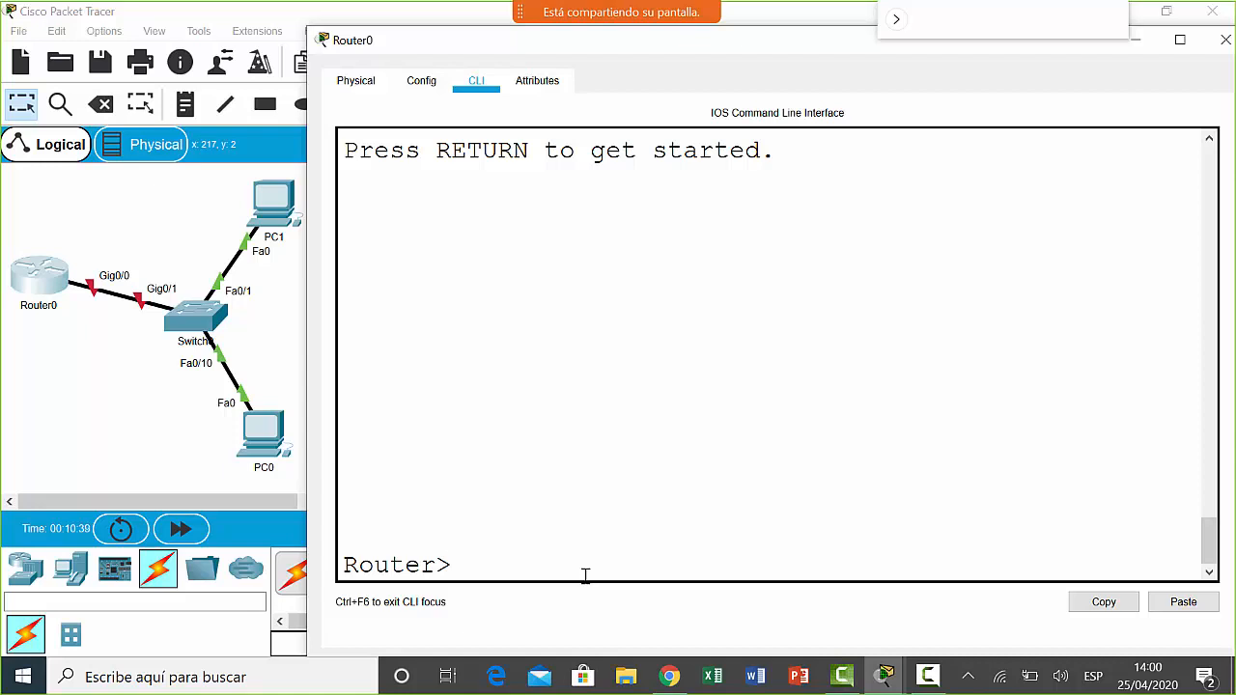
- Enter privileged mode on Router0 with enable, and enter global configuration mode with configure terminal
{"action": "type", "text": "enable"}
{"action": "key", "text": "Return"}
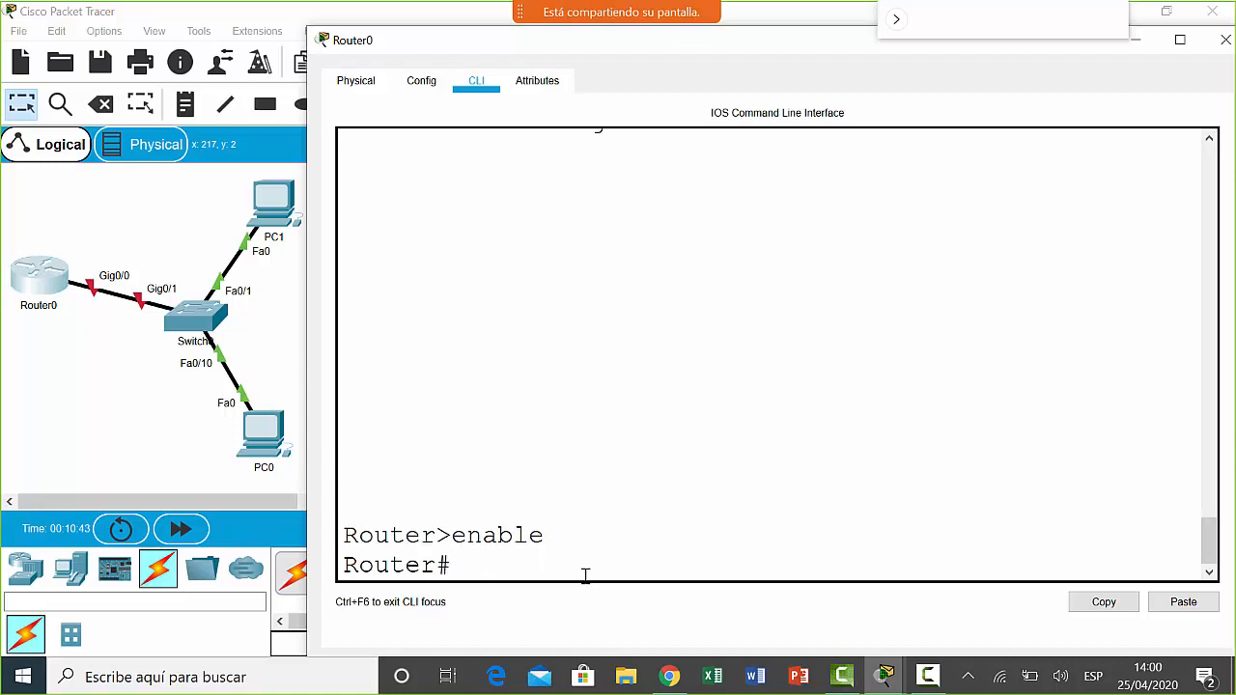
{"action": "left_click_drag", "start_coordinate": [470, 574], "coordinate": [332, 567]}
{"action": "left_click", "coordinate": [482, 565]}
{"action": "type", "text": "c"}
{"action": "type", "text": "ongi"}
{"action": "key", "text": "BackSpace"}
{"action": "key", "text": "BackSpace"}
{"action": "type", "text": "figure te"}
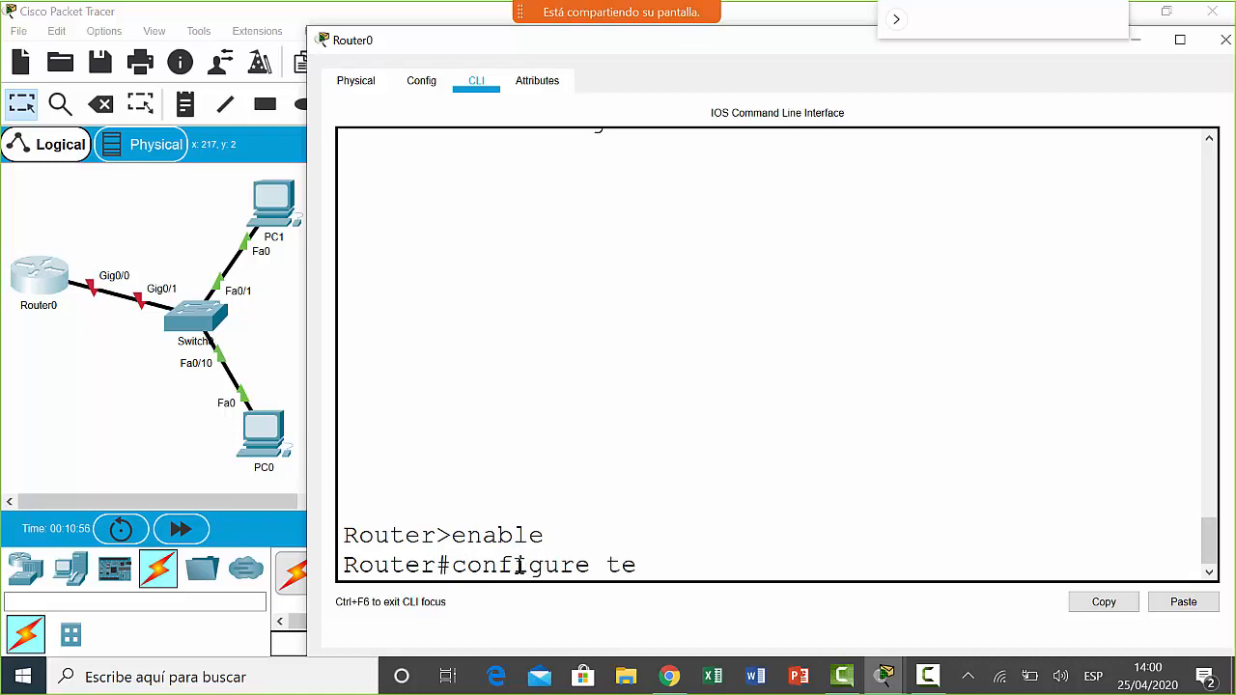
{"action": "type", "text": "rminal"}
{"action": "key", "text": "Return"}
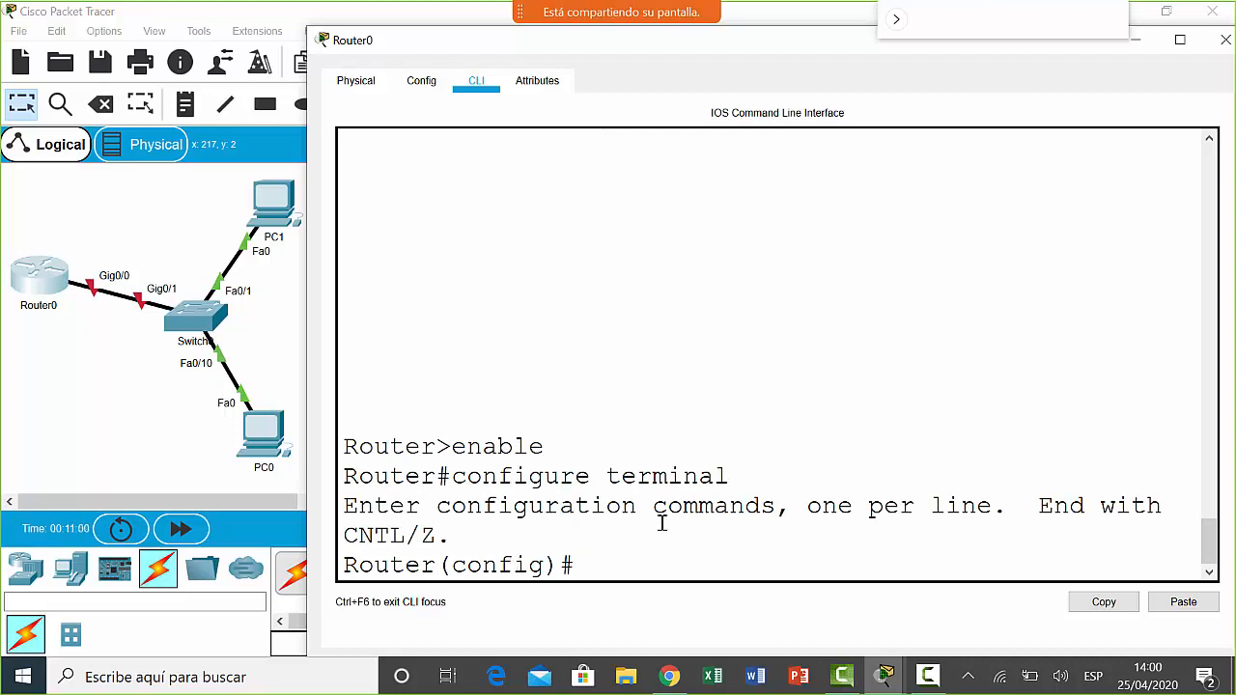
- Shift Router0 slightly in the workspace and draw a black-outlined, cyan-filled rectangle over the link between Router0 and the switch
{"action": "left_click", "coordinate": [92, 272]}
{"action": "mouse_move", "coordinate": [45, 281]}
{"action": "left_mouse_down"}
{"action": "mouse_move", "coordinate": [35, 275]}
{"action": "mouse_move", "coordinate": [54, 276]}
{"action": "mouse_move", "coordinate": [37, 275]}
{"action": "left_mouse_up"}
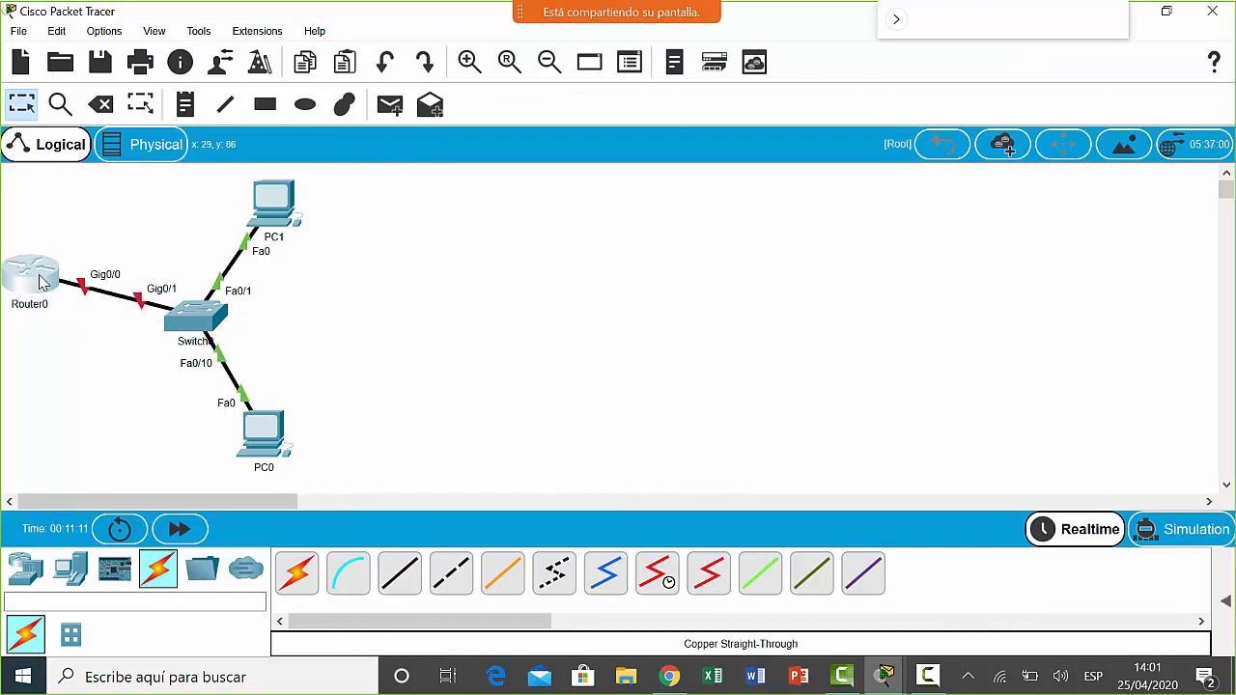
{"action": "left_click", "coordinate": [276, 109]}
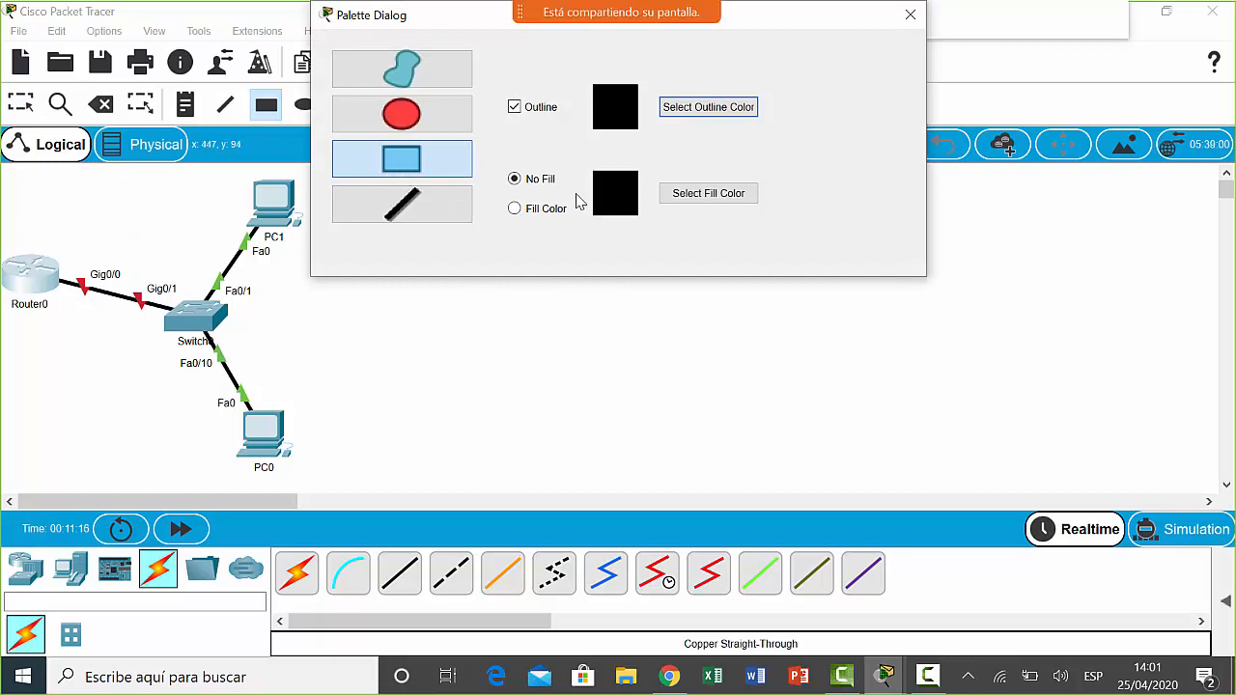
{"action": "left_click", "coordinate": [524, 208]}
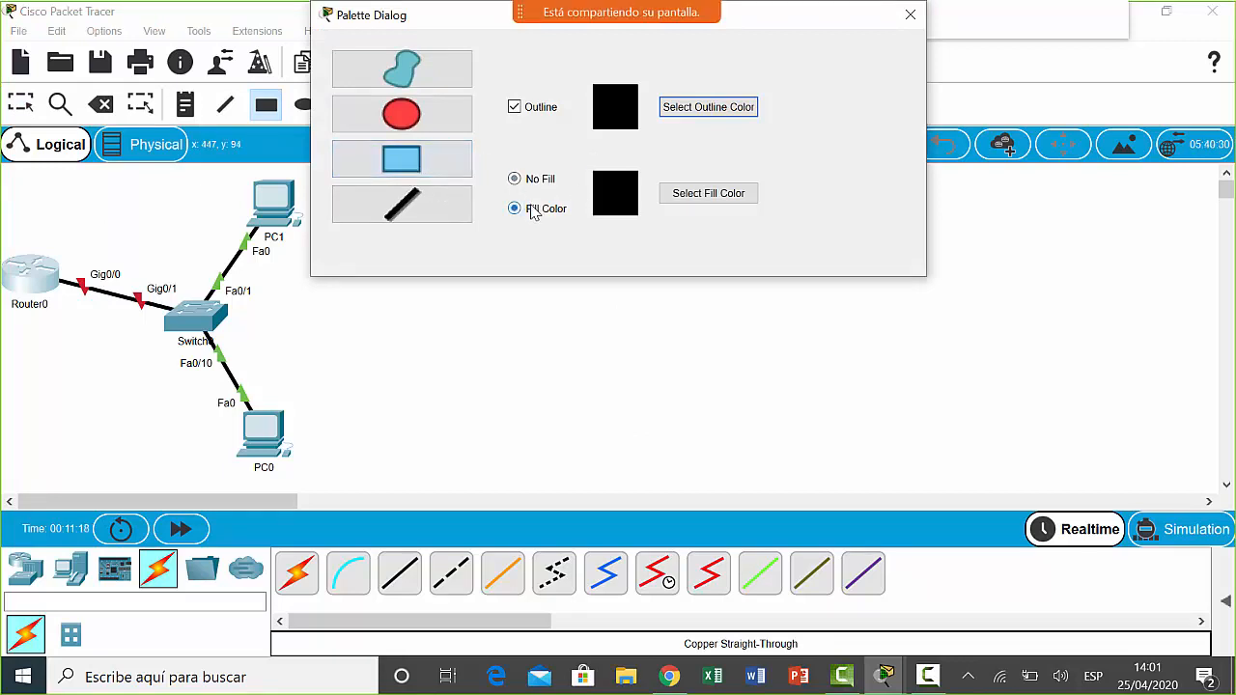
{"action": "left_click", "coordinate": [695, 196]}
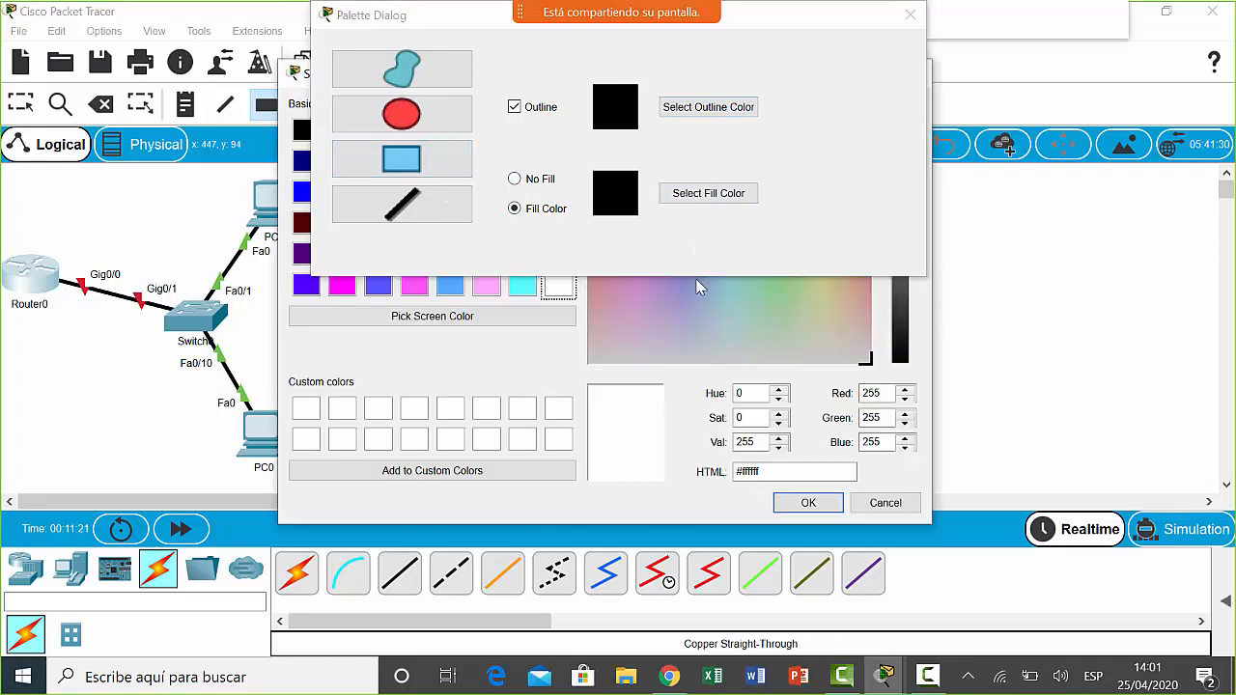
{"action": "left_click", "coordinate": [522, 286]}
{"action": "left_click", "coordinate": [809, 503]}
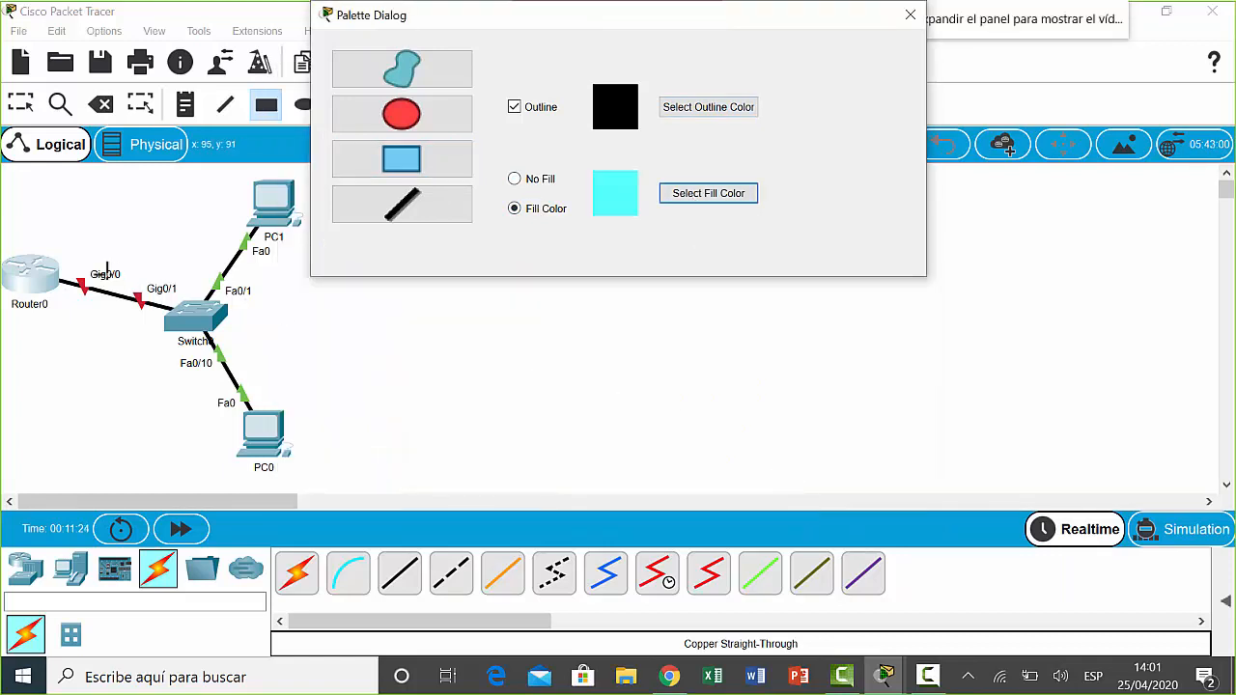
{"action": "mouse_move", "coordinate": [41, 250]}
{"action": "left_mouse_down"}
{"action": "mouse_move", "coordinate": [146, 337]}
{"action": "mouse_move", "coordinate": [197, 355]}
{"action": "left_mouse_up"}
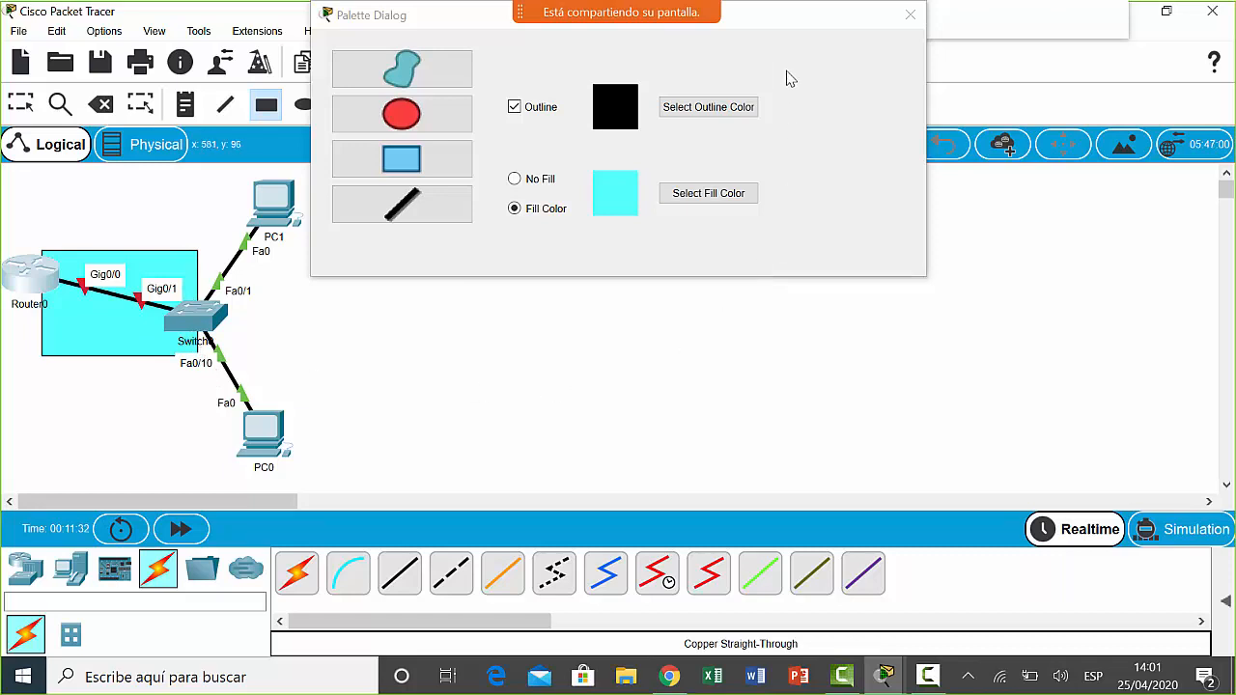
{"action": "left_click", "coordinate": [908, 20]}
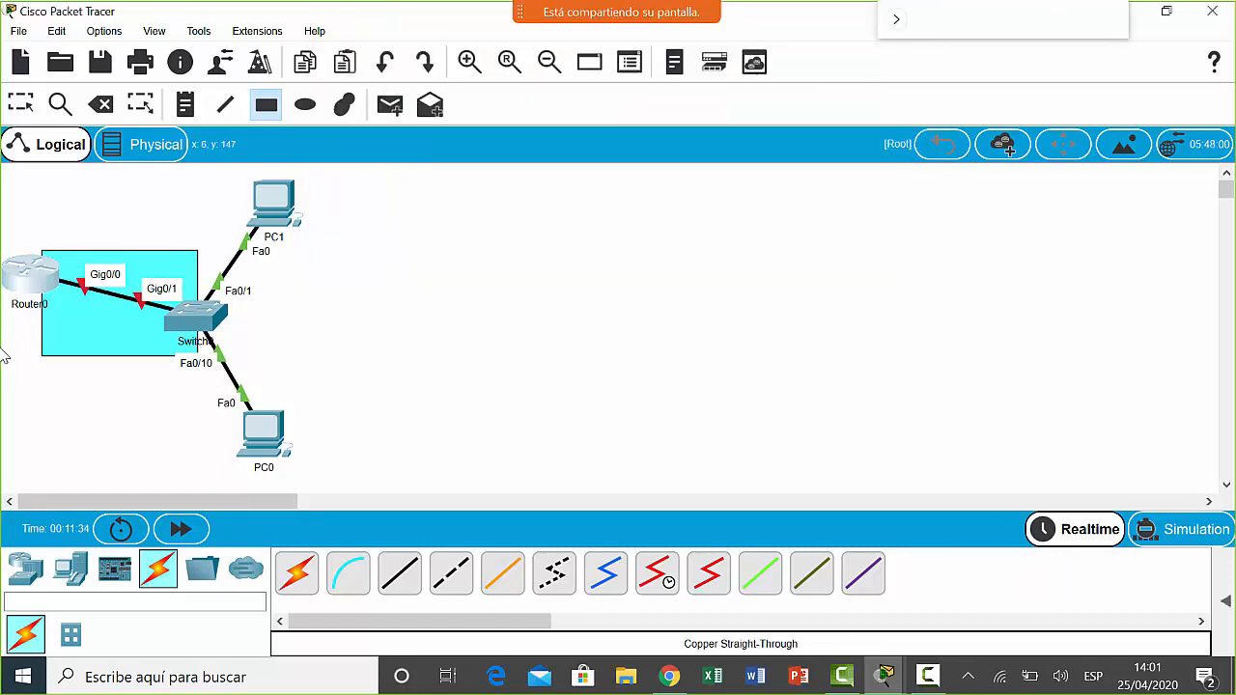
- Enter Router0's configuration mode for interface gigabitEthernet 0/0, switching the keyboard layout to English (United States) for the slash
{"action": "left_click", "coordinate": [32, 278]}
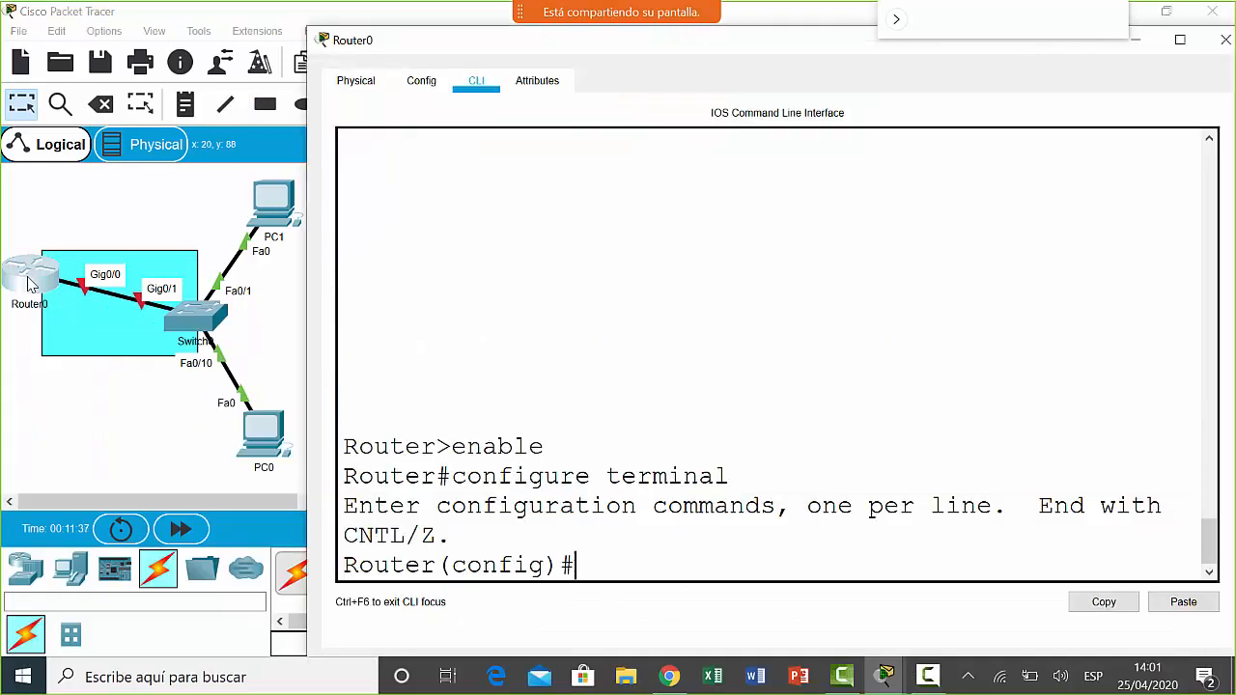
{"action": "left_click_drag", "start_coordinate": [621, 570], "coordinate": [297, 574]}
{"action": "left_click", "coordinate": [619, 567]}
{"action": "type", "text": "interface giga"}
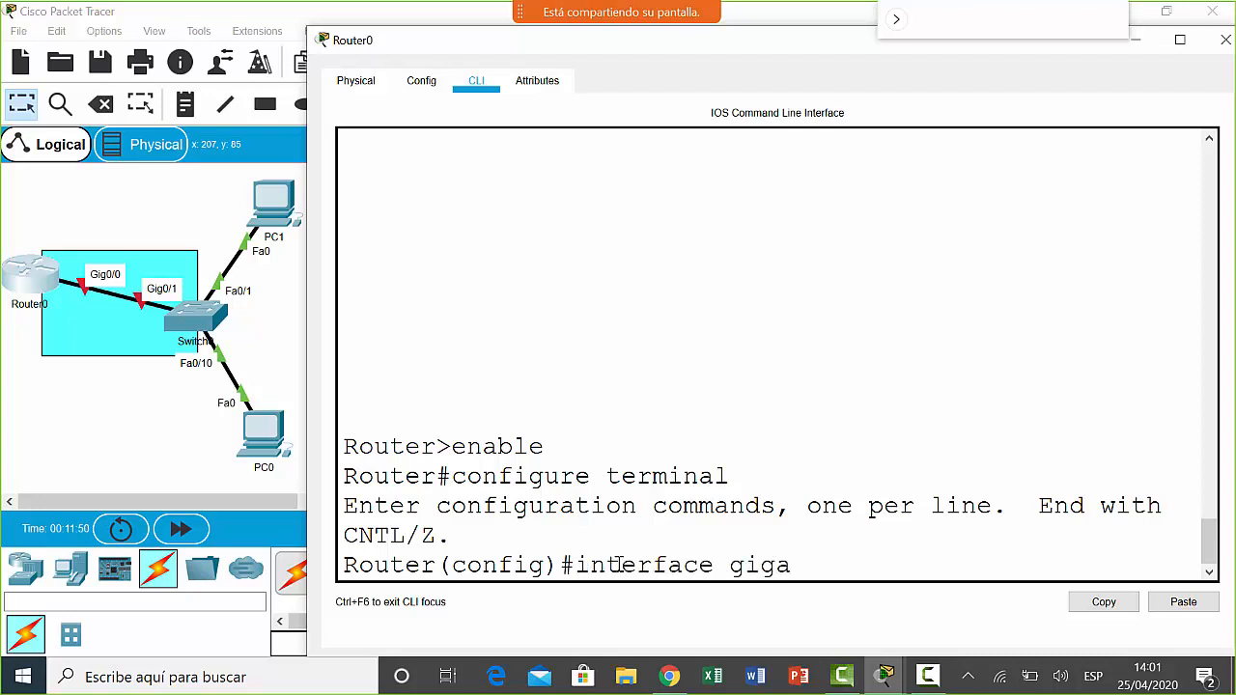
{"action": "key", "text": "BackSpace"}
{"action": "key", "text": "BackSpace"}
{"action": "key", "text": "BackSpace"}
{"action": "key", "text": "Tab"}
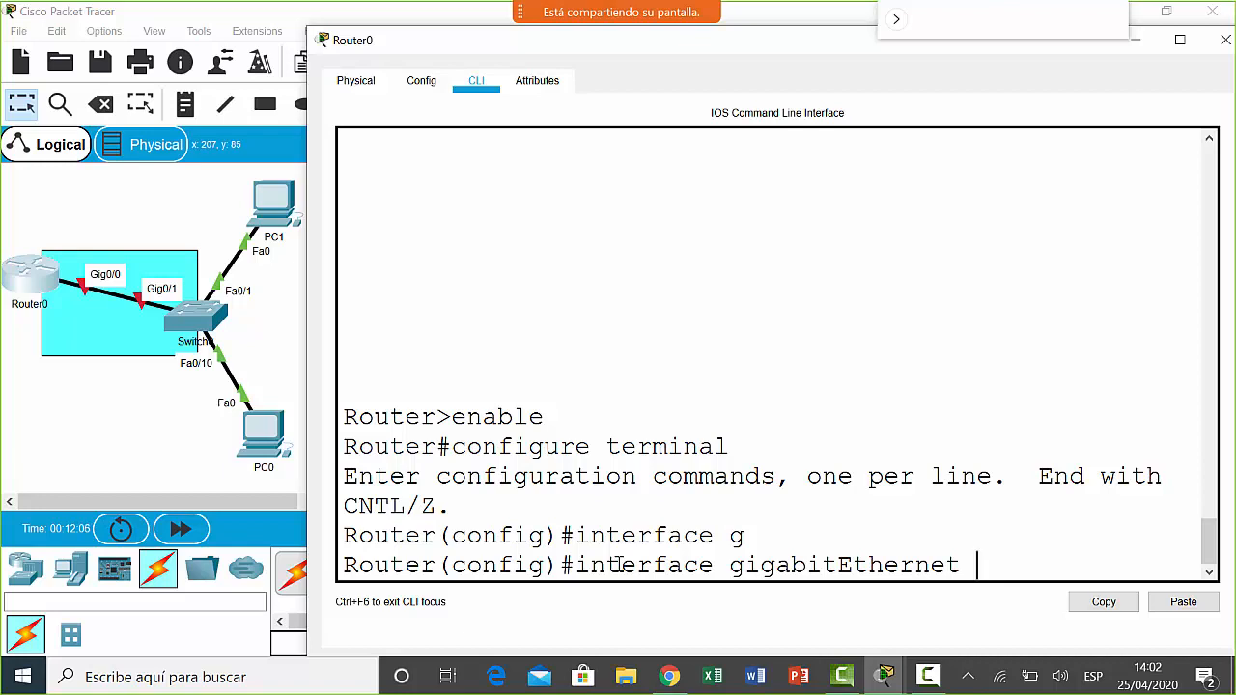
{"action": "left_click", "coordinate": [1093, 676]}
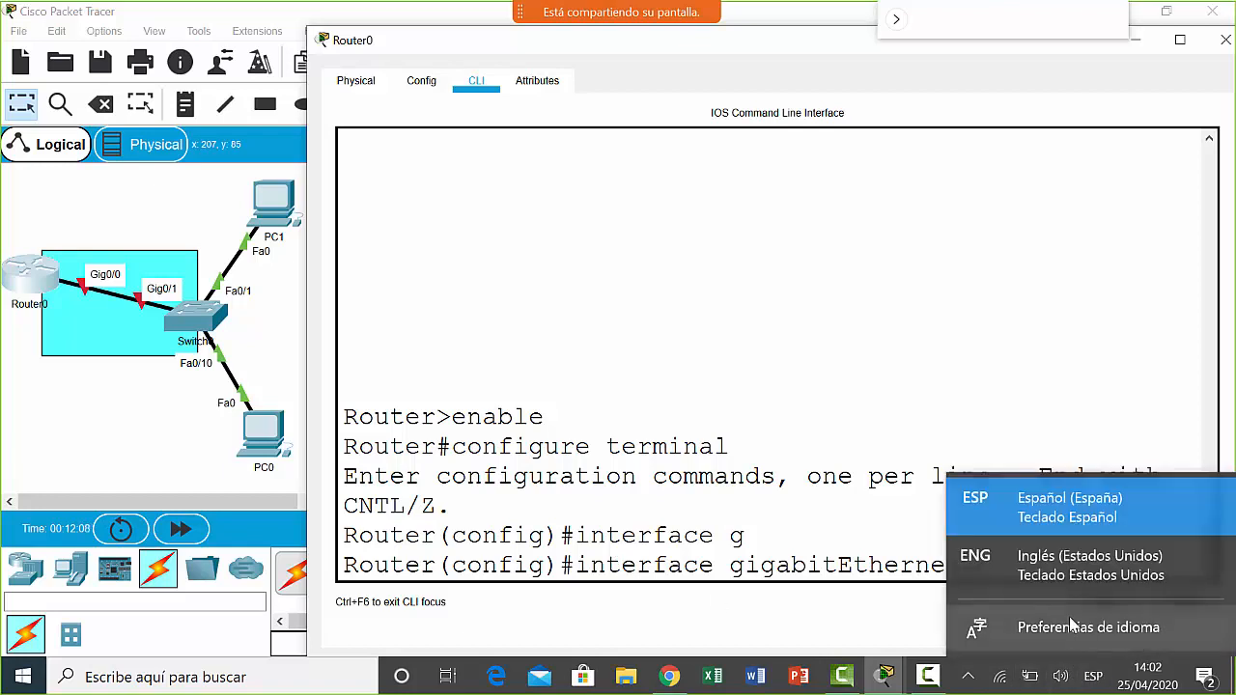
{"action": "left_click", "coordinate": [1063, 565]}
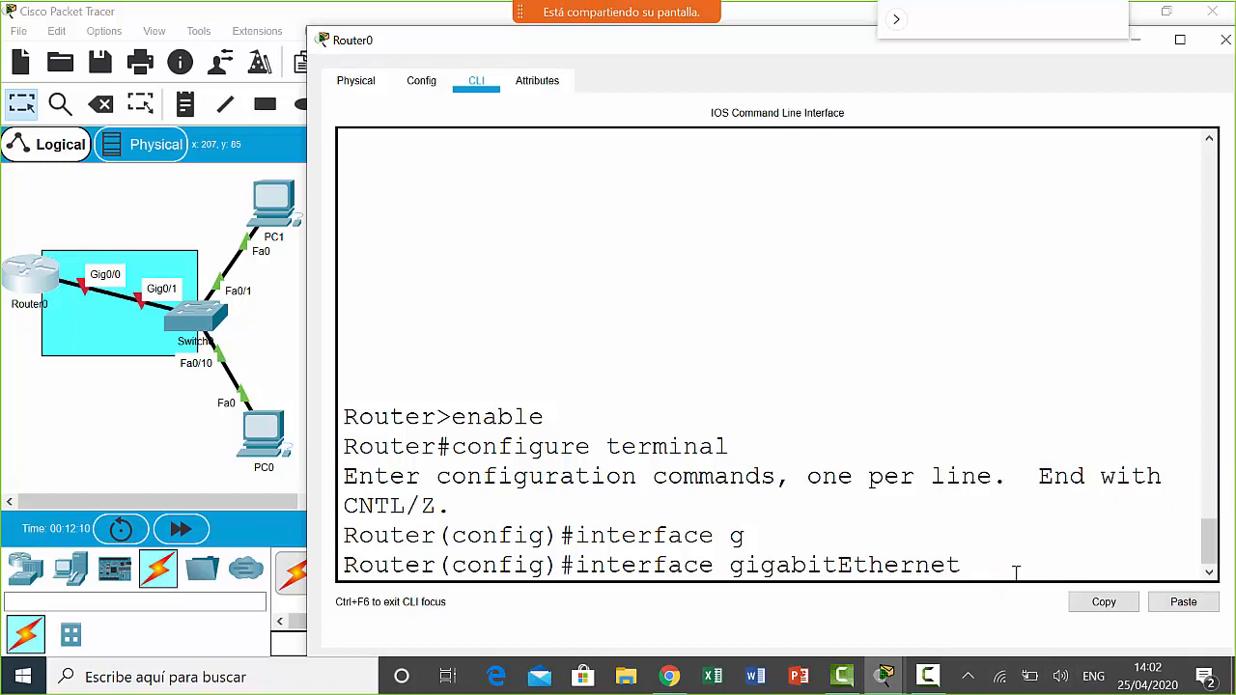
{"action": "type", "text": "0/0"}
{"action": "key", "text": "Return"}
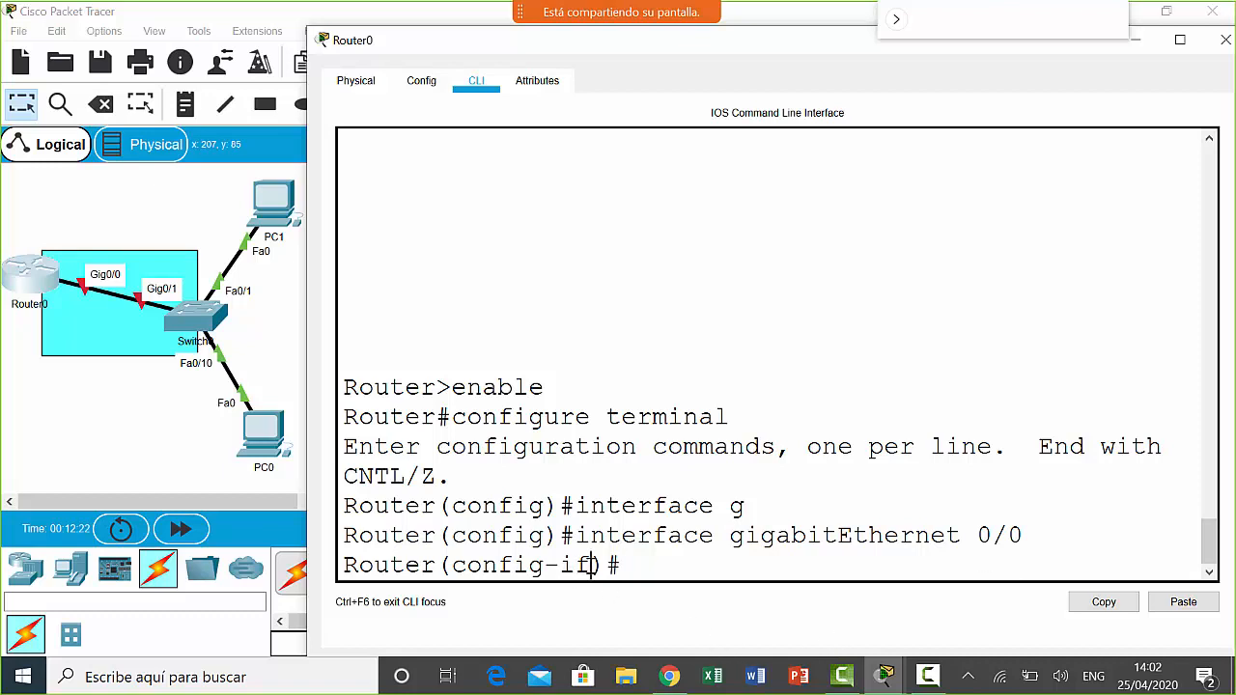
- Exit to the router's global configuration mode and enable IPv6 routing with the command ipv6 unicast-routing
{"action": "left_click_drag", "start_coordinate": [591, 564], "coordinate": [561, 565]}
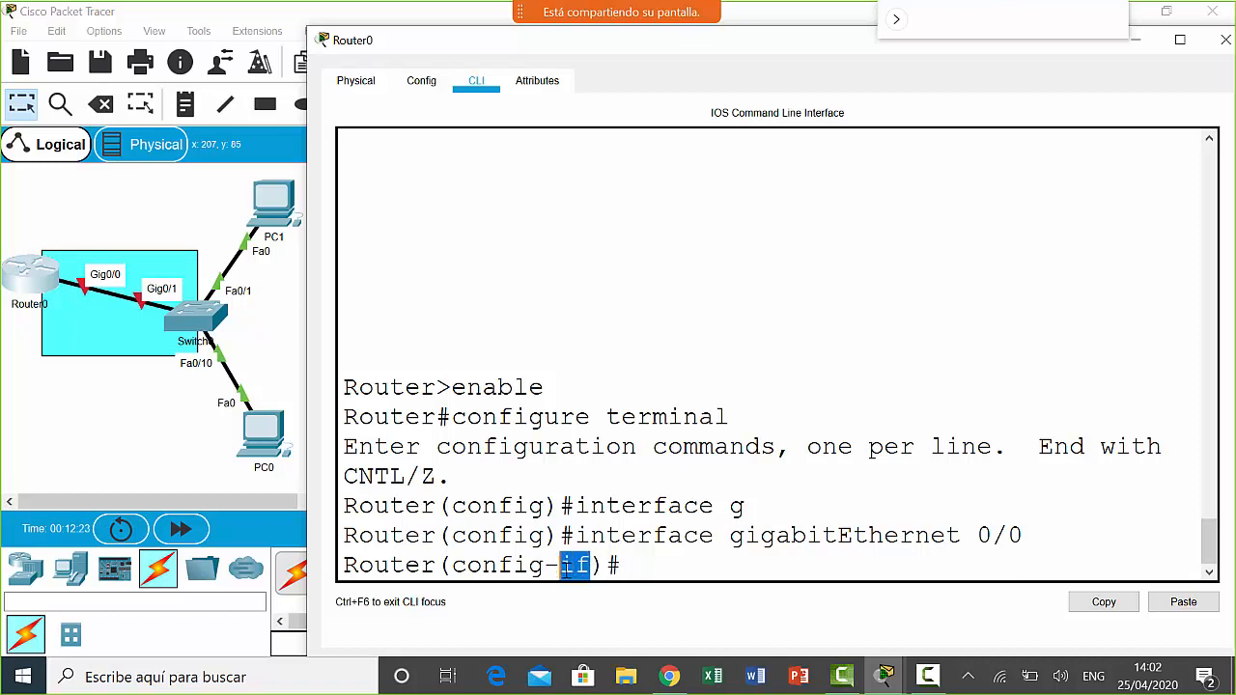
{"action": "left_click", "coordinate": [844, 569]}
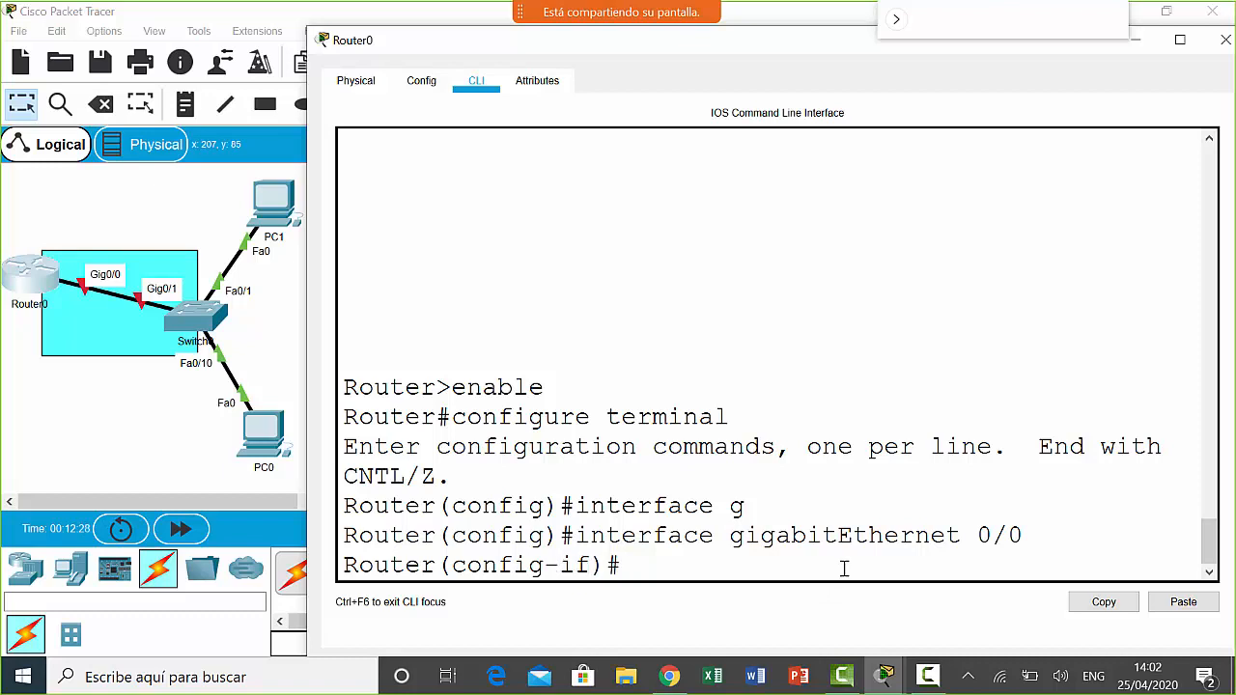
{"action": "type", "text": "exit"}
{"action": "key", "text": "Return"}
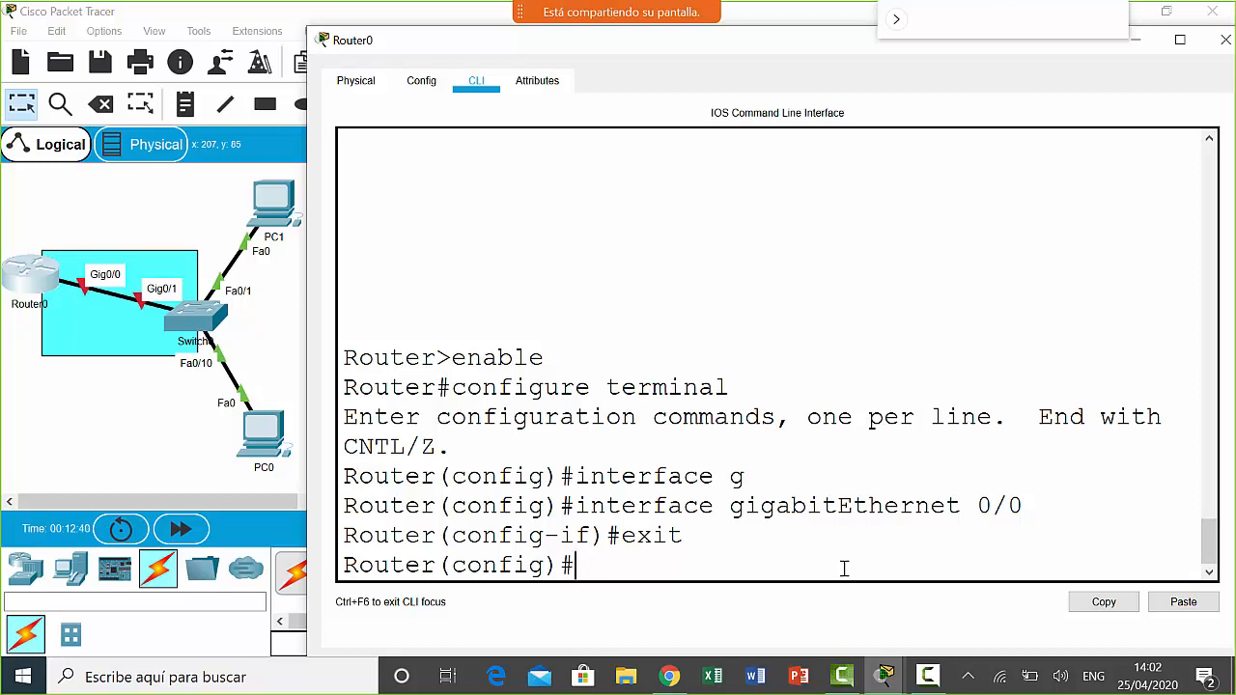
{"action": "key", "text": "XF86AudioRaiseVolume"}
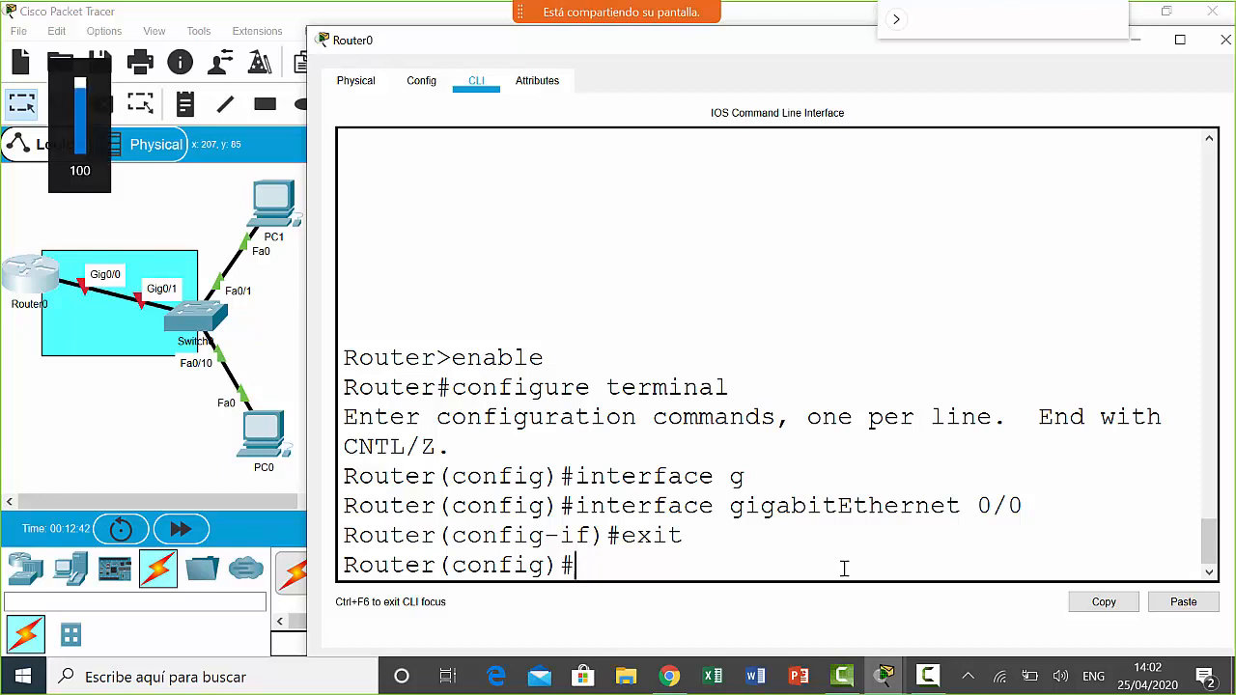
{"action": "type", "text": "ipv6"}
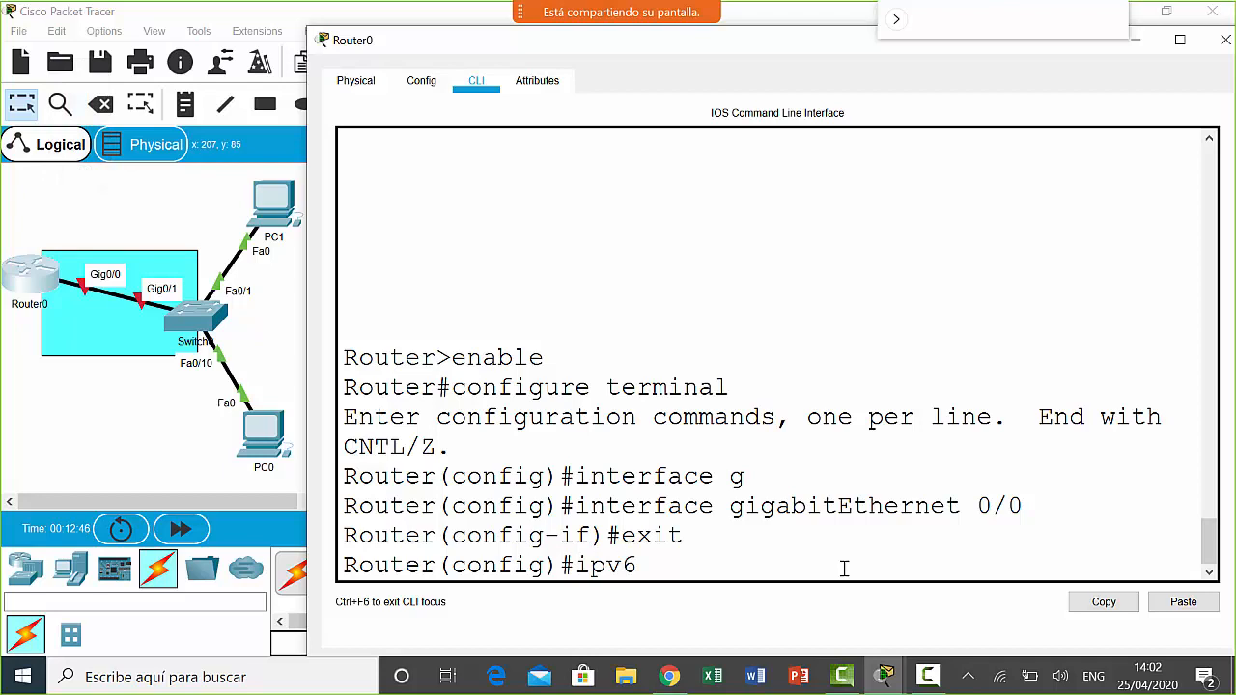
{"action": "type", "text": " uni"}
{"action": "key", "text": "Tab"}
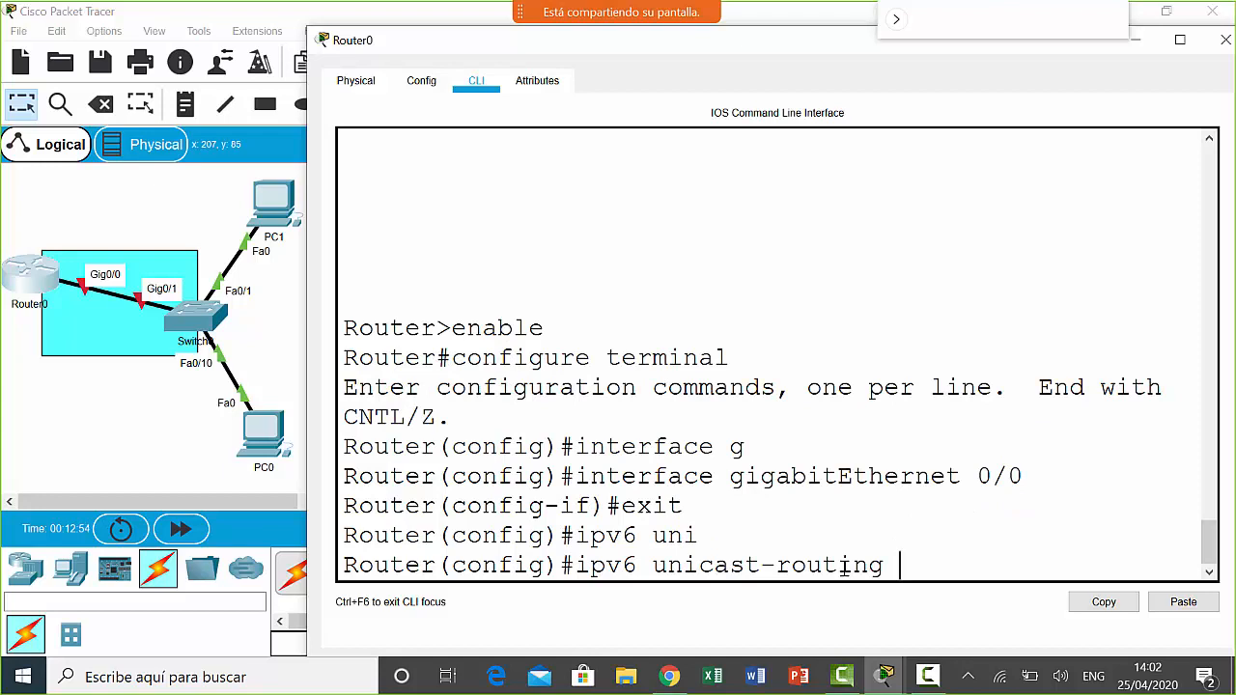
{"action": "key", "text": "Return"}
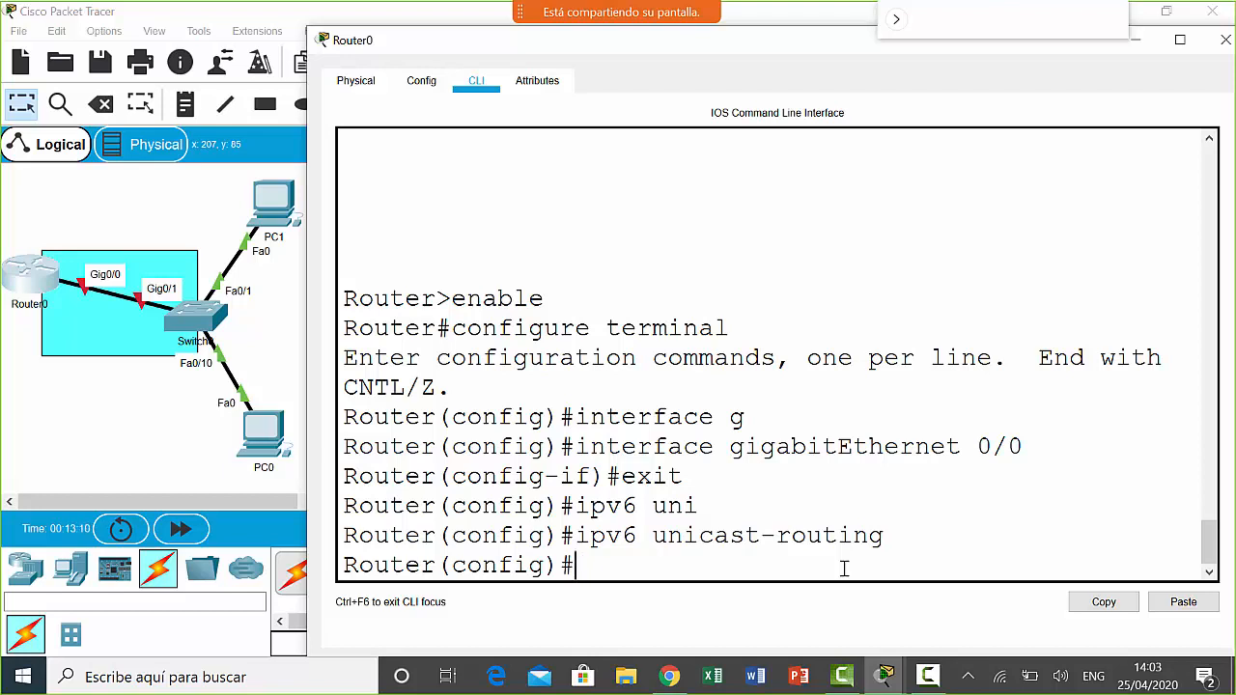
{"action": "left_click_drag", "start_coordinate": [898, 537], "coordinate": [574, 543]}
{"action": "left_click", "coordinate": [611, 574]}
{"action": "left_click_drag", "start_coordinate": [643, 537], "coordinate": [574, 541]}
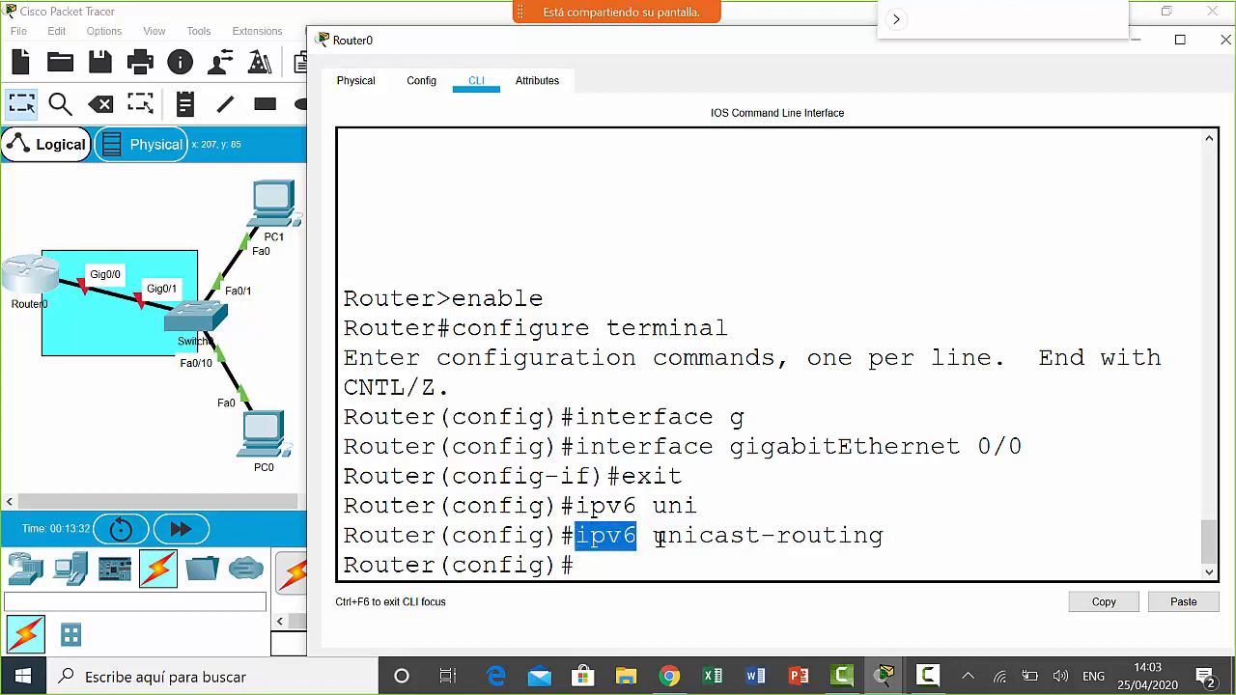
{"action": "left_click_drag", "start_coordinate": [654, 537], "coordinate": [908, 538]}
{"action": "left_click", "coordinate": [869, 575]}
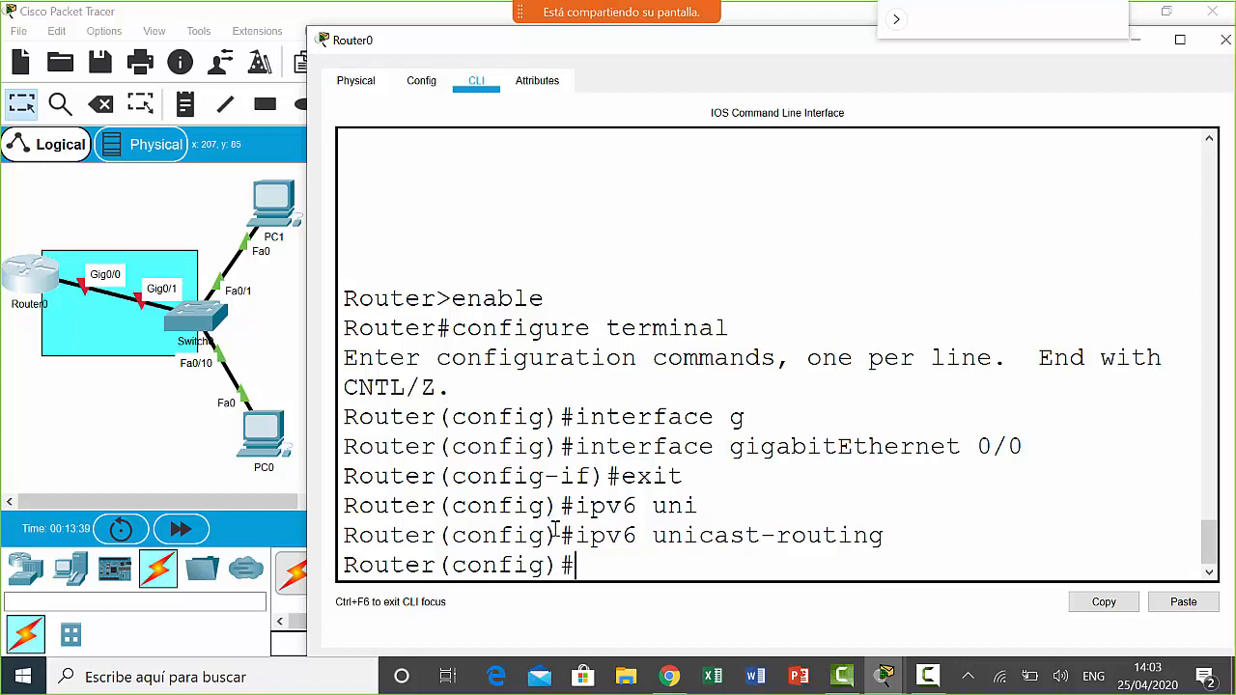
{"action": "left_click_drag", "start_coordinate": [573, 536], "coordinate": [924, 541]}
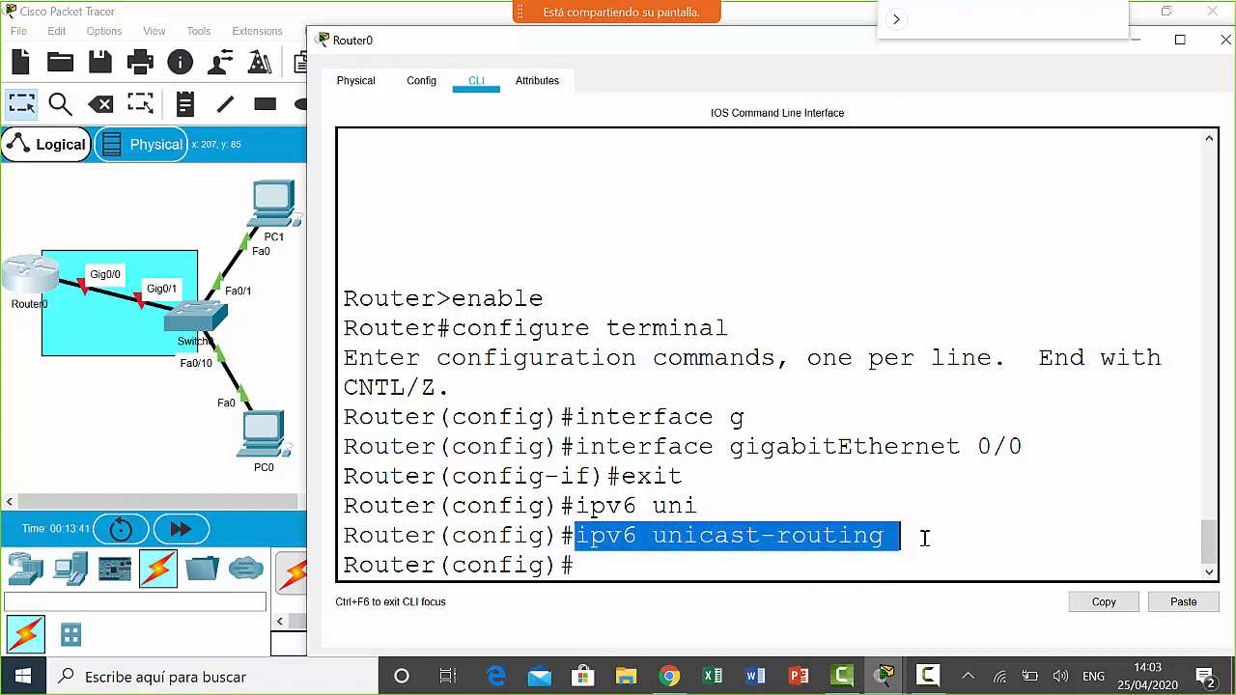
{"action": "left_click", "coordinate": [833, 568]}
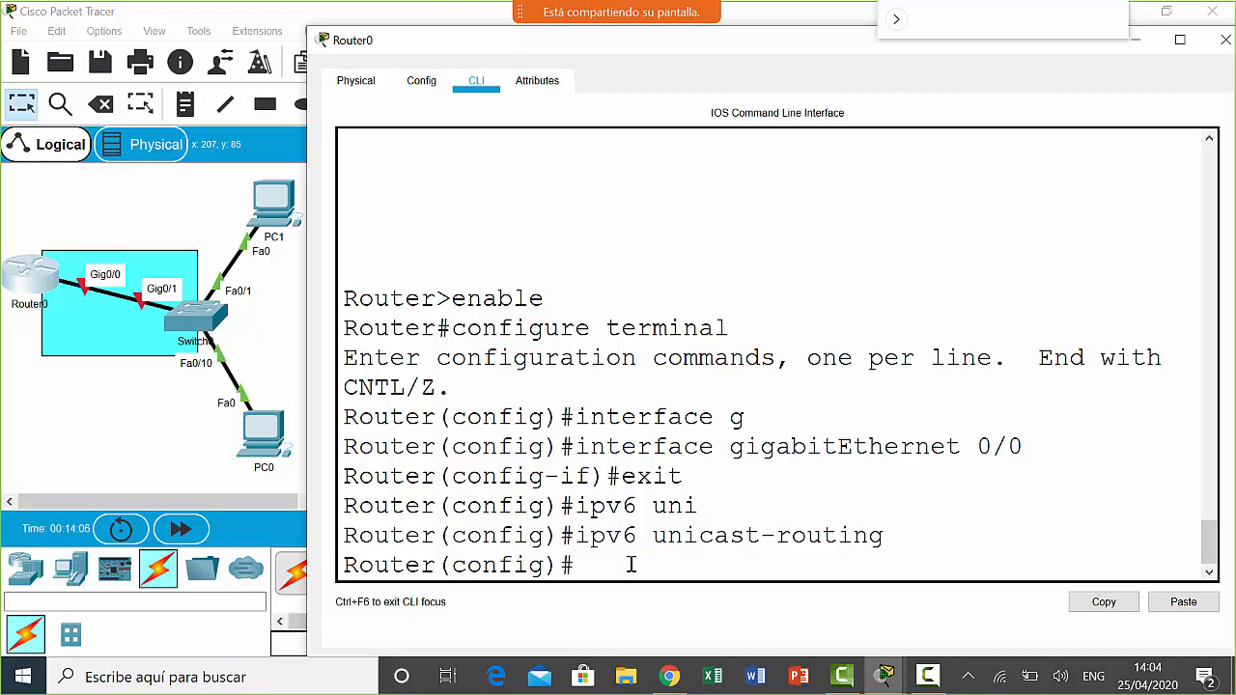
- Recall the command interface gigabitEthernet 0/0 from the history and run it to enter that interface's configuration mode
{"action": "key", "text": "Up"}
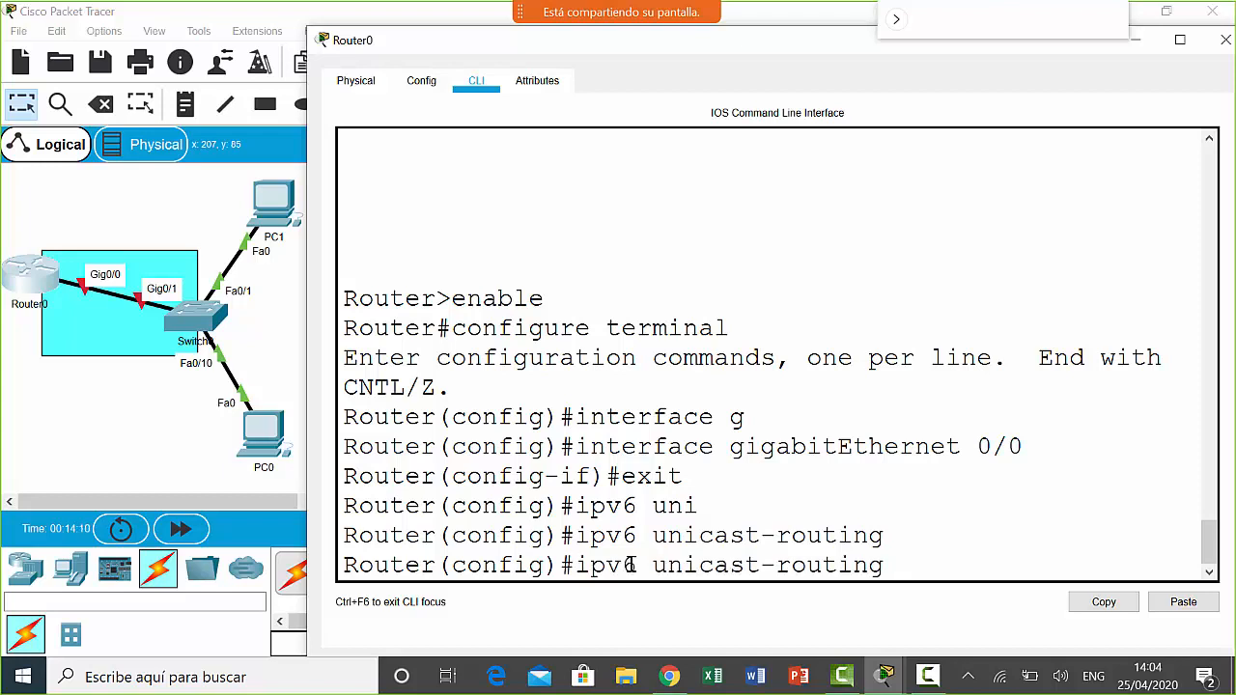
{"action": "key", "text": "Up"}
{"action": "key", "text": "Up"}
{"action": "key", "text": "Up"}
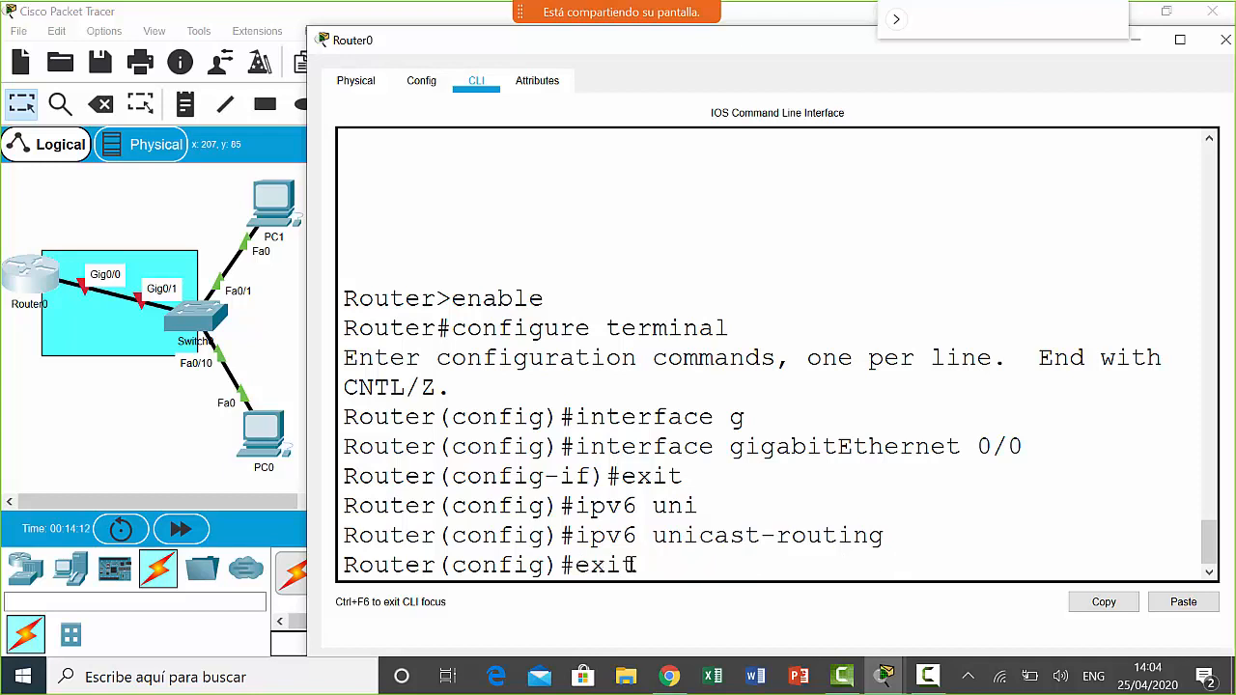
{"action": "key", "text": "Down"}
{"action": "key", "text": "Down"}
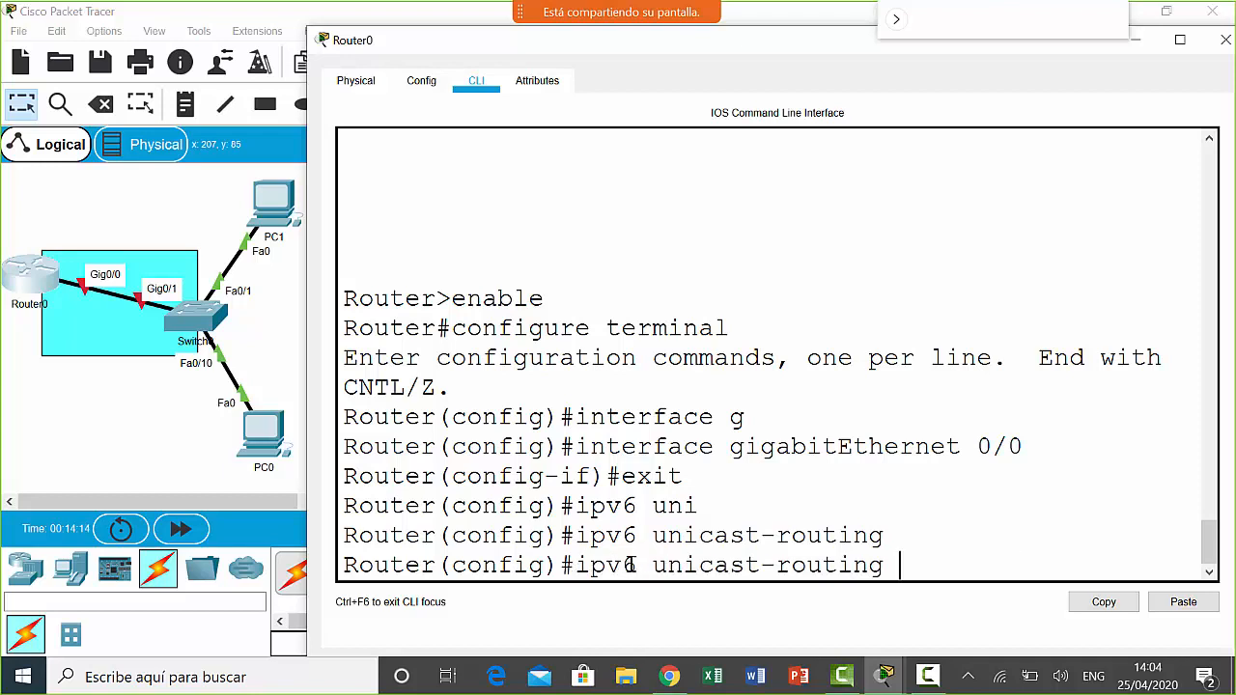
{"action": "key", "text": "Up"}
{"action": "key", "text": "Up"}
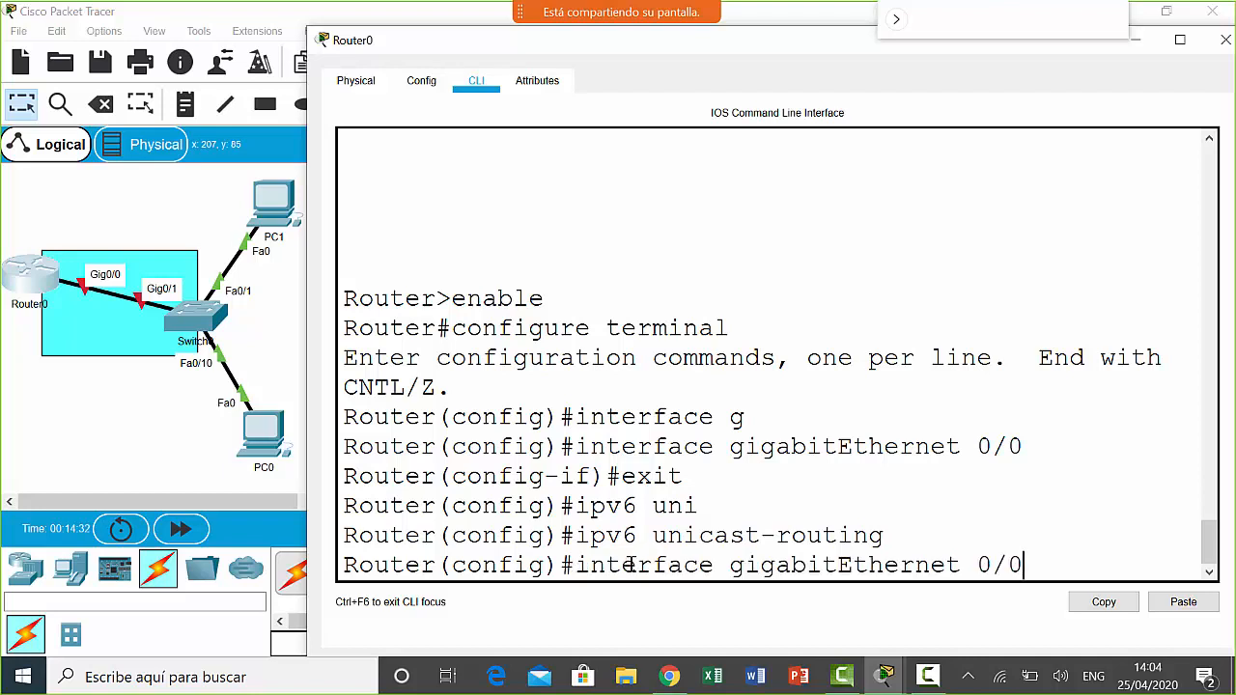
{"action": "key", "text": "Down"}
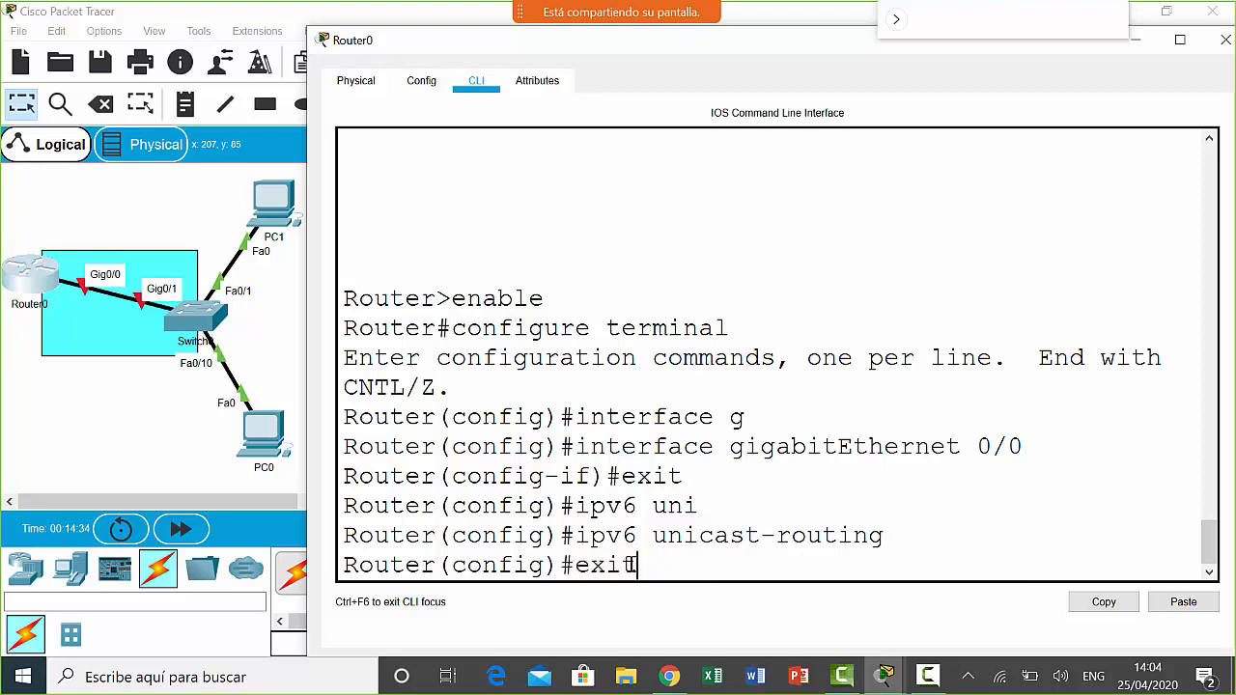
{"action": "key", "text": "Down"}
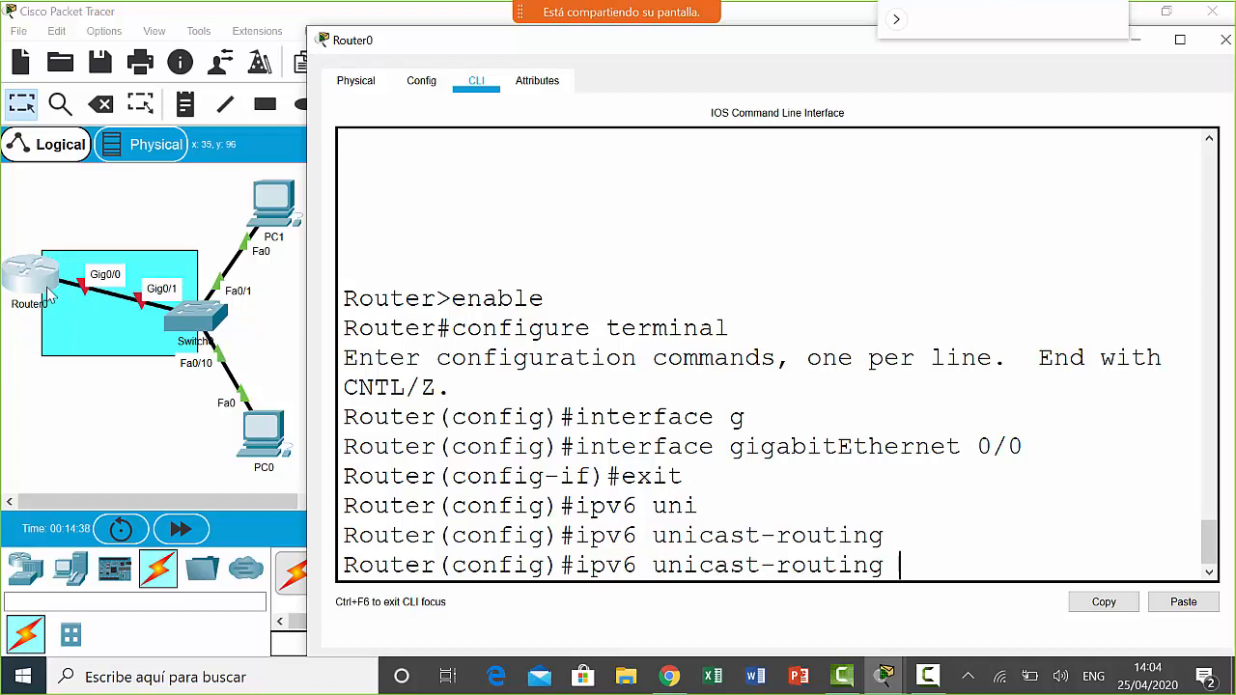
{"action": "key", "text": "Up"}
{"action": "key", "text": "Up"}
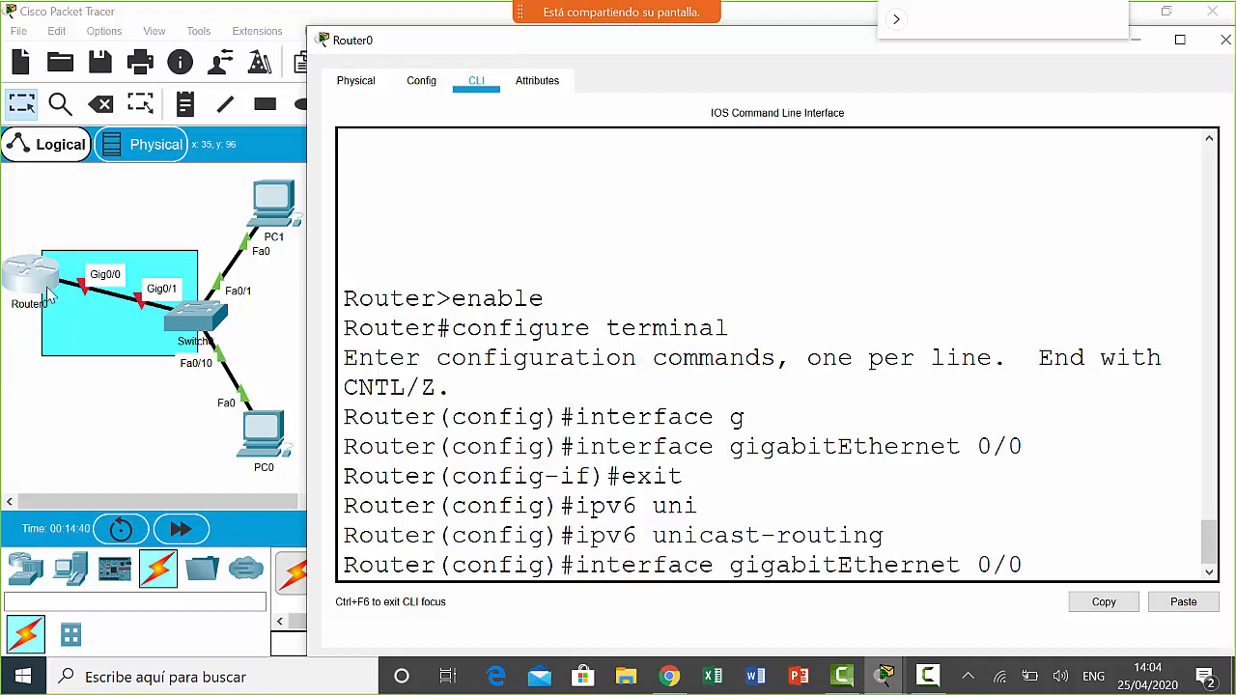
{"action": "key", "text": "Return"}
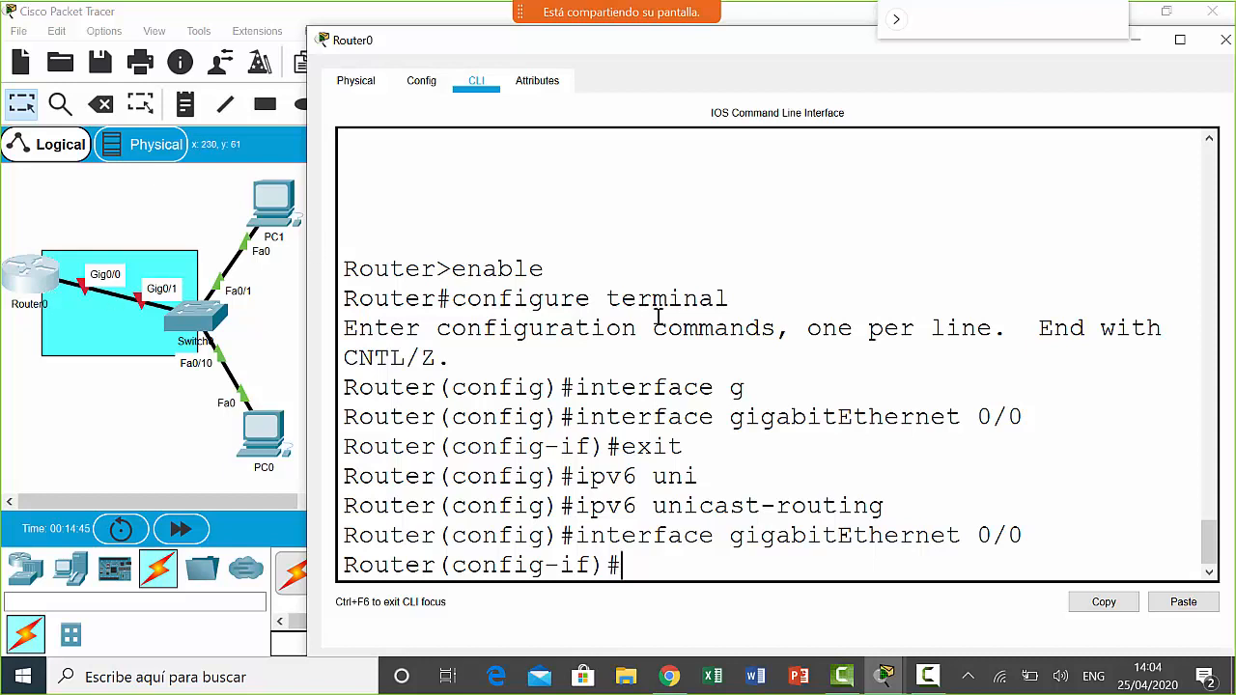
- Examine the last interface gigabitEthernet 0/0 command and compare the config and config-if prompts around it
{"action": "left_click_drag", "start_coordinate": [1016, 536], "coordinate": [580, 531]}
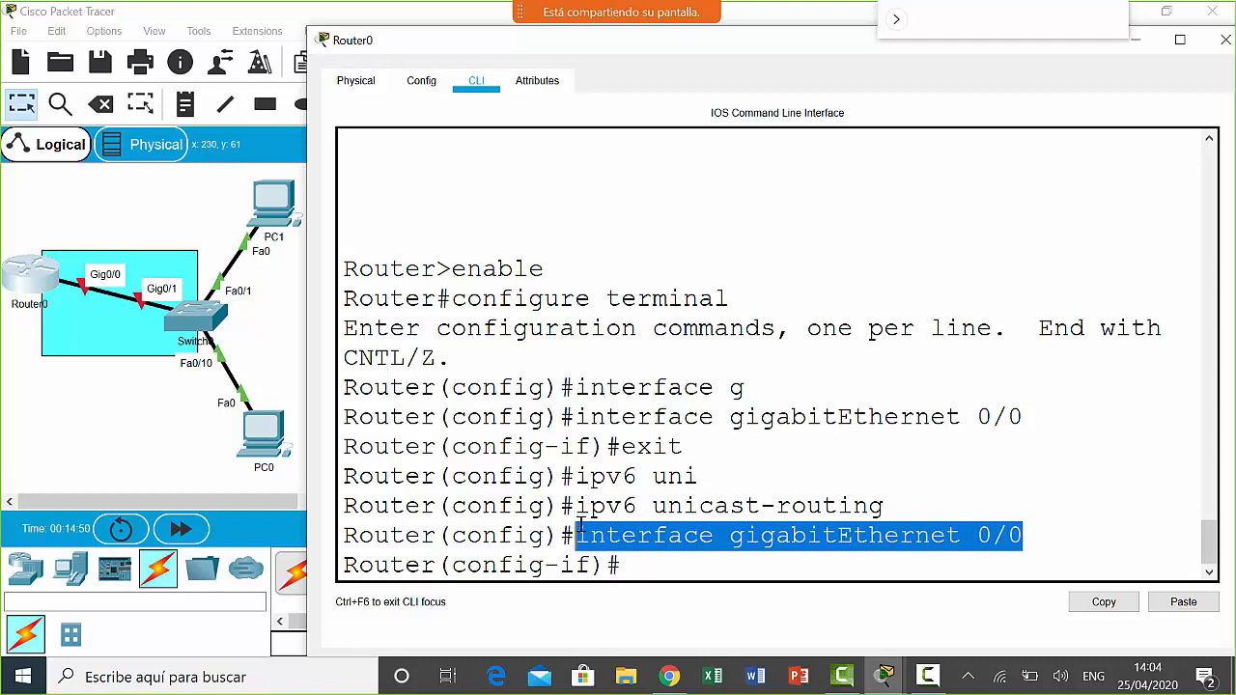
{"action": "left_click_drag", "start_coordinate": [593, 566], "coordinate": [452, 566]}
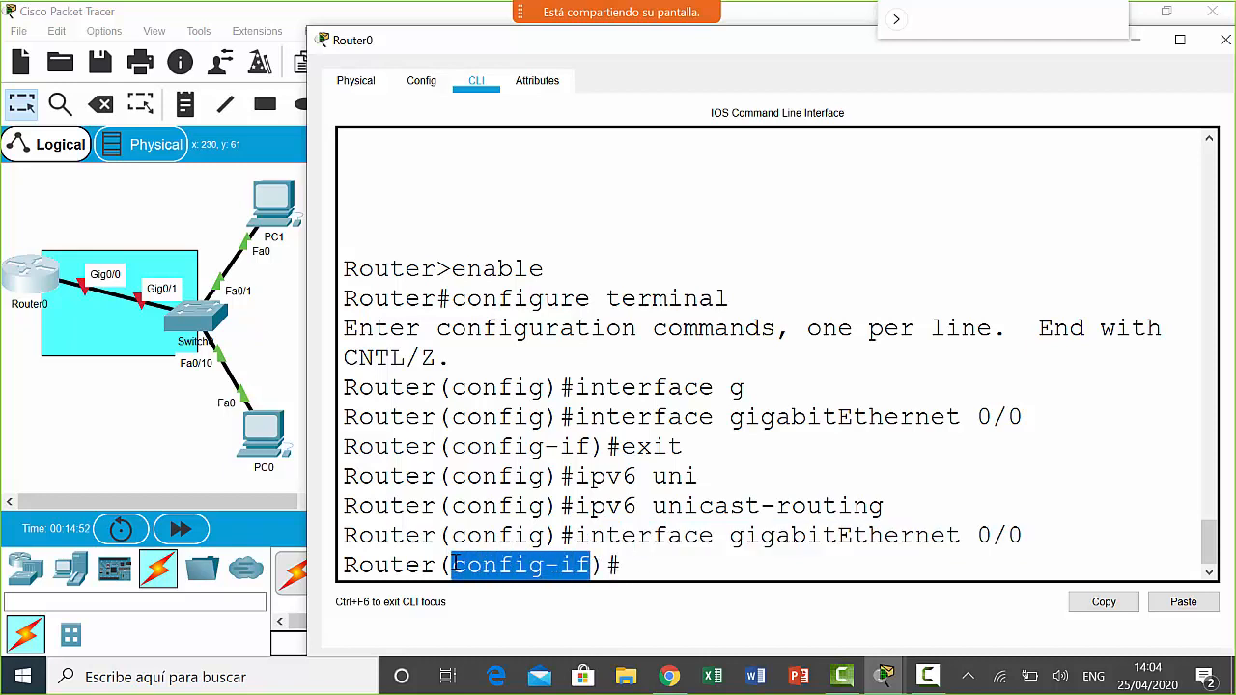
{"action": "left_click", "coordinate": [795, 557]}
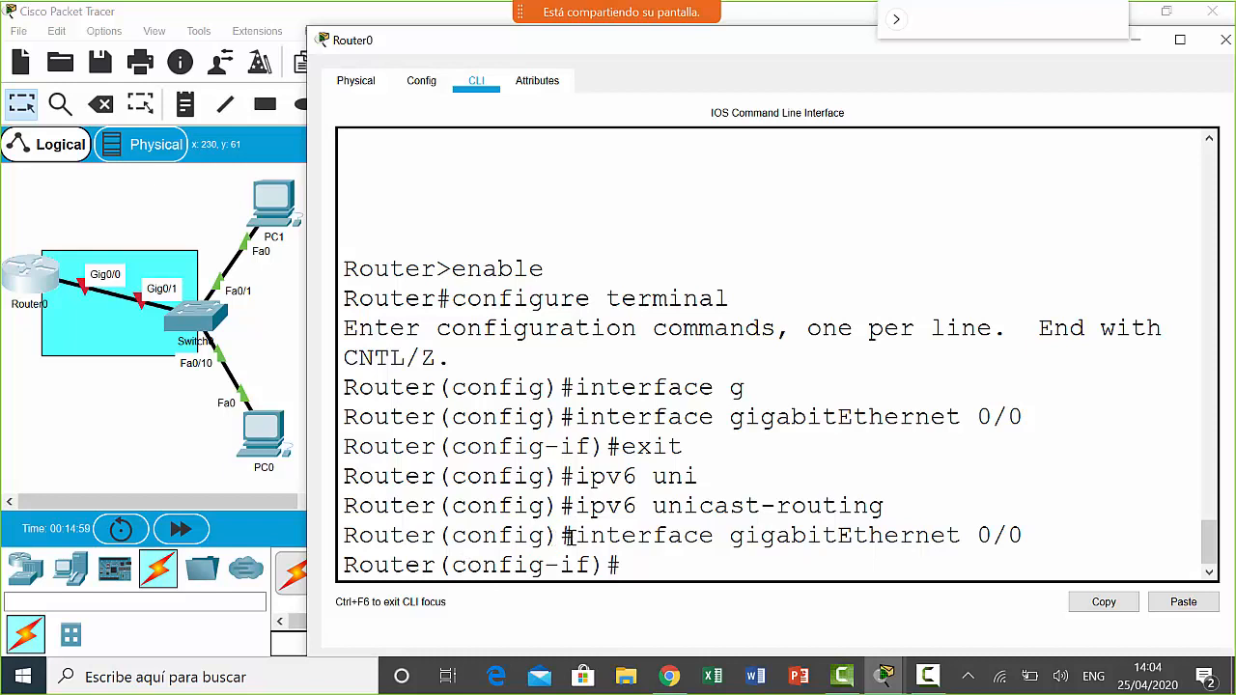
{"action": "left_click_drag", "start_coordinate": [574, 535], "coordinate": [341, 534]}
{"action": "left_click", "coordinate": [574, 566]}
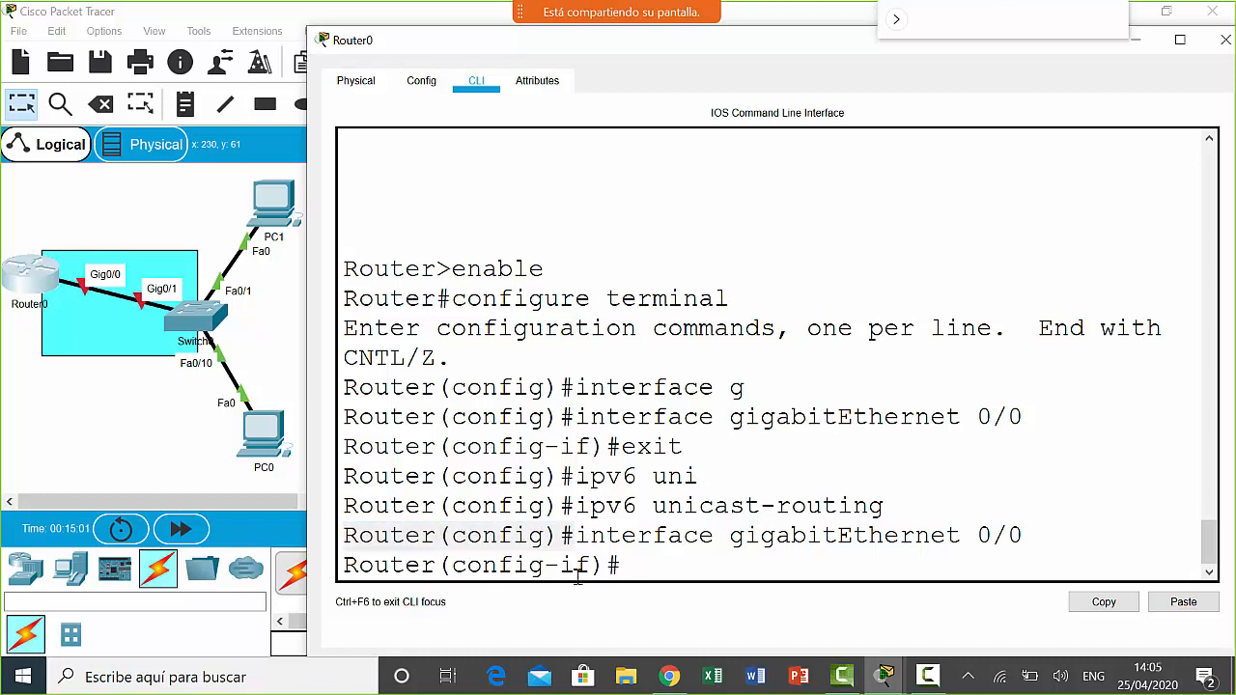
{"action": "left_click_drag", "start_coordinate": [594, 566], "coordinate": [560, 567]}
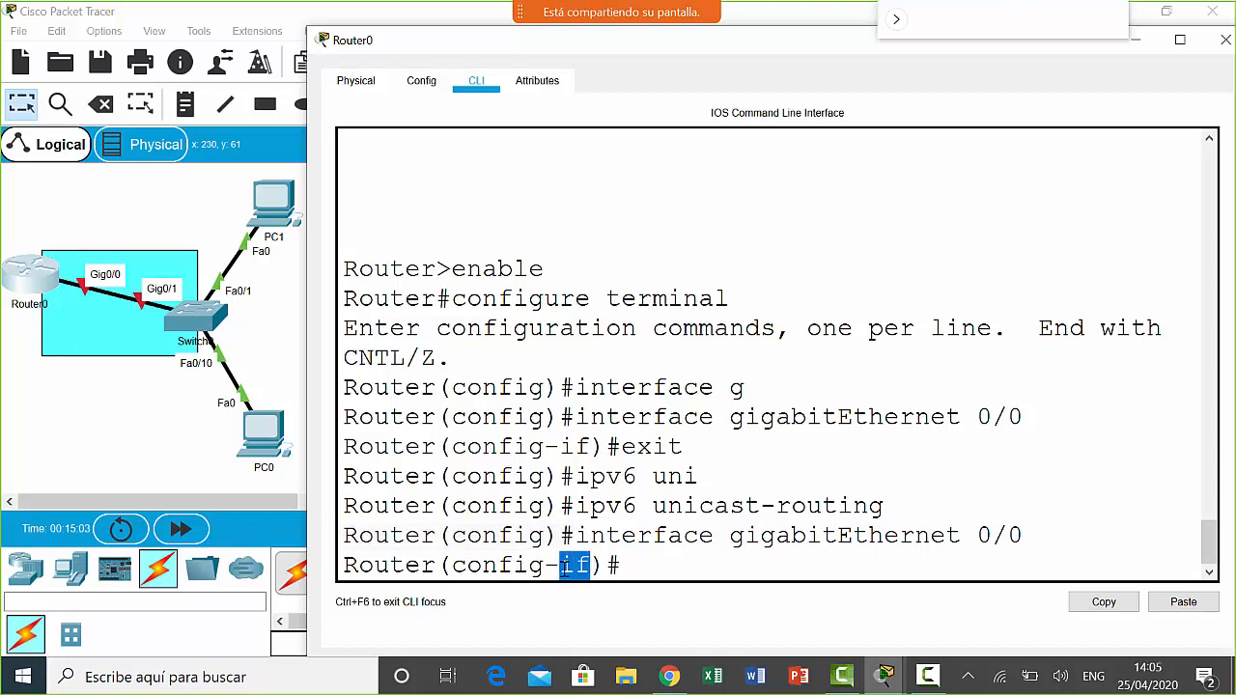
- Enable IPv6 on interface gigabitEthernet 0/0 with the command ipv6 enable
{"action": "left_click", "coordinate": [664, 567]}
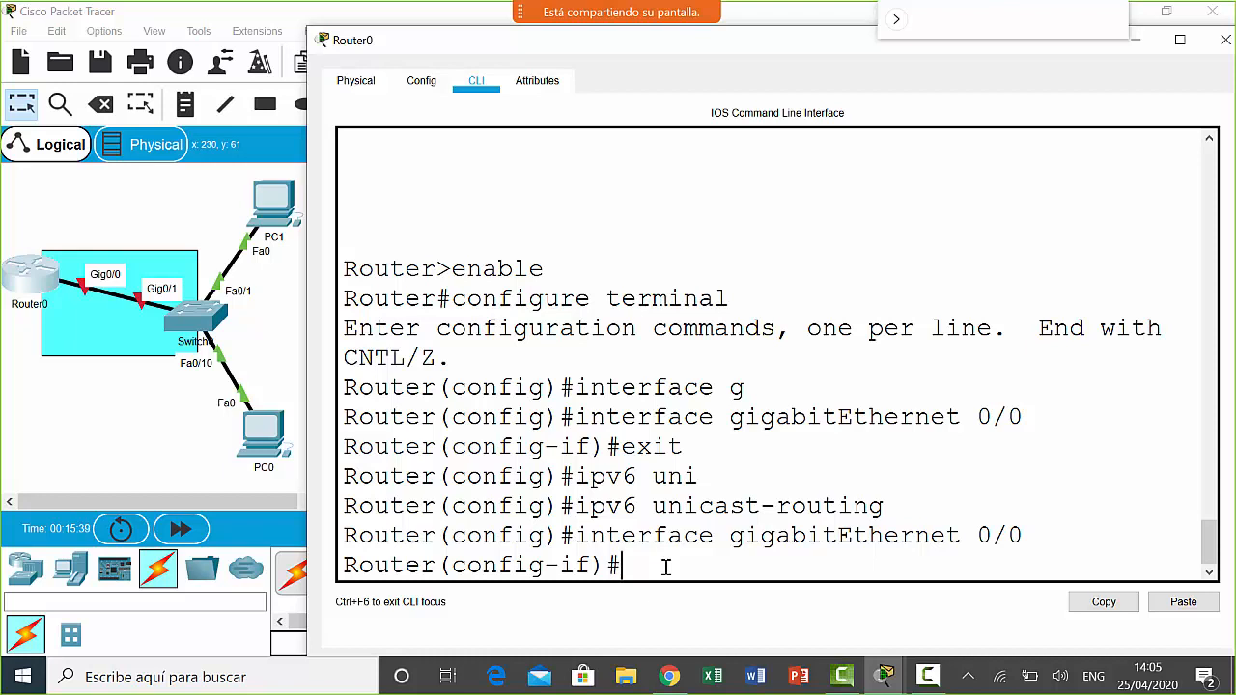
{"action": "type", "text": "ipv6 enable"}
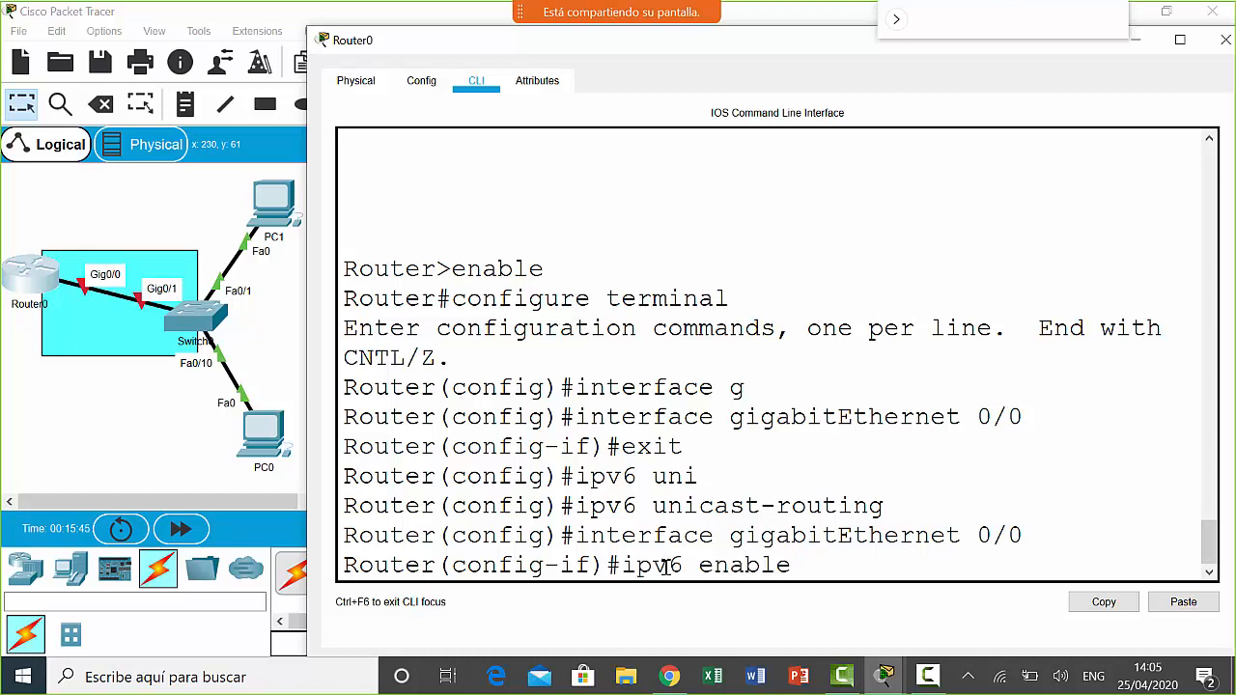
{"action": "key", "text": "Return"}
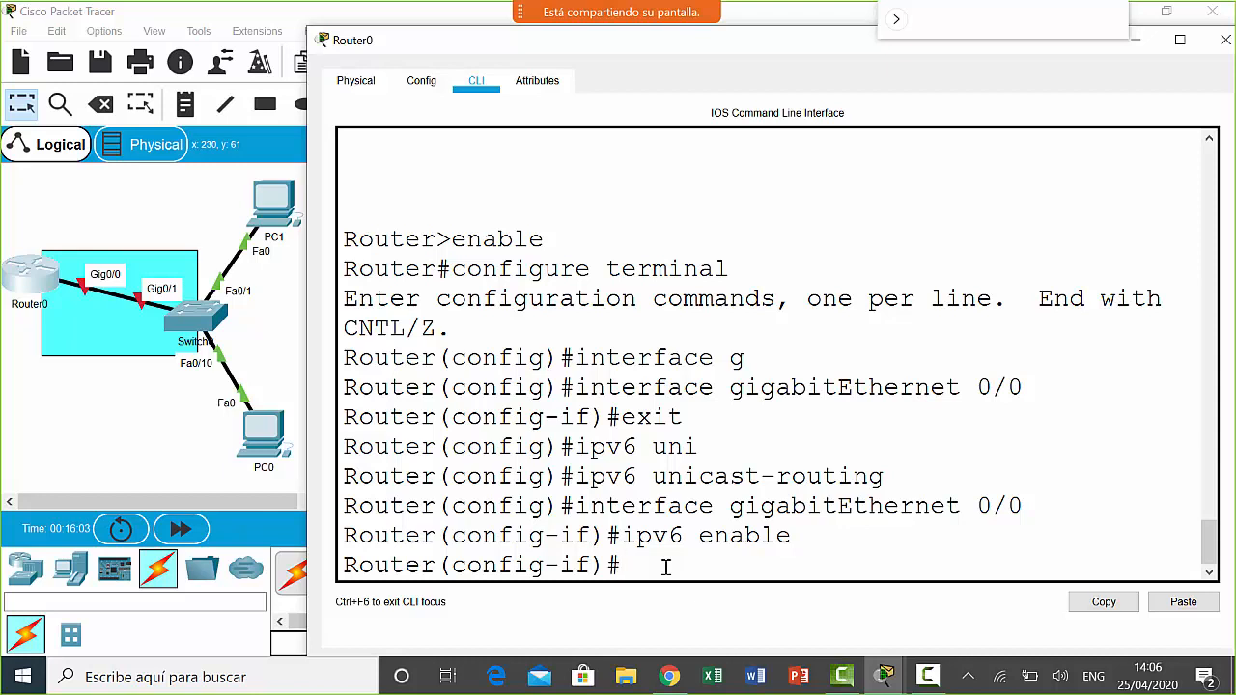
- Begin an address command at the interface prompt with ipv6 address 2001:db8, without running it
{"action": "type", "text": "ipv"}
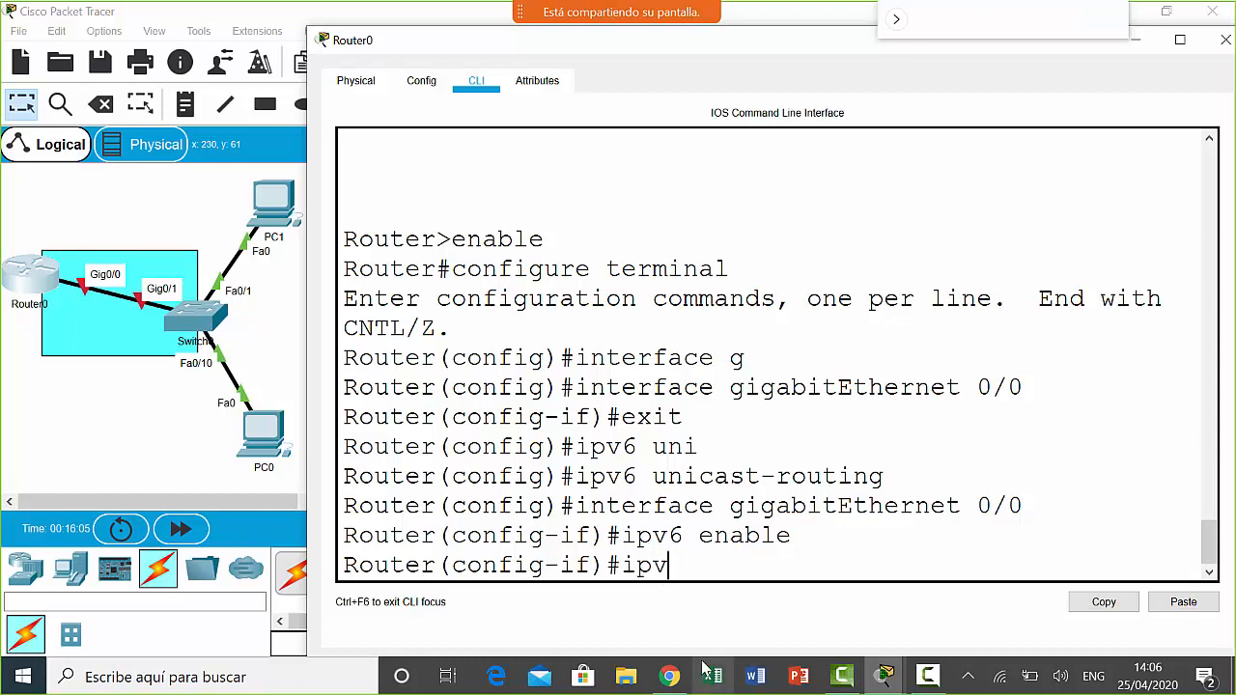
{"action": "type", "text": "6"}
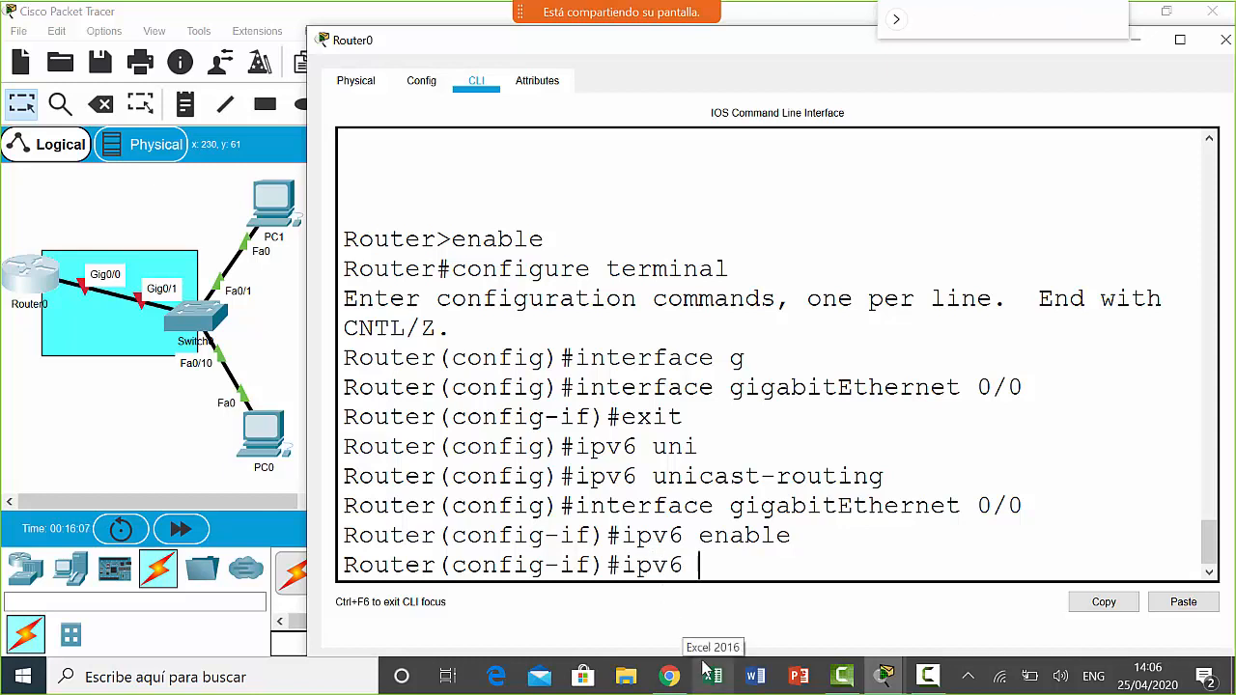
{"action": "type", "text": " address"}
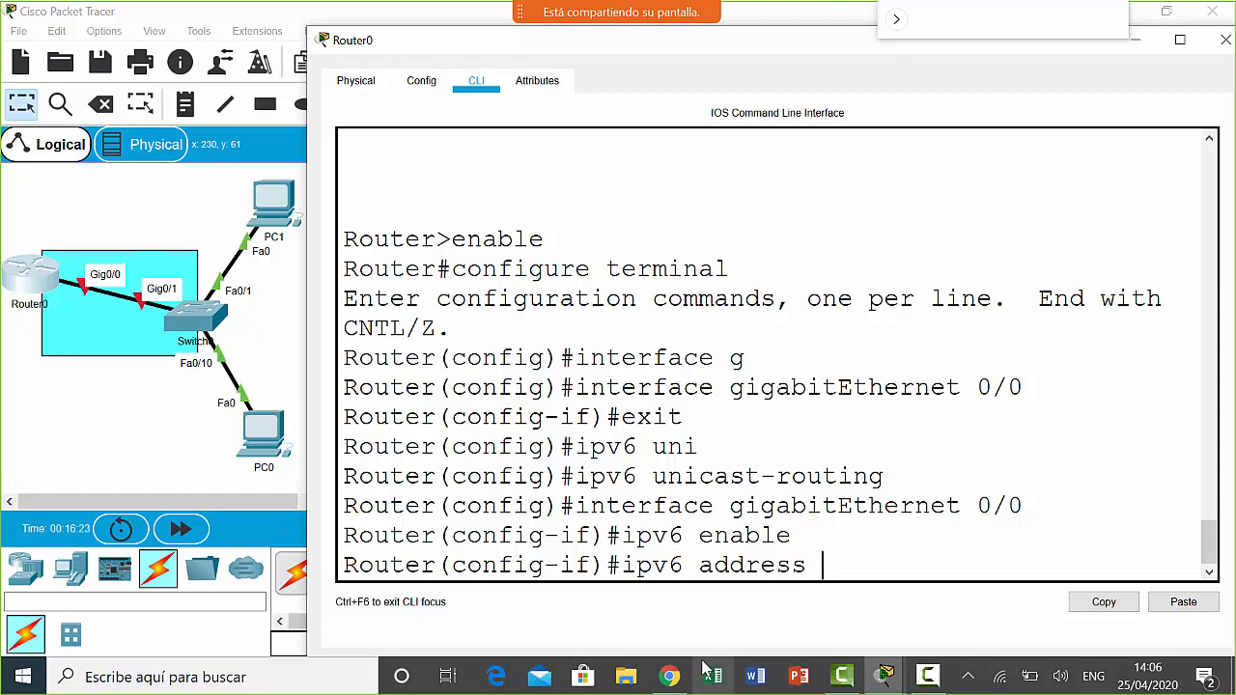
{"action": "type", "text": "2001"}
{"action": "type", "text": ">"}
{"action": "type", "text": ":"}
{"action": "type", "text": "db"}
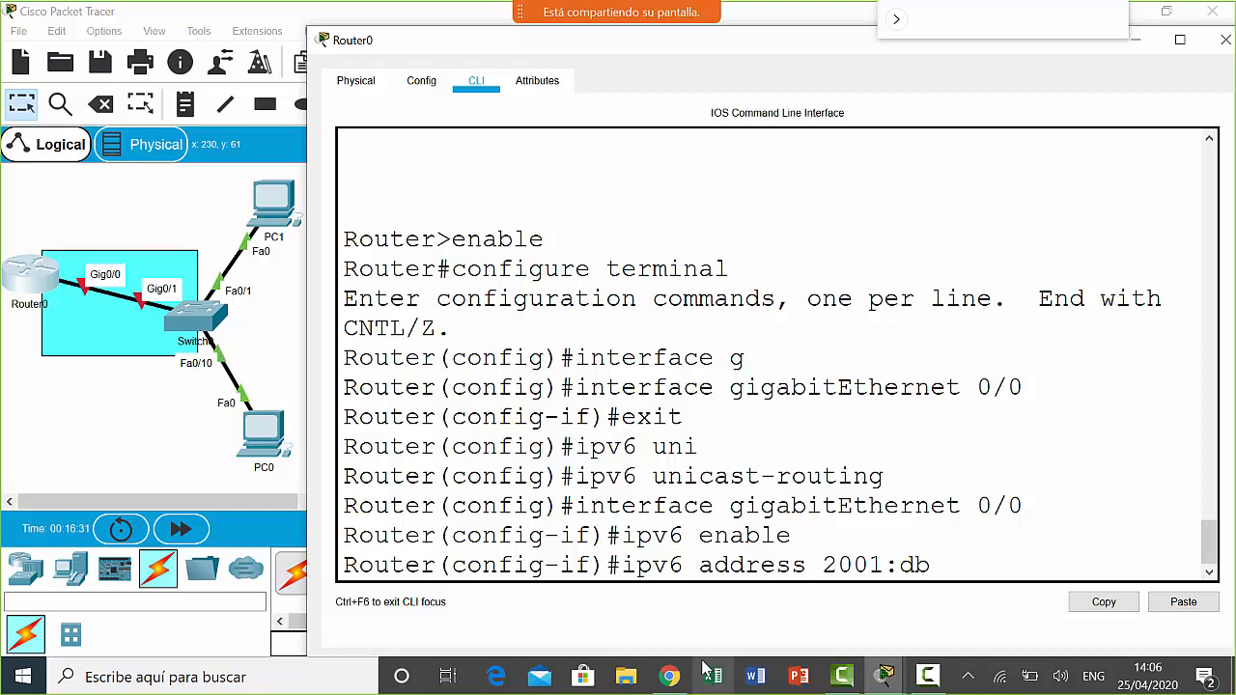
{"action": "type", "text": "8"}
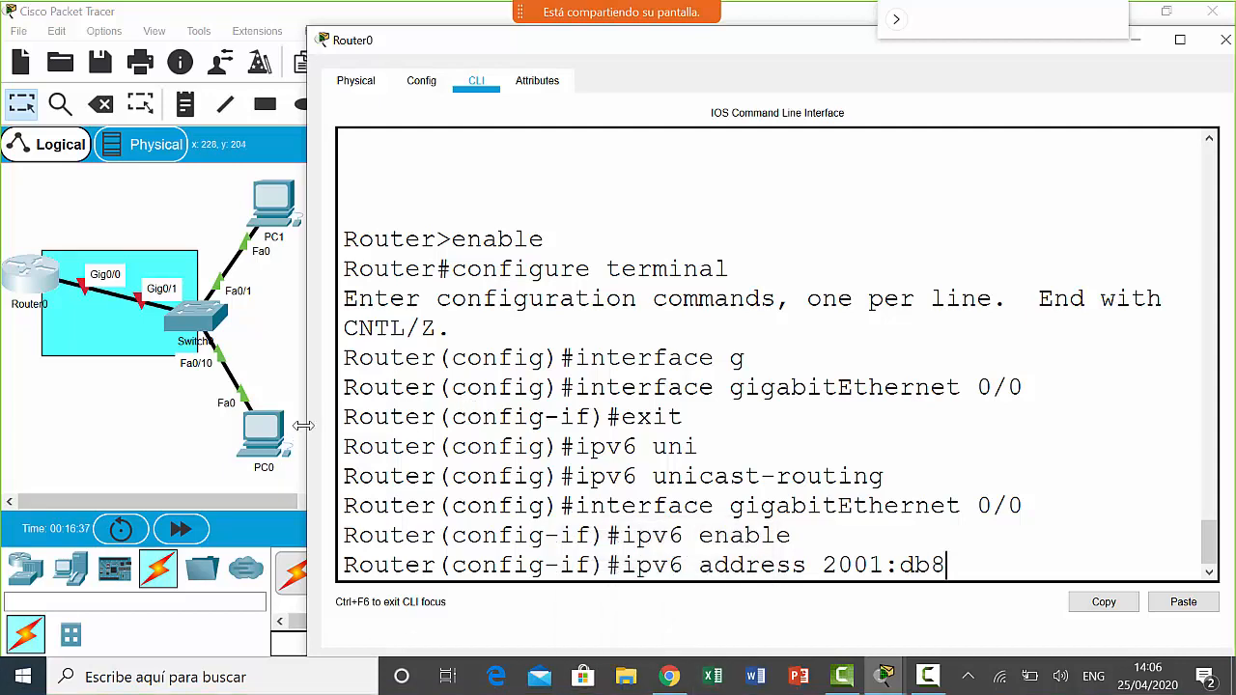
- Widen the Router0 window and rewrite the unfinished address as 2001:0db8:cafe:acad
{"action": "left_click_drag", "start_coordinate": [303, 425], "coordinate": [14, 437]}
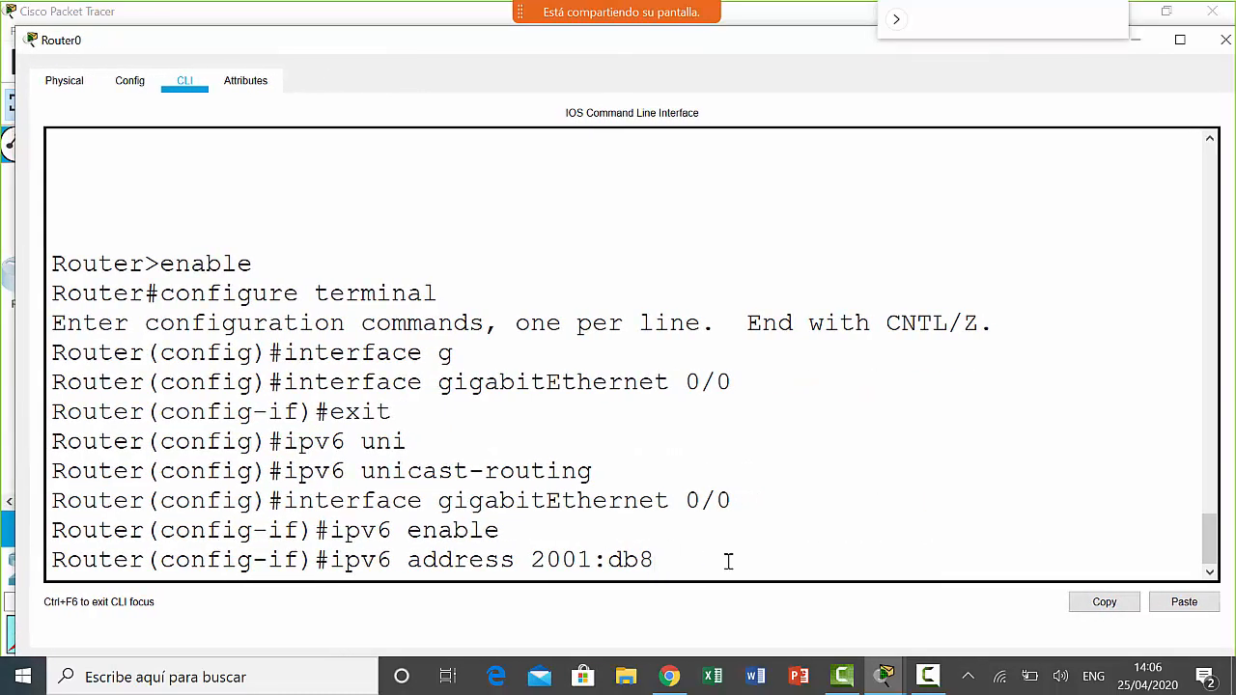
{"action": "key", "text": "BackSpace"}
{"action": "key", "text": "BackSpace"}
{"action": "key", "text": "BackSpace"}
{"action": "type", "text": "0db"}
{"action": "key", "text": "BackSpace"}
{"action": "type", "text": "db8:cafe:acad"}
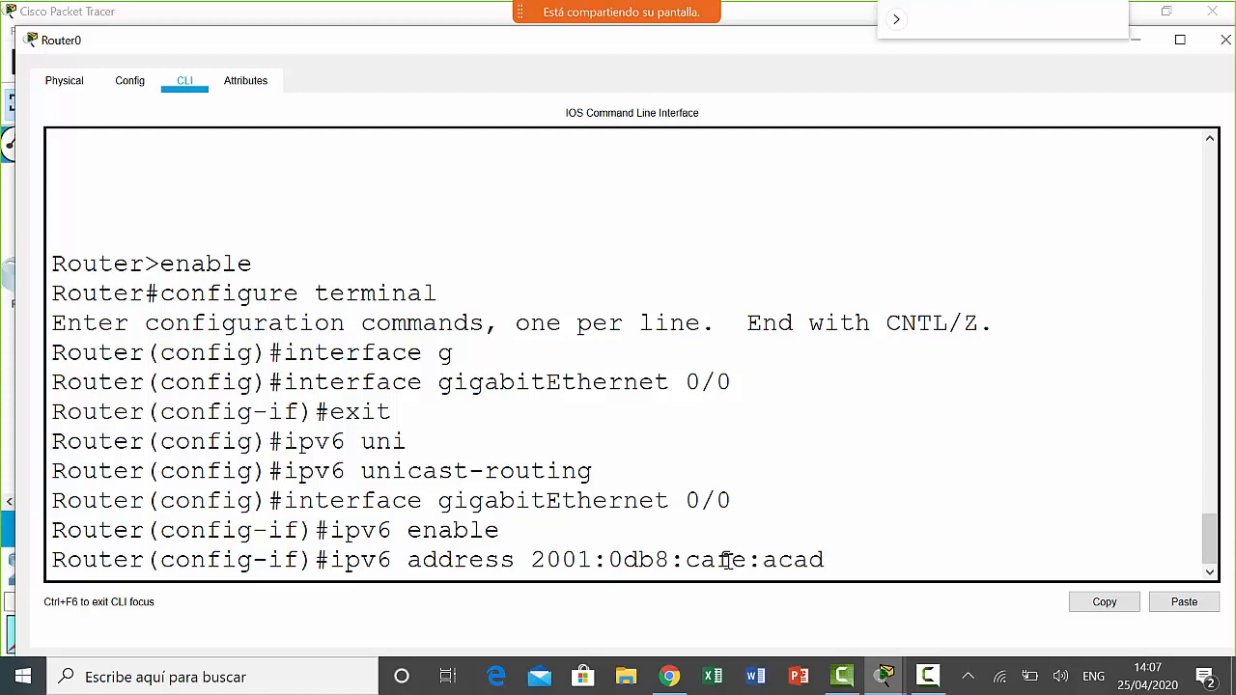
- Replace the acad group with a001 and complete the address as 2001:0db8:cafe:a001:0000:0000:0000:0001/64
{"action": "key", "text": "BackSpace"}
{"action": "key", "text": "BackSpace"}
{"action": "key", "text": "BackSpace"}
{"action": "key", "text": "BackSpace"}
{"action": "type", "text": "a001:"}
{"action": "type", "text": "0000:"}
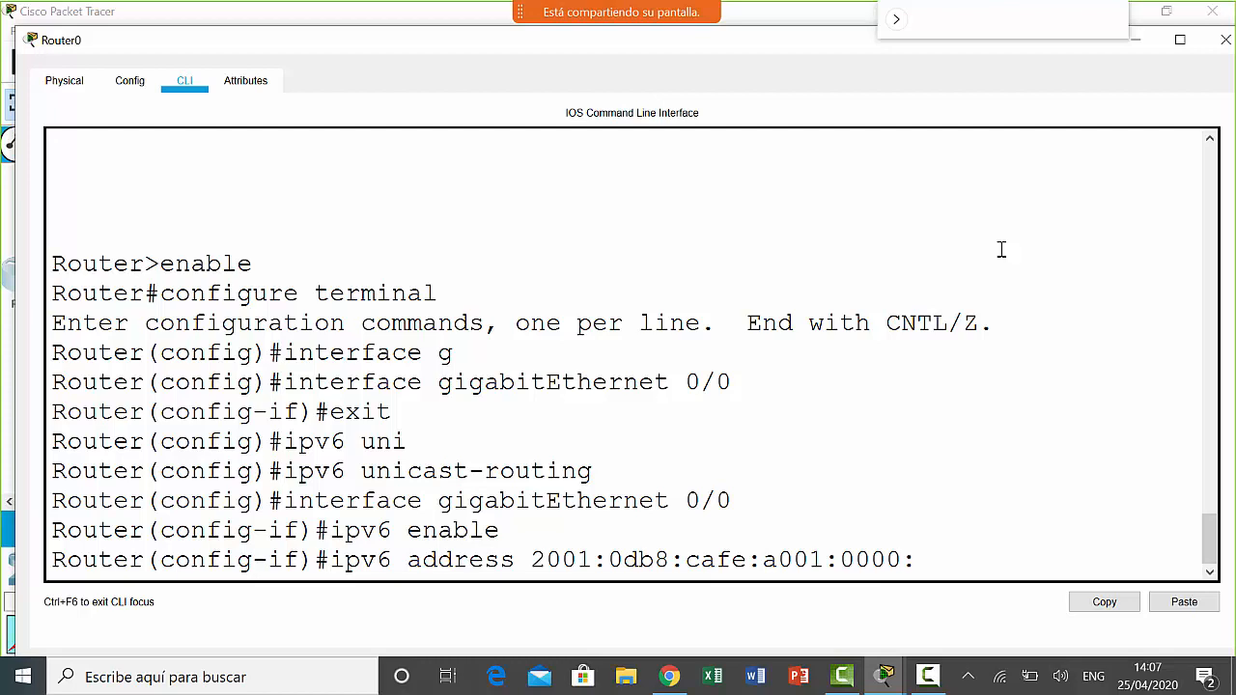
{"action": "type", "text": "0000:0000"}
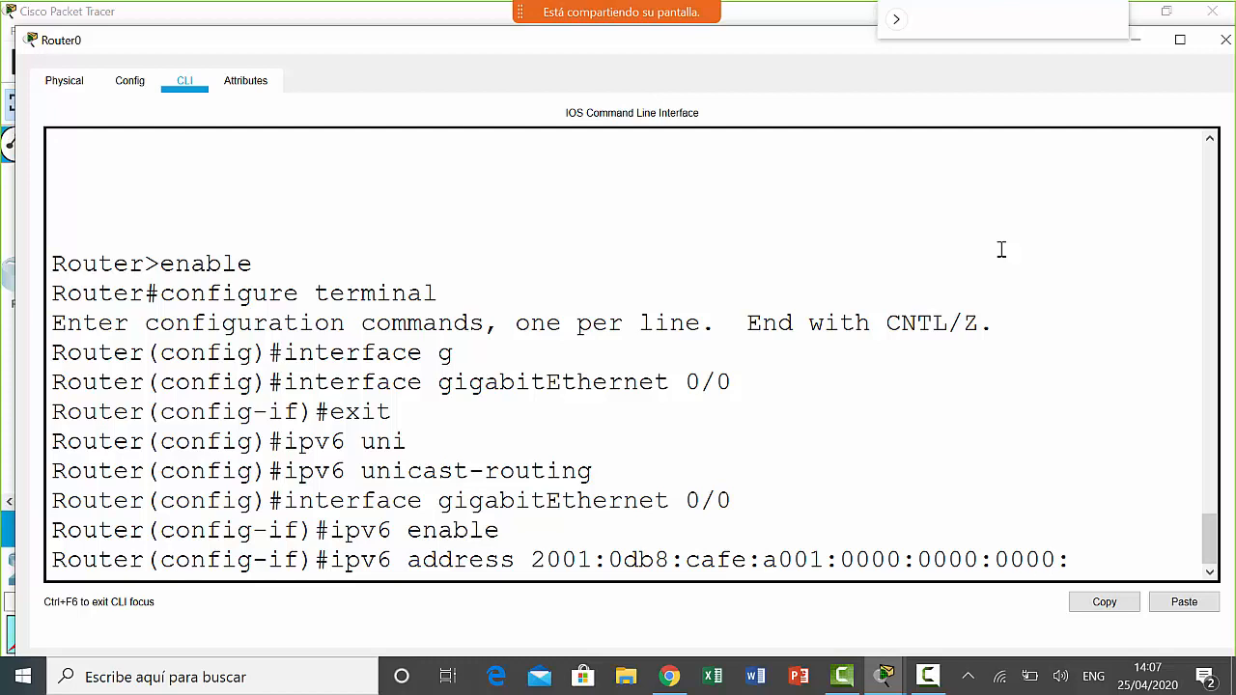
{"action": "type", "text": ":0001/64"}
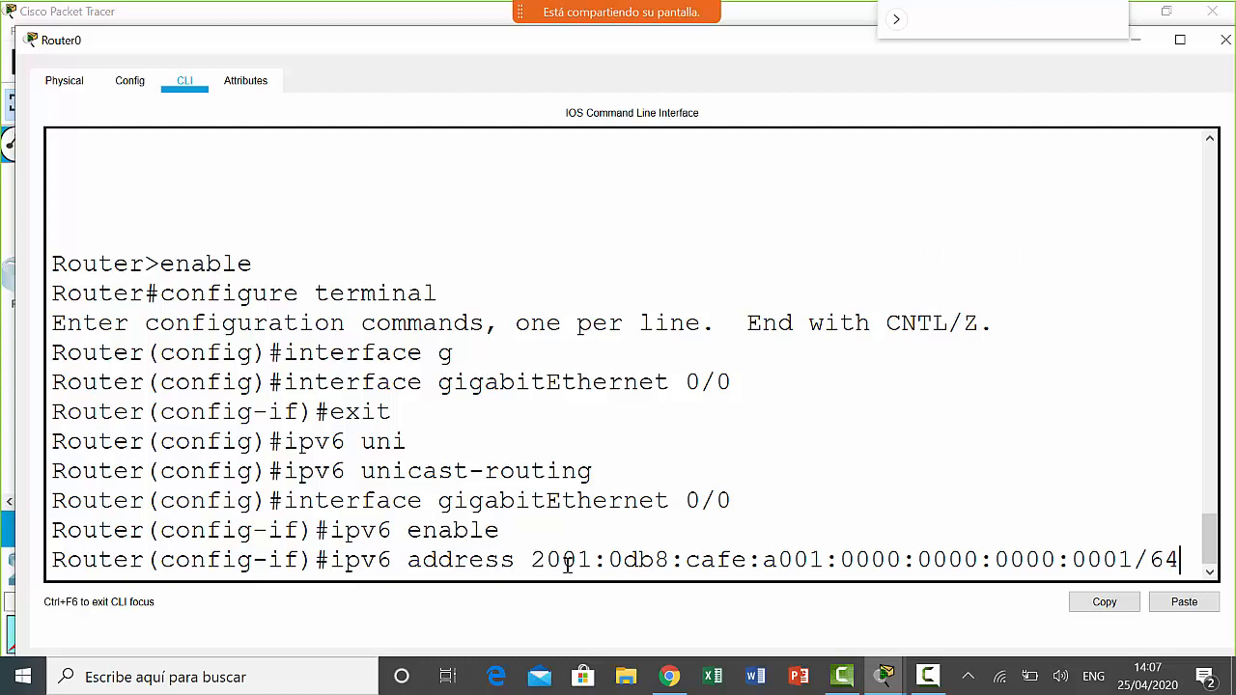
- Examine the network prefix, the interface identifier and the first group of the entered IPv6 address
{"action": "left_click_drag", "start_coordinate": [530, 562], "coordinate": [839, 569]}
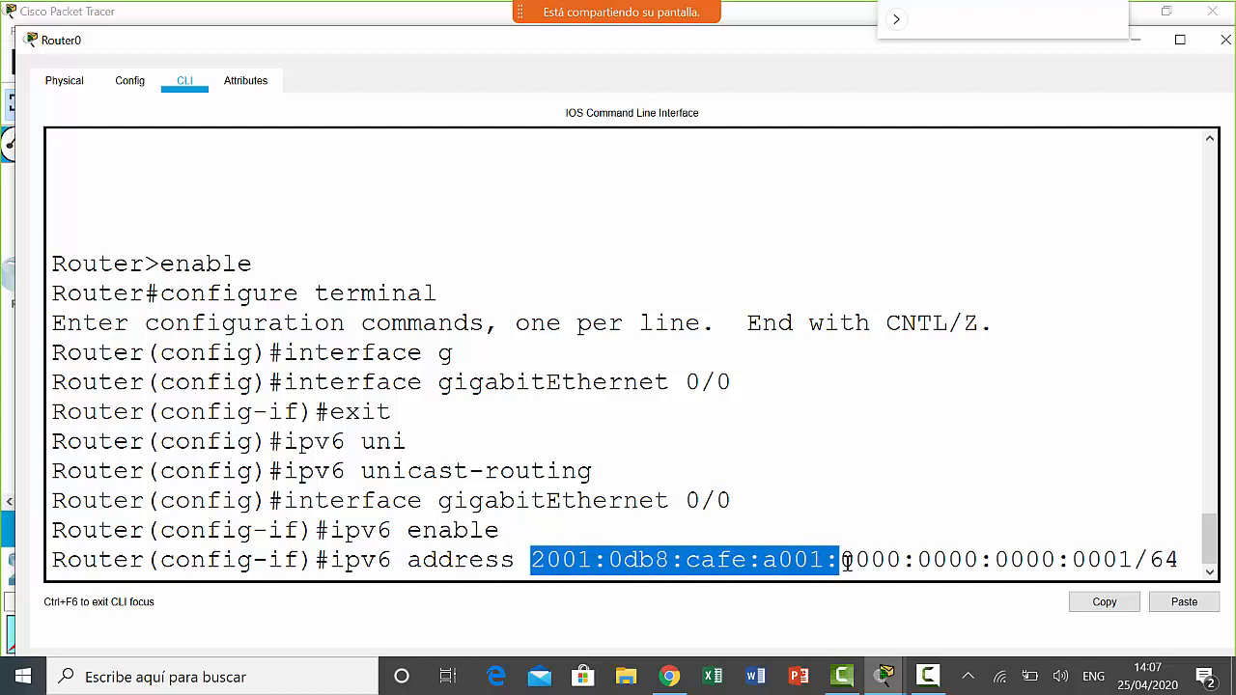
{"action": "left_click_drag", "start_coordinate": [841, 570], "coordinate": [1132, 562]}
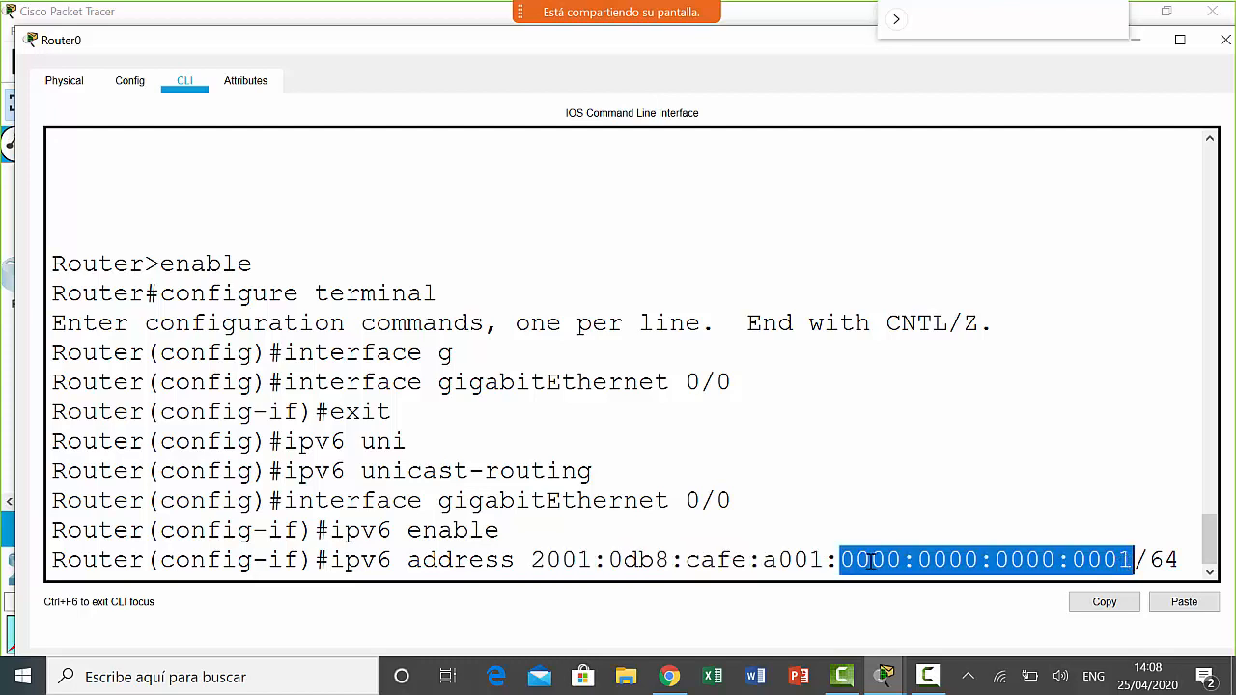
{"action": "left_click", "coordinate": [626, 545]}
{"action": "left_click_drag", "start_coordinate": [537, 564], "coordinate": [591, 560]}
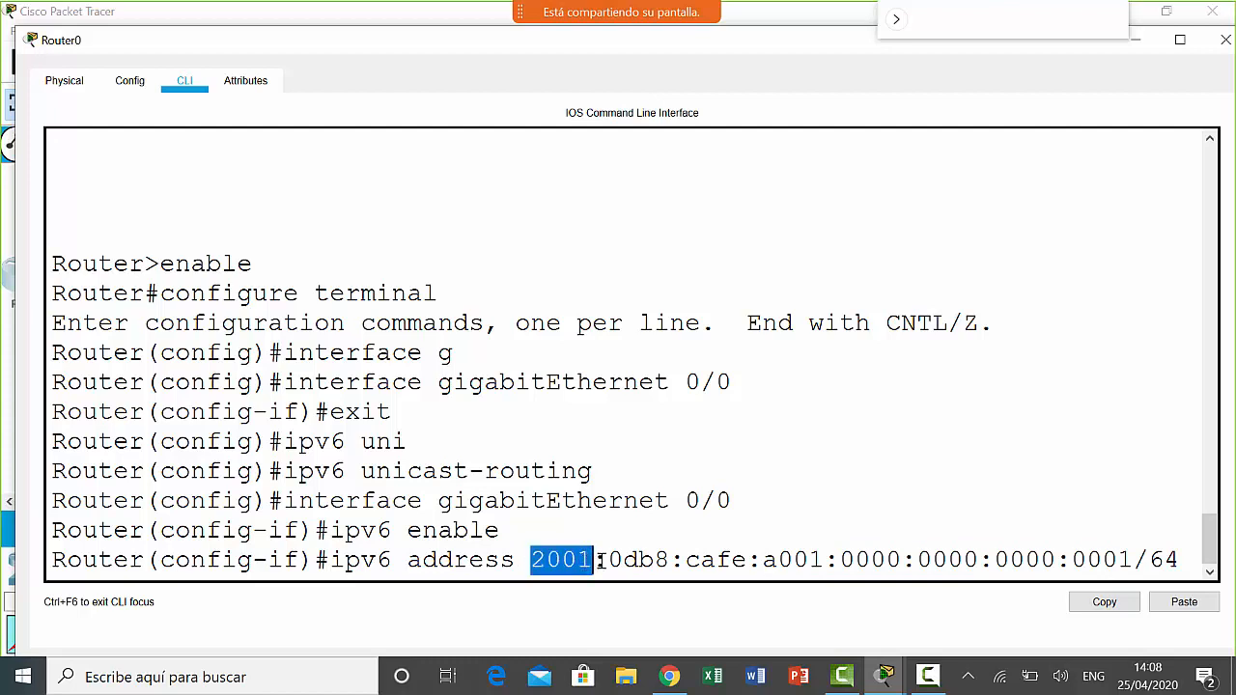
{"action": "left_click", "coordinate": [608, 560]}
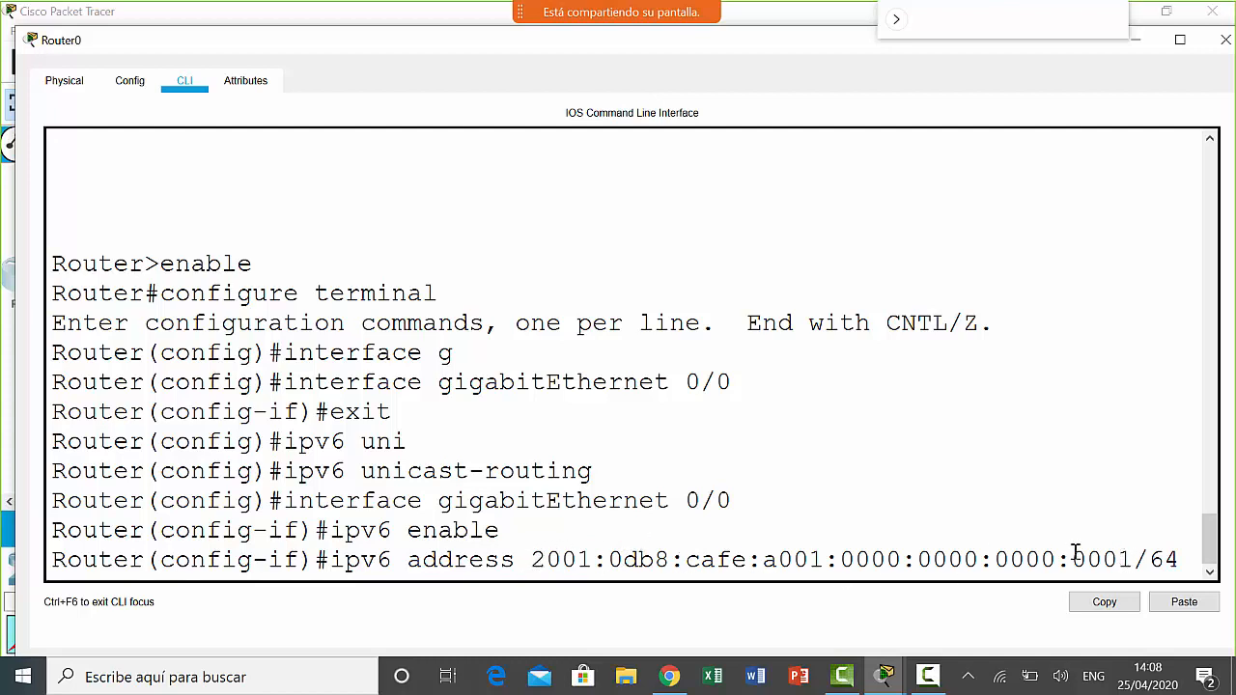
- Remove the leading zeros from the last two groups of the address so they read 0:1/64
{"action": "left_click", "coordinate": [1166, 557]}
{"action": "key", "text": "BackSpace"}
{"action": "key", "text": "BackSpace"}
{"action": "key", "text": "BackSpace"}
{"action": "key", "text": "Left"}
{"action": "key", "text": "Left"}
{"action": "key", "text": "BackSpace"}
{"action": "key", "text": "BackSpace"}
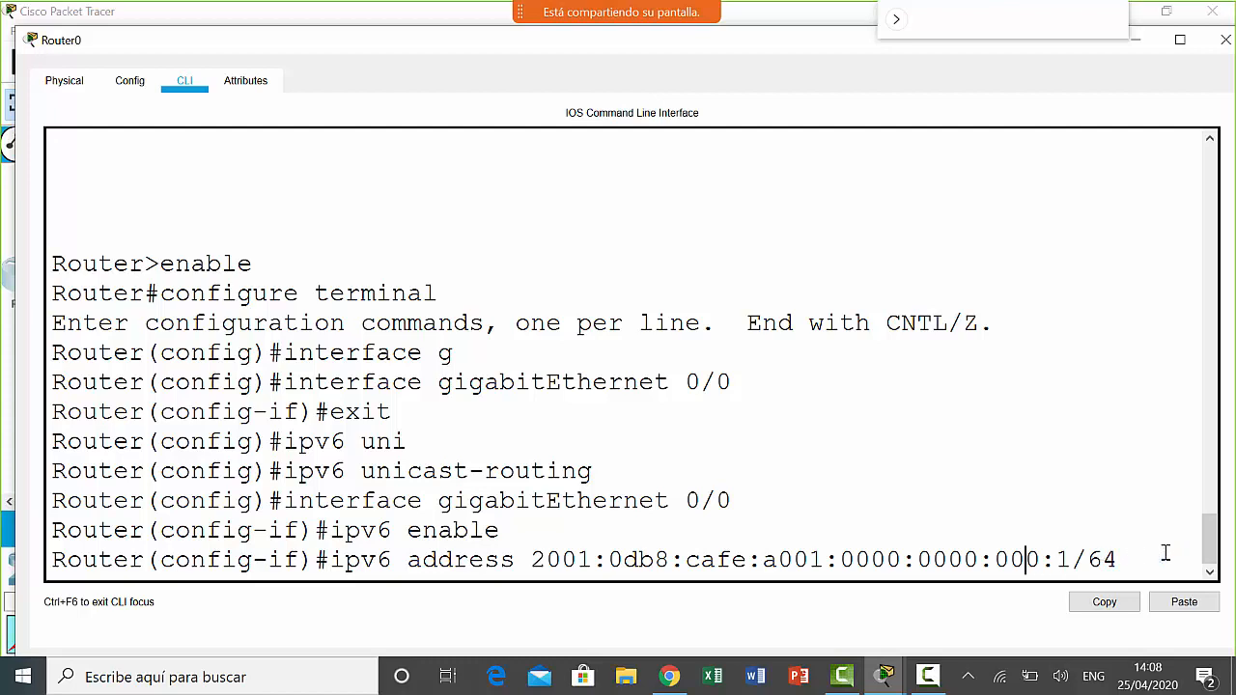
{"action": "key", "text": "BackSpace"}
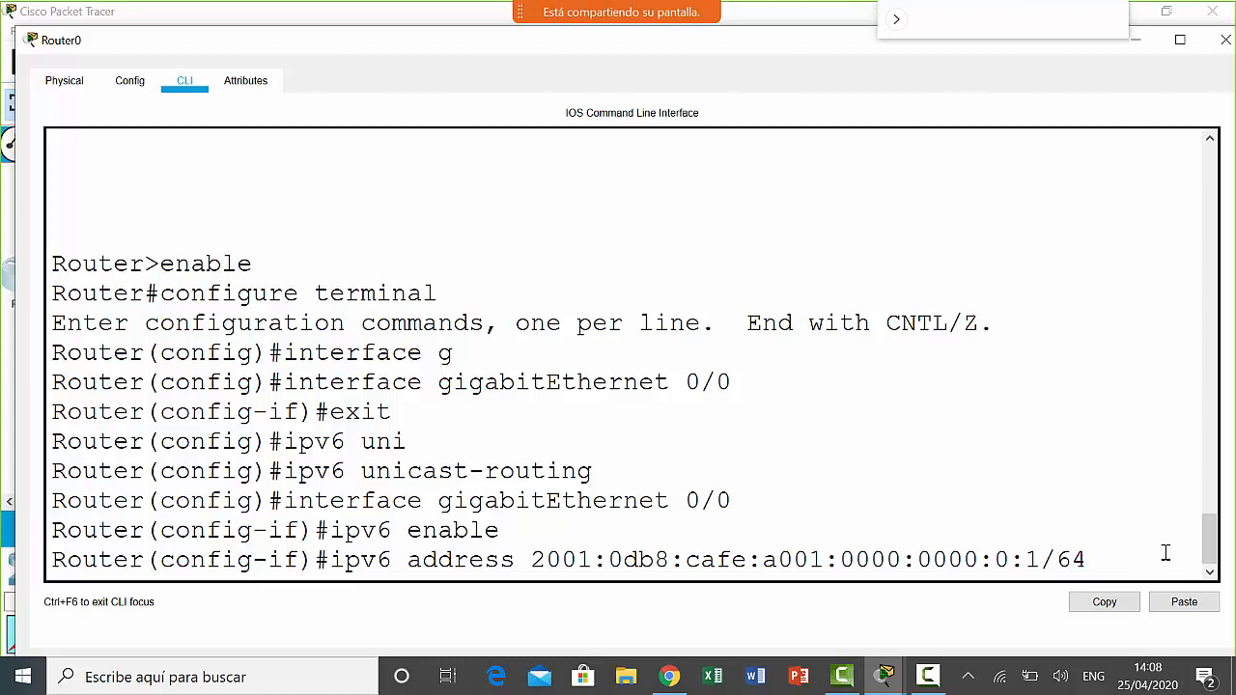
- Shorten the fifth and sixth groups of the address from four zeros to a single 0 each
{"action": "key", "text": "BackSpace"}
{"action": "key", "text": "BackSpace"}
{"action": "key", "text": "BackSpace"}
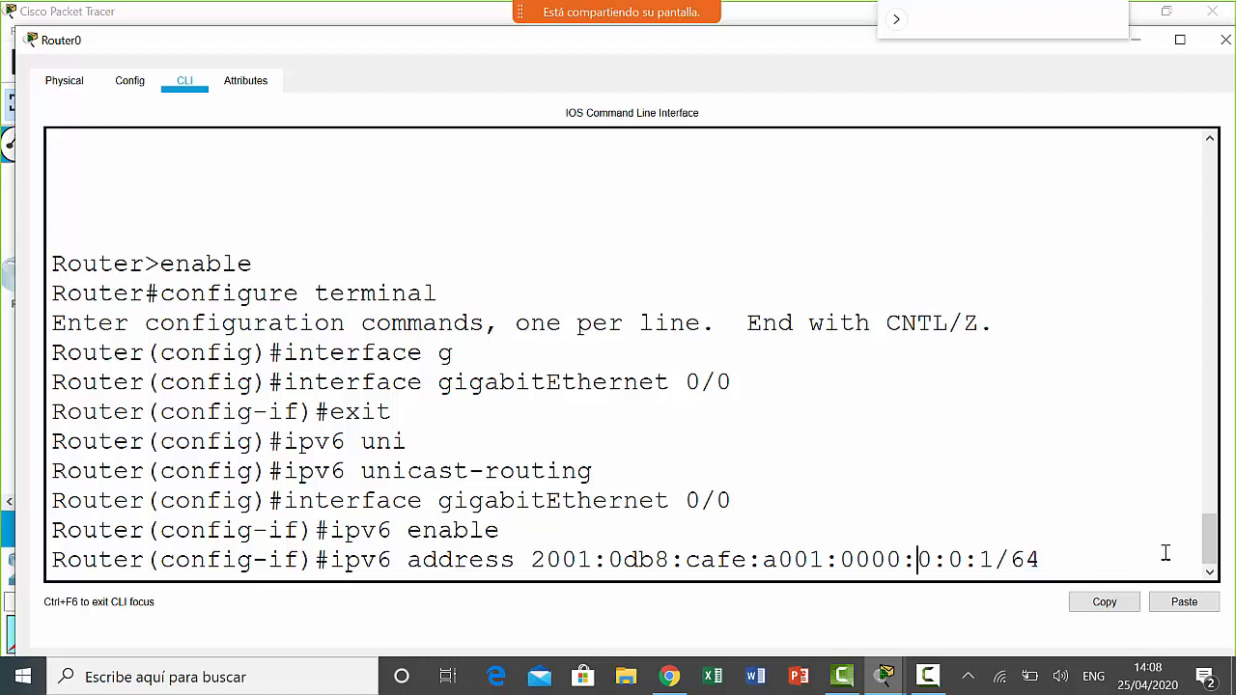
{"action": "key", "text": "Left"}
{"action": "key", "text": "Left"}
{"action": "key", "text": "BackSpace"}
{"action": "key", "text": "BackSpace"}
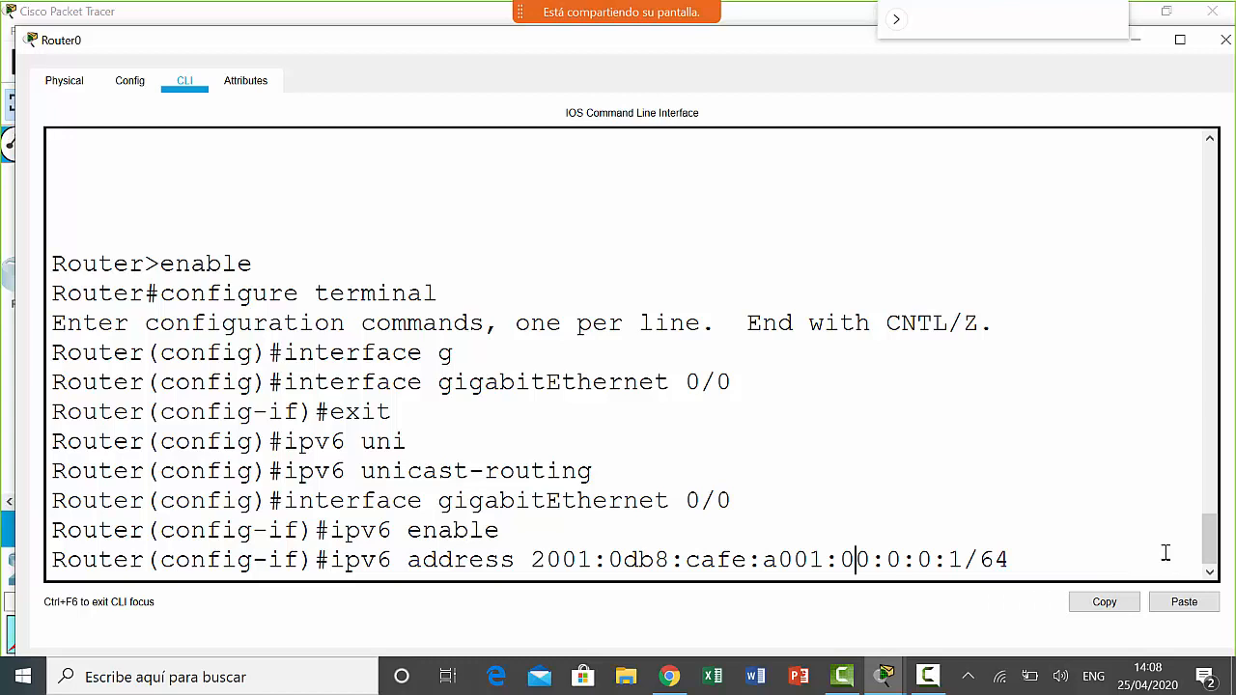
{"action": "key", "text": "BackSpace"}
{"action": "key", "text": "Left"}
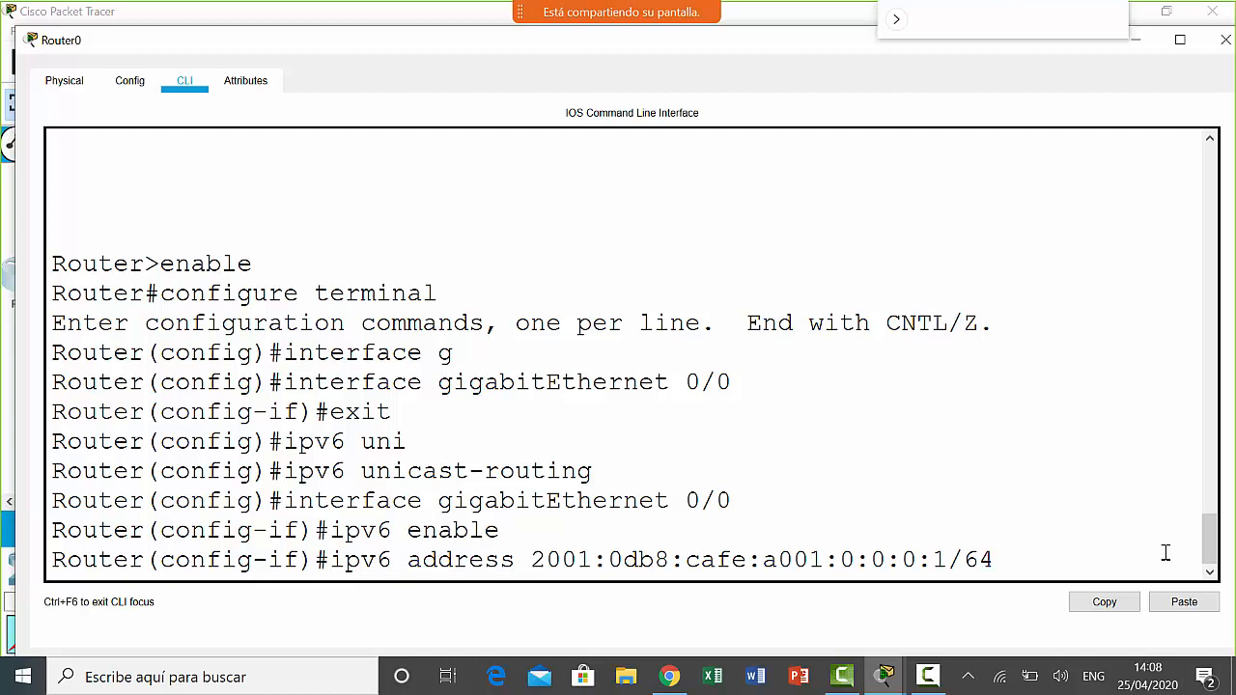
- Remove the leading zero from the second group of the address so it reads db8
{"action": "key", "text": "Right"}
{"action": "key", "text": "Right"}
{"action": "key", "text": "Right"}
{"action": "key", "text": "Left"}
{"action": "key", "text": "Left"}
{"action": "key", "text": "Left"}
{"action": "key", "text": "Left"}
{"action": "key", "text": "Left"}
{"action": "key", "text": "Left"}
{"action": "key", "text": "Left"}
{"action": "key", "text": "Left"}
{"action": "key", "text": "BackSpace"}
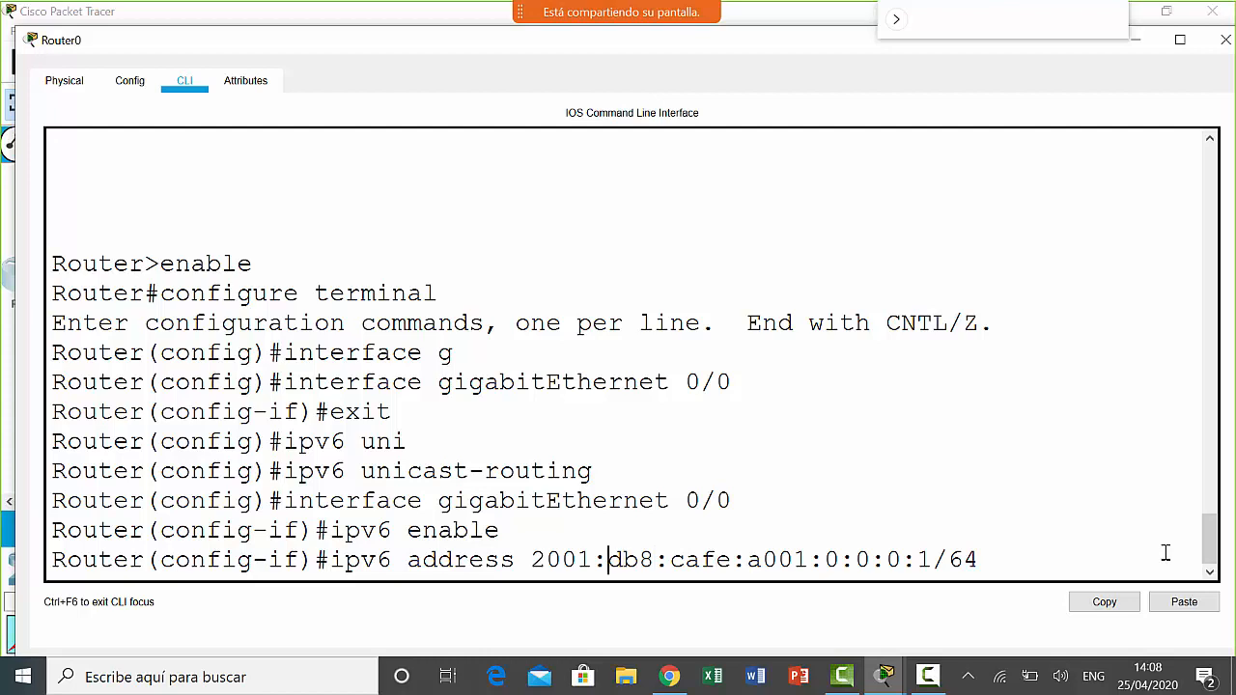
- Try 1000 as the fifth group of the address by adding 100 before its zero
{"action": "key", "text": "Right"}
{"action": "key", "text": "Right"}
{"action": "key", "text": "Right"}
{"action": "key", "text": "Right"}
{"action": "key", "text": "Right"}
{"action": "key", "text": "Right"}
{"action": "key", "text": "Right"}
{"action": "key", "text": "Right"}
{"action": "key", "text": "Right"}
{"action": "type", "text": "100"}
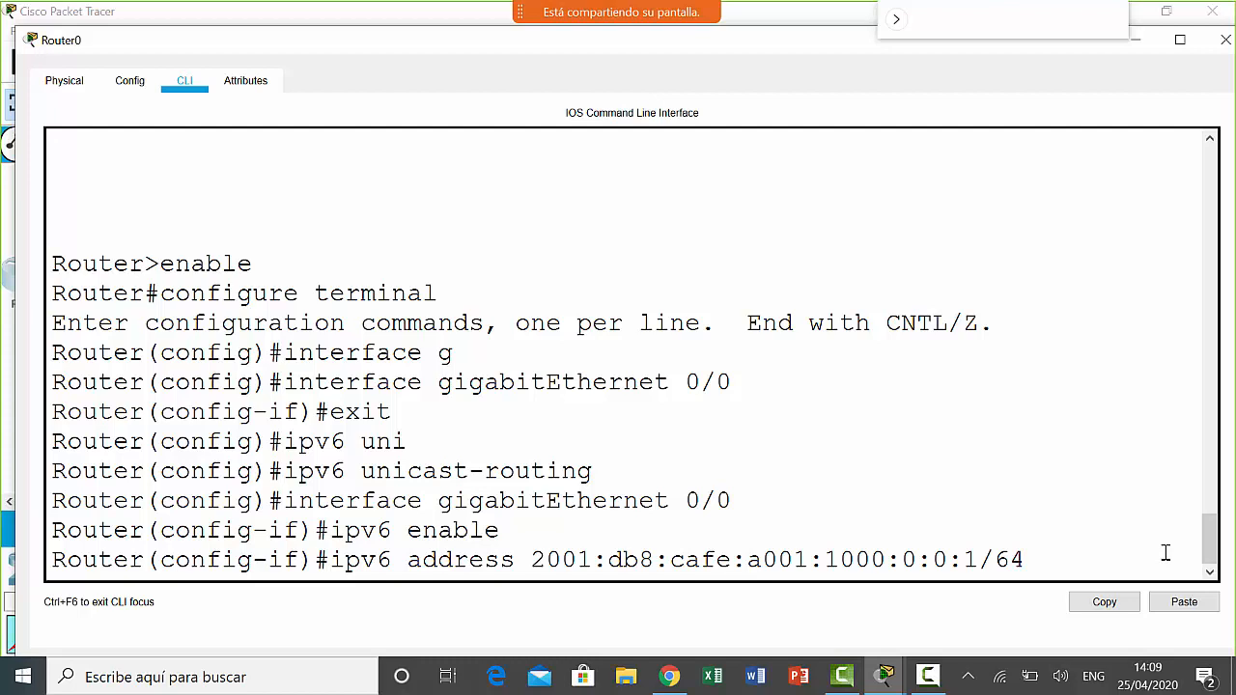
- Remove the added digits from the fifth group, restoring a single 0 separated by a colon from a001
{"action": "key", "text": "BackSpace"}
{"action": "key", "text": "BackSpace"}
{"action": "key", "text": "BackSpace"}
{"action": "key", "text": "BackSpace"}
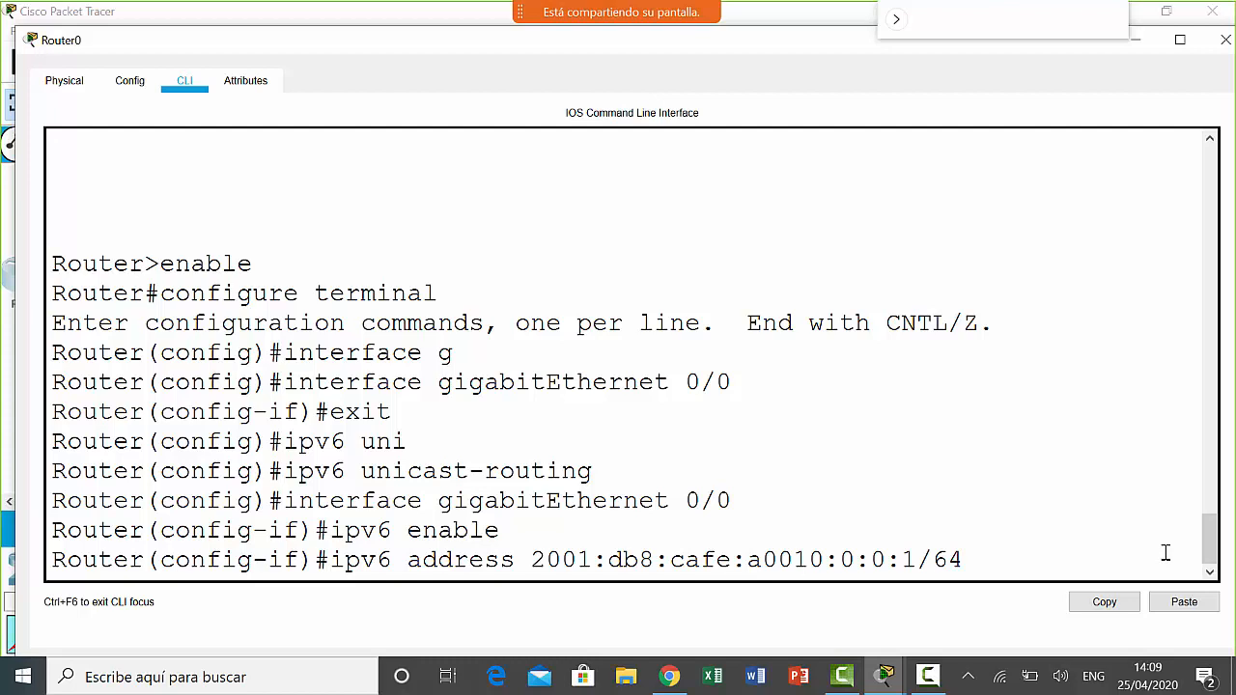
{"action": "type", "text": ":"}
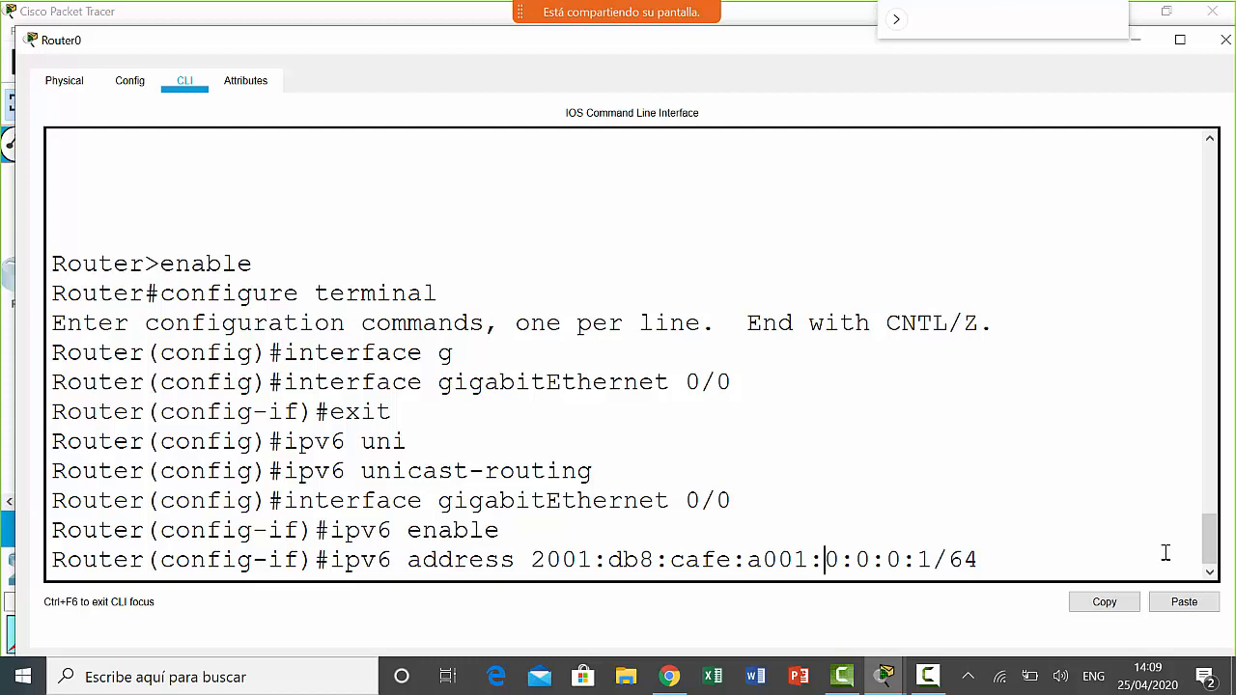
- Examine the prefix length and the first group of the shortened IPv6 address
{"action": "key", "text": "Right"}
{"action": "key", "text": "Right"}
{"action": "key", "text": "Right"}
{"action": "key", "text": "Right"}
{"action": "key", "text": "Right"}
{"action": "key", "text": "Right"}
{"action": "key", "text": "Right"}
{"action": "key", "text": "Right"}
{"action": "double_click", "coordinate": [964, 559]}
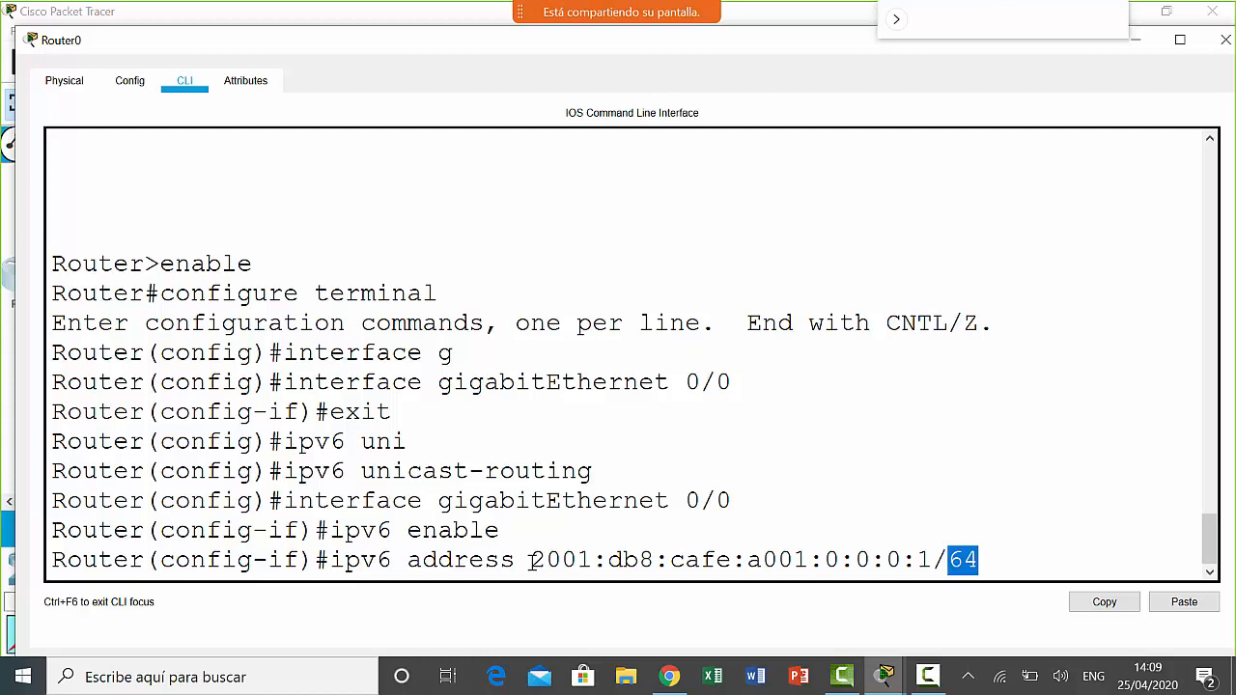
{"action": "left_click_drag", "start_coordinate": [532, 560], "coordinate": [591, 561]}
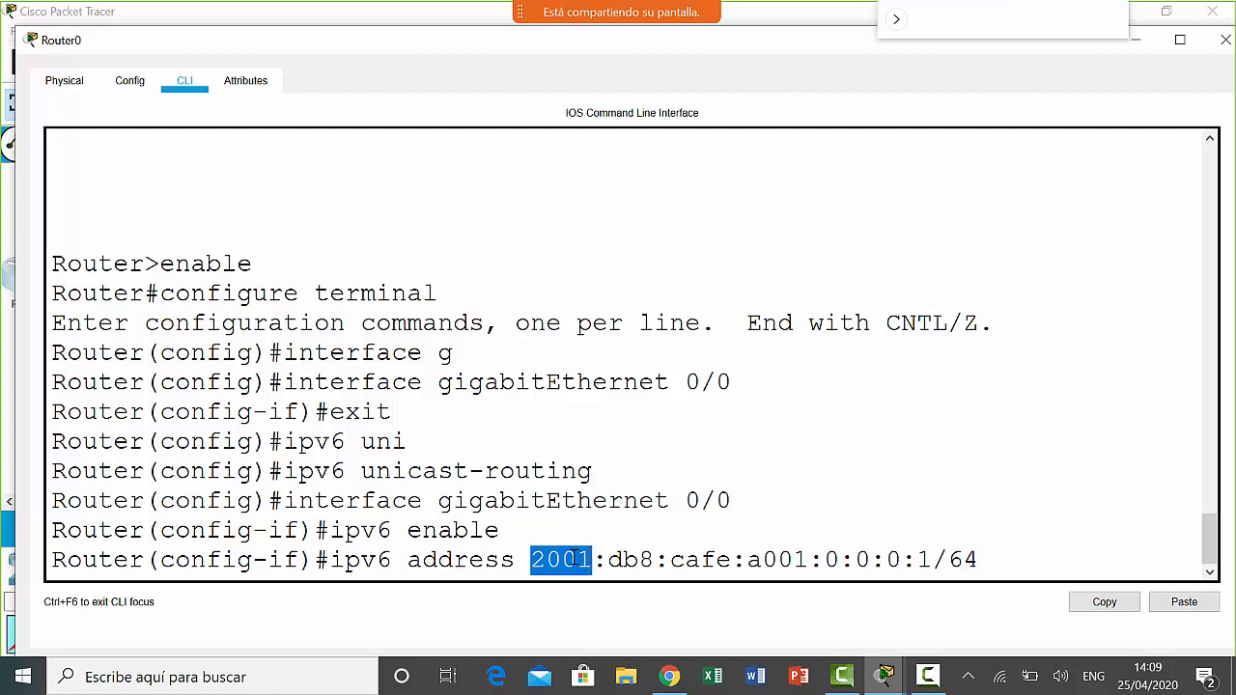
{"action": "left_click", "coordinate": [575, 560]}
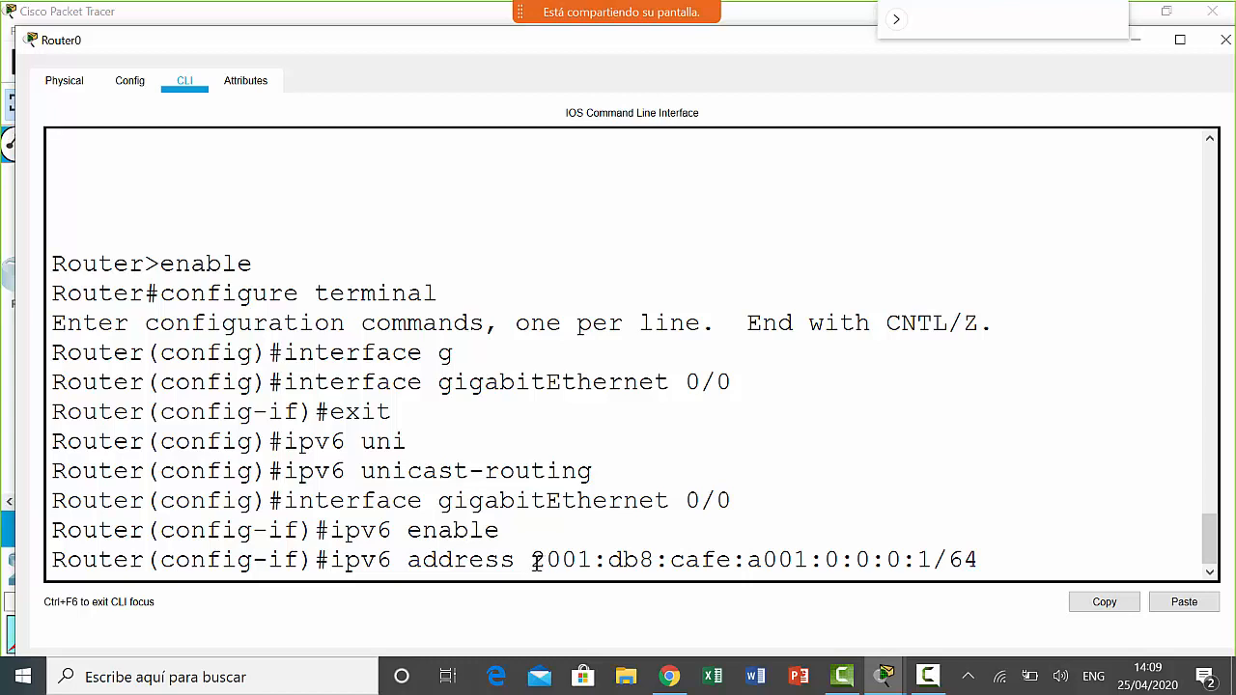
{"action": "left_click_drag", "start_coordinate": [532, 563], "coordinate": [539, 564]}
{"action": "left_click_drag", "start_coordinate": [593, 562], "coordinate": [529, 565]}
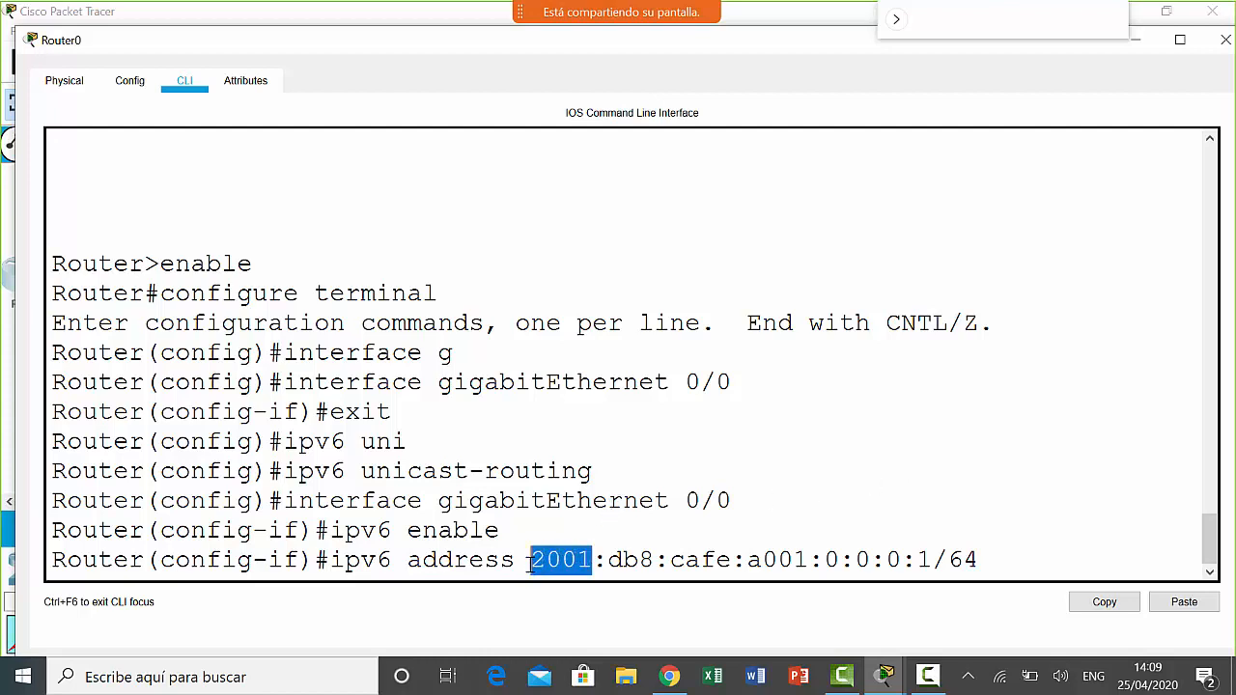
- Examine the network portion of the IPv6 address, extending group by group from 2001 through a001
{"action": "left_click_drag", "start_coordinate": [529, 565], "coordinate": [584, 563]}
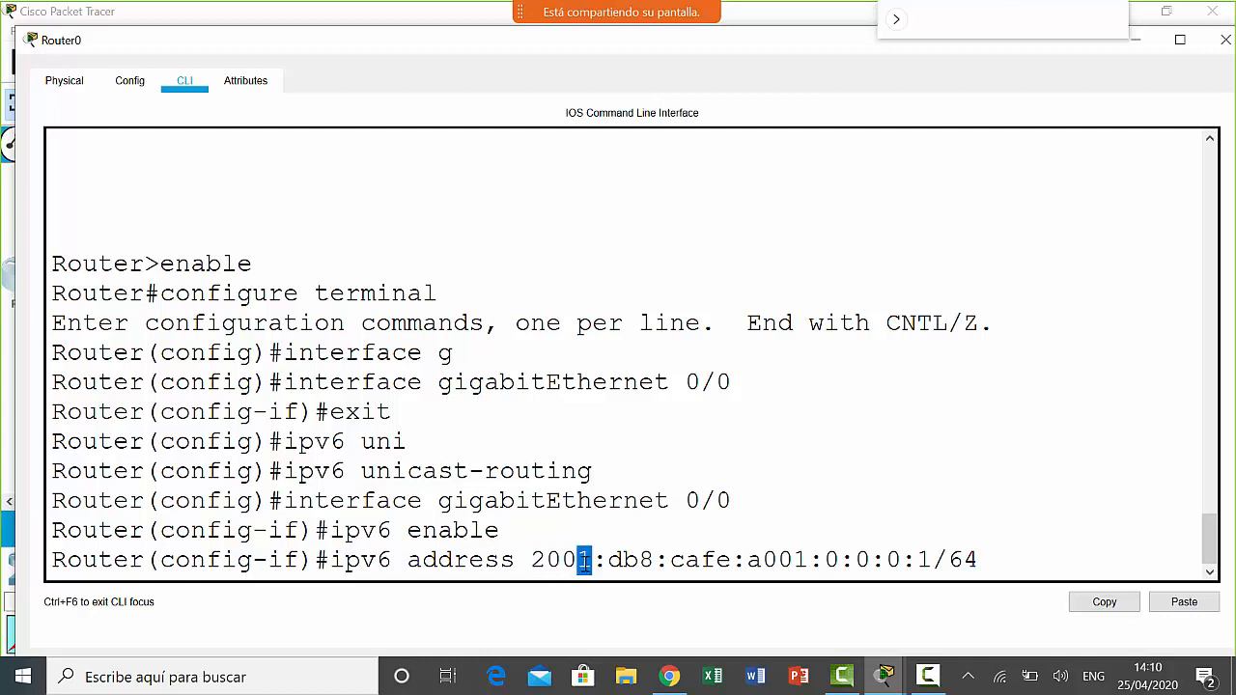
{"action": "left_click", "coordinate": [598, 565]}
{"action": "double_click", "coordinate": [565, 565]}
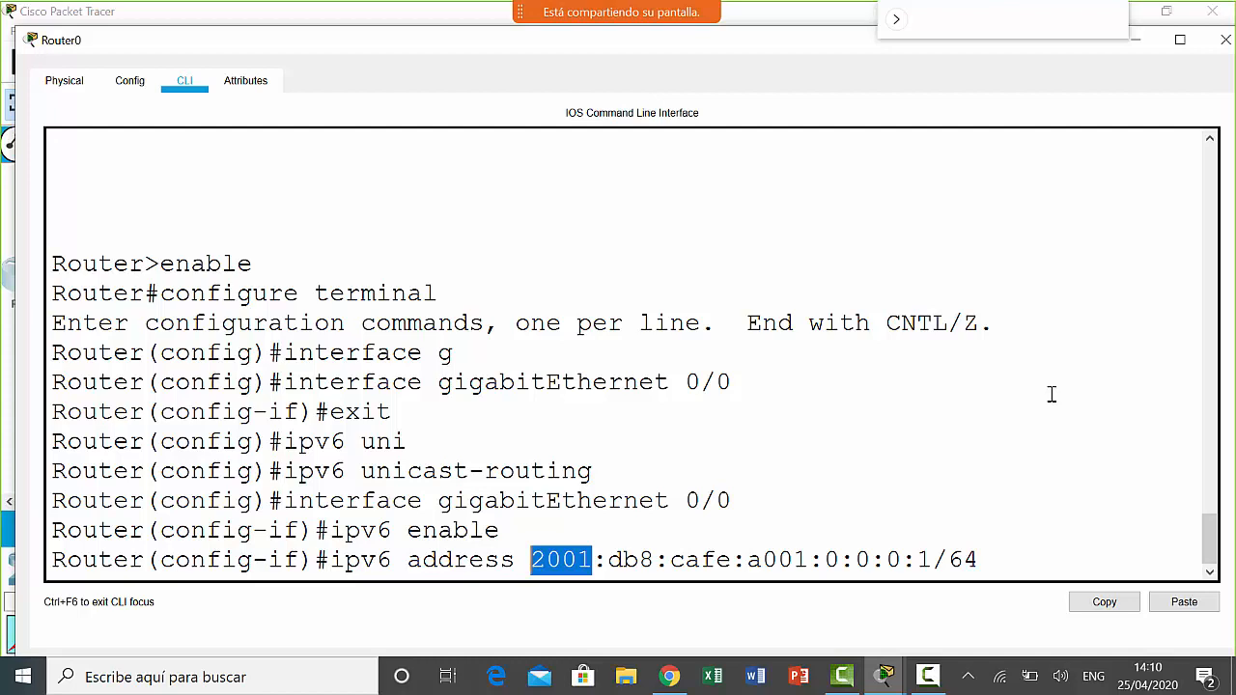
{"action": "left_click", "coordinate": [654, 559]}
{"action": "left_click_drag", "start_coordinate": [657, 559], "coordinate": [611, 559]}
{"action": "left_click", "coordinate": [608, 559]}
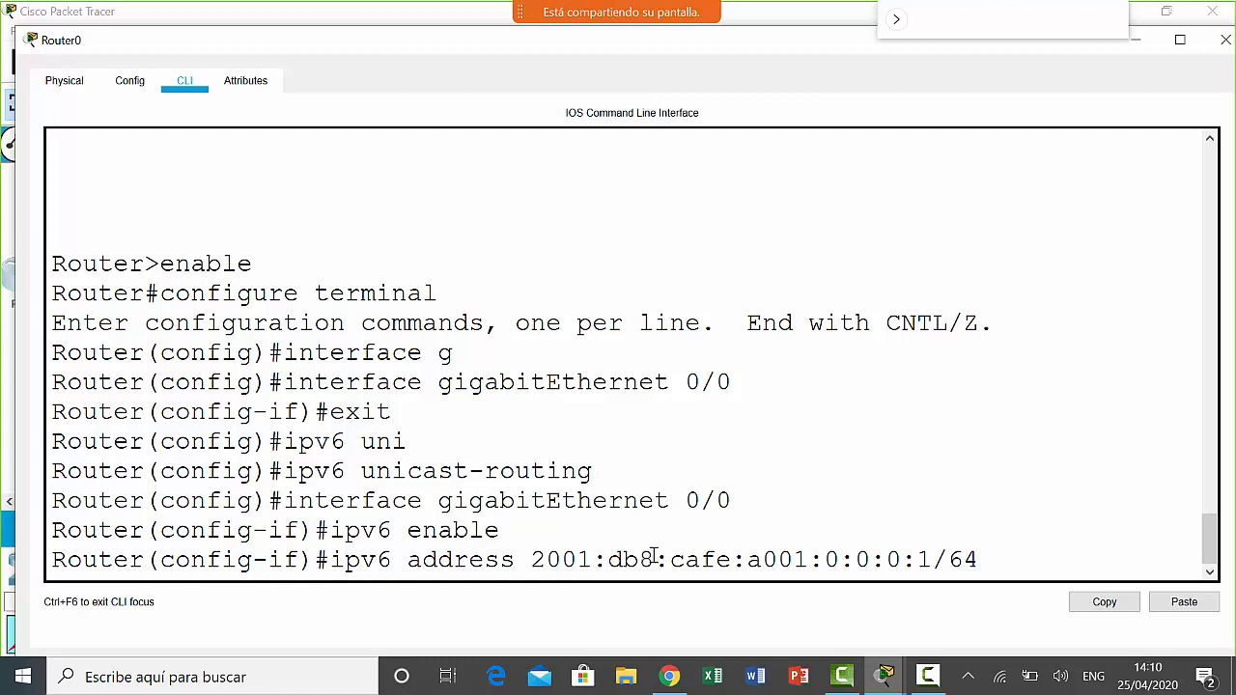
{"action": "left_click_drag", "start_coordinate": [654, 561], "coordinate": [526, 558]}
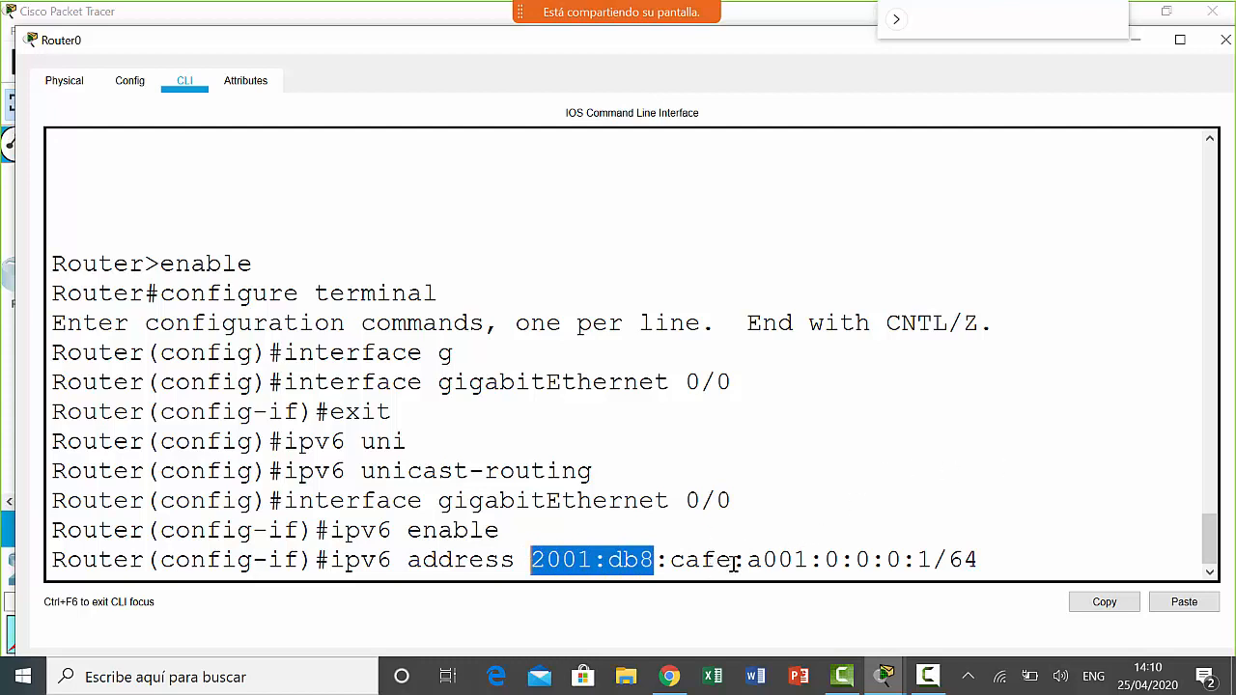
{"action": "left_click_drag", "start_coordinate": [733, 560], "coordinate": [531, 558]}
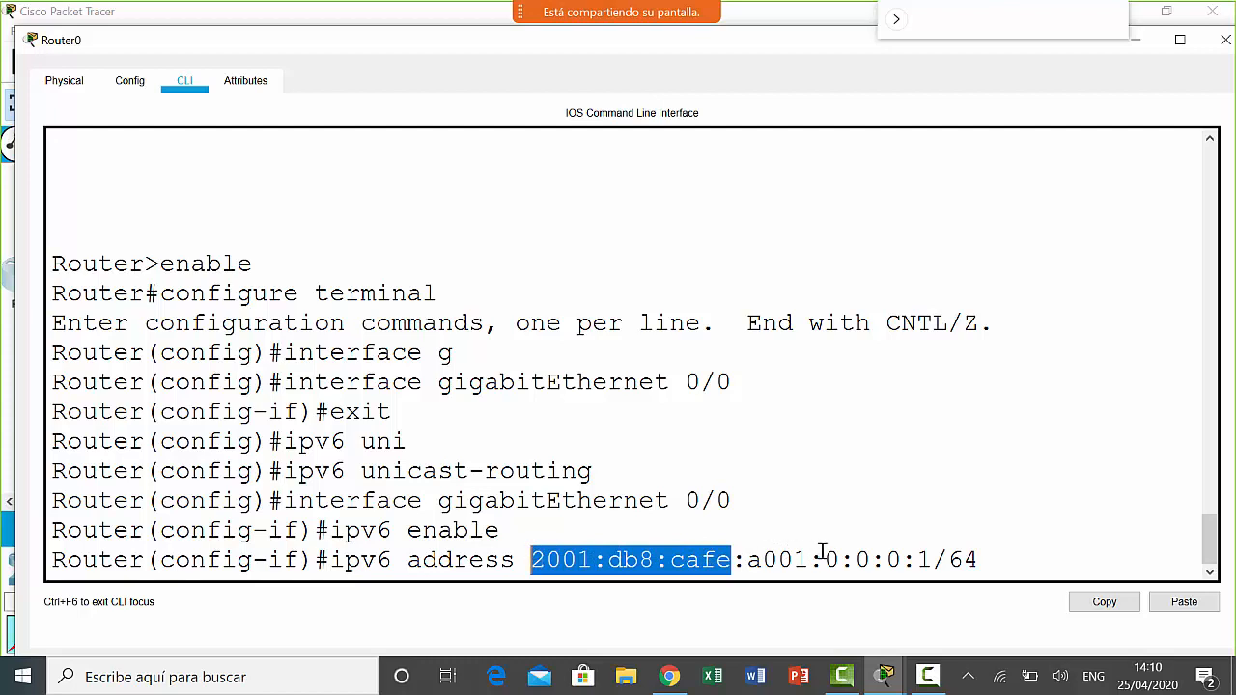
{"action": "left_click_drag", "start_coordinate": [809, 562], "coordinate": [535, 566]}
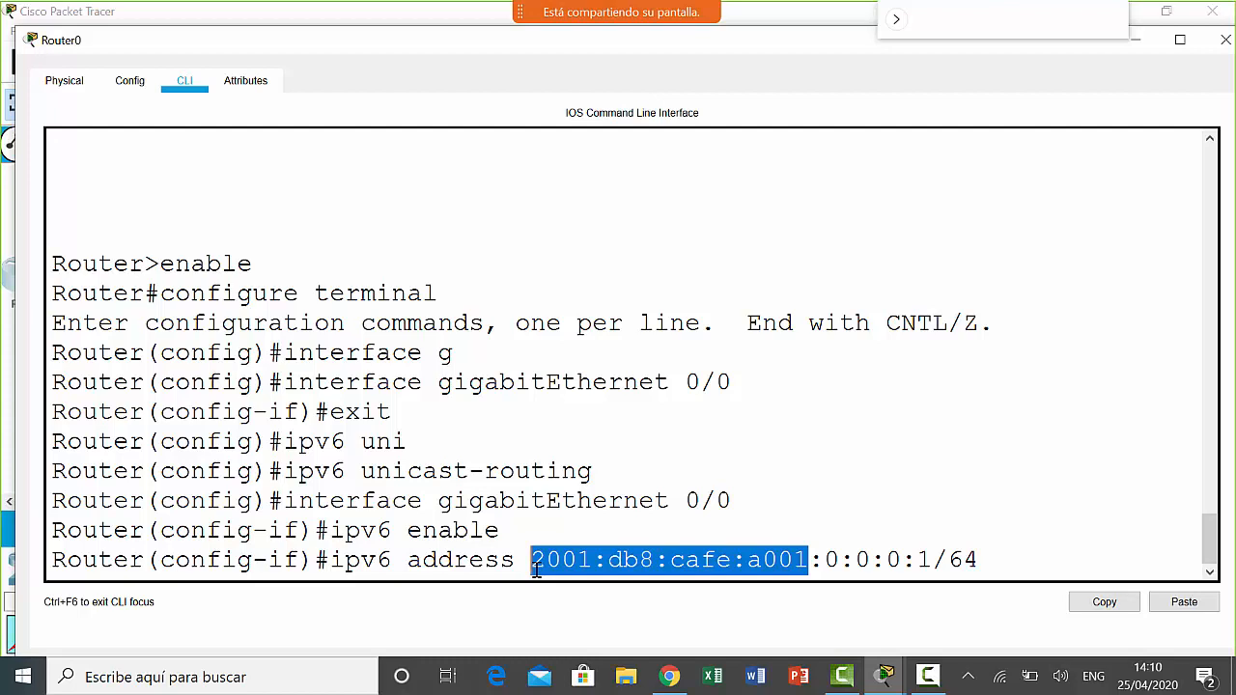
- Examine the groups 2001, db8, cafe and a001 individually, plus the interface portion that follows them
{"action": "left_click_drag", "start_coordinate": [608, 558], "coordinate": [529, 560]}
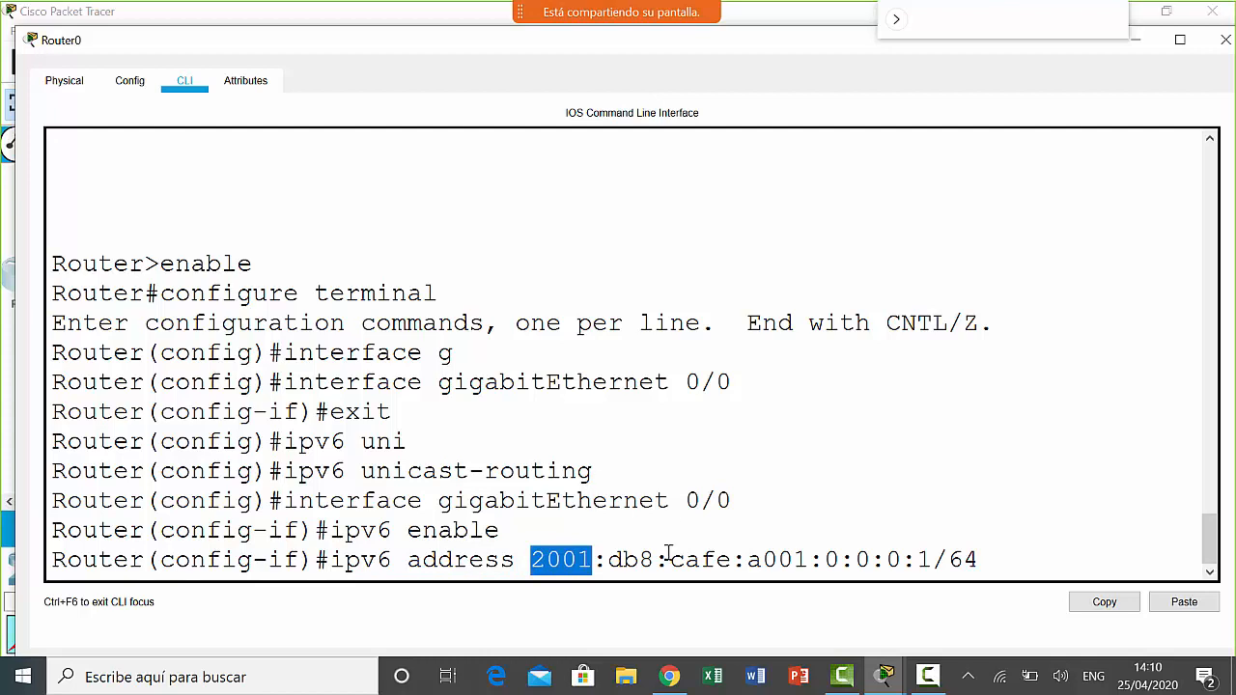
{"action": "left_click_drag", "start_coordinate": [669, 560], "coordinate": [596, 560]}
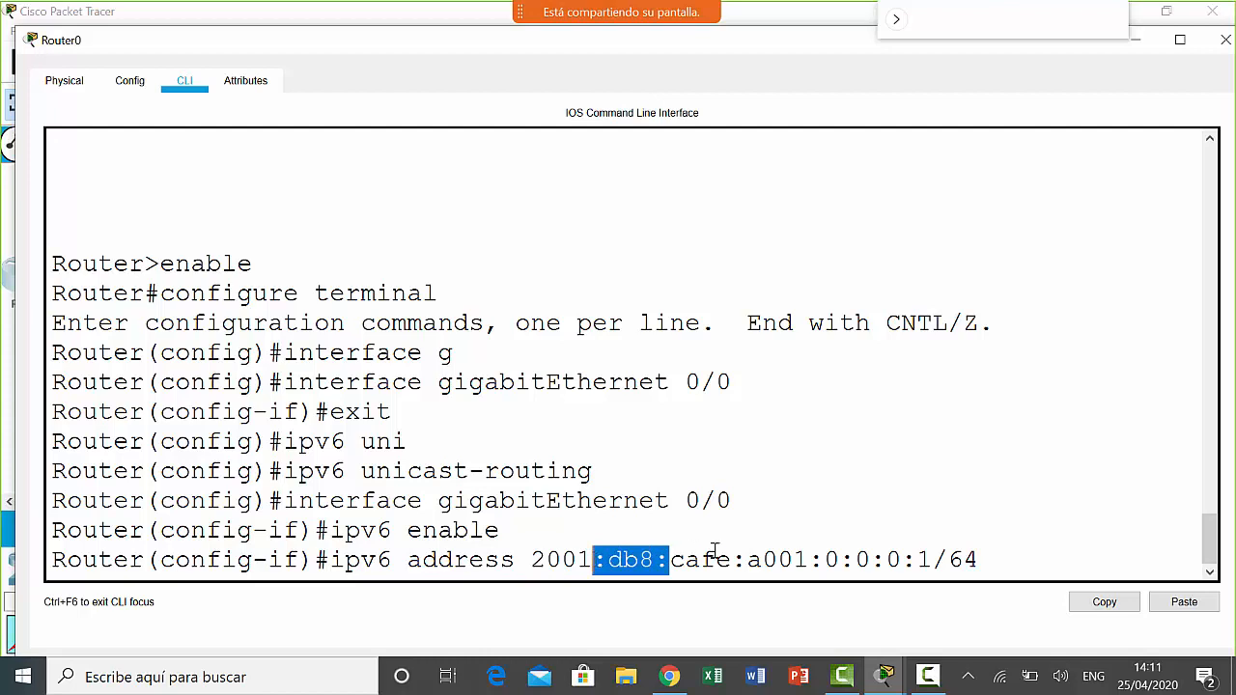
{"action": "left_click_drag", "start_coordinate": [746, 561], "coordinate": [676, 562]}
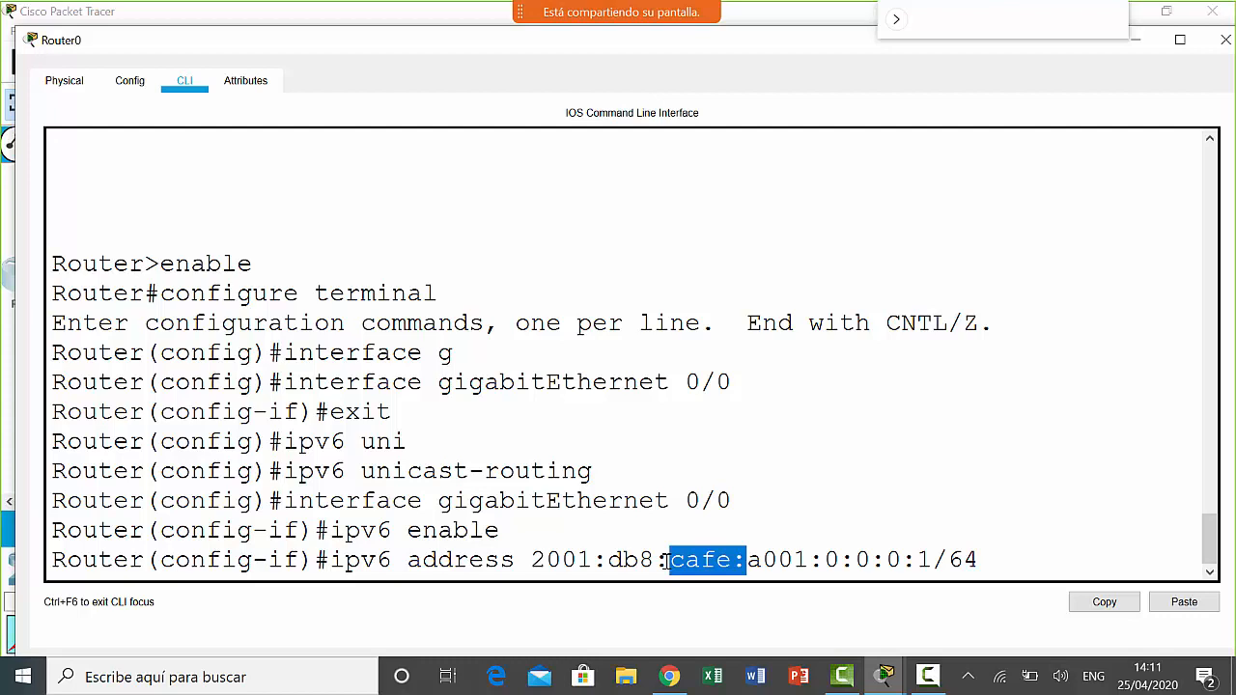
{"action": "left_click_drag", "start_coordinate": [809, 560], "coordinate": [747, 564]}
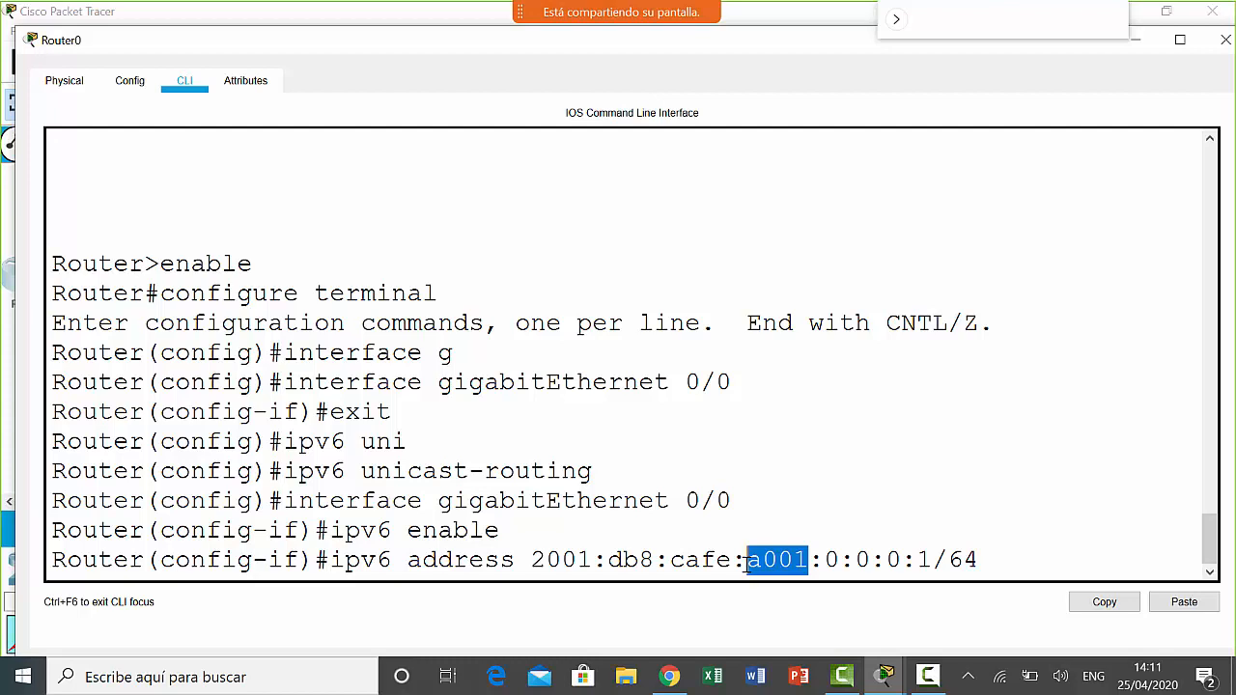
{"action": "left_click", "coordinate": [751, 565]}
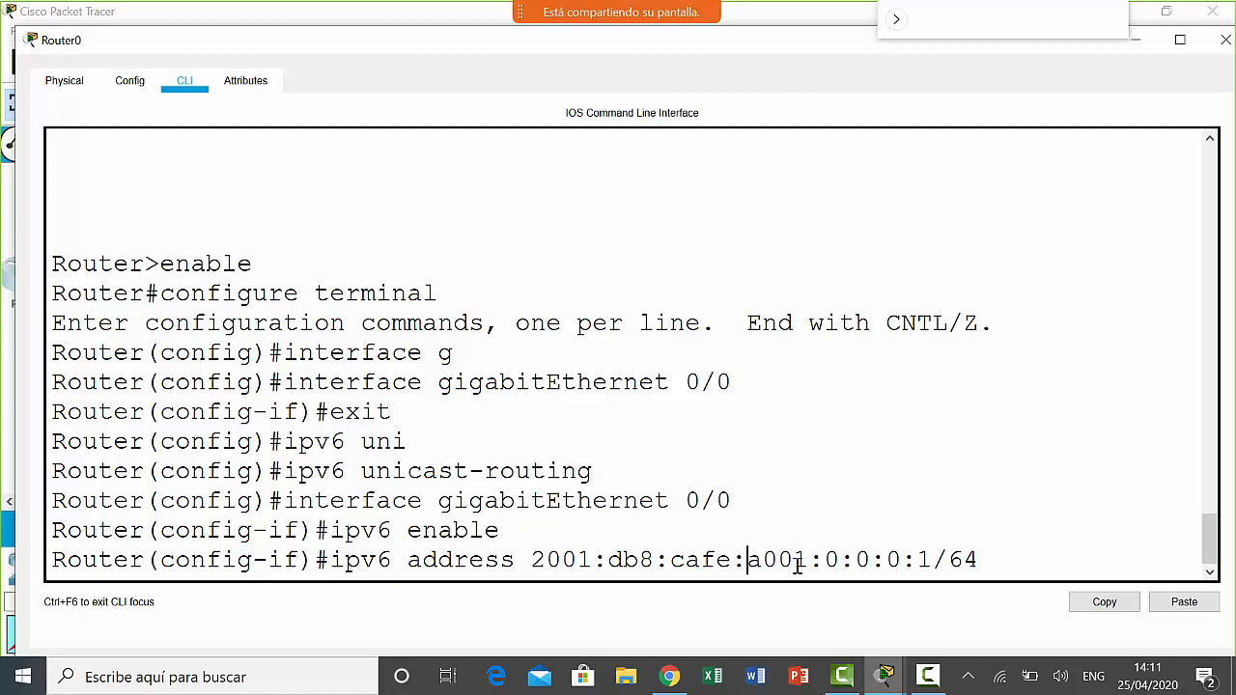
{"action": "left_click_drag", "start_coordinate": [810, 562], "coordinate": [547, 563]}
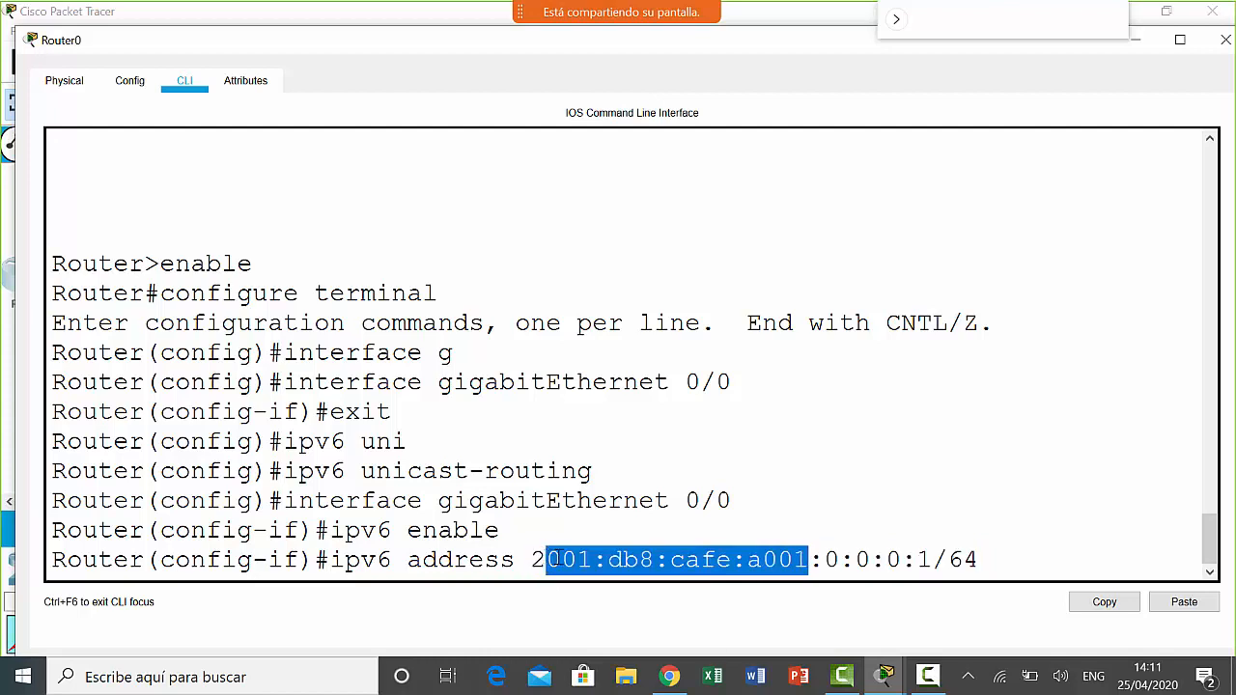
{"action": "left_click", "coordinate": [561, 560]}
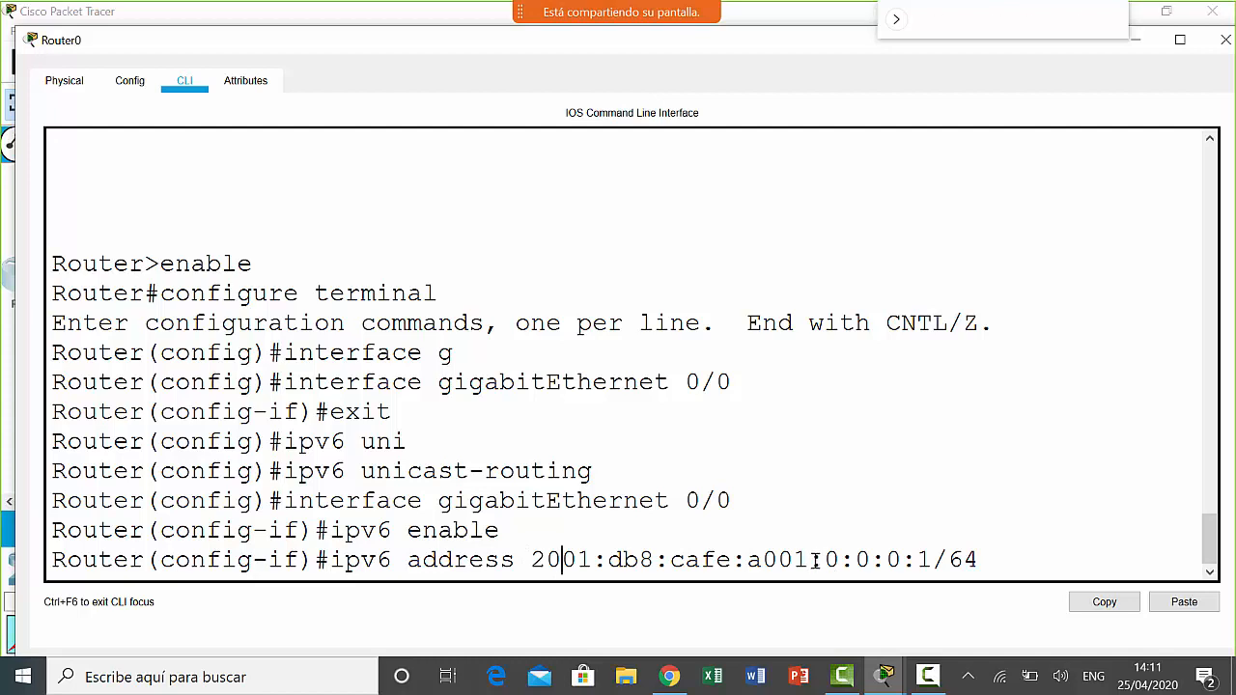
{"action": "left_click_drag", "start_coordinate": [821, 560], "coordinate": [932, 560]}
{"action": "left_click", "coordinate": [932, 561]}
- Add a leading zero to the second group of the address so it reads 0db8
{"action": "key", "text": "Left"}
{"action": "key", "text": "Left"}
{"action": "key", "text": "Left"}
{"action": "key", "text": "Left"}
{"action": "key", "text": "Left"}
{"action": "key", "text": "Left"}
{"action": "key", "text": "Left"}
{"action": "key", "text": "Left"}
{"action": "key", "text": "Left"}
{"action": "key", "text": "Left"}
{"action": "key", "text": "Left"}
{"action": "key", "text": "Left"}
{"action": "key", "text": "Left"}
{"action": "key", "text": "Left"}
{"action": "key", "text": "Left"}
{"action": "key", "text": "Left"}
{"action": "key", "text": "Left"}
{"action": "key", "text": "Left"}
{"action": "type", "text": "0"}
- Expand the fifth group of the address, right after a001, to 0000
{"action": "key", "text": "Right"}
{"action": "key", "text": "Right"}
{"action": "key", "text": "Right"}
{"action": "key", "text": "Right"}
{"action": "key", "text": "Right"}
{"action": "key", "text": "Right"}
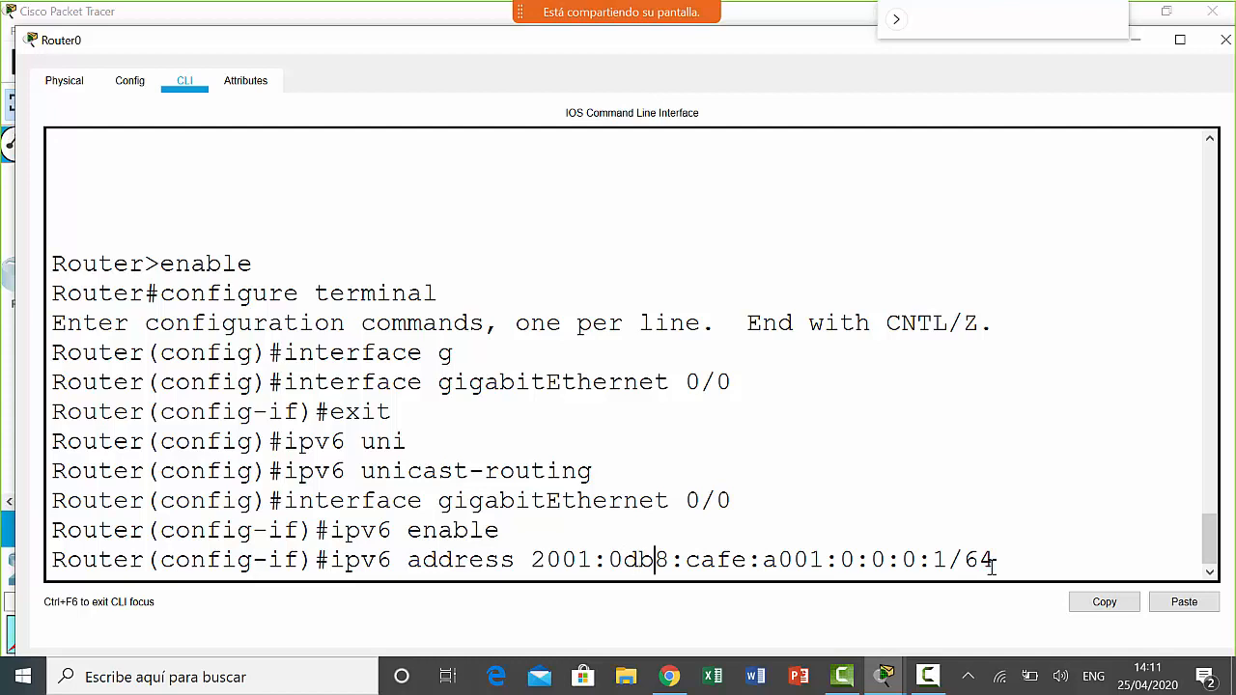
{"action": "key", "text": "Right"}
{"action": "key", "text": "Right"}
{"action": "key", "text": "Right"}
{"action": "key", "text": "Right"}
{"action": "key", "text": "Right"}
{"action": "key", "text": "Right"}
{"action": "key", "text": "Right"}
{"action": "key", "text": "Right"}
{"action": "key", "text": "Right"}
{"action": "type", "text": "000"}
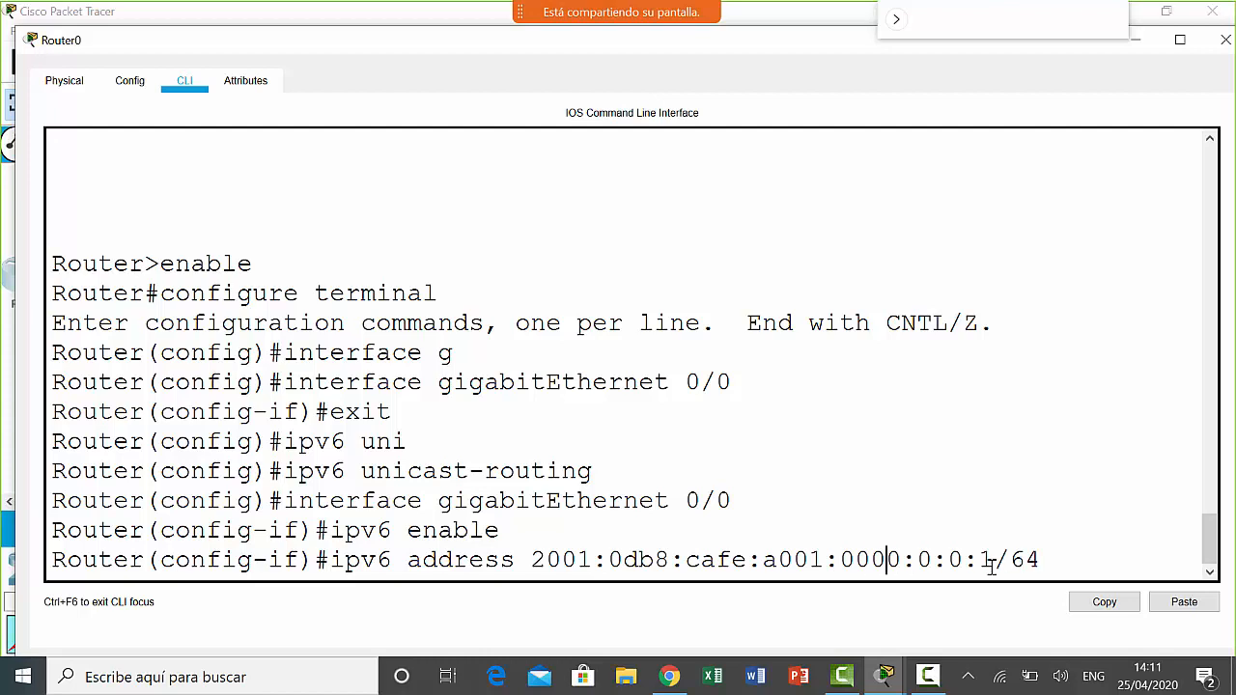
- Expand the sixth and seventh groups of the address to 0000 each
{"action": "key", "text": "Right"}
{"action": "key", "text": "Right"}
{"action": "type", "text": "000"}
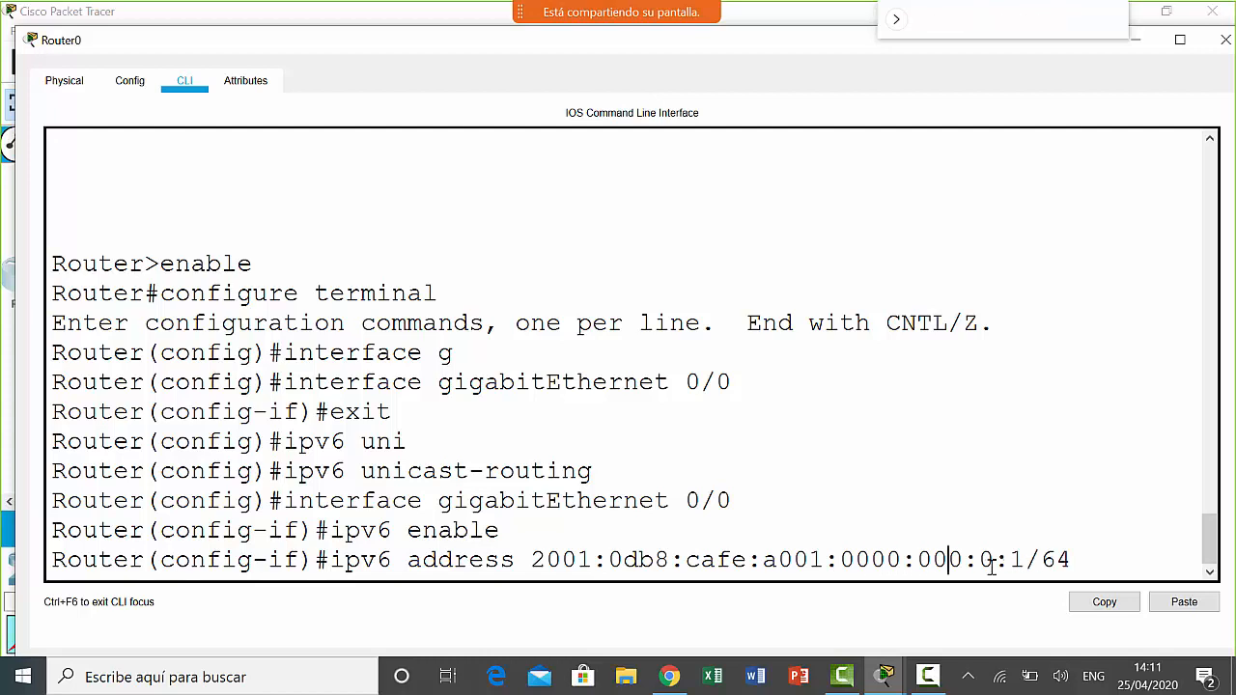
{"action": "key", "text": "Right"}
{"action": "type", "text": "000"}
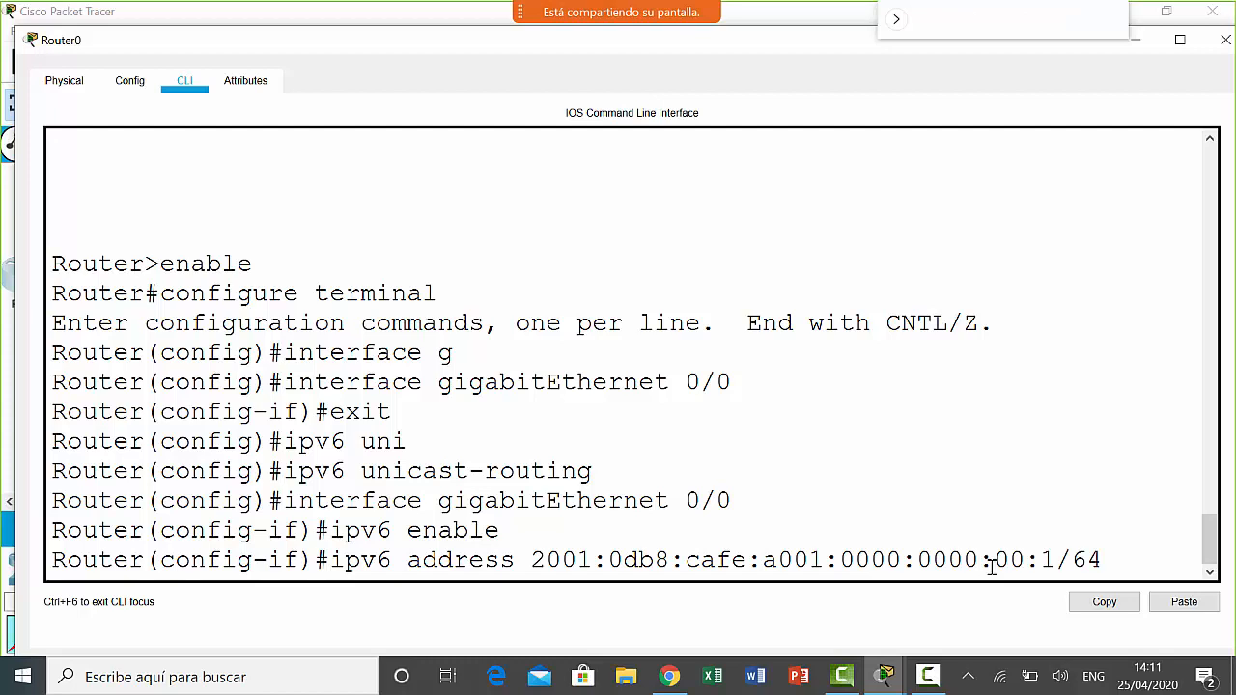
- Pad the final group of the address with leading zeros so it reads 0001
{"action": "key", "text": "Right"}
{"action": "key", "text": "Right"}
{"action": "type", "text": "00"}
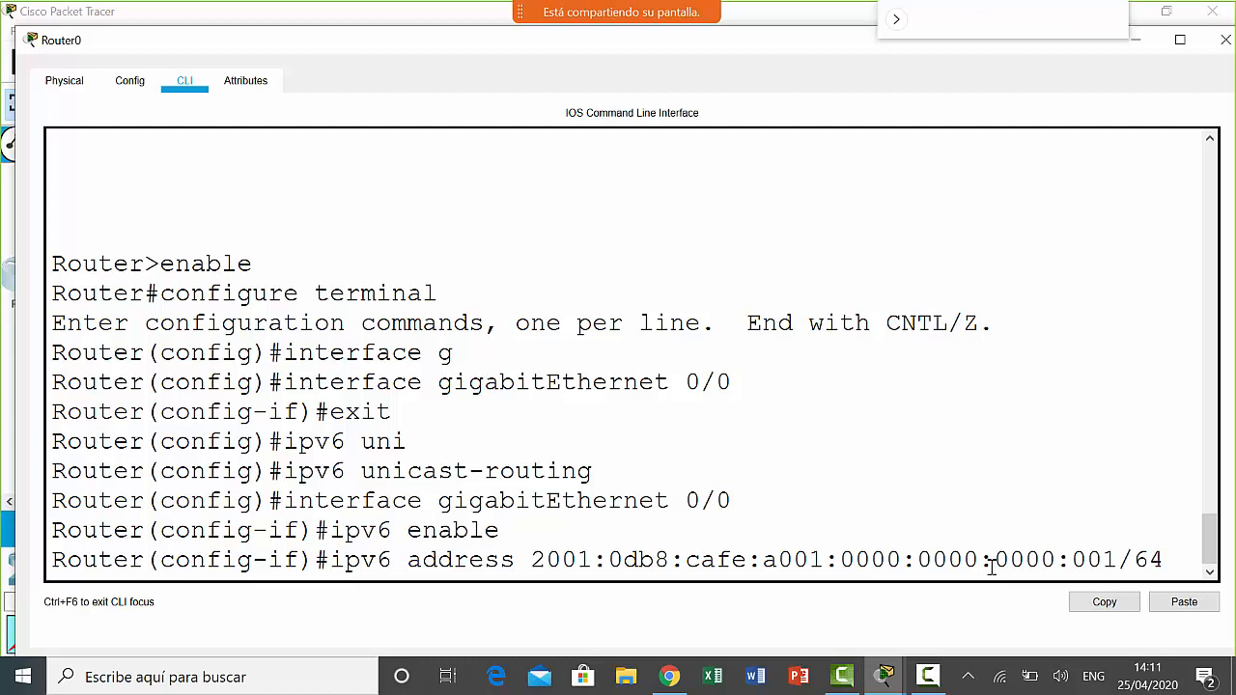
{"action": "type", "text": "0"}
{"action": "key", "text": "Right"}
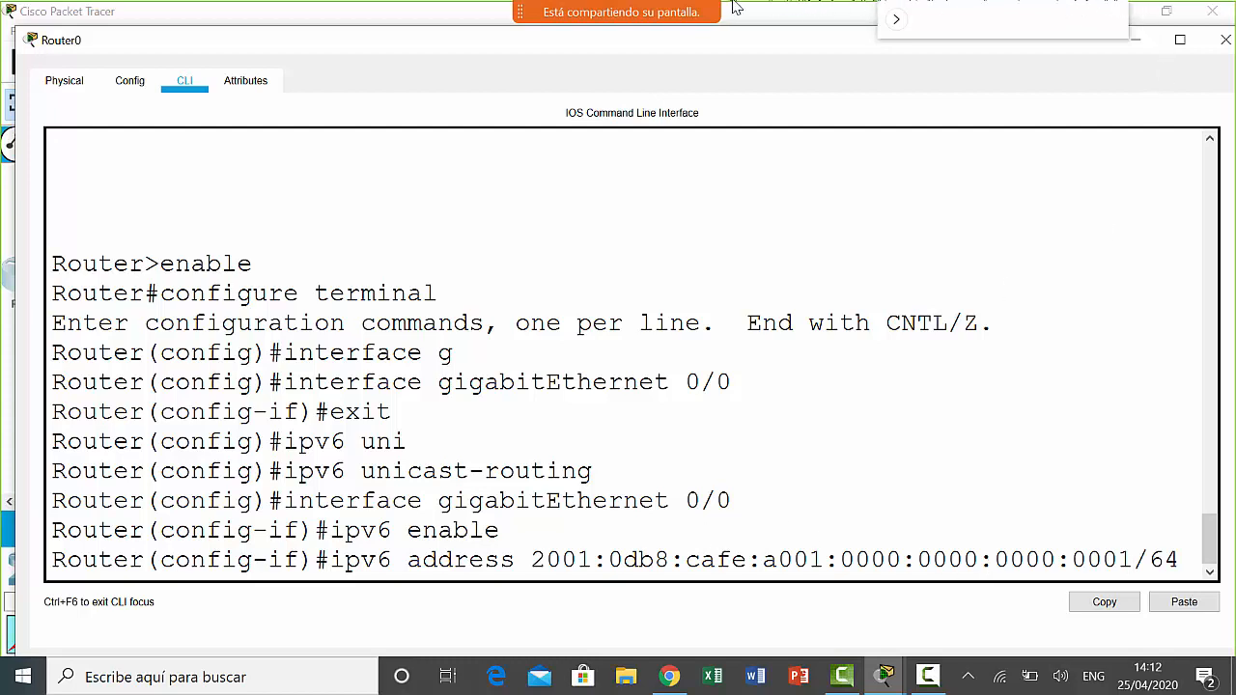
{"action": "mouse_move", "coordinate": [736, 8]}
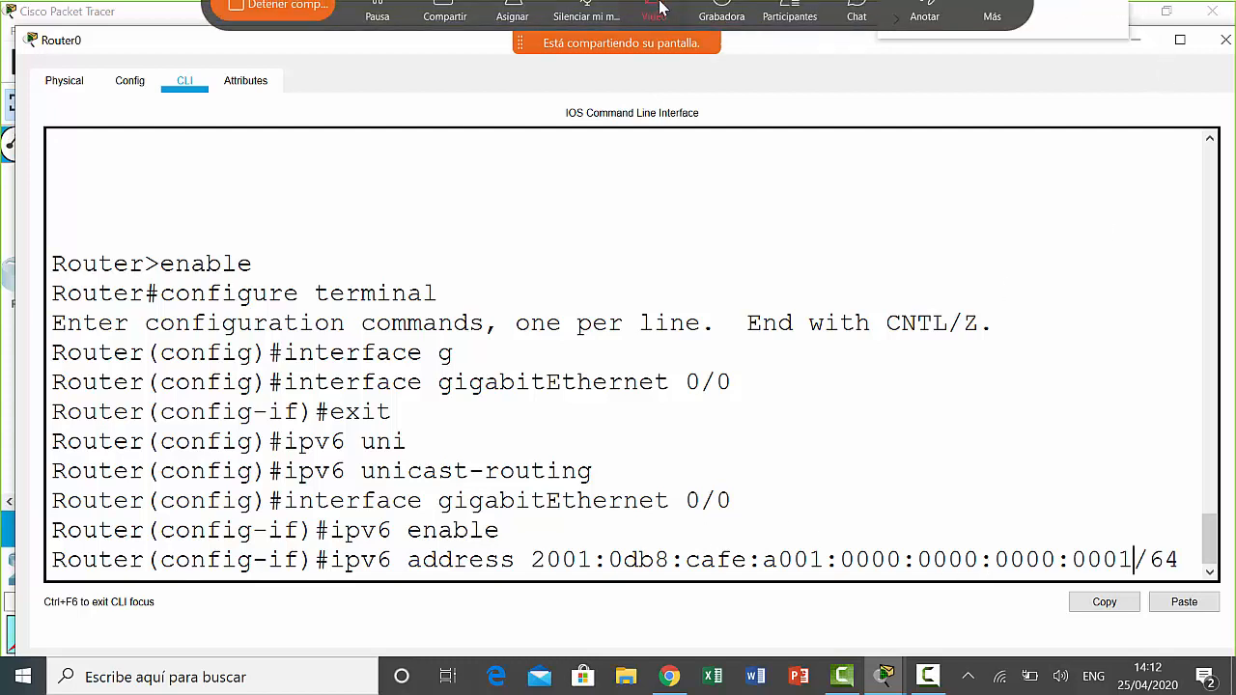
{"action": "left_click", "coordinate": [790, 29]}
{"action": "left_click", "coordinate": [788, 29]}
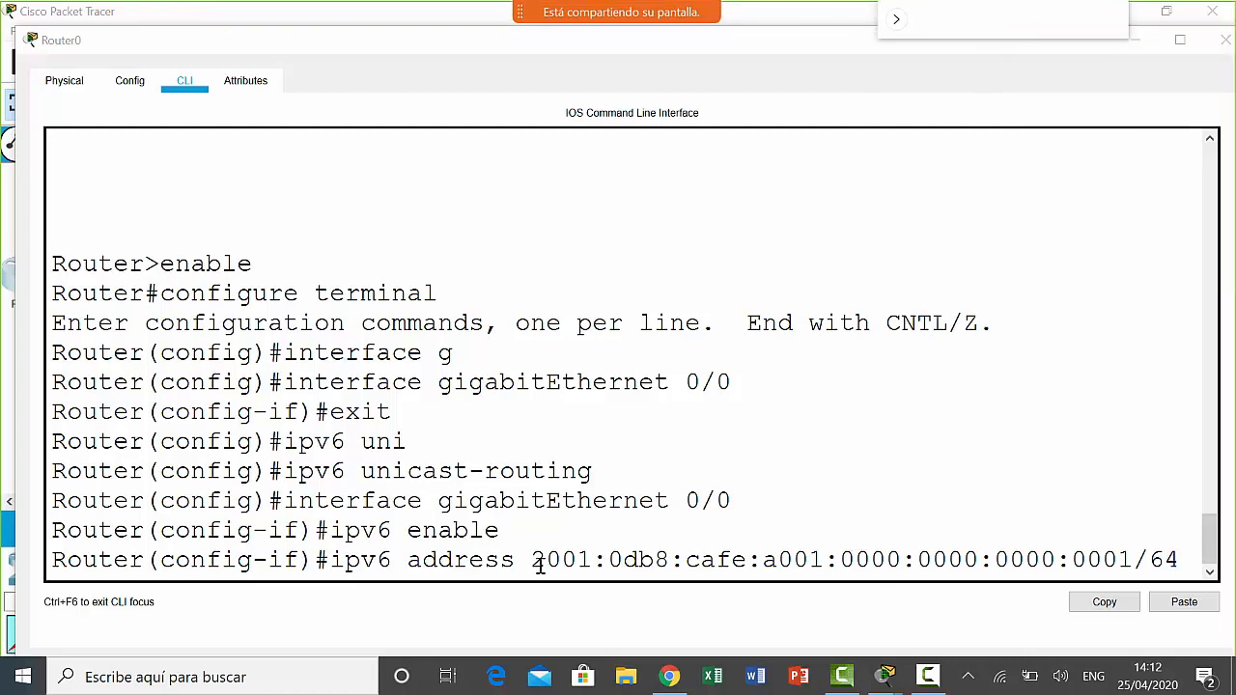
- Examine the four network groups of the expanded address and its interface portion 0000:0000:0000:0001
{"action": "left_click_drag", "start_coordinate": [532, 561], "coordinate": [593, 566]}
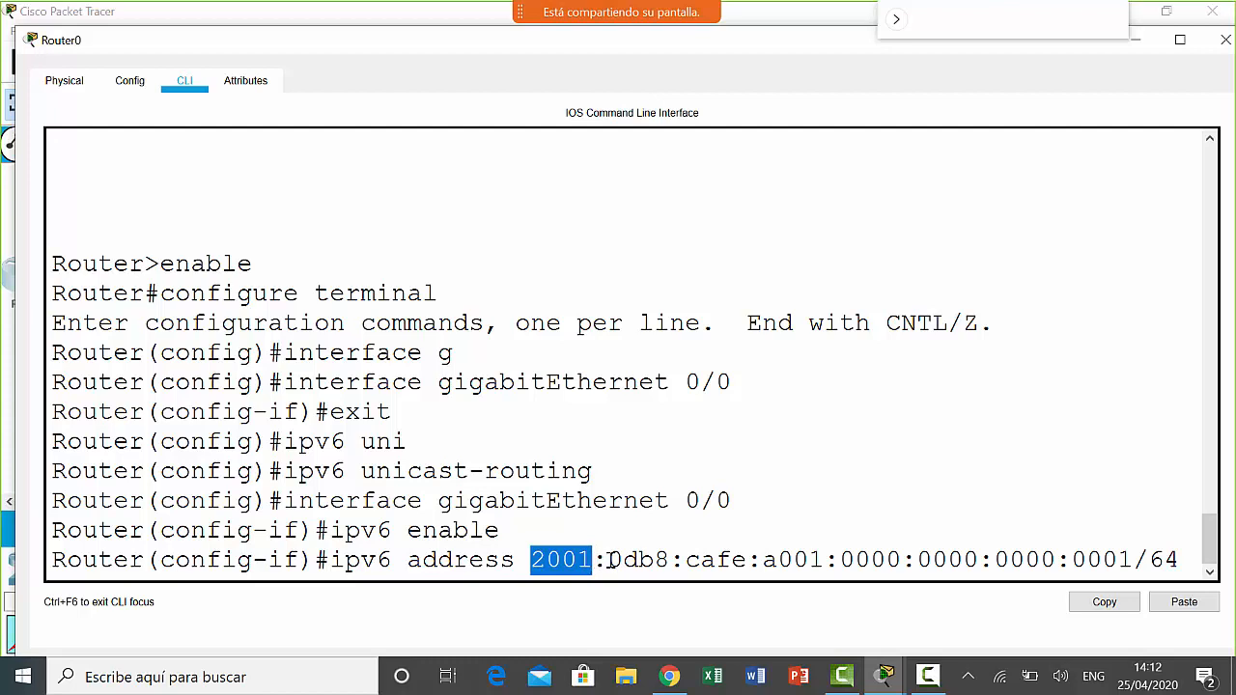
{"action": "left_click", "coordinate": [609, 560]}
{"action": "left_click_drag", "start_coordinate": [645, 560], "coordinate": [674, 561]}
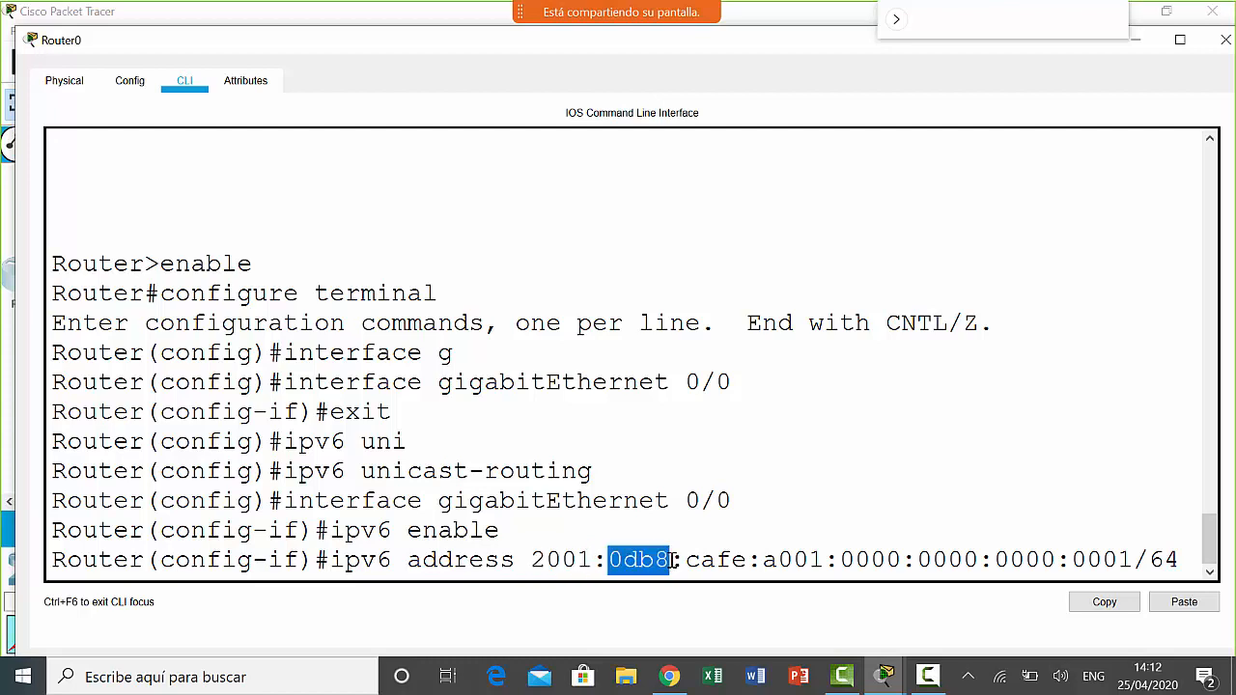
{"action": "left_click_drag", "start_coordinate": [686, 560], "coordinate": [749, 560]}
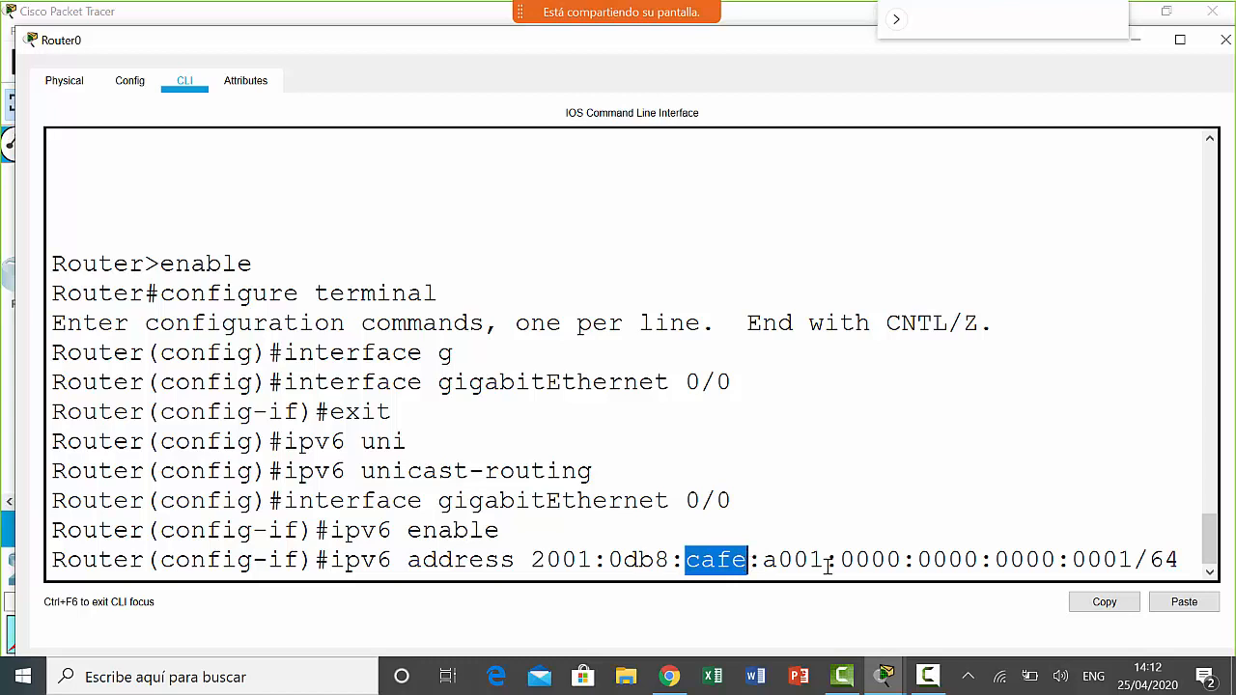
{"action": "left_click_drag", "start_coordinate": [826, 561], "coordinate": [759, 560]}
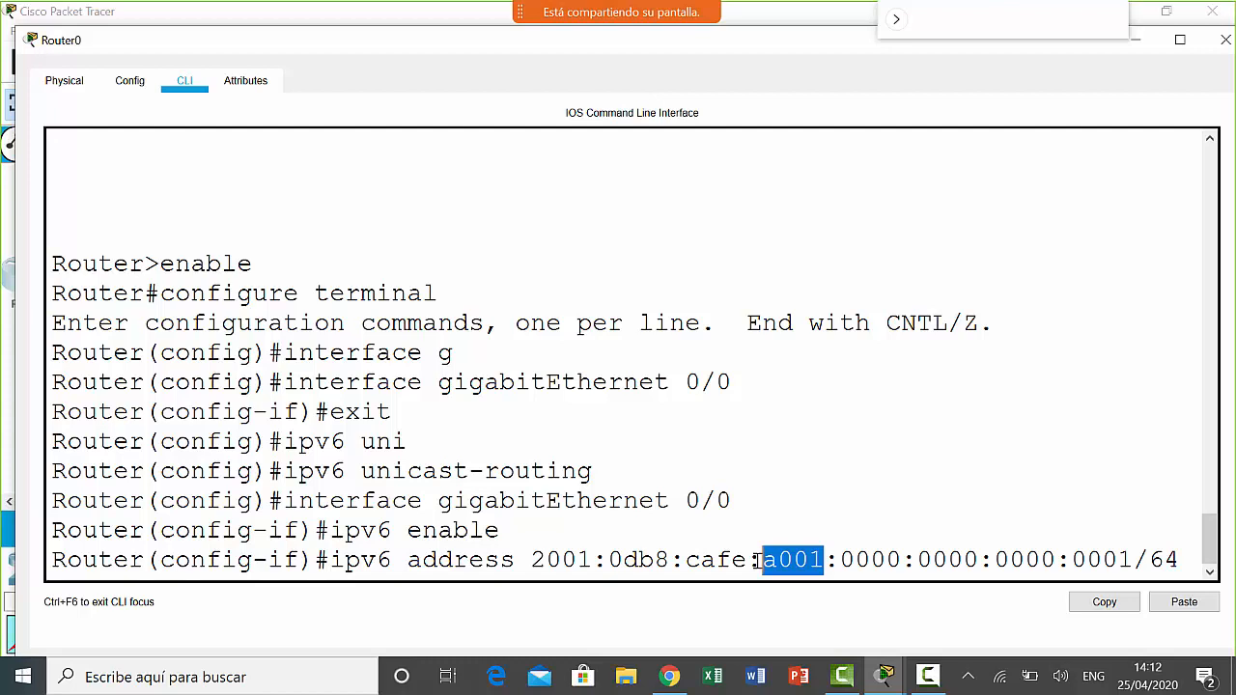
{"action": "left_click", "coordinate": [840, 560]}
{"action": "left_click_drag", "start_coordinate": [840, 560], "coordinate": [1134, 564]}
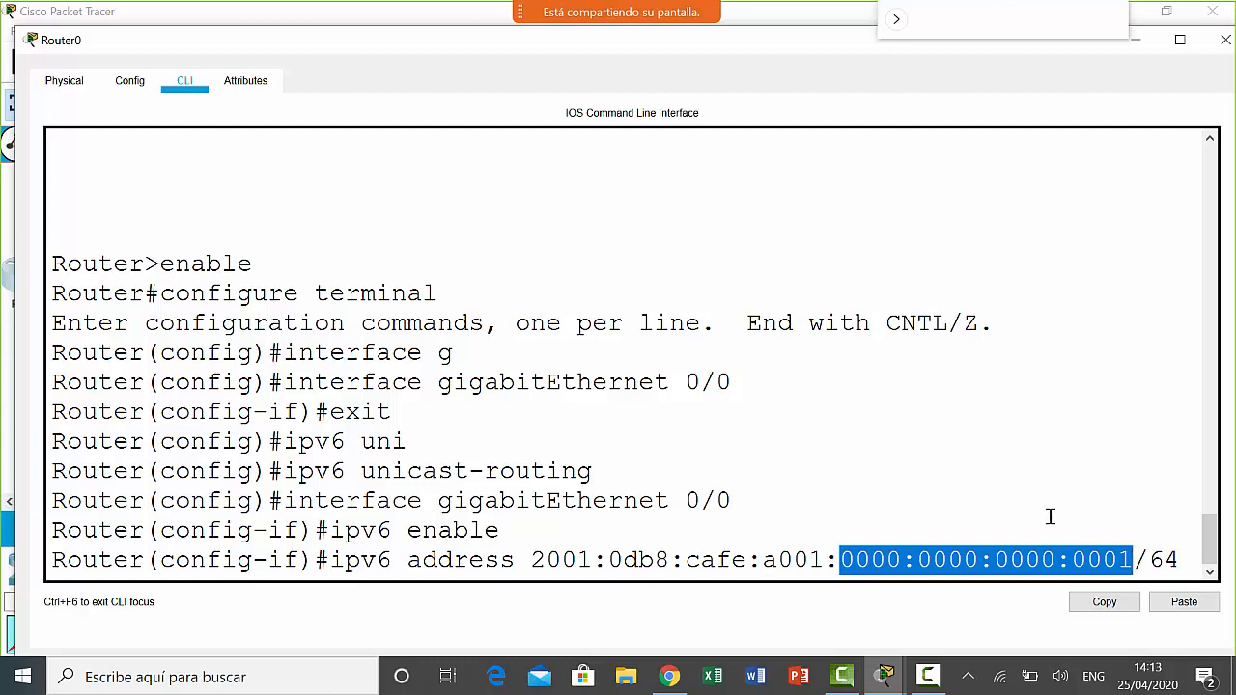
{"action": "left_click", "coordinate": [1134, 559]}
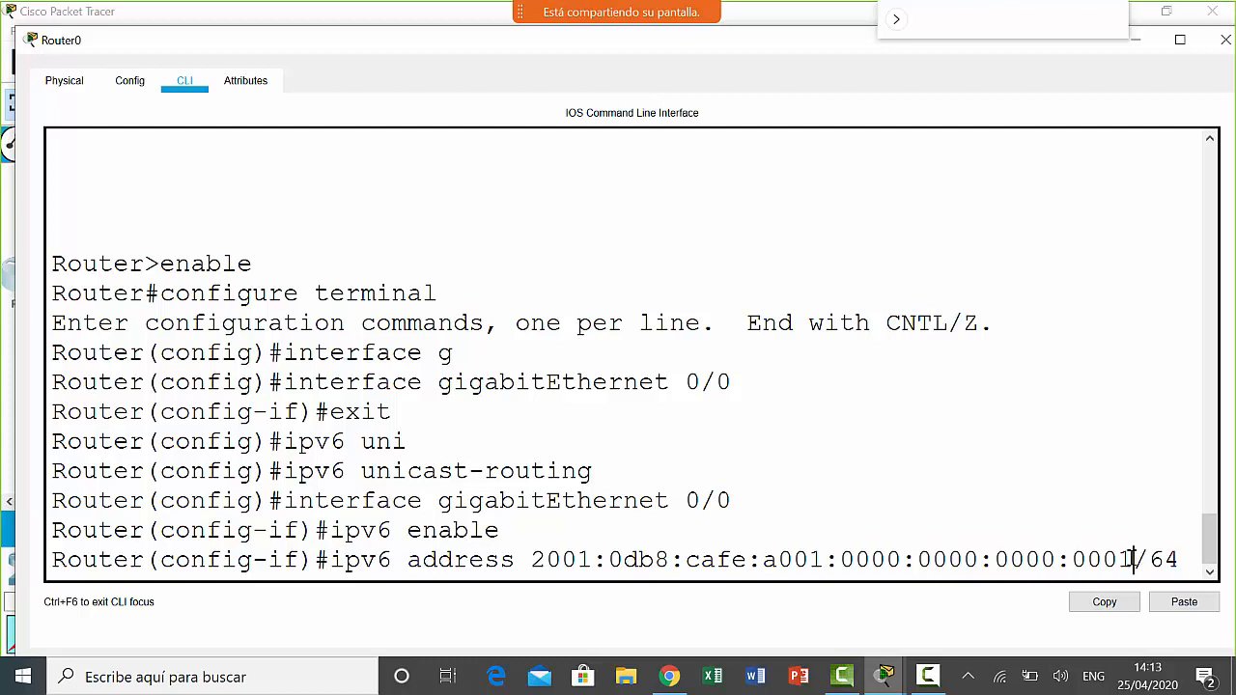
{"action": "left_click_drag", "start_coordinate": [1134, 559], "coordinate": [843, 559]}
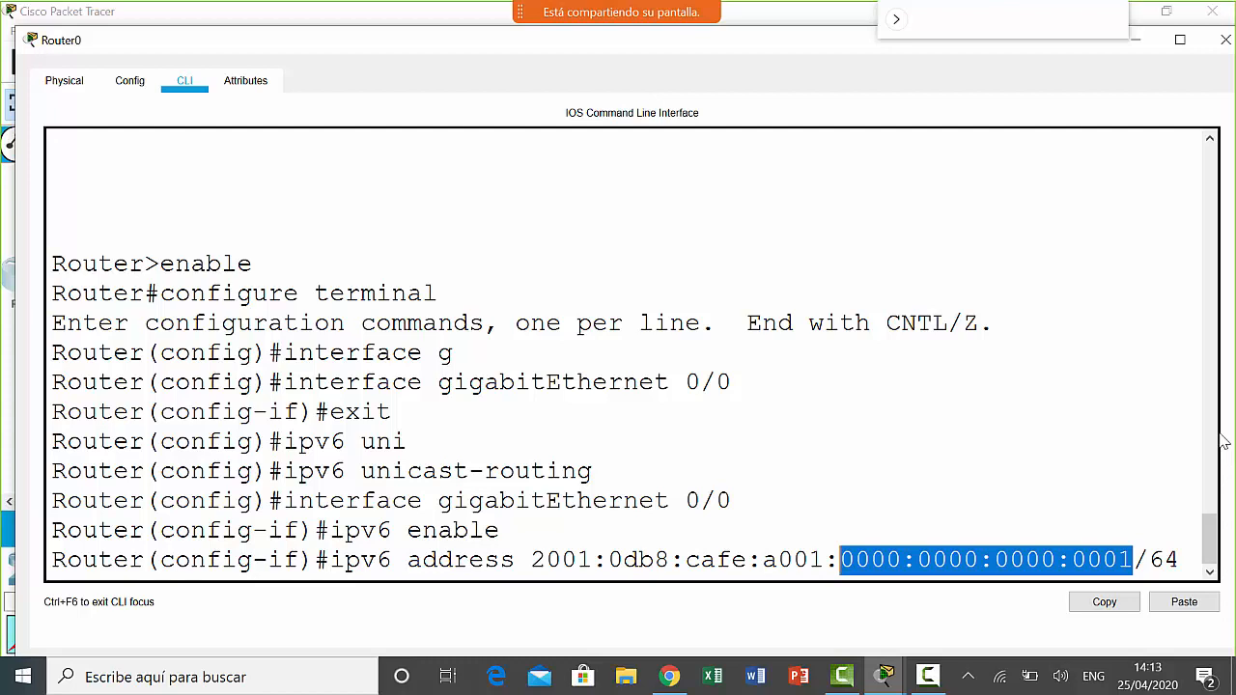
{"action": "left_click", "coordinate": [1119, 560]}
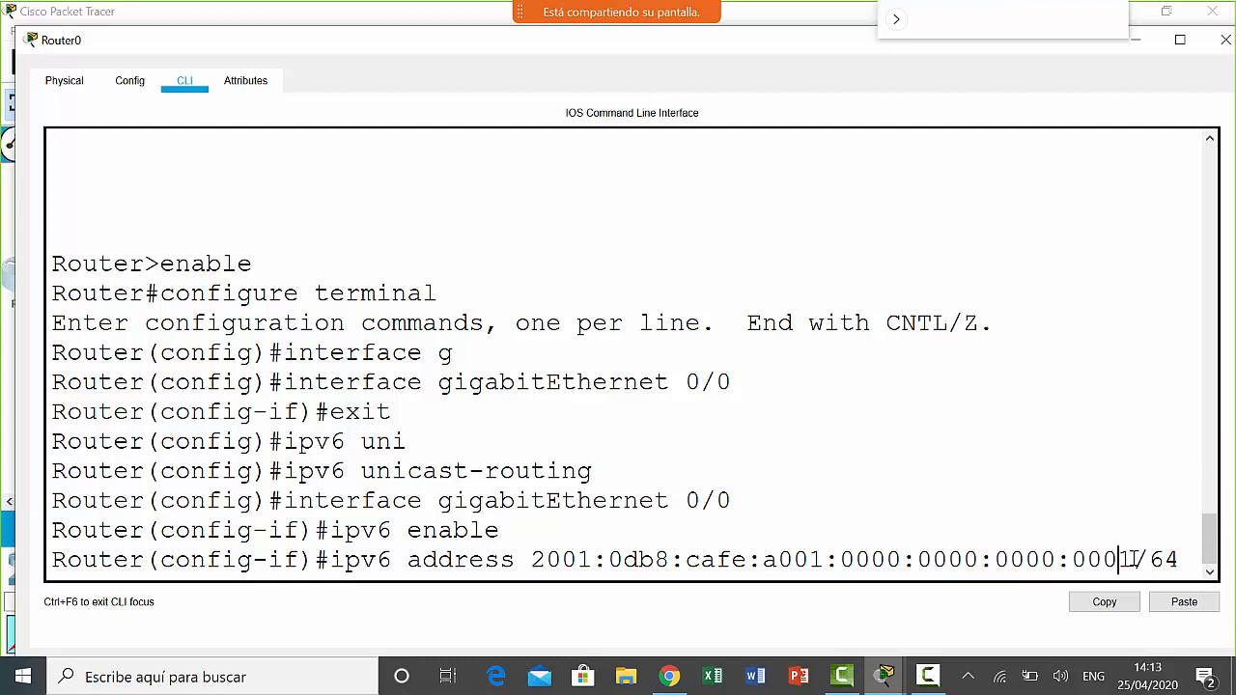
- Remove the leading zeros from the last two groups of the address so they read 0:1
{"action": "left_click", "coordinate": [1132, 559]}
{"action": "key", "text": "Left"}
{"action": "key", "text": "BackSpace"}
{"action": "key", "text": "BackSpace"}
{"action": "key", "text": "BackSpace"}
{"action": "key", "text": "Left"}
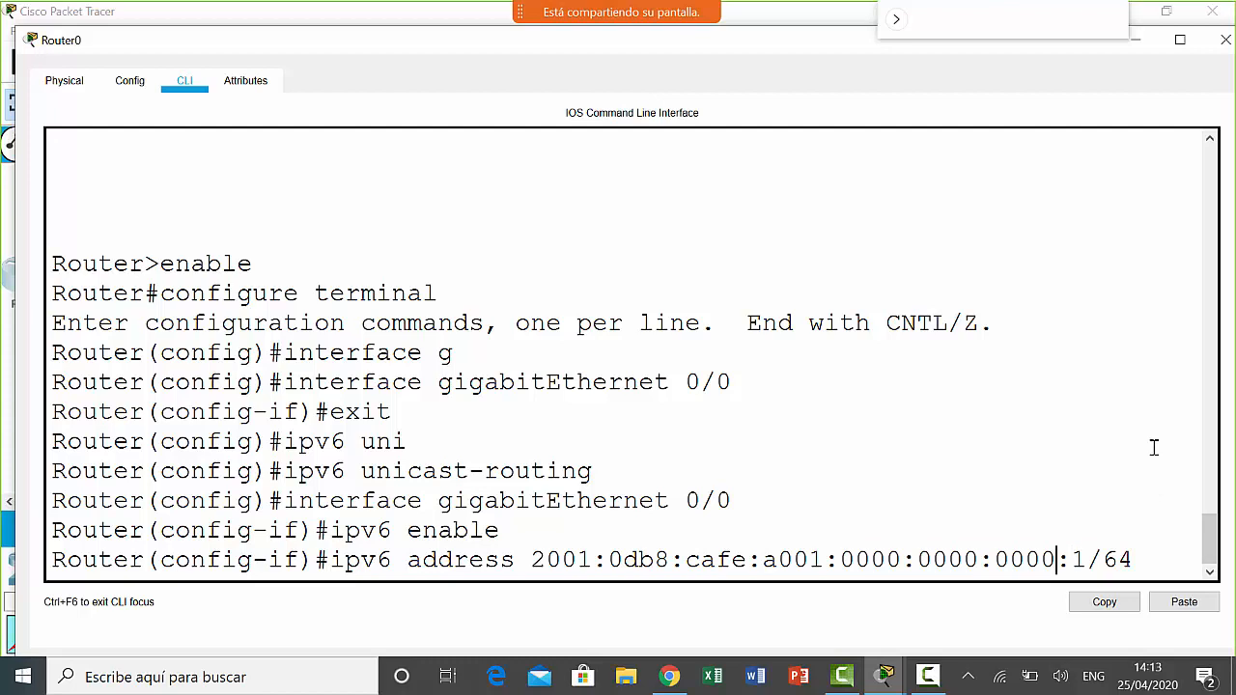
{"action": "key", "text": "BackSpace"}
{"action": "key", "text": "BackSpace"}
{"action": "key", "text": "BackSpace"}
- Shorten the sixth and fifth groups of the address to a single 0 each
{"action": "key", "text": "Left"}
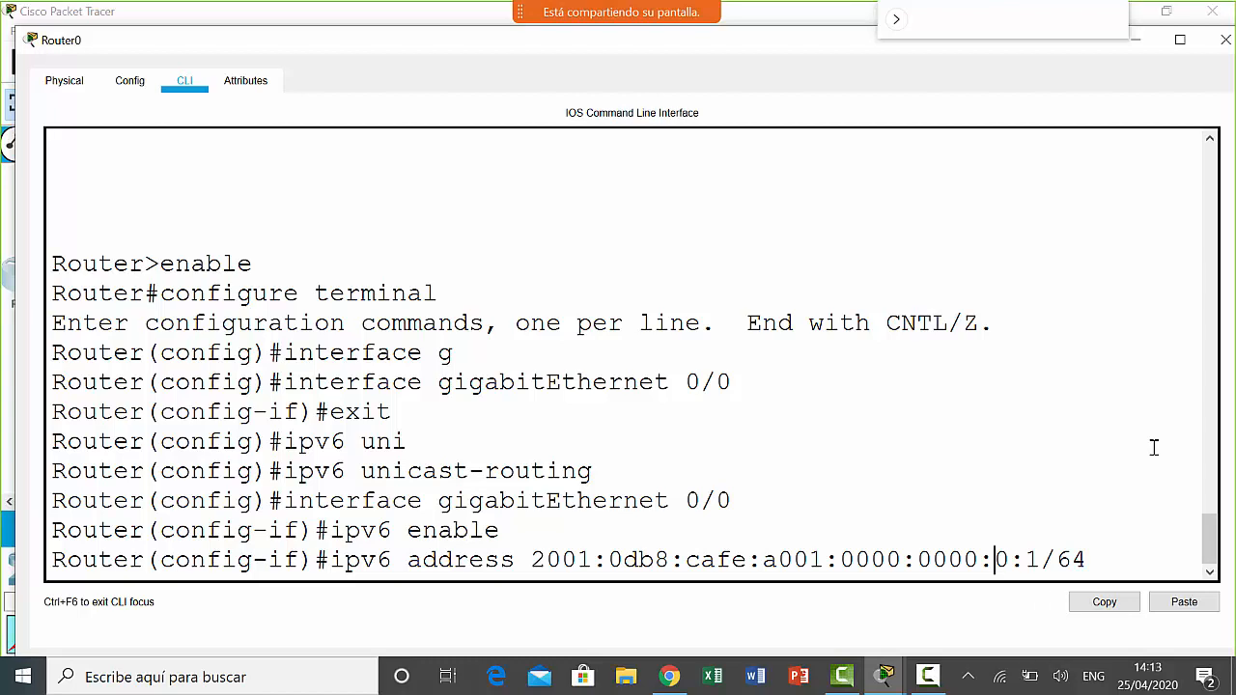
{"action": "key", "text": "Left"}
{"action": "key", "text": "Left"}
{"action": "key", "text": "BackSpace"}
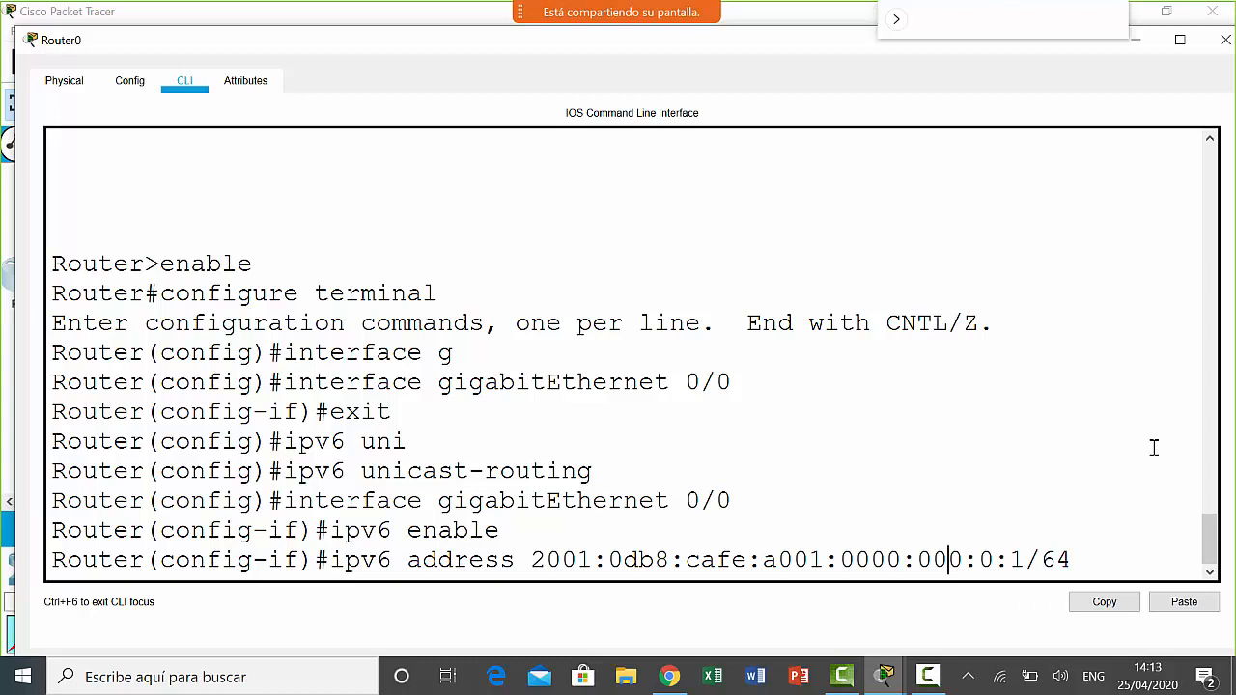
{"action": "key", "text": "BackSpace"}
{"action": "key", "text": "BackSpace"}
{"action": "key", "text": "Left"}
{"action": "key", "text": "Left"}
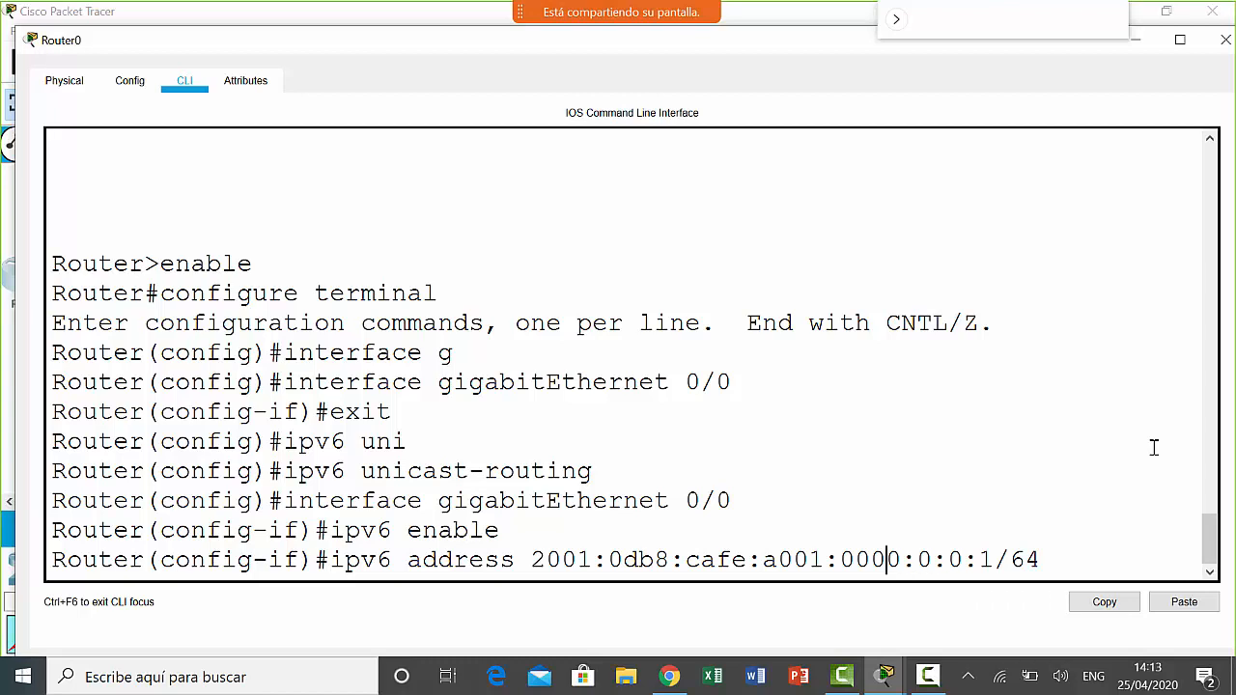
{"action": "key", "text": "Left"}
{"action": "key", "text": "Right"}
{"action": "key", "text": "BackSpace"}
{"action": "key", "text": "BackSpace"}
{"action": "key", "text": "BackSpace"}
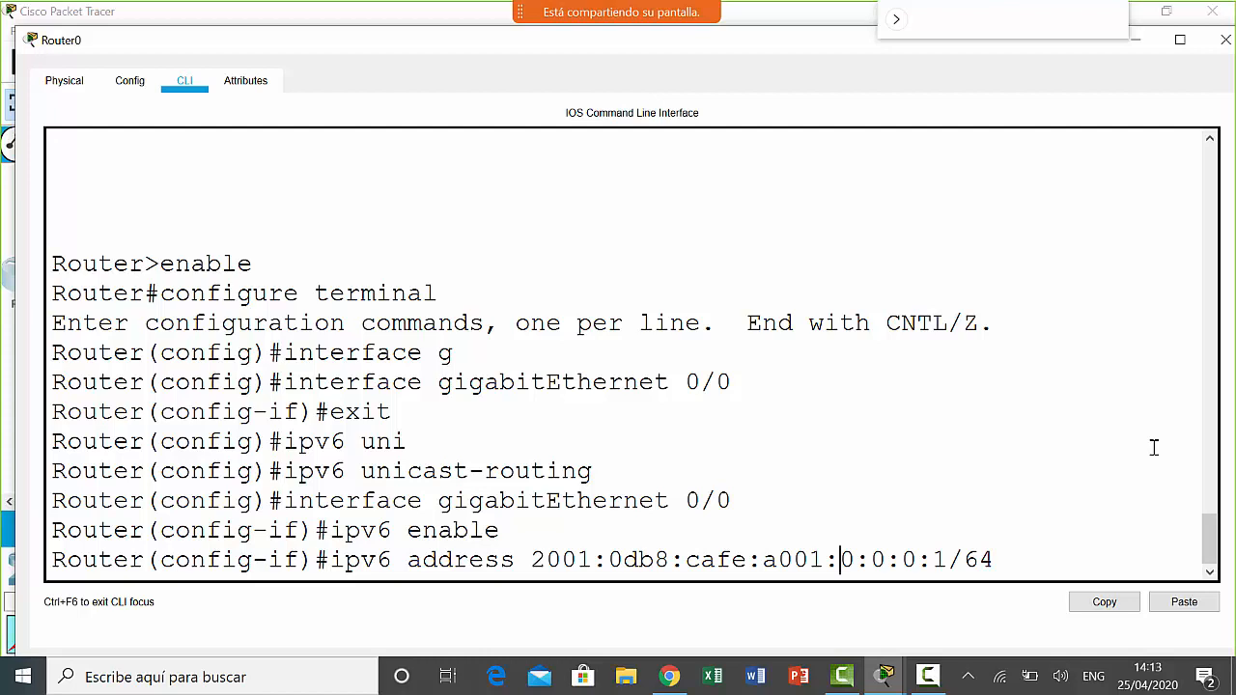
- Remove the leading zero from the second group so the address reads 2001:db8:cafe:a001:0:0:0:1/64
{"action": "key", "text": "Left"}
{"action": "key", "text": "Left"}
{"action": "key", "text": "Left"}
{"action": "key", "text": "Left"}
{"action": "key", "text": "Left"}
{"action": "key", "text": "Left"}
{"action": "key", "text": "Left"}
{"action": "key", "text": "Left"}
{"action": "key", "text": "BackSpace"}
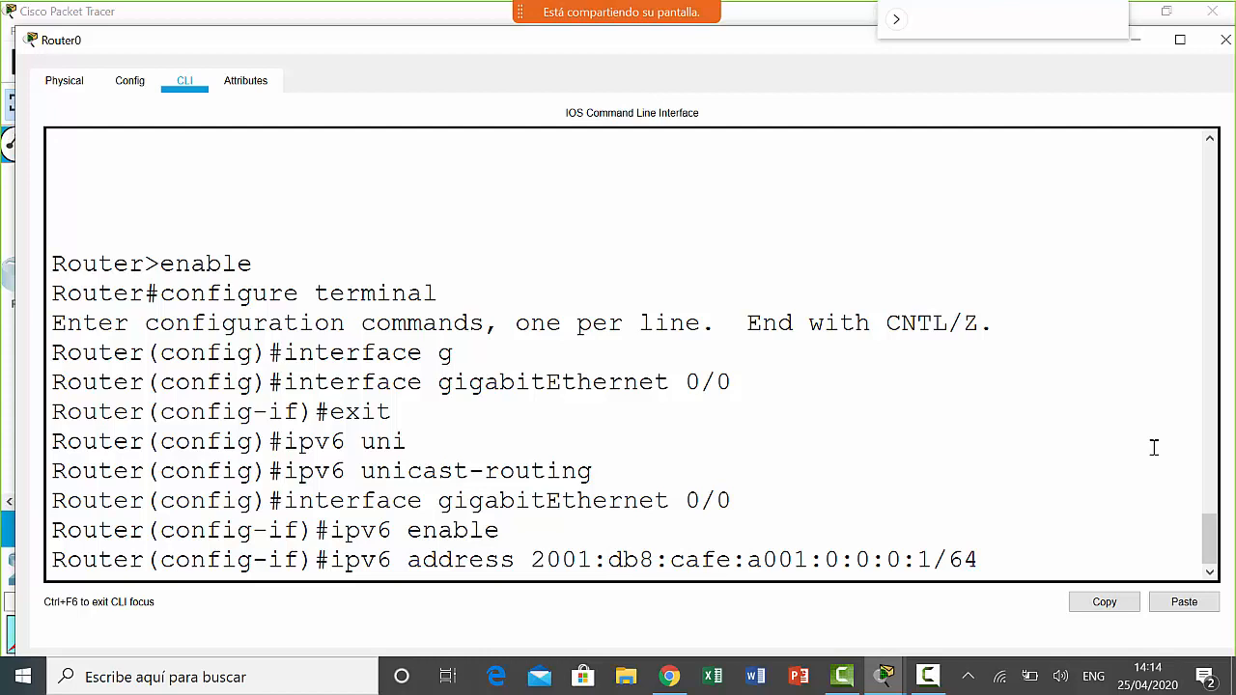
- Compress the three consecutive zero groups into a double colon so the address reads 2001:db8:cafe:a001::1/64
{"action": "key", "text": "Right"}
{"action": "key", "text": "Right"}
{"action": "key", "text": "Right"}
{"action": "key", "text": "Right"}
{"action": "key", "text": "Right"}
{"action": "key", "text": "Right"}
{"action": "key", "text": "Right"}
{"action": "key", "text": "Right"}
{"action": "key", "text": "Right"}
{"action": "key", "text": "Right"}
{"action": "key", "text": "Right"}
{"action": "key", "text": "Right"}
{"action": "key", "text": "Right"}
{"action": "key", "text": "Right"}
{"action": "key", "text": "Right"}
{"action": "key", "text": "Right"}
{"action": "key", "text": "Left"}
{"action": "left_click_drag", "start_coordinate": [823, 560], "coordinate": [902, 560]}
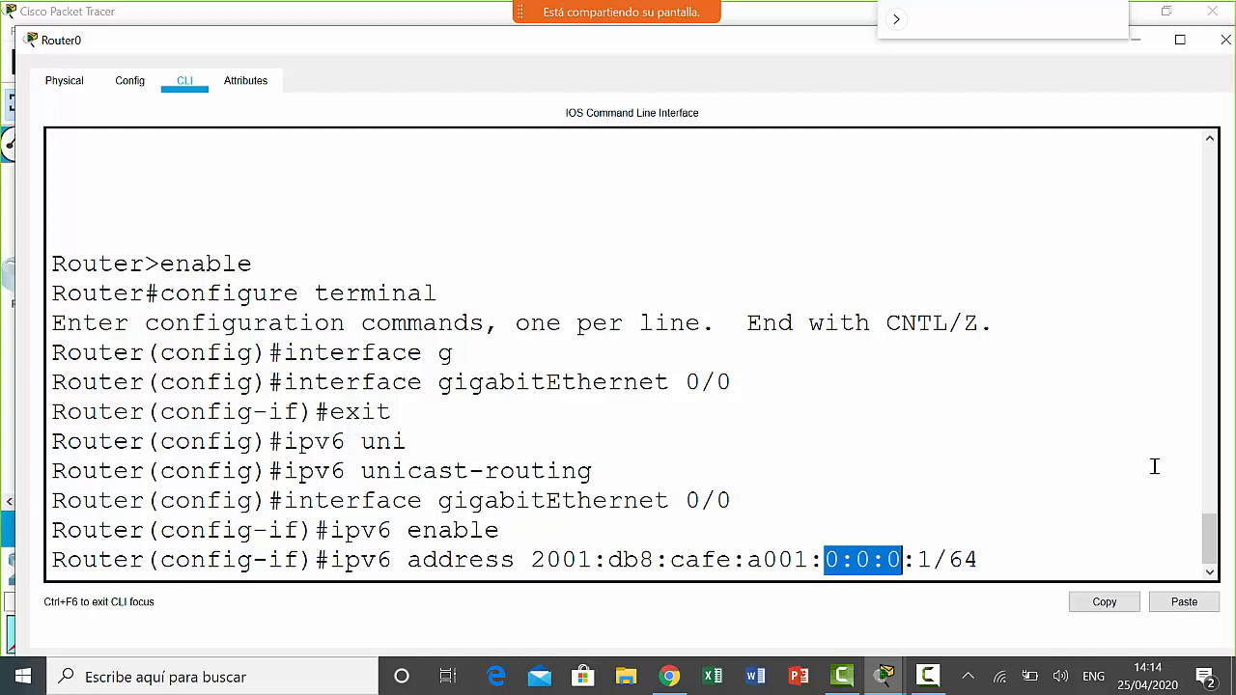
{"action": "key", "text": "Right"}
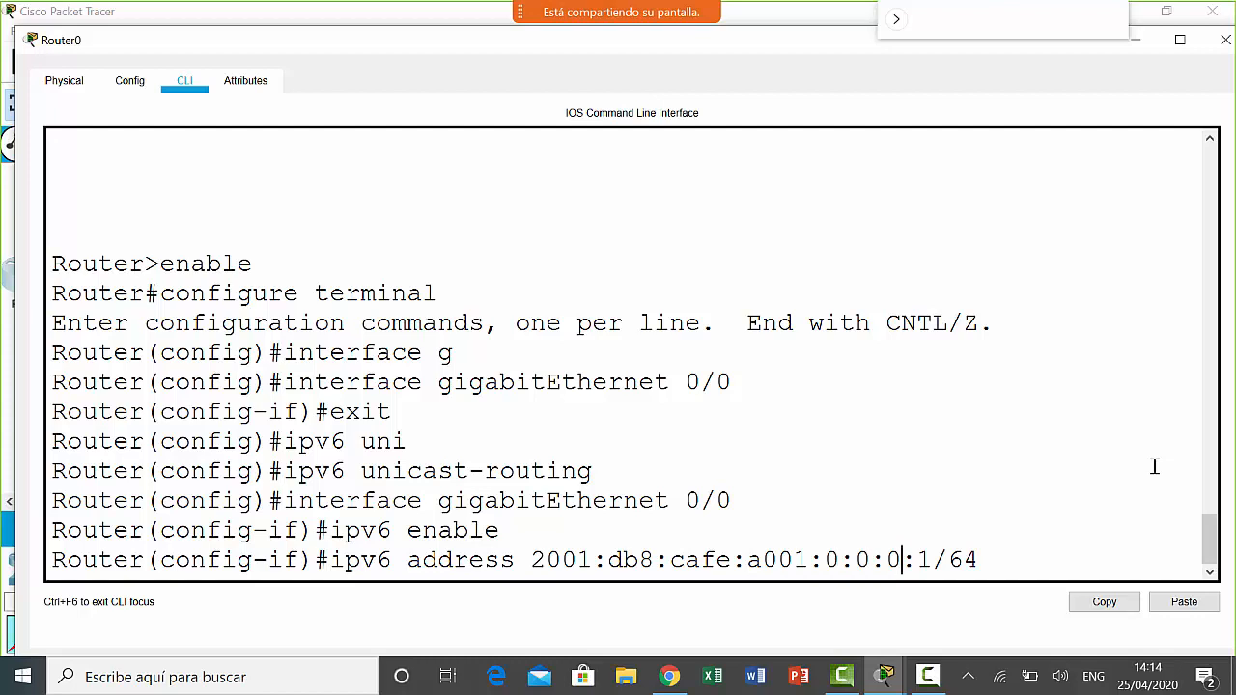
{"action": "key", "text": "BackSpace"}
{"action": "key", "text": "BackSpace"}
{"action": "key", "text": "BackSpace"}
{"action": "key", "text": "BackSpace"}
{"action": "key", "text": "BackSpace"}
{"action": "key", "text": "BackSpace"}
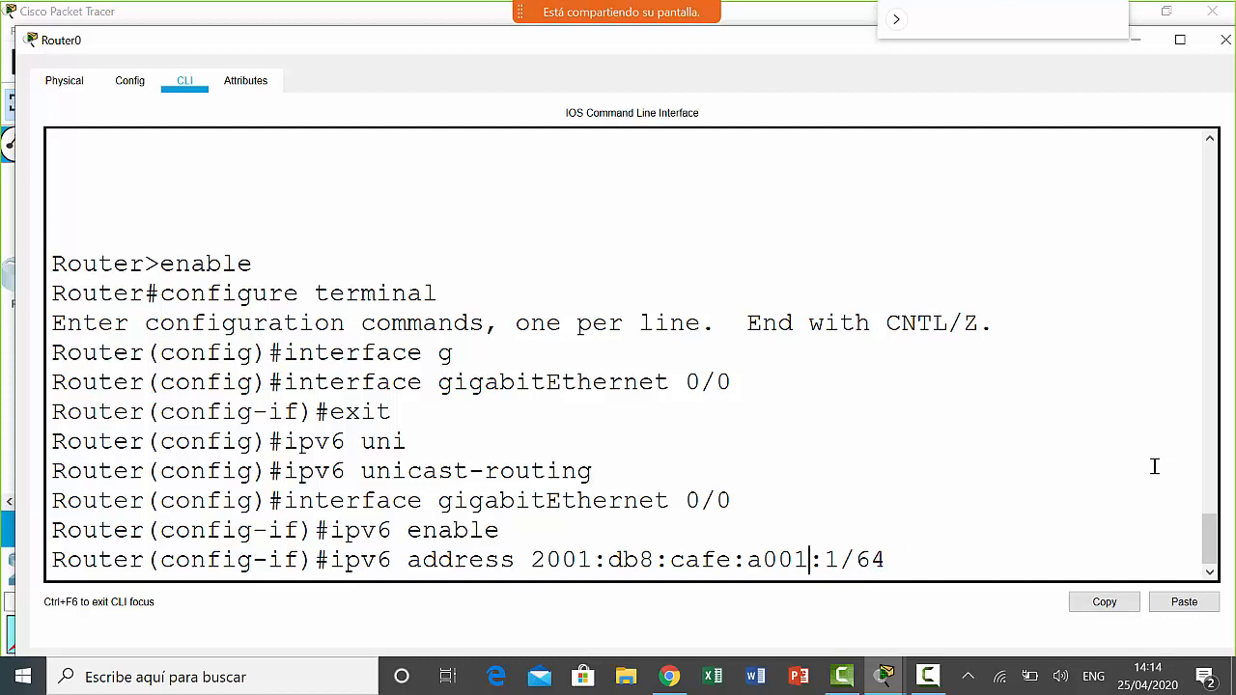
{"action": "type", "text": ":"}
- Examine the double colon in the compressed IPv6 address and compare it with the single colons separating the other groups
{"action": "left_click_drag", "start_coordinate": [809, 562], "coordinate": [824, 562]}
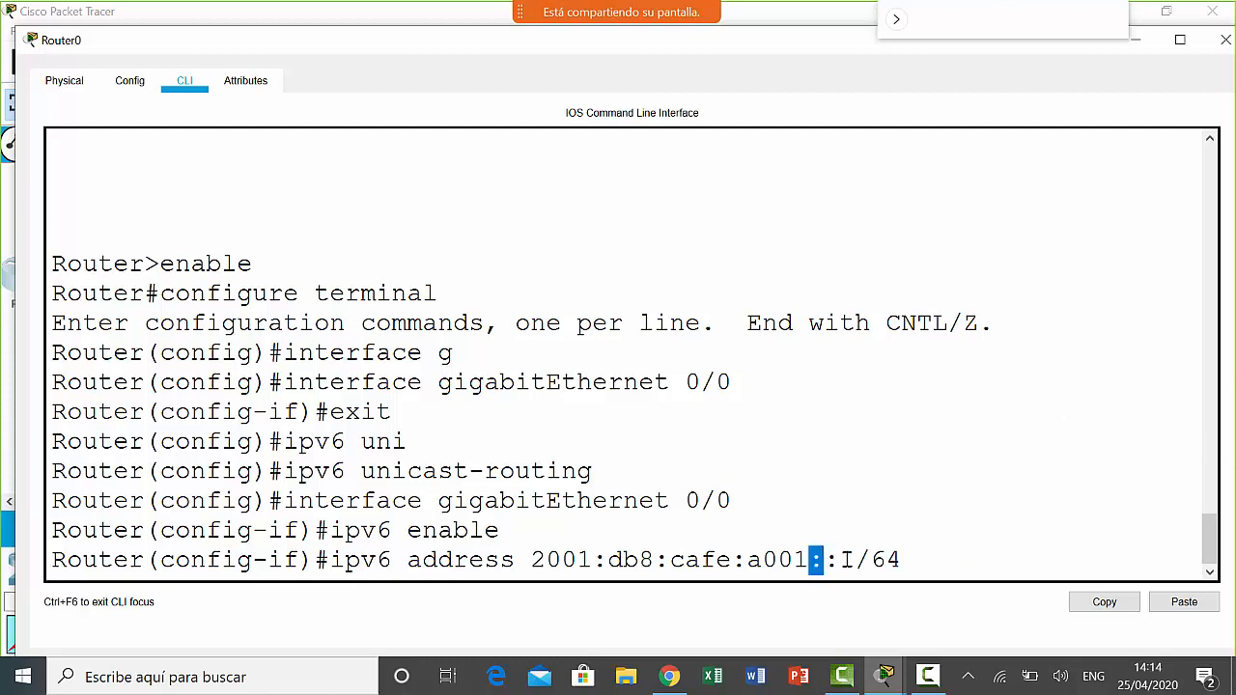
{"action": "left_click_drag", "start_coordinate": [836, 562], "coordinate": [814, 560]}
{"action": "left_click_drag", "start_coordinate": [673, 559], "coordinate": [656, 560]}
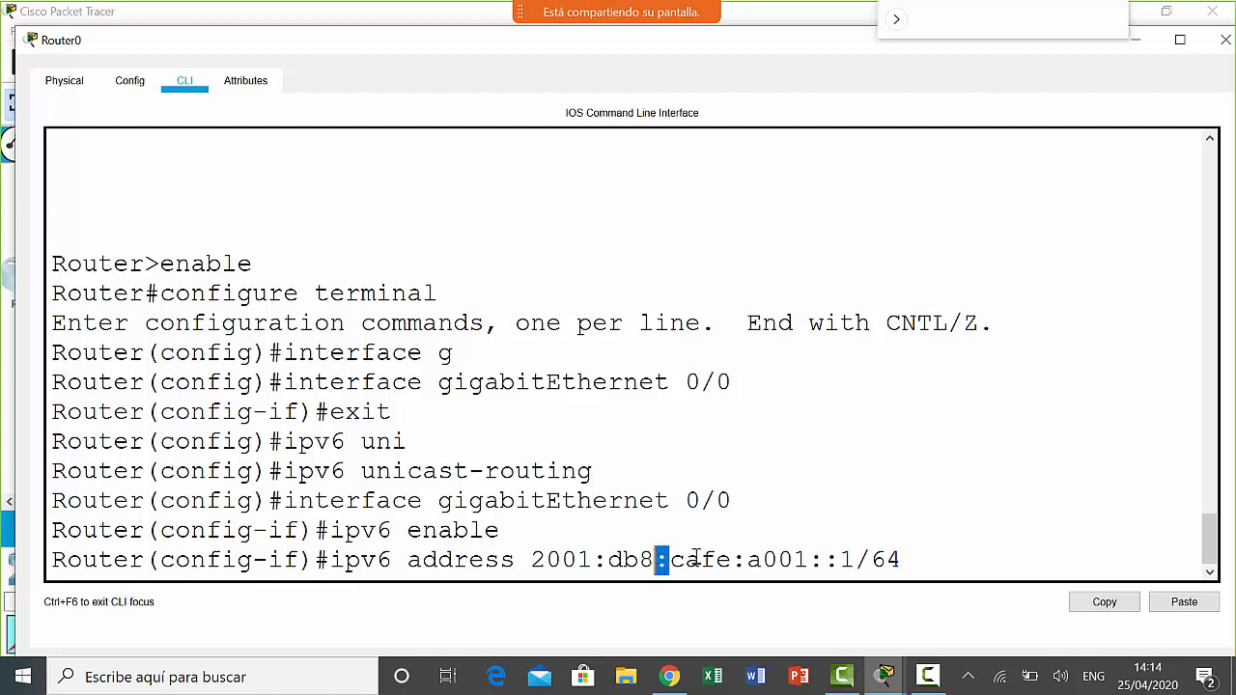
{"action": "left_click_drag", "start_coordinate": [836, 560], "coordinate": [808, 560]}
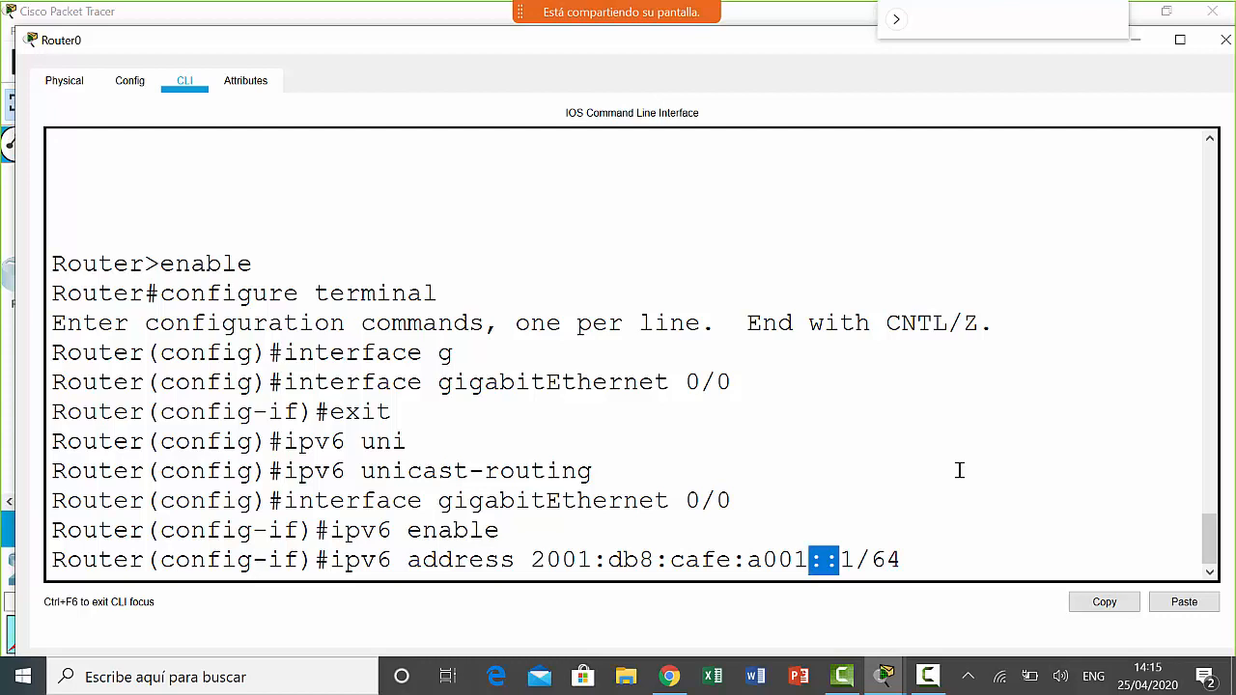
{"action": "left_click_drag", "start_coordinate": [657, 561], "coordinate": [610, 560]}
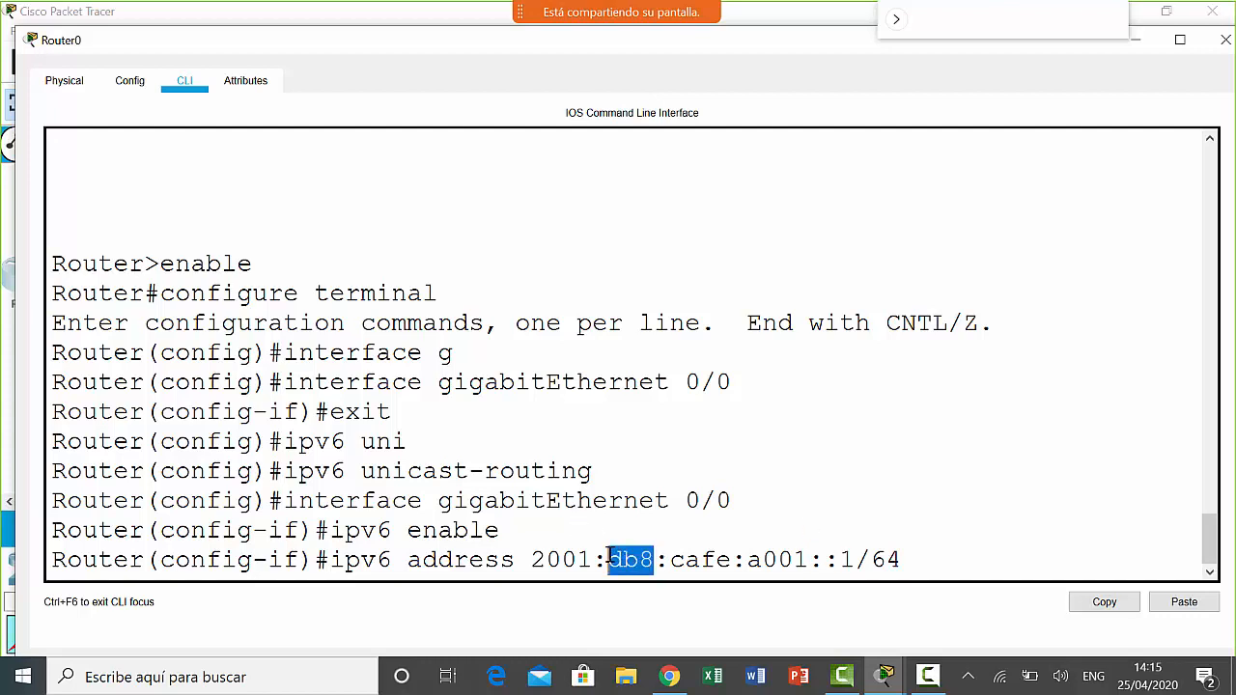
{"action": "double_click", "coordinate": [663, 560]}
{"action": "double_click", "coordinate": [600, 560]}
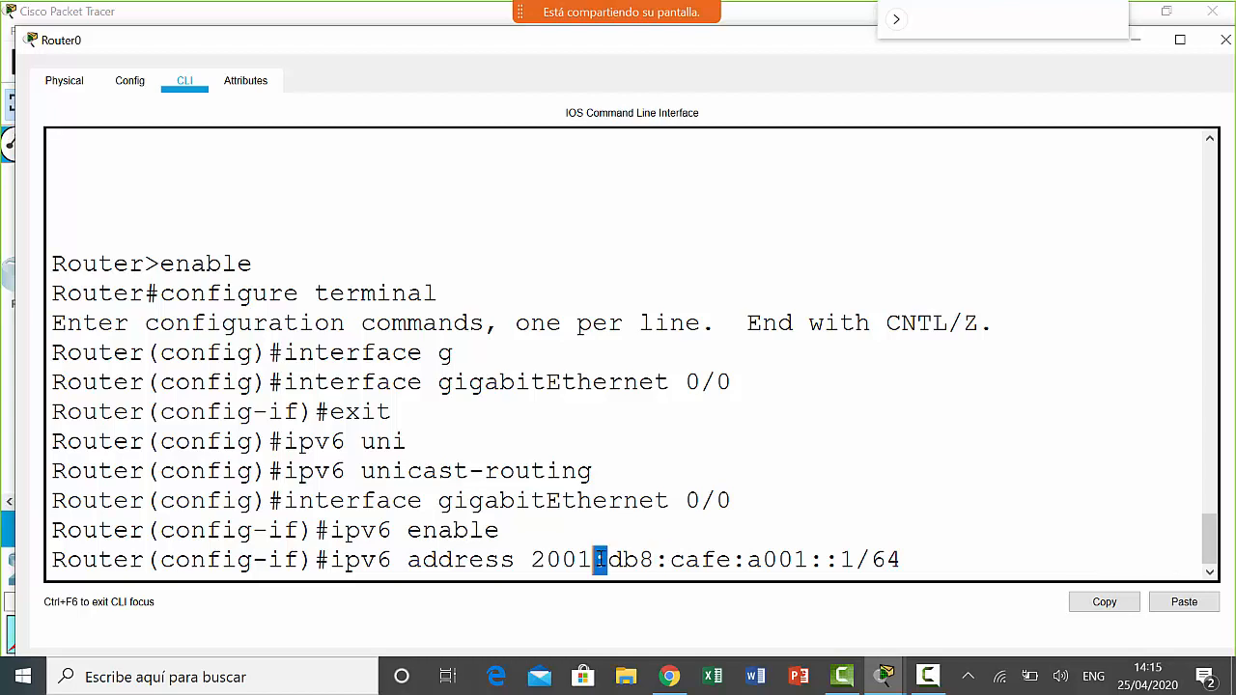
{"action": "left_click_drag", "start_coordinate": [841, 560], "coordinate": [809, 566]}
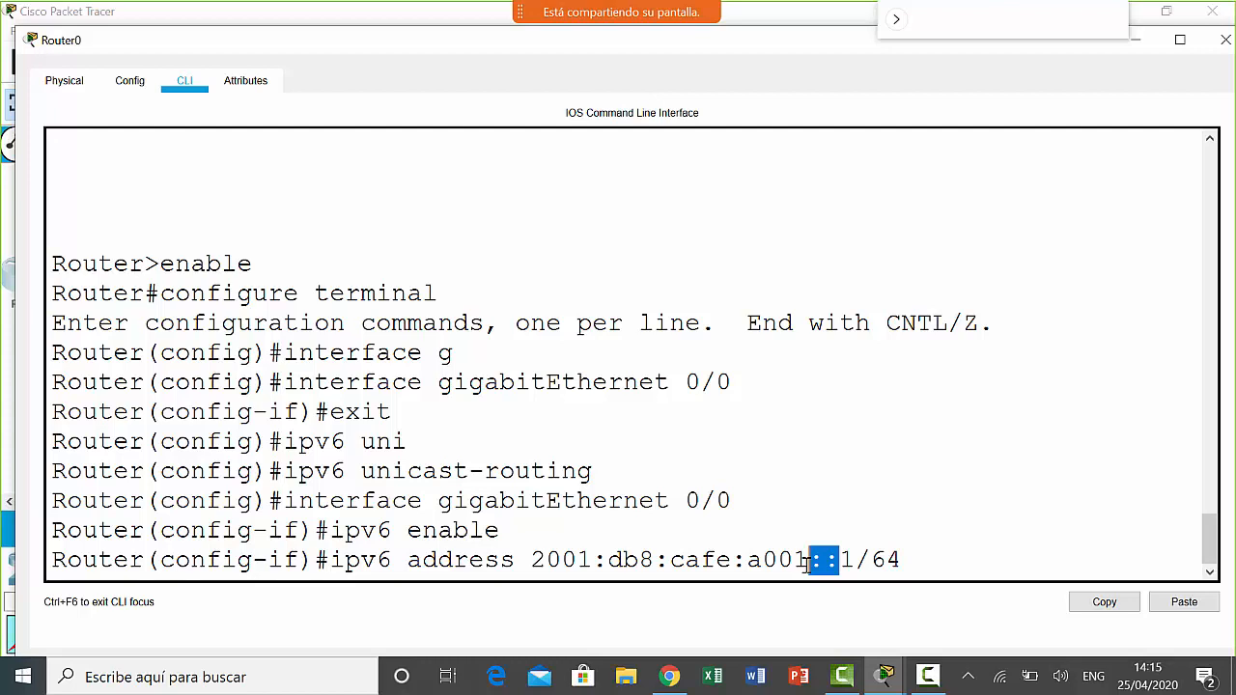
{"action": "left_click_drag", "start_coordinate": [856, 562], "coordinate": [532, 564]}
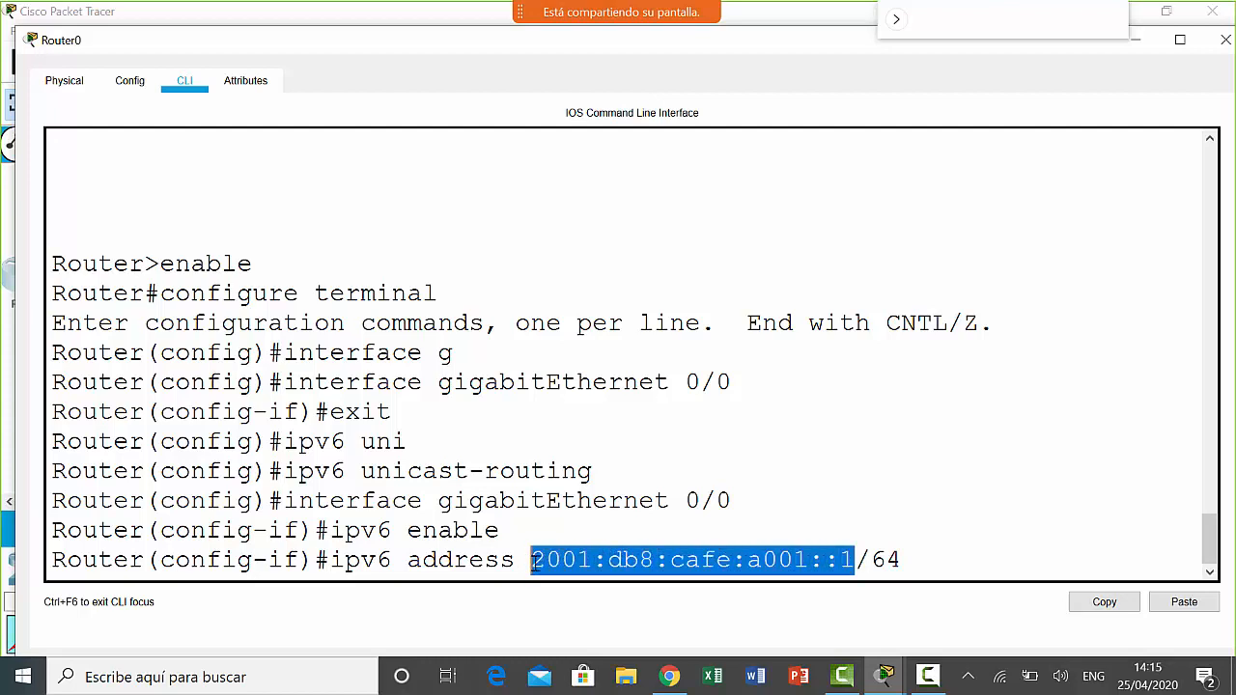
- Check the prefix, network and interface portions of the command, and assign 2001:db8:cafe:a001::1/64 to the interface
{"action": "left_click", "coordinate": [945, 558]}
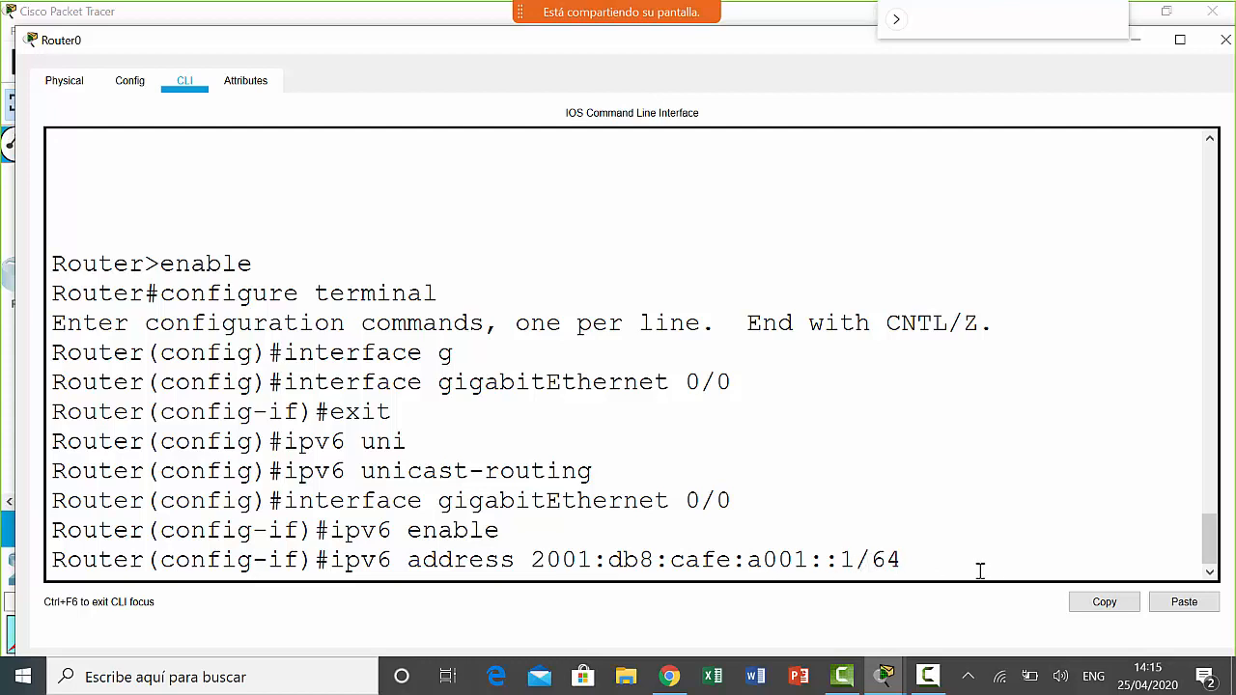
{"action": "left_click_drag", "start_coordinate": [905, 561], "coordinate": [872, 560]}
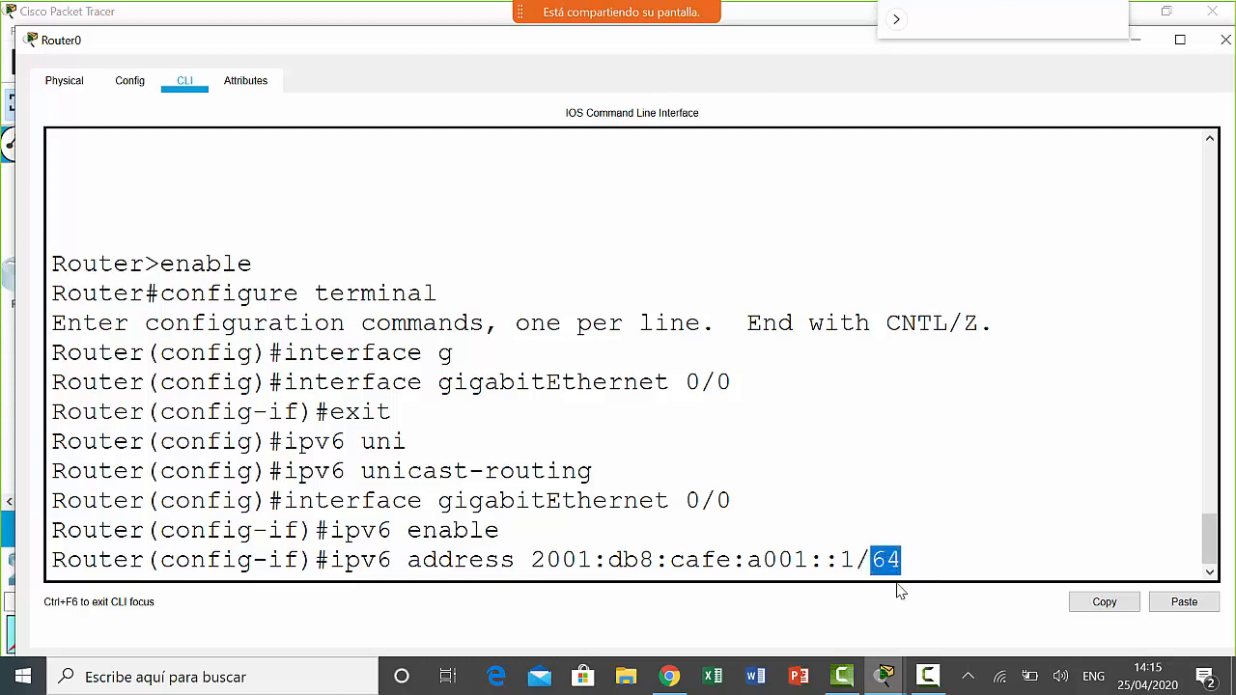
{"action": "left_click_drag", "start_coordinate": [532, 560], "coordinate": [807, 563]}
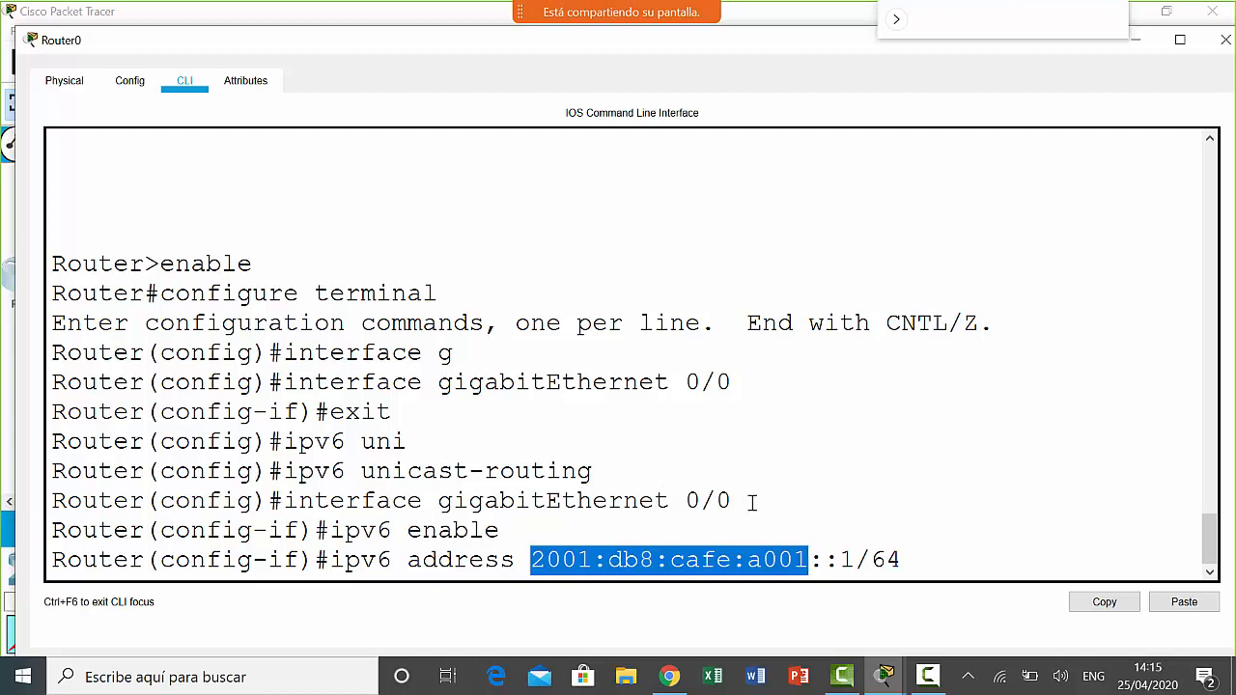
{"action": "left_click_drag", "start_coordinate": [856, 562], "coordinate": [808, 559]}
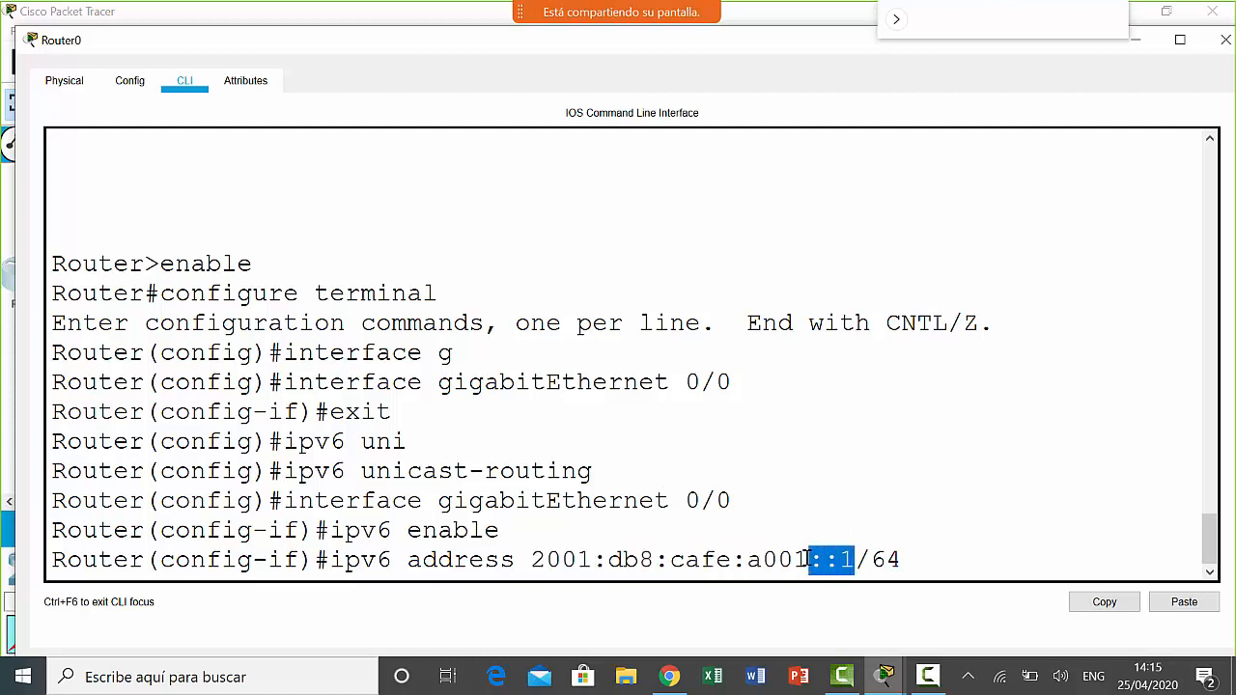
{"action": "left_click", "coordinate": [955, 556]}
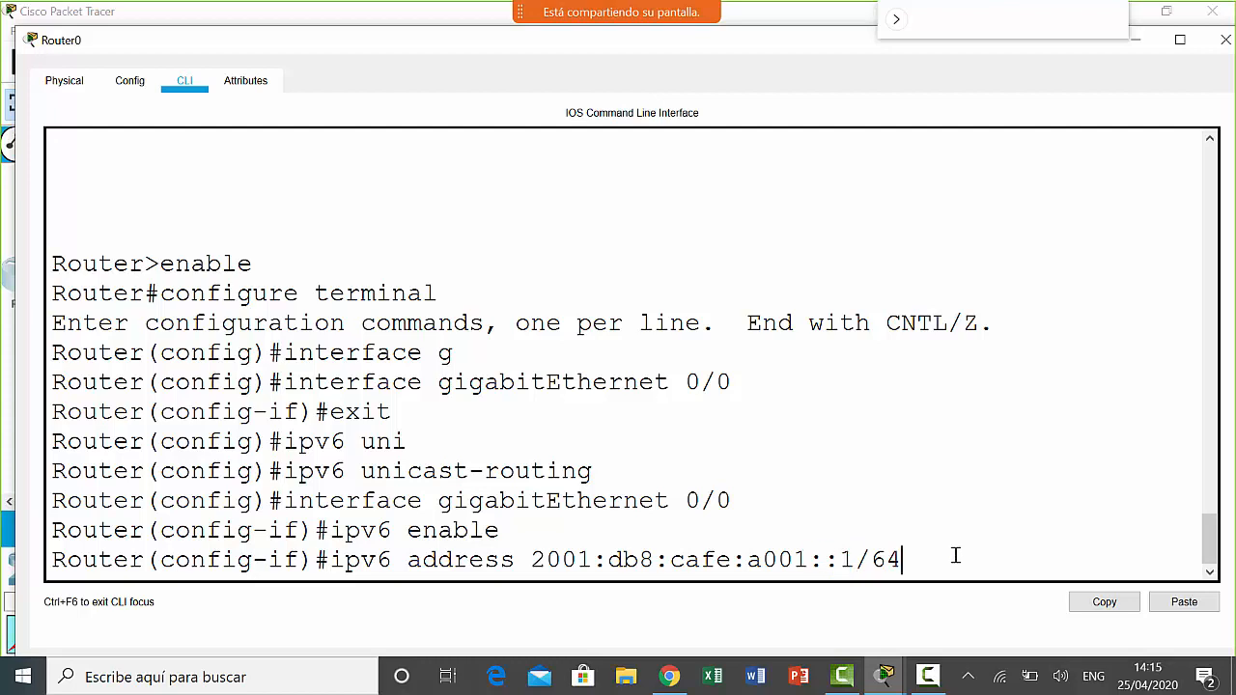
{"action": "key", "text": "Return"}
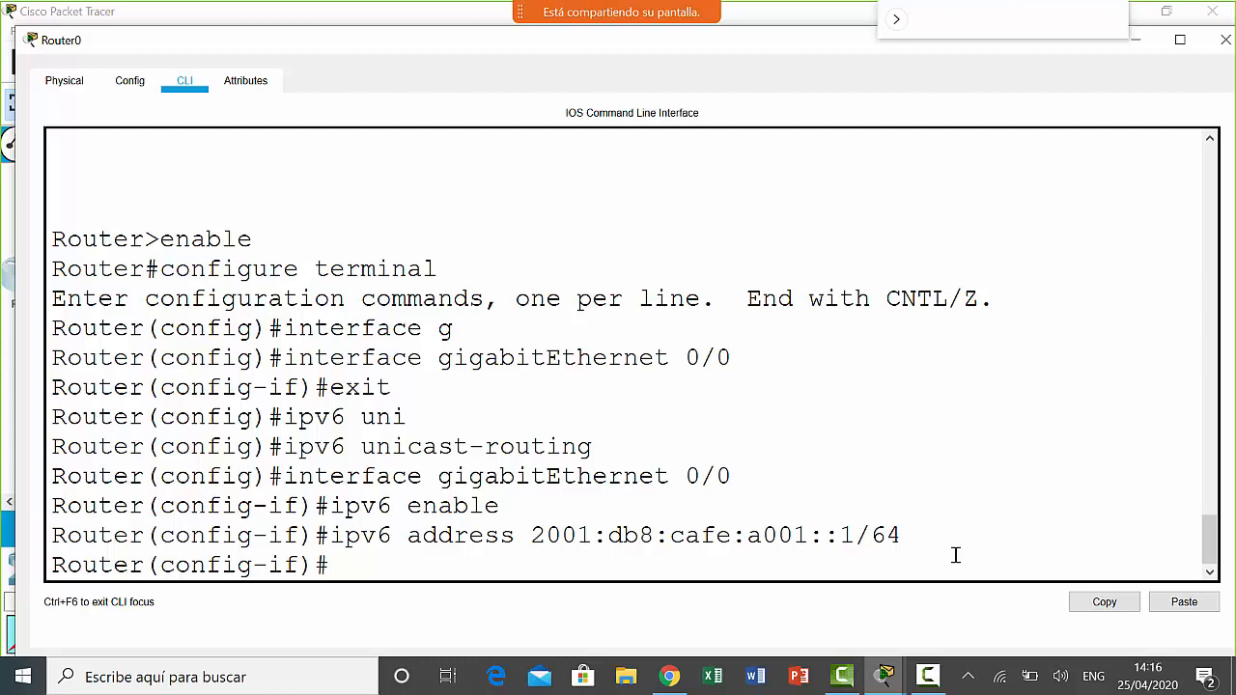
- Assign the IPv6 address fe80::1000 to the interface as its link-local address
{"action": "type", "text": "ipv6 fe80::"}
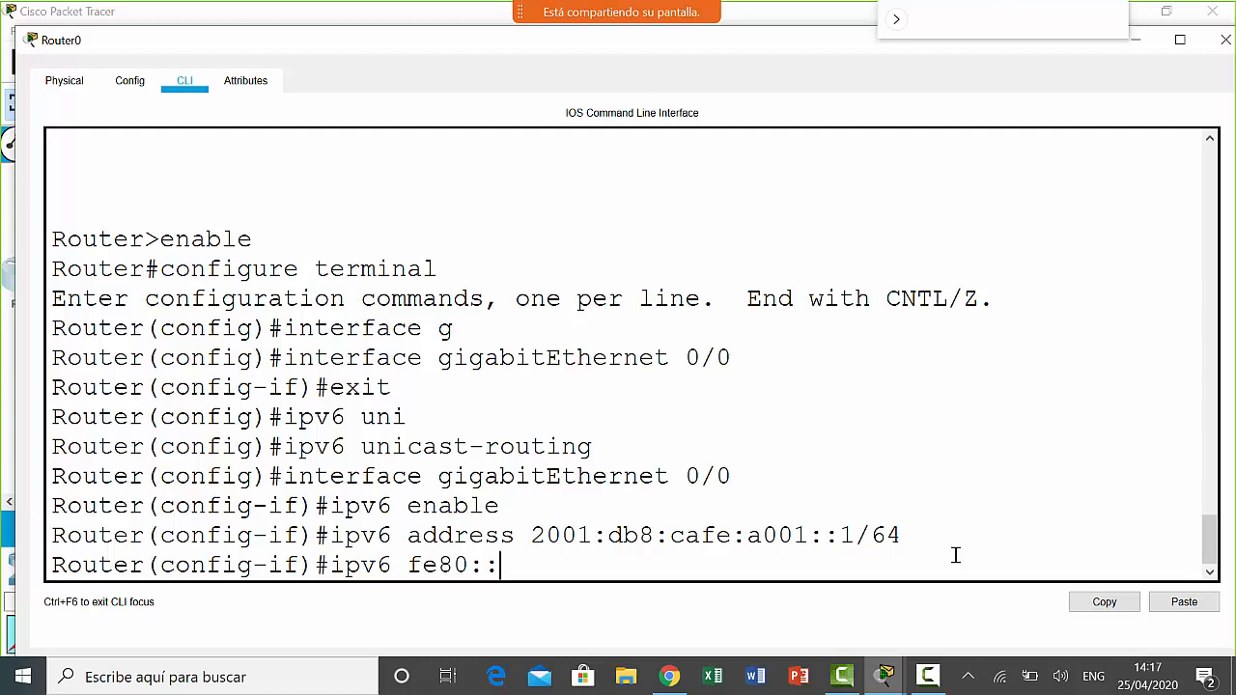
{"action": "left_click_drag", "start_coordinate": [410, 565], "coordinate": [532, 566]}
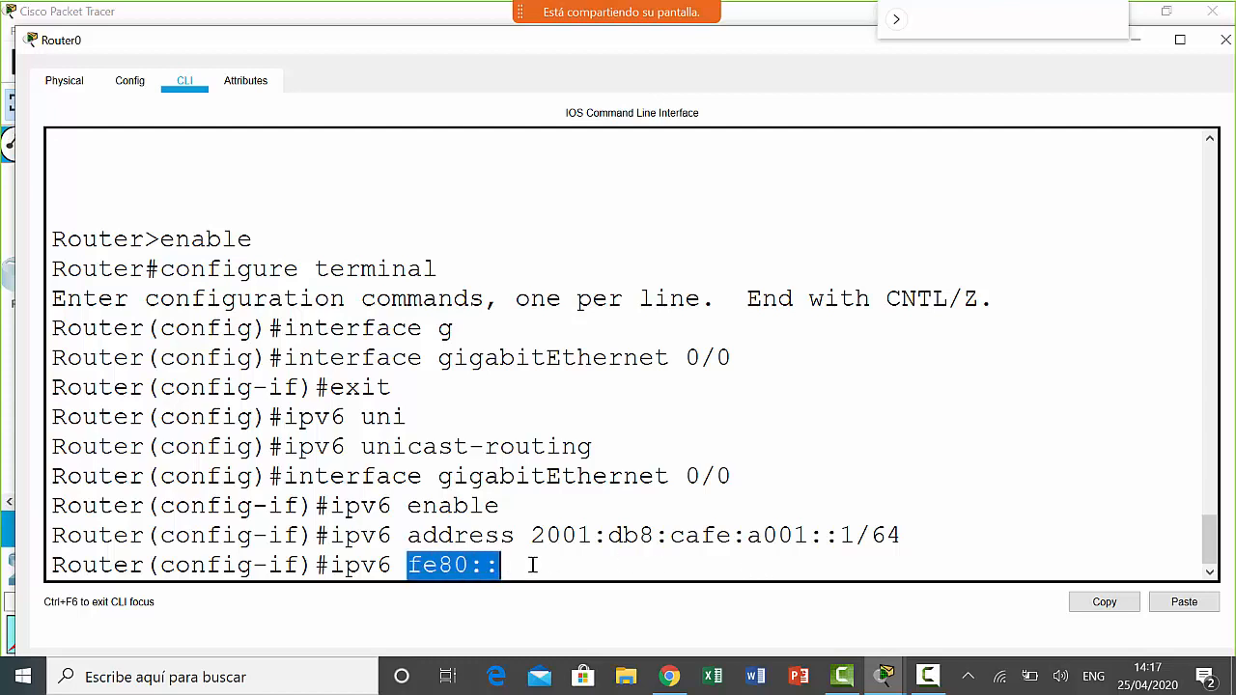
{"action": "left_click", "coordinate": [532, 566]}
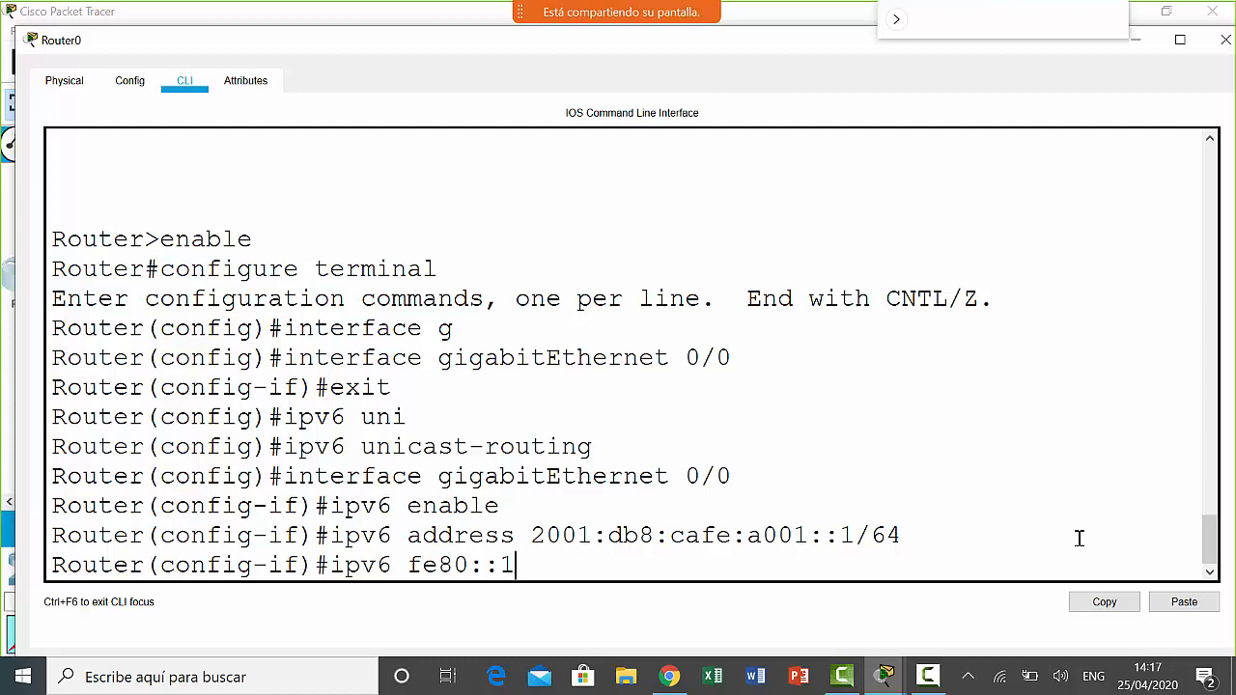
{"action": "key", "text": "Left"}
{"action": "type", "text": "address"}
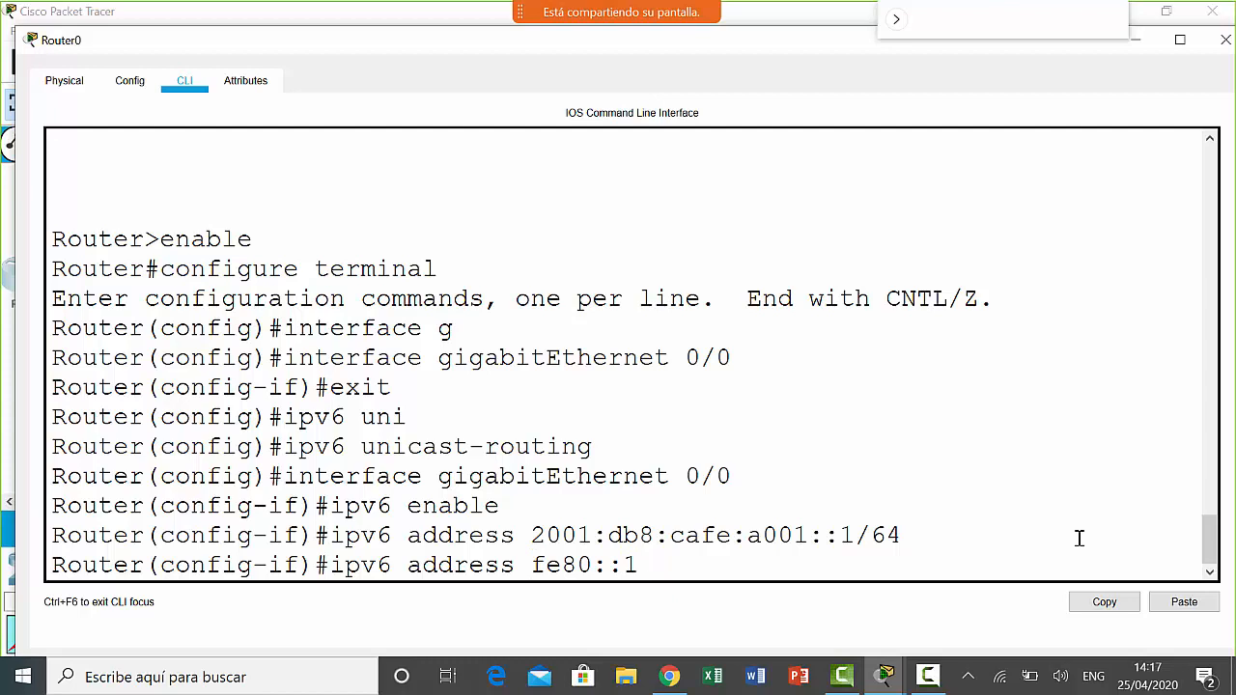
{"action": "type", "text": "000 link-"}
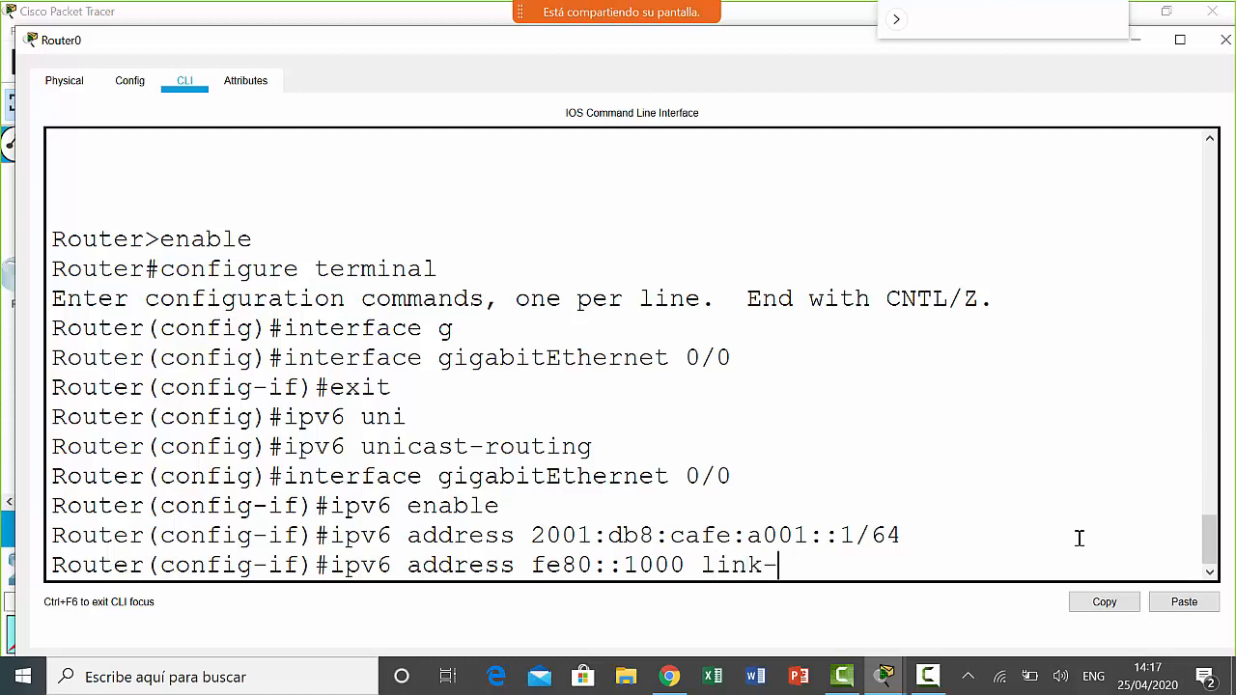
{"action": "type", "text": "local"}
{"action": "key", "text": "Return"}
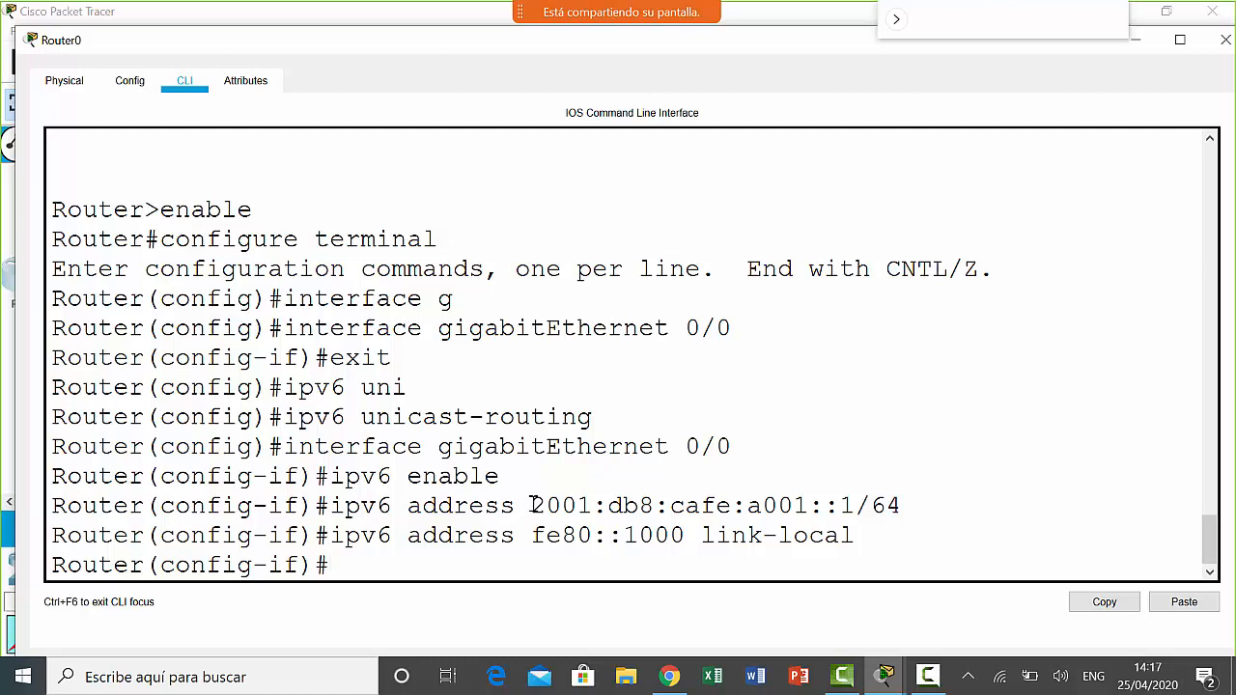
{"action": "left_click_drag", "start_coordinate": [531, 505], "coordinate": [616, 505]}
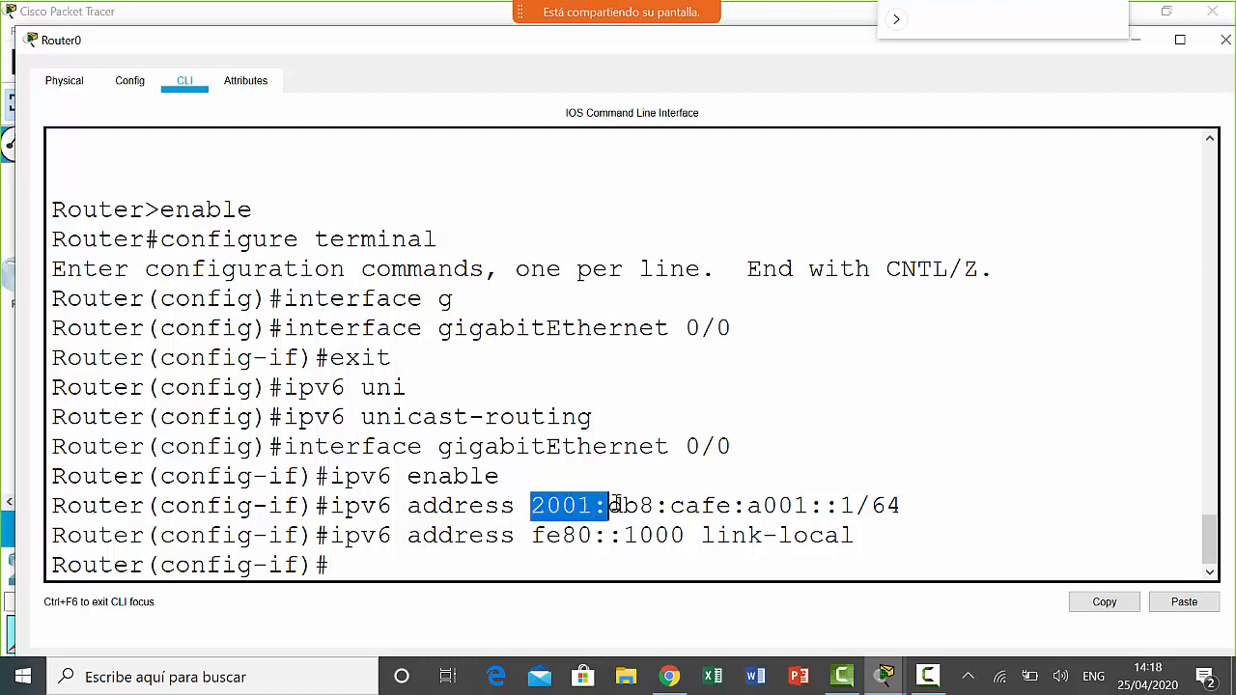
{"action": "left_click", "coordinate": [1104, 602]}
- Assign the IPv4 address 192.168.10.1 with subnet mask 255.255.255.0 to the same interface
{"action": "left_click", "coordinate": [443, 566]}
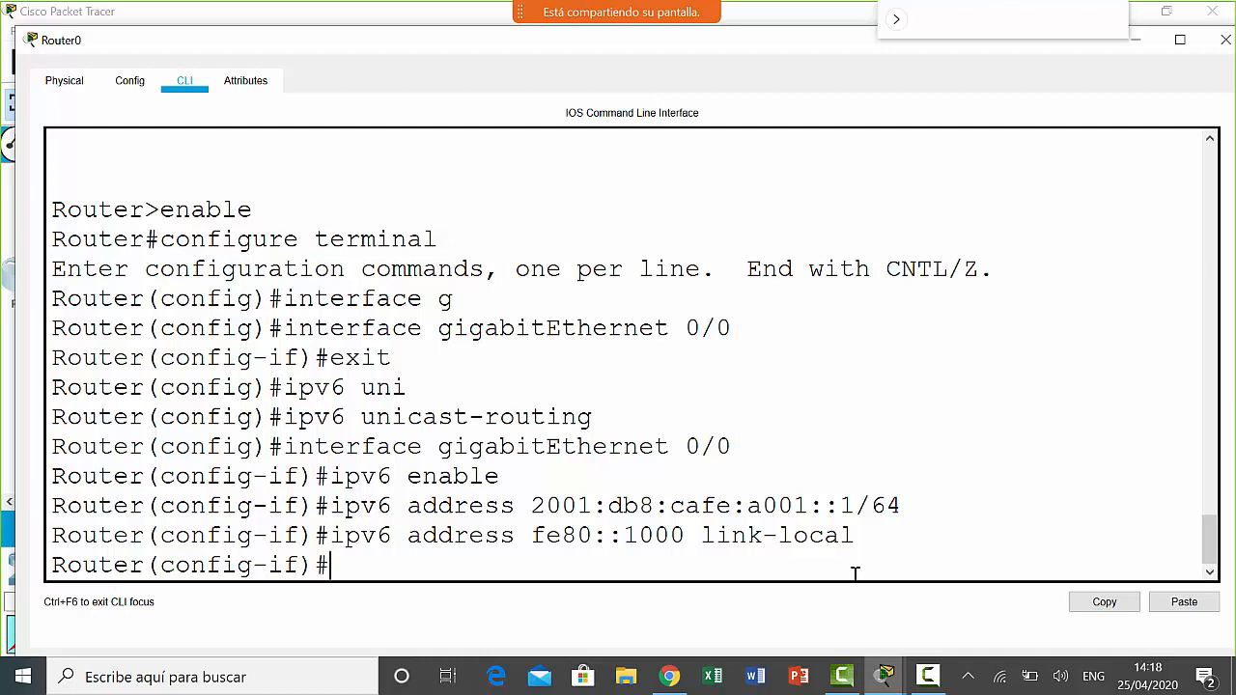
{"action": "type", "text": "ip address"}
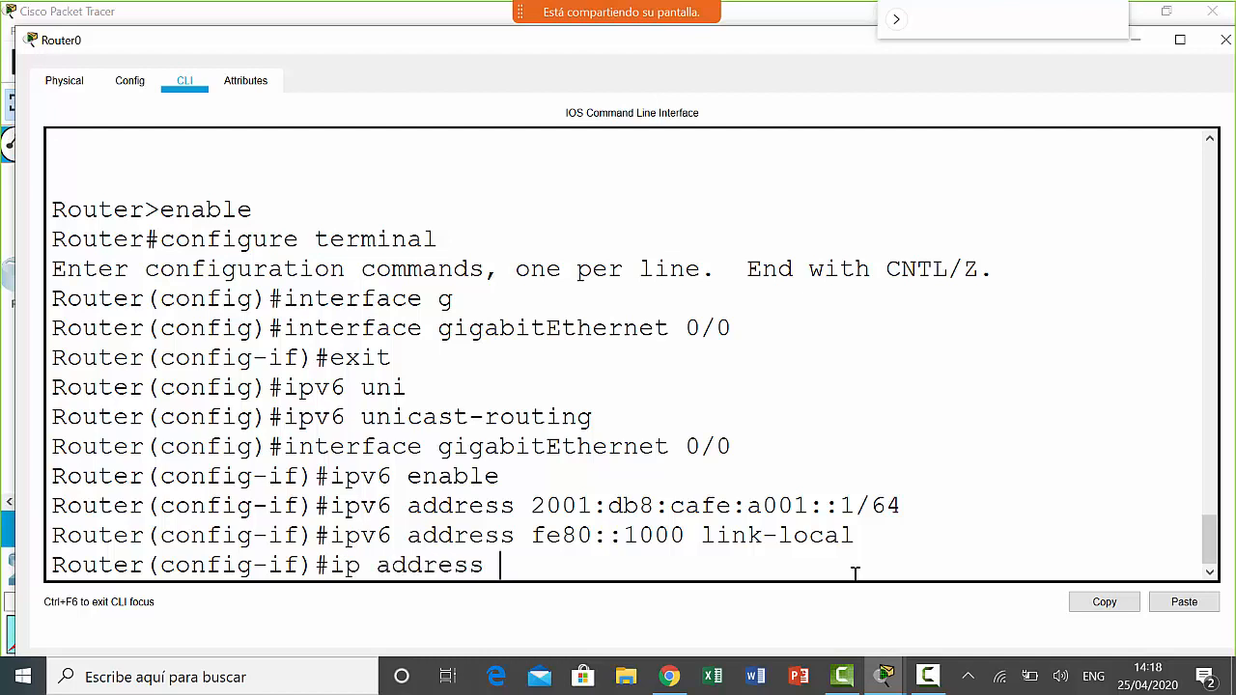
{"action": "type", "text": " 192.168.1"}
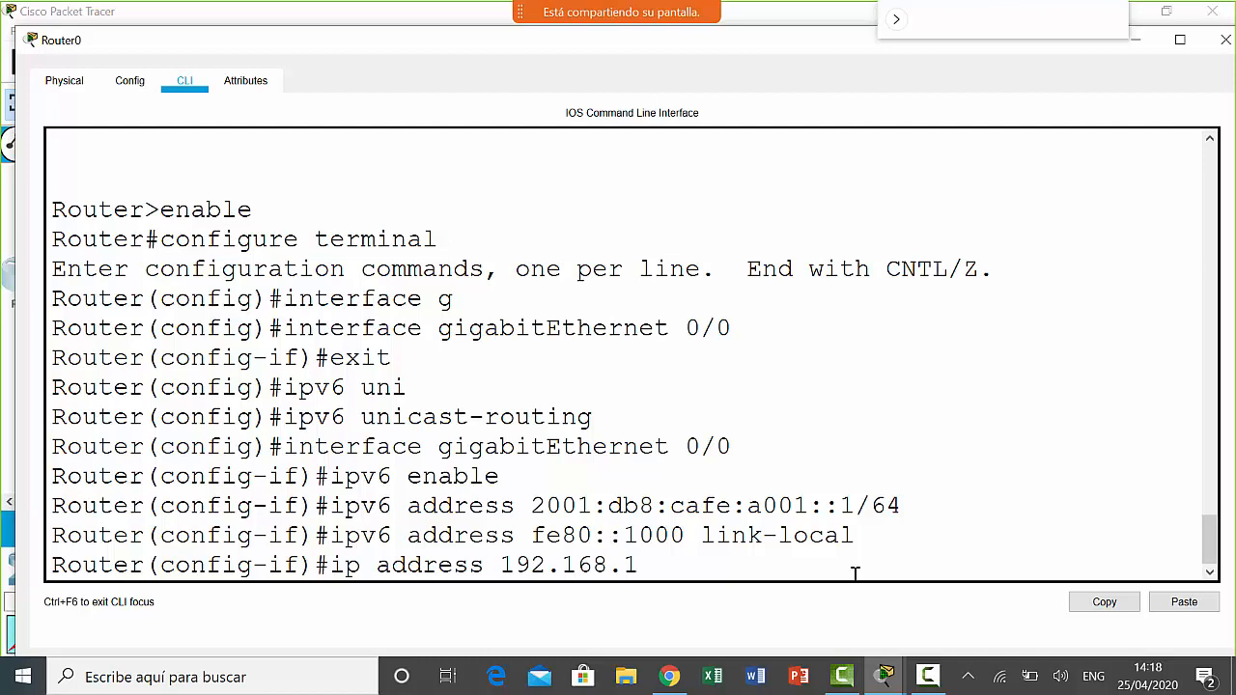
{"action": "type", "text": "0.1 255.255.255"}
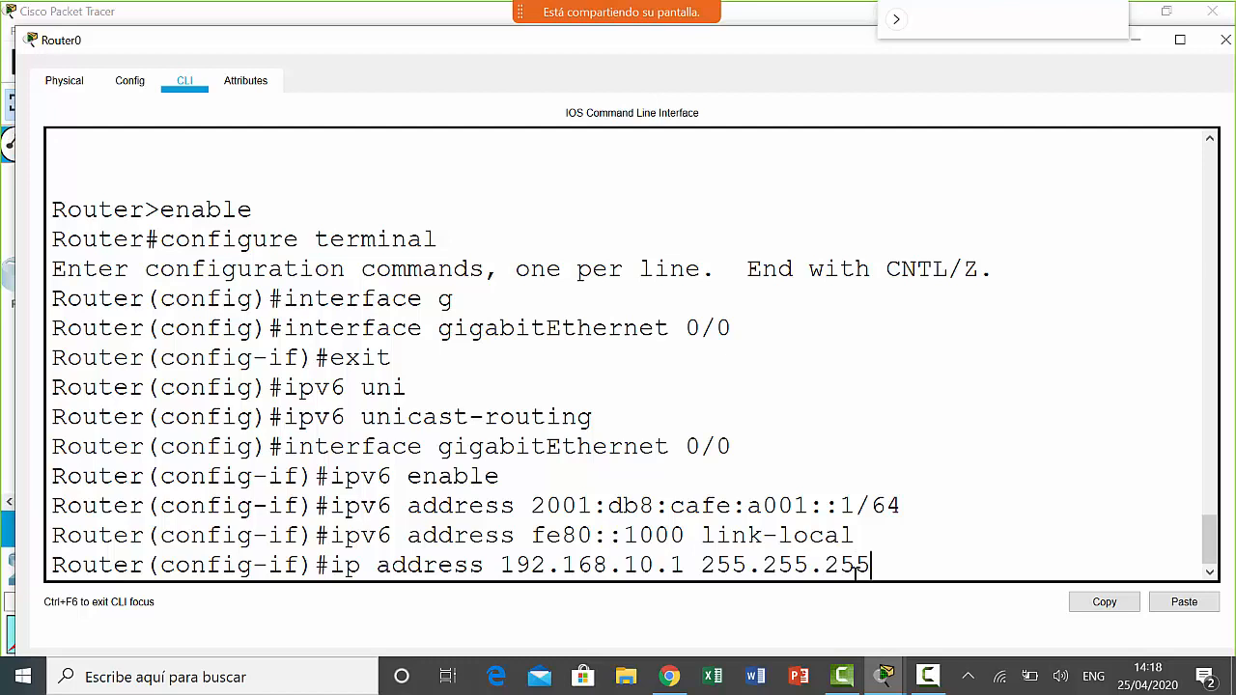
{"action": "type", "text": ".0"}
{"action": "key", "text": "Return"}
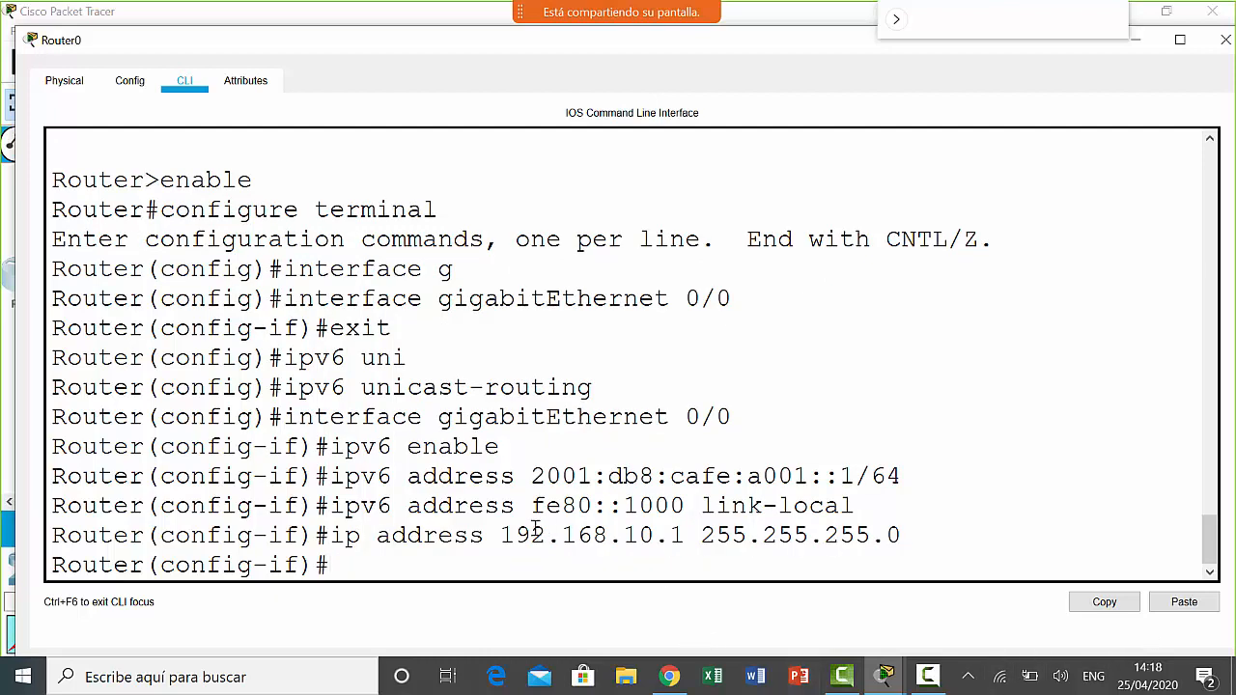
- Examine the network and host portions of the IPv4 address and its subnet mask
{"action": "left_click_drag", "start_coordinate": [503, 536], "coordinate": [872, 536]}
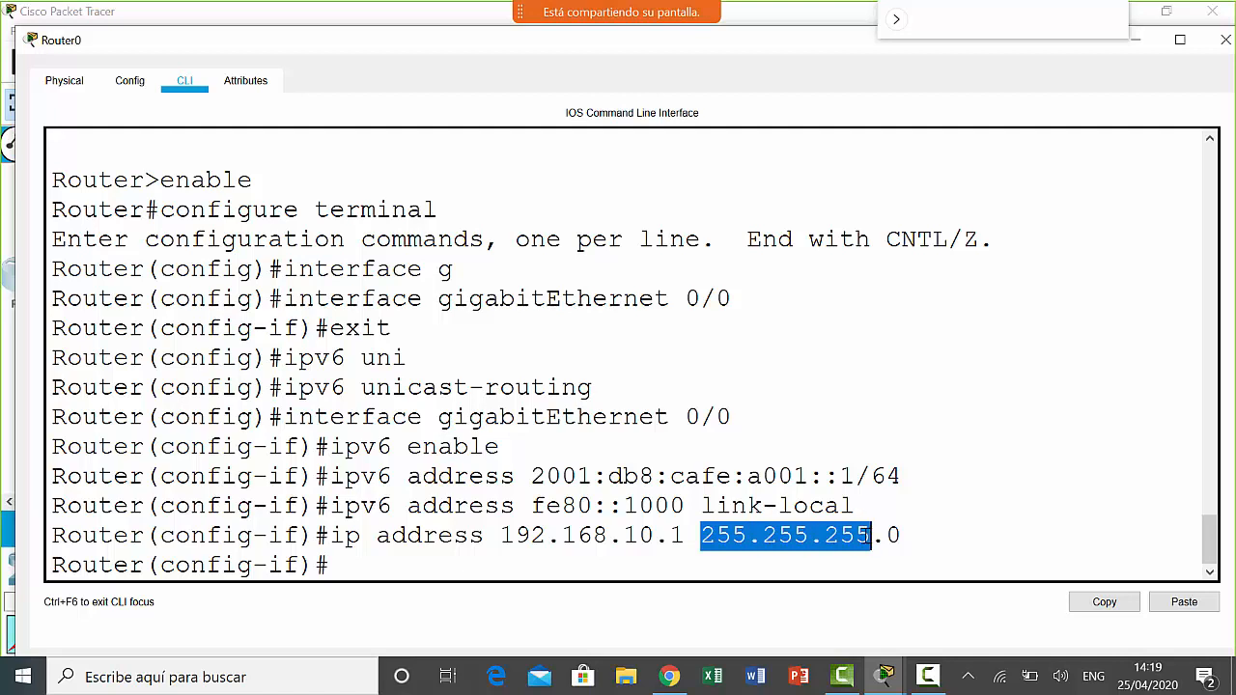
{"action": "left_click_drag", "start_coordinate": [499, 536], "coordinate": [658, 536]}
{"action": "left_click_drag", "start_coordinate": [899, 536], "coordinate": [902, 537]}
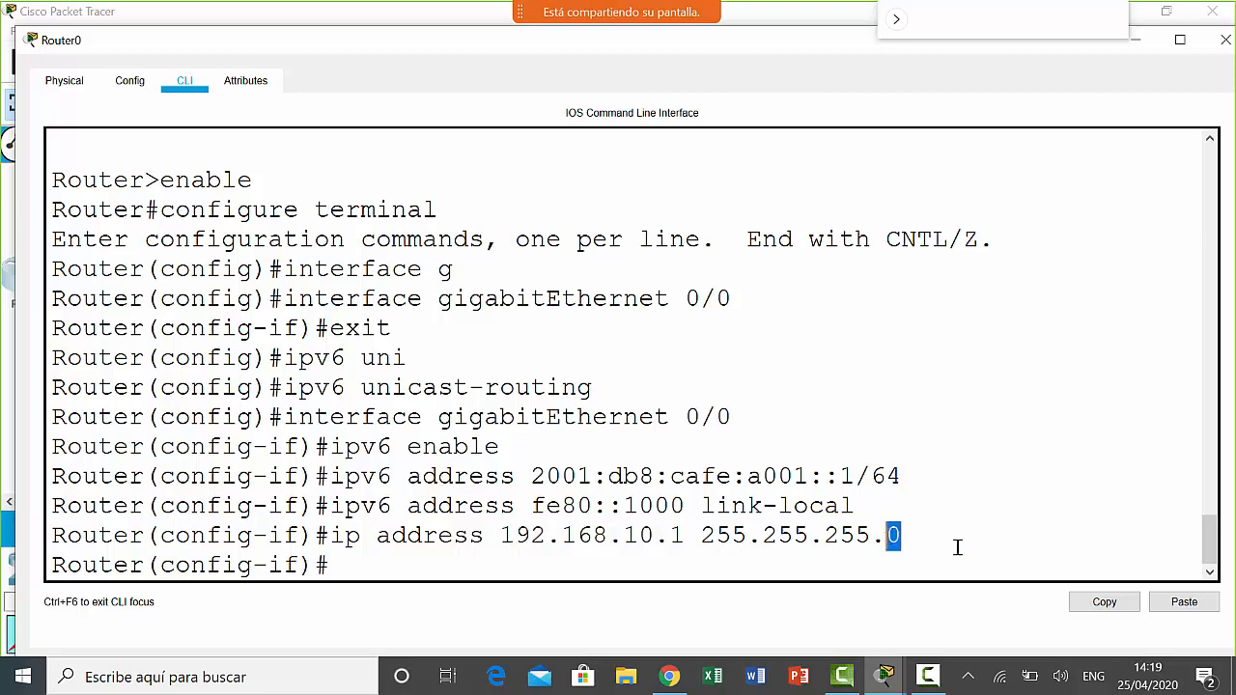
{"action": "left_click", "coordinate": [1009, 548]}
- Examine the IPv6 address's prefix length and its four network groups, and compare them with the network part of the IPv4 subnet mask
{"action": "left_click_drag", "start_coordinate": [910, 478], "coordinate": [875, 477]}
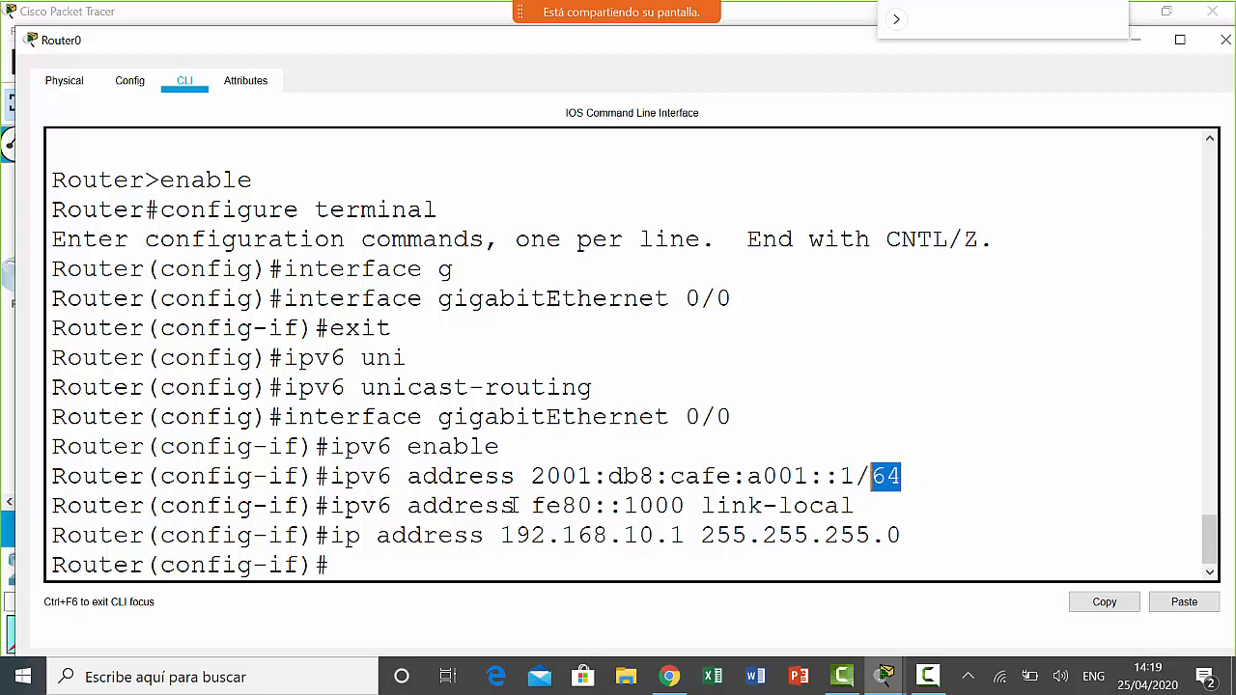
{"action": "left_click", "coordinate": [530, 476]}
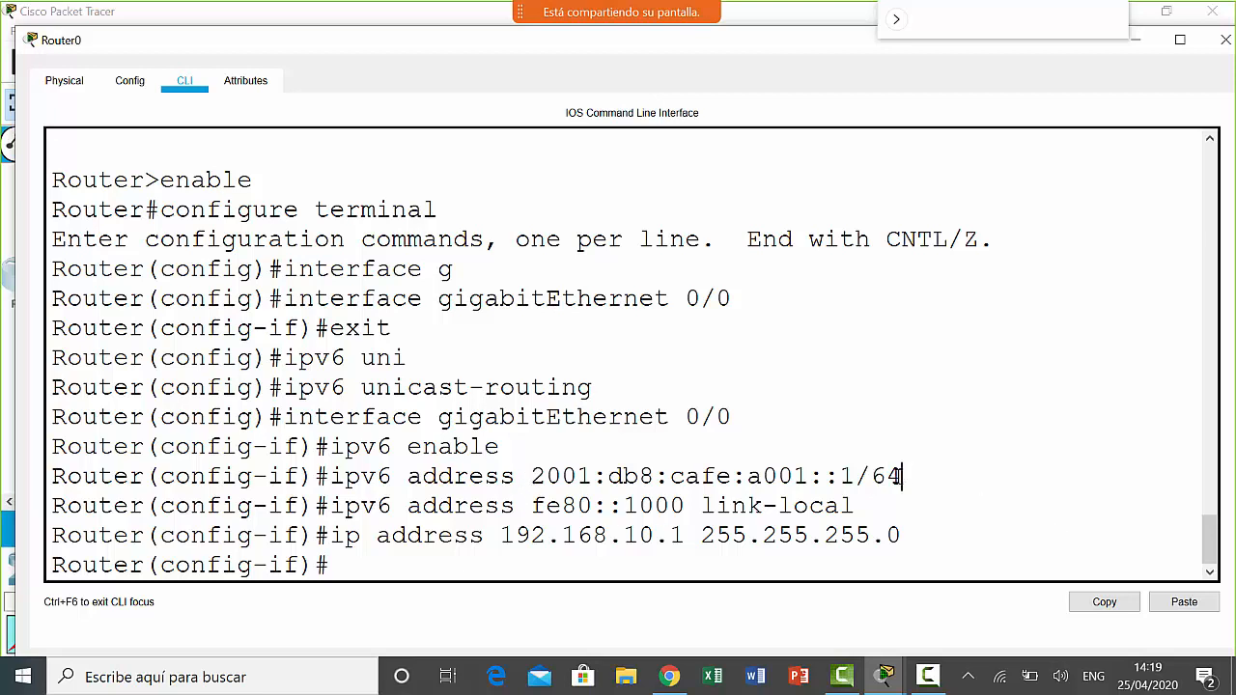
{"action": "left_click_drag", "start_coordinate": [908, 476], "coordinate": [871, 477]}
{"action": "left_click_drag", "start_coordinate": [532, 476], "coordinate": [809, 476]}
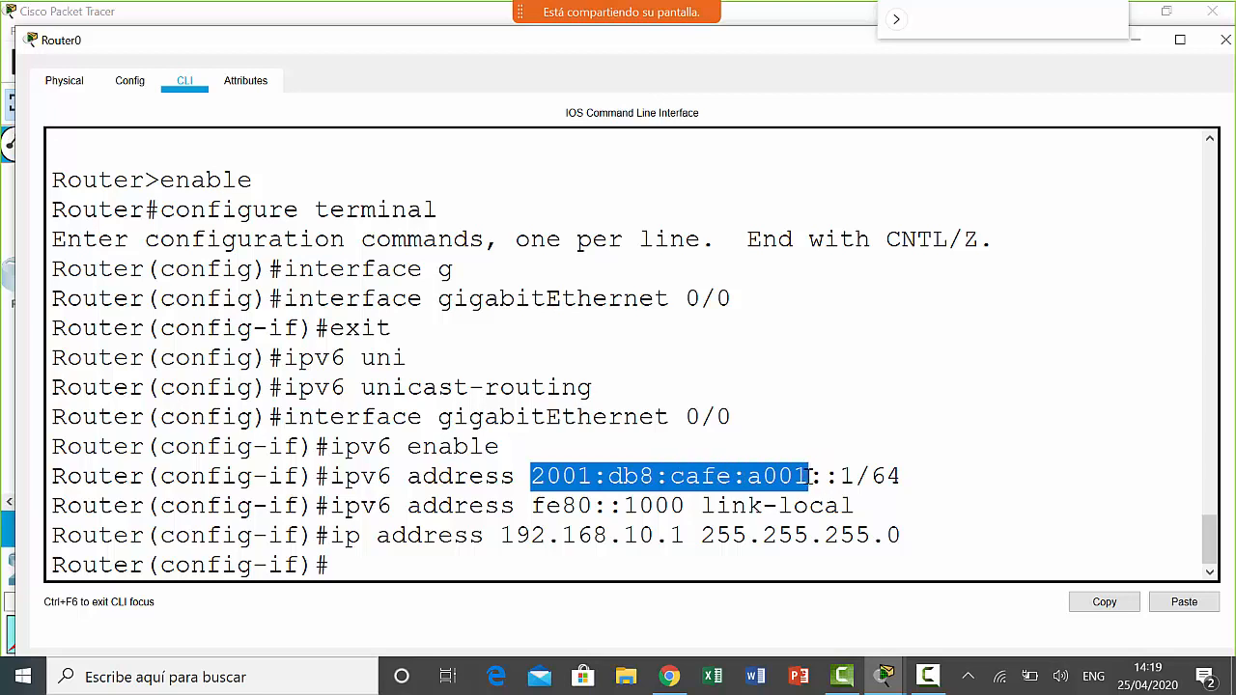
{"action": "left_click", "coordinate": [830, 476]}
{"action": "left_click_drag", "start_coordinate": [530, 476], "coordinate": [596, 476]}
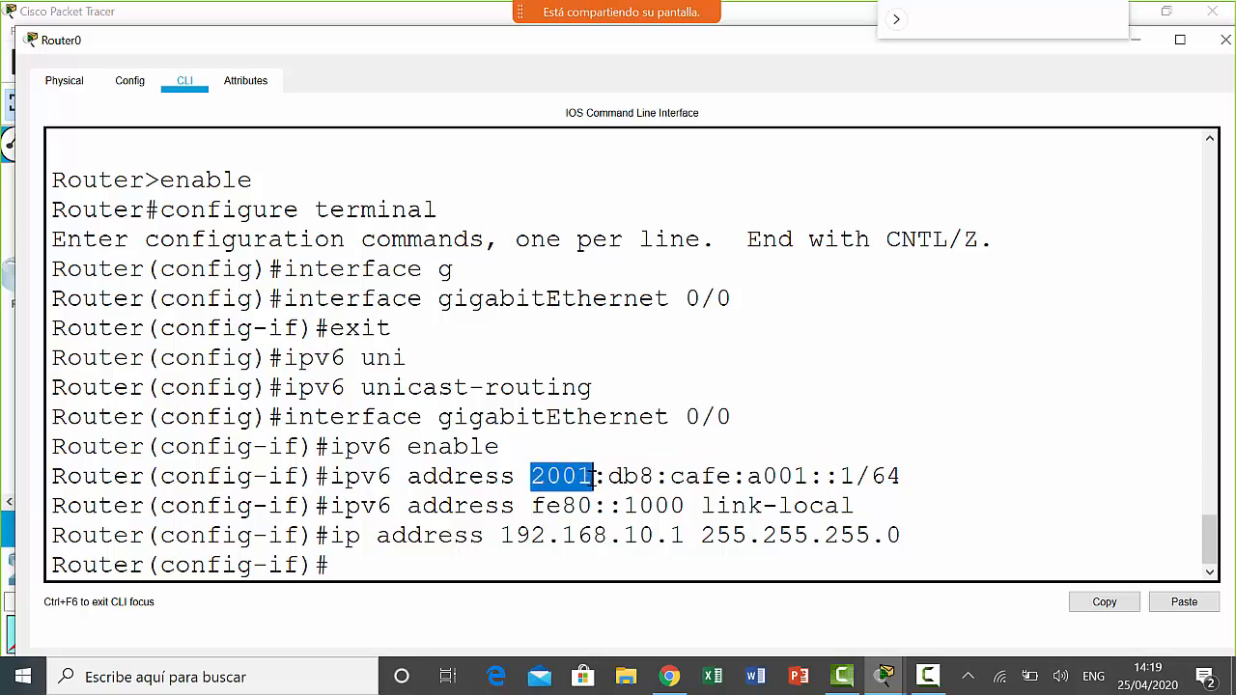
{"action": "left_click", "coordinate": [650, 476]}
{"action": "left_click_drag", "start_coordinate": [656, 476], "coordinate": [592, 476]}
{"action": "left_click_drag", "start_coordinate": [731, 476], "coordinate": [670, 476]}
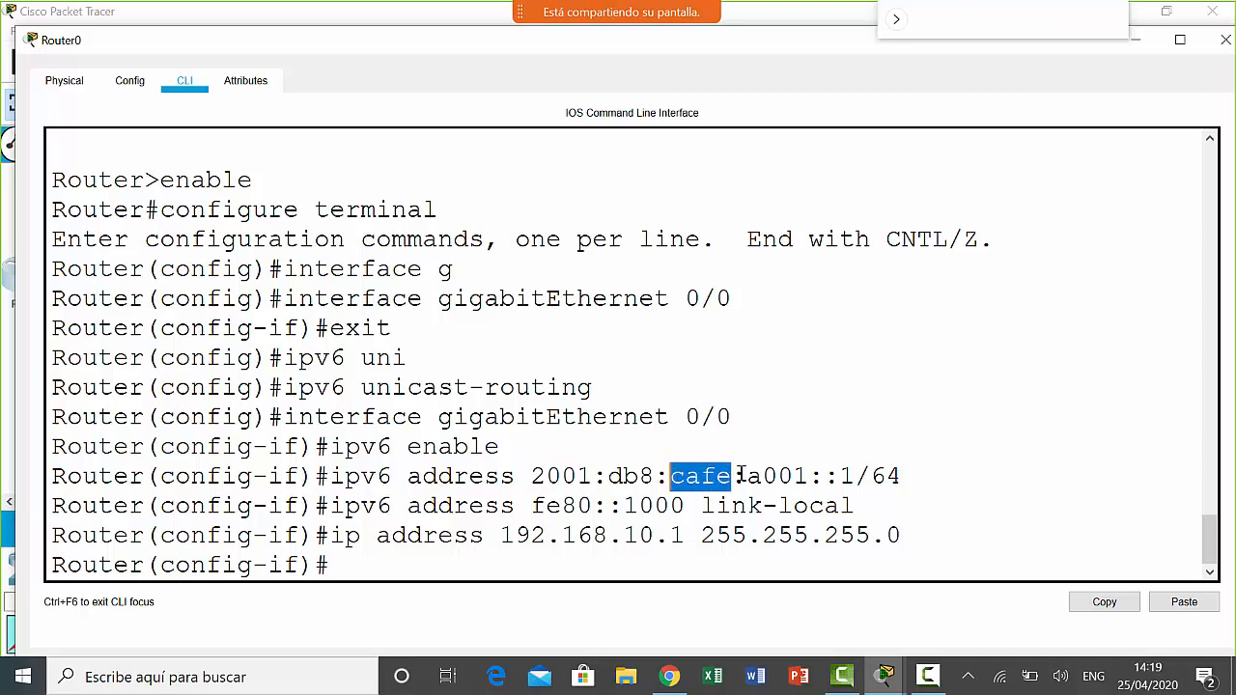
{"action": "left_click_drag", "start_coordinate": [809, 476], "coordinate": [747, 476]}
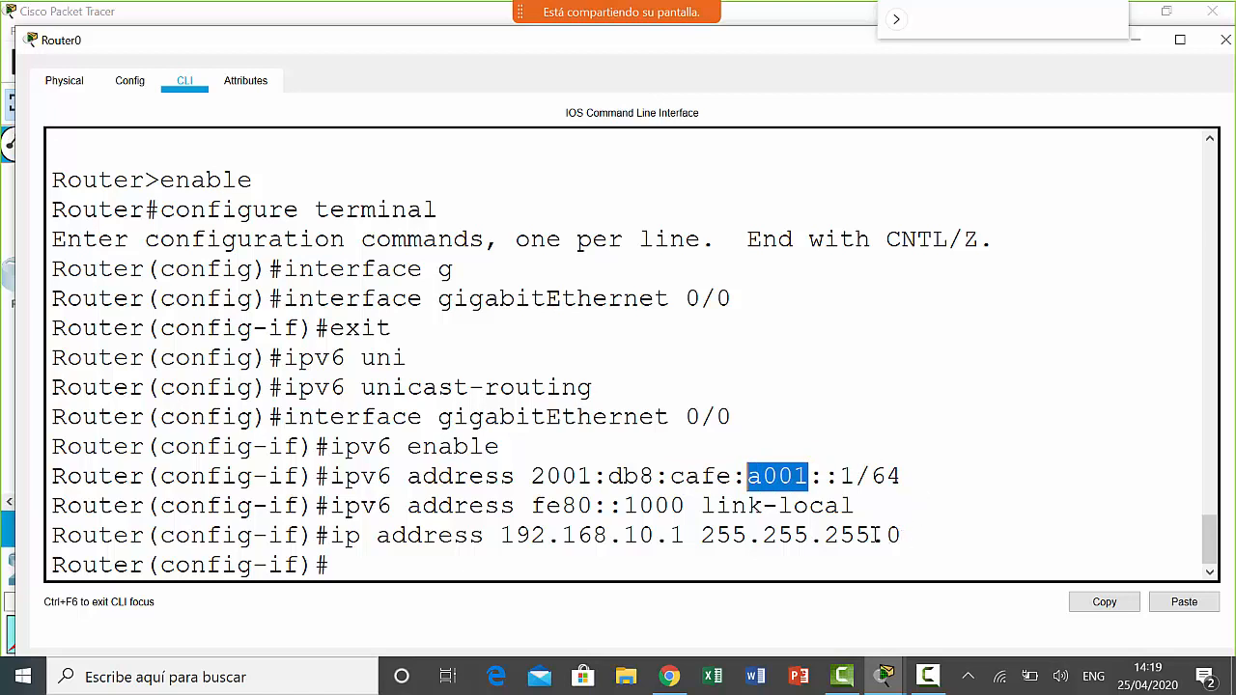
{"action": "left_click_drag", "start_coordinate": [872, 535], "coordinate": [702, 535]}
{"action": "left_click", "coordinate": [913, 532]}
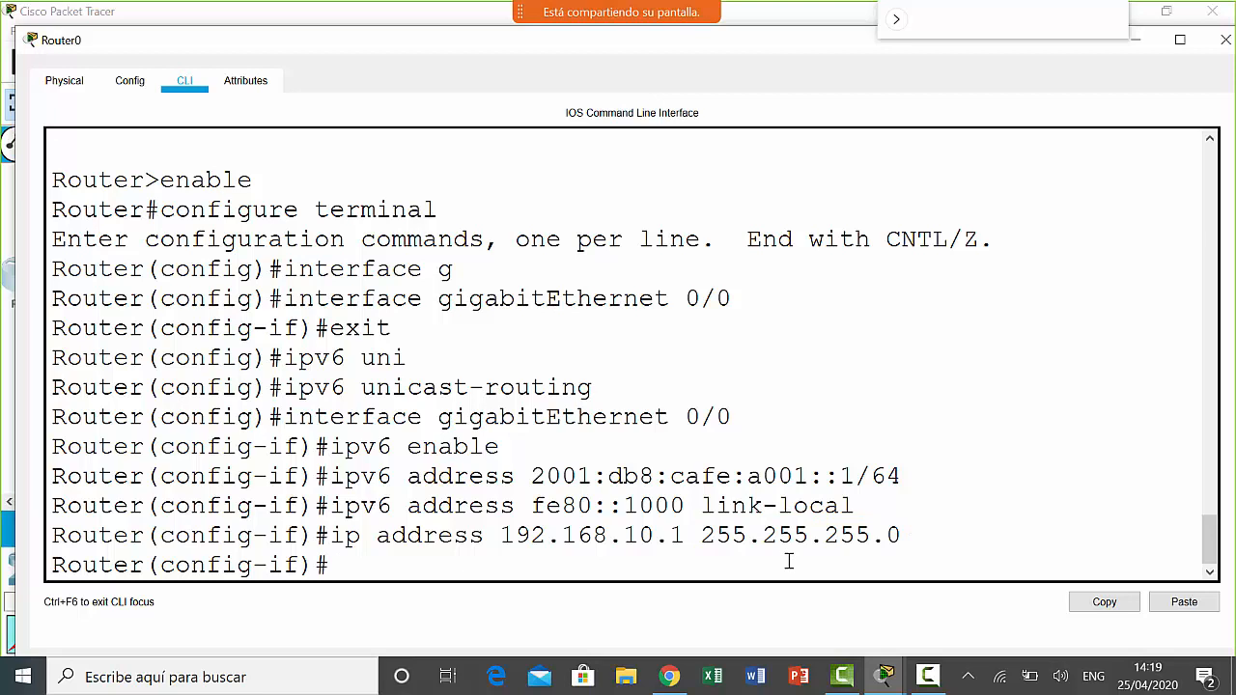
- Add the description "RED-LOCAL-cx hacia Switch" to the interface, and check the command against the selected interface
{"action": "type", "text": "description"}
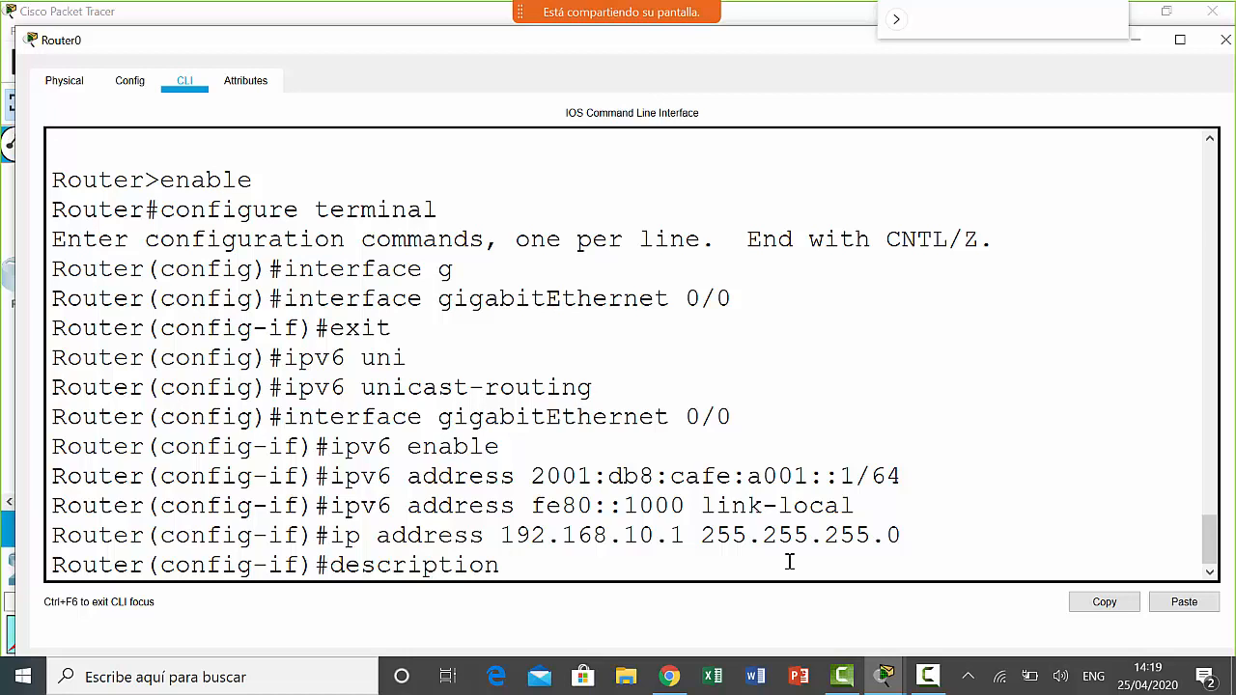
{"action": "type", "text": " RED-LOCAL-"}
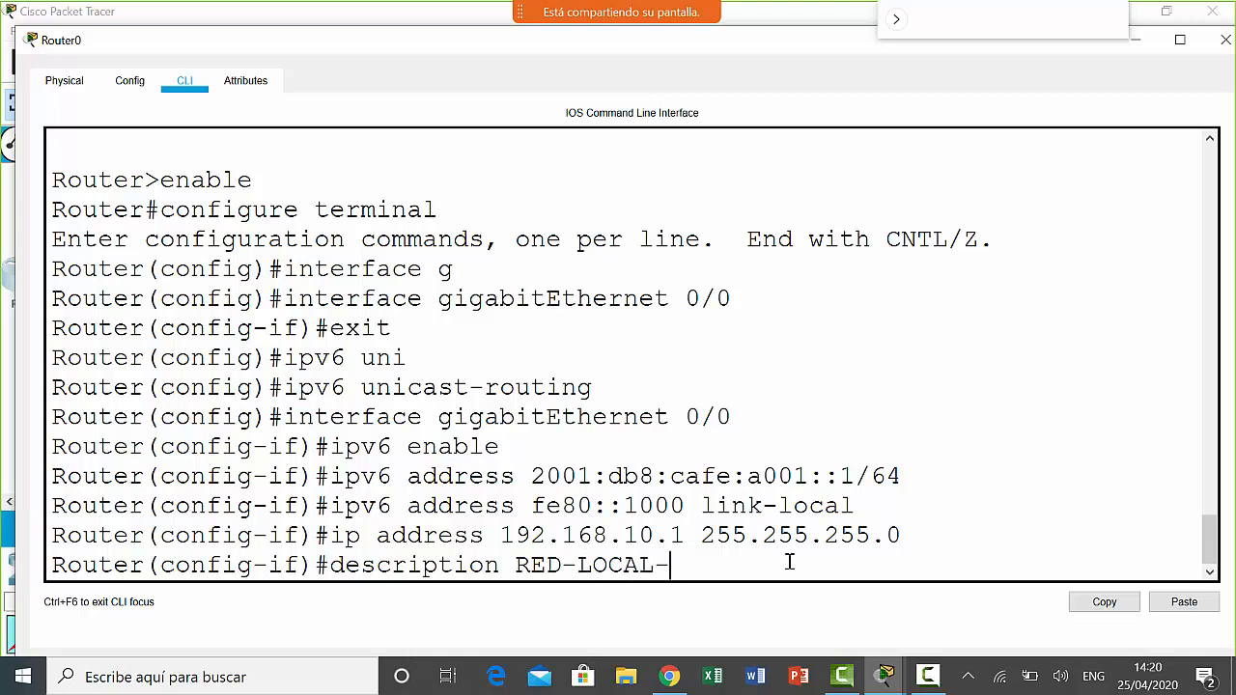
{"action": "type", "text": "cx hacia Switch"}
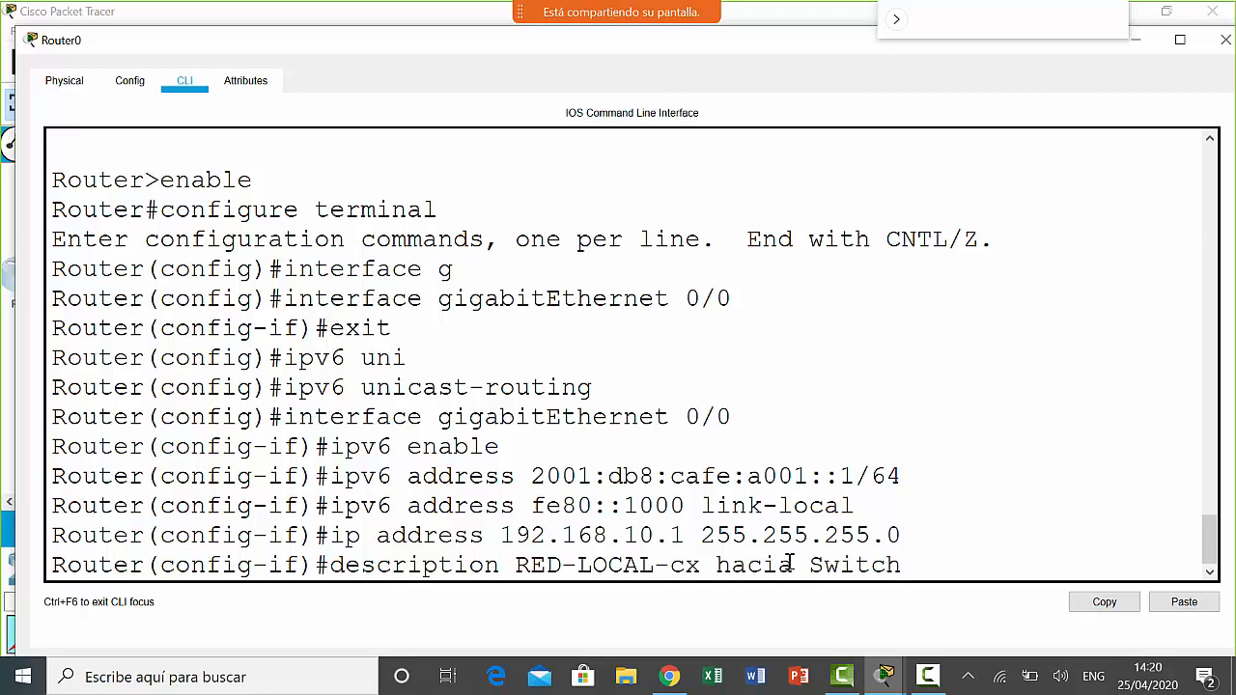
{"action": "key", "text": "BackSpace"}
{"action": "type", "text": "c"}
{"action": "key", "text": "BackSpace"}
{"action": "type", "text": "h"}
{"action": "key", "text": "Return"}
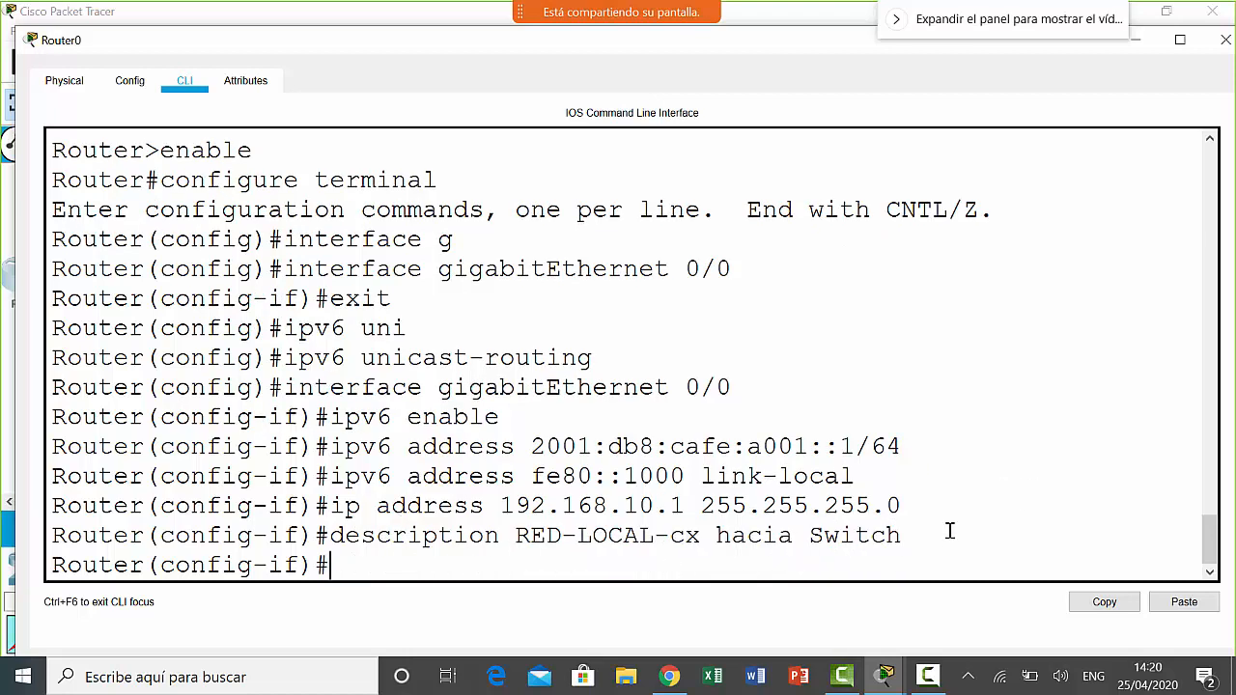
{"action": "left_click_drag", "start_coordinate": [921, 537], "coordinate": [331, 537]}
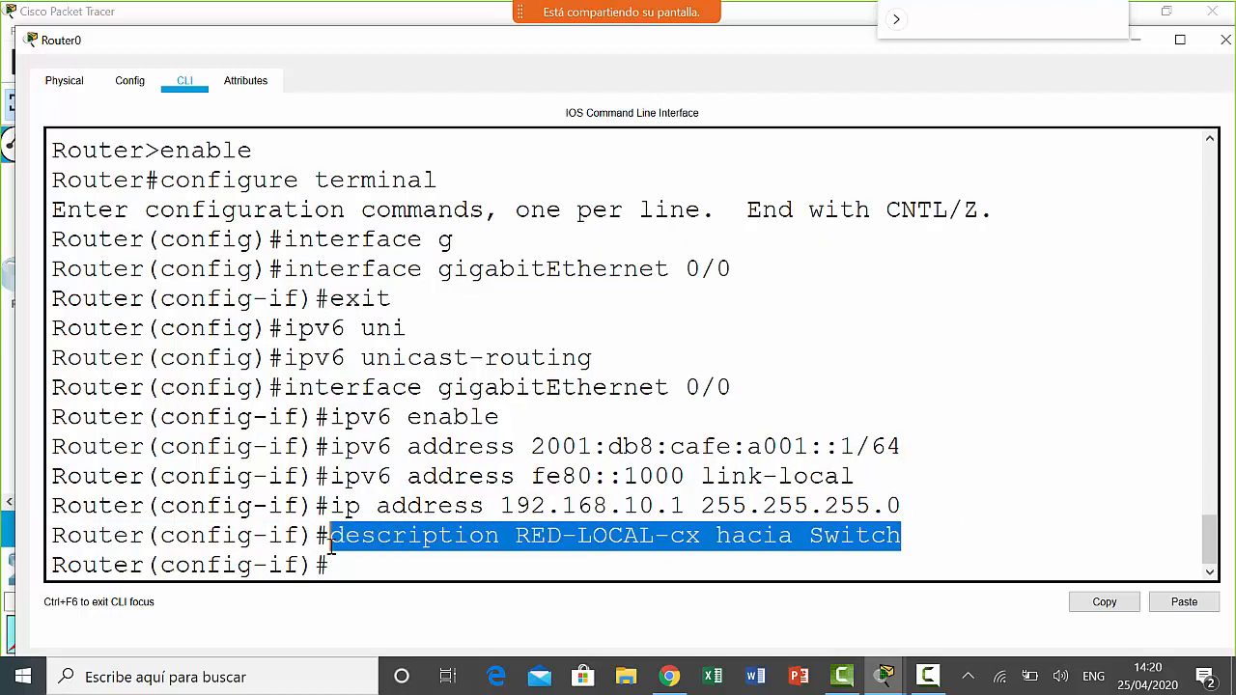
{"action": "left_click_drag", "start_coordinate": [756, 391], "coordinate": [316, 388]}
{"action": "left_click", "coordinate": [430, 569]}
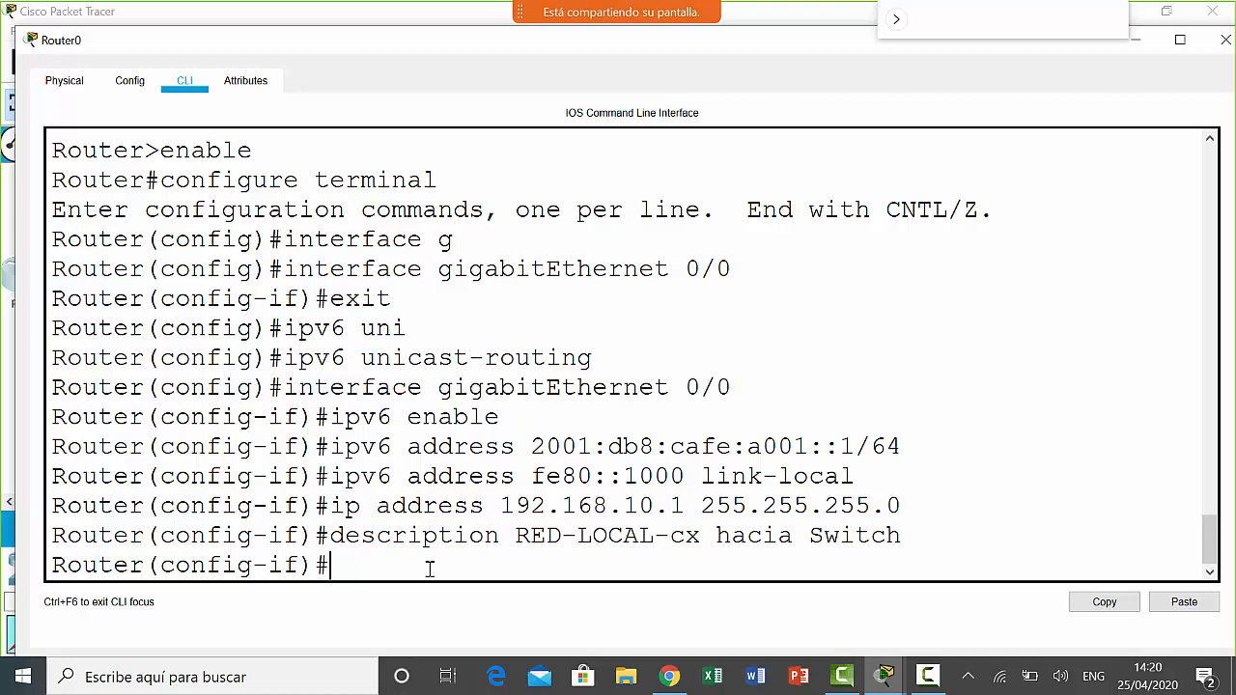
- Activate the interface with the no shutdown command, narrowing the Router0 window so the topology's link indicators are in view
{"action": "type", "text": "no shutdown"}
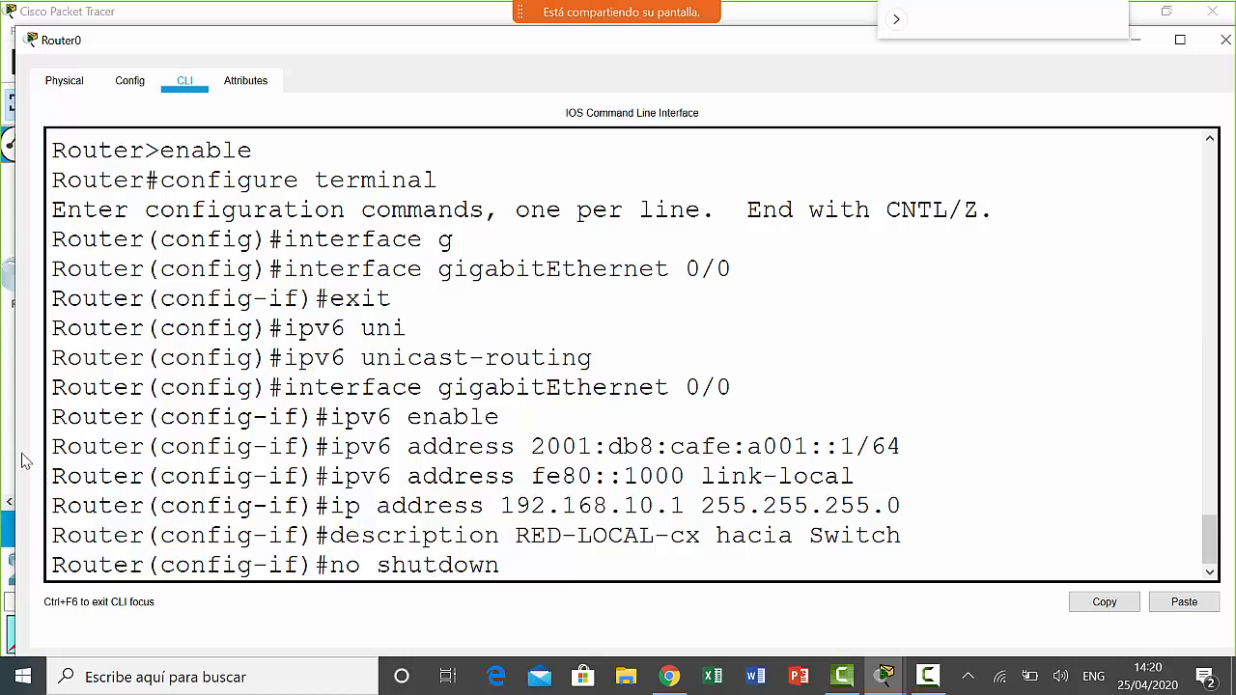
{"action": "left_click_drag", "start_coordinate": [17, 461], "coordinate": [235, 437]}
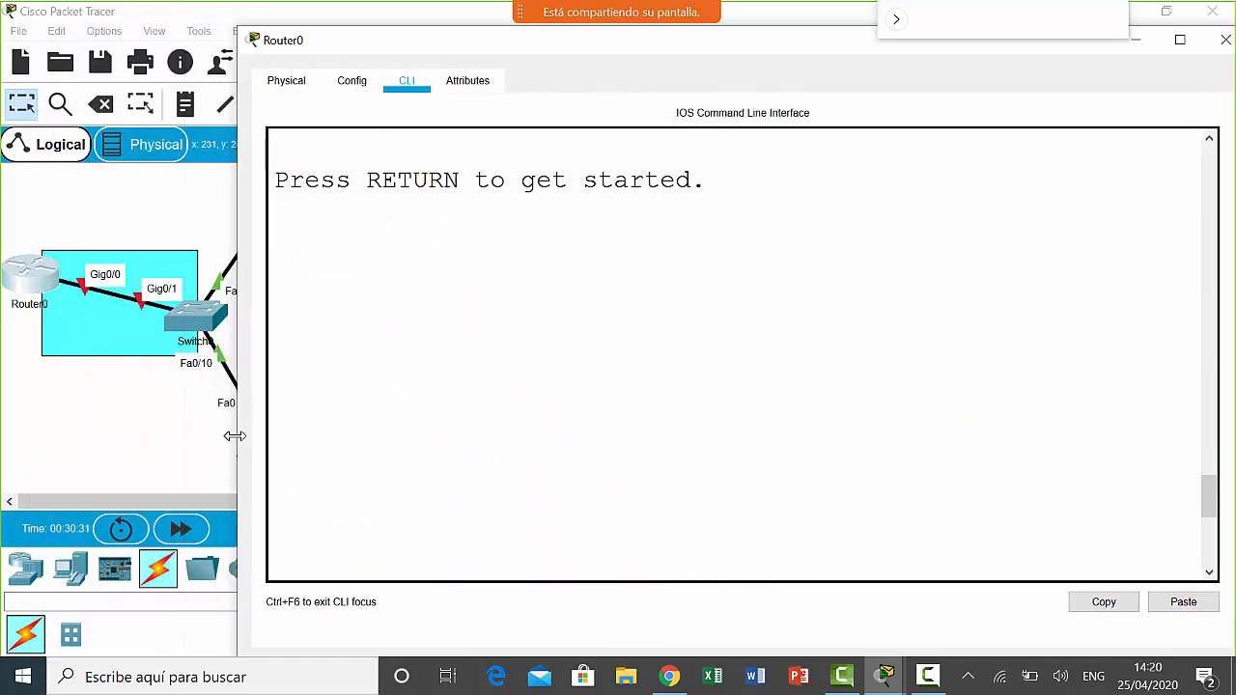
{"action": "scroll", "coordinate": [431, 437], "scroll_direction": "down", "scroll_amount": 2}
{"action": "type", "text": "ipv6 unicast-routing interface gigabitEthernet 0/0 ipv6 enable ipv6 address 2001:db8:cafe:a001::1/64 ipv6 address fe80::1000 link-local ip address 192.168.10.1 255.255.255.0 description RED-LOCAL-cx hacia Switch no shutdown"}
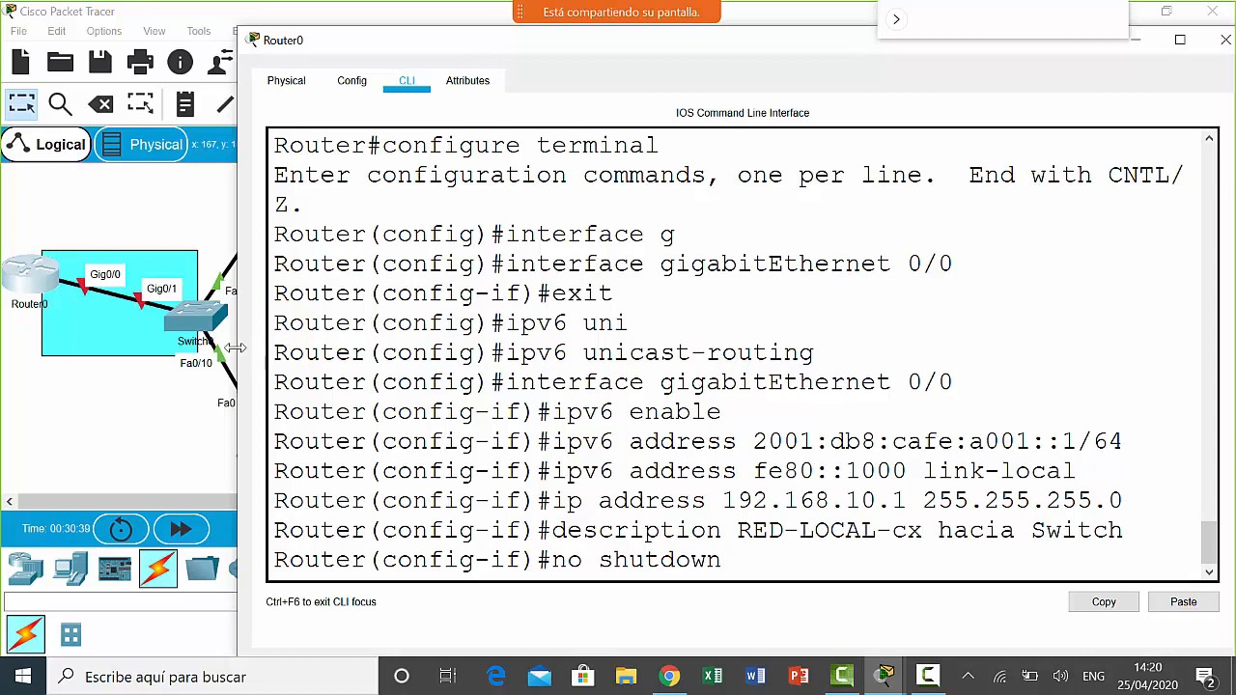
{"action": "mouse_move", "coordinate": [236, 349]}
{"action": "left_mouse_down"}
{"action": "mouse_move", "coordinate": [280, 346]}
{"action": "mouse_move", "coordinate": [241, 344]}
{"action": "left_mouse_up"}
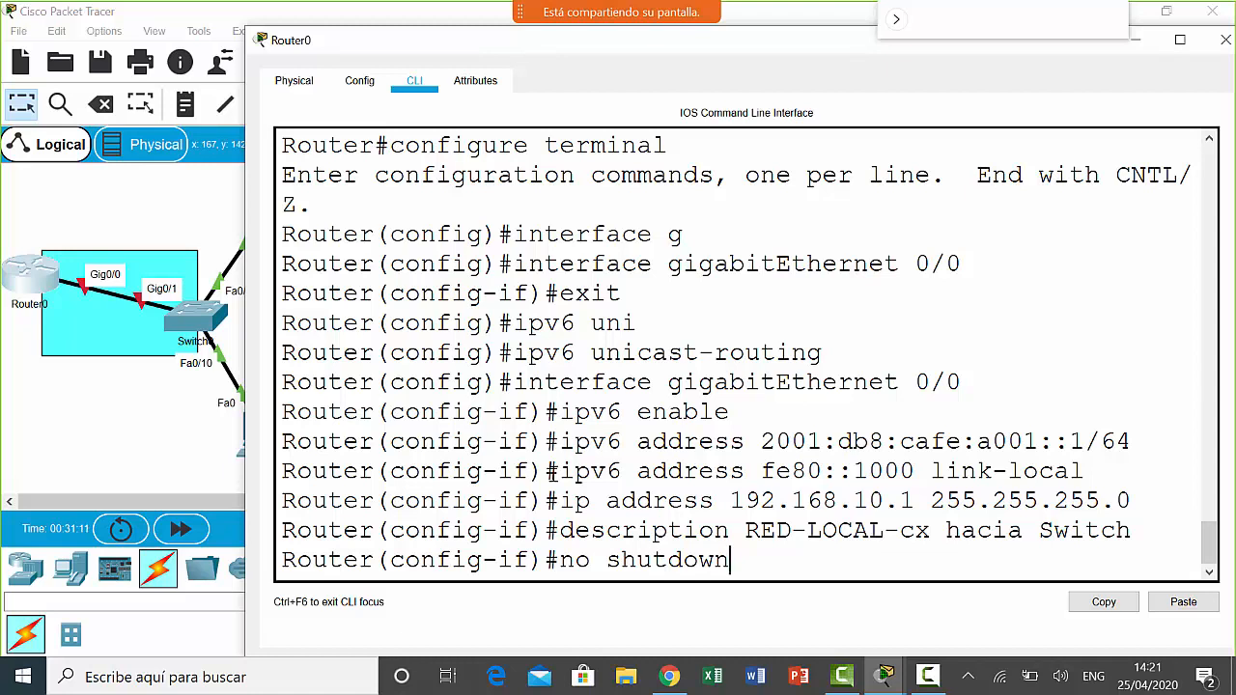
{"action": "key", "text": "Return"}
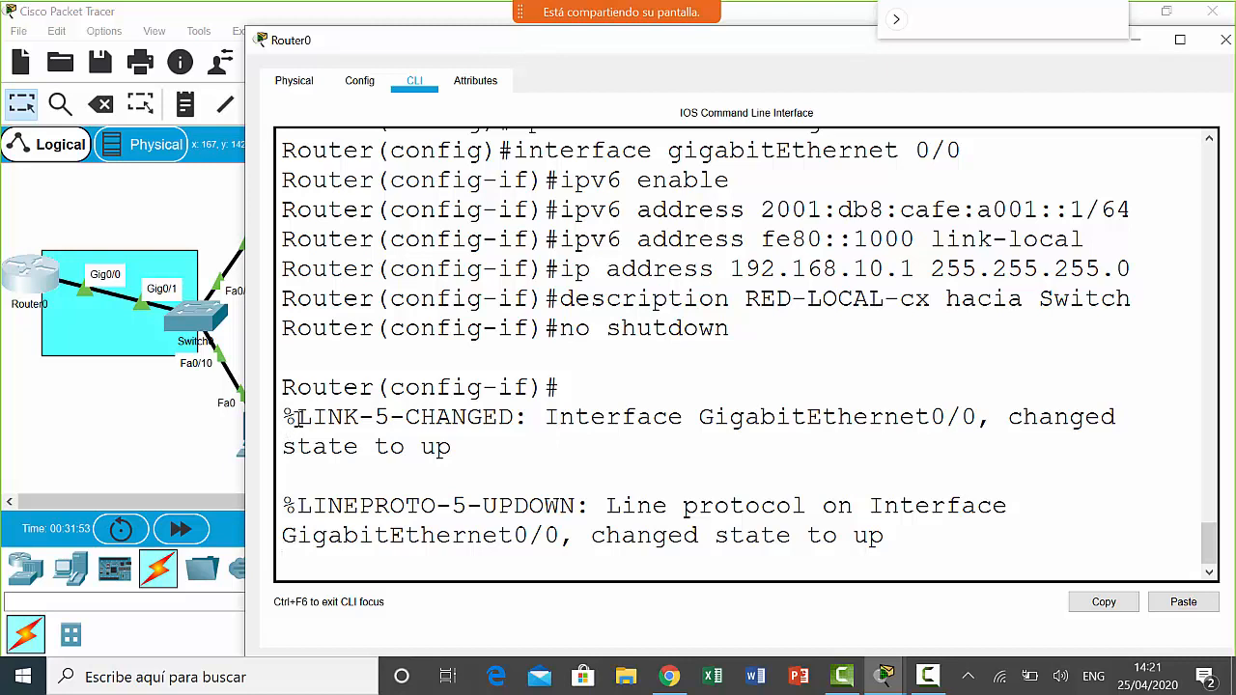
- Examine the LINK-5-CHANGED message's interface and state, and relate it to the no shutdown command
{"action": "left_click_drag", "start_coordinate": [300, 418], "coordinate": [527, 425]}
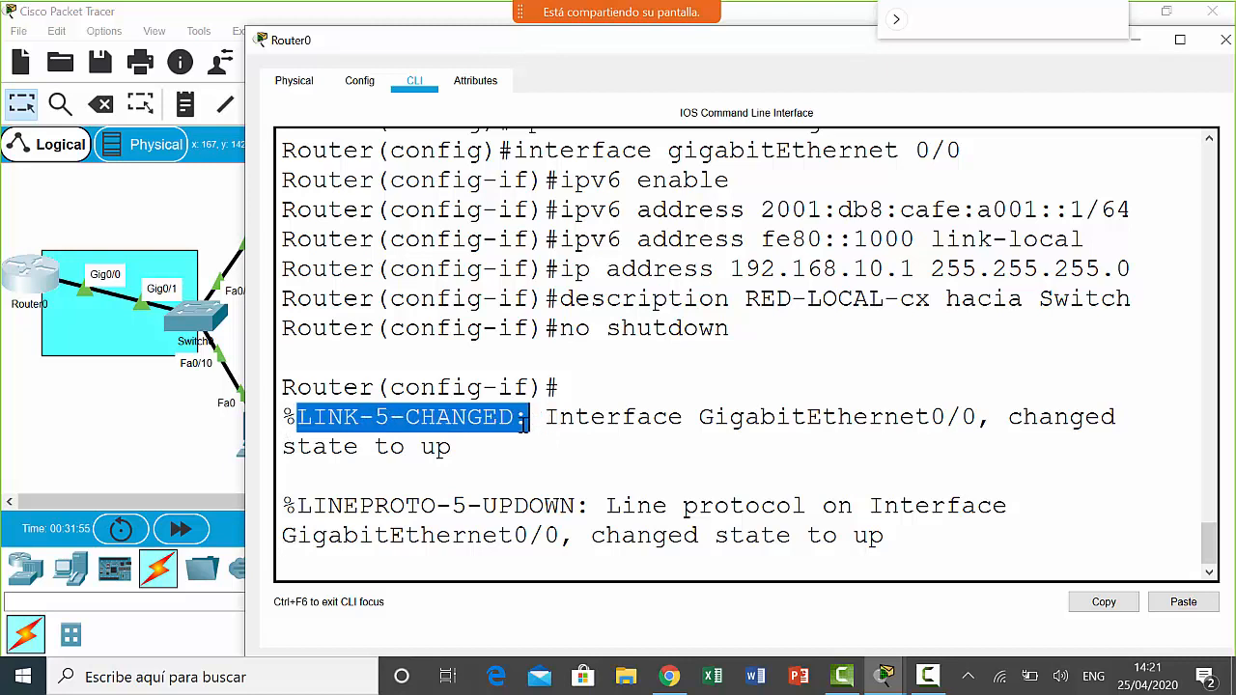
{"action": "left_click", "coordinate": [551, 419]}
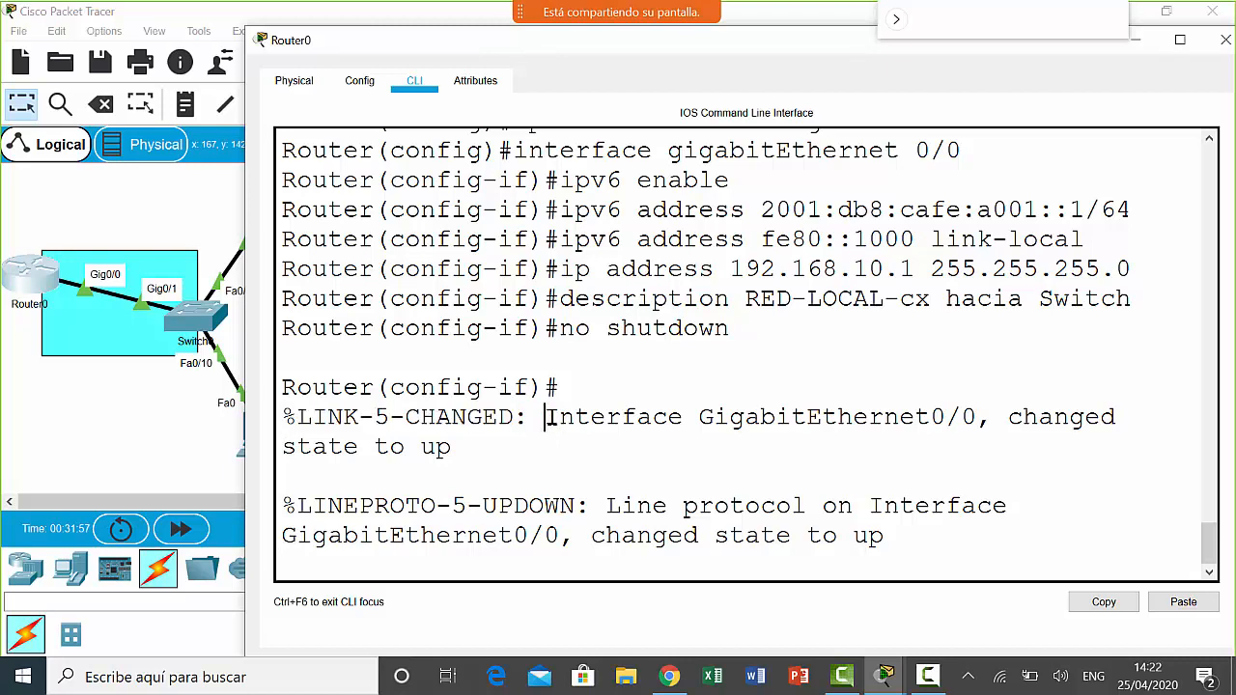
{"action": "left_click_drag", "start_coordinate": [554, 417], "coordinate": [932, 417]}
{"action": "left_click", "coordinate": [961, 416]}
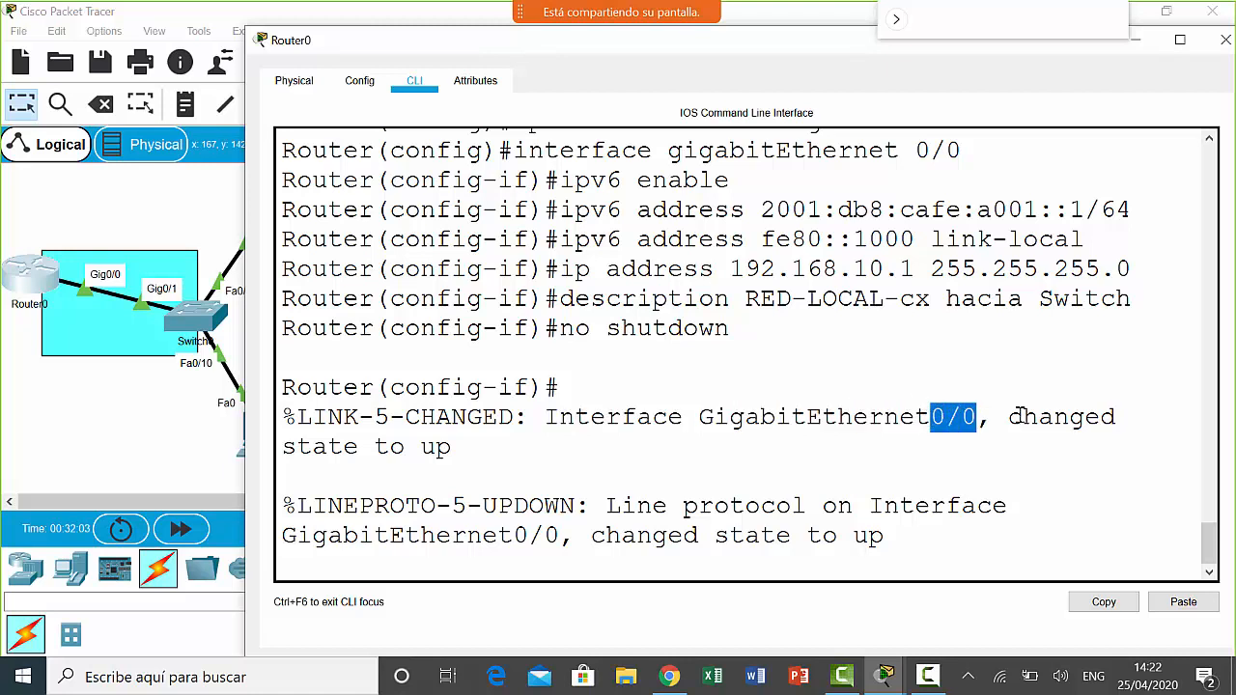
{"action": "left_click_drag", "start_coordinate": [1008, 416], "coordinate": [1015, 434]}
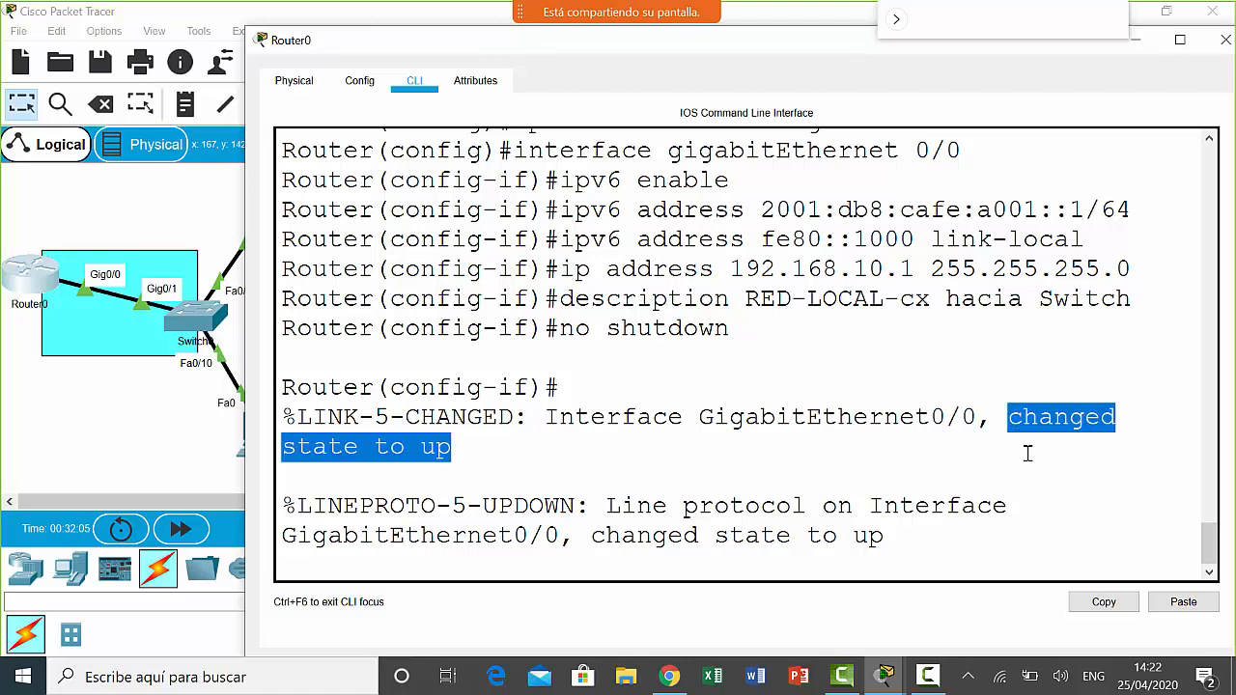
{"action": "left_click", "coordinate": [960, 434]}
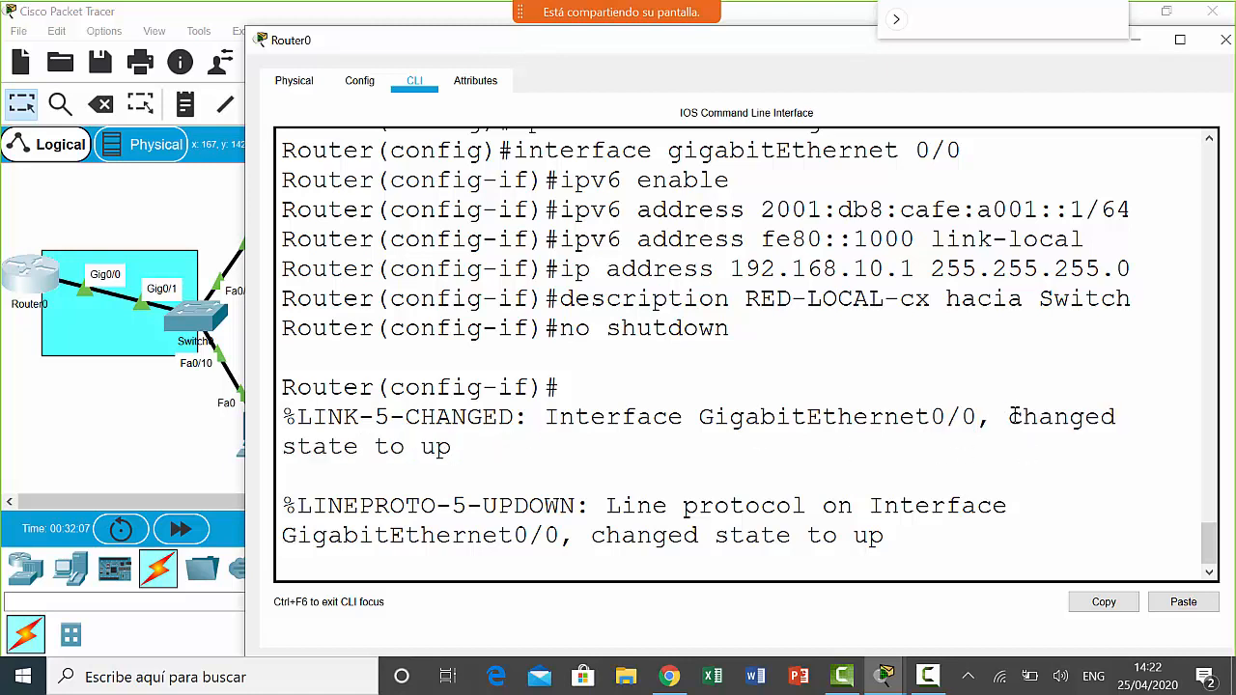
{"action": "left_click_drag", "start_coordinate": [546, 417], "coordinate": [588, 445]}
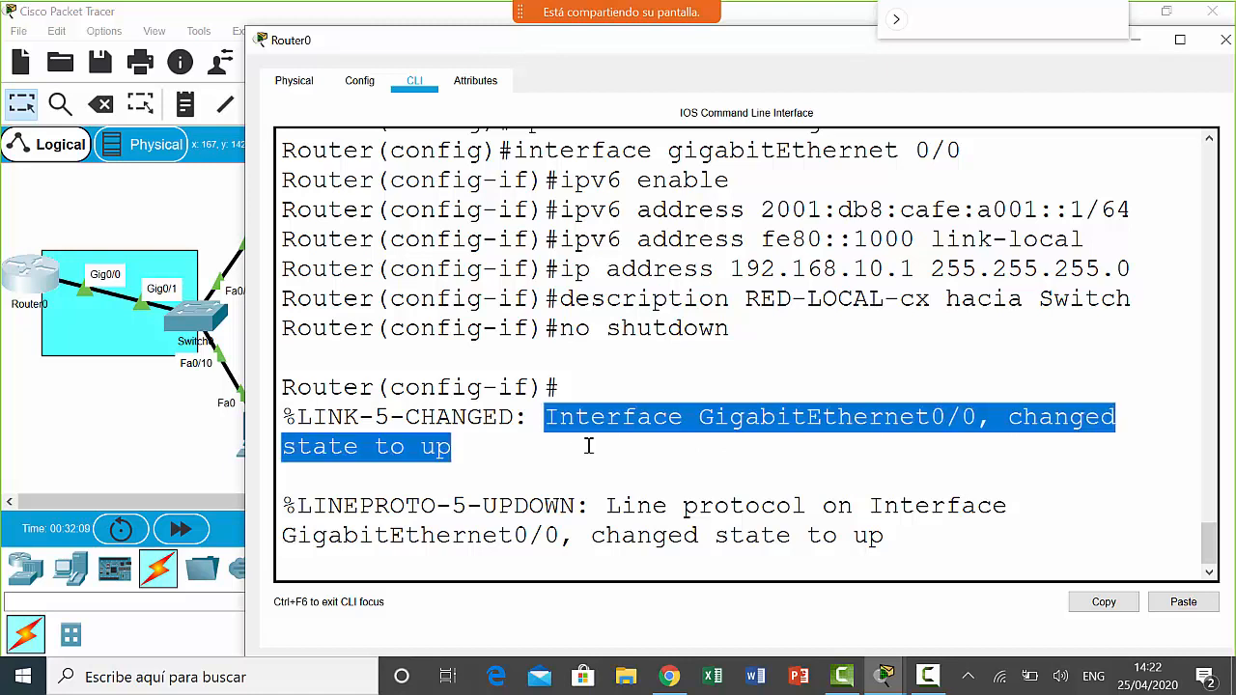
{"action": "left_click", "coordinate": [547, 469]}
{"action": "left_click", "coordinate": [462, 456]}
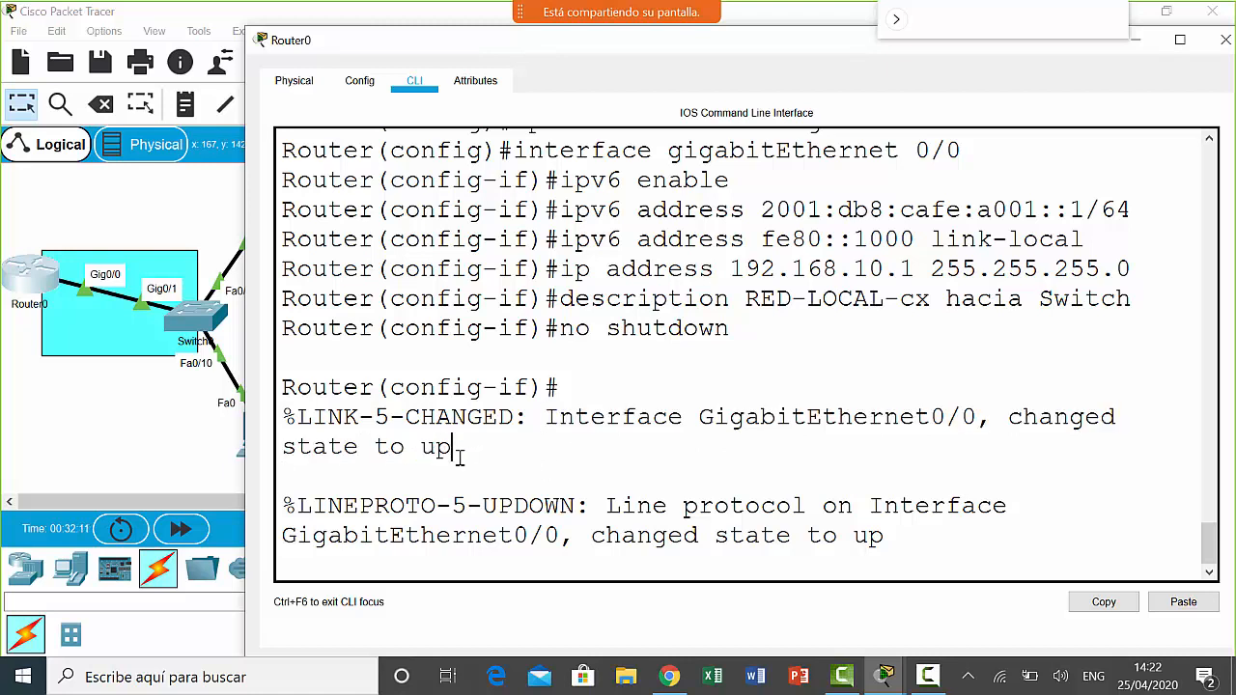
{"action": "double_click", "coordinate": [462, 457]}
{"action": "left_click", "coordinate": [486, 454]}
{"action": "double_click", "coordinate": [435, 447]}
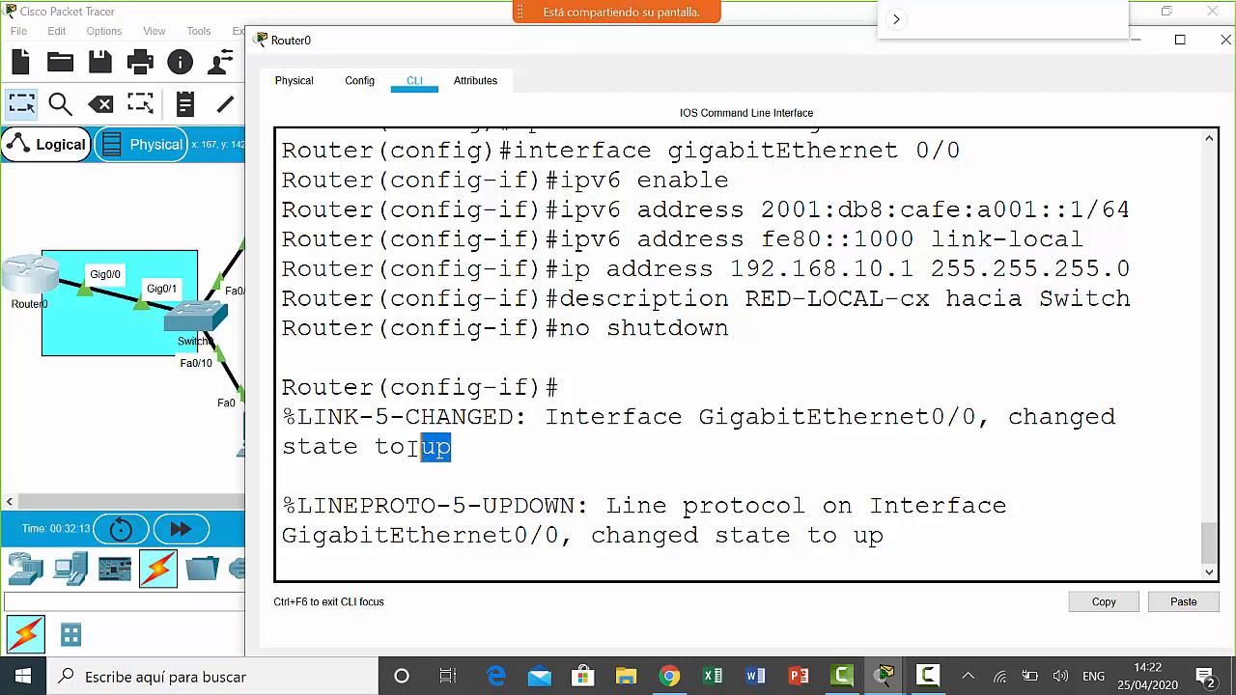
{"action": "left_click", "coordinate": [734, 329]}
{"action": "left_click_drag", "start_coordinate": [631, 344], "coordinate": [561, 331]}
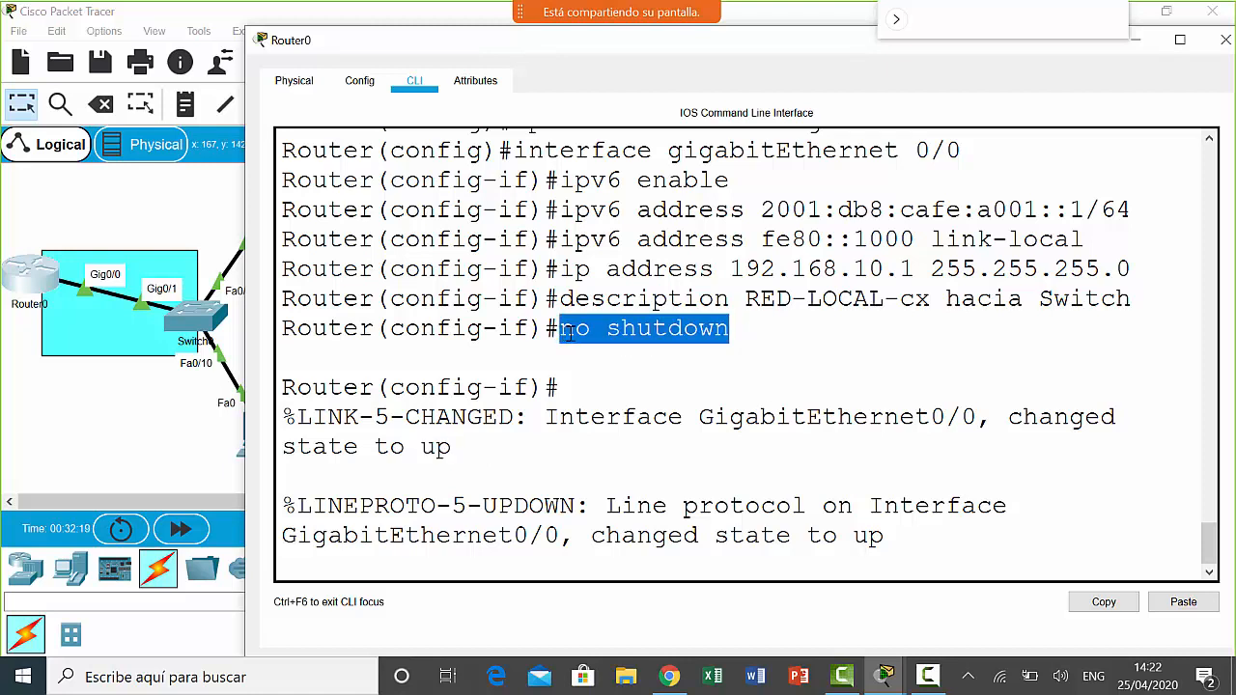
- Examine the LINEPROTO-5-UPDOWN message for the line protocol, the interface and the state it reports
{"action": "left_click", "coordinate": [609, 506]}
{"action": "left_click_drag", "start_coordinate": [606, 506], "coordinate": [1043, 503]}
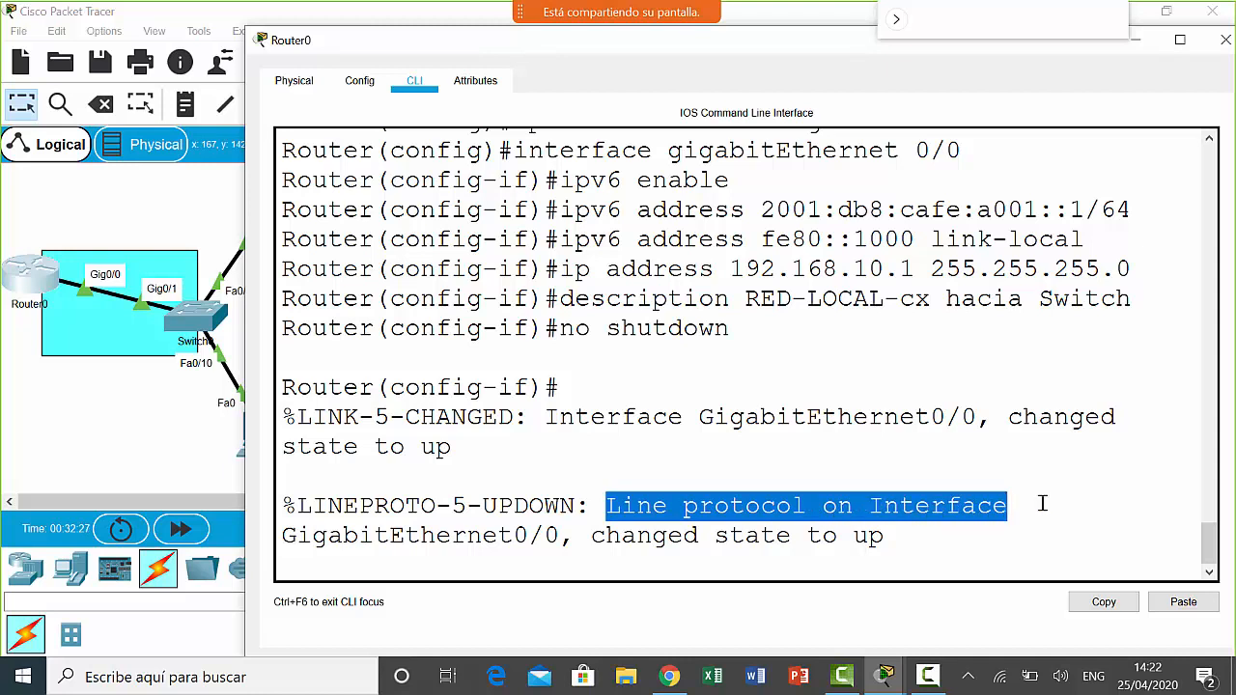
{"action": "left_click", "coordinate": [1043, 503]}
{"action": "double_click", "coordinate": [939, 504]}
{"action": "left_click_drag", "start_coordinate": [939, 504], "coordinate": [808, 506]}
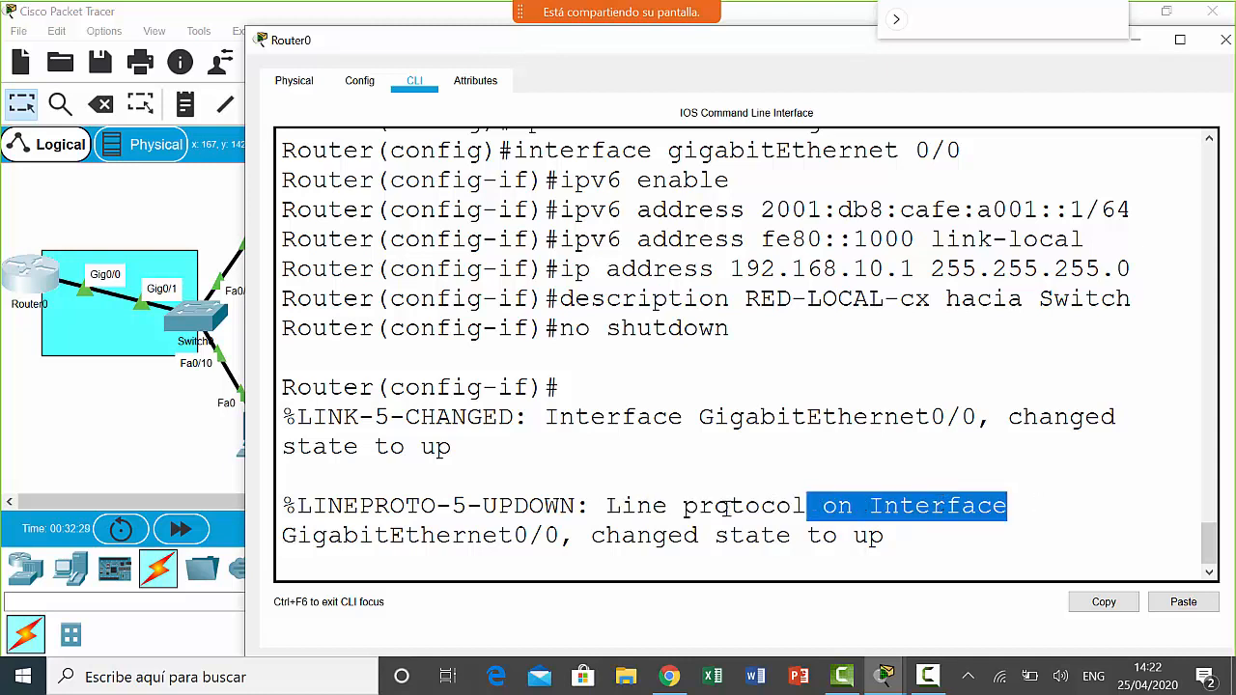
{"action": "left_click_drag", "start_coordinate": [561, 538], "coordinate": [244, 529]}
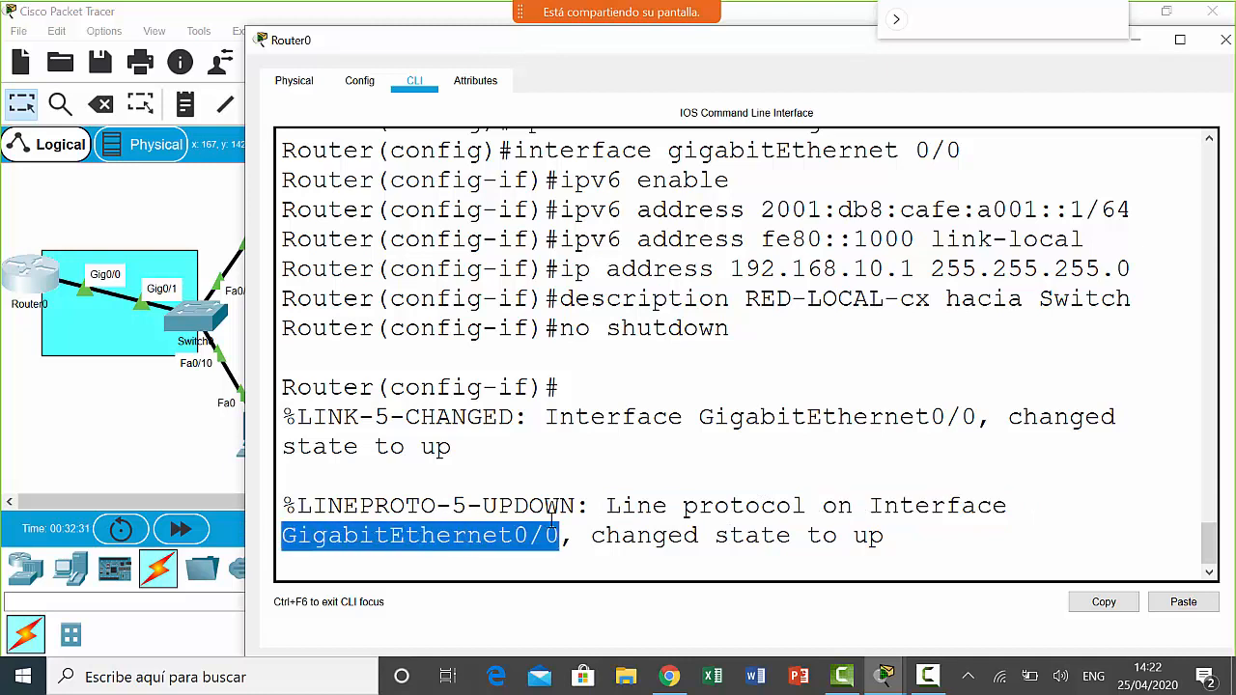
{"action": "left_click", "coordinate": [593, 535]}
{"action": "mouse_move", "coordinate": [593, 537]}
{"action": "left_mouse_down"}
{"action": "mouse_move", "coordinate": [916, 538]}
{"action": "mouse_move", "coordinate": [587, 544]}
{"action": "left_mouse_up"}
{"action": "left_click", "coordinate": [935, 543]}
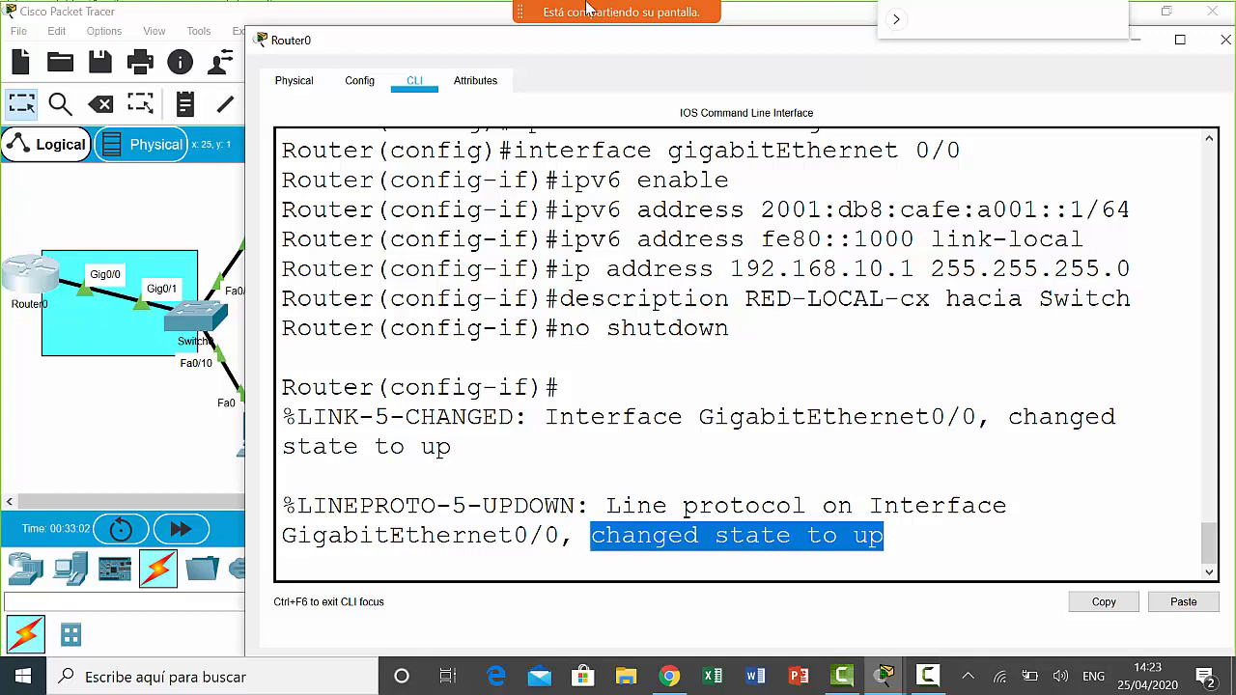
- Check the meeting chat and close it, and get a fresh prompt in Router0's command line to review the entered commands
{"action": "left_click", "coordinate": [857, 25]}
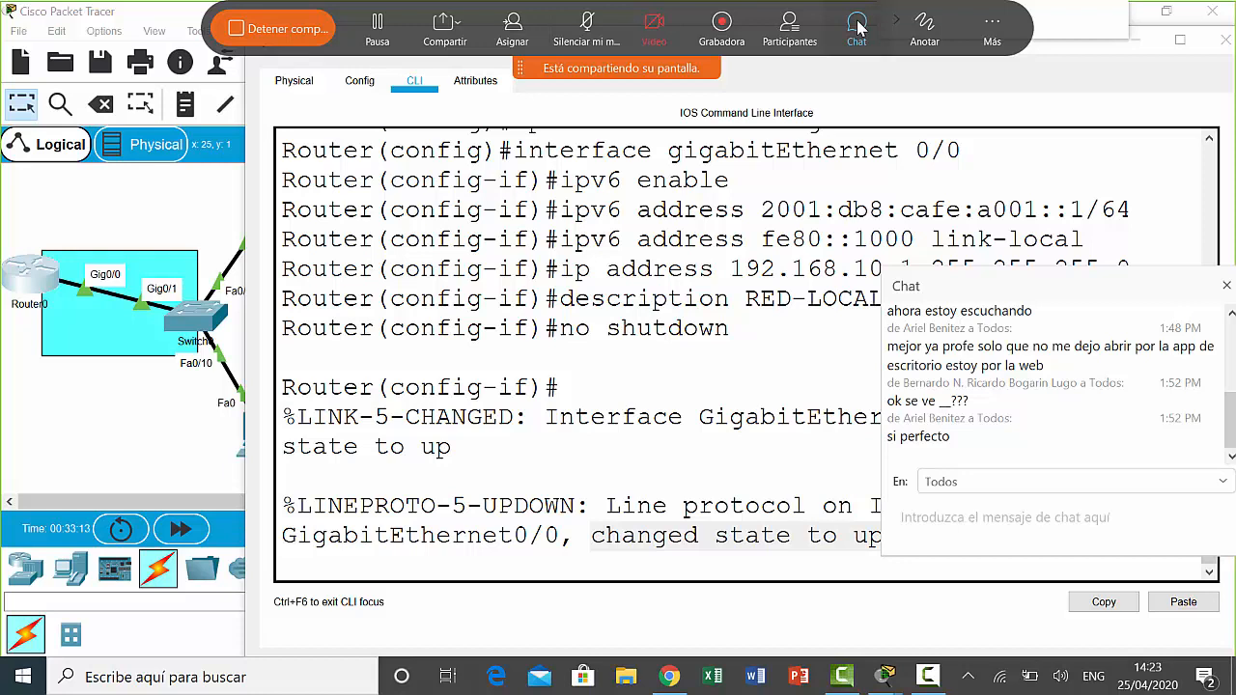
{"action": "left_click", "coordinate": [857, 28]}
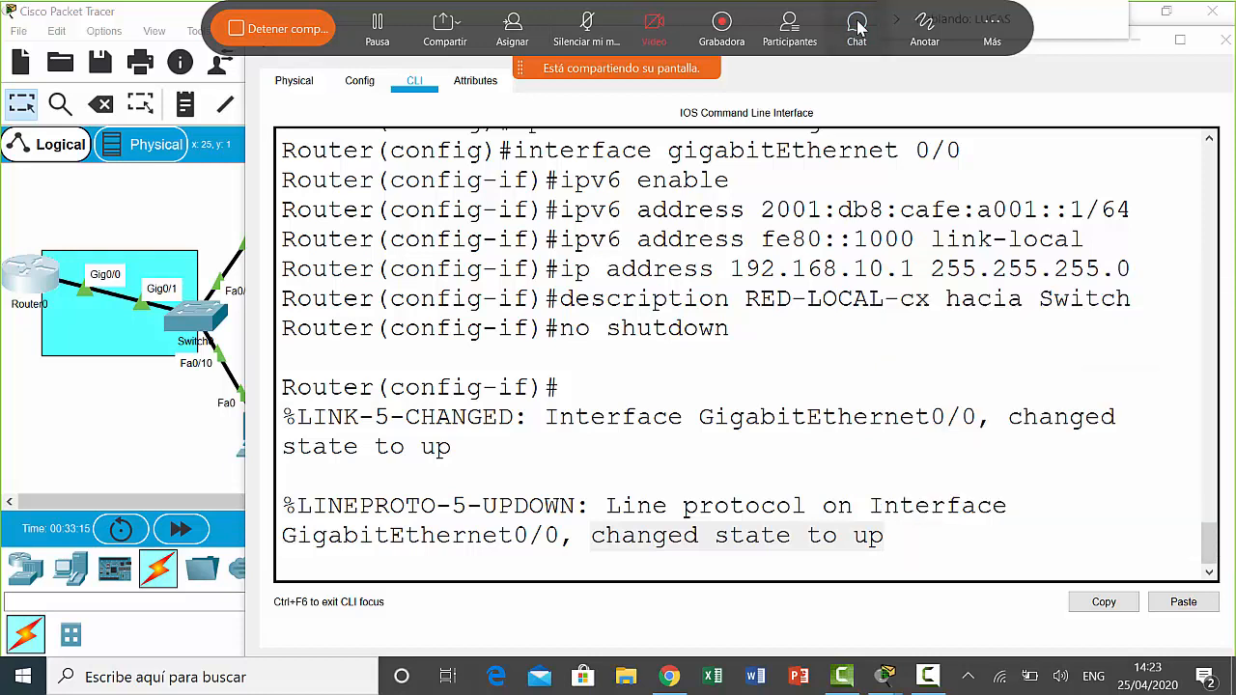
{"action": "left_click", "coordinate": [1005, 539]}
{"action": "key", "text": "Return"}
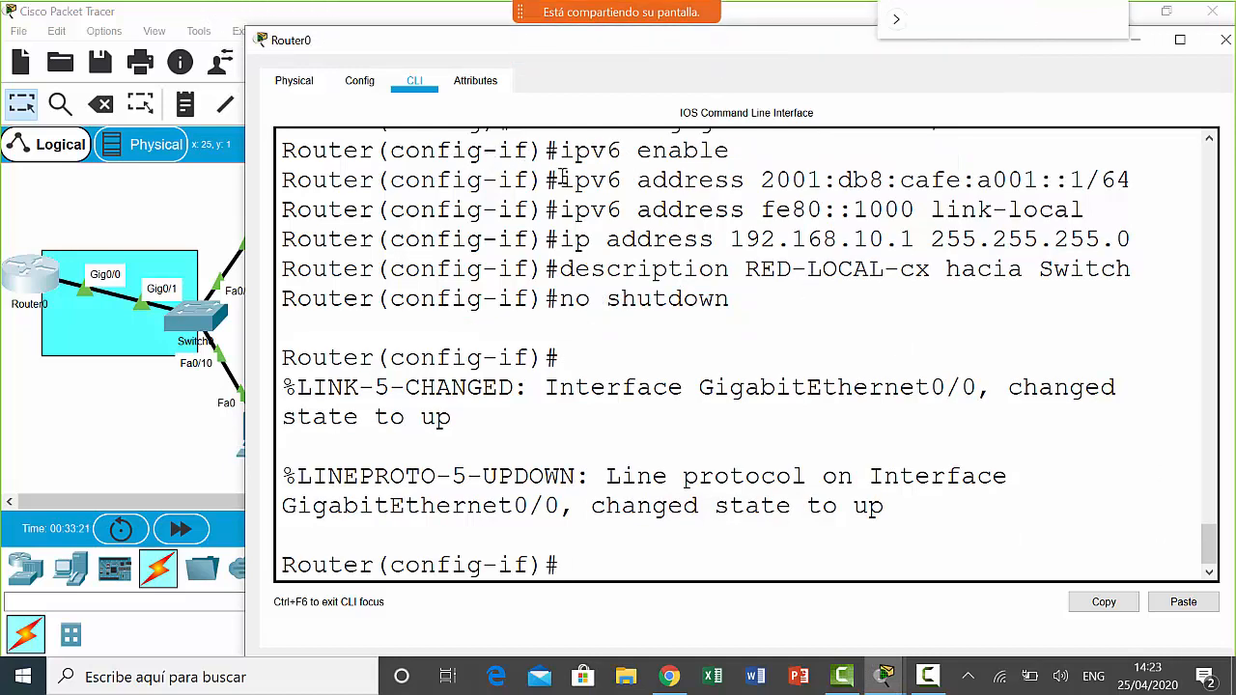
{"action": "scroll", "coordinate": [684, 238], "scroll_direction": "up", "scroll_amount": 1}
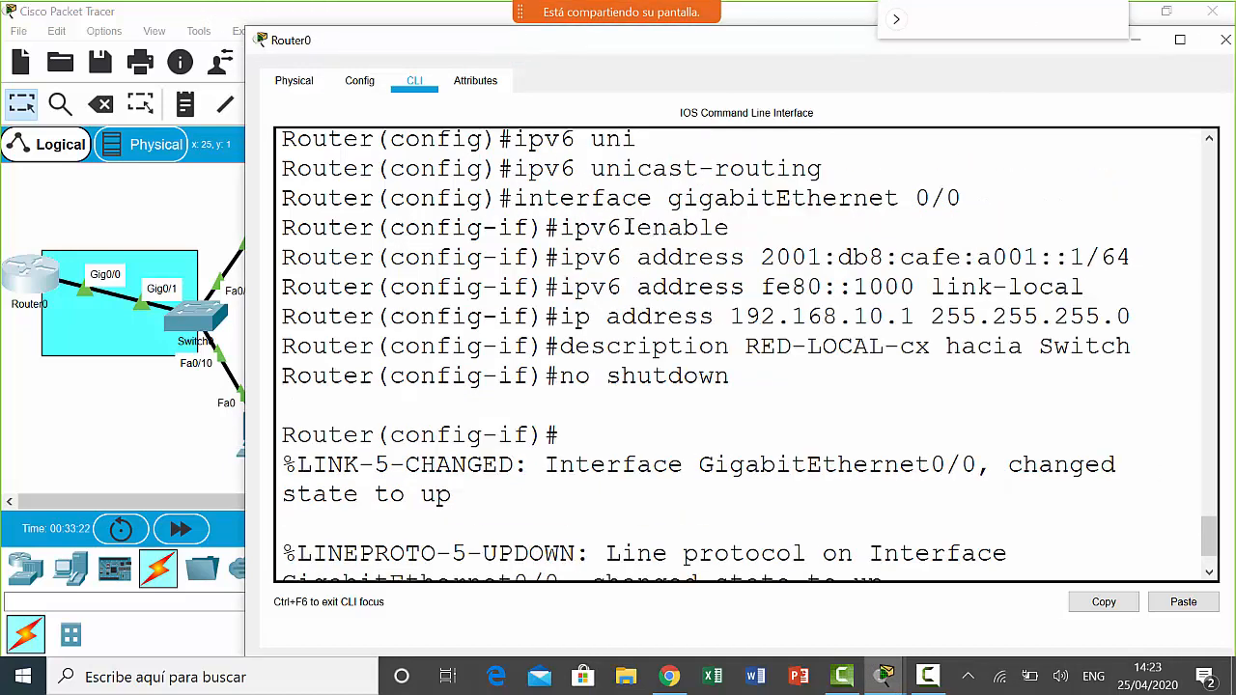
- Review the entered interface commands one by one, from interface gigabitEthernet 0/0 through the addresses and description to no shutdown
{"action": "left_click", "coordinate": [514, 199]}
{"action": "left_click_drag", "start_coordinate": [544, 204], "coordinate": [963, 200]}
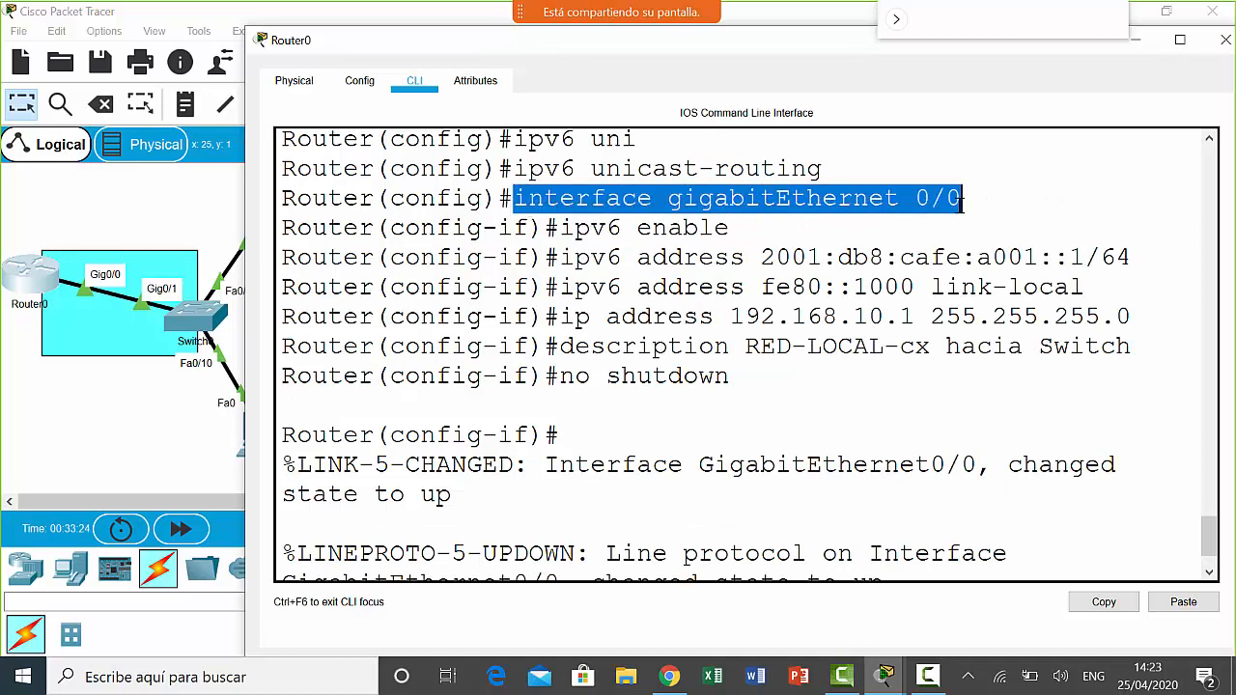
{"action": "left_click_drag", "start_coordinate": [560, 257], "coordinate": [1135, 255]}
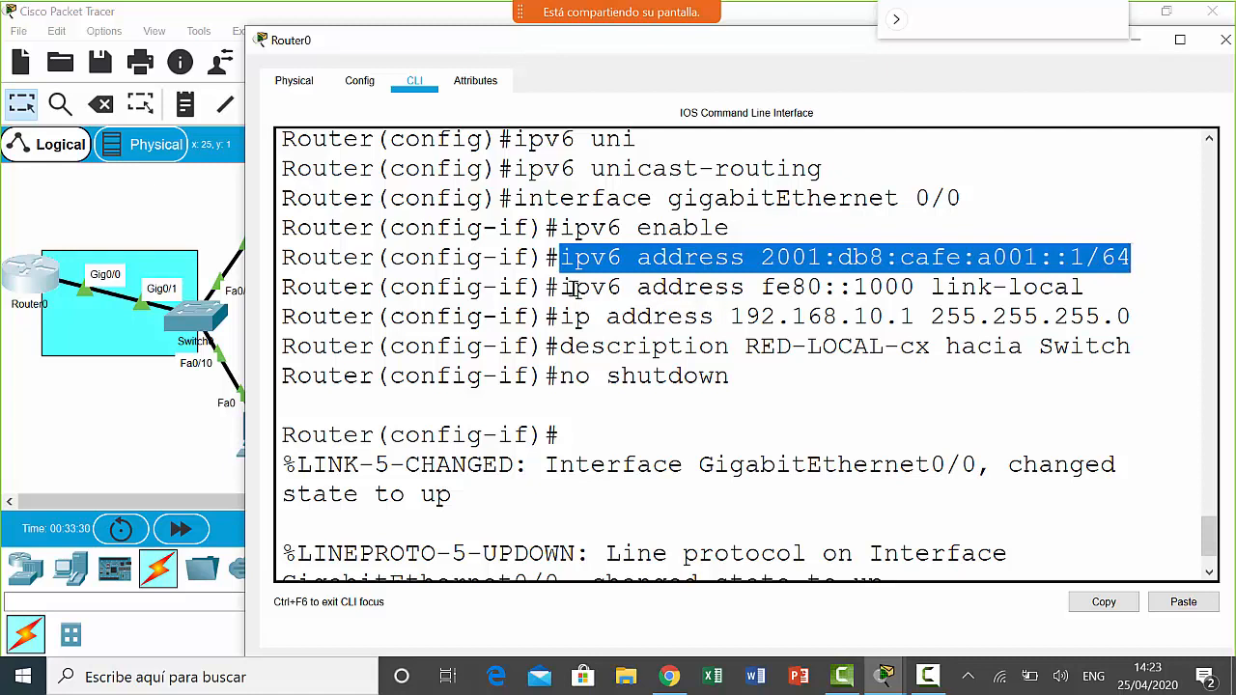
{"action": "left_click_drag", "start_coordinate": [563, 288], "coordinate": [1134, 283]}
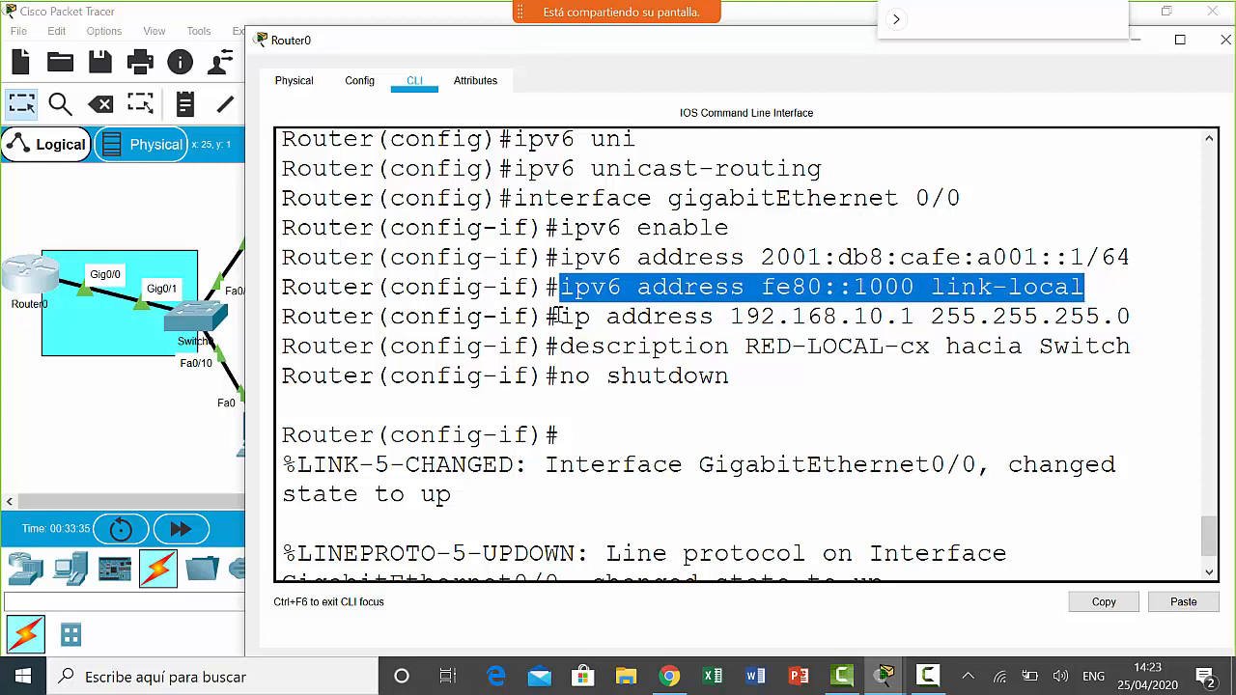
{"action": "left_click_drag", "start_coordinate": [560, 316], "coordinate": [1151, 316]}
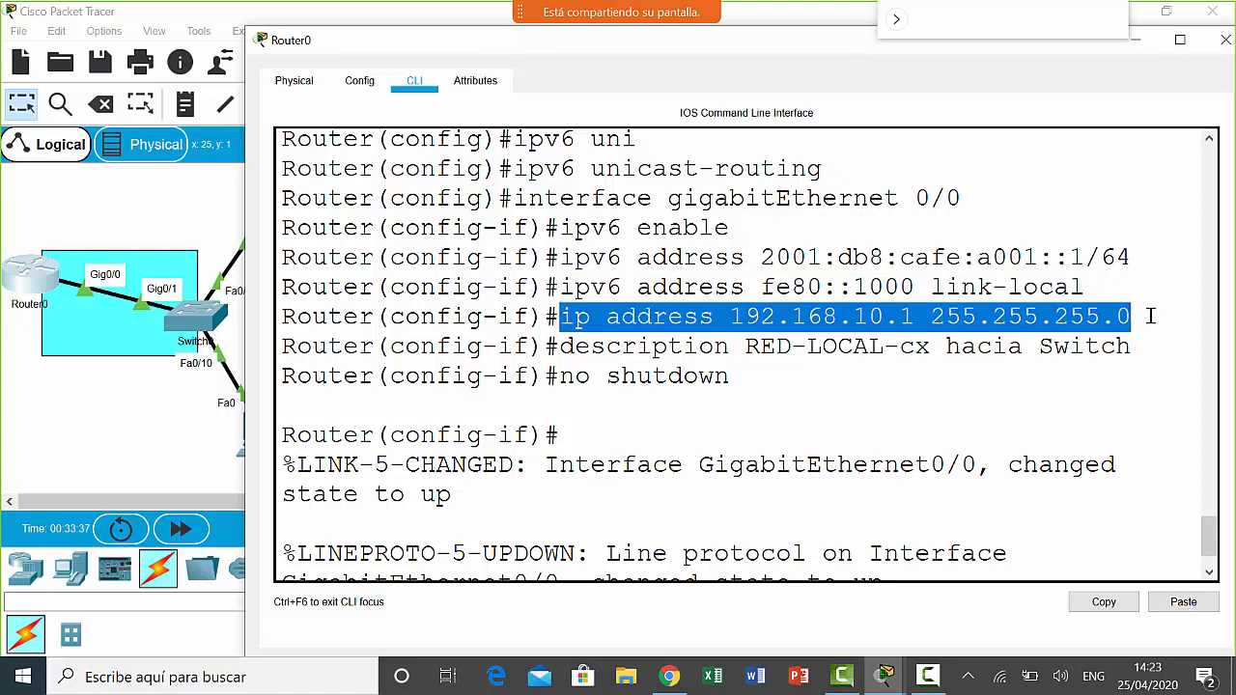
{"action": "left_click", "coordinate": [720, 333]}
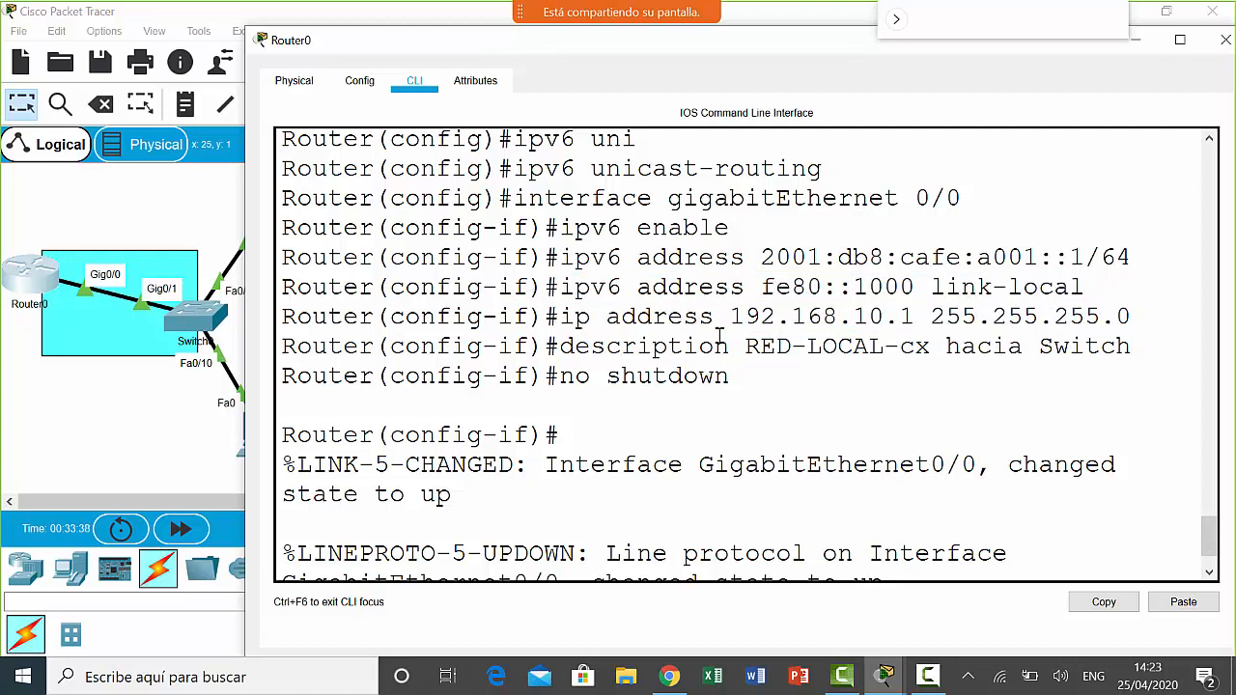
{"action": "left_click_drag", "start_coordinate": [563, 346], "coordinate": [1130, 346]}
{"action": "left_click", "coordinate": [840, 391]}
{"action": "left_click_drag", "start_coordinate": [759, 382], "coordinate": [563, 380]}
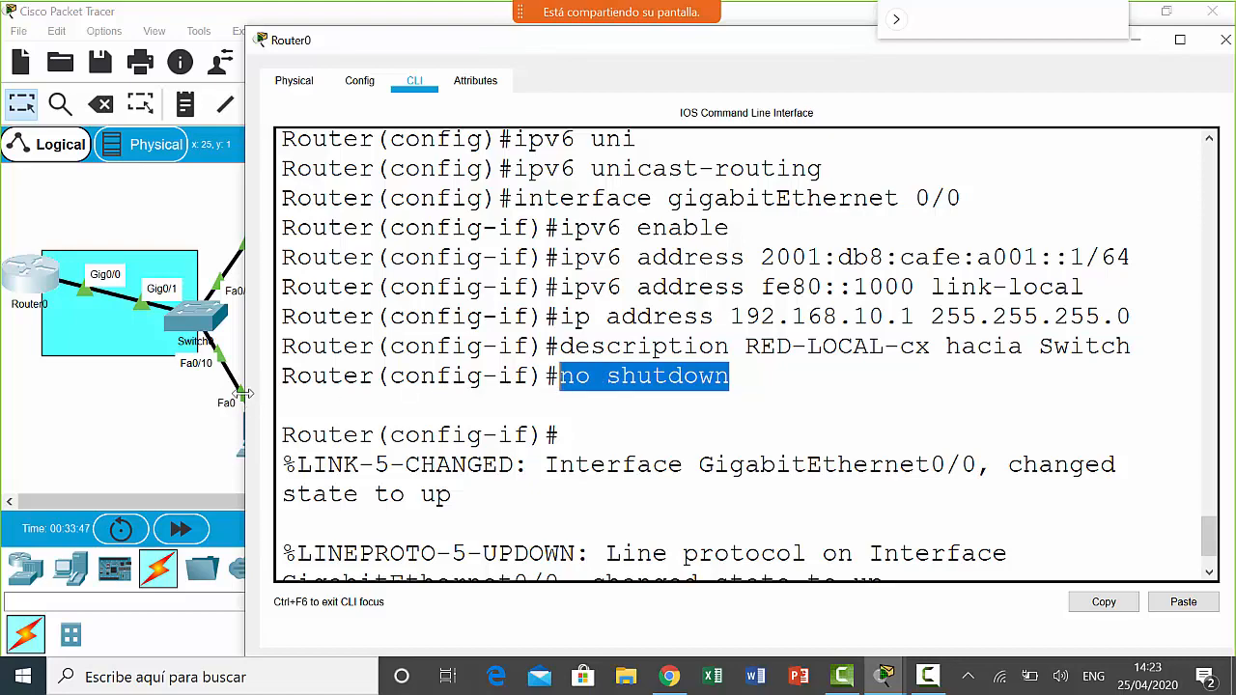
- Widen the Router0 window over the topology and exit interface and global configuration modes back to privileged EXEC mode
{"action": "left_click_drag", "start_coordinate": [246, 395], "coordinate": [5, 399]}
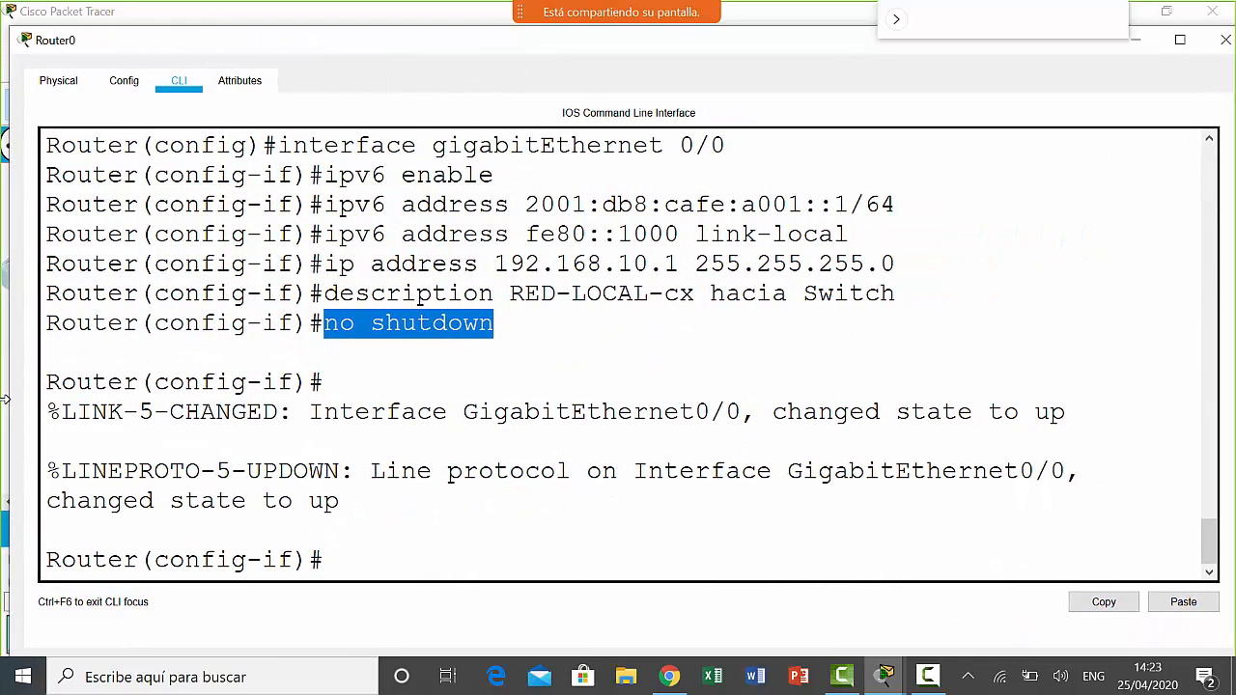
{"action": "left_click", "coordinate": [421, 562]}
{"action": "type", "text": "it"}
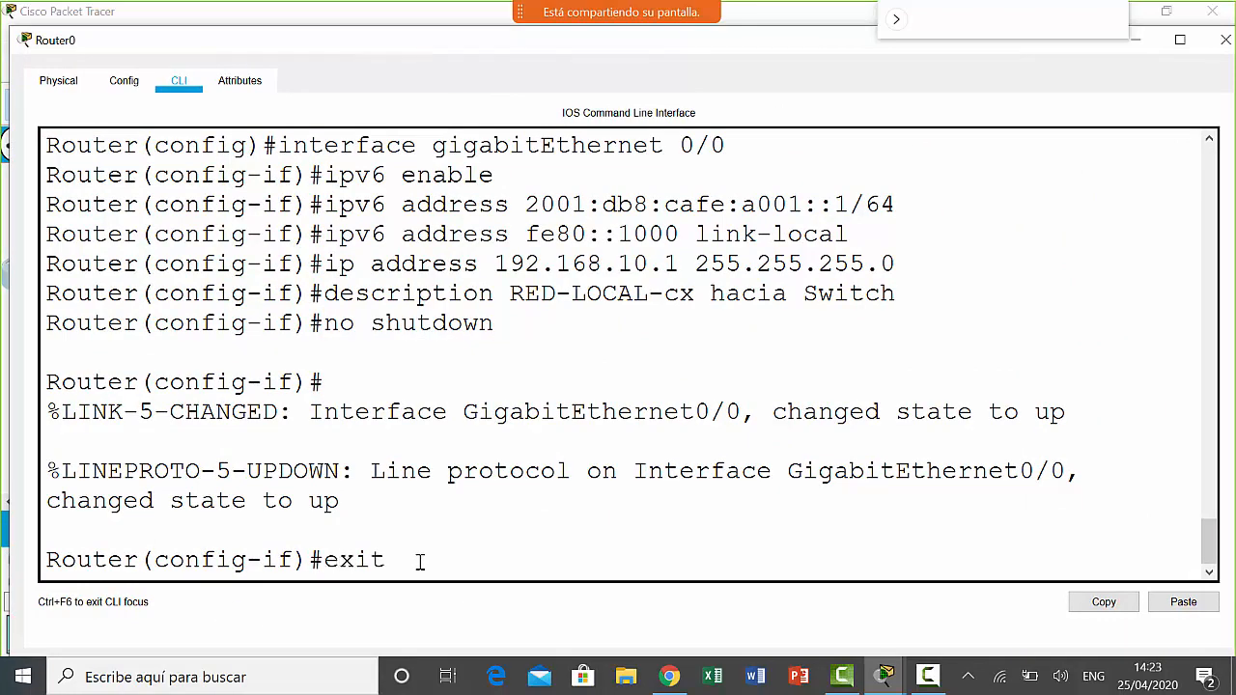
{"action": "key", "text": "Return"}
{"action": "type", "text": "exit"}
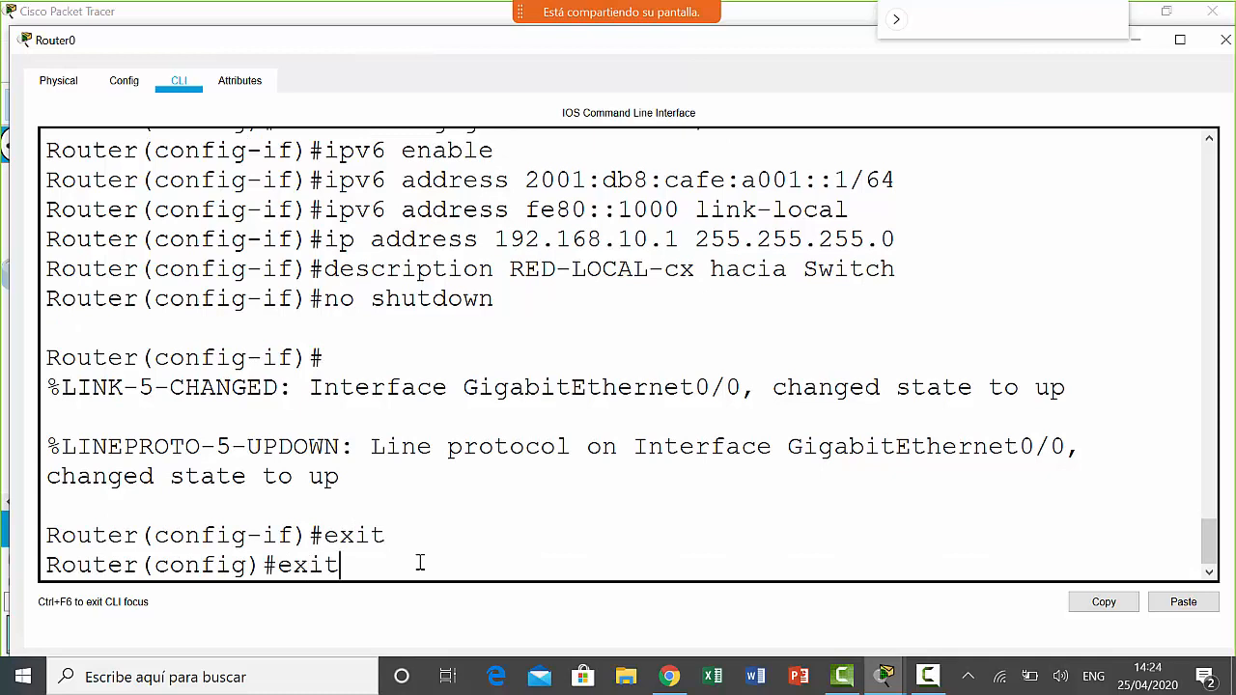
{"action": "key", "text": "Return"}
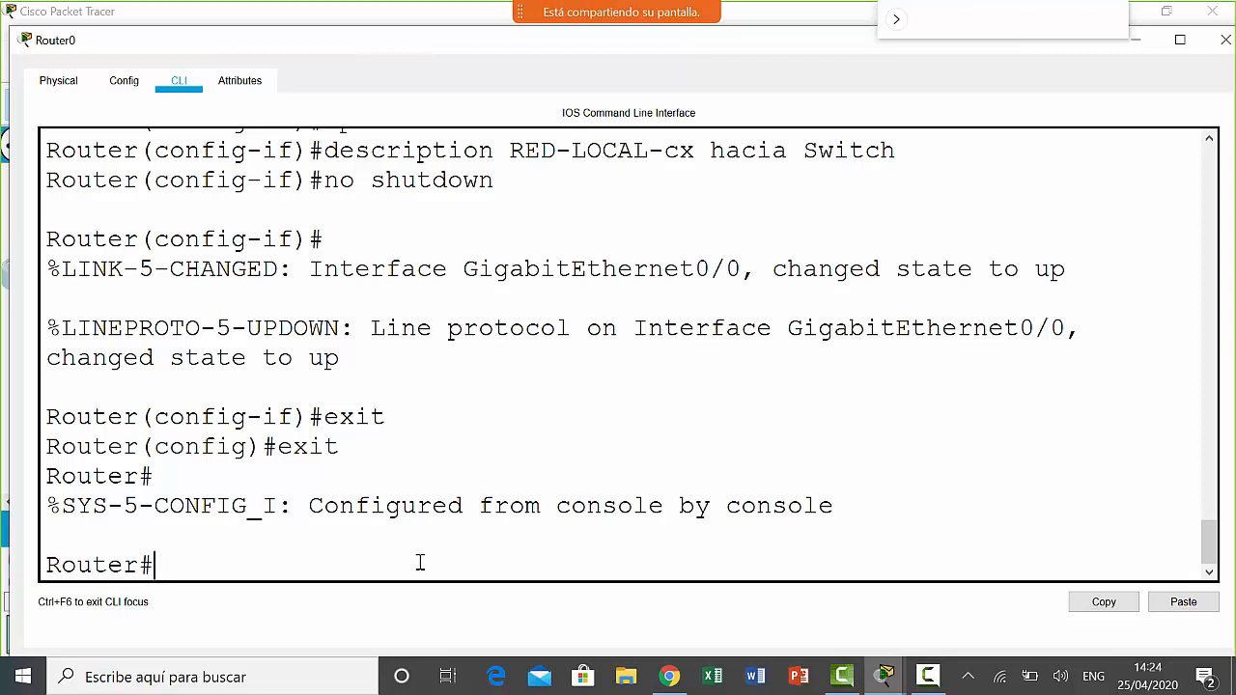
- Display the router's IPv4 interface summary with show ip interface brief
{"action": "type", "text": "show ip in"}
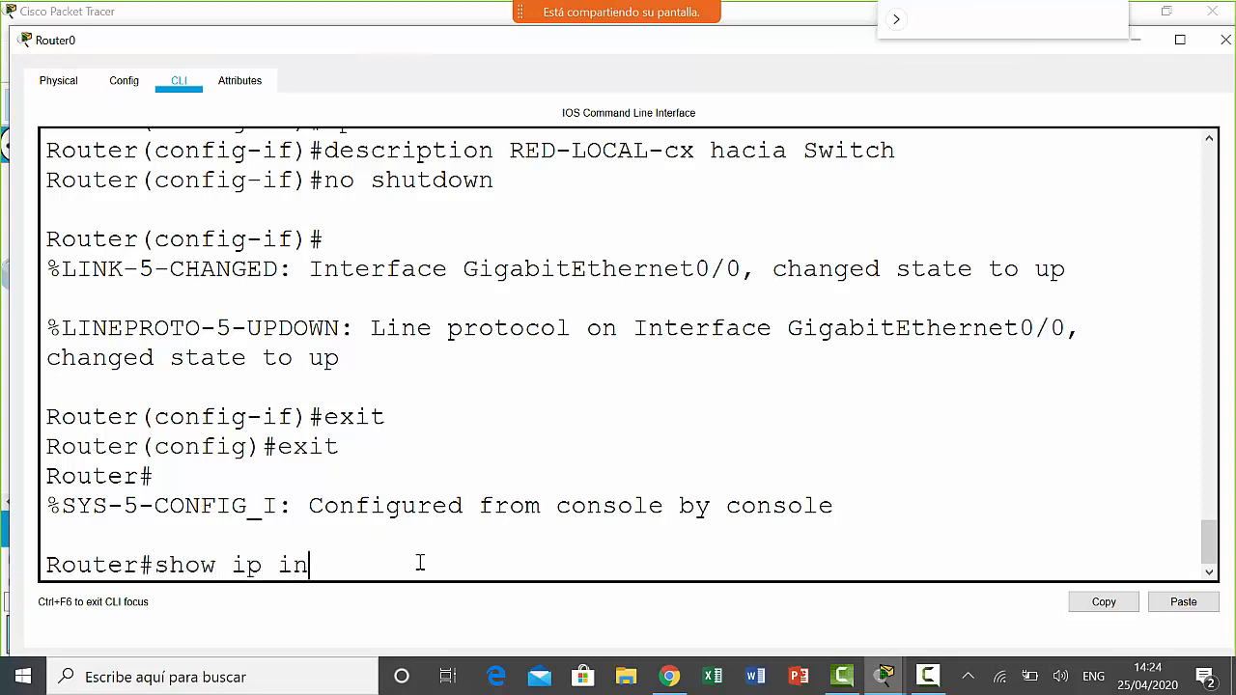
{"action": "type", "text": "terface brief"}
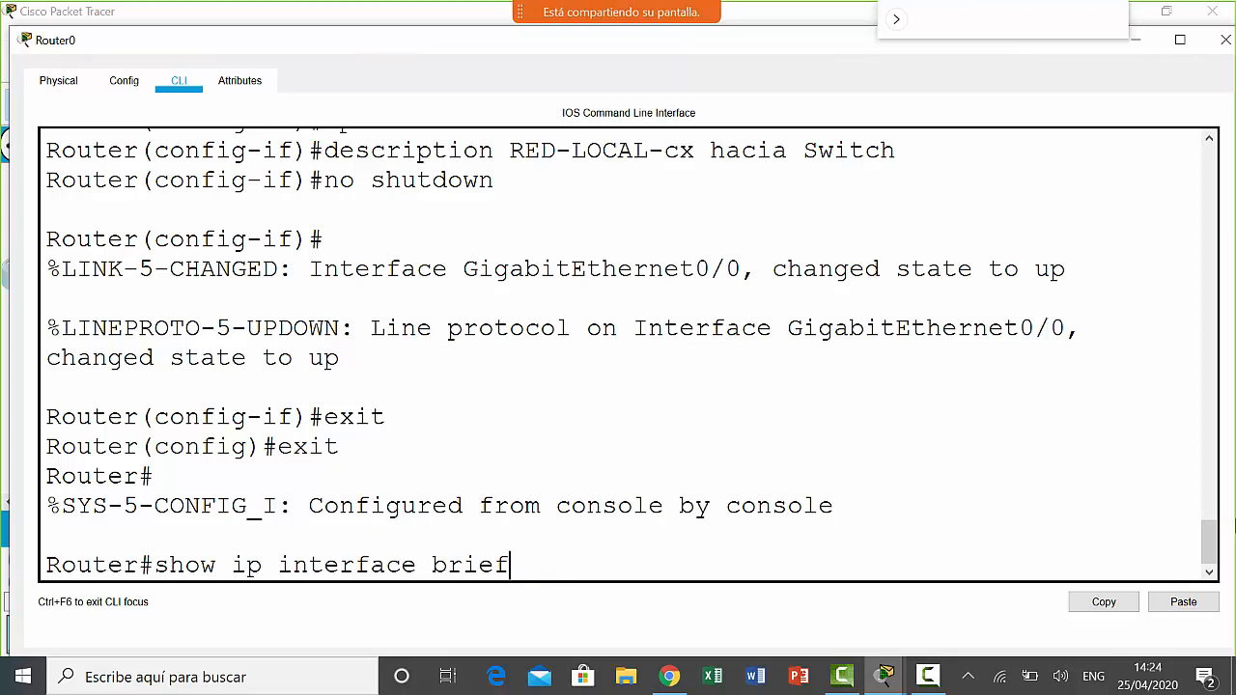
{"action": "key", "text": "Return"}
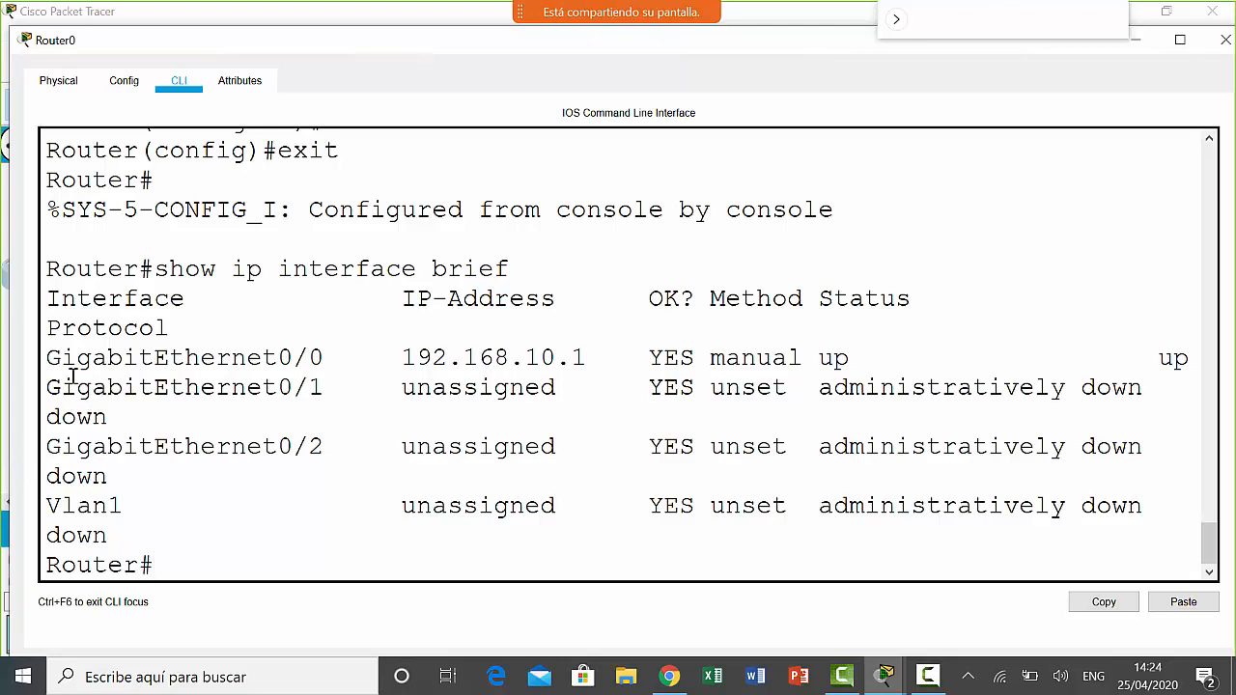
- Examine GigabitEthernet0/0's IP address, OK, method and status entries in the IPv4 interface summary
{"action": "left_click_drag", "start_coordinate": [46, 357], "coordinate": [586, 364]}
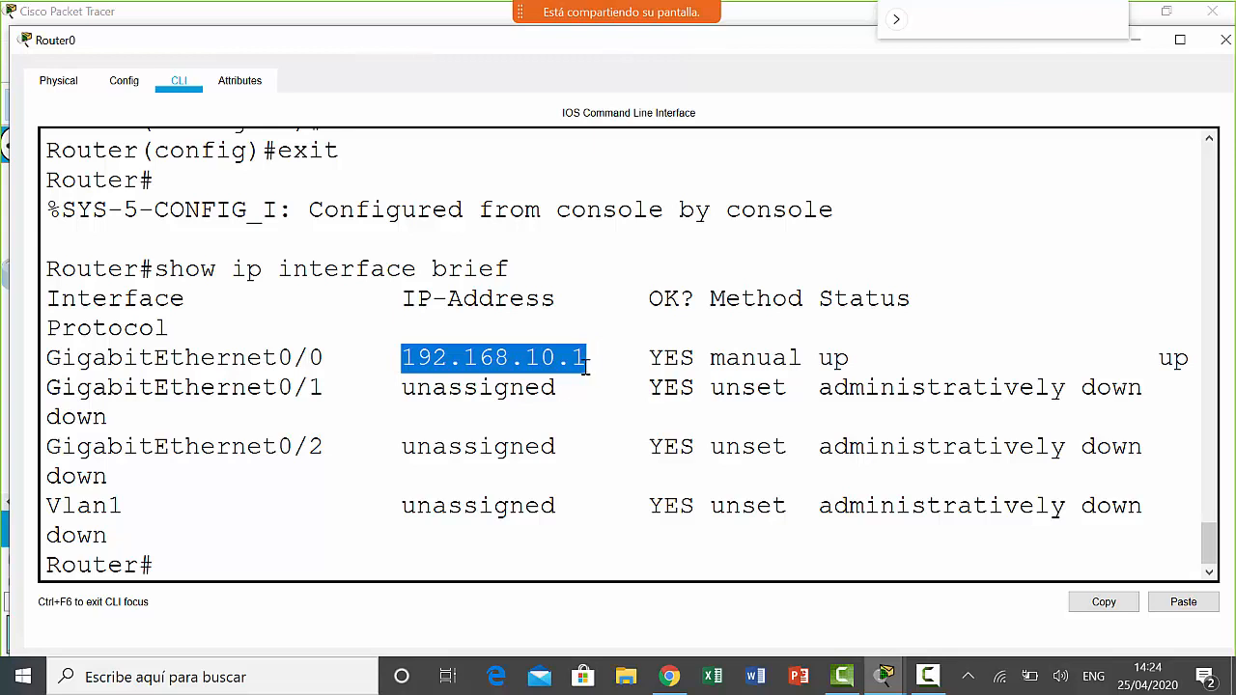
{"action": "left_click", "coordinate": [648, 358]}
{"action": "left_click_drag", "start_coordinate": [648, 358], "coordinate": [799, 358]}
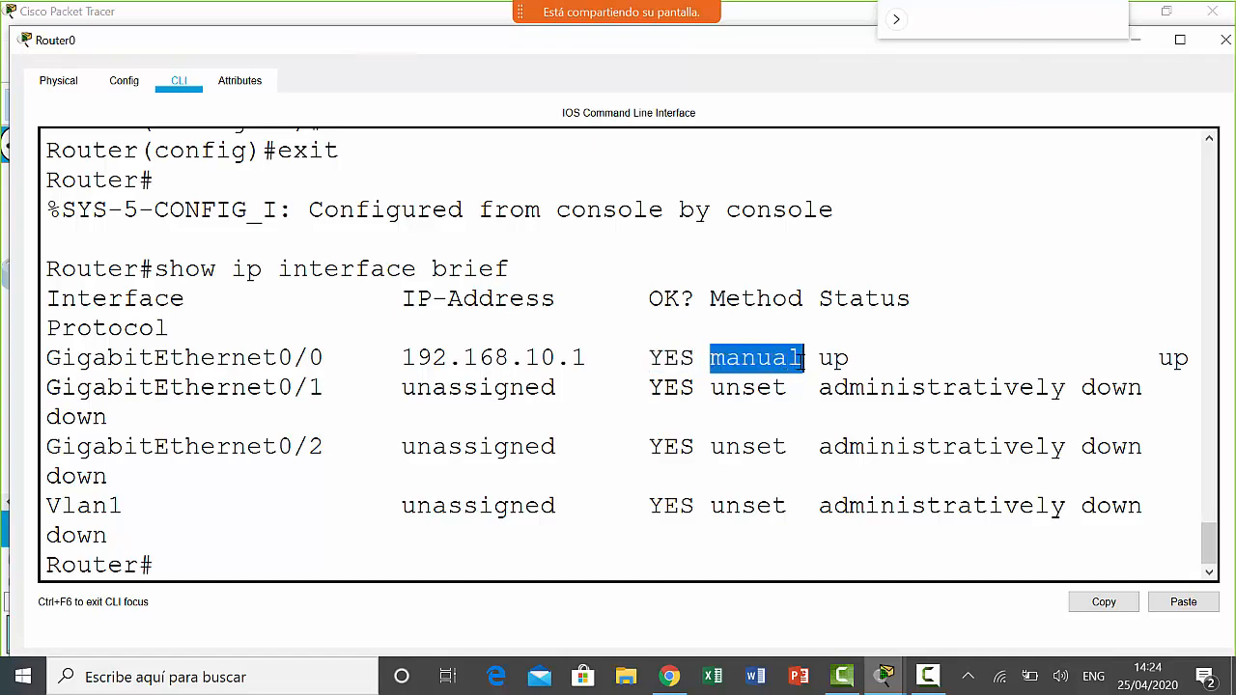
{"action": "left_click", "coordinate": [909, 305]}
{"action": "left_click_drag", "start_coordinate": [910, 305], "coordinate": [817, 305]}
{"action": "left_click_drag", "start_coordinate": [870, 358], "coordinate": [818, 359]}
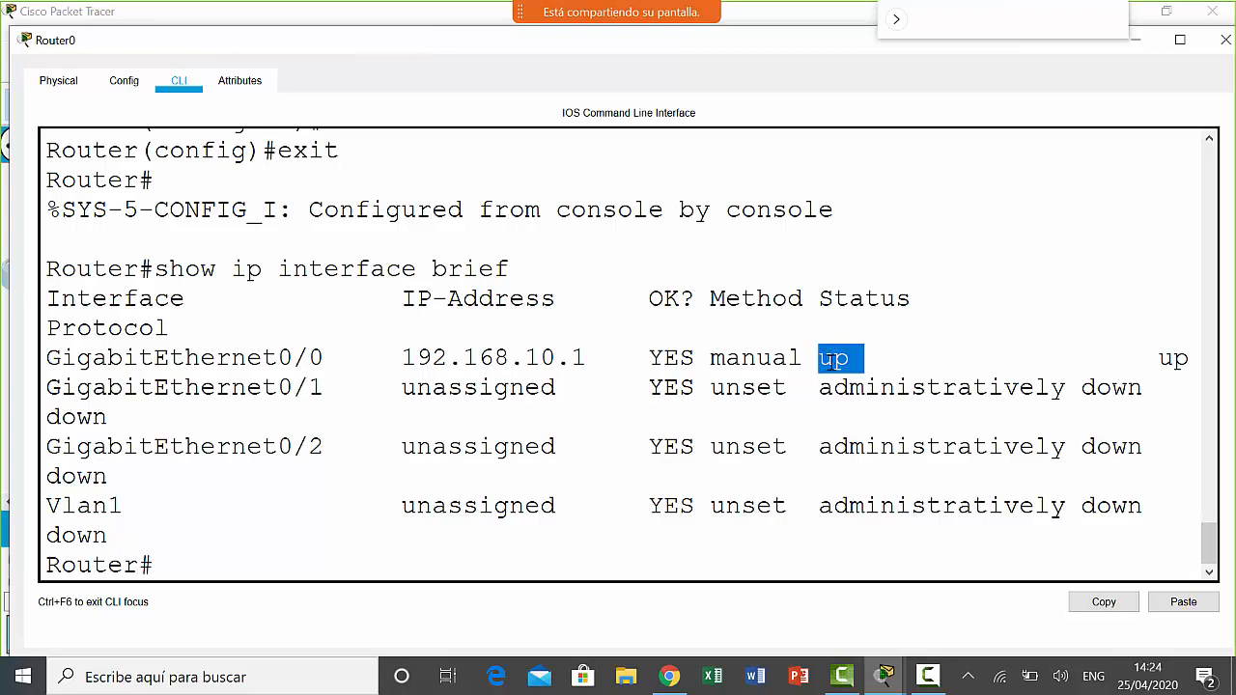
- Examine the status reported for GigabitEthernet0/1 in the IPv4 interface summary
{"action": "left_click_drag", "start_coordinate": [49, 387], "coordinate": [338, 389]}
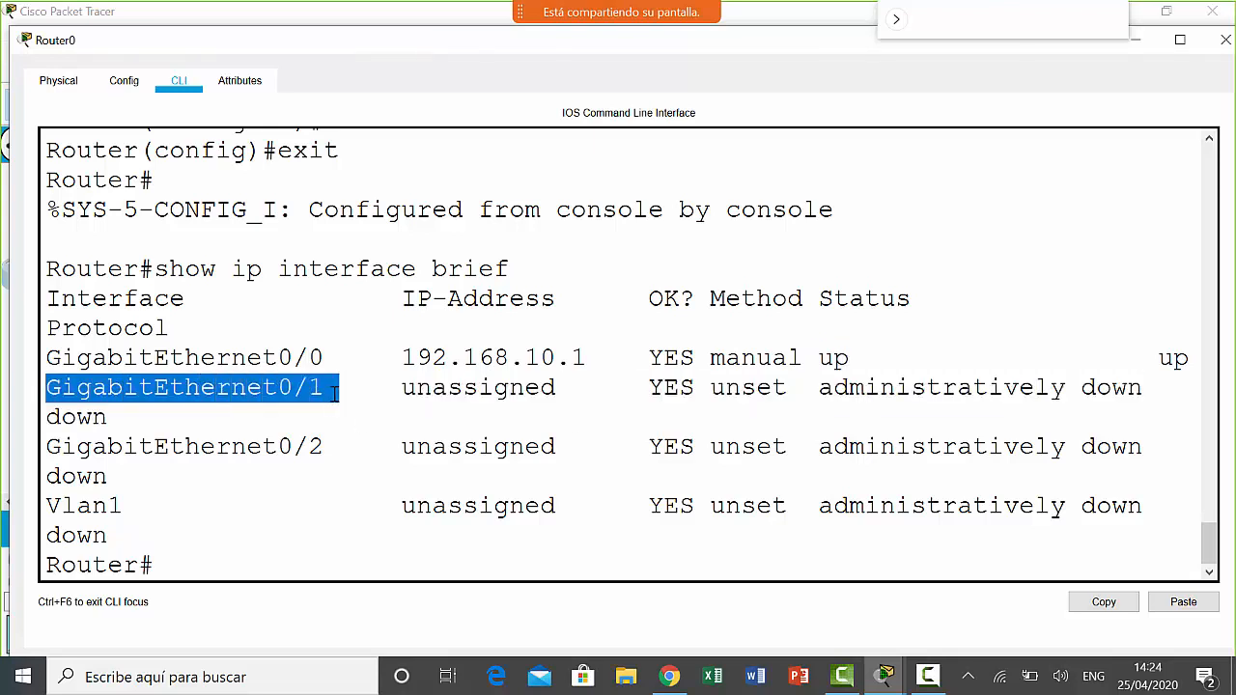
{"action": "left_click_drag", "start_coordinate": [819, 387], "coordinate": [1141, 393]}
{"action": "left_click", "coordinate": [827, 399]}
{"action": "left_click_drag", "start_coordinate": [827, 399], "coordinate": [1143, 399]}
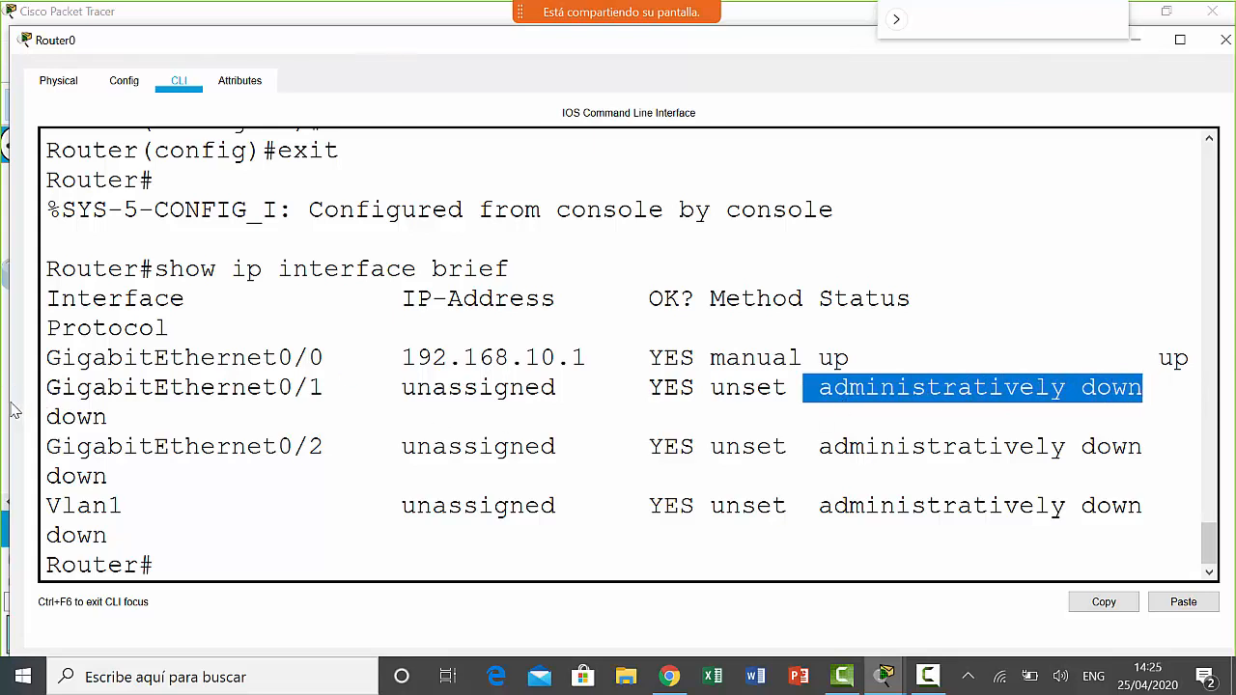
- Locate the wrapped Protocol column heading and relate it to GigabitEthernet0/0's protocol entry
{"action": "left_click_drag", "start_coordinate": [183, 332], "coordinate": [47, 331]}
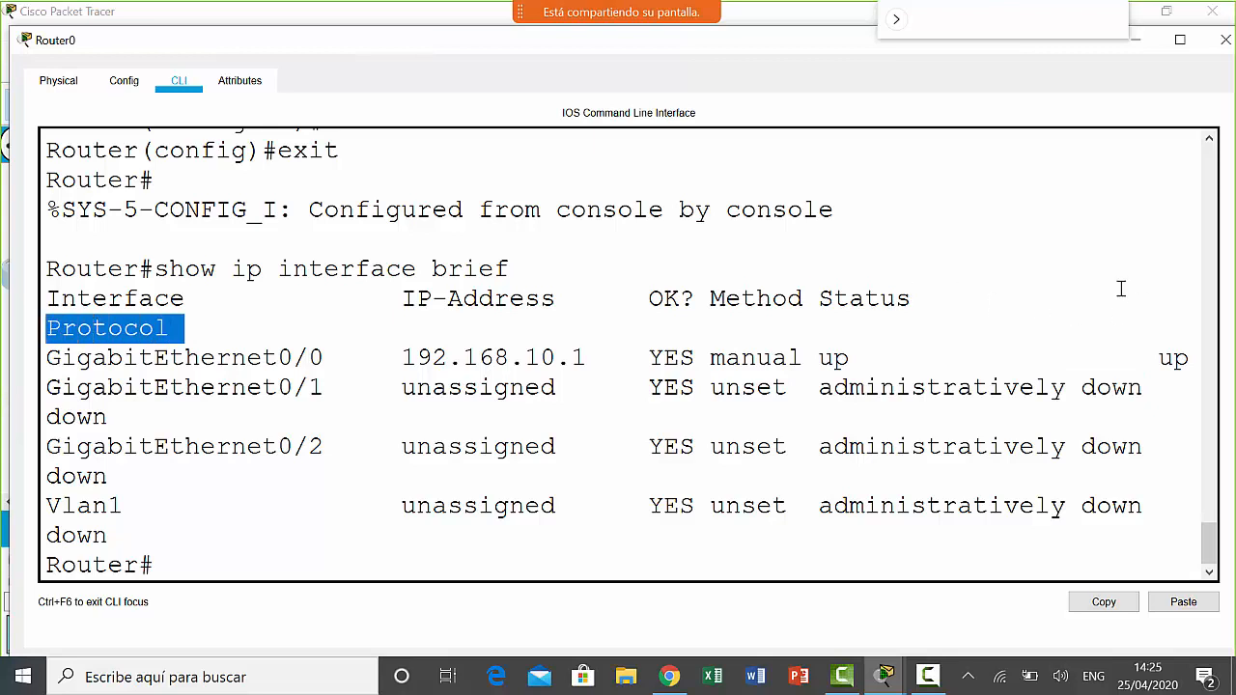
{"action": "left_click", "coordinate": [1070, 297]}
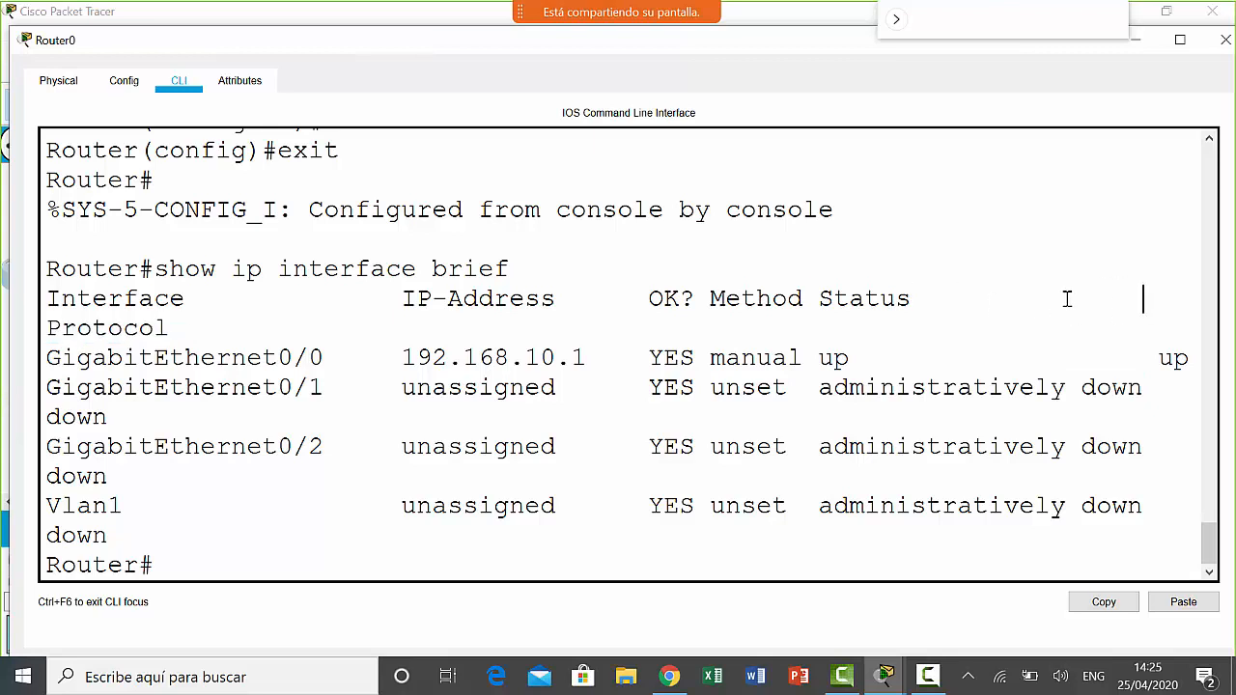
{"action": "triple_click", "coordinate": [1136, 299]}
{"action": "left_click", "coordinate": [1135, 298]}
{"action": "double_click", "coordinate": [138, 328]}
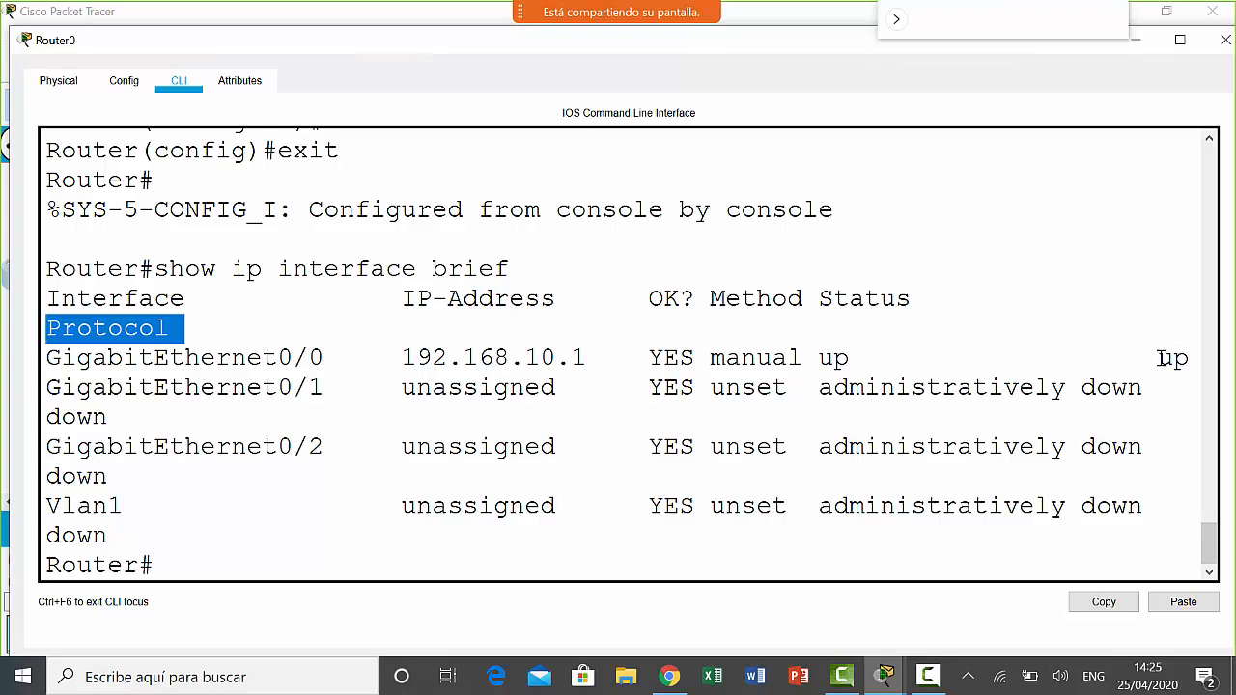
{"action": "left_click_drag", "start_coordinate": [1163, 358], "coordinate": [1207, 357]}
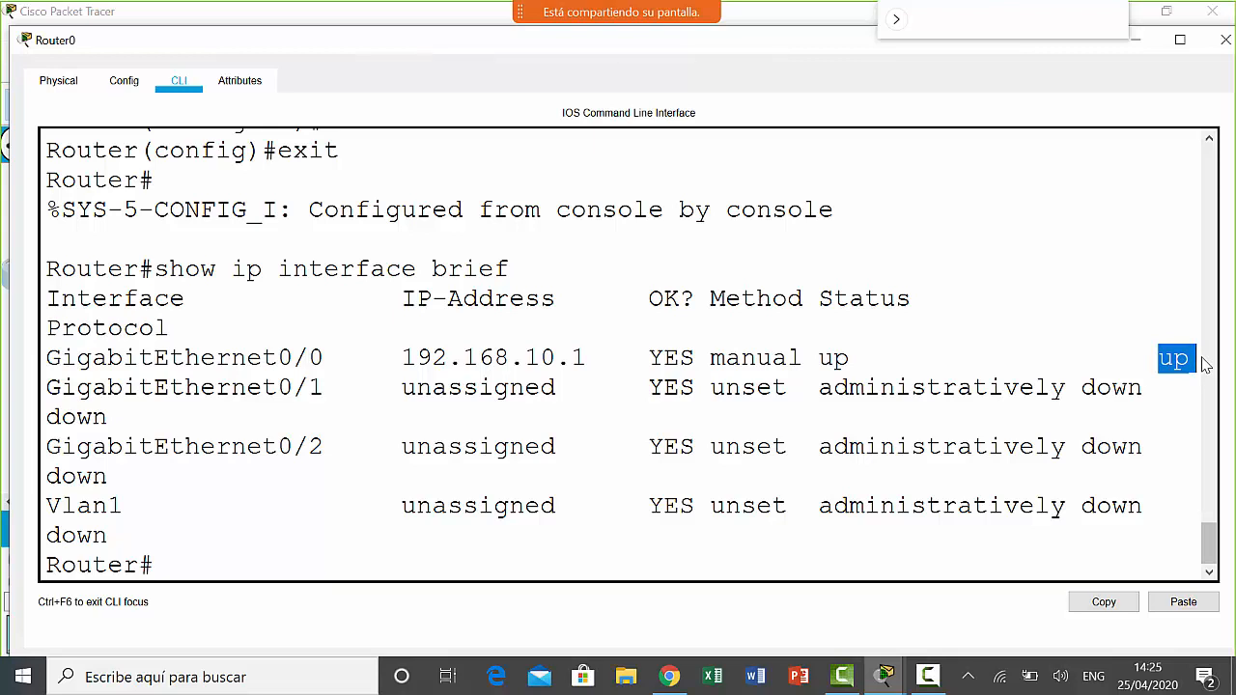
- Display the router's IPv6 interface summary with show ipv6 interface brief
{"action": "left_click", "coordinate": [232, 567]}
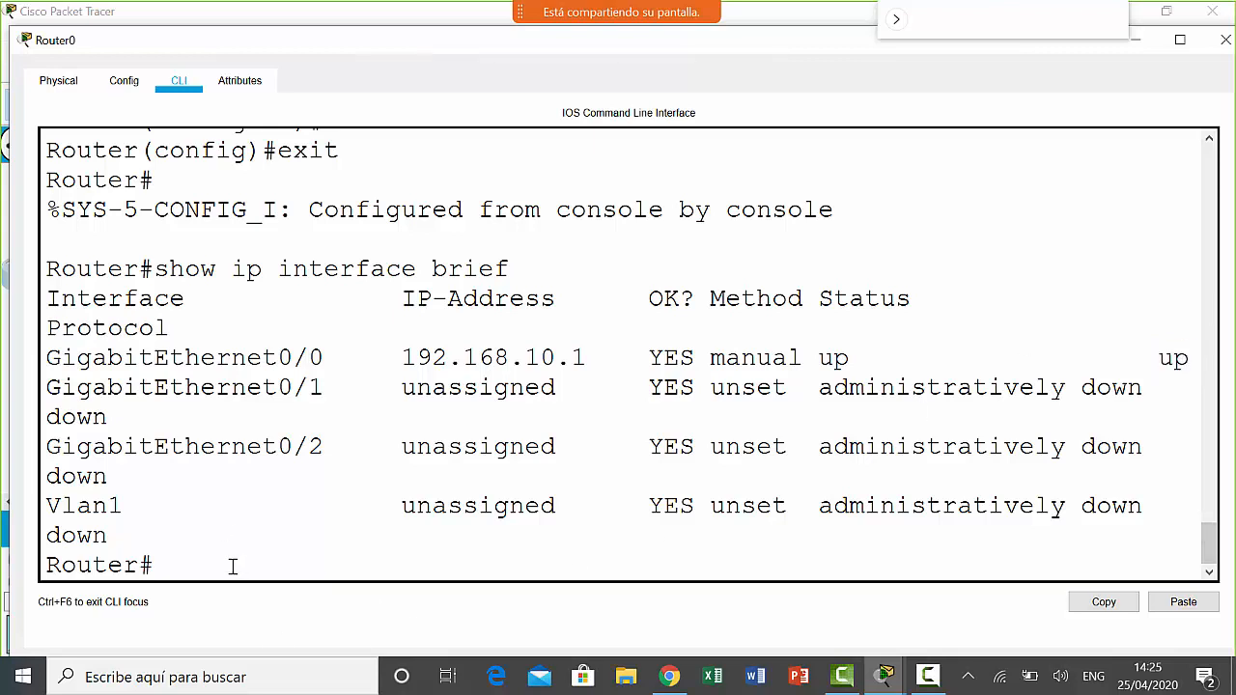
{"action": "type", "text": "show ipv6 interfac"}
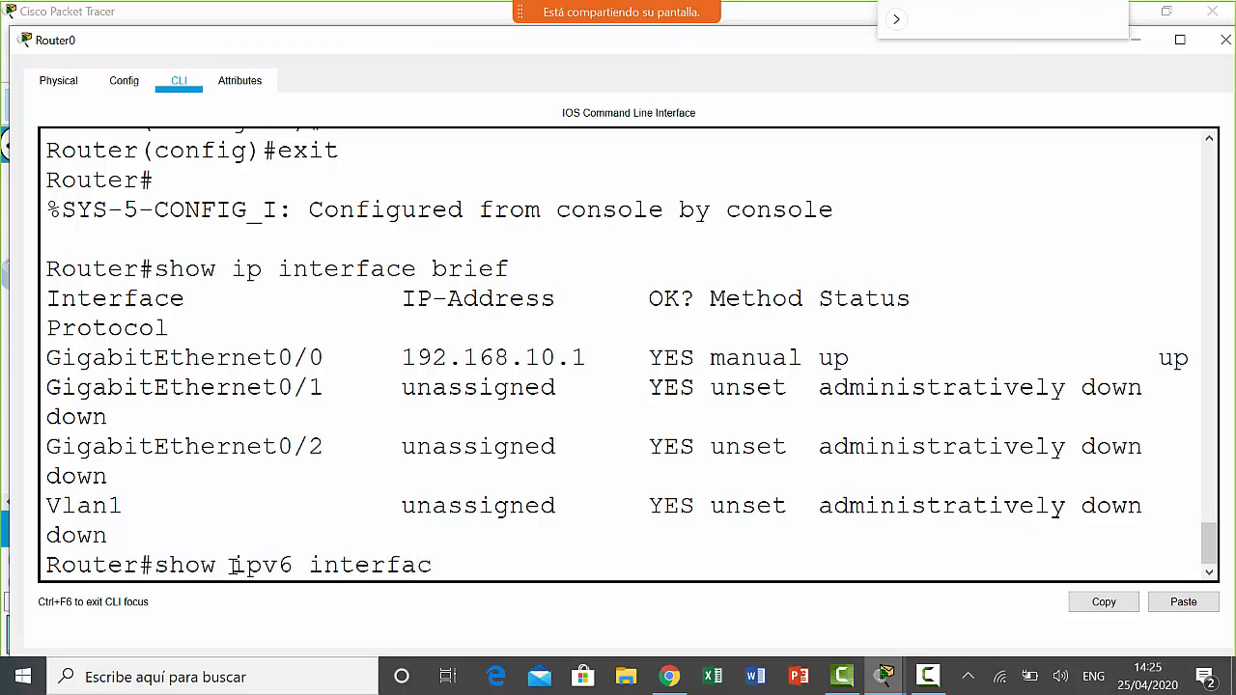
{"action": "type", "text": "c brief"}
{"action": "key", "text": "Return"}
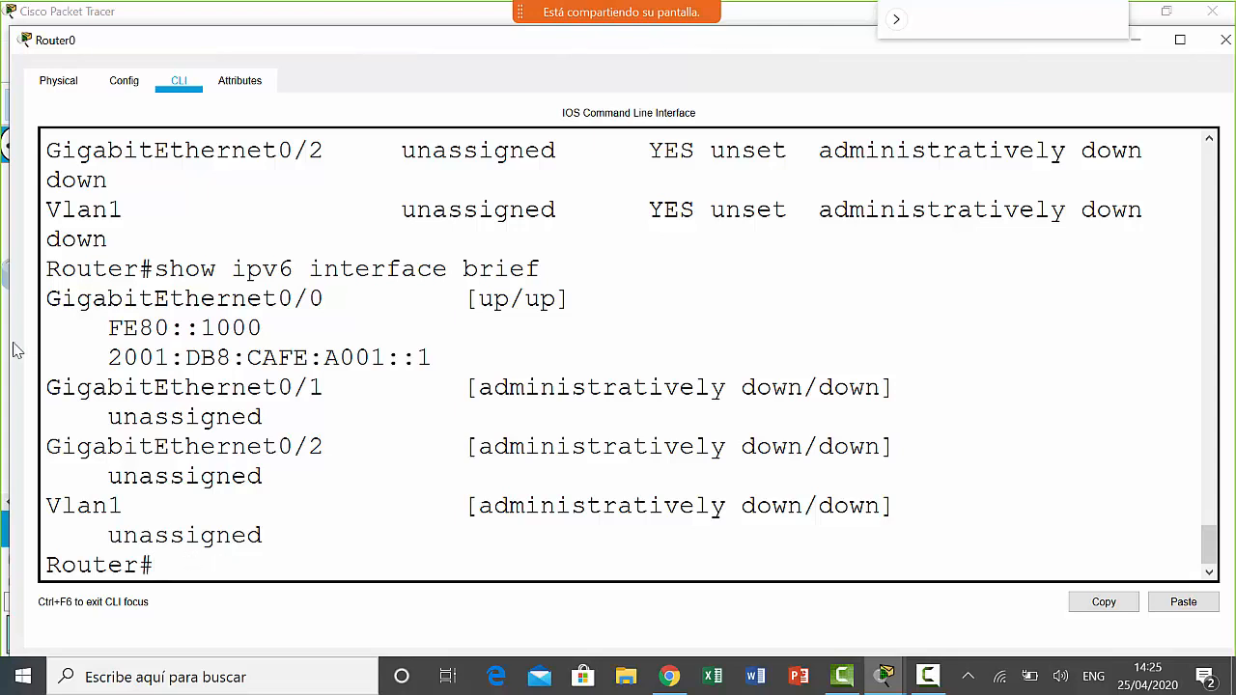
- Compare the first bracketed state of GigabitEthernet0/0 with that of GigabitEthernet0/1 in the IPv6 summary
{"action": "left_click_drag", "start_coordinate": [43, 300], "coordinate": [334, 296]}
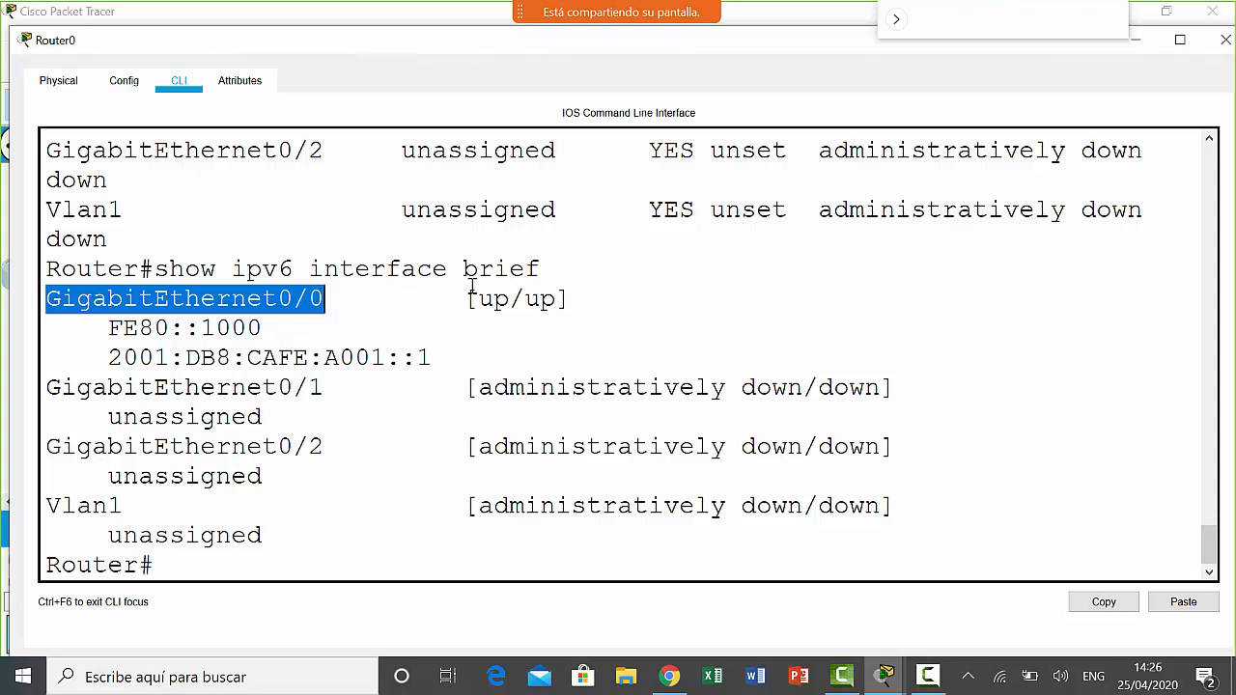
{"action": "left_click_drag", "start_coordinate": [477, 298], "coordinate": [517, 301]}
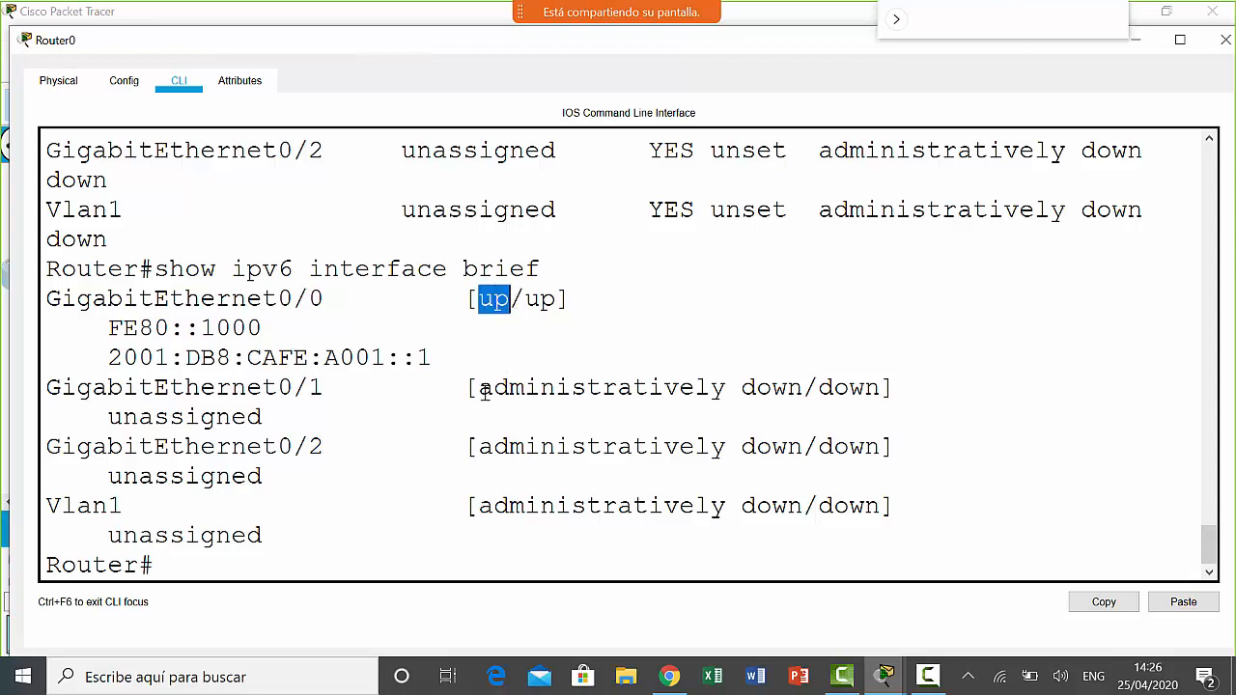
{"action": "left_click_drag", "start_coordinate": [480, 388], "coordinate": [806, 387]}
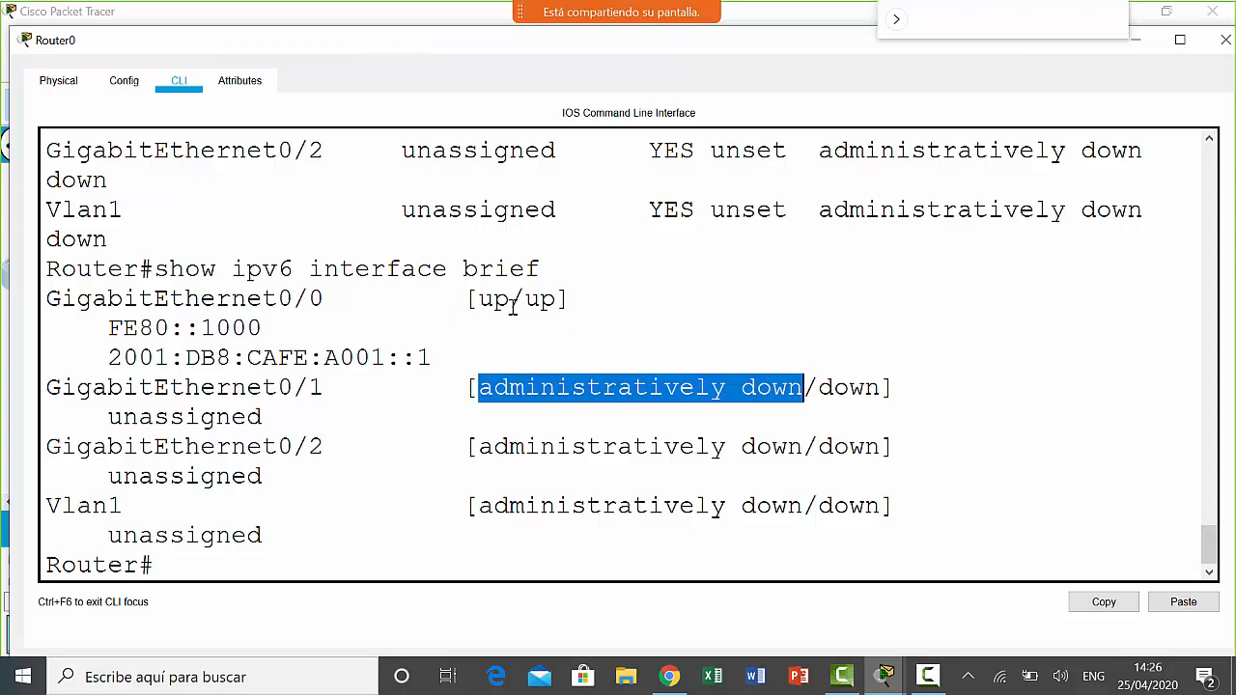
{"action": "left_click_drag", "start_coordinate": [513, 305], "coordinate": [473, 304]}
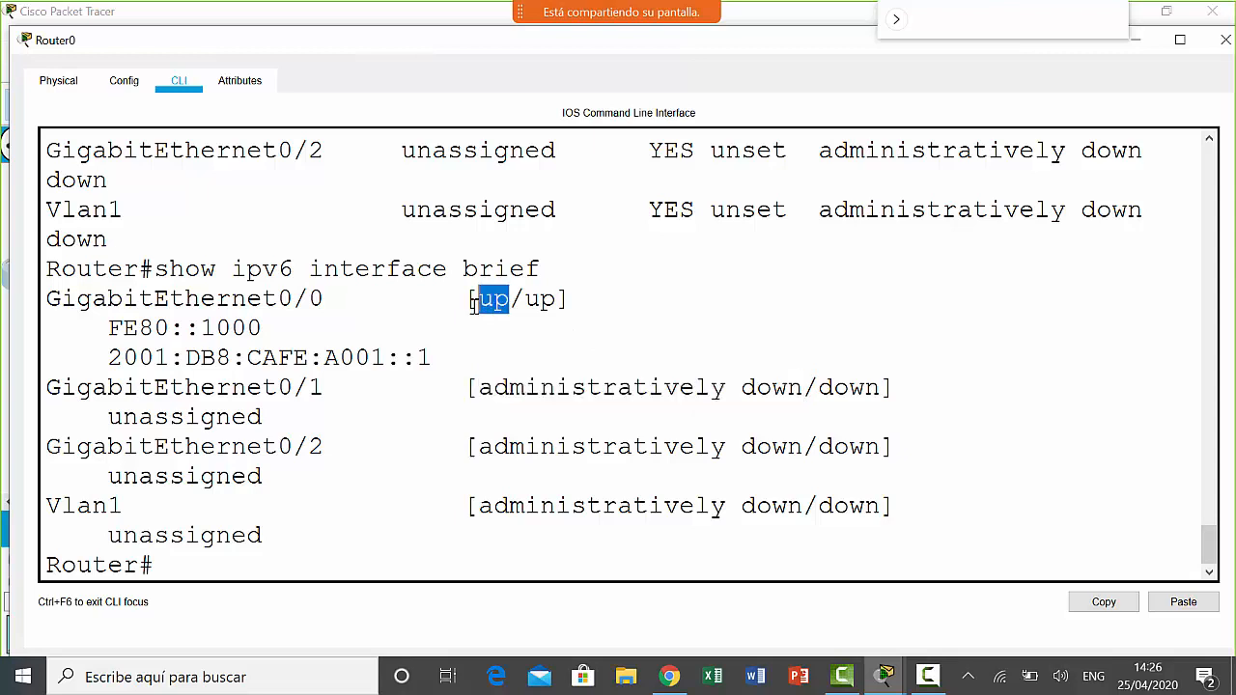
- Compare the second bracketed state, the protocol, of GigabitEthernet0/1 and GigabitEthernet0/0, and return to the GigabitEthernet0/0 entry
{"action": "left_click", "coordinate": [876, 387]}
{"action": "left_click_drag", "start_coordinate": [876, 387], "coordinate": [819, 388]}
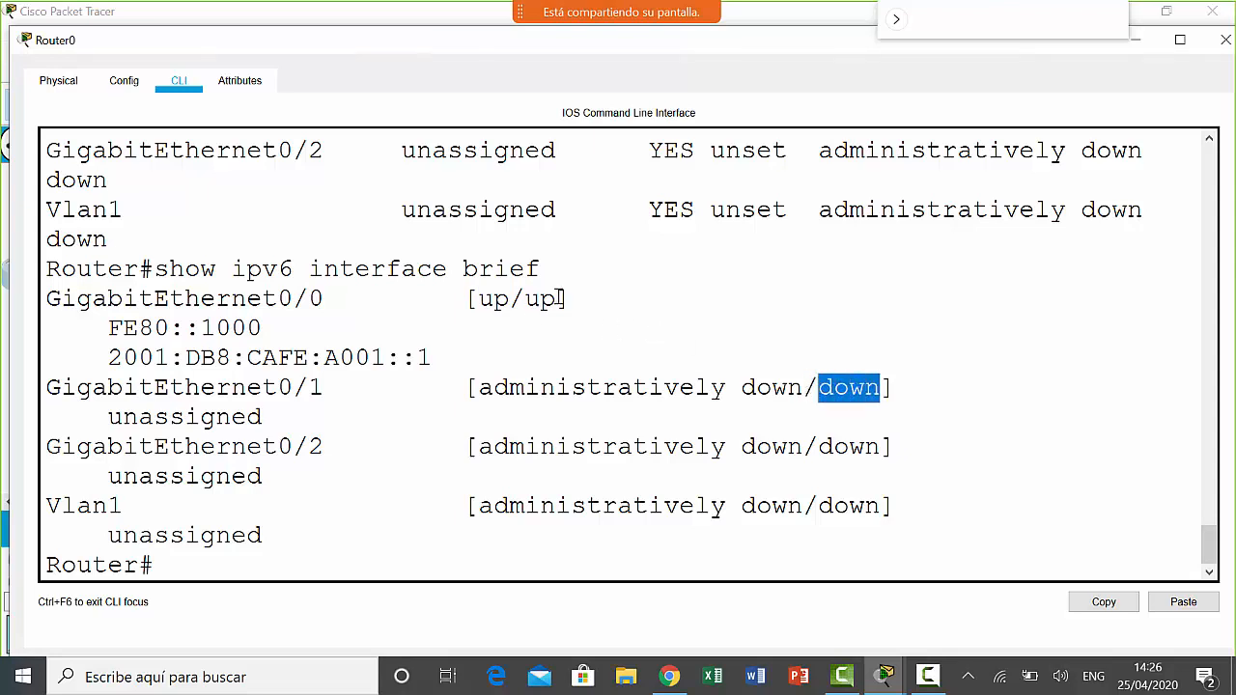
{"action": "left_click_drag", "start_coordinate": [561, 299], "coordinate": [527, 298]}
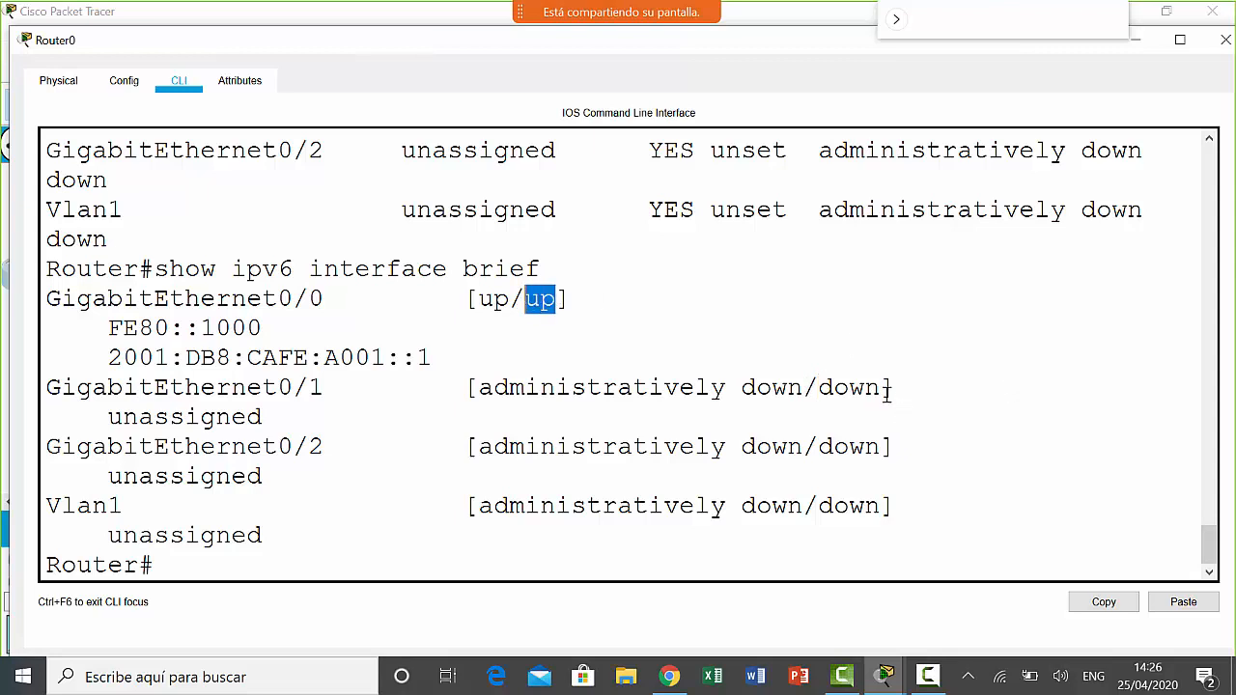
{"action": "left_click_drag", "start_coordinate": [885, 388], "coordinate": [814, 387]}
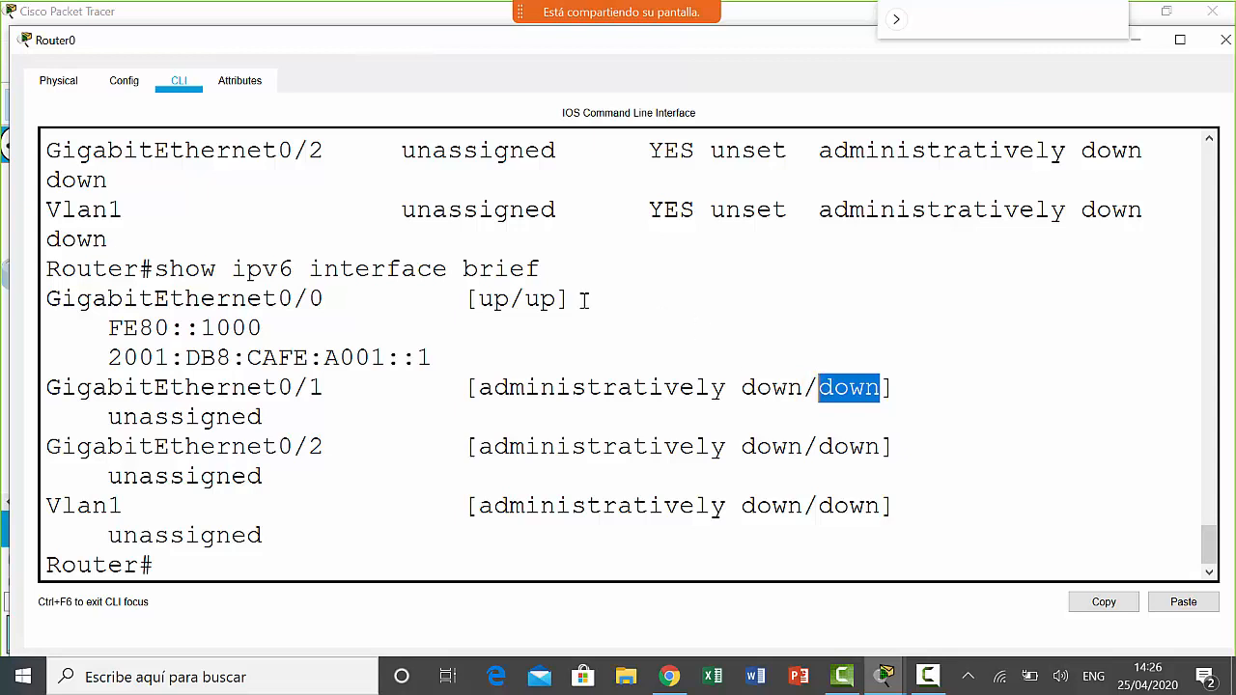
{"action": "left_click_drag", "start_coordinate": [563, 299], "coordinate": [526, 298]}
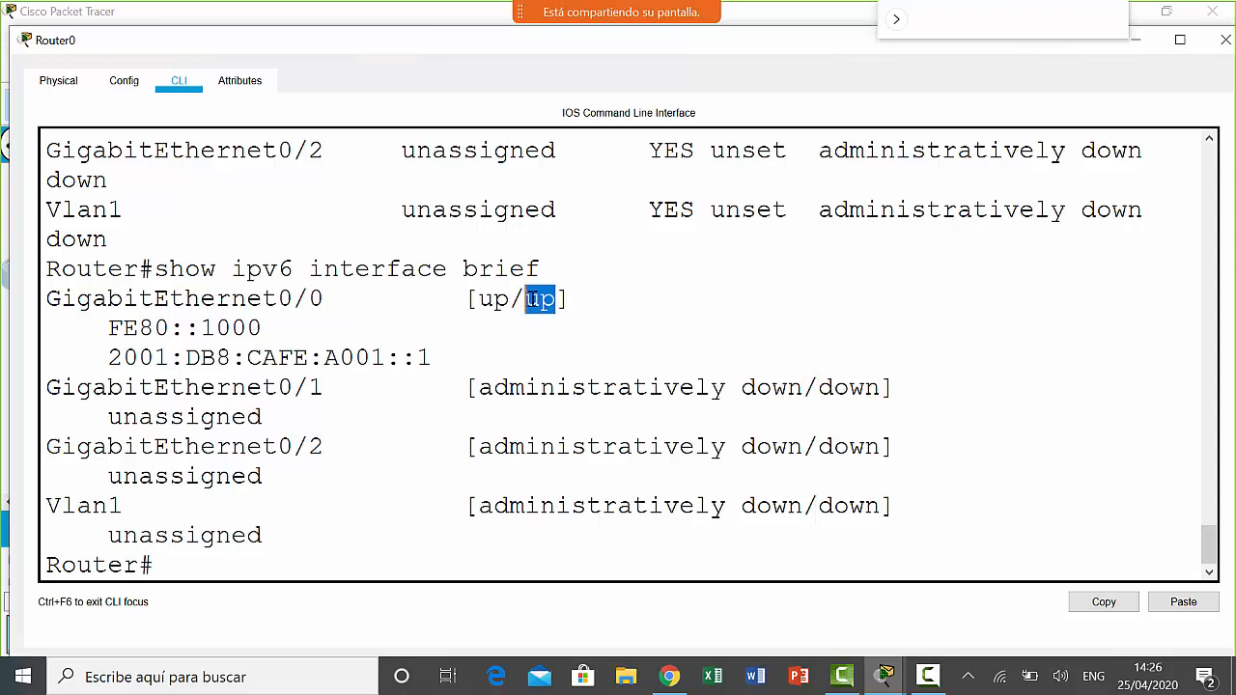
{"action": "left_click", "coordinate": [544, 304]}
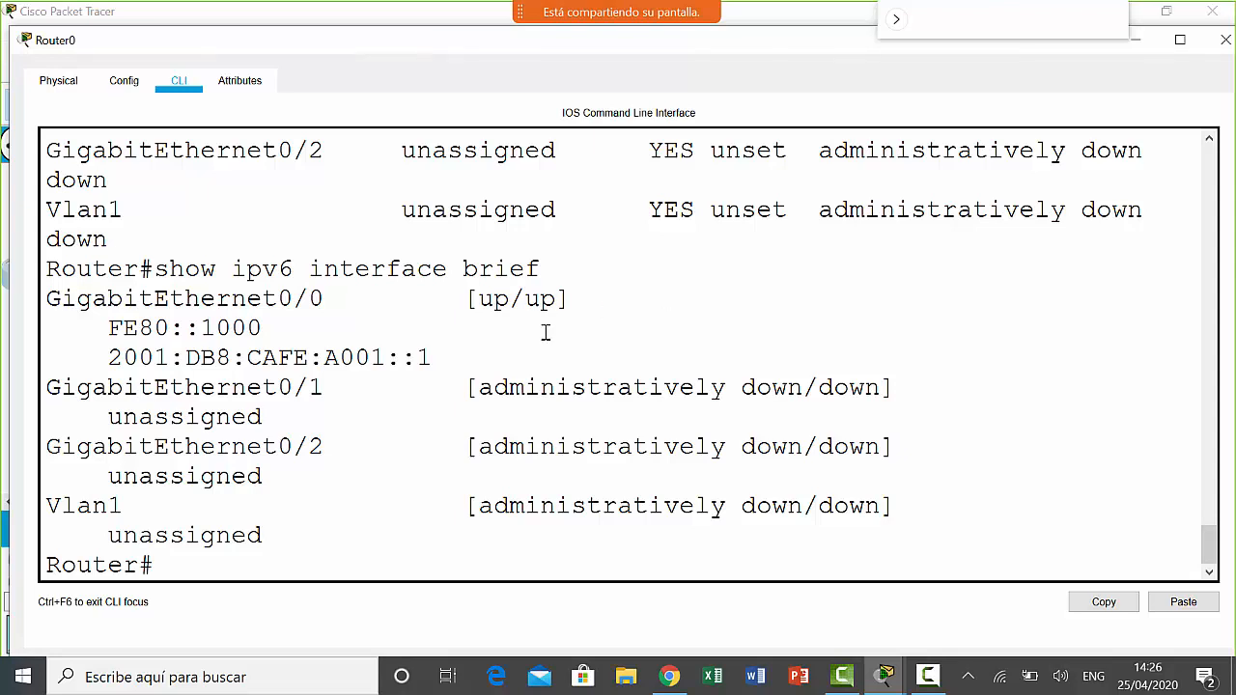
{"action": "left_click_drag", "start_coordinate": [46, 296], "coordinate": [331, 303]}
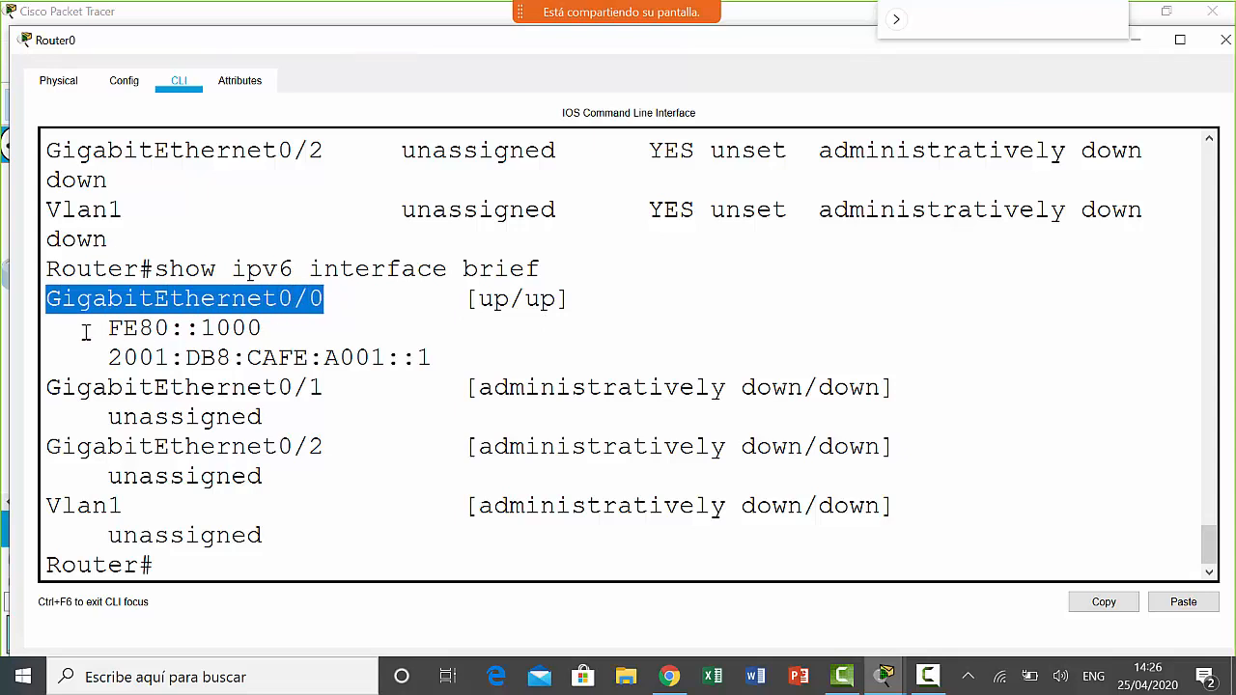
- Examine the link-local and global unicast addresses listed under GigabitEthernet0/0 in the IPv6 summary
{"action": "left_click_drag", "start_coordinate": [108, 328], "coordinate": [263, 330]}
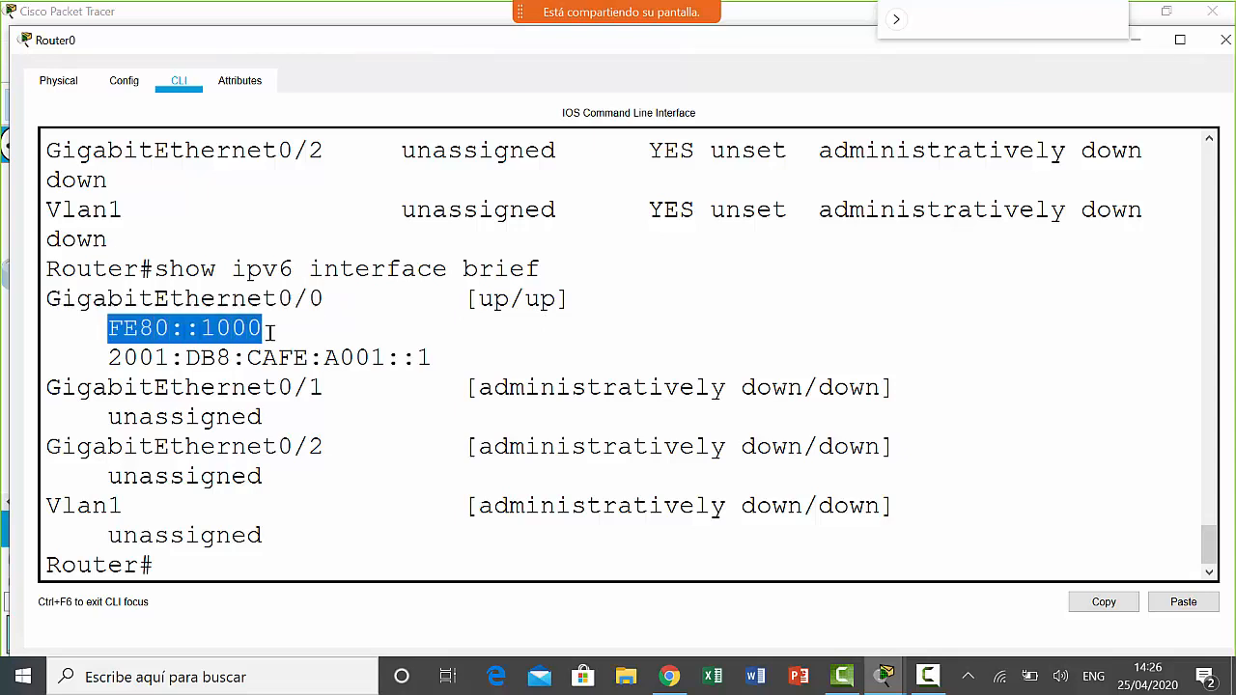
{"action": "left_click_drag", "start_coordinate": [110, 358], "coordinate": [476, 368]}
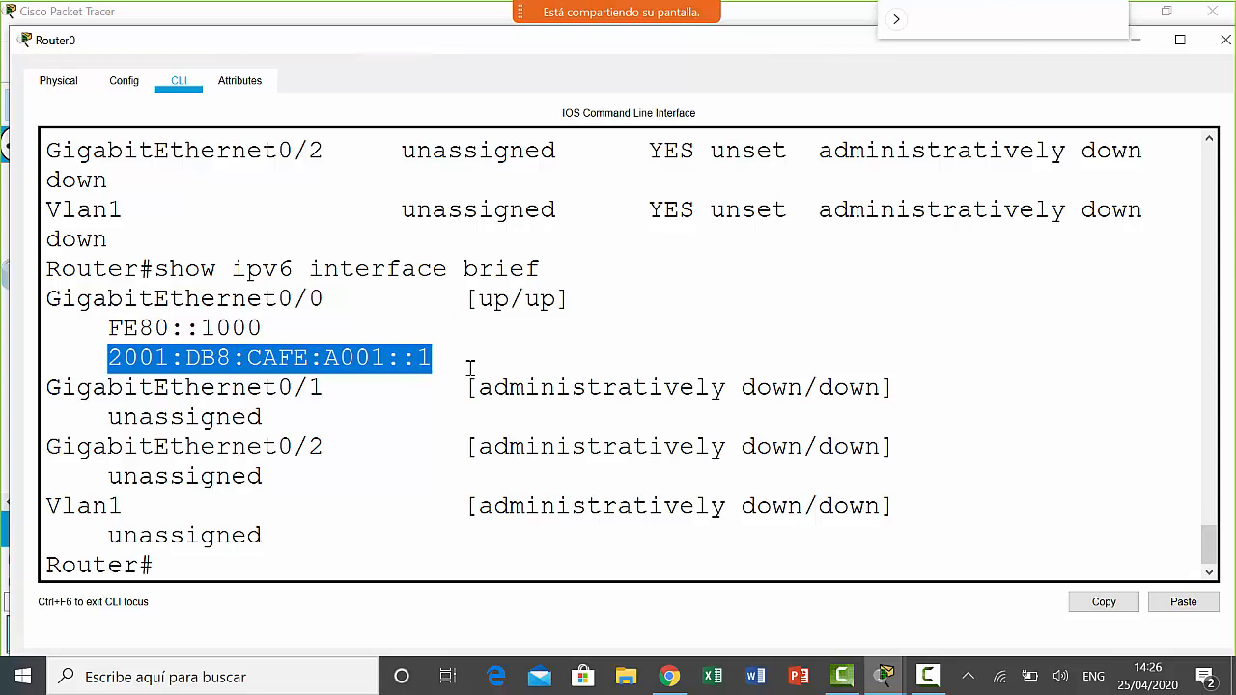
- Display the router's IPv4 routing table with show ip route
{"action": "left_click", "coordinate": [318, 575]}
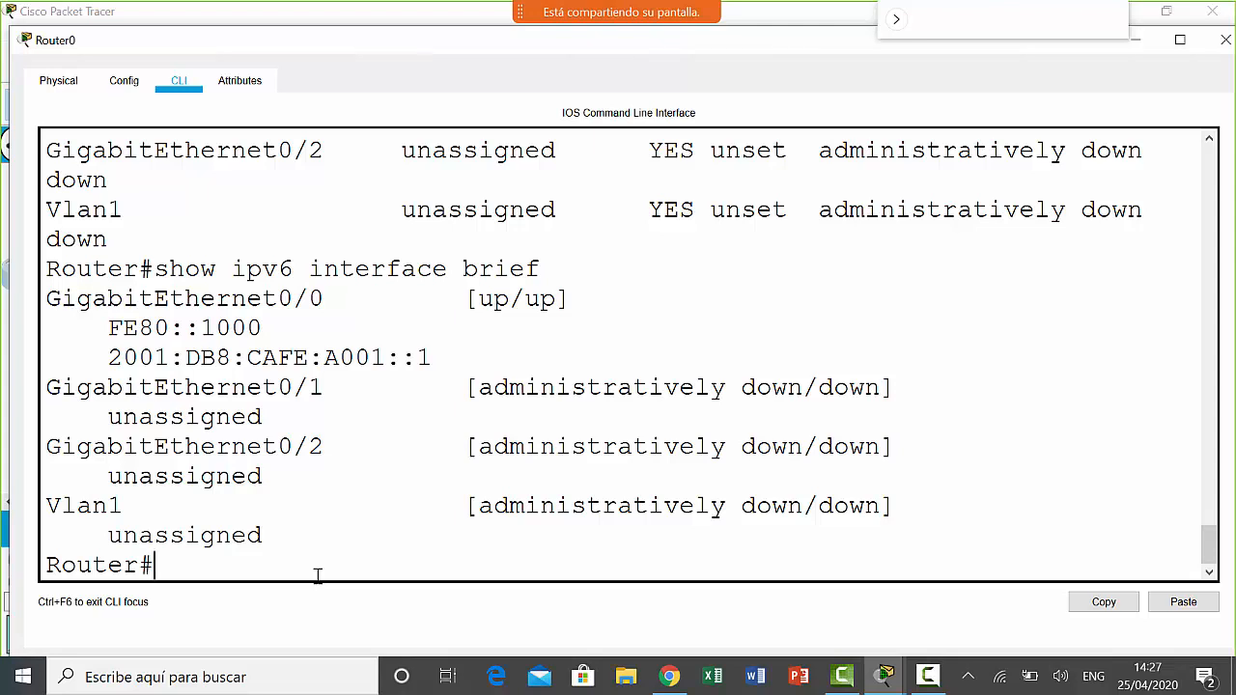
{"action": "type", "text": "show ip route"}
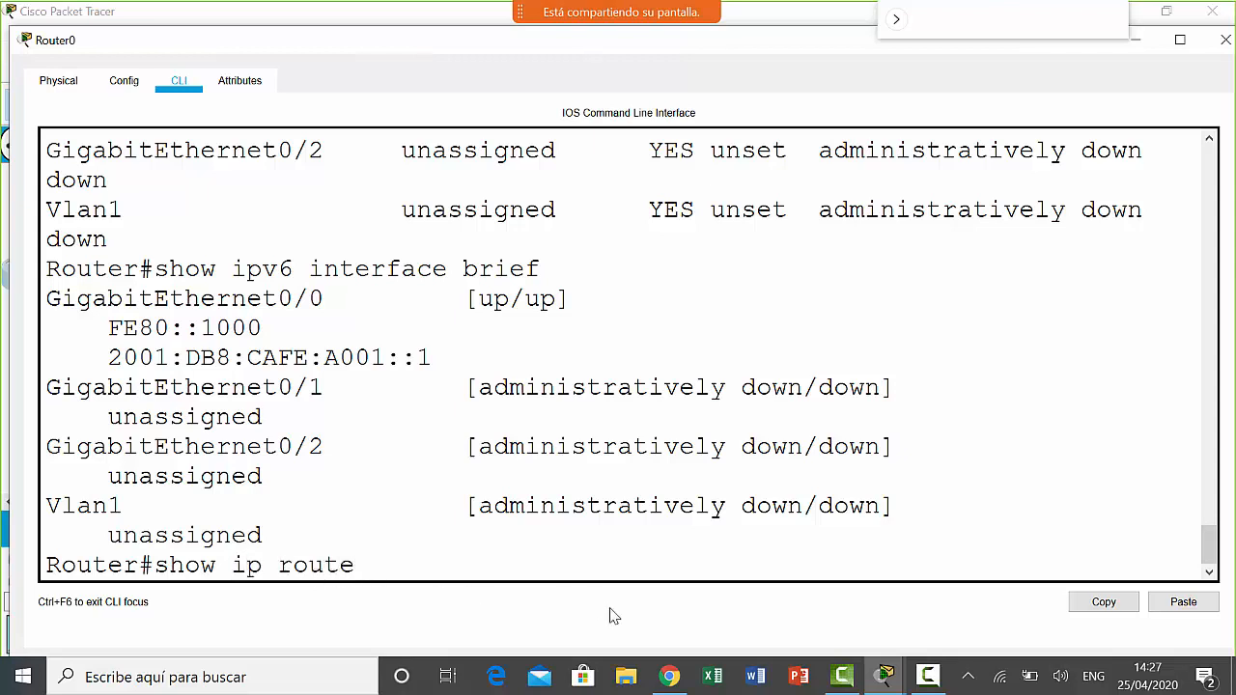
{"action": "key", "text": "Return"}
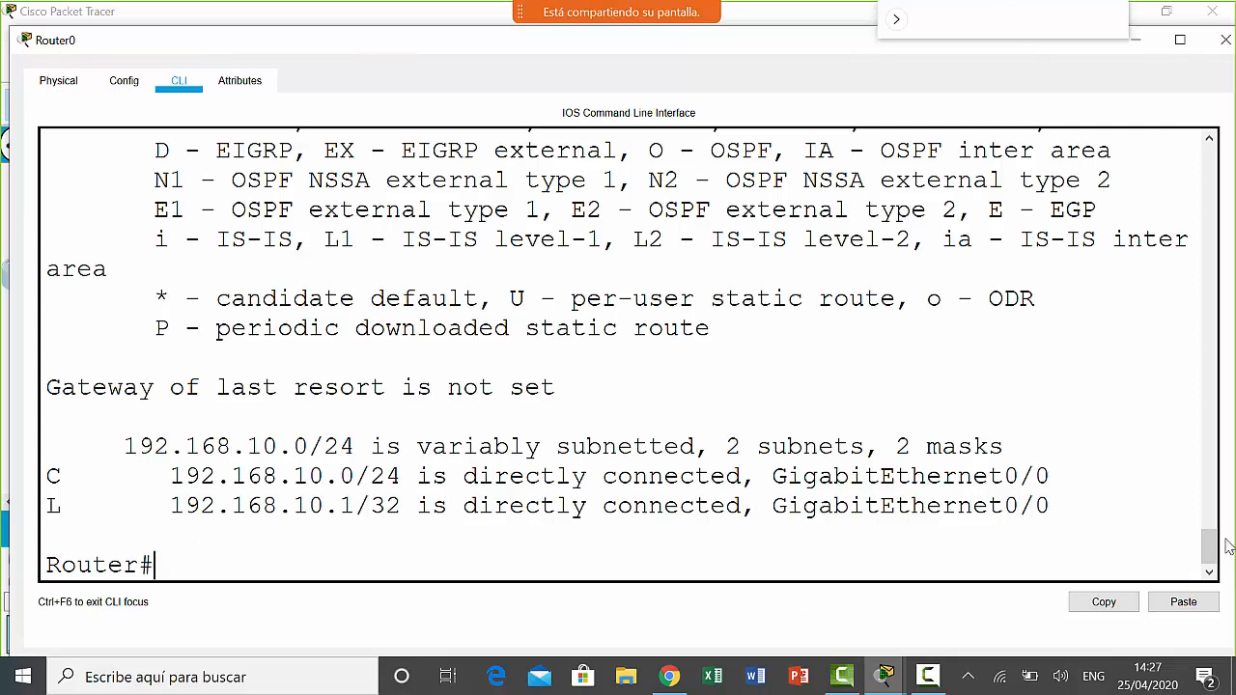
- Examine the first line of the route code legend, from the local and connected codes through RIP, mobile and BGP
{"action": "scroll", "coordinate": [1210, 545], "scroll_direction": "up", "scroll_amount": 1}
{"action": "scroll", "coordinate": [1213, 545], "scroll_direction": "up", "scroll_amount": 1}
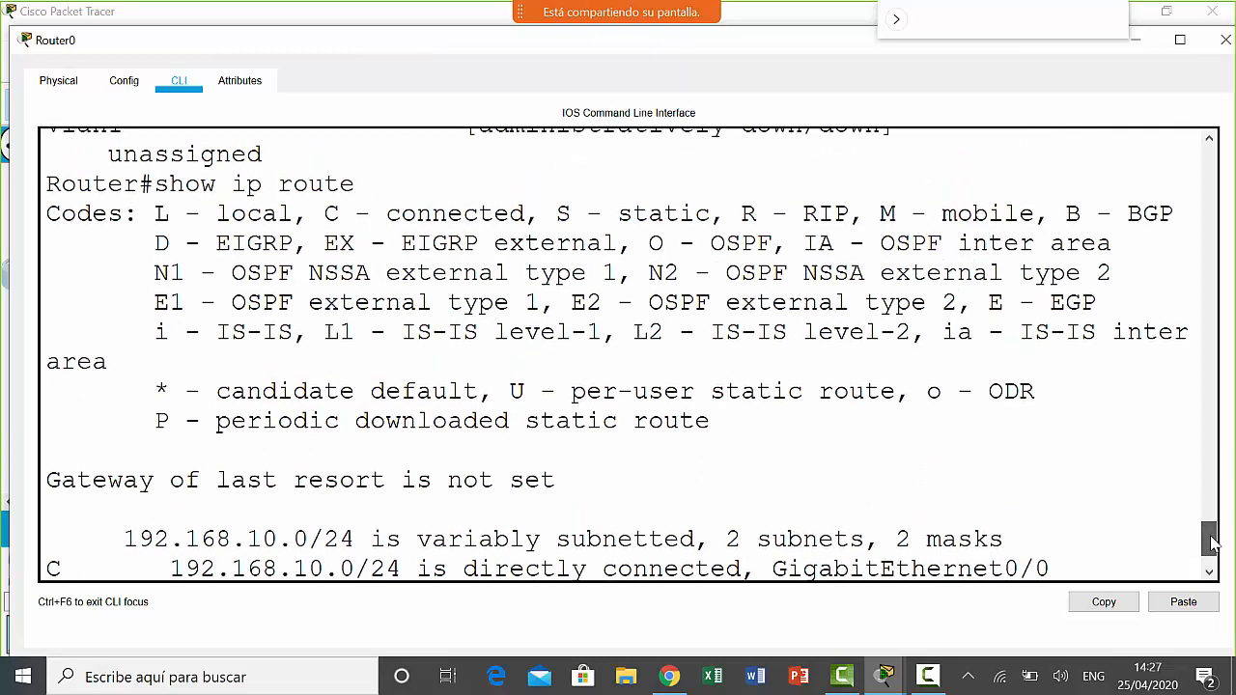
{"action": "left_click_drag", "start_coordinate": [155, 214], "coordinate": [534, 217]}
{"action": "left_click_drag", "start_coordinate": [539, 213], "coordinate": [850, 211]}
{"action": "left_click", "coordinate": [731, 214]}
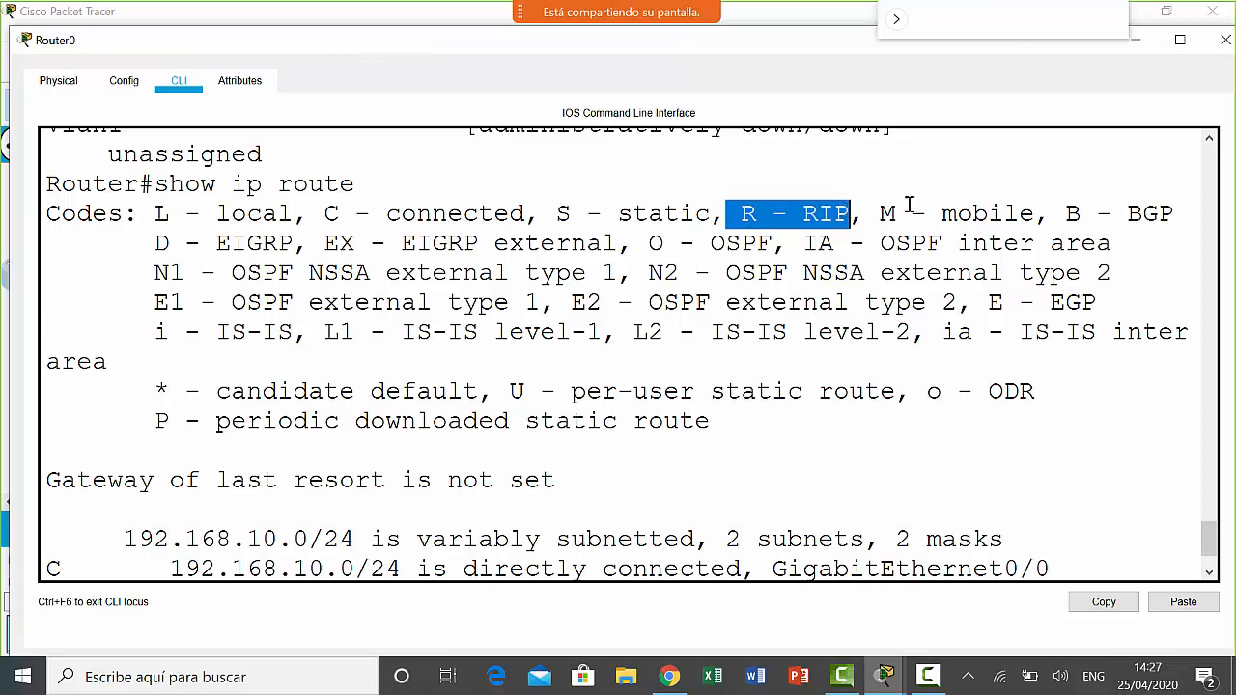
{"action": "left_click", "coordinate": [880, 213]}
{"action": "left_click_drag", "start_coordinate": [922, 216], "coordinate": [1186, 213]}
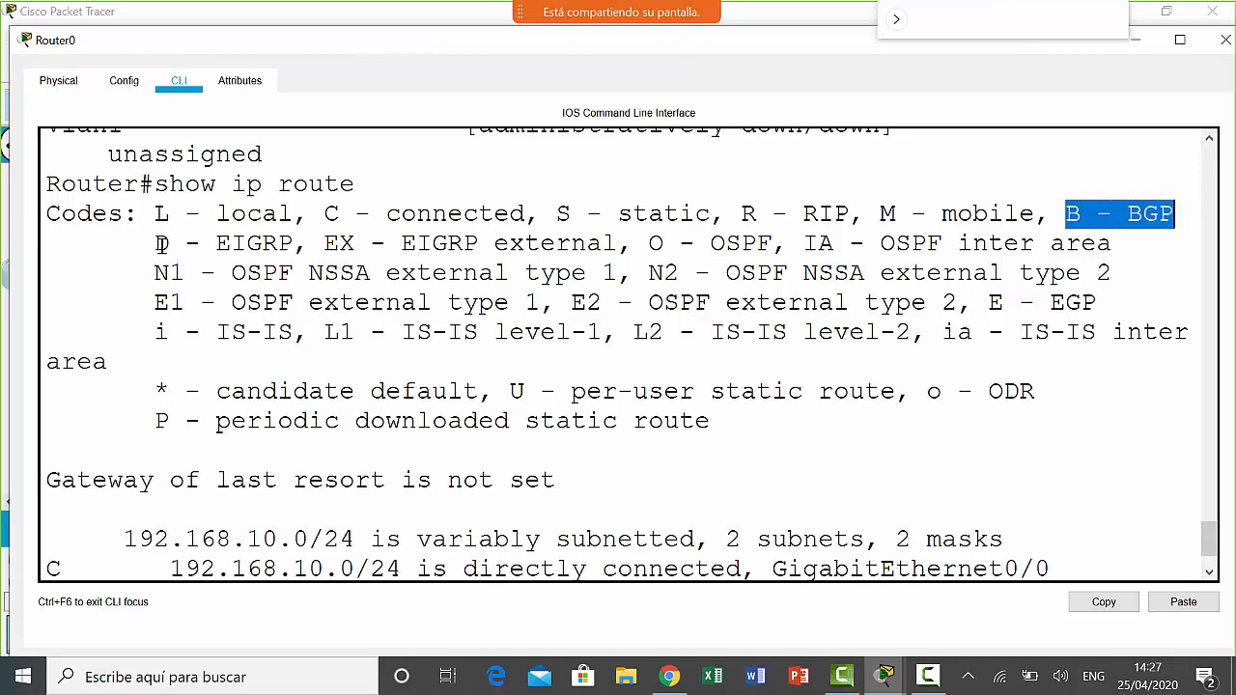
- Examine the EIGRP, external EIGRP and OSPF codes in the second line of the route code legend
{"action": "left_click_drag", "start_coordinate": [157, 244], "coordinate": [300, 242]}
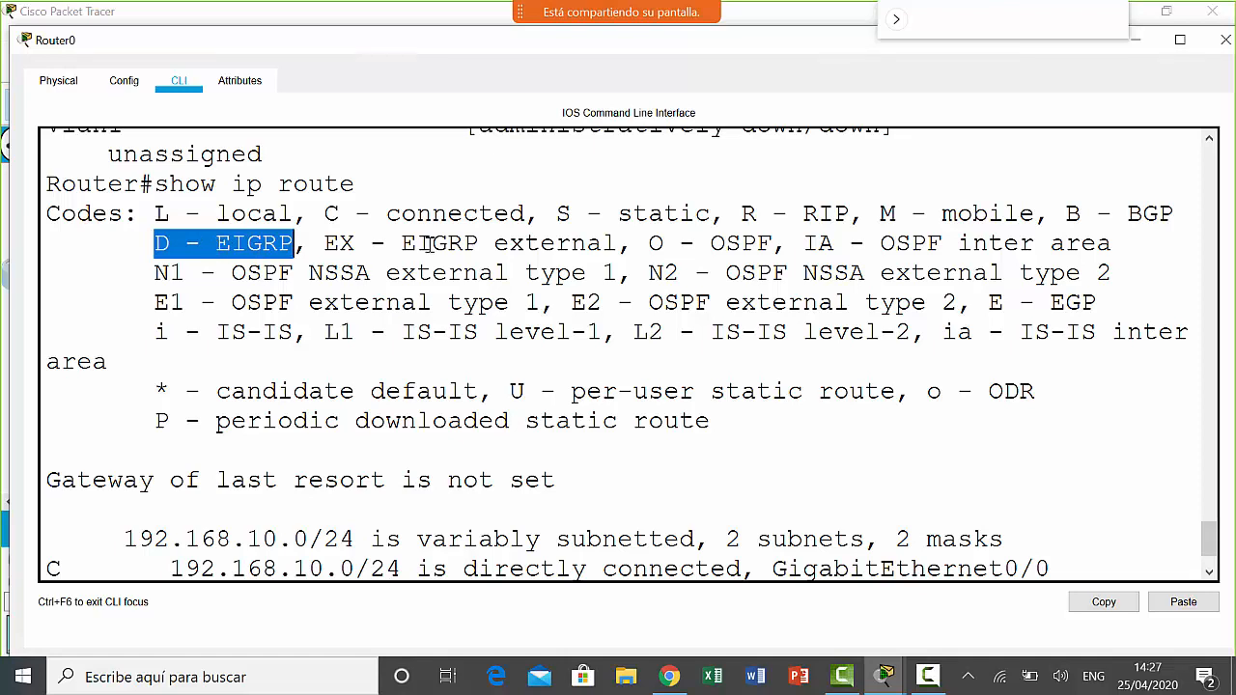
{"action": "left_click", "coordinate": [353, 246]}
{"action": "left_click_drag", "start_coordinate": [325, 243], "coordinate": [155, 243]}
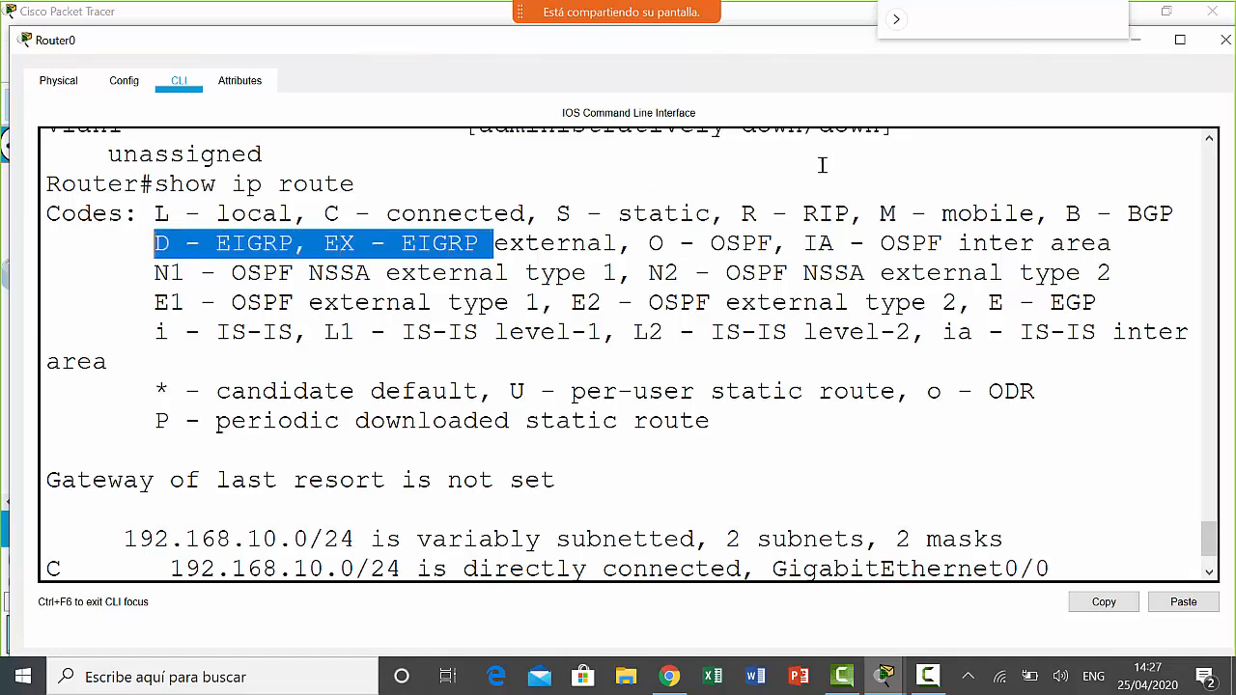
{"action": "left_click", "coordinate": [712, 242]}
{"action": "left_click_drag", "start_coordinate": [712, 243], "coordinate": [776, 243]}
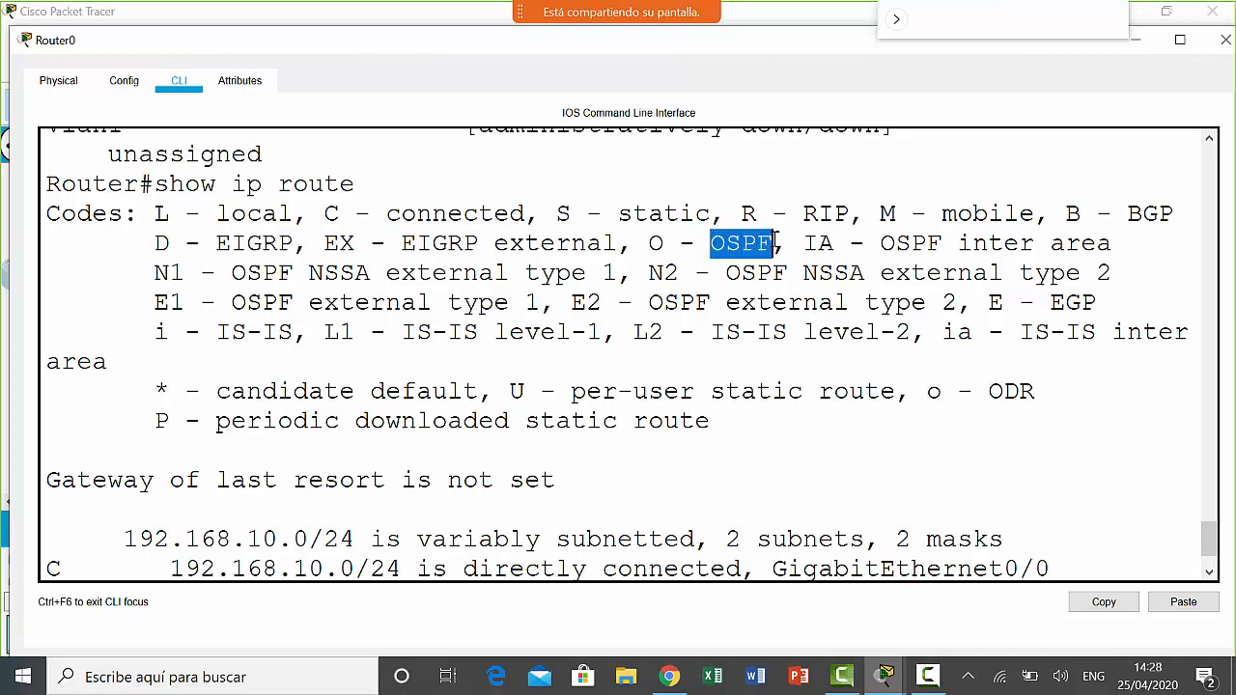
{"action": "left_click", "coordinate": [669, 242]}
{"action": "left_click_drag", "start_coordinate": [650, 243], "coordinate": [787, 243]}
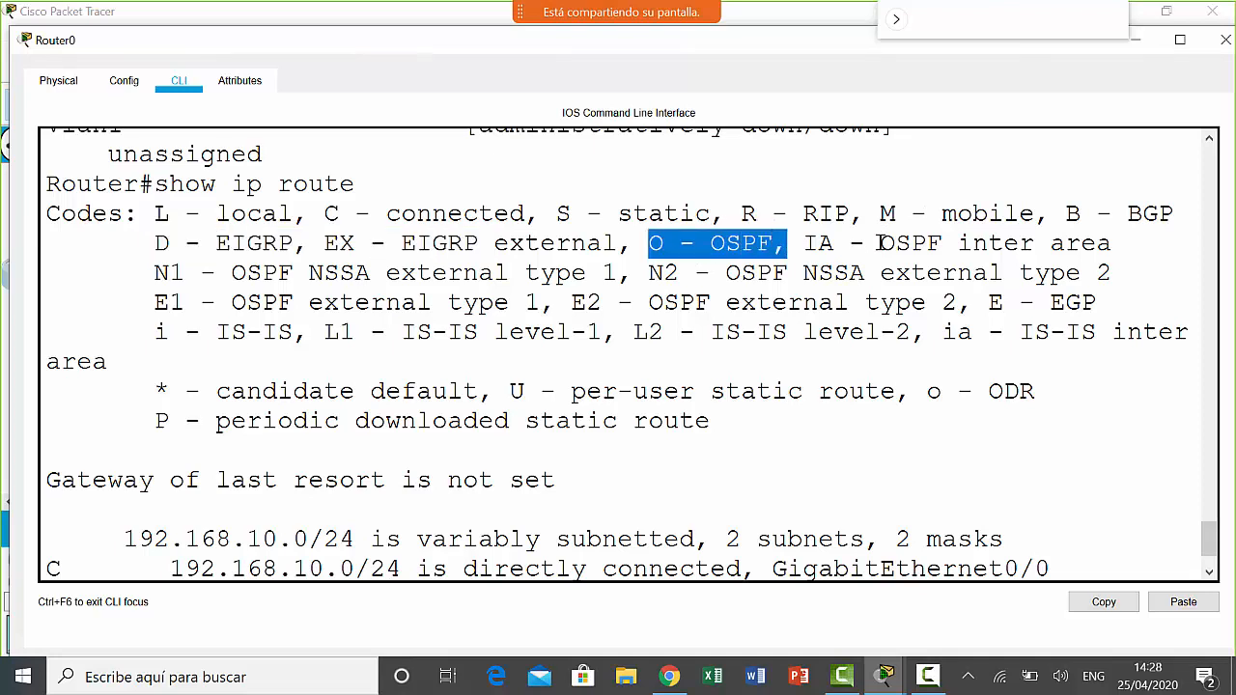
{"action": "left_click", "coordinate": [708, 308]}
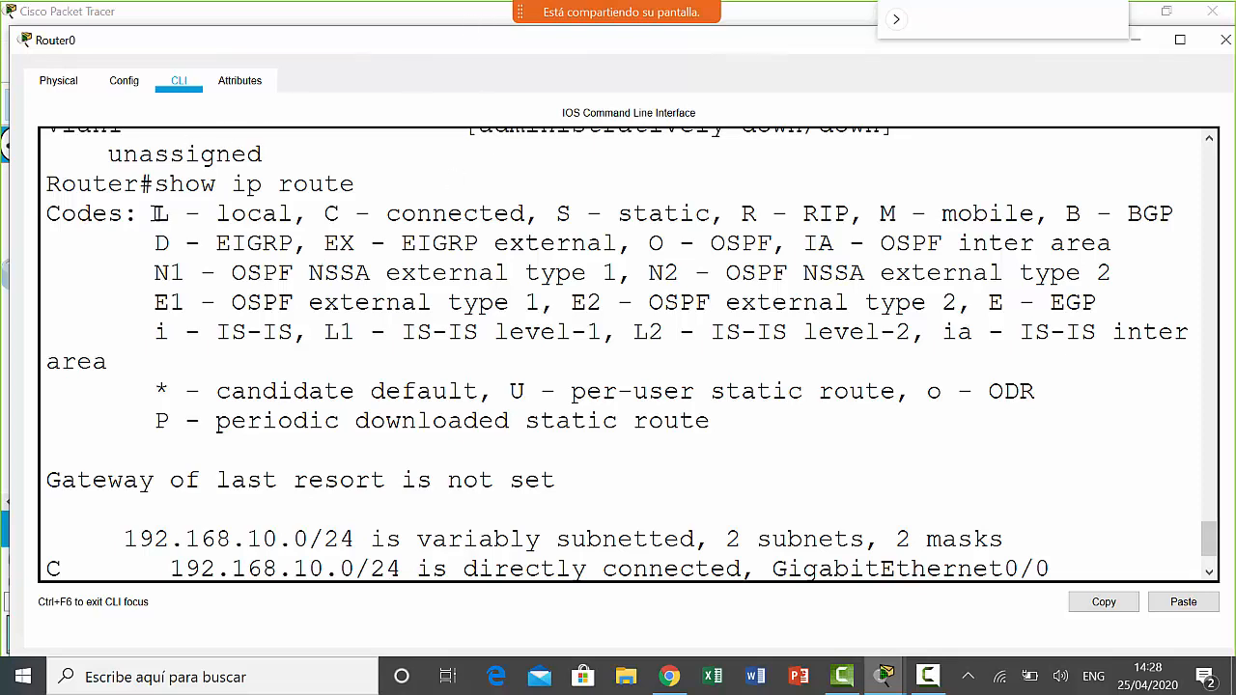
- Review the local and connected codes in the legend and return to the route entries below it
{"action": "left_click_drag", "start_coordinate": [156, 213], "coordinate": [526, 213]}
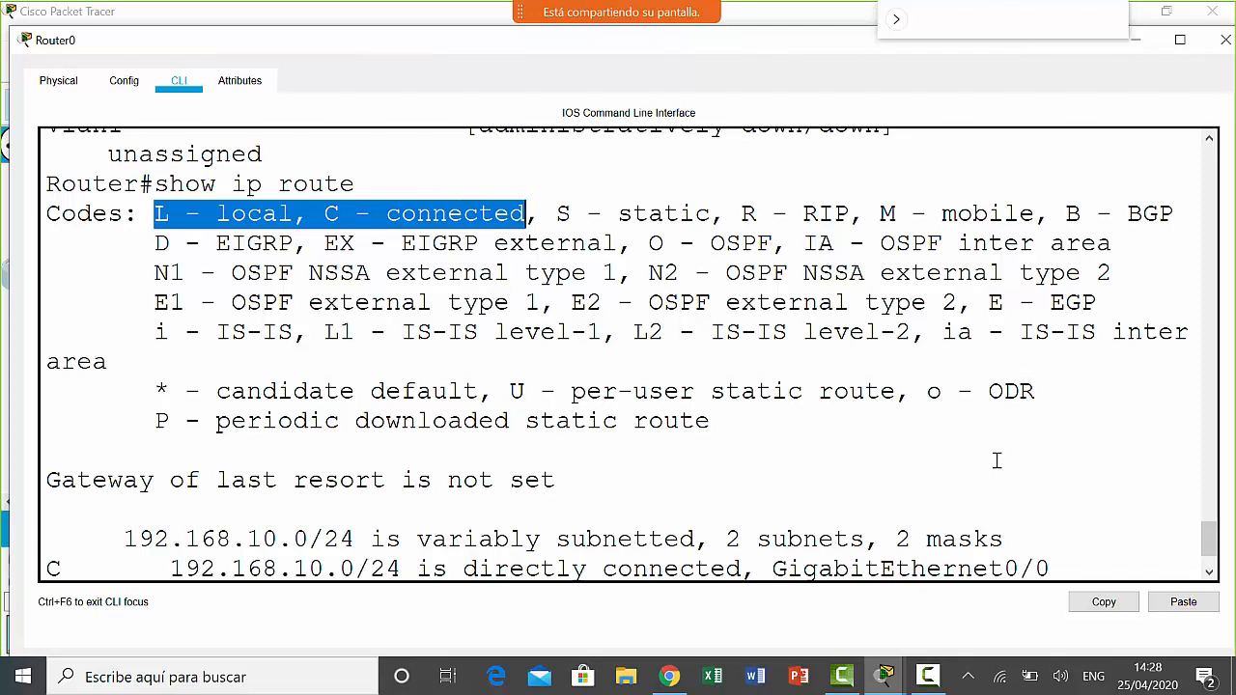
{"action": "left_click_drag", "start_coordinate": [154, 213], "coordinate": [524, 212]}
{"action": "scroll", "coordinate": [536, 262], "scroll_direction": "down", "scroll_amount": 1}
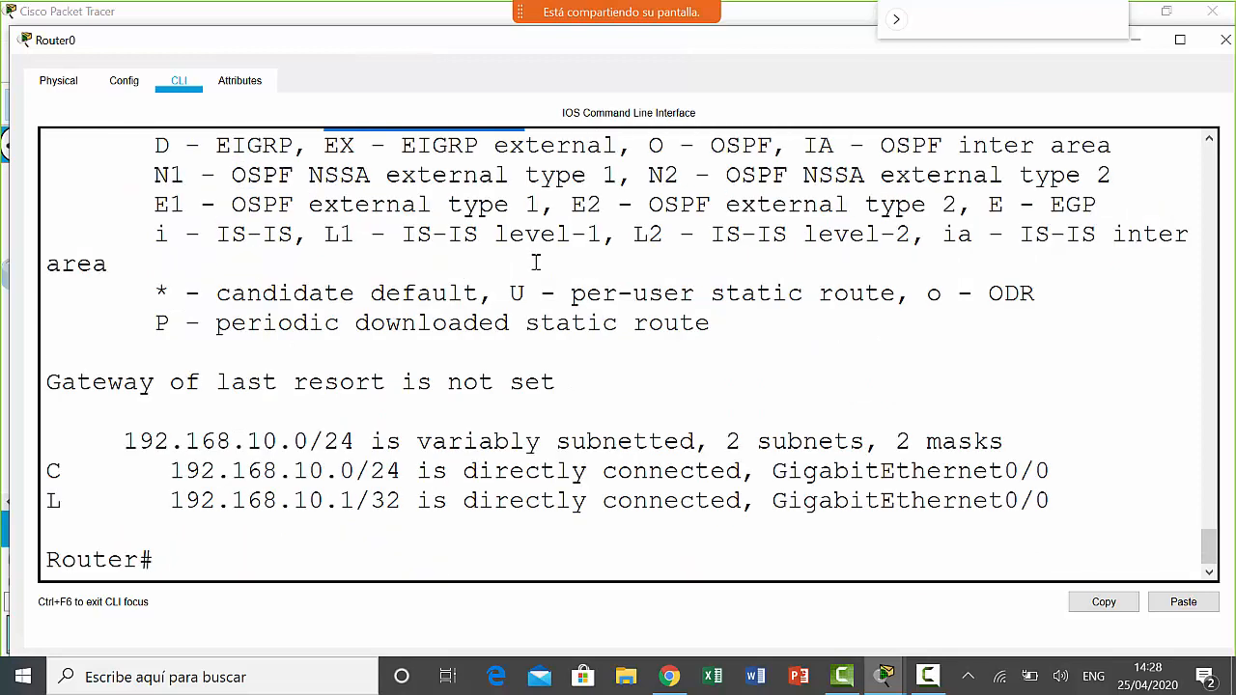
- Examine the parent network's address and prefix length, and the connected route's code, network and interface
{"action": "left_click", "coordinate": [127, 442]}
{"action": "left_click_drag", "start_coordinate": [126, 442], "coordinate": [308, 441]}
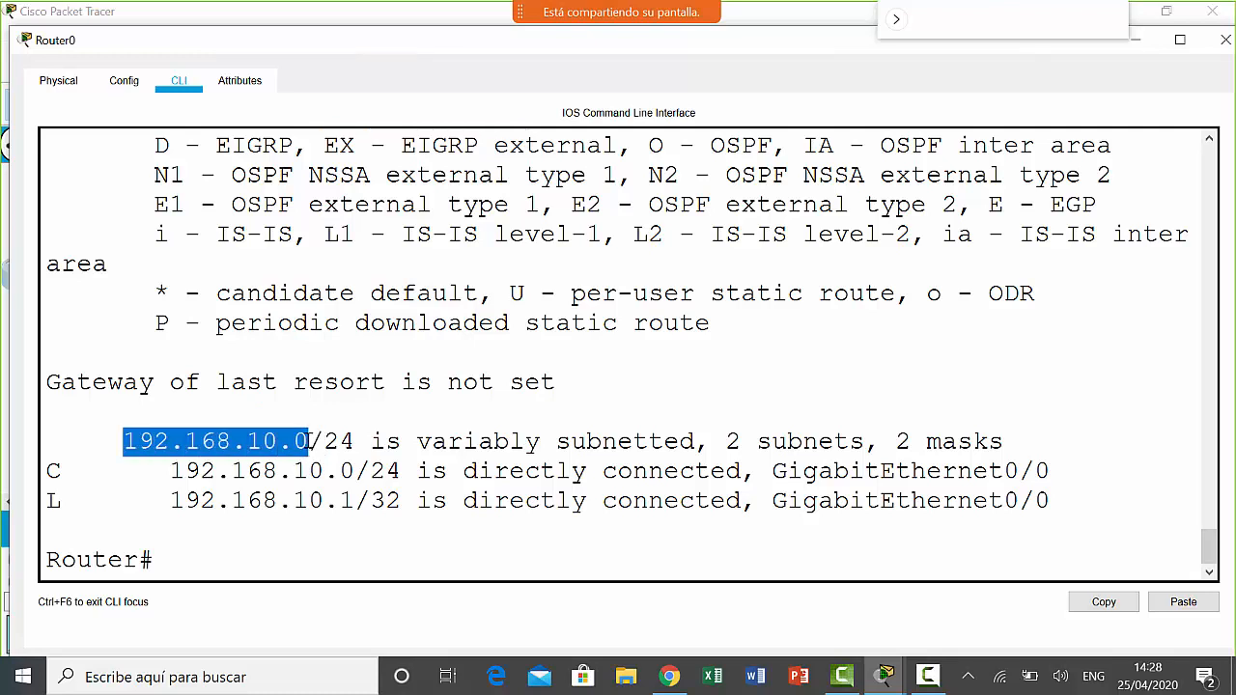
{"action": "double_click", "coordinate": [326, 441]}
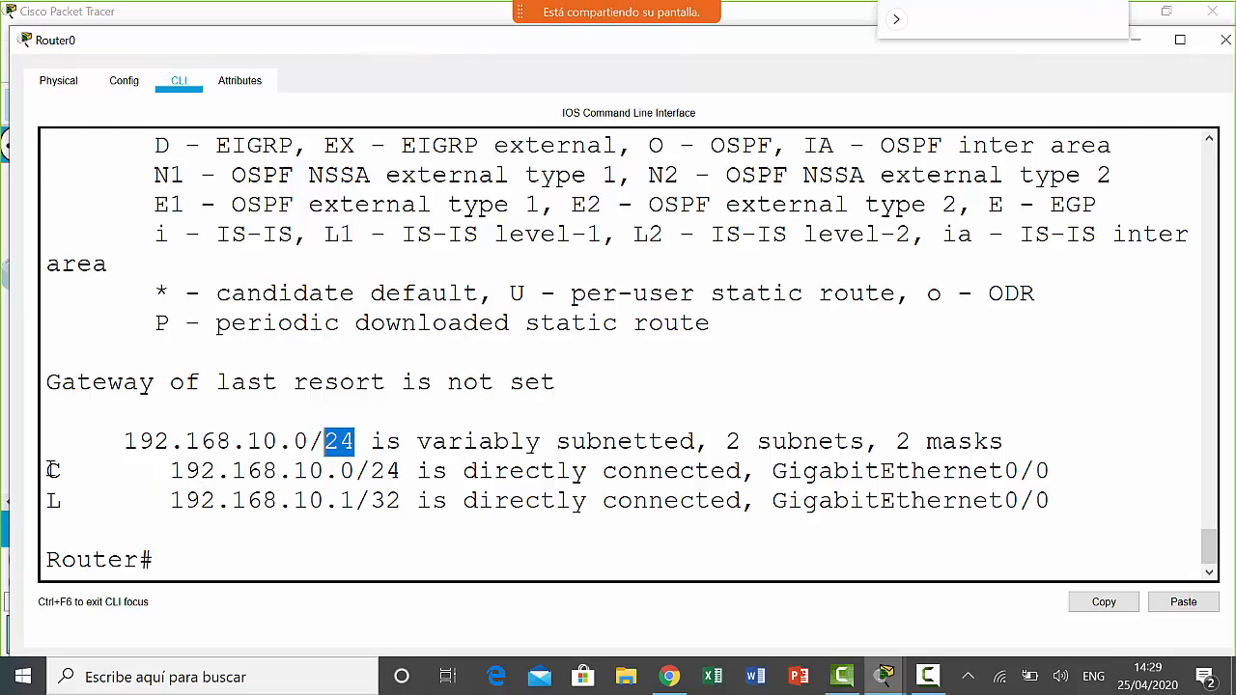
{"action": "left_click_drag", "start_coordinate": [47, 471], "coordinate": [360, 471]}
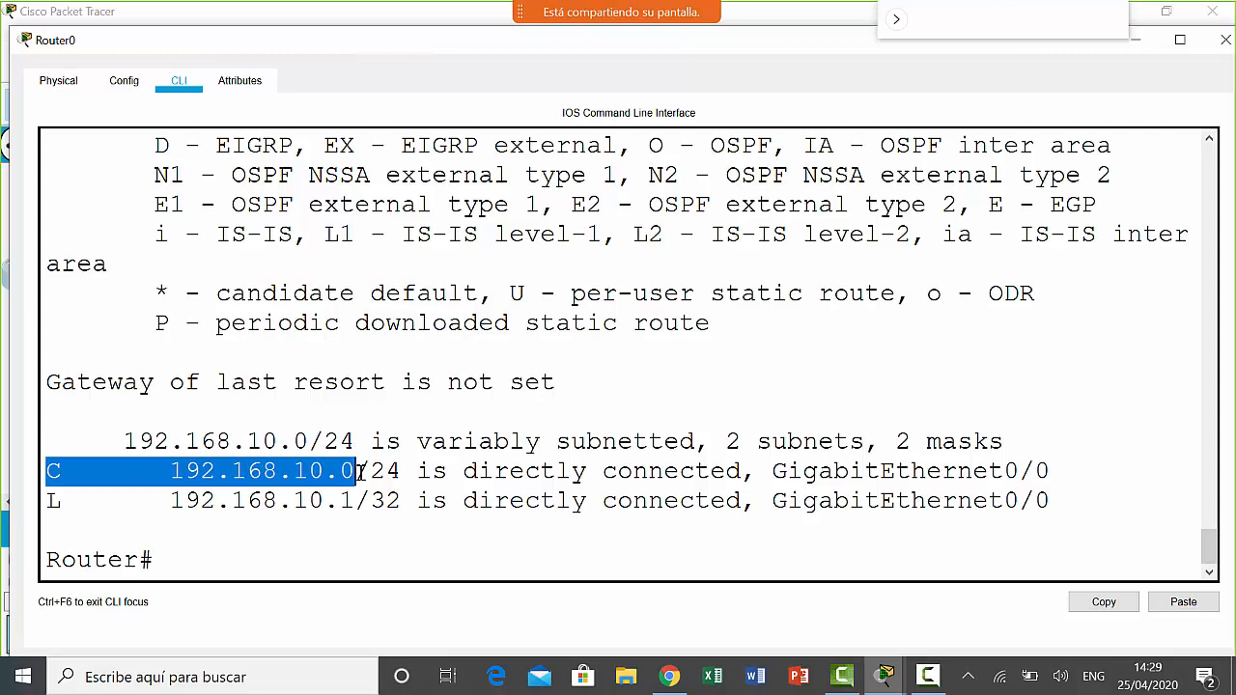
{"action": "left_click_drag", "start_coordinate": [773, 471], "coordinate": [1051, 470]}
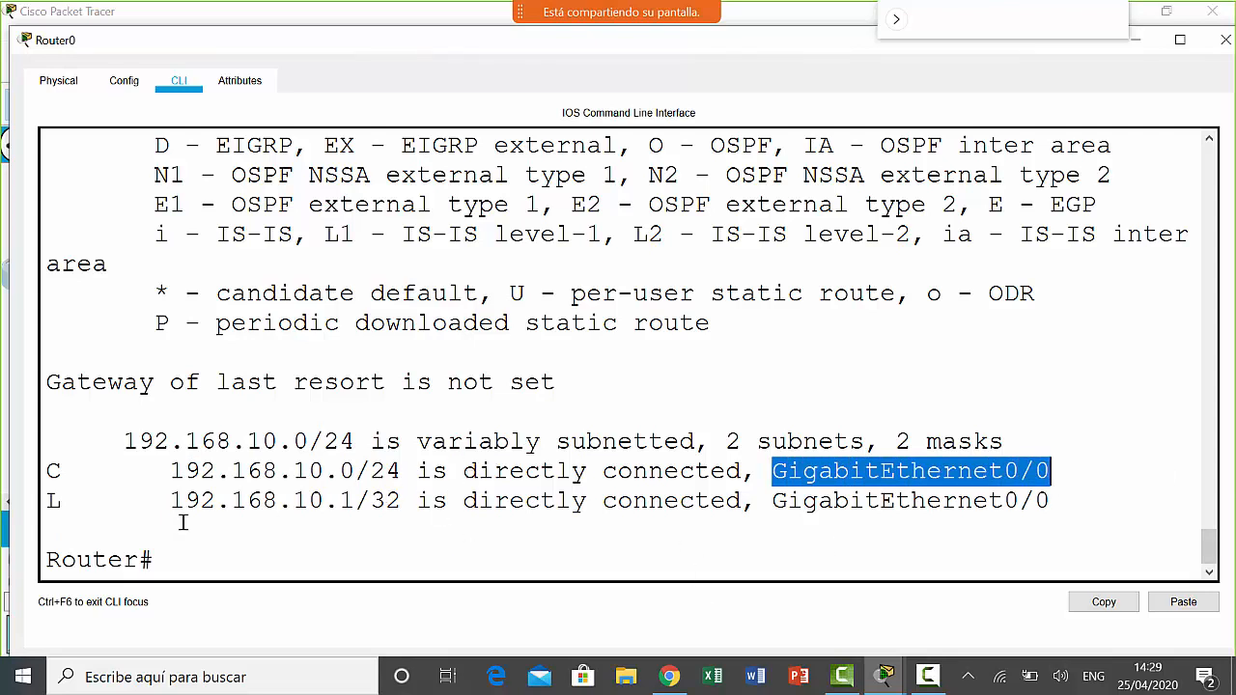
- Examine the local route's code, host address and interface in the IPv4 routing table
{"action": "left_click", "coordinate": [50, 503]}
{"action": "double_click", "coordinate": [50, 503]}
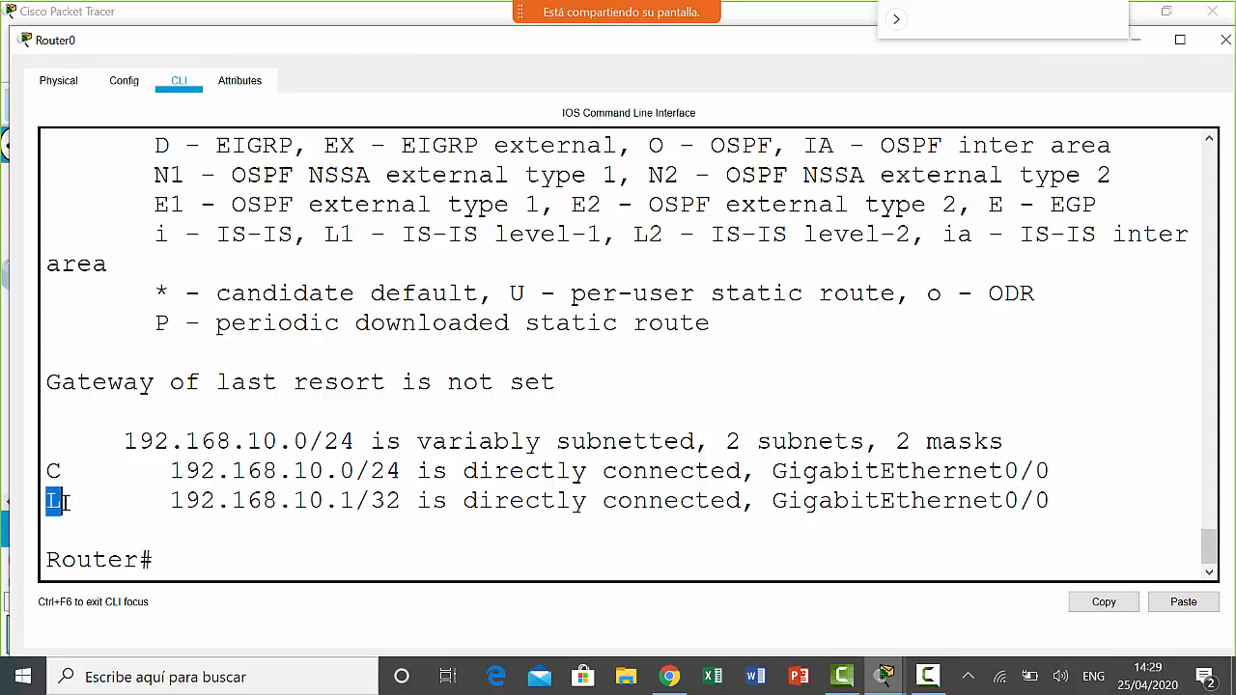
{"action": "left_click_drag", "start_coordinate": [166, 500], "coordinate": [359, 500]}
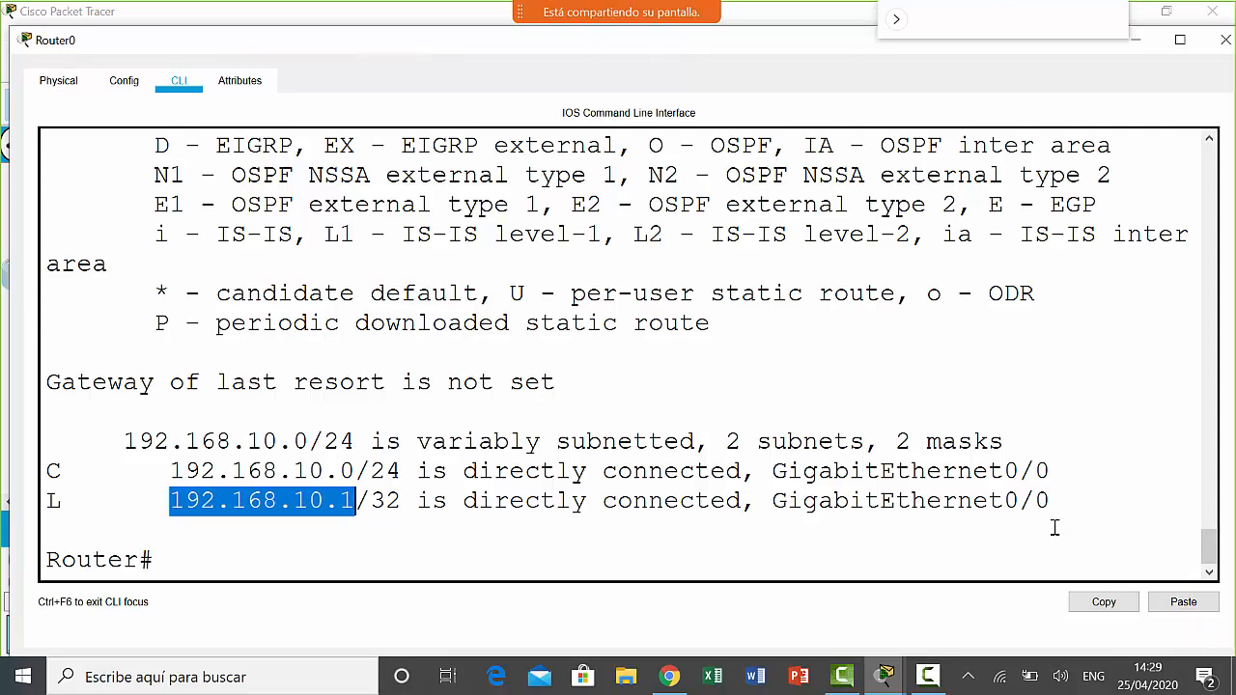
{"action": "left_click_drag", "start_coordinate": [1063, 500], "coordinate": [773, 500]}
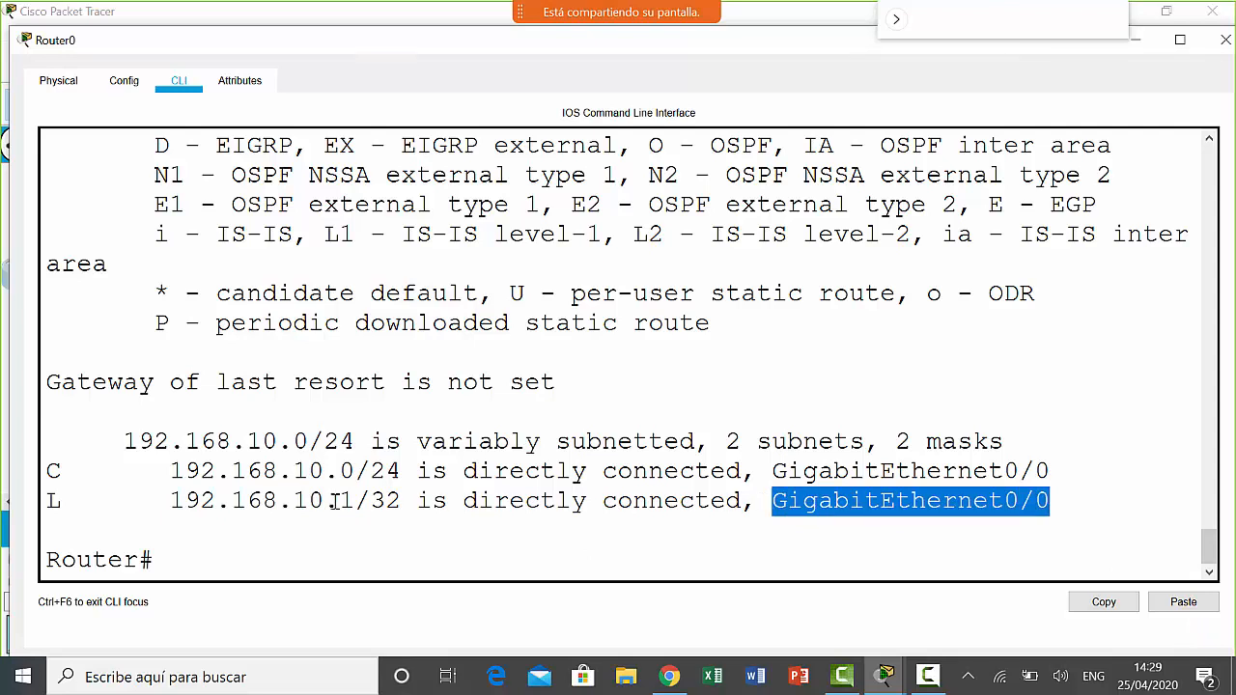
- Compare the connected route's network and prefix length with the local route's address and prefix length
{"action": "left_click_drag", "start_coordinate": [367, 470], "coordinate": [173, 470]}
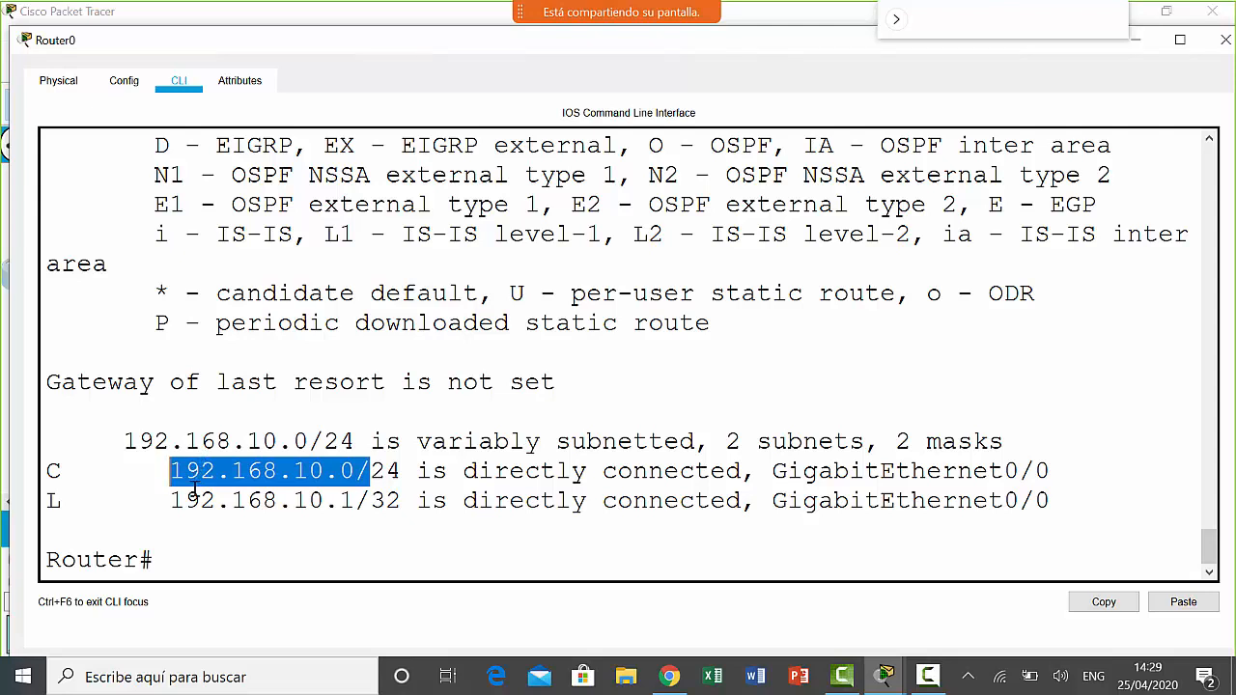
{"action": "left_click_drag", "start_coordinate": [349, 500], "coordinate": [166, 507]}
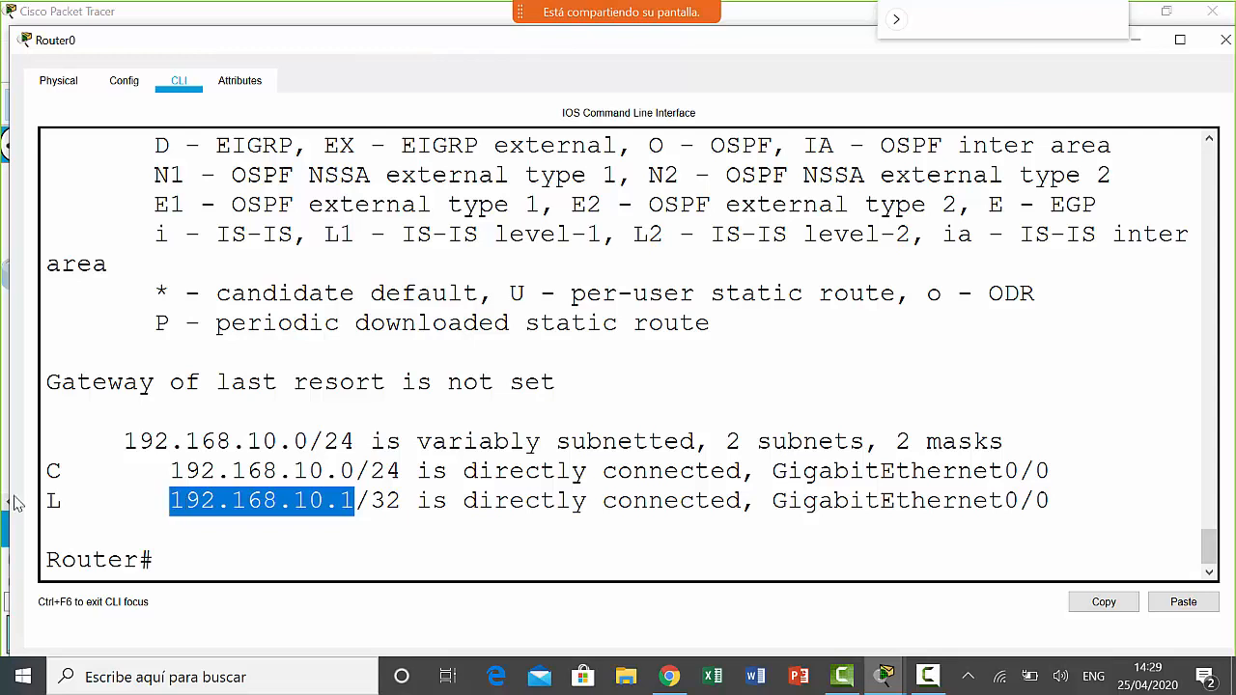
{"action": "left_click", "coordinate": [400, 501]}
{"action": "left_click_drag", "start_coordinate": [400, 501], "coordinate": [375, 501]}
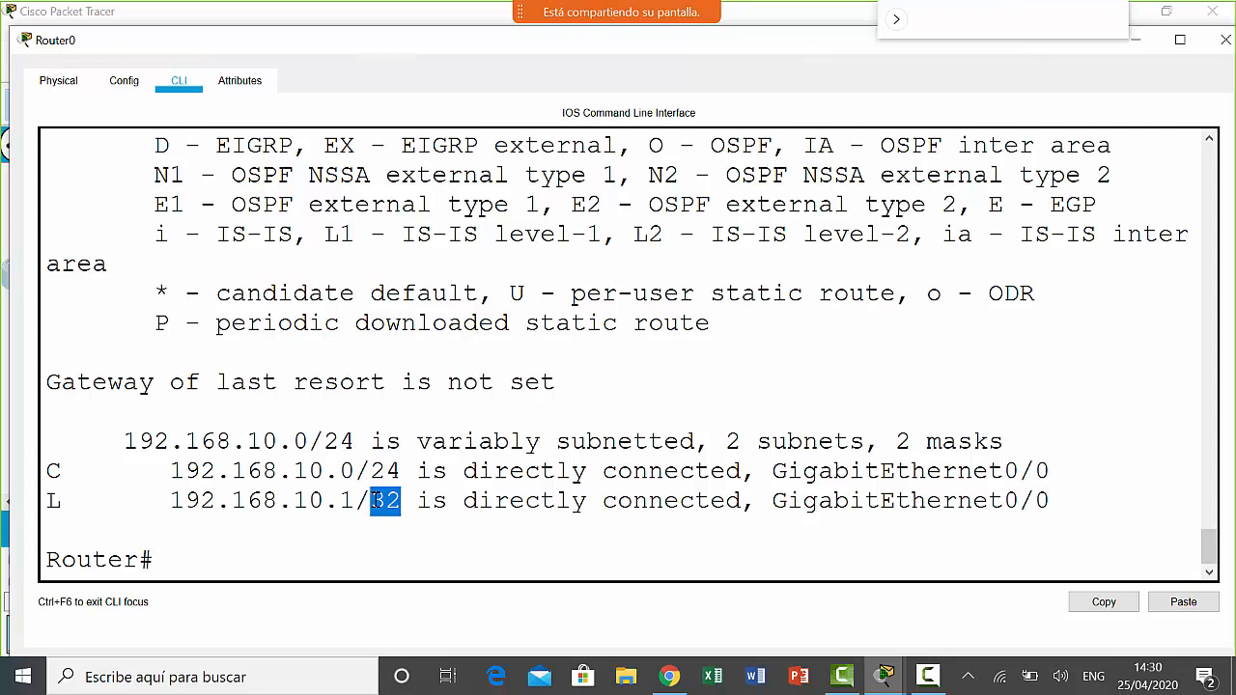
{"action": "left_click_drag", "start_coordinate": [355, 470], "coordinate": [170, 471]}
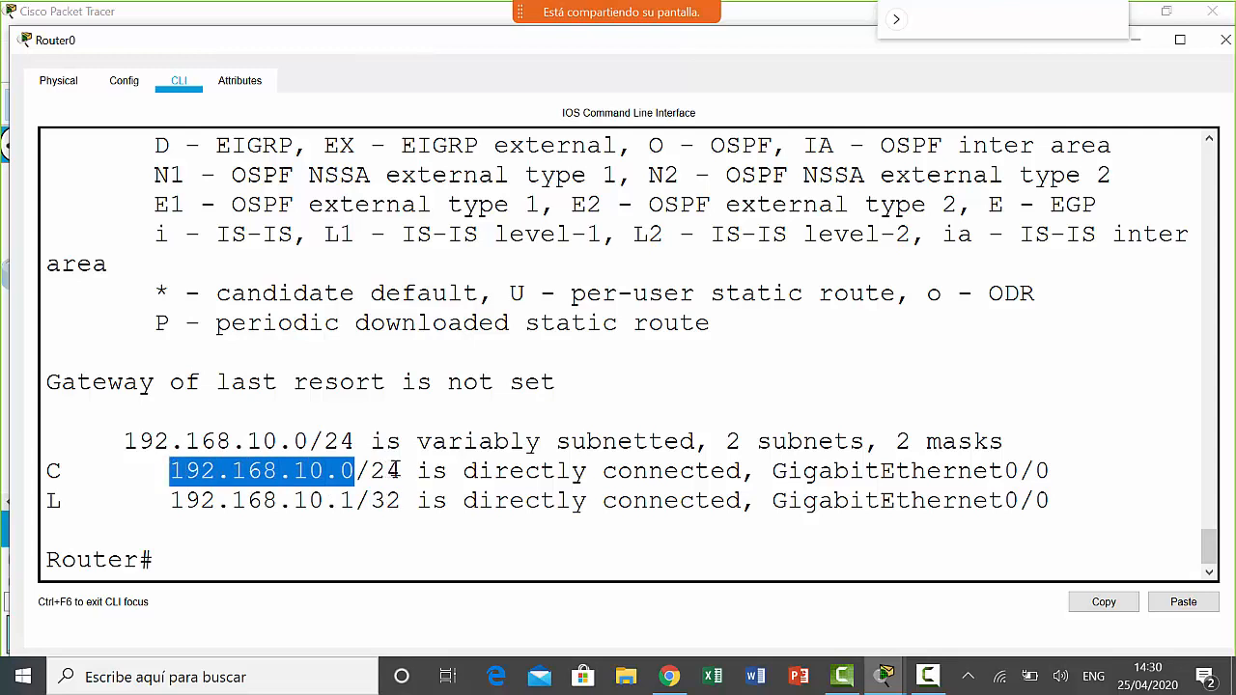
{"action": "left_click_drag", "start_coordinate": [399, 471], "coordinate": [340, 471]}
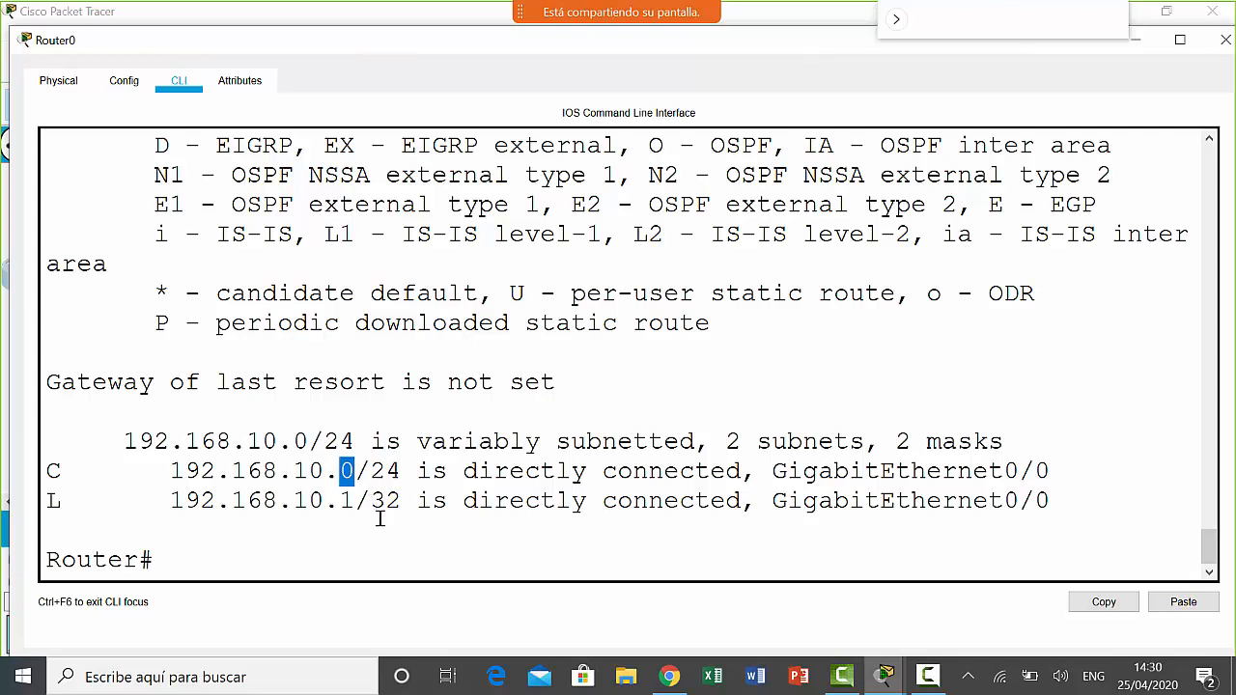
- Compare the connected route's full network address with the local route's full host address, returning to the connected network
{"action": "left_click", "coordinate": [169, 470]}
{"action": "left_click_drag", "start_coordinate": [169, 469], "coordinate": [349, 469]}
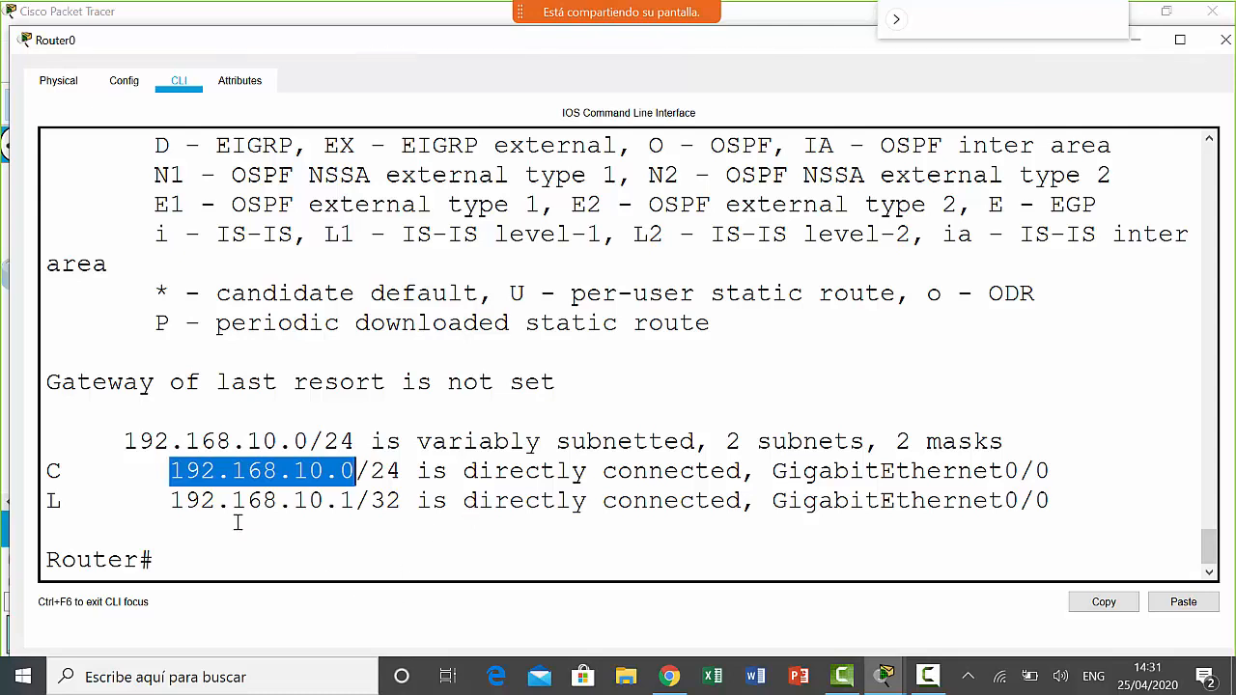
{"action": "left_click_drag", "start_coordinate": [172, 500], "coordinate": [358, 504]}
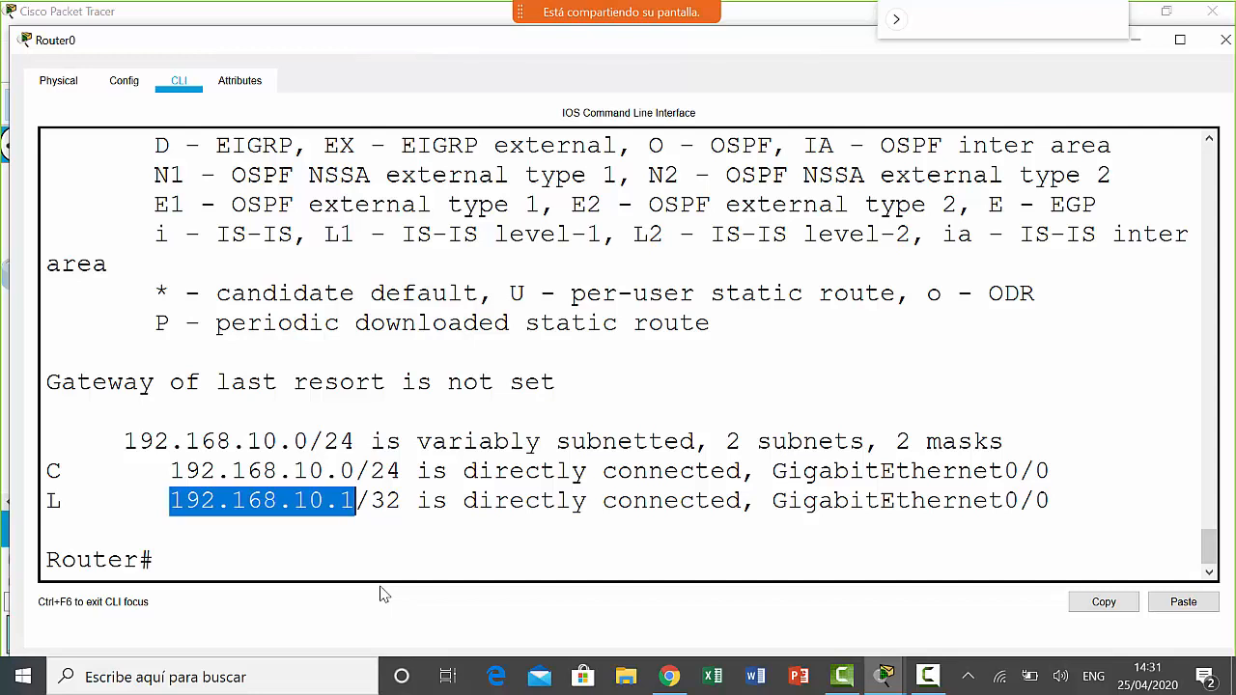
{"action": "left_click", "coordinate": [169, 503]}
{"action": "left_click_drag", "start_coordinate": [169, 503], "coordinate": [357, 503]}
{"action": "left_click_drag", "start_coordinate": [169, 472], "coordinate": [356, 480]}
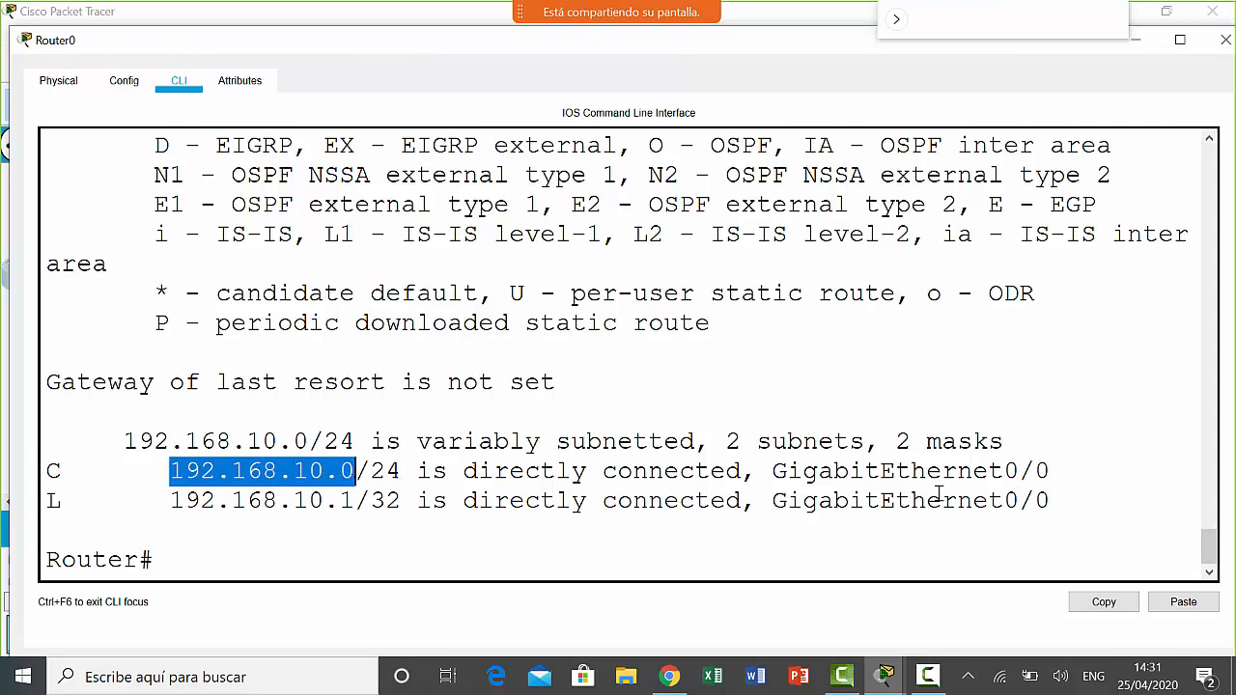
- Relate the connected network to its exit interface and compare the last octets of the connected and local routes
{"action": "left_click_drag", "start_coordinate": [1077, 476], "coordinate": [759, 478]}
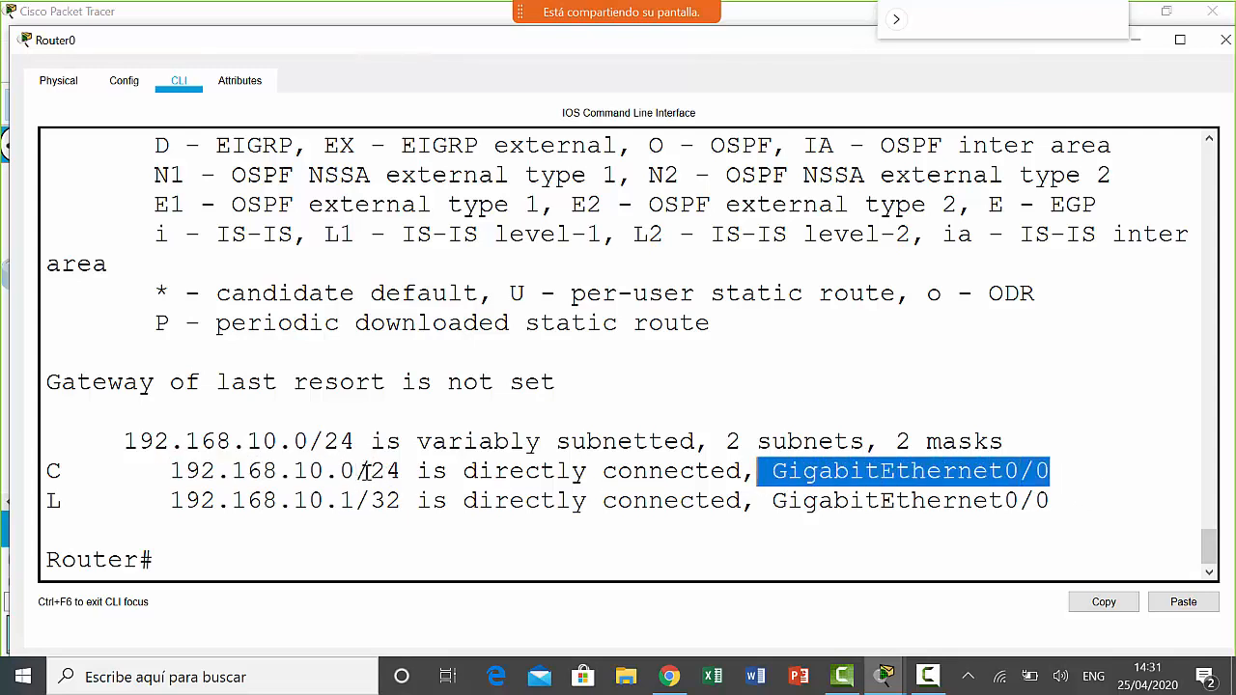
{"action": "left_click_drag", "start_coordinate": [363, 471], "coordinate": [172, 471]}
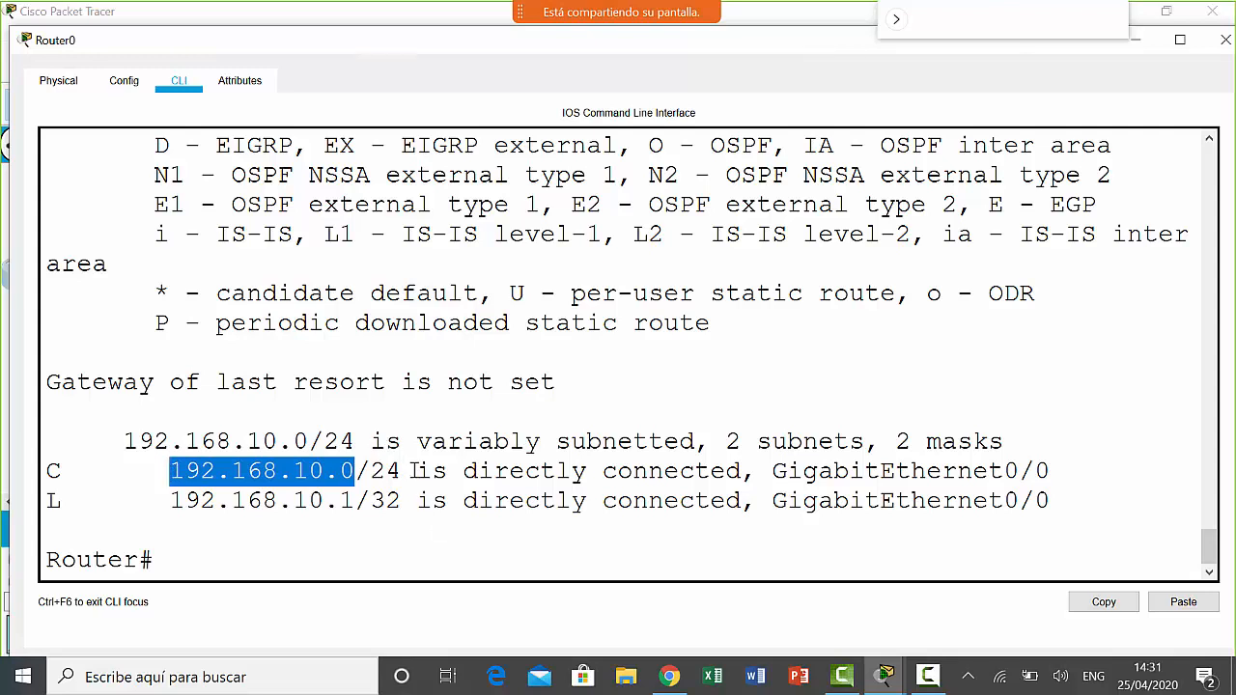
{"action": "left_click_drag", "start_coordinate": [415, 470], "coordinate": [168, 467]}
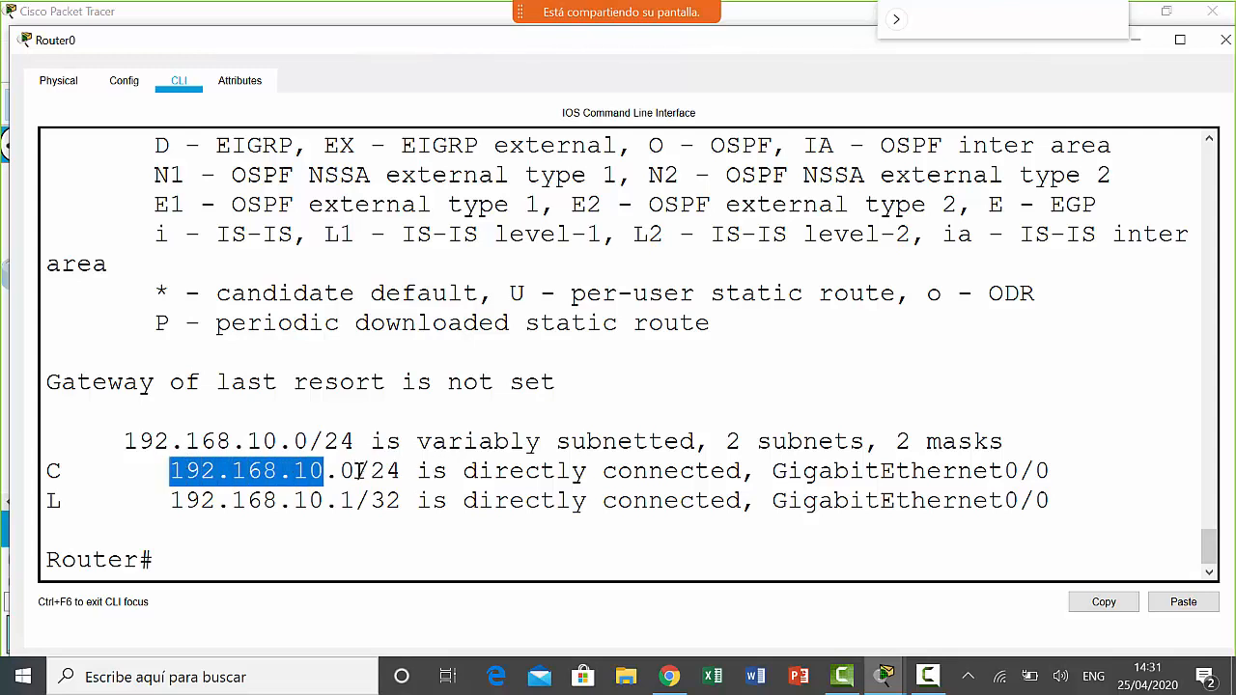
{"action": "left_click_drag", "start_coordinate": [357, 471], "coordinate": [338, 471]}
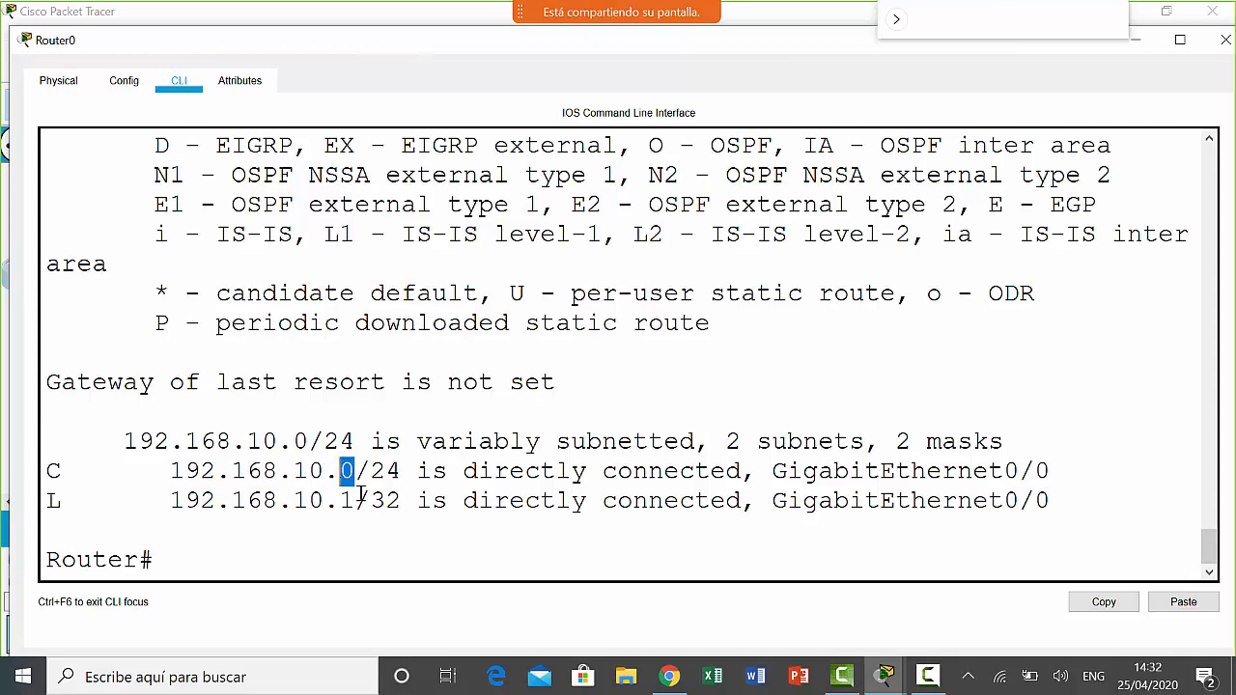
{"action": "left_click_drag", "start_coordinate": [359, 500], "coordinate": [340, 501]}
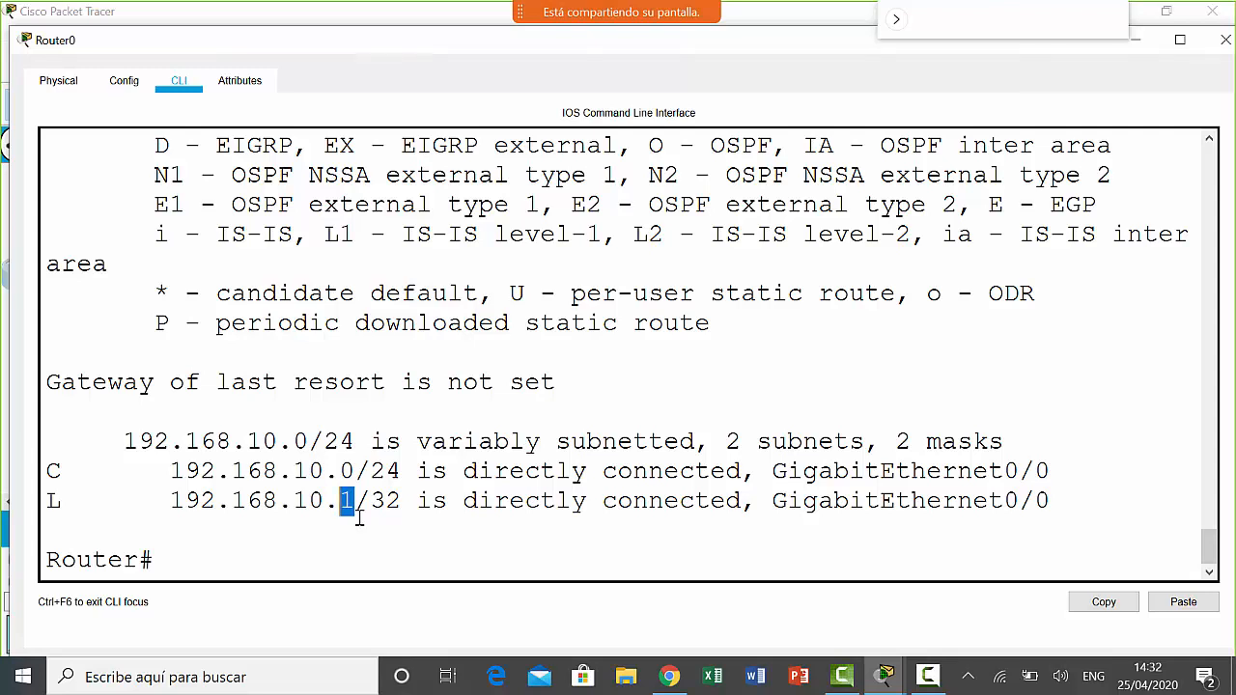
- Display the IPv6 routing table with show ipv6 route and check the legend's Connected and Local codes
{"action": "left_click", "coordinate": [428, 544]}
{"action": "type", "text": "show ip"}
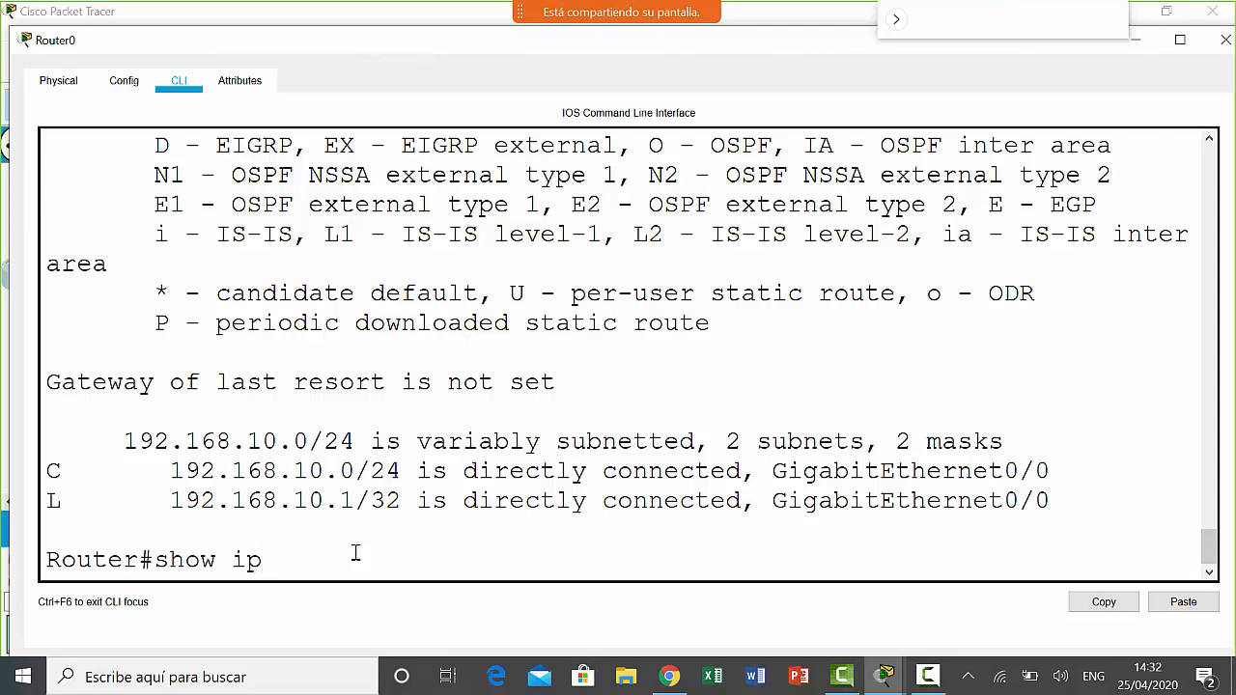
{"action": "type", "text": "v6 route"}
{"action": "key", "text": "Return"}
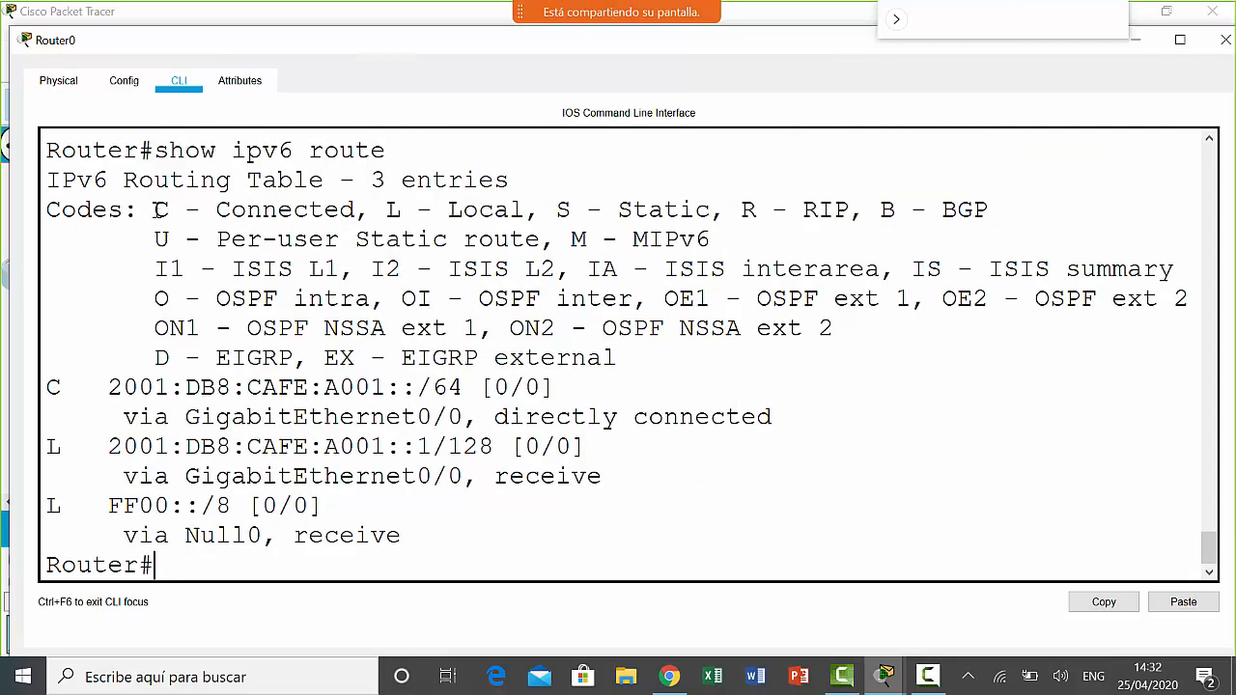
{"action": "left_click_drag", "start_coordinate": [155, 210], "coordinate": [527, 210]}
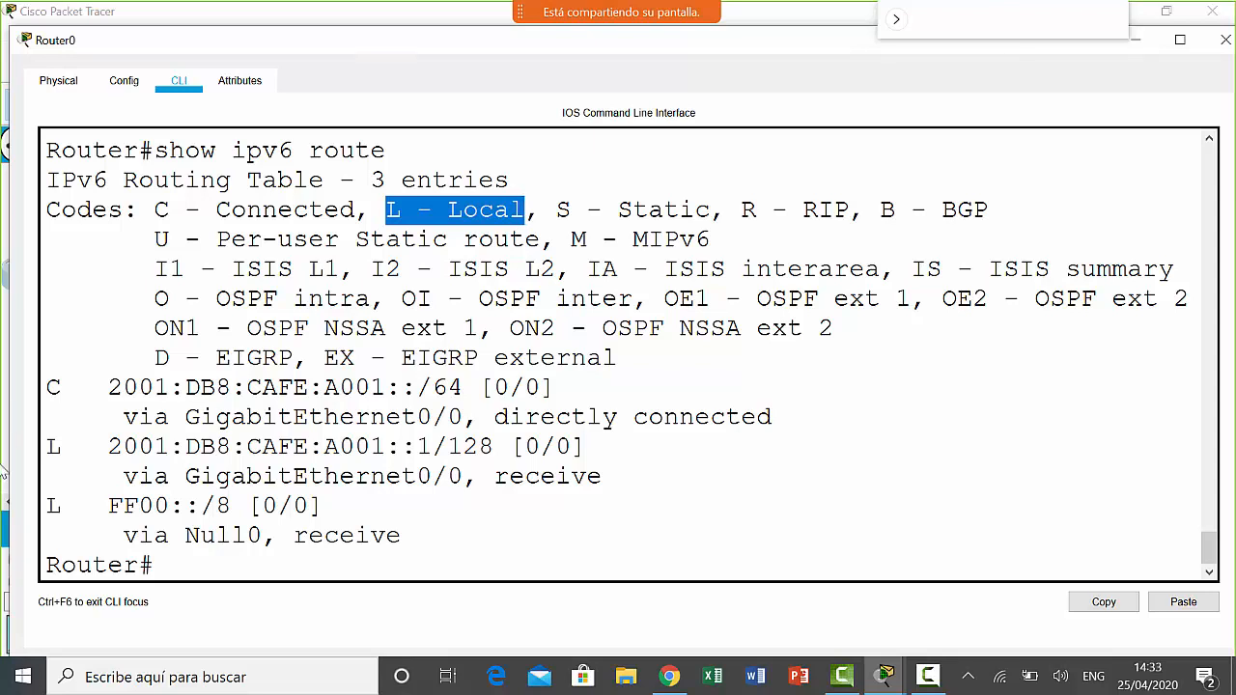
- Examine the connected IPv6 route's code, network prefix, prefix length and directly connected exit interface
{"action": "left_click_drag", "start_coordinate": [48, 386], "coordinate": [124, 388]}
{"action": "left_click", "coordinate": [108, 387]}
{"action": "left_click_drag", "start_coordinate": [392, 388], "coordinate": [123, 387]}
{"action": "left_click", "coordinate": [461, 387]}
{"action": "left_click_drag", "start_coordinate": [462, 386], "coordinate": [431, 387]}
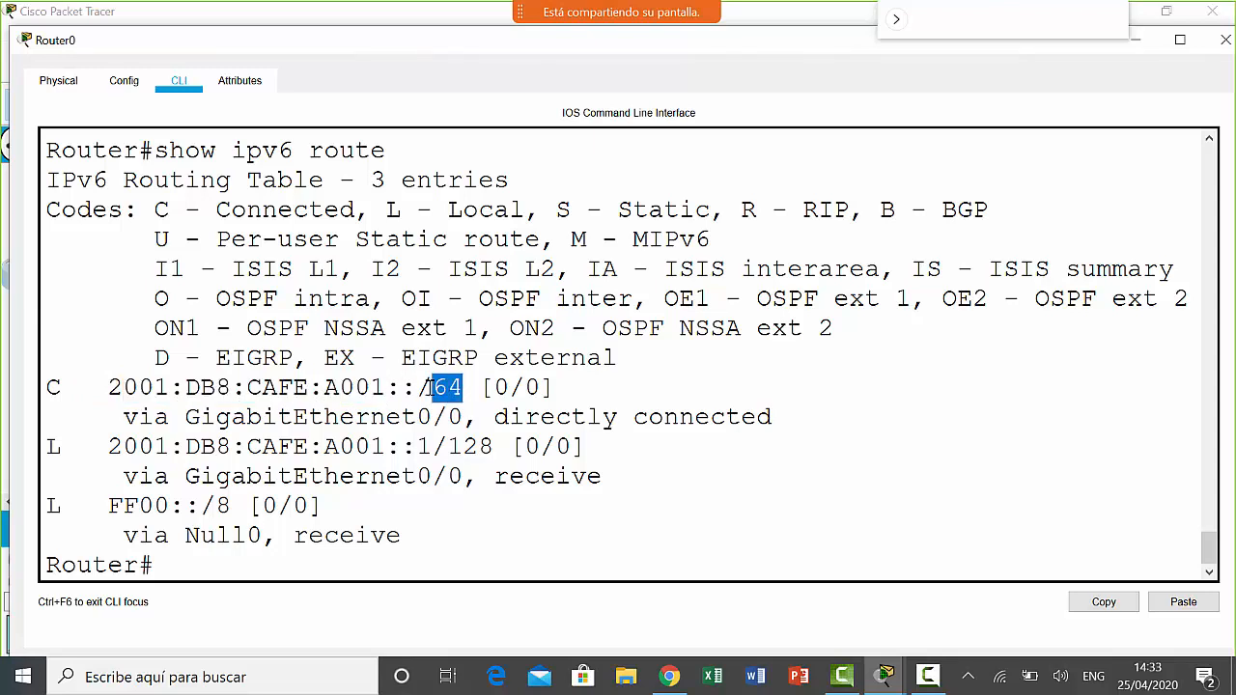
{"action": "left_click_drag", "start_coordinate": [108, 388], "coordinate": [172, 387]}
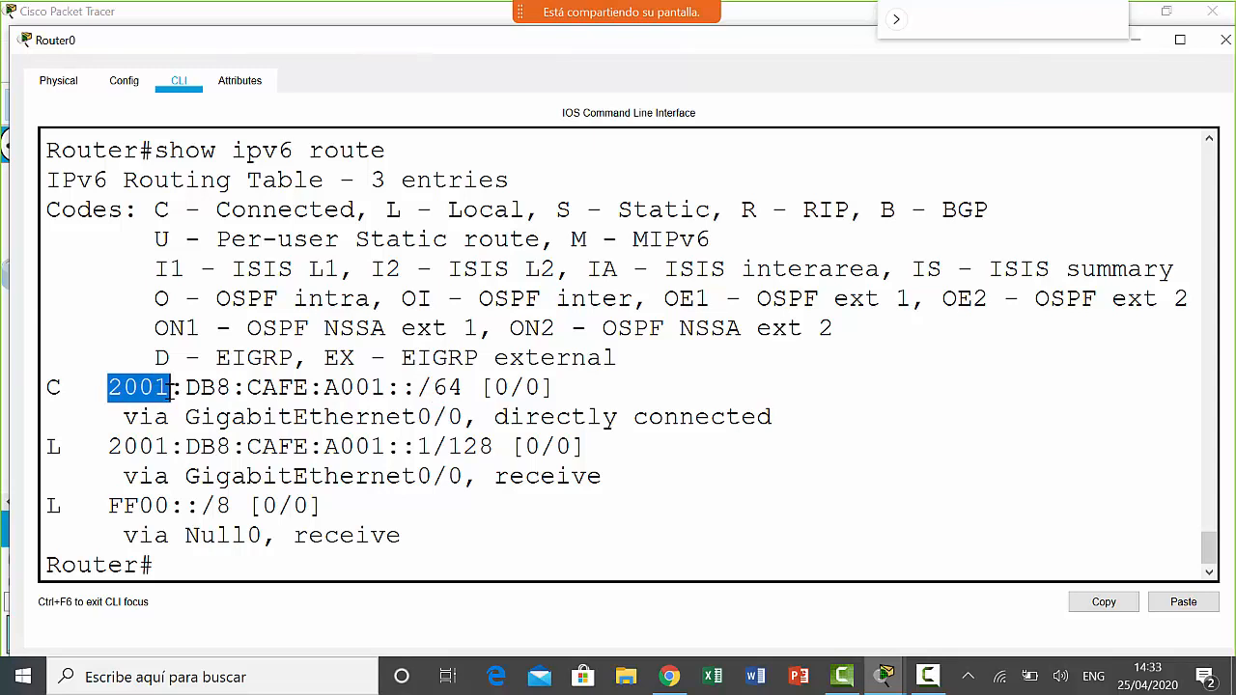
{"action": "left_click_drag", "start_coordinate": [172, 387], "coordinate": [386, 387]}
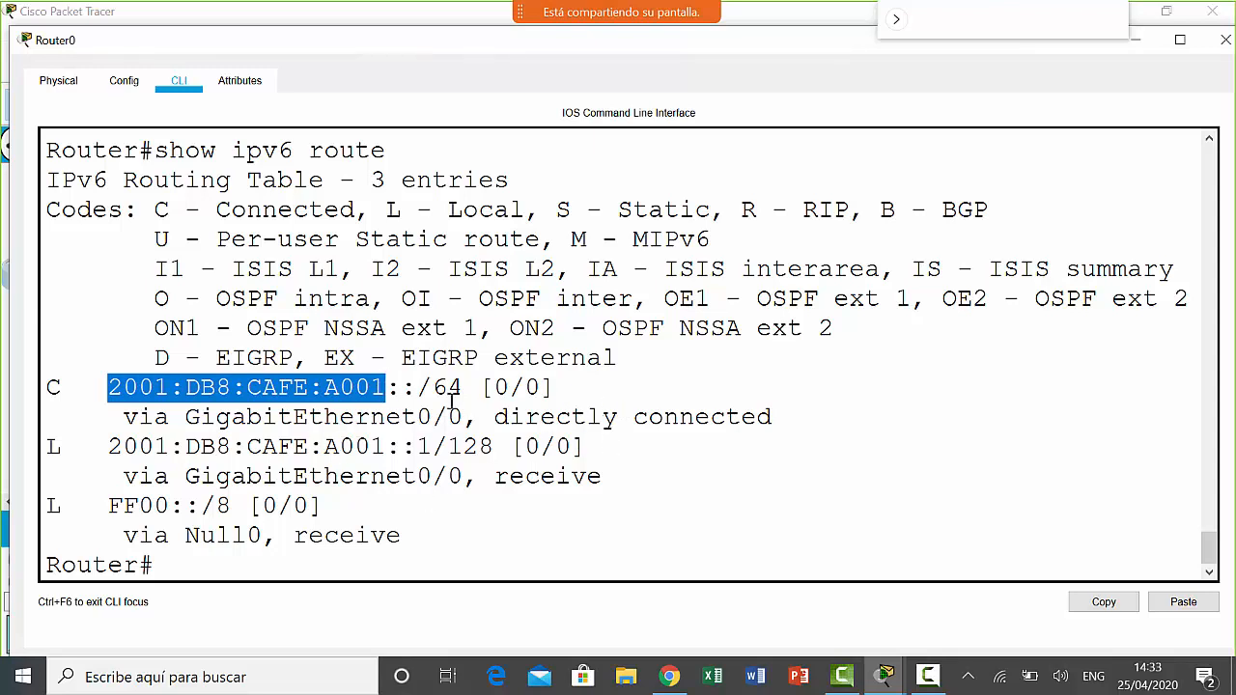
{"action": "left_click_drag", "start_coordinate": [190, 419], "coordinate": [773, 417]}
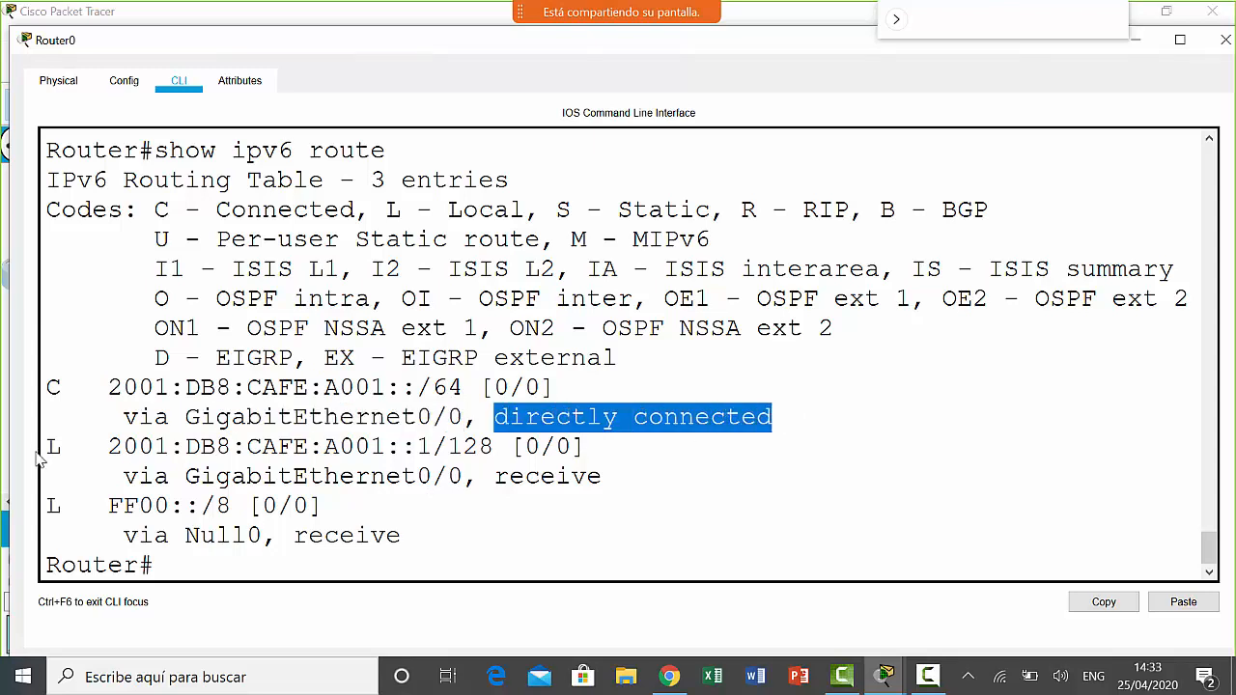
- Examine the local IPv6 route's code, the network part of its address and its host identifier
{"action": "left_click", "coordinate": [53, 446]}
{"action": "left_click_drag", "start_coordinate": [50, 446], "coordinate": [75, 447]}
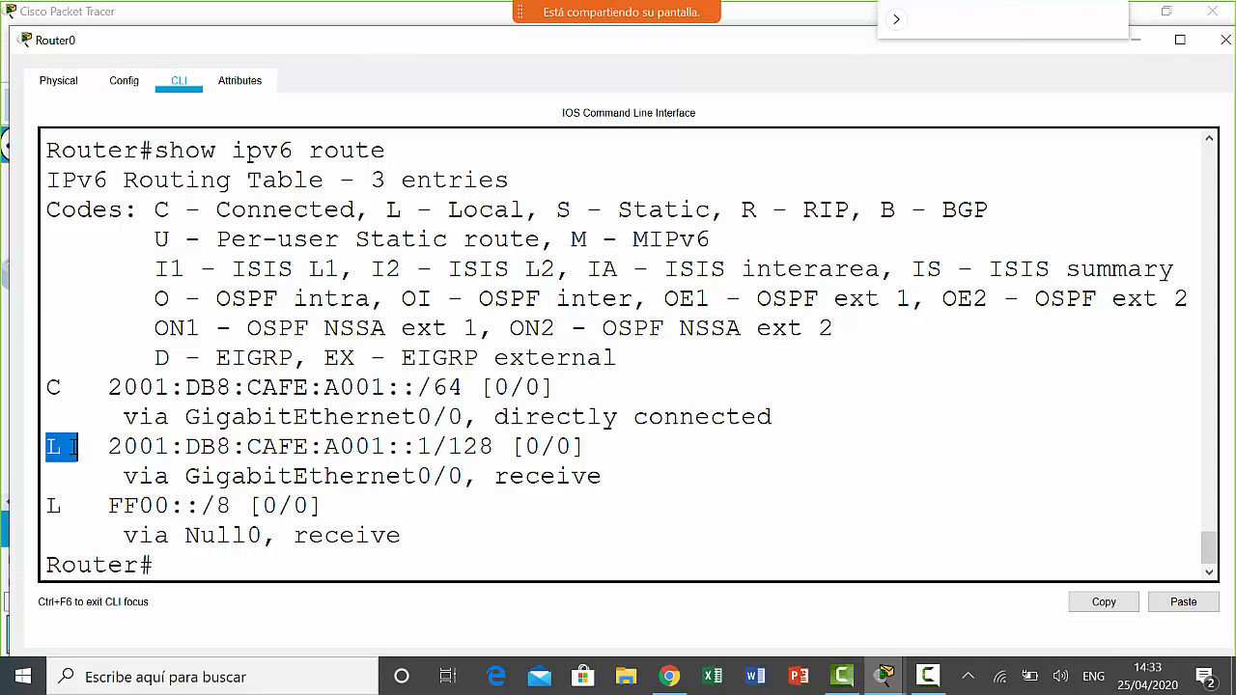
{"action": "left_click", "coordinate": [112, 446]}
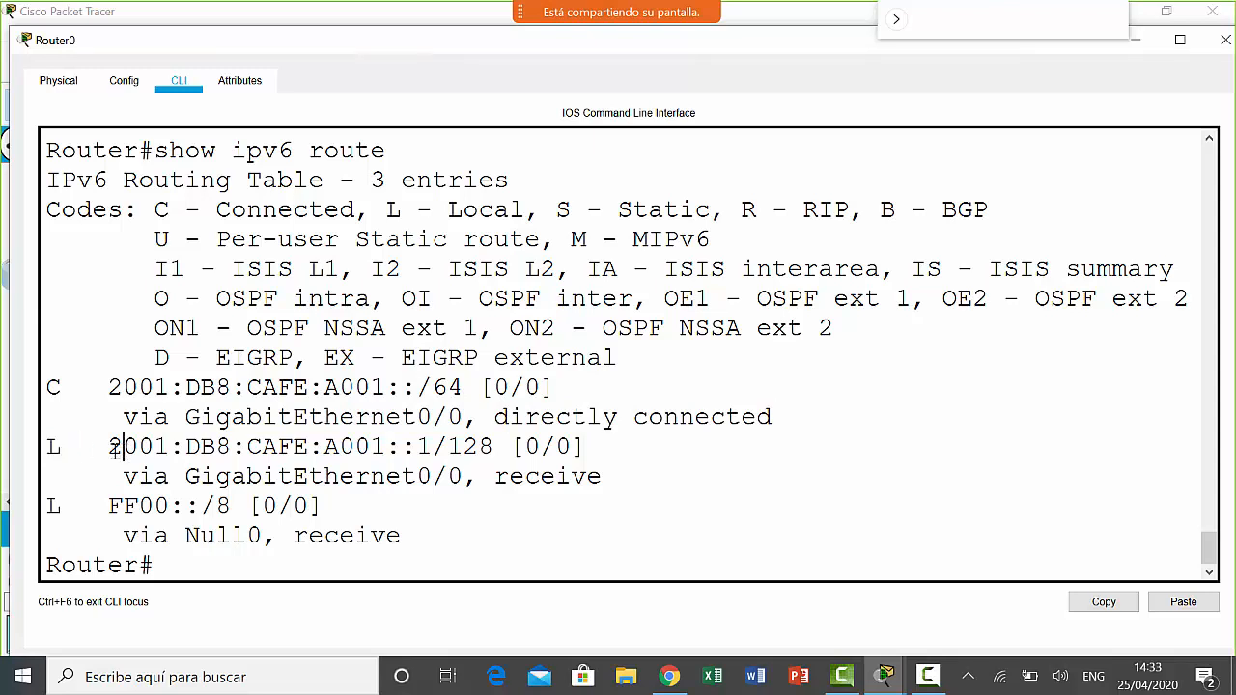
{"action": "left_click_drag", "start_coordinate": [114, 446], "coordinate": [174, 446]}
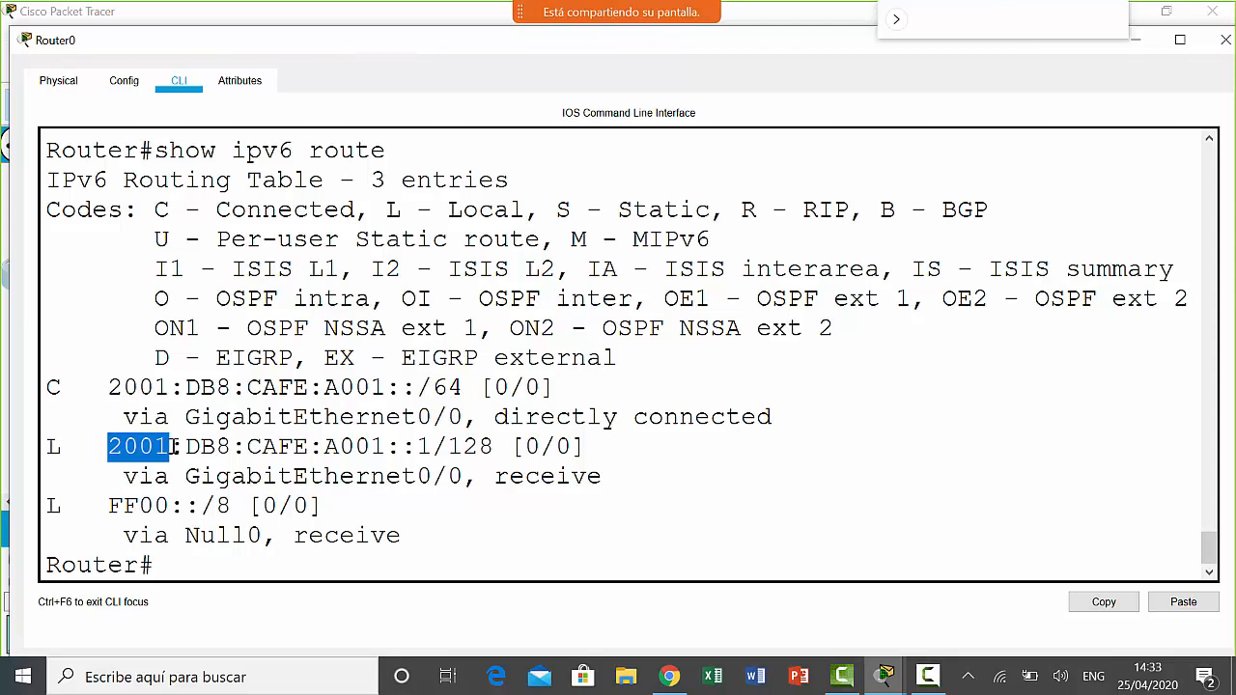
{"action": "left_click", "coordinate": [174, 446]}
{"action": "left_click_drag", "start_coordinate": [107, 447], "coordinate": [386, 448]}
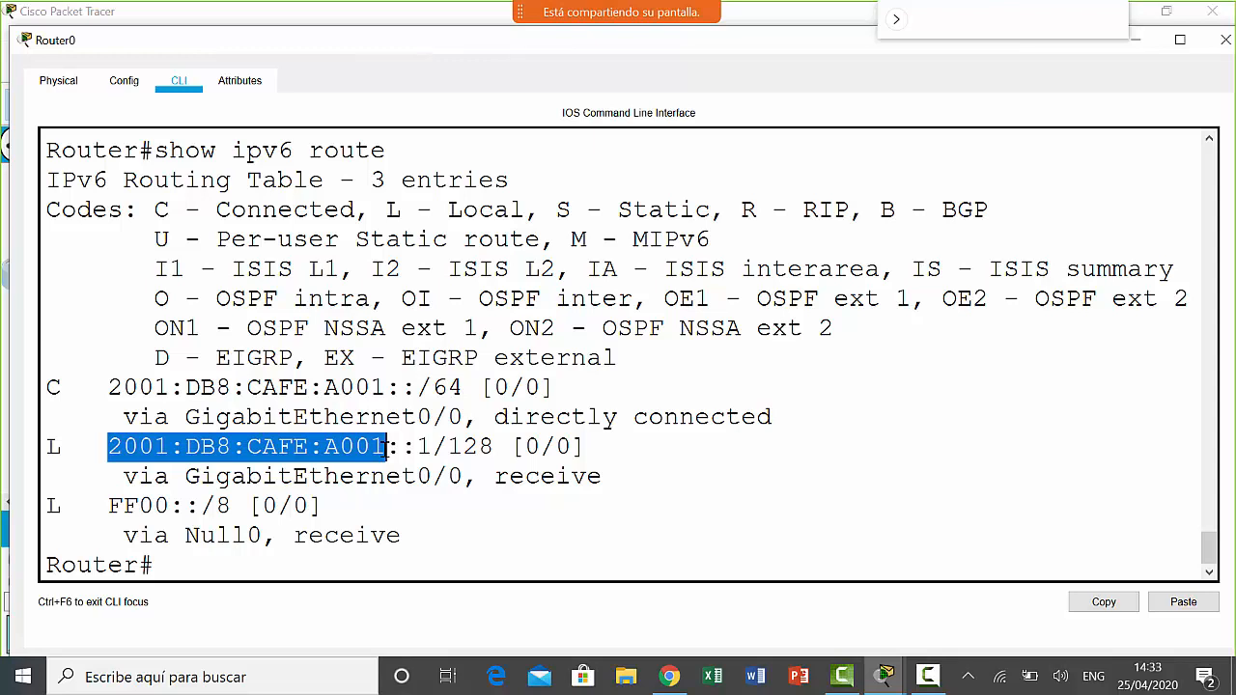
{"action": "left_click", "coordinate": [116, 447]}
{"action": "left_click_drag", "start_coordinate": [109, 447], "coordinate": [393, 453]}
{"action": "double_click", "coordinate": [423, 448]}
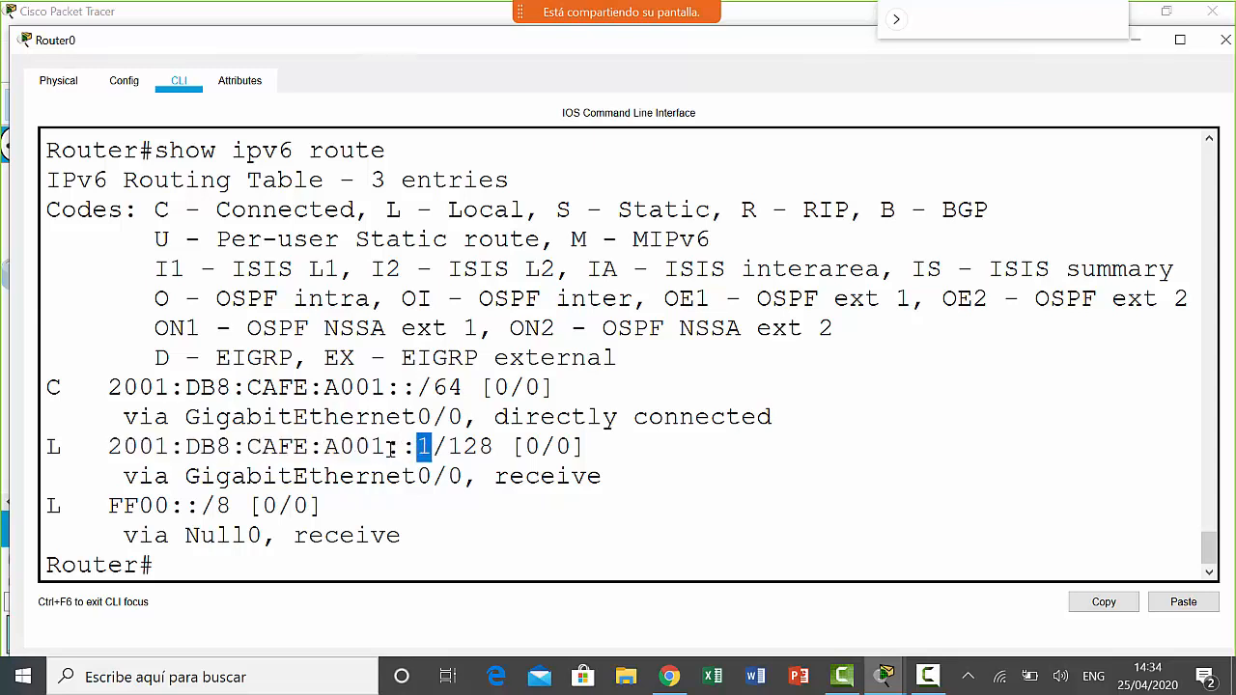
- Relate the local IPv6 route's full address to the connected route's network and exit interface
{"action": "left_click_drag", "start_coordinate": [388, 447], "coordinate": [78, 447]}
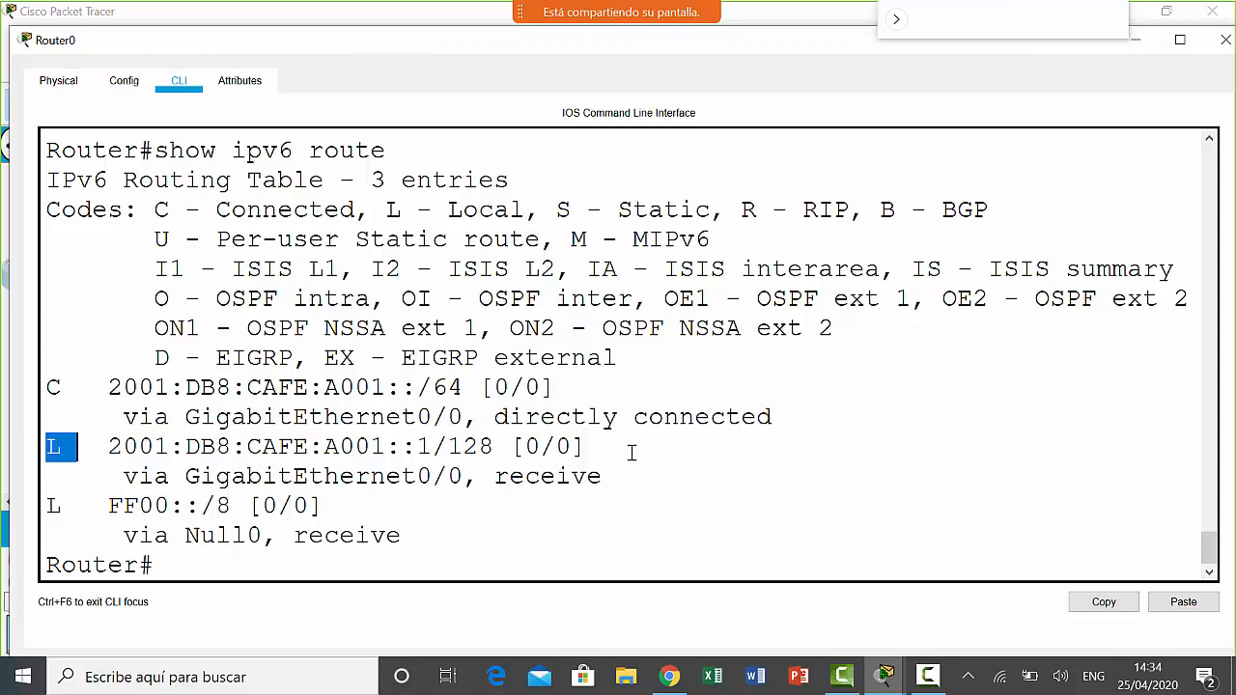
{"action": "left_click_drag", "start_coordinate": [184, 476], "coordinate": [113, 451]}
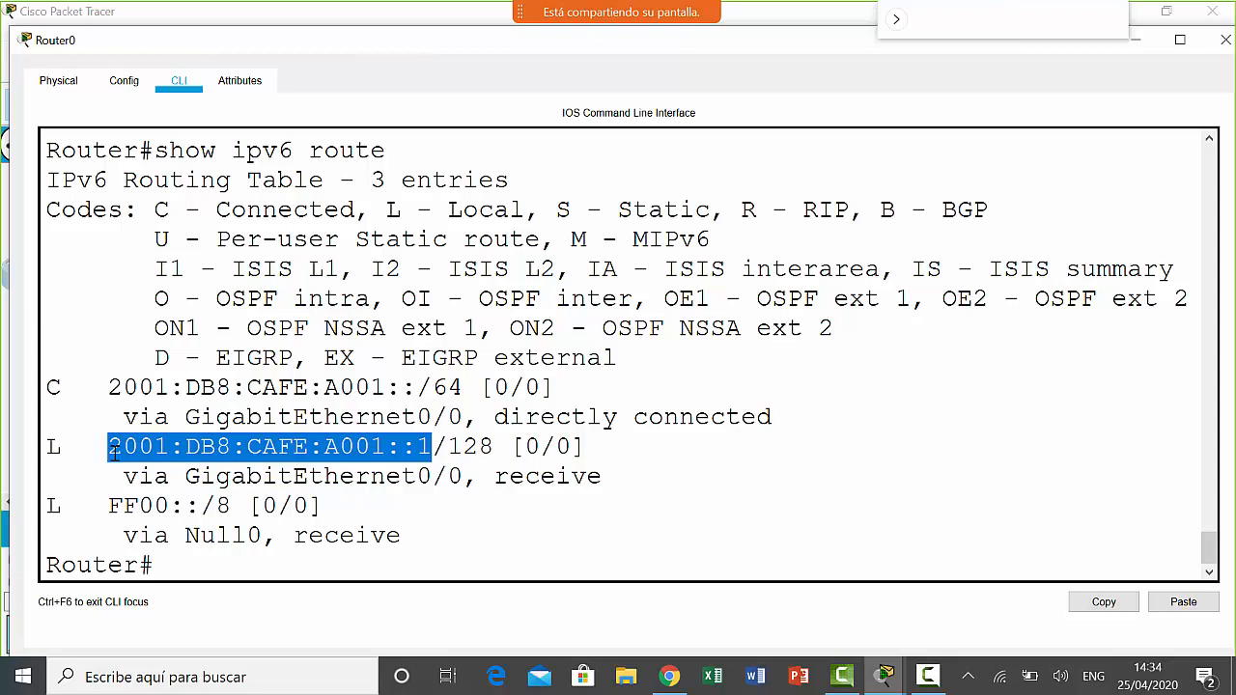
{"action": "left_click", "coordinate": [113, 450]}
{"action": "left_click_drag", "start_coordinate": [106, 449], "coordinate": [411, 449]}
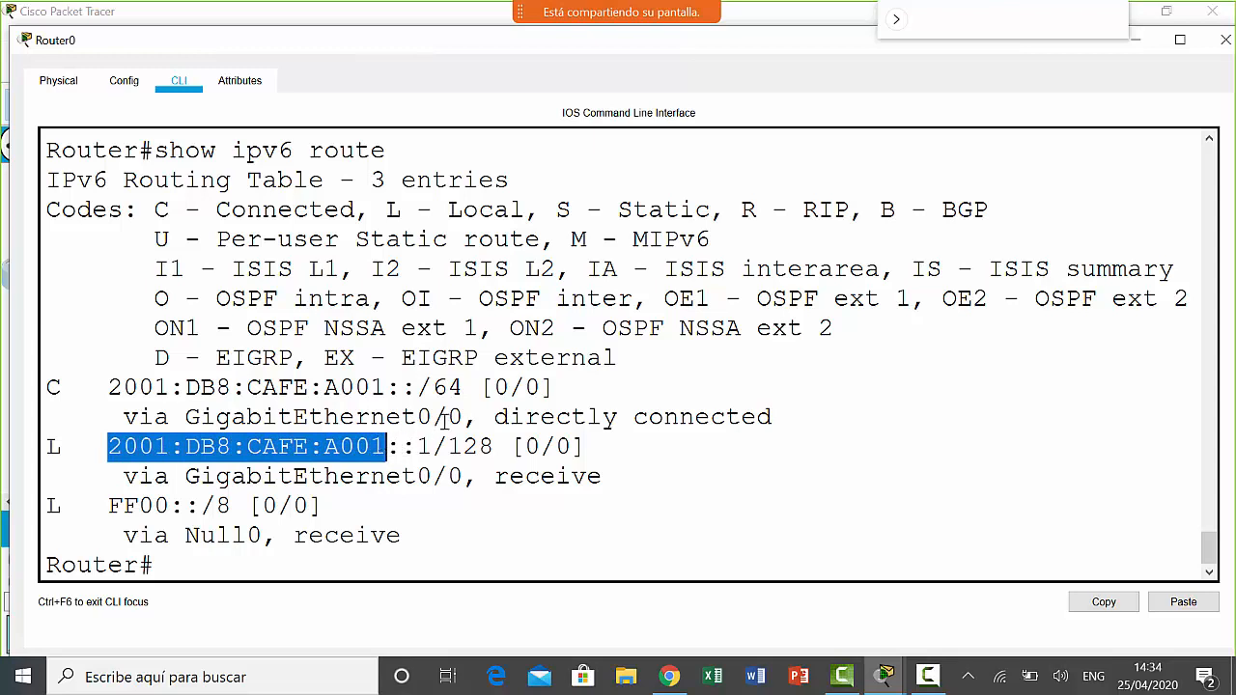
{"action": "left_click_drag", "start_coordinate": [468, 417], "coordinate": [124, 417]}
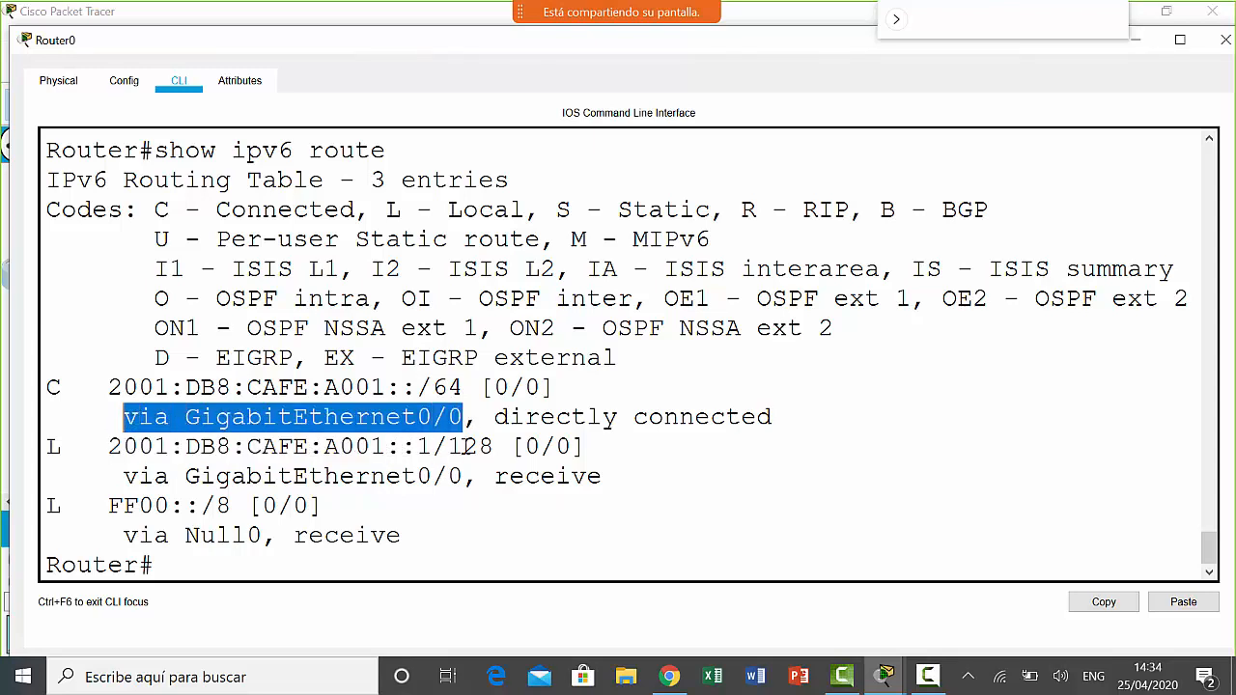
{"action": "left_click_drag", "start_coordinate": [467, 418], "coordinate": [176, 417]}
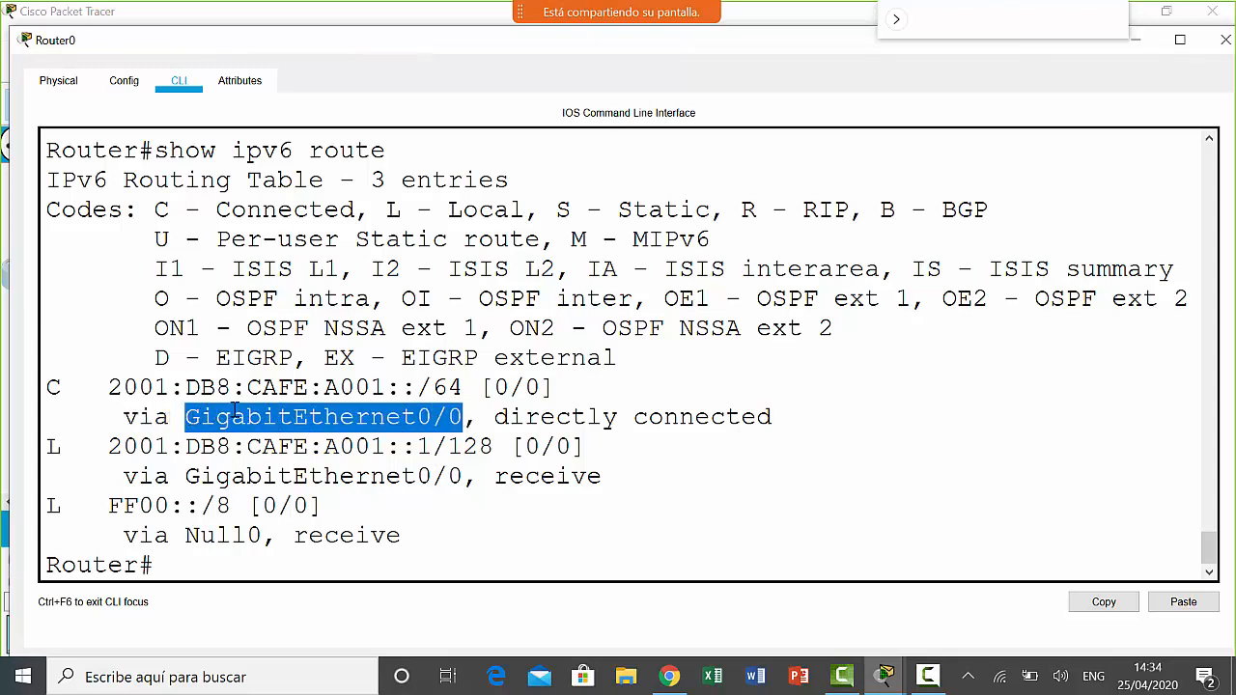
{"action": "left_click_drag", "start_coordinate": [390, 388], "coordinate": [92, 390]}
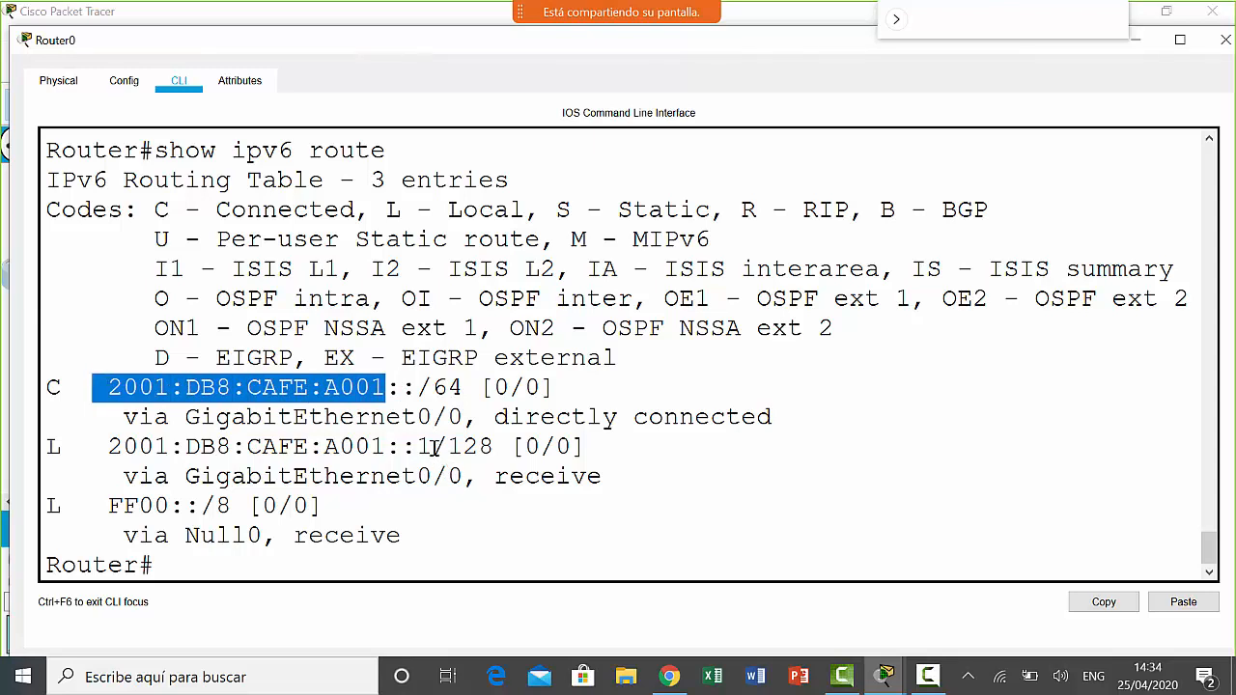
- Review the local route's host address, prefix length, interface and code against the connected route's IPv6 network
{"action": "left_click_drag", "start_coordinate": [430, 446], "coordinate": [110, 447]}
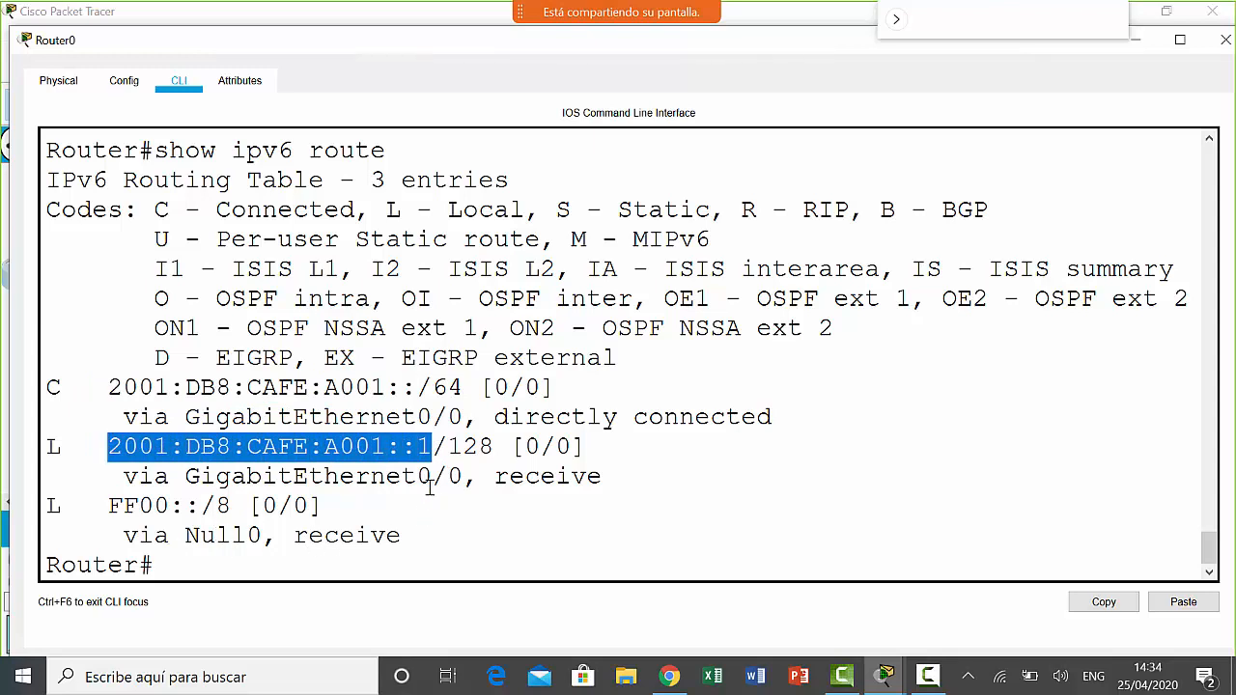
{"action": "left_click_drag", "start_coordinate": [494, 446], "coordinate": [448, 446]}
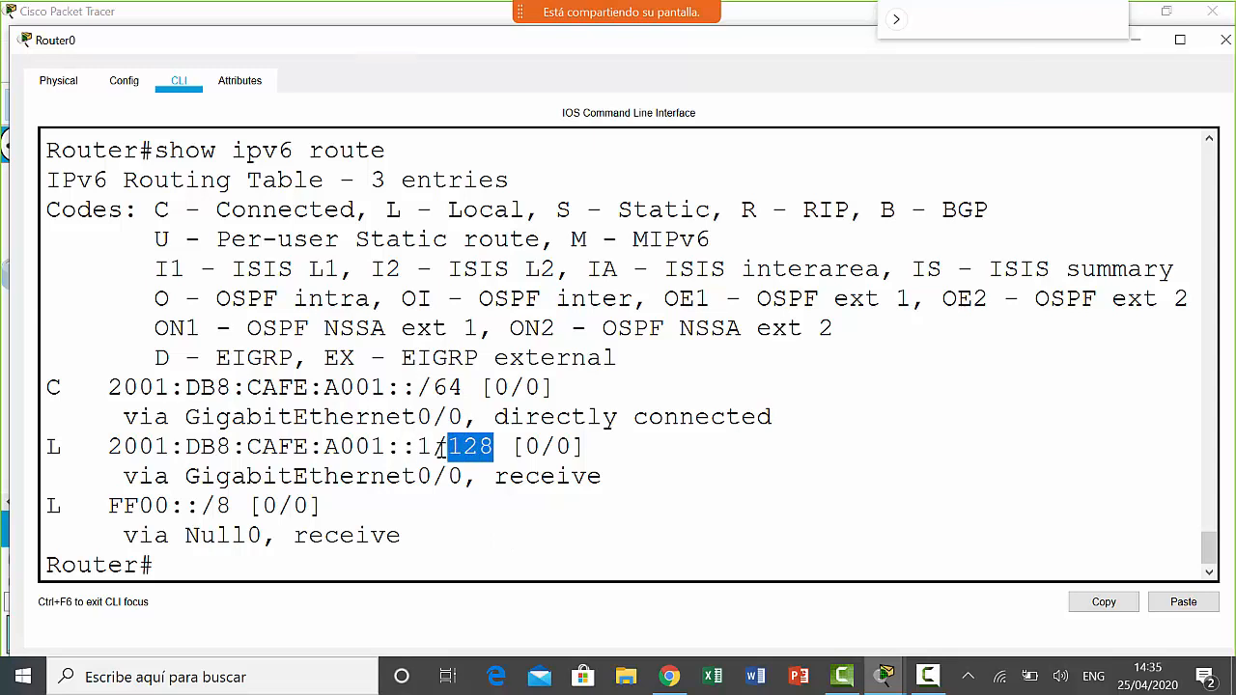
{"action": "left_click_drag", "start_coordinate": [432, 446], "coordinate": [114, 440]}
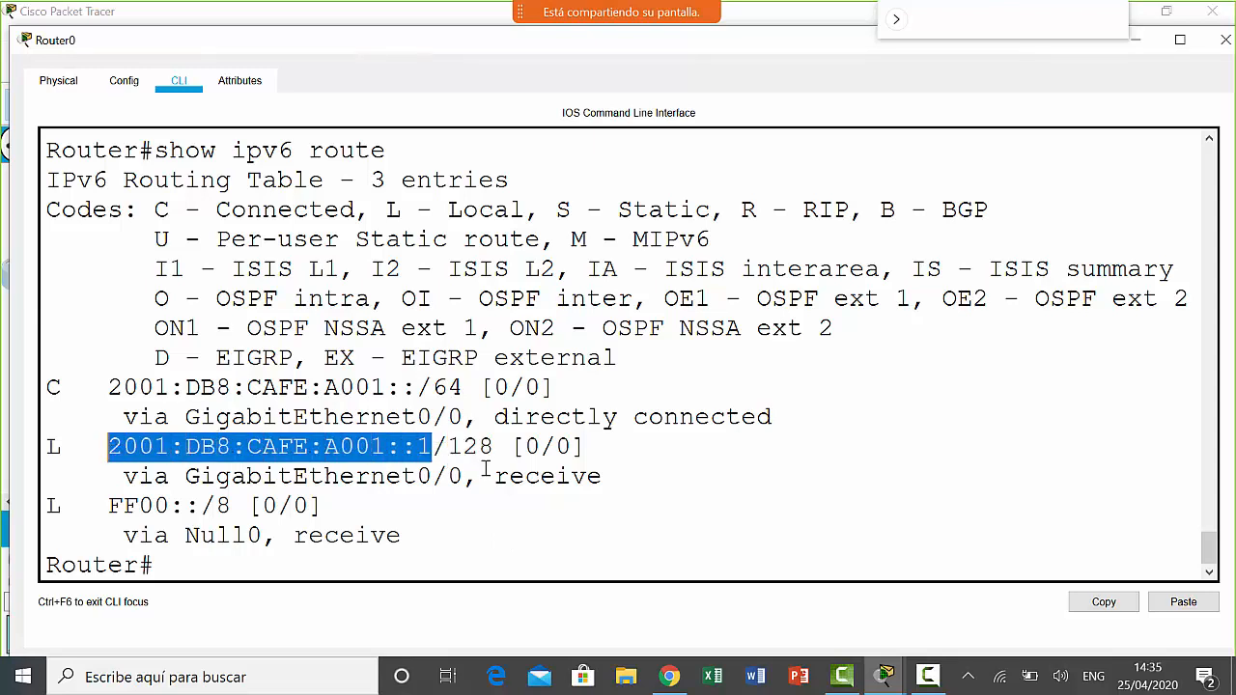
{"action": "left_click_drag", "start_coordinate": [464, 476], "coordinate": [186, 480]}
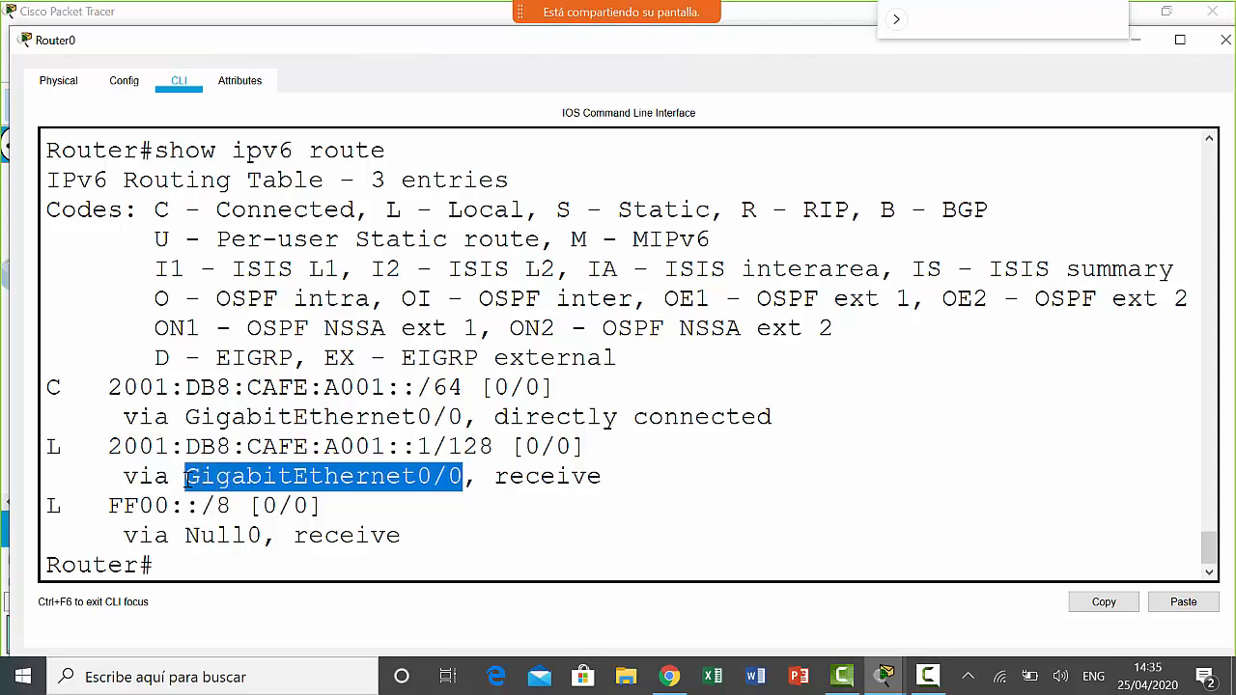
{"action": "double_click", "coordinate": [50, 447]}
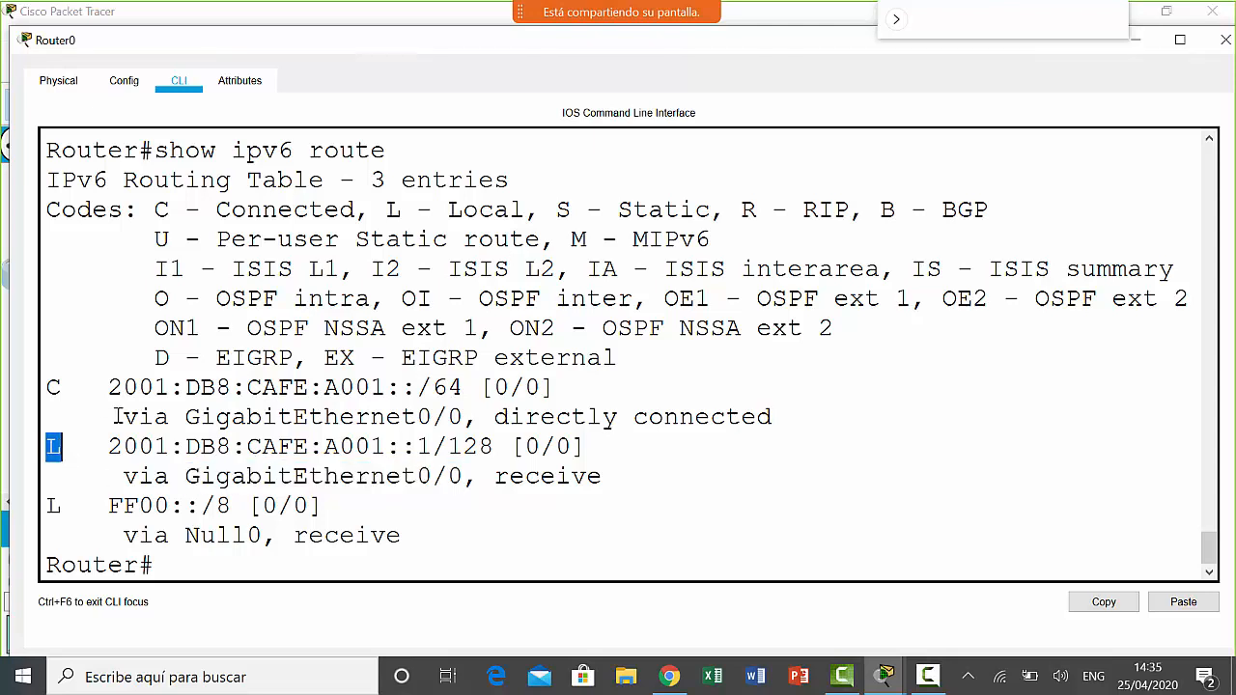
{"action": "left_click_drag", "start_coordinate": [118, 388], "coordinate": [401, 388]}
{"action": "left_click", "coordinate": [330, 391]}
{"action": "left_click_drag", "start_coordinate": [106, 387], "coordinate": [383, 385]}
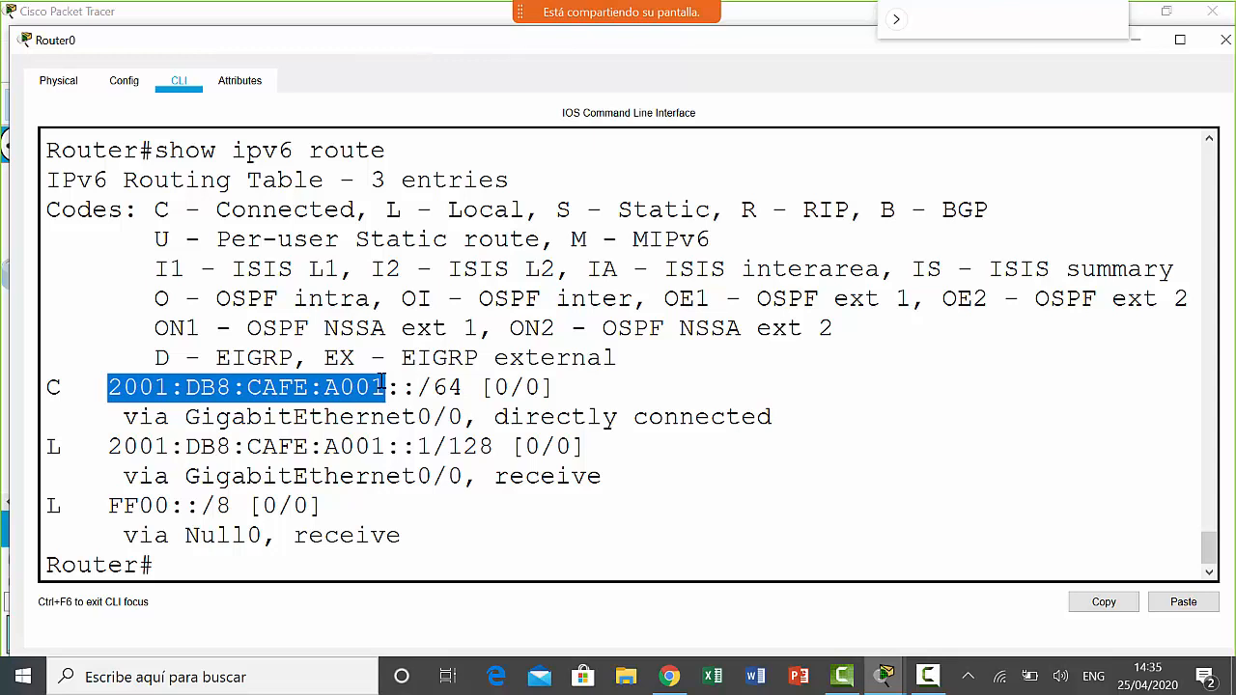
- Examine the code and address of the FF00::/8 route in the IPv6 routing table
{"action": "left_click", "coordinate": [52, 505]}
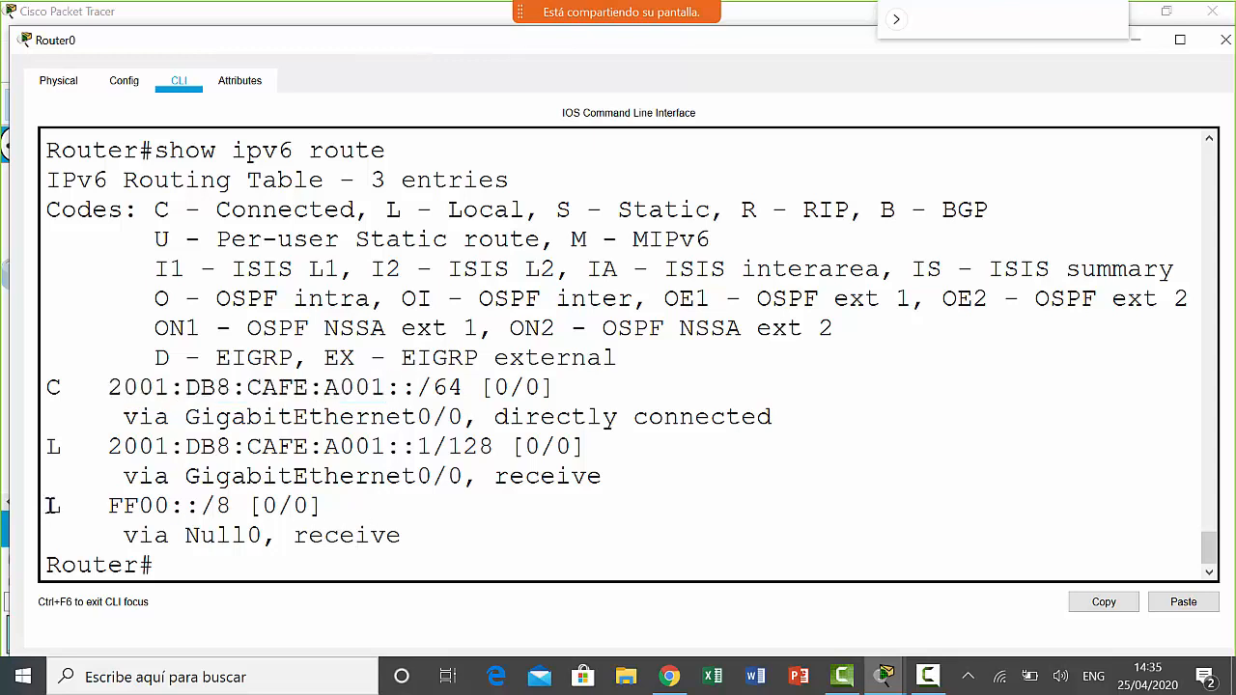
{"action": "left_click_drag", "start_coordinate": [52, 505], "coordinate": [201, 505]}
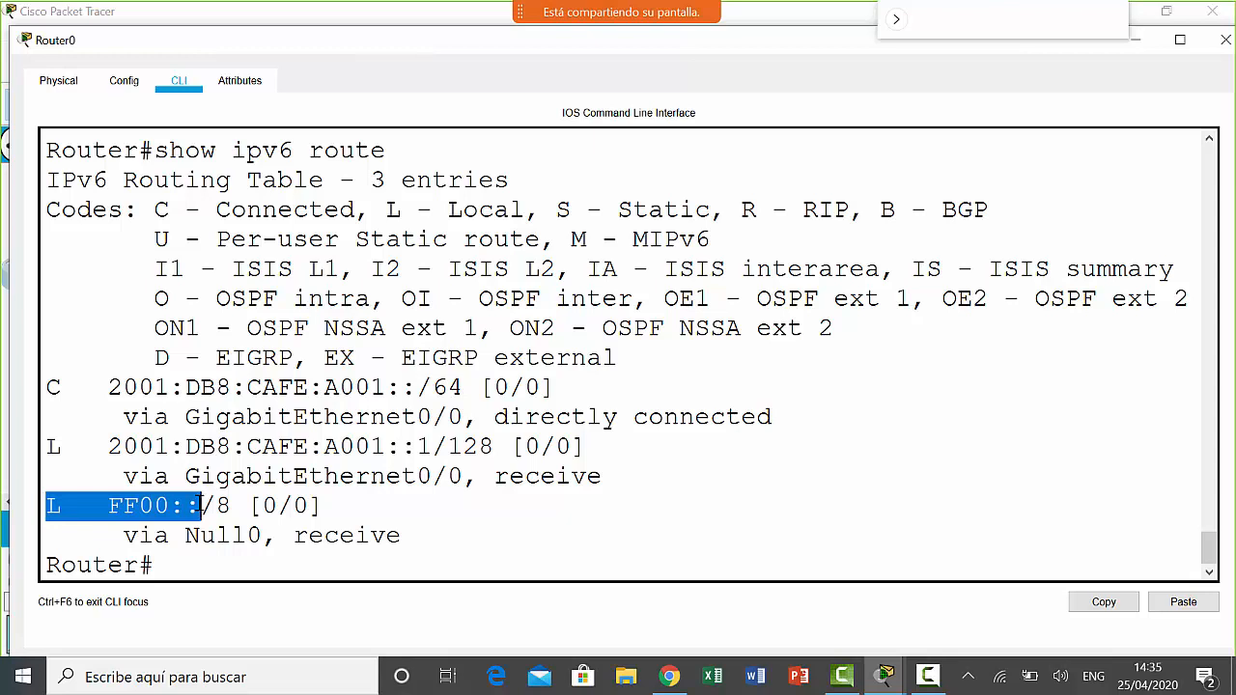
{"action": "left_click", "coordinate": [255, 424]}
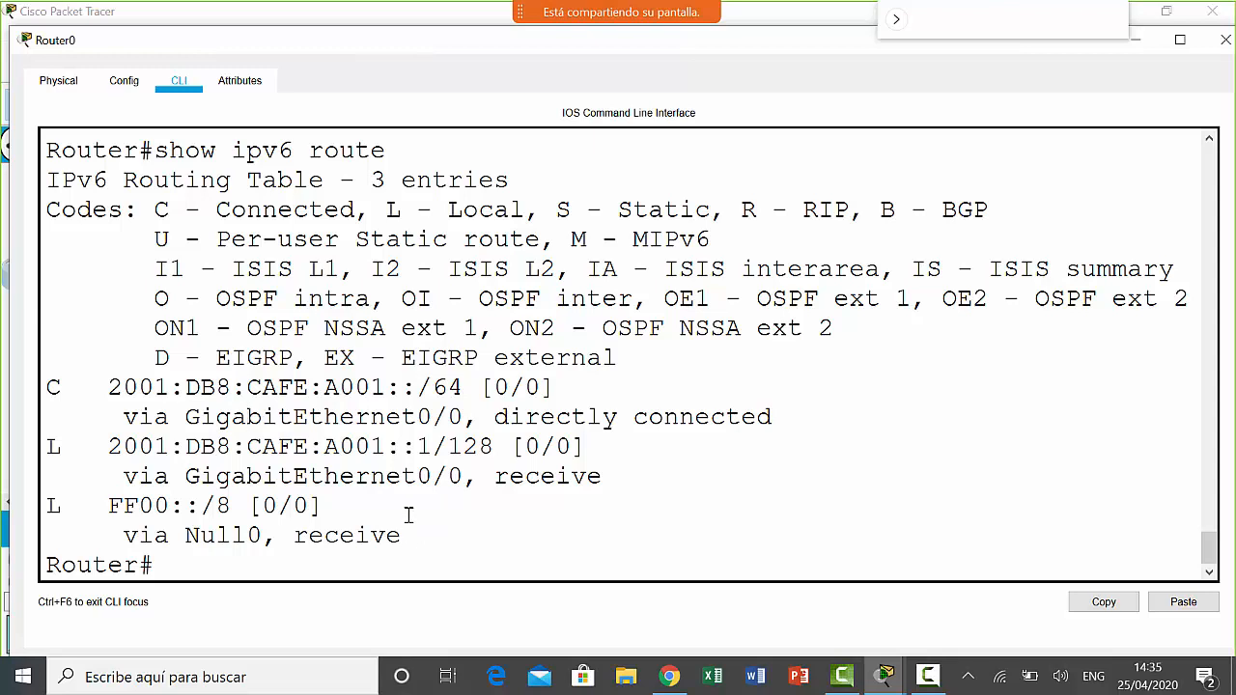
{"action": "left_click_drag", "start_coordinate": [46, 506], "coordinate": [181, 505]}
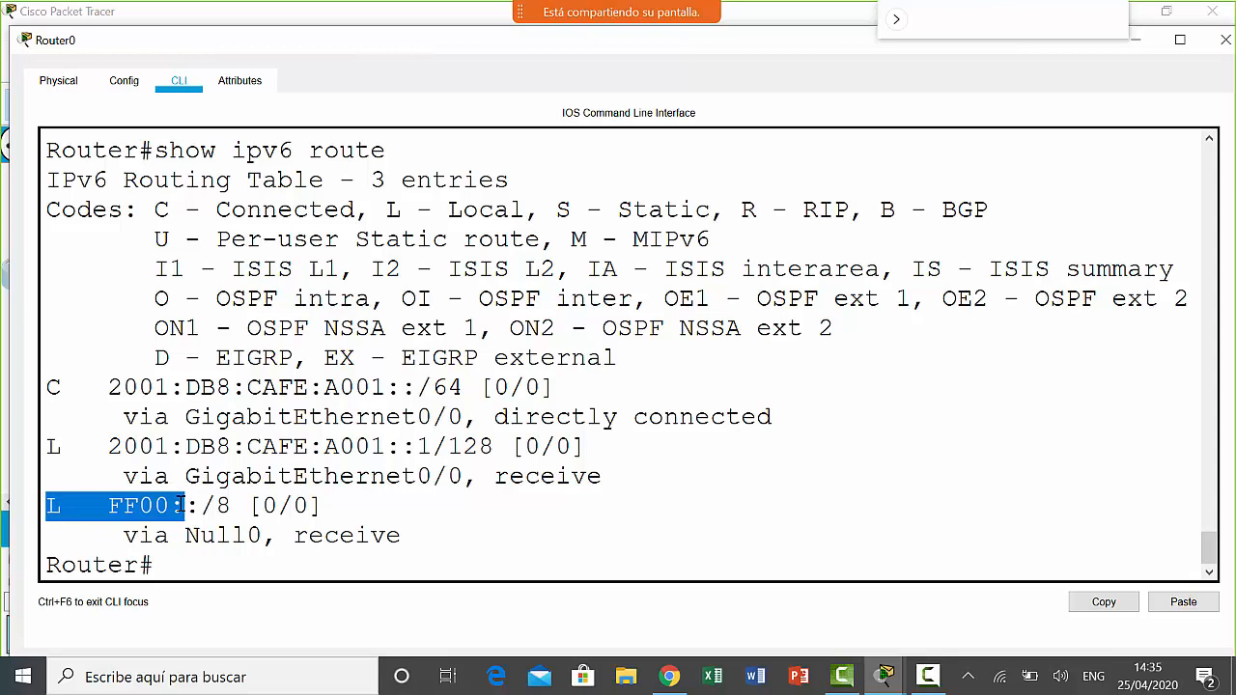
{"action": "left_click", "coordinate": [387, 530]}
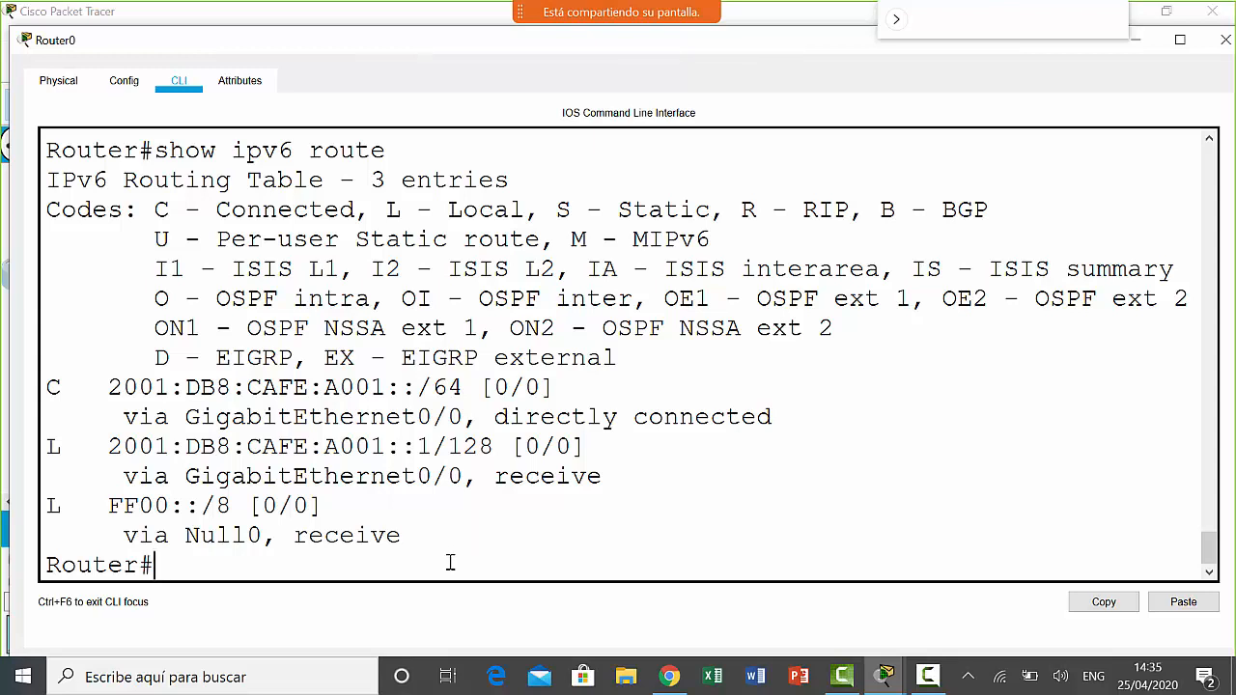
- Display the running configuration with show running-config and examine its ipv6 unicast-routing line
{"action": "type", "text": "show runn"}
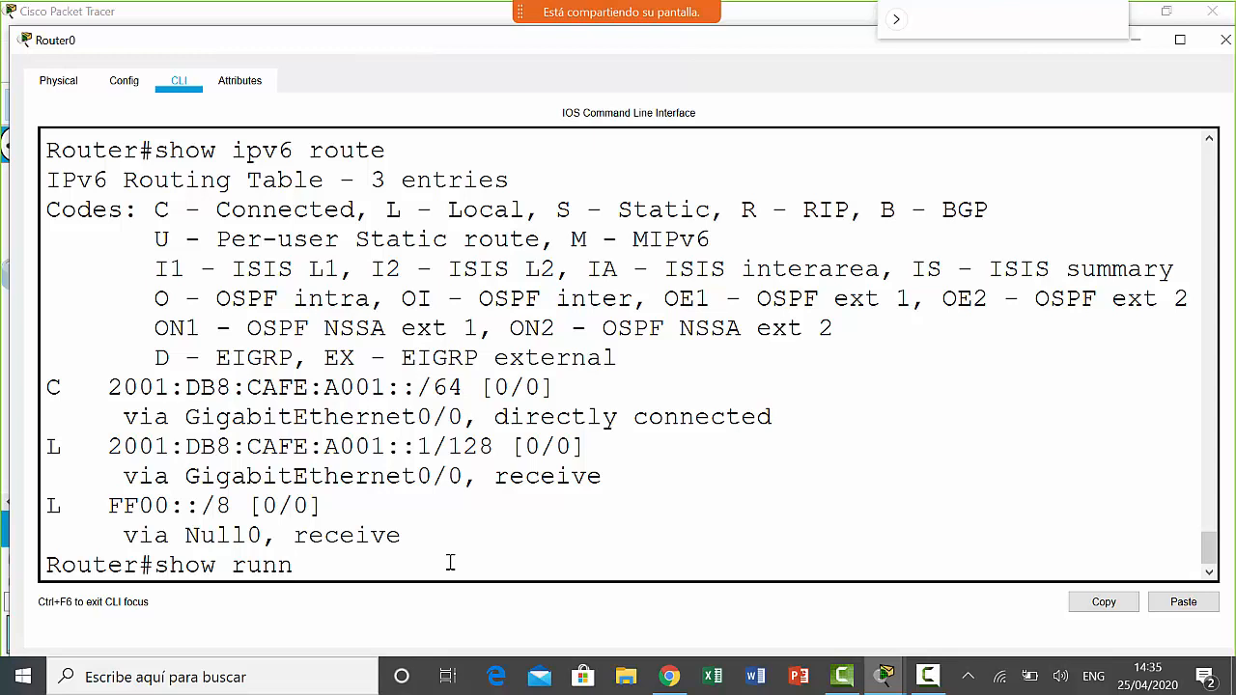
{"action": "key", "text": "Tab"}
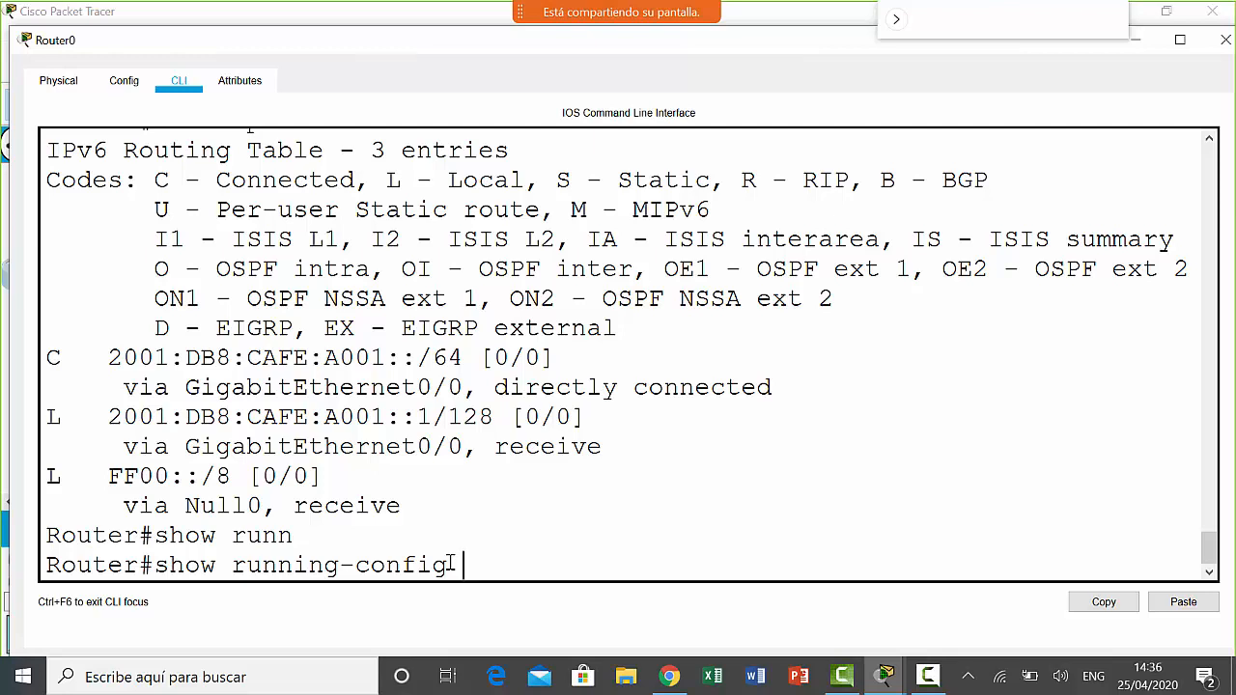
{"action": "key", "text": "Return"}
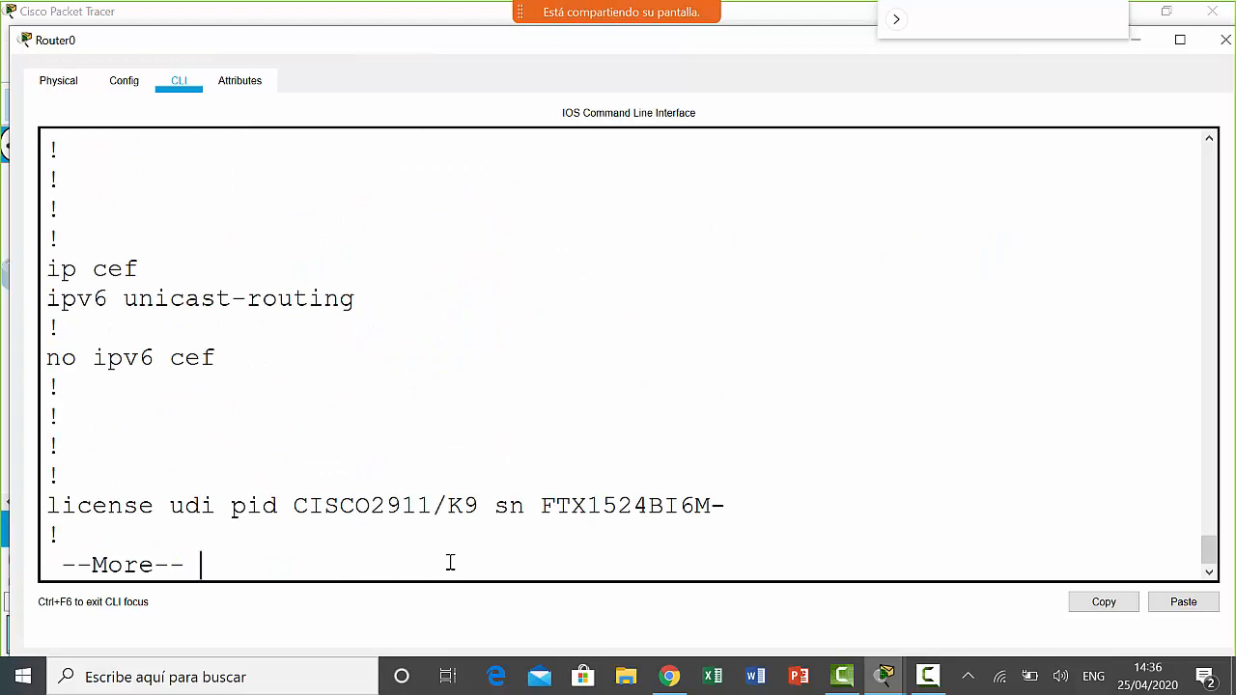
{"action": "left_click", "coordinate": [49, 299]}
{"action": "left_click_drag", "start_coordinate": [78, 301], "coordinate": [421, 301]}
{"action": "right_click", "coordinate": [428, 301]}
{"action": "left_click", "coordinate": [341, 298]}
{"action": "left_click_drag", "start_coordinate": [44, 299], "coordinate": [429, 298]}
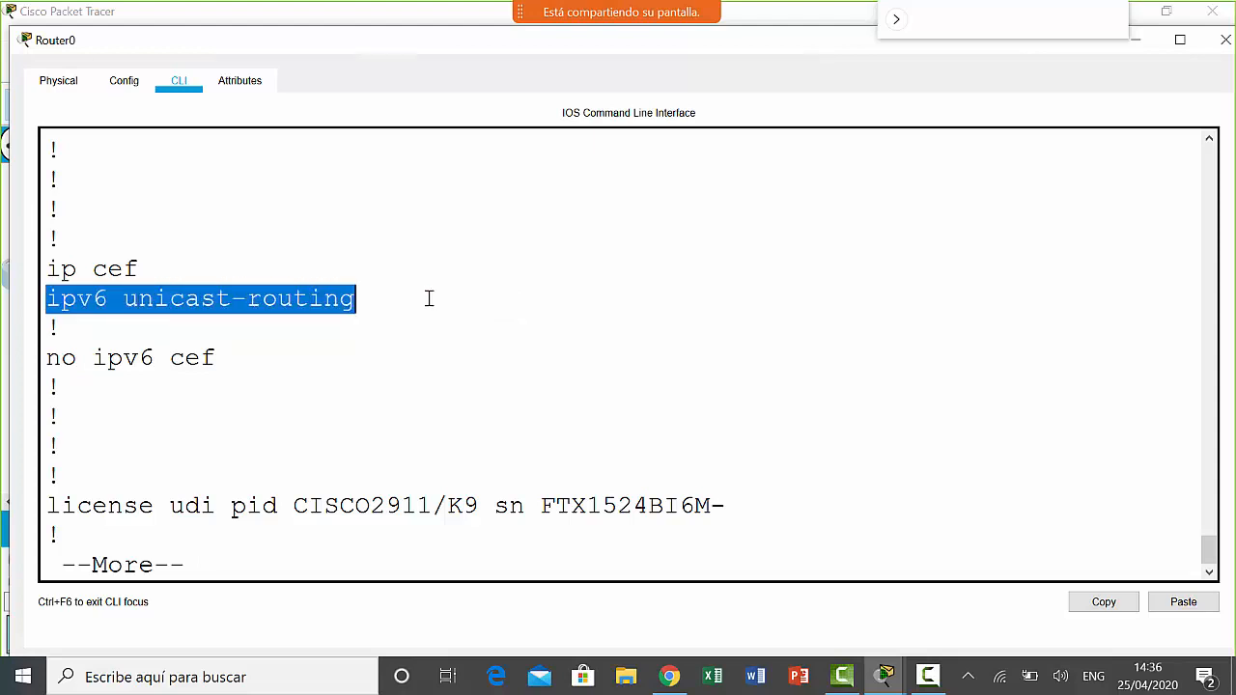
{"action": "left_click", "coordinate": [455, 339]}
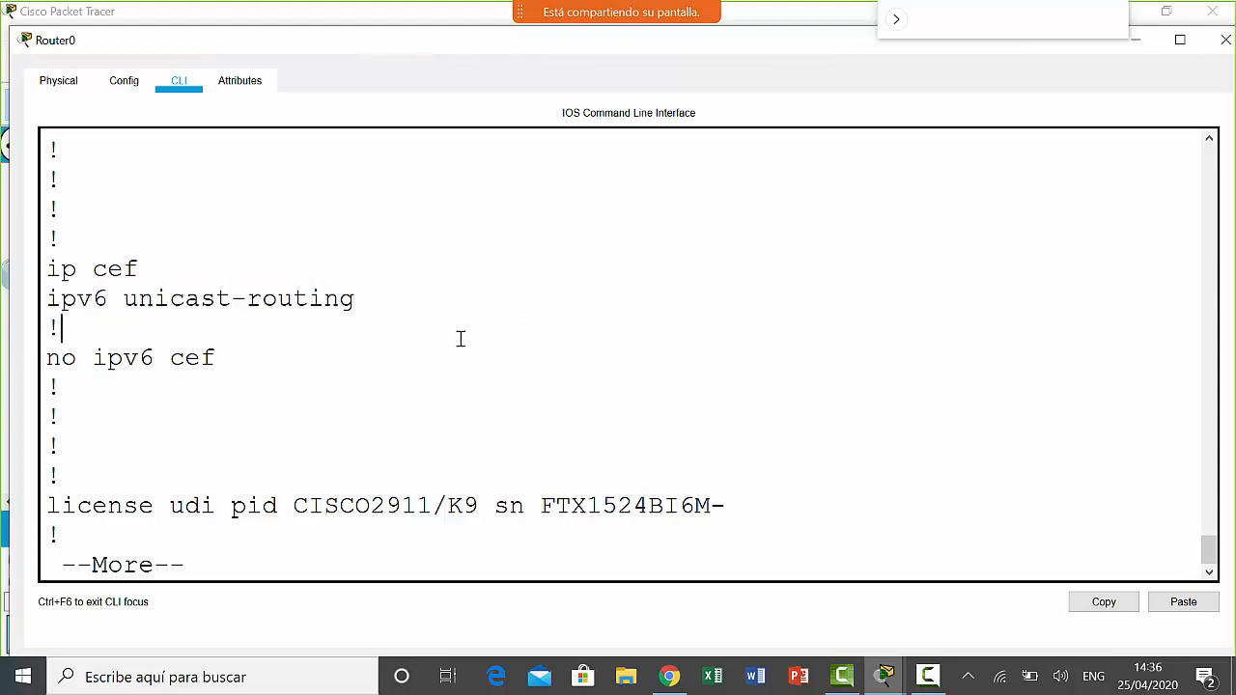
- Page through the running configuration to the complete GigabitEthernet0/0 interface section
{"action": "key", "text": "Return"}
{"action": "key", "text": "Return"}
{"action": "key", "text": "Return"}
{"action": "key", "text": "Return"}
{"action": "key", "text": "Return"}
{"action": "key", "text": "Return"}
{"action": "key", "text": "Return"}
{"action": "key", "text": "Return"}
{"action": "key", "text": "Return"}
{"action": "key", "text": "Return"}
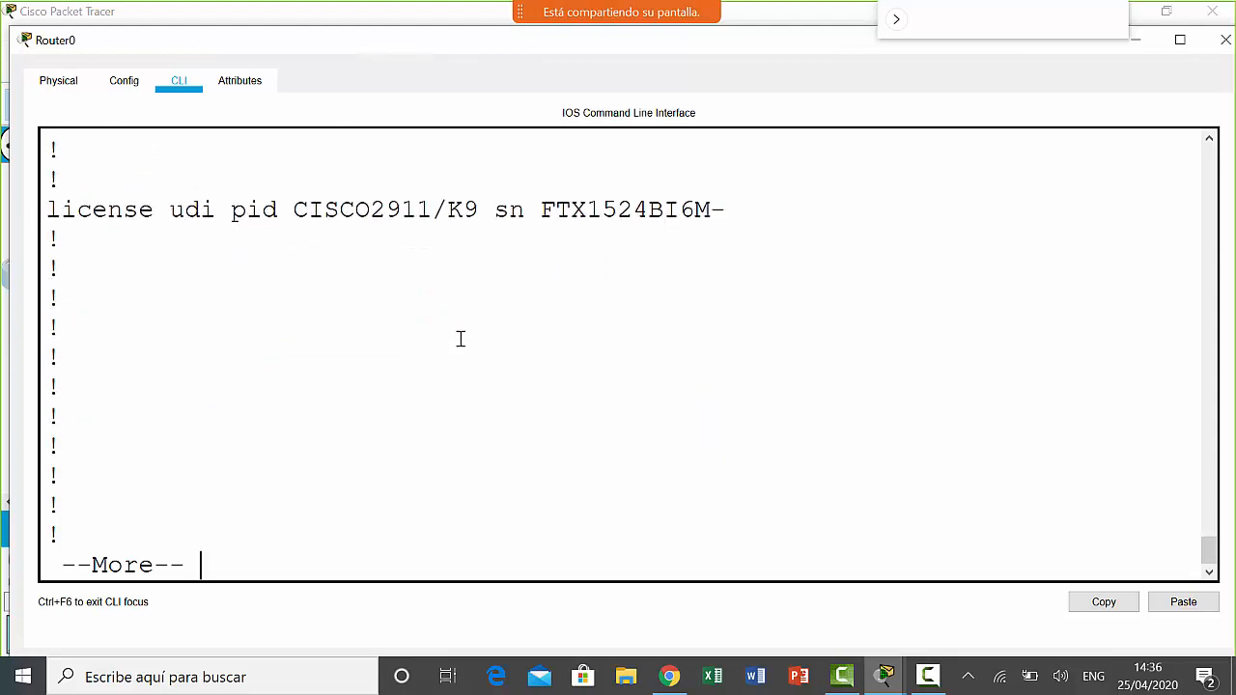
{"action": "key", "text": "Return"}
{"action": "key", "text": "Return"}
{"action": "key", "text": "Return"}
{"action": "key", "text": "Return"}
{"action": "key", "text": "Return"}
{"action": "key", "text": "Return"}
{"action": "key", "text": "Return"}
{"action": "key", "text": "Return"}
{"action": "key", "text": "Return"}
{"action": "key", "text": "Return"}
{"action": "key", "text": "Return"}
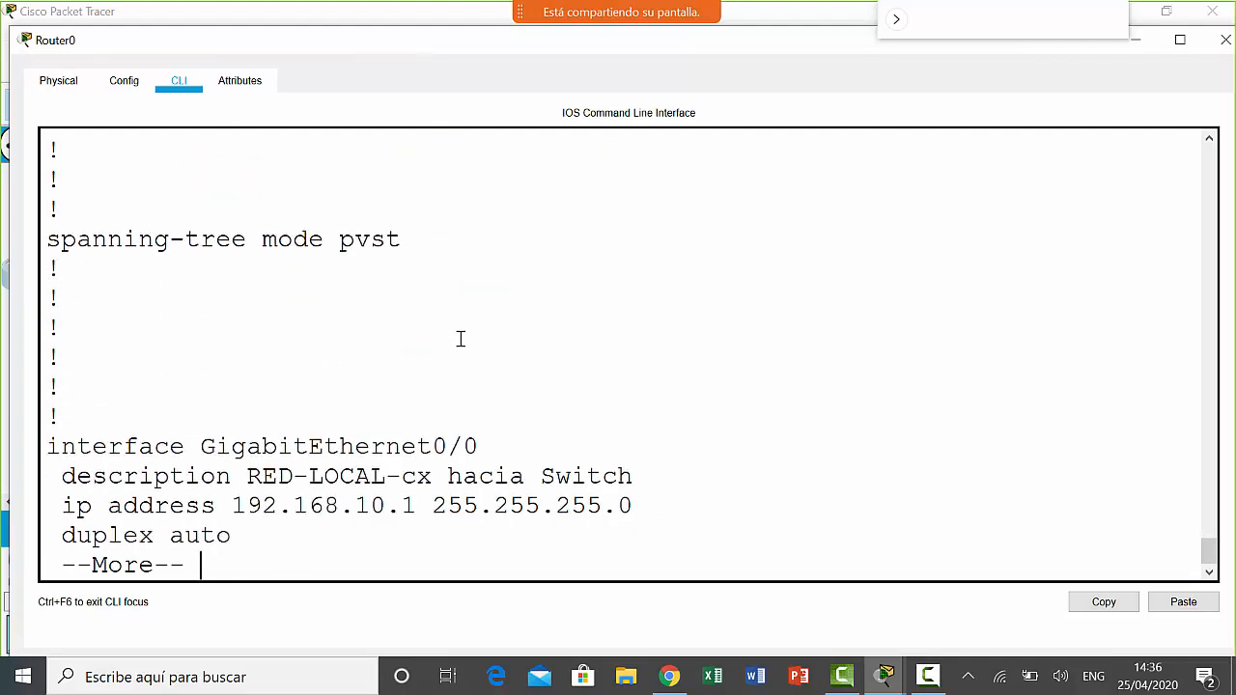
{"action": "key", "text": "Return"}
{"action": "key", "text": "Return"}
{"action": "key", "text": "Return"}
{"action": "key", "text": "Return"}
{"action": "key", "text": "Return"}
{"action": "key", "text": "Return"}
{"action": "key", "text": "Return"}
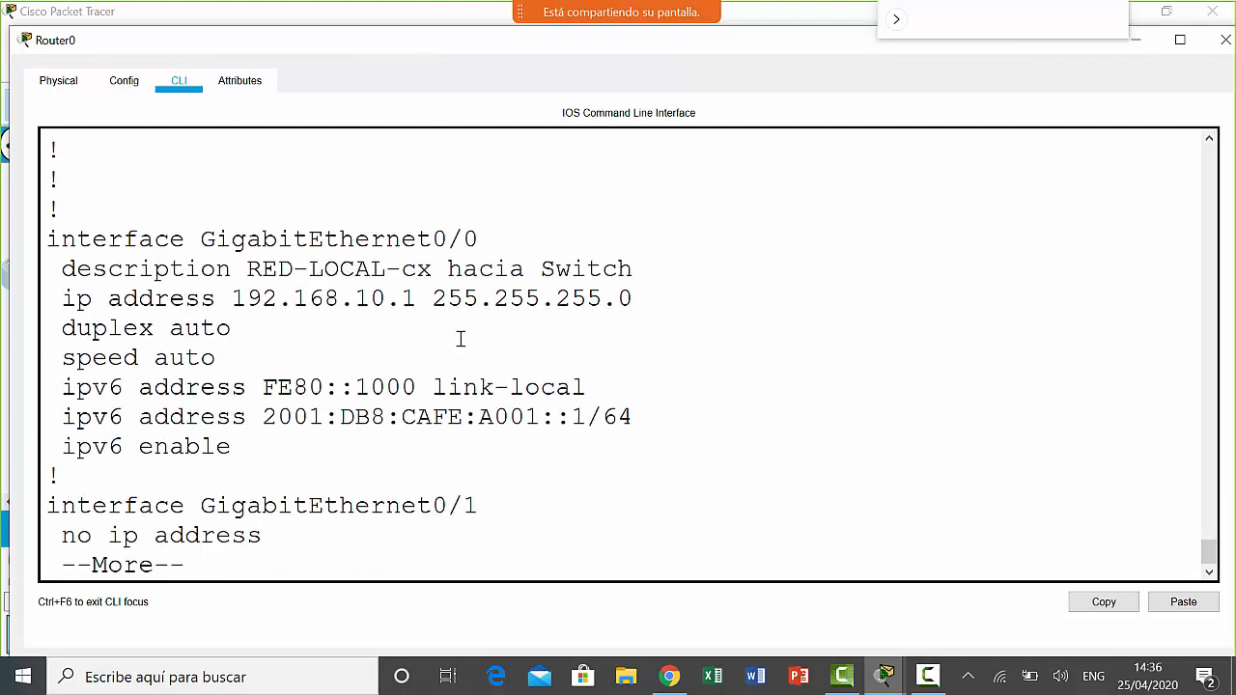
{"action": "key", "text": "Return"}
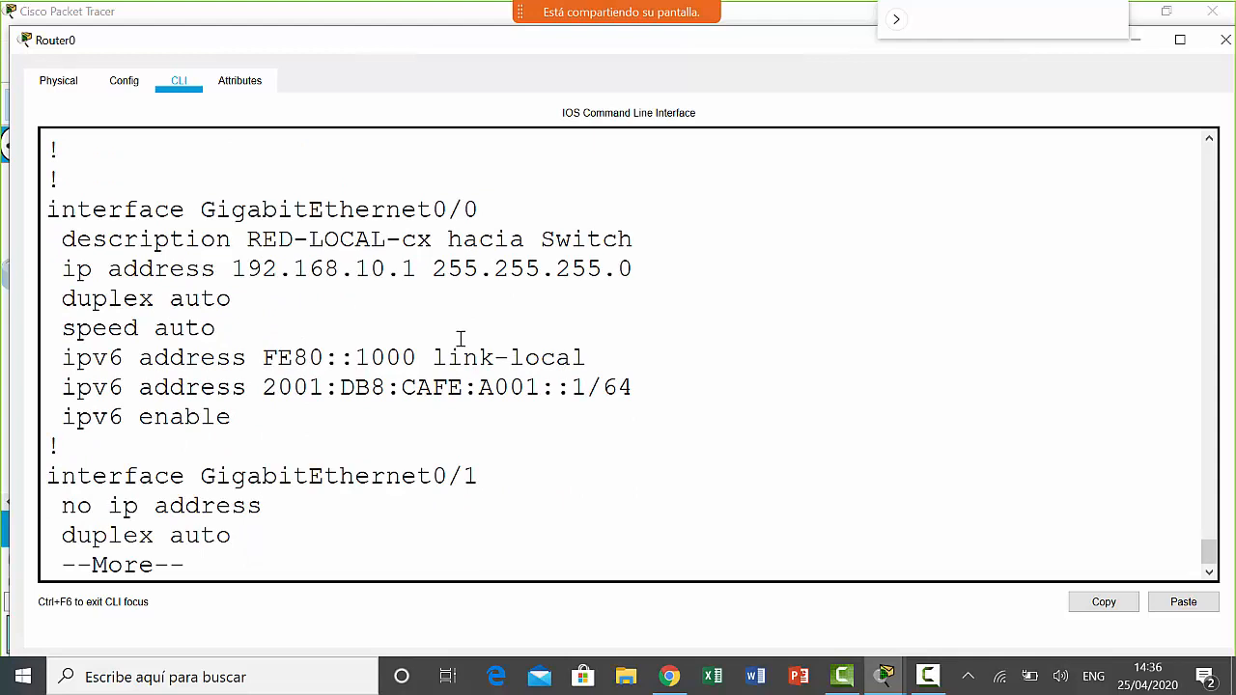
- Examine the interface name, description, IPv4 address and subnet mask in the GigabitEthernet0/0 configuration
{"action": "left_click_drag", "start_coordinate": [48, 208], "coordinate": [505, 222]}
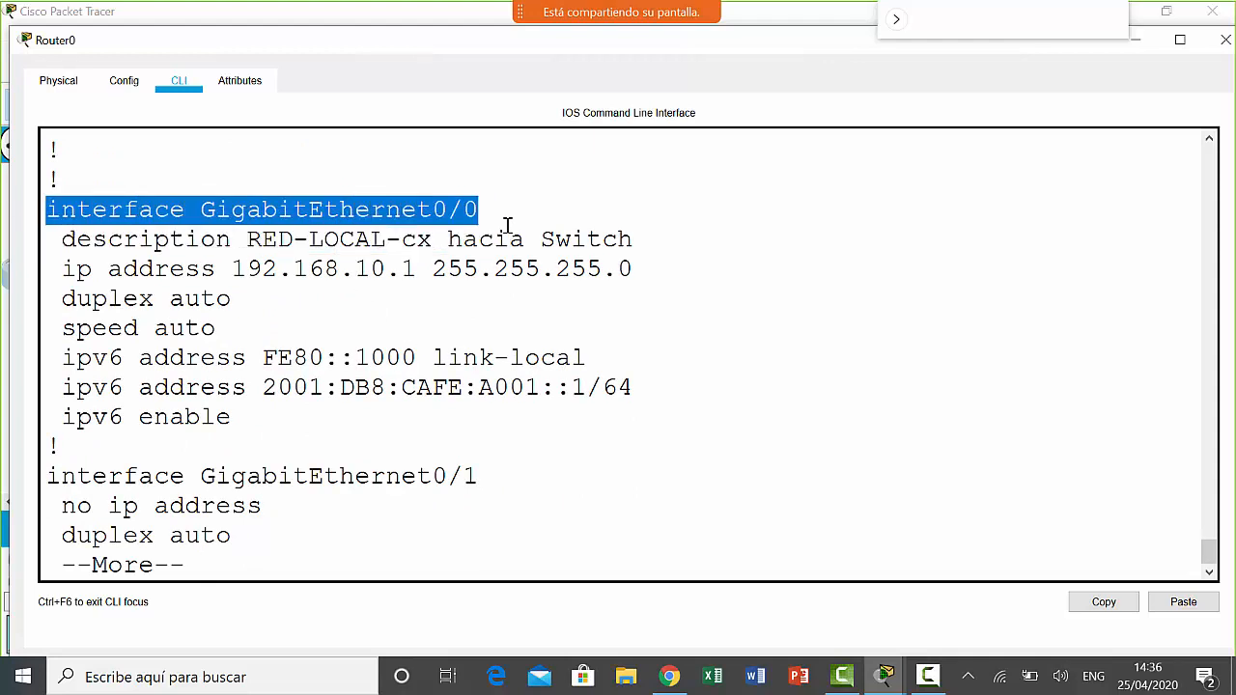
{"action": "left_click_drag", "start_coordinate": [68, 247], "coordinate": [685, 264]}
{"action": "left_click", "coordinate": [53, 270]}
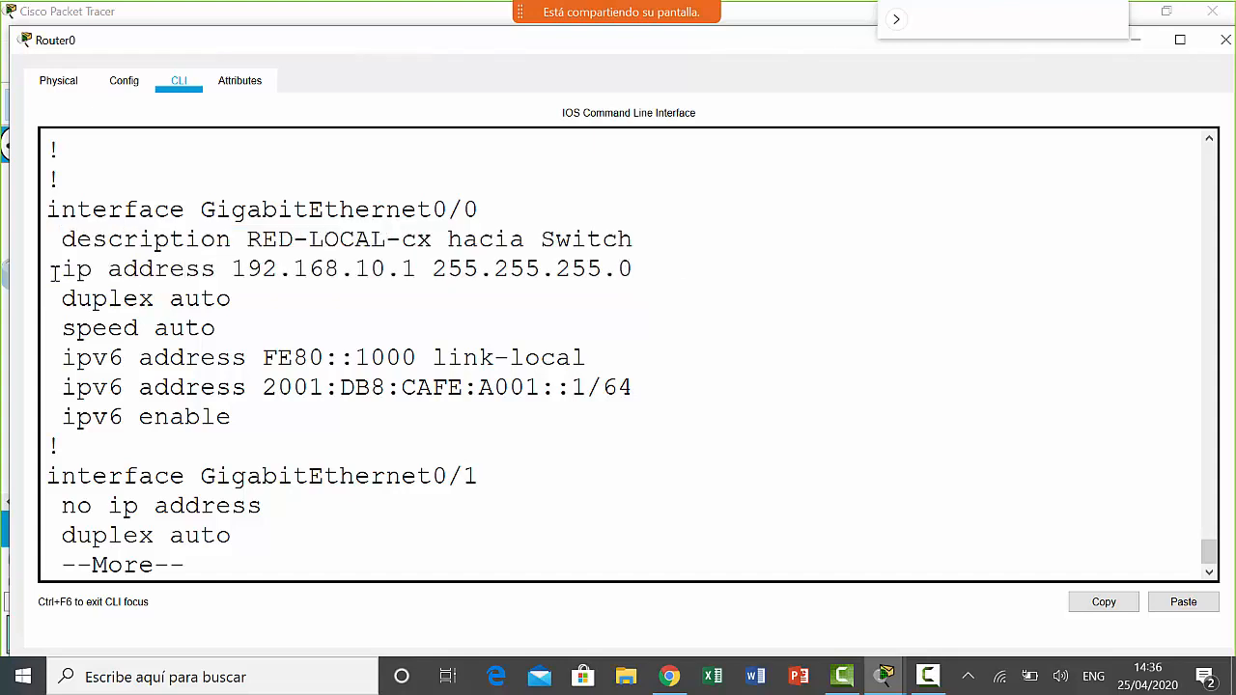
{"action": "left_click_drag", "start_coordinate": [53, 271], "coordinate": [636, 267]}
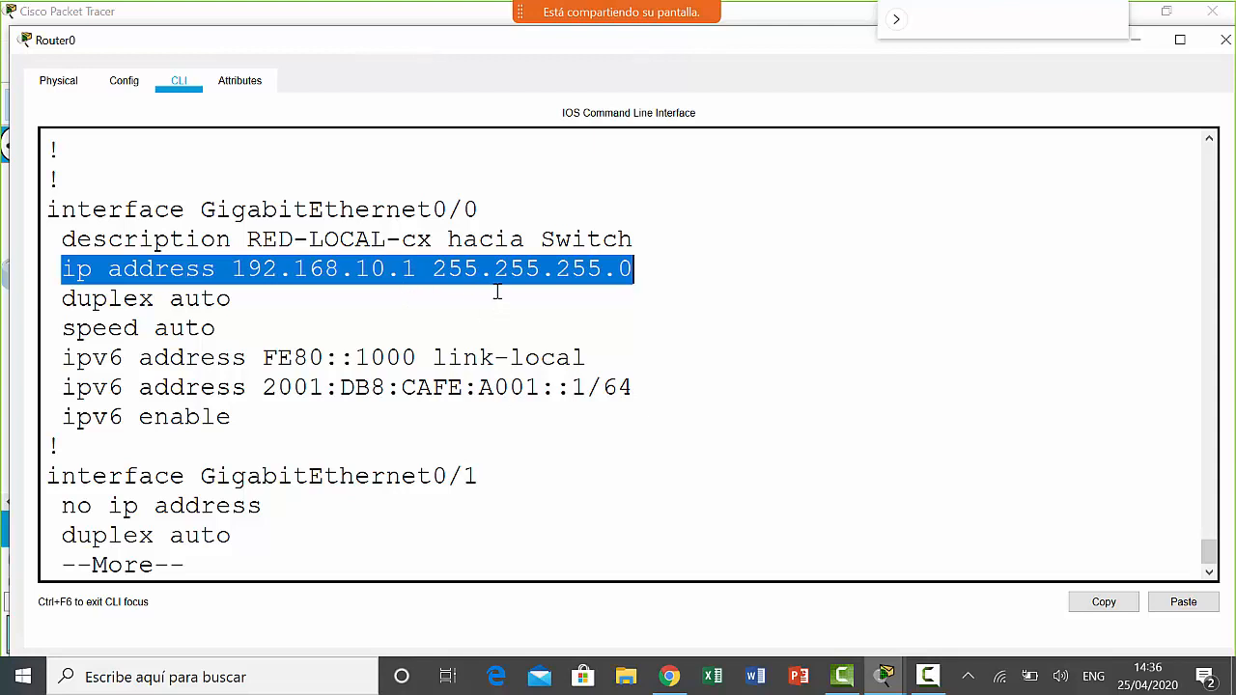
{"action": "left_click", "coordinate": [444, 269]}
{"action": "left_click_drag", "start_coordinate": [434, 269], "coordinate": [785, 271]}
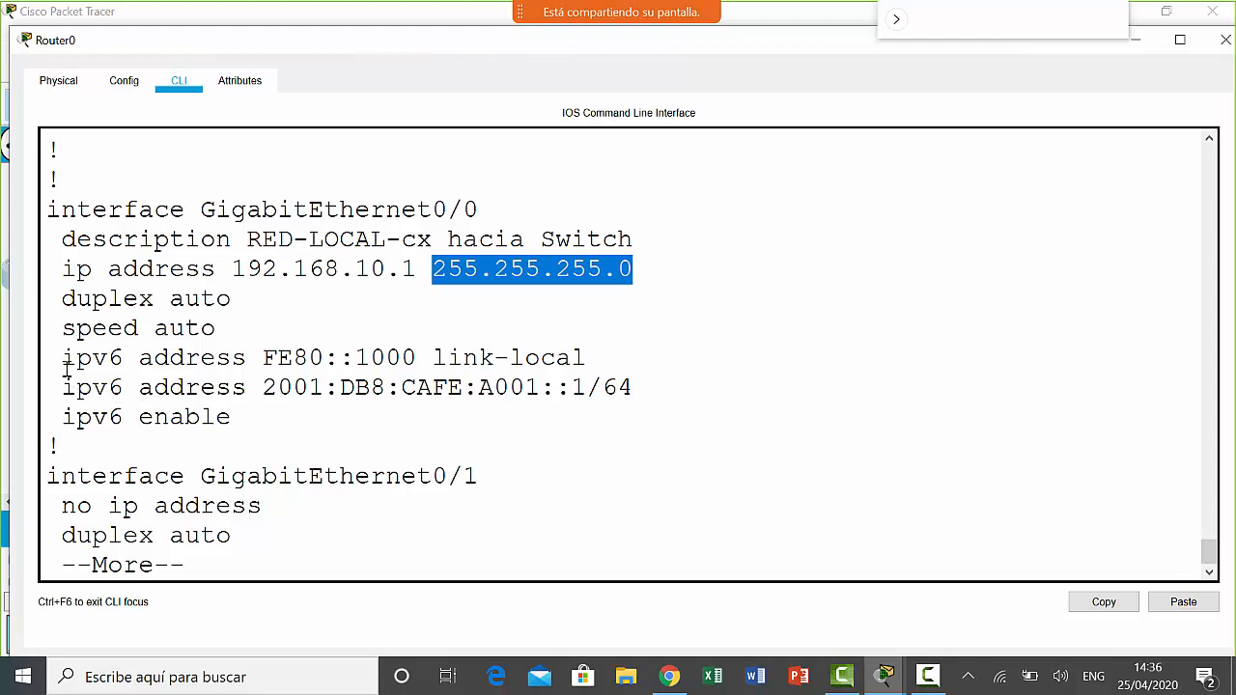
- Examine GigabitEthernet0/0's ipv6 enable line, link-local address and each segment of the global IPv6 address's network prefix
{"action": "left_click_drag", "start_coordinate": [61, 417], "coordinate": [232, 417]}
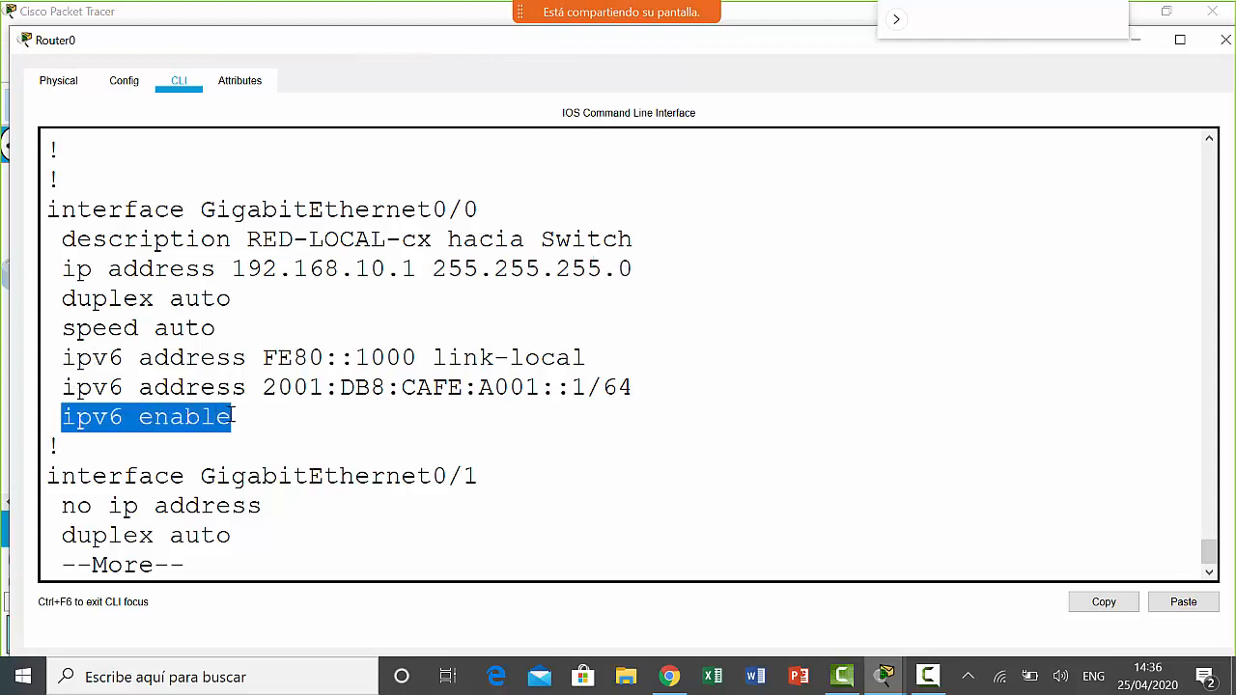
{"action": "left_click_drag", "start_coordinate": [63, 357], "coordinate": [591, 355]}
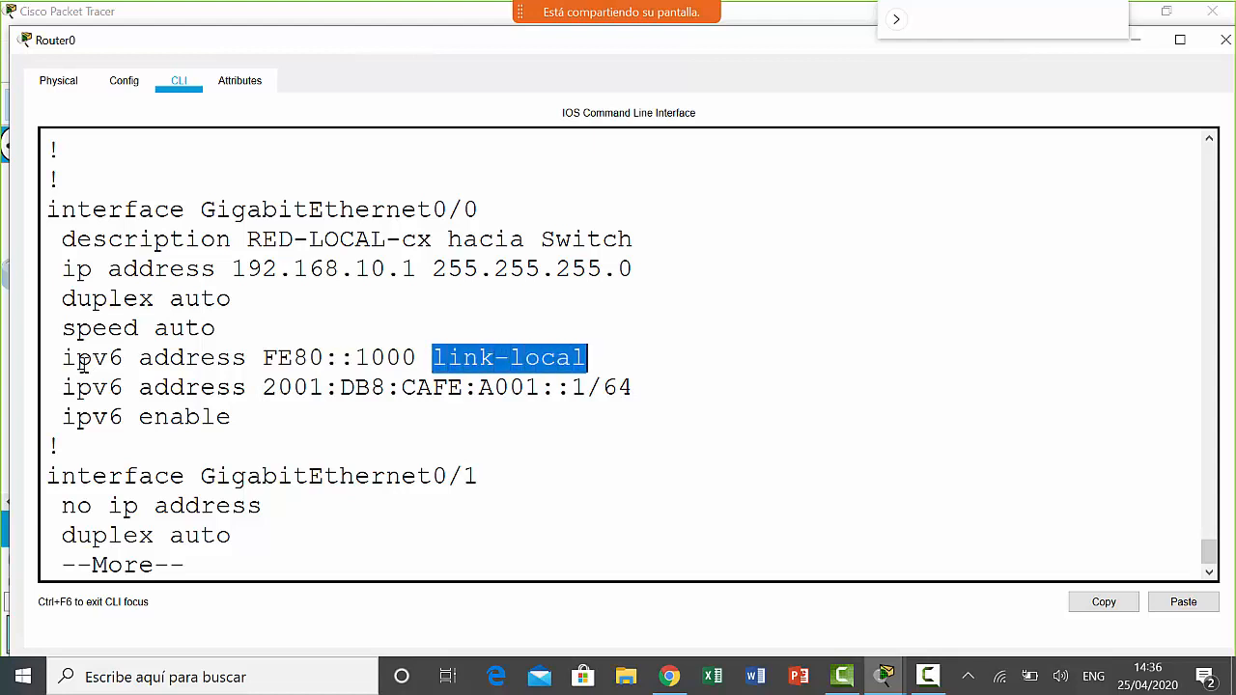
{"action": "left_click_drag", "start_coordinate": [59, 387], "coordinate": [371, 387]}
{"action": "left_click", "coordinate": [141, 389]}
{"action": "left_click", "coordinate": [261, 387]}
{"action": "left_click", "coordinate": [340, 387]}
{"action": "left_click_drag", "start_coordinate": [464, 387], "coordinate": [386, 387]}
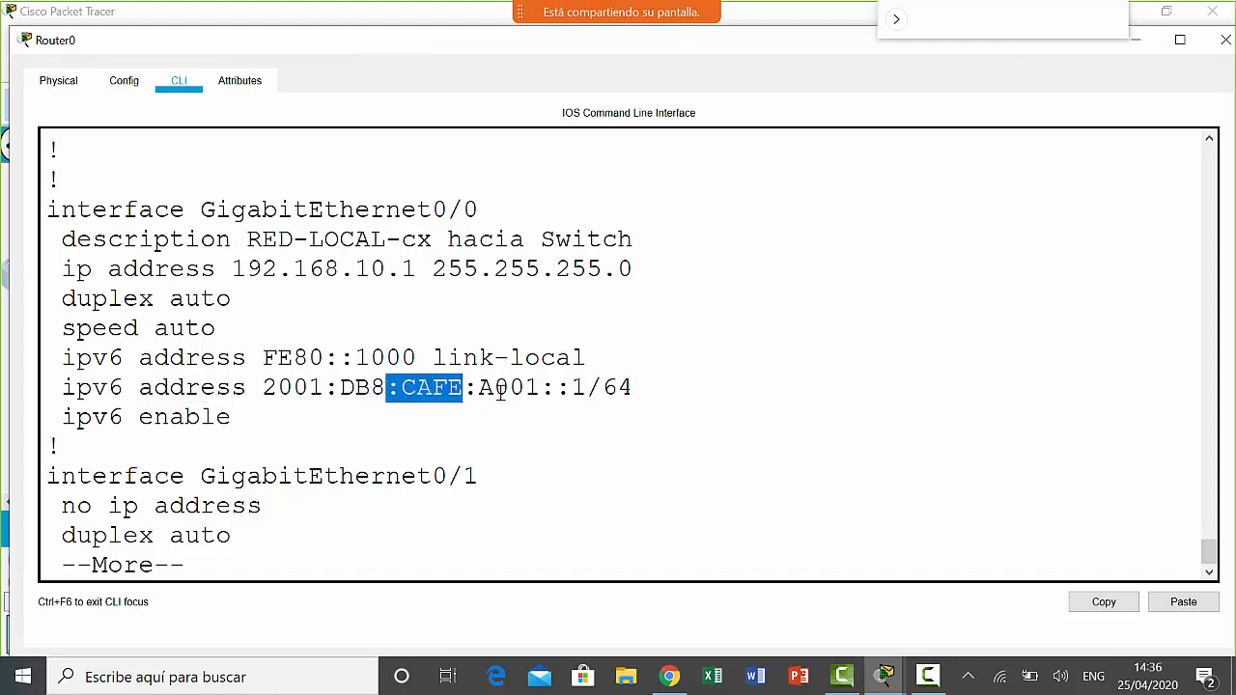
{"action": "left_click_drag", "start_coordinate": [539, 387], "coordinate": [464, 387]}
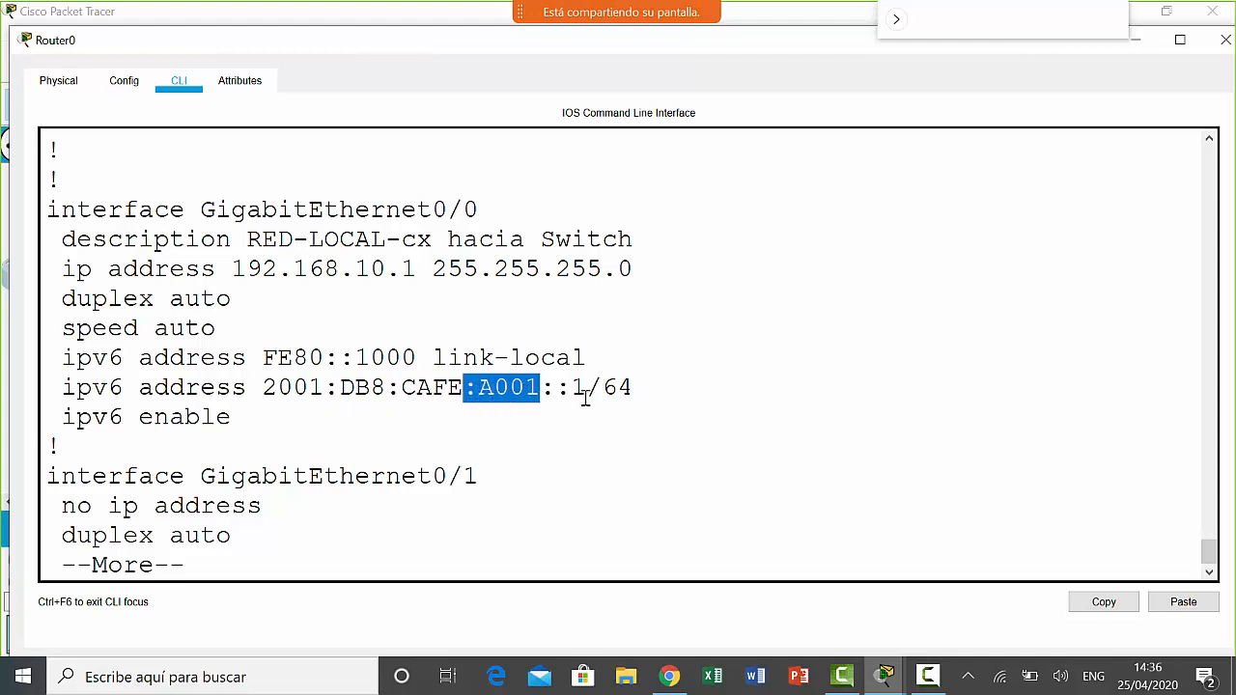
{"action": "left_click_drag", "start_coordinate": [557, 388], "coordinate": [264, 376]}
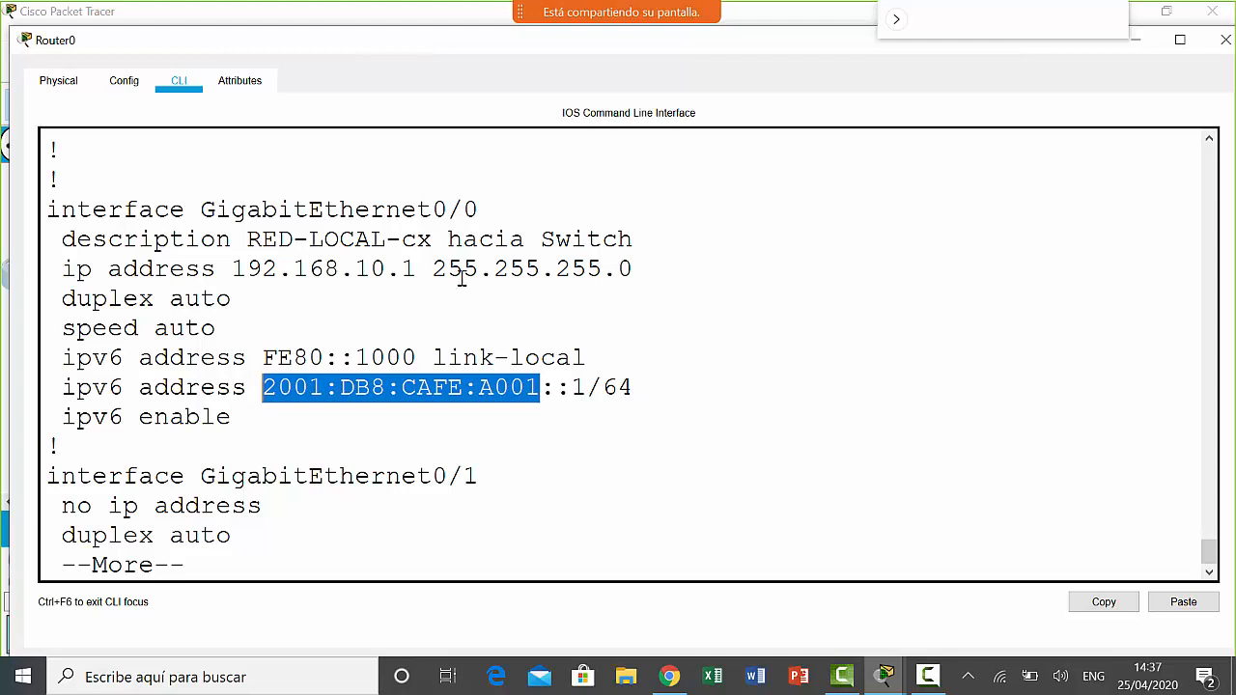
- Review GigabitEthernet0/0's IPv4 host address and quit the running-configuration listing
{"action": "left_click_drag", "start_coordinate": [417, 270], "coordinate": [237, 275]}
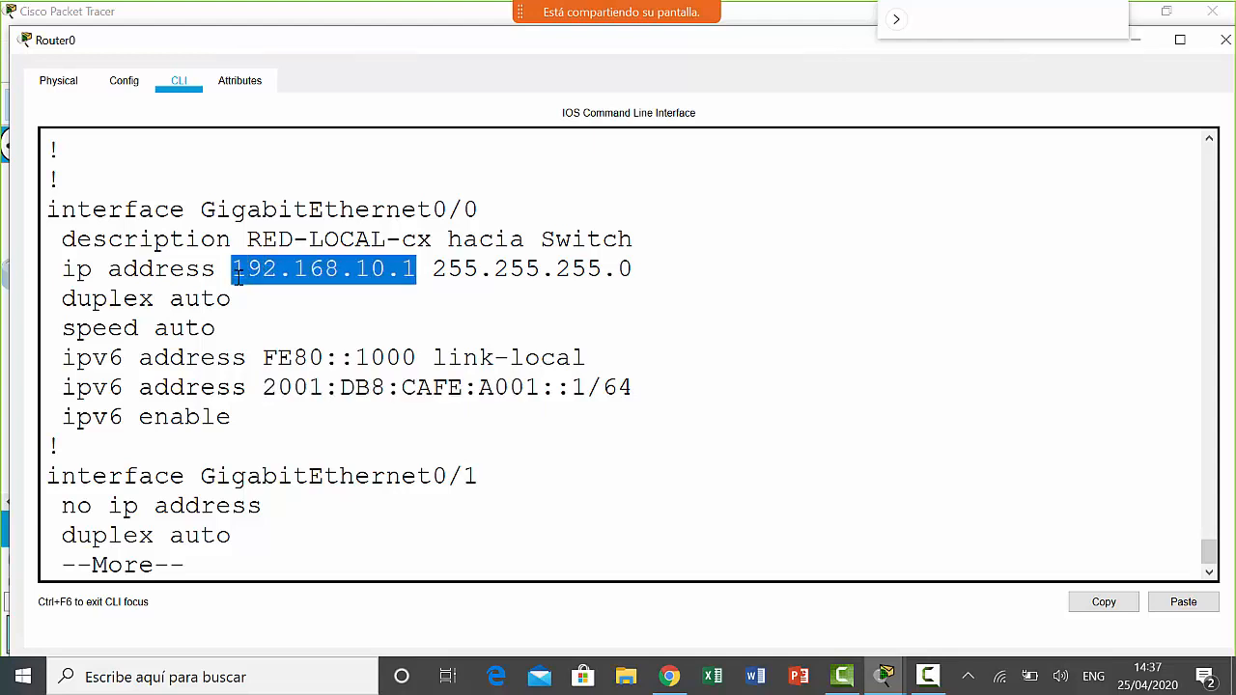
{"action": "left_click", "coordinate": [354, 452]}
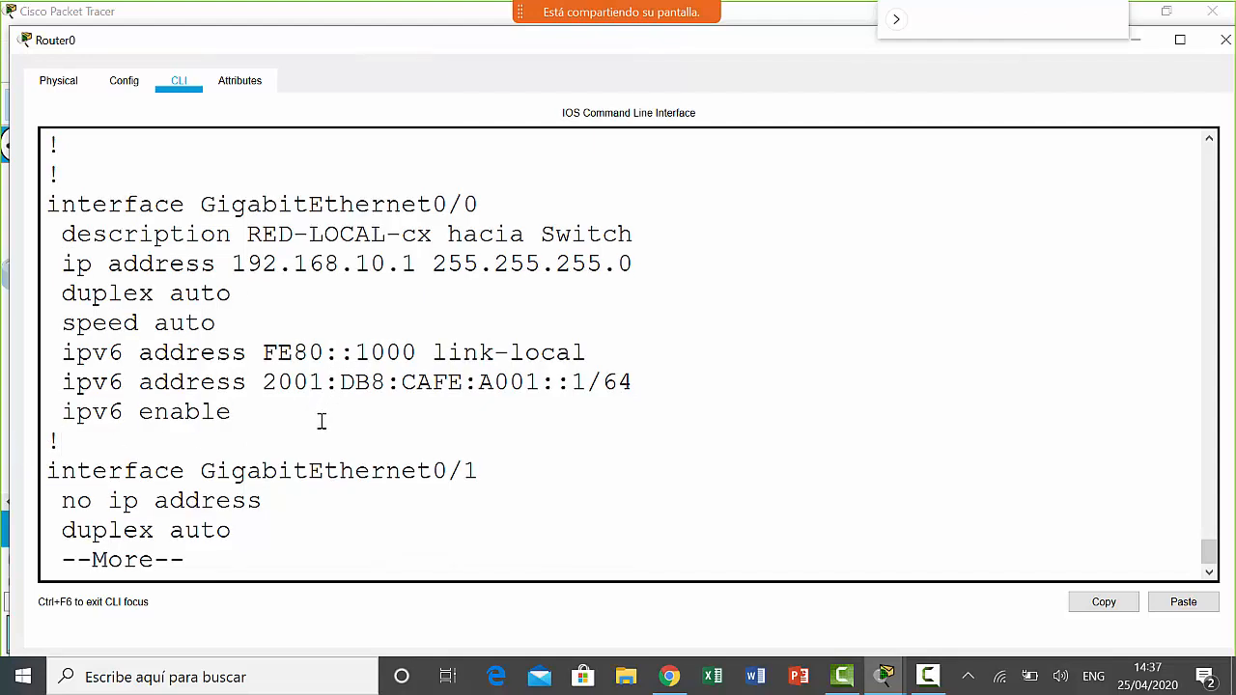
{"action": "key", "text": "q"}
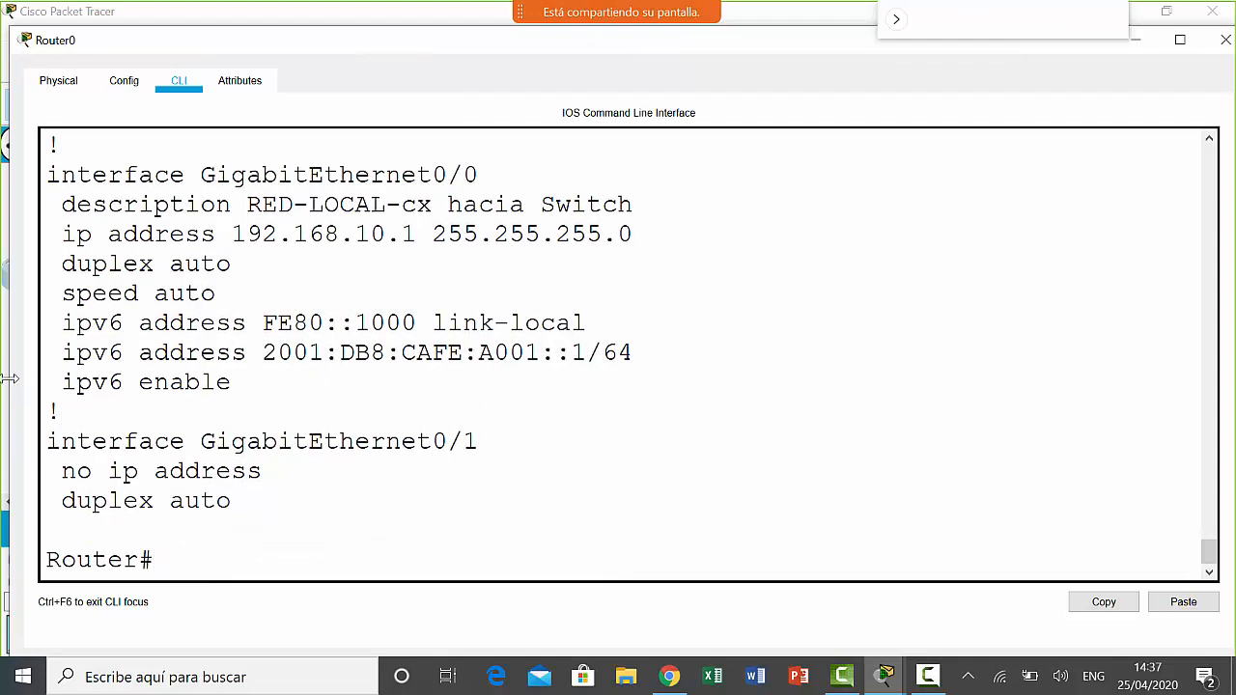
- Resize the main workspace window and place Router0's CLI window beside it so the topology and the command line show together
{"action": "left_click_drag", "start_coordinate": [7, 379], "coordinate": [231, 361]}
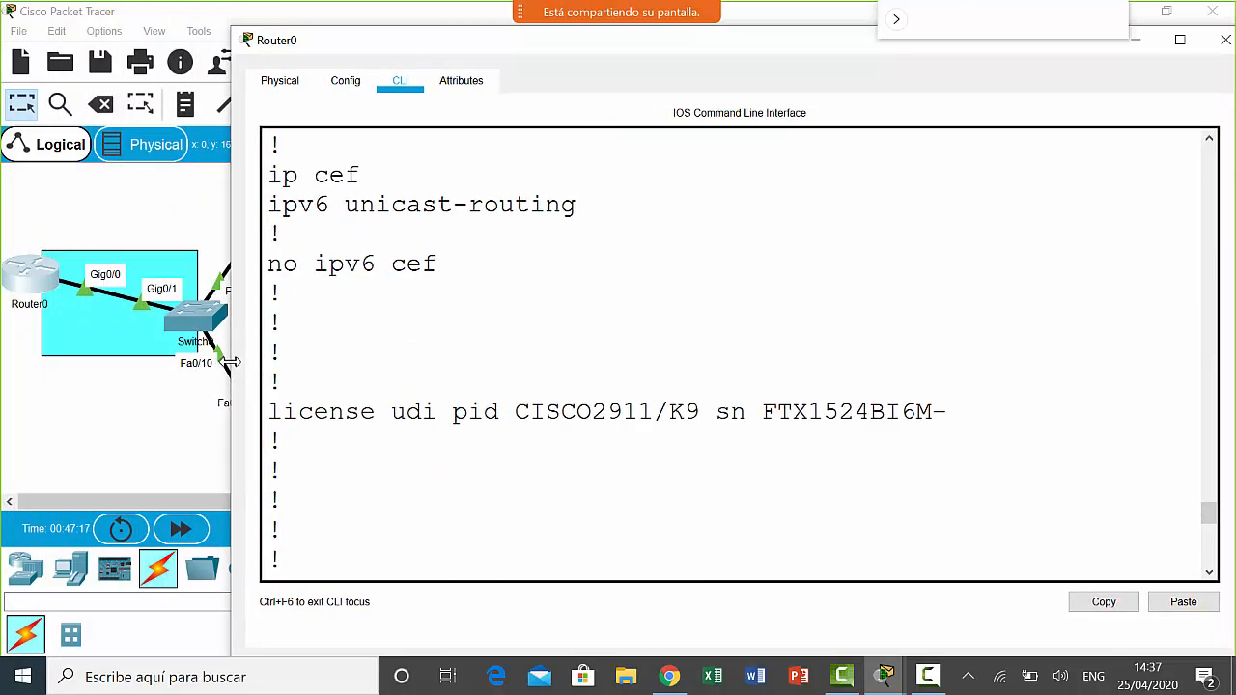
{"action": "scroll", "coordinate": [261, 395], "scroll_direction": "down", "scroll_amount": 10}
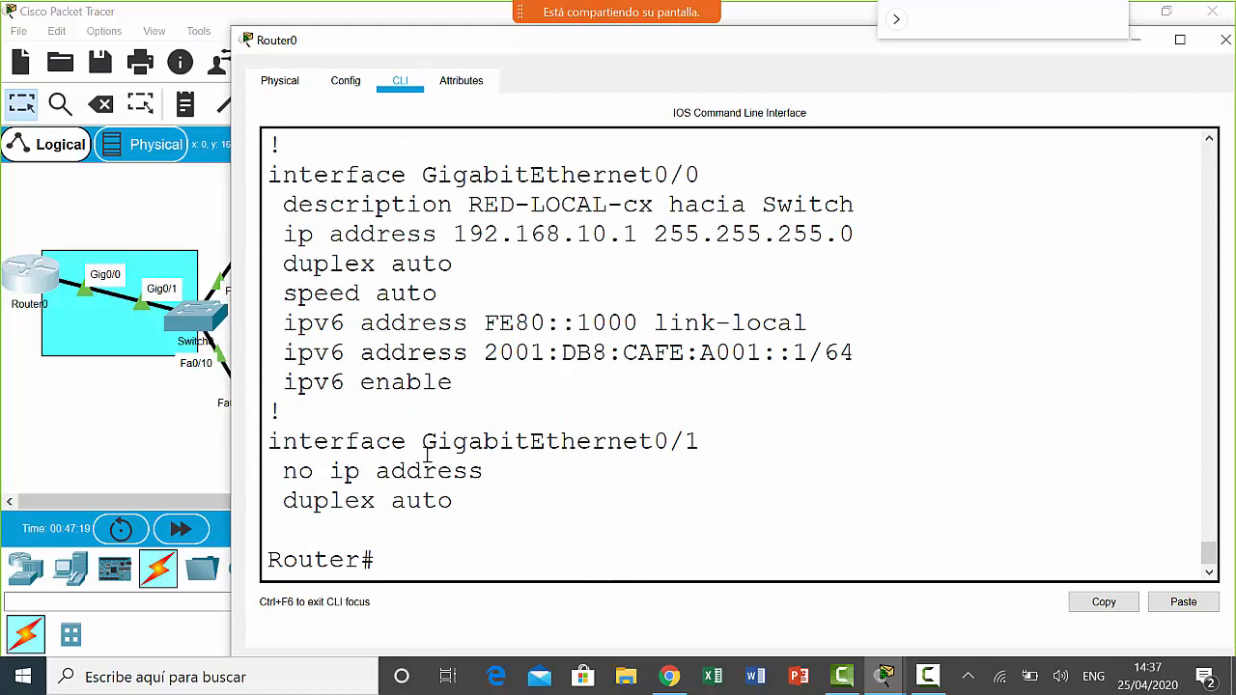
{"action": "left_click", "coordinate": [841, 19]}
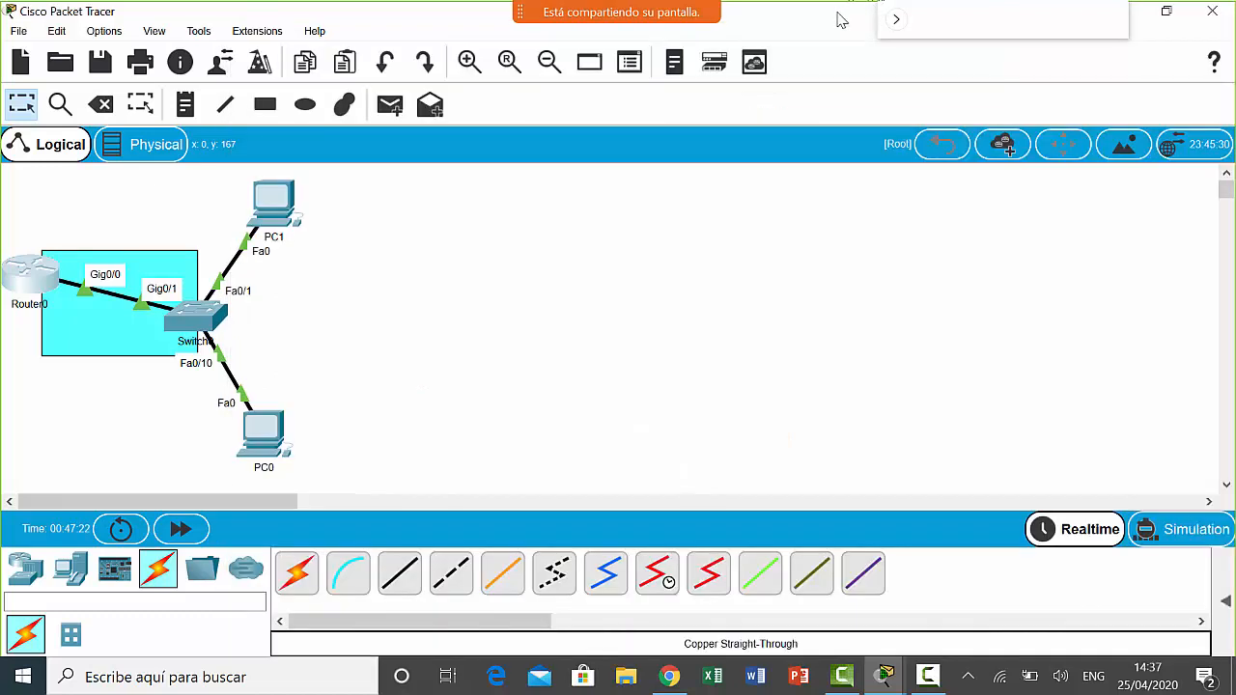
{"action": "left_click", "coordinate": [1167, 11]}
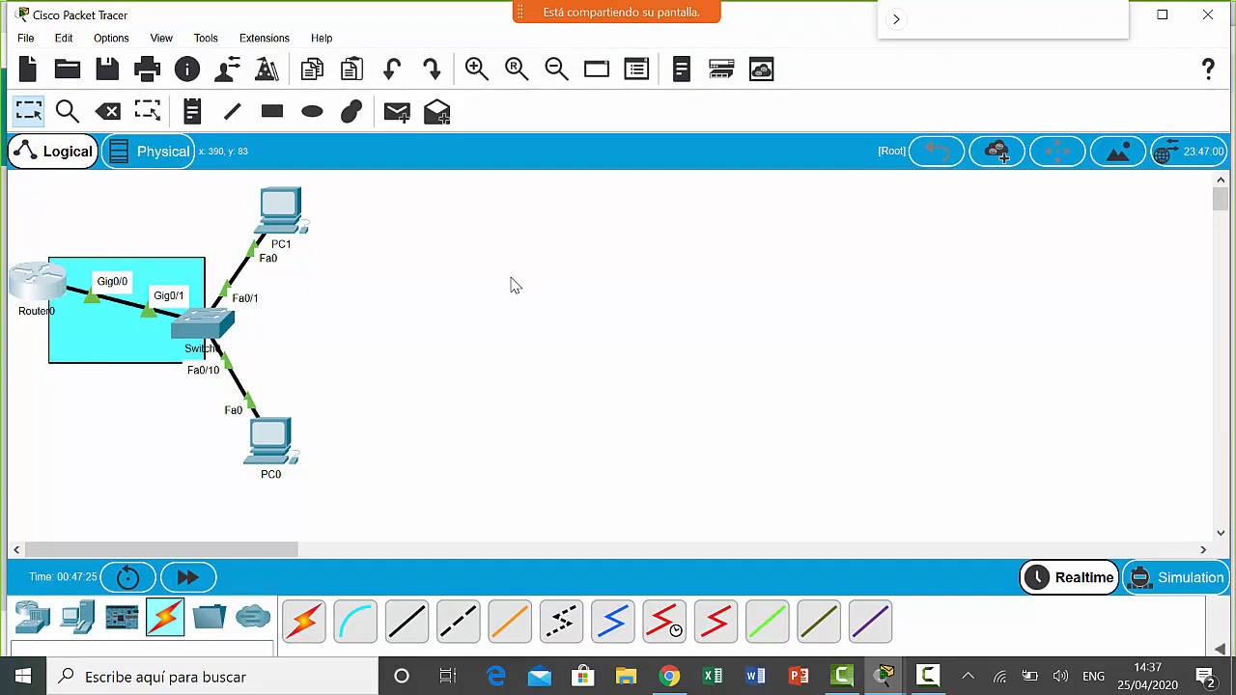
{"action": "left_click_drag", "start_coordinate": [1225, 199], "coordinate": [383, 177]}
{"action": "left_click_drag", "start_coordinate": [744, 50], "coordinate": [933, 39]}
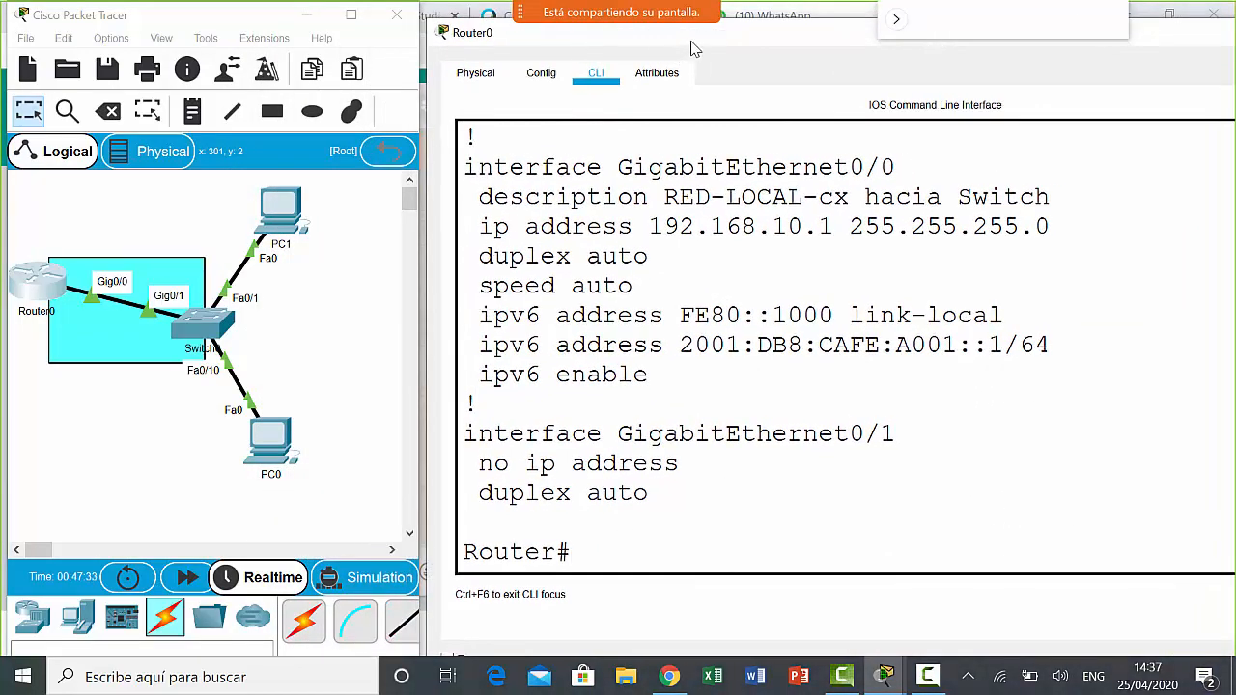
{"action": "left_click_drag", "start_coordinate": [692, 44], "coordinate": [684, 27]}
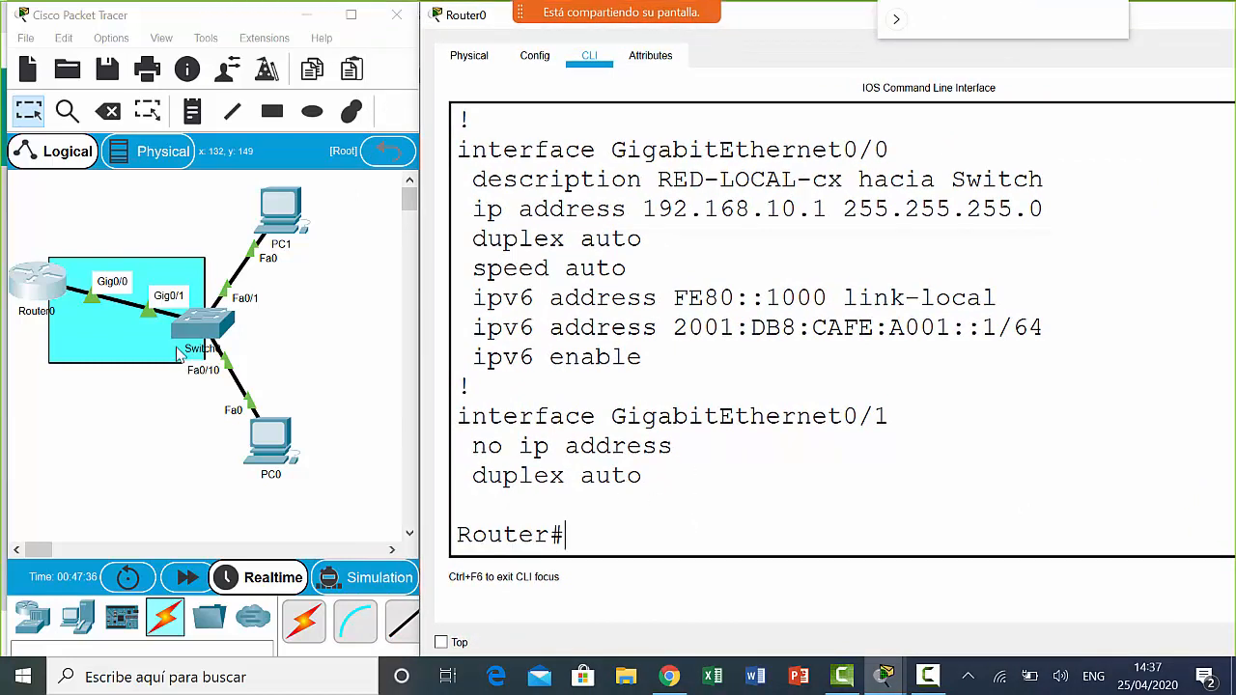
- Delete the cable connecting Router0's Gig0/0 port to the switch's Gig0/1 port
{"action": "left_click", "coordinate": [302, 337]}
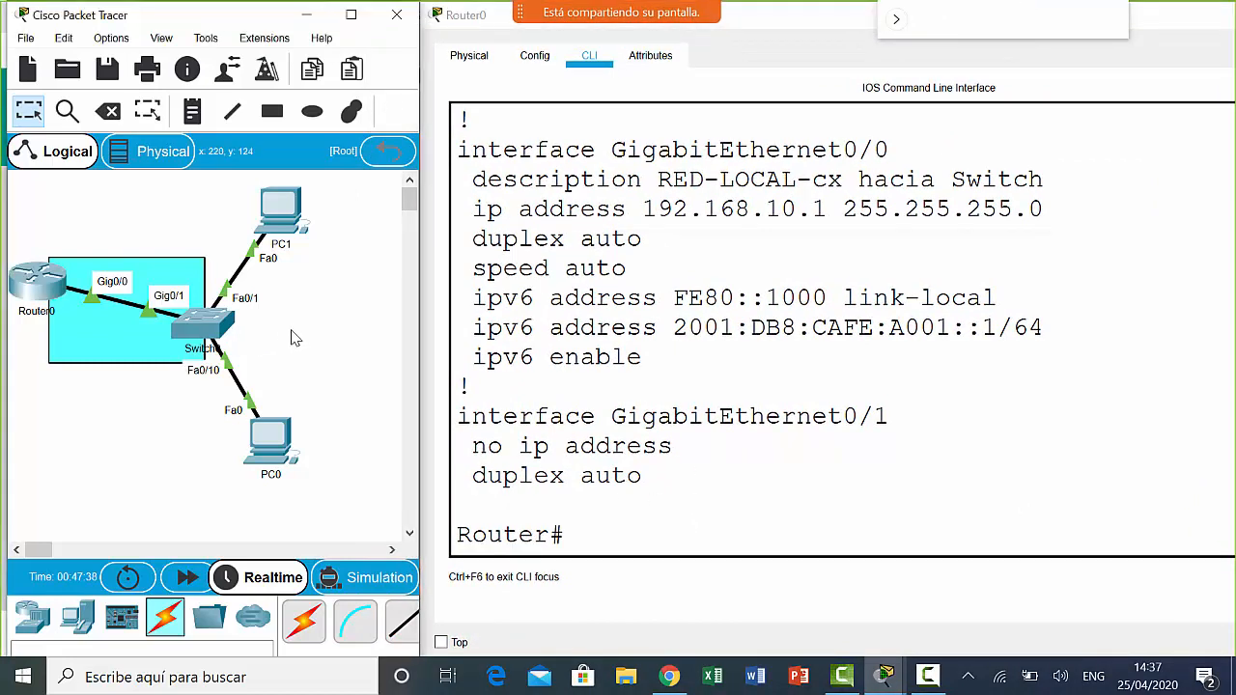
{"action": "key", "text": "Delete"}
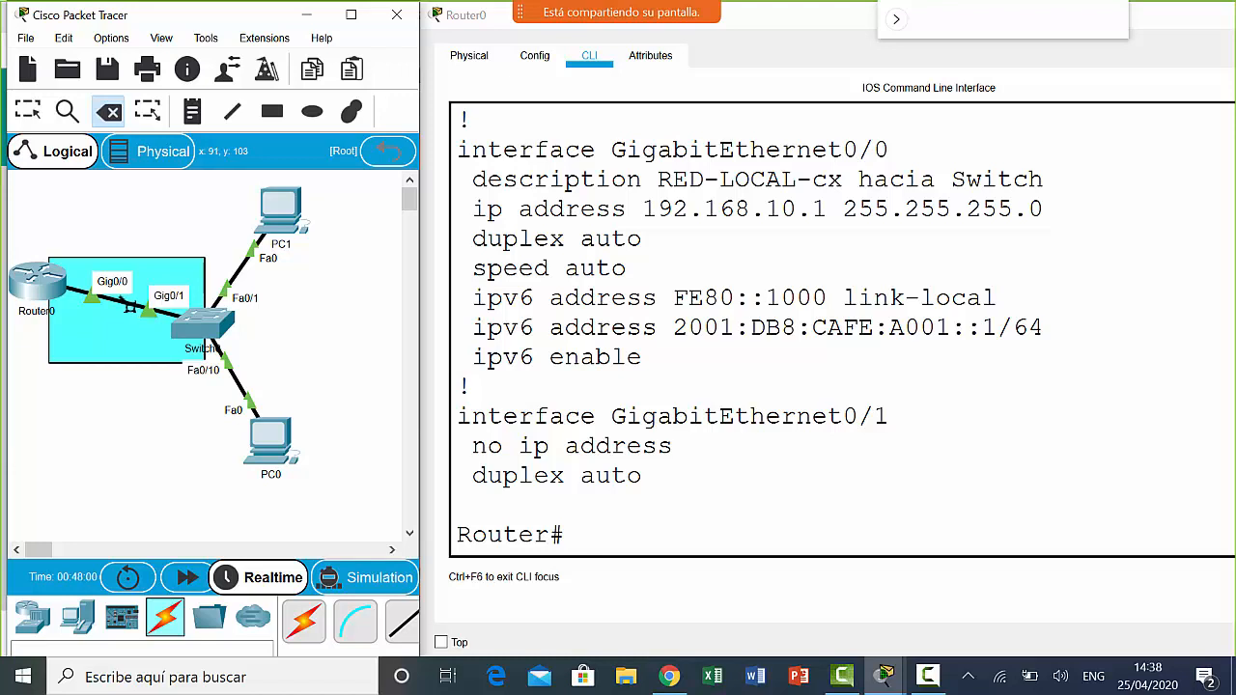
{"action": "left_click", "coordinate": [129, 306]}
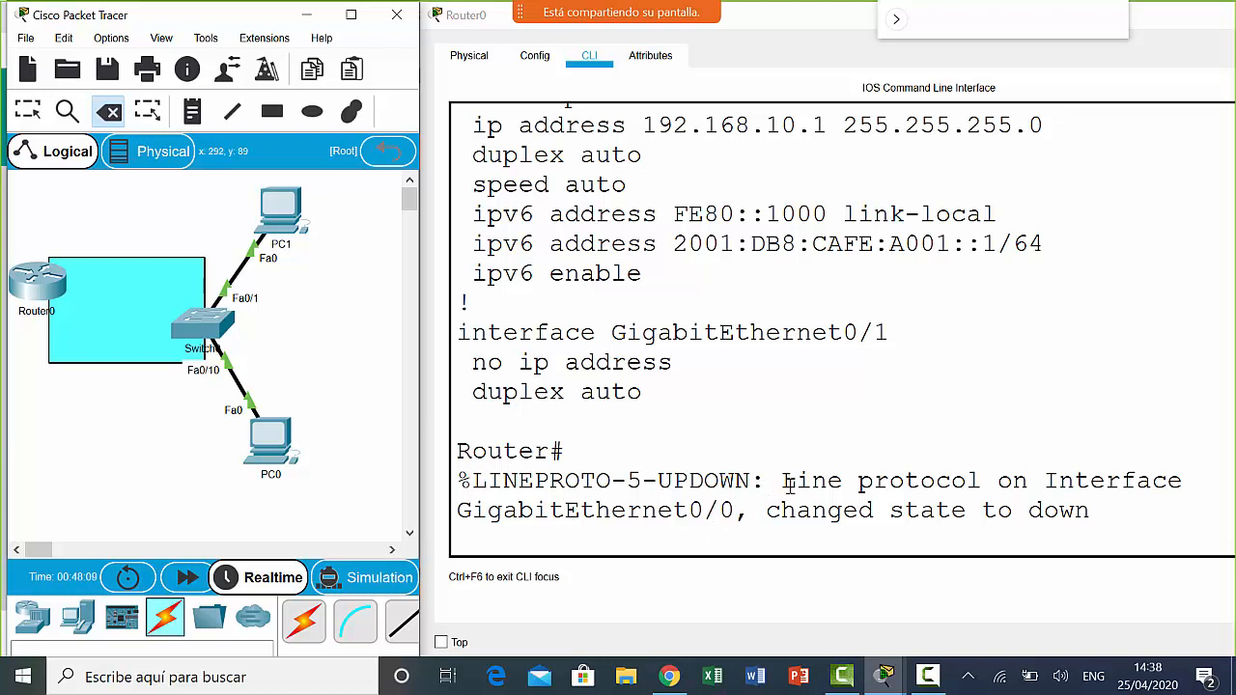
- Examine the line-protocol message for GigabitEthernet0/0 in Router0's CLI, especially the reported state
{"action": "left_click_drag", "start_coordinate": [790, 483], "coordinate": [1120, 505]}
{"action": "right_click", "coordinate": [1066, 526]}
{"action": "left_click", "coordinate": [1120, 510]}
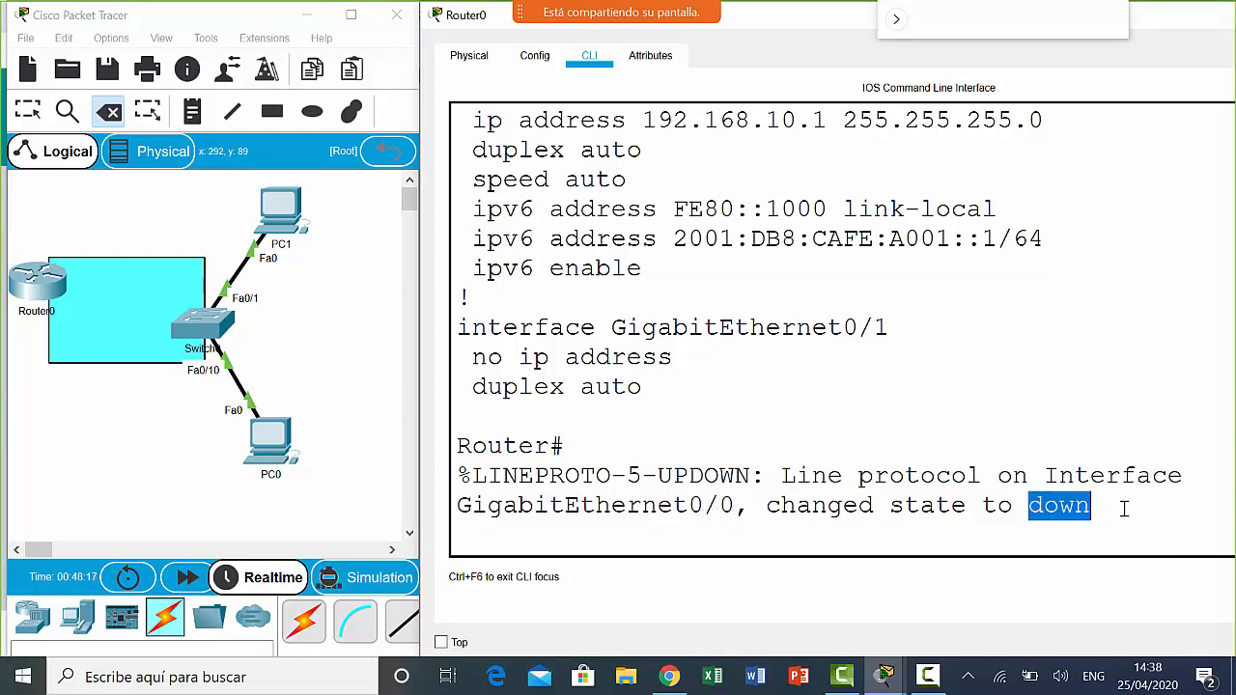
{"action": "left_click_drag", "start_coordinate": [983, 522], "coordinate": [981, 522]}
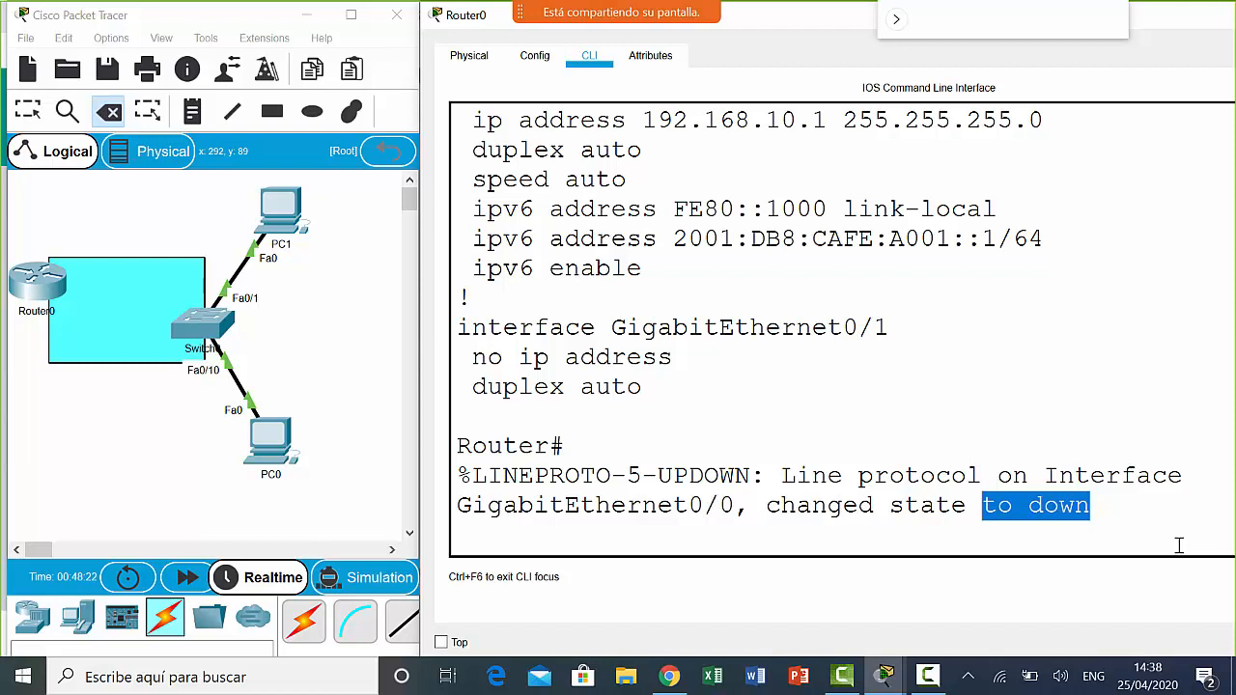
- Display Router0's IPv4 routing table with show ip route
{"action": "left_click", "coordinate": [759, 447]}
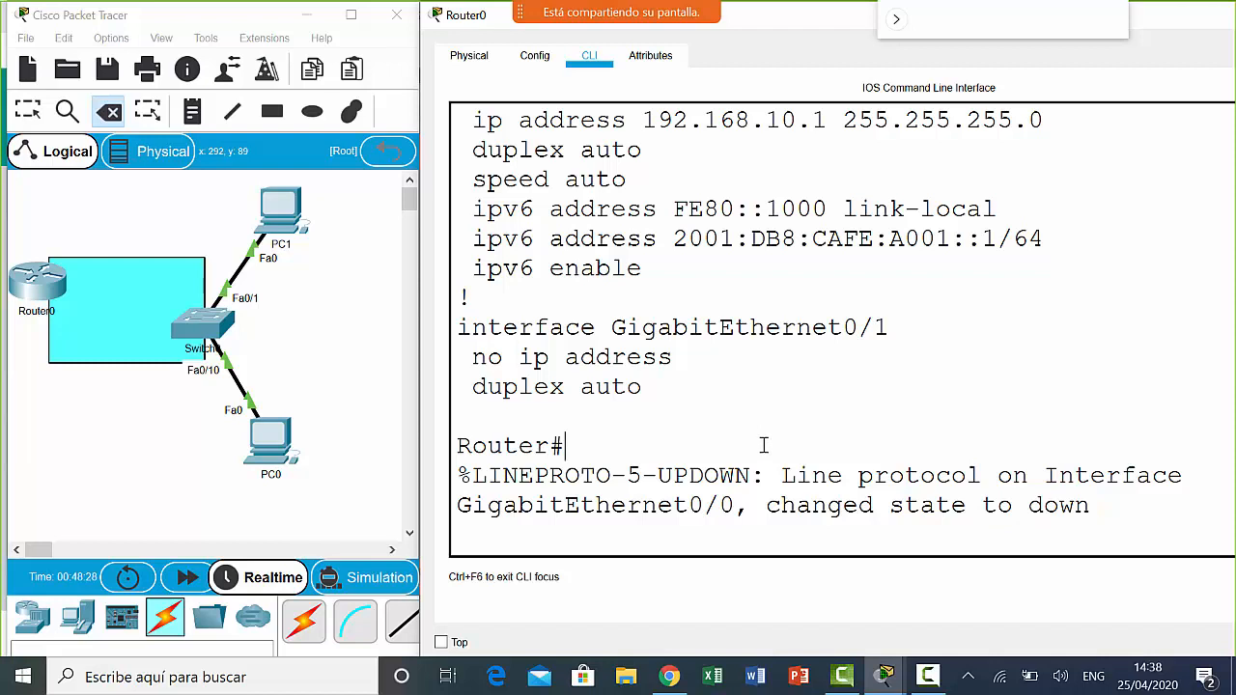
{"action": "key", "text": "Return"}
{"action": "key", "text": "Return"}
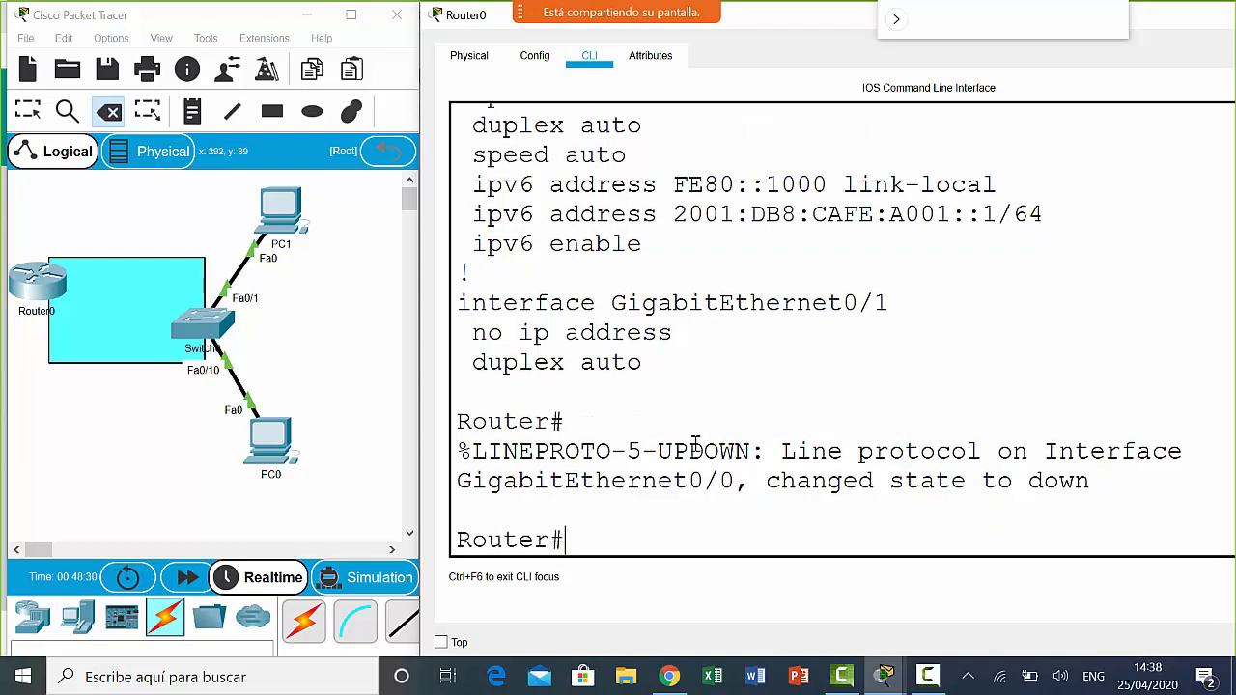
{"action": "type", "text": "show ip route"}
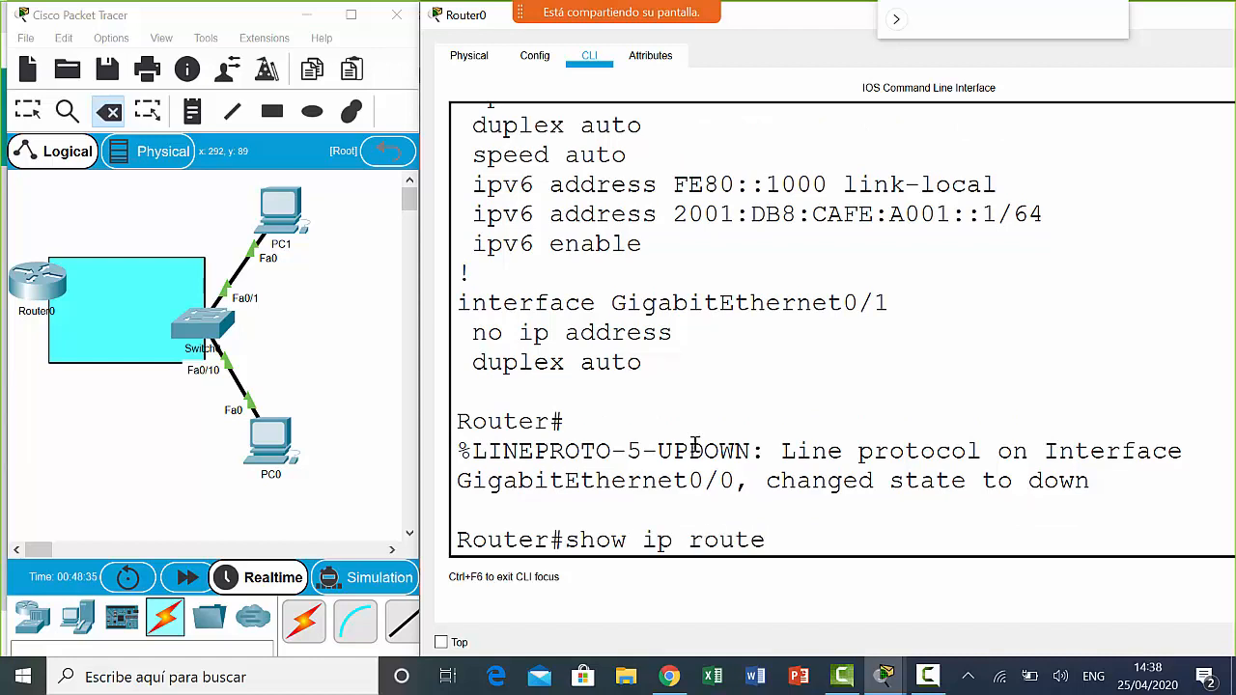
{"action": "key", "text": "Return"}
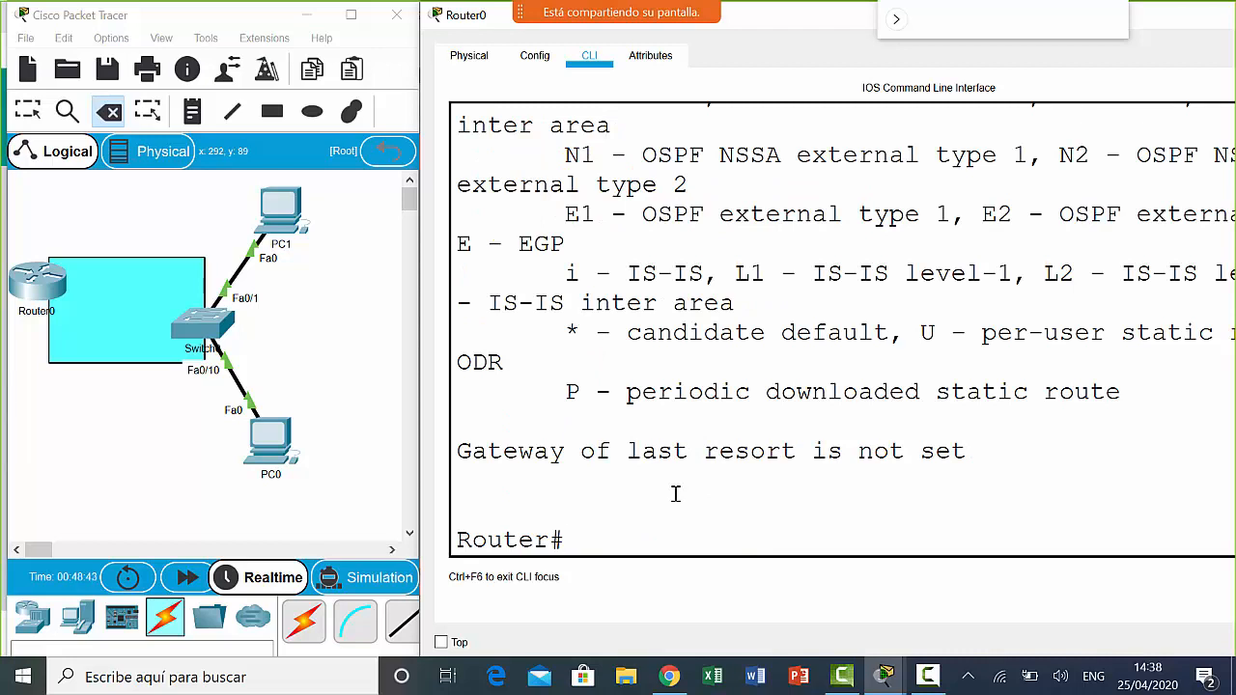
- Display Router0's IPv6 routing table with show ipv6 route and examine its FF00::/8 entry
{"action": "type", "text": "show ipv6 route"}
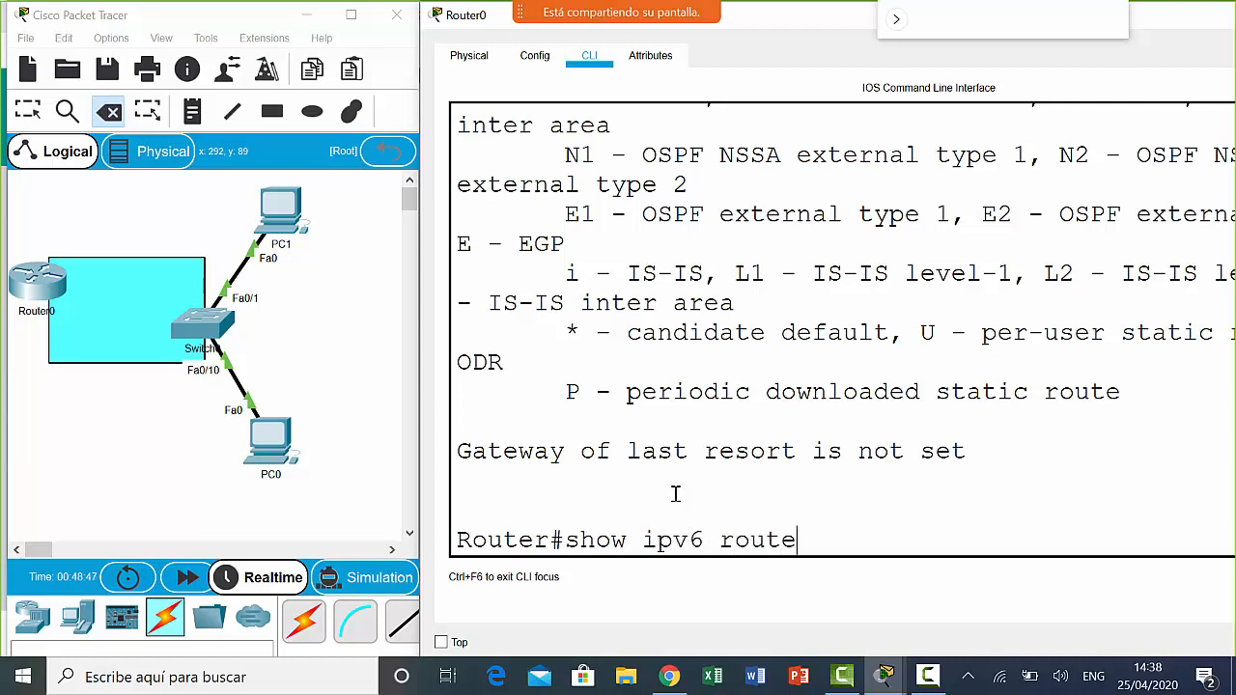
{"action": "key", "text": "Return"}
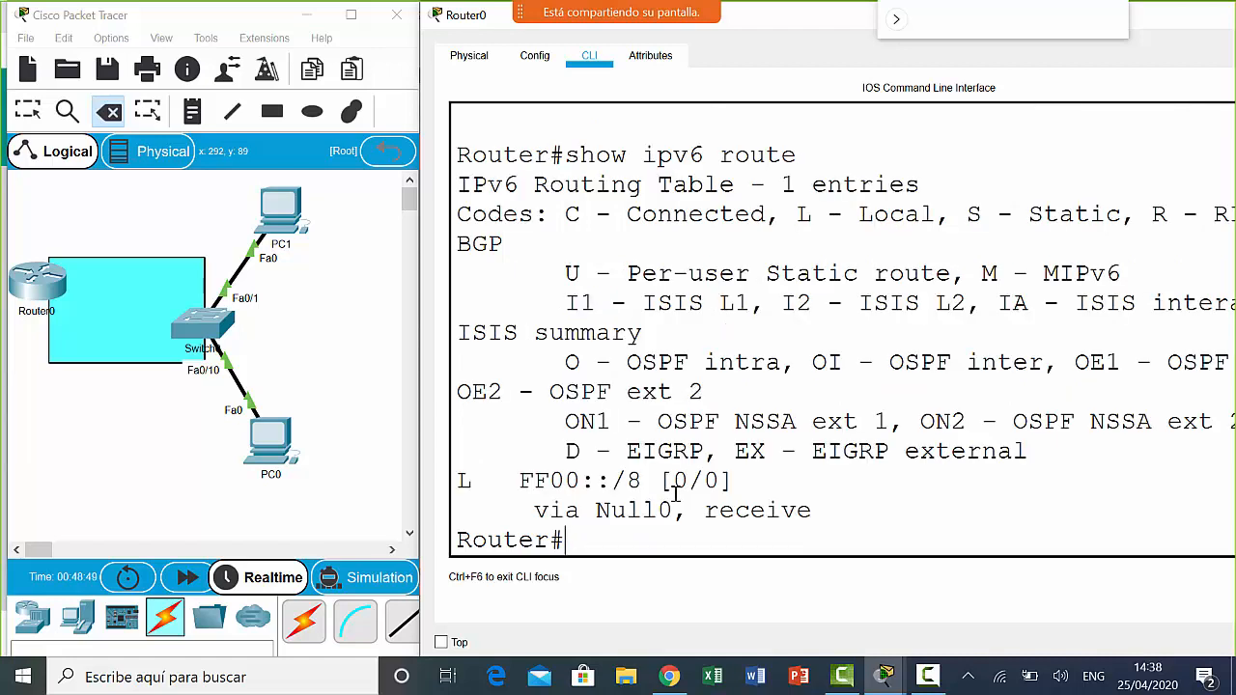
{"action": "left_click_drag", "start_coordinate": [780, 475], "coordinate": [445, 482]}
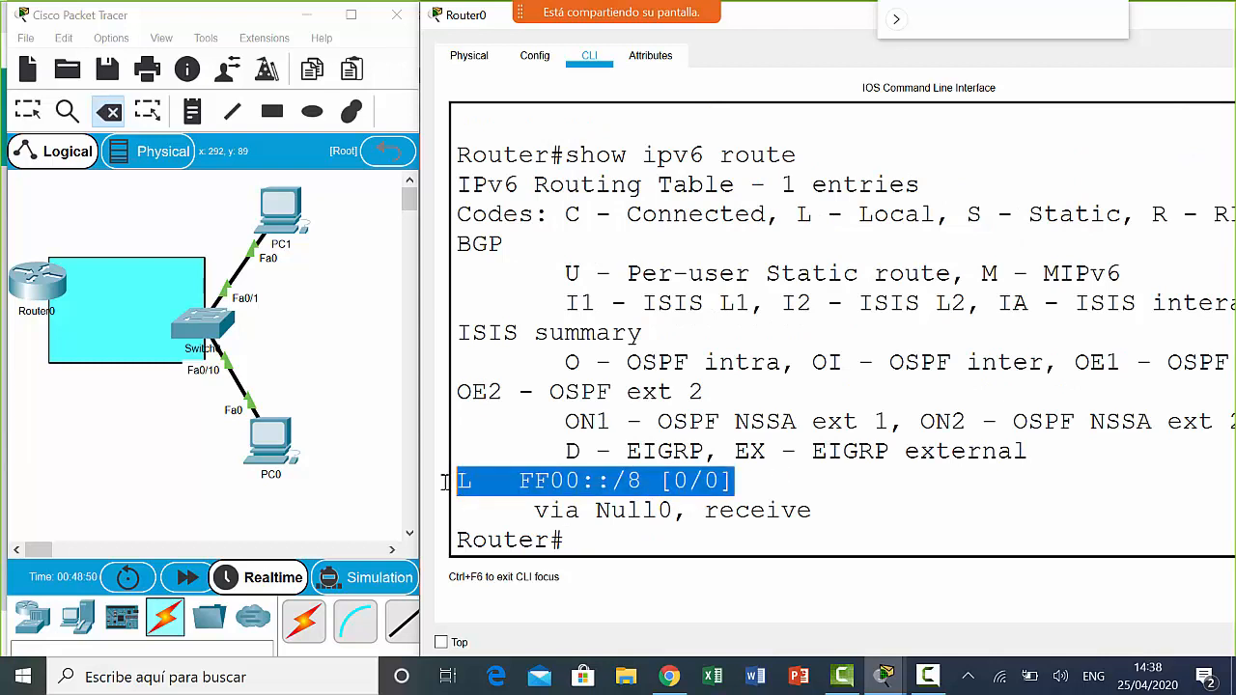
{"action": "left_click", "coordinate": [691, 570]}
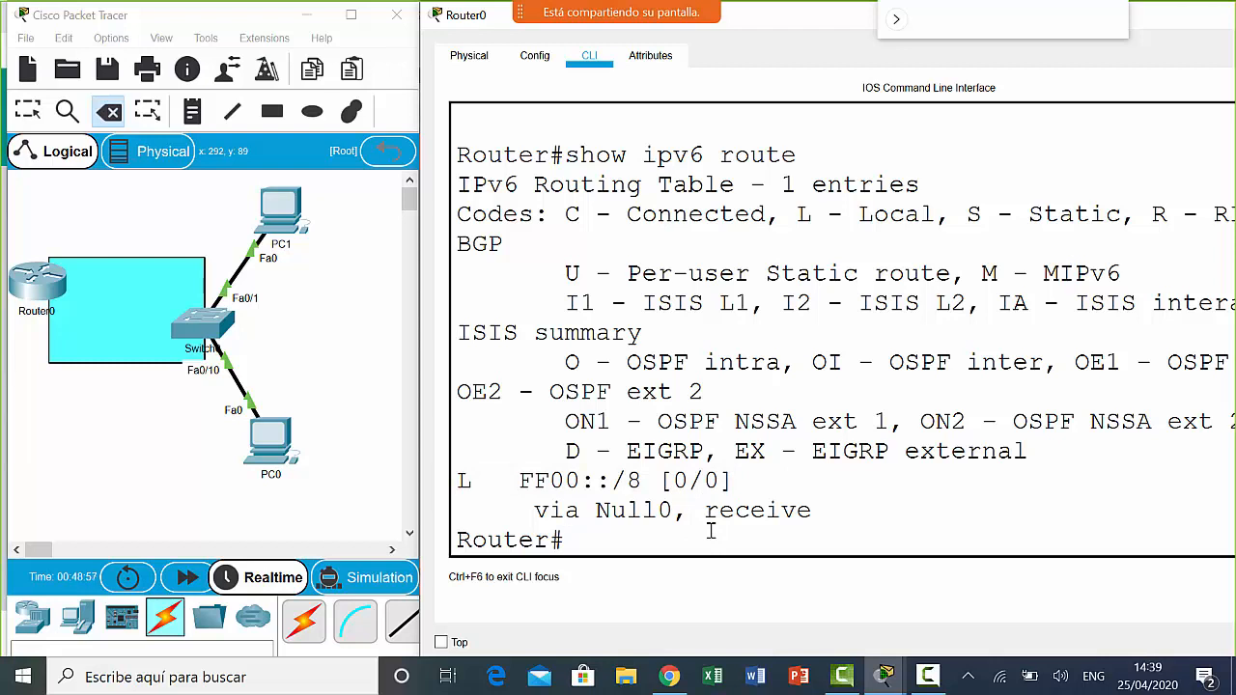
- Display Router0's interface summary with show ip interface brief in a widened CLI window
{"action": "type", "text": "show ip r"}
{"action": "type", "text": "nterface bi"}
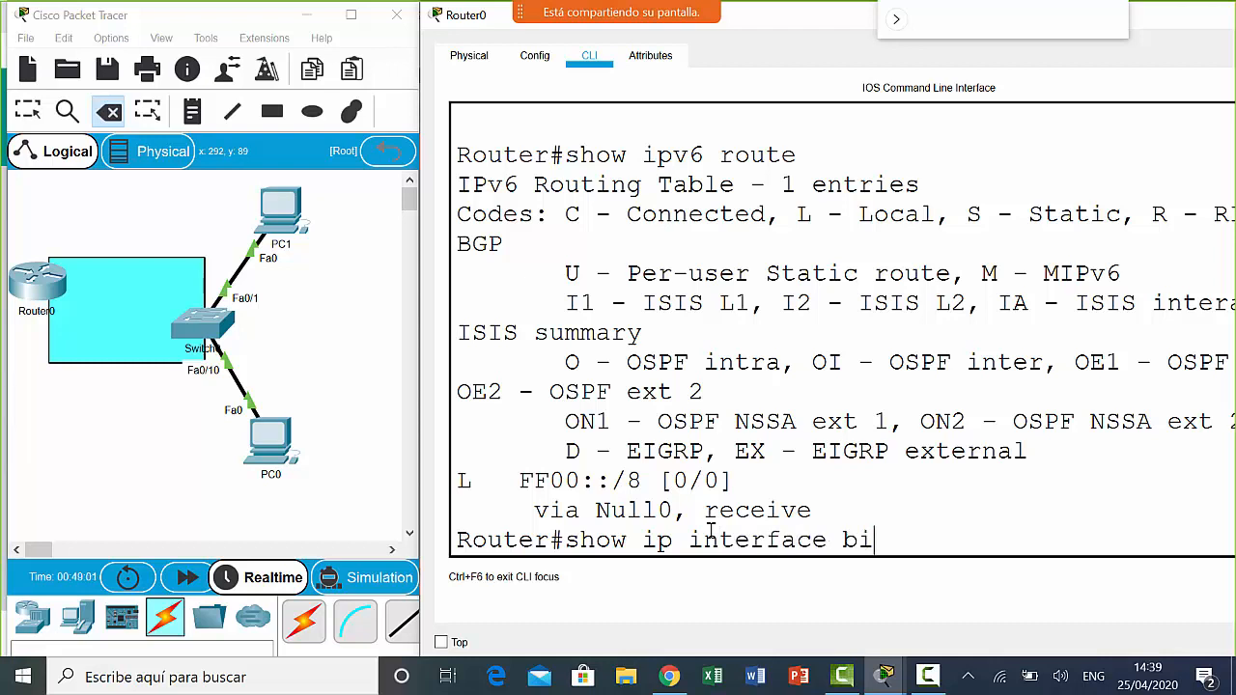
{"action": "key", "text": "BackSpace"}
{"action": "type", "text": "rief"}
{"action": "left_click_drag", "start_coordinate": [422, 483], "coordinate": [55, 451]}
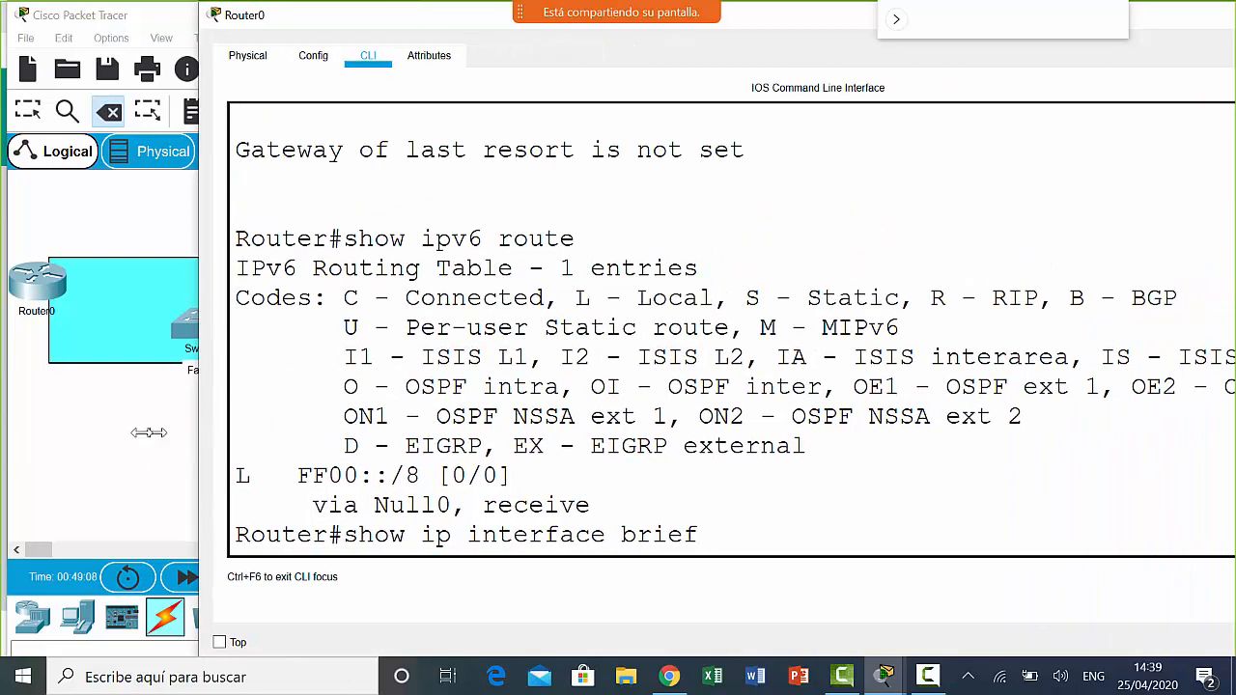
{"action": "key", "text": "Return"}
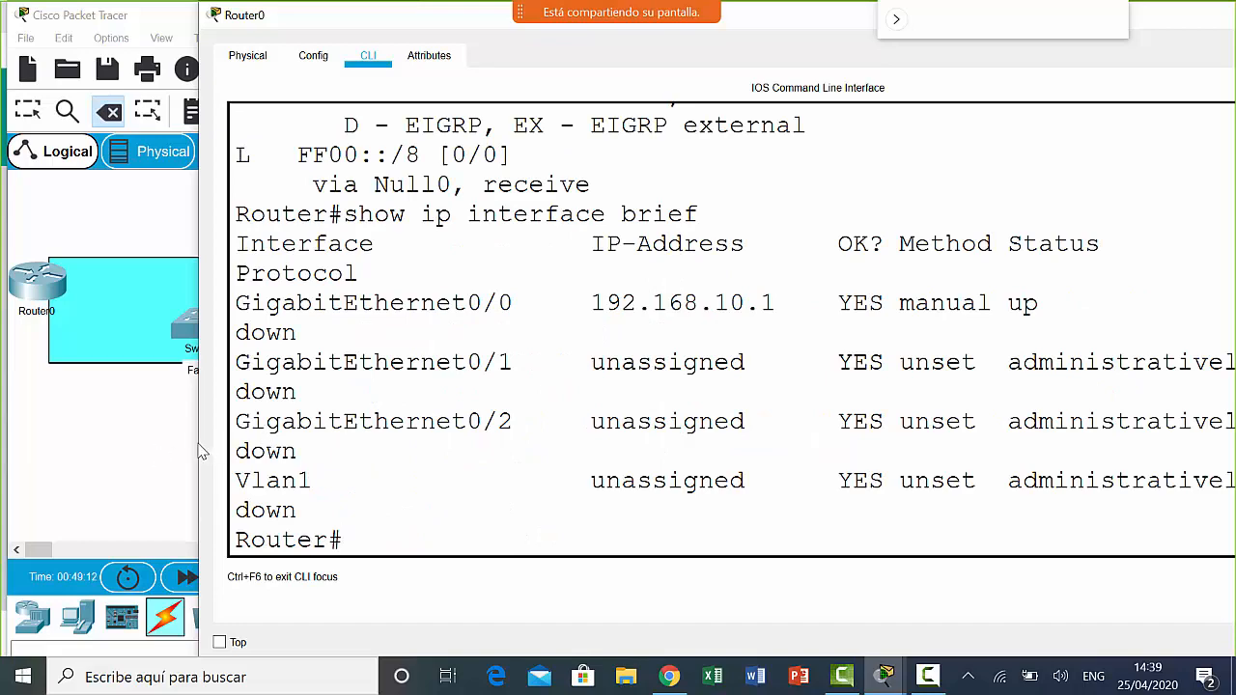
- Bring the full interface summary into view and examine GigabitEthernet0/0's status and protocol values
{"action": "left_click_drag", "start_coordinate": [382, 21], "coordinate": [200, 24]}
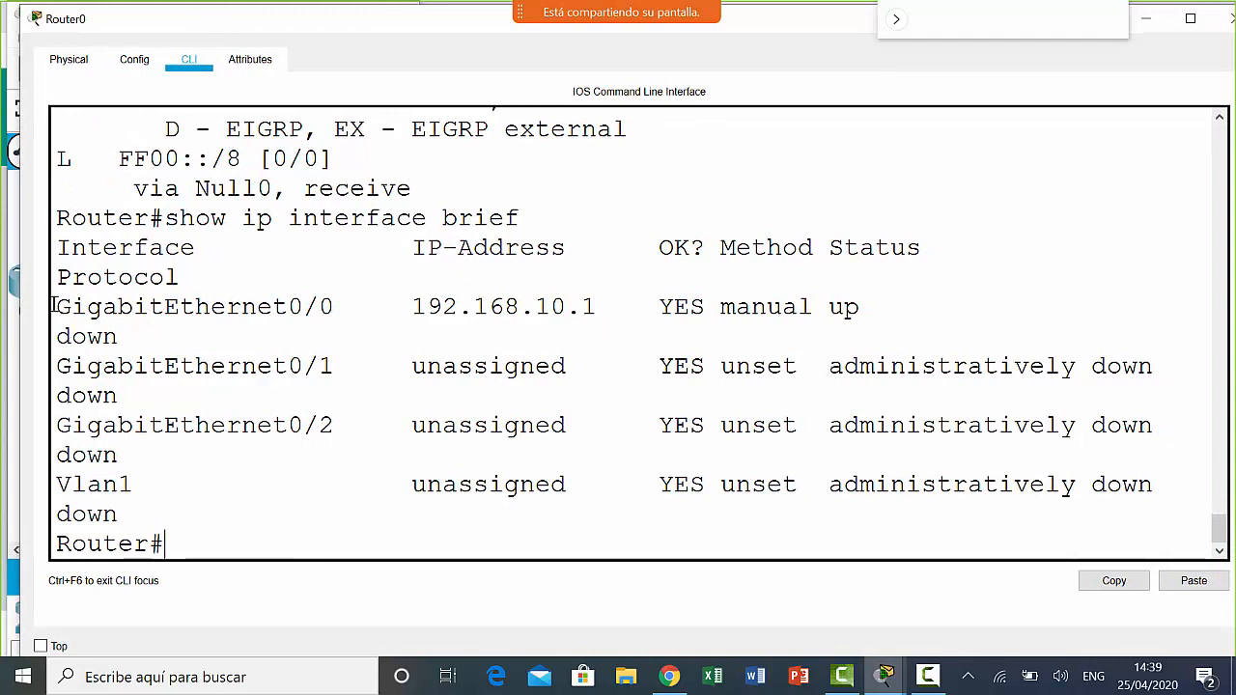
{"action": "left_click_drag", "start_coordinate": [60, 300], "coordinate": [874, 307]}
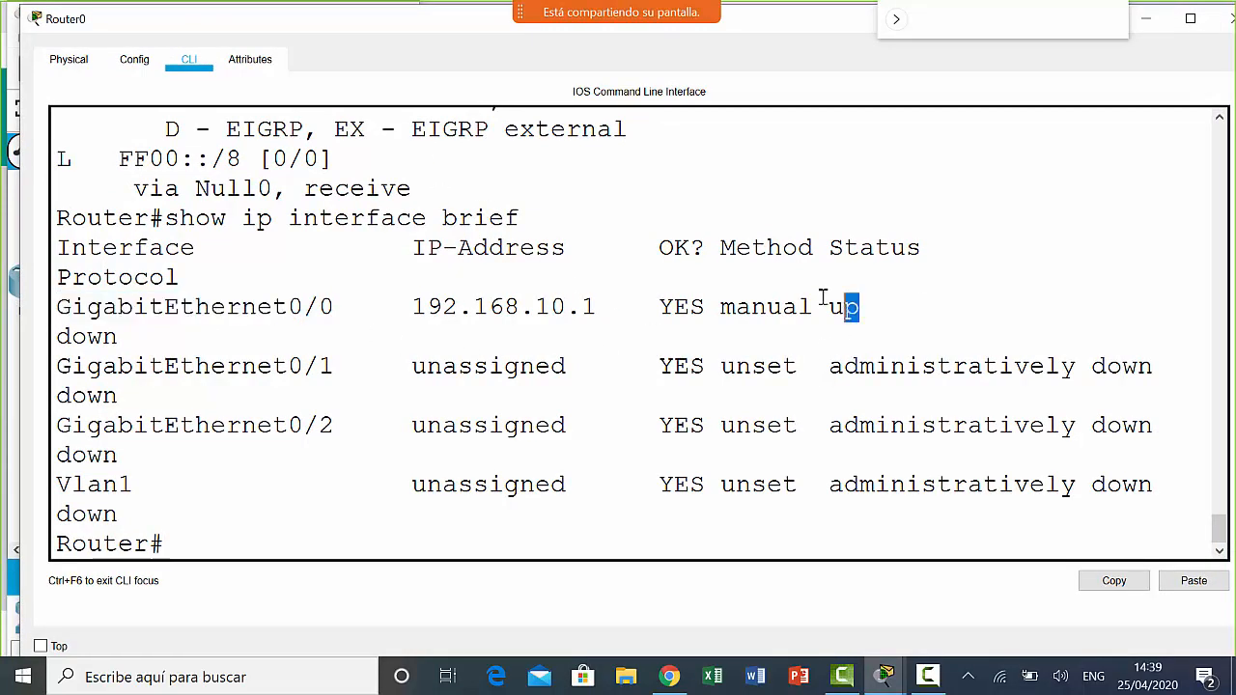
{"action": "left_click_drag", "start_coordinate": [133, 336], "coordinate": [60, 331]}
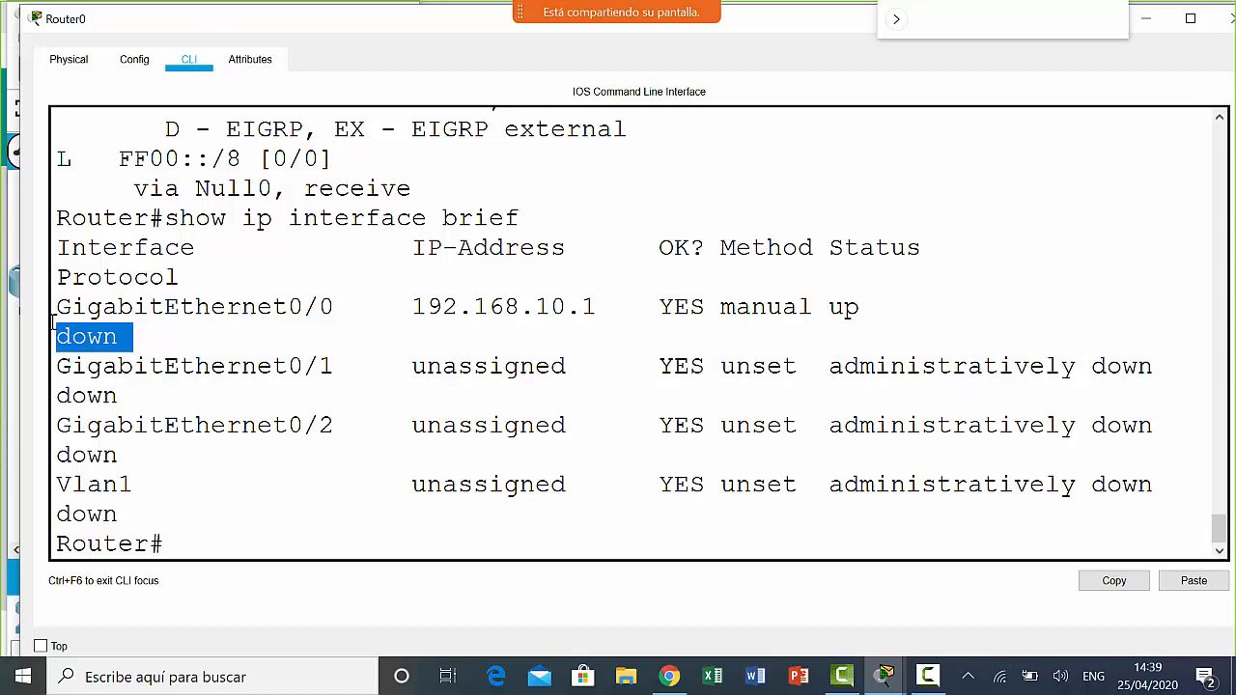
- Run show ipv6 interface brief in Router0's privileged EXEC mode
{"action": "left_click", "coordinate": [292, 548]}
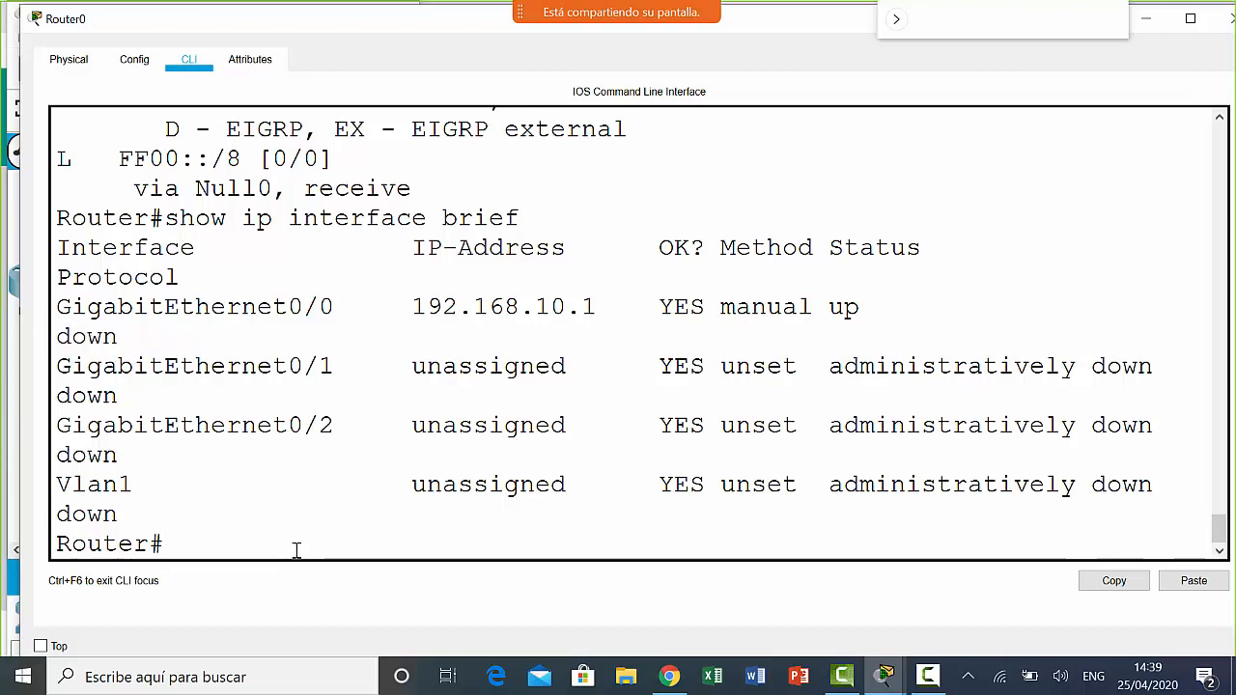
{"action": "type", "text": "show ipv"}
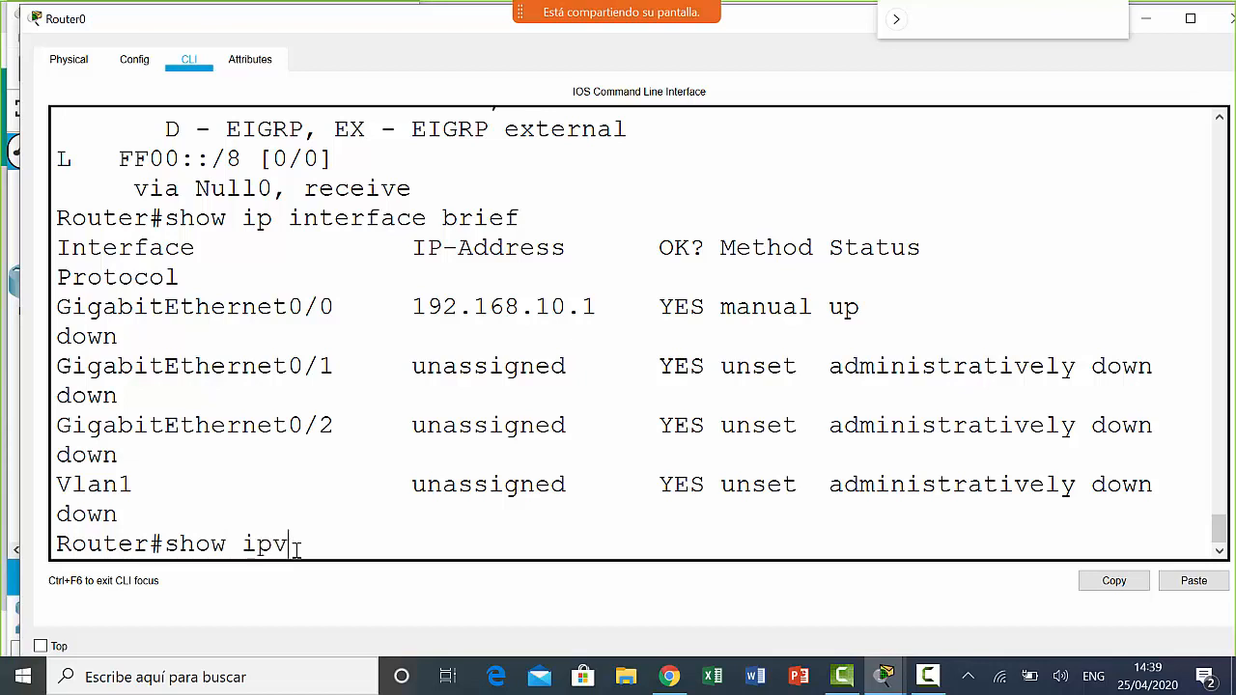
{"action": "type", "text": "6 interfa"}
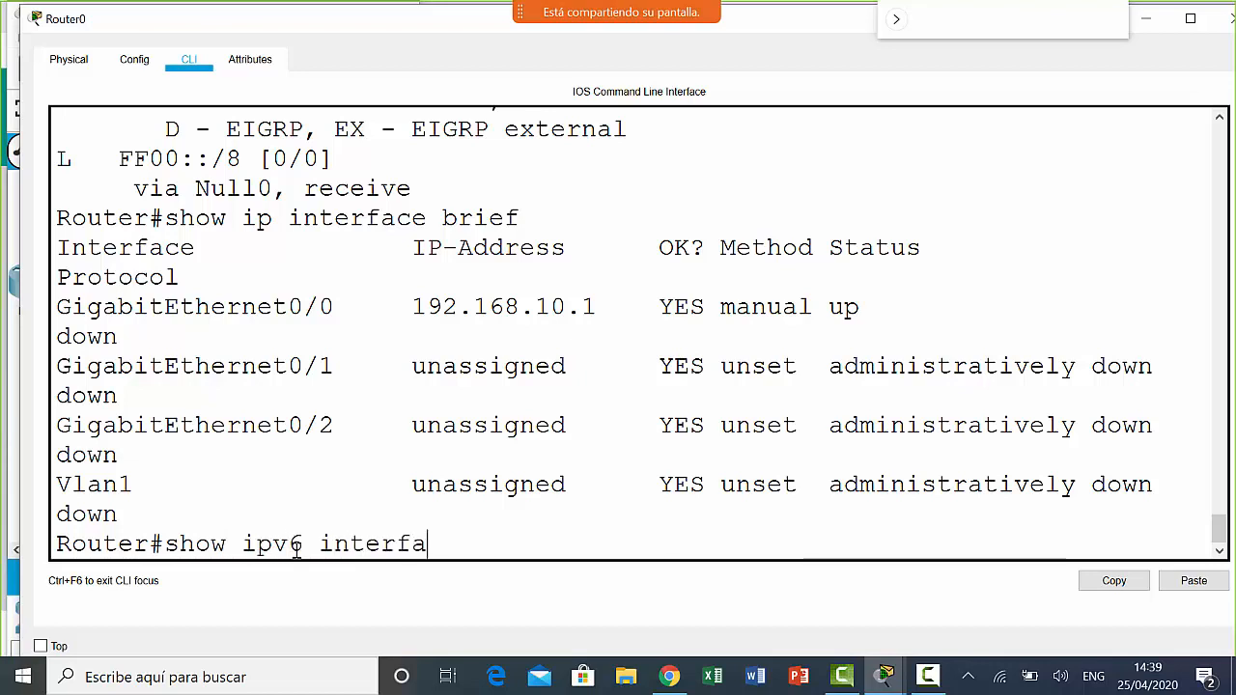
{"action": "type", "text": "ce brief"}
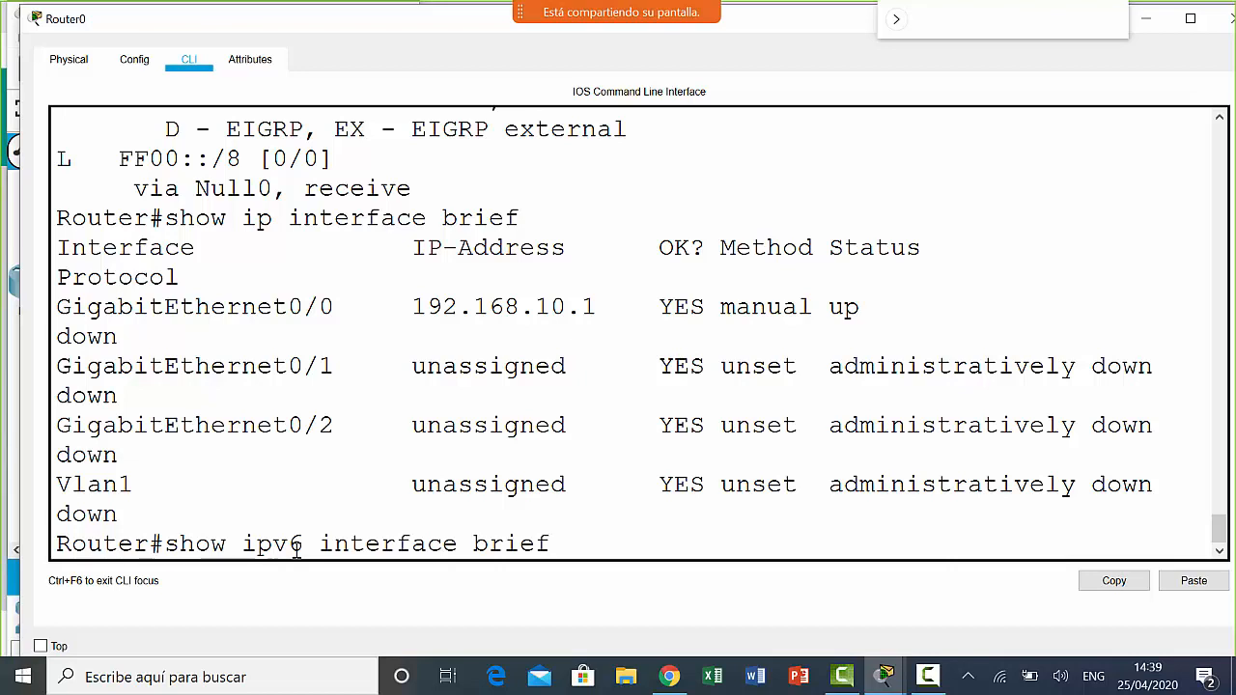
{"action": "key", "text": "Return"}
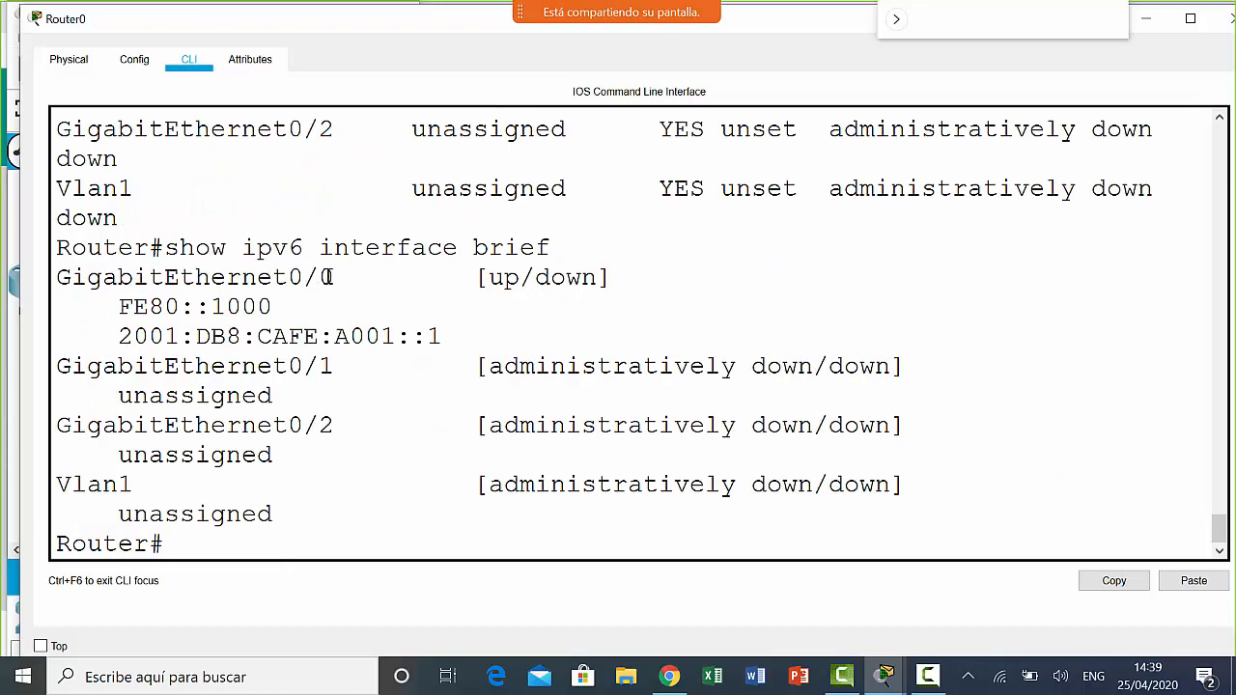
- Examine the line status and protocol of GigabitEthernet0/0 against GigabitEthernet0/1 in the IPv6 interface summary
{"action": "left_click_drag", "start_coordinate": [352, 277], "coordinate": [27, 285]}
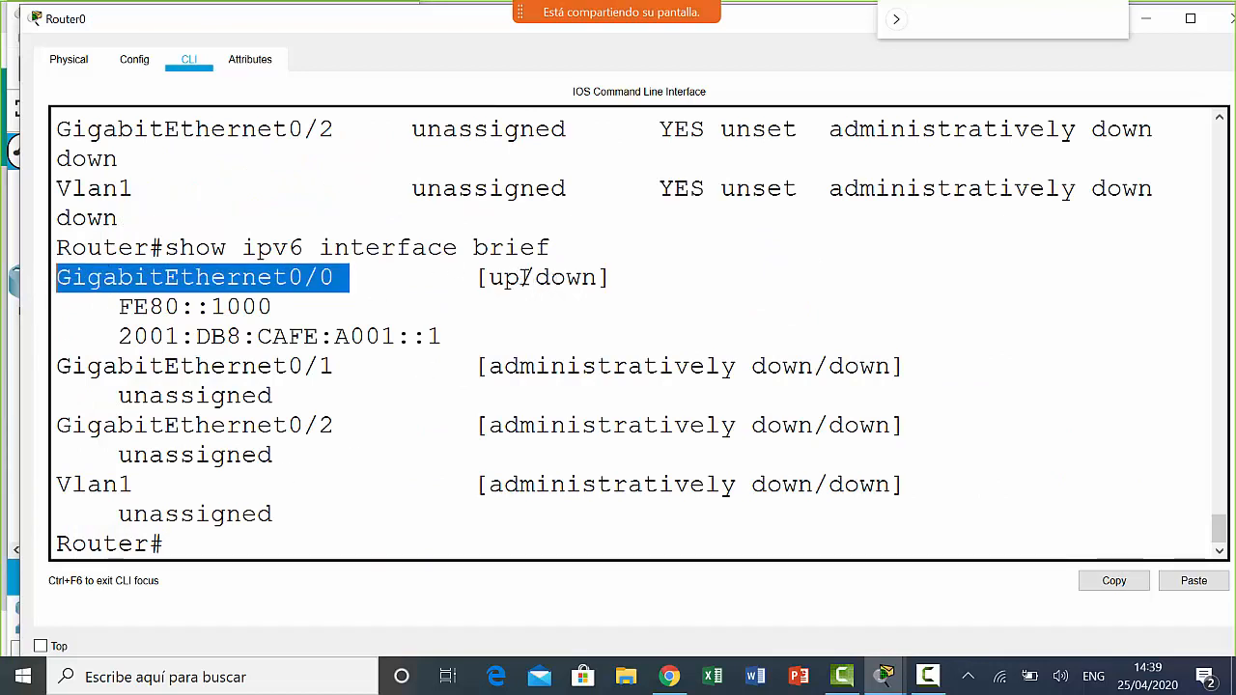
{"action": "left_click_drag", "start_coordinate": [524, 278], "coordinate": [481, 279]}
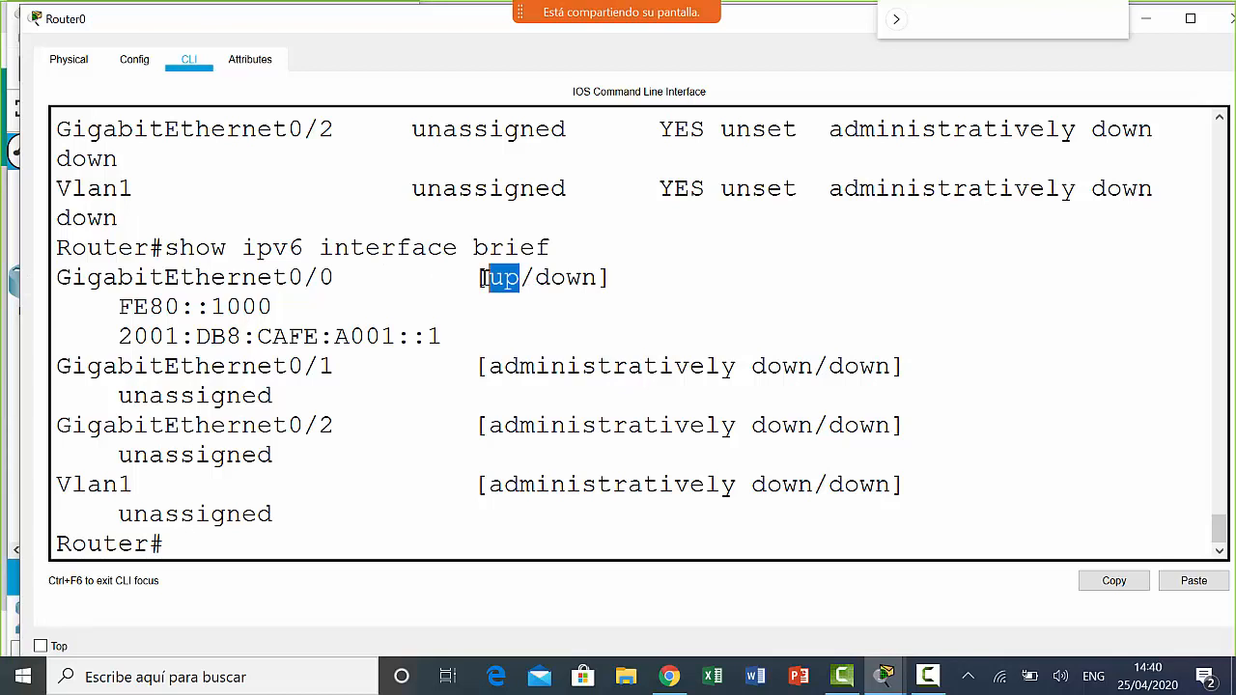
{"action": "left_click_drag", "start_coordinate": [813, 367], "coordinate": [502, 363]}
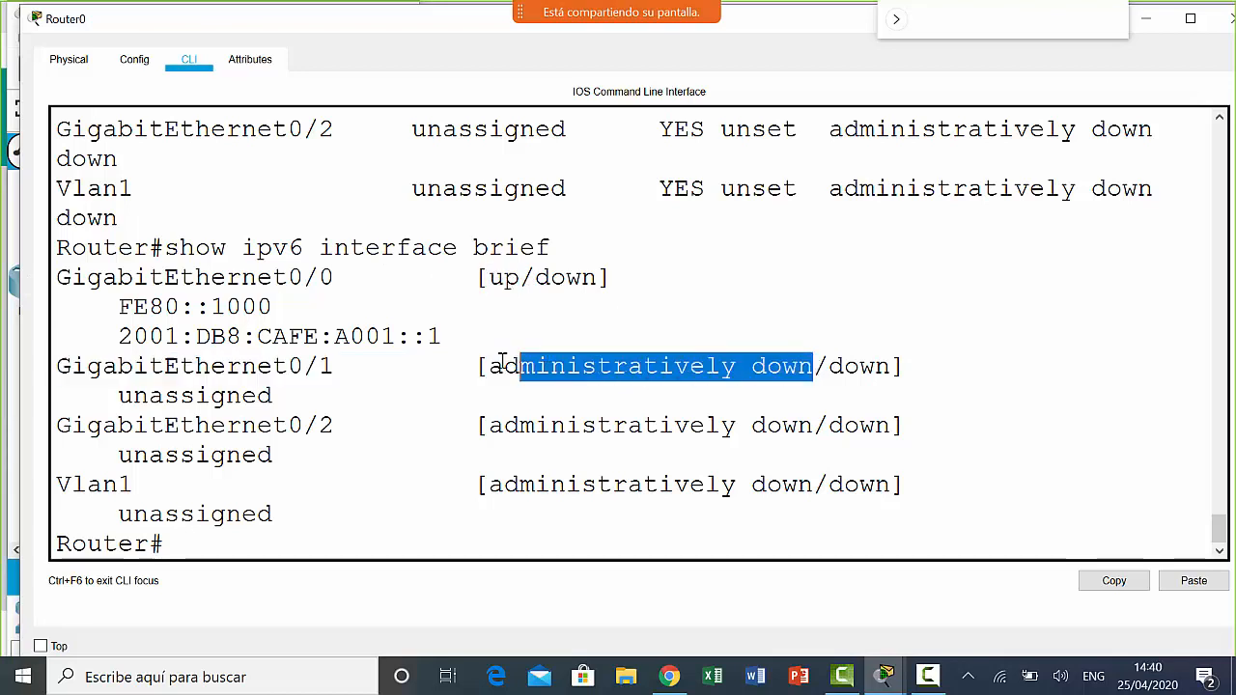
{"action": "left_click_drag", "start_coordinate": [599, 278], "coordinate": [532, 282]}
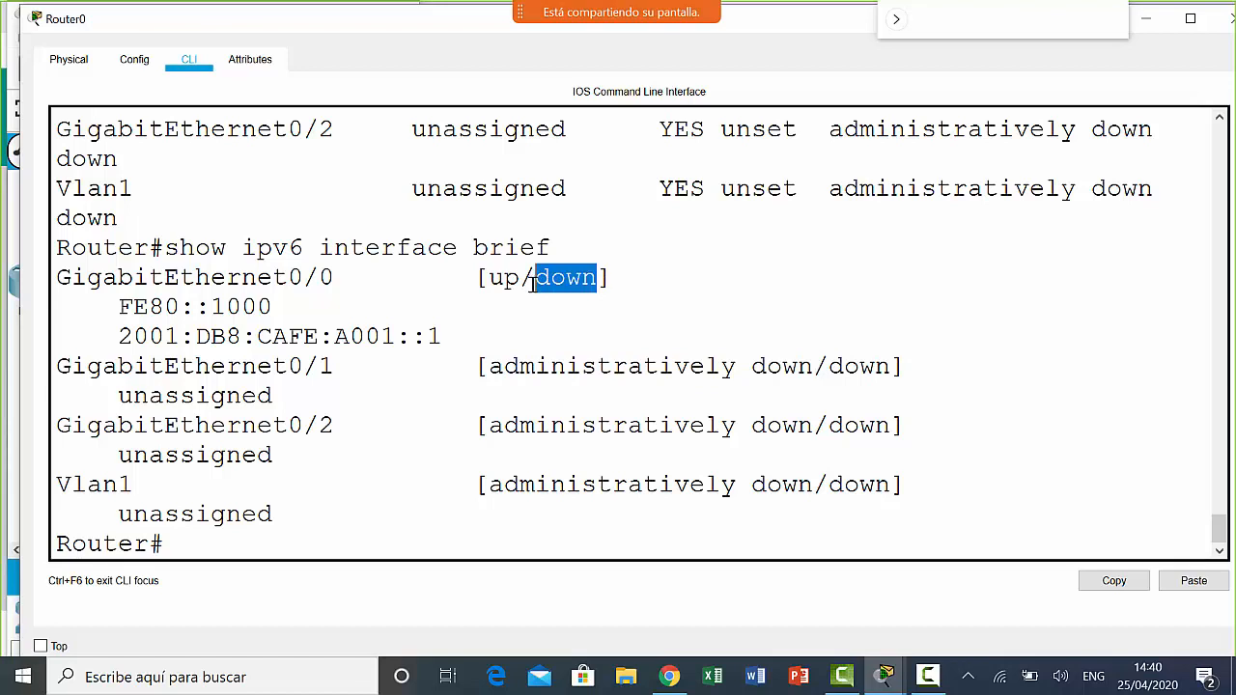
{"action": "left_click", "coordinate": [894, 367]}
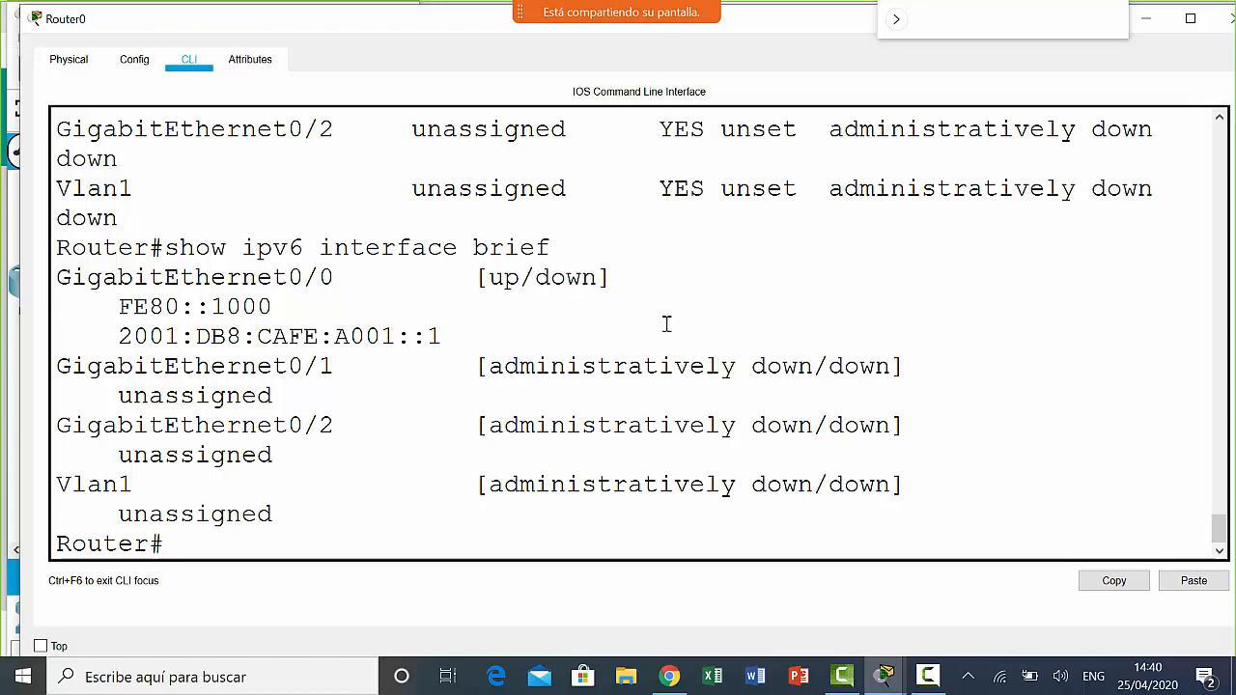
{"action": "left_click_drag", "start_coordinate": [599, 278], "coordinate": [534, 281]}
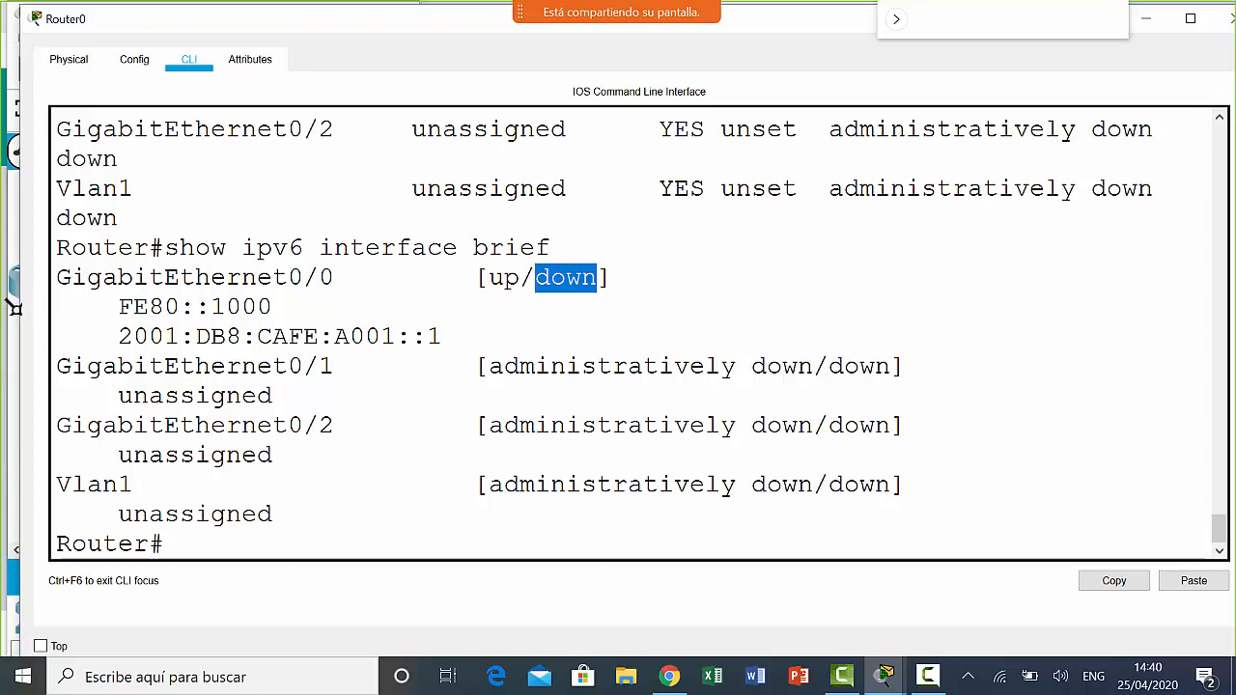
- Narrow the Router0 window to uncover the topology workspace, and return to the last CLI prompt
{"action": "left_click_drag", "start_coordinate": [20, 305], "coordinate": [422, 299]}
{"action": "scroll", "coordinate": [623, 395], "scroll_direction": "down", "scroll_amount": 8}
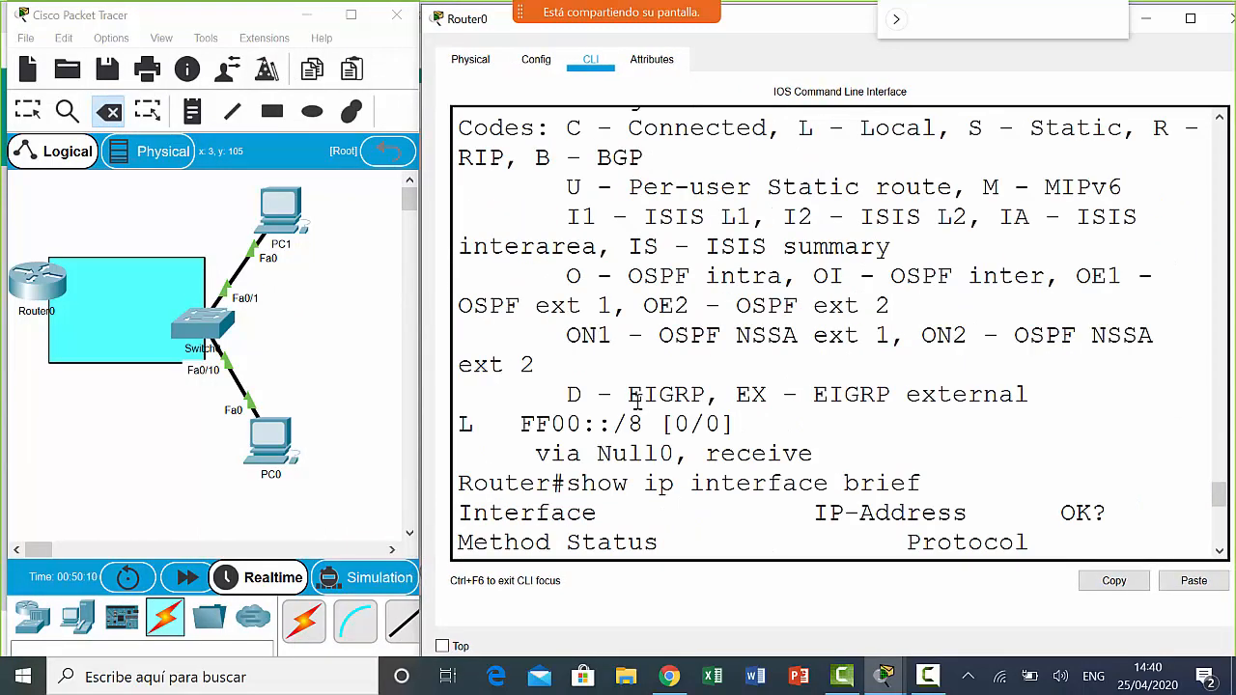
{"action": "scroll", "coordinate": [623, 394], "scroll_direction": "down", "scroll_amount": 3}
{"action": "left_click", "coordinate": [626, 532]}
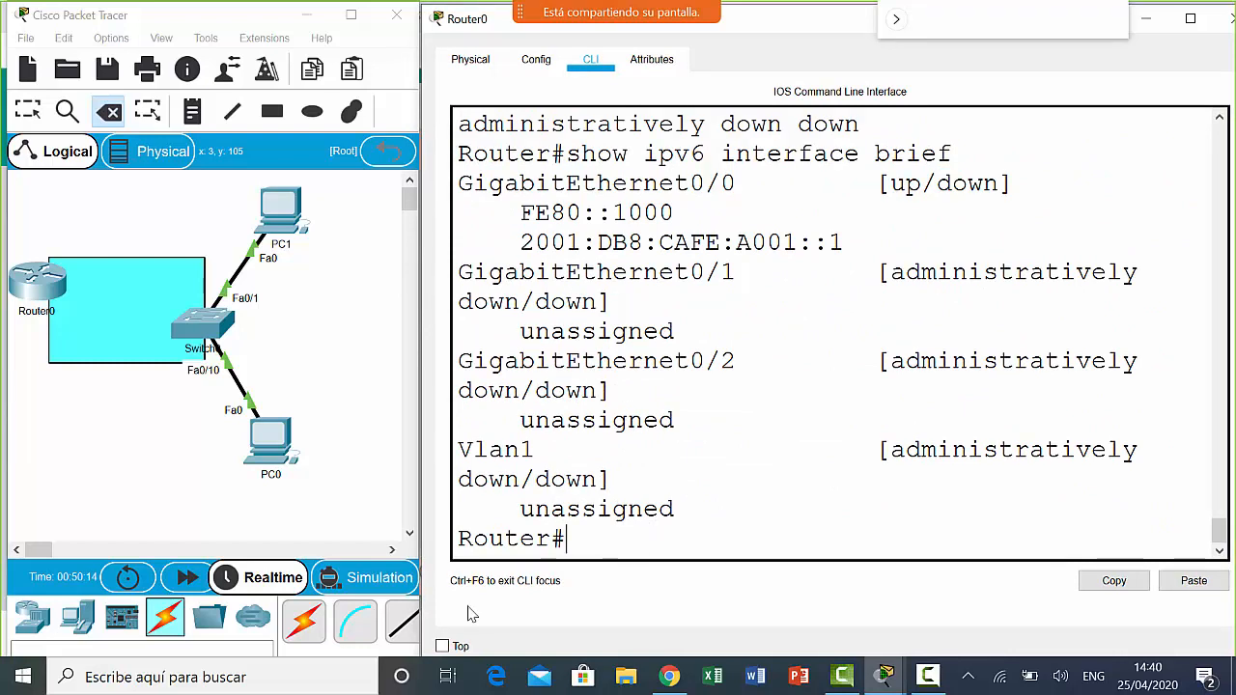
{"action": "left_click", "coordinate": [410, 634]}
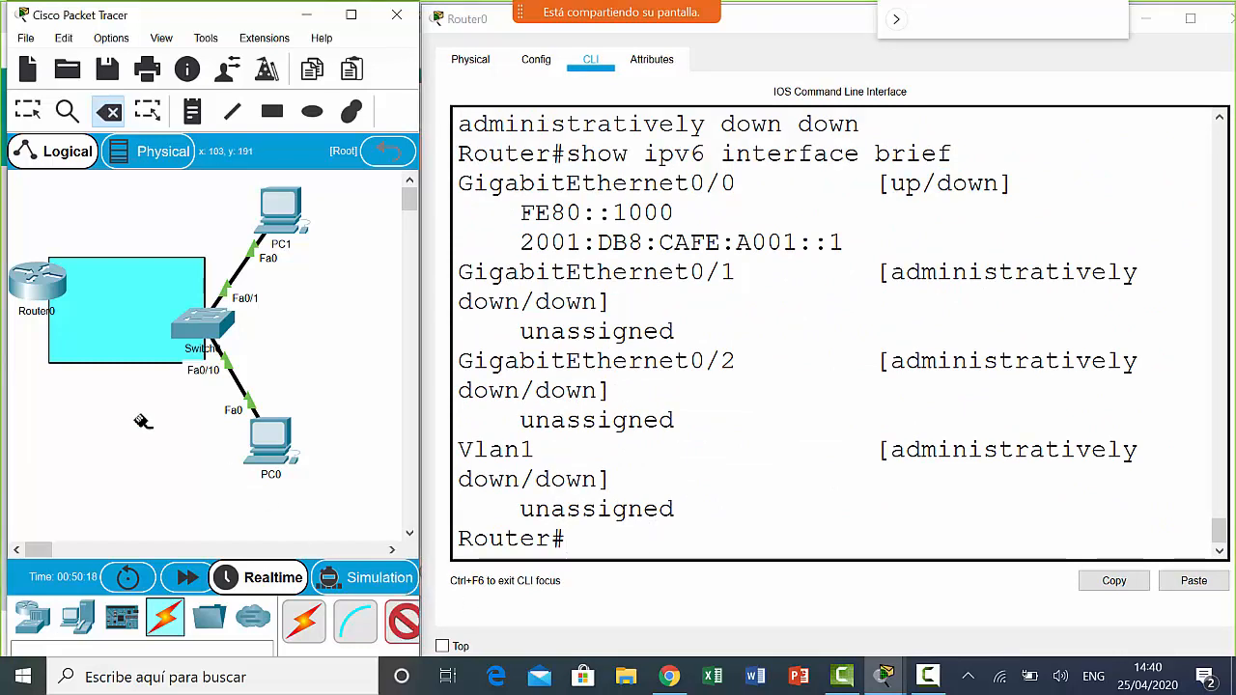
{"action": "left_click", "coordinate": [47, 288]}
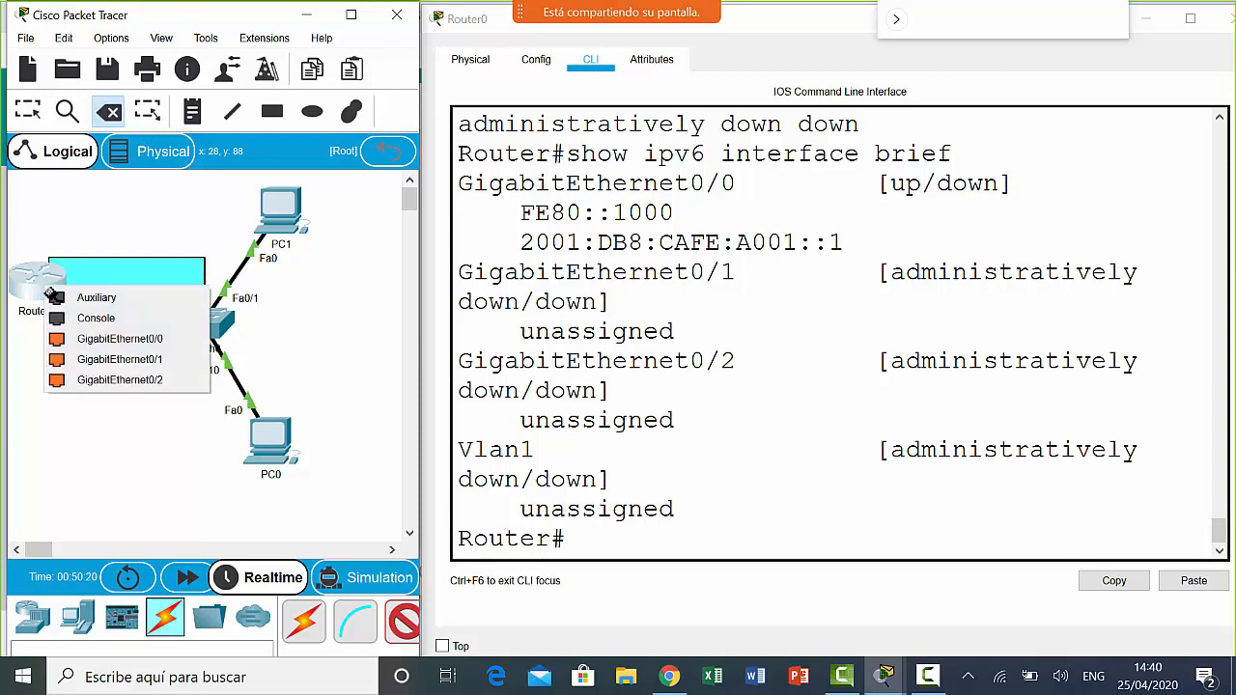
{"action": "left_click", "coordinate": [120, 339]}
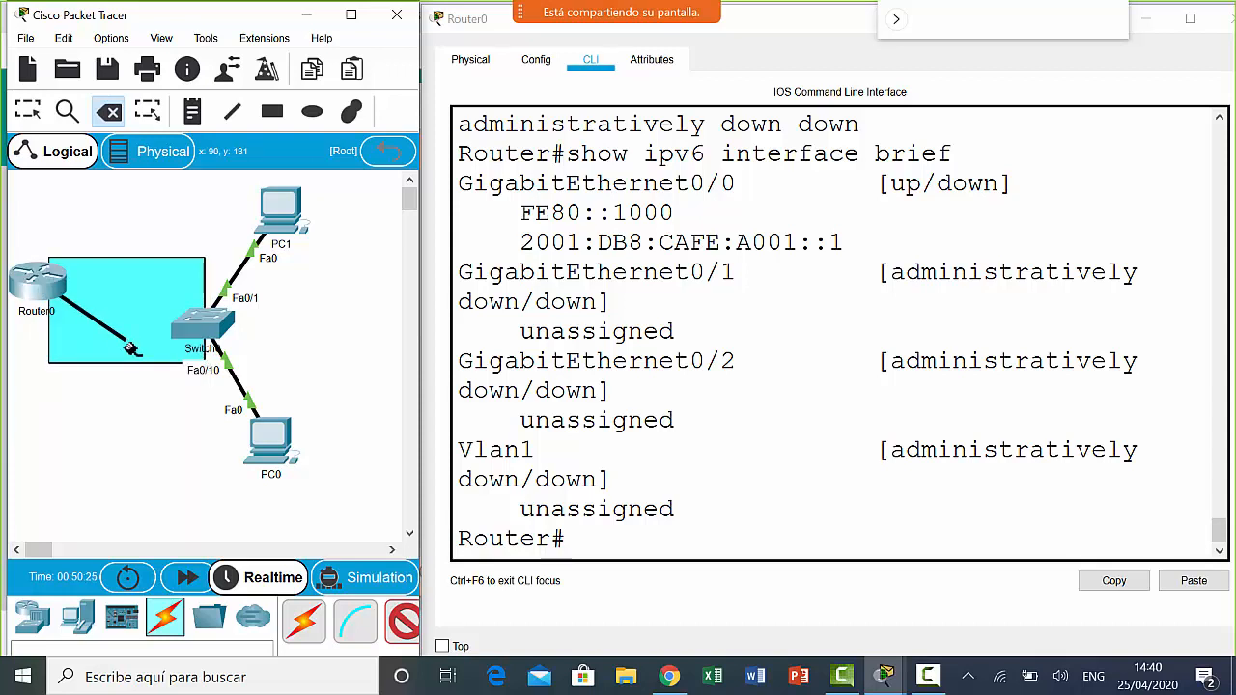
{"action": "mouse_move", "coordinate": [208, 329]}
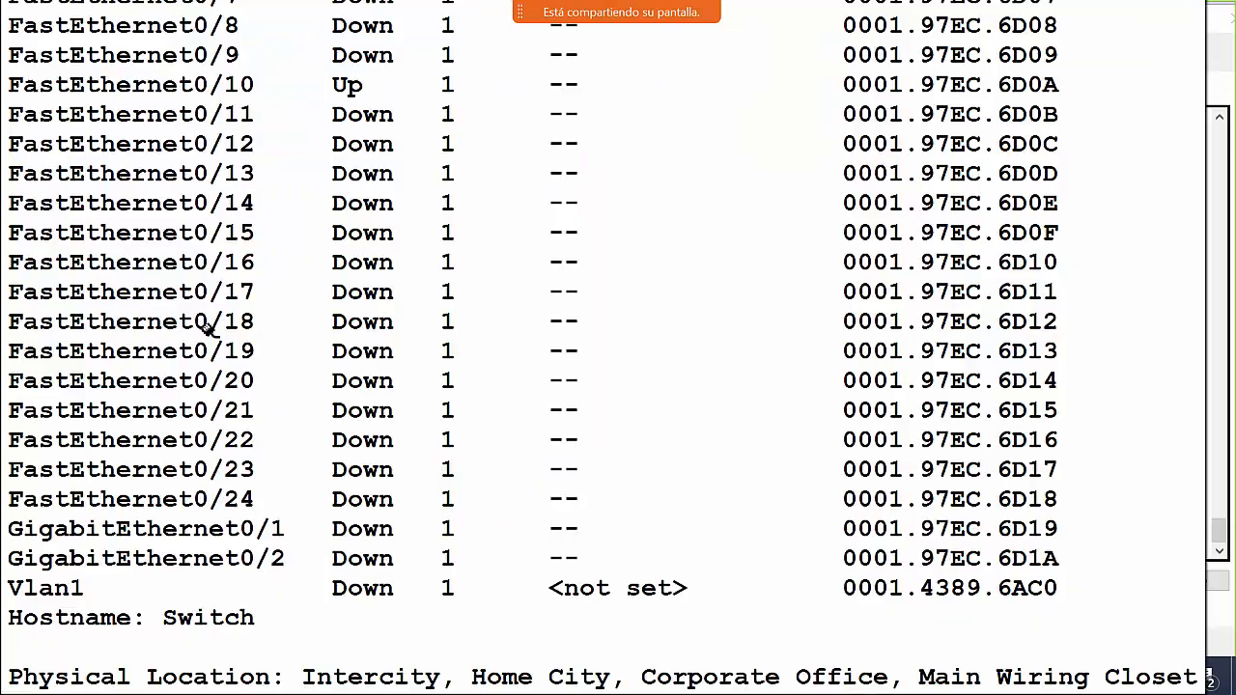
{"action": "key", "text": "Escape"}
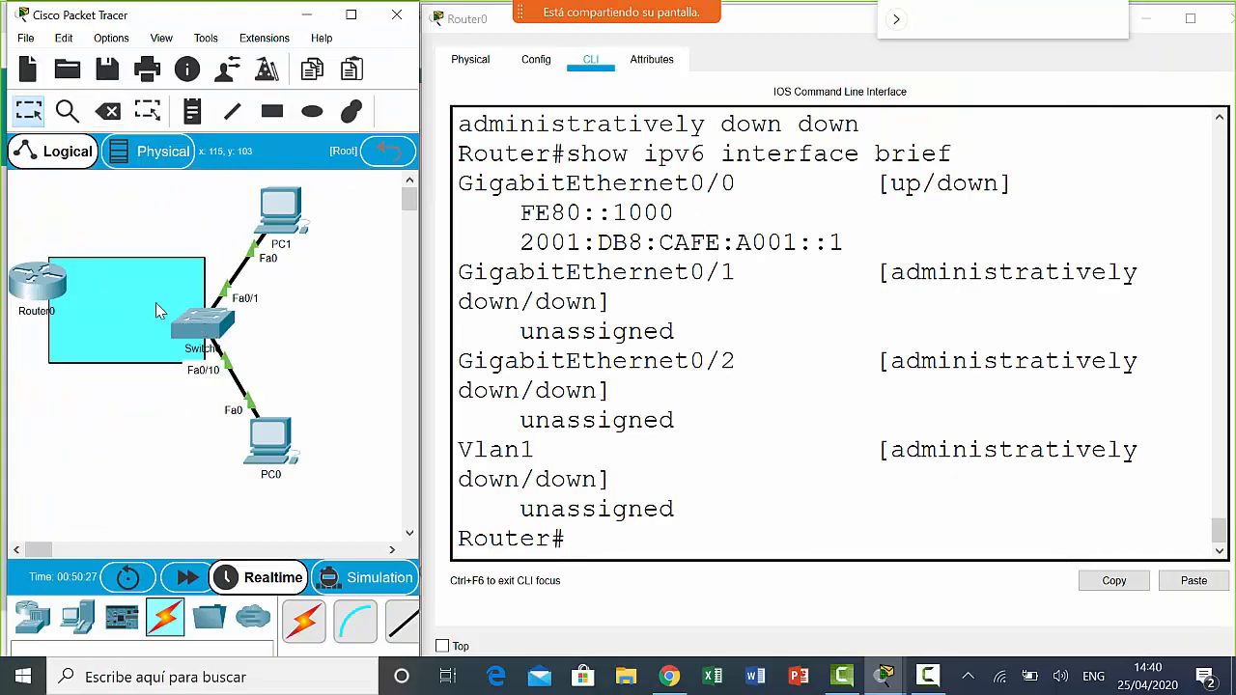
- Connect Router0's GigabitEthernet0/0 to the switch's GigabitEthernet0/1 with a copper straight-through cable, and bring up a fresh prompt in the router's CLI
{"action": "left_click", "coordinate": [418, 630]}
{"action": "left_click", "coordinate": [42, 286]}
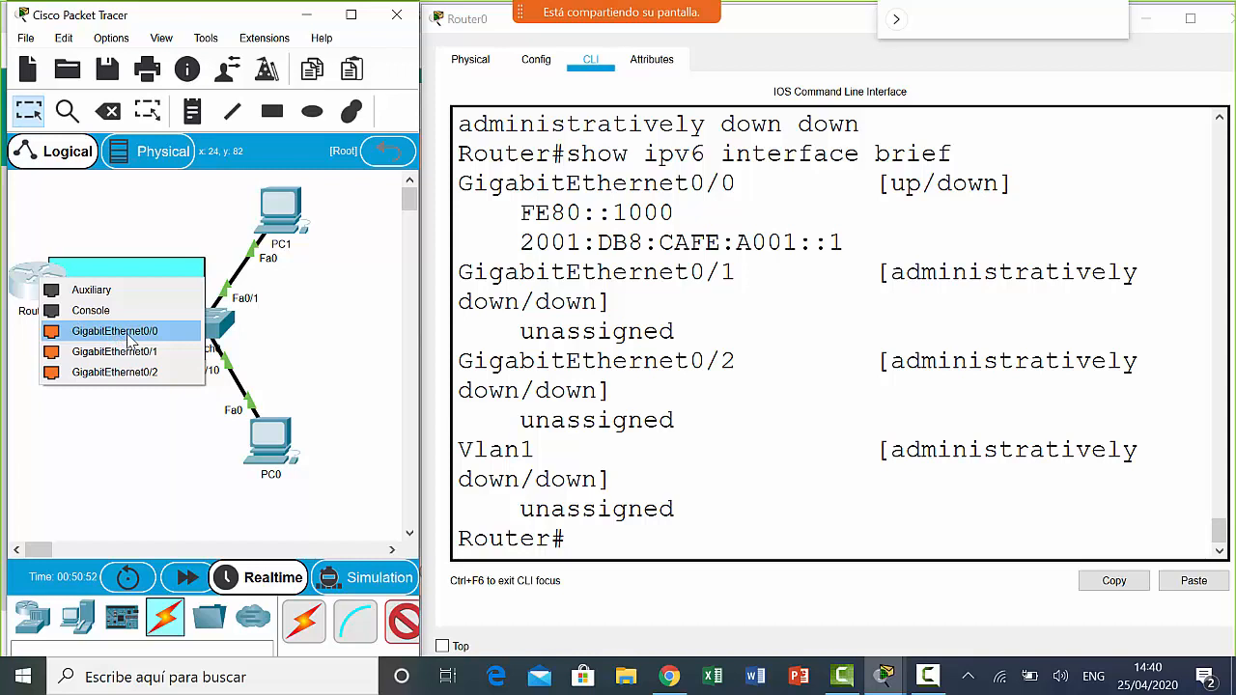
{"action": "left_click", "coordinate": [129, 338]}
{"action": "left_click", "coordinate": [211, 325]}
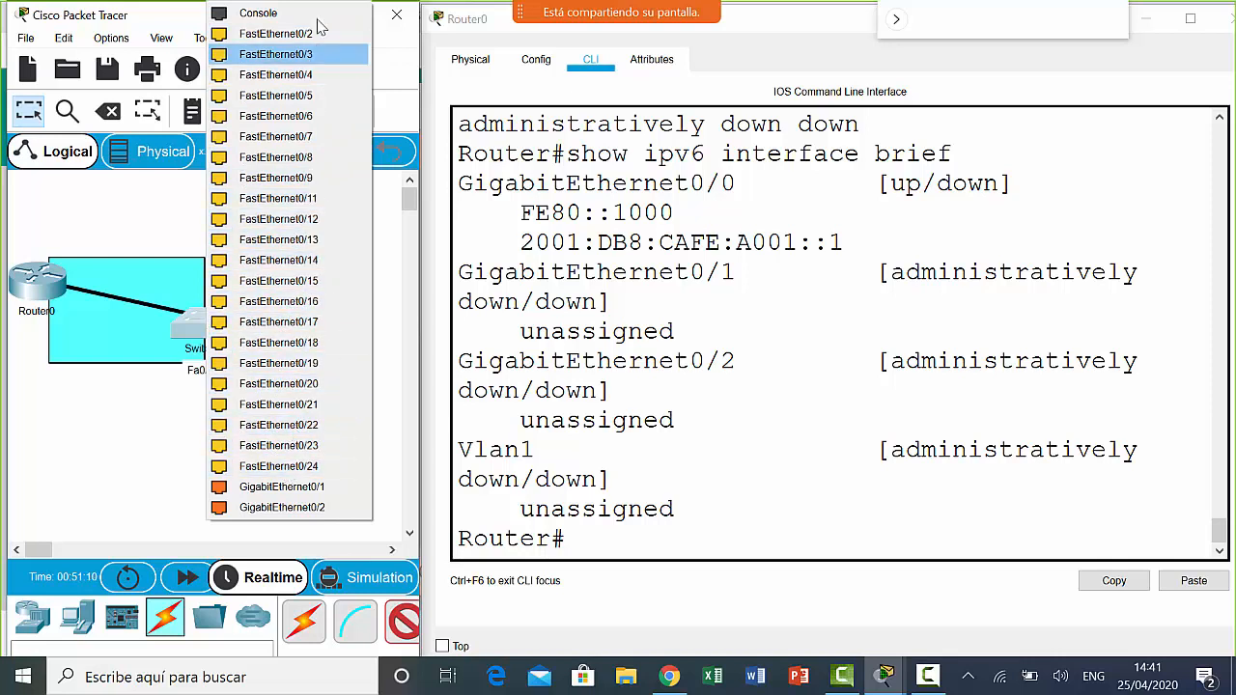
{"action": "left_click", "coordinate": [339, 489]}
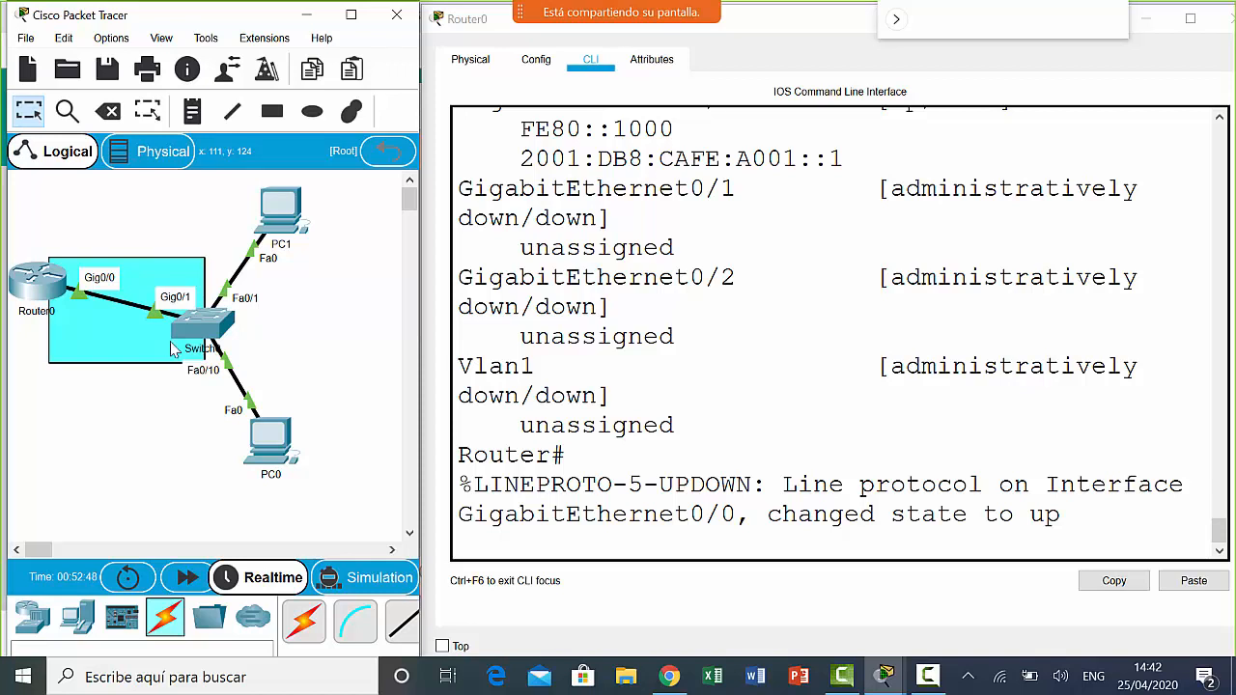
{"action": "left_click", "coordinate": [918, 465]}
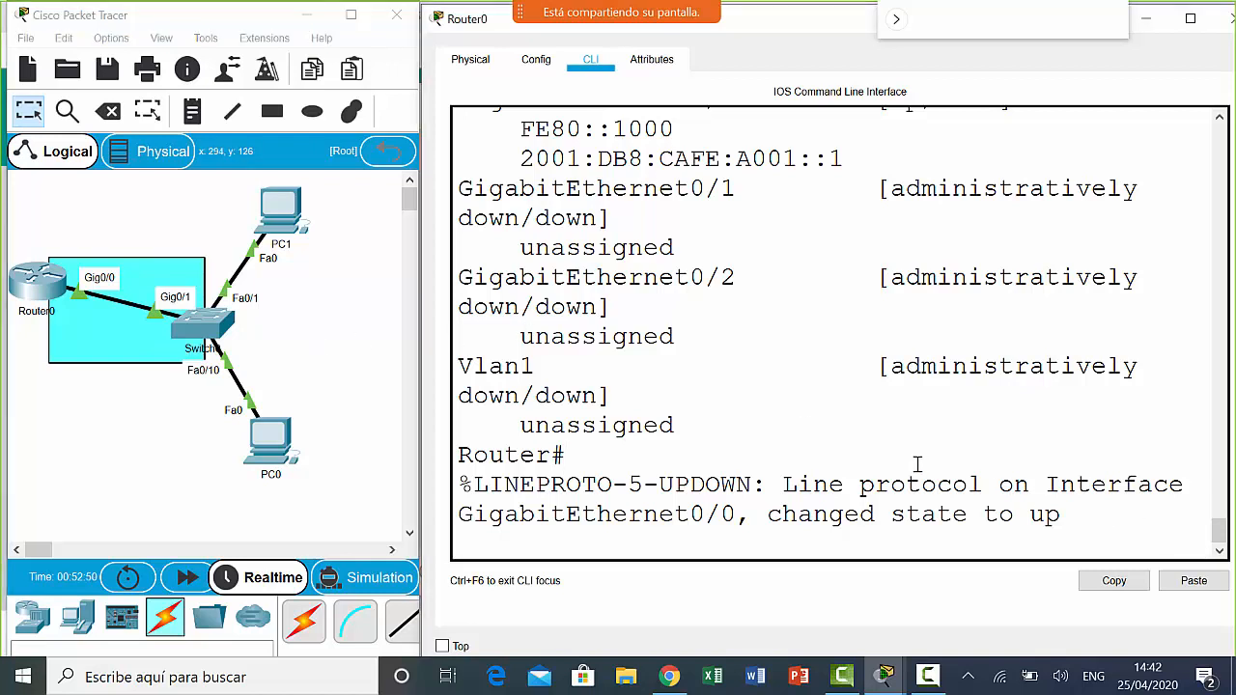
{"action": "key", "text": "Return"}
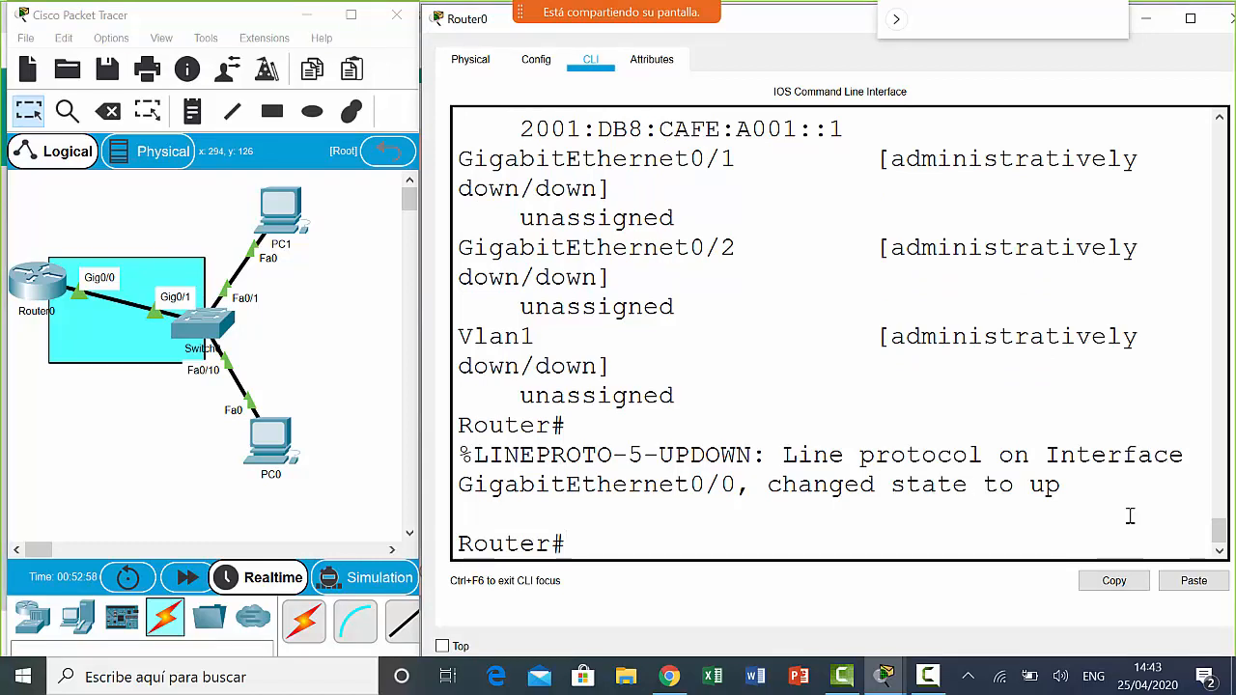
- Open PC1's physical device view in an enlarged window and power the PC off
{"action": "left_click", "coordinate": [280, 212]}
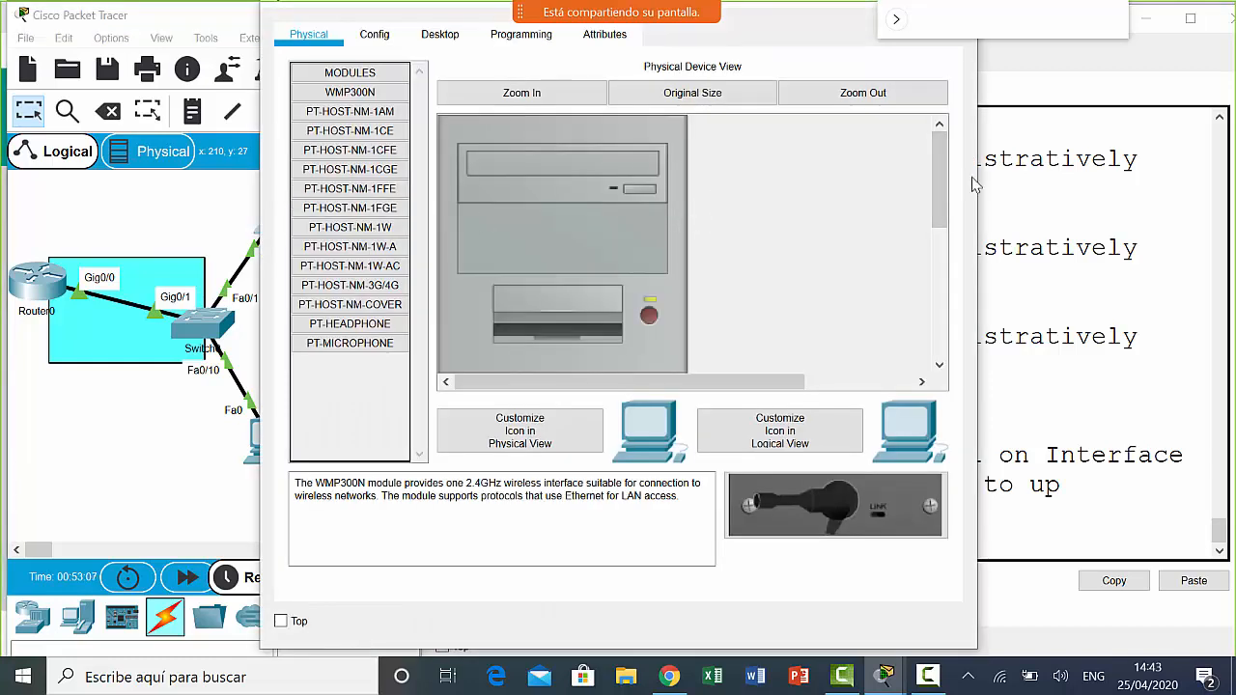
{"action": "left_click_drag", "start_coordinate": [977, 184], "coordinate": [1192, 222]}
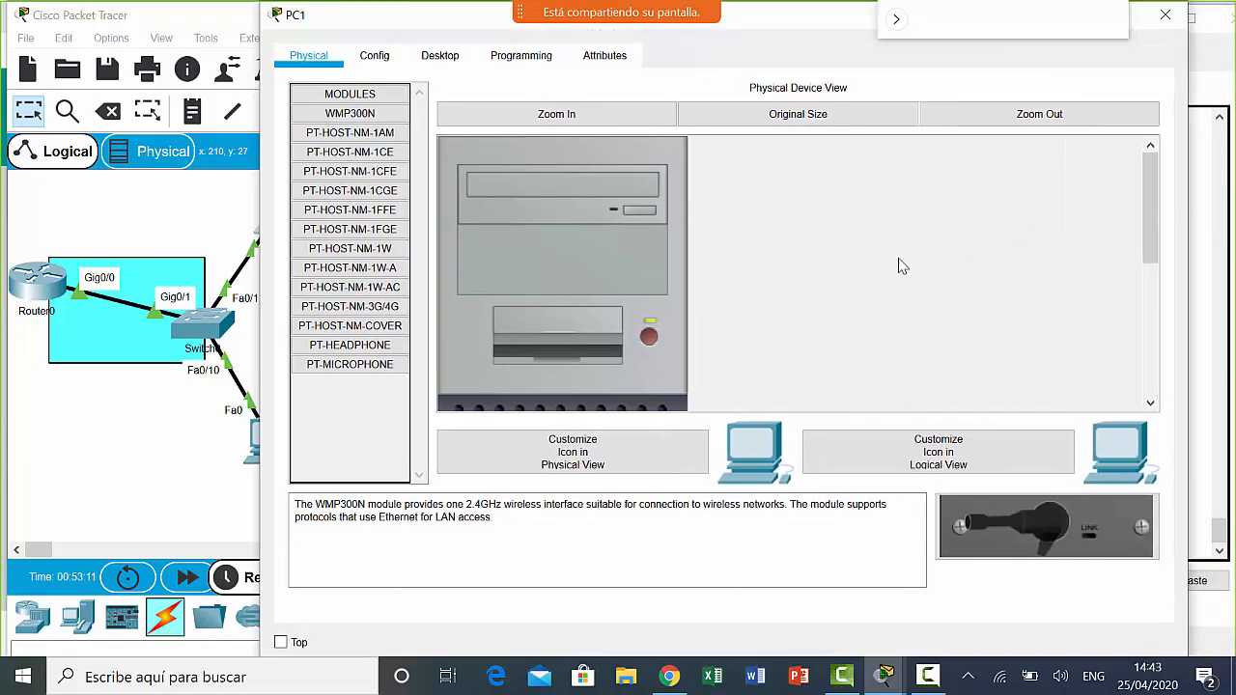
{"action": "scroll", "coordinate": [623, 240], "scroll_direction": "down", "scroll_amount": 3}
{"action": "scroll", "coordinate": [624, 239], "scroll_direction": "up", "scroll_amount": 3}
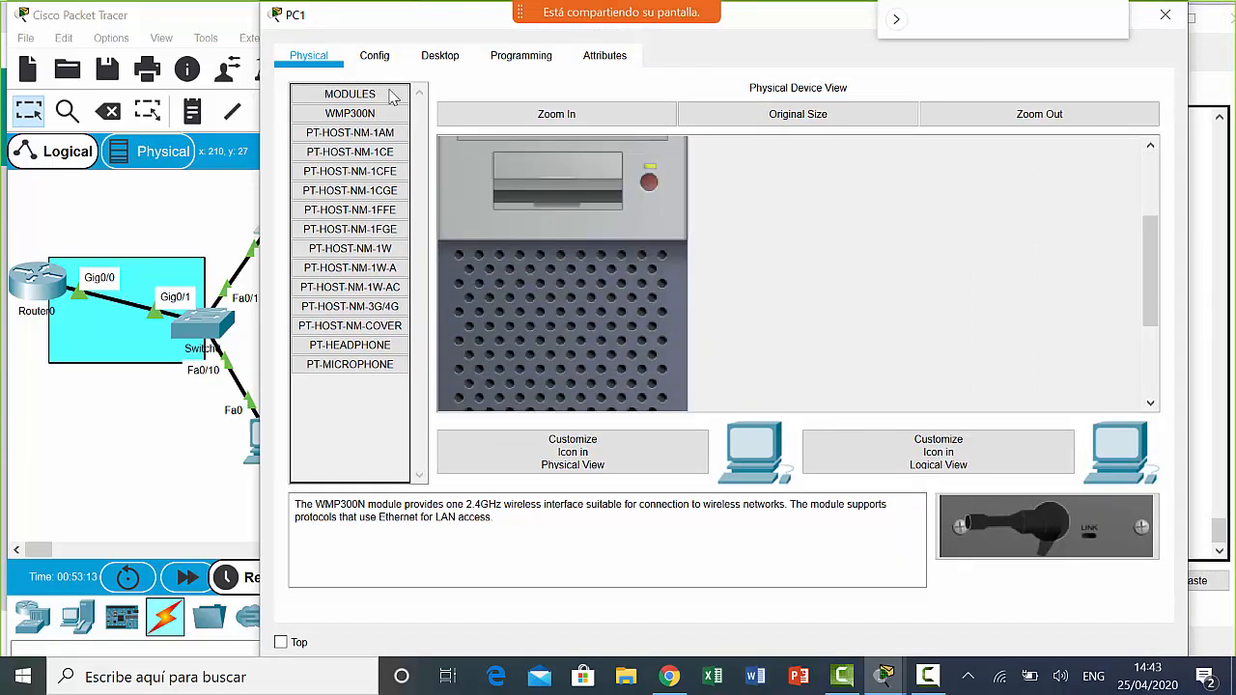
{"action": "scroll", "coordinate": [583, 235], "scroll_direction": "down", "scroll_amount": 4}
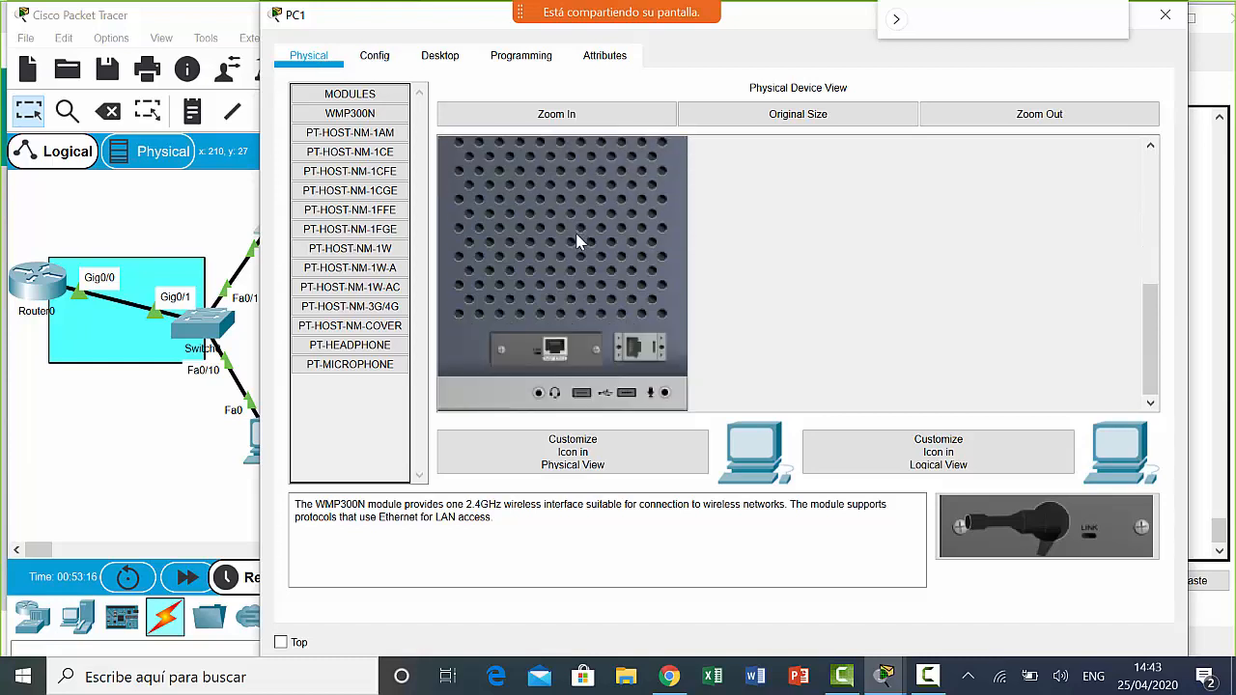
{"action": "scroll", "coordinate": [584, 235], "scroll_direction": "up", "scroll_amount": 4}
{"action": "scroll", "coordinate": [605, 259], "scroll_direction": "down", "scroll_amount": 4}
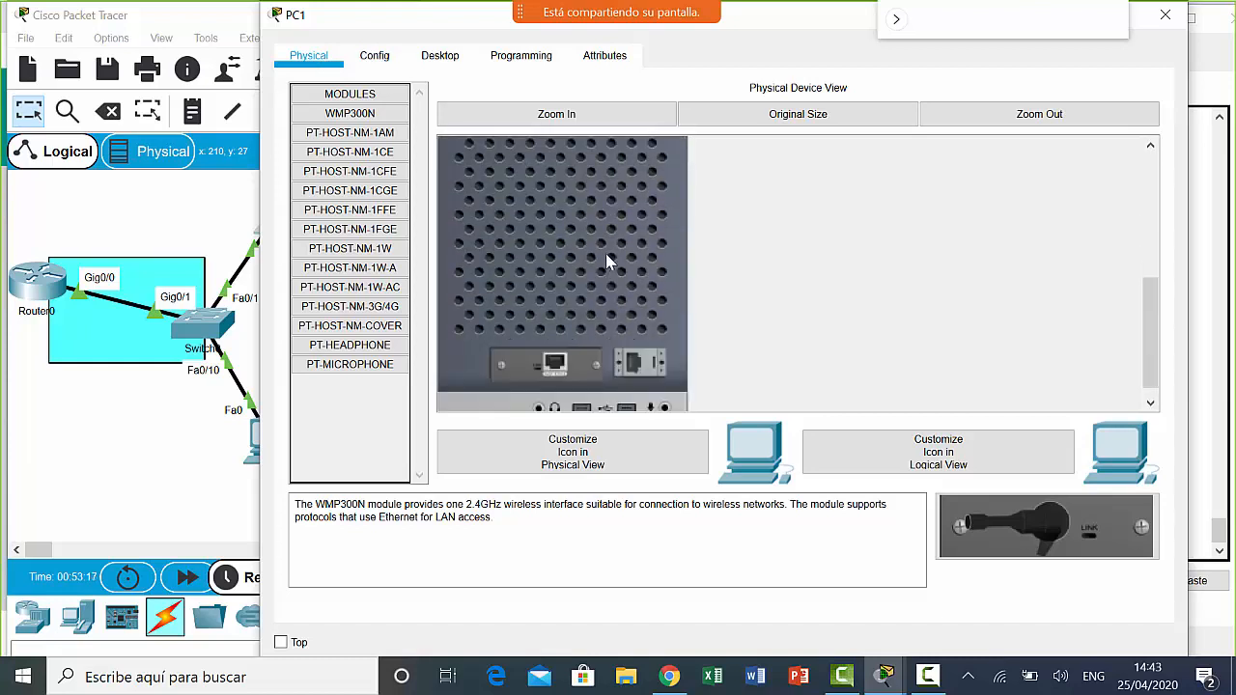
{"action": "scroll", "coordinate": [607, 257], "scroll_direction": "up", "scroll_amount": 5}
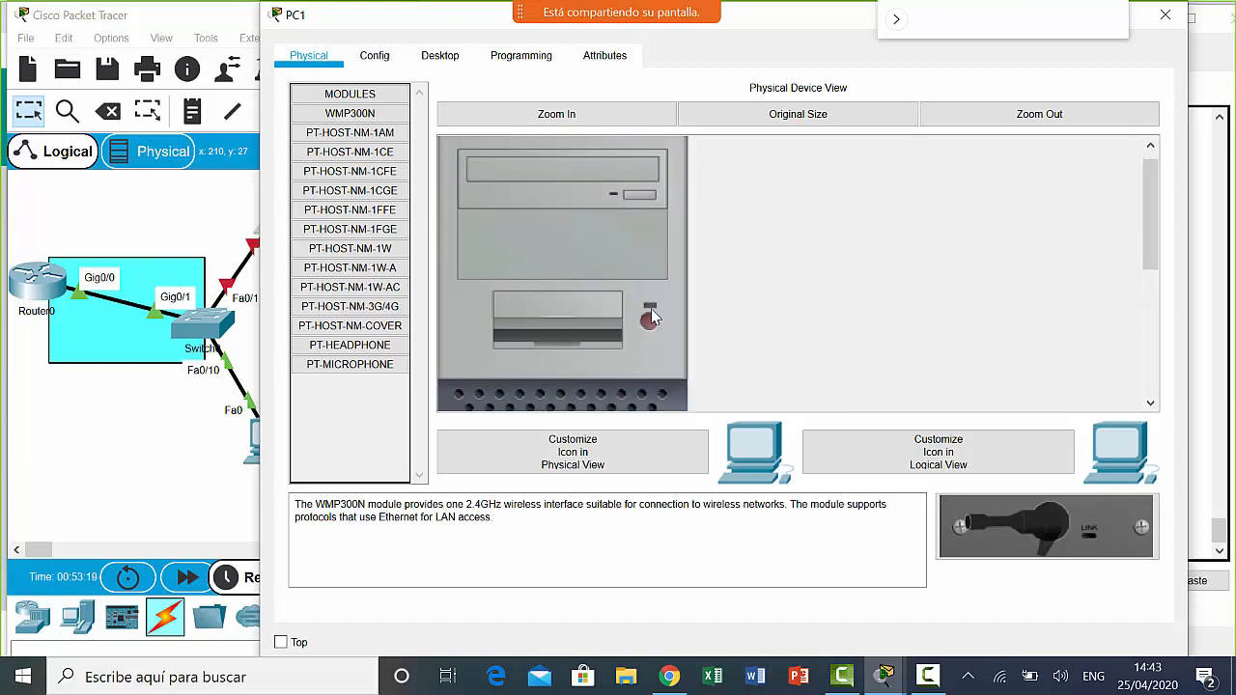
{"action": "scroll", "coordinate": [652, 317], "scroll_direction": "down", "scroll_amount": 4}
- Replace PC1's PT-HOST-NM-1CFE network module with the WMP300N wireless module
{"action": "left_click_drag", "start_coordinate": [583, 352], "coordinate": [500, 333]}
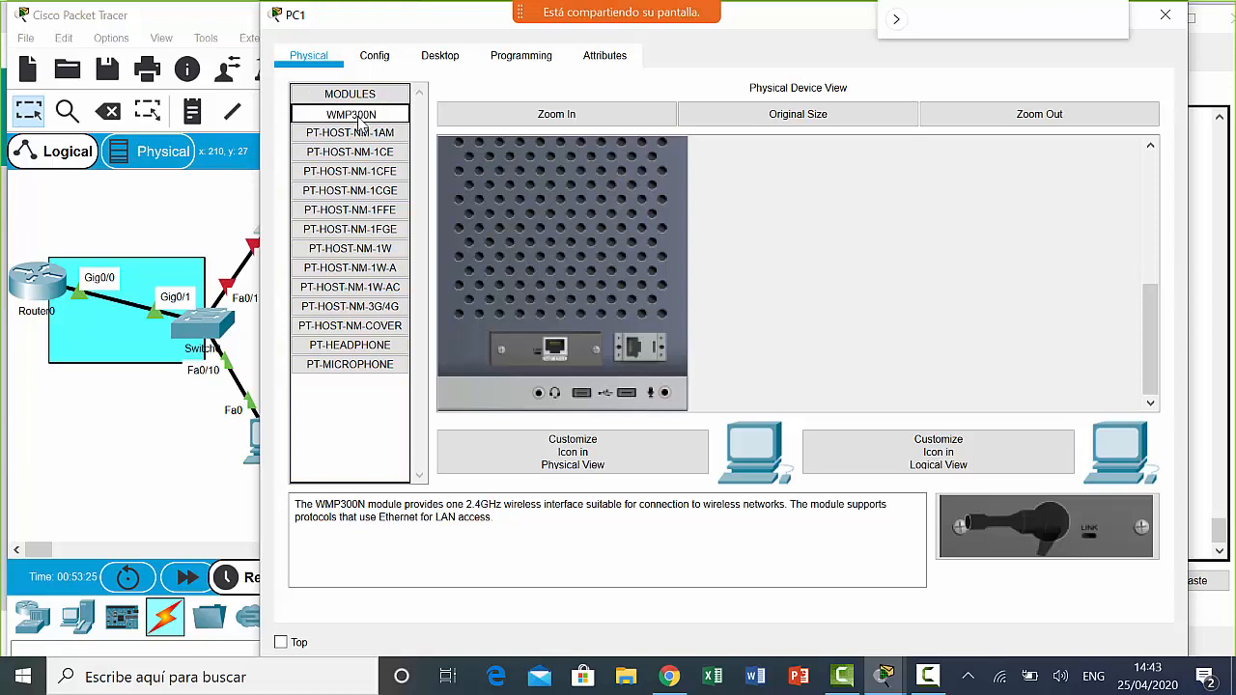
{"action": "left_click_drag", "start_coordinate": [1076, 543], "coordinate": [495, 340]}
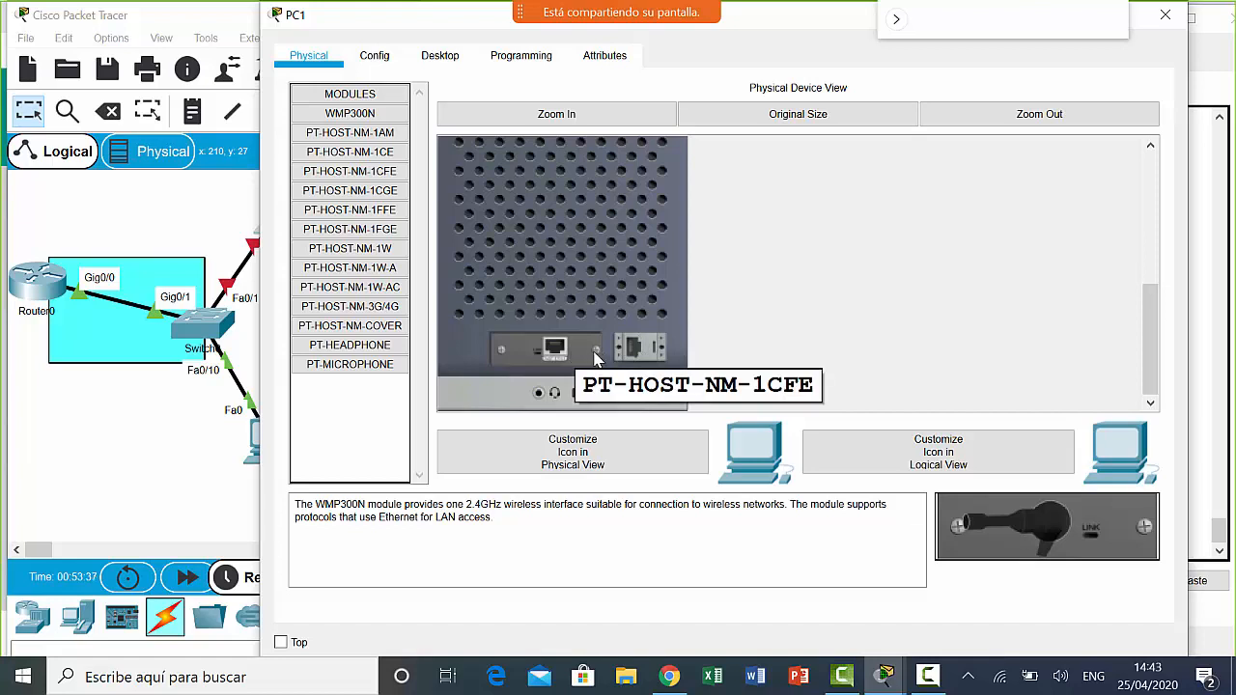
{"action": "left_click_drag", "start_coordinate": [595, 358], "coordinate": [350, 208]}
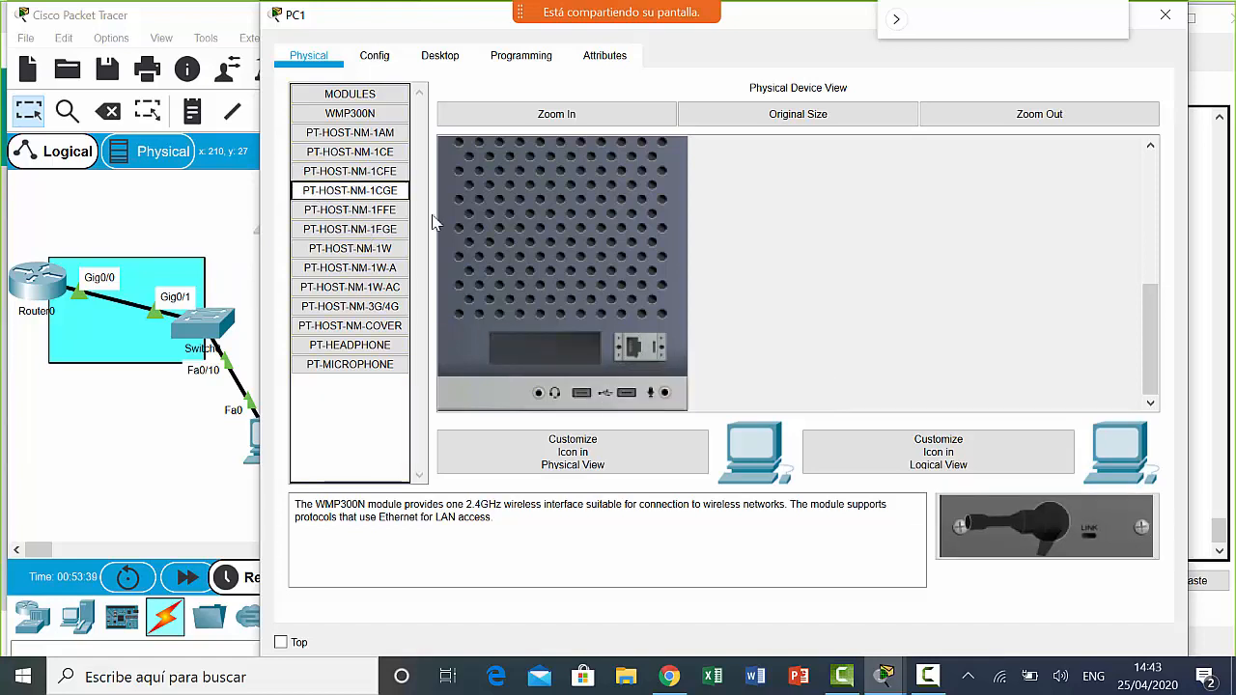
{"action": "left_click_drag", "start_coordinate": [1043, 527], "coordinate": [541, 350]}
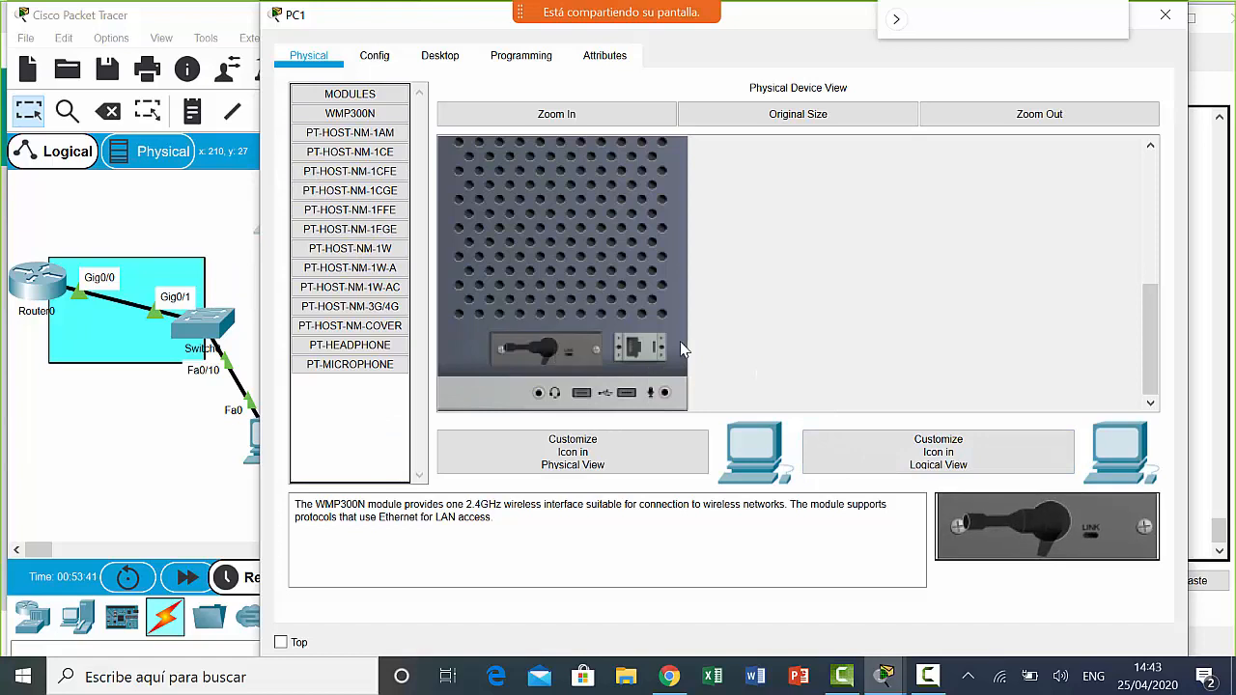
- Try to remove the WMP300N wireless module from PC1's expansion slot
{"action": "scroll", "coordinate": [676, 341], "scroll_direction": "up", "scroll_amount": 5}
{"action": "scroll", "coordinate": [676, 341], "scroll_direction": "down", "scroll_amount": 5}
{"action": "left_click_drag", "start_coordinate": [580, 351], "coordinate": [494, 345]}
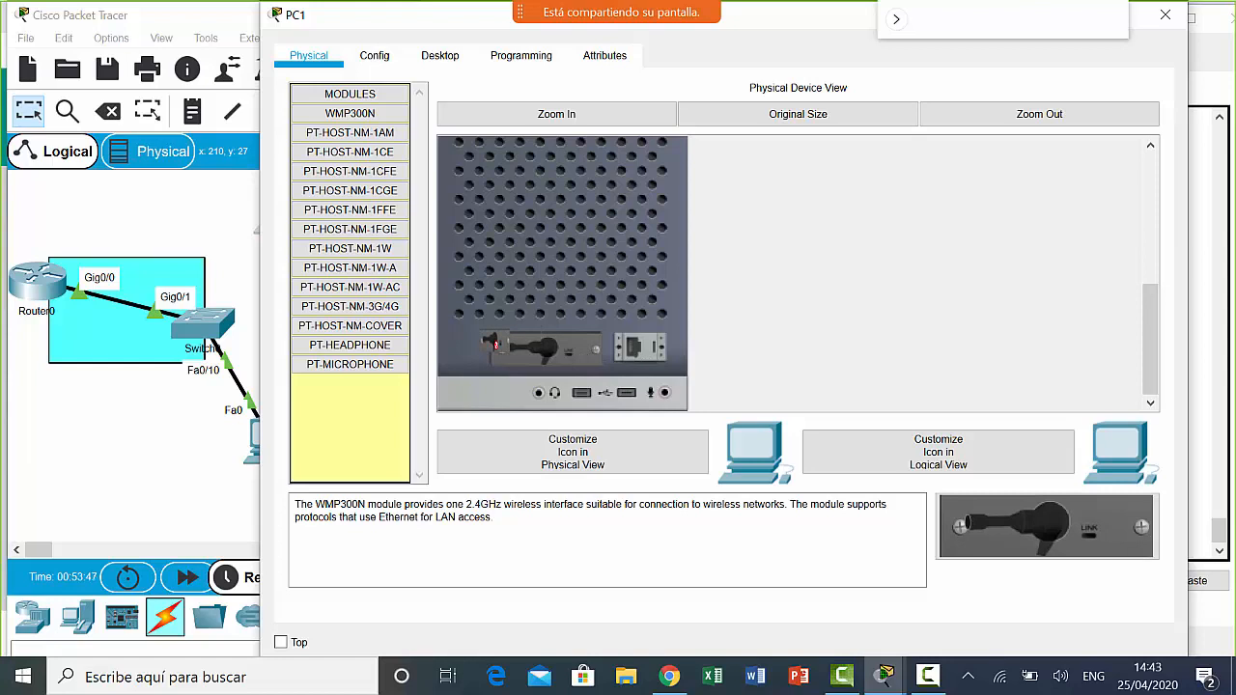
{"action": "left_click_drag", "start_coordinate": [494, 344], "coordinate": [640, 353]}
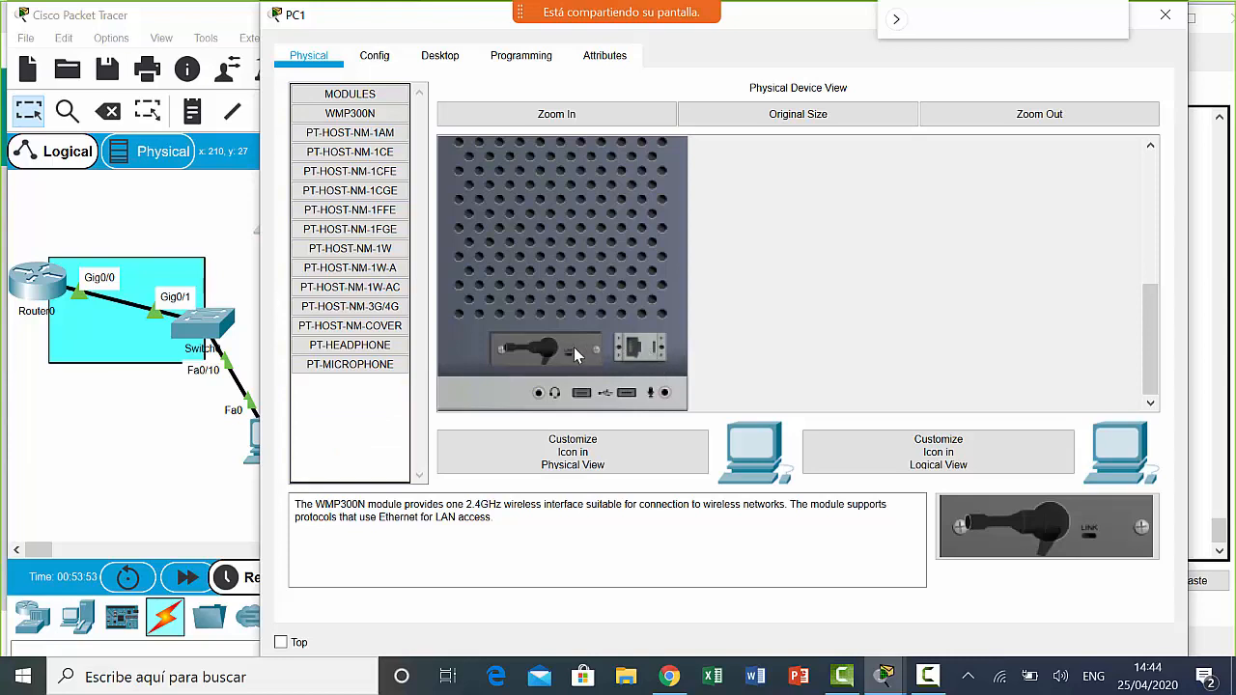
- Replace PC1's WMP300N wireless module with the PT-HOST-NM-1CGE Gigabit Ethernet module
{"action": "left_click_drag", "start_coordinate": [573, 354], "coordinate": [340, 238]}
{"action": "left_click", "coordinate": [382, 174]}
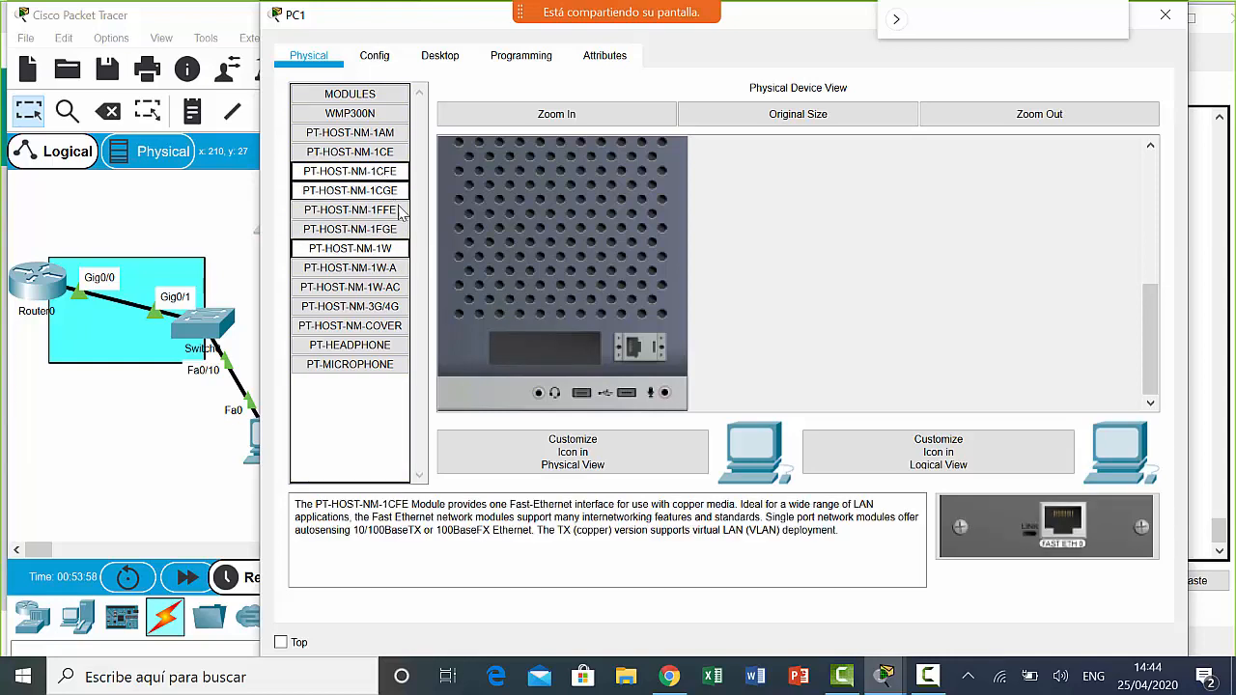
{"action": "left_click", "coordinate": [391, 192]}
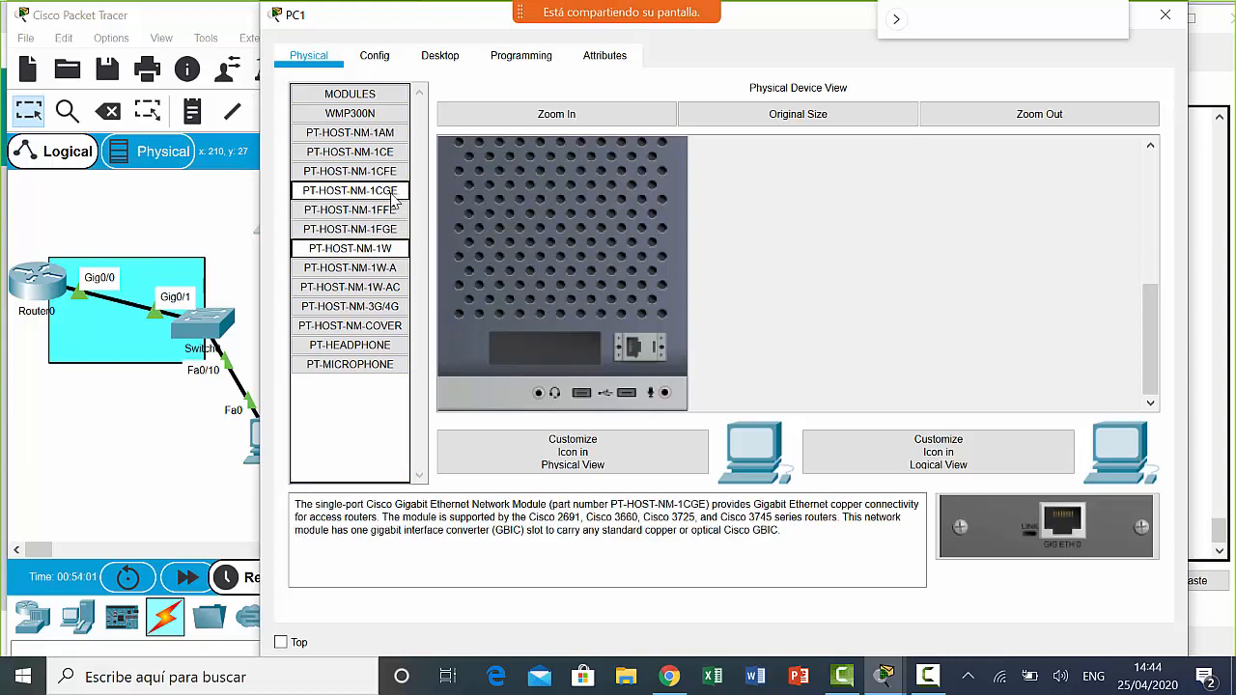
{"action": "left_click_drag", "start_coordinate": [998, 520], "coordinate": [514, 343]}
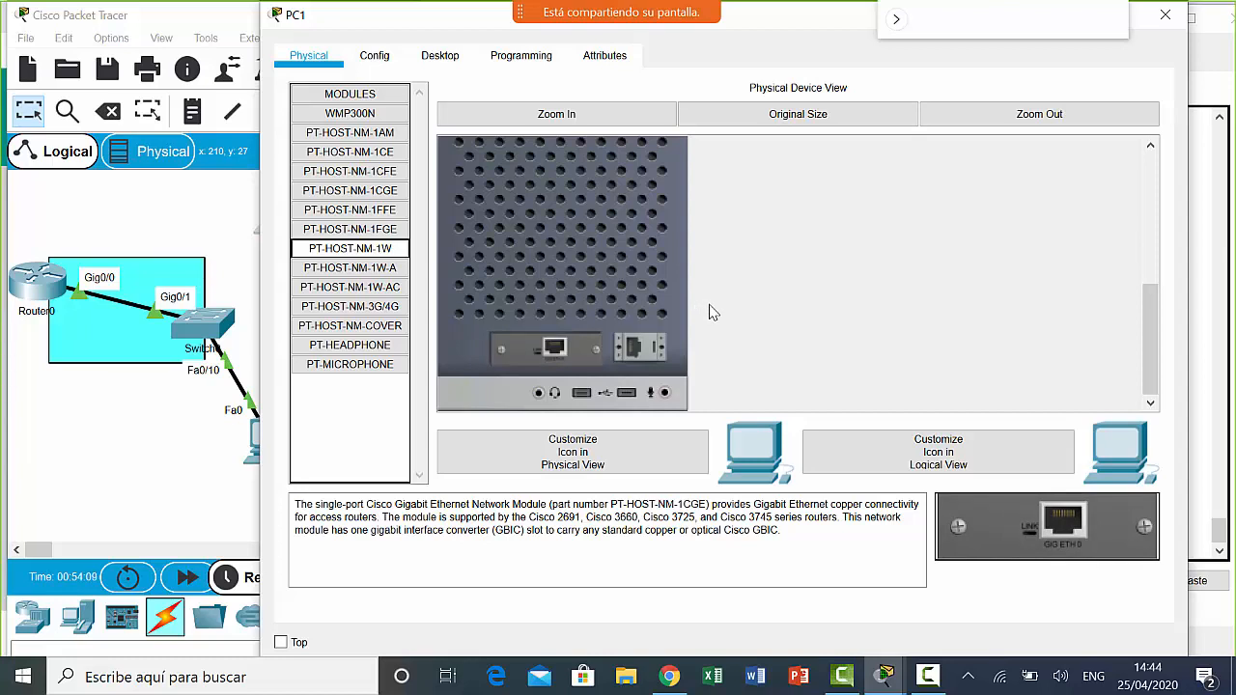
- Power PC1 back on and shift its window aside to uncover the PCs in the topology
{"action": "scroll", "coordinate": [676, 322], "scroll_direction": "up", "scroll_amount": 2}
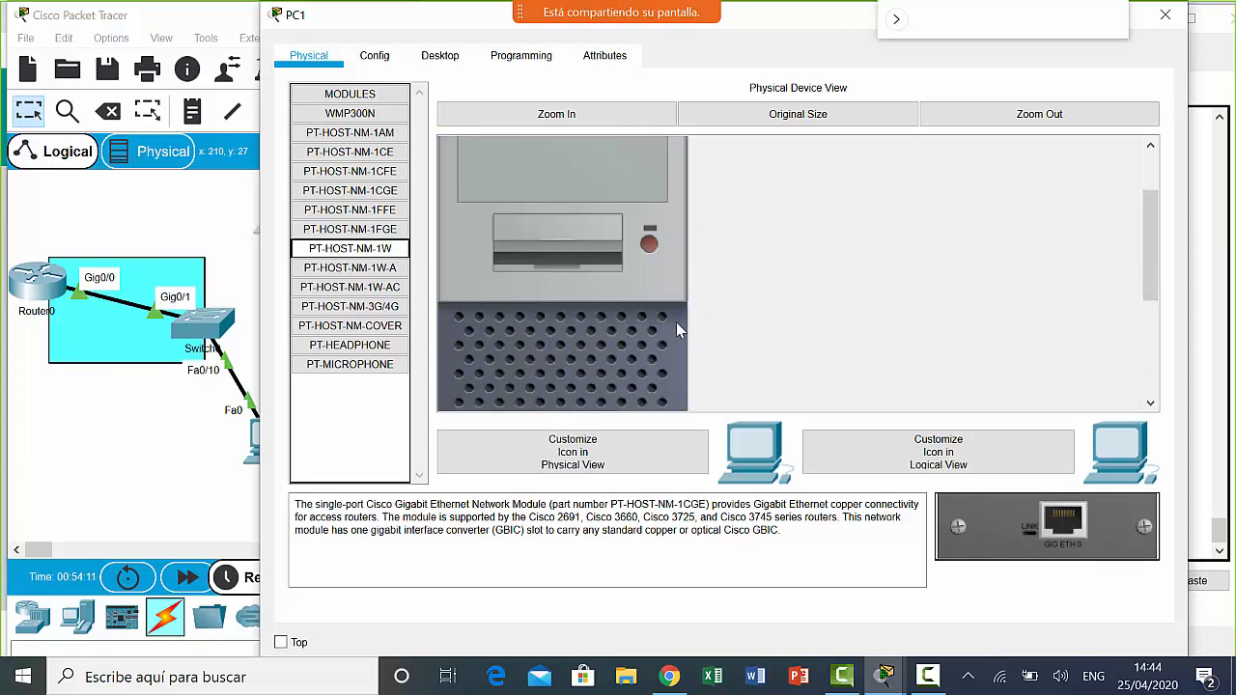
{"action": "scroll", "coordinate": [676, 322], "scroll_direction": "down", "scroll_amount": 2}
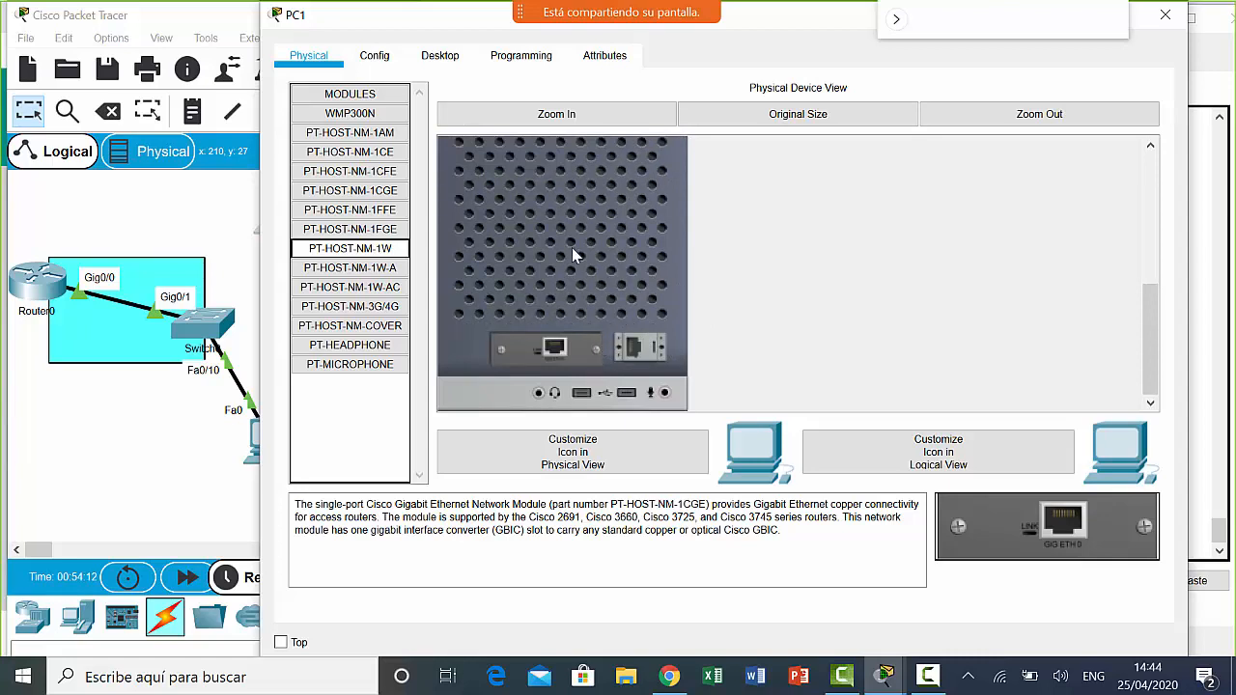
{"action": "scroll", "coordinate": [618, 273], "scroll_direction": "up", "scroll_amount": 3}
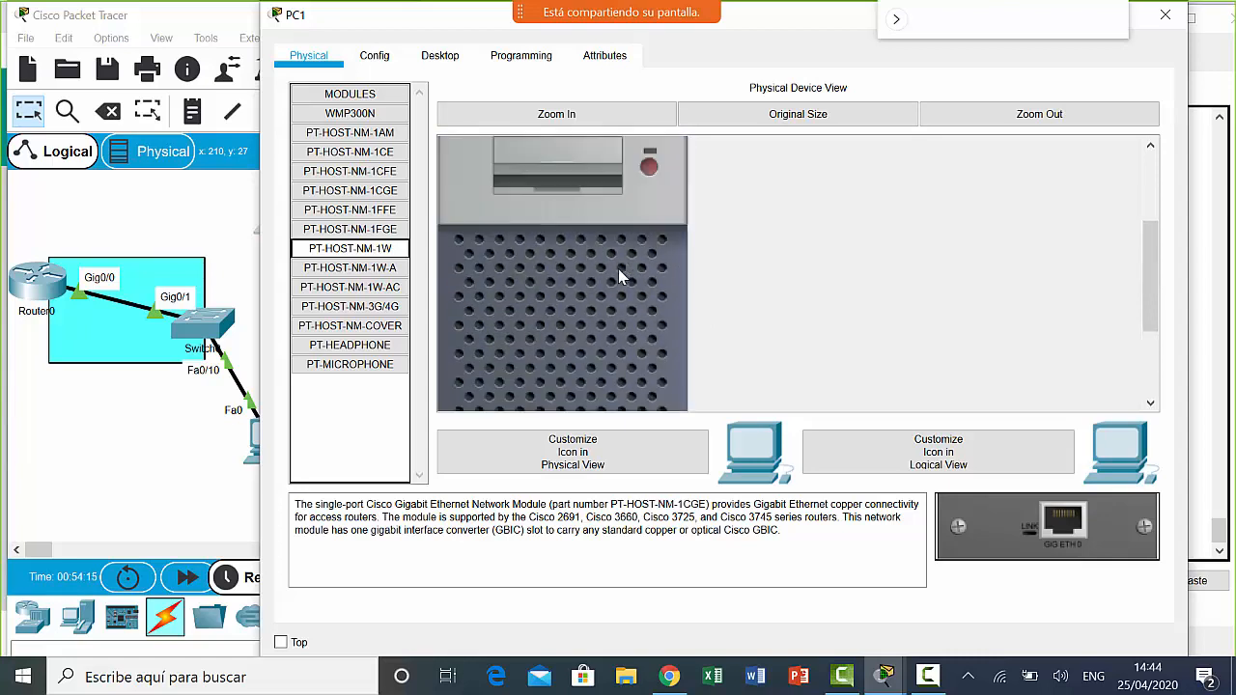
{"action": "left_click", "coordinate": [649, 336]}
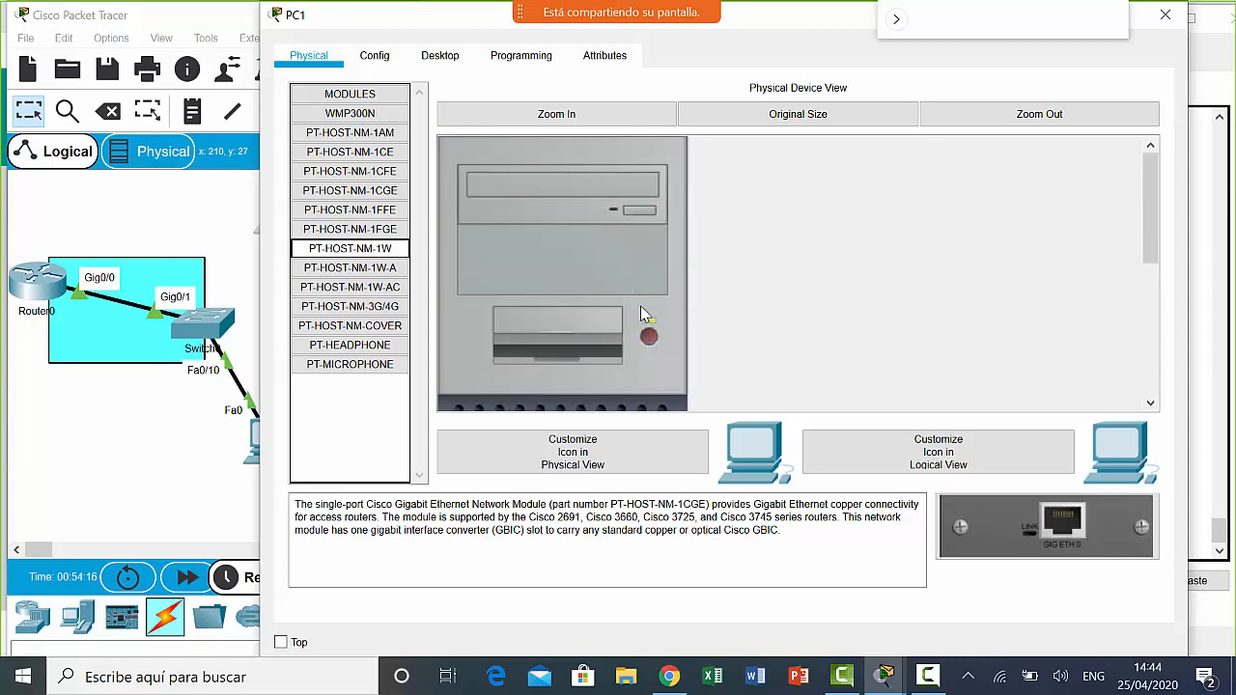
{"action": "left_click_drag", "start_coordinate": [393, 22], "coordinate": [465, 30]}
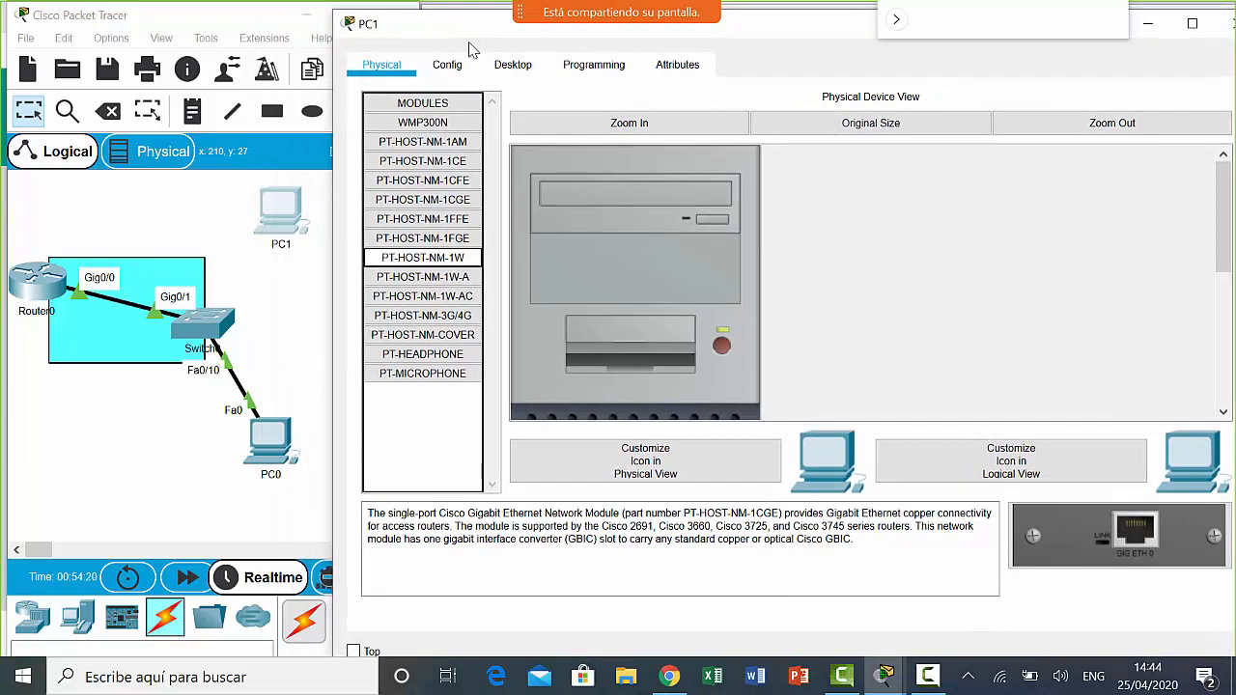
{"action": "scroll", "coordinate": [726, 332], "scroll_direction": "down", "scroll_amount": 3}
{"action": "scroll", "coordinate": [726, 331], "scroll_direction": "down", "scroll_amount": 1}
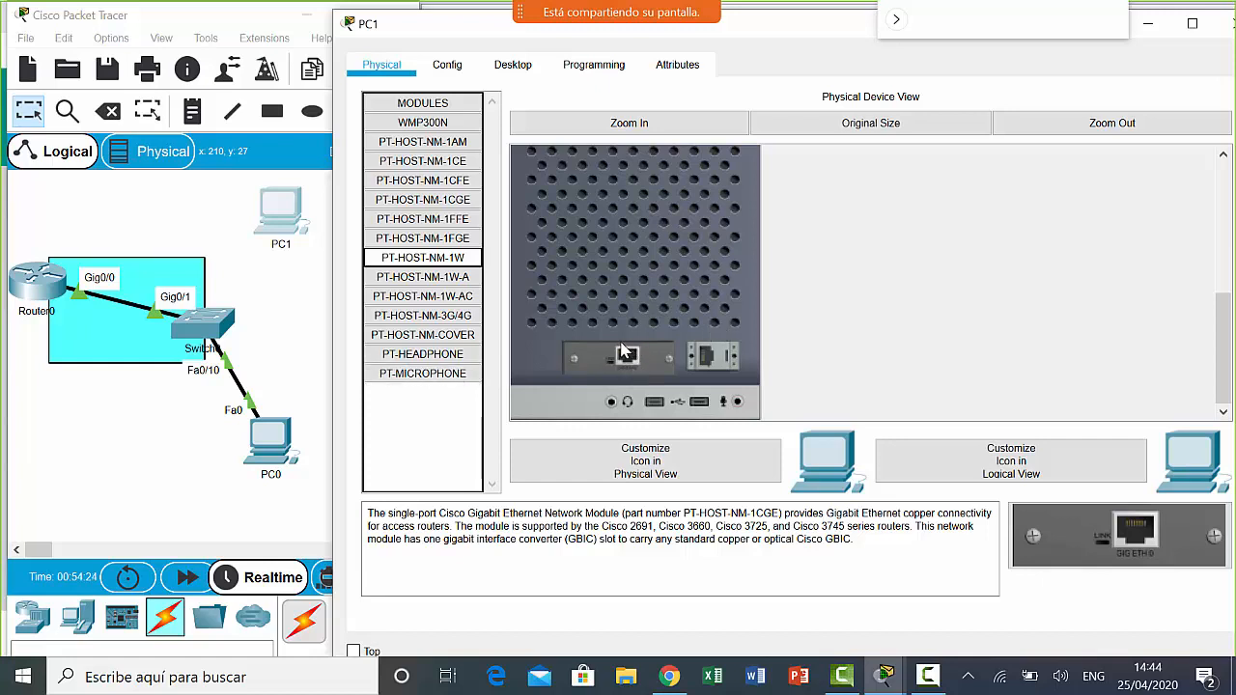
{"action": "left_click", "coordinate": [303, 315]}
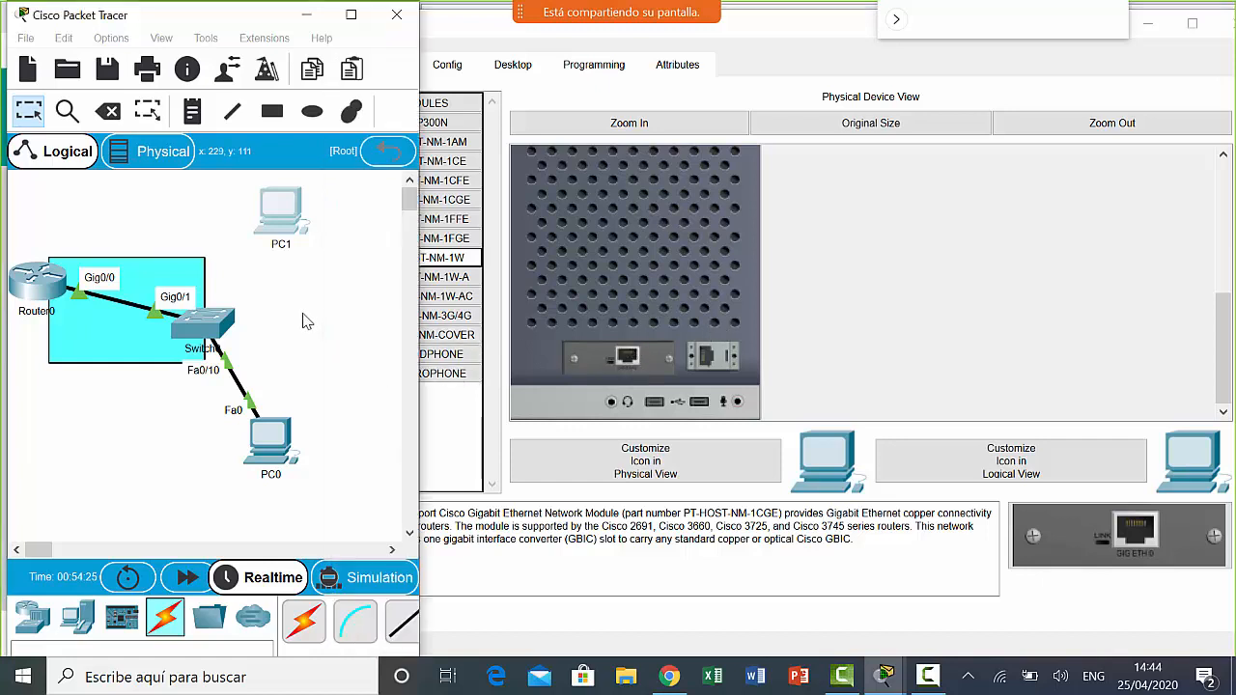
{"action": "left_click", "coordinate": [403, 621]}
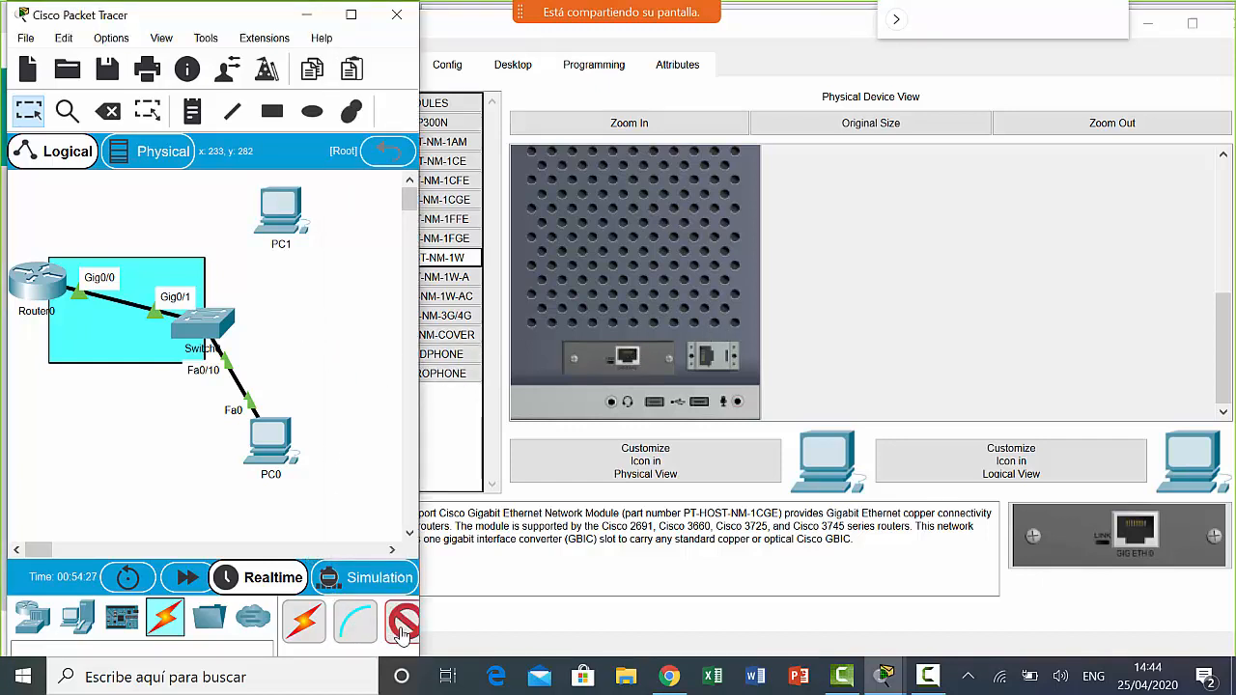
{"action": "left_click", "coordinate": [281, 207]}
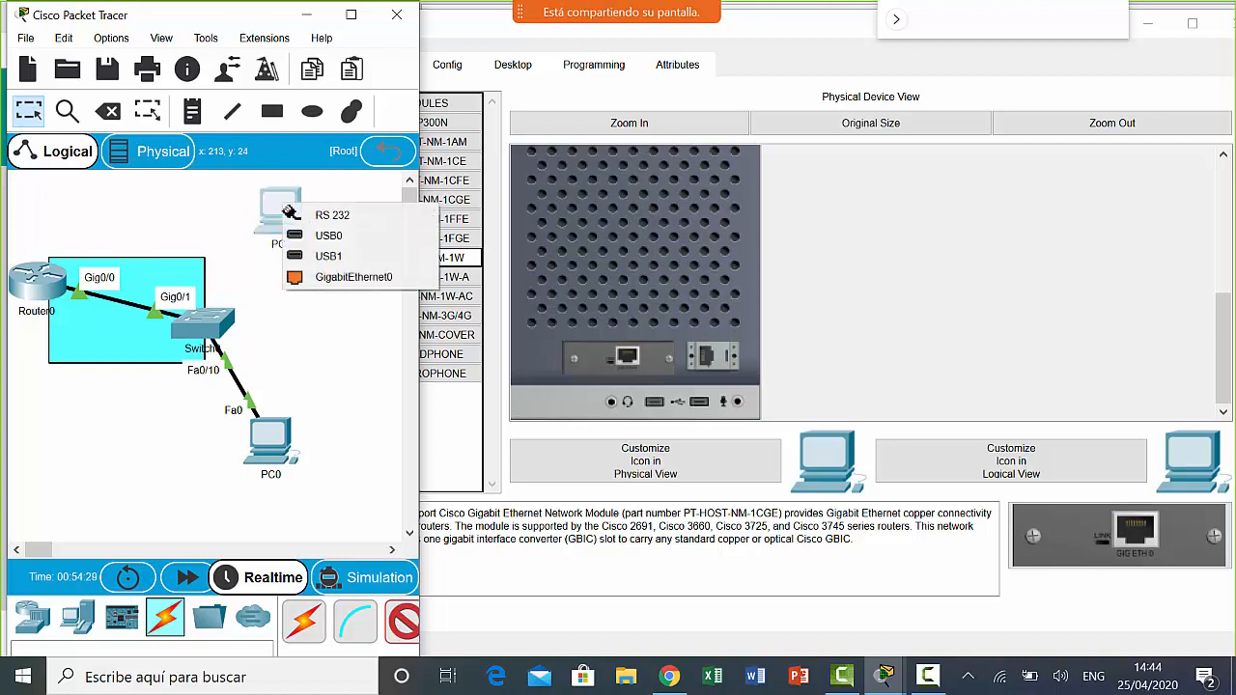
{"action": "left_click", "coordinate": [414, 287]}
{"action": "left_click", "coordinate": [210, 332]}
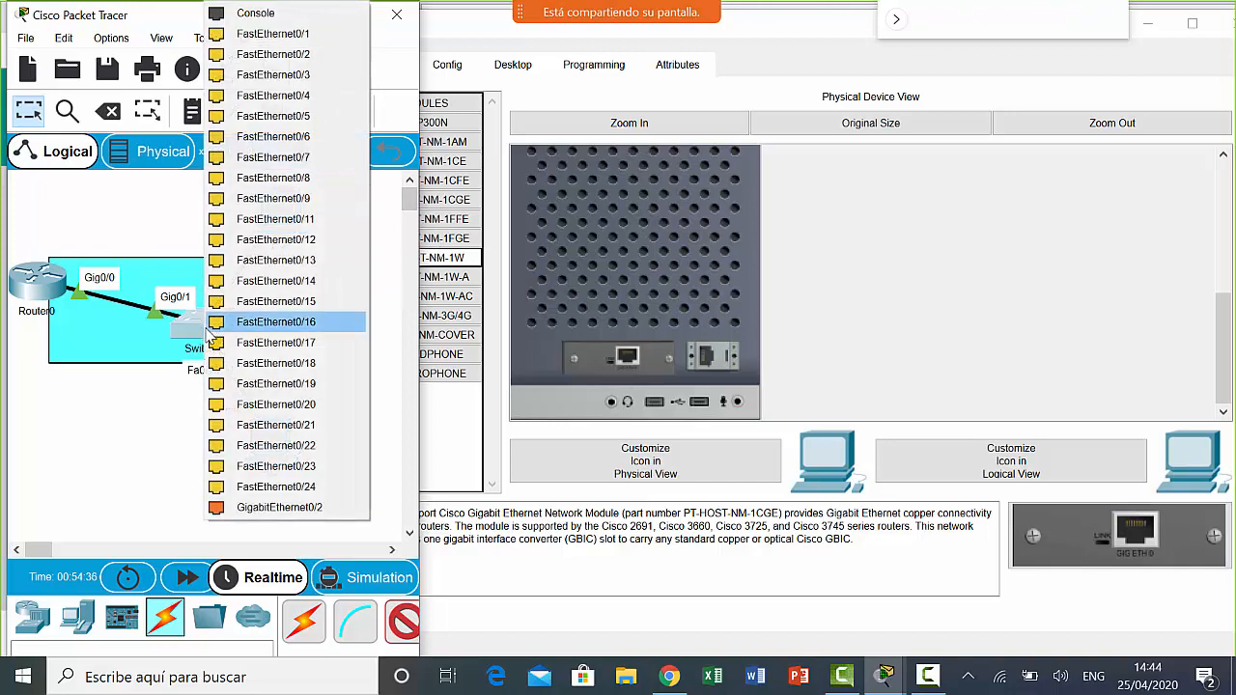
{"action": "key", "text": "Escape"}
{"action": "key", "text": "Escape"}
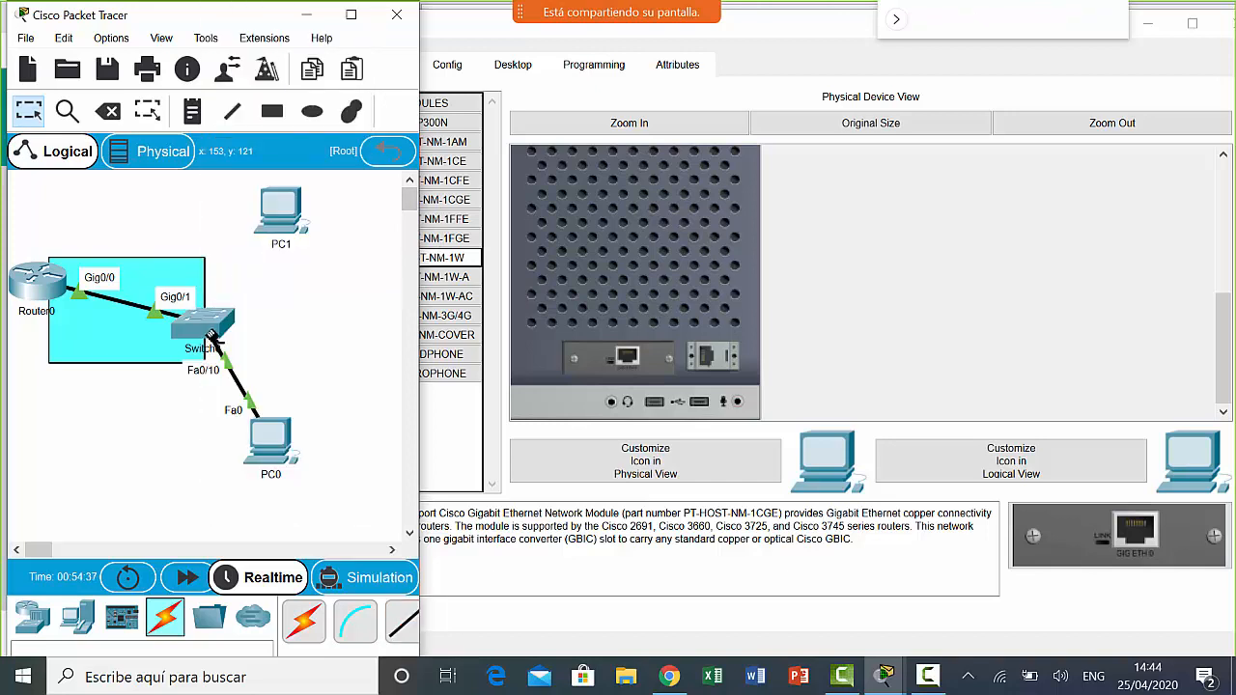
- Connect PC1's GigabitEthernet0 to the switch's GigabitEthernet0/2 with a copper straight-through cable
{"action": "left_click", "coordinate": [407, 630]}
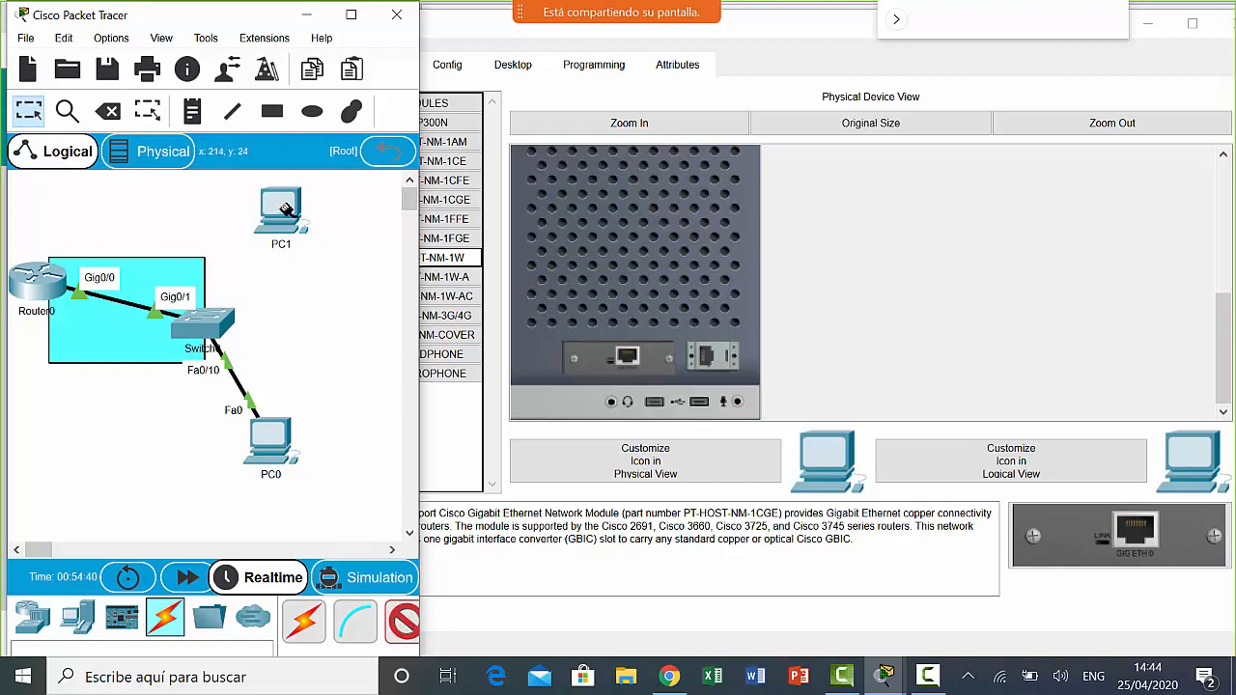
{"action": "mouse_move", "coordinate": [285, 210]}
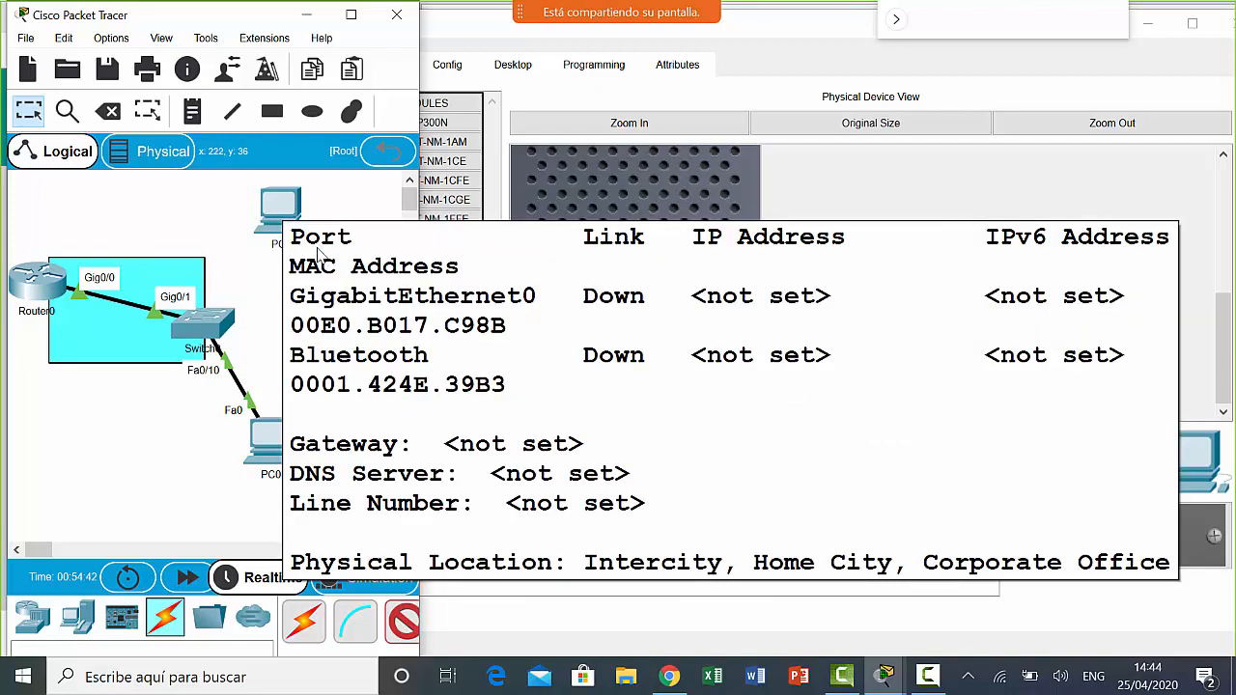
{"action": "left_click", "coordinate": [290, 210]}
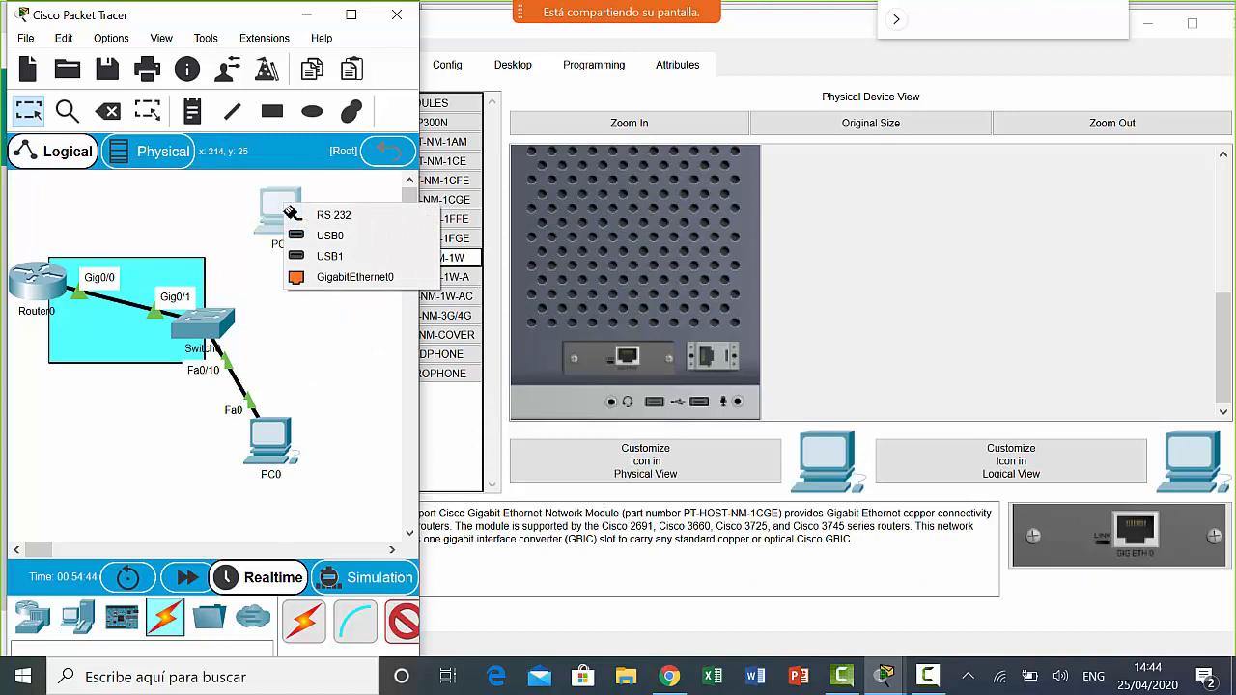
{"action": "left_click", "coordinate": [358, 288]}
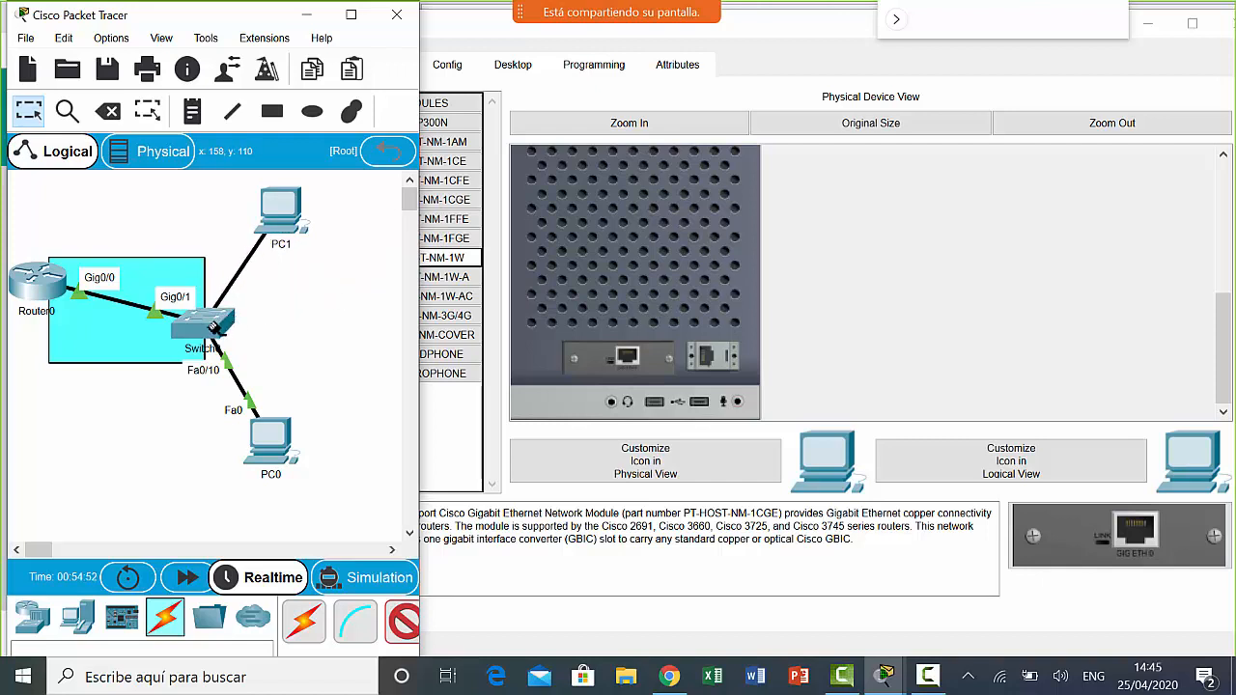
{"action": "left_click", "coordinate": [215, 328]}
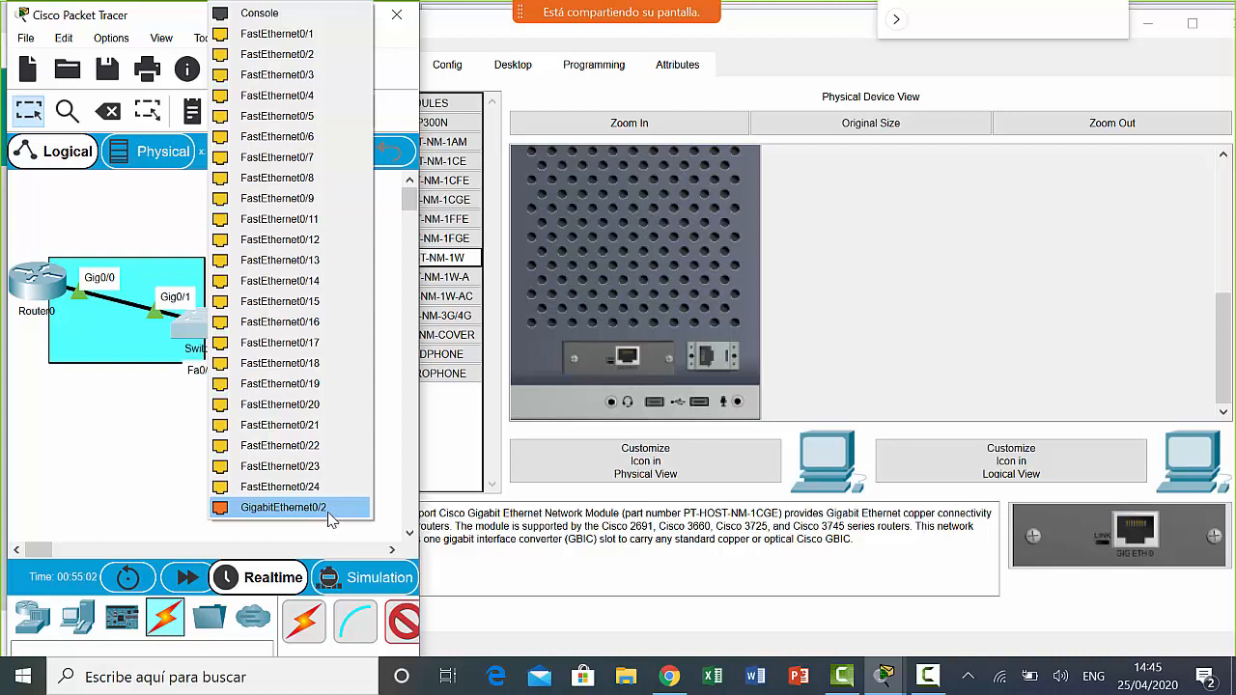
{"action": "left_click", "coordinate": [283, 508]}
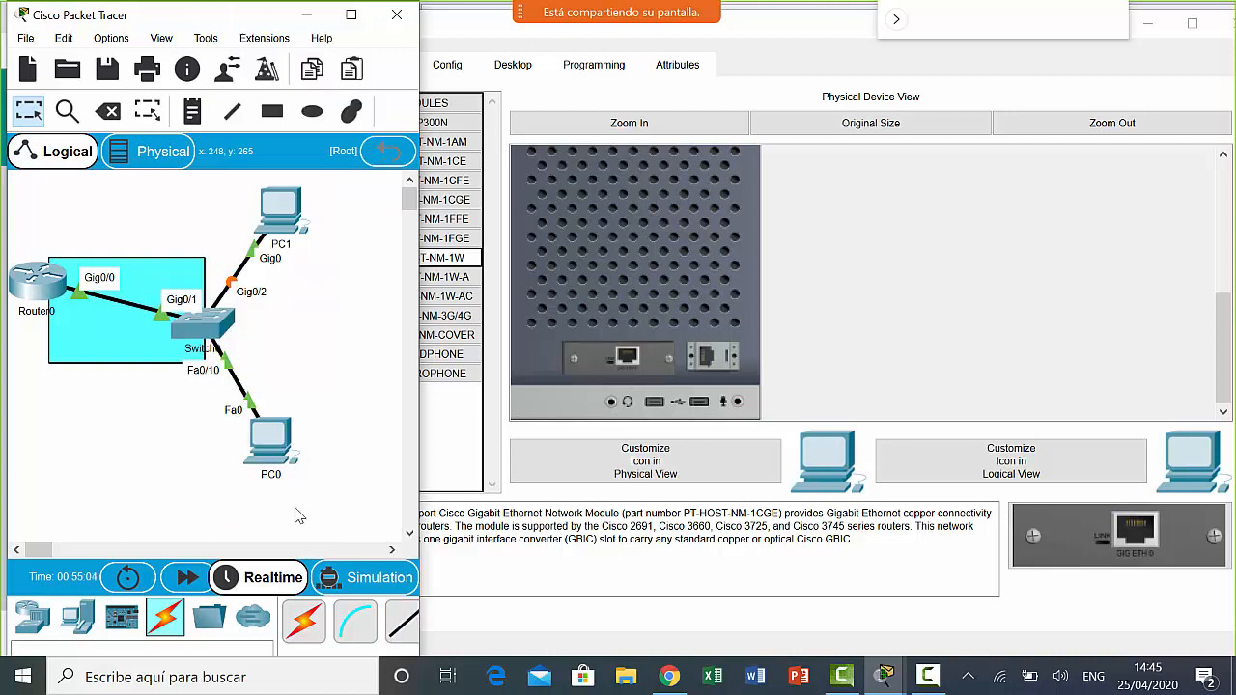
- Move PC1 and PC0 farther from the switch to spread out the topology and its port labels
{"action": "left_click_drag", "start_coordinate": [289, 222], "coordinate": [357, 238]}
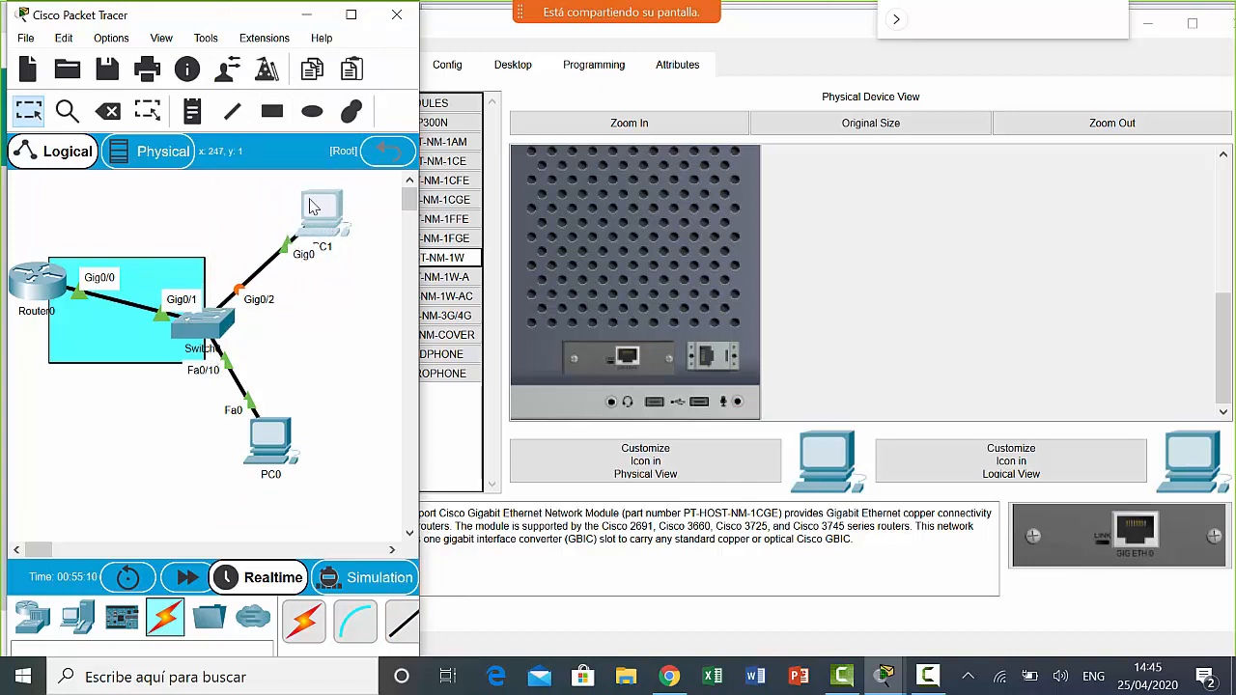
{"action": "left_click_drag", "start_coordinate": [291, 429], "coordinate": [368, 483]}
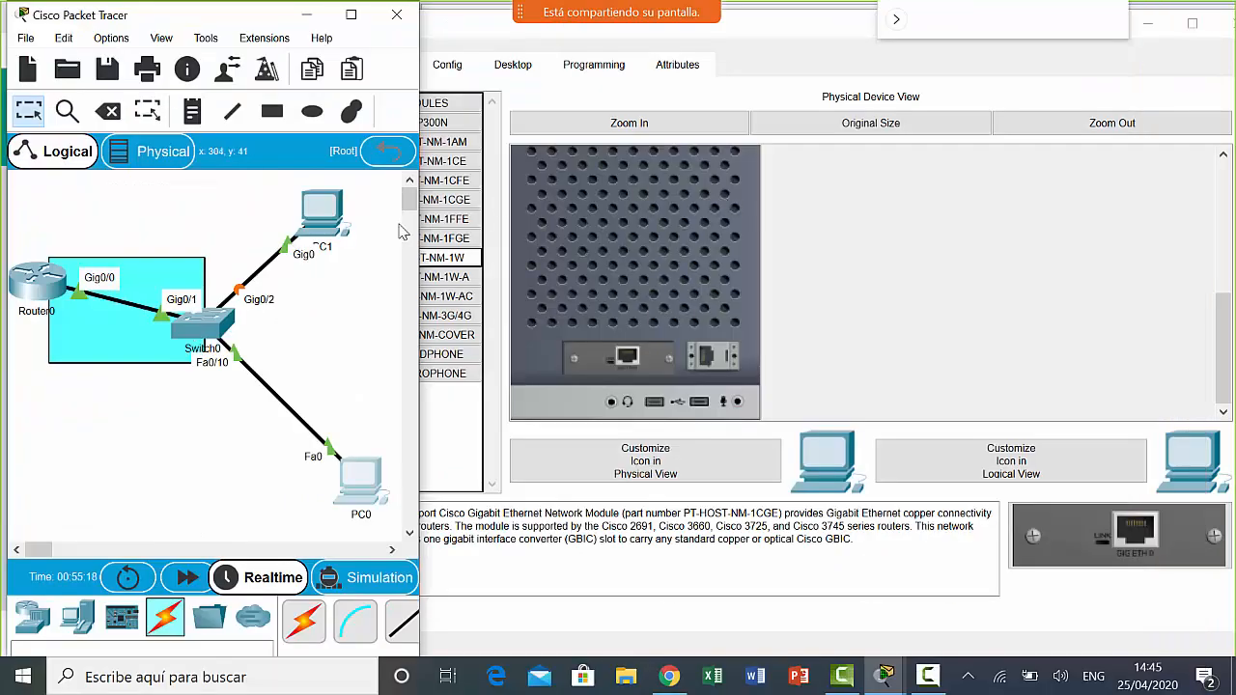
{"action": "left_click_drag", "start_coordinate": [305, 218], "coordinate": [337, 213]}
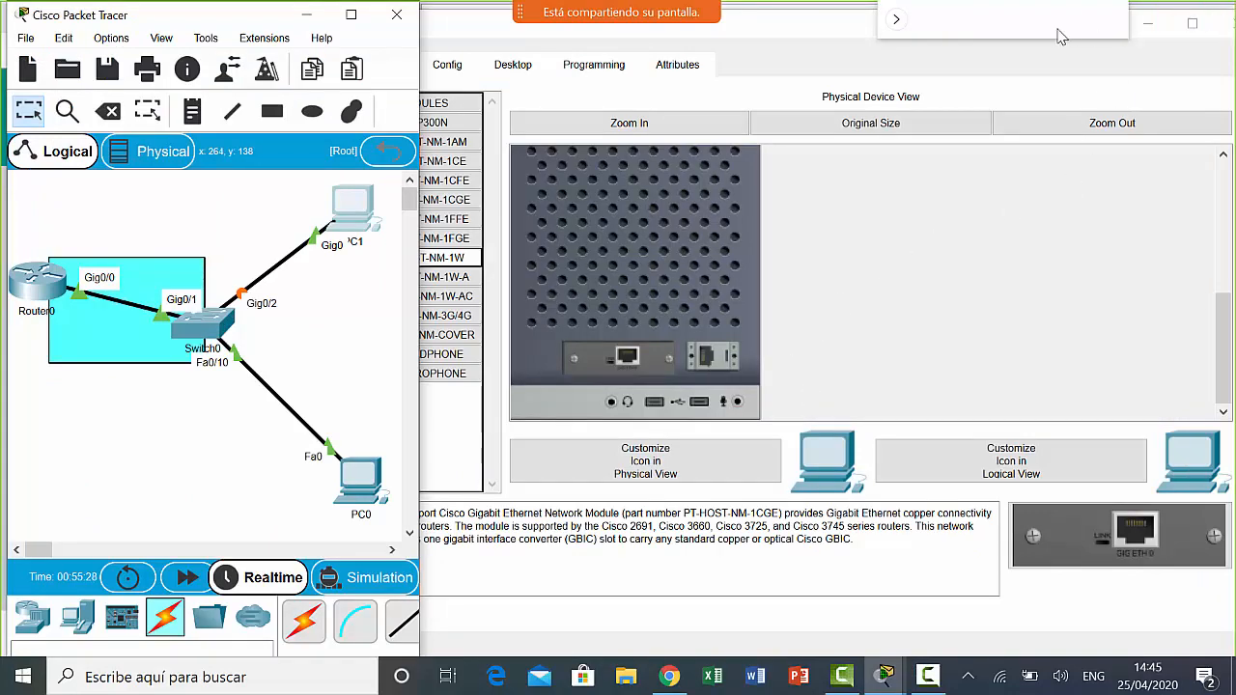
- Narrow PC1's device window and place it beside the topology so both stay visible
{"action": "left_click_drag", "start_coordinate": [816, 27], "coordinate": [714, 74]}
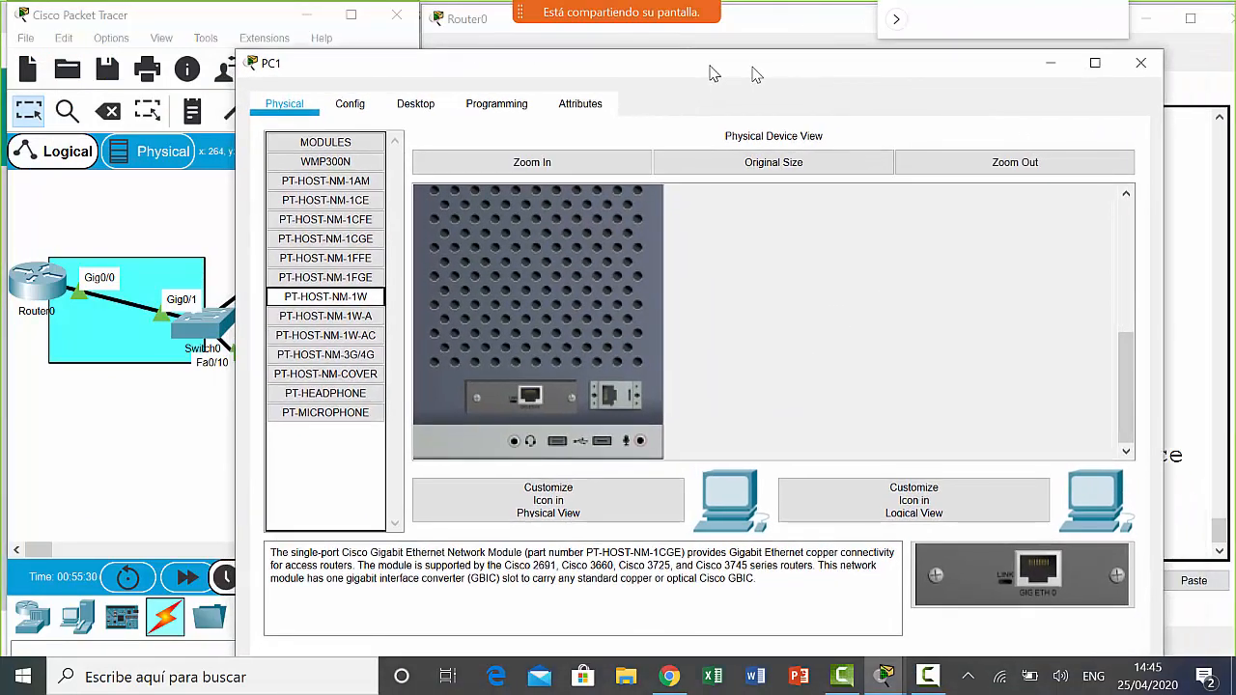
{"action": "scroll", "coordinate": [607, 238], "scroll_direction": "up", "scroll_amount": 5}
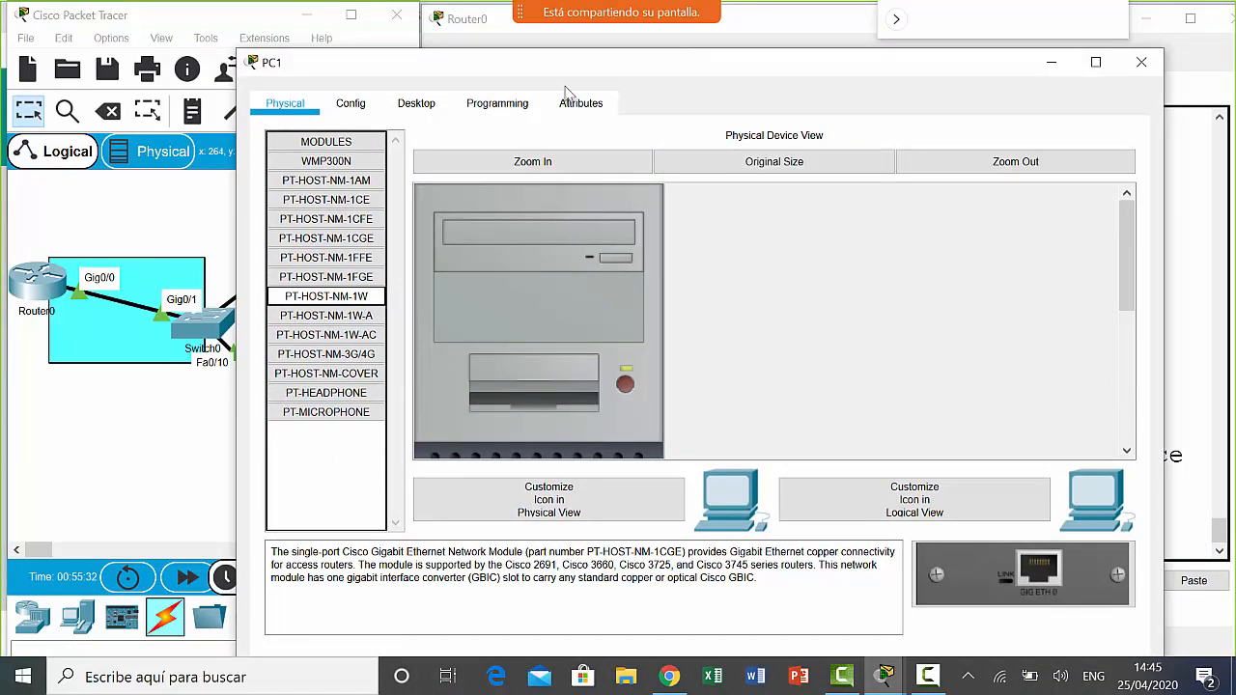
{"action": "left_click_drag", "start_coordinate": [574, 69], "coordinate": [571, 28]}
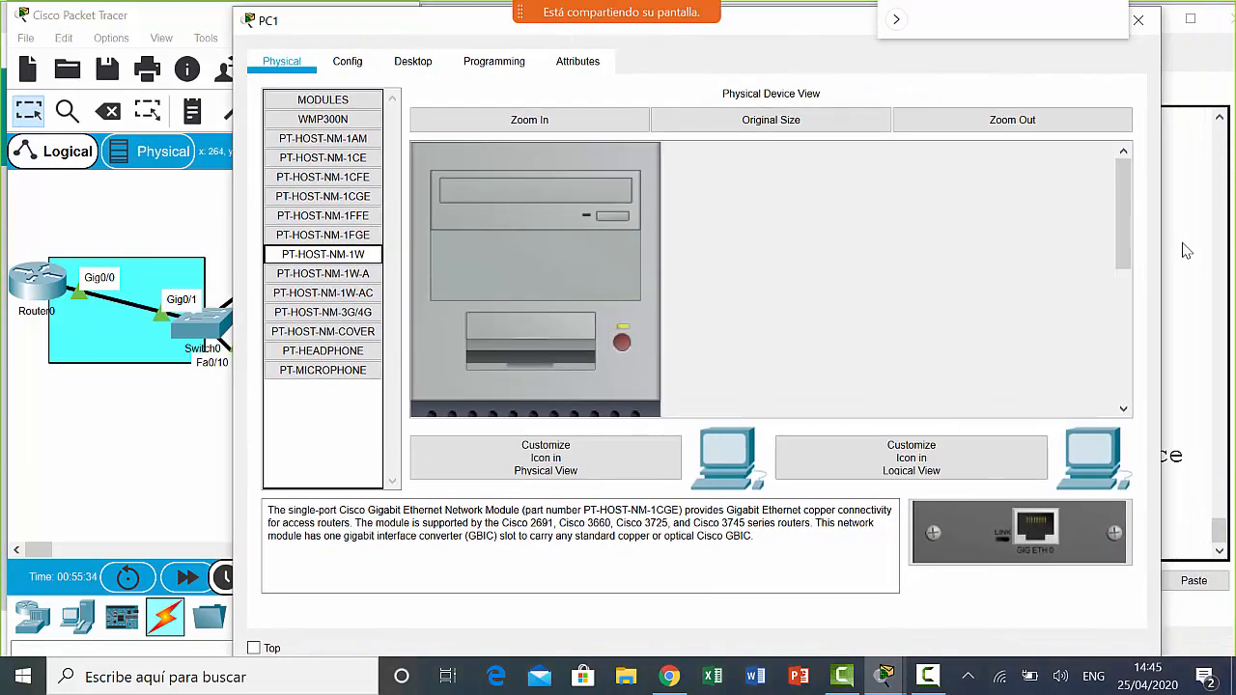
{"action": "left_click_drag", "start_coordinate": [1159, 263], "coordinate": [1022, 262]}
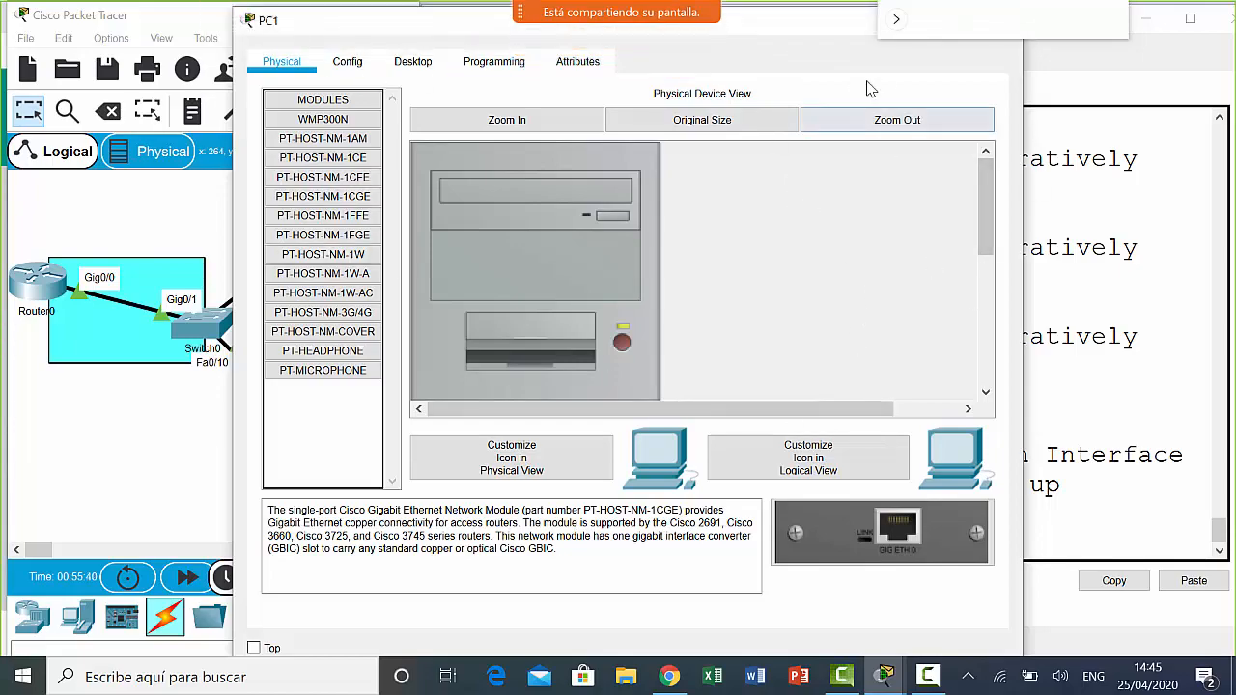
{"action": "left_click_drag", "start_coordinate": [825, 29], "coordinate": [1017, 60]}
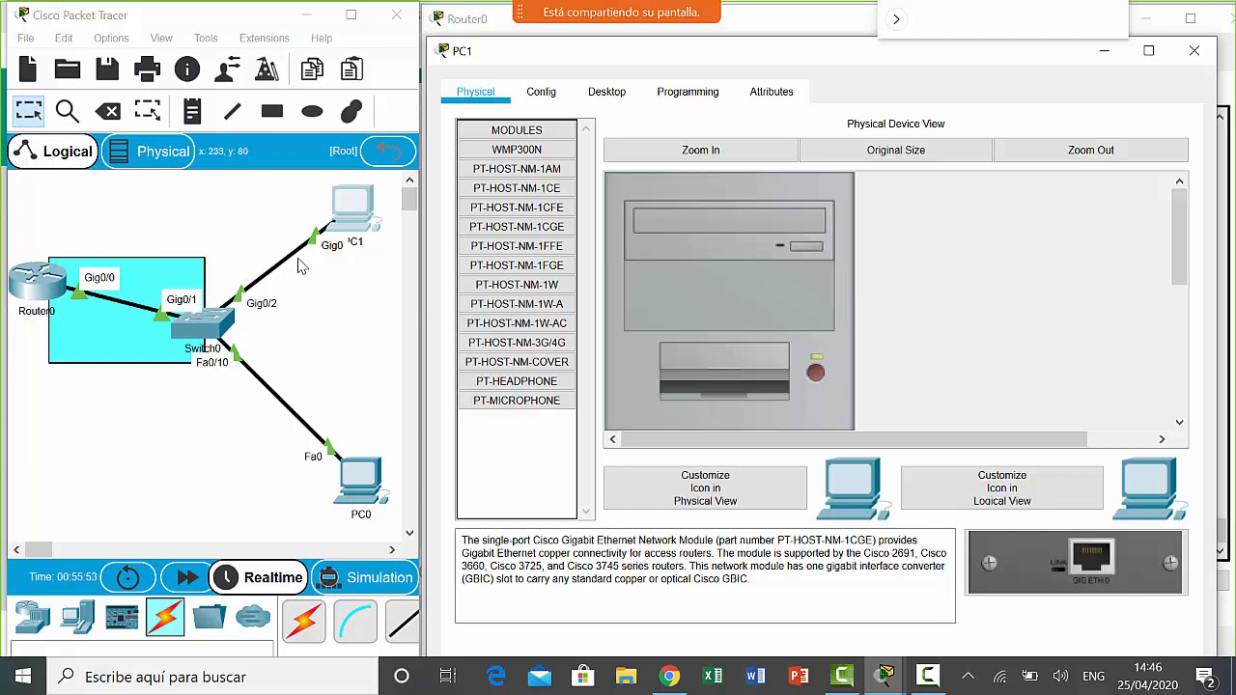
- Open PC1's IP Configuration and set IPv4 addressing on GigabitEthernet0 to DHCP
{"action": "left_click", "coordinate": [612, 97]}
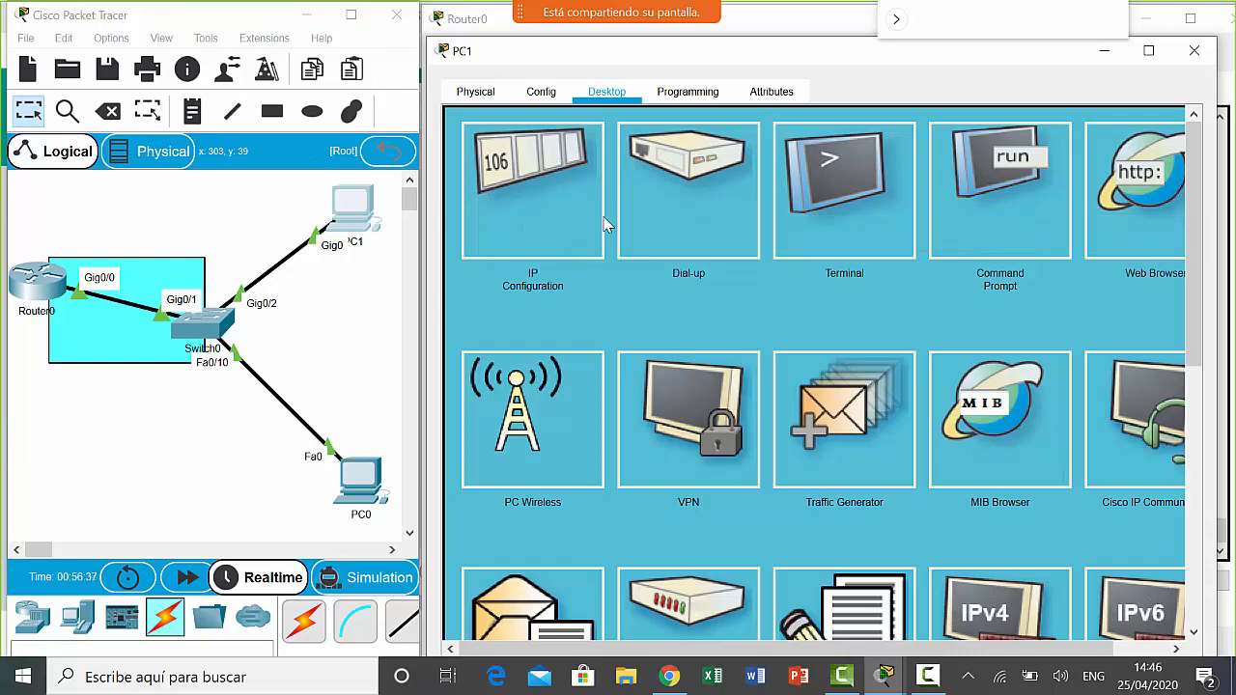
{"action": "left_click", "coordinate": [551, 193]}
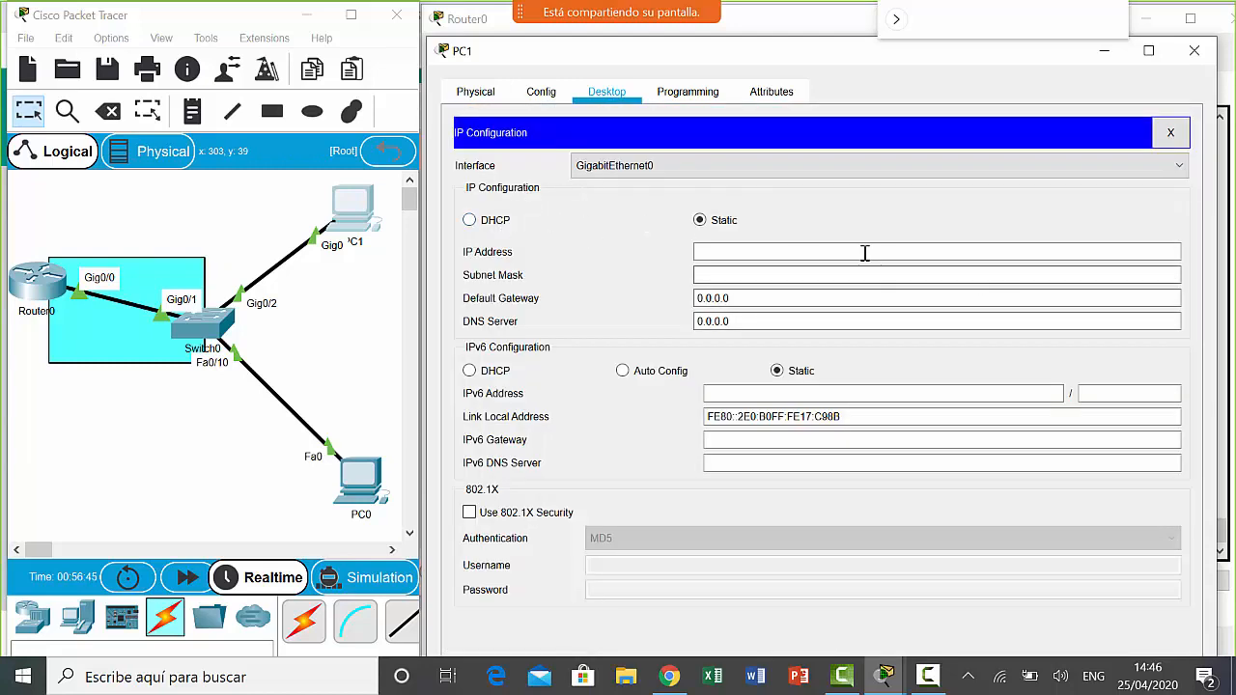
{"action": "left_click", "coordinate": [493, 224]}
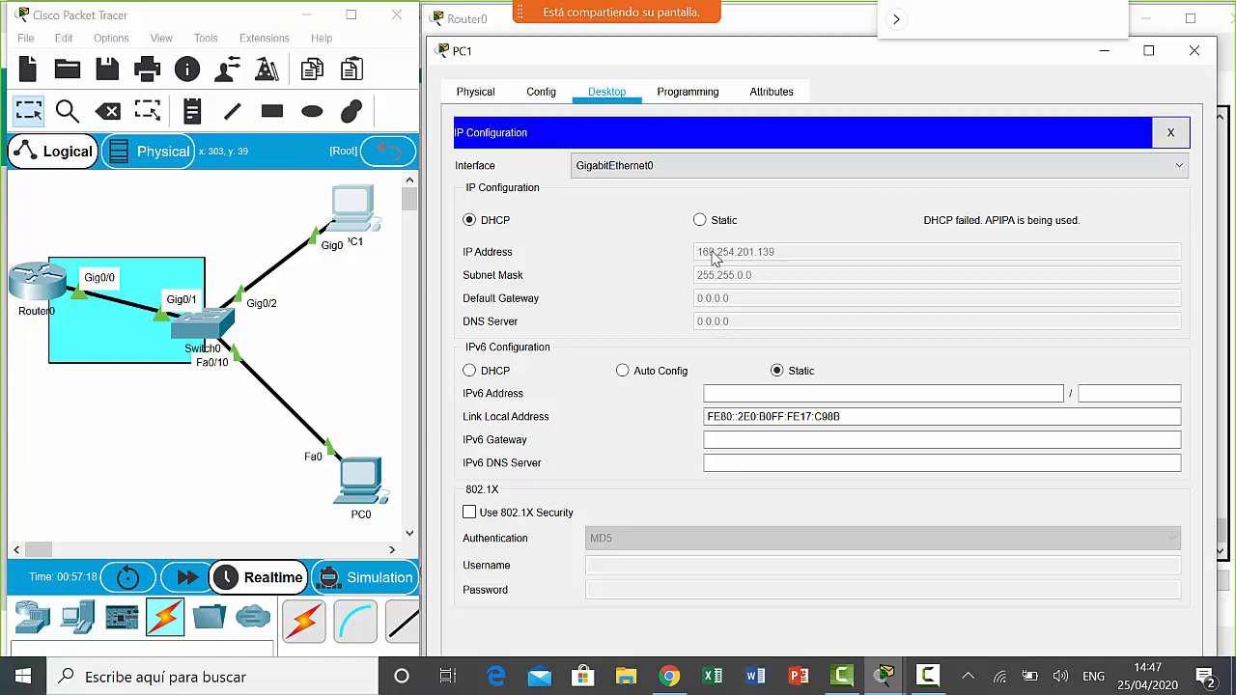
- Set PC0's IPv4 addressing on FastEthernet0 to DHCP, and return to PC1's IP Configuration
{"action": "left_click", "coordinate": [367, 478]}
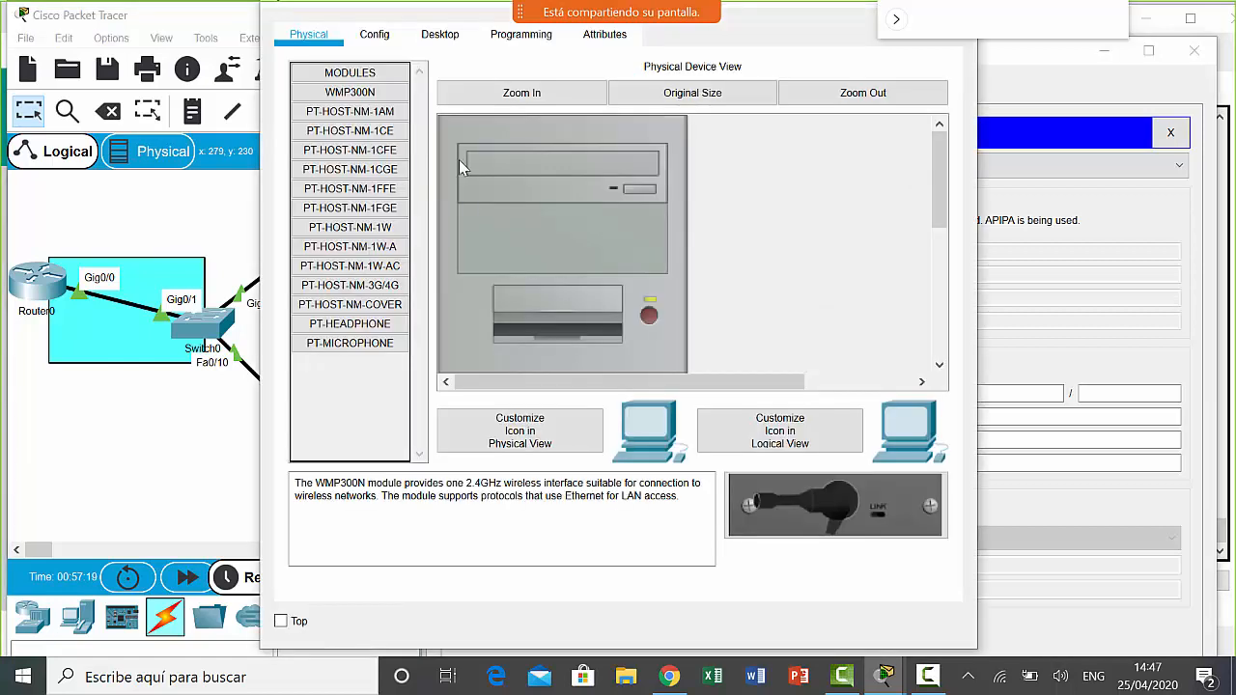
{"action": "left_click", "coordinate": [440, 37]}
{"action": "left_click", "coordinate": [418, 104]}
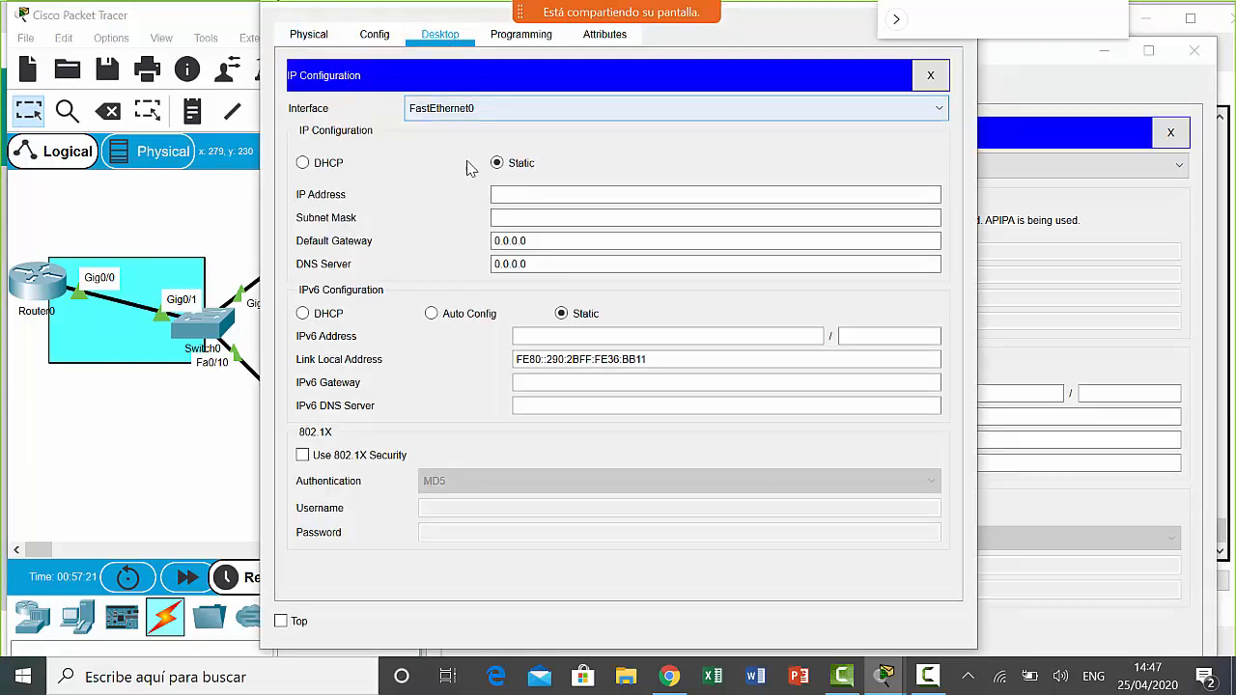
{"action": "left_click", "coordinate": [329, 164]}
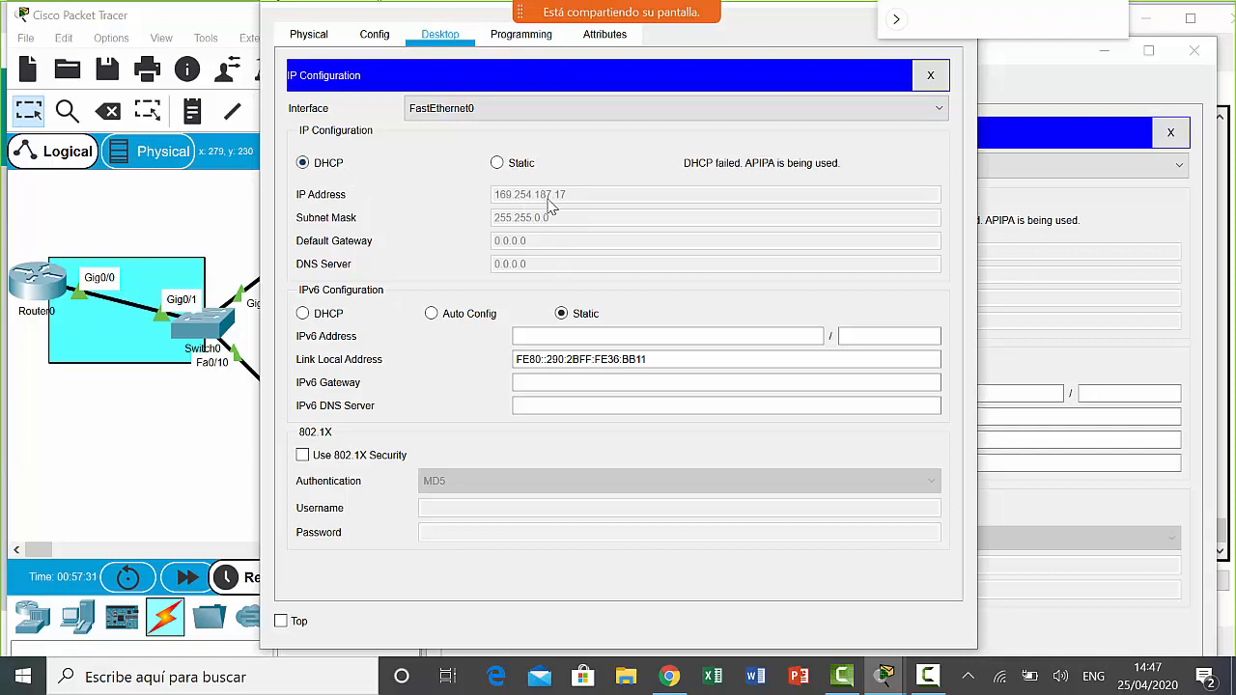
{"action": "left_click", "coordinate": [227, 206]}
{"action": "left_click", "coordinate": [355, 212]}
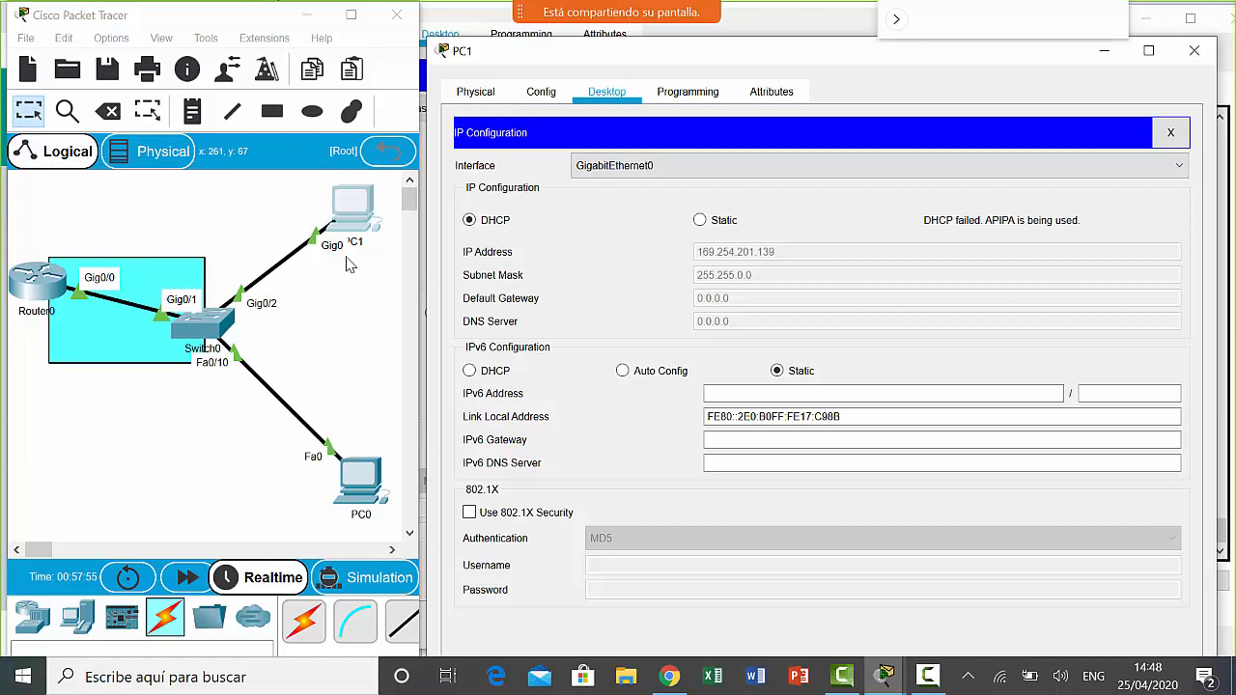
- Switch PC1's IPv4 addressing on GigabitEthernet0 to Static and try 192.168.10.1 as its IP address
{"action": "left_click", "coordinate": [354, 212]}
{"action": "left_click", "coordinate": [701, 221]}
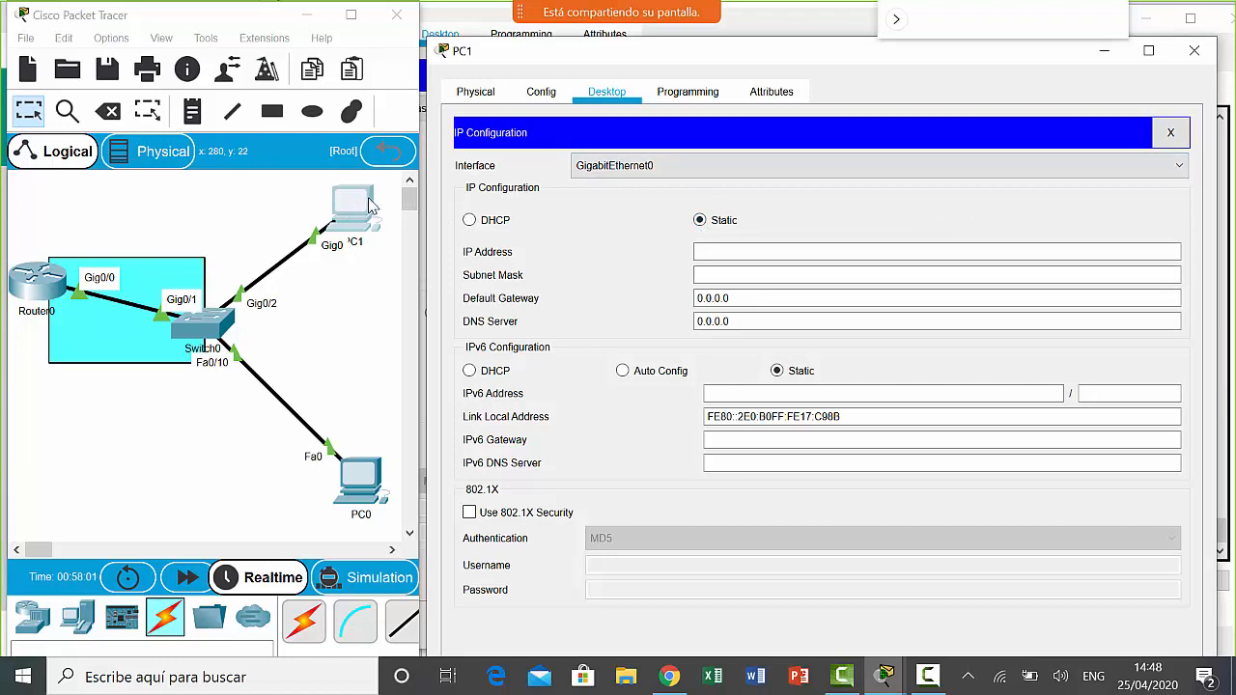
{"action": "left_click", "coordinate": [738, 252]}
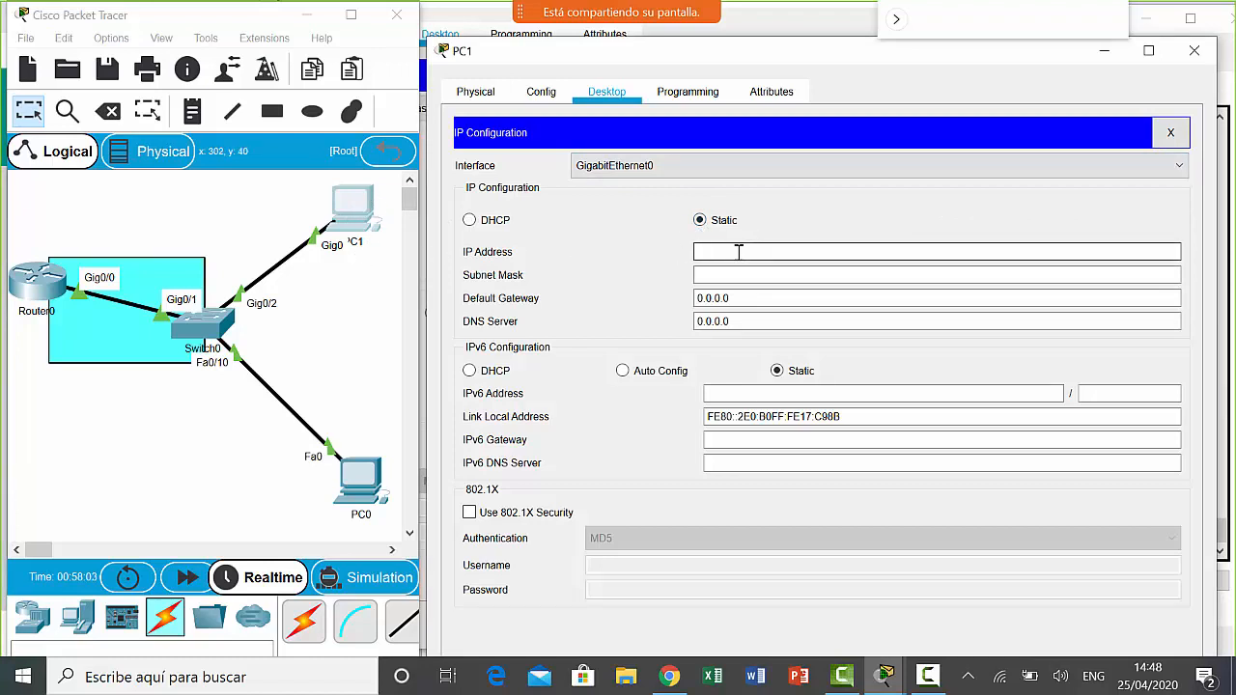
{"action": "type", "text": "192.168.10.1"}
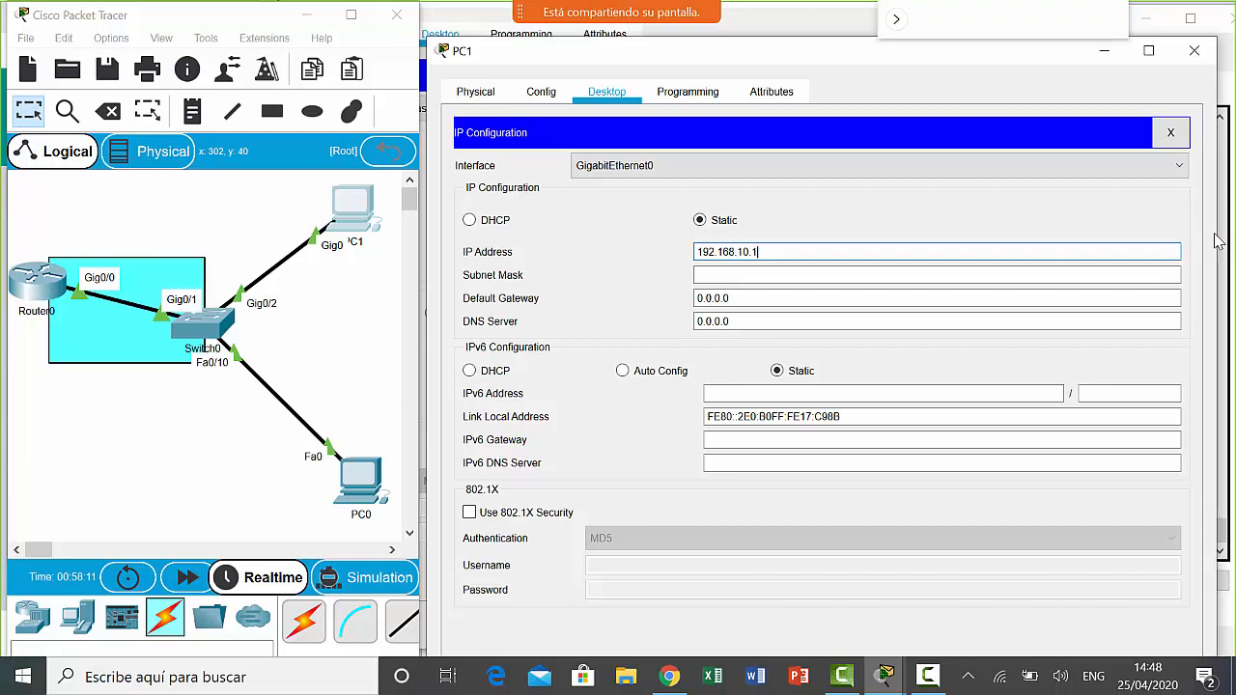
{"action": "type", "text": "00"}
{"action": "key", "text": "BackSpace"}
{"action": "key", "text": "BackSpace"}
{"action": "left_click", "coordinate": [833, 277]}
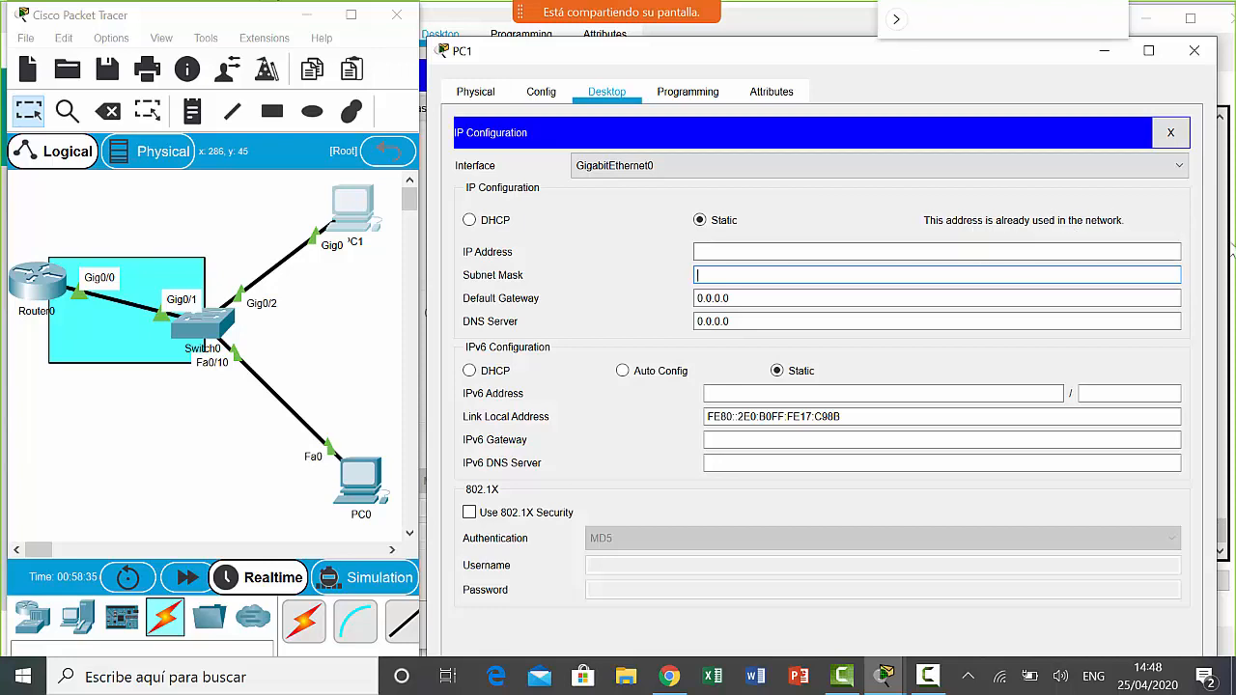
- Set PC1's static IP address to 192.168.10.100 and accept the default subnet mask 255.255.255.0
{"action": "left_click", "coordinate": [748, 251]}
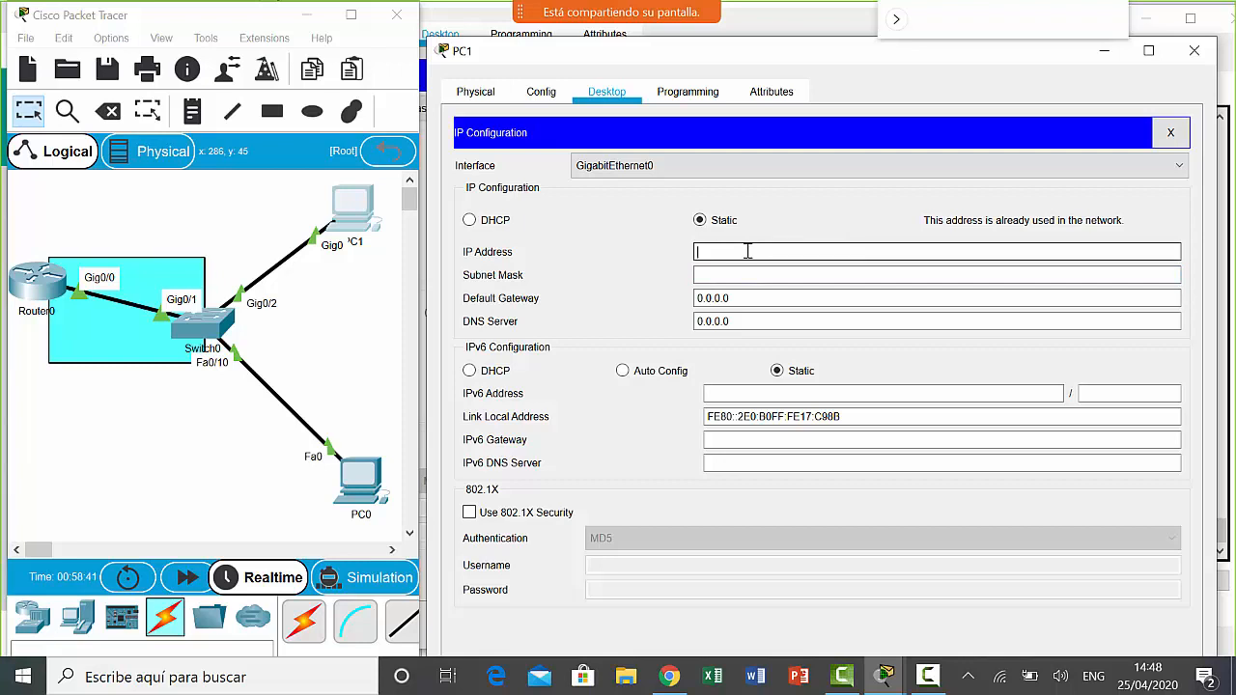
{"action": "type", "text": "192.168.10."}
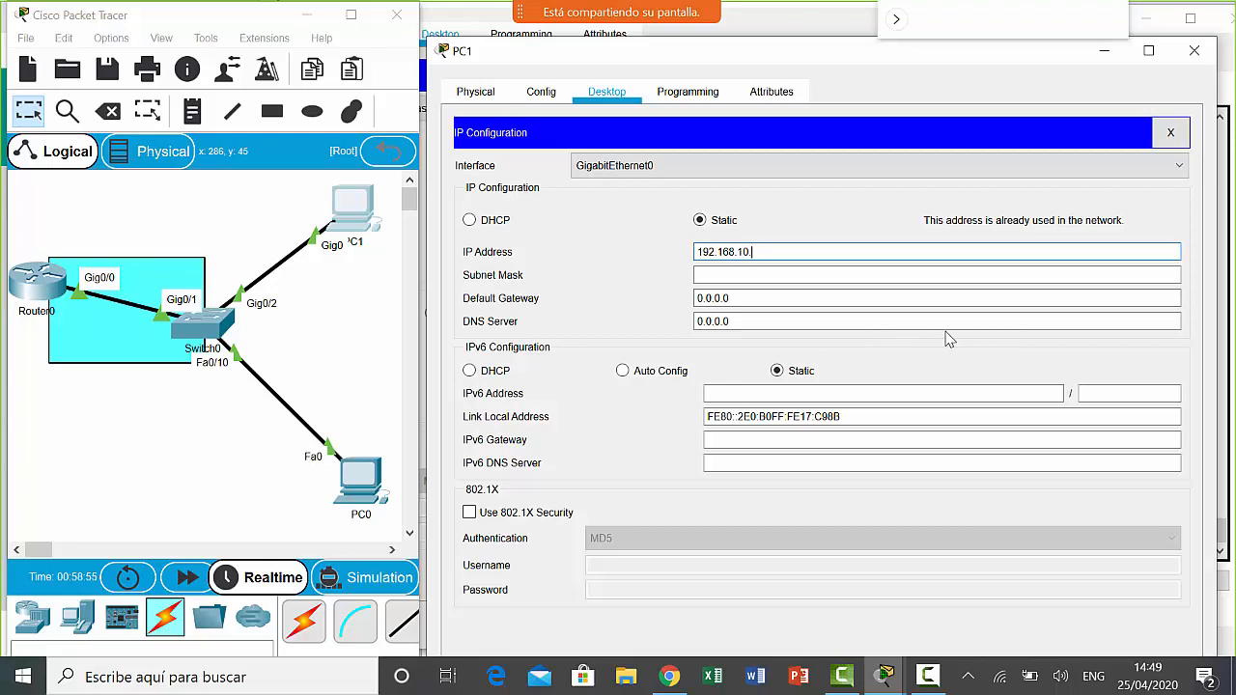
{"action": "type", "text": "100"}
{"action": "left_click", "coordinate": [934, 275]}
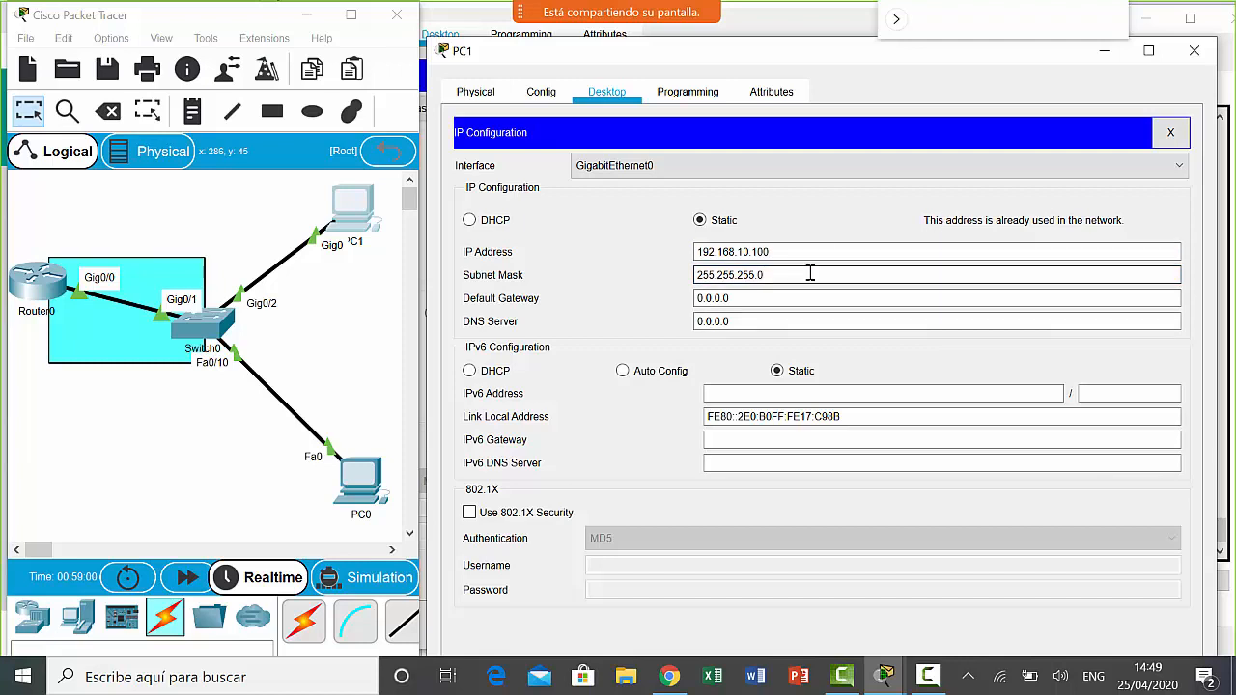
{"action": "left_click", "coordinate": [848, 318]}
{"action": "left_click", "coordinate": [836, 300]}
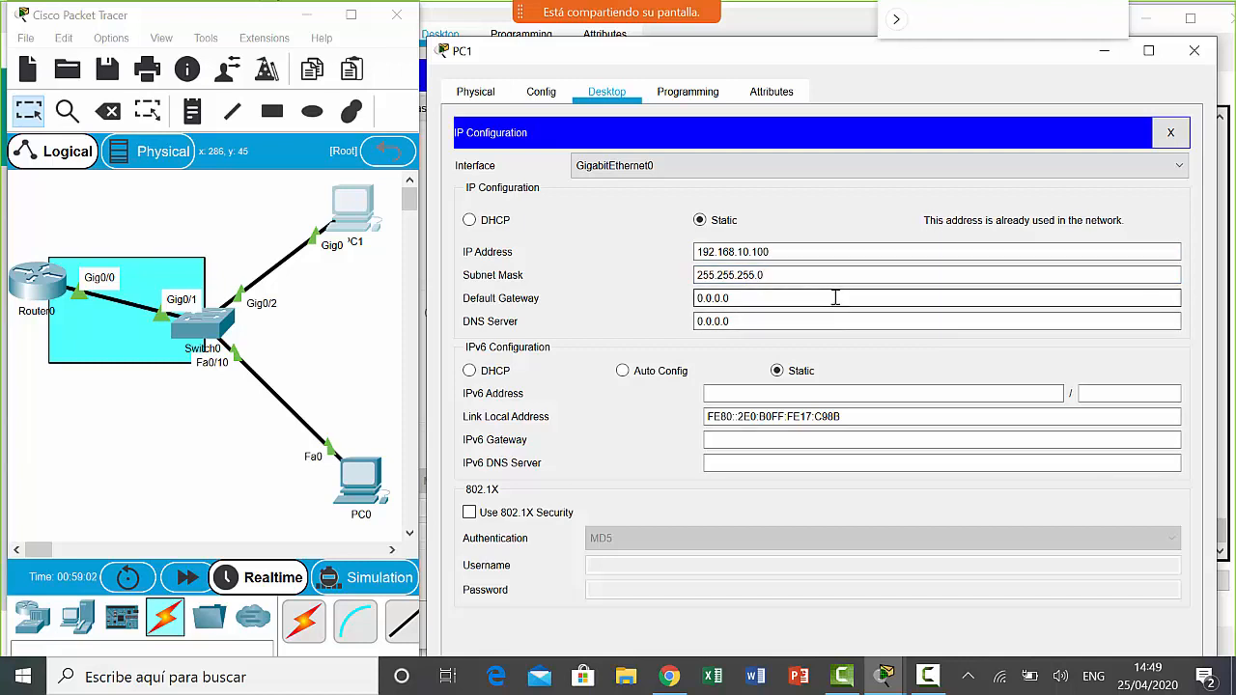
- Set PC1's default gateway to 192.168.10.1 and its DNS server to 8.8.8.8
{"action": "left_click_drag", "start_coordinate": [808, 278], "coordinate": [683, 280]}
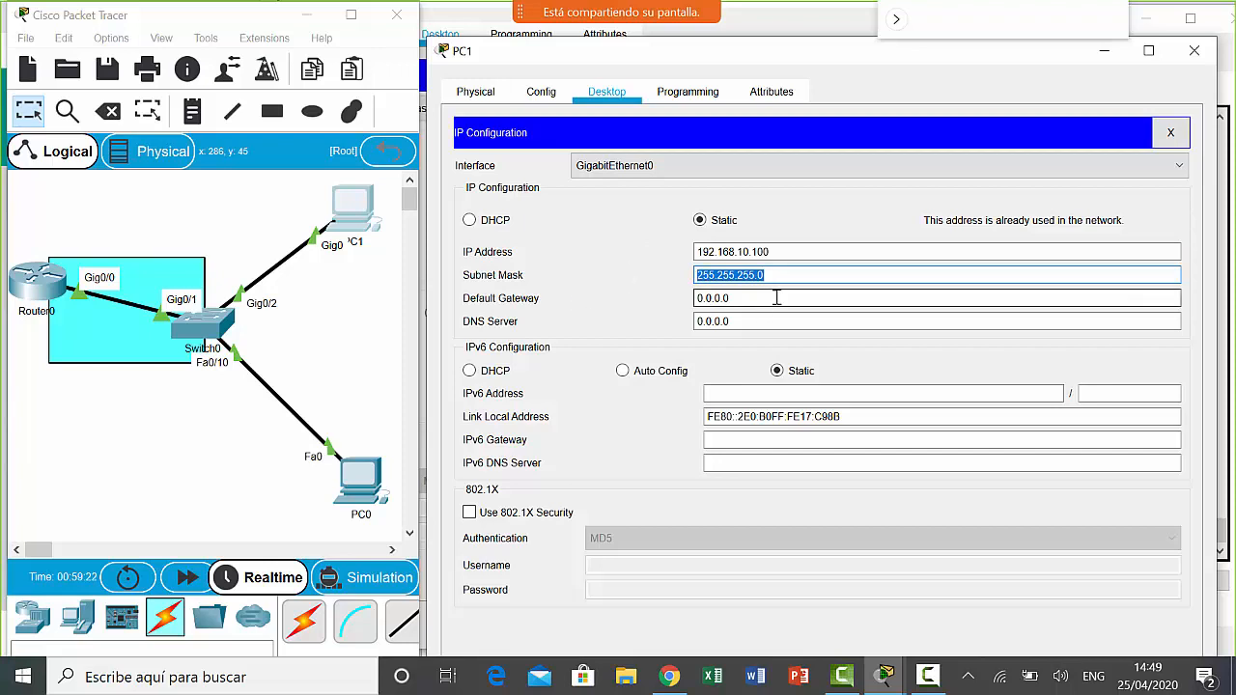
{"action": "key", "text": "Tab"}
{"action": "type", "text": "19"}
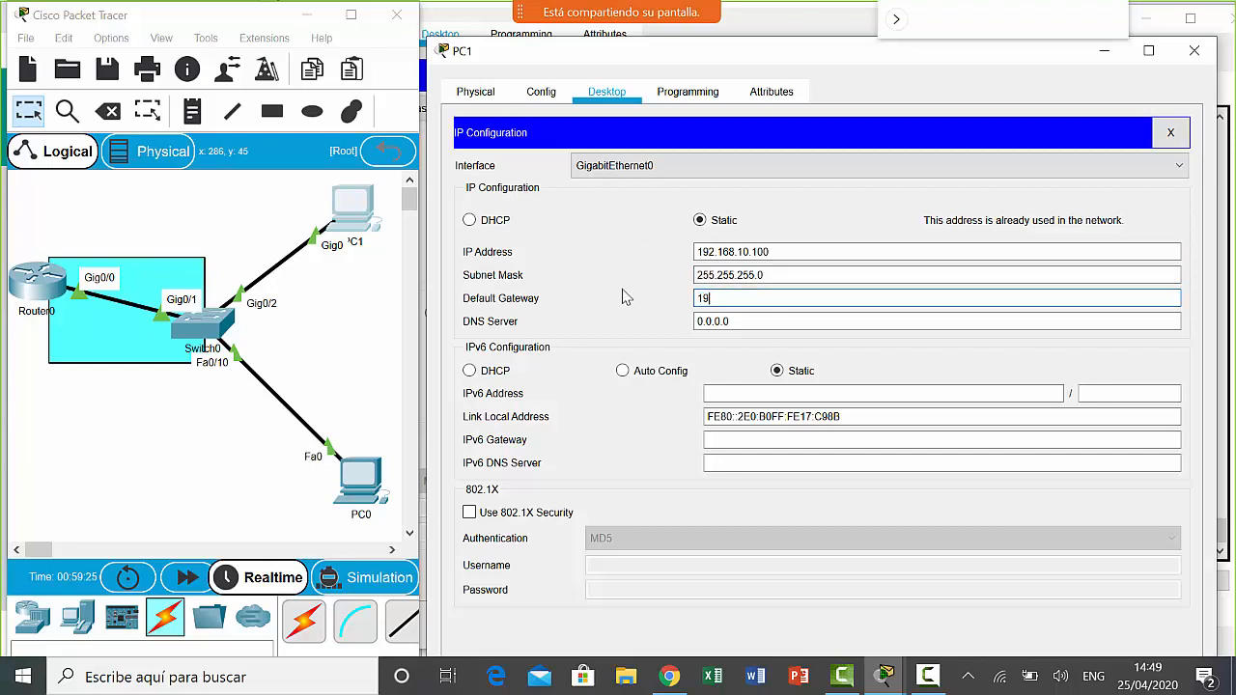
{"action": "type", "text": "2.168.10.1"}
{"action": "key", "text": "Tab"}
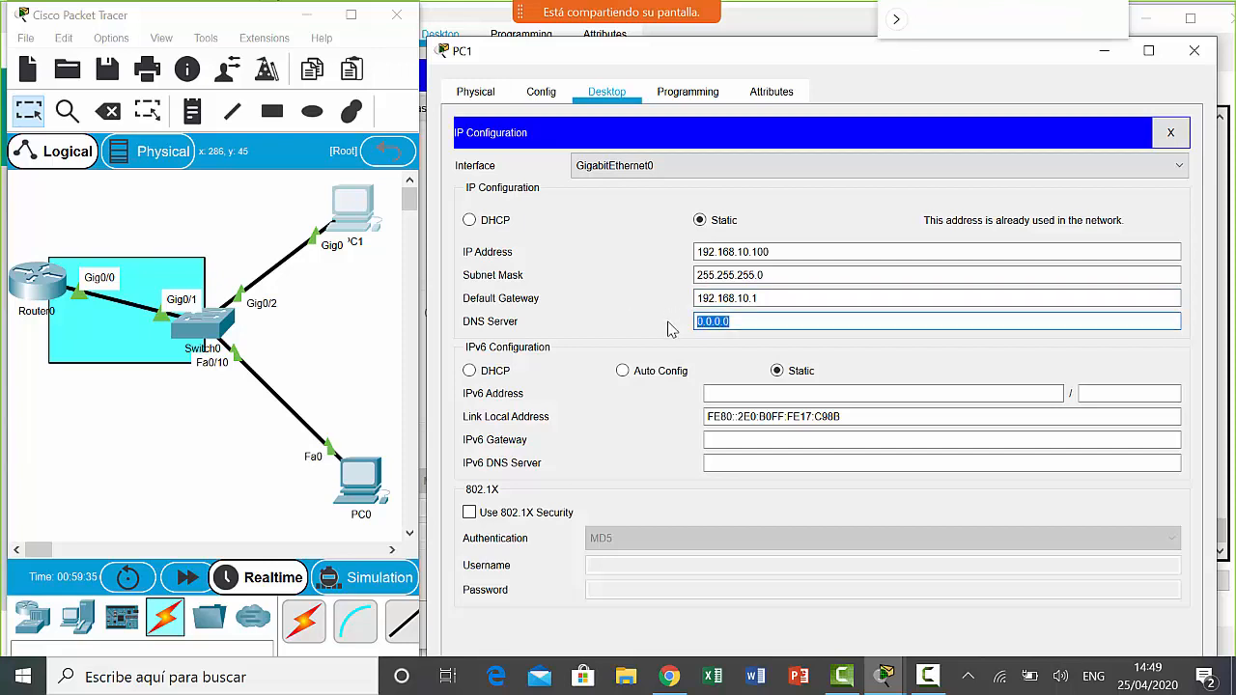
{"action": "type", "text": "8.8.8.8"}
{"action": "left_click", "coordinate": [904, 293]}
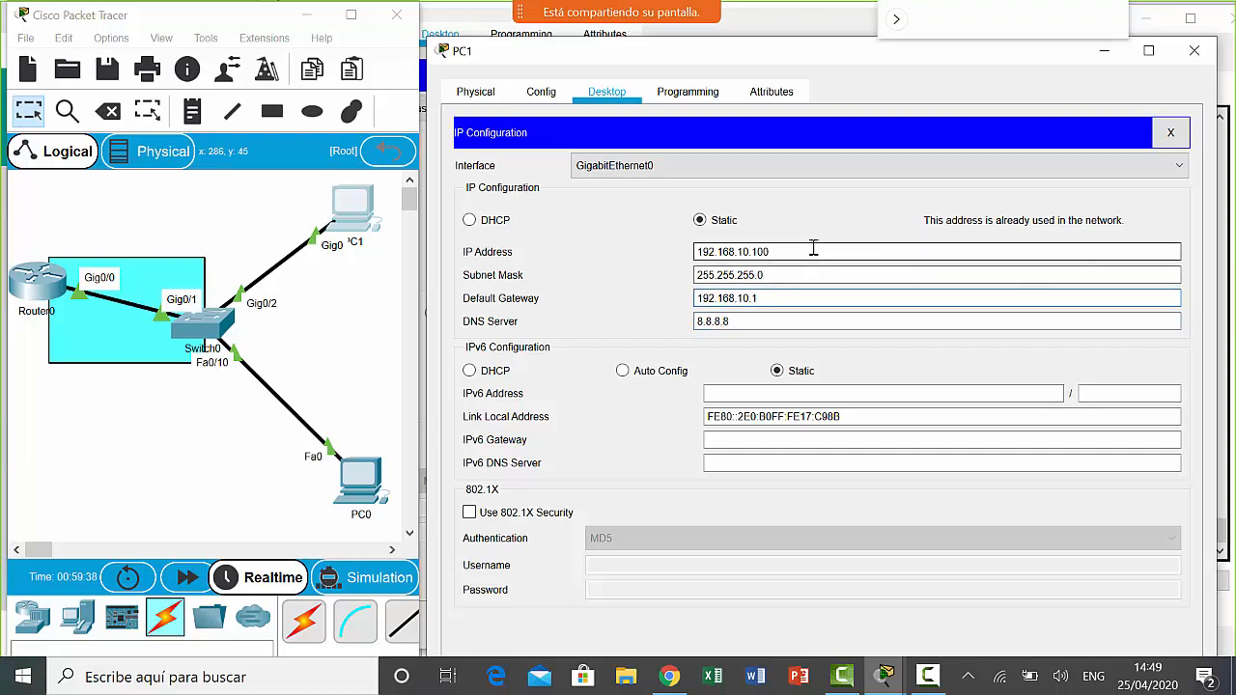
{"action": "left_click", "coordinate": [790, 29]}
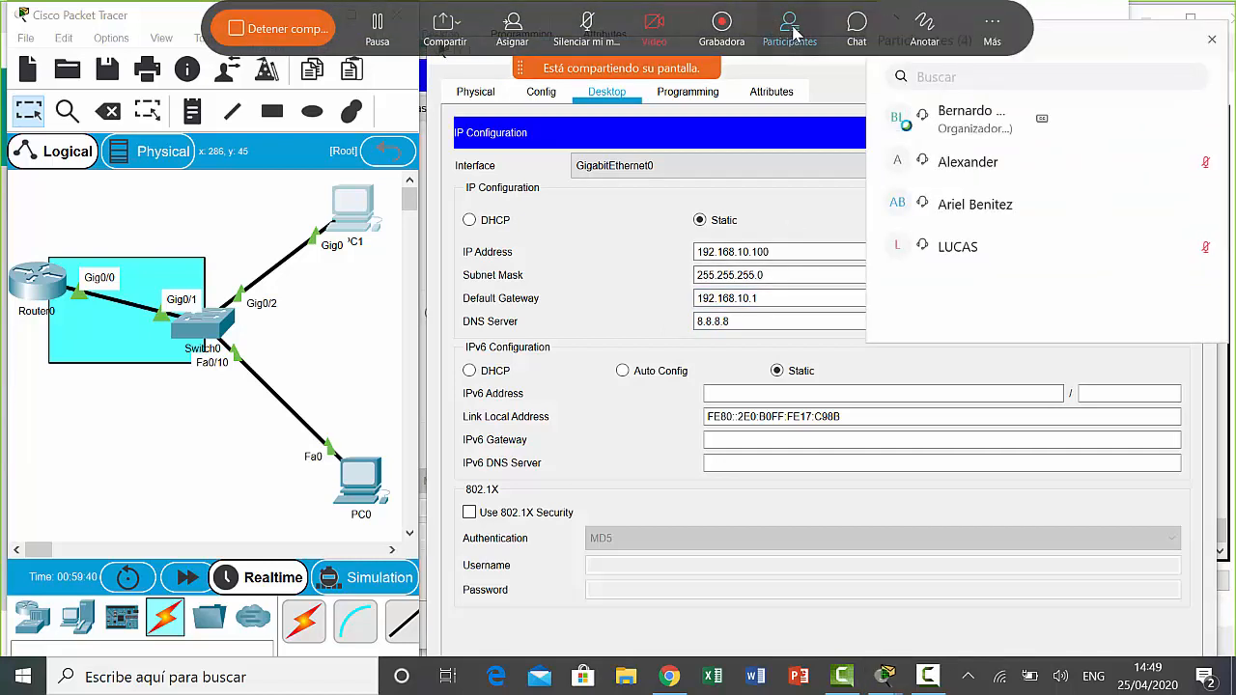
{"action": "left_click", "coordinate": [790, 29]}
{"action": "left_click", "coordinate": [835, 324]}
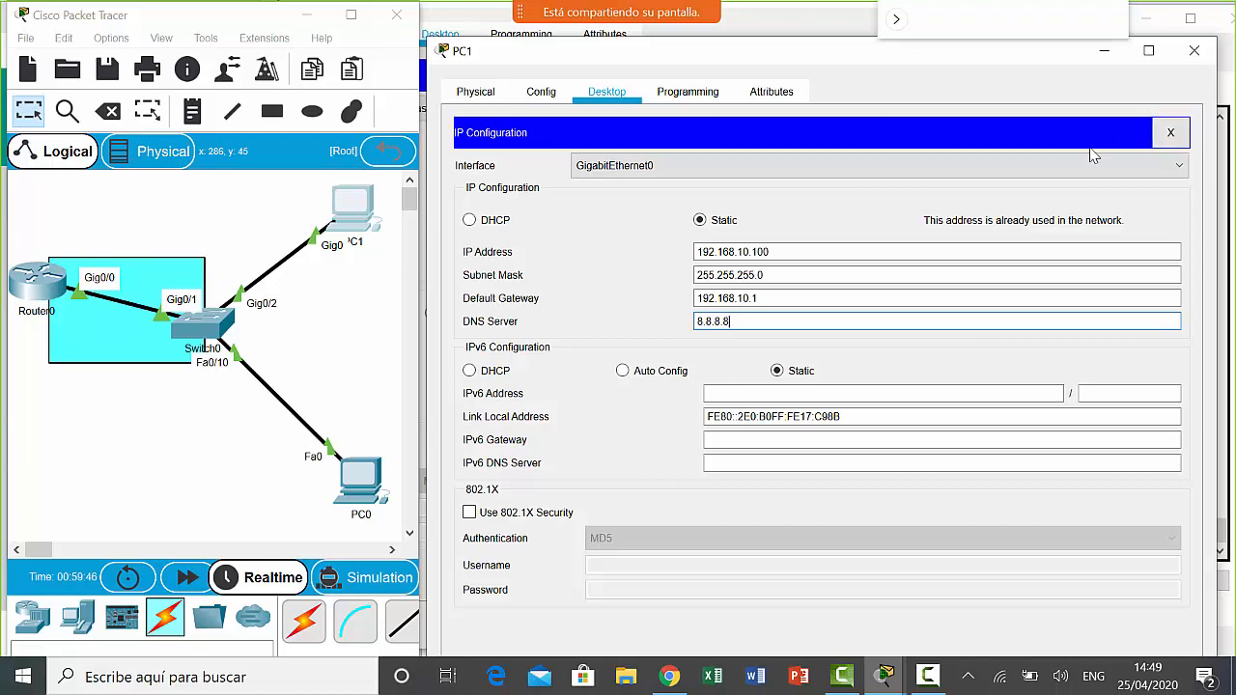
- Close PC1's IP Configuration, open its Command Prompt and enter the command ping 192.168.10.1
{"action": "left_click", "coordinate": [1176, 134]}
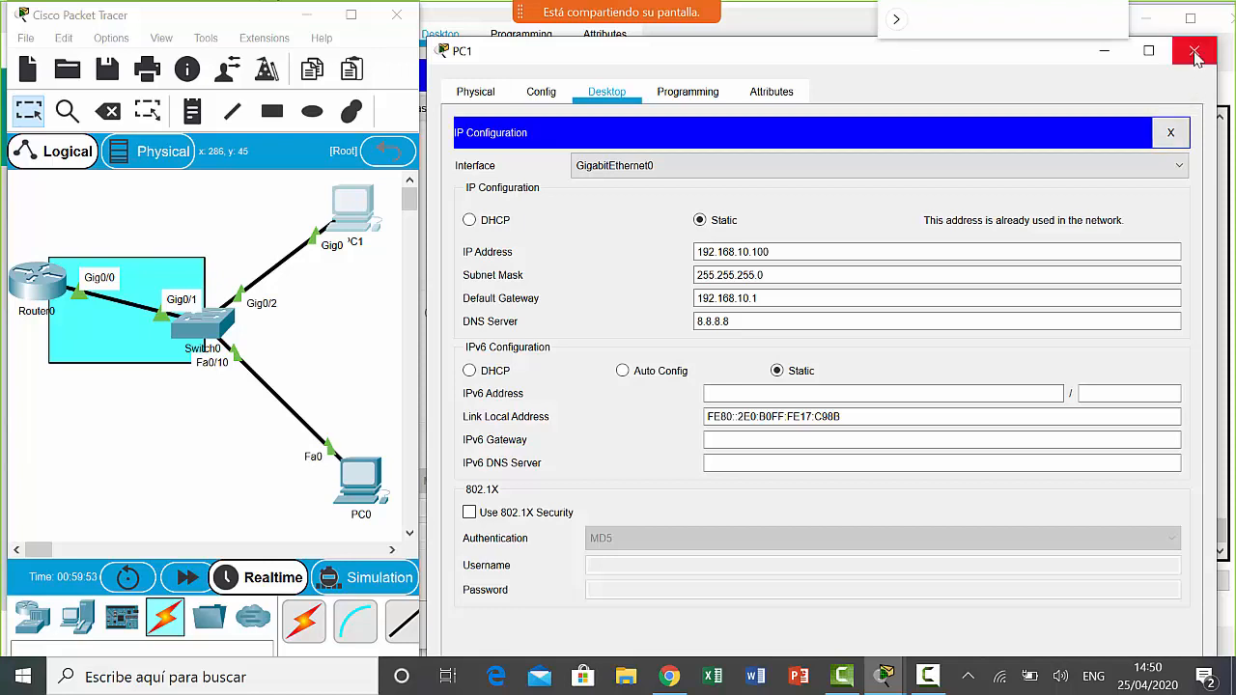
{"action": "left_click", "coordinate": [1172, 135]}
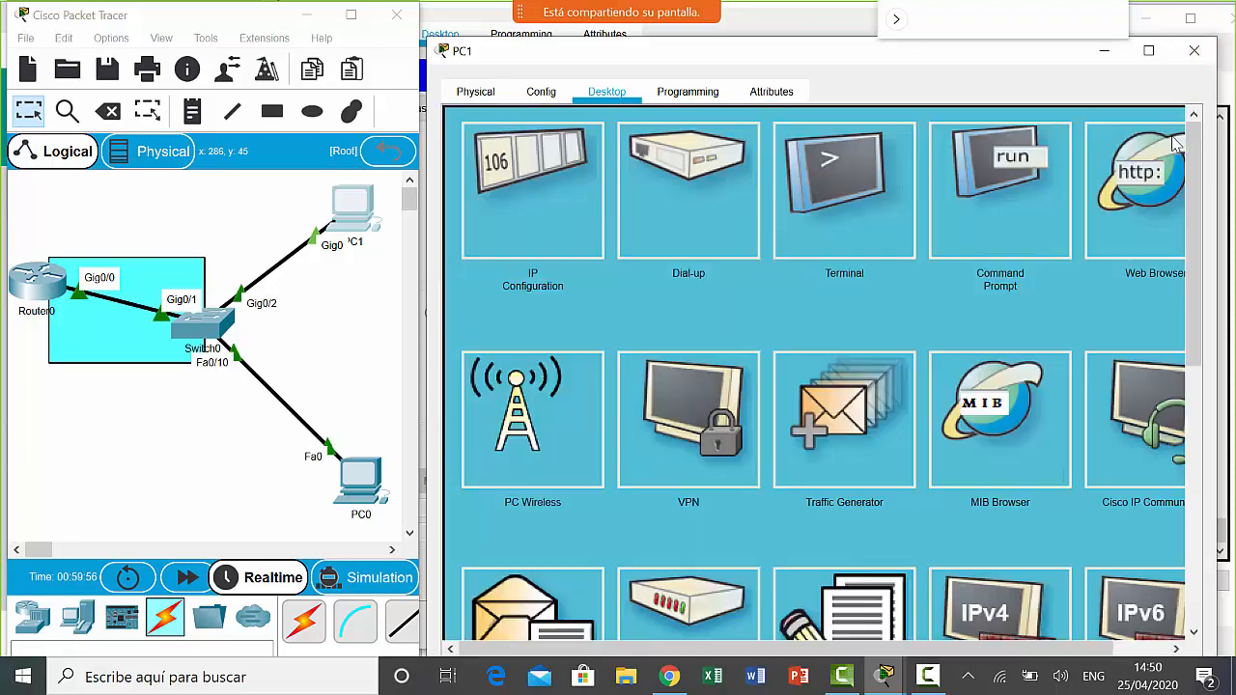
{"action": "left_click", "coordinate": [995, 196]}
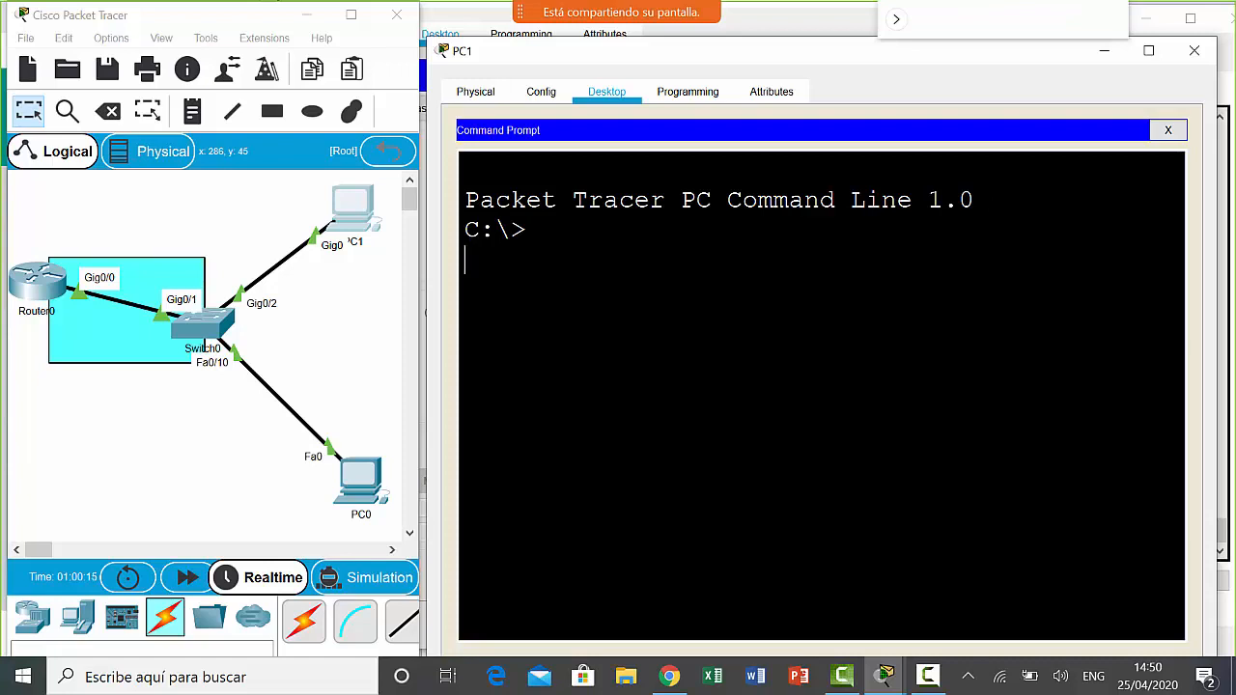
{"action": "type", "text": "ping"}
{"action": "left_click_drag", "start_coordinate": [420, 287], "coordinate": [400, 286]}
{"action": "type", "text": "192"}
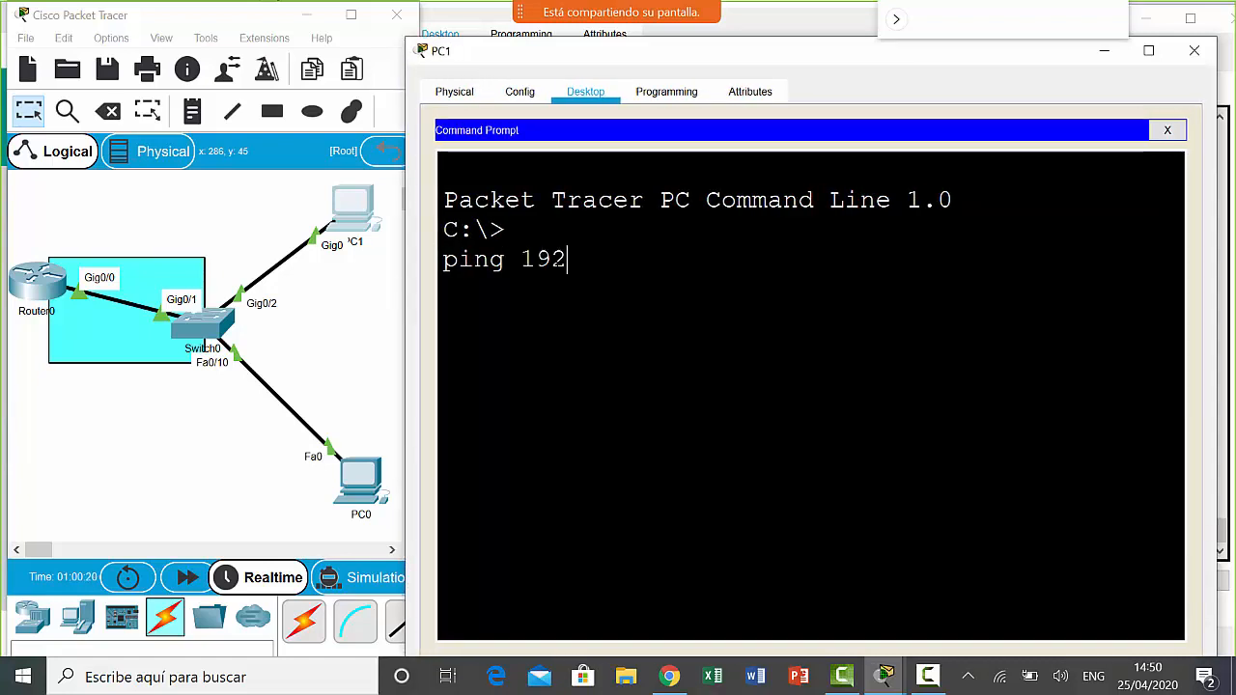
{"action": "type", "text": ".168,"}
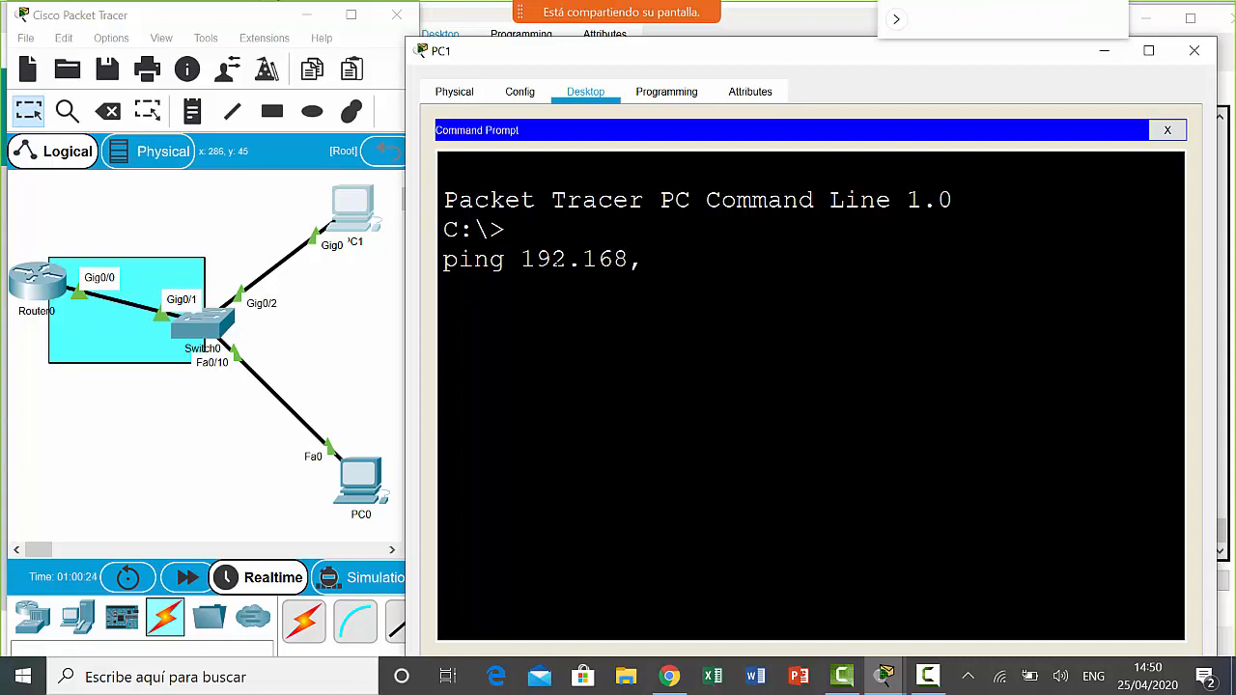
{"action": "key", "text": "BackSpace"}
{"action": "type", "text": ".10."}
{"action": "type", "text": "1"}
- Widen PC1's device window to nearly the full screen and run the entered ping command
{"action": "left_click_drag", "start_coordinate": [411, 340], "coordinate": [7, 315]}
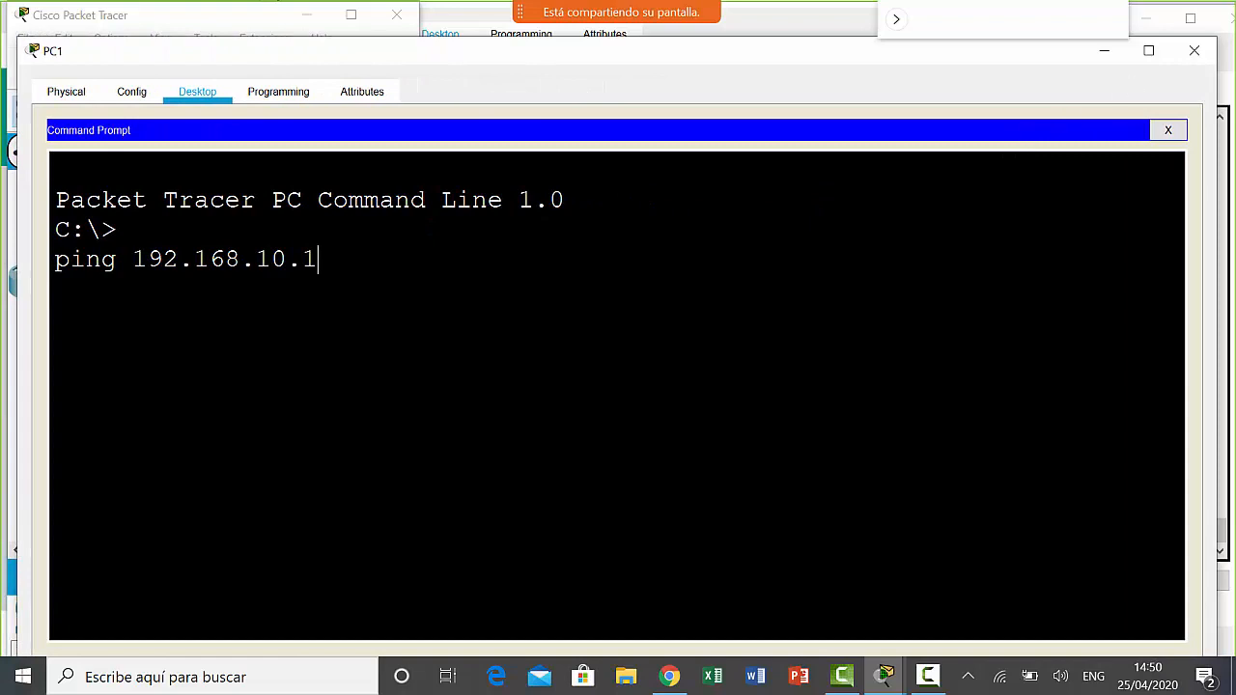
{"action": "left_click_drag", "start_coordinate": [1216, 278], "coordinate": [1232, 275]}
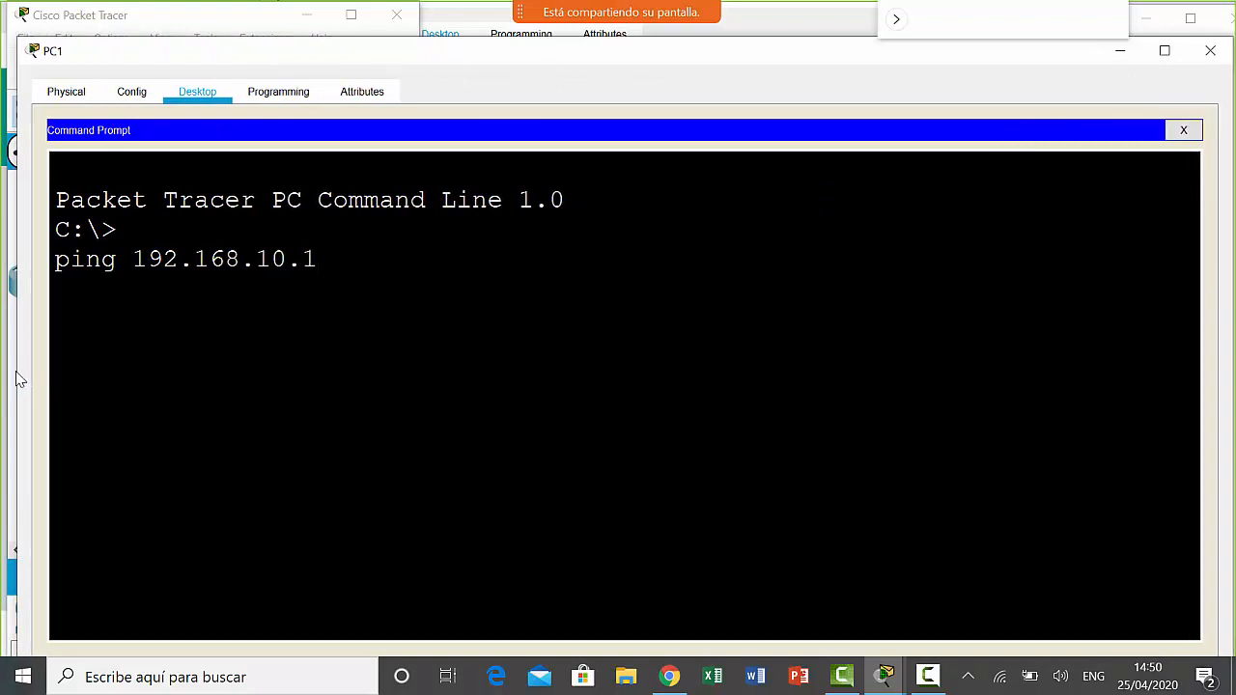
{"action": "left_click_drag", "start_coordinate": [10, 369], "coordinate": [5, 363]}
{"action": "key", "text": "Return"}
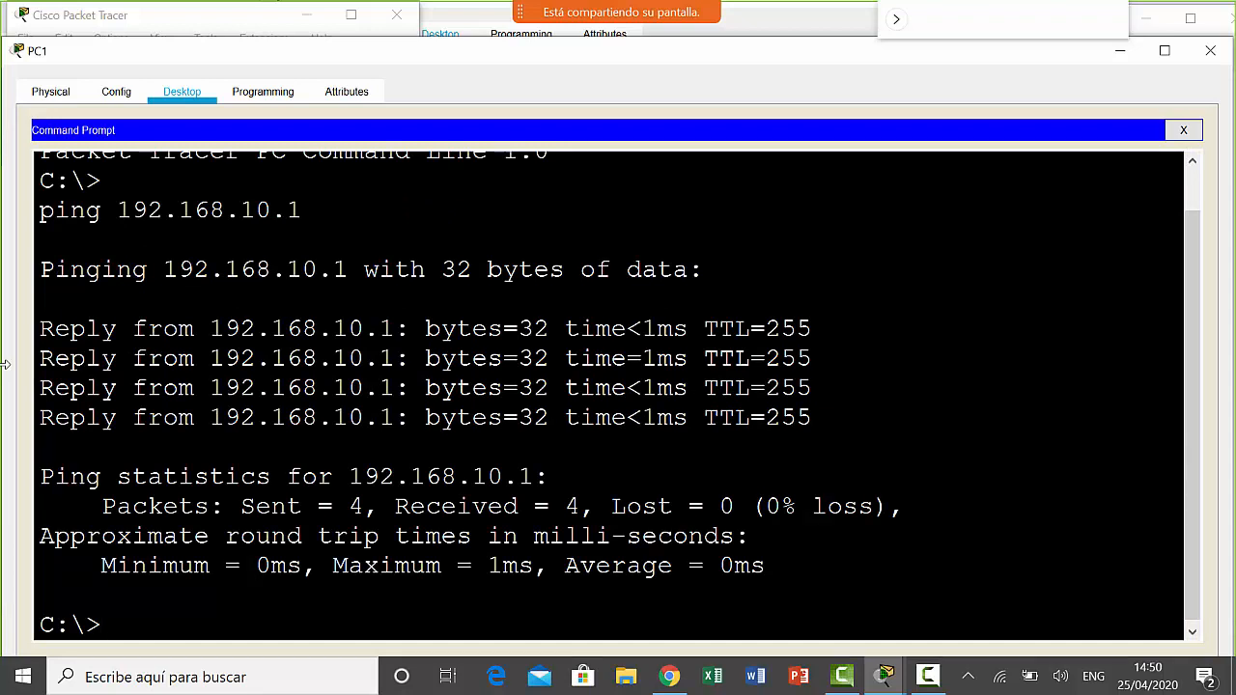
- Repeat the ping to 192.168.10.1 and examine the sent, received and lost packet statistics
{"action": "key", "text": "Up"}
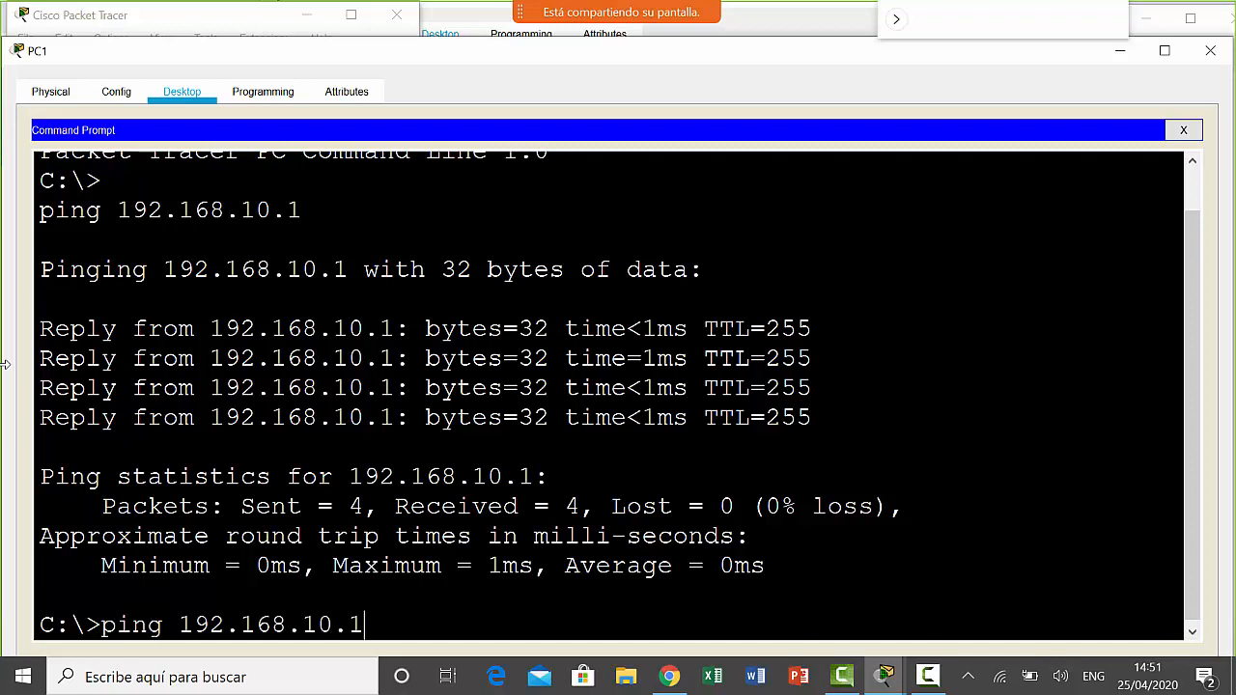
{"action": "key", "text": "Return"}
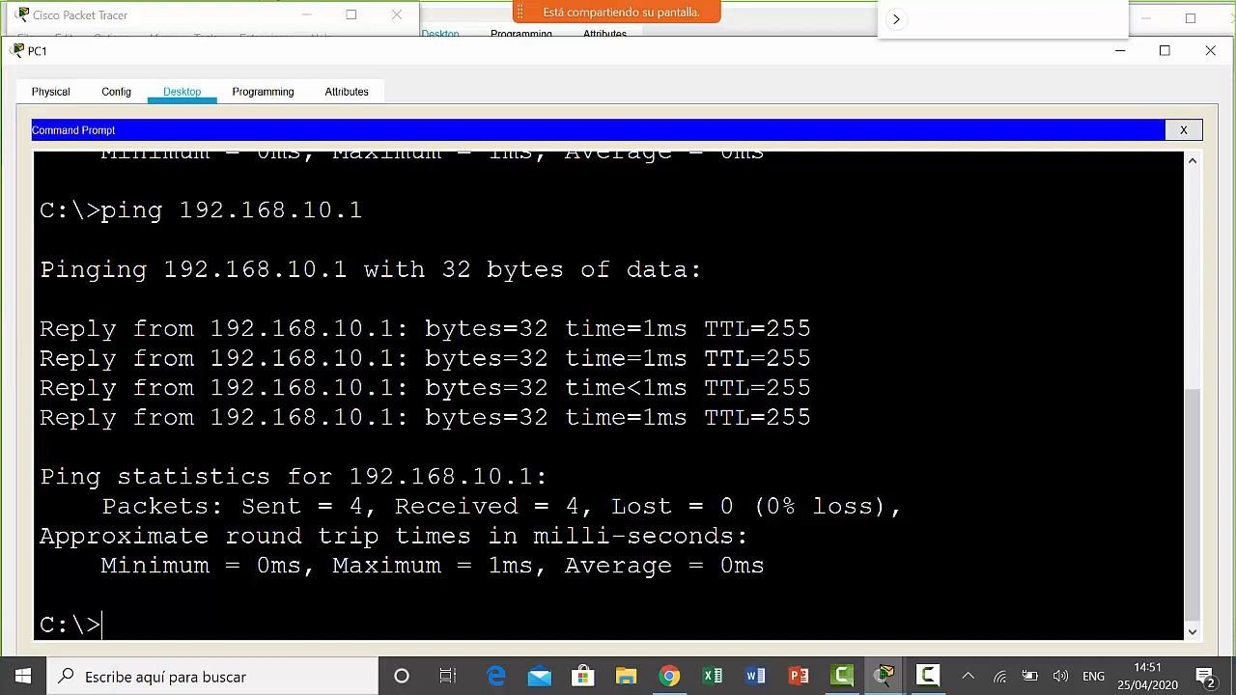
{"action": "left_click_drag", "start_coordinate": [240, 506], "coordinate": [364, 506]}
{"action": "left_click_drag", "start_coordinate": [519, 506], "coordinate": [396, 506]}
{"action": "left_click_drag", "start_coordinate": [581, 506], "coordinate": [565, 506]}
{"action": "left_click_drag", "start_coordinate": [241, 506], "coordinate": [581, 506]}
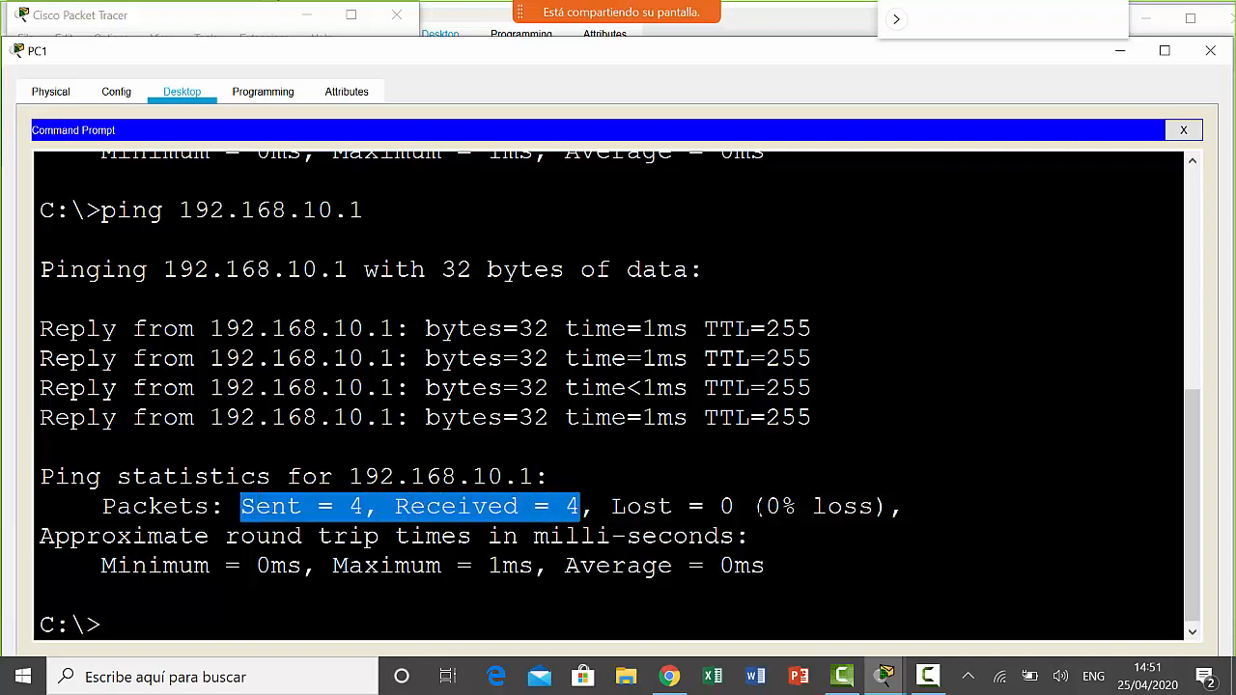
{"action": "left_click_drag", "start_coordinate": [751, 506], "coordinate": [598, 506]}
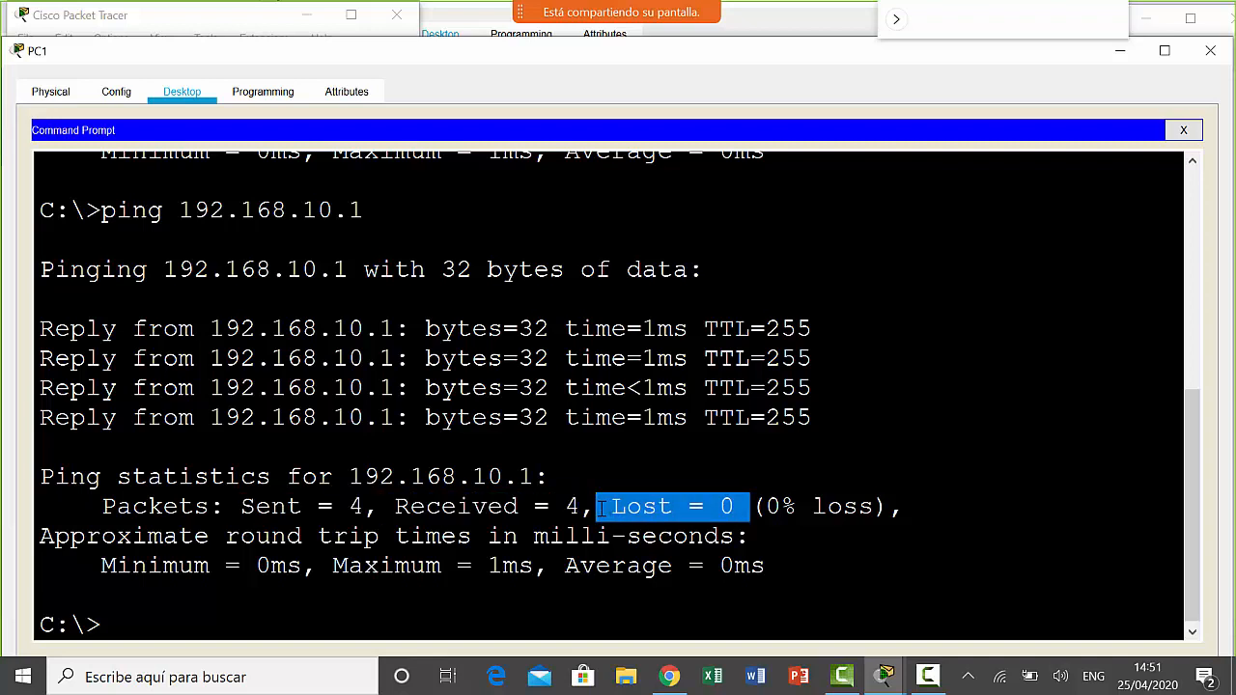
{"action": "left_click_drag", "start_coordinate": [874, 506], "coordinate": [766, 506]}
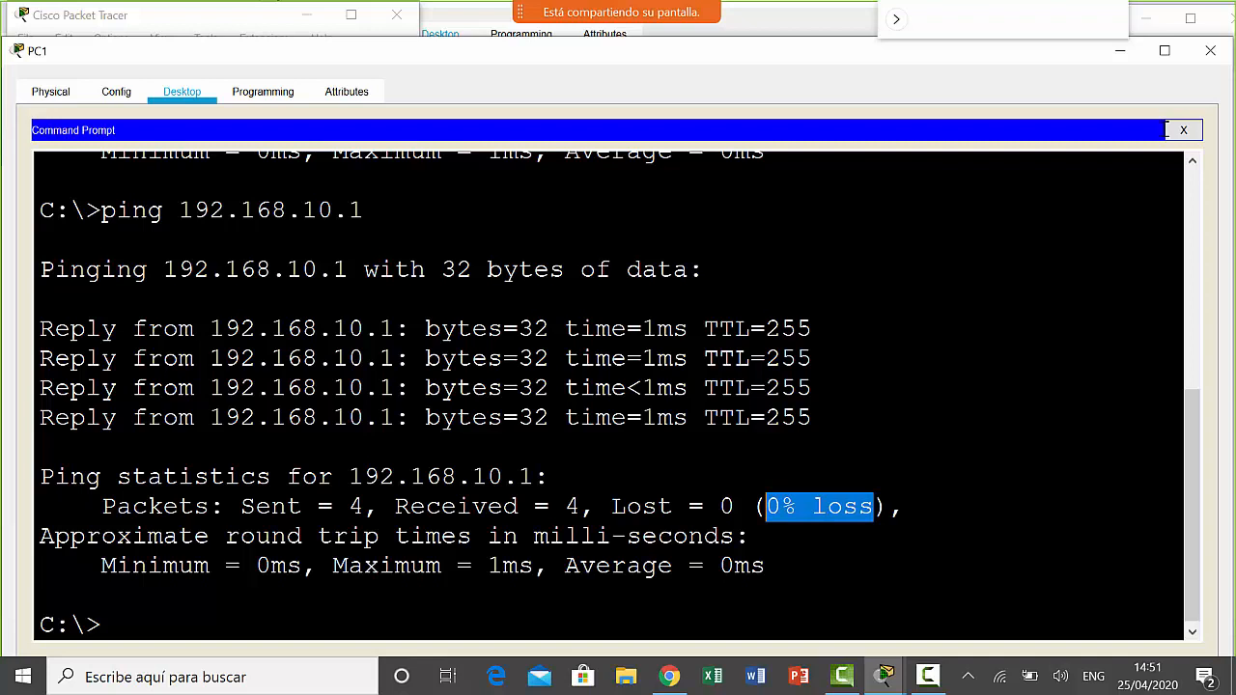
- Close PC1's device window and place PC0's IP Configuration window beside the topology
{"action": "left_click", "coordinate": [1210, 50]}
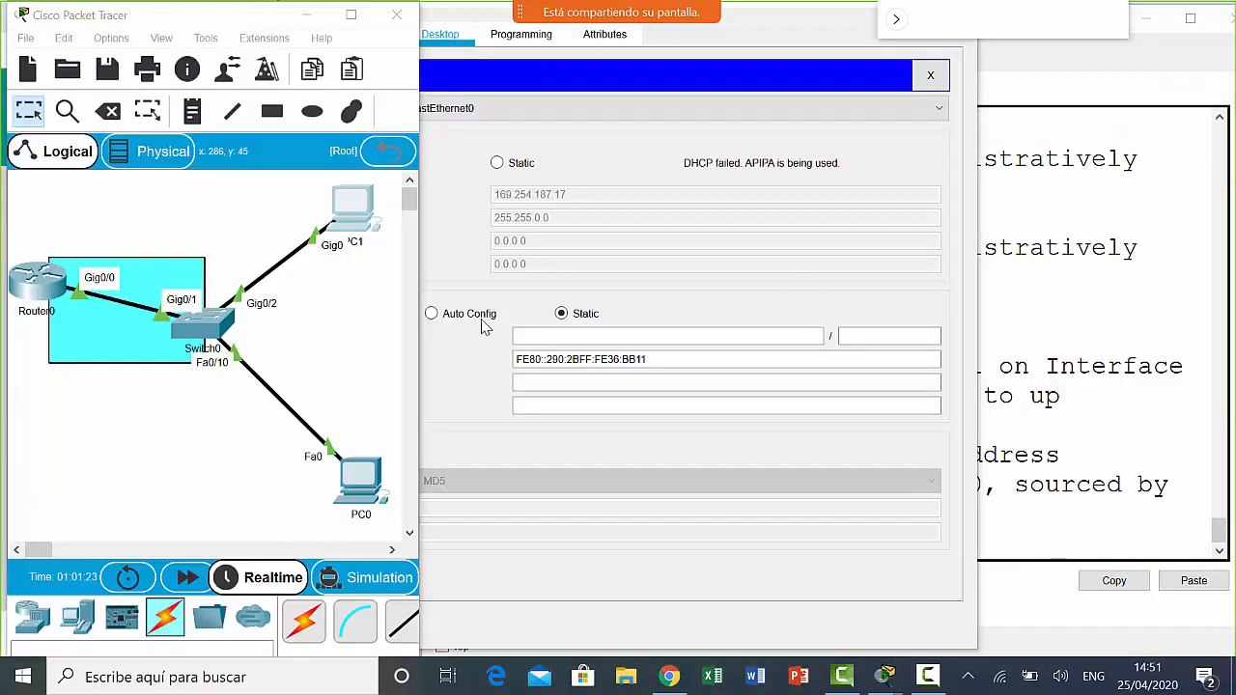
{"action": "left_click", "coordinate": [647, 69]}
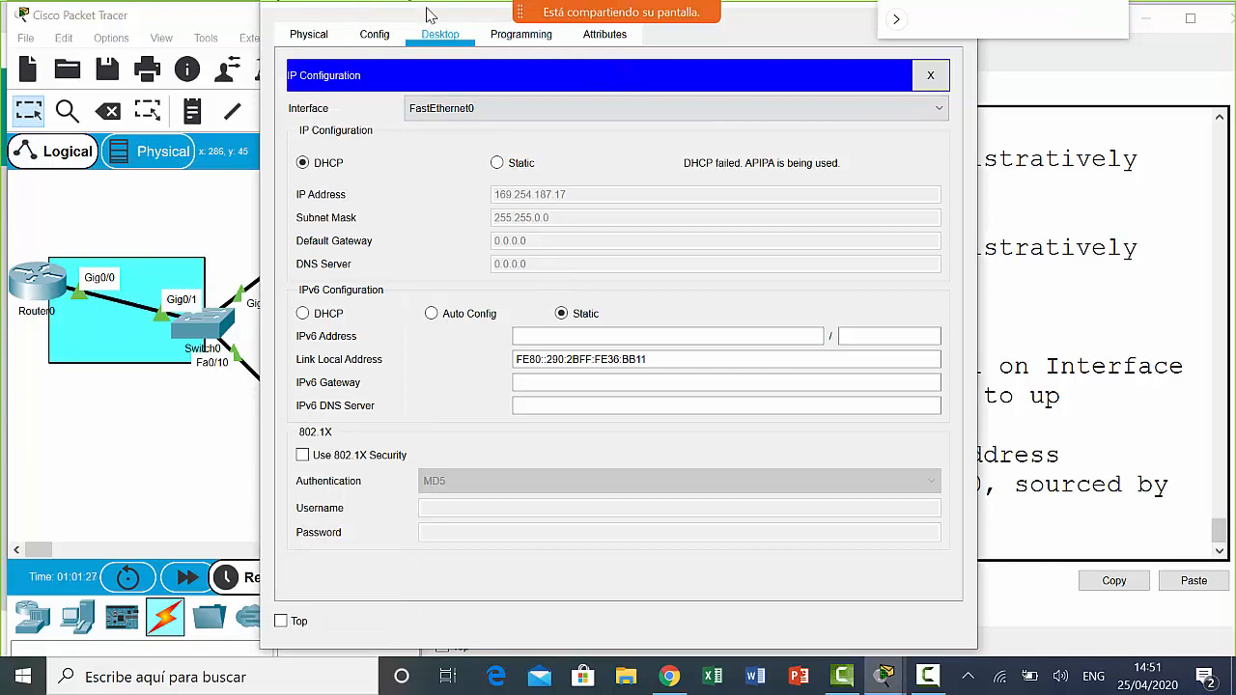
{"action": "left_click_drag", "start_coordinate": [430, 15], "coordinate": [580, 72]}
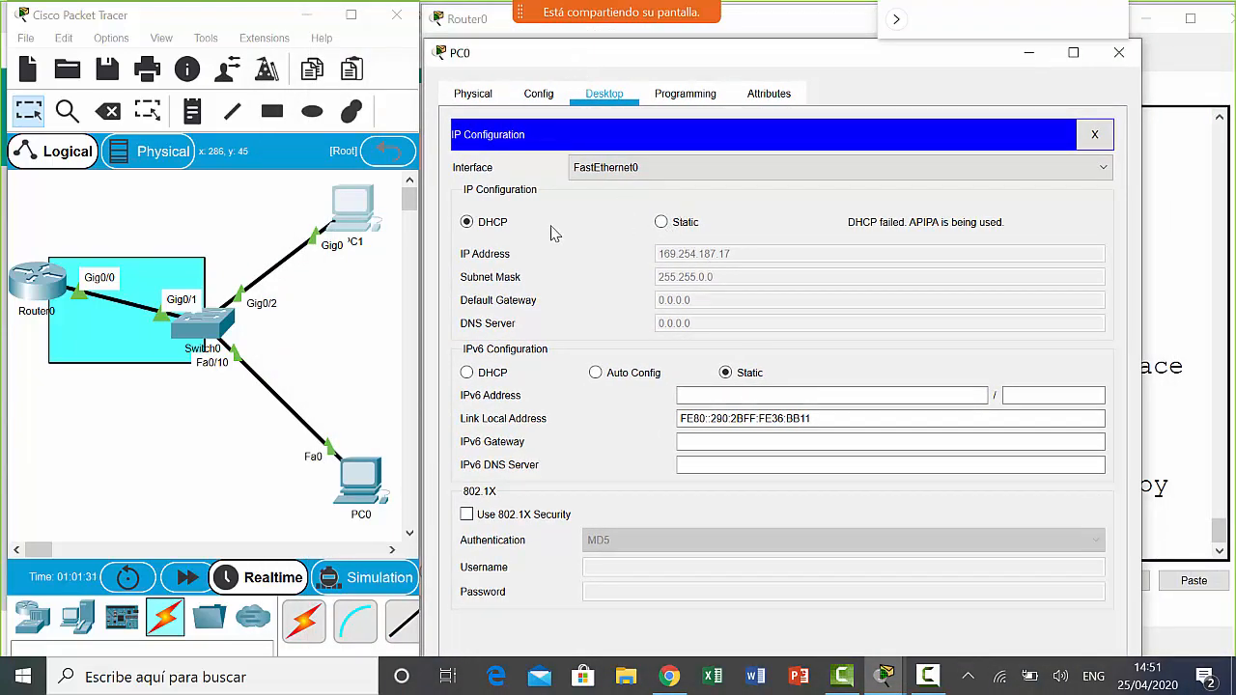
- Reopen PC1's IP Configuration and place its device window beside the topology
{"action": "left_click", "coordinate": [344, 206]}
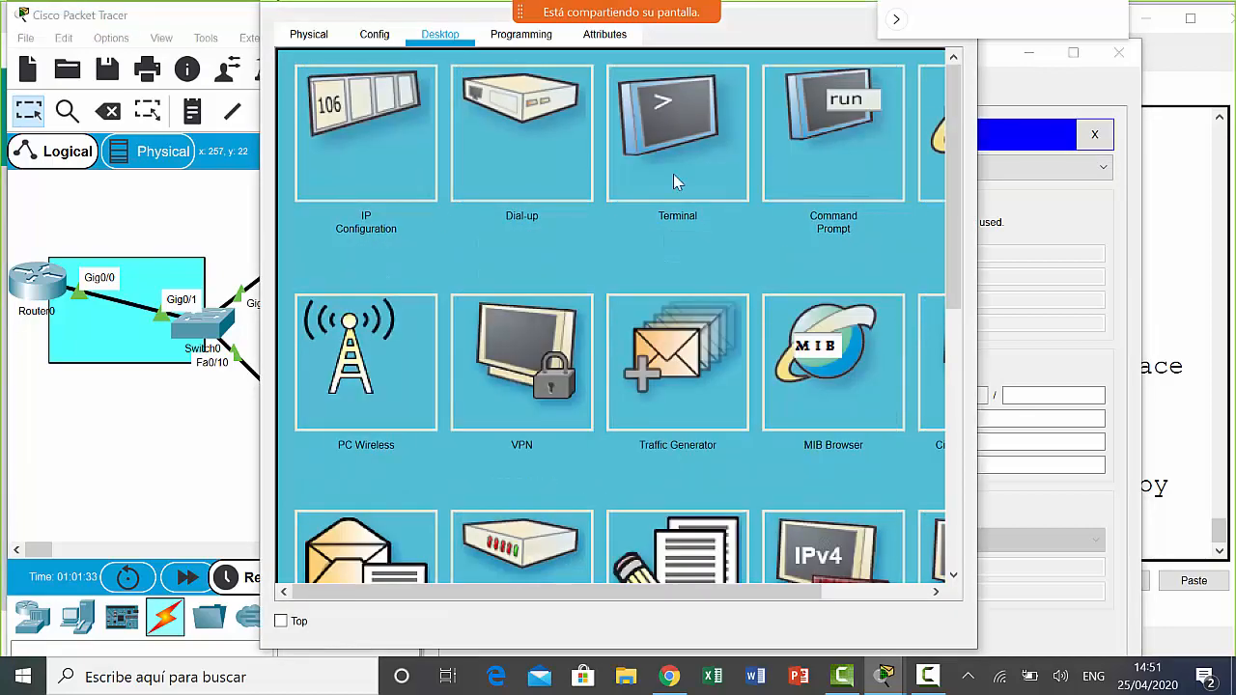
{"action": "left_click", "coordinate": [425, 161]}
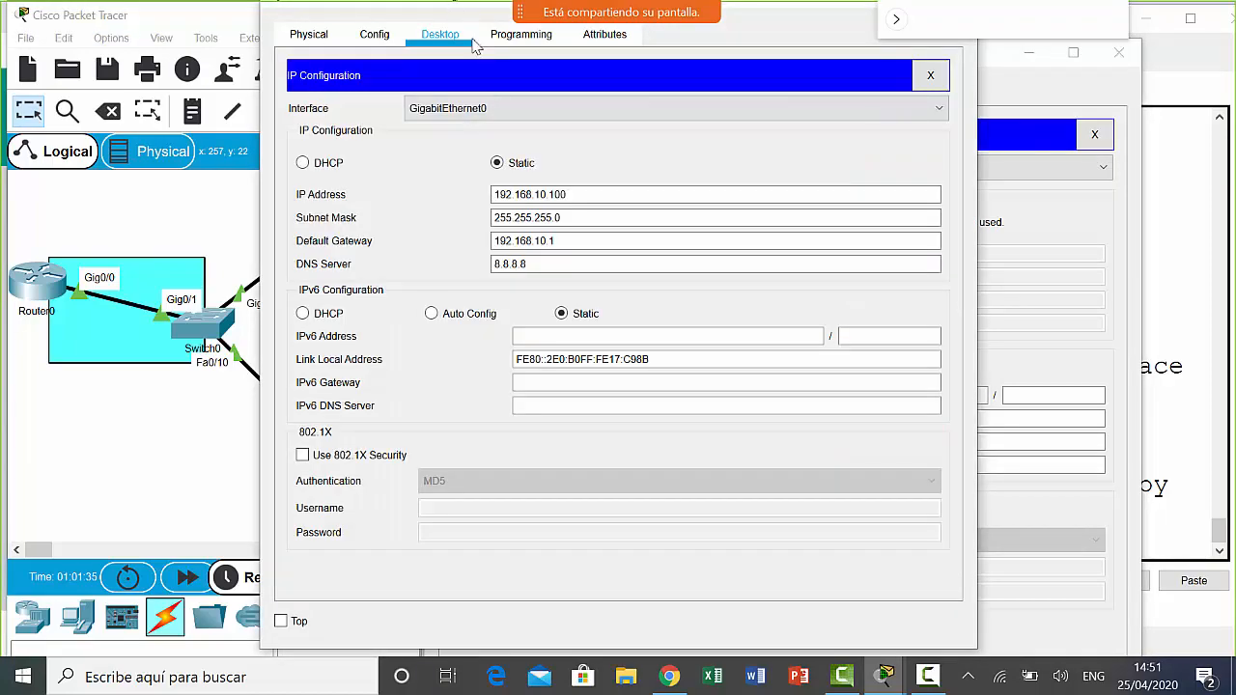
{"action": "left_click_drag", "start_coordinate": [473, 46], "coordinate": [623, 65]}
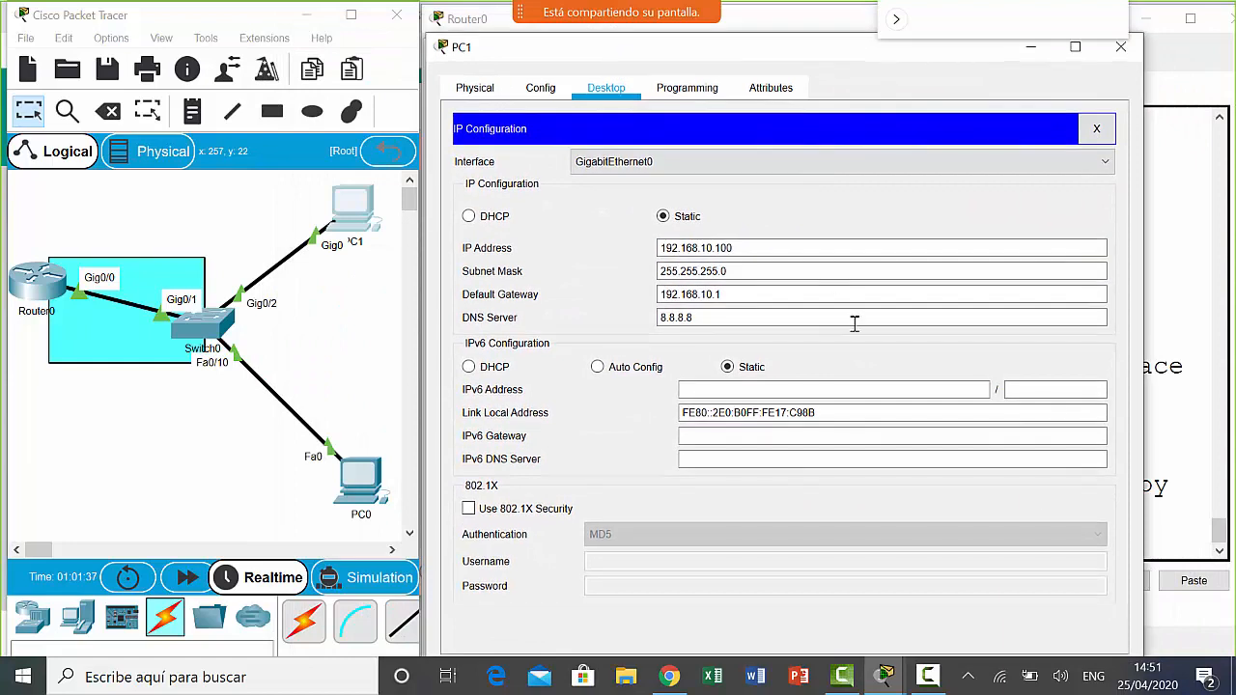
- Examine PC1's static IPv6 fields, focusing on the prefix and interface portion of the Link Local Address
{"action": "left_click", "coordinate": [848, 389]}
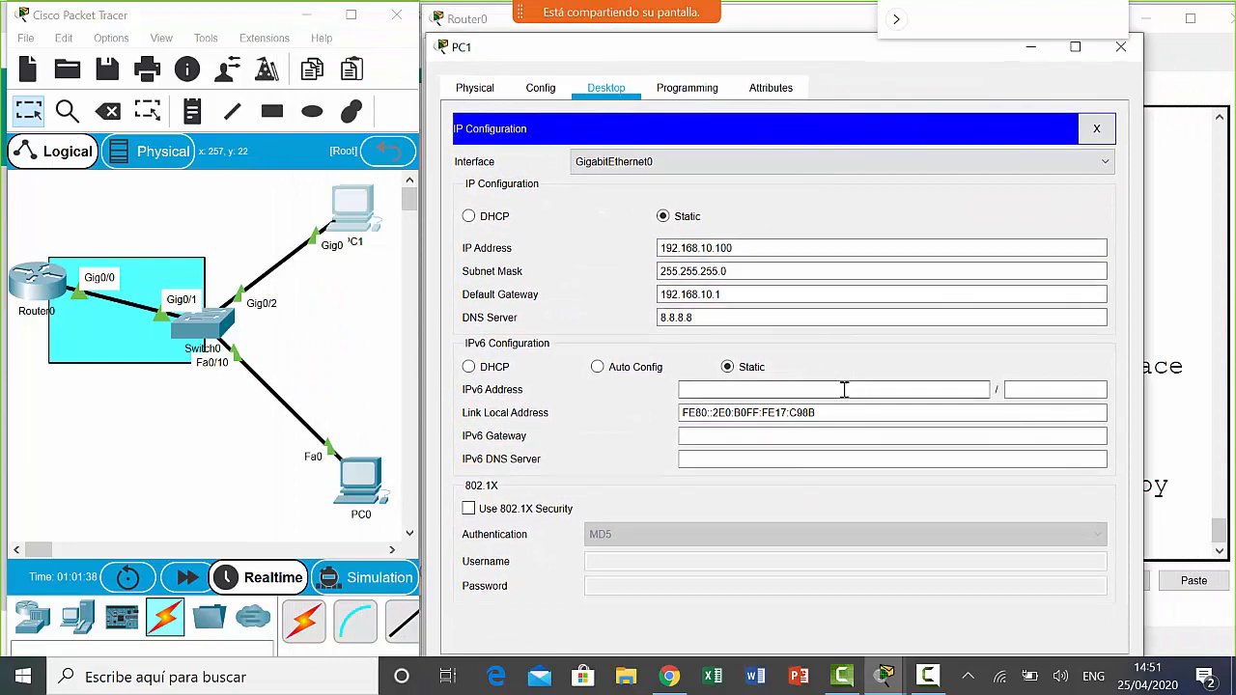
{"action": "left_click", "coordinate": [728, 369]}
{"action": "left_click", "coordinate": [717, 392]}
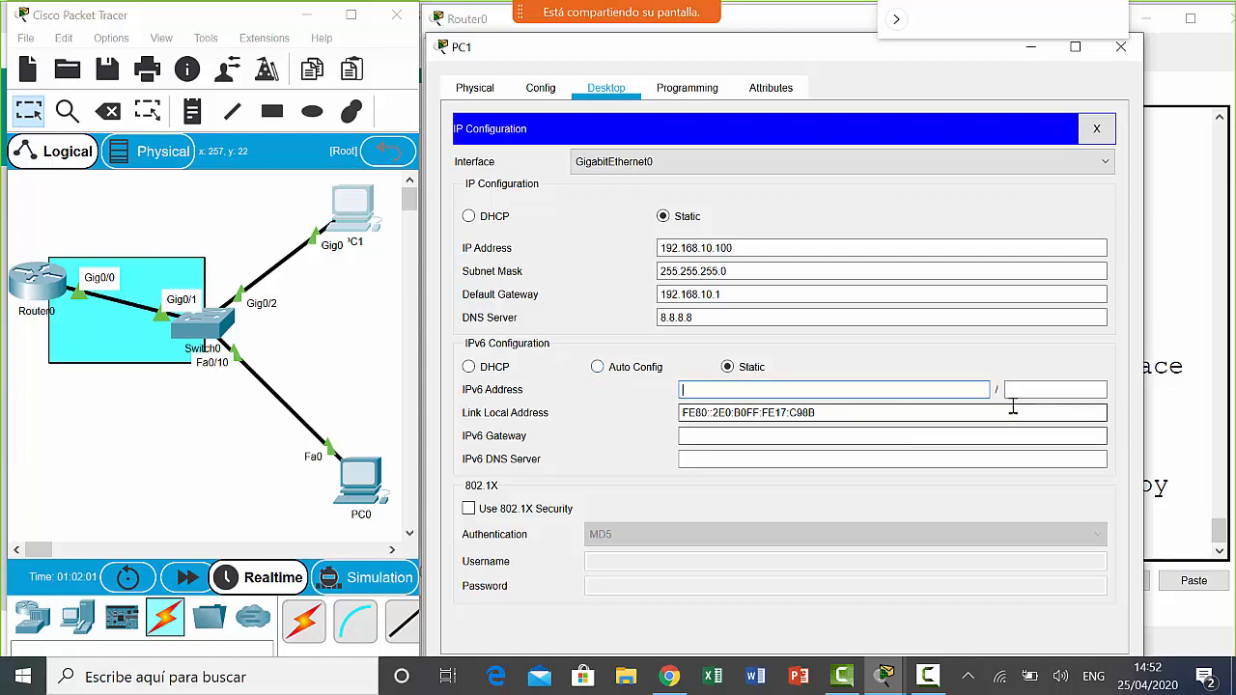
{"action": "left_click", "coordinate": [683, 413]}
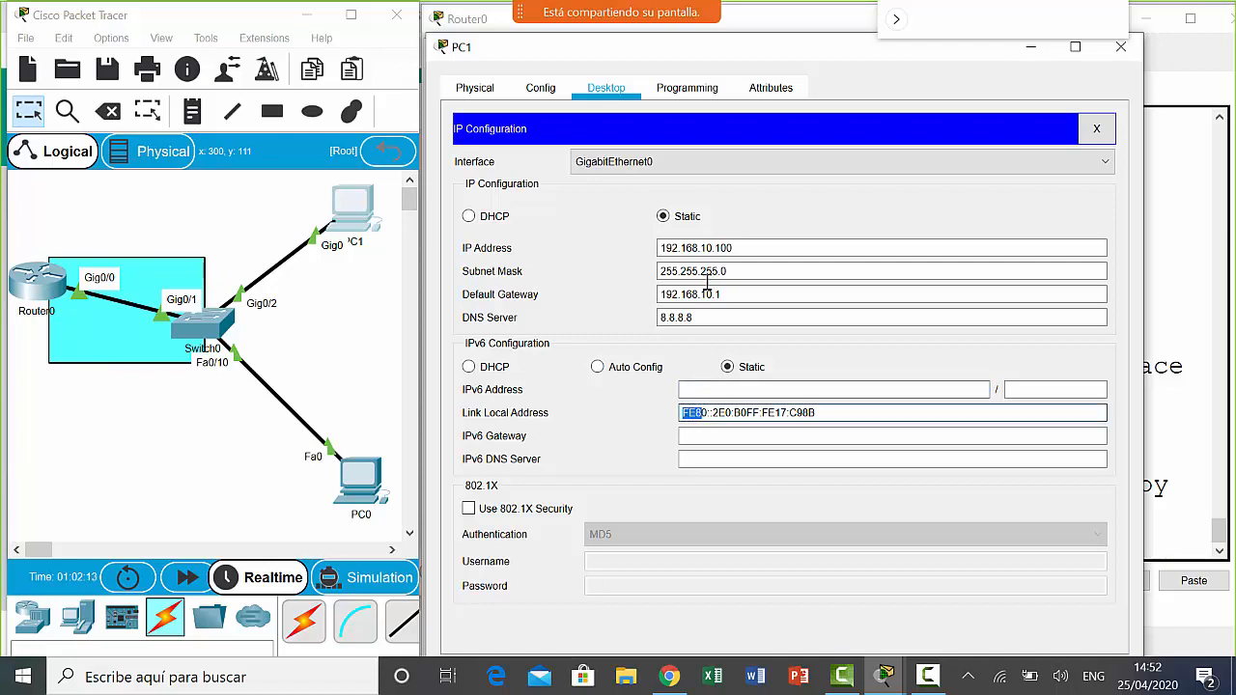
{"action": "left_click", "coordinate": [710, 413]}
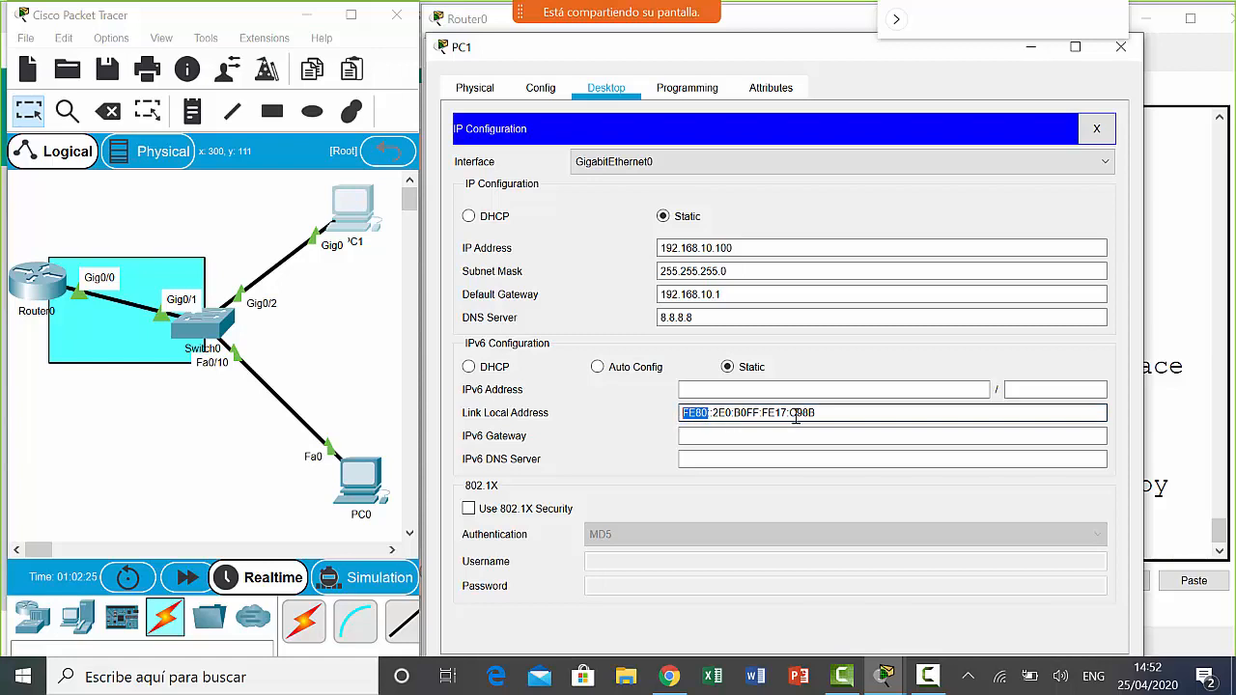
{"action": "left_click_drag", "start_coordinate": [817, 413], "coordinate": [713, 410]}
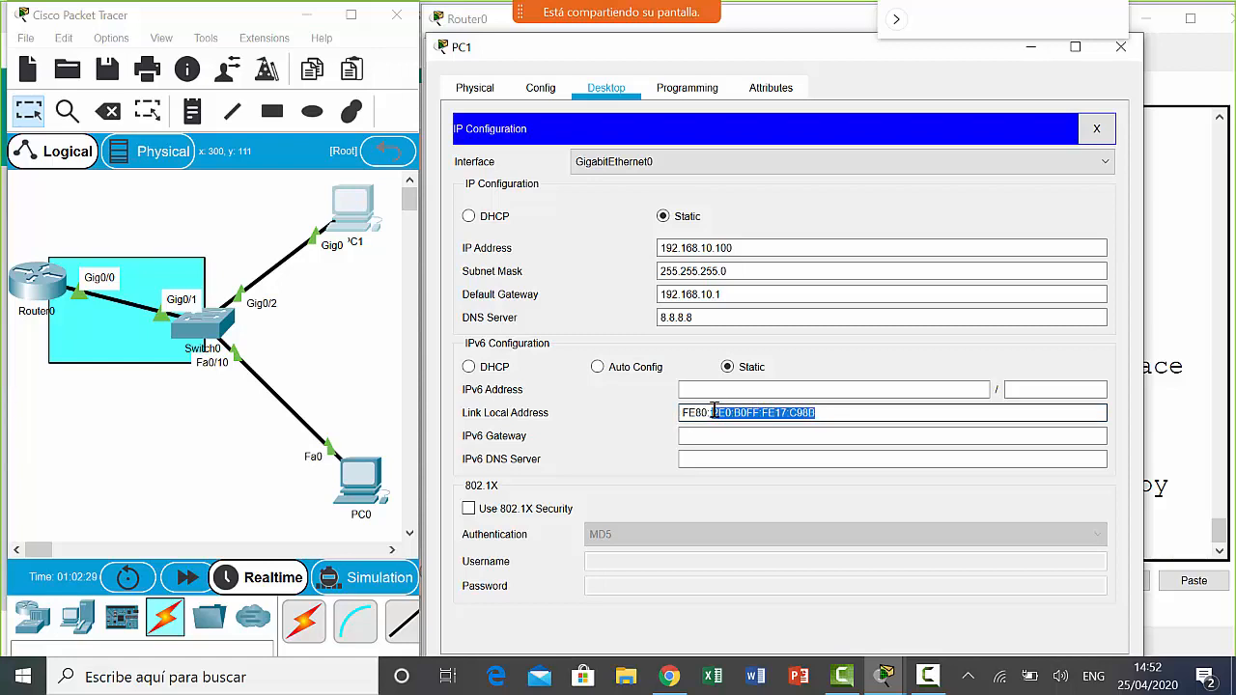
{"action": "left_click", "coordinate": [787, 412]}
{"action": "left_click_drag", "start_coordinate": [820, 412], "coordinate": [788, 410]}
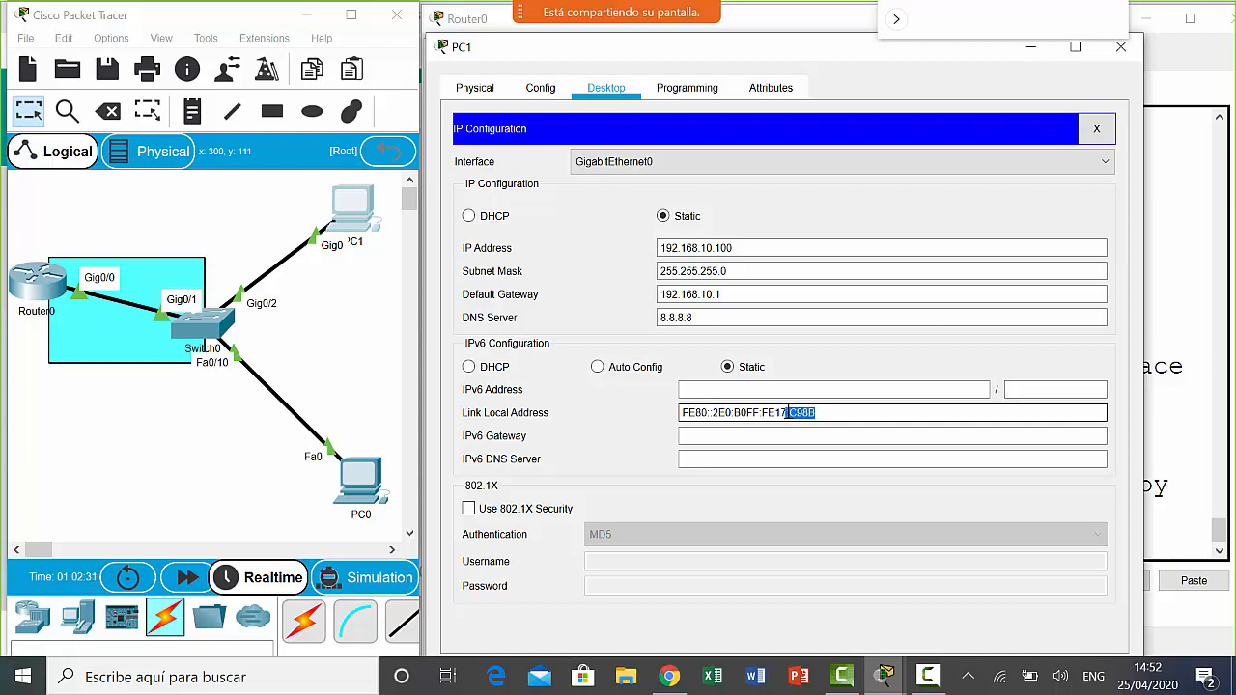
{"action": "left_click_drag", "start_coordinate": [841, 413], "coordinate": [793, 413]}
{"action": "left_click", "coordinate": [852, 417]}
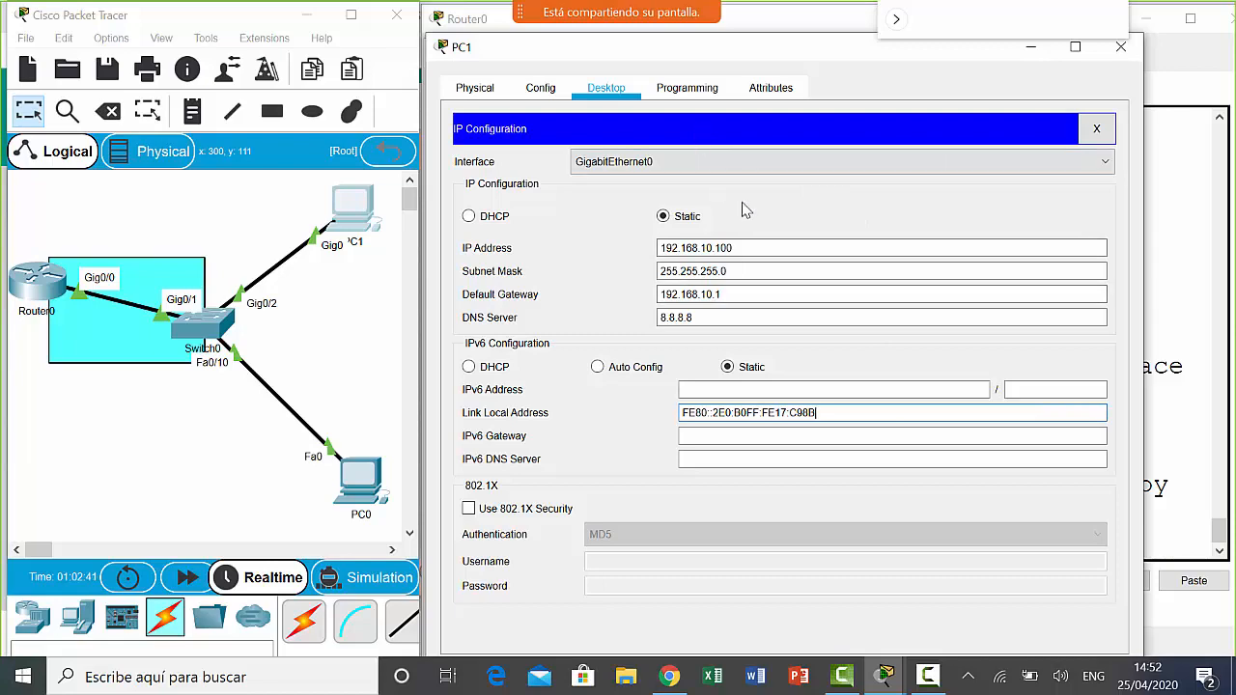
- Leave PC1's IP Configuration and run ipconfig /all in its Command Prompt, with the window widened
{"action": "left_click", "coordinate": [1097, 130]}
{"action": "left_click", "coordinate": [978, 189]}
{"action": "scroll", "coordinate": [978, 189], "scroll_direction": "down", "scroll_amount": 4}
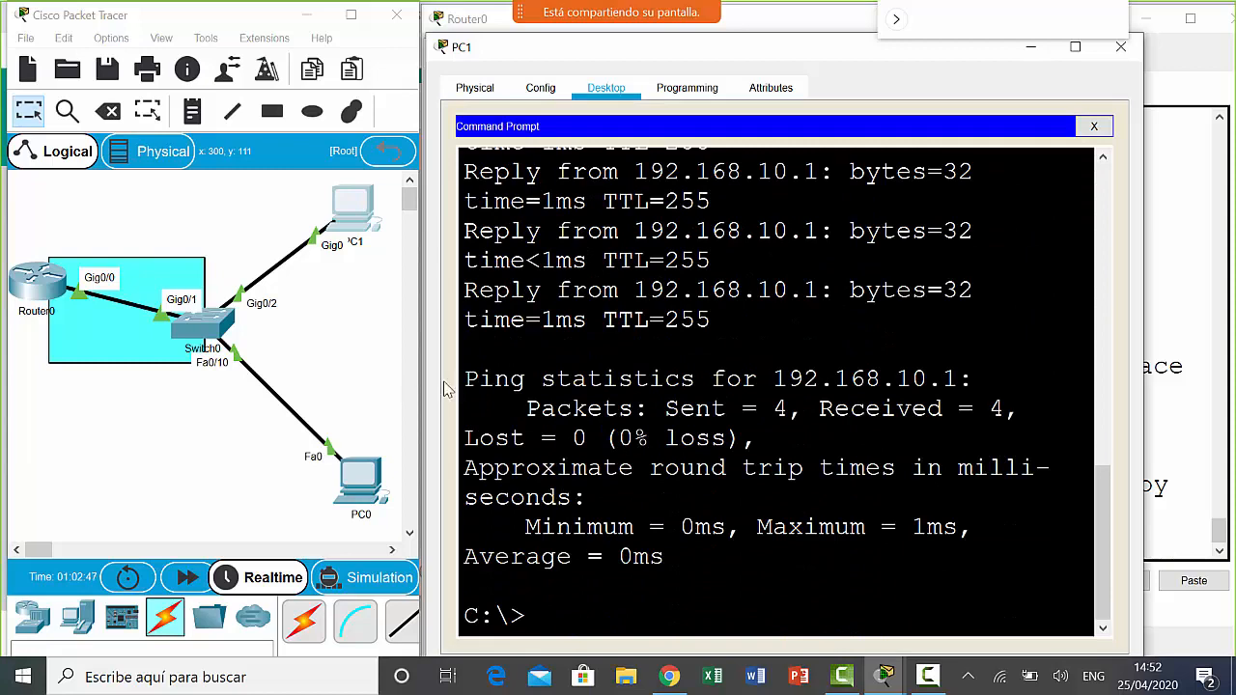
{"action": "left_click_drag", "start_coordinate": [423, 382], "coordinate": [287, 359]}
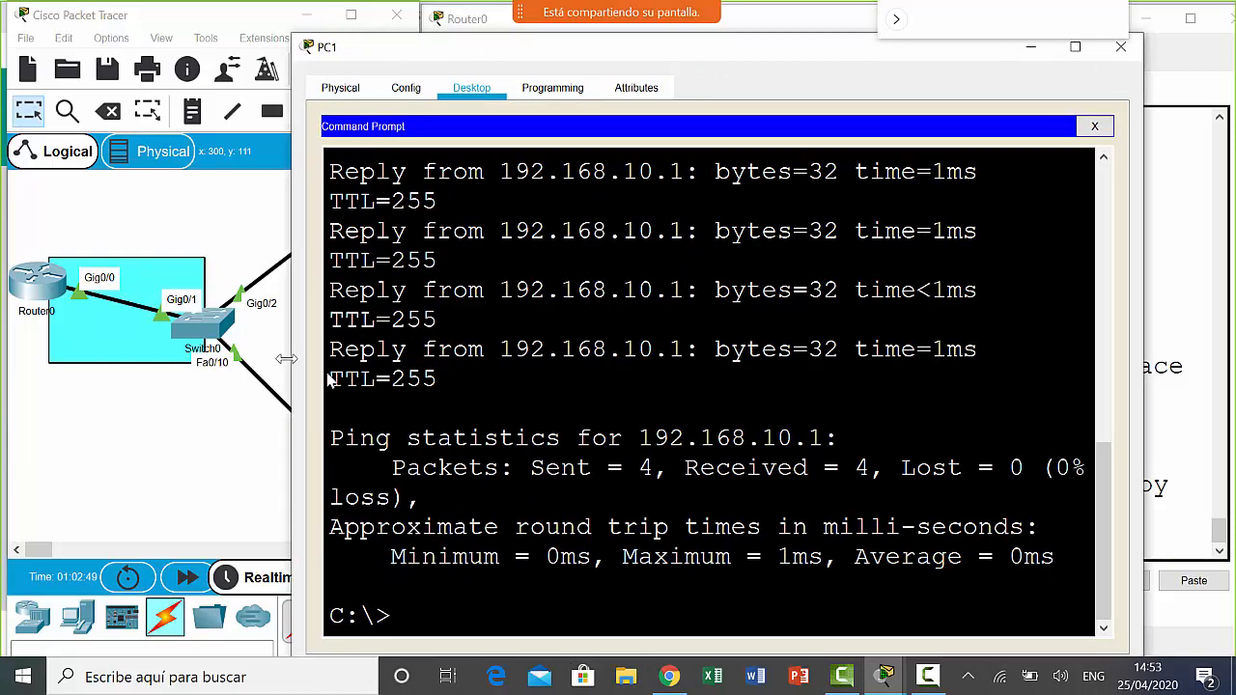
{"action": "type", "text": "ipconfig"}
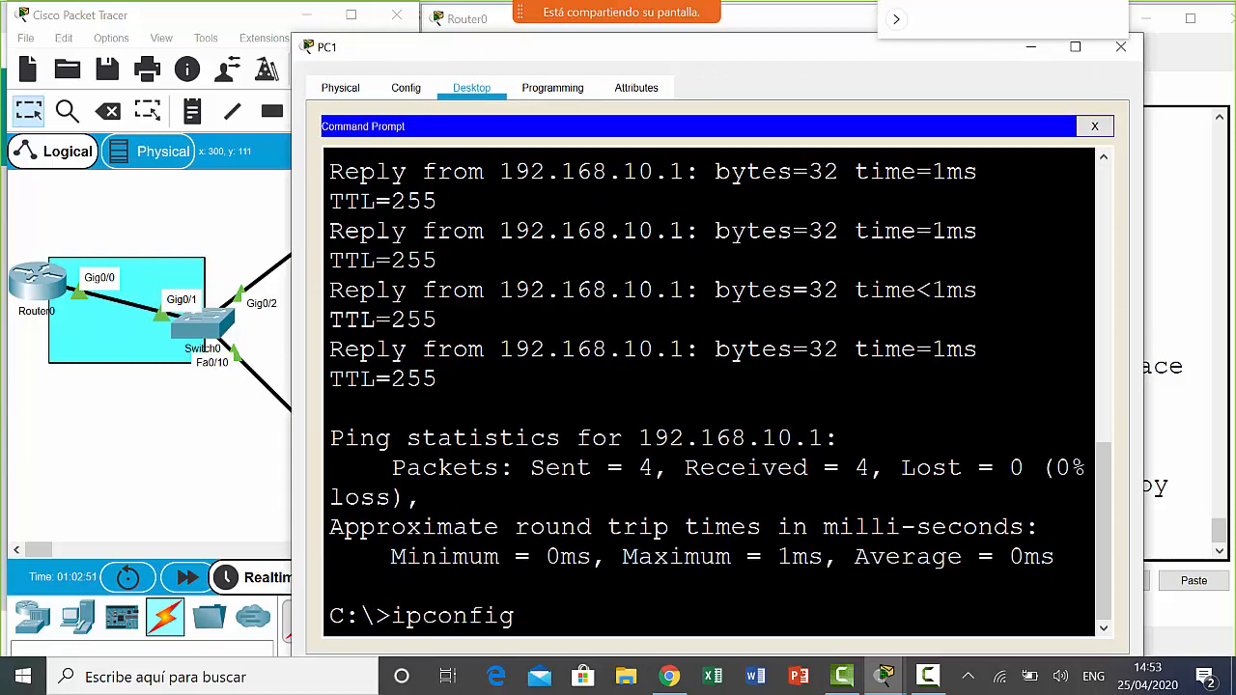
{"action": "type", "text": " /all"}
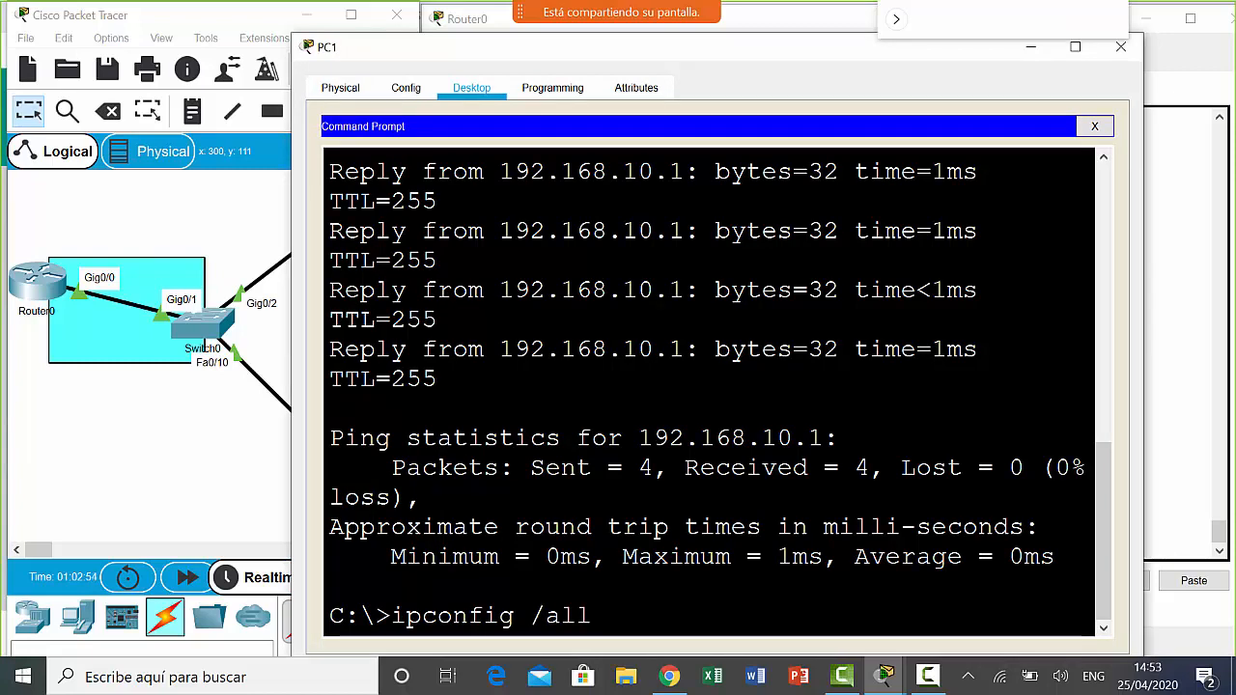
{"action": "key", "text": "Return"}
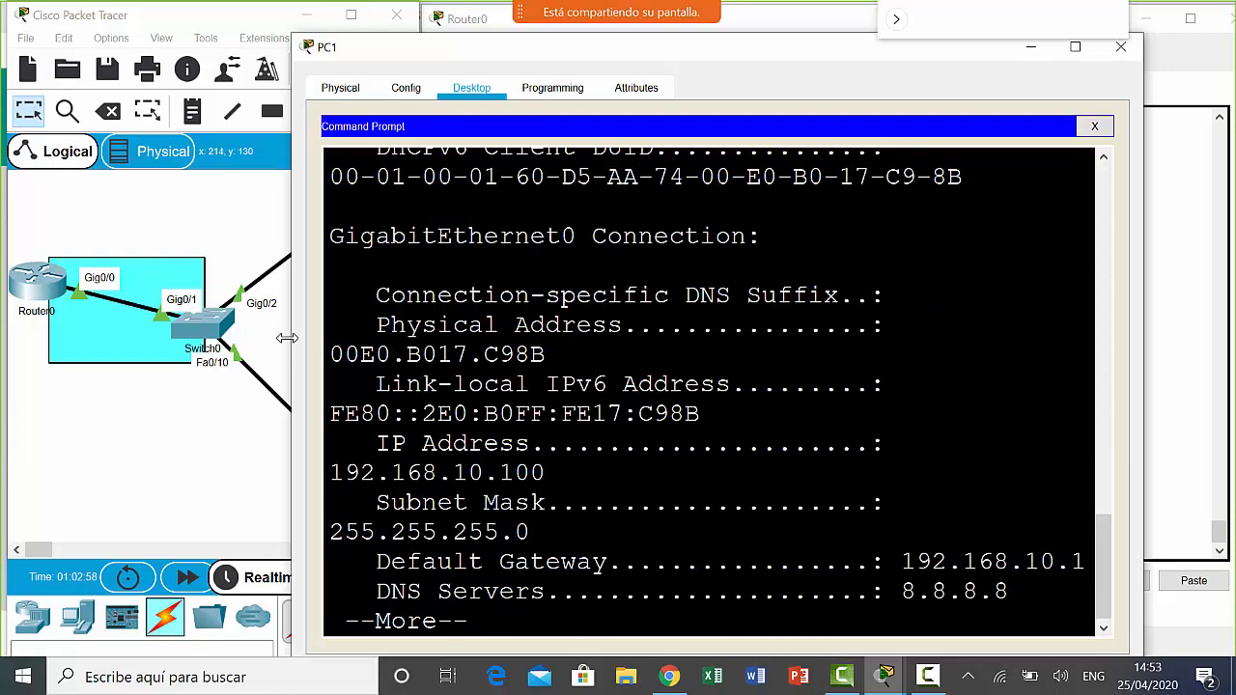
- Widen PC1's window to nearly the full screen and read through the Bluetooth and GigabitEthernet0 output until the prompt returns
{"action": "left_click_drag", "start_coordinate": [293, 338], "coordinate": [7, 315]}
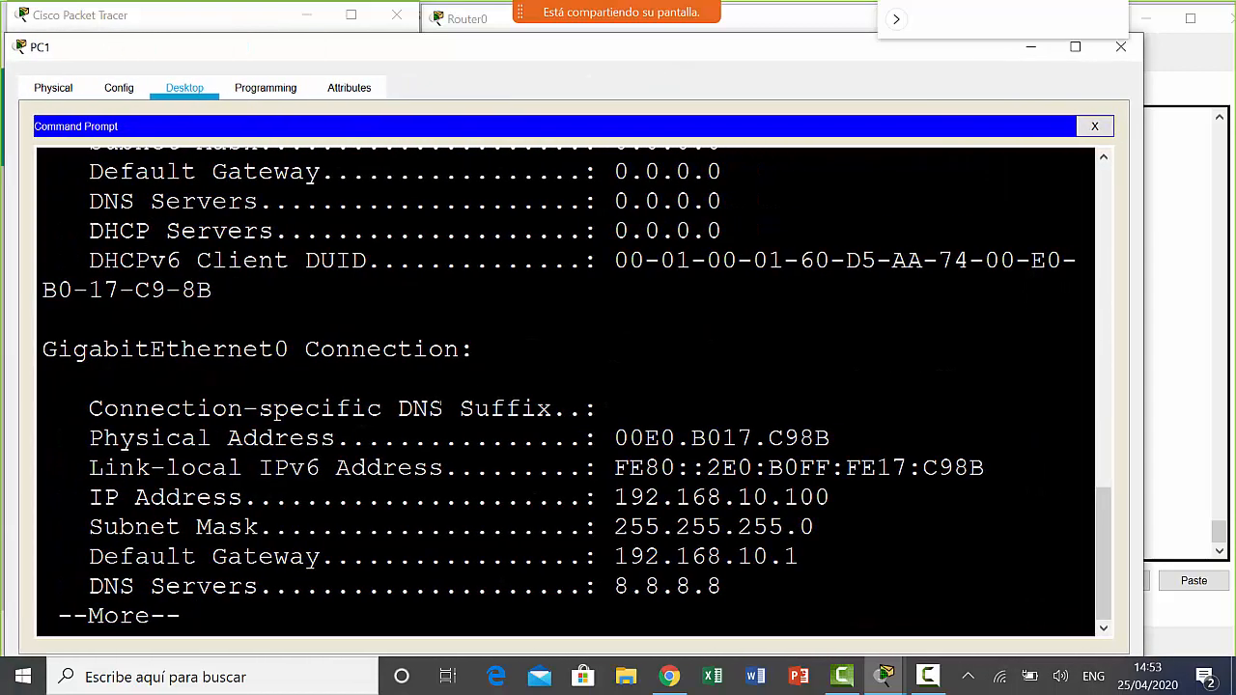
{"action": "scroll", "coordinate": [565, 386], "scroll_direction": "up", "scroll_amount": 5}
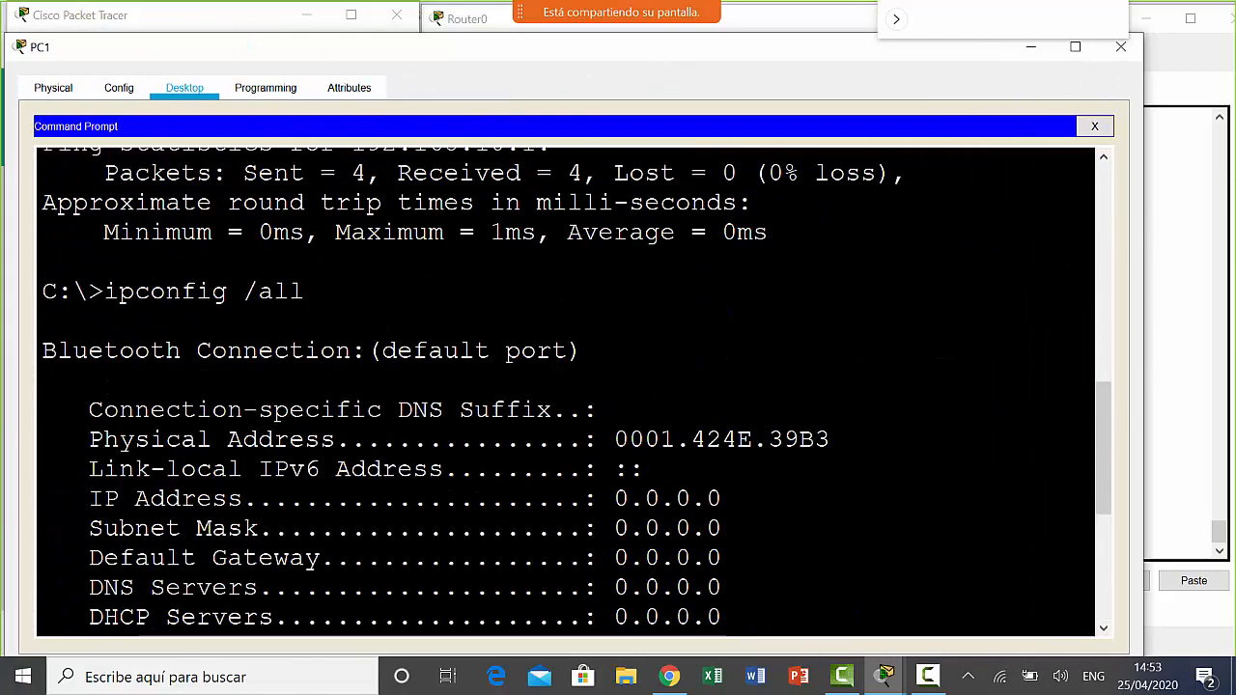
{"action": "scroll", "coordinate": [565, 386], "scroll_direction": "down", "scroll_amount": 3}
{"action": "scroll", "coordinate": [565, 391], "scroll_direction": "up", "scroll_amount": 1}
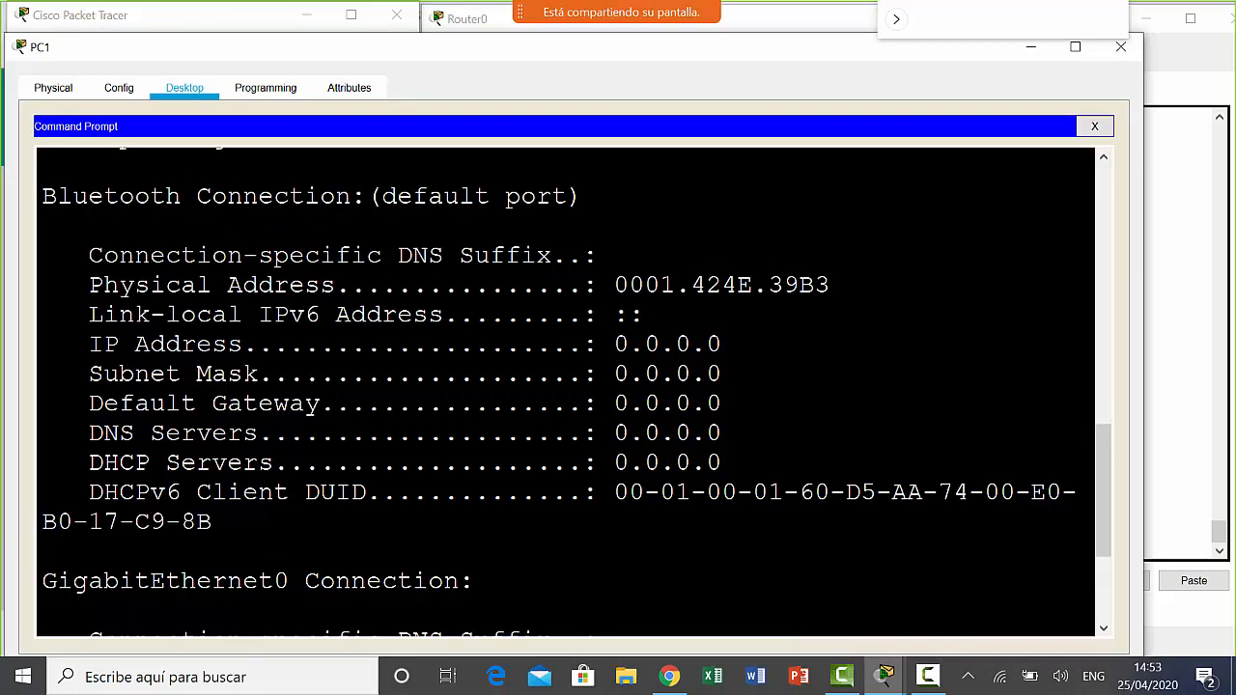
{"action": "scroll", "coordinate": [565, 391], "scroll_direction": "down", "scroll_amount": 3}
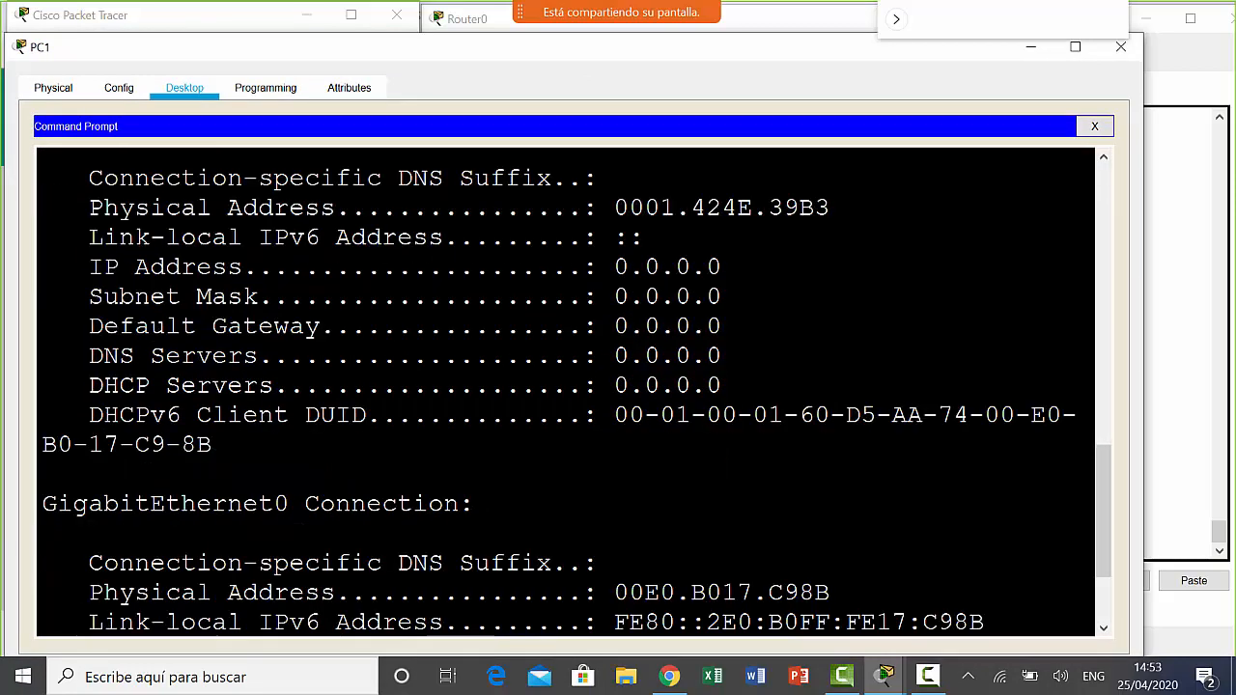
{"action": "key", "text": "Return"}
{"action": "key", "text": "Return"}
{"action": "key", "text": "Return"}
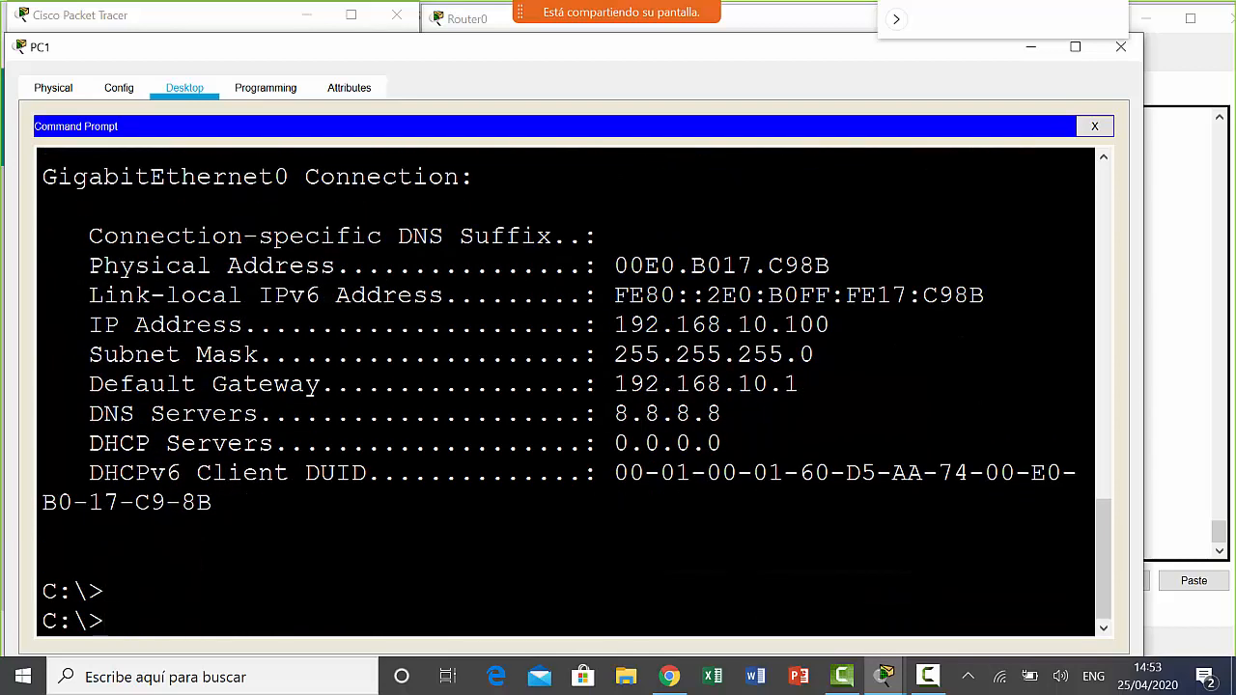
- Highlight GigabitEthernet0's IP address and the digit groups of its physical address in the output
{"action": "left_click_drag", "start_coordinate": [831, 325], "coordinate": [615, 325]}
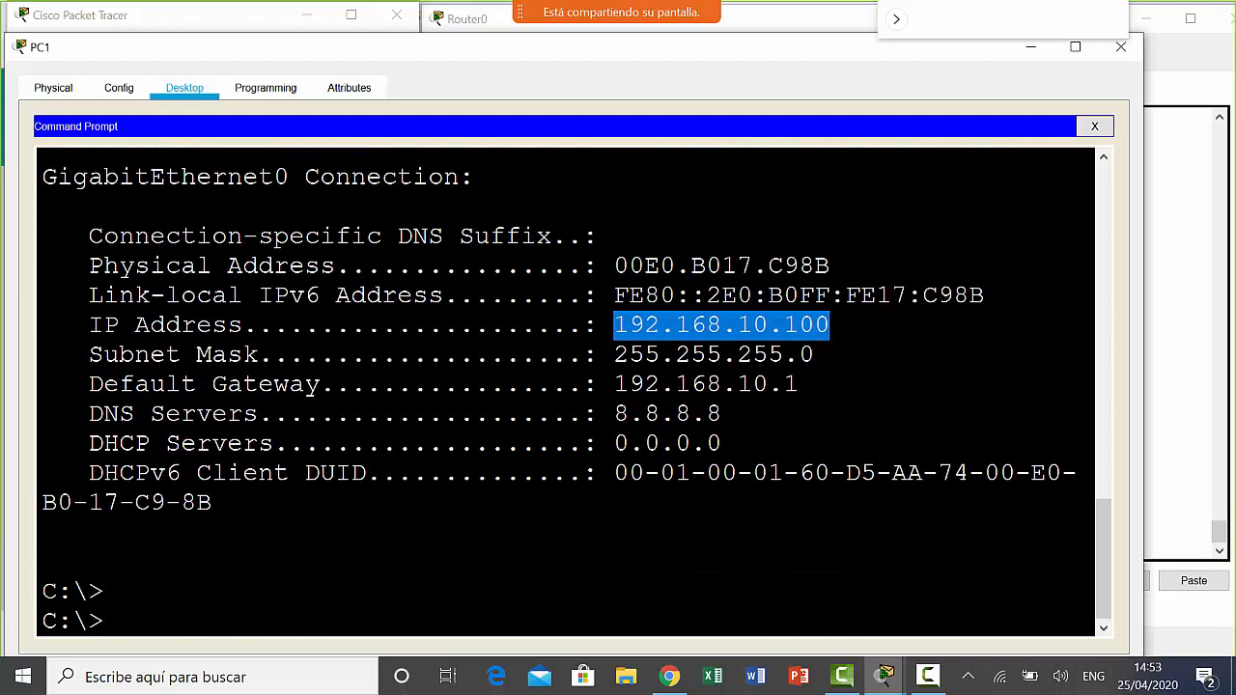
{"action": "left_click_drag", "start_coordinate": [831, 265], "coordinate": [769, 264]}
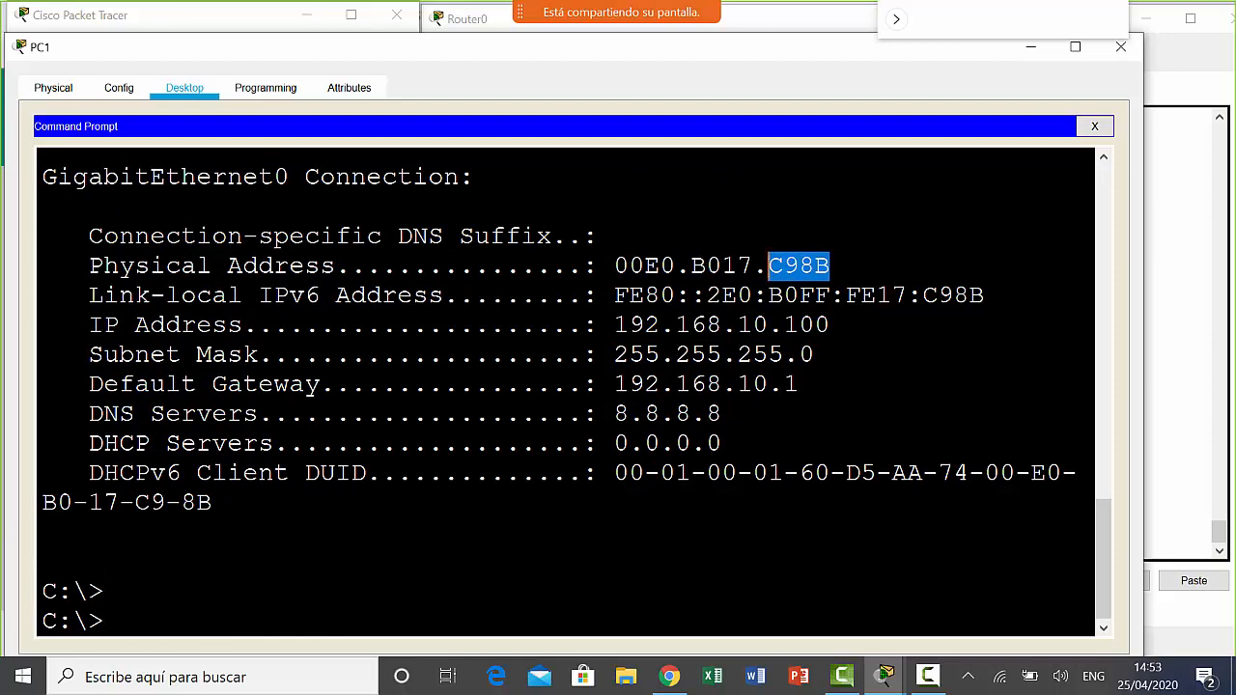
{"action": "mouse_move", "coordinate": [645, 266]}
{"action": "left_mouse_down"}
{"action": "mouse_move", "coordinate": [709, 266]}
{"action": "mouse_move", "coordinate": [660, 265]}
{"action": "left_mouse_up"}
{"action": "left_click", "coordinate": [709, 265]}
{"action": "left_click_drag", "start_coordinate": [831, 265], "coordinate": [615, 265]}
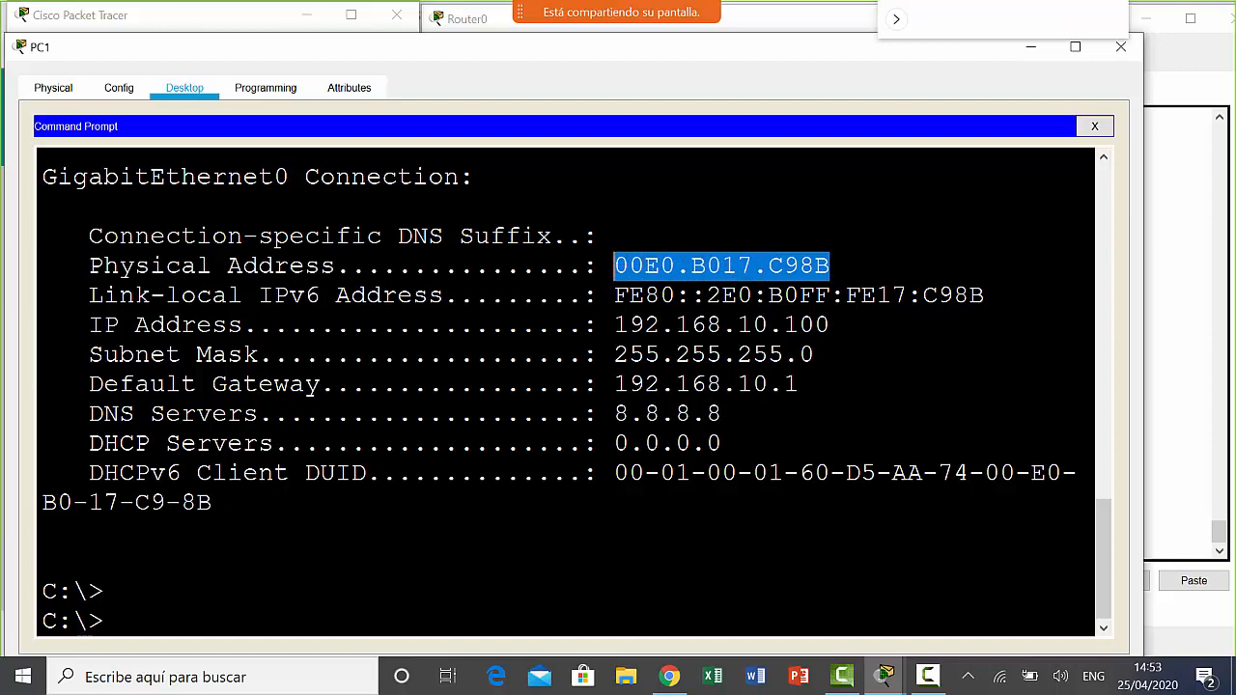
- Compare the link-local IPv6 address with the physical address group by group, highlighting the FF:FE portion inserted in the middle
{"action": "left_click_drag", "start_coordinate": [676, 295], "coordinate": [614, 295]}
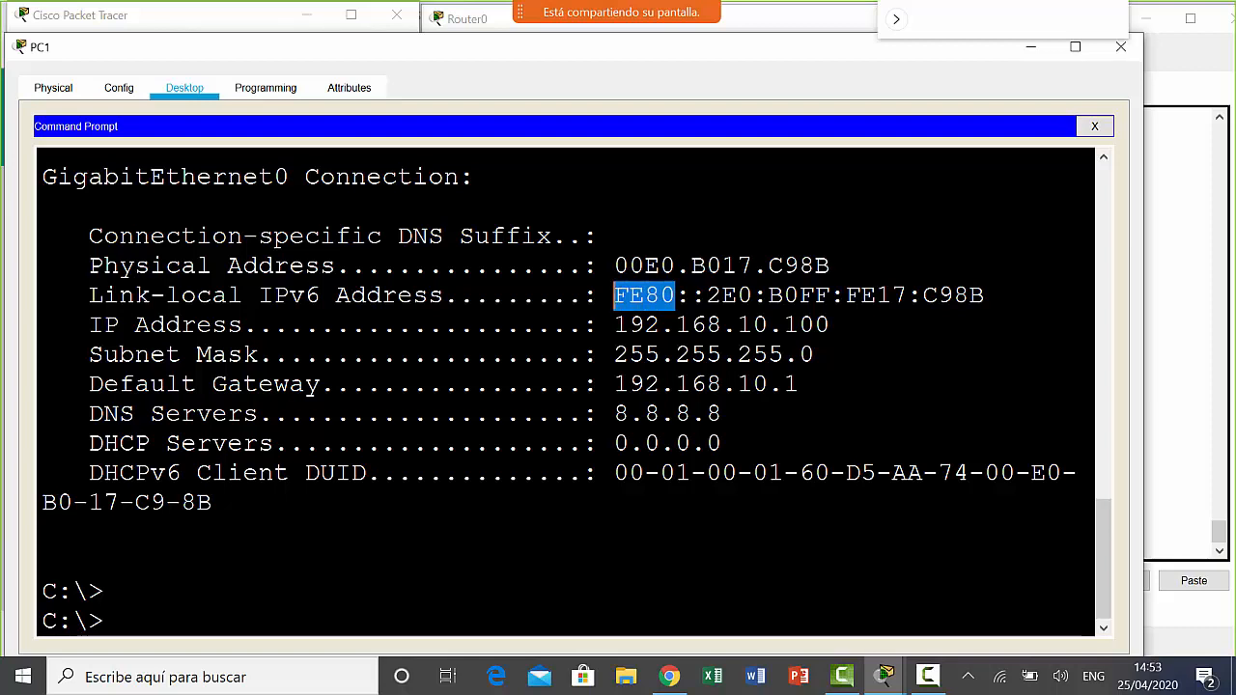
{"action": "left_click_drag", "start_coordinate": [985, 295], "coordinate": [924, 294]}
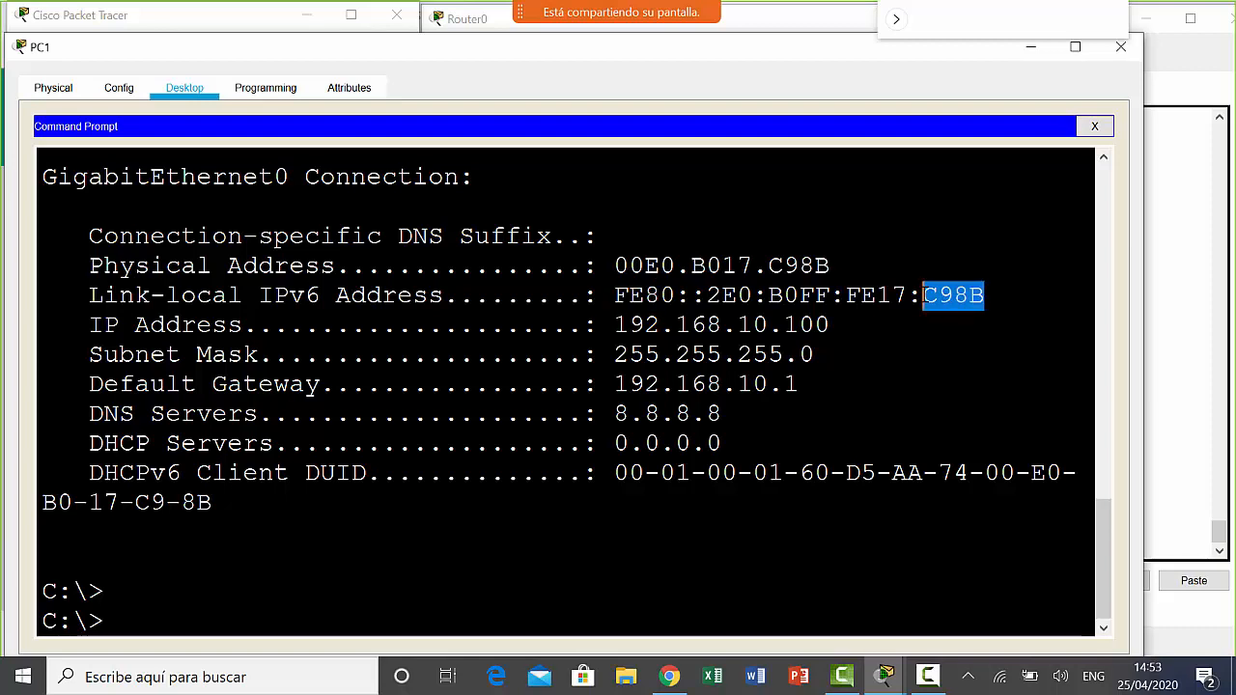
{"action": "left_click_drag", "start_coordinate": [830, 266], "coordinate": [769, 266]}
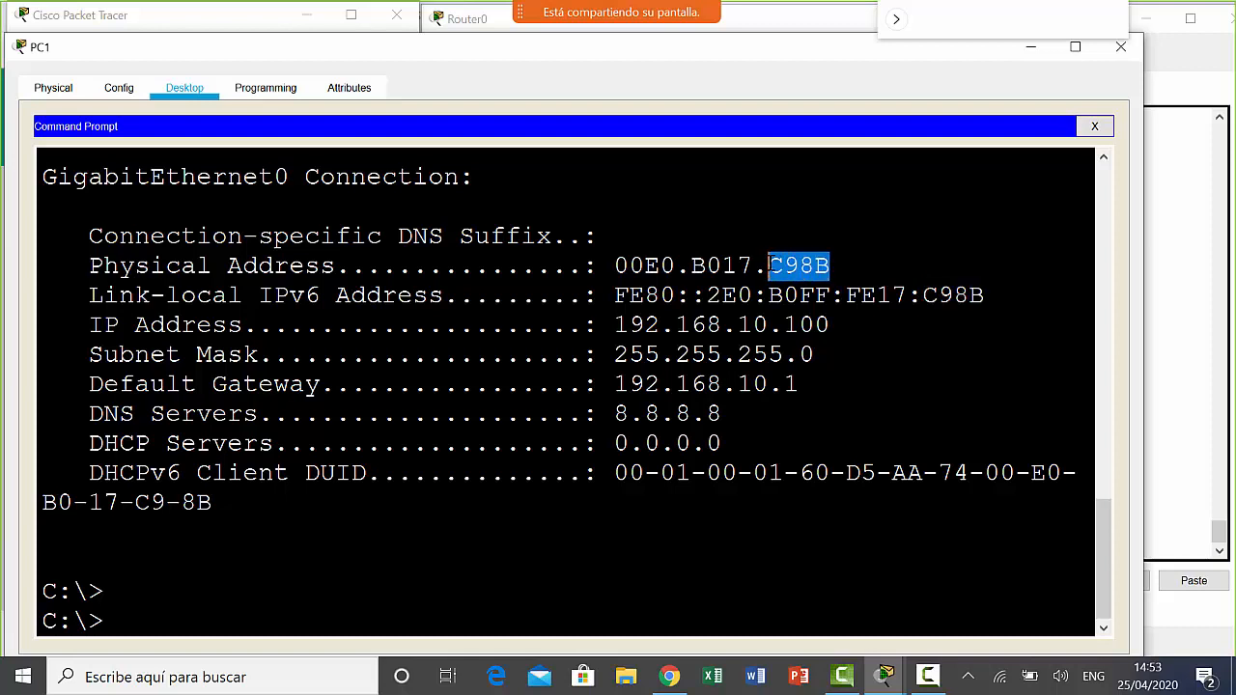
{"action": "left_click_drag", "start_coordinate": [755, 265], "coordinate": [691, 265]}
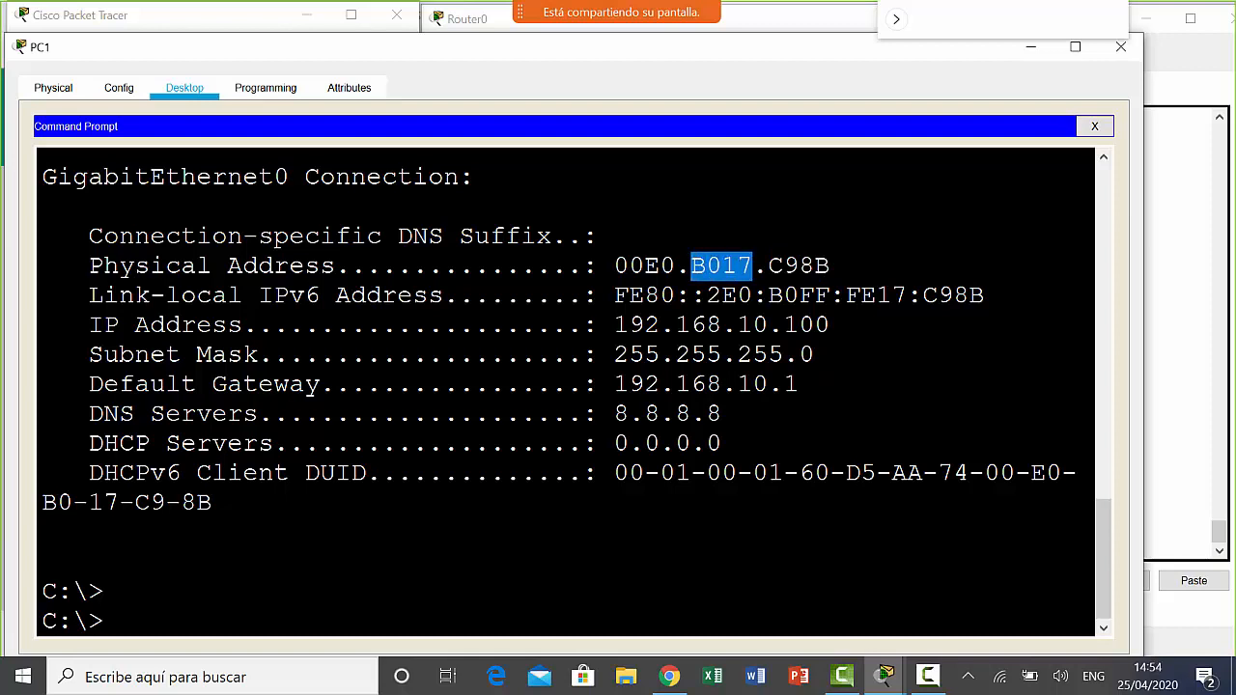
{"action": "left_click_drag", "start_coordinate": [769, 295], "coordinate": [799, 295]}
{"action": "mouse_move", "coordinate": [876, 295]}
{"action": "left_mouse_down"}
{"action": "mouse_move", "coordinate": [911, 295]}
{"action": "mouse_move", "coordinate": [891, 295]}
{"action": "left_mouse_up"}
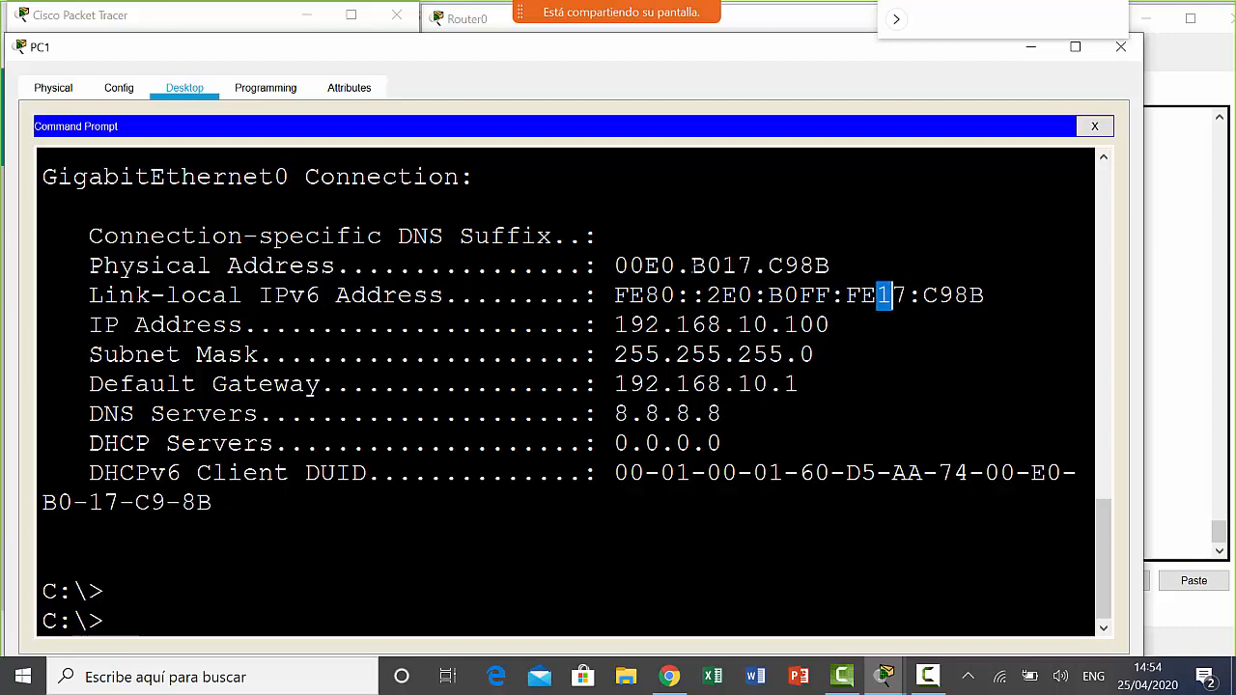
{"action": "left_click_drag", "start_coordinate": [692, 264], "coordinate": [755, 265]}
{"action": "left_click", "coordinate": [723, 265]}
{"action": "left_click_drag", "start_coordinate": [876, 294], "coordinate": [799, 295]}
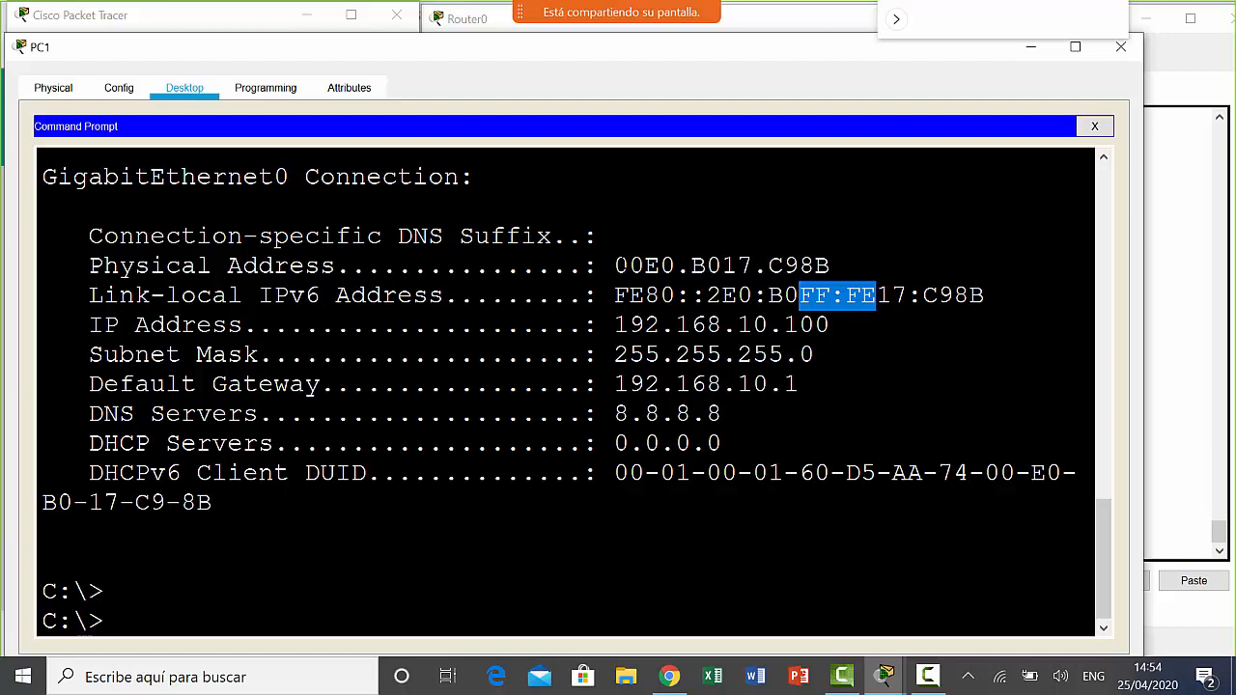
- Examine the full GigabitEthernet0 physical address, its dot separators and its leading hexadecimal digits
{"action": "left_click_drag", "start_coordinate": [616, 266], "coordinate": [830, 266]}
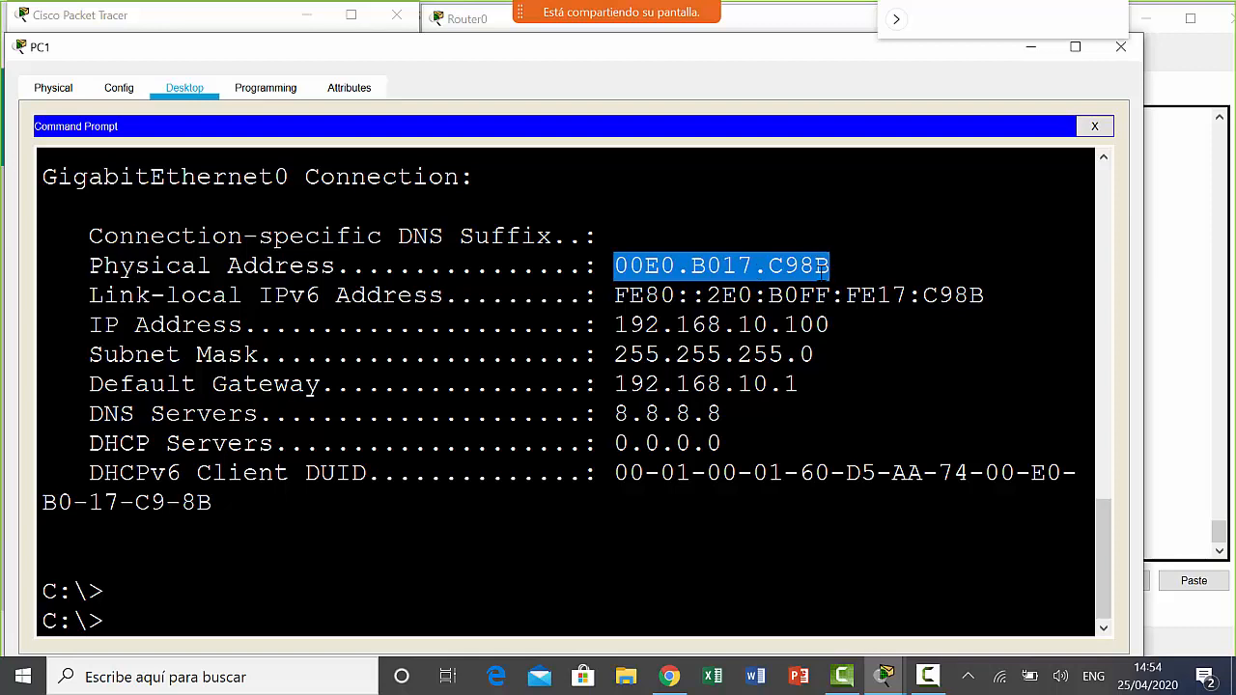
{"action": "left_click", "coordinate": [629, 265]}
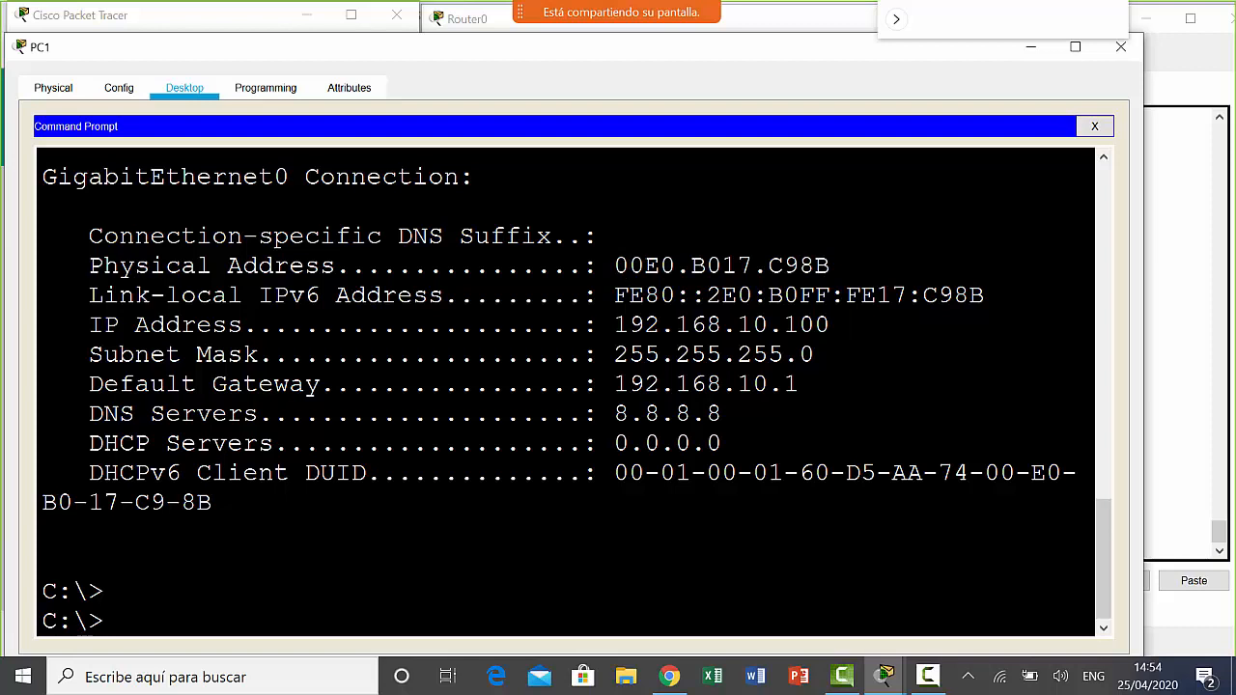
{"action": "double_click", "coordinate": [628, 265]}
{"action": "left_click", "coordinate": [638, 265]}
{"action": "left_click_drag", "start_coordinate": [615, 264], "coordinate": [831, 265]}
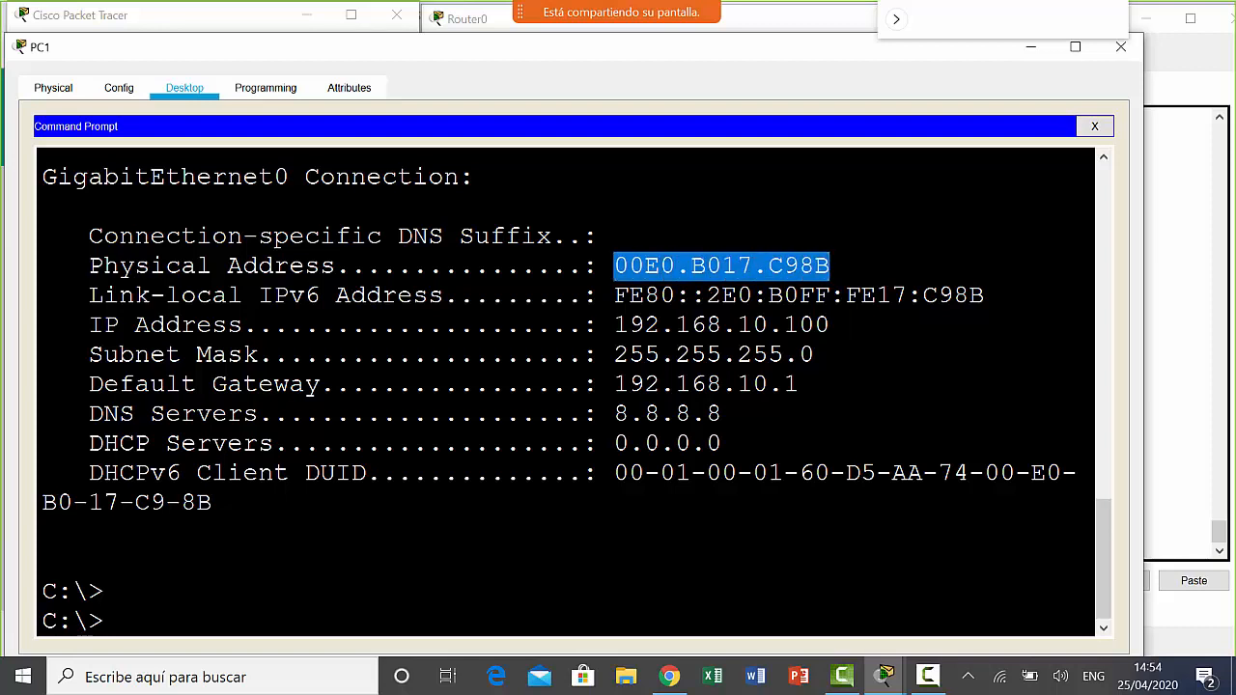
{"action": "left_click", "coordinate": [676, 265]}
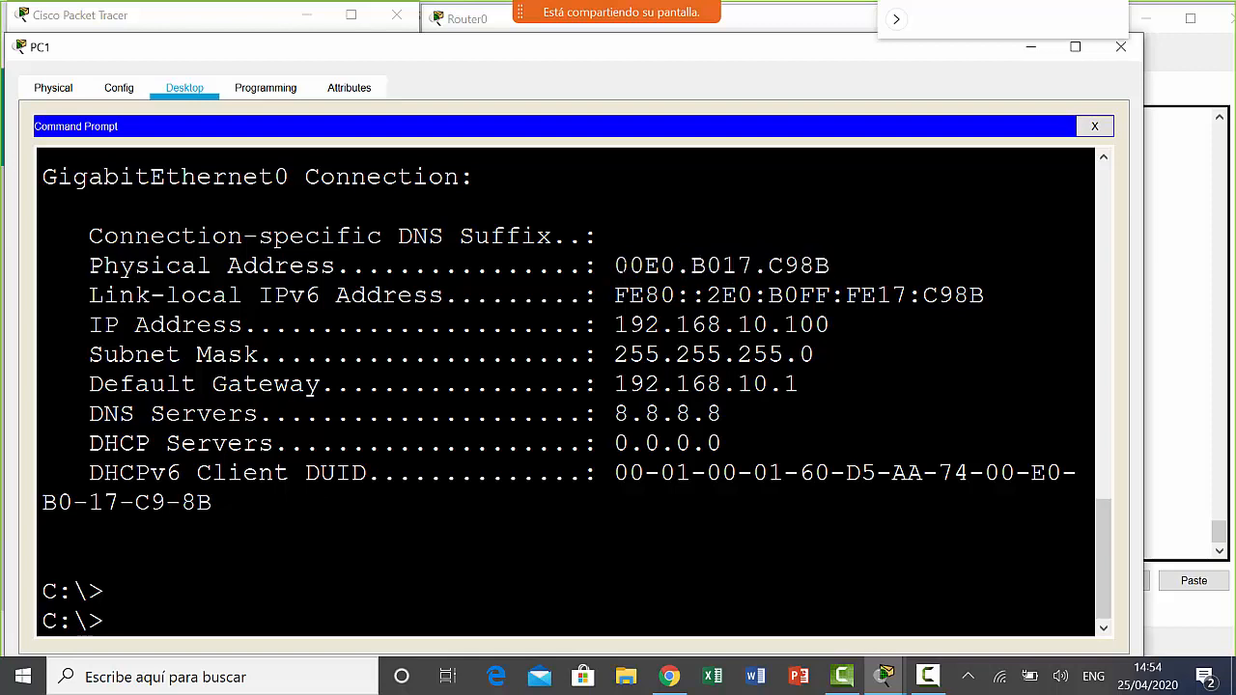
{"action": "left_click_drag", "start_coordinate": [691, 265], "coordinate": [678, 265]}
{"action": "left_click_drag", "start_coordinate": [769, 266], "coordinate": [754, 266]}
{"action": "left_click", "coordinate": [757, 265]}
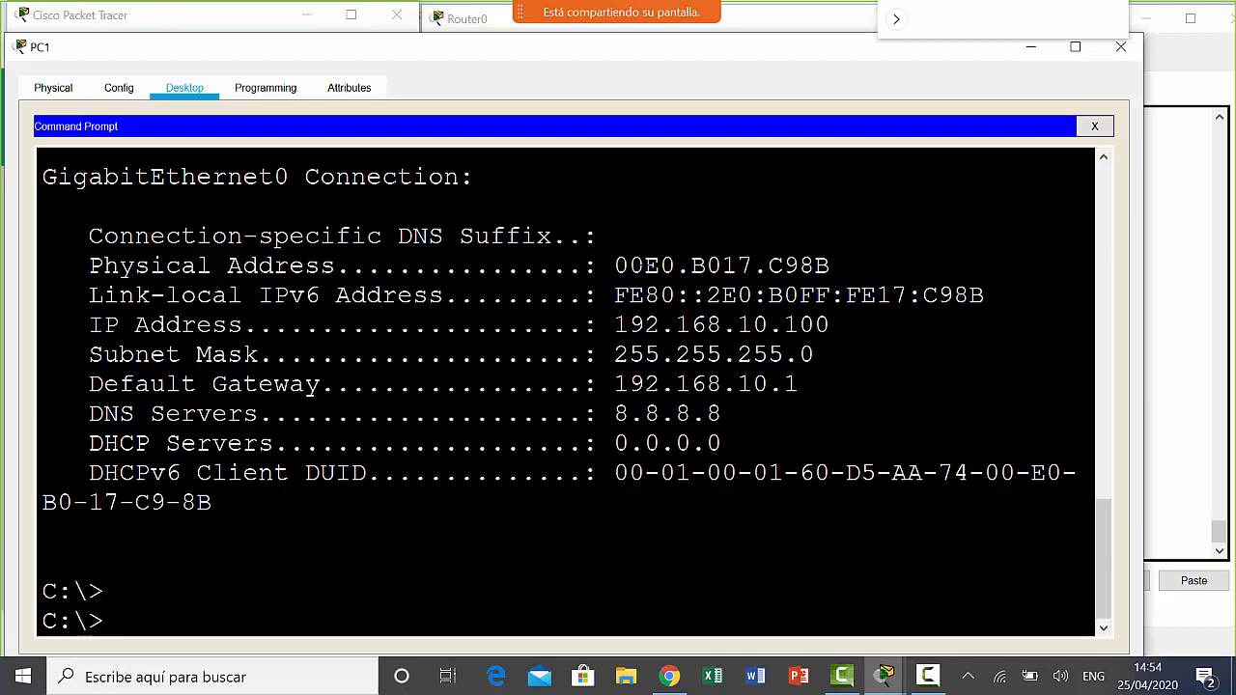
{"action": "left_click_drag", "start_coordinate": [645, 266], "coordinate": [614, 265]}
{"action": "left_click", "coordinate": [628, 265]}
{"action": "left_click_drag", "start_coordinate": [616, 265], "coordinate": [630, 266]}
{"action": "left_click_drag", "start_coordinate": [629, 265], "coordinate": [831, 266]}
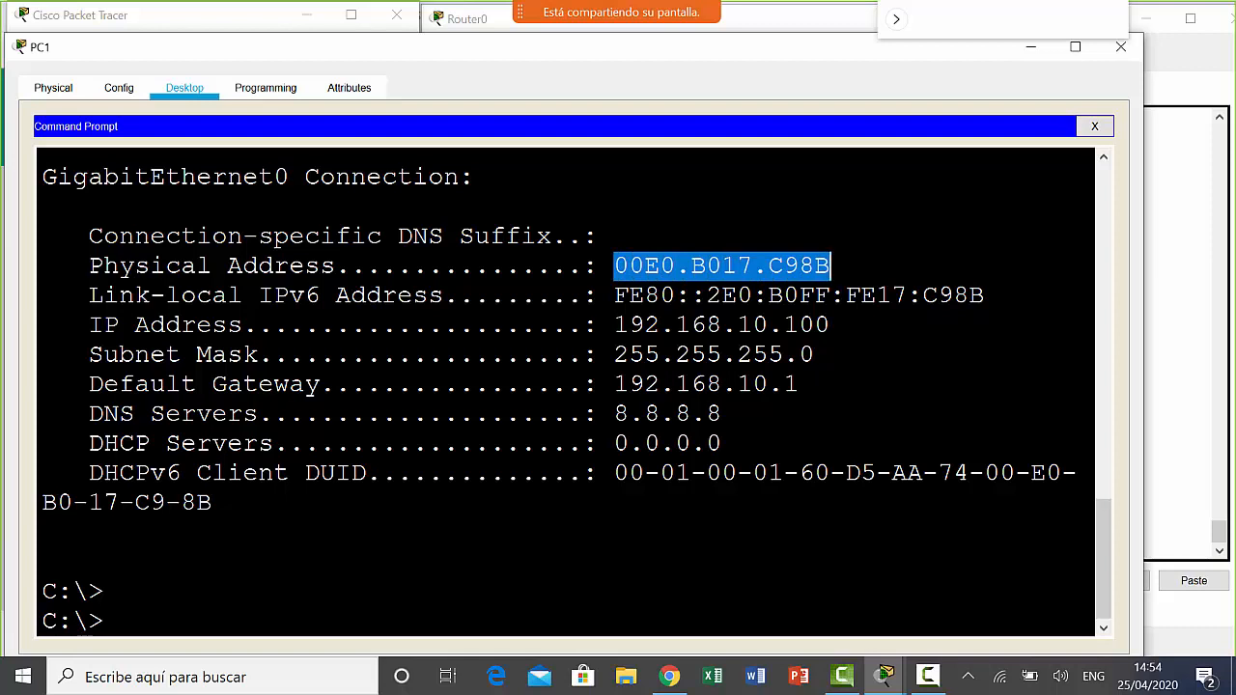
- Highlight the FE80 prefix of the link-local IPv6 address and contrast it with the full physical address
{"action": "left_click_drag", "start_coordinate": [614, 294], "coordinate": [676, 295]}
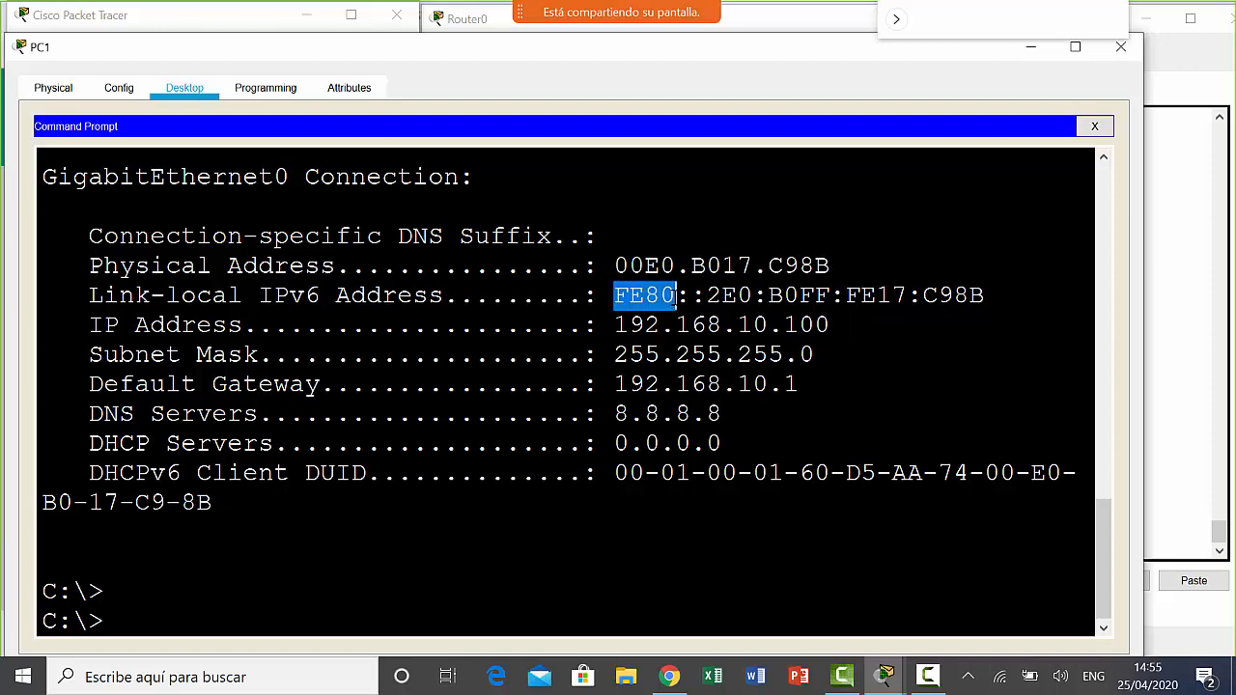
{"action": "left_click_drag", "start_coordinate": [675, 295], "coordinate": [676, 296]}
{"action": "left_click_drag", "start_coordinate": [615, 266], "coordinate": [831, 266]}
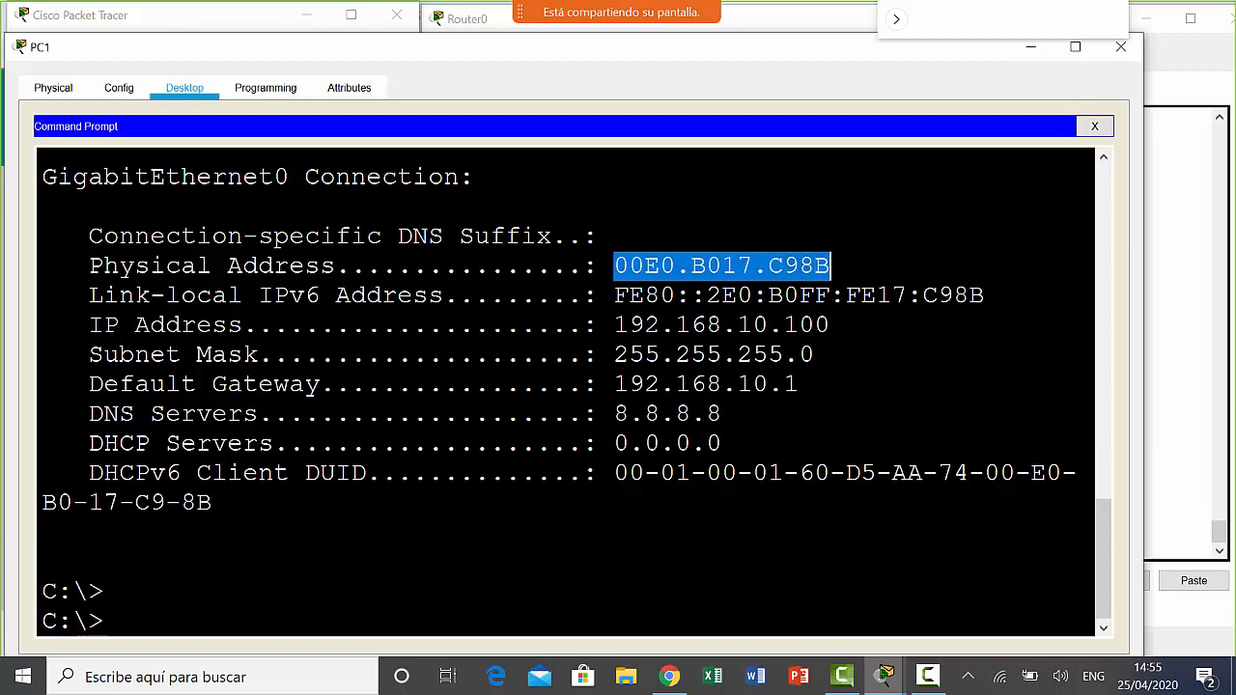
{"action": "left_click_drag", "start_coordinate": [614, 296], "coordinate": [676, 296]}
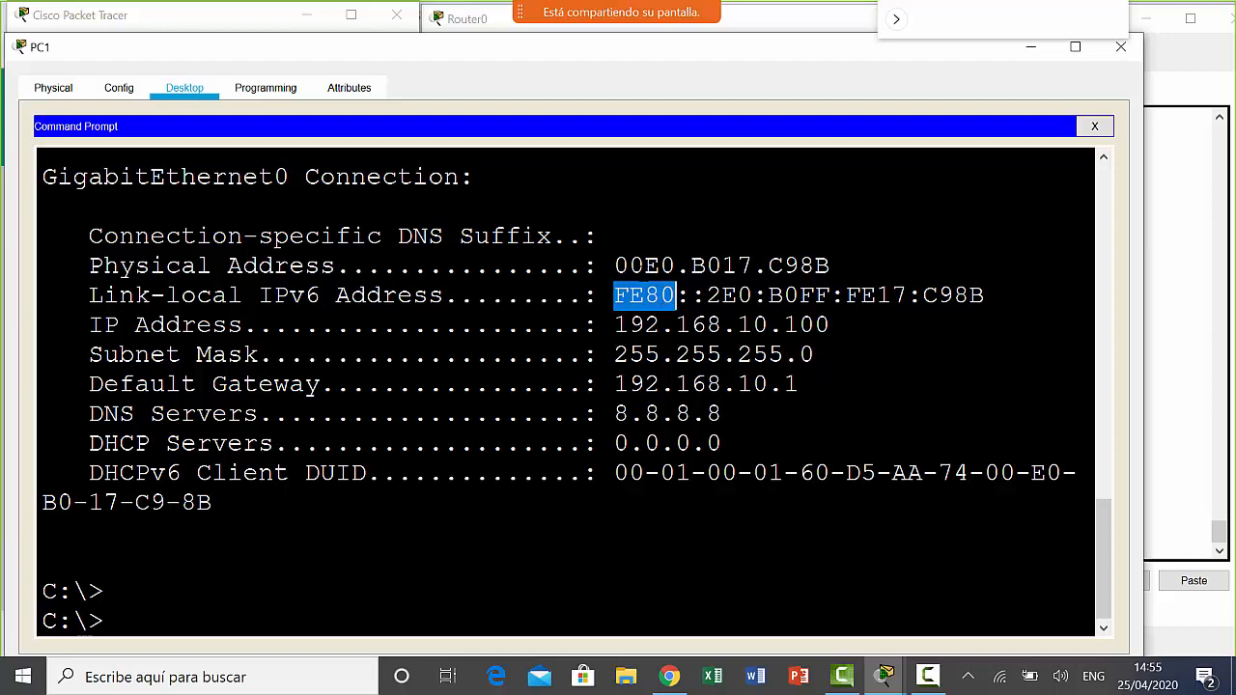
- Highlight PC1's full physical address, the FF:FE inserted in the link-local address, and both portions of the physical address
{"action": "left_click", "coordinate": [630, 265]}
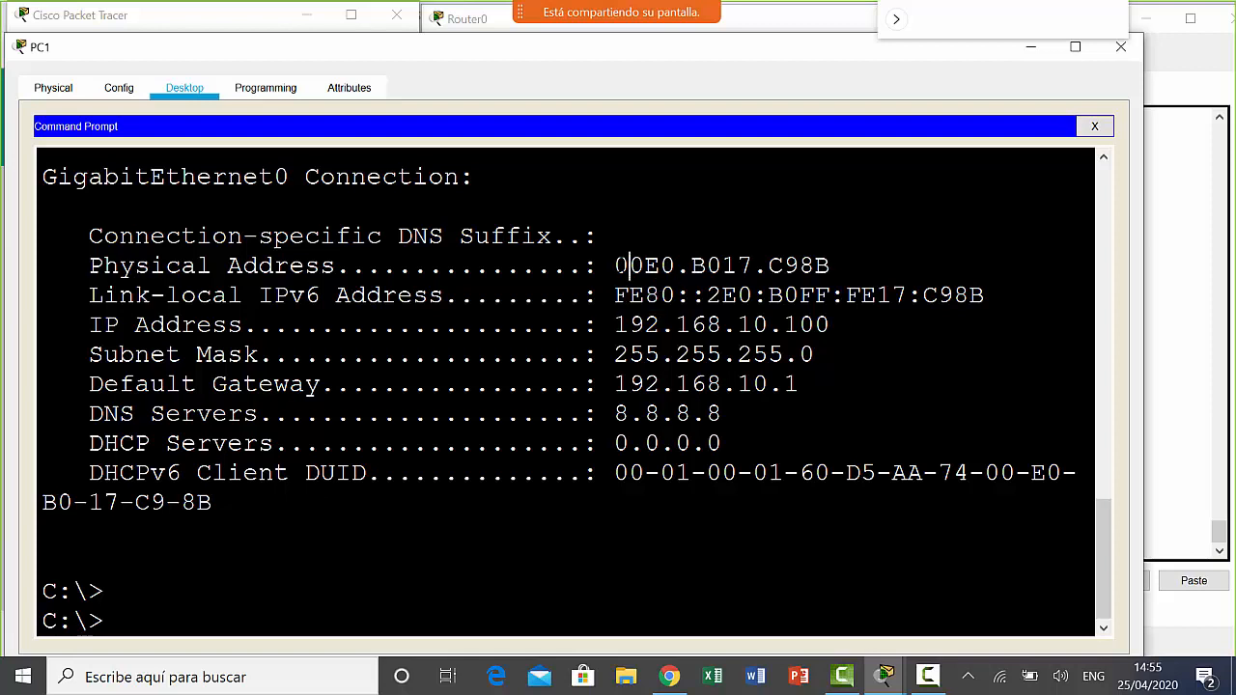
{"action": "left_click_drag", "start_coordinate": [614, 265], "coordinate": [831, 266]}
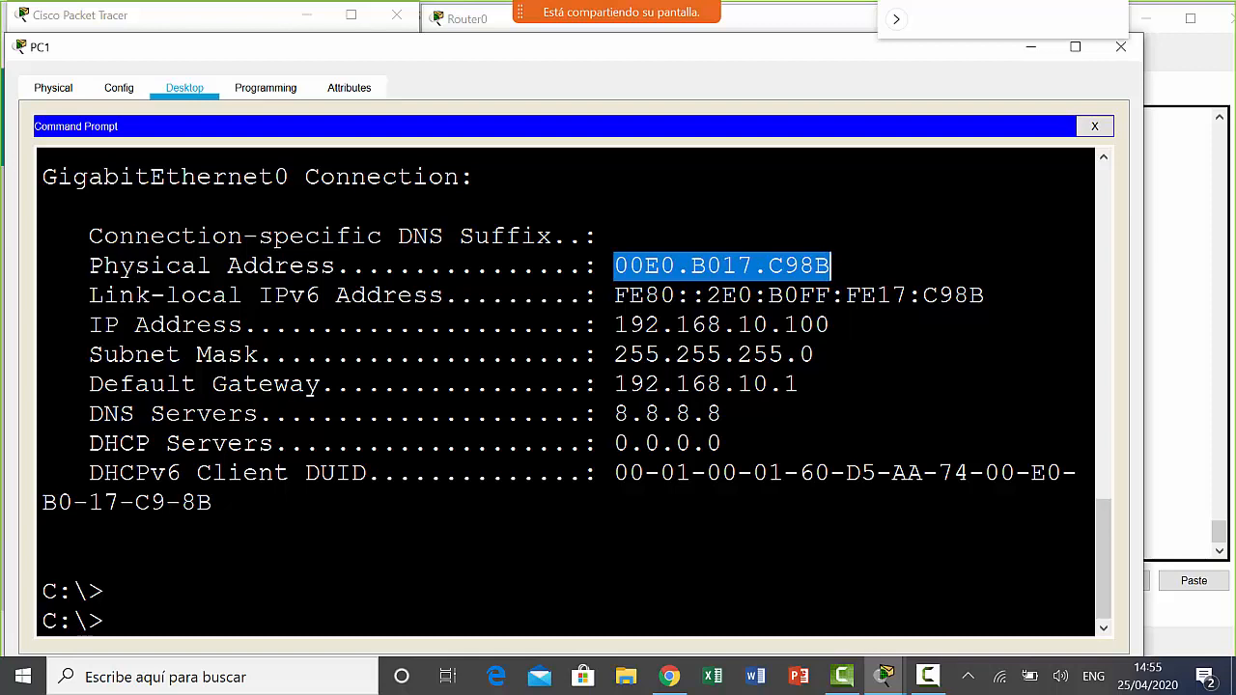
{"action": "left_click_drag", "start_coordinate": [984, 294], "coordinate": [707, 295]}
{"action": "left_click", "coordinate": [829, 295]}
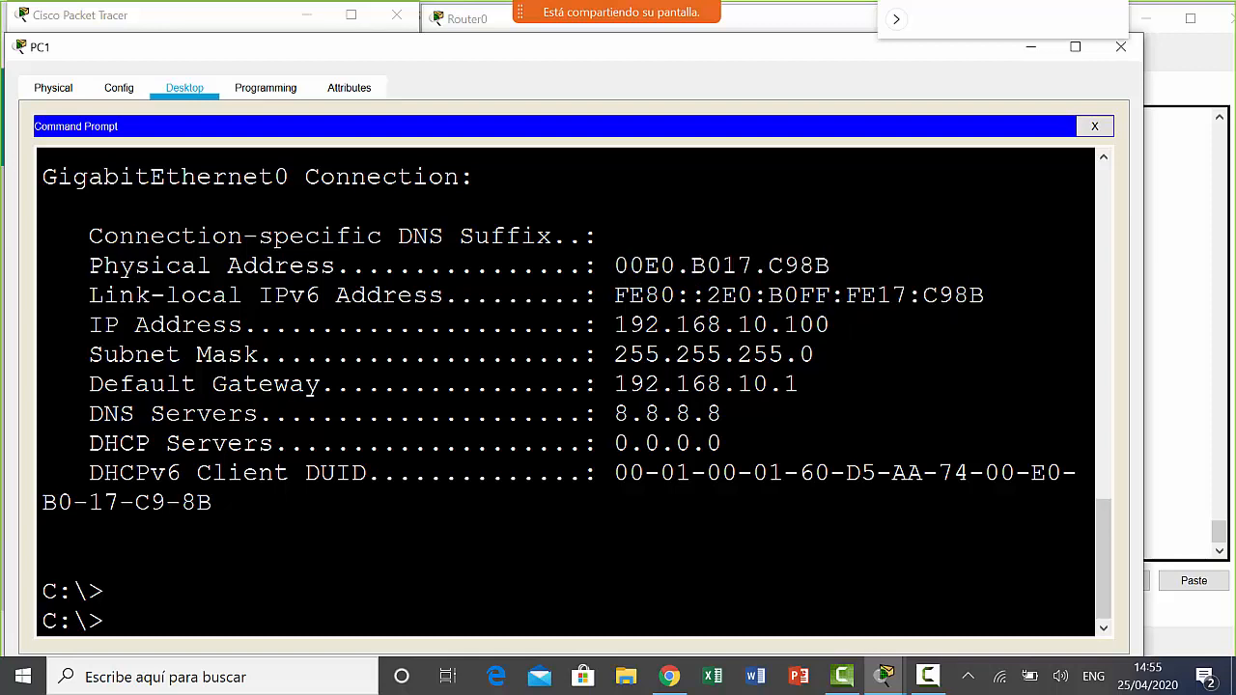
{"action": "left_click_drag", "start_coordinate": [877, 295], "coordinate": [800, 295]}
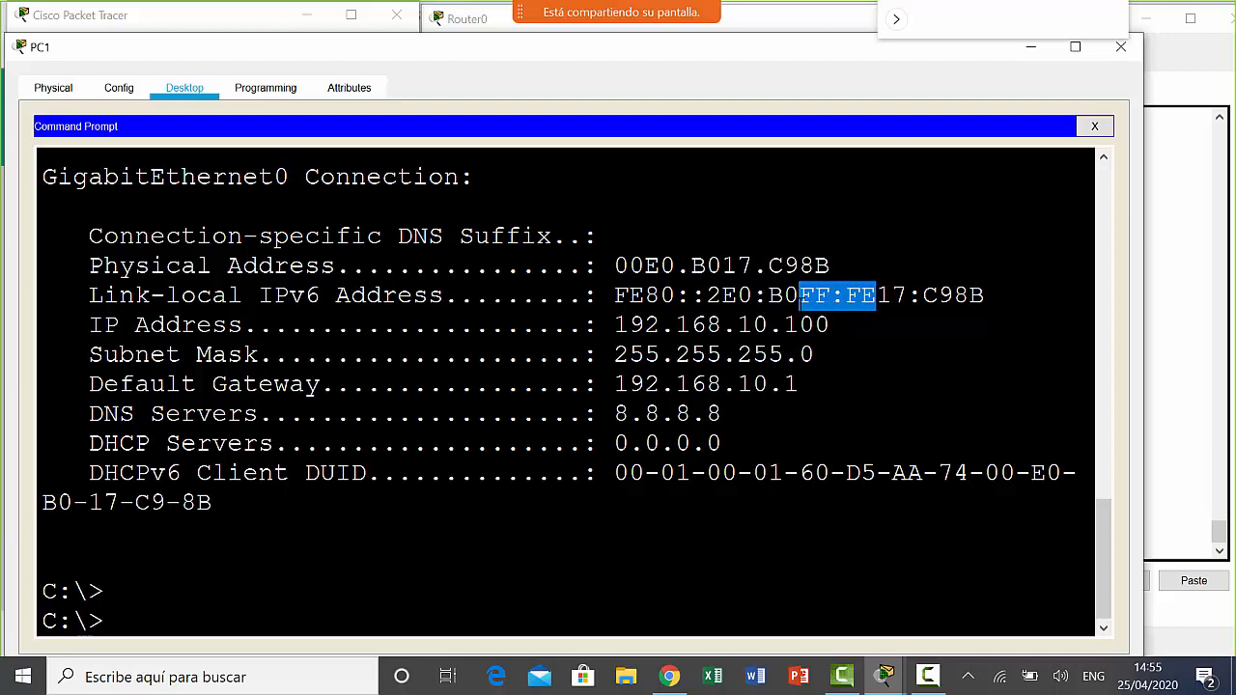
{"action": "left_click_drag", "start_coordinate": [736, 265], "coordinate": [830, 266]}
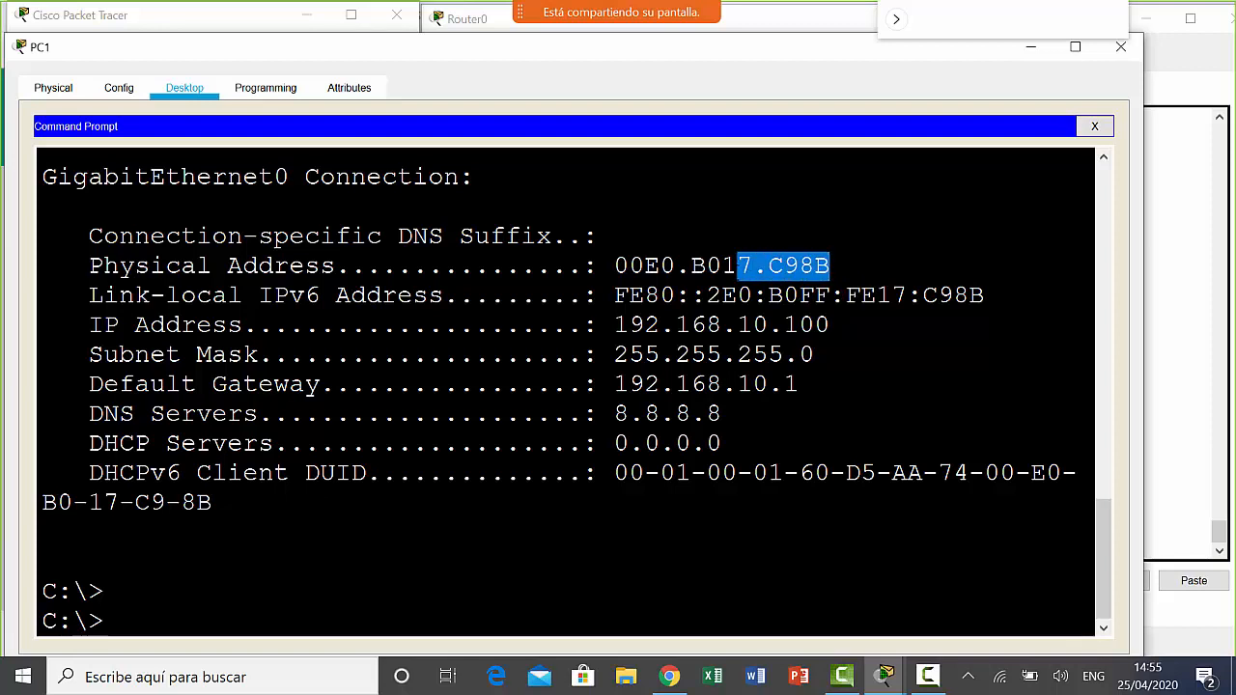
{"action": "left_click_drag", "start_coordinate": [738, 266], "coordinate": [615, 266]}
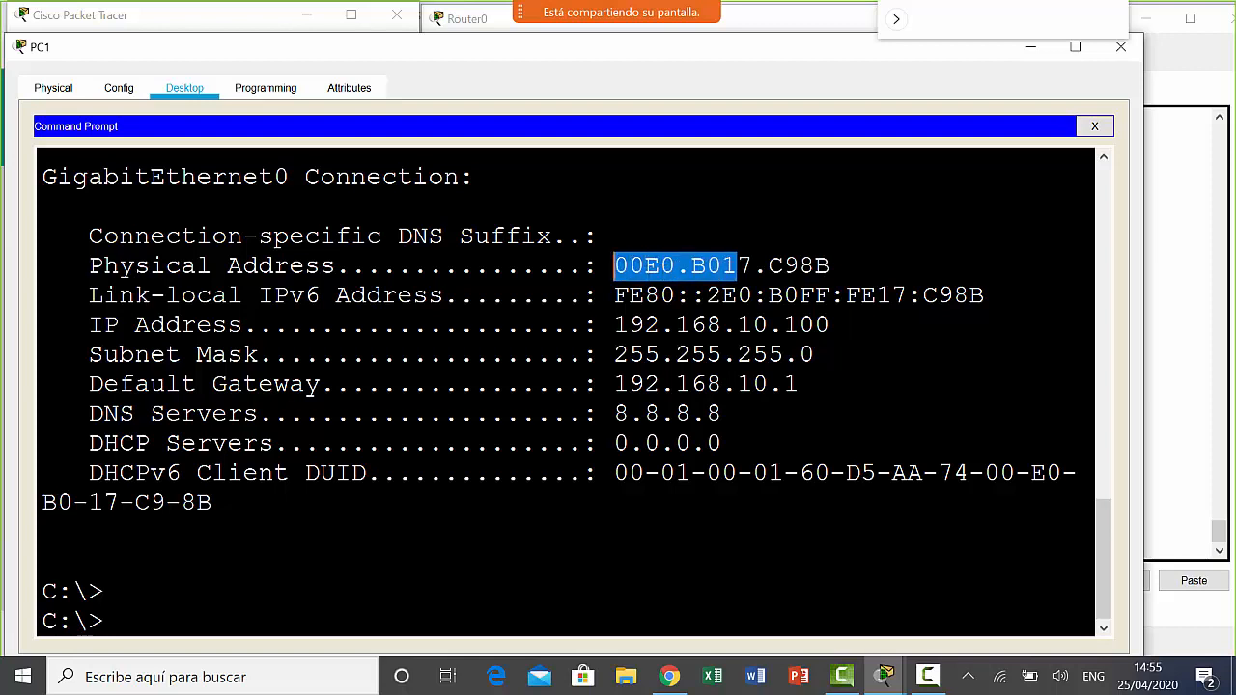
- Compare the link-local digits on either side of FF:FE with the matching halves of the physical address
{"action": "left_click_drag", "start_coordinate": [722, 266], "coordinate": [984, 294]}
{"action": "left_click", "coordinate": [831, 267]}
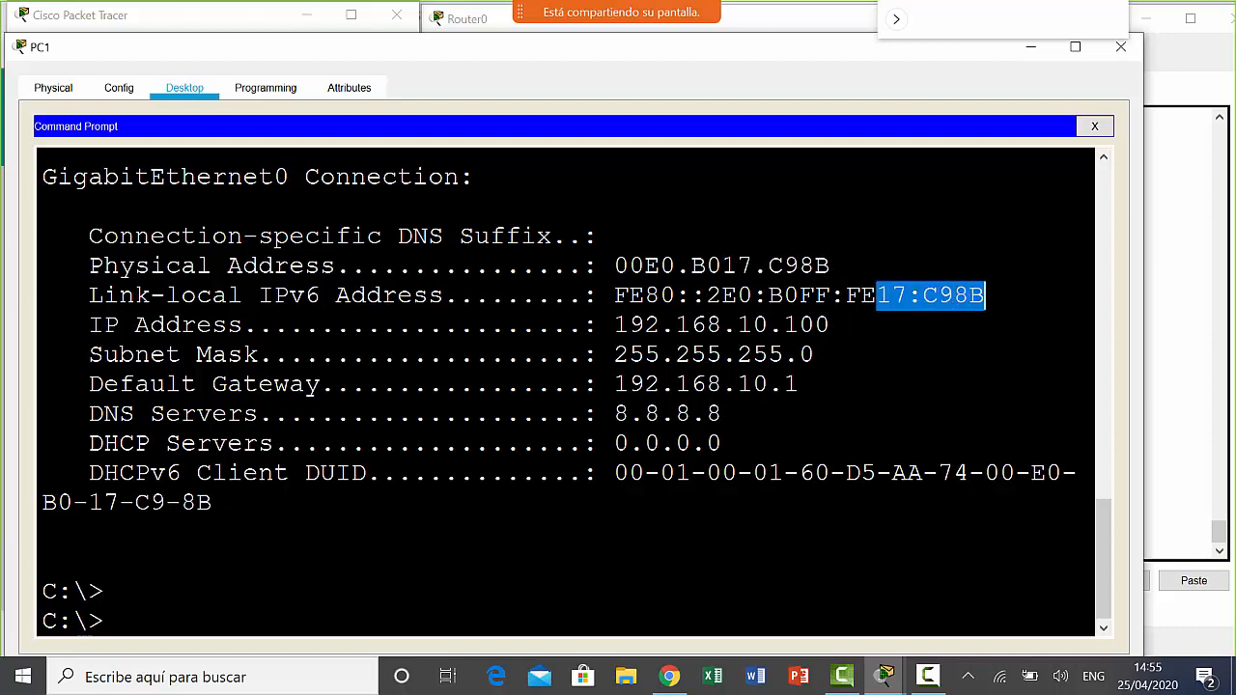
{"action": "left_click_drag", "start_coordinate": [800, 295], "coordinate": [877, 294]}
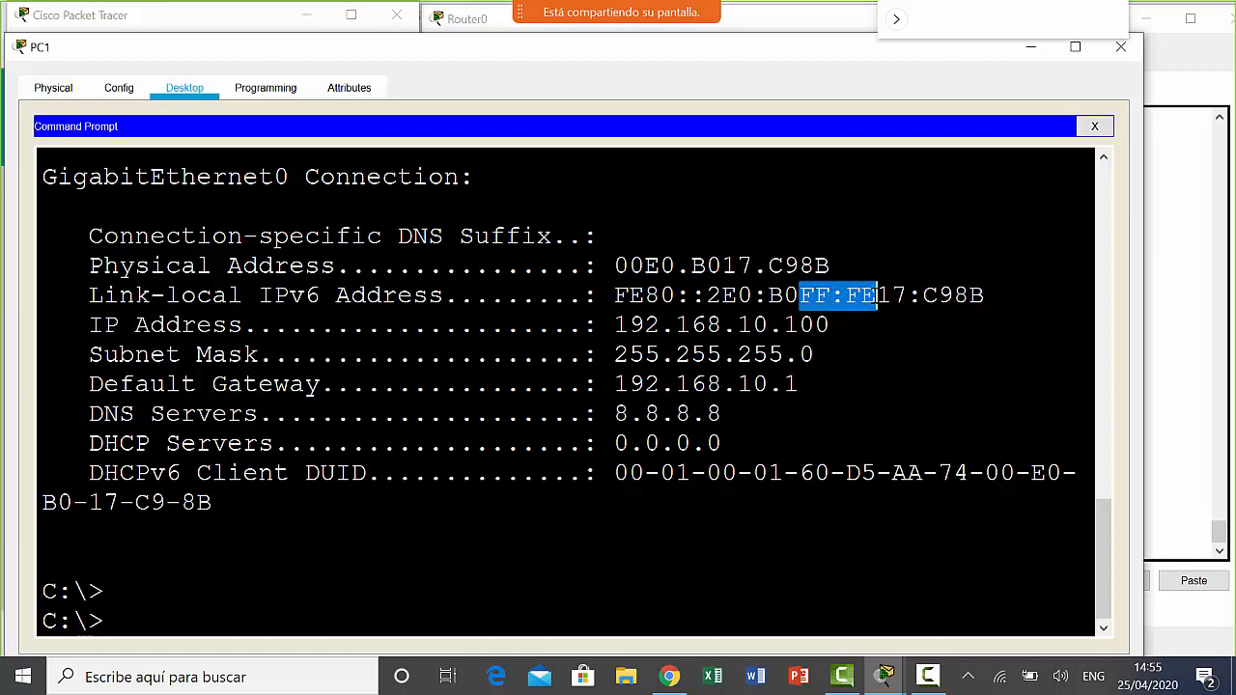
{"action": "left_click_drag", "start_coordinate": [800, 295], "coordinate": [708, 294]}
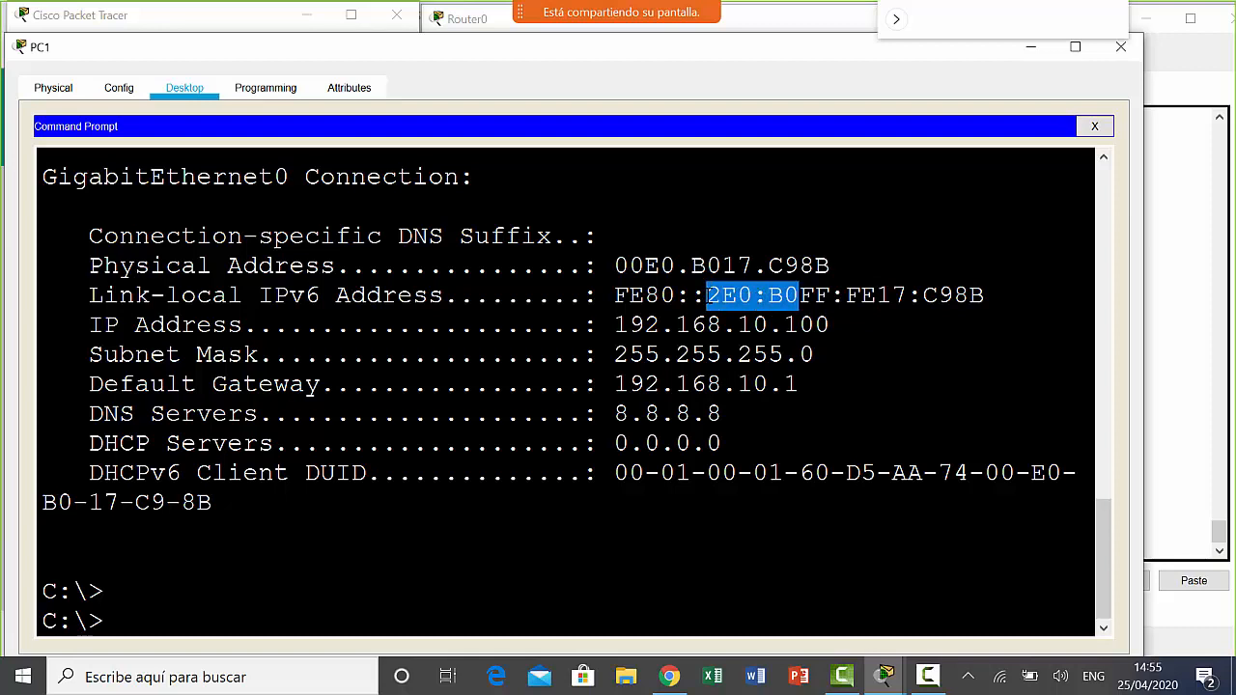
{"action": "left_click_drag", "start_coordinate": [721, 265], "coordinate": [629, 265]}
{"action": "left_click", "coordinate": [727, 294]}
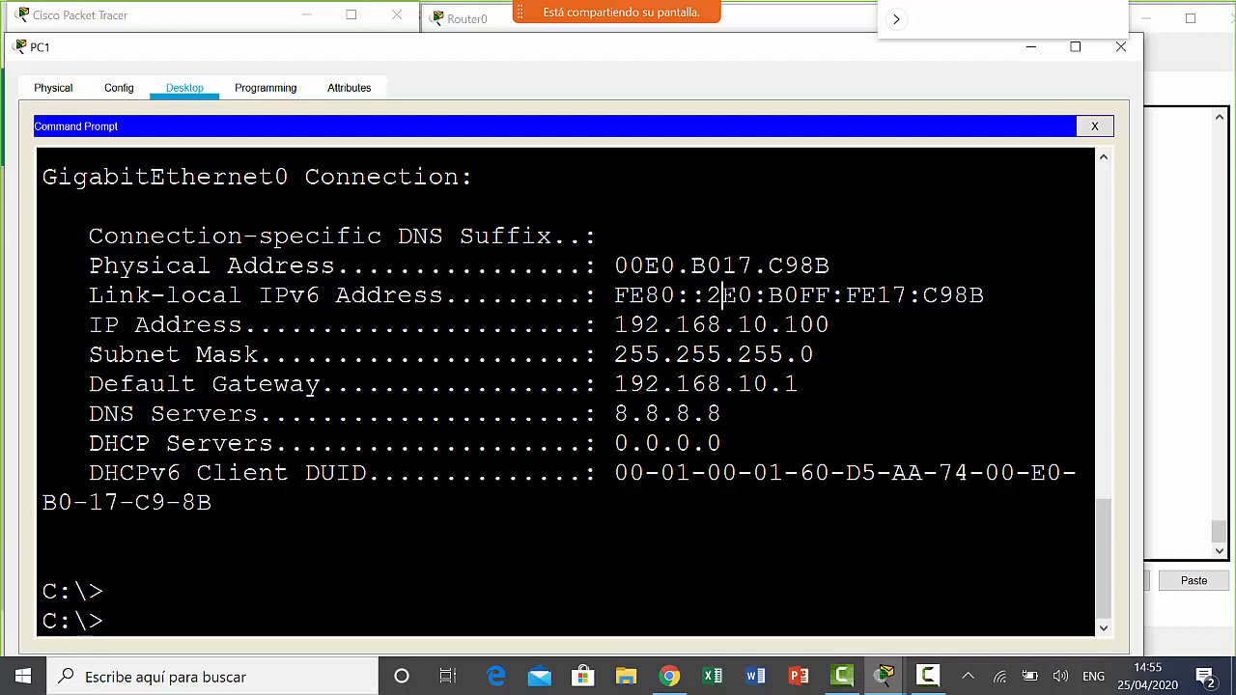
- Highlight the digits of the link-local group 2E0 and contrast them with the physical address's leading 00
{"action": "left_click_drag", "start_coordinate": [721, 294], "coordinate": [752, 294]}
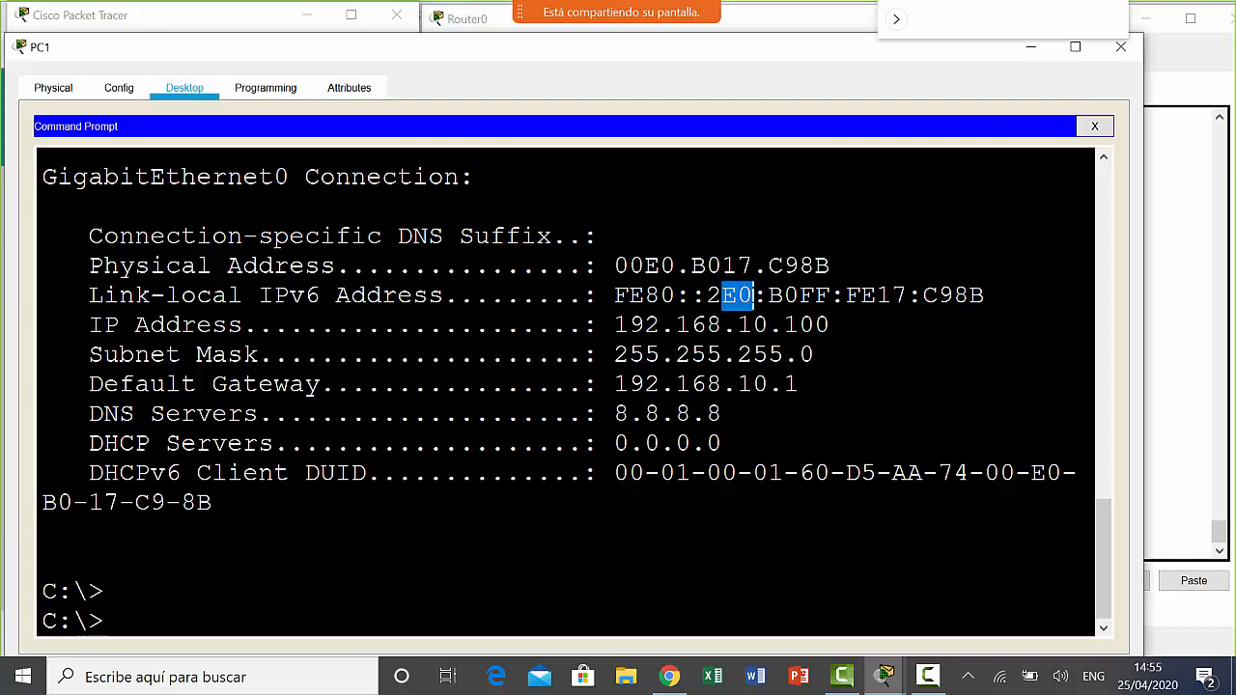
{"action": "right_click", "coordinate": [732, 296]}
{"action": "left_click", "coordinate": [734, 300]}
{"action": "left_click", "coordinate": [734, 300]}
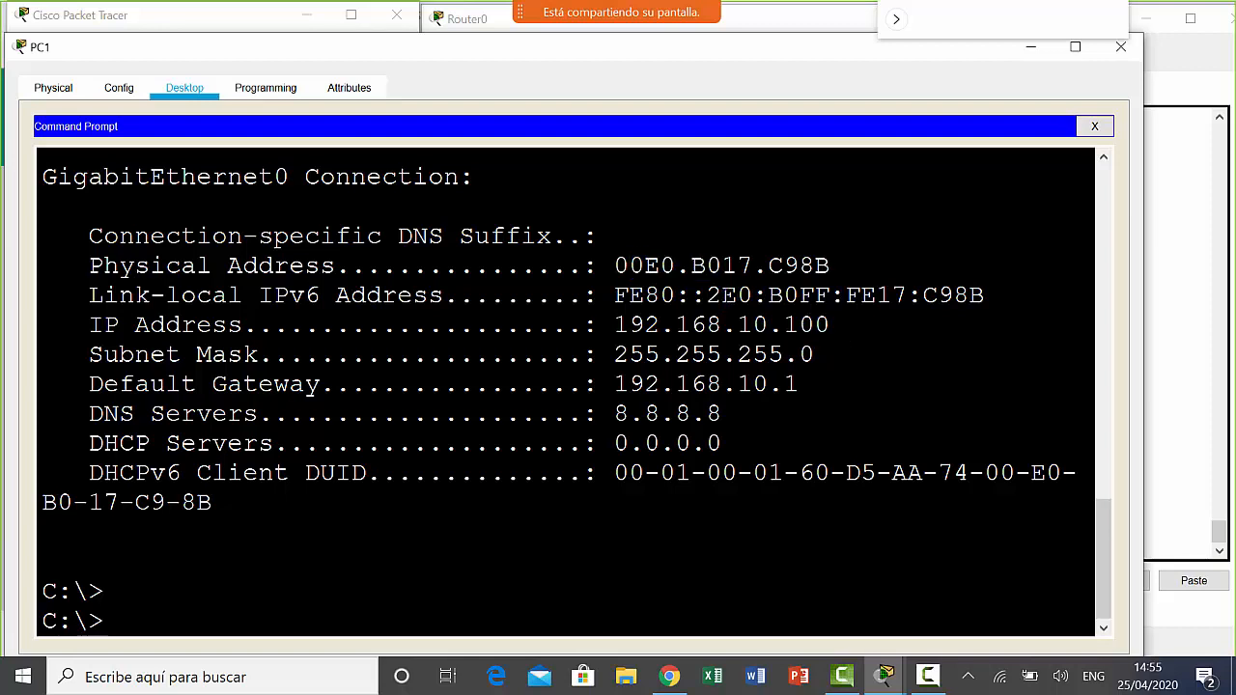
{"action": "mouse_move", "coordinate": [722, 295]}
{"action": "left_mouse_down"}
{"action": "mouse_move", "coordinate": [776, 295]}
{"action": "mouse_move", "coordinate": [708, 294]}
{"action": "left_mouse_up"}
{"action": "left_click", "coordinate": [754, 294]}
{"action": "left_click", "coordinate": [777, 294]}
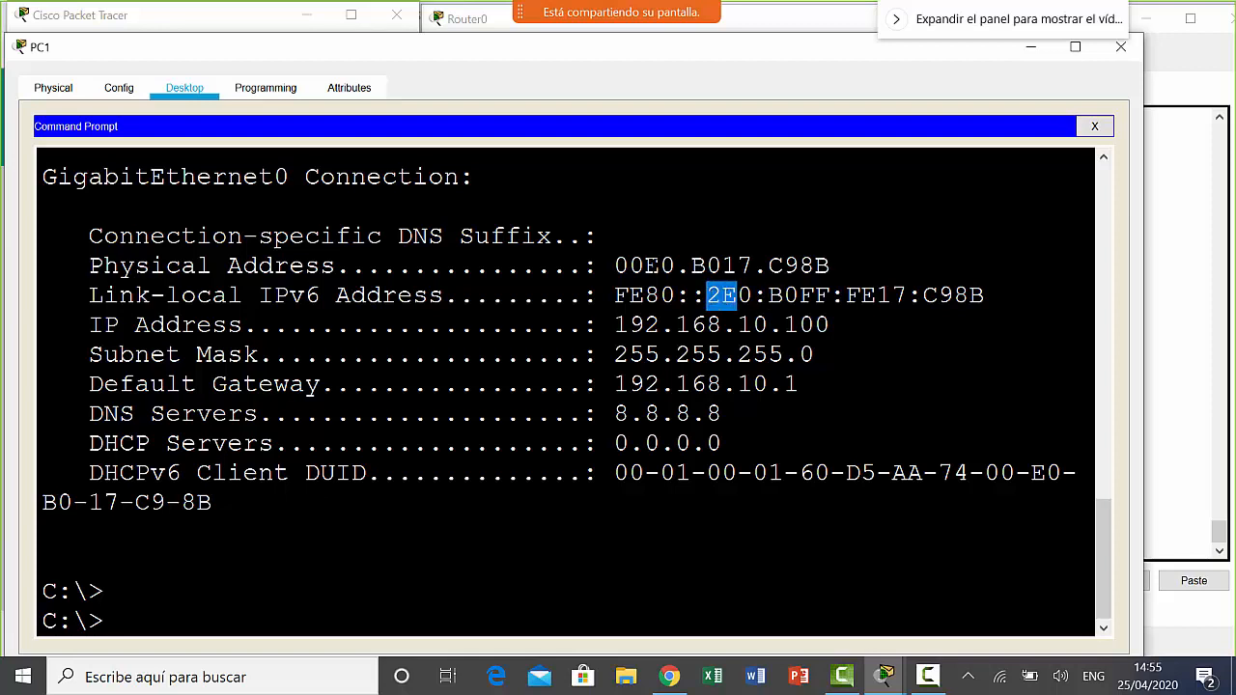
{"action": "left_click", "coordinate": [708, 295]}
{"action": "left_click_drag", "start_coordinate": [646, 265], "coordinate": [614, 266]}
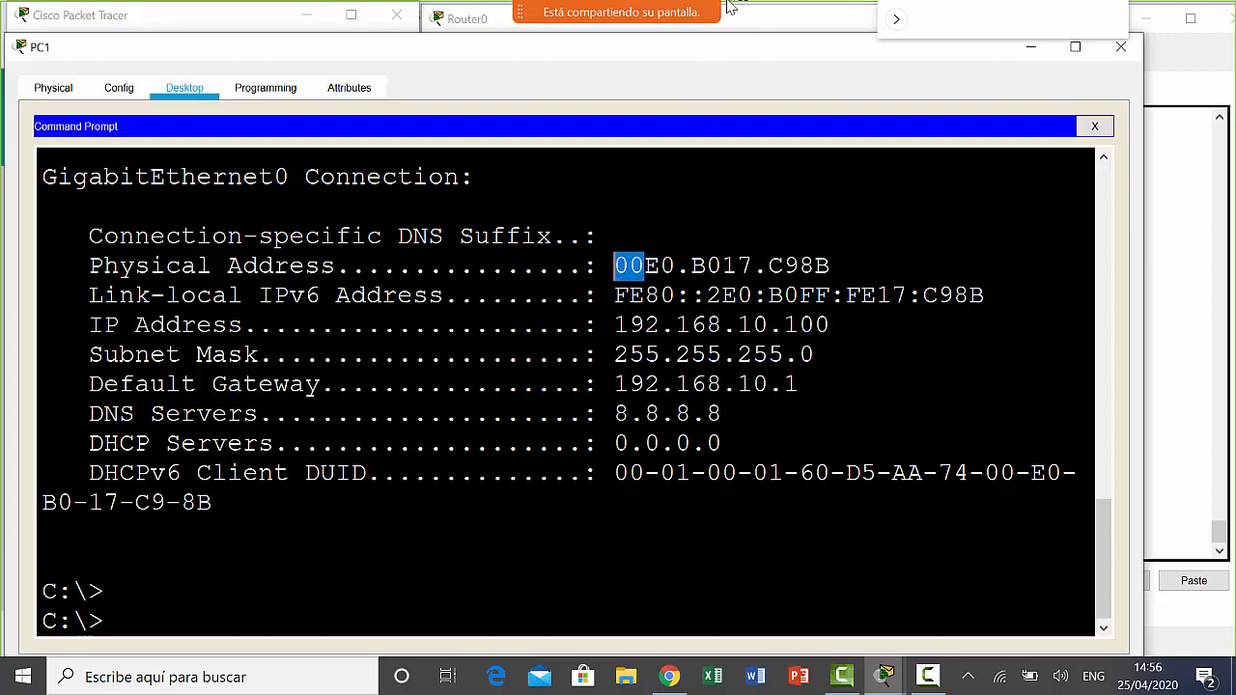
- Check the meeting's chat and participants, and return to PC1's command output
{"action": "mouse_move", "coordinate": [732, 8]}
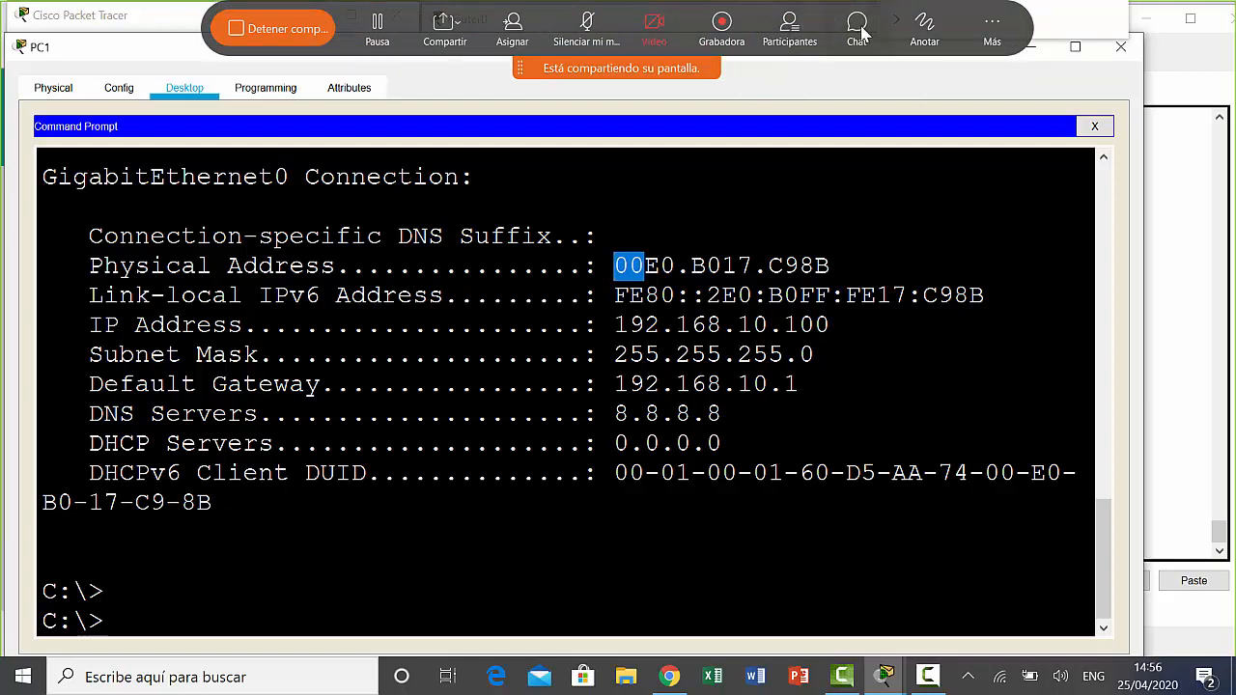
{"action": "left_click", "coordinate": [787, 31]}
{"action": "left_click", "coordinate": [788, 30]}
{"action": "left_click", "coordinate": [858, 33]}
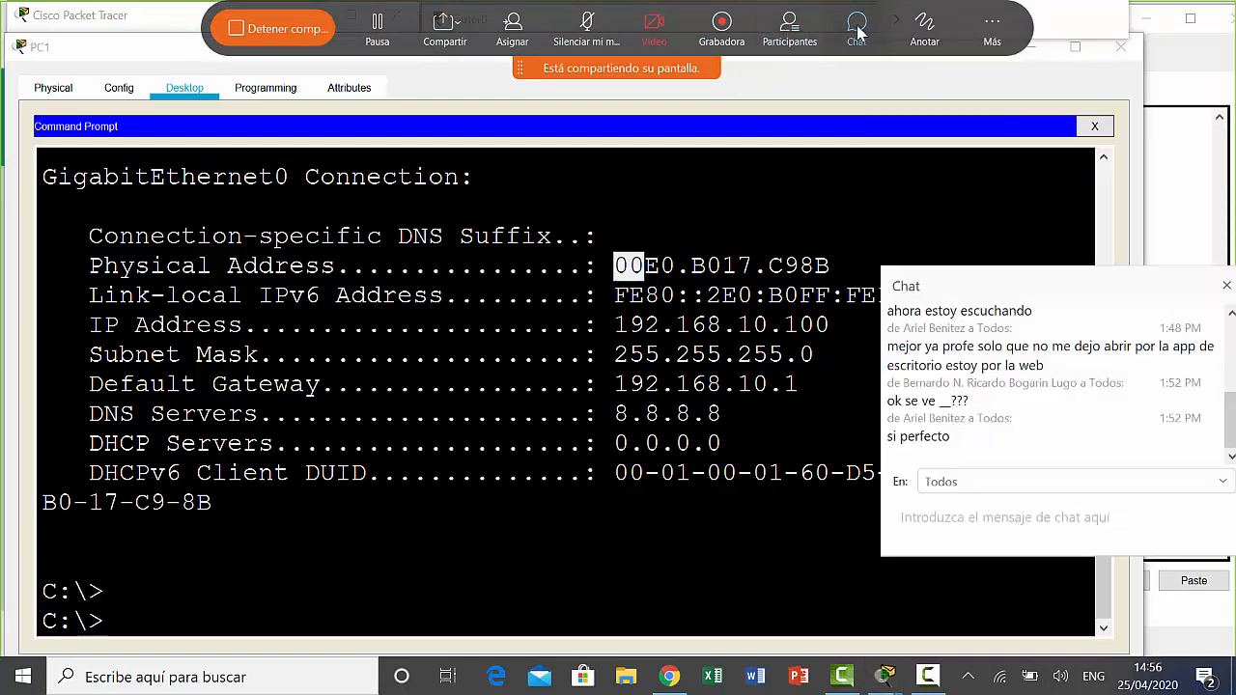
{"action": "left_click", "coordinate": [857, 31]}
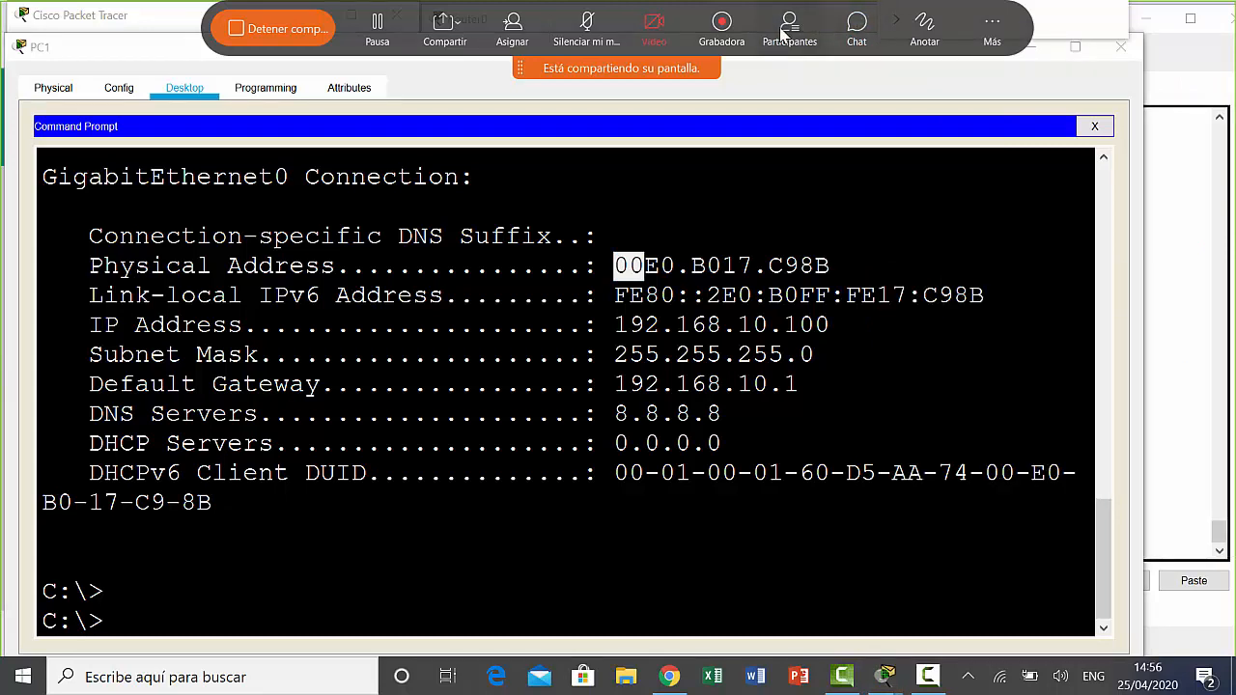
{"action": "left_click", "coordinate": [791, 40]}
{"action": "left_click", "coordinate": [792, 43]}
{"action": "left_click", "coordinate": [804, 385]}
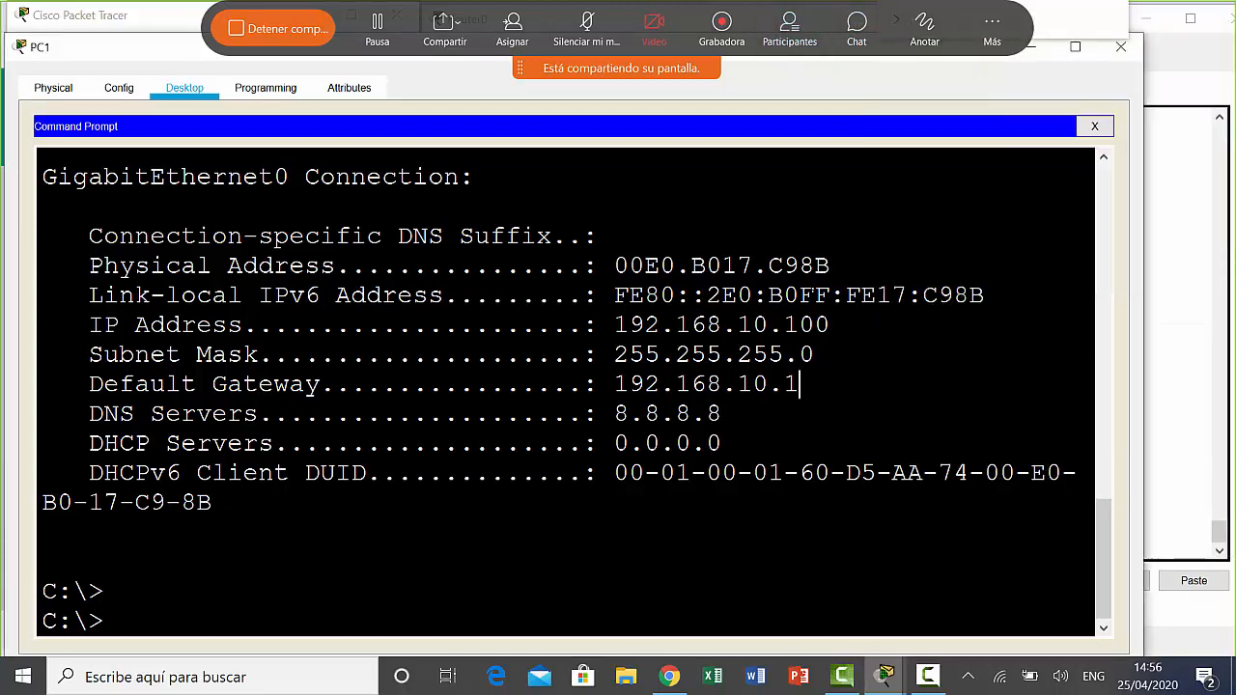
- Compare the physical address's first half, 00E0.B0, with 2E0:B0 in the link-local address, including their leading digits
{"action": "left_click", "coordinate": [706, 265]}
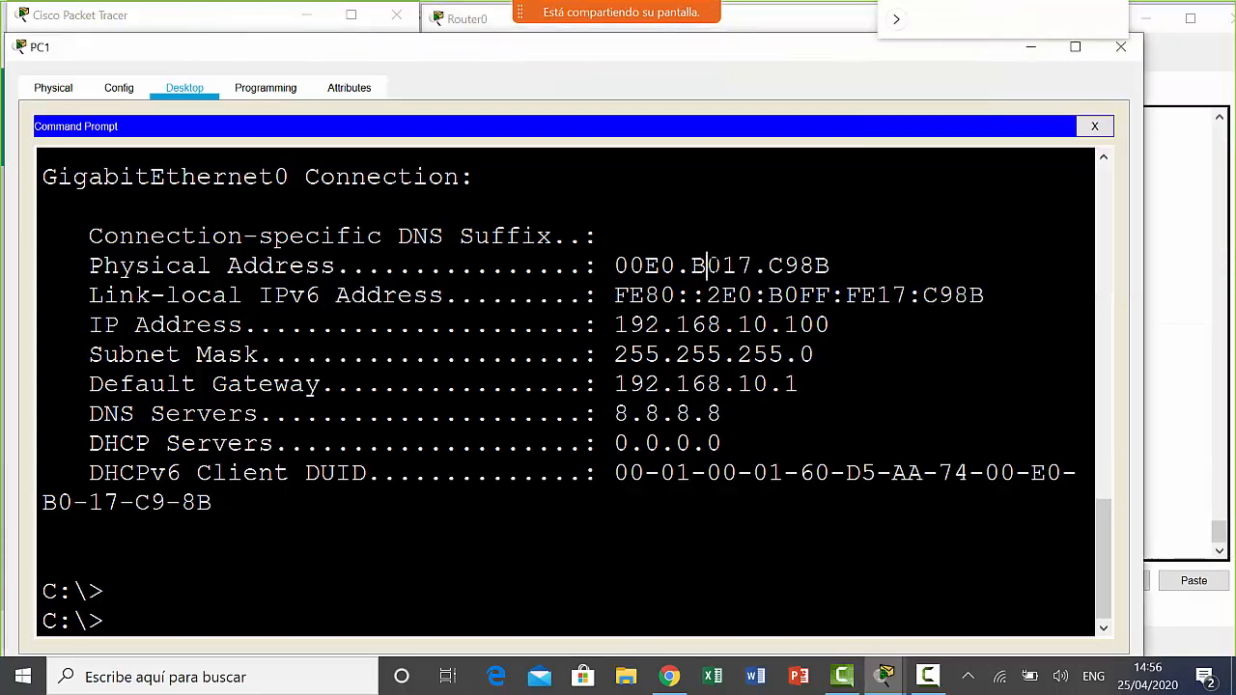
{"action": "left_click_drag", "start_coordinate": [724, 266], "coordinate": [614, 265]}
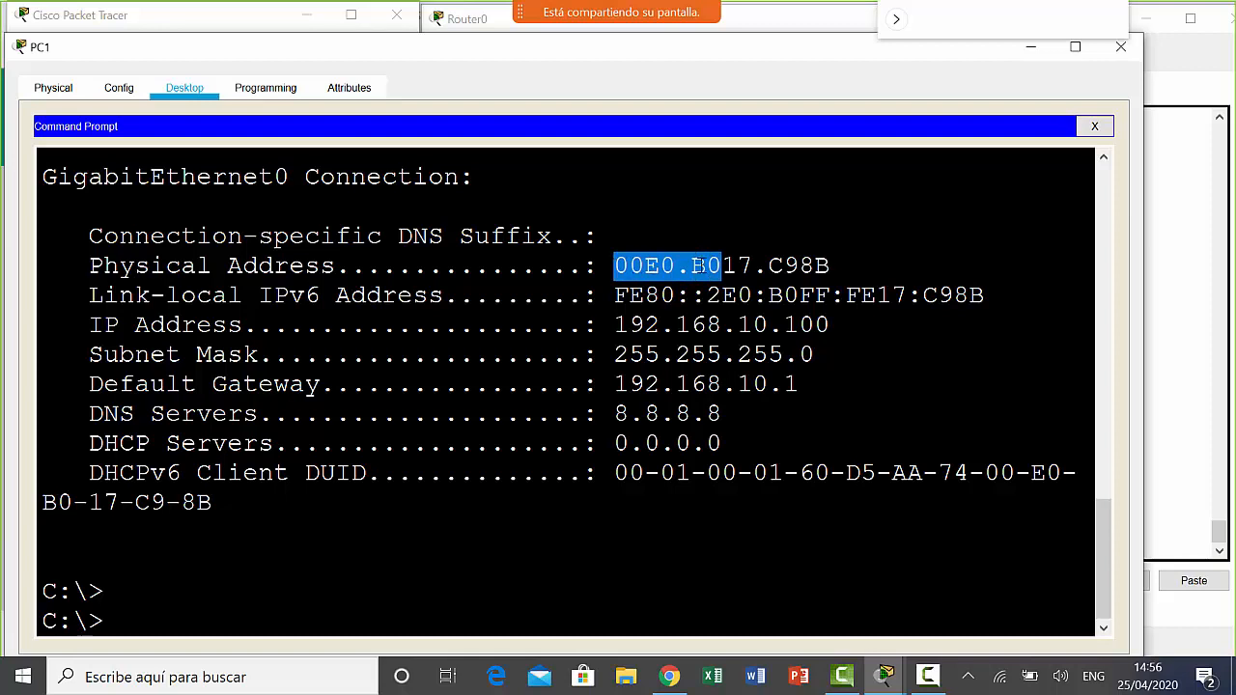
{"action": "left_click_drag", "start_coordinate": [800, 294], "coordinate": [710, 294]}
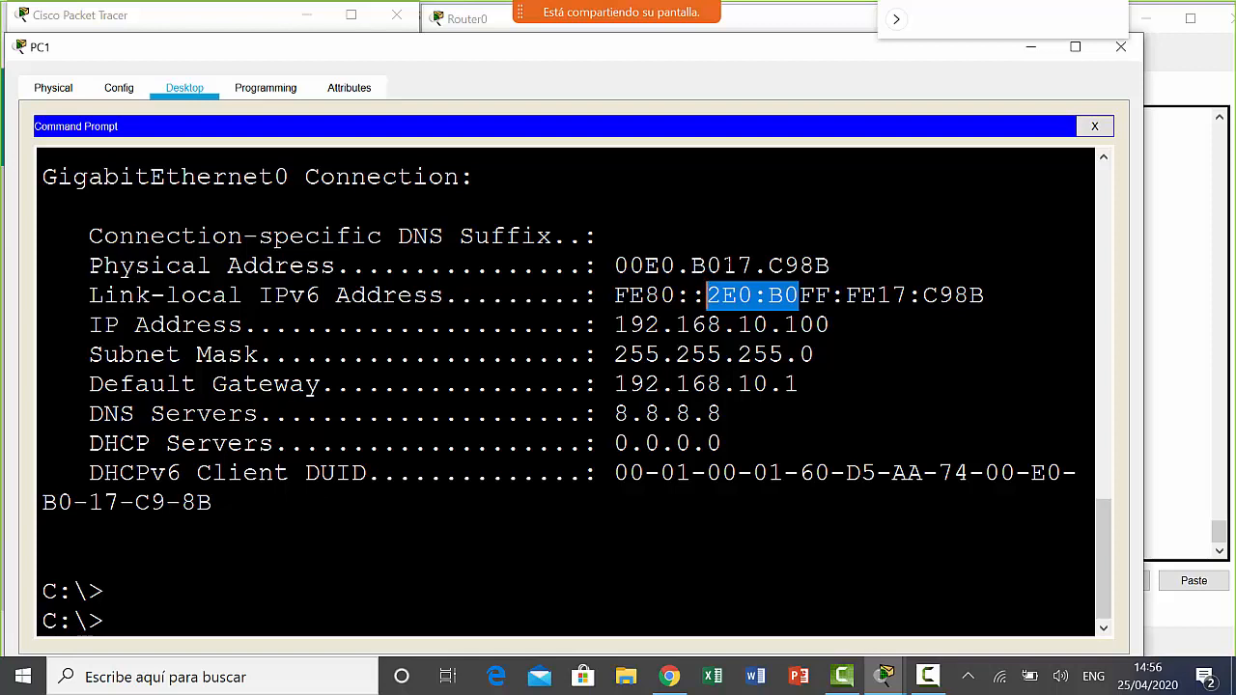
{"action": "left_click_drag", "start_coordinate": [723, 267], "coordinate": [645, 266]}
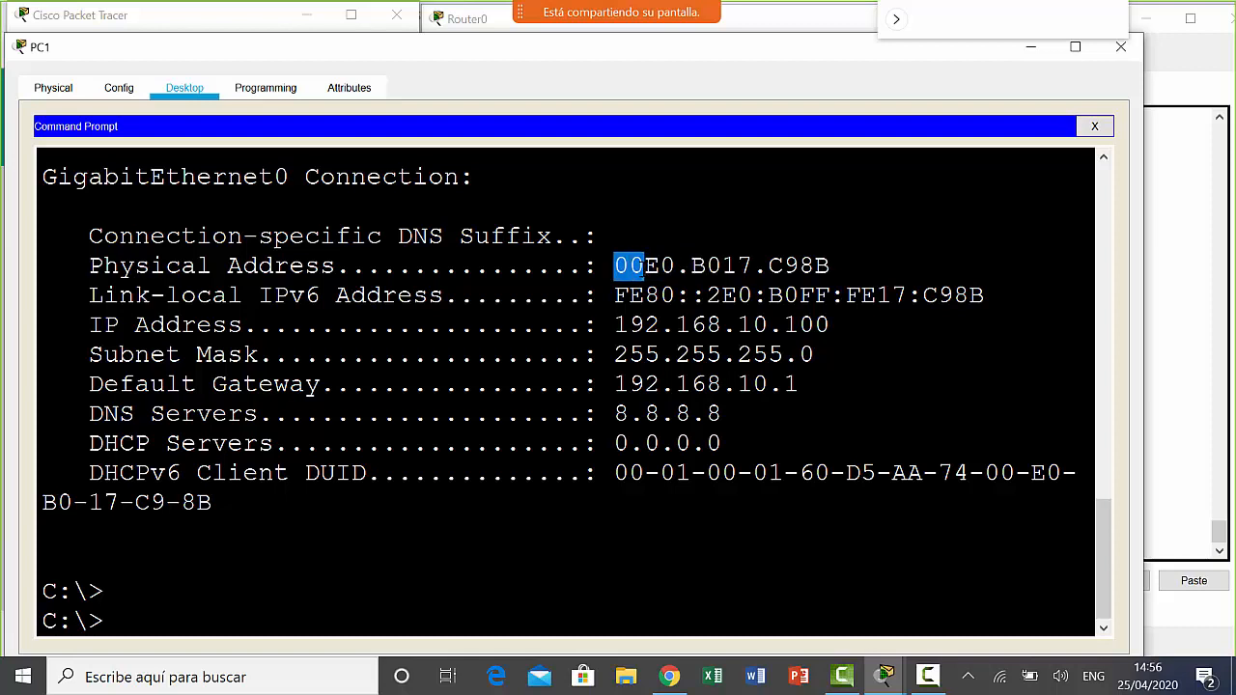
{"action": "left_click_drag", "start_coordinate": [739, 295], "coordinate": [708, 297]}
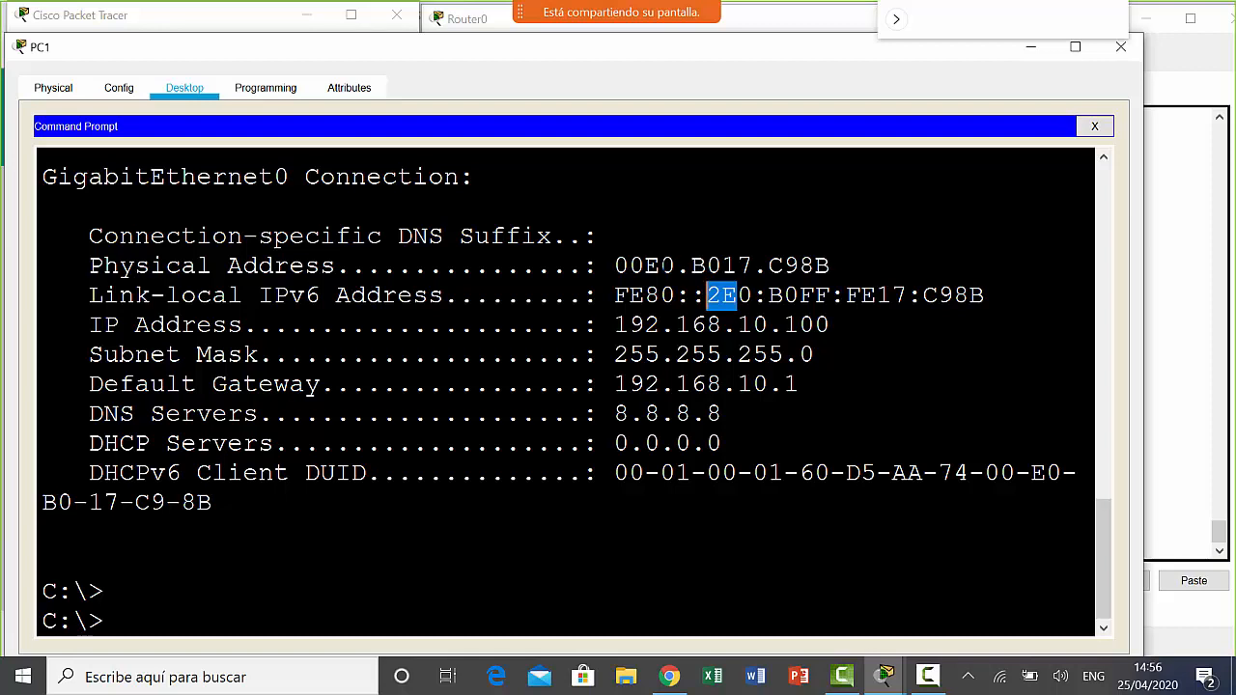
- Match the E0 and B digits between both addresses, highlighting link-local group 2E0 and the physical address's leading 00E
{"action": "left_click", "coordinate": [648, 265]}
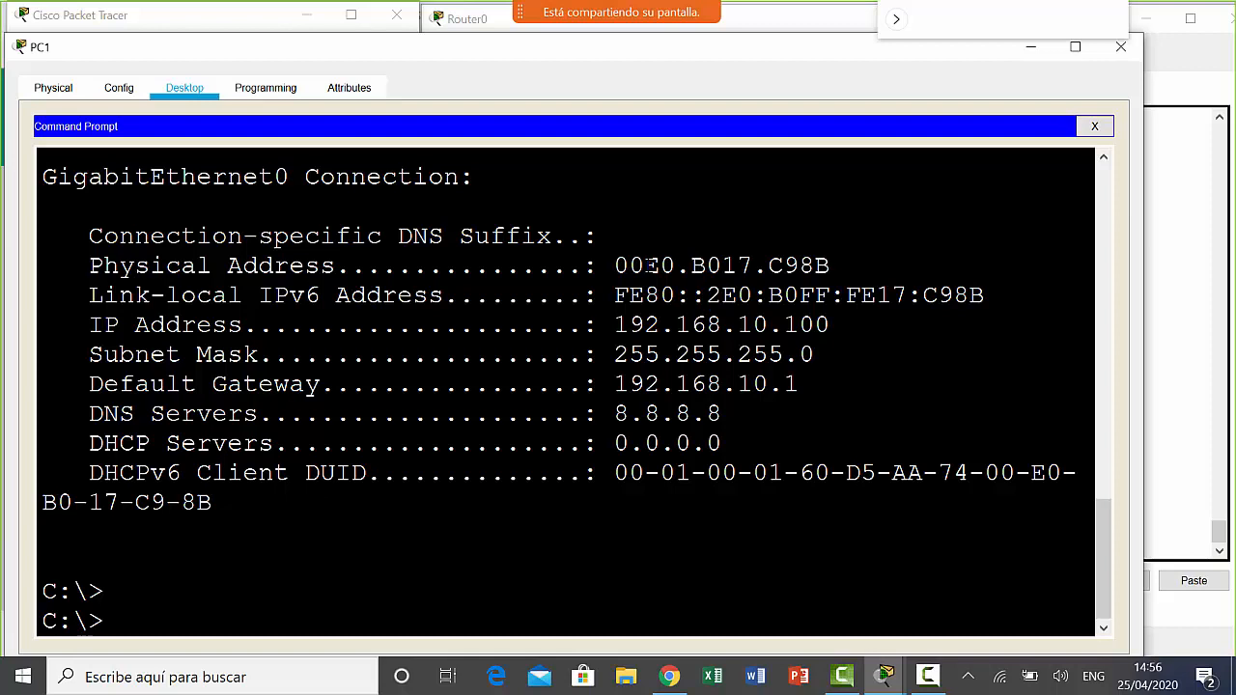
{"action": "left_click_drag", "start_coordinate": [645, 265], "coordinate": [784, 295]}
{"action": "left_click", "coordinate": [722, 295]}
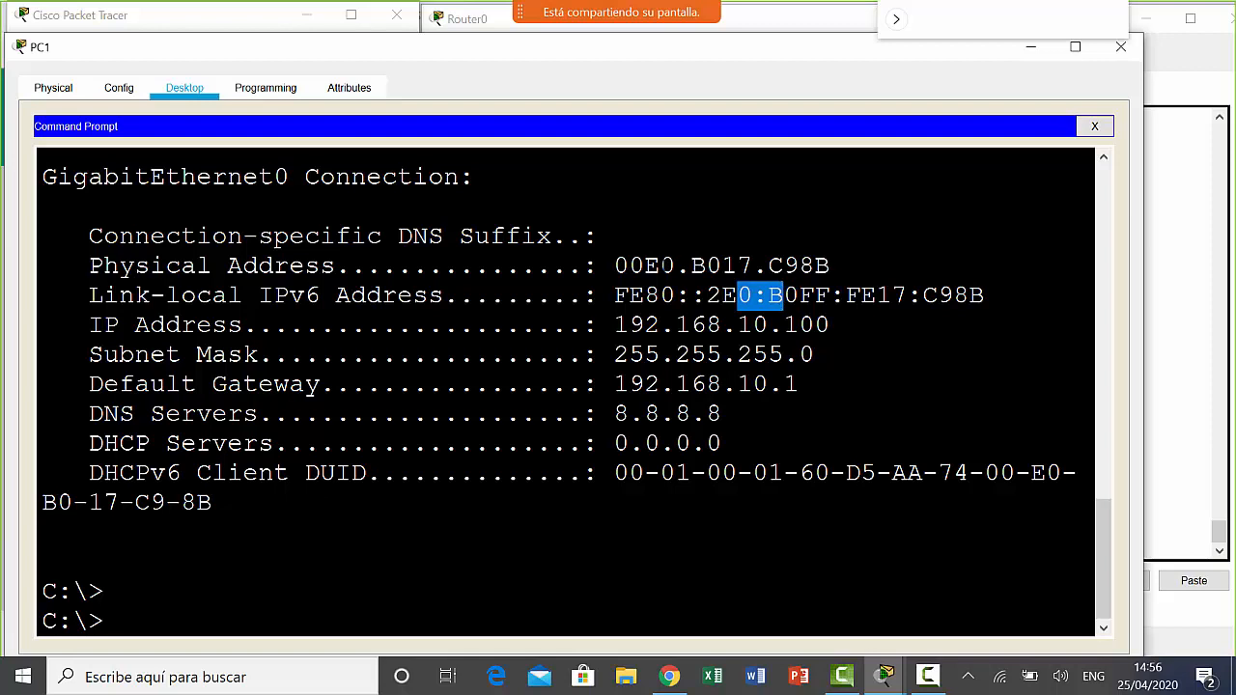
{"action": "left_click_drag", "start_coordinate": [661, 264], "coordinate": [708, 295]}
{"action": "left_click", "coordinate": [753, 295]}
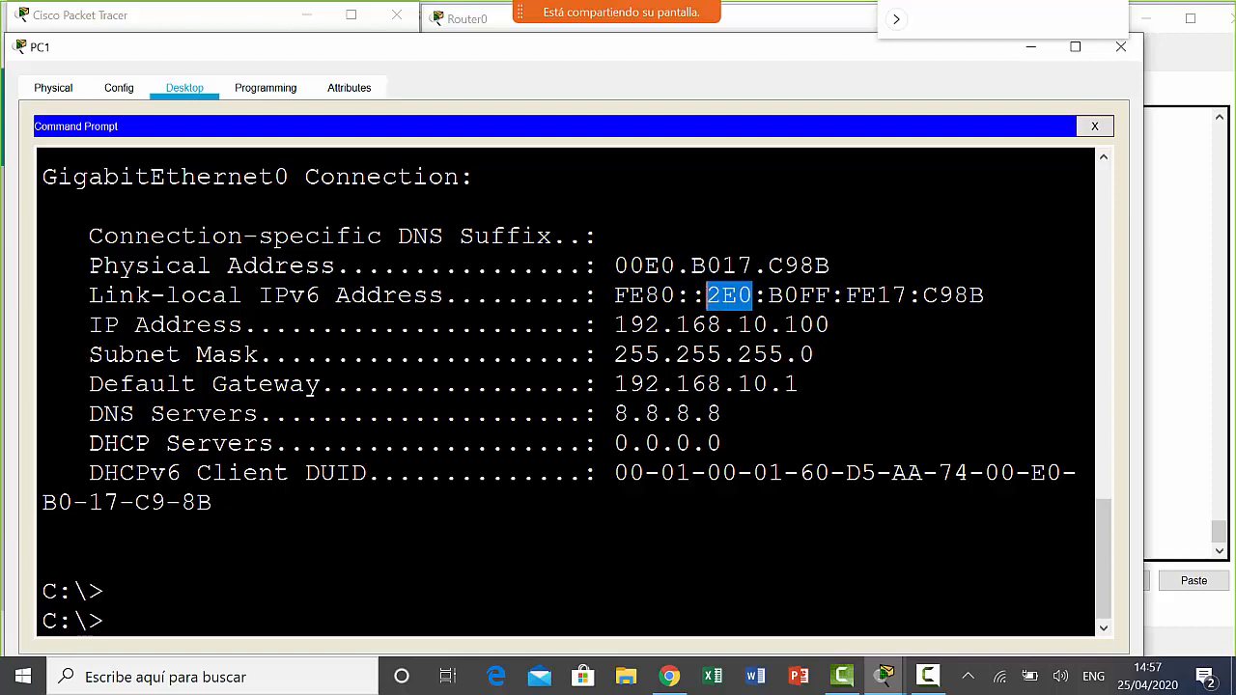
{"action": "left_click", "coordinate": [662, 264]}
{"action": "left_click_drag", "start_coordinate": [662, 265], "coordinate": [616, 265]}
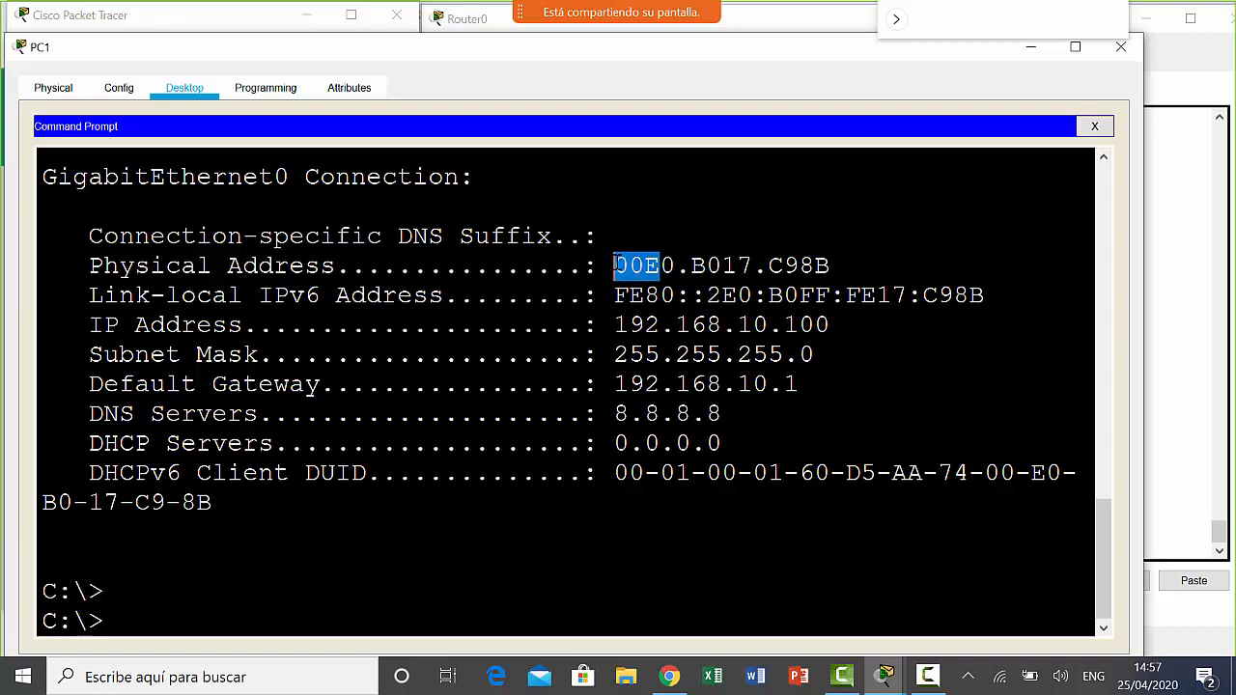
{"action": "left_click", "coordinate": [754, 294]}
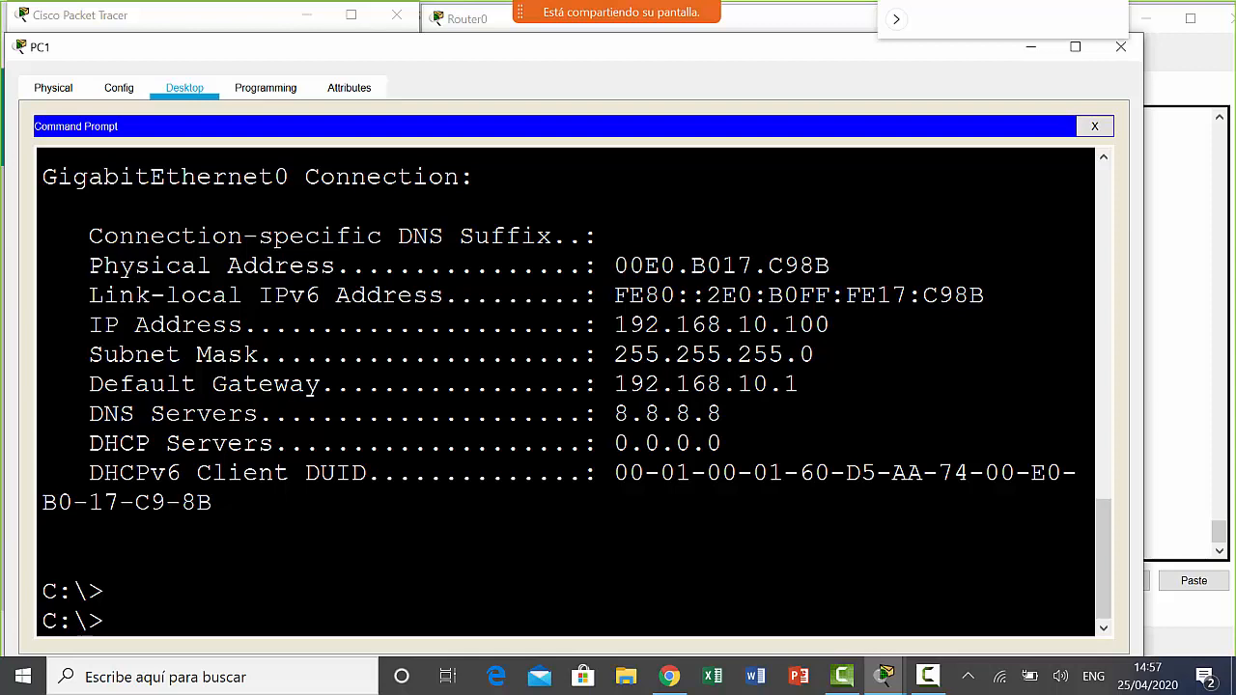
- Highlight the FE80 prefix, the full link-local IPv6 address, the subnet mask and the default gateway in the output
{"action": "scroll", "coordinate": [754, 295], "scroll_direction": "down", "scroll_amount": 1}
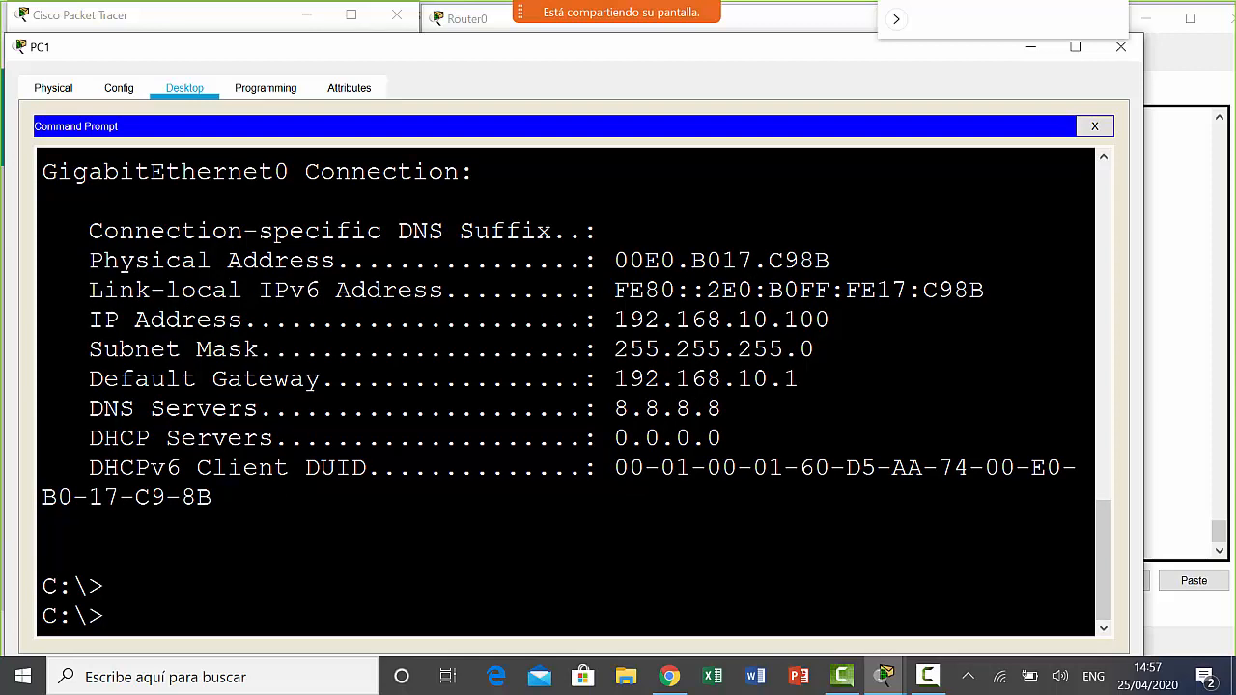
{"action": "left_click_drag", "start_coordinate": [616, 292], "coordinate": [689, 294]}
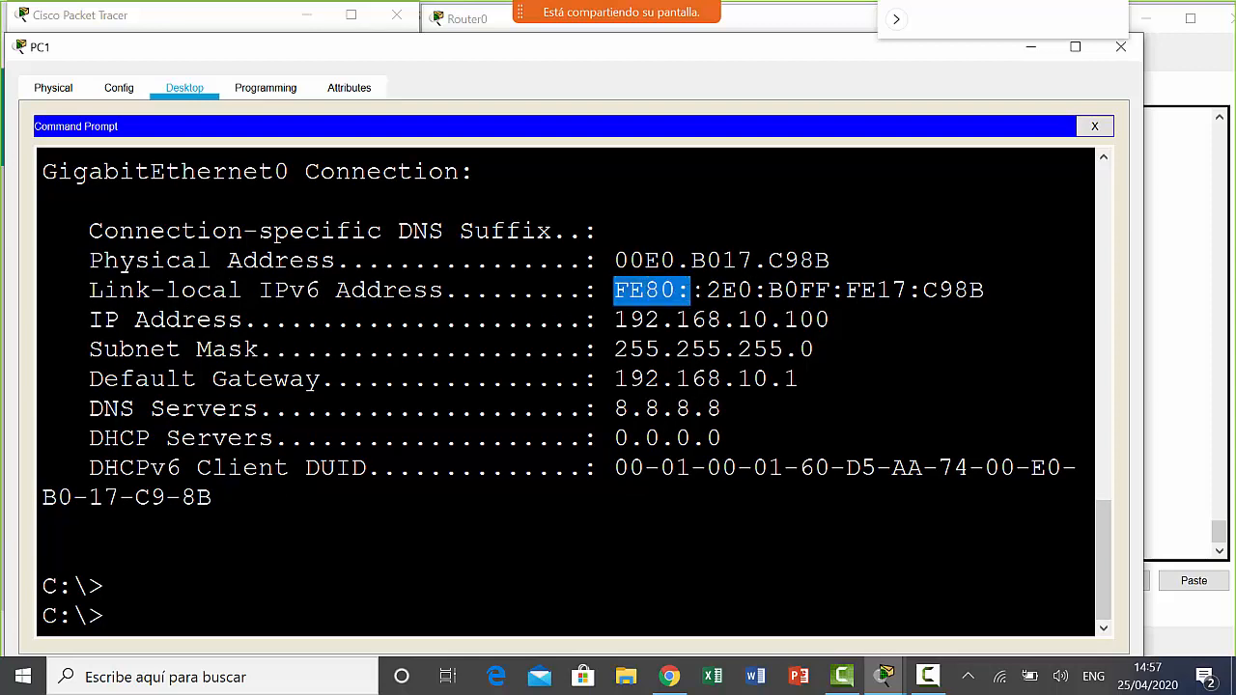
{"action": "left_click_drag", "start_coordinate": [984, 292], "coordinate": [614, 289]}
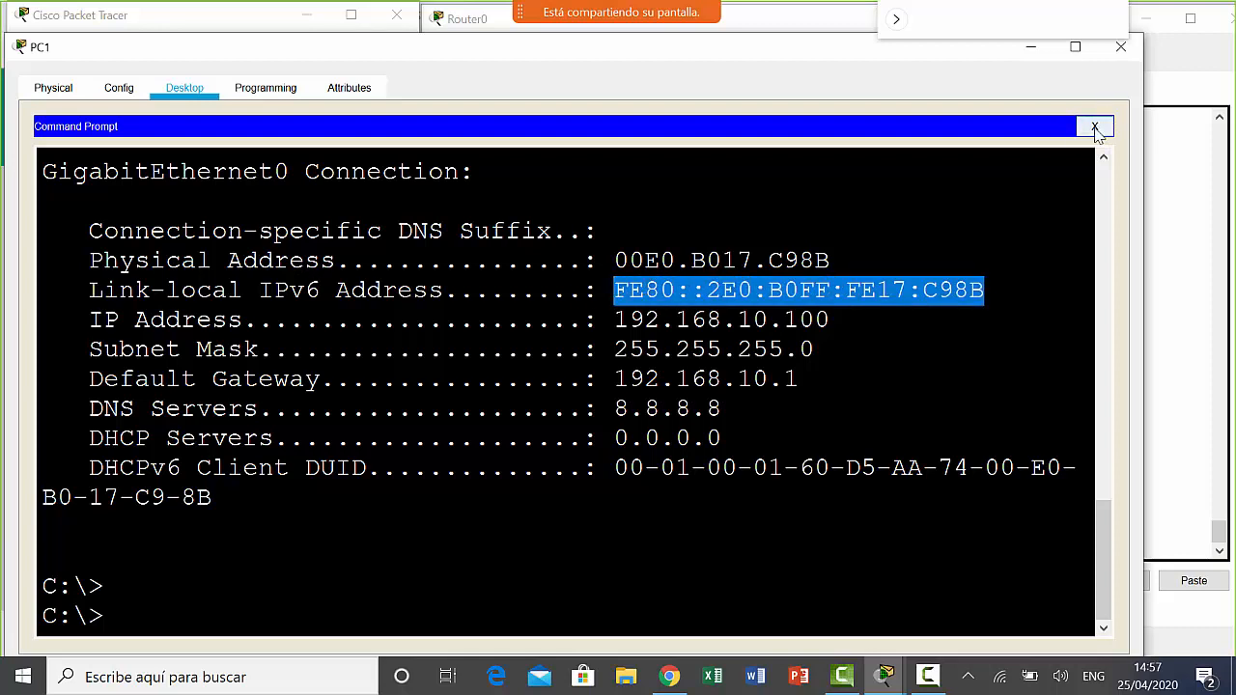
{"action": "left_click_drag", "start_coordinate": [617, 320], "coordinate": [599, 349]}
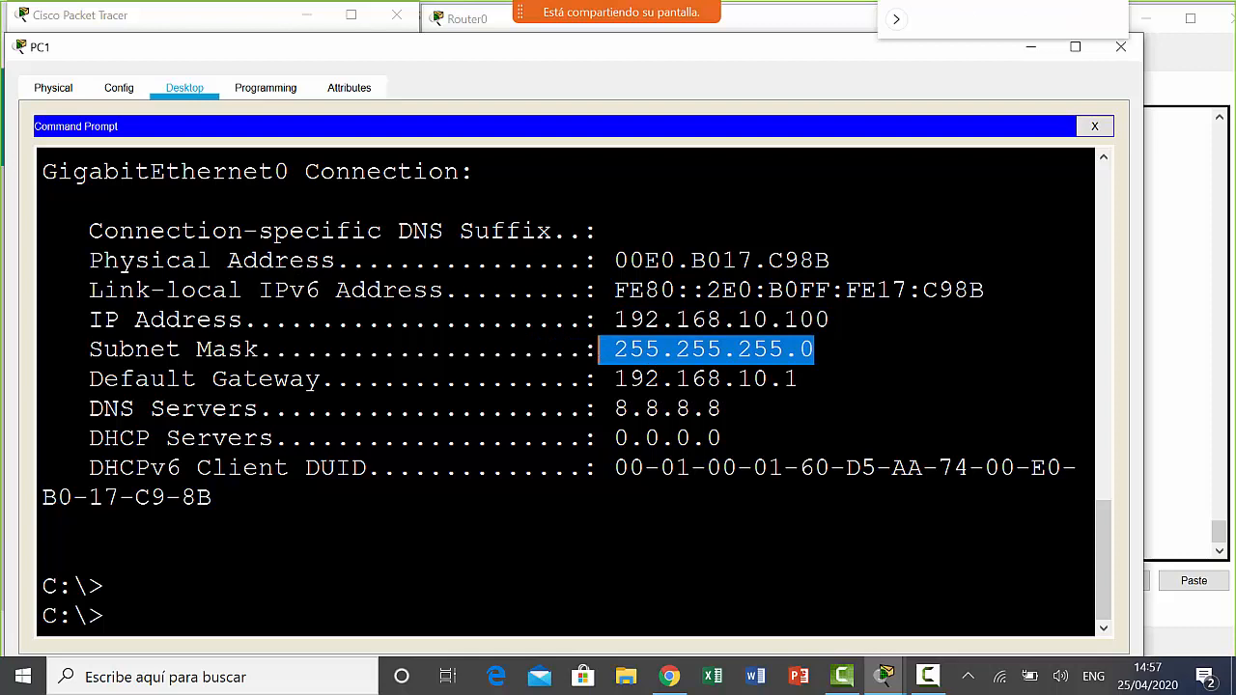
{"action": "left_click_drag", "start_coordinate": [798, 379], "coordinate": [615, 378]}
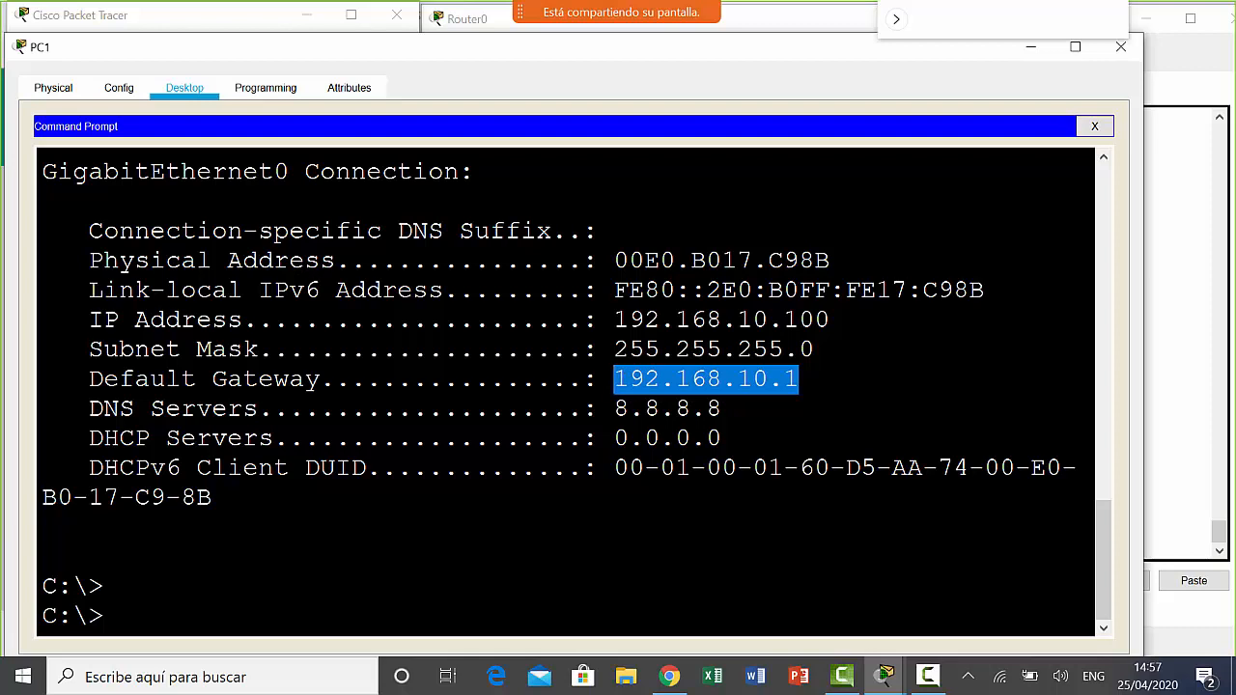
- Open PC1's IP configuration and highlight its link-local address and IPv4 address
{"action": "left_click", "coordinate": [1097, 126]}
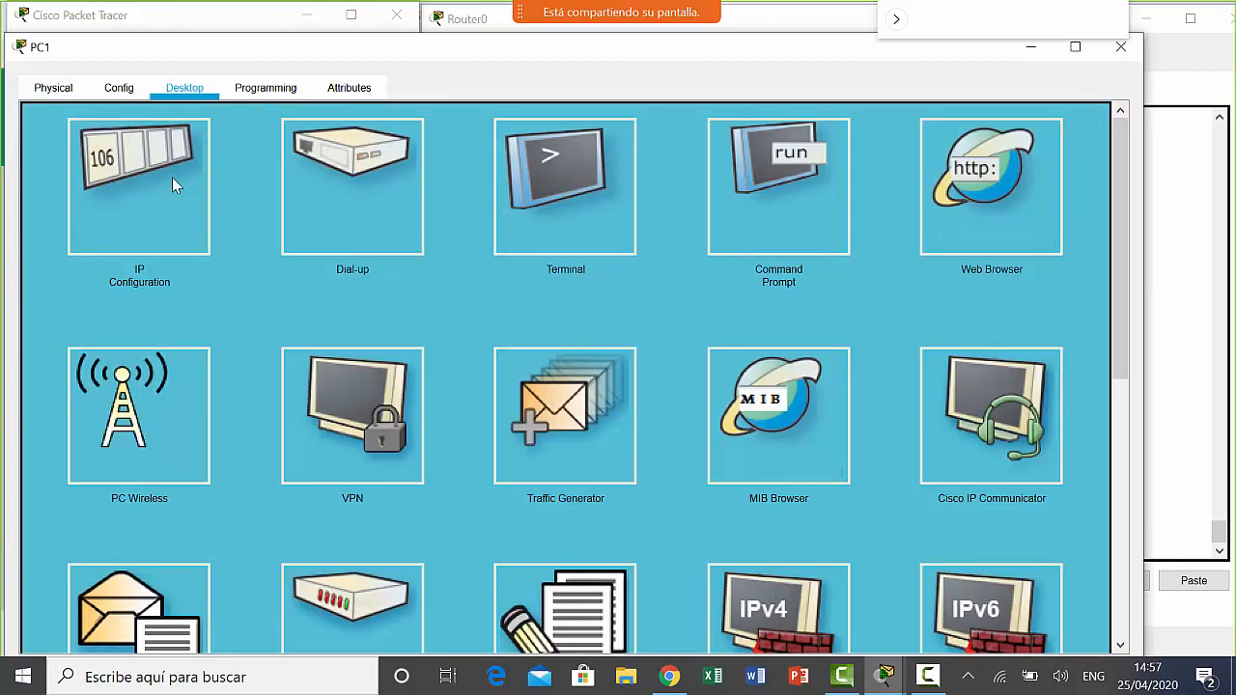
{"action": "left_click", "coordinate": [174, 185]}
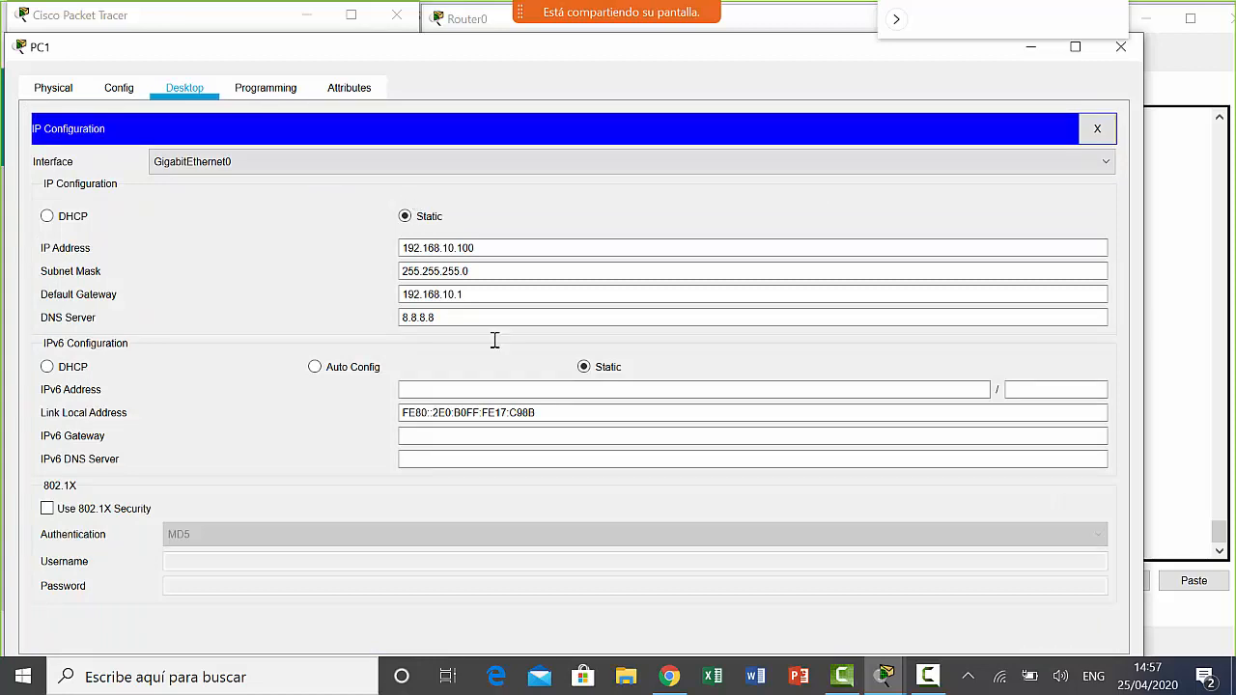
{"action": "left_click_drag", "start_coordinate": [576, 413], "coordinate": [312, 403]}
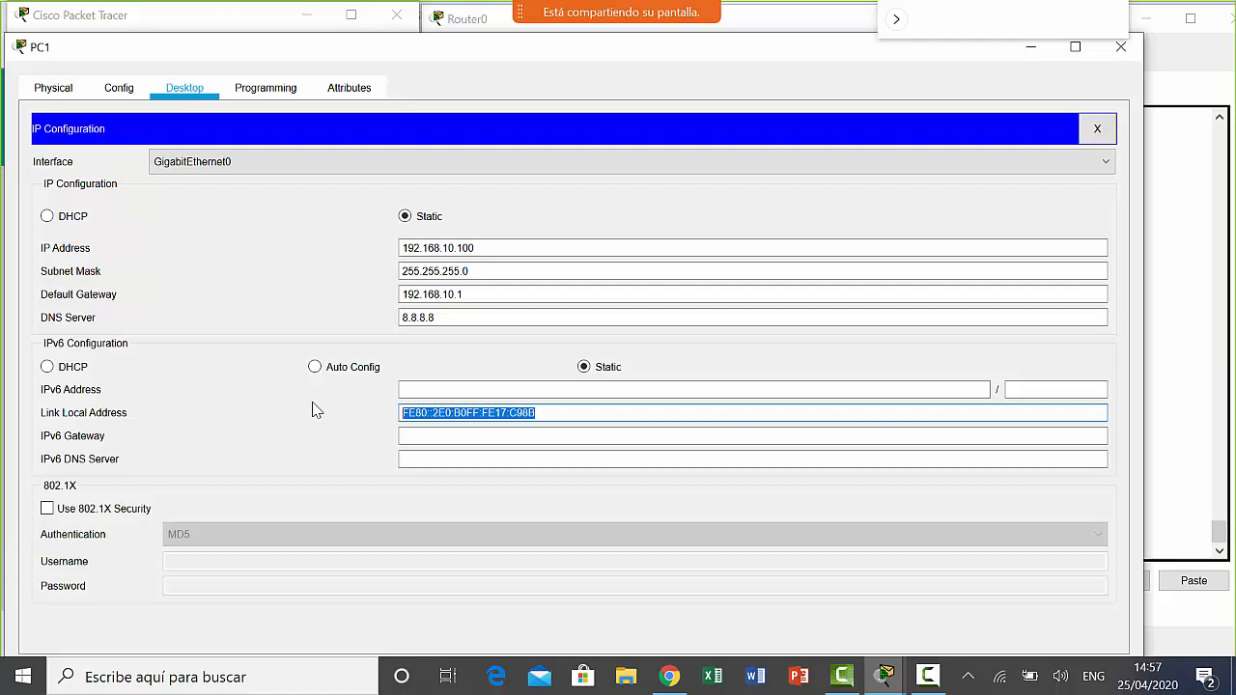
{"action": "left_click_drag", "start_coordinate": [566, 248], "coordinate": [332, 251]}
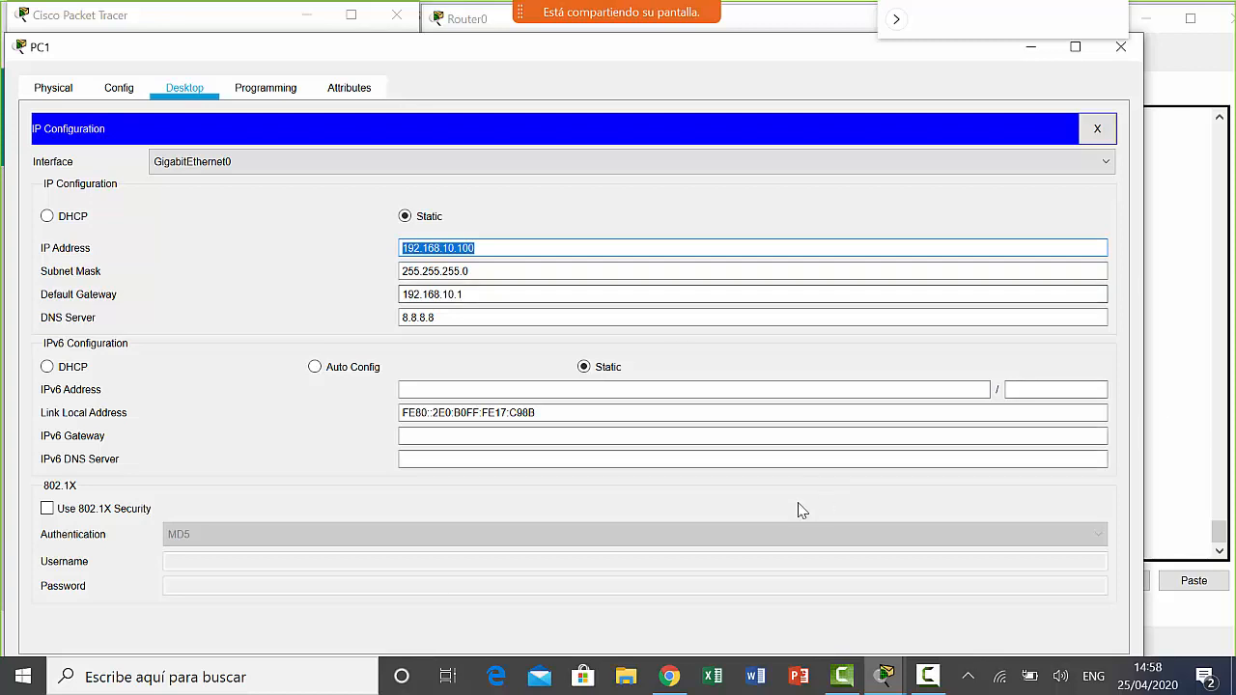
- Switch PC1's IPv6 configuration to Auto Config, toggling through Static and back to repeat the request
{"action": "left_click", "coordinate": [501, 394]}
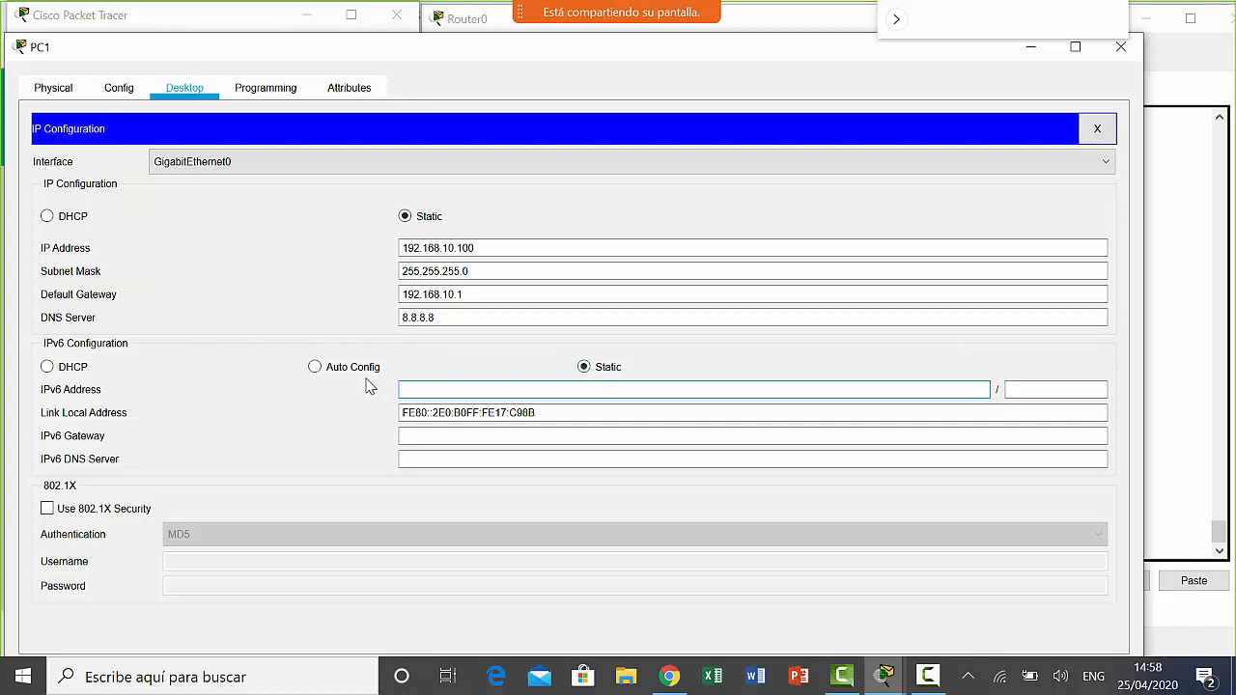
{"action": "left_click", "coordinate": [315, 369]}
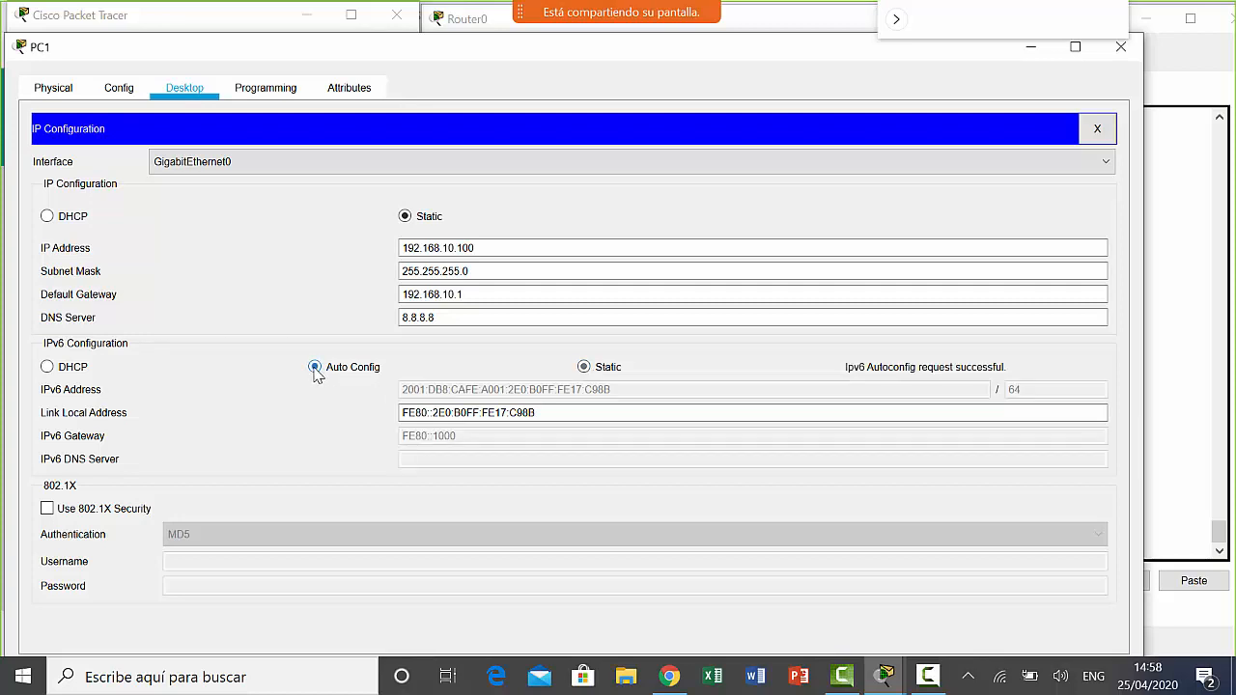
{"action": "left_click", "coordinate": [314, 369]}
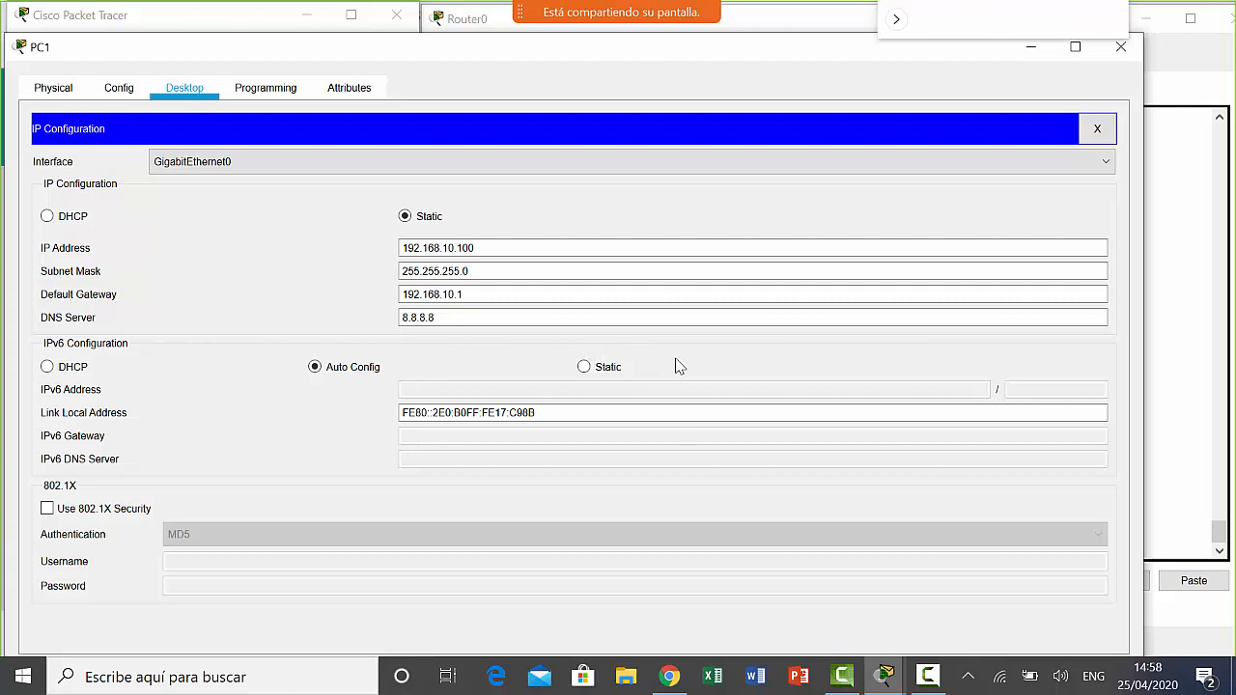
{"action": "left_click", "coordinate": [587, 371]}
{"action": "left_click", "coordinate": [317, 369]}
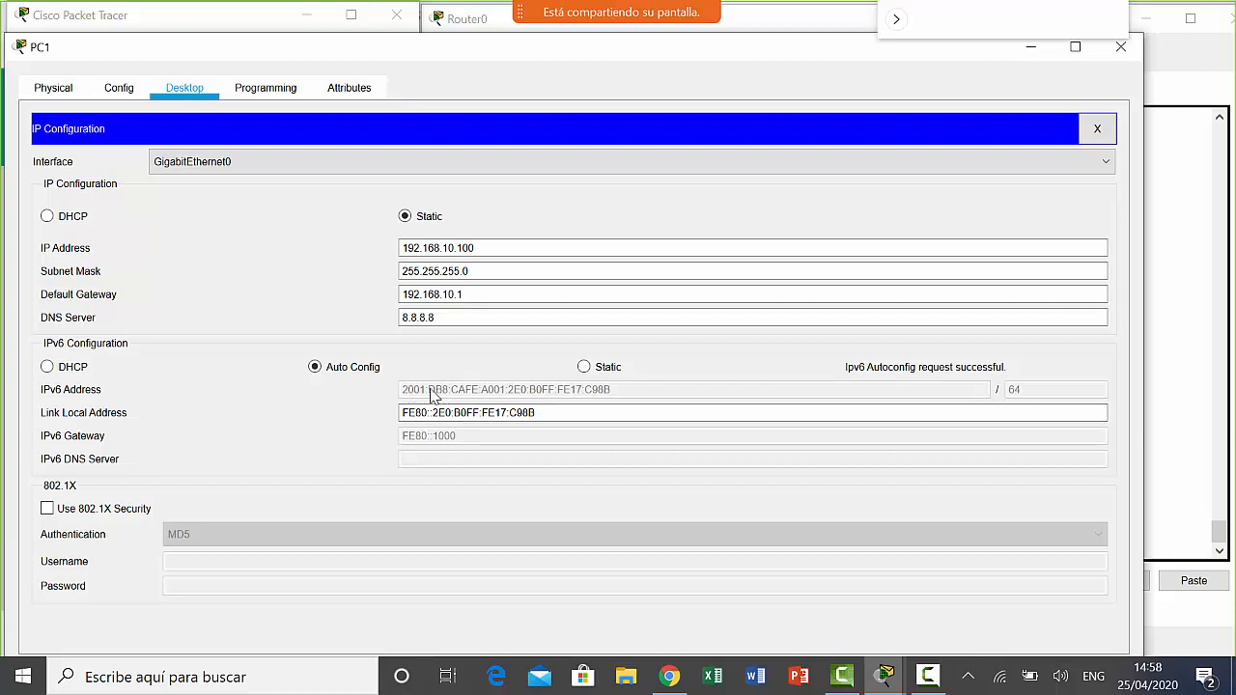
- Compare the link-local address's interface identifier 2E0:B0FF:FE17:C98B with the autoconfigured IPv6 address, and check the IPv6 gateway
{"action": "left_click", "coordinate": [493, 414]}
{"action": "left_click_drag", "start_coordinate": [537, 413], "coordinate": [494, 413]}
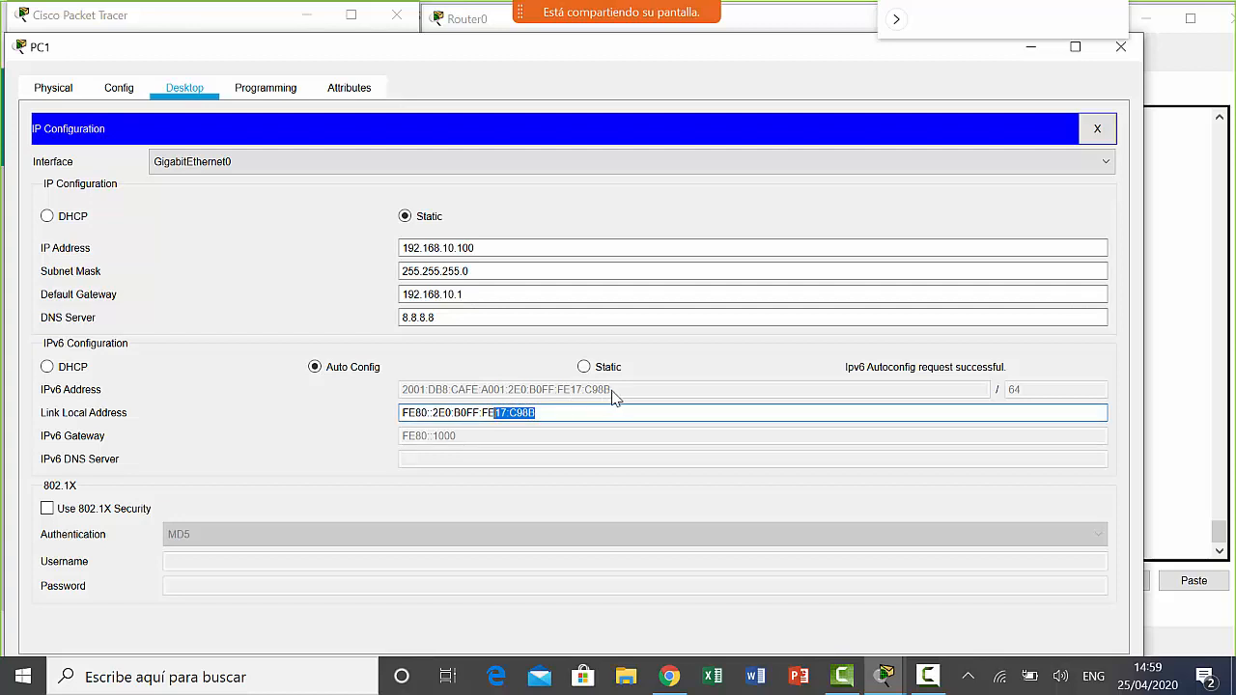
{"action": "left_click", "coordinate": [551, 414]}
{"action": "left_click_drag", "start_coordinate": [508, 413], "coordinate": [544, 413]}
{"action": "left_click_drag", "start_coordinate": [496, 413], "coordinate": [573, 412]}
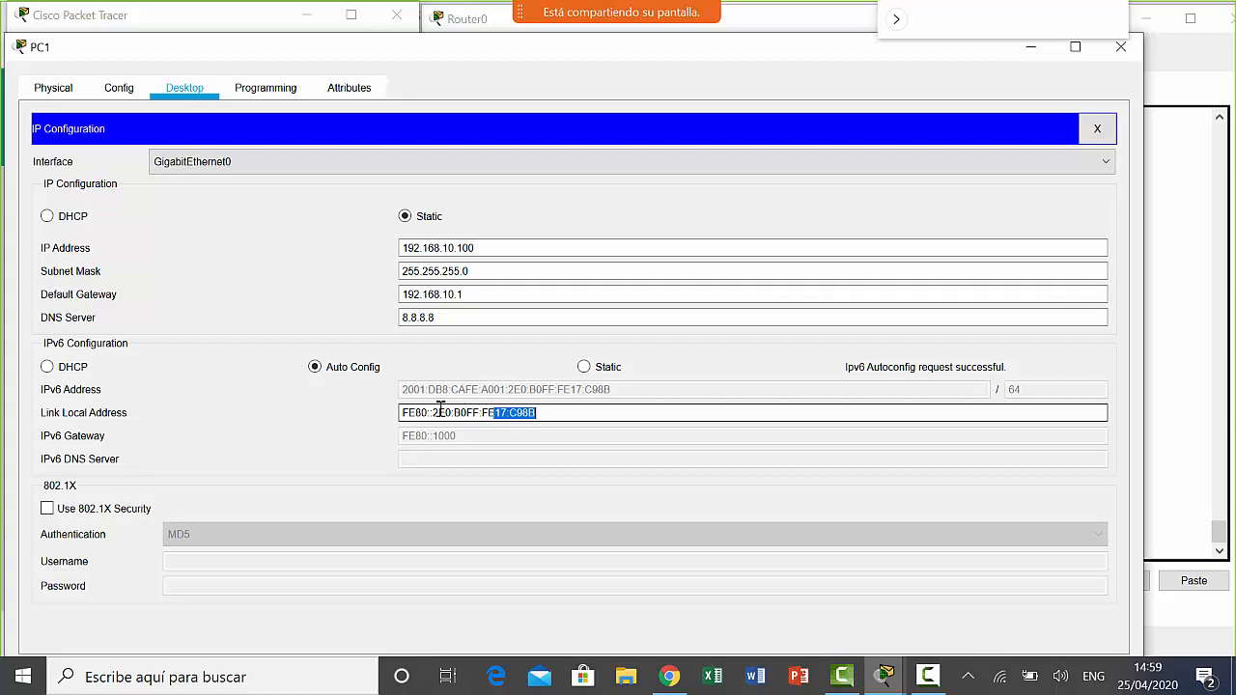
{"action": "left_click_drag", "start_coordinate": [434, 412], "coordinate": [590, 412]}
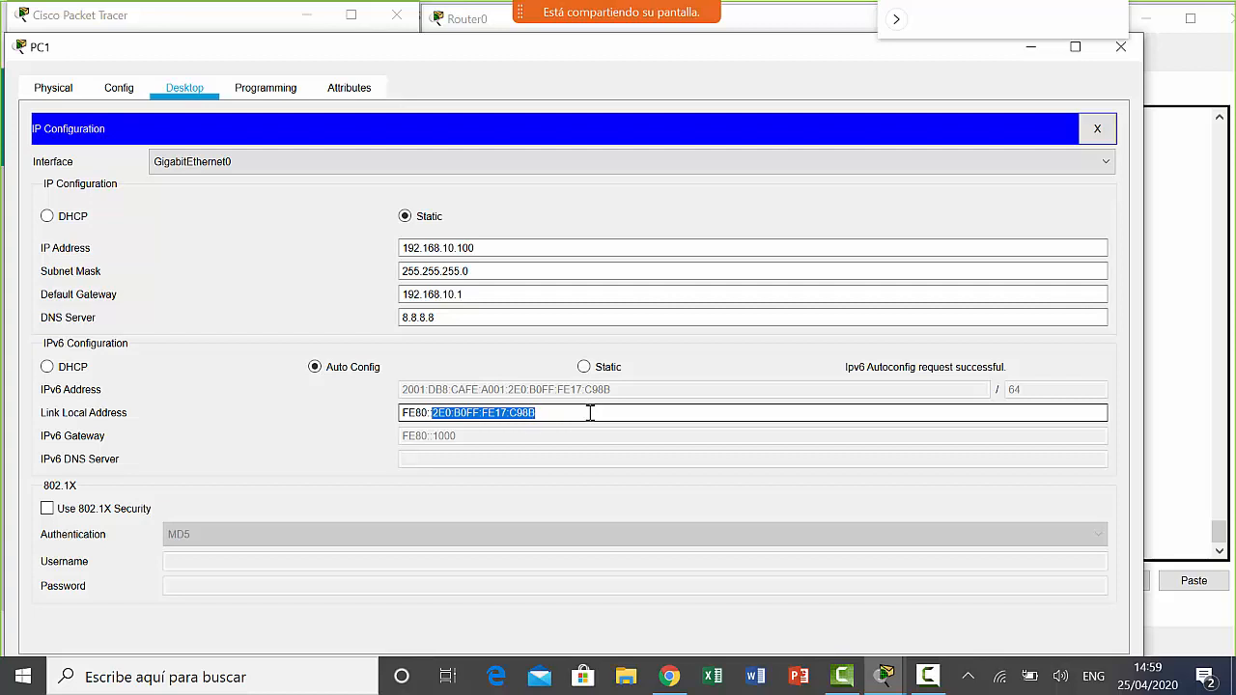
{"action": "left_click", "coordinate": [415, 443]}
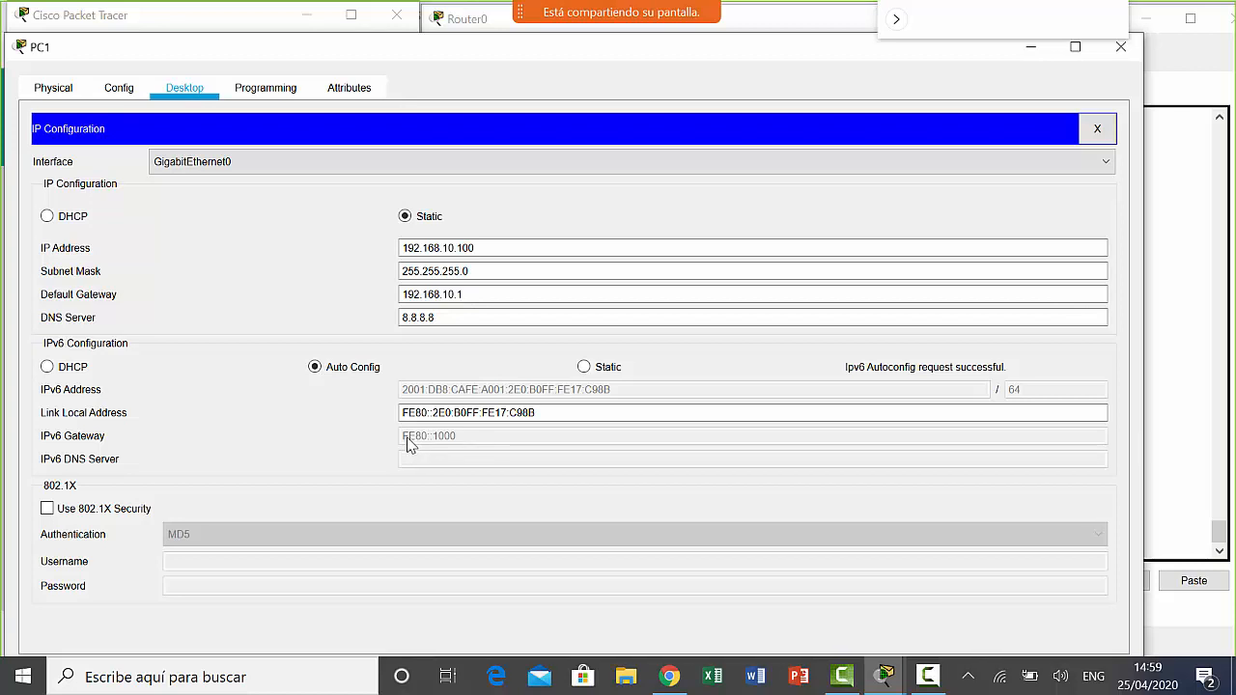
- Ping the router's link-local address fe80::1000 from PC1's command prompt
{"action": "left_click", "coordinate": [1097, 130]}
{"action": "left_click", "coordinate": [829, 232]}
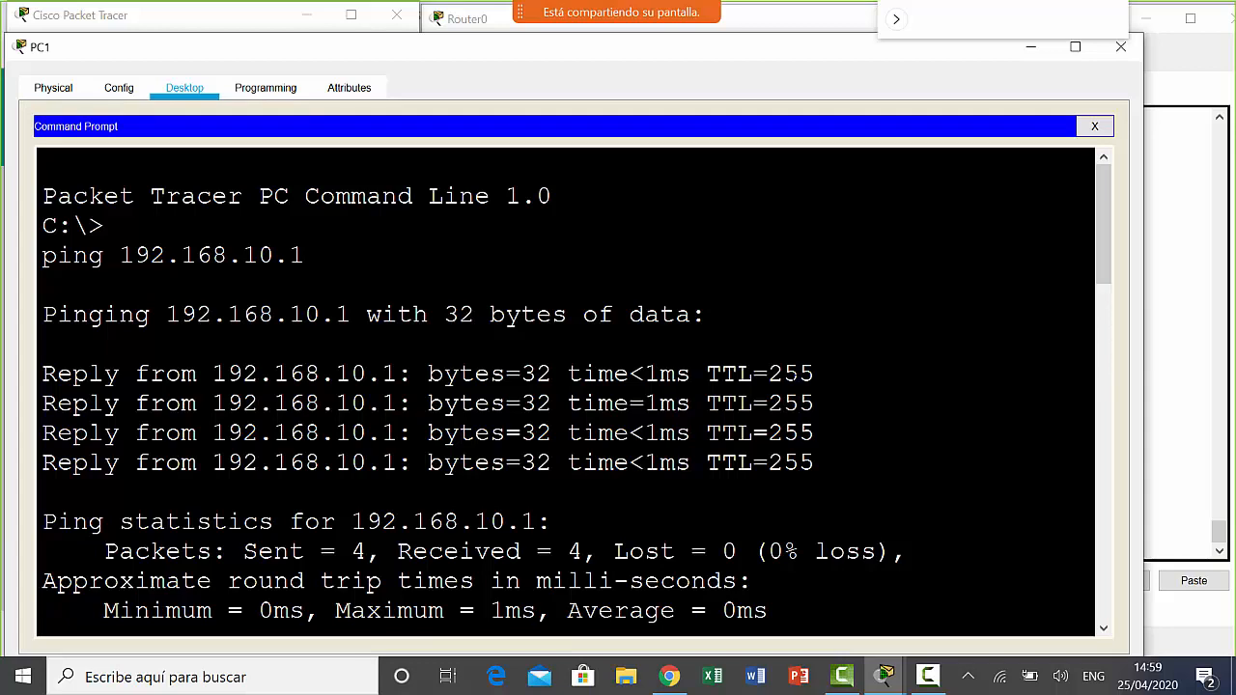
{"action": "type", "text": "ipconfig /all"}
{"action": "key", "text": "Return"}
{"action": "key", "text": "Return"}
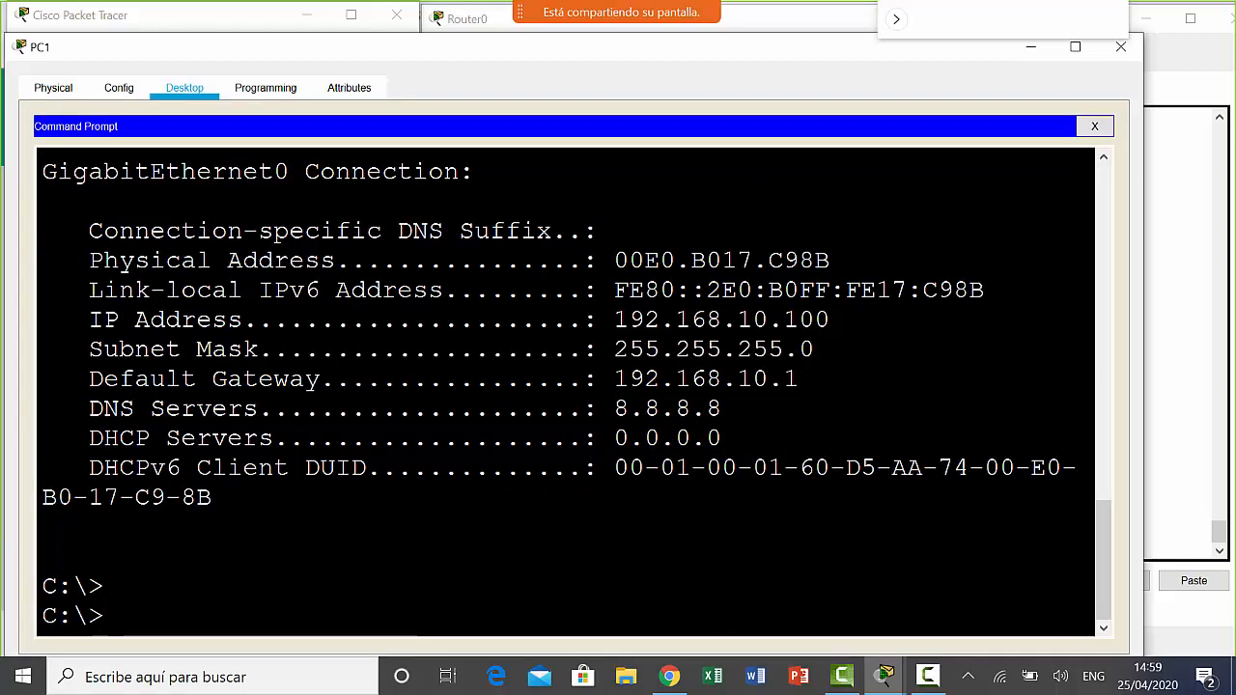
{"action": "type", "text": "ping "}
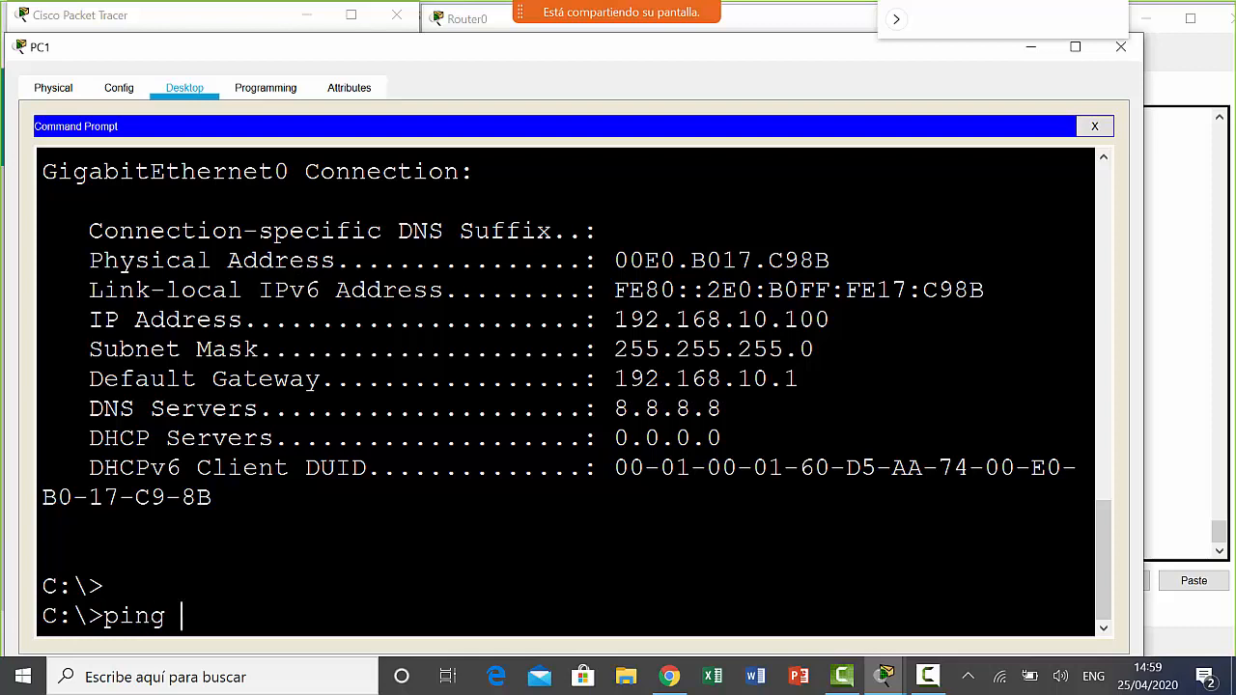
{"action": "type", "text": "fe80::1000"}
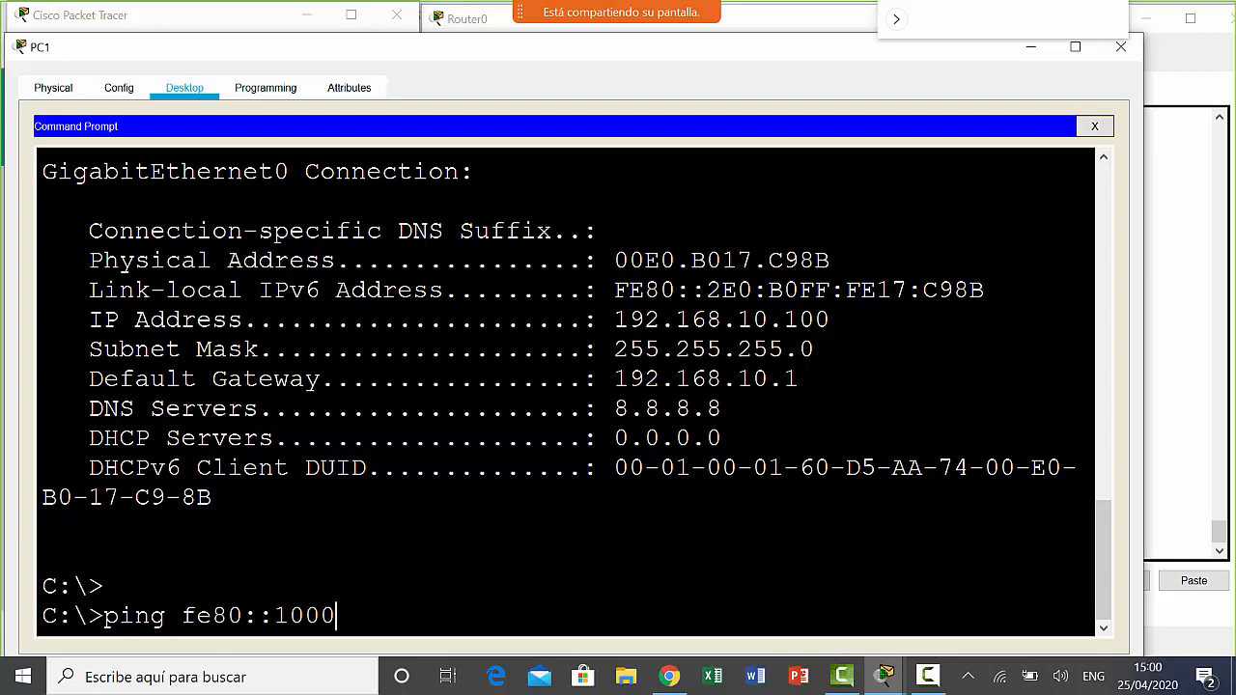
{"action": "key", "text": "Return"}
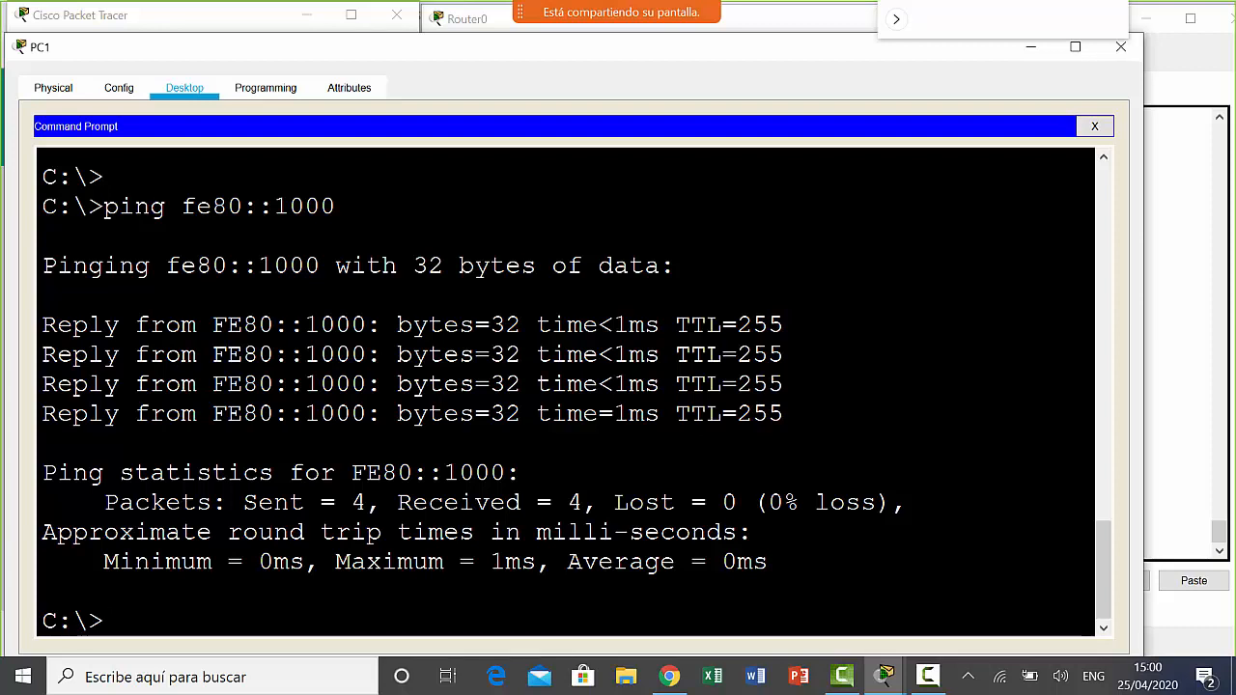
{"action": "key", "text": "Return"}
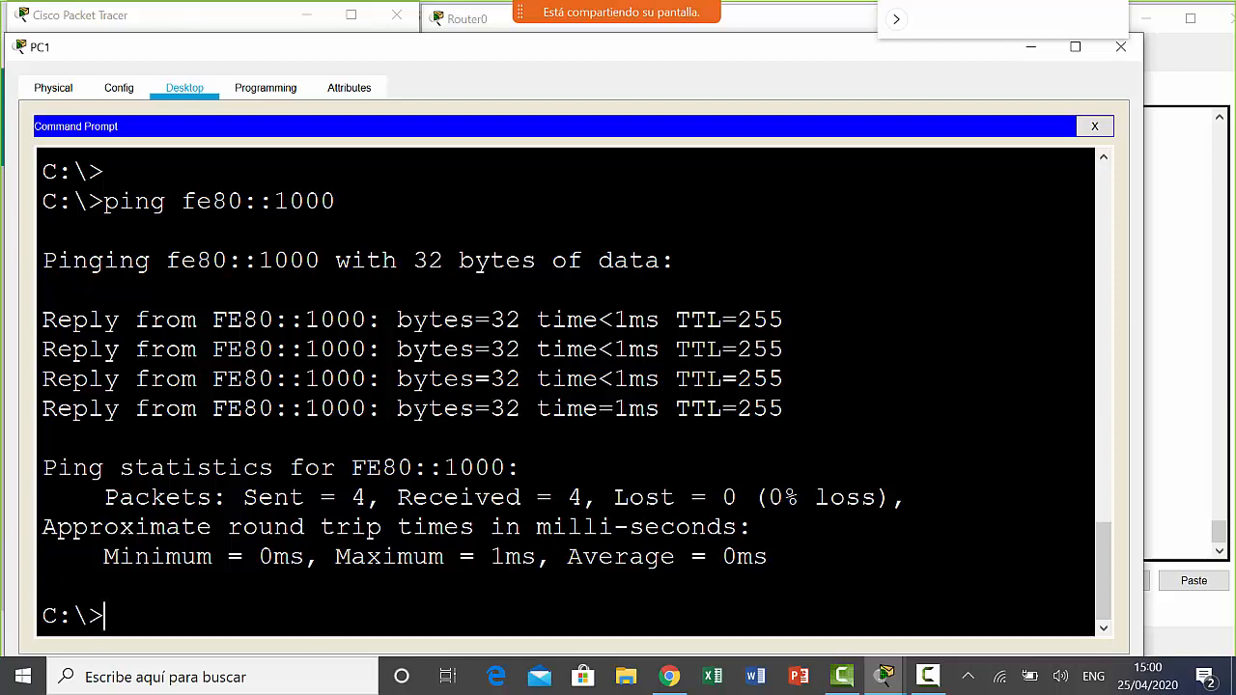
- Highlight the FE80::1000 address in the ping reply and the ping command, and return to PC1's IP configuration
{"action": "left_click_drag", "start_coordinate": [213, 320], "coordinate": [383, 320]}
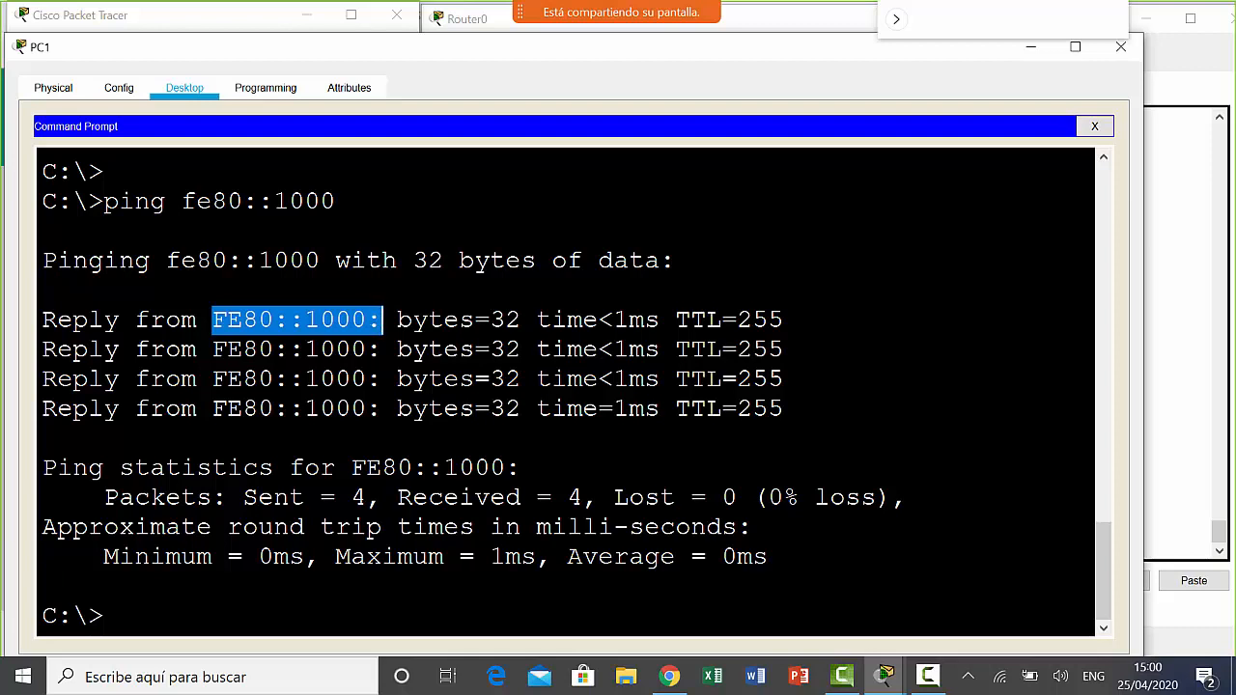
{"action": "left_click", "coordinate": [261, 629]}
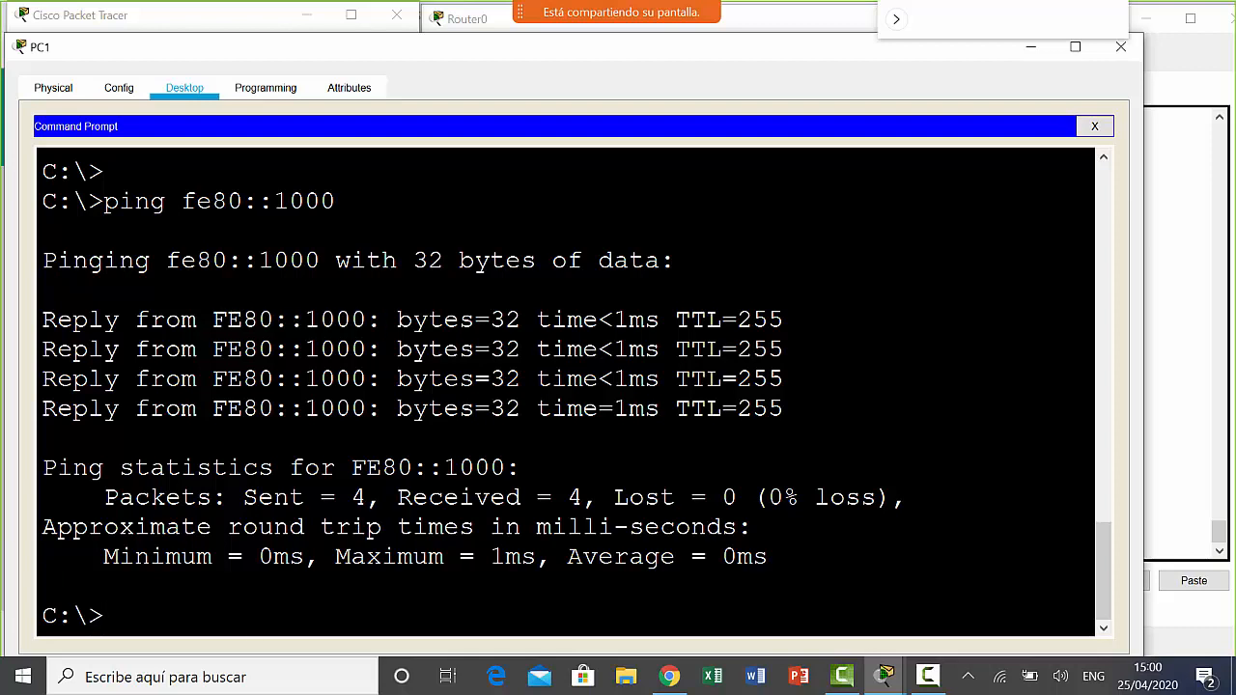
{"action": "left_click_drag", "start_coordinate": [336, 201], "coordinate": [185, 202]}
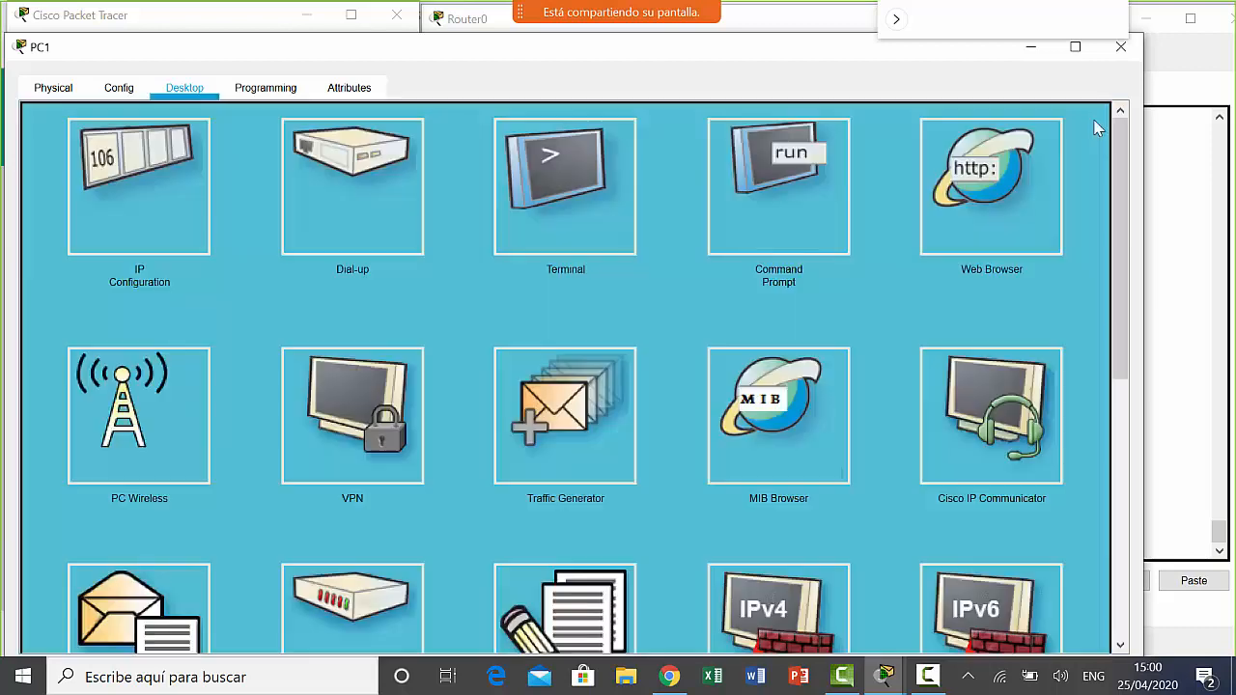
{"action": "left_click", "coordinate": [1094, 125]}
{"action": "left_click", "coordinate": [190, 193]}
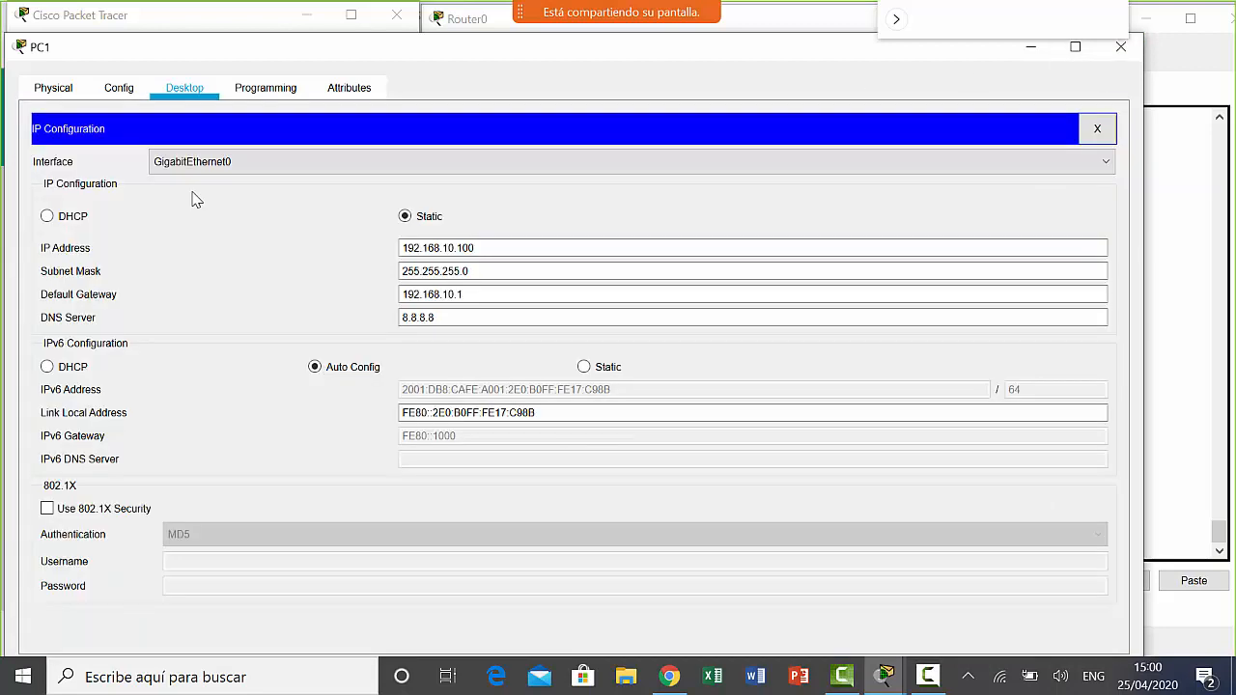
{"action": "left_click", "coordinate": [585, 368]}
{"action": "left_click", "coordinate": [574, 391]}
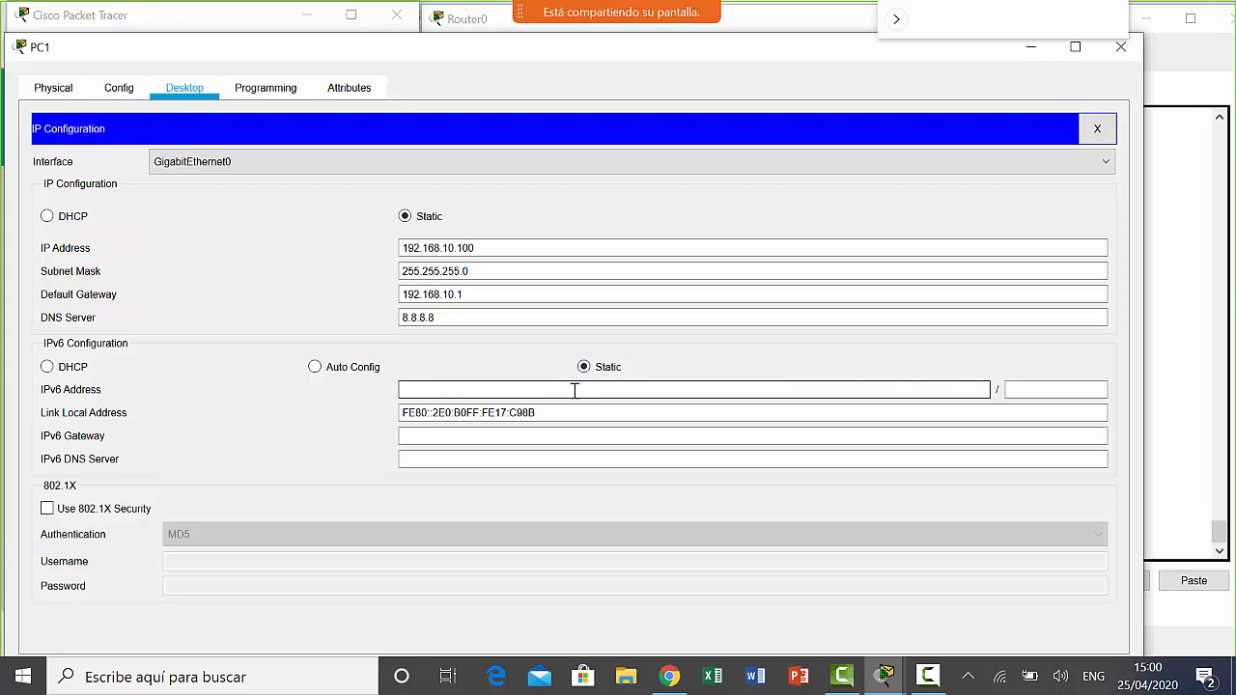
{"action": "type", "text": "2001"}
{"action": "left_click", "coordinate": [335, 366]}
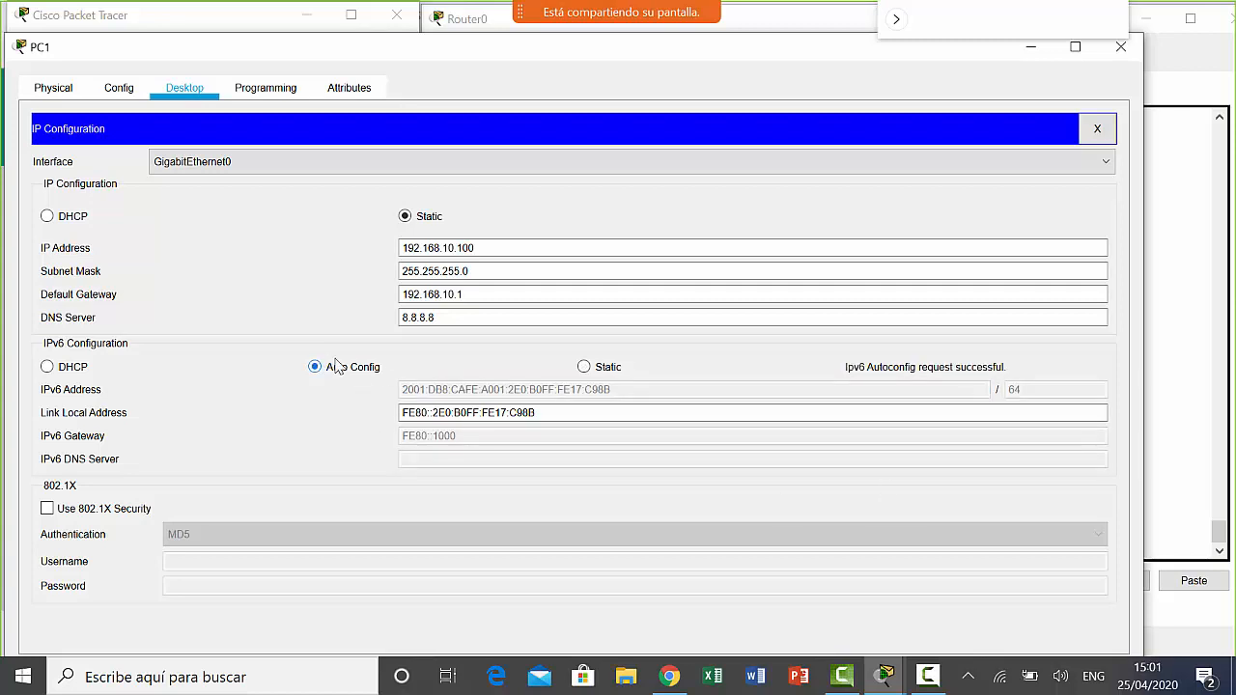
- Set PC1's IPv6 configuration to Static with address 2001:db8:cafe:a001::2000 and prefix length 64
{"action": "left_click", "coordinate": [581, 369]}
{"action": "left_click", "coordinate": [560, 390]}
{"action": "type", "text": "2"}
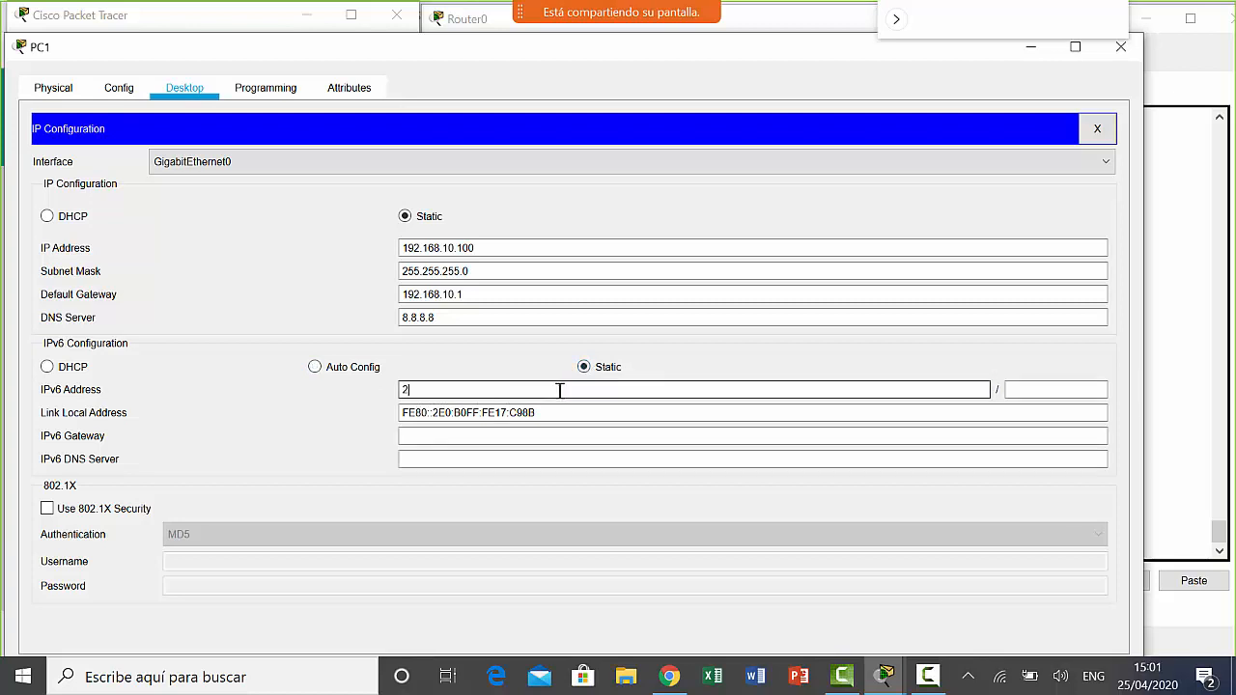
{"action": "type", "text": "001"}
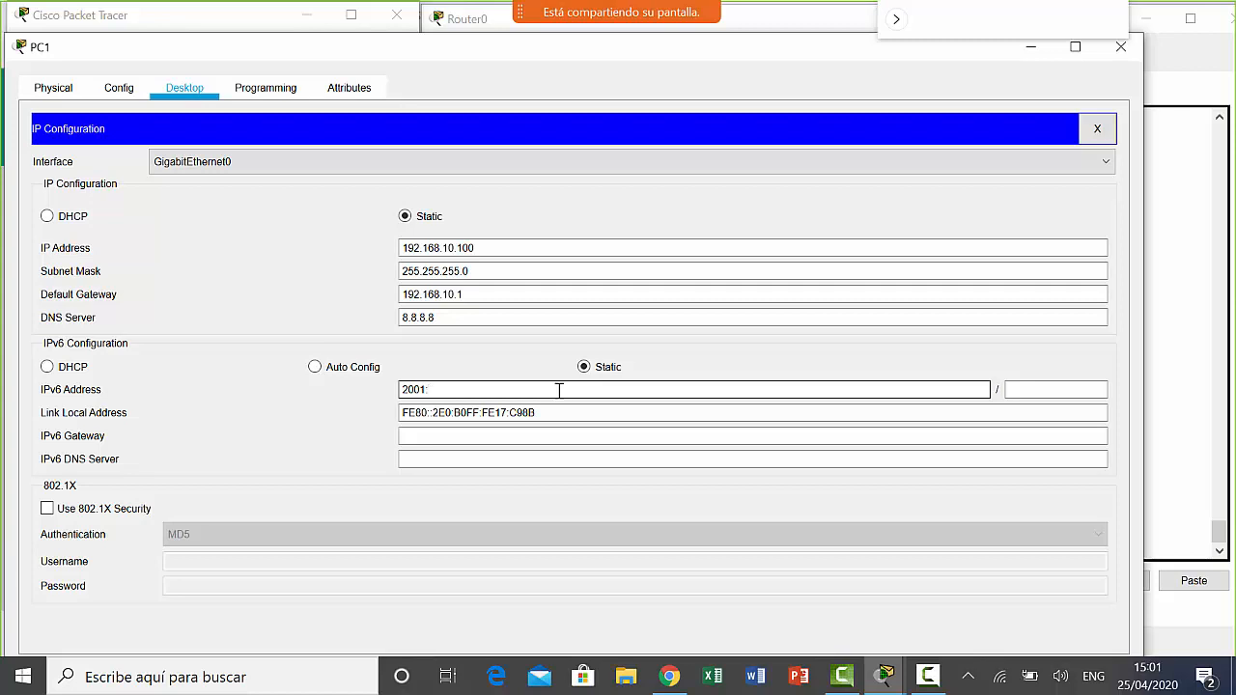
{"action": "type", "text": ":db8:cafe:a001::"}
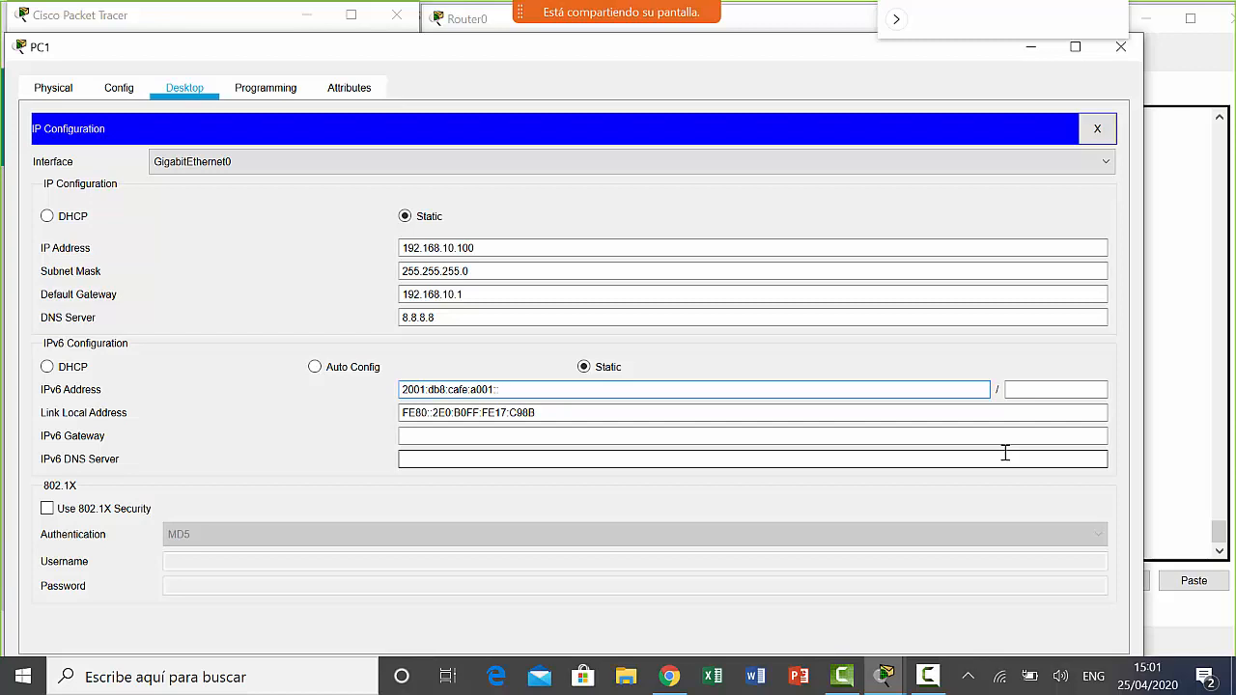
{"action": "type", "text": "2000"}
{"action": "left_click_drag", "start_coordinate": [402, 391], "coordinate": [502, 390]}
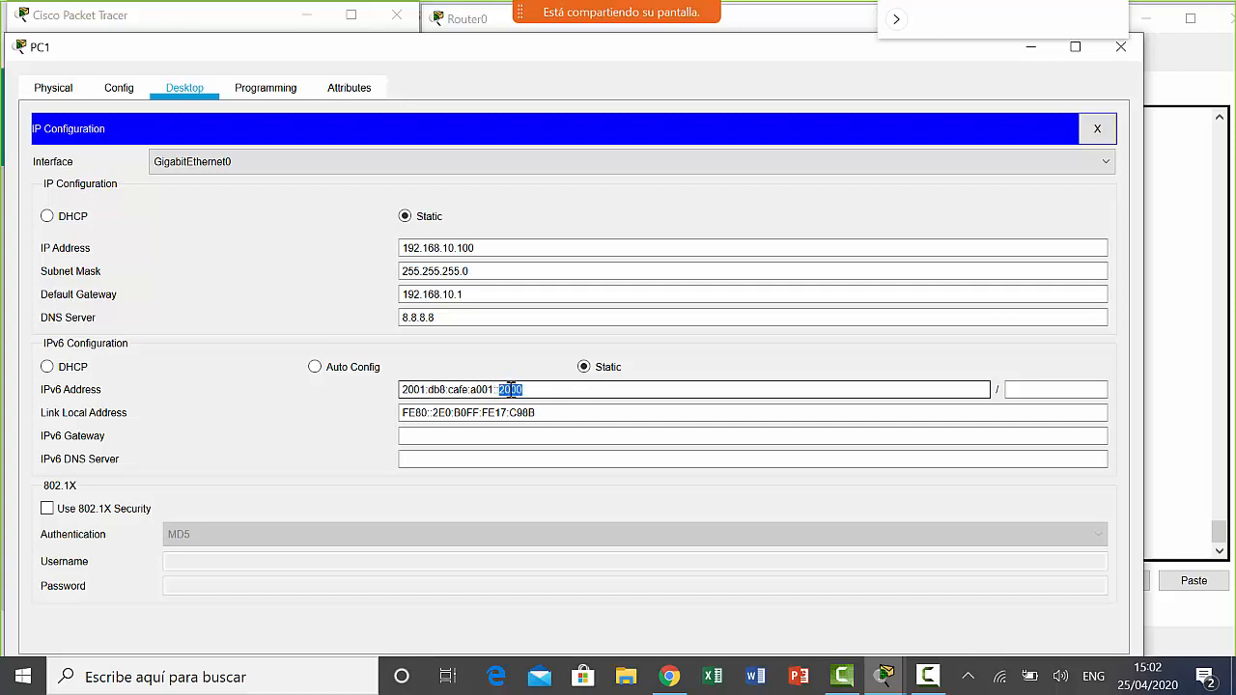
{"action": "left_click", "coordinate": [1033, 392]}
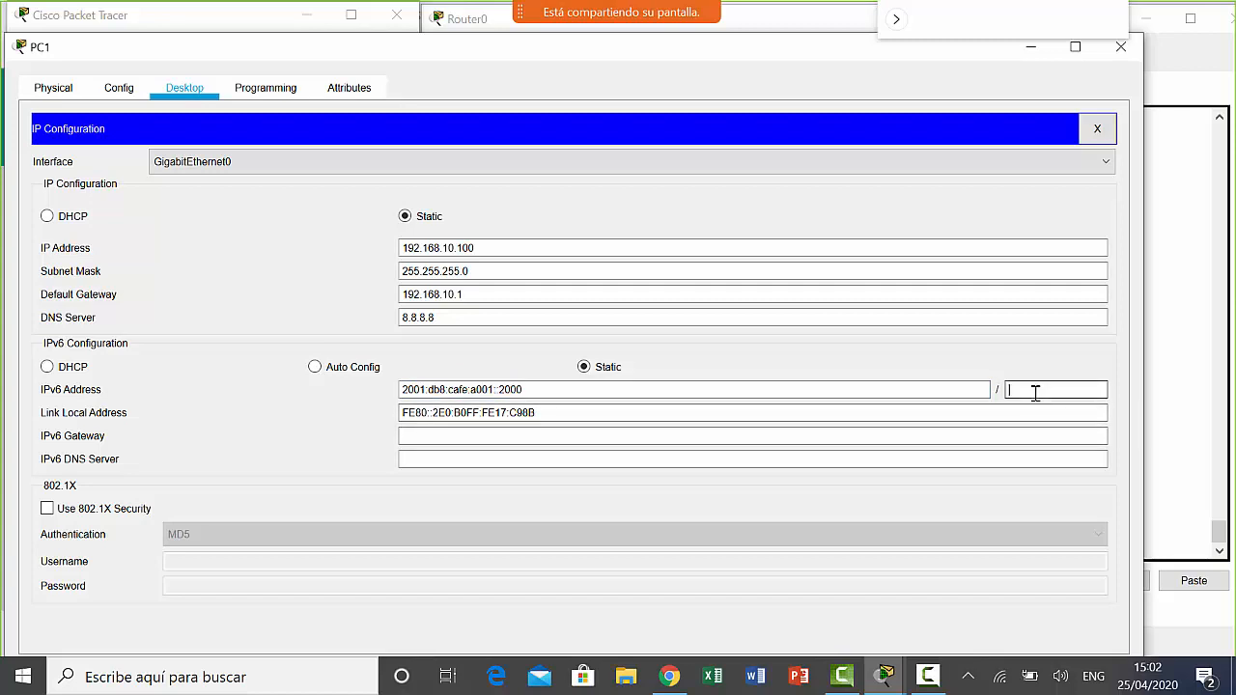
{"action": "type", "text": "64"}
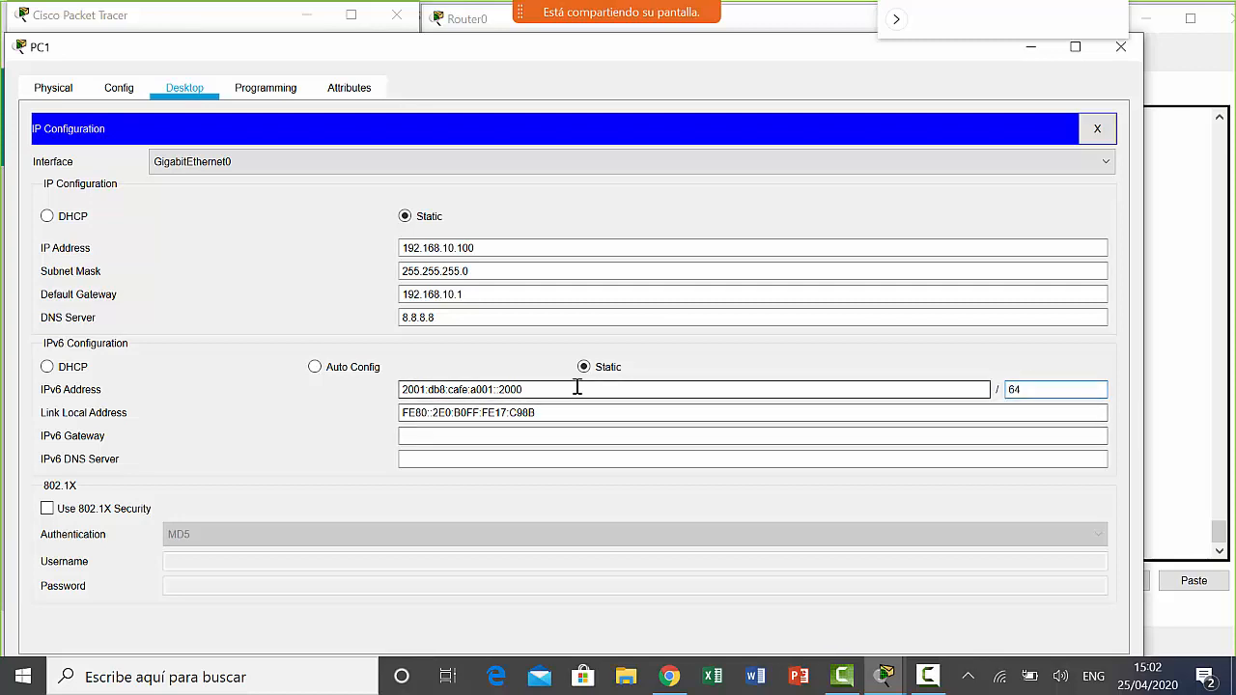
- Set the IPv6 gateway to 2001:db8:cafe:a001::1000, reusing a copy of PC1's IPv6 address
{"action": "left_click_drag", "start_coordinate": [576, 390], "coordinate": [402, 389]}
{"action": "key", "text": "ctrl+c"}
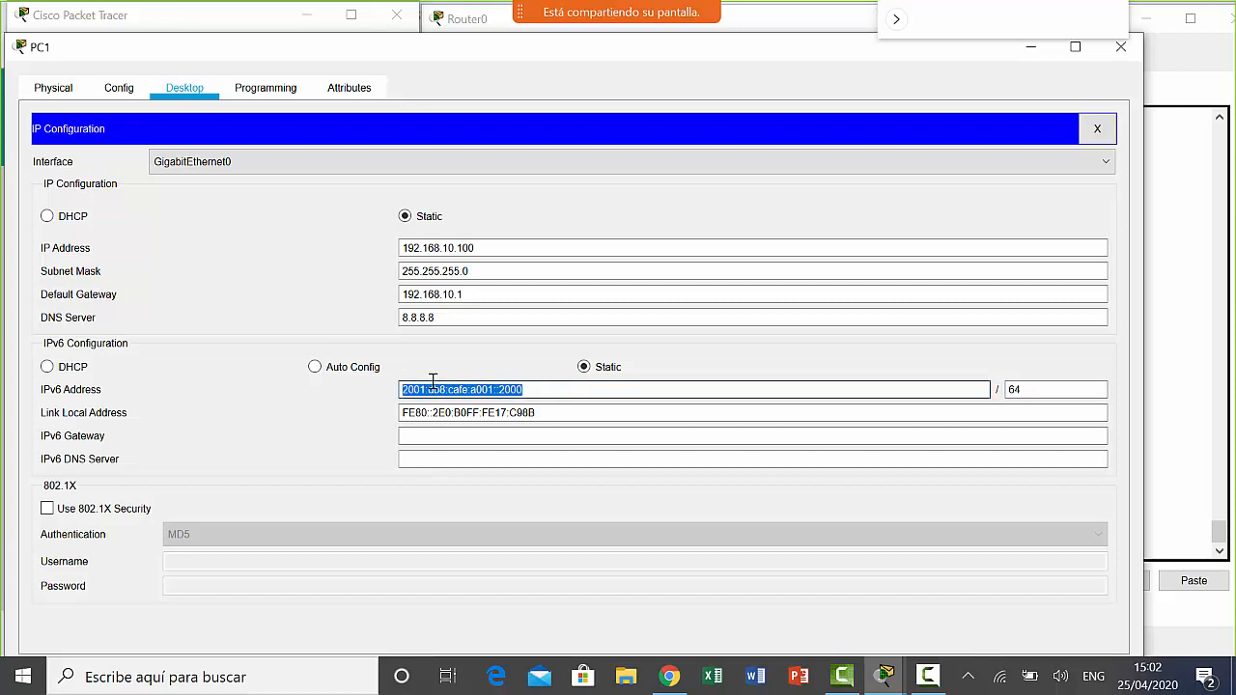
{"action": "left_click", "coordinate": [464, 458]}
{"action": "left_click", "coordinate": [460, 440]}
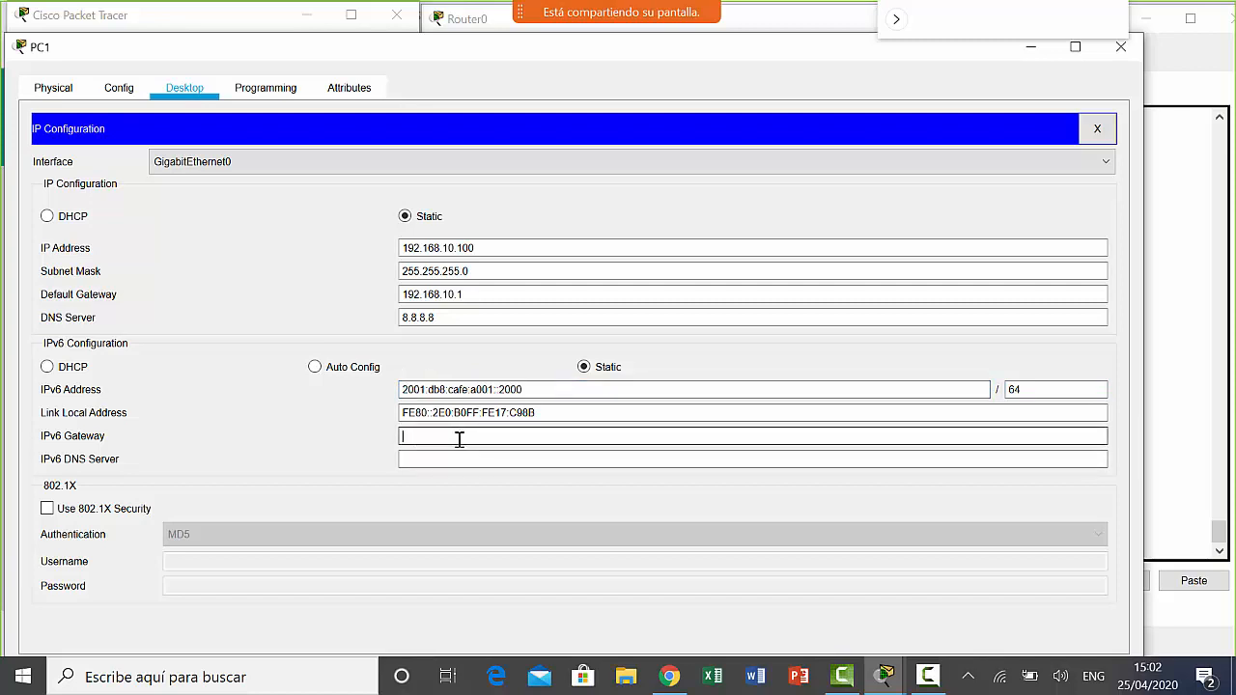
{"action": "key", "text": "ctrl+v"}
{"action": "key", "text": "BackSpace"}
{"action": "key", "text": "BackSpace"}
{"action": "key", "text": "BackSpace"}
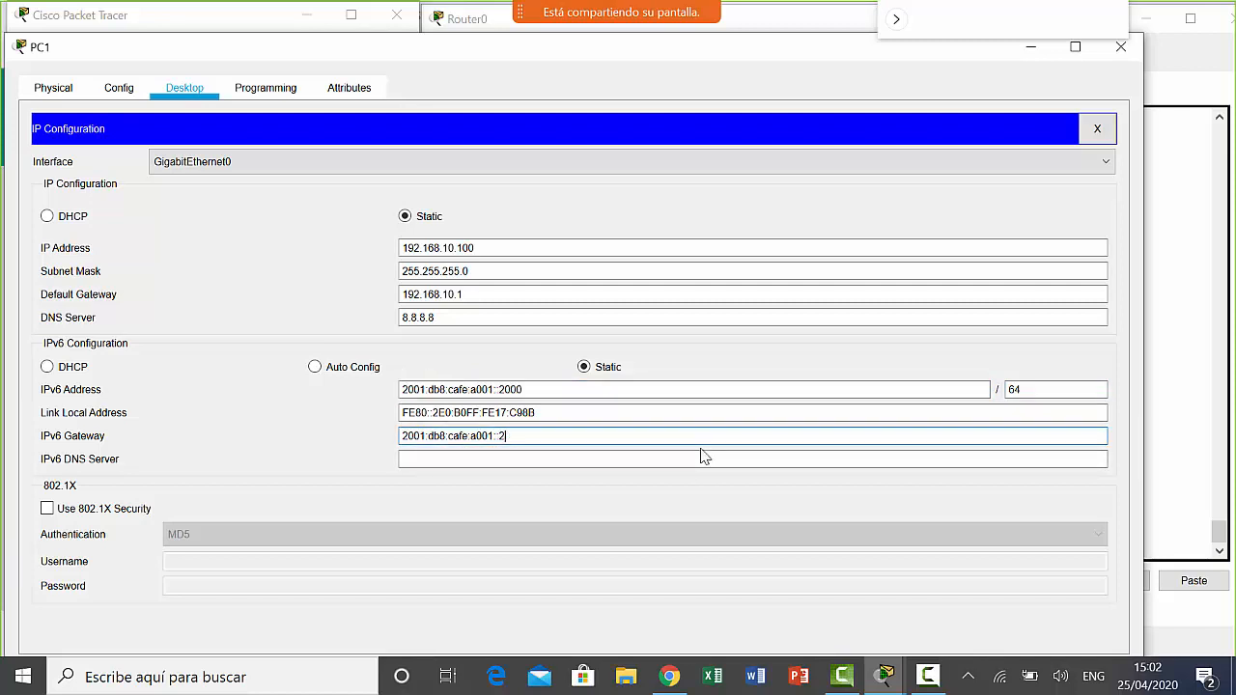
{"action": "key", "text": "BackSpace"}
{"action": "type", "text": "1000"}
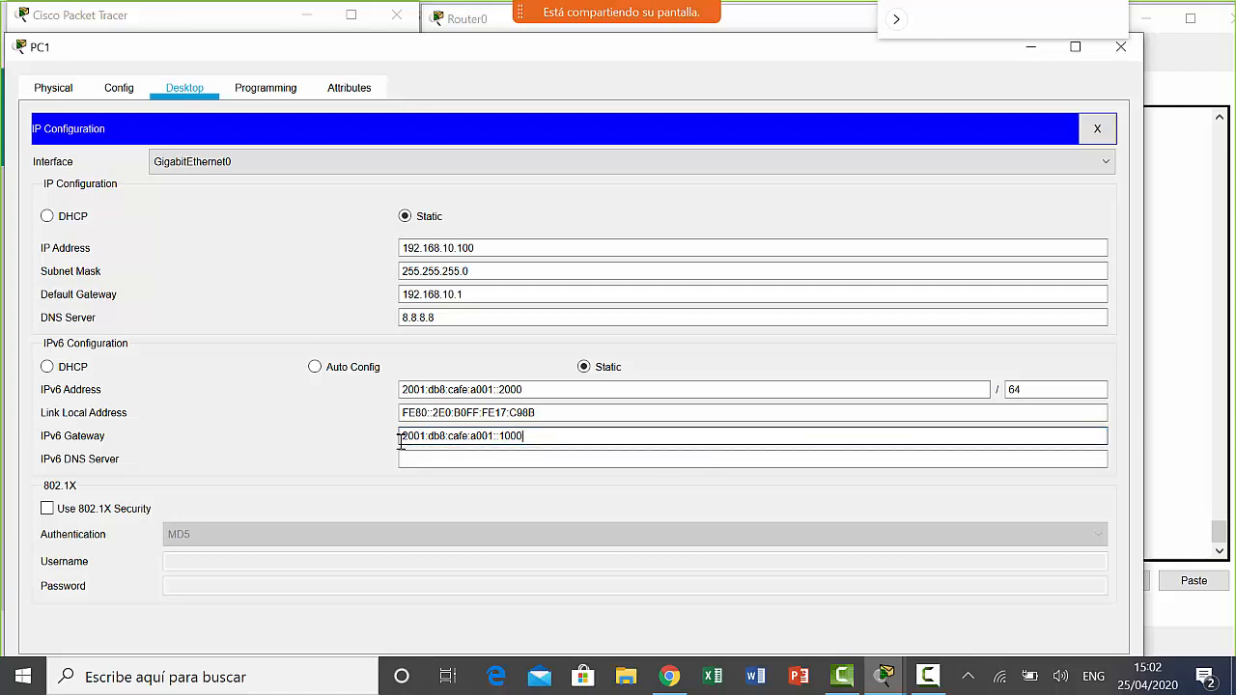
- Highlight the IPv6 gateway entry, including its leading group and the full address
{"action": "left_click_drag", "start_coordinate": [400, 441], "coordinate": [537, 443]}
{"action": "left_click", "coordinate": [433, 441]}
{"action": "left_click_drag", "start_coordinate": [428, 439], "coordinate": [394, 431]}
{"action": "double_click", "coordinate": [460, 436]}
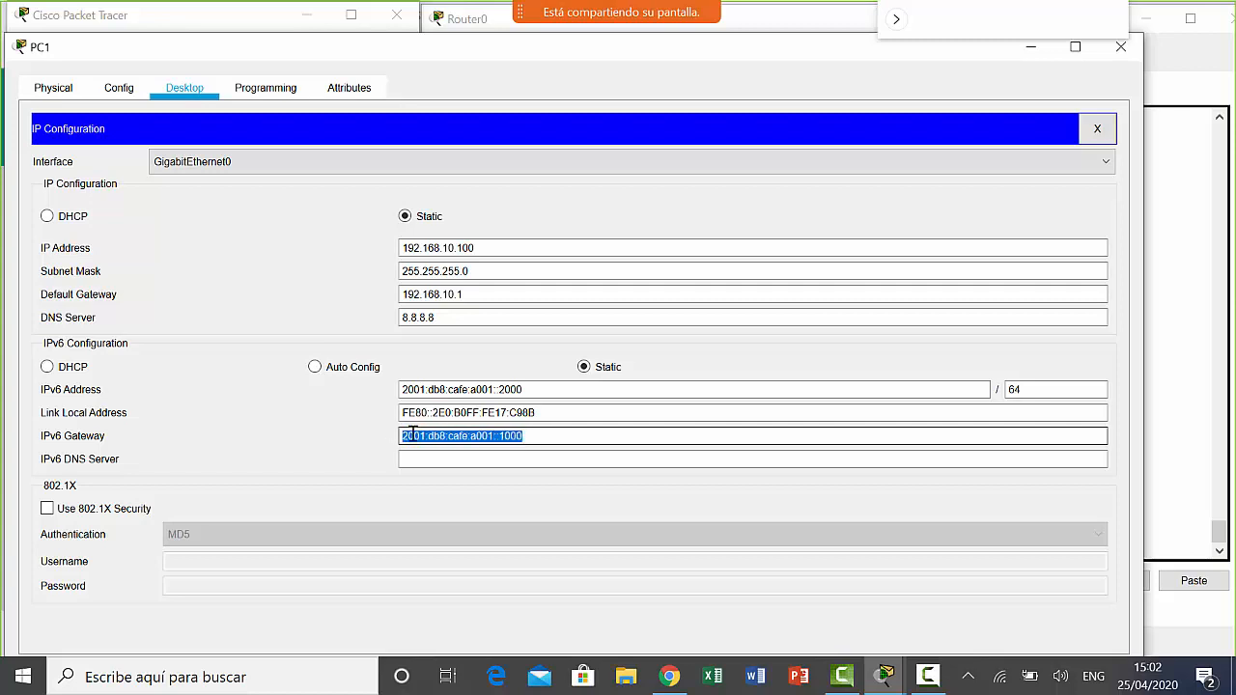
- Ping the gateway address 2001:db8:cafe:a001::1000 from PC1's Command Prompt, widening PC1's window
{"action": "left_click", "coordinate": [574, 443]}
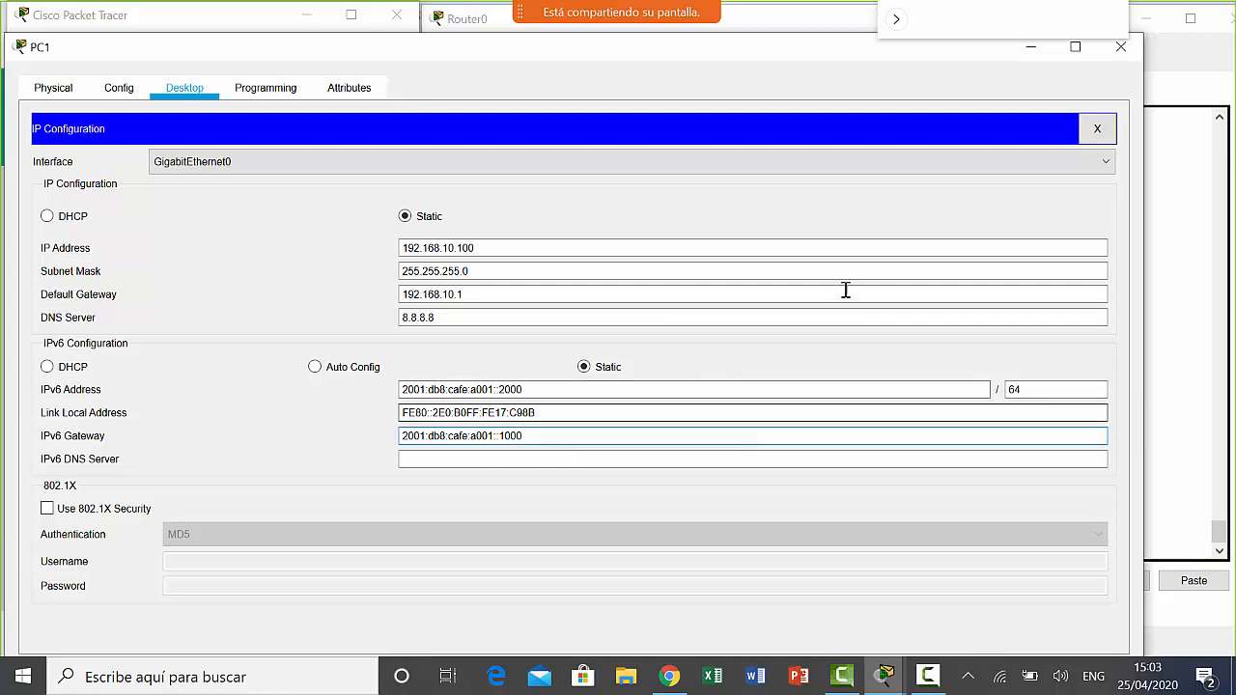
{"action": "left_click", "coordinate": [1097, 130]}
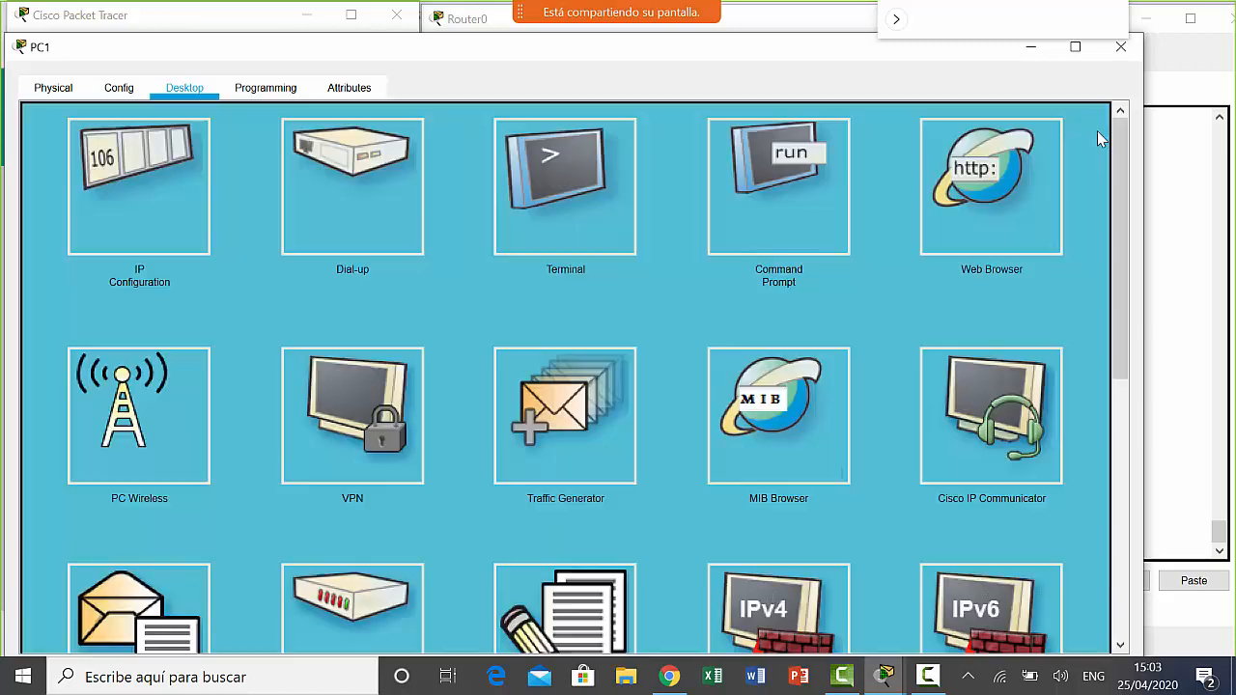
{"action": "left_click", "coordinate": [810, 190]}
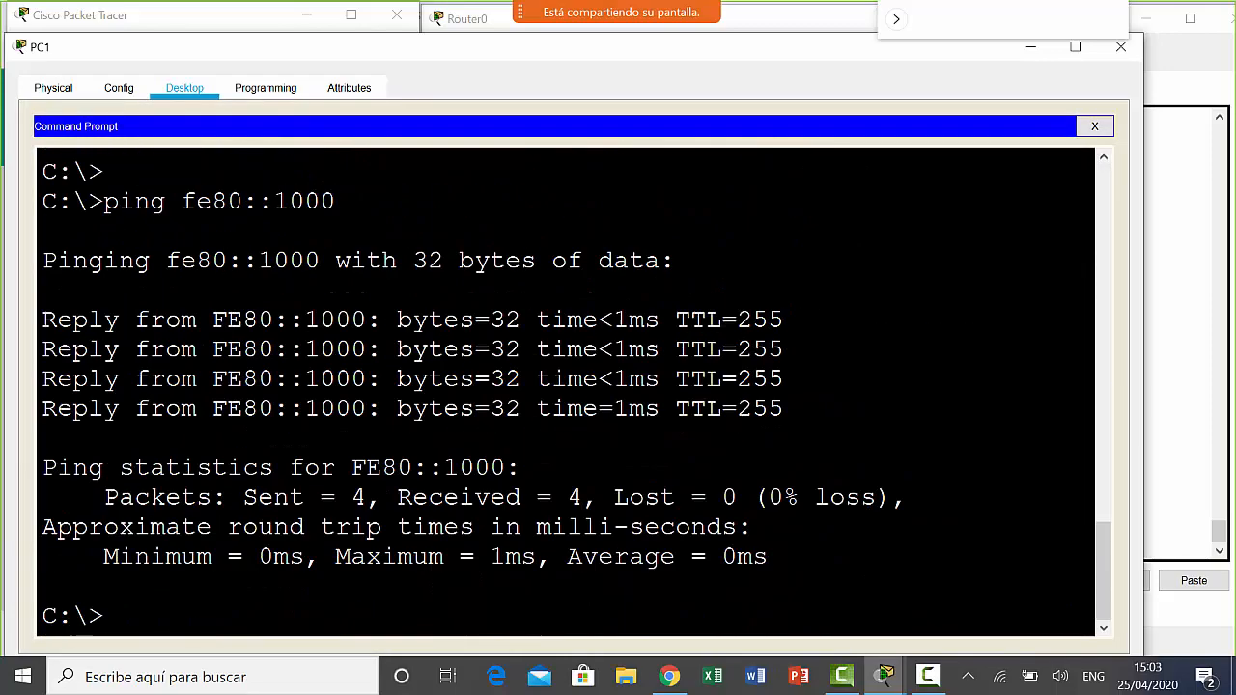
{"action": "left_click_drag", "start_coordinate": [1143, 261], "coordinate": [1230, 261]}
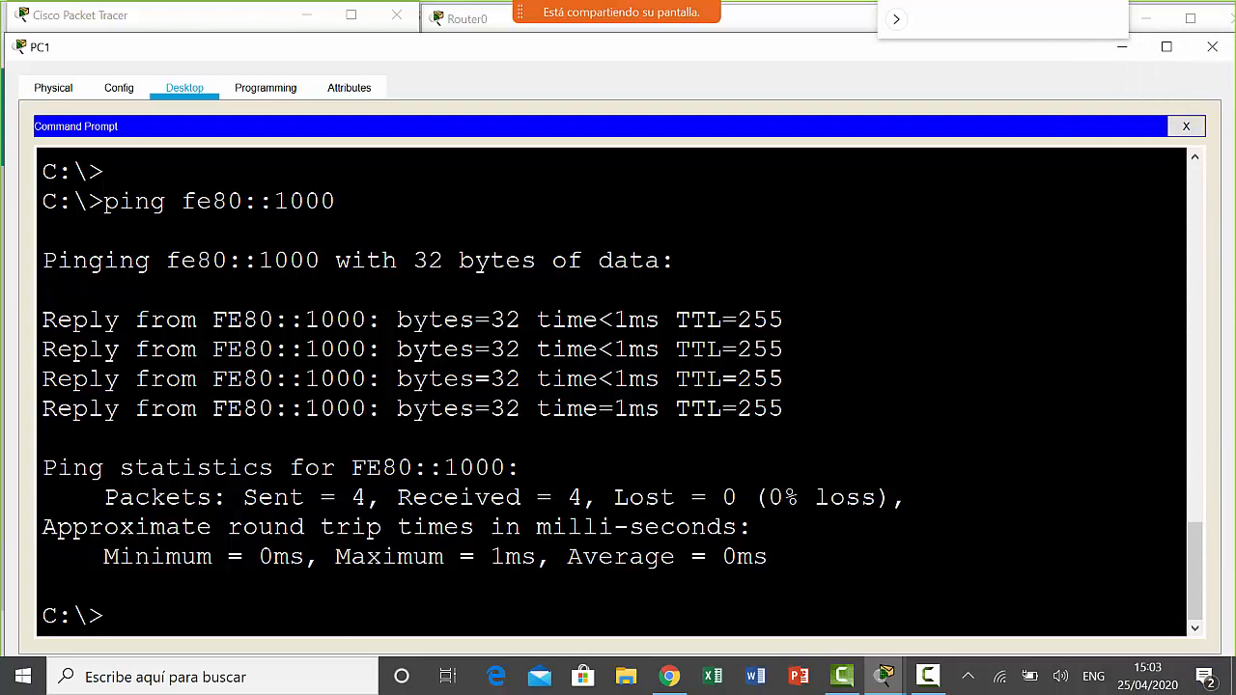
{"action": "type", "text": "ping 2001:"}
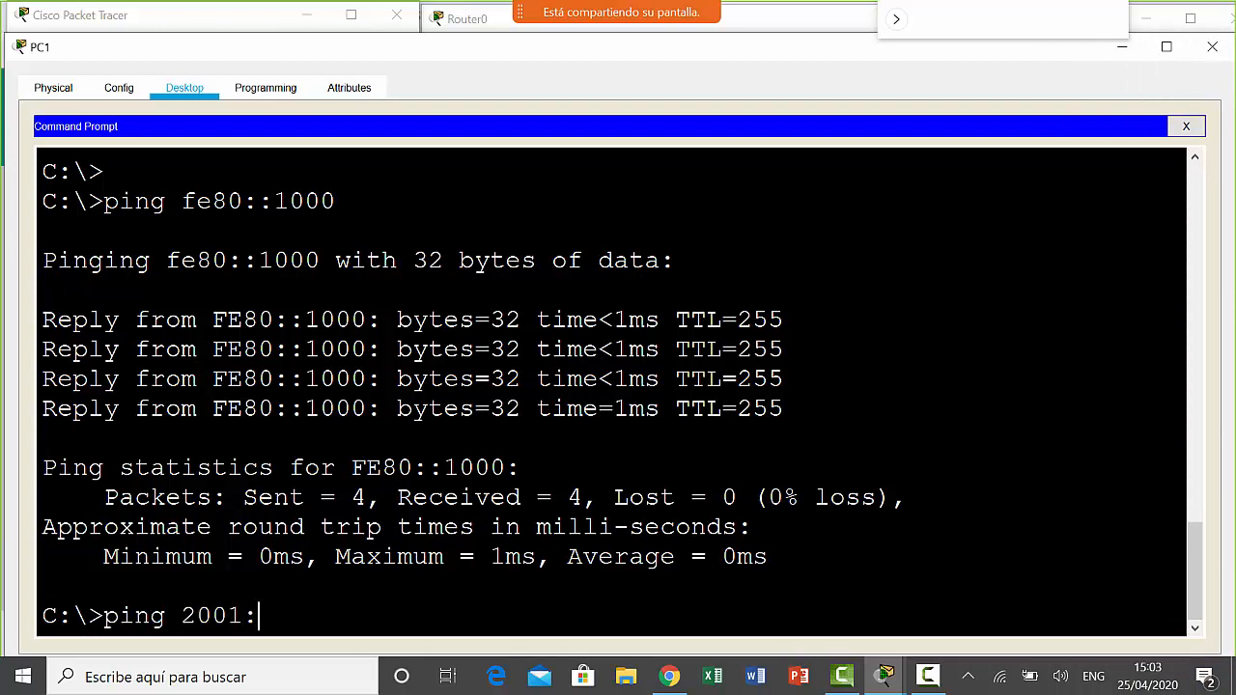
{"action": "type", "text": "db8:cafe"}
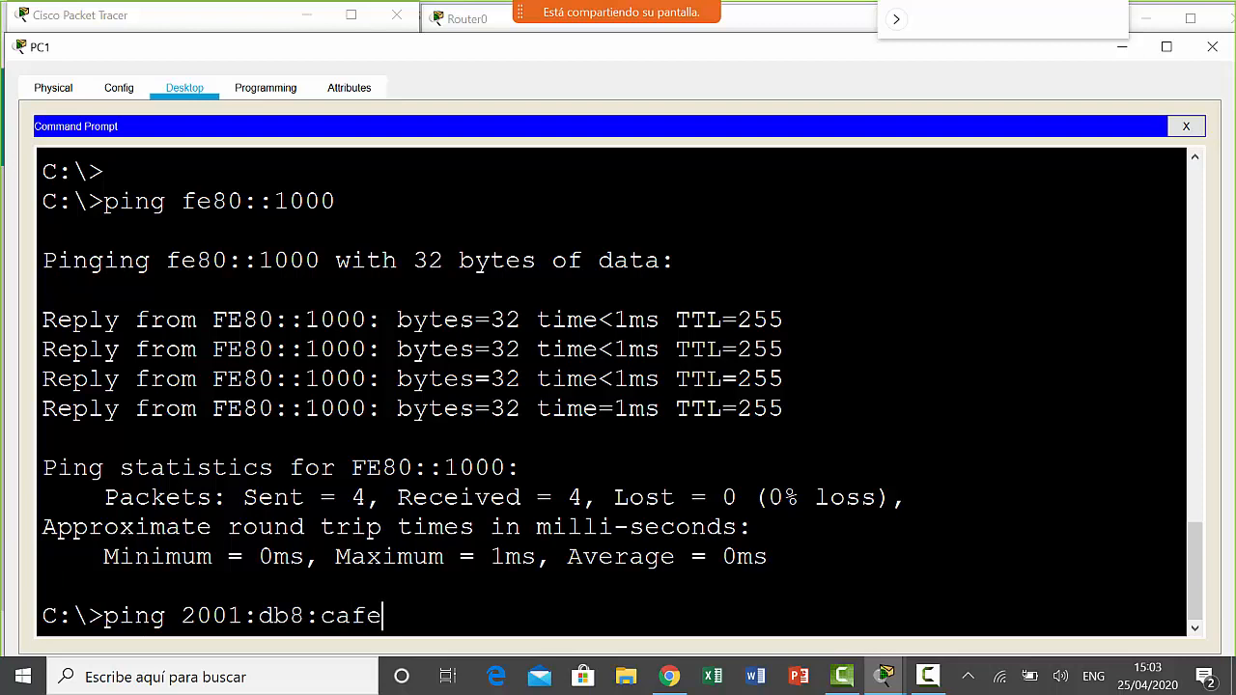
{"action": "type", "text": ":a001::1000"}
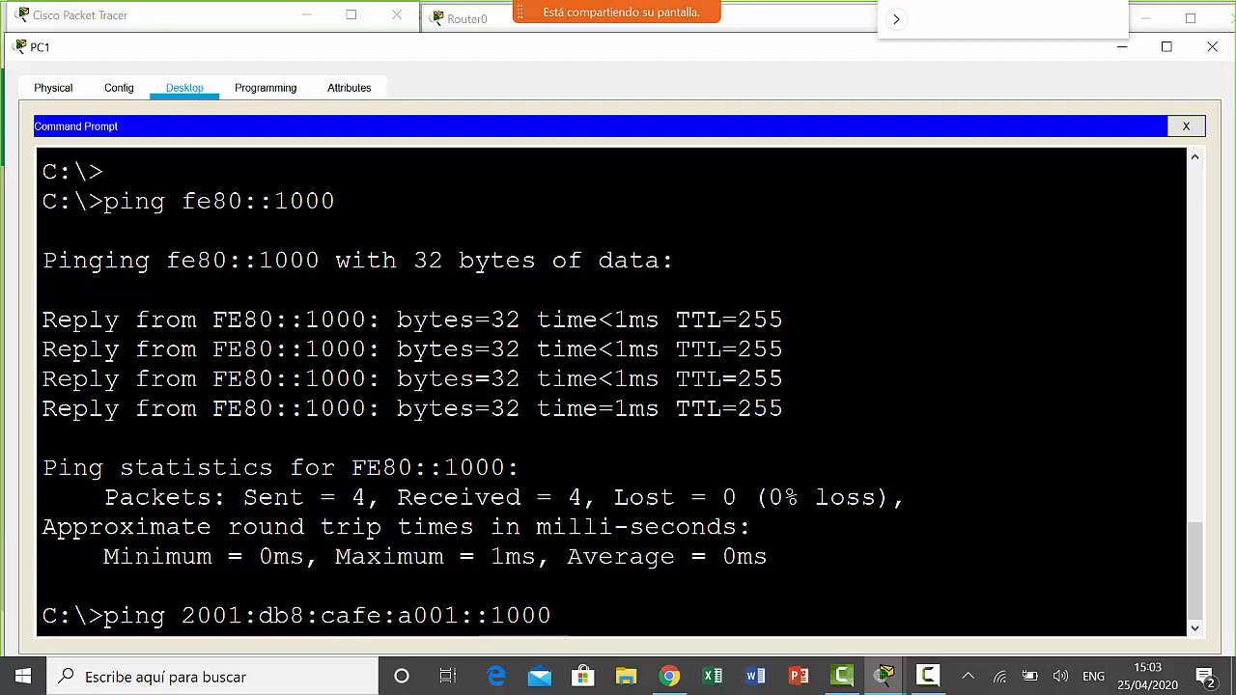
{"action": "key", "text": "Return"}
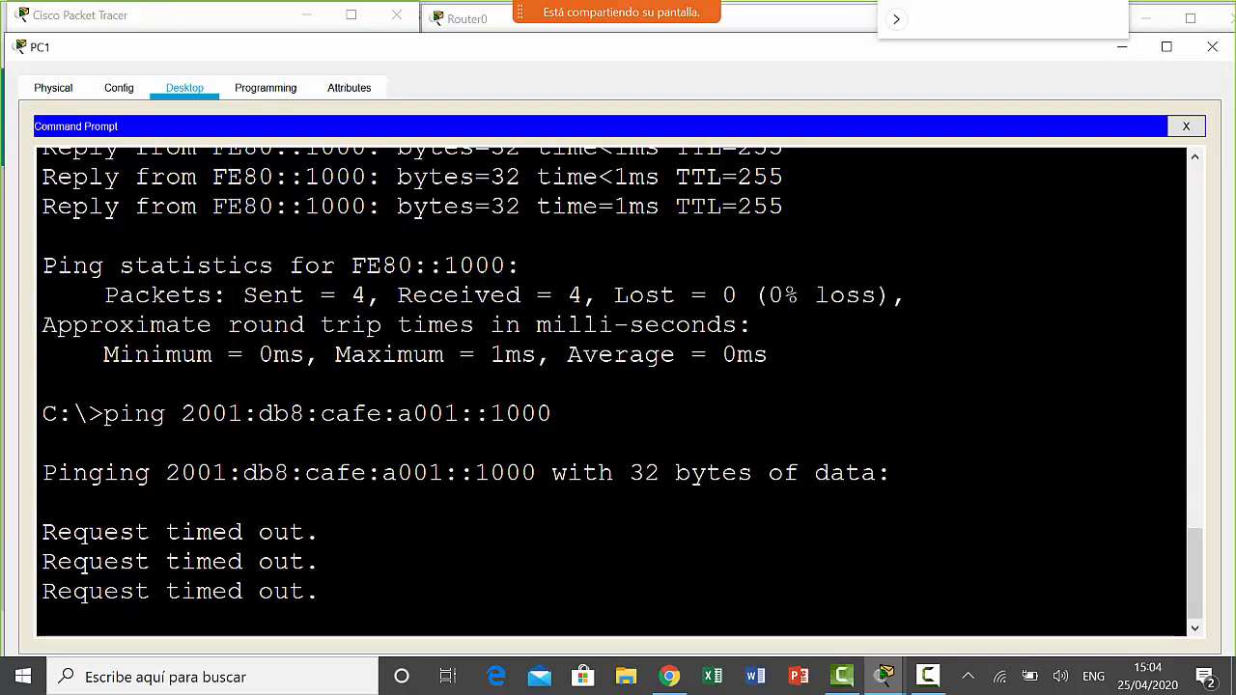
- Return to PC1's IP configuration and clear its IPv6 entries by switching to Auto Config and back to Static
{"action": "left_click", "coordinate": [1194, 127]}
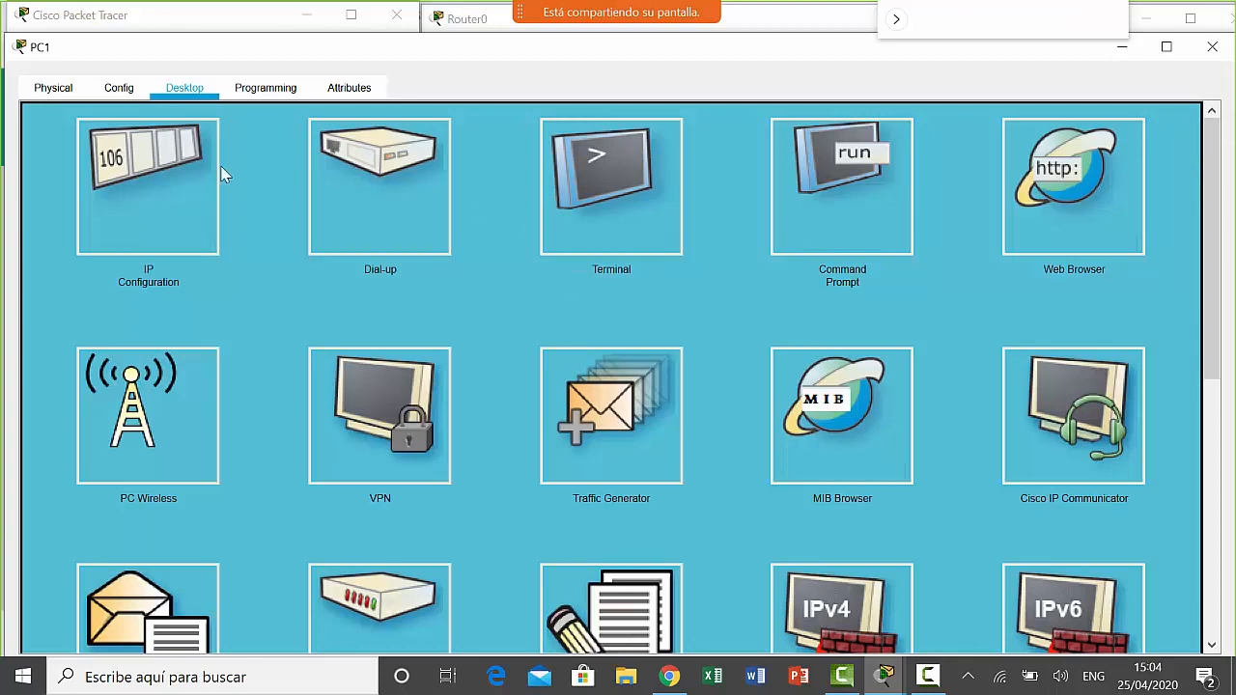
{"action": "left_click", "coordinate": [178, 201]}
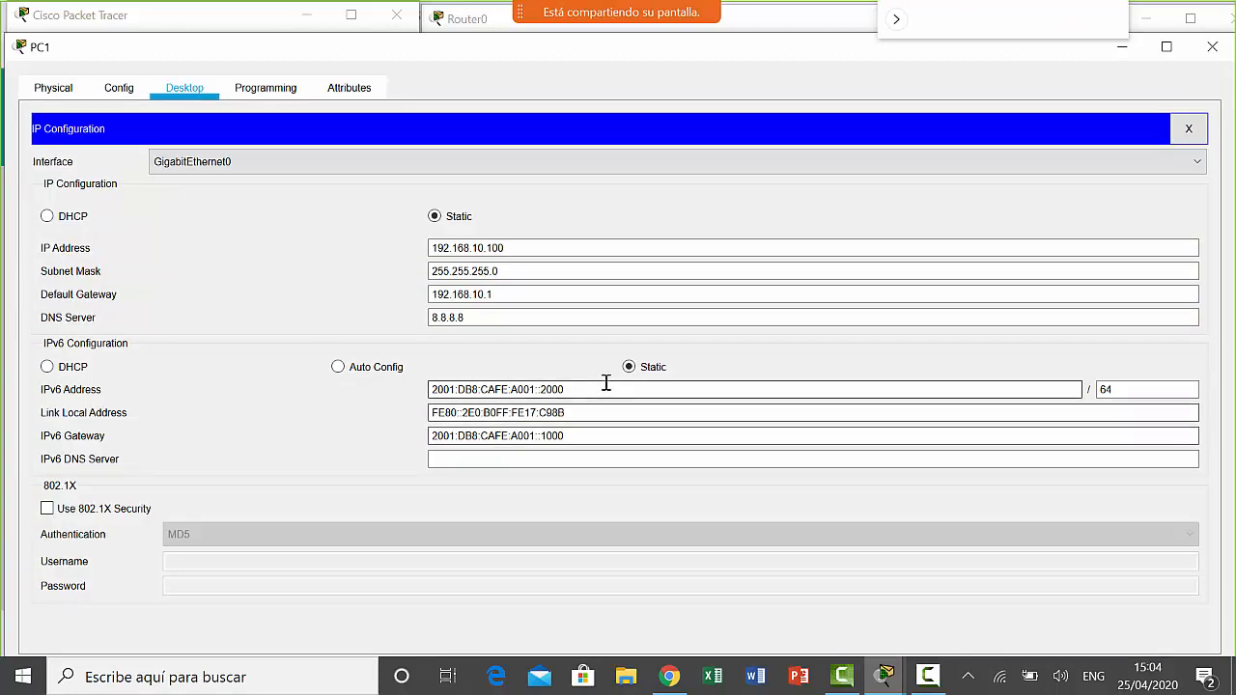
{"action": "left_click", "coordinate": [338, 367]}
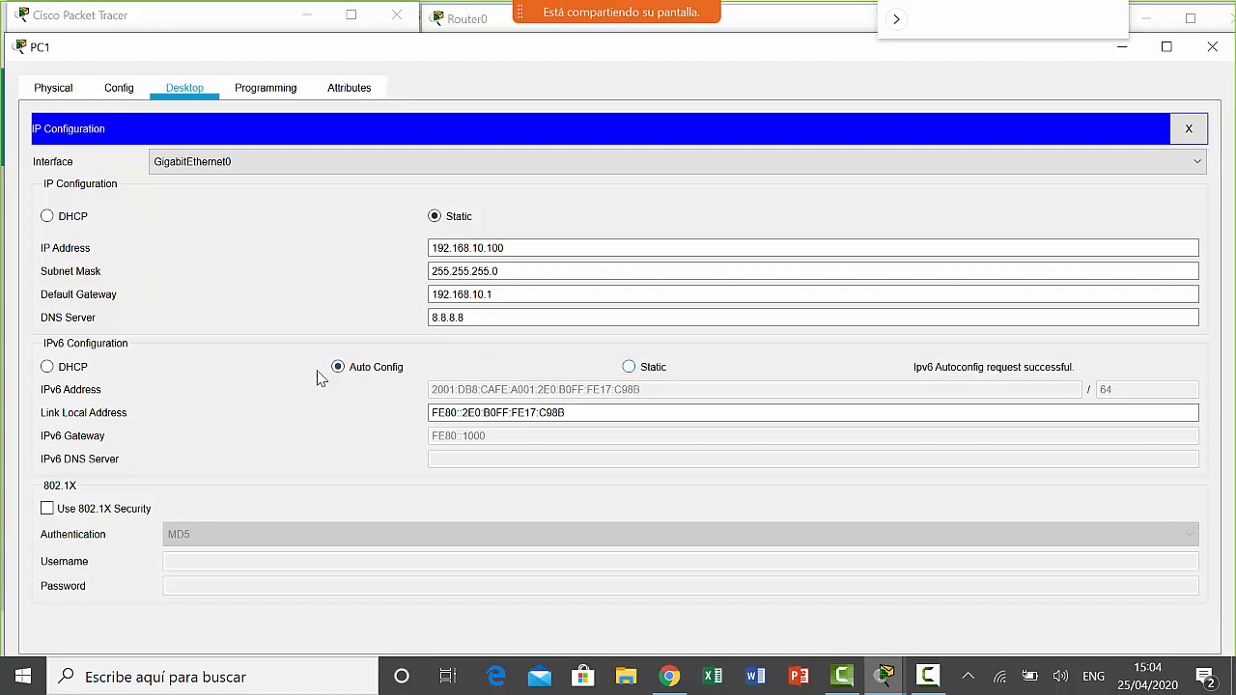
{"action": "left_click", "coordinate": [630, 367]}
{"action": "left_click", "coordinate": [531, 393]}
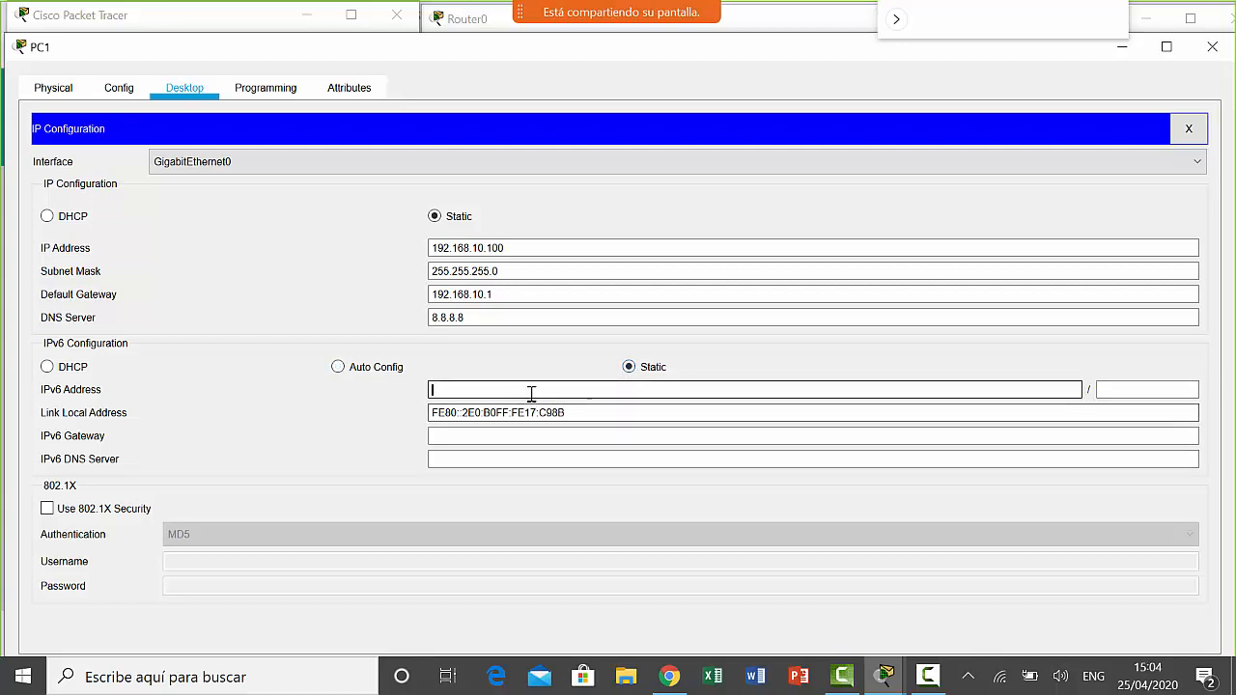
{"action": "type", "text": "2001:db8"}
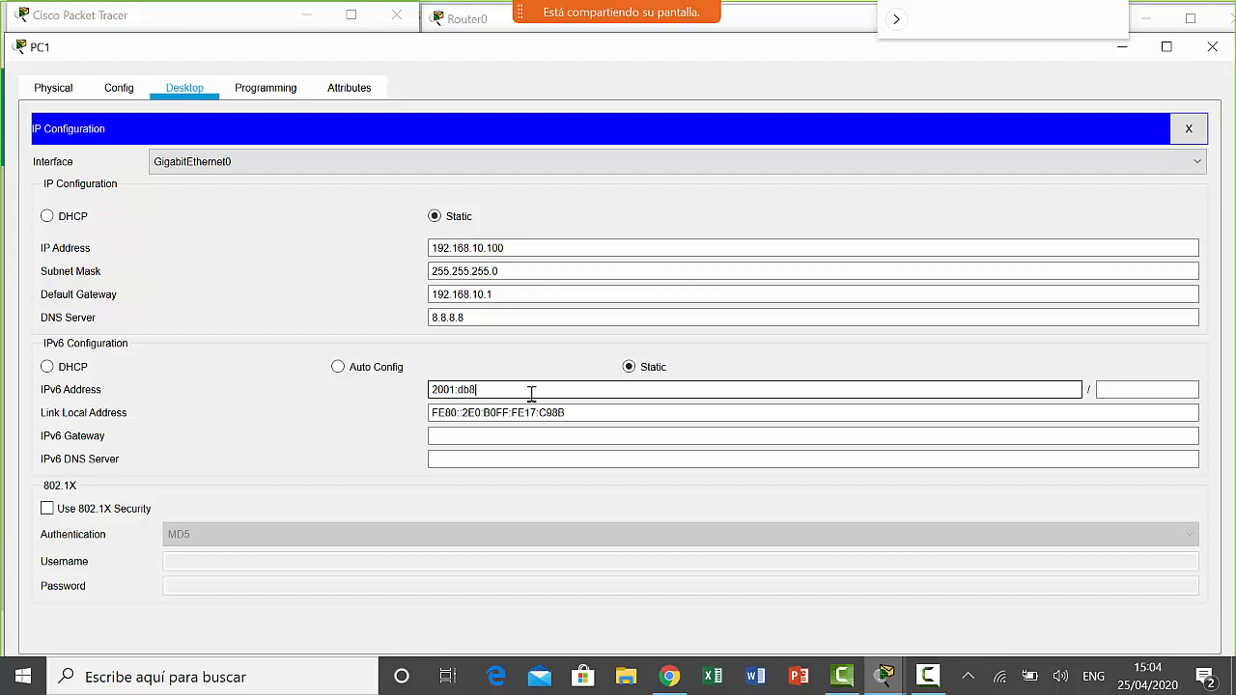
{"action": "type", "text": ":ca"}
{"action": "key", "text": "BackSpace"}
{"action": "key", "text": "BackSpace"}
{"action": "key", "text": "BackSpace"}
{"action": "key", "text": "BackSpace"}
{"action": "key", "text": "BackSpace"}
{"action": "key", "text": "BackSpace"}
{"action": "key", "text": "BackSpace"}
{"action": "key", "text": "BackSpace"}
{"action": "key", "text": "BackSpace"}
{"action": "key", "text": "BackSpace"}
{"action": "key", "text": "BackSpace"}
{"action": "key", "text": "BackSpace"}
- Set PC1's static IPv6 address to 2001:DB8:CAFE:A001::1001 with prefix length 64
{"action": "type", "text": "2001"}
{"action": "type", "text": ":DB8:CAFE:A001:"}
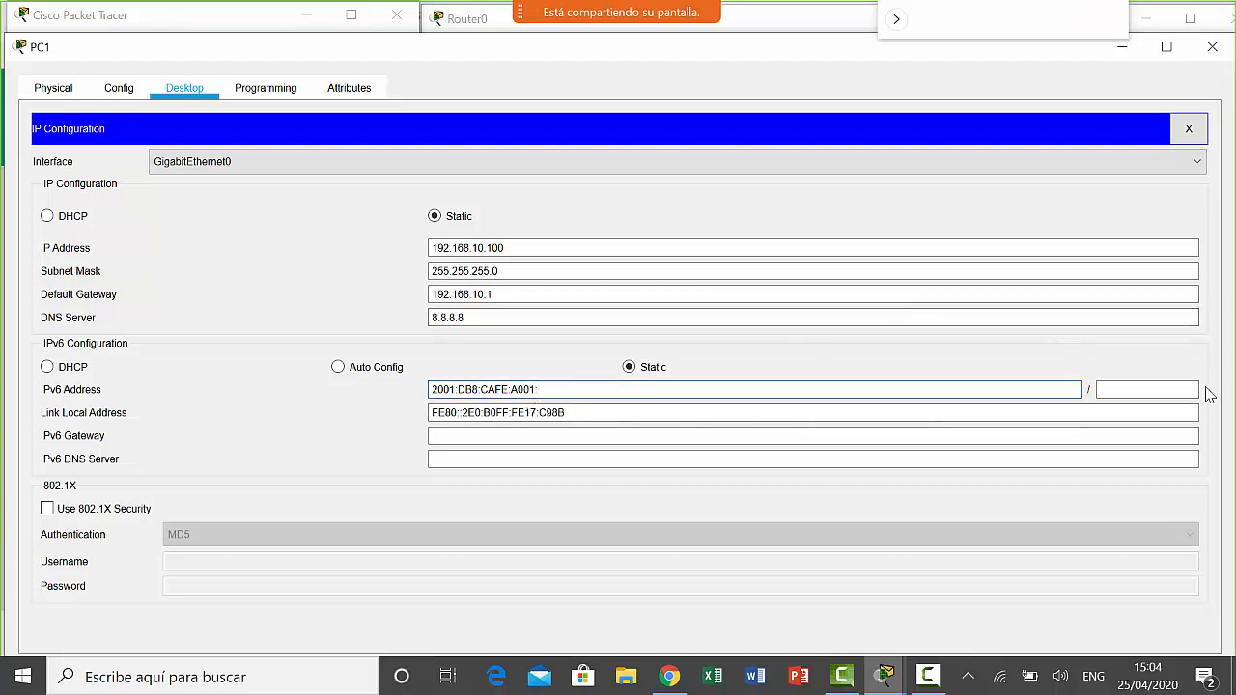
{"action": "type", "text": ":1001"}
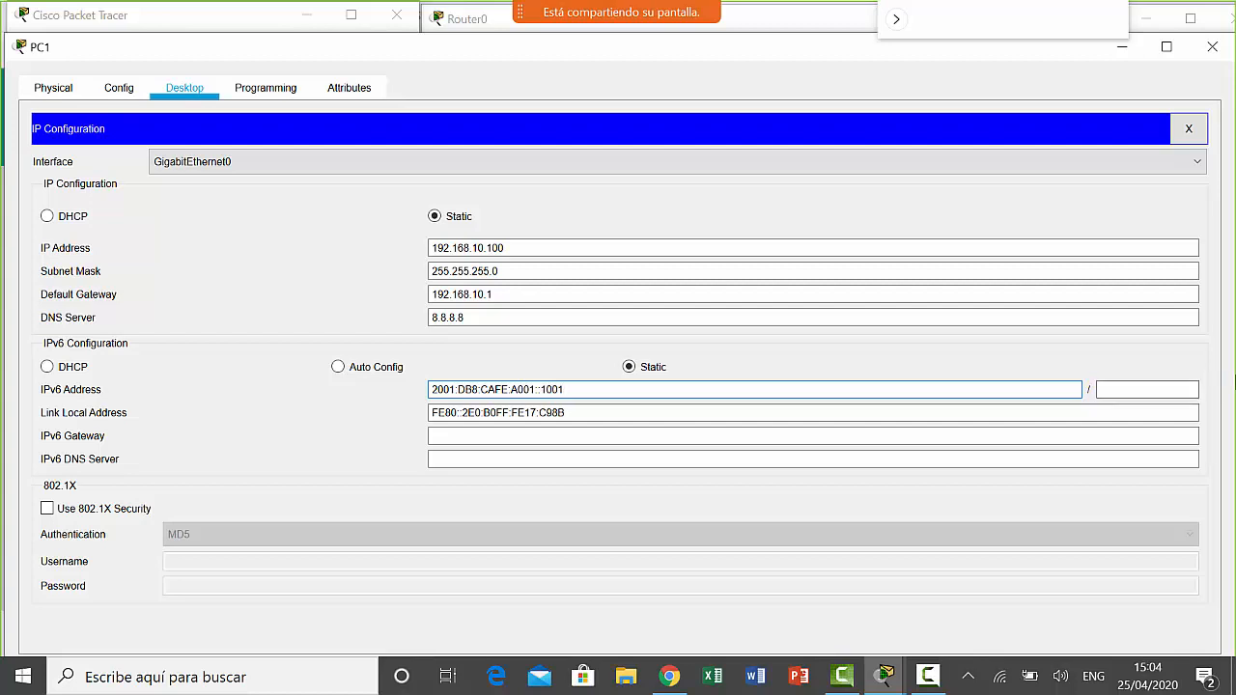
{"action": "left_click", "coordinate": [1152, 389]}
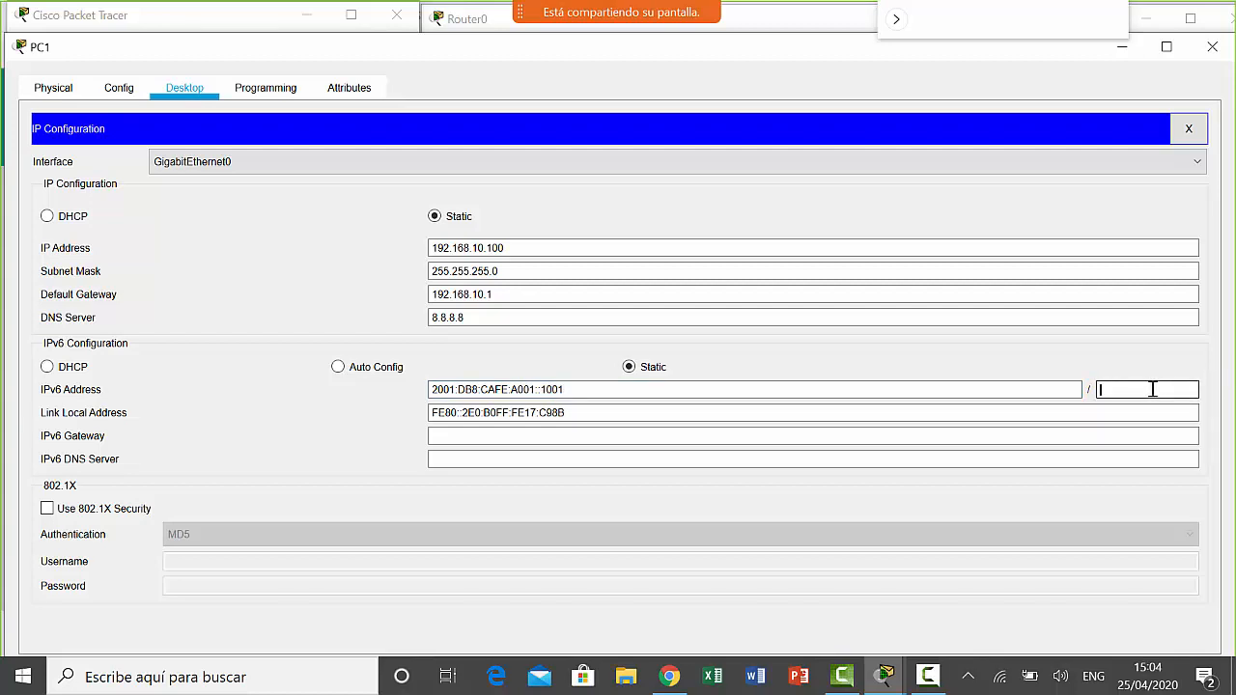
{"action": "type", "text": "64"}
- Set PC1's IPv6 gateway to 2001:DB8:CAFE:A001::1000, reusing a copy of its IPv6 address
{"action": "left_click_drag", "start_coordinate": [564, 389], "coordinate": [422, 390]}
{"action": "key", "text": "ctrl+c"}
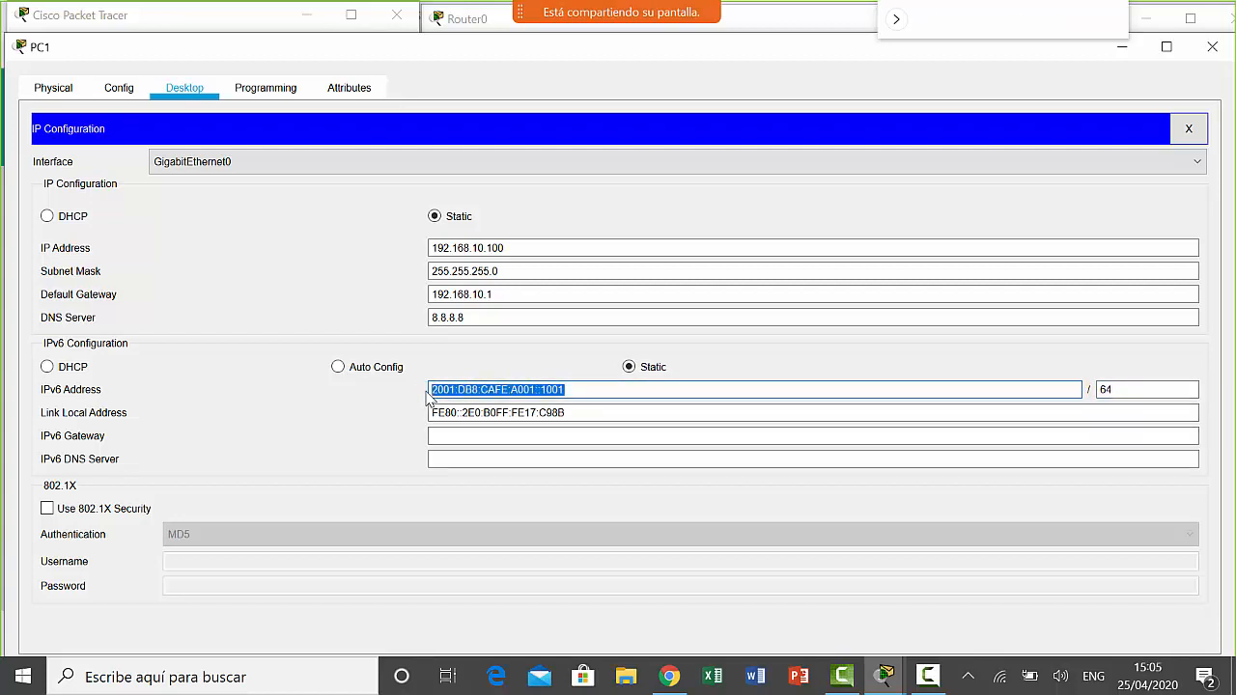
{"action": "left_click", "coordinate": [497, 436]}
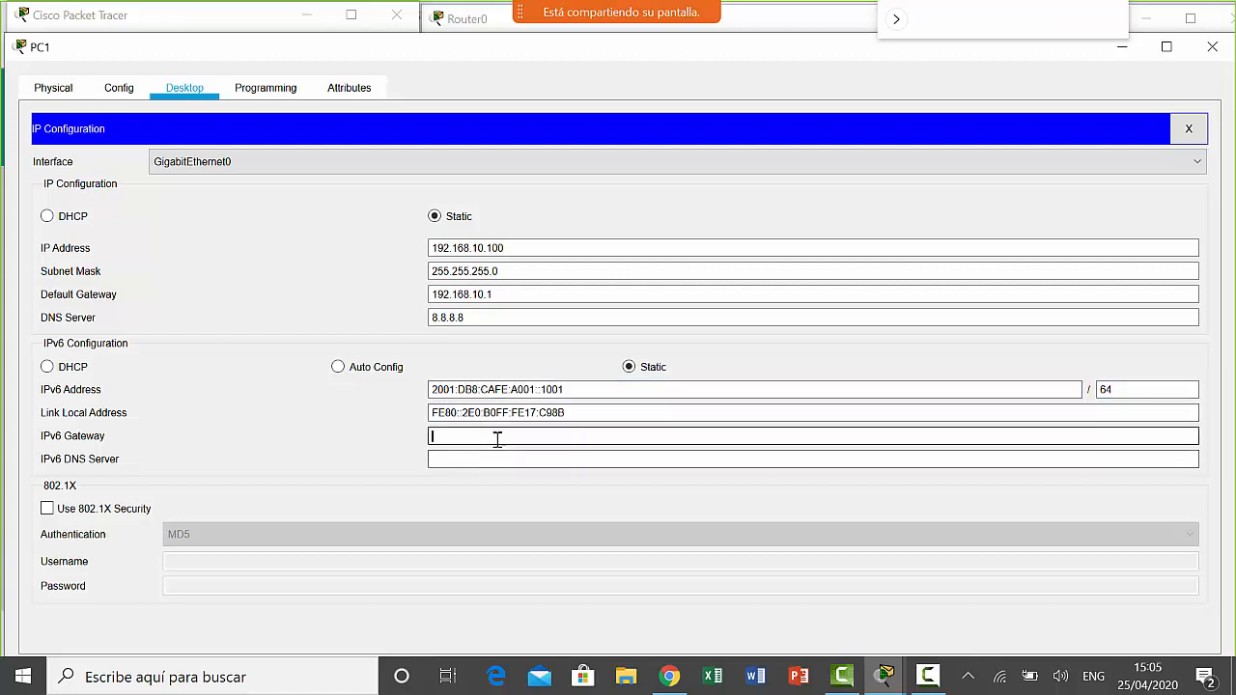
{"action": "key", "text": "ctrl+v"}
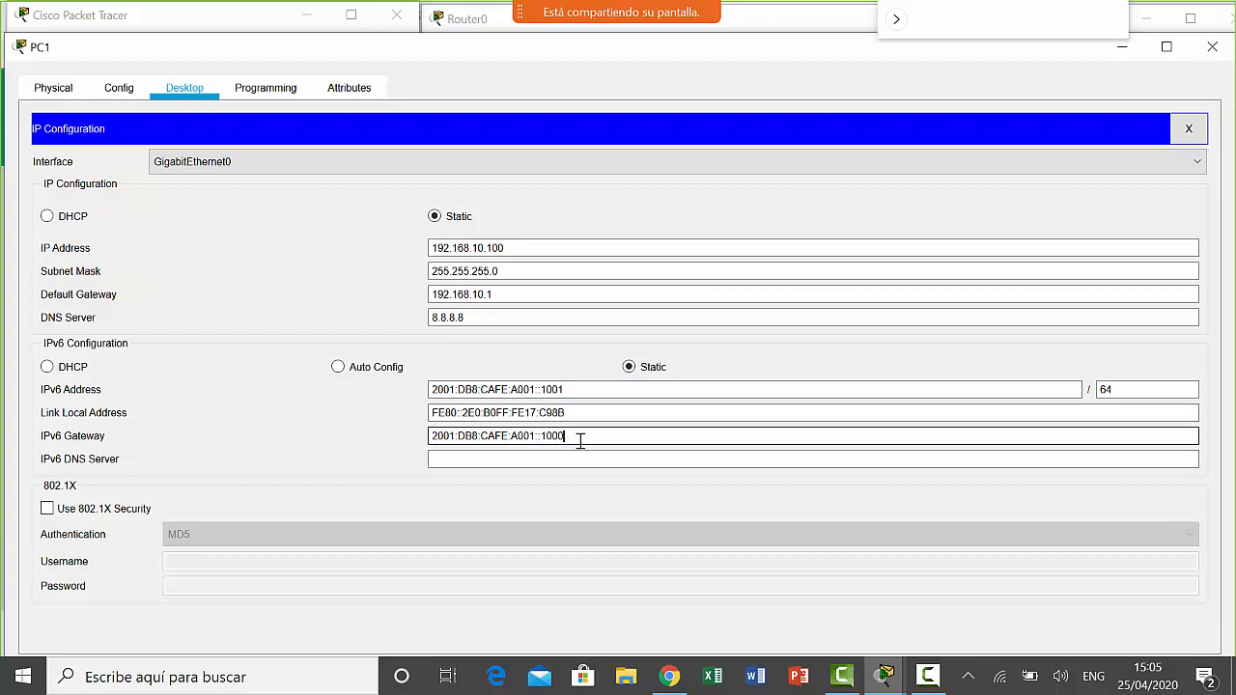
{"action": "left_click", "coordinate": [628, 461]}
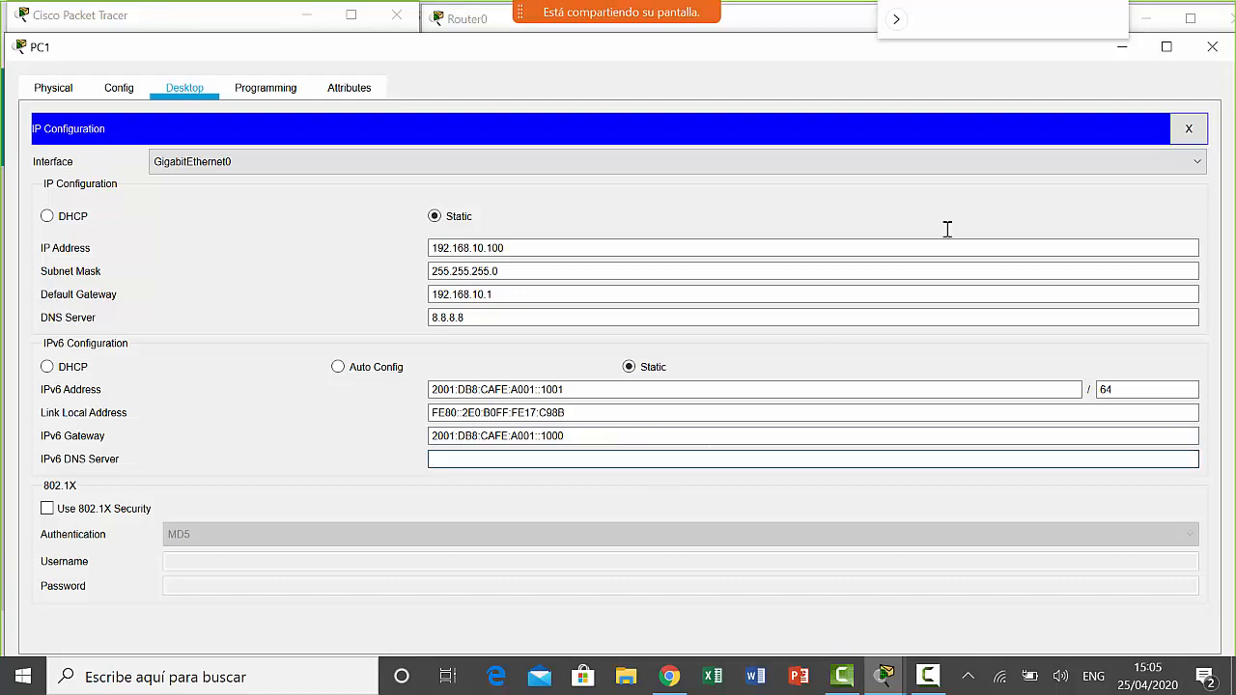
- Repeat the ping to 2001:db8:cafe:a001::1000 from PC1's Command Prompt
{"action": "left_click", "coordinate": [1192, 132]}
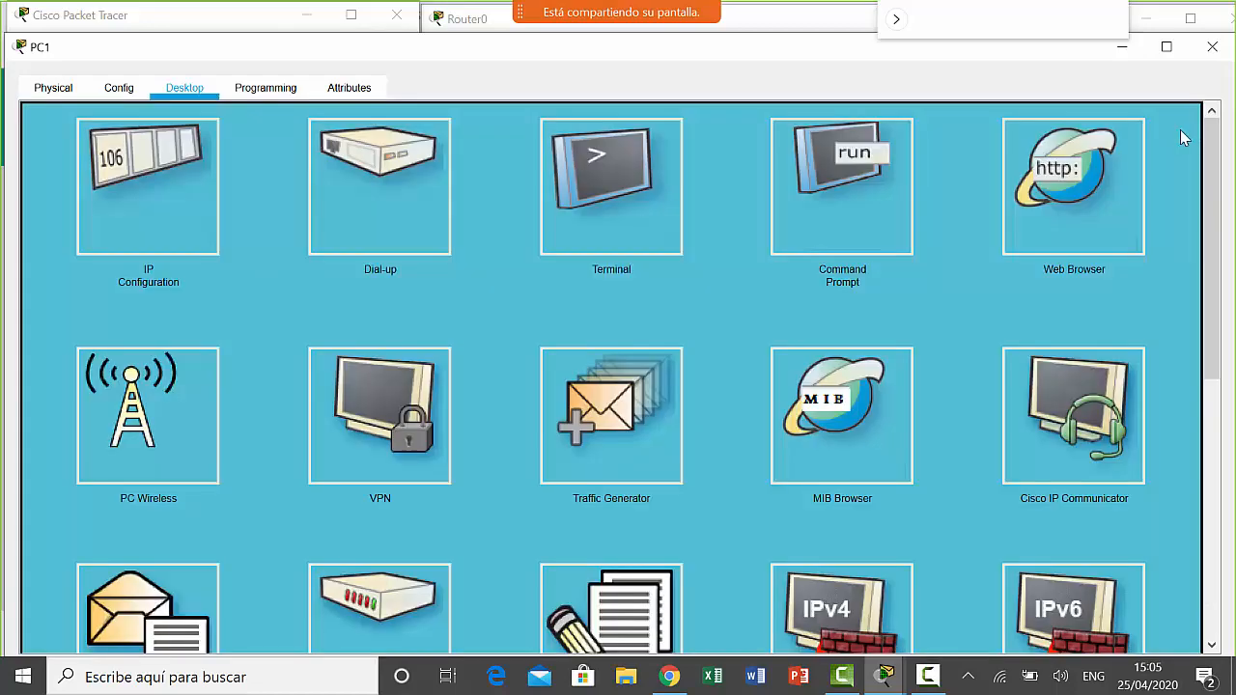
{"action": "left_click", "coordinate": [831, 193]}
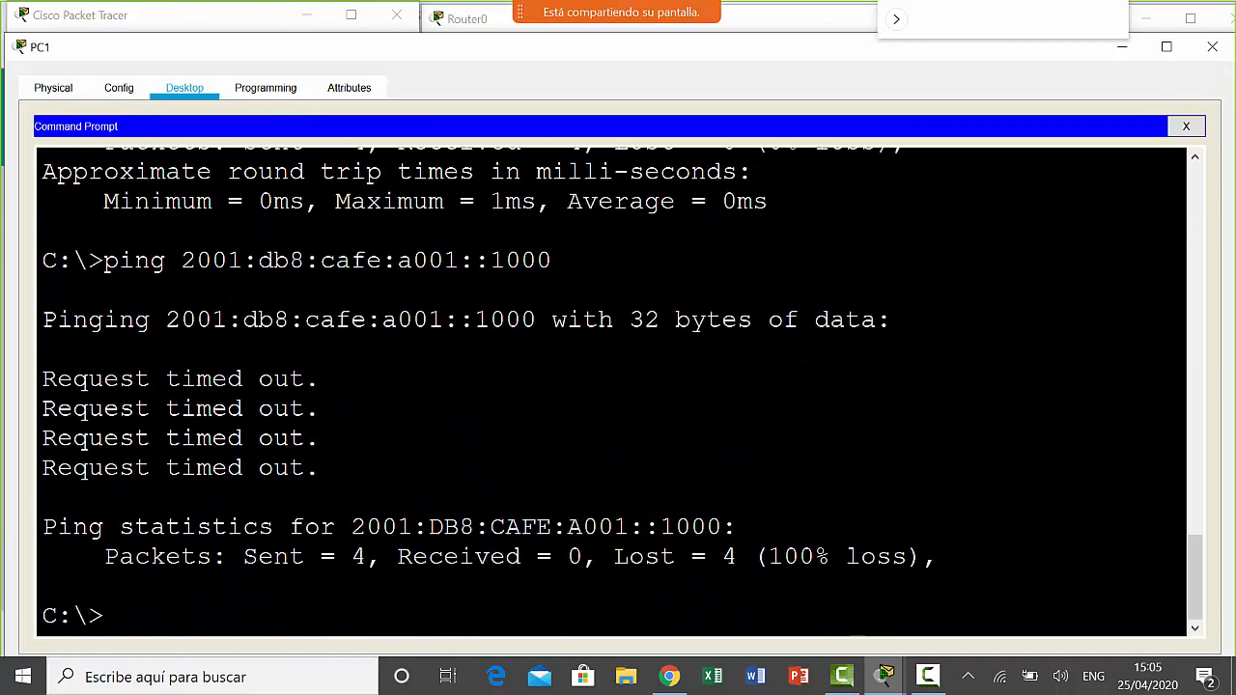
{"action": "key", "text": "Up"}
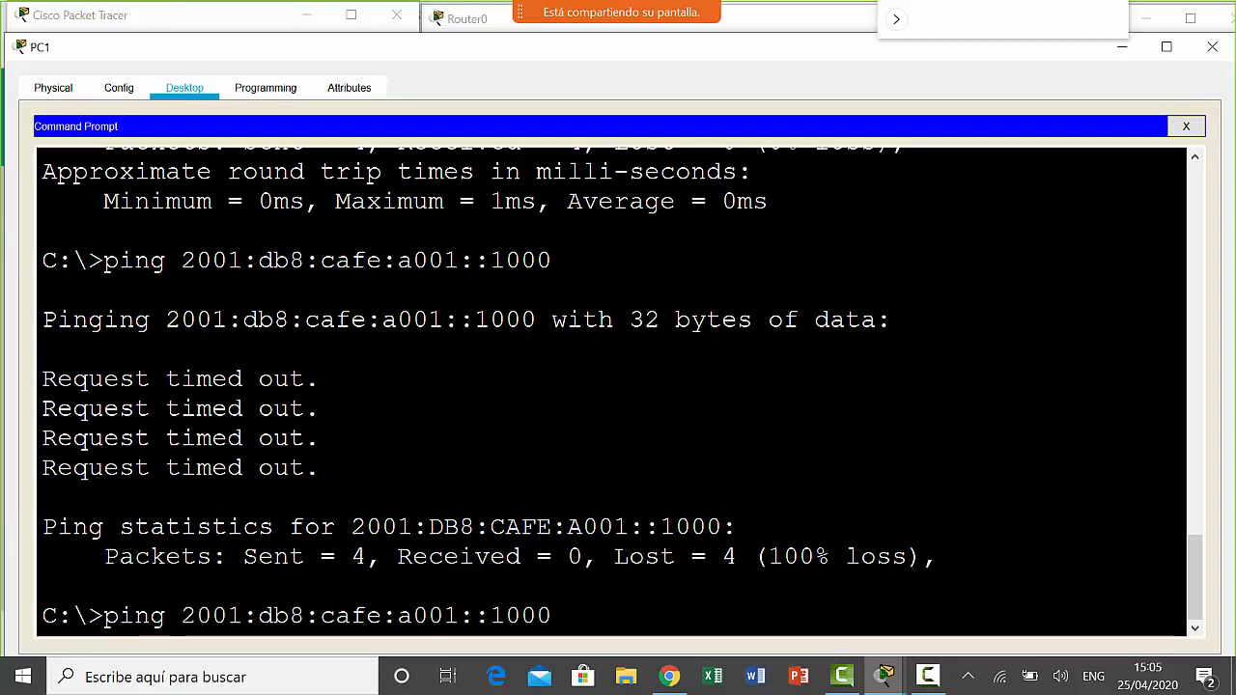
{"action": "key", "text": "Return"}
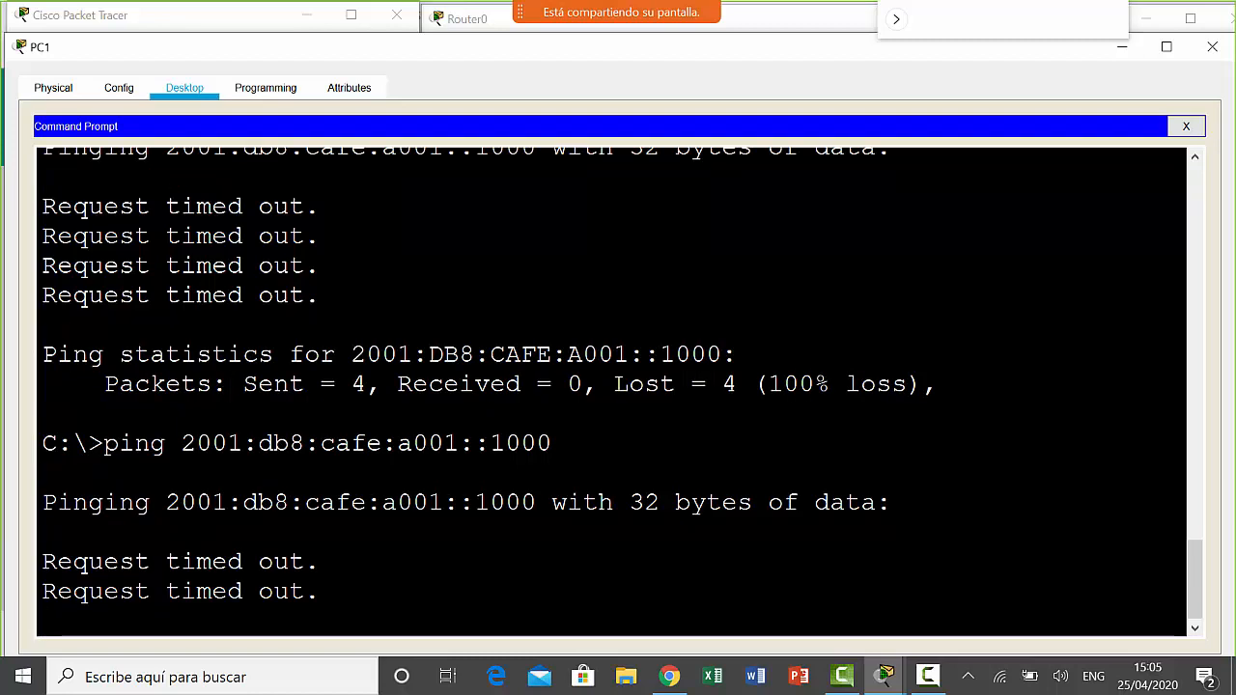
- Recheck the running ping and PC1's IP configuration, and close PC1's window
{"action": "left_click", "coordinate": [1187, 127]}
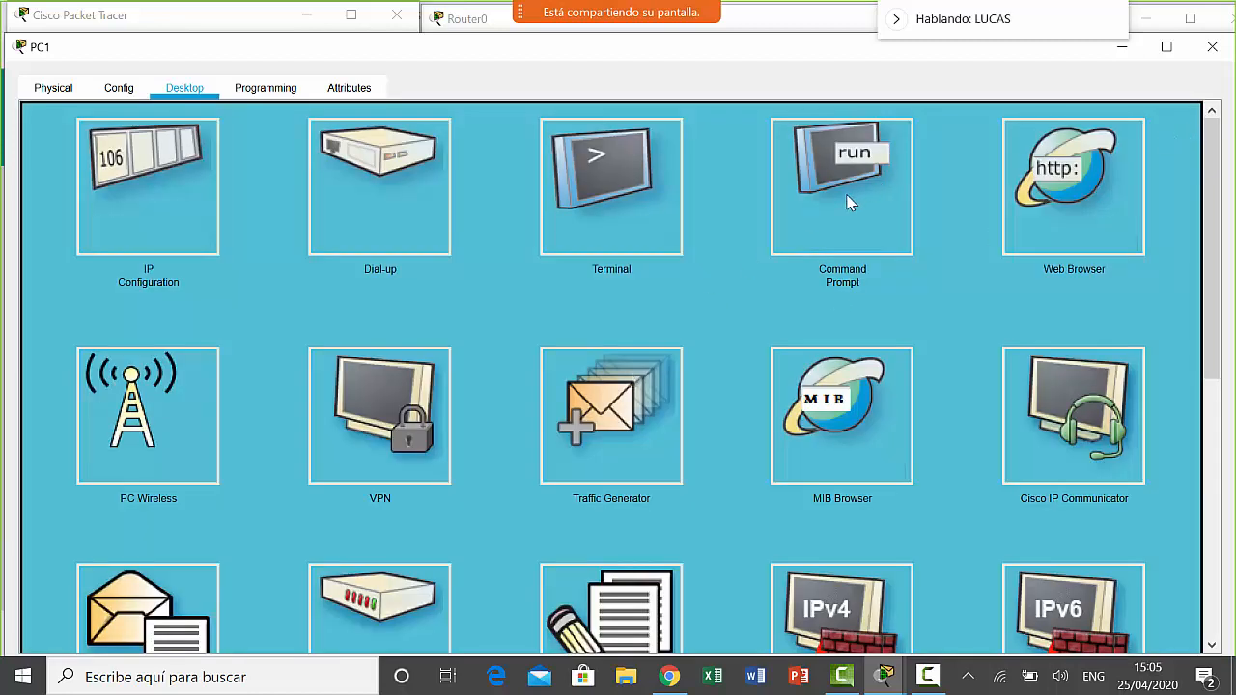
{"action": "left_click", "coordinate": [805, 216]}
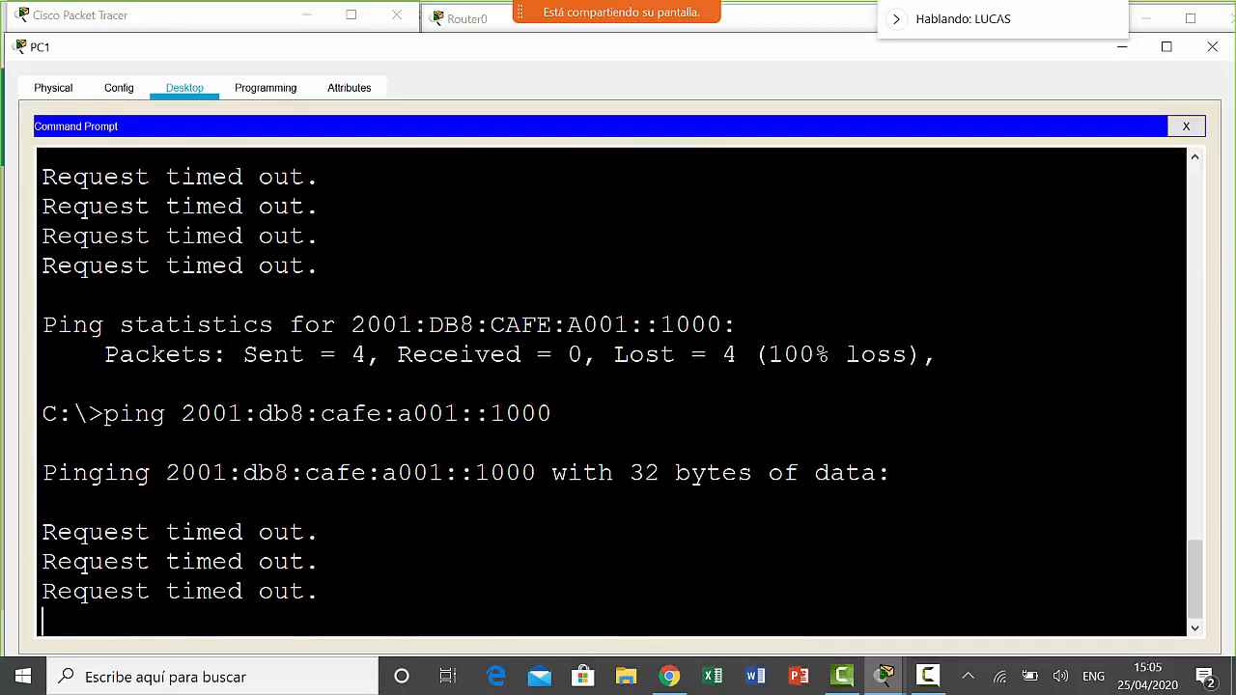
{"action": "left_click", "coordinate": [1187, 126]}
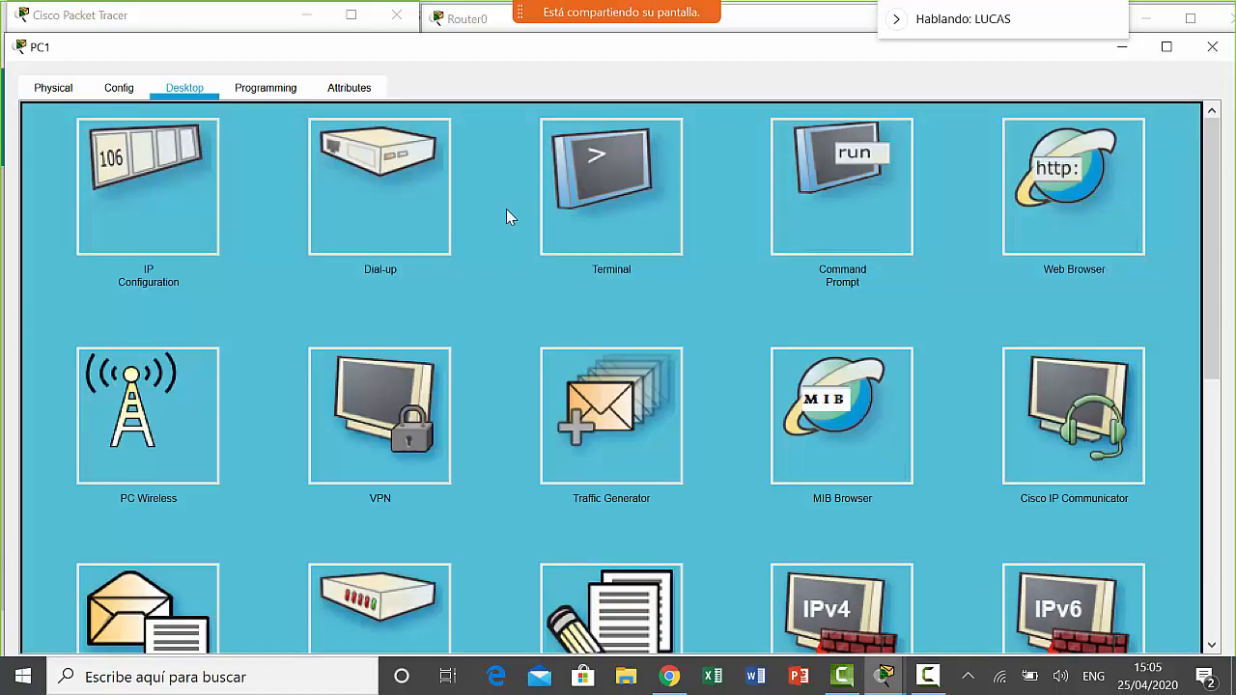
{"action": "left_click", "coordinate": [178, 212]}
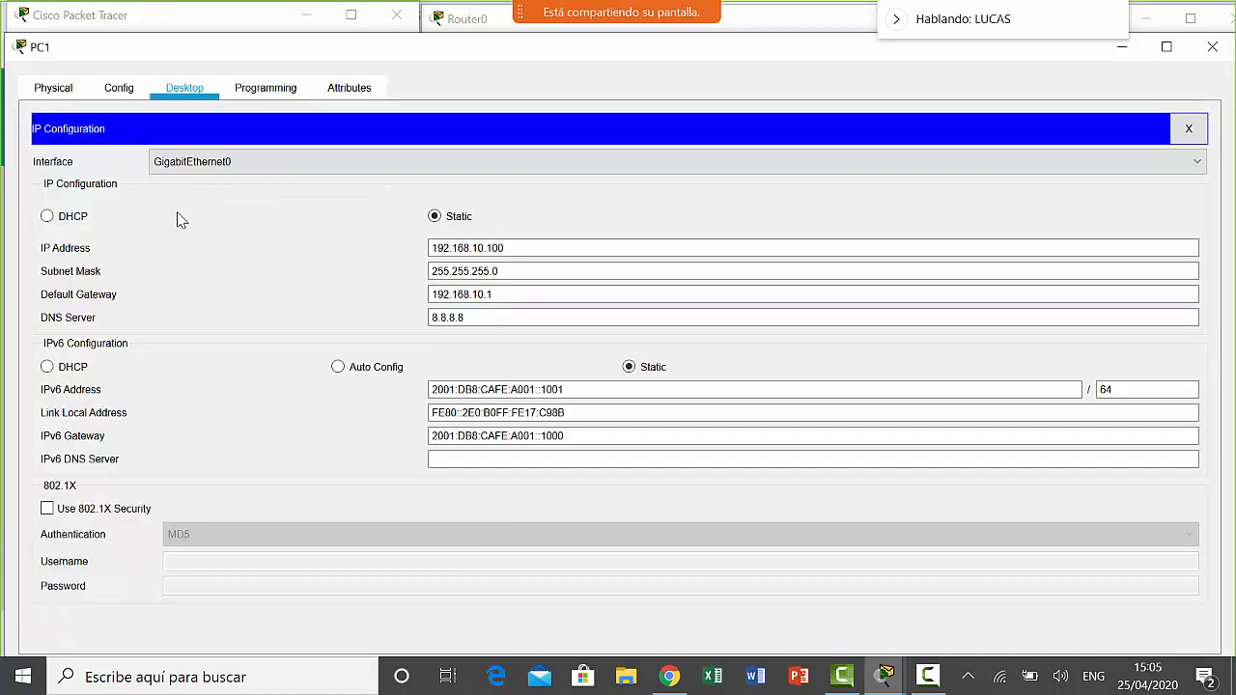
{"action": "left_click", "coordinate": [1189, 130]}
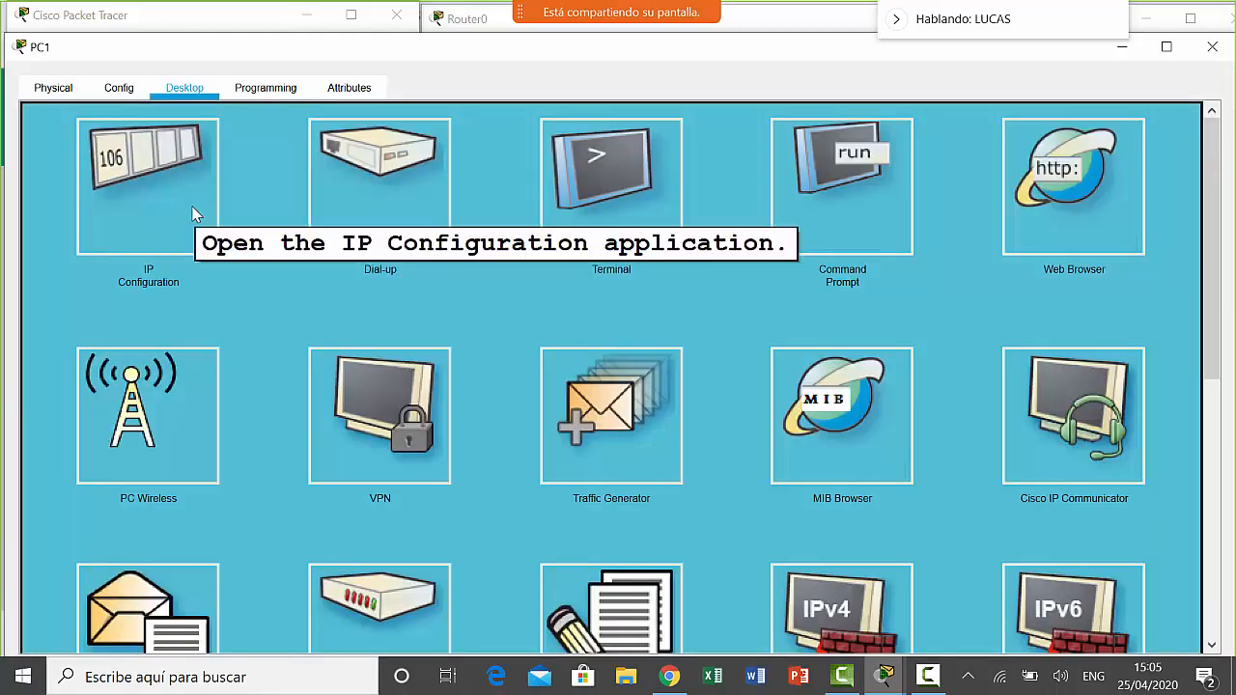
{"action": "left_click", "coordinate": [1208, 48]}
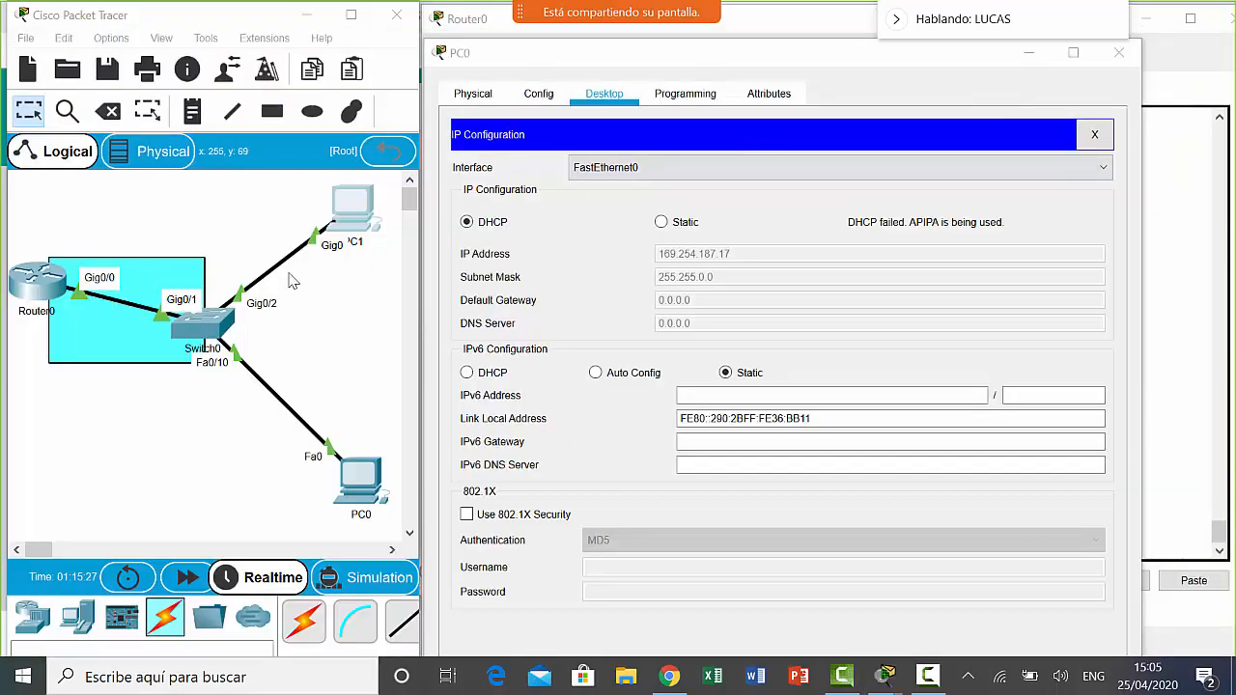
- Open Router0's command line and enter privileged EXEC mode with EN
{"action": "left_click", "coordinate": [54, 301]}
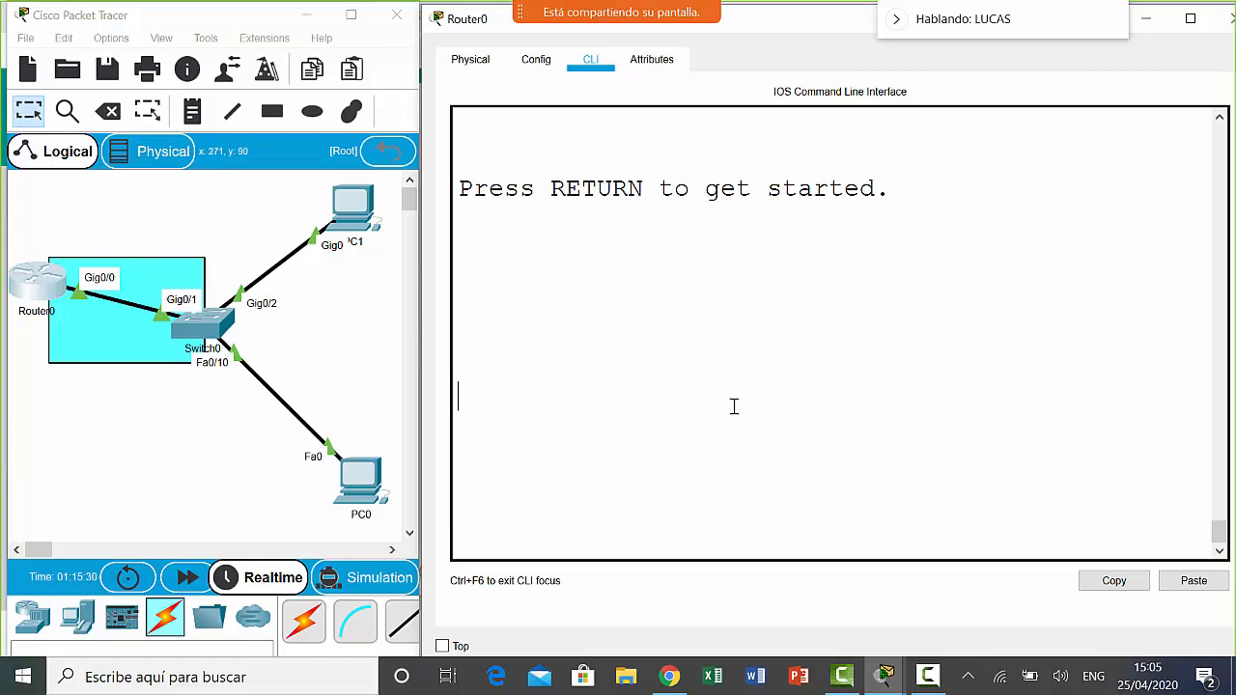
{"action": "key", "text": "Return"}
{"action": "key", "text": "Return"}
{"action": "type", "text": "EN"}
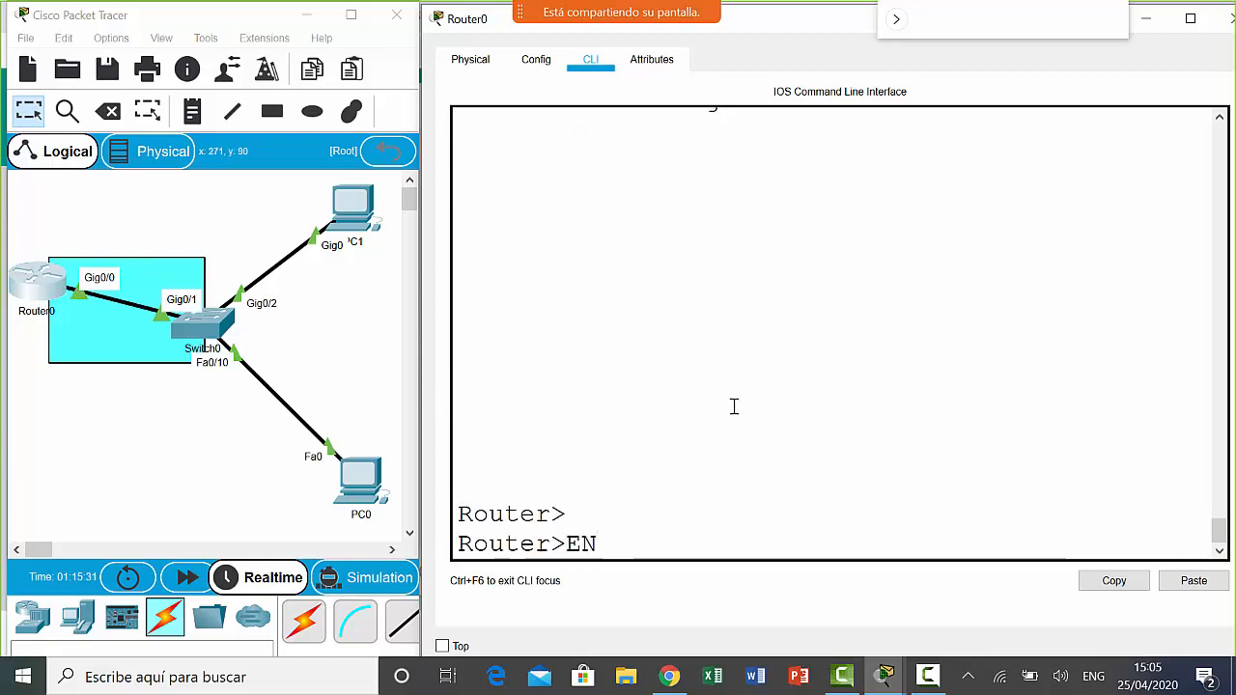
{"action": "key", "text": "Return"}
- Show Router0's IPv6 interface summary with SHOW IPV6 INT BR
{"action": "type", "text": "SHOW I"}
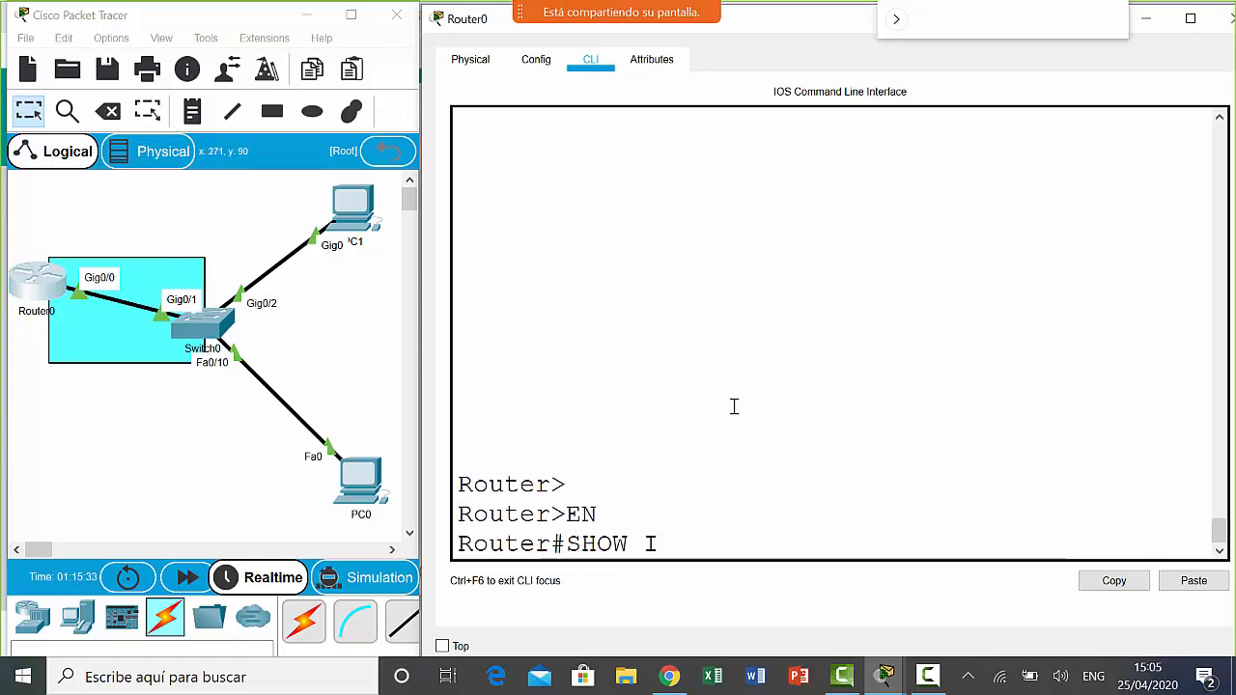
{"action": "type", "text": "P INT BR"}
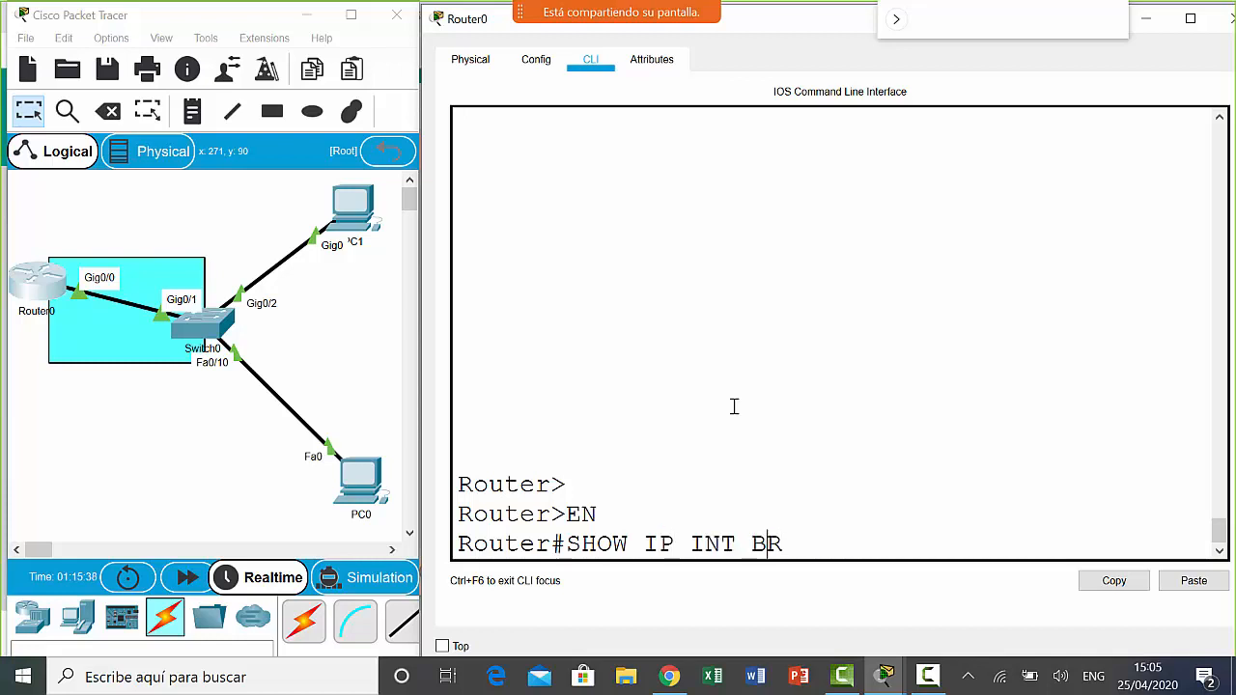
{"action": "key", "text": "Left"}
{"action": "key", "text": "Left"}
{"action": "key", "text": "Left"}
{"action": "key", "text": "Left"}
{"action": "key", "text": "Left"}
{"action": "key", "text": "Left"}
{"action": "type", "text": "V"}
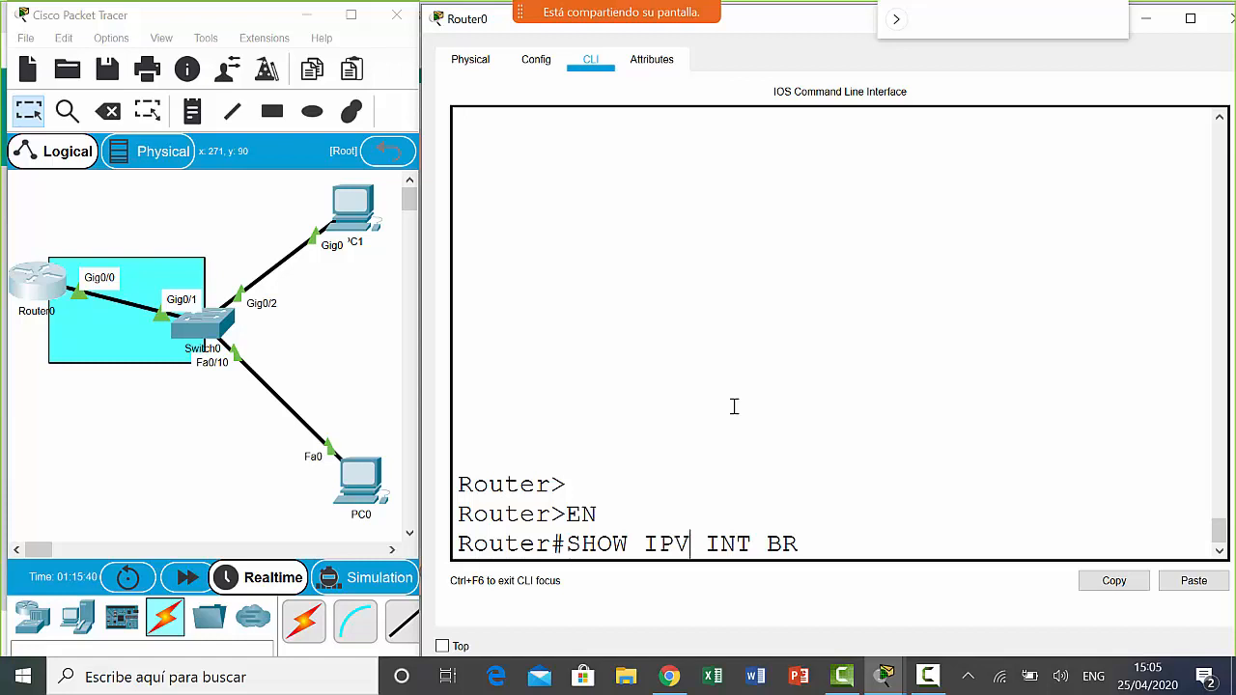
{"action": "type", "text": "6"}
{"action": "key", "text": "Return"}
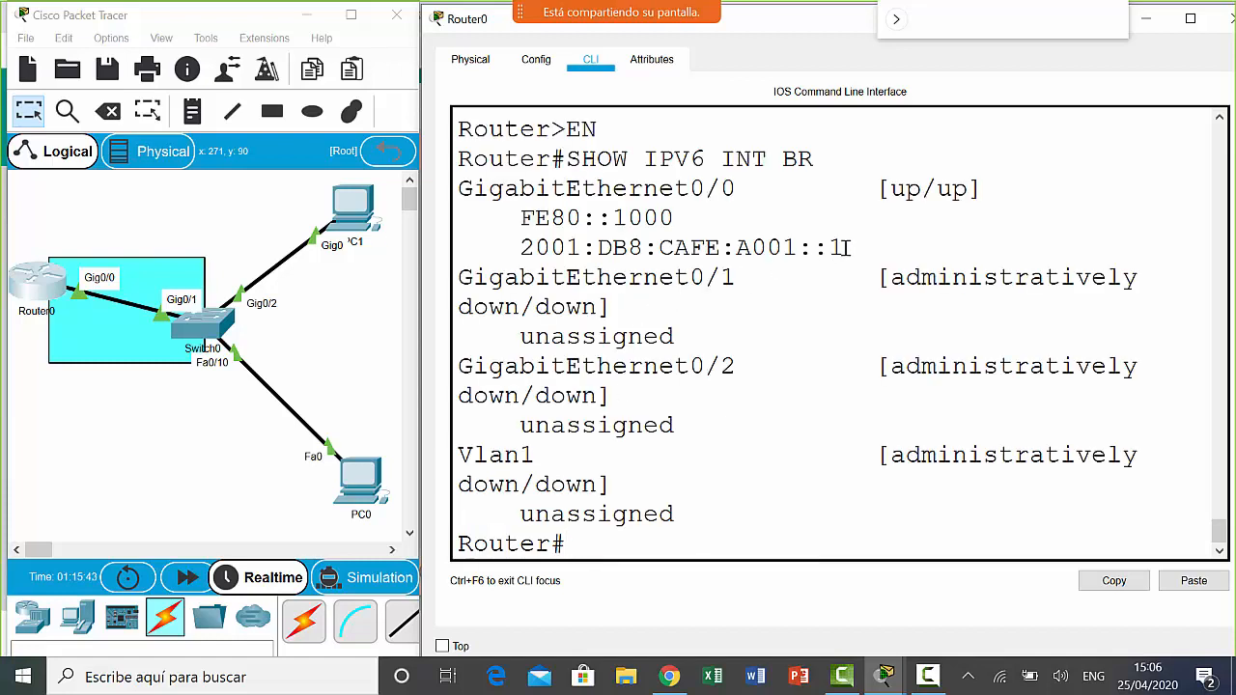
- Copy GigabitEthernet0/0's global IPv6 address, 2001:DB8:CAFE:A001::1, from Router0's interface summary
{"action": "left_click_drag", "start_coordinate": [844, 249], "coordinate": [522, 247]}
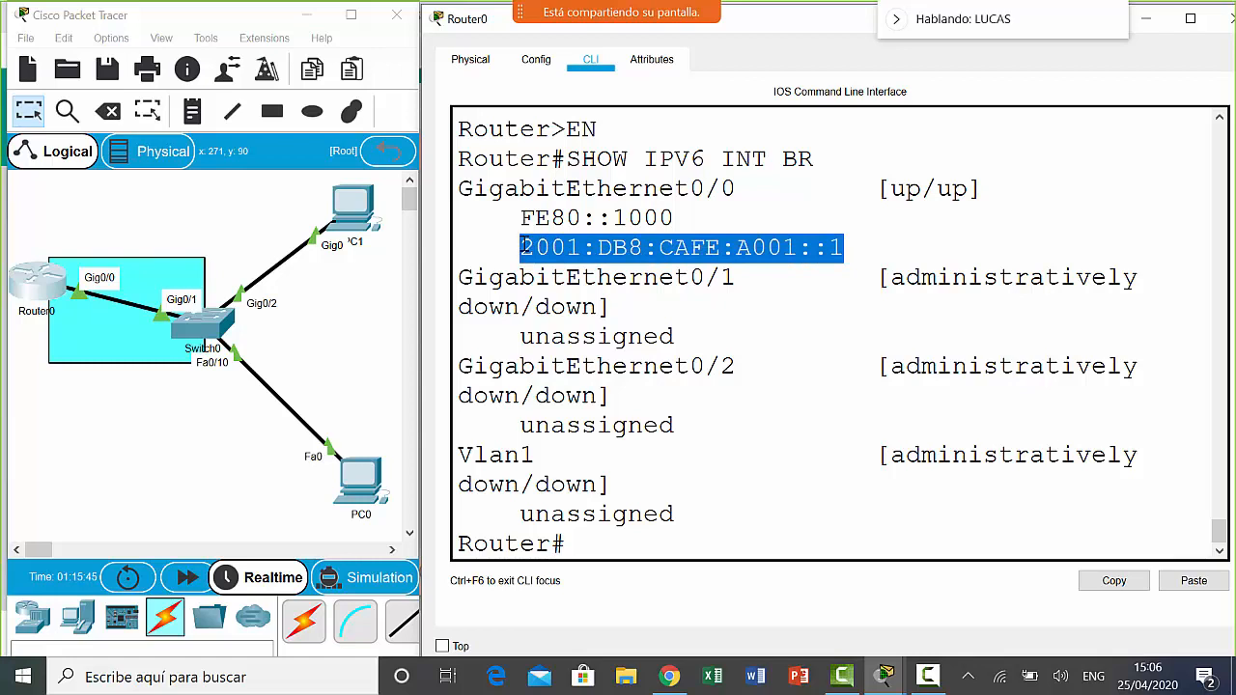
{"action": "right_click", "coordinate": [531, 247]}
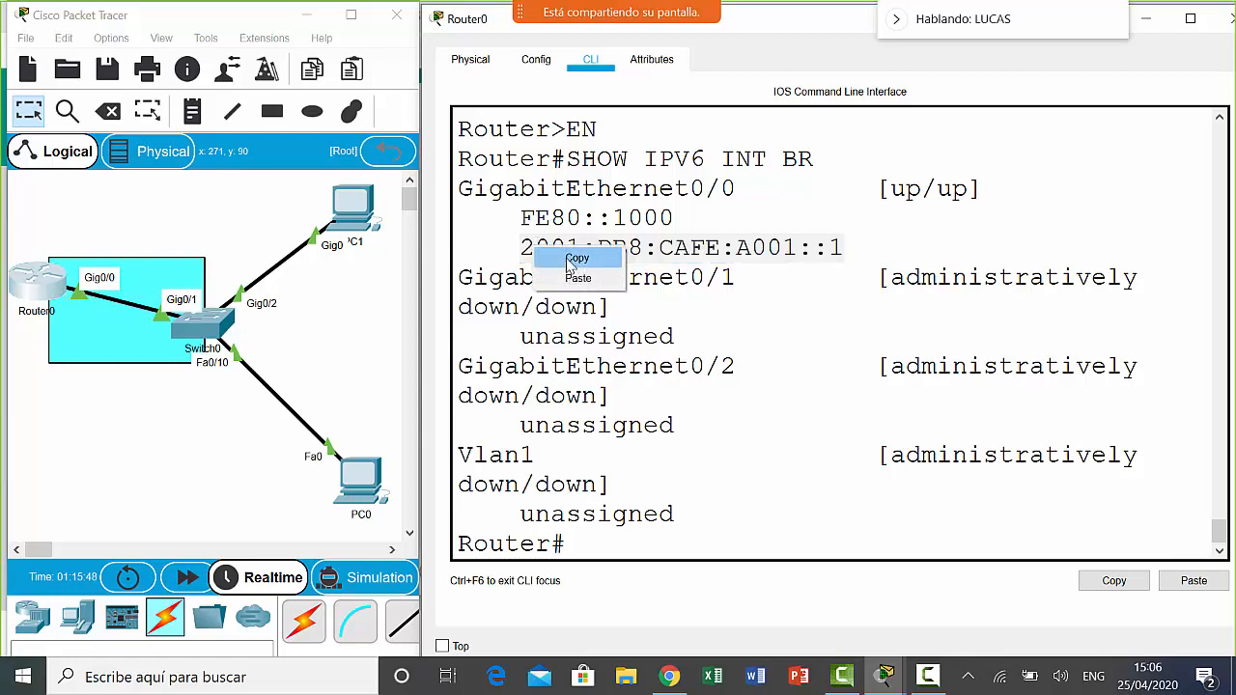
{"action": "left_click", "coordinate": [572, 263]}
- Replace PC1's IPv6 gateway with the copied address 2001:DB8:CAFE:A001::1 and close PC1's window
{"action": "left_click", "coordinate": [355, 211]}
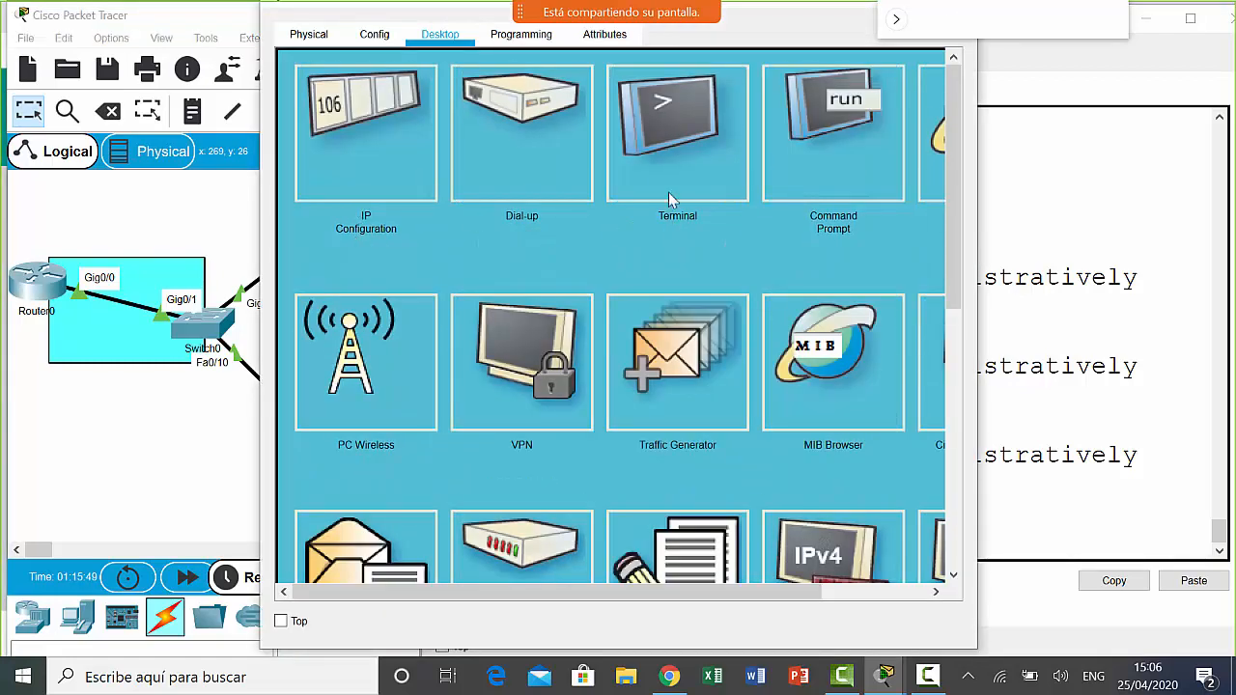
{"action": "left_click", "coordinate": [364, 144]}
{"action": "left_click", "coordinate": [689, 380]}
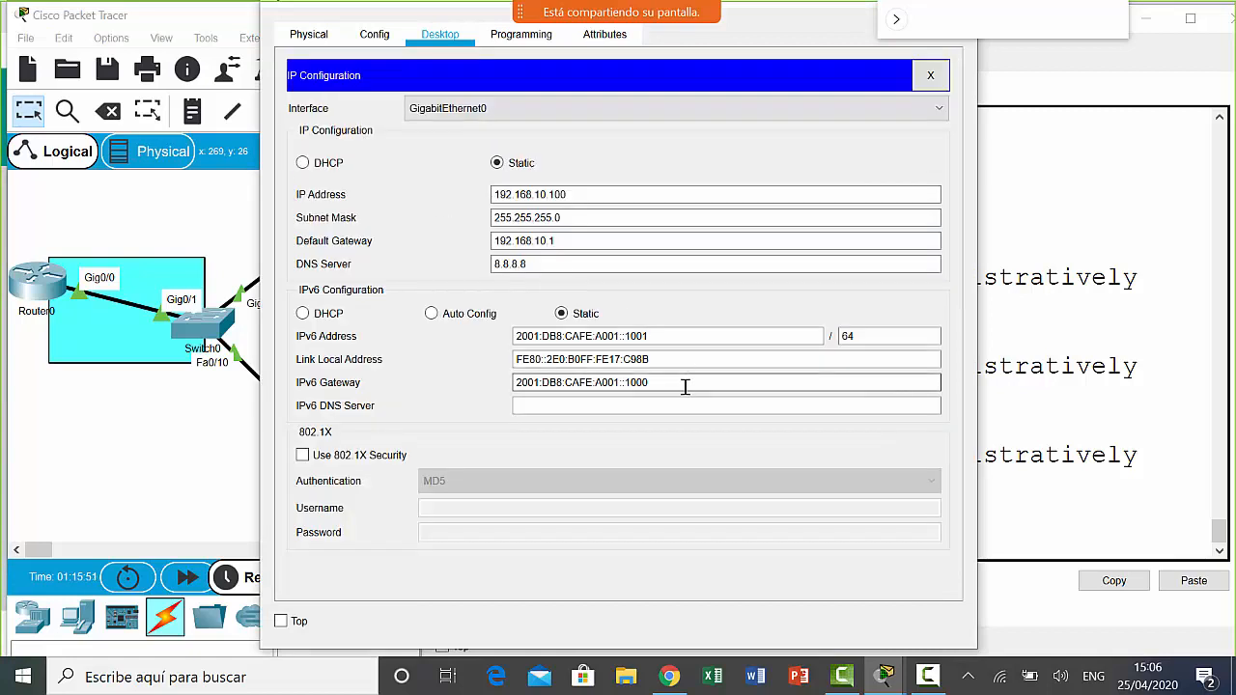
{"action": "left_click_drag", "start_coordinate": [685, 383], "coordinate": [482, 384]}
{"action": "right_click", "coordinate": [587, 384]}
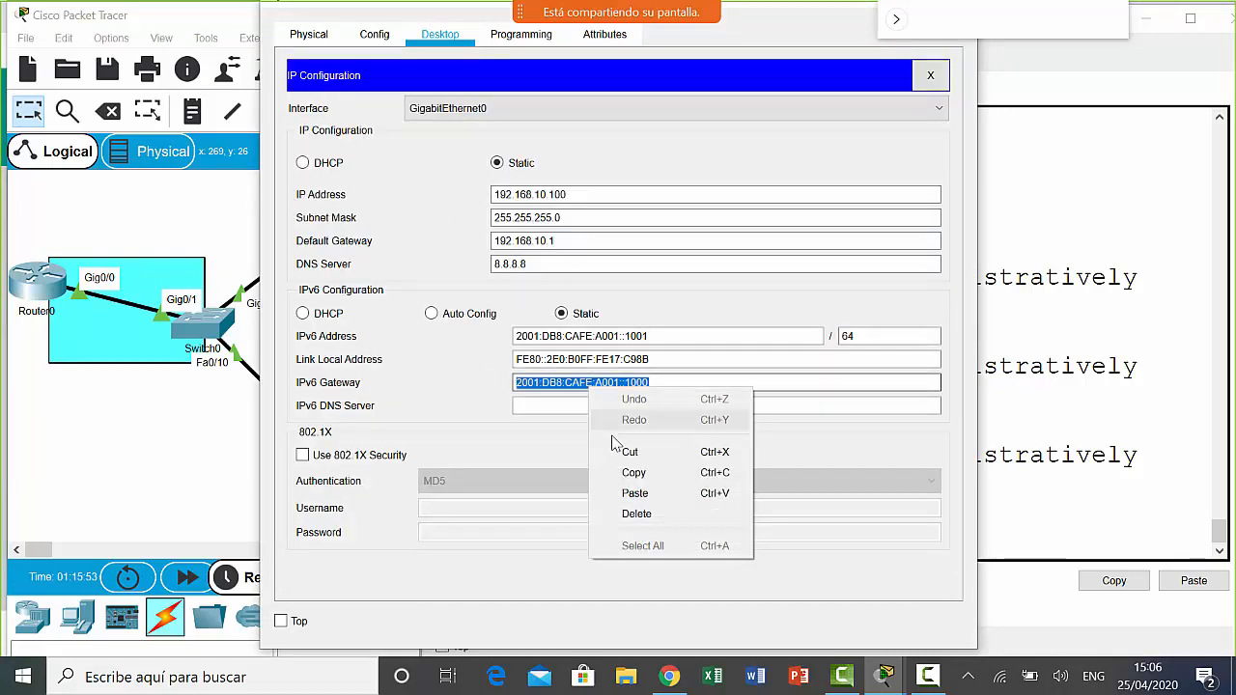
{"action": "left_click", "coordinate": [637, 493]}
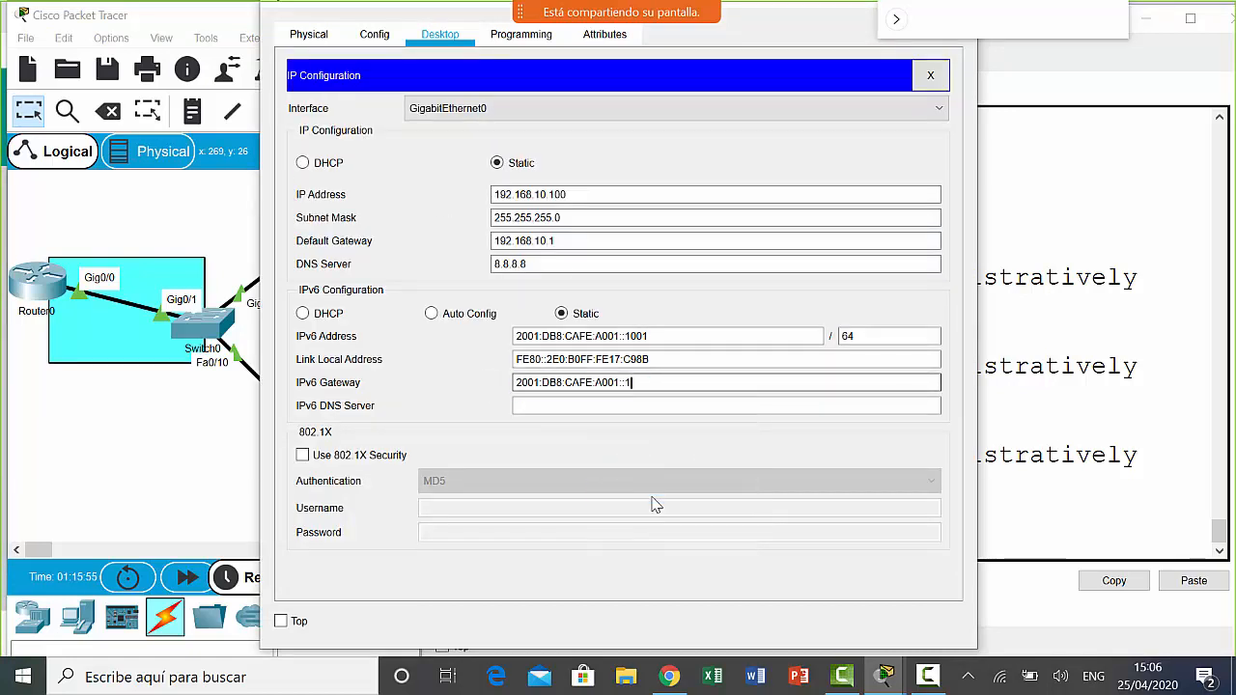
{"action": "left_click", "coordinate": [711, 404]}
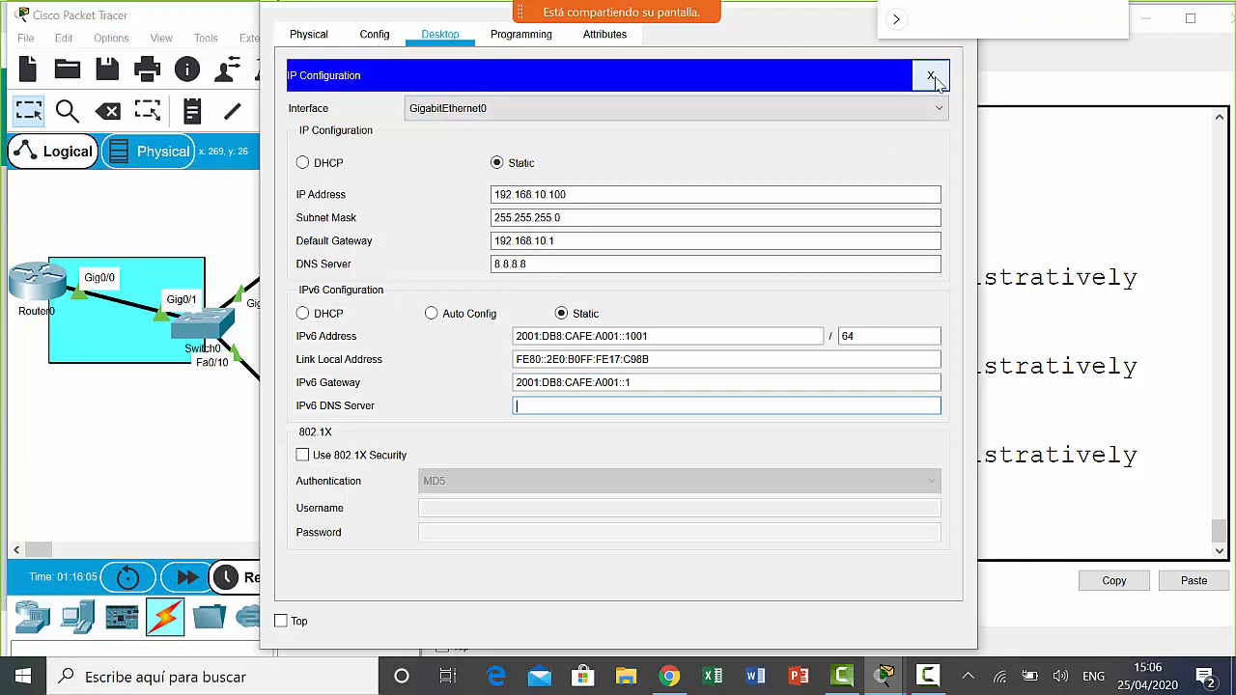
{"action": "left_click", "coordinate": [935, 78]}
{"action": "left_click_drag", "start_coordinate": [828, 3], "coordinate": [778, 149]}
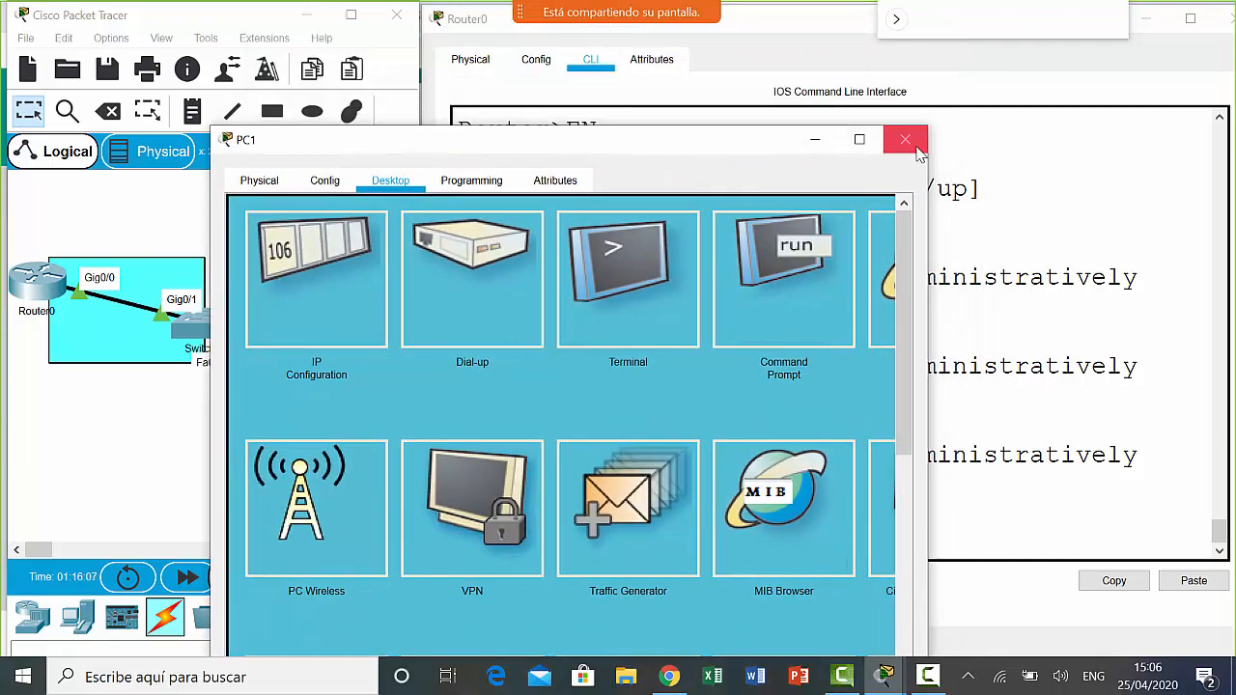
{"action": "left_click", "coordinate": [905, 140]}
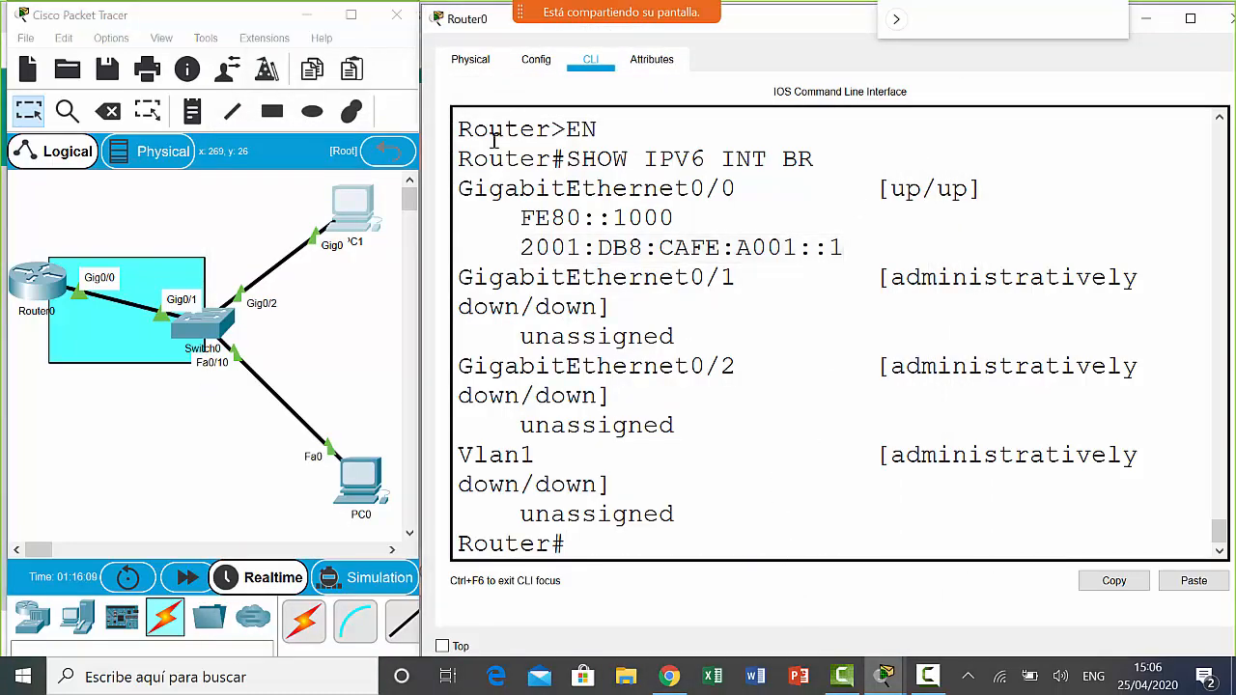
- Ping 2001:db8:cafe:a001::1 from PC1's Command Prompt, editing the address of the previous ping command
{"action": "left_click", "coordinate": [361, 212]}
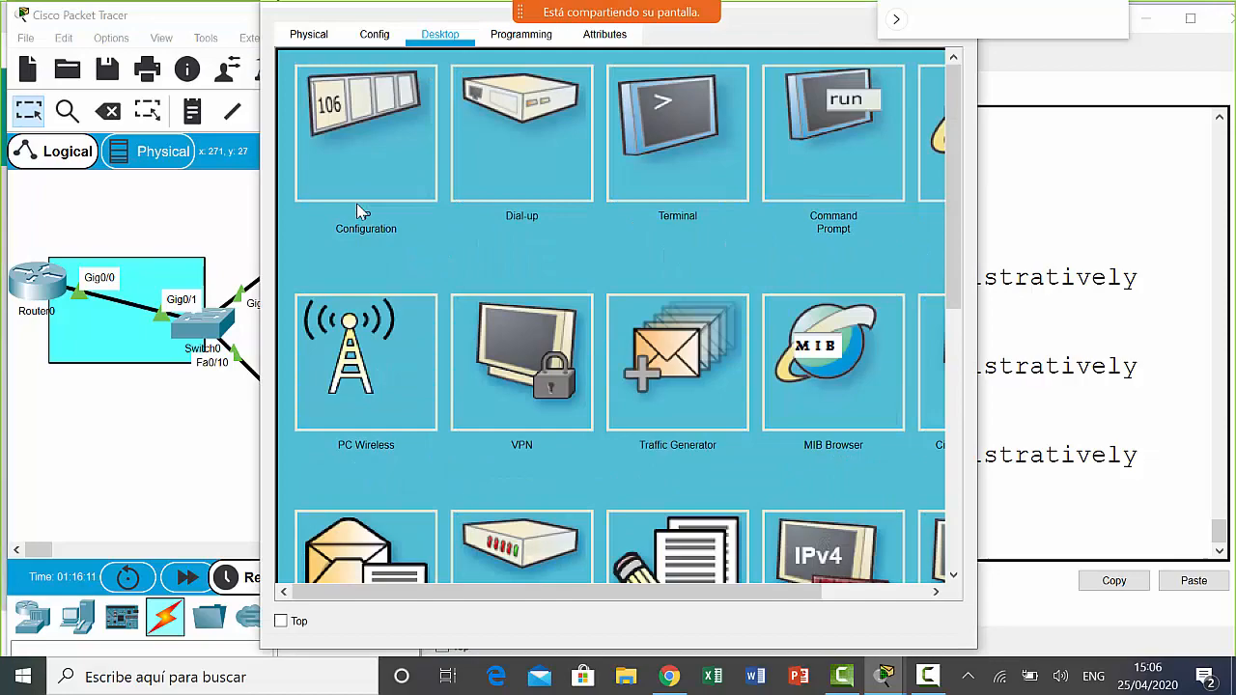
{"action": "left_click", "coordinate": [859, 166]}
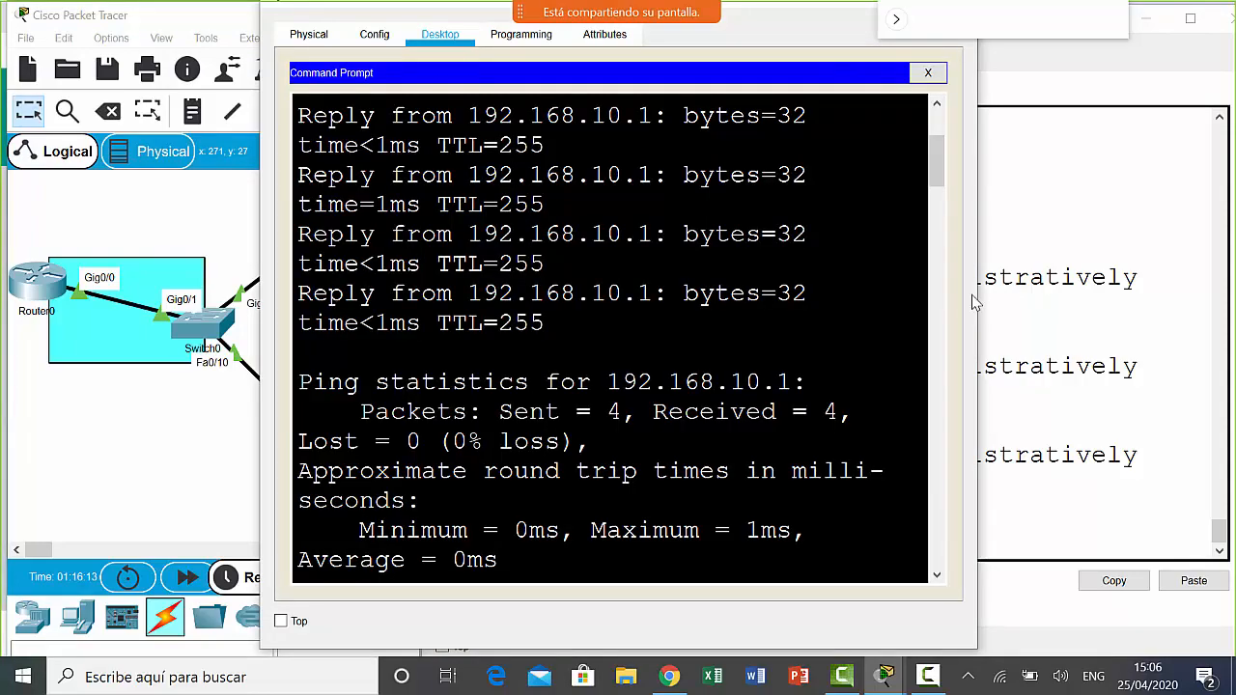
{"action": "left_click_drag", "start_coordinate": [976, 304], "coordinate": [1219, 307]}
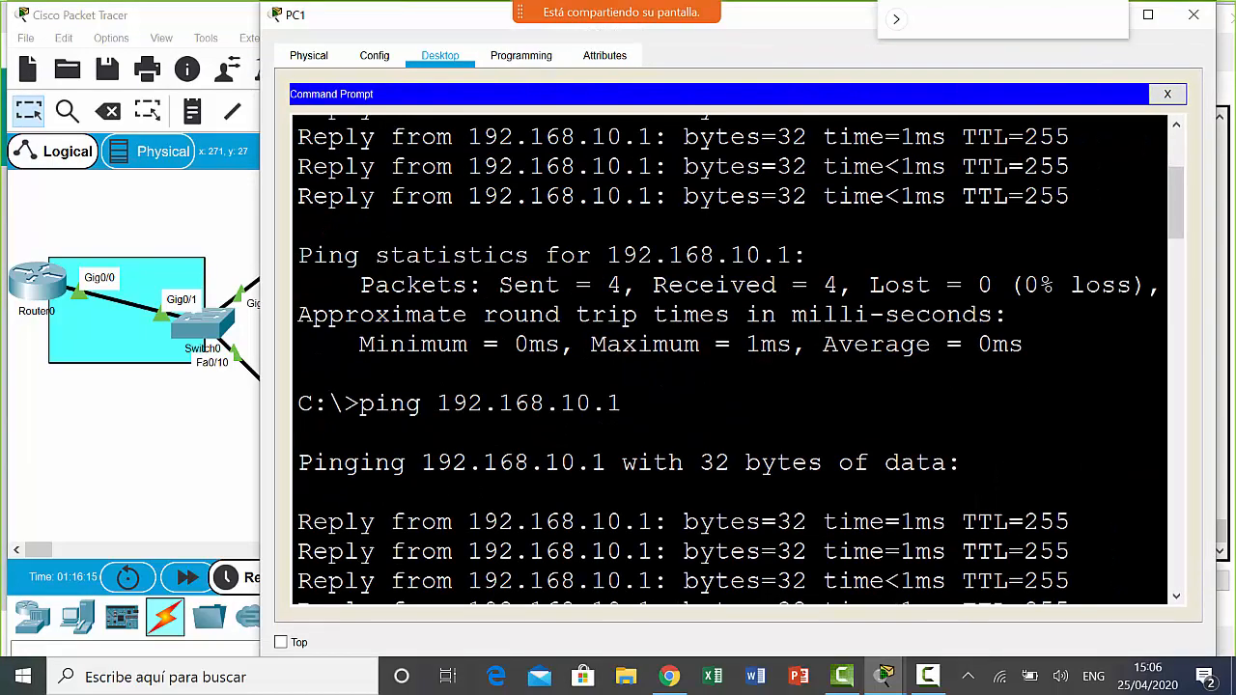
{"action": "scroll", "coordinate": [729, 358], "scroll_direction": "down", "scroll_amount": 10}
{"action": "scroll", "coordinate": [730, 357], "scroll_direction": "down", "scroll_amount": 5}
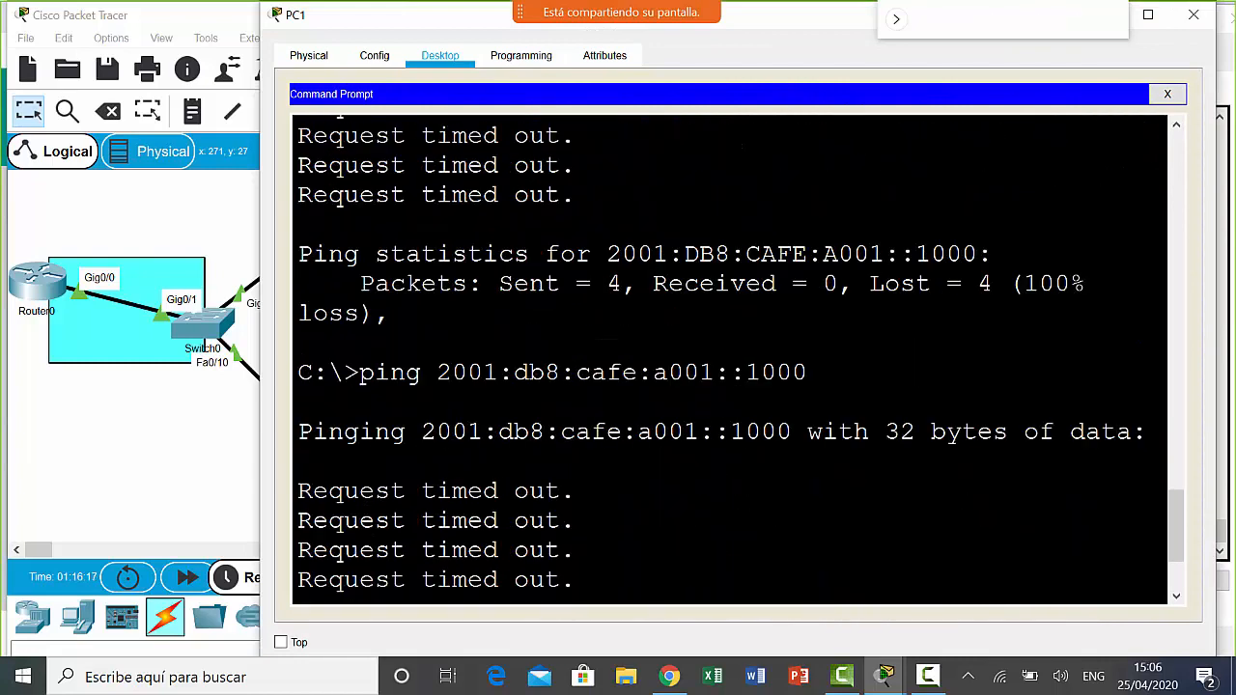
{"action": "key", "text": "Up"}
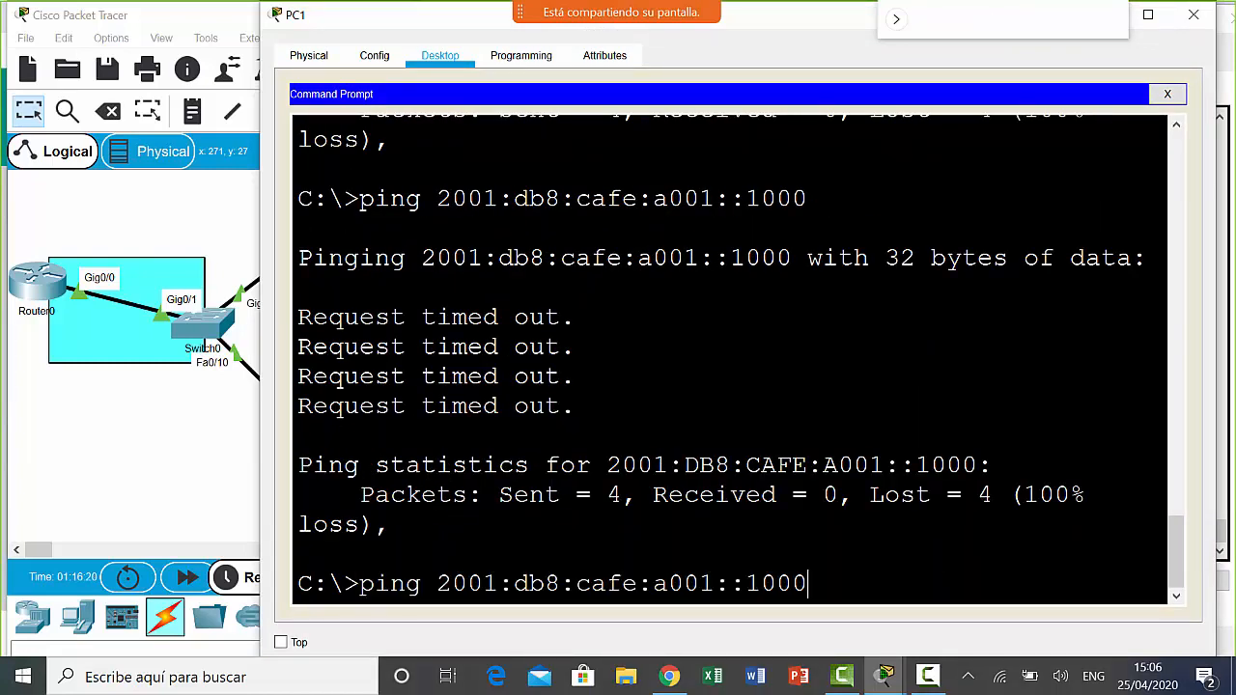
{"action": "key", "text": "BackSpace"}
{"action": "key", "text": "BackSpace"}
{"action": "key", "text": "BackSpace"}
{"action": "key", "text": "BackSpace"}
{"action": "type", "text": "1"}
{"action": "key", "text": "Return"}
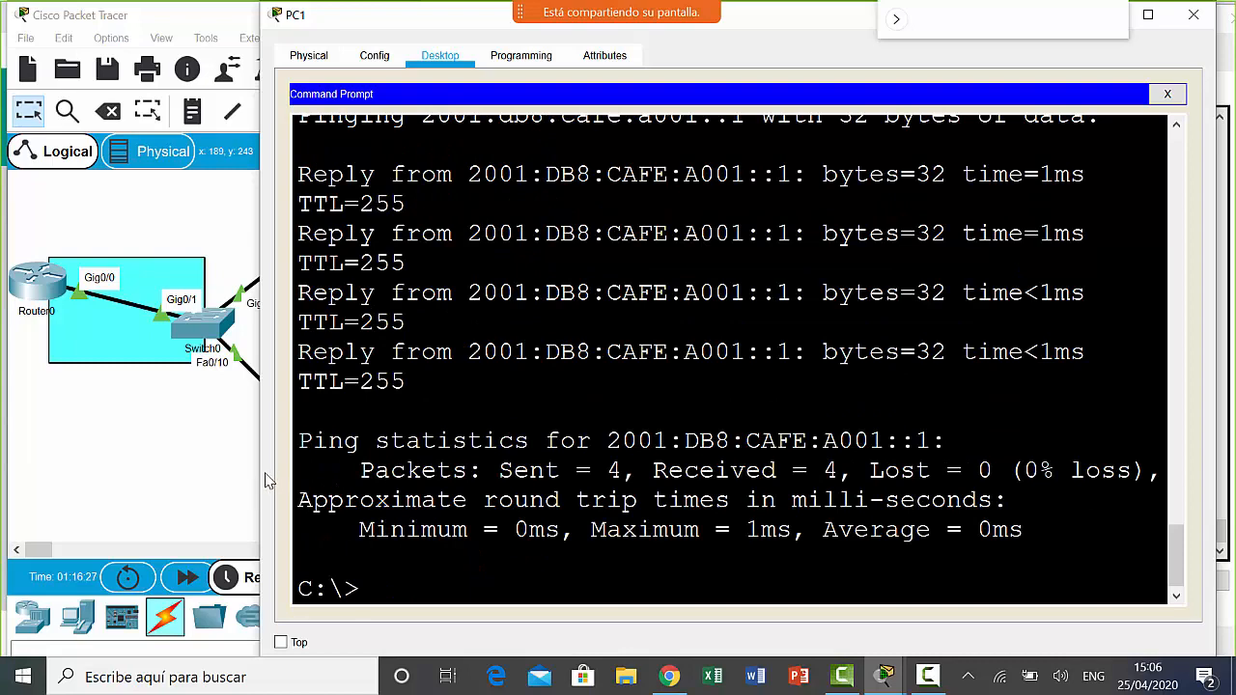
- Widen PC1's window to examine the source address of the ping replies, and narrow it again to uncover the topology
{"action": "left_click_drag", "start_coordinate": [257, 470], "coordinate": [125, 470]}
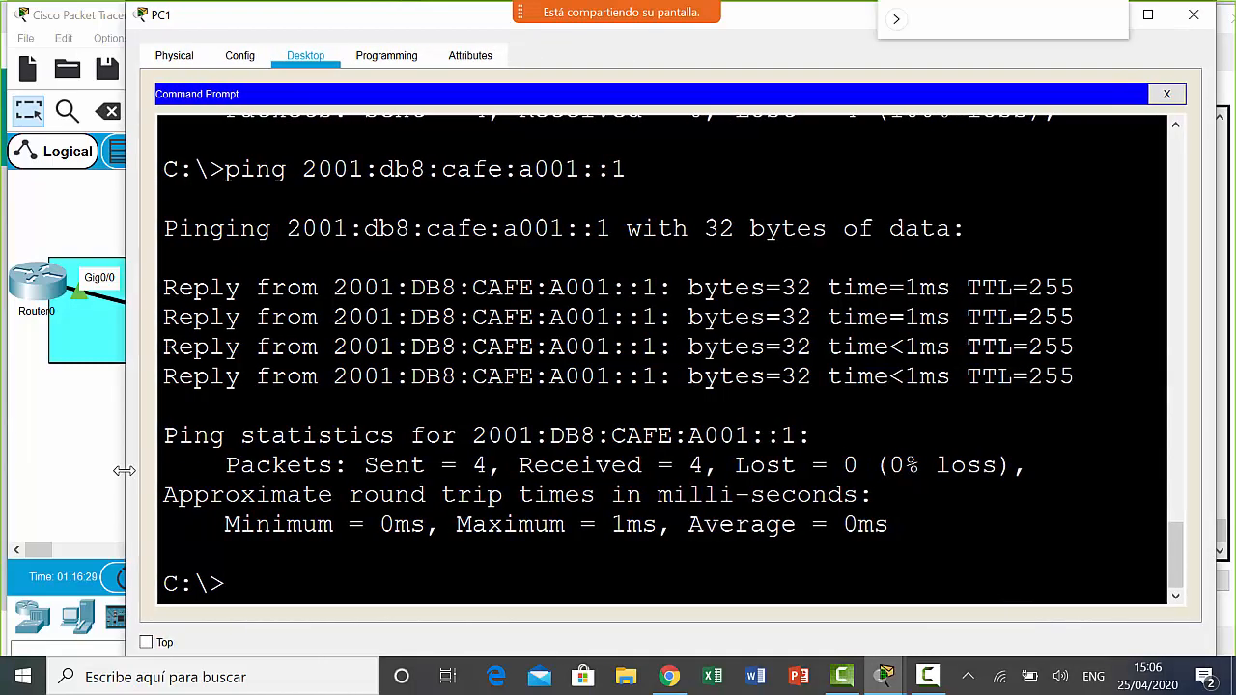
{"action": "left_click_drag", "start_coordinate": [673, 287], "coordinate": [353, 288]}
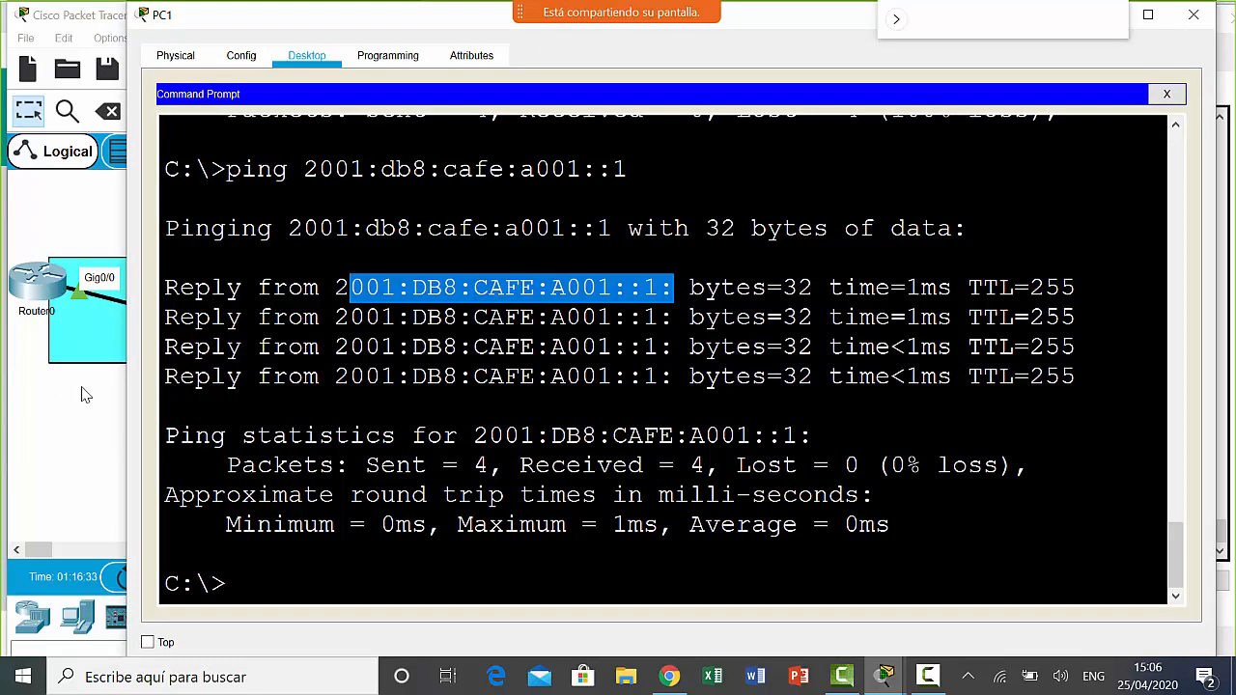
{"action": "left_click_drag", "start_coordinate": [124, 384], "coordinate": [479, 386]}
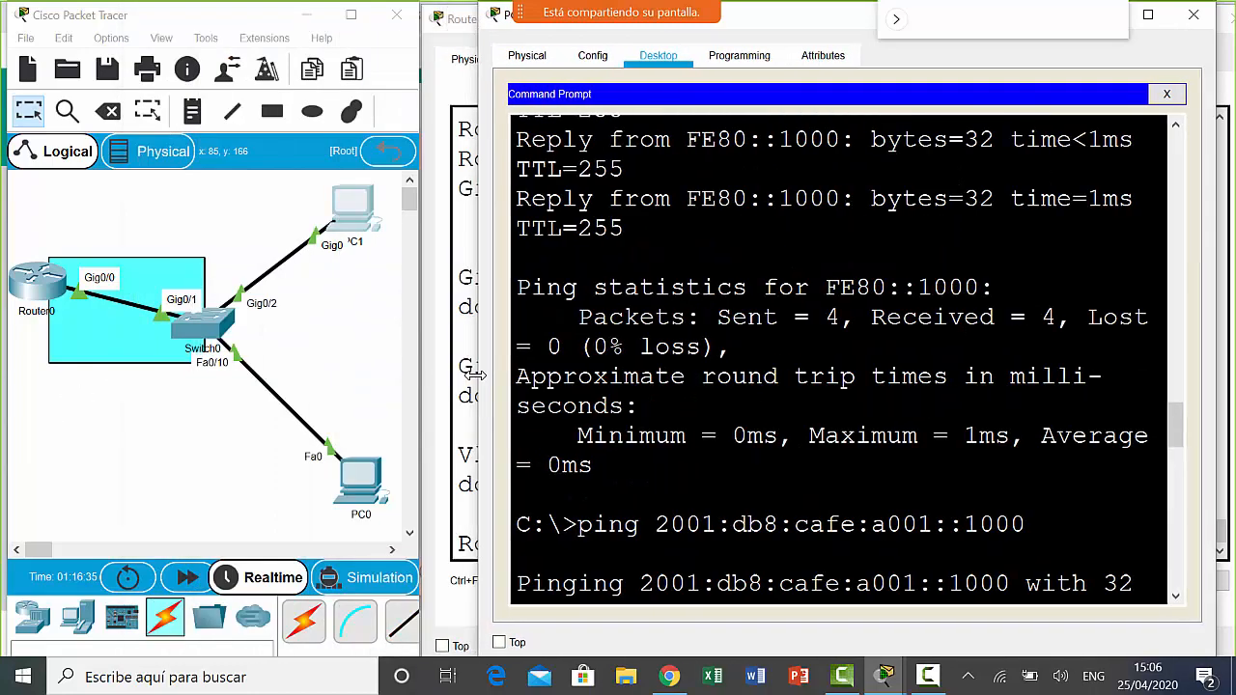
- Switch PC0's IPv4 configuration to static with address 192.168.10.200 and subnet mask 255.255.255.0
{"action": "left_click", "coordinate": [373, 483]}
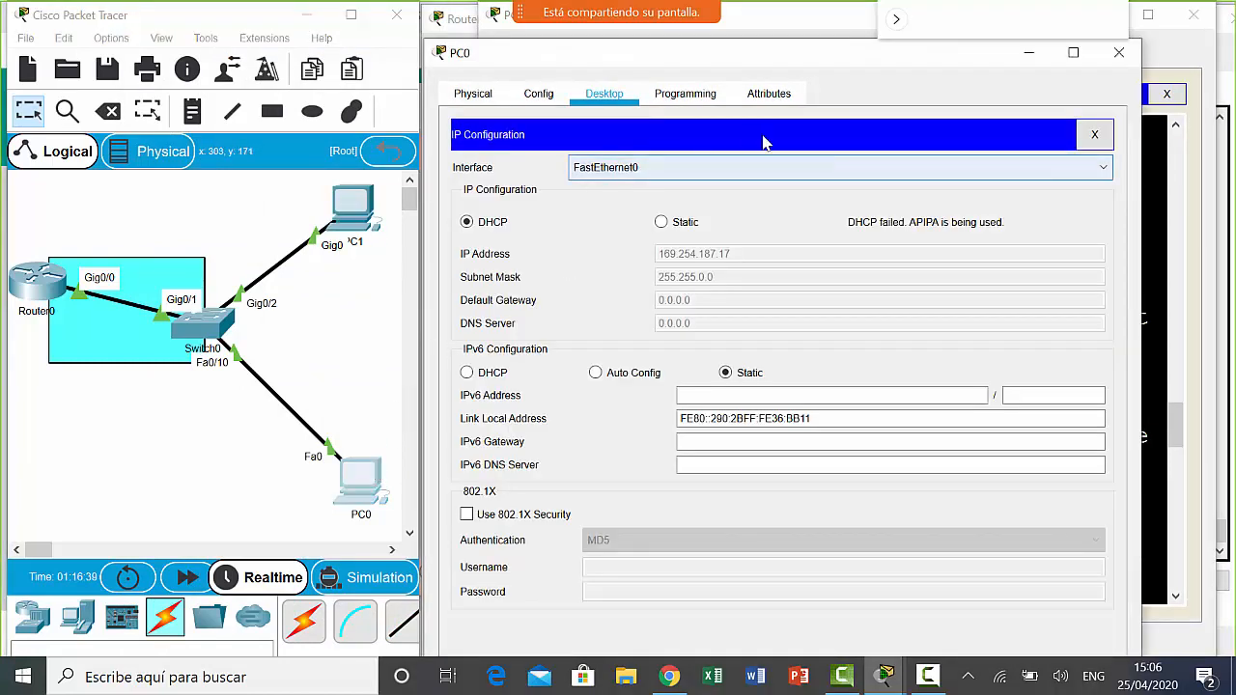
{"action": "left_click", "coordinate": [677, 228]}
{"action": "left_click", "coordinate": [736, 253]}
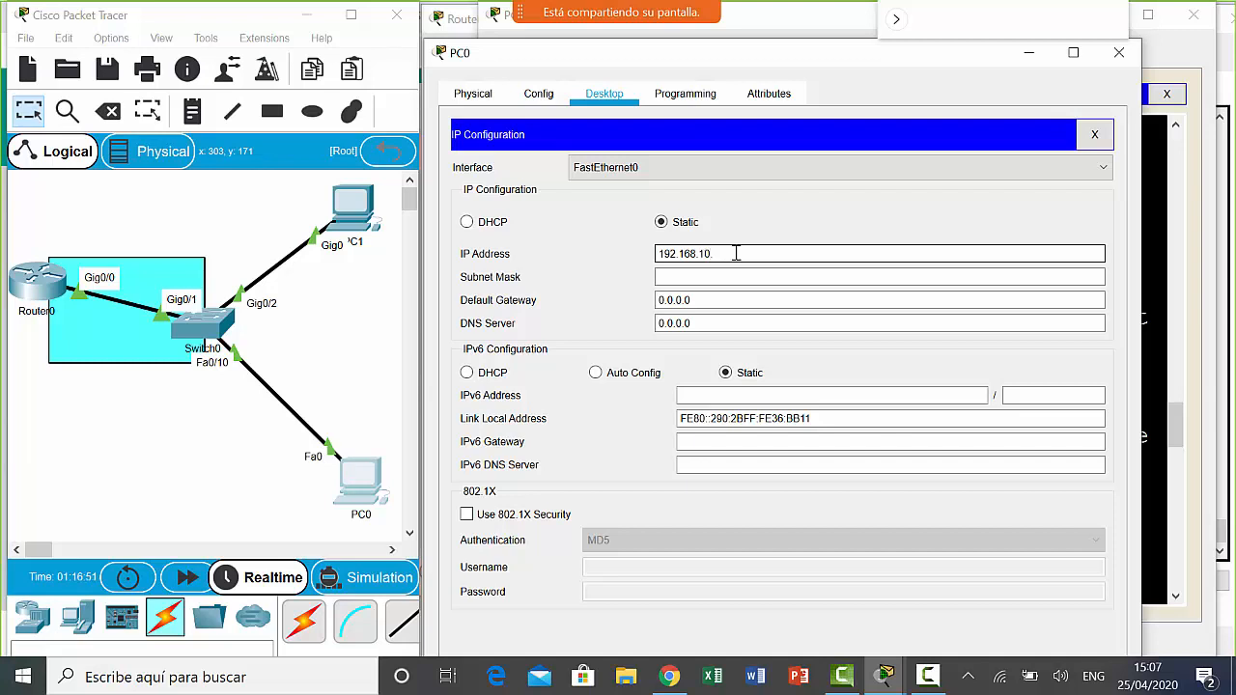
{"action": "type", "text": "200"}
{"action": "left_click", "coordinate": [786, 278]}
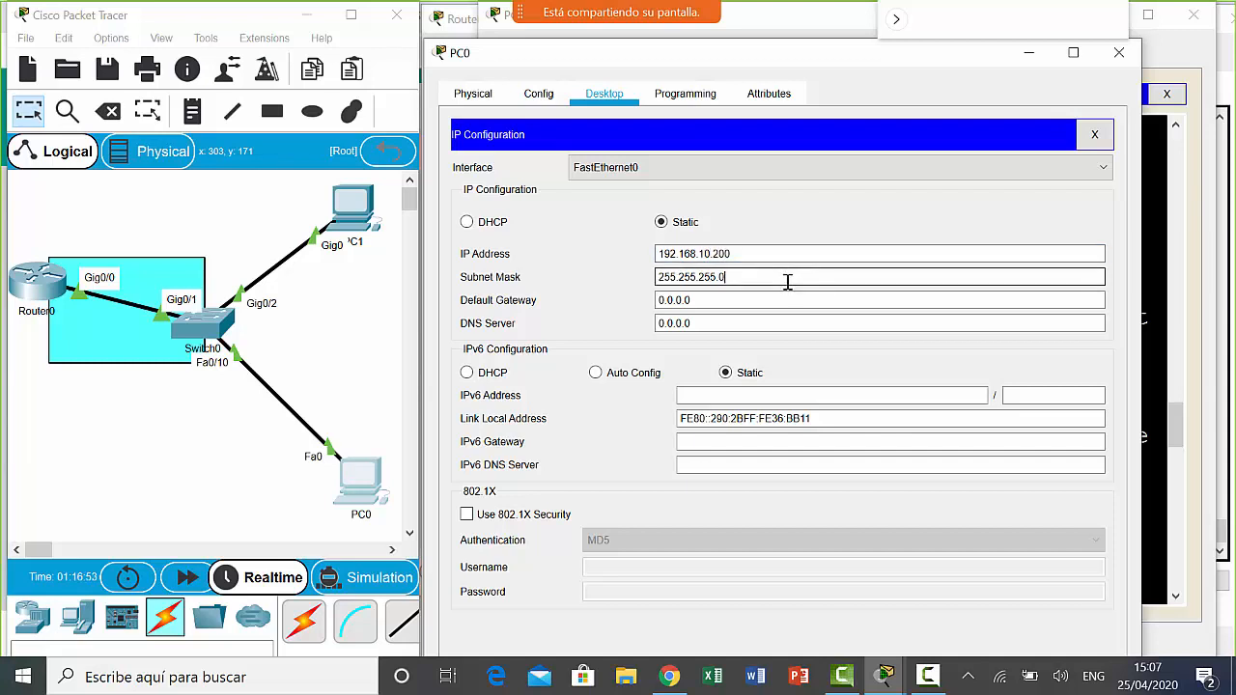
- Set PC0's IPv4 default gateway to 192.168.10.1
{"action": "left_click", "coordinate": [800, 300]}
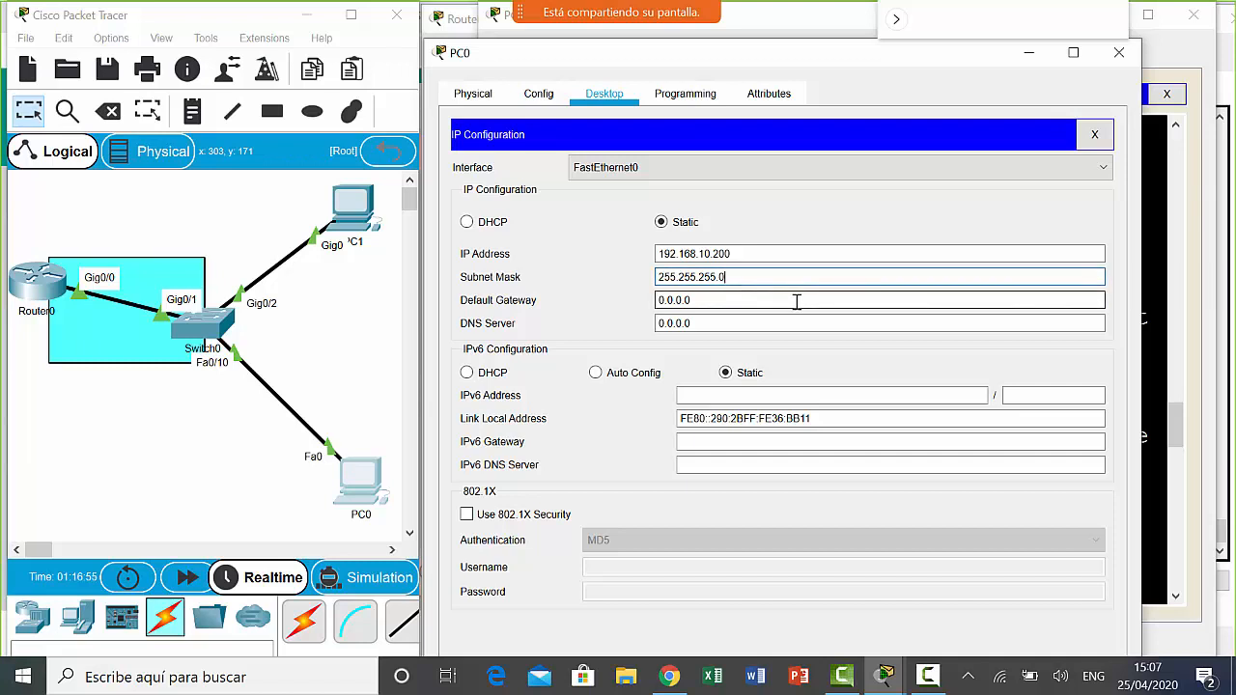
{"action": "left_click", "coordinate": [796, 300]}
{"action": "triple_click", "coordinate": [792, 301]}
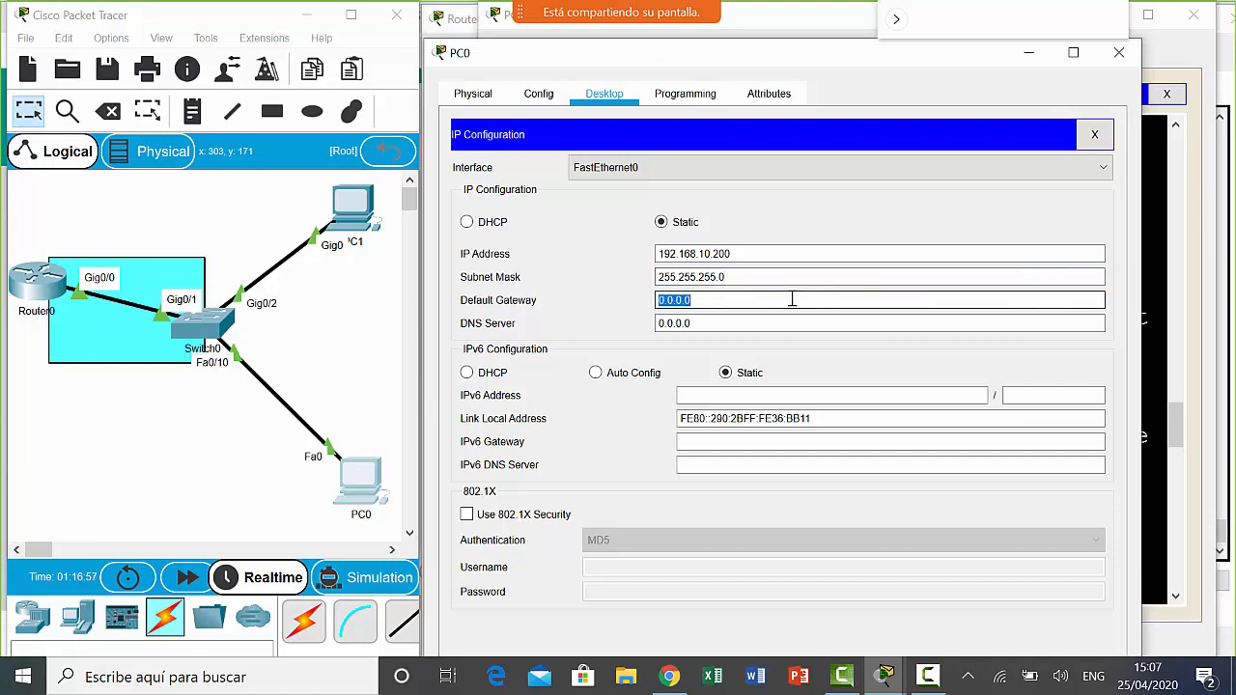
{"action": "type", "text": "19"}
{"action": "type", "text": "68.10.1"}
- Try IPv6 Auto Config on PC0, and return to static addressing with 2001:DB8:CAFE:A001::3000 and prefix length 64
{"action": "left_click", "coordinate": [642, 373]}
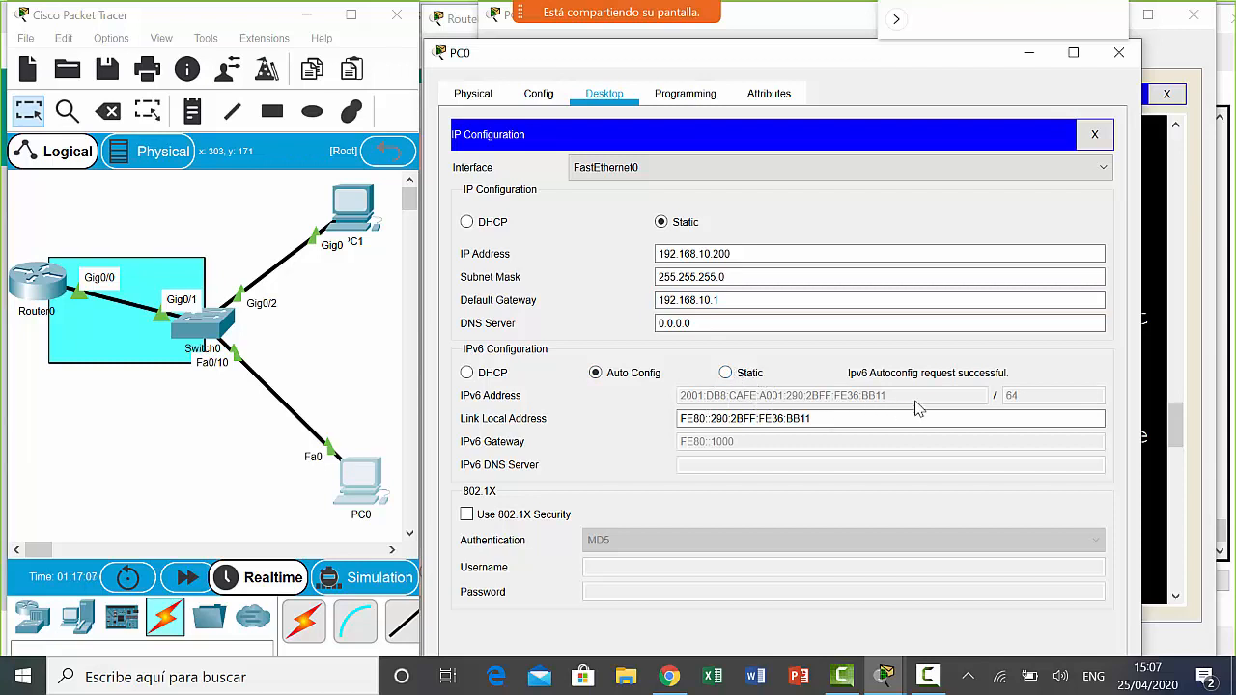
{"action": "left_click", "coordinate": [726, 374]}
{"action": "left_click", "coordinate": [737, 396]}
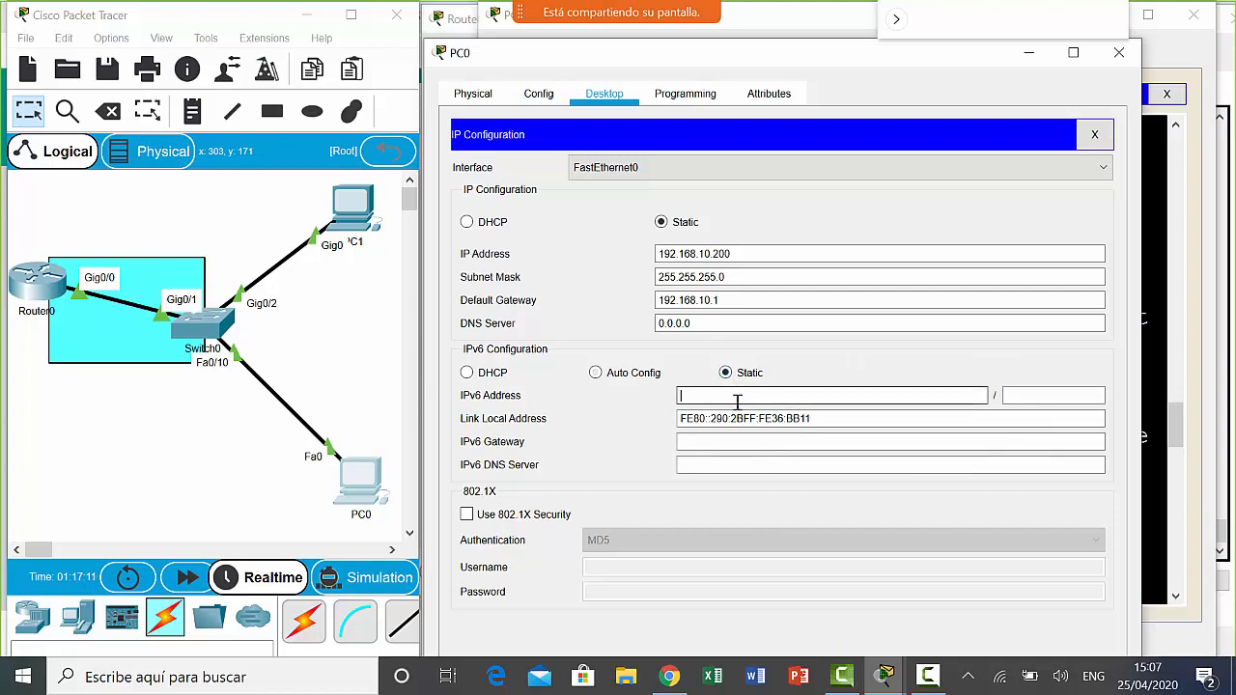
{"action": "type", "text": "2001:DB8:CAFE:A001::300"}
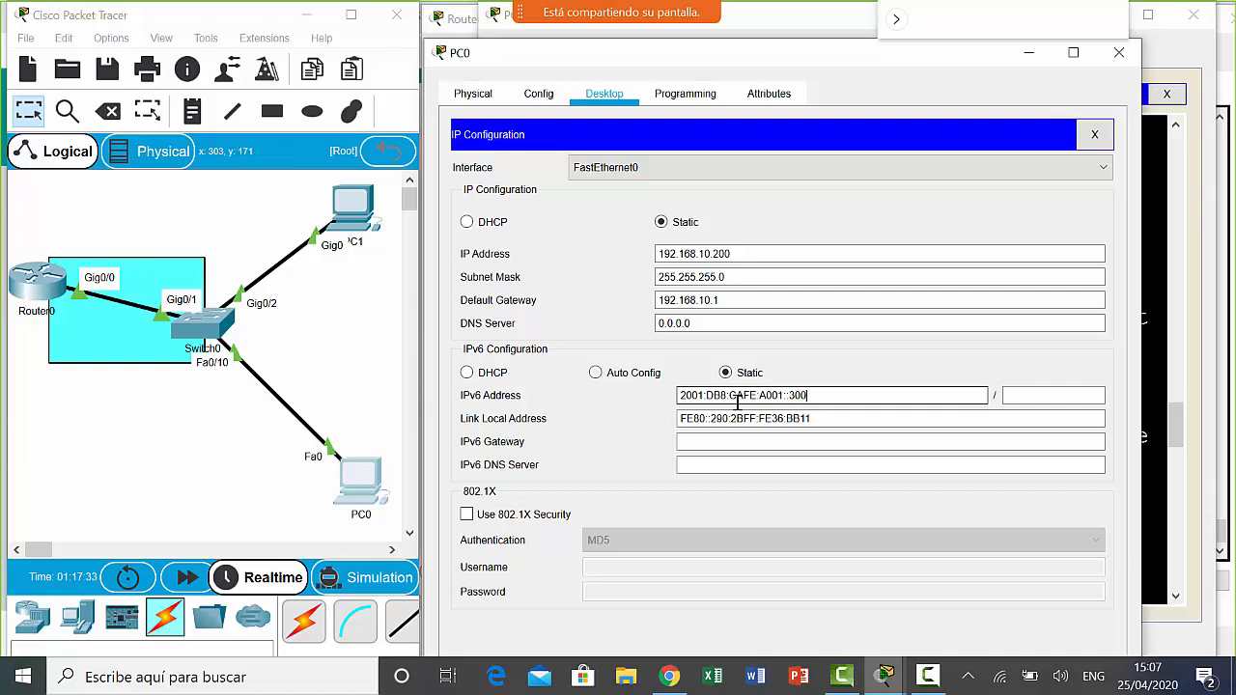
{"action": "type", "text": "0"}
{"action": "left_click", "coordinate": [1043, 396]}
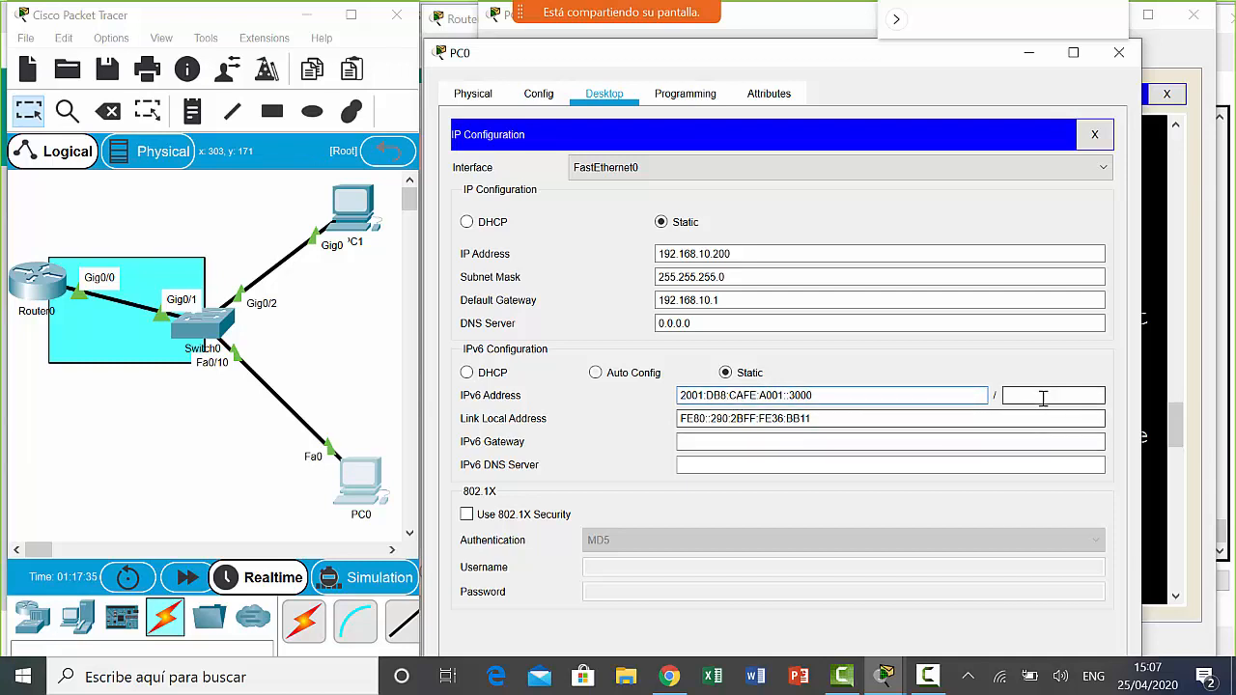
{"action": "type", "text": "64"}
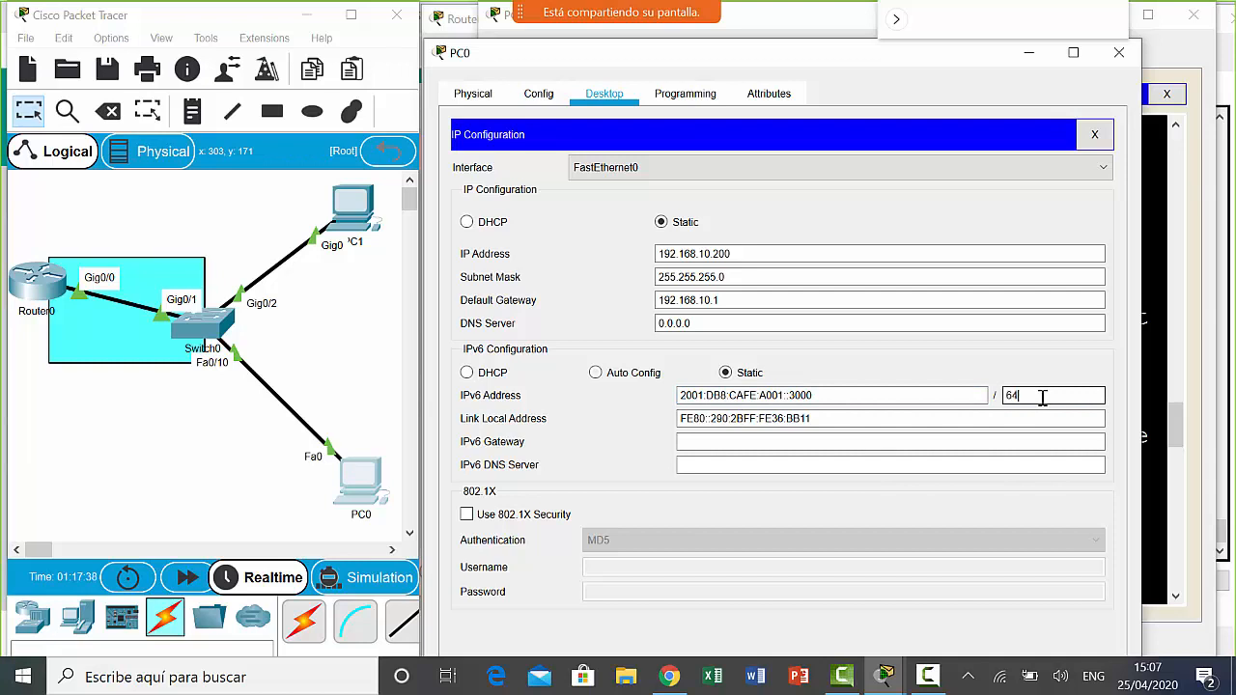
{"action": "double_click", "coordinate": [801, 396]}
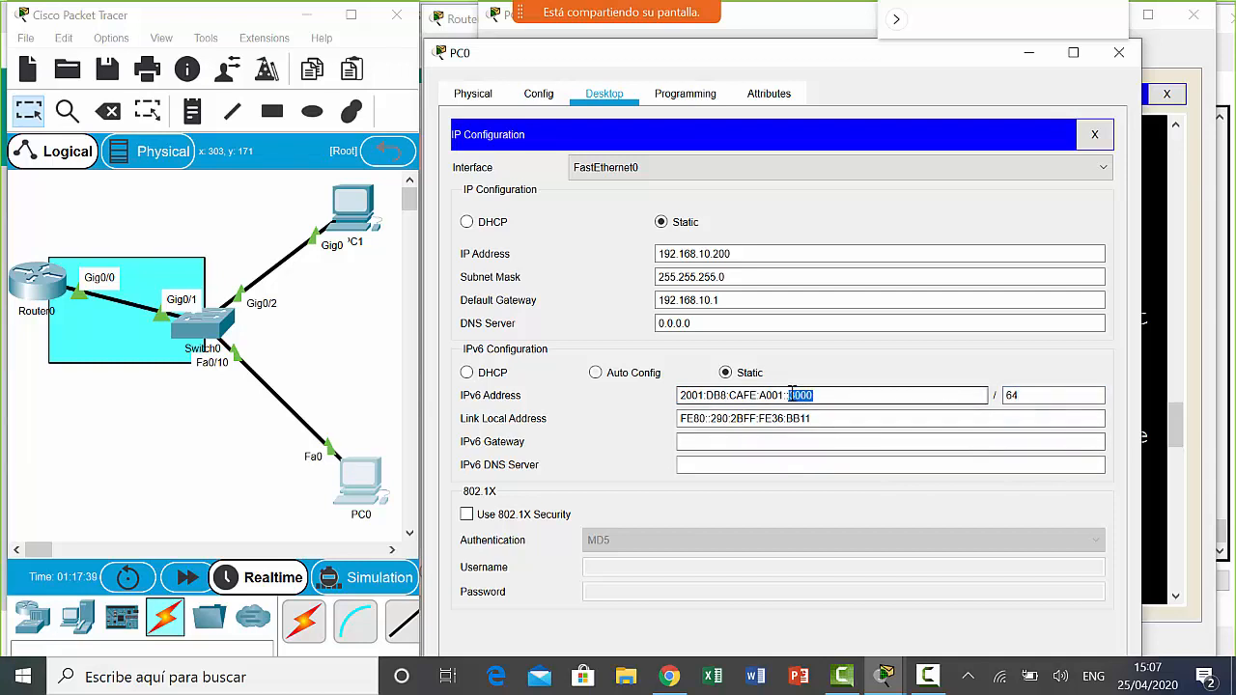
- Set PC0's IPv6 gateway to 2001:DB8:CAFE:A001::1 and close its IP configuration
{"action": "left_click", "coordinate": [898, 442]}
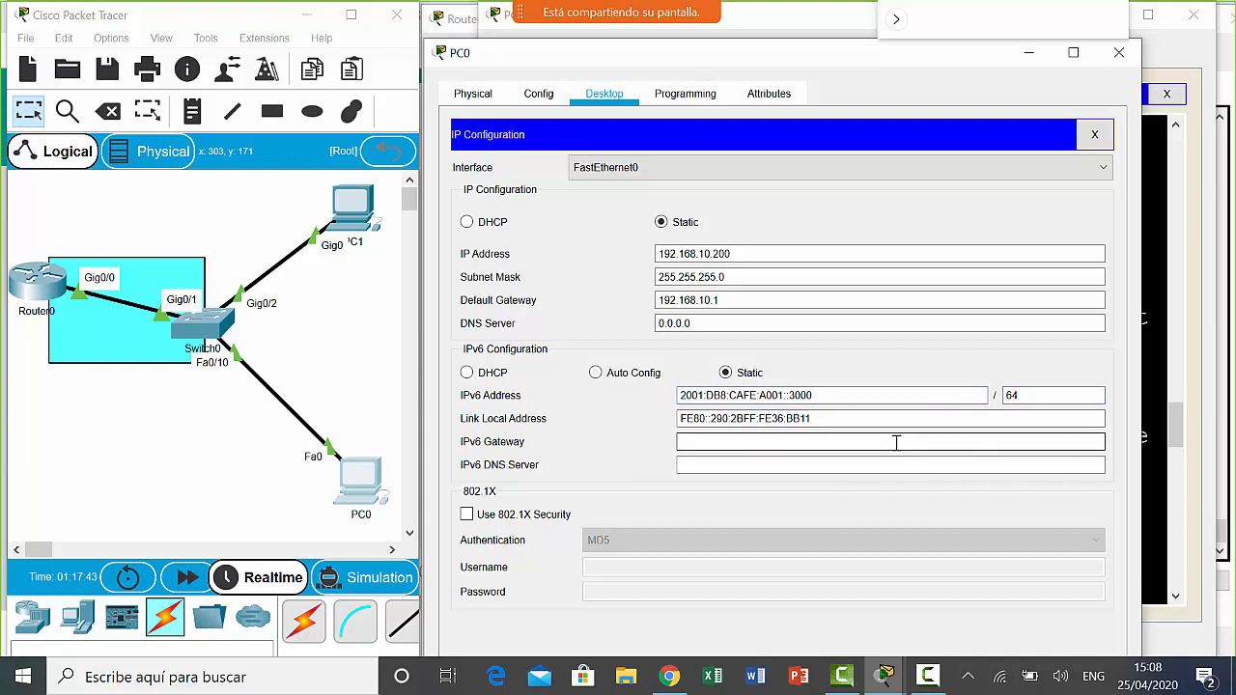
{"action": "type", "text": "2001"}
{"action": "type", "text": ":DB8:CAFE"}
{"action": "type", "text": ":A001"}
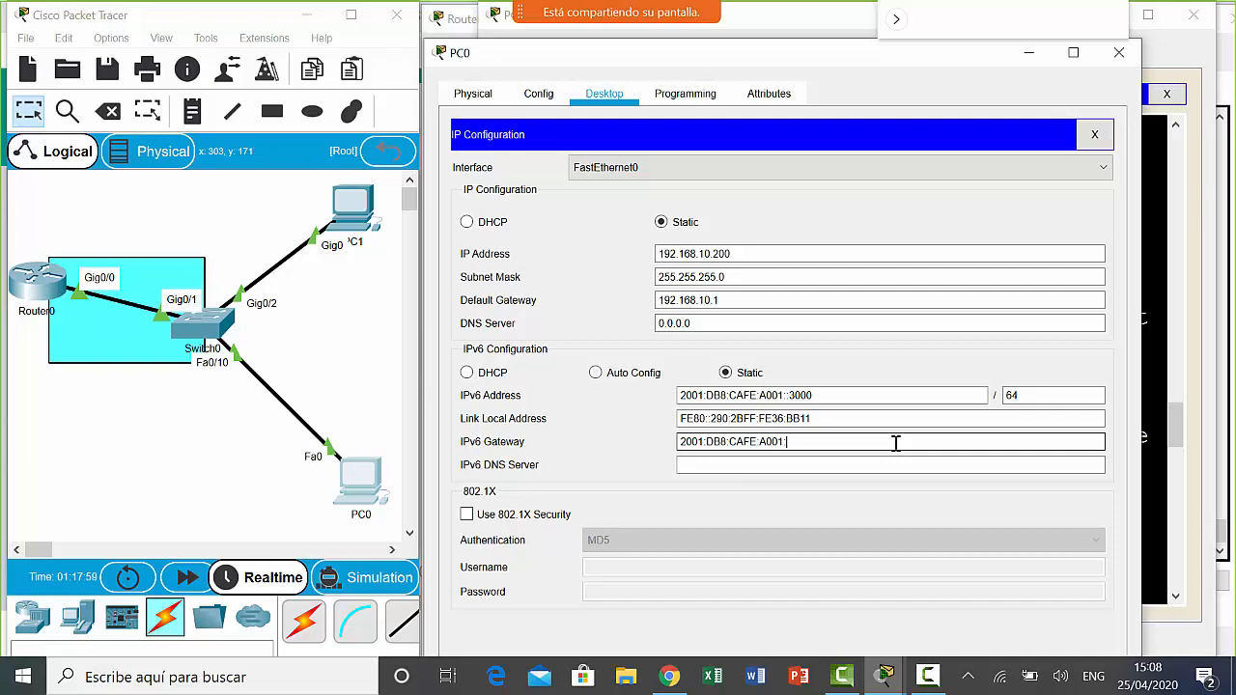
{"action": "type", "text": "::1"}
{"action": "left_click", "coordinate": [896, 466]}
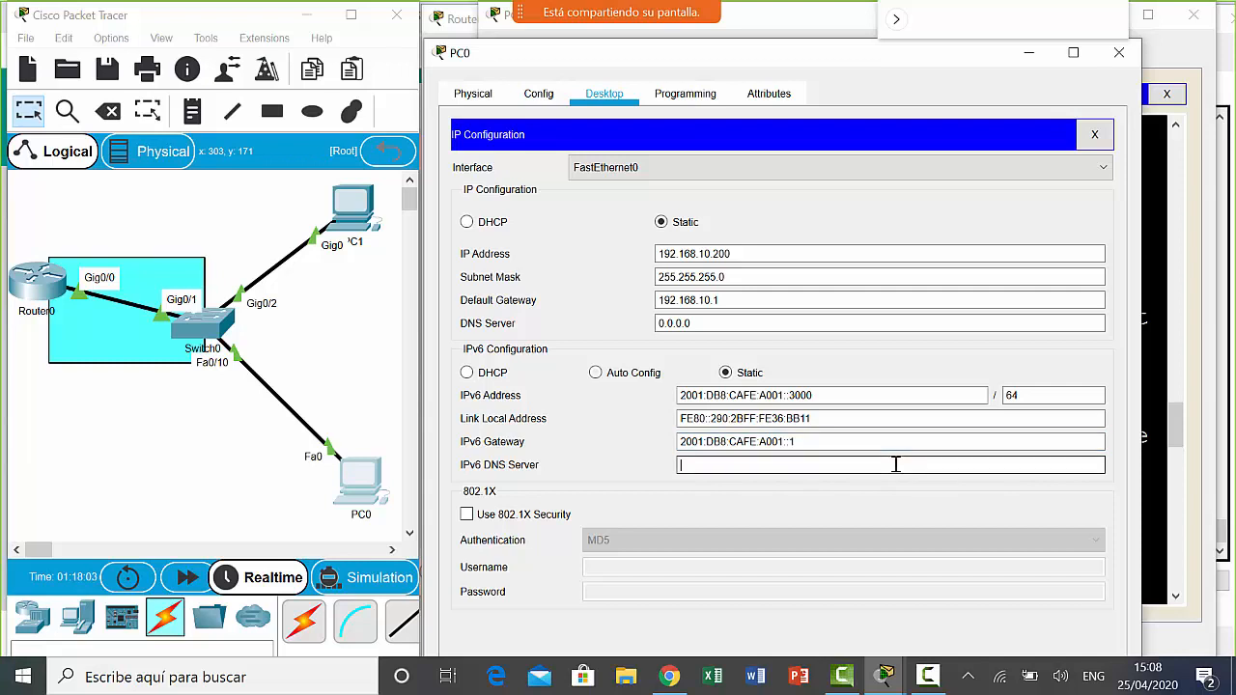
{"action": "left_click", "coordinate": [1095, 135]}
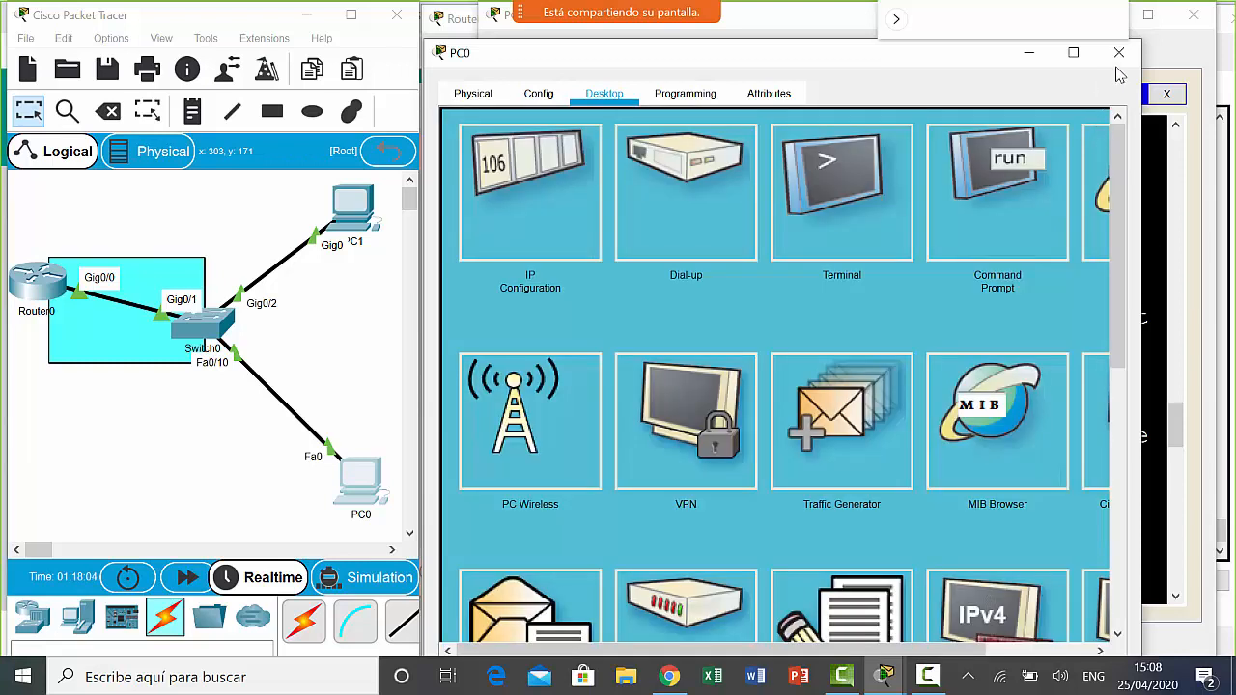
- Ping the gateway 2001:DB8:CAFE:A001::1 from PC0's command prompt, widening PC0's window for the output
{"action": "left_click", "coordinate": [1004, 193]}
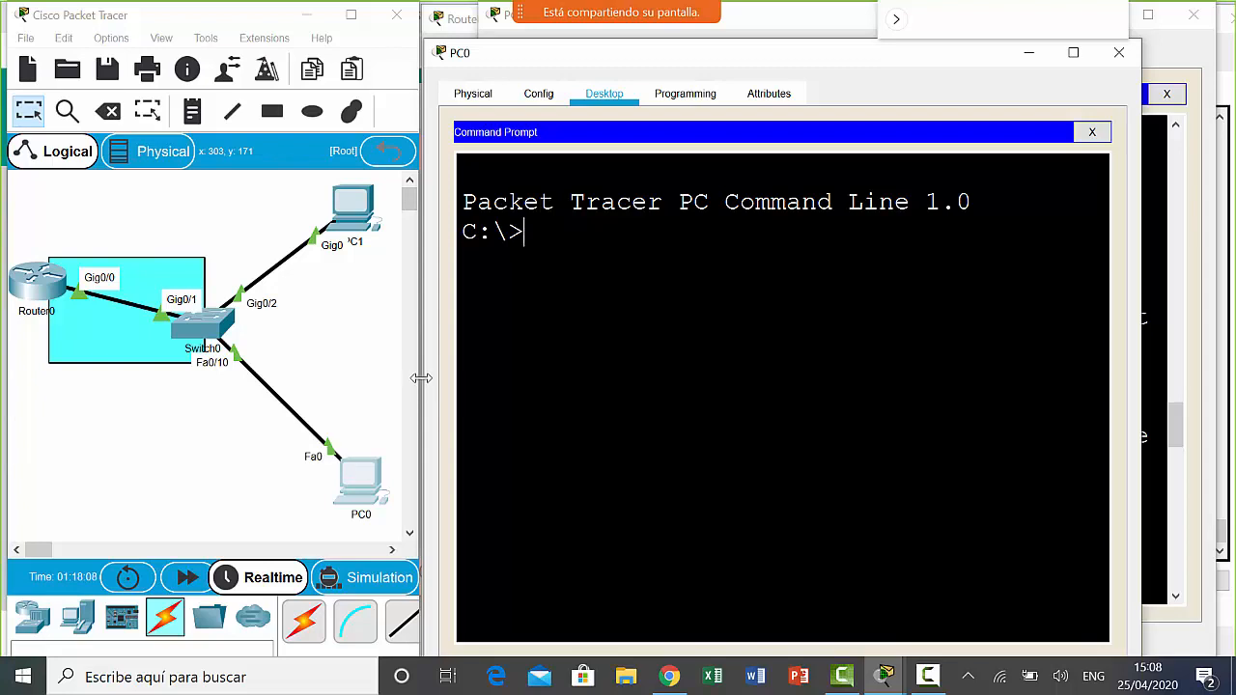
{"action": "left_click_drag", "start_coordinate": [421, 377], "coordinate": [164, 319]}
{"action": "type", "text": "P"}
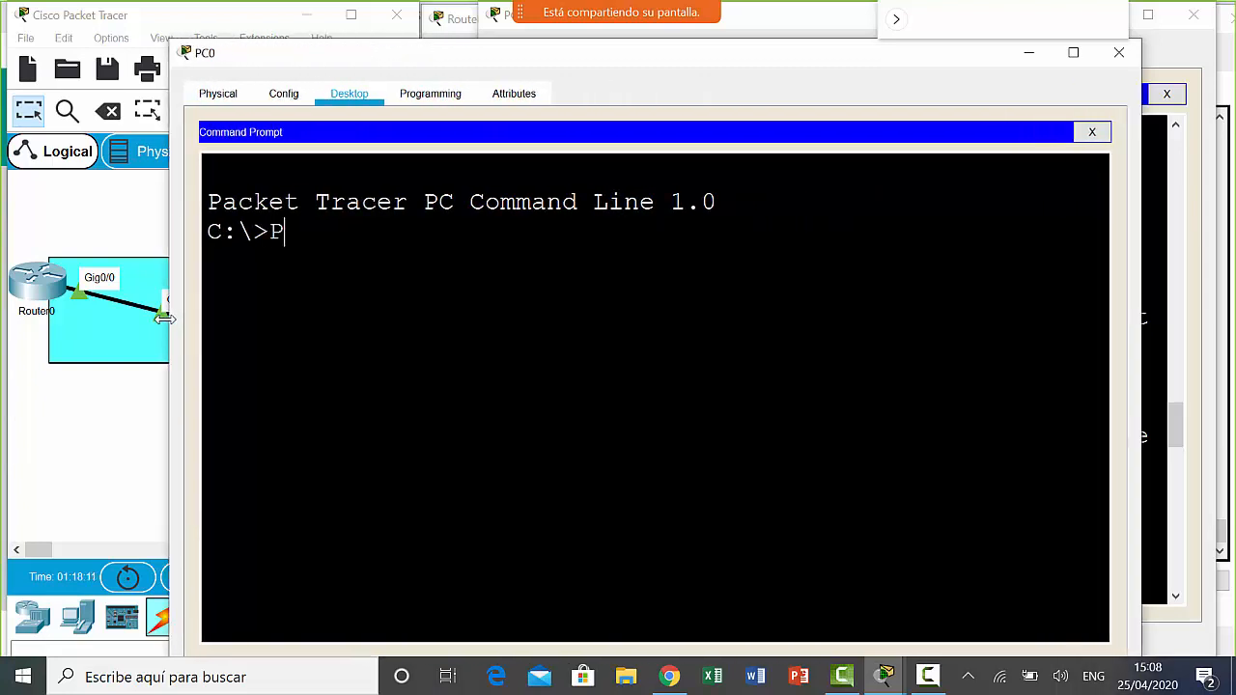
{"action": "type", "text": "ING 2001:"}
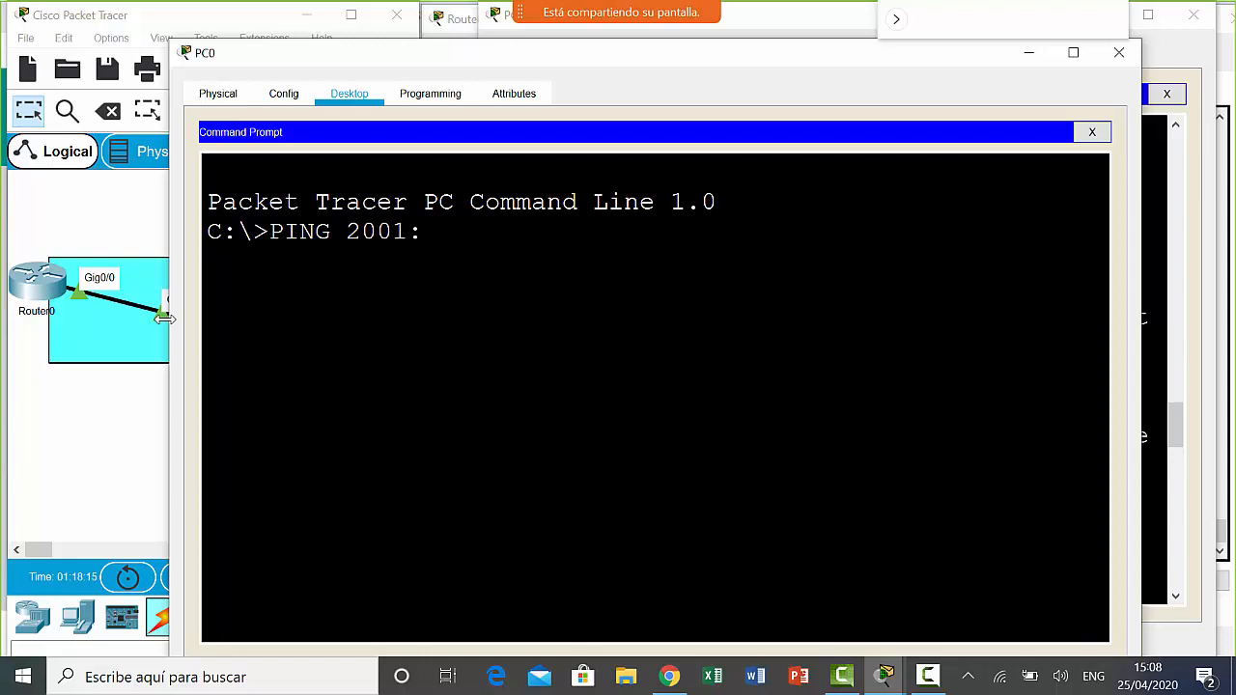
{"action": "type", "text": "DB8:CAFE:"}
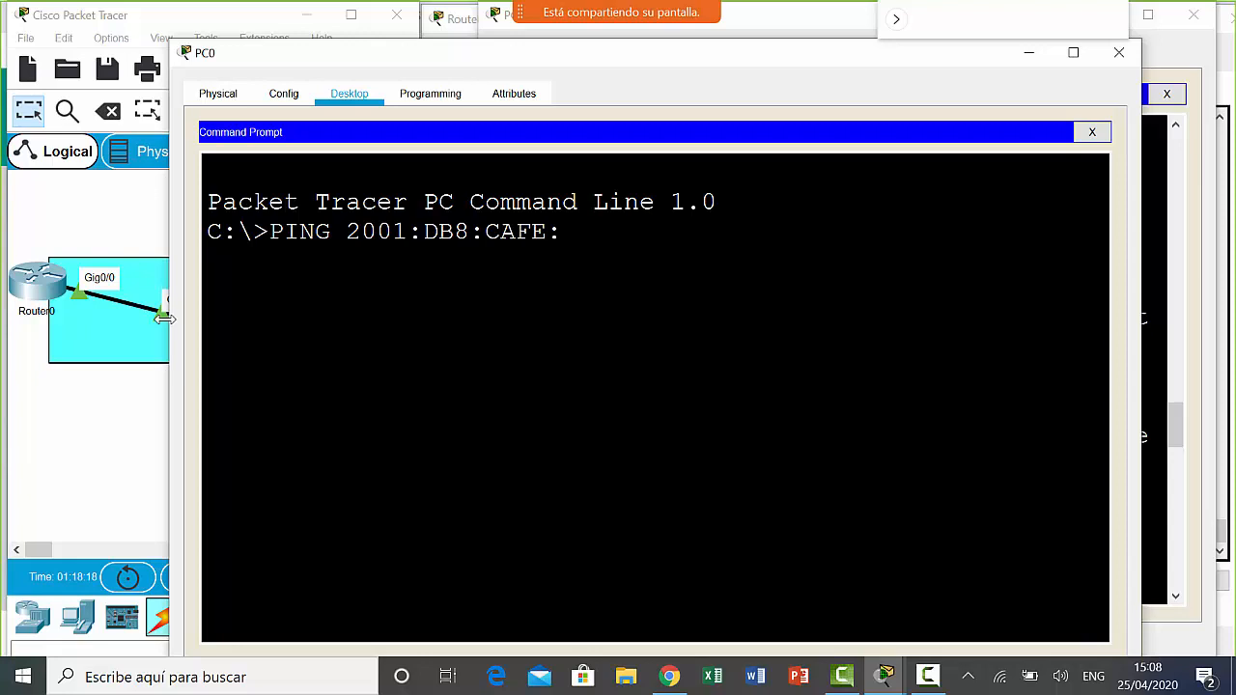
{"action": "type", "text": "ACA"}
{"action": "key", "text": "BackSpace"}
{"action": "key", "text": "BackSpace"}
{"action": "type", "text": "001::1"}
{"action": "key", "text": "Return"}
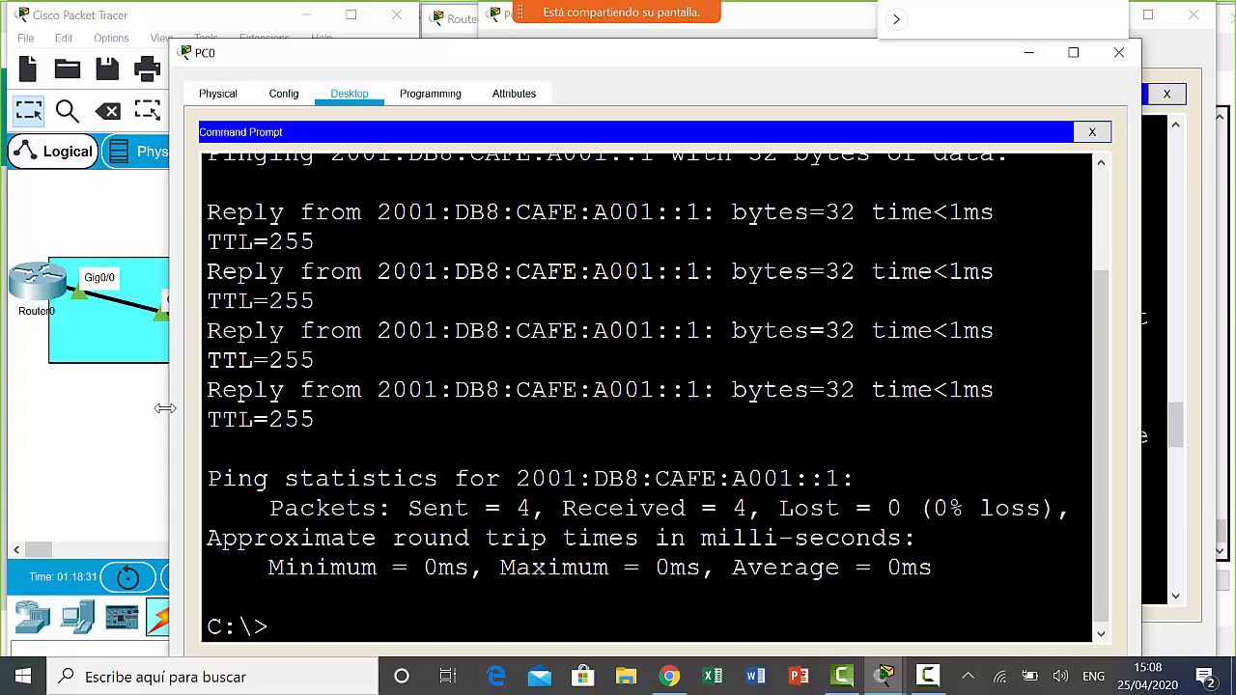
{"action": "left_click_drag", "start_coordinate": [166, 409], "coordinate": [58, 402]}
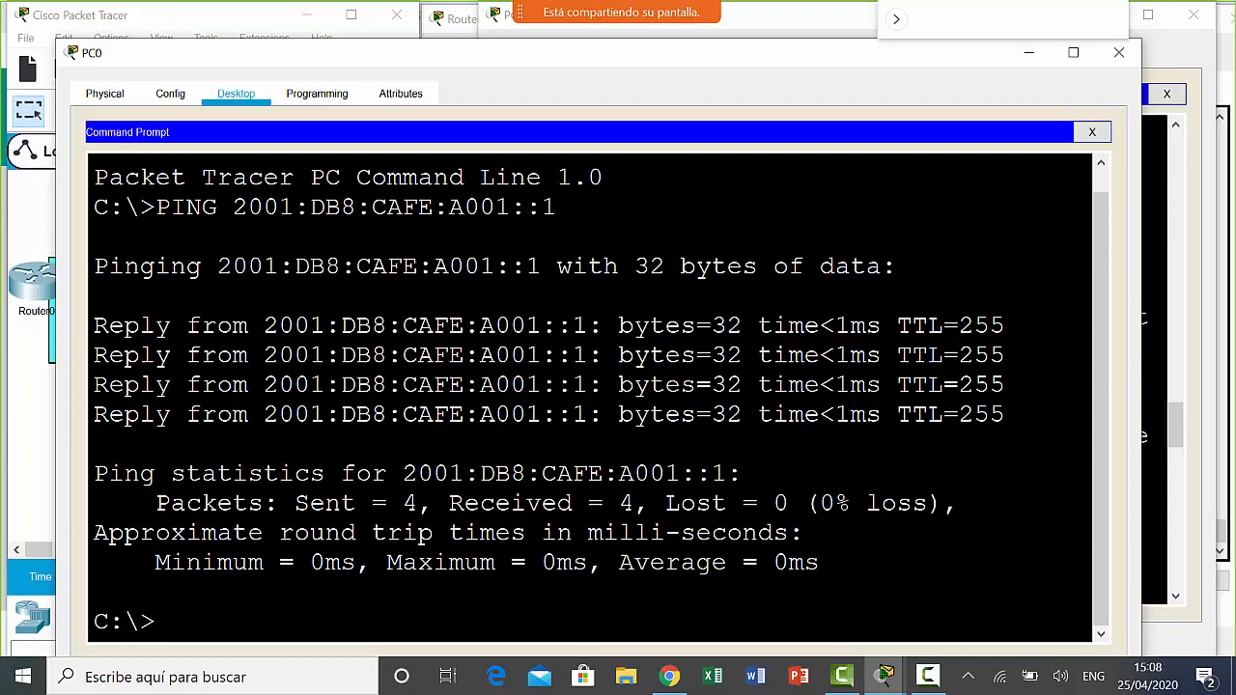
- Ping 2001:DB8:CAFE:A001::1001 from PC0's command prompt
{"action": "key", "text": "Up"}
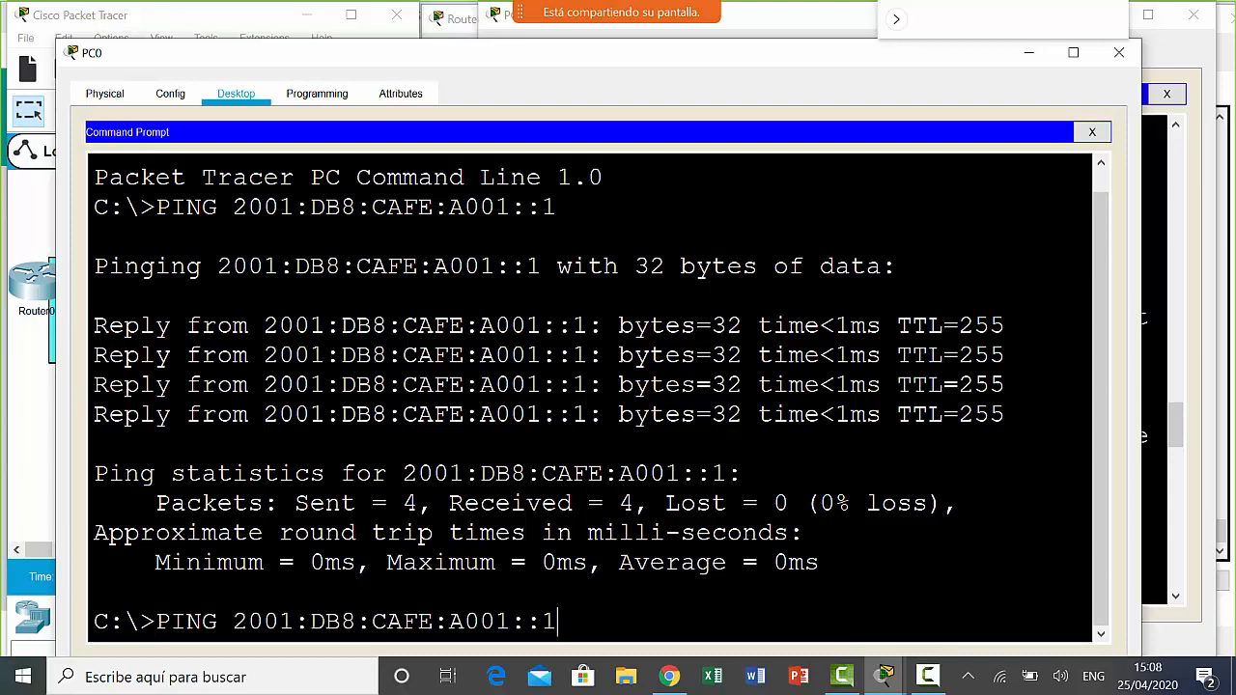
{"action": "type", "text": "001"}
{"action": "key", "text": "Return"}
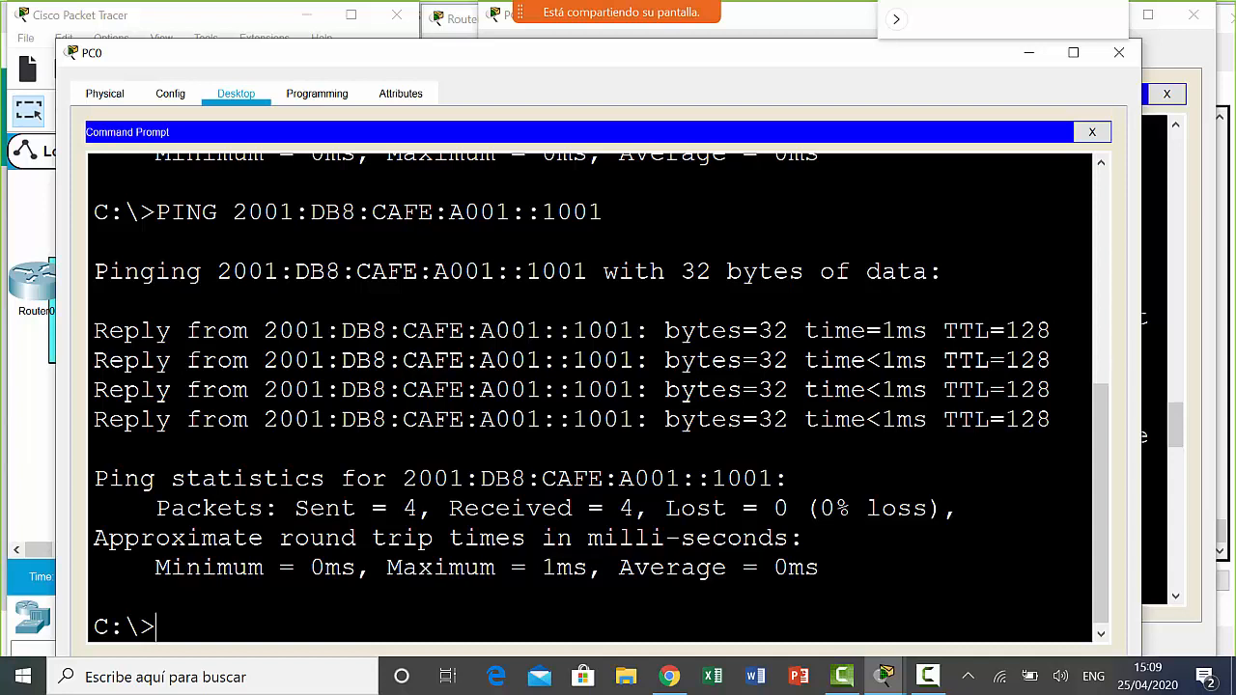
{"action": "right_click", "coordinate": [929, 331]}
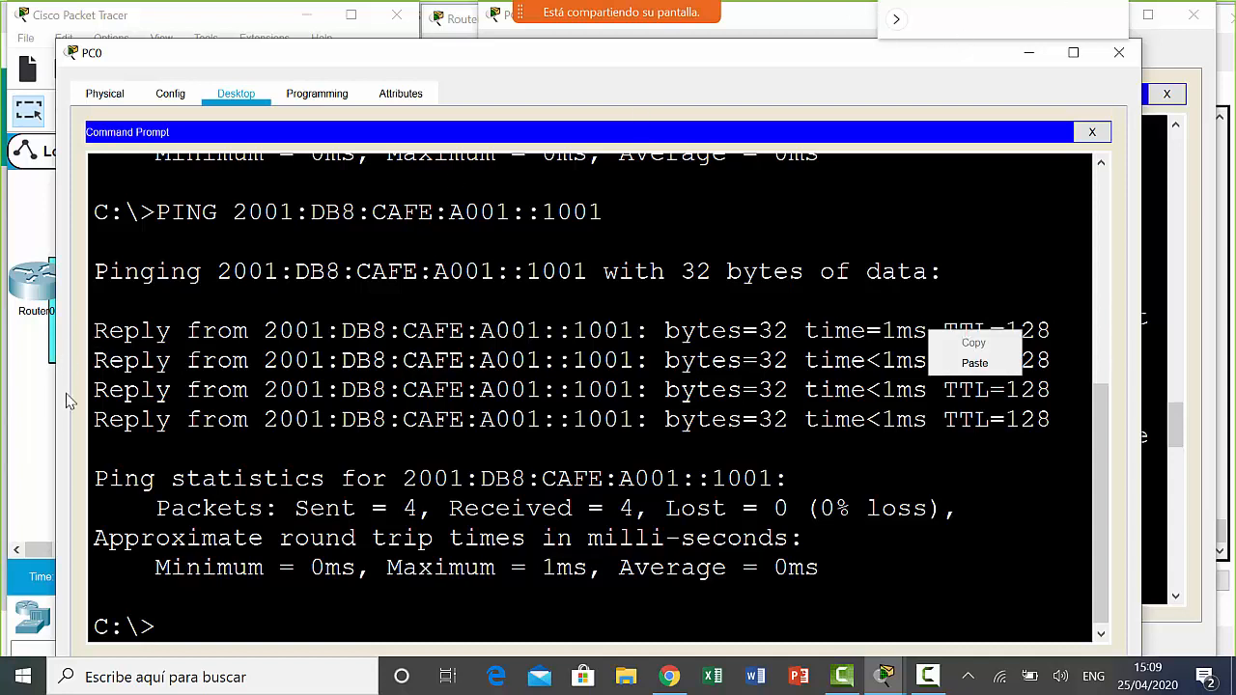
- Bring the topology to the front, widen its window, and shift the whole network away from the edge to free space beside Router0
{"action": "left_click", "coordinate": [34, 432]}
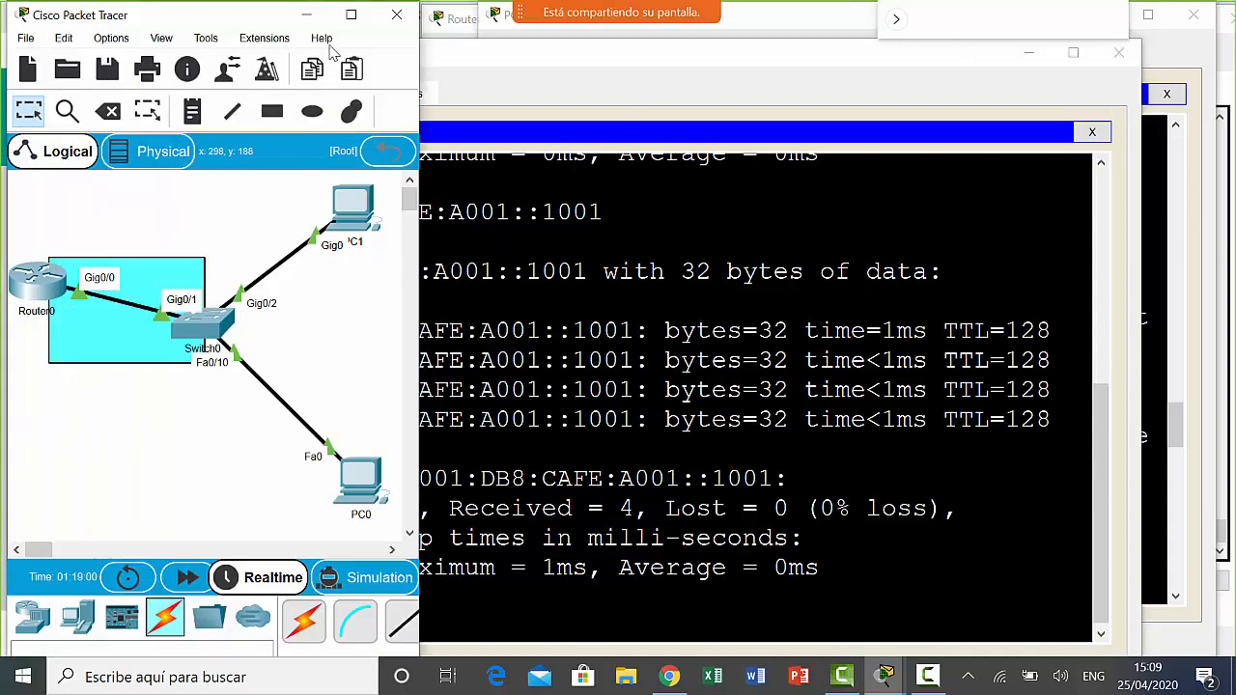
{"action": "left_click_drag", "start_coordinate": [420, 312], "coordinate": [968, 318]}
{"action": "left_click_drag", "start_coordinate": [520, 514], "coordinate": [4, 228]}
{"action": "left_click_drag", "start_coordinate": [40, 287], "coordinate": [447, 292]}
{"action": "left_click", "coordinate": [406, 415]}
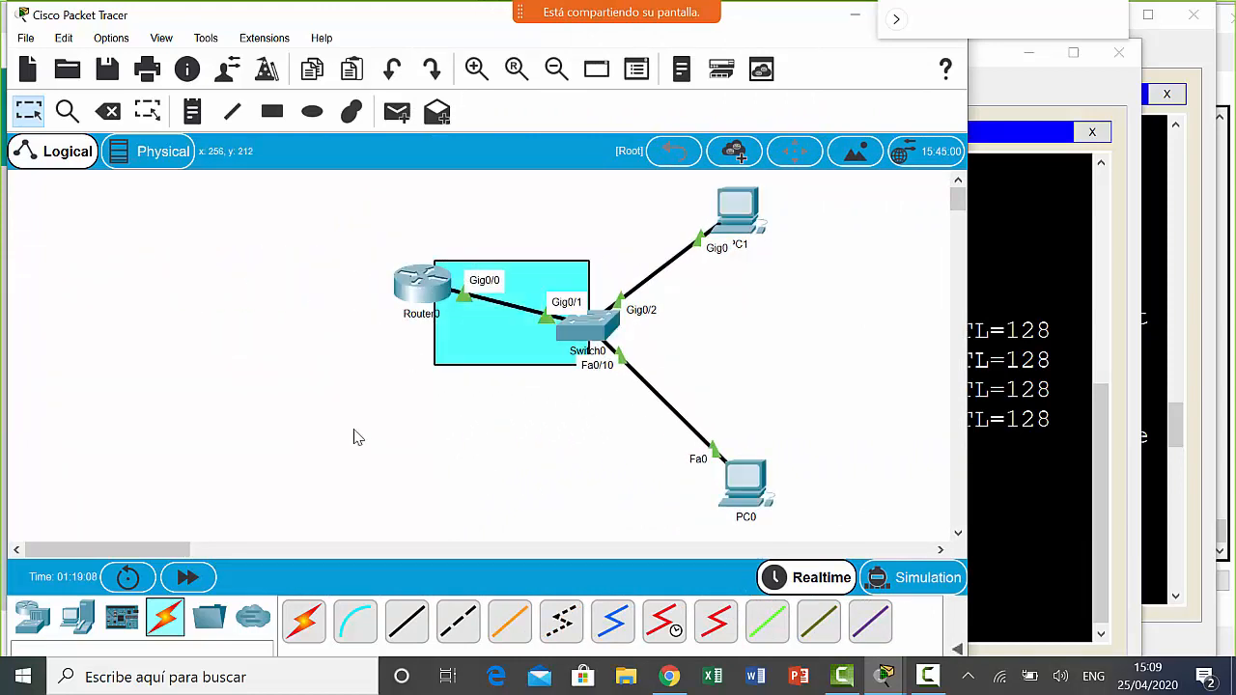
- Add a 2911 router to the workspace in the empty area left of Router0, well away from it
{"action": "left_click", "coordinate": [37, 626]}
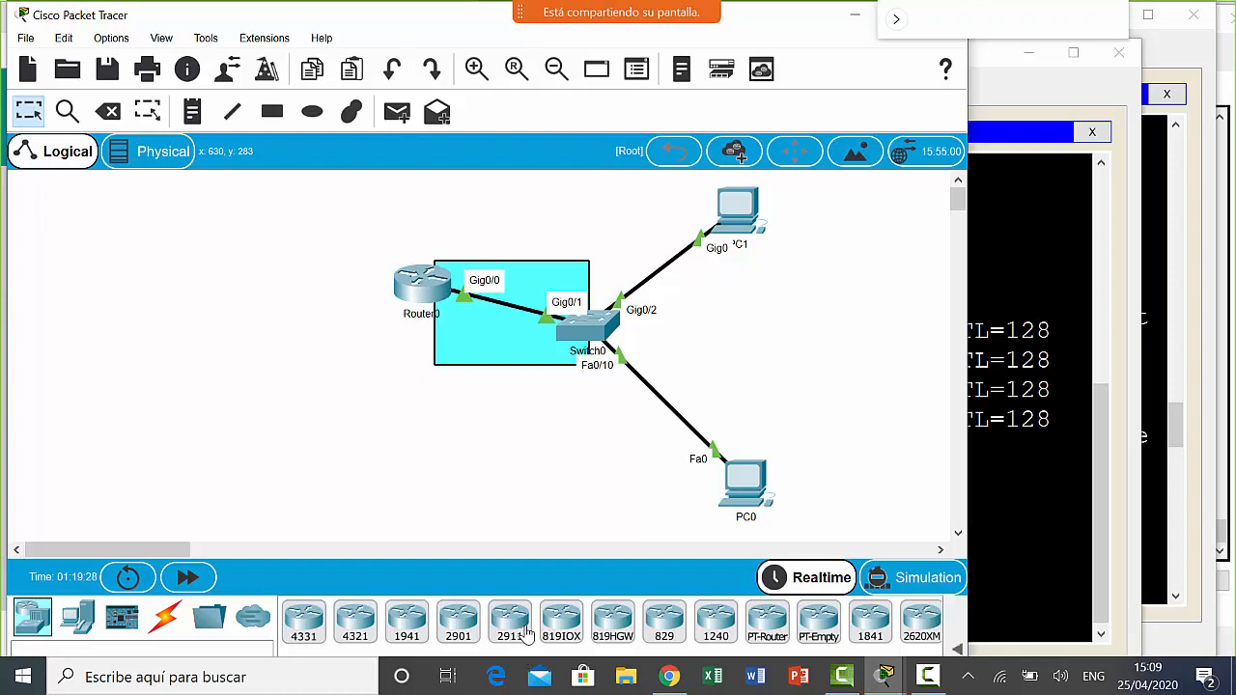
{"action": "left_click", "coordinate": [512, 626]}
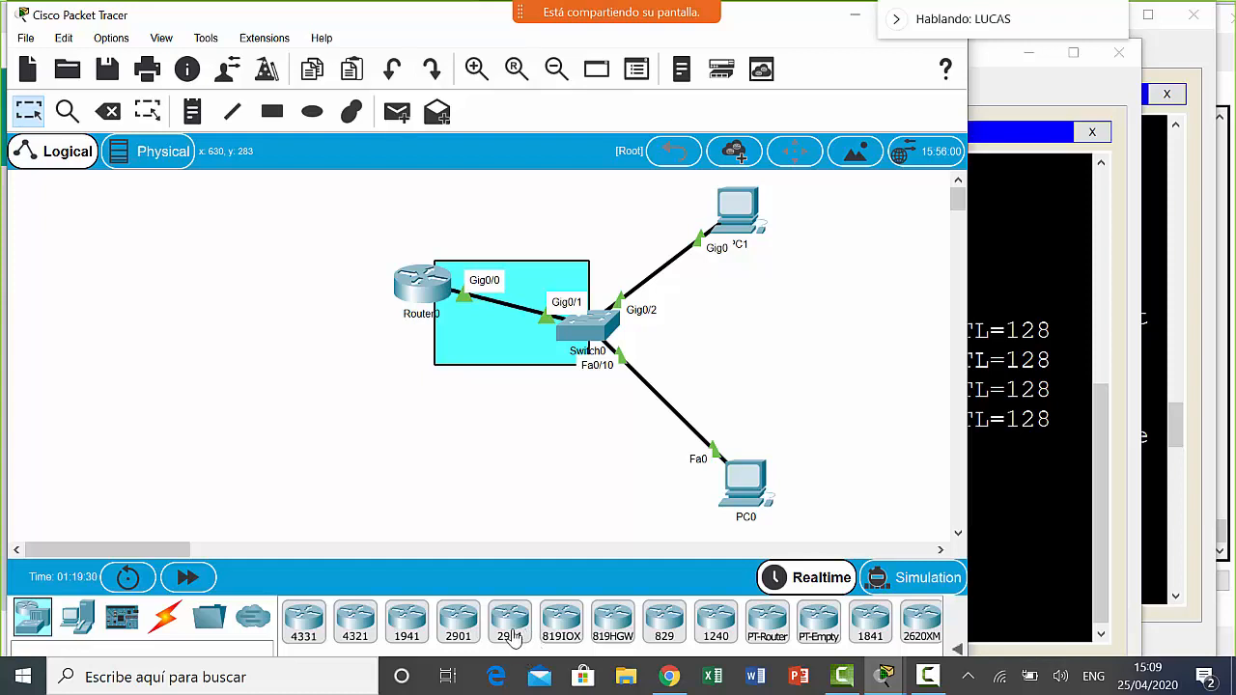
{"action": "left_click", "coordinate": [258, 346]}
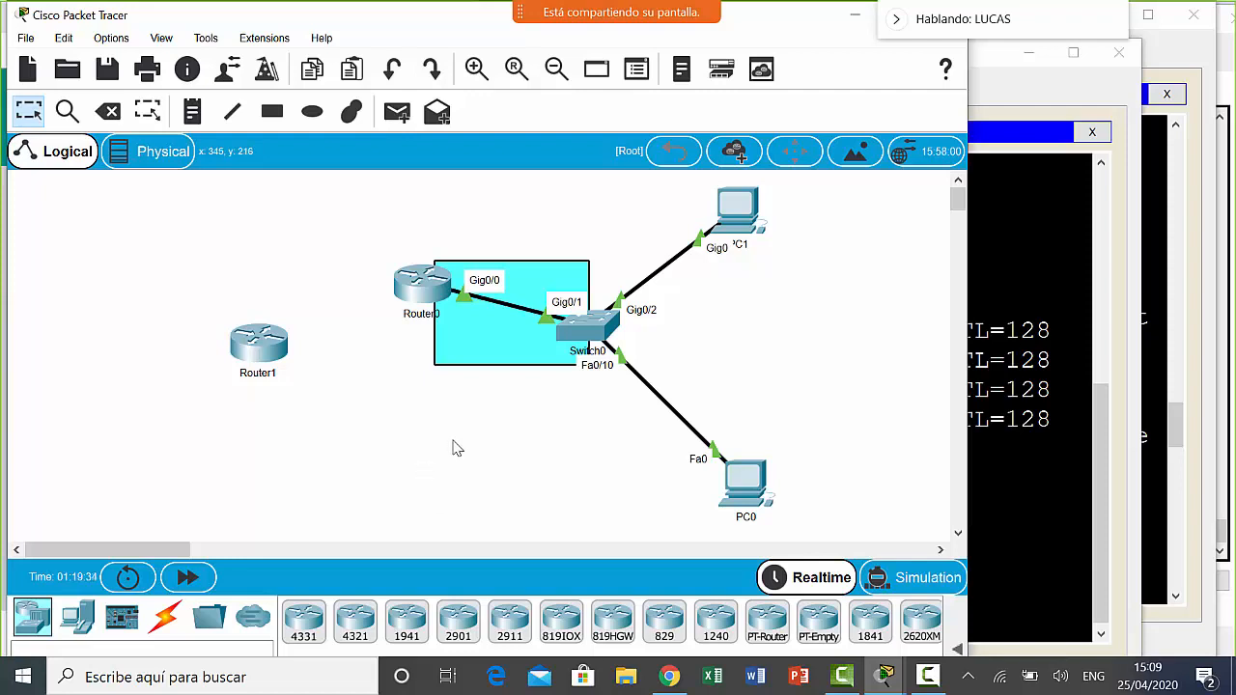
{"action": "left_click_drag", "start_coordinate": [261, 355], "coordinate": [149, 359]}
- Try to attach a cable to Router0's GigabitEthernet0/1 port
{"action": "left_click", "coordinate": [166, 629]}
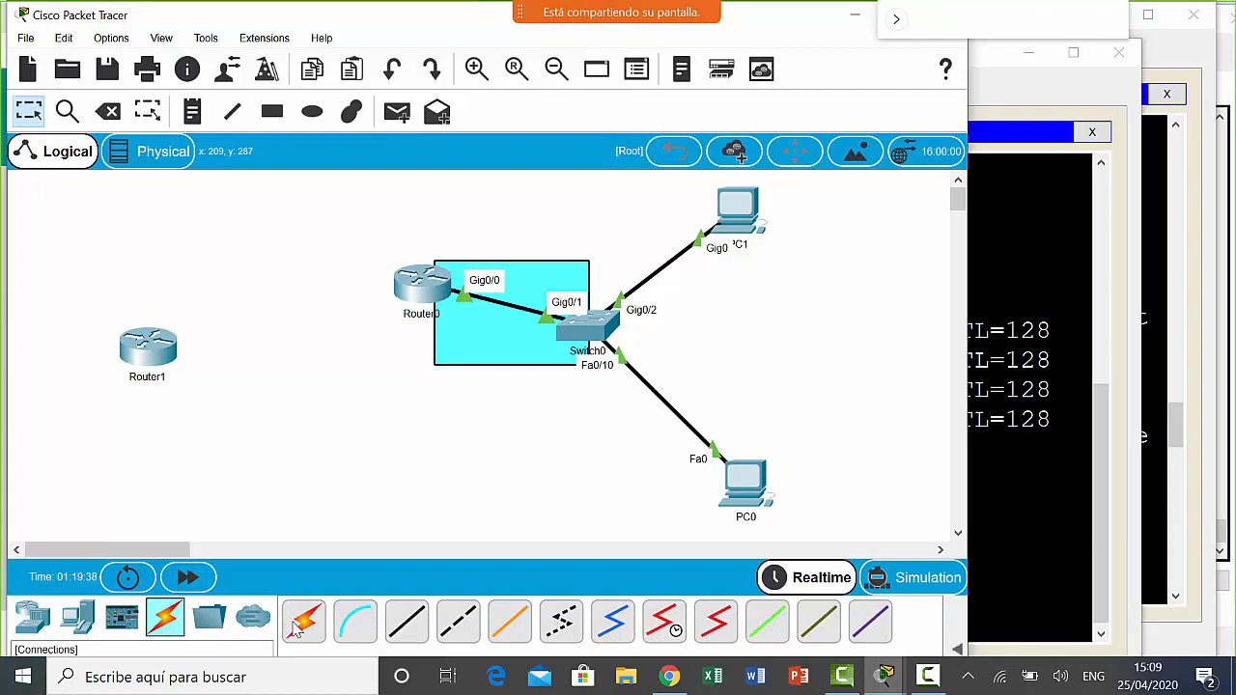
{"action": "left_click", "coordinate": [421, 286]}
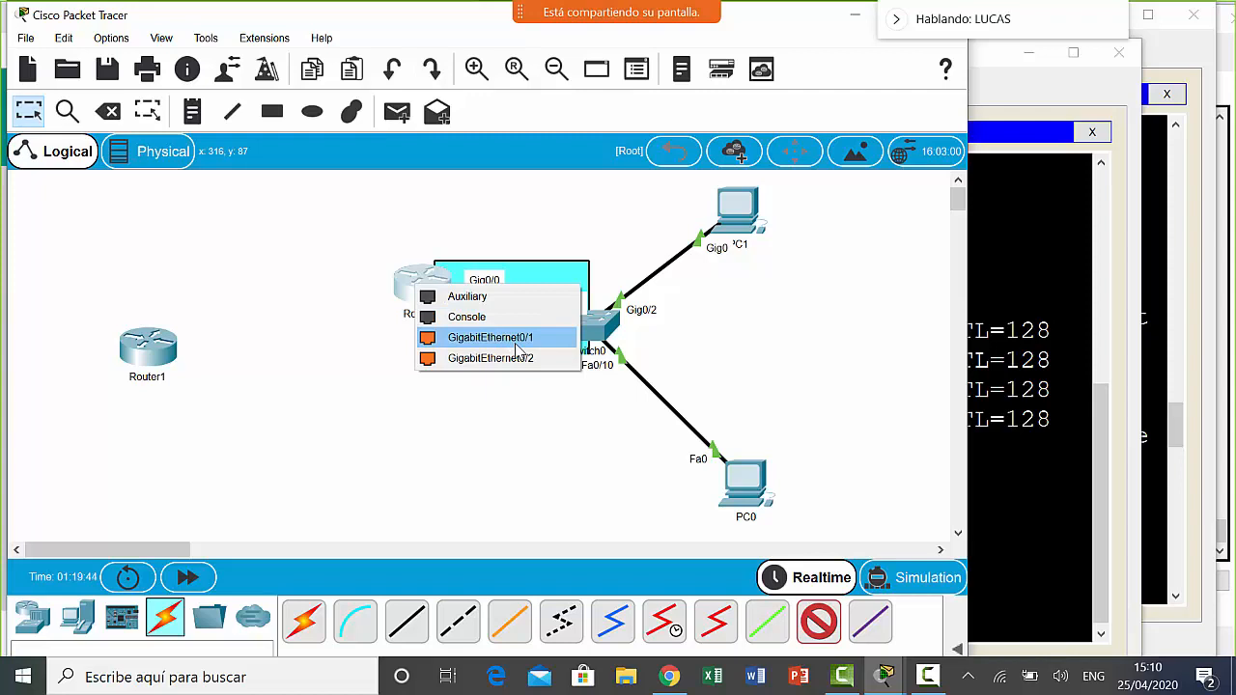
{"action": "left_click", "coordinate": [516, 344]}
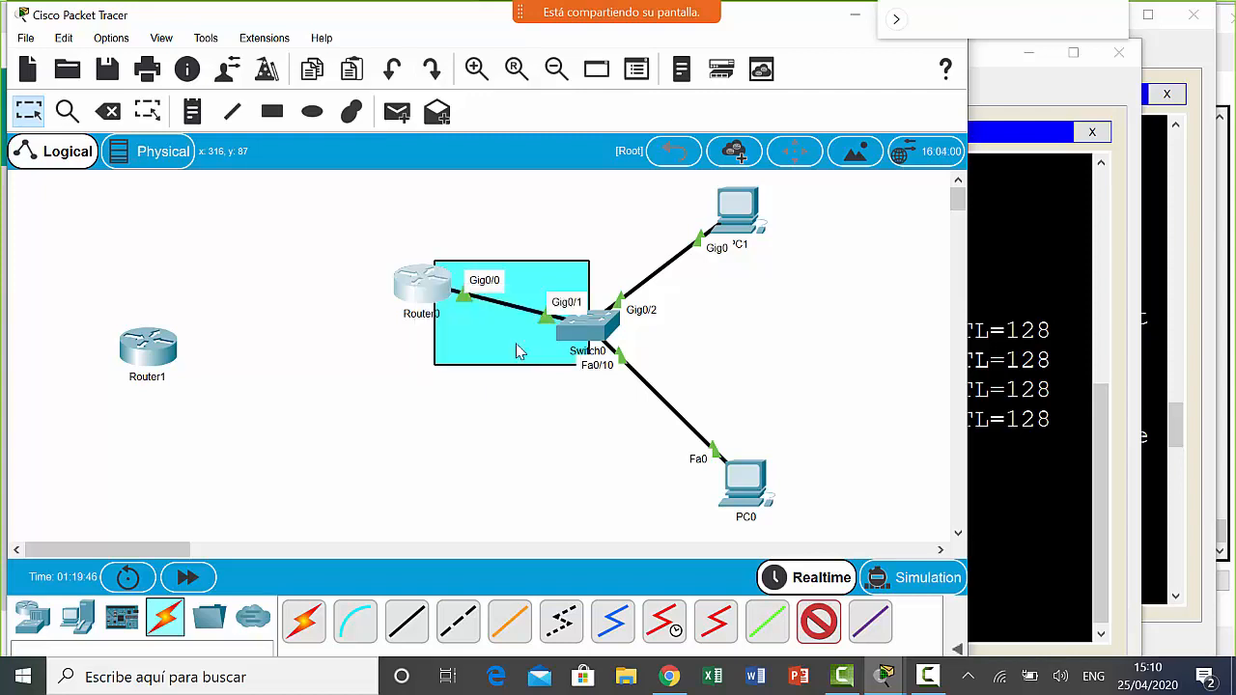
{"action": "left_click", "coordinate": [557, 375]}
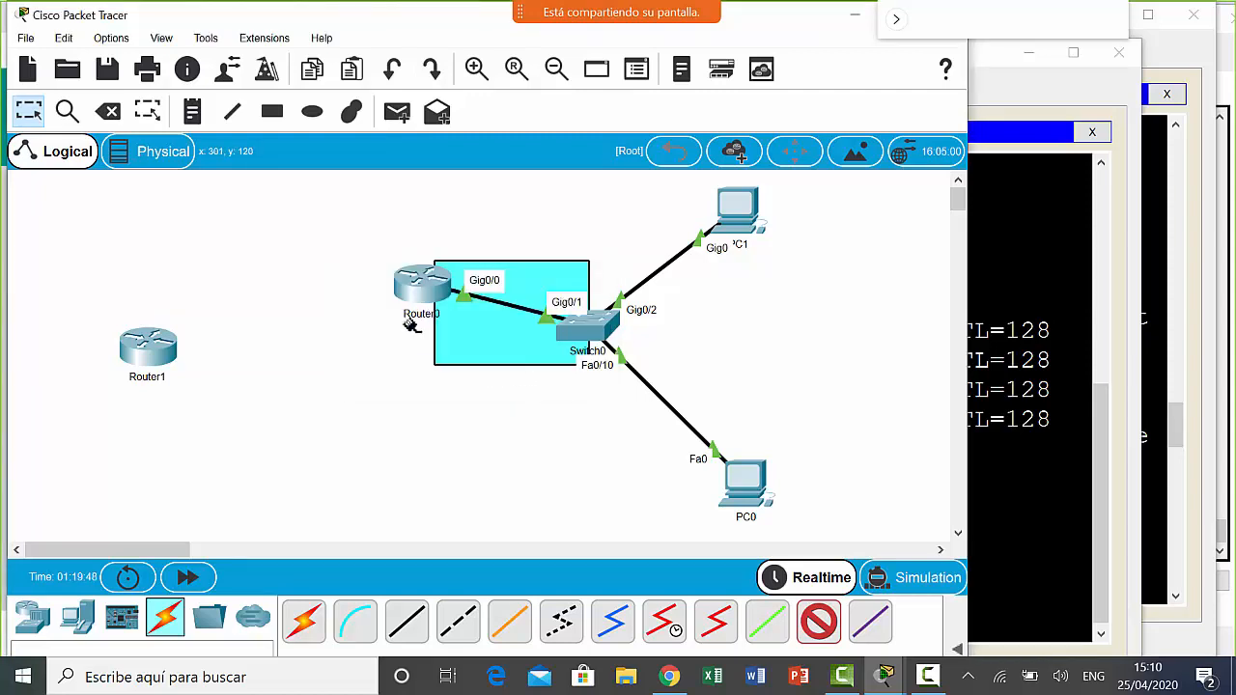
{"action": "left_click", "coordinate": [432, 297]}
{"action": "left_click", "coordinate": [467, 346]}
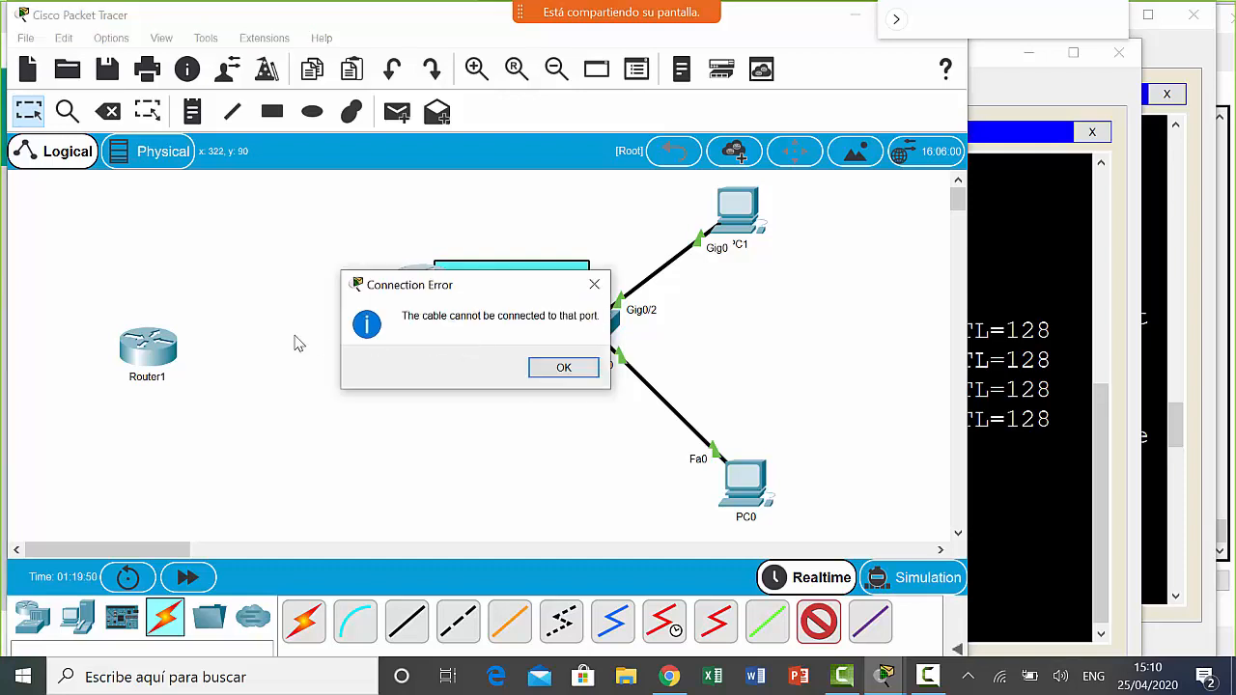
{"action": "left_click", "coordinate": [560, 368]}
- Examine Router0's physical device view and return to the topology
{"action": "left_click", "coordinate": [427, 296]}
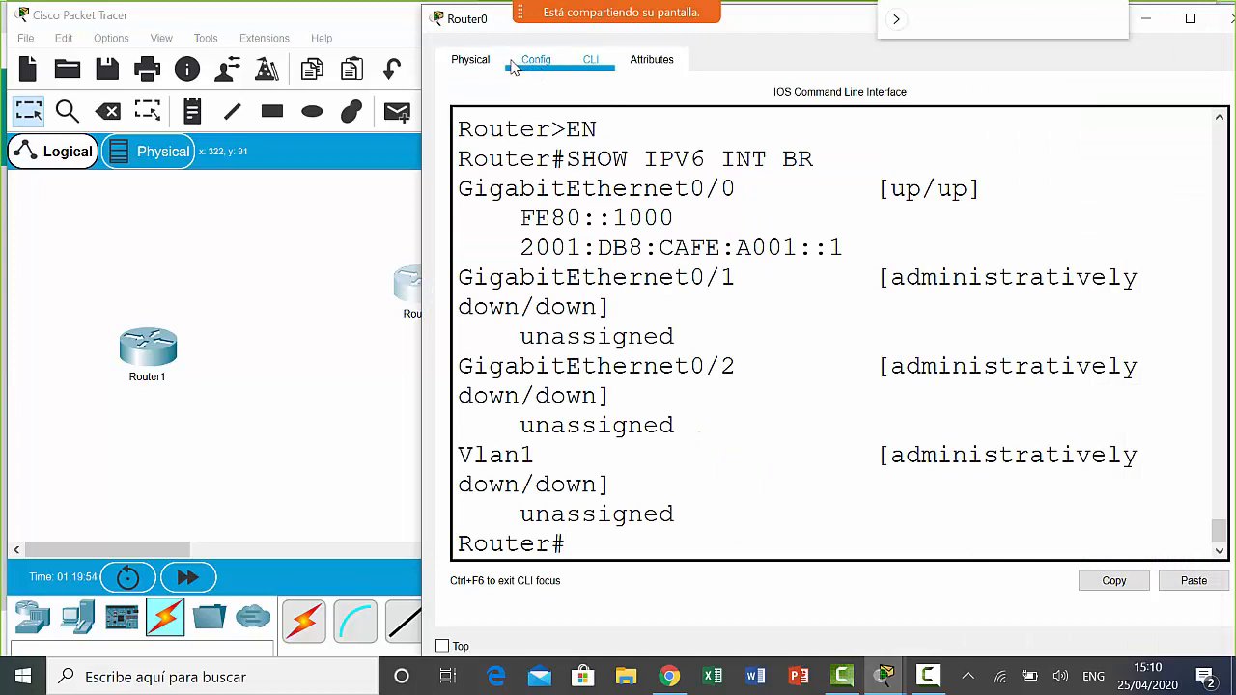
{"action": "left_click", "coordinate": [461, 66]}
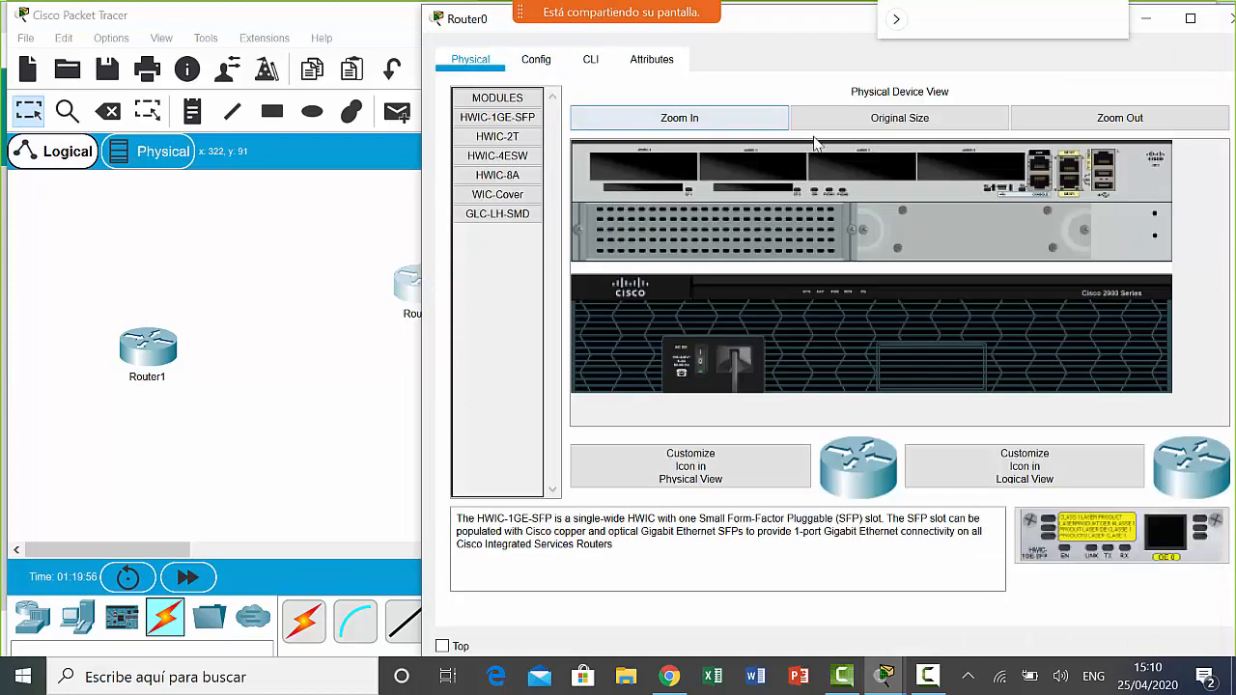
{"action": "left_click", "coordinate": [375, 267]}
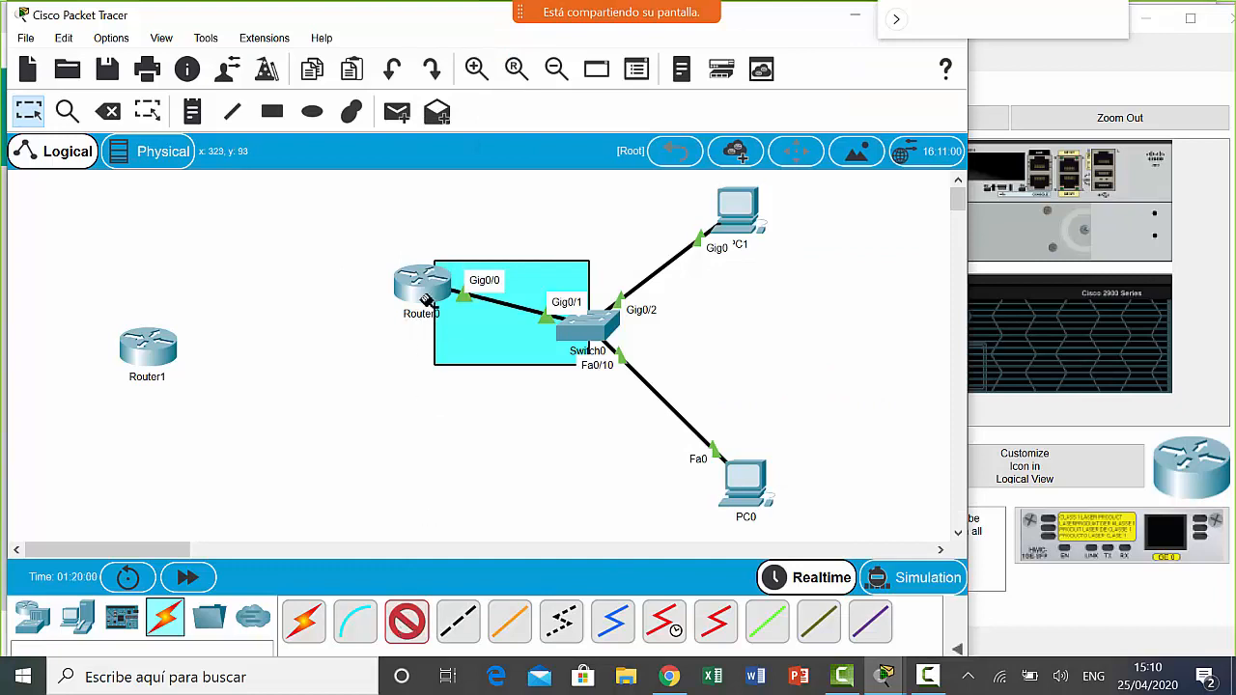
{"action": "left_click", "coordinate": [458, 623]}
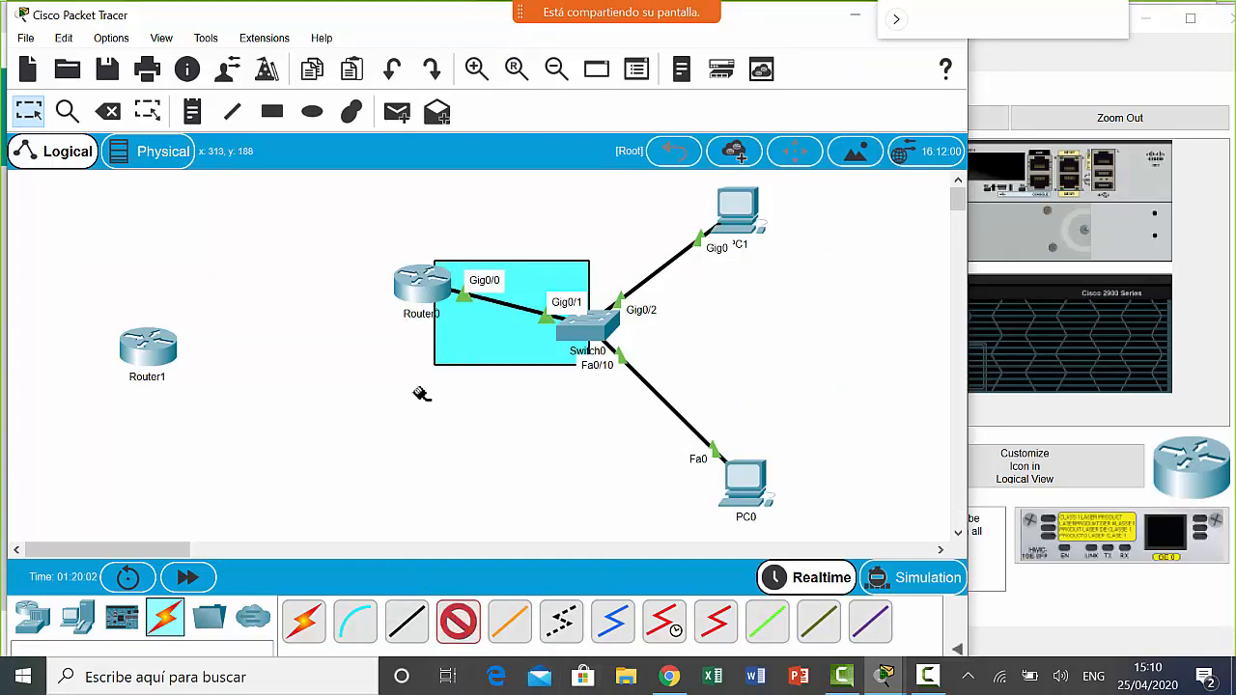
{"action": "left_click", "coordinate": [416, 283]}
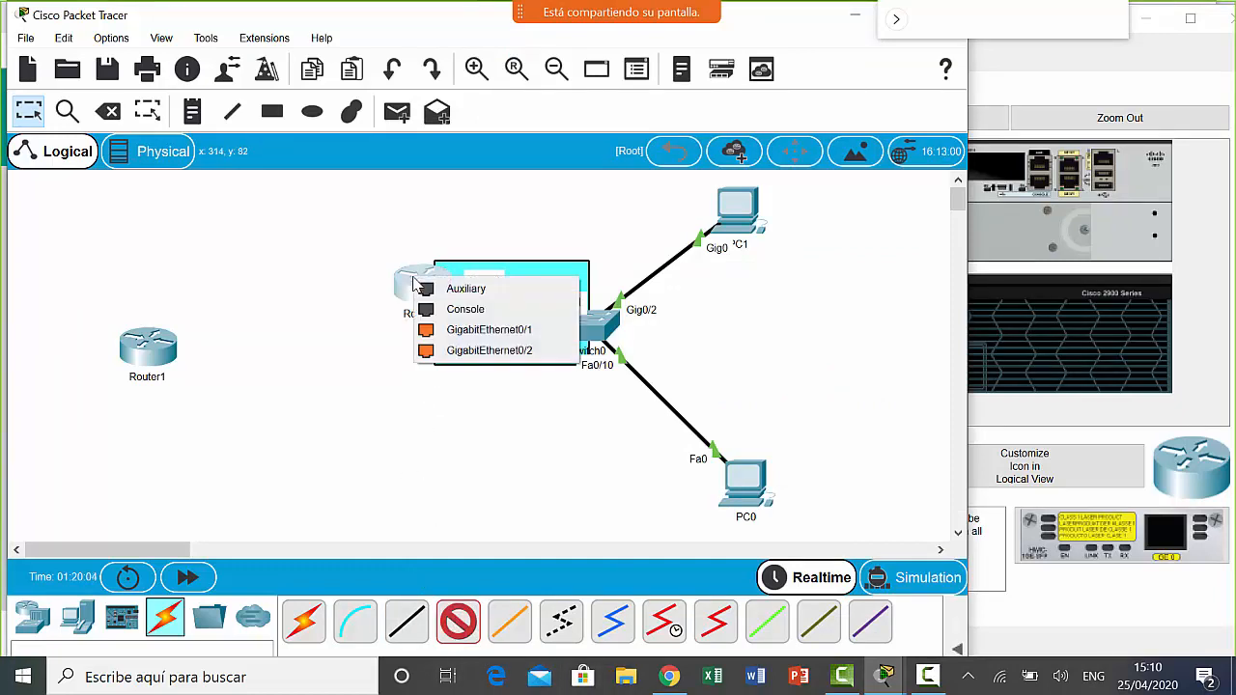
{"action": "left_click", "coordinate": [469, 330]}
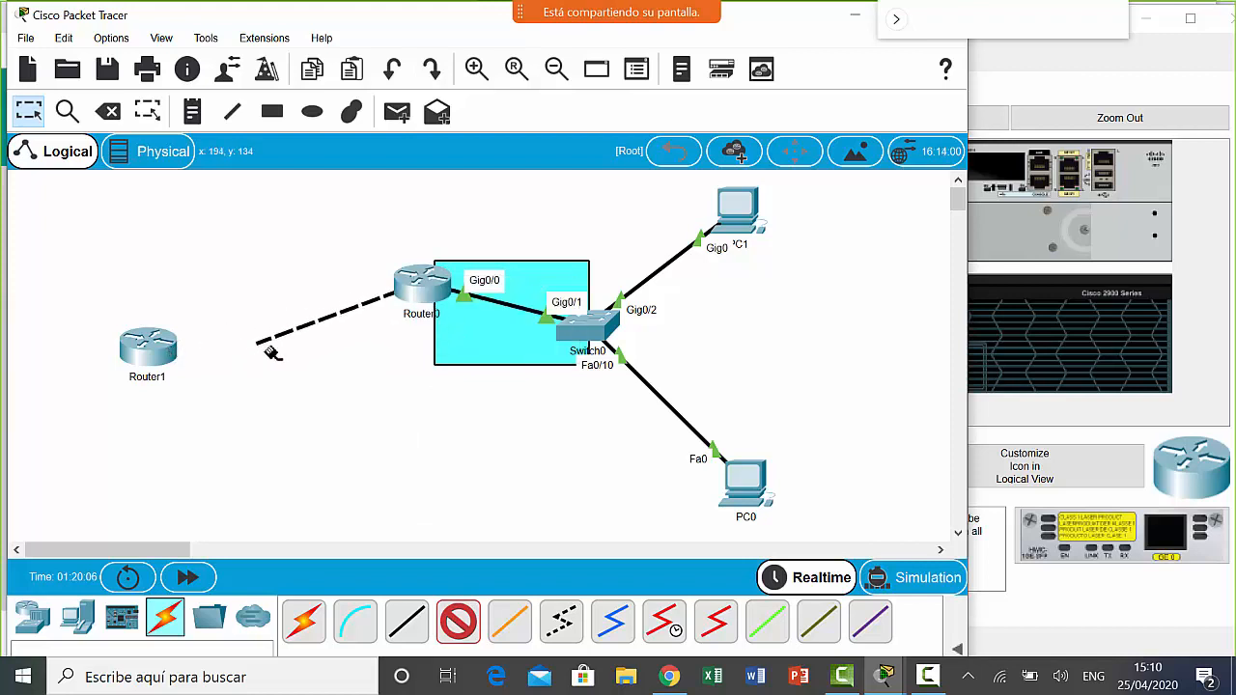
{"action": "left_click", "coordinate": [331, 322]}
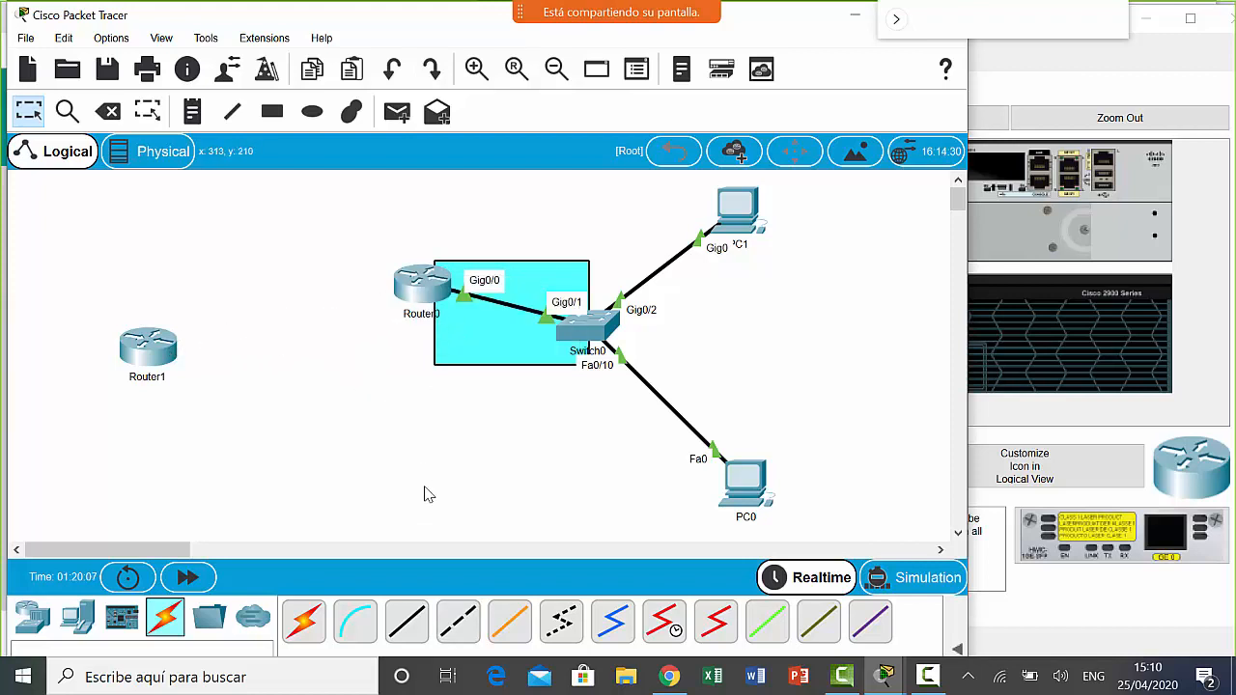
- Connect Router0's GigabitEthernet0/1 to Router1's GigabitEthernet0/1 with a copper crossover cable, and shift Router1 slightly farther from Router0
{"action": "left_click", "coordinate": [461, 626]}
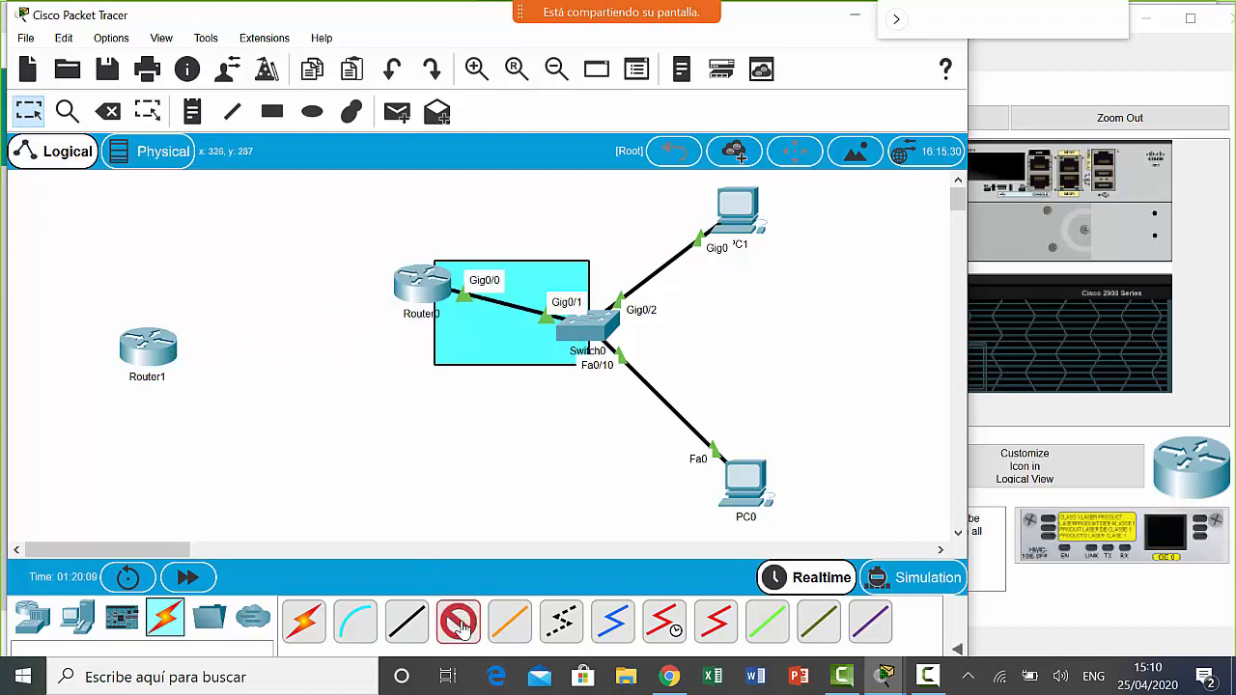
{"action": "left_click", "coordinate": [421, 288]}
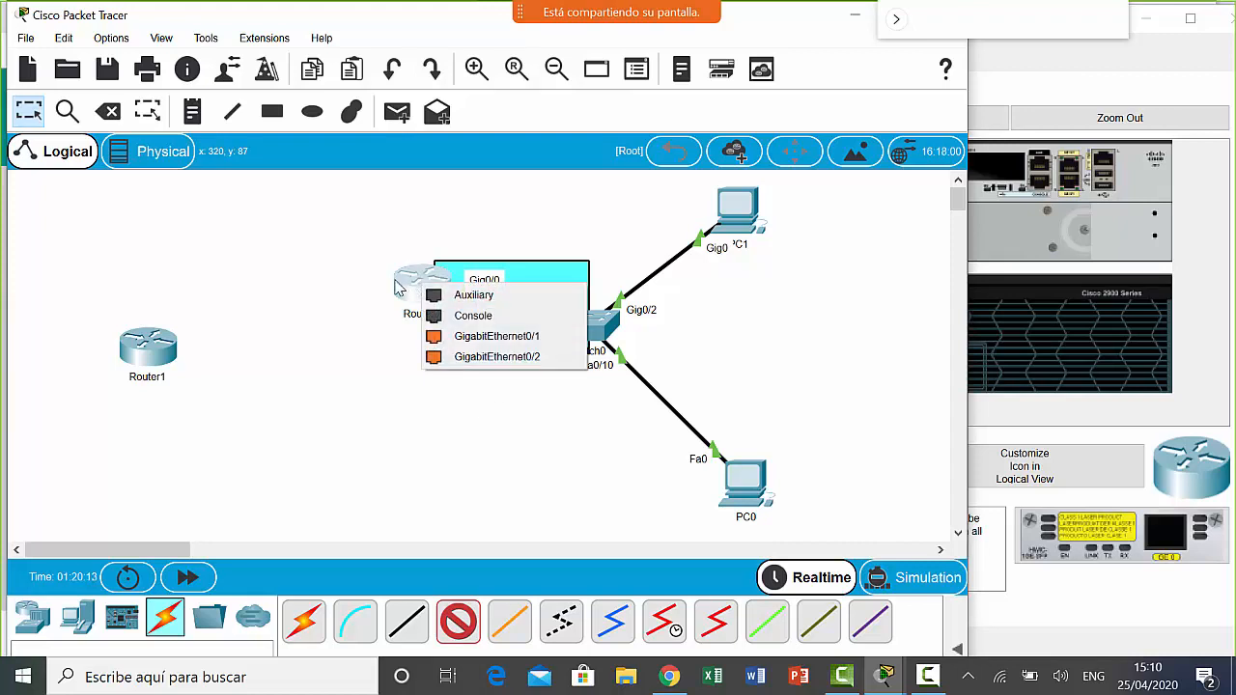
{"action": "left_click", "coordinate": [541, 338]}
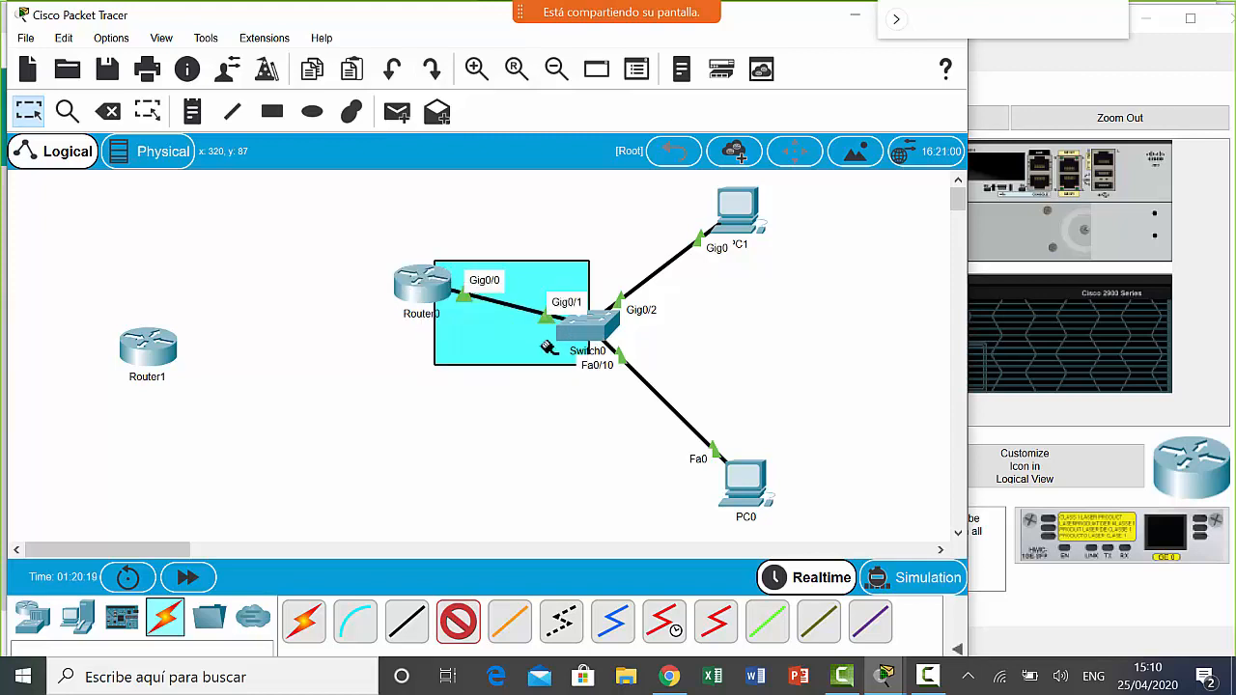
{"action": "left_click", "coordinate": [148, 357]}
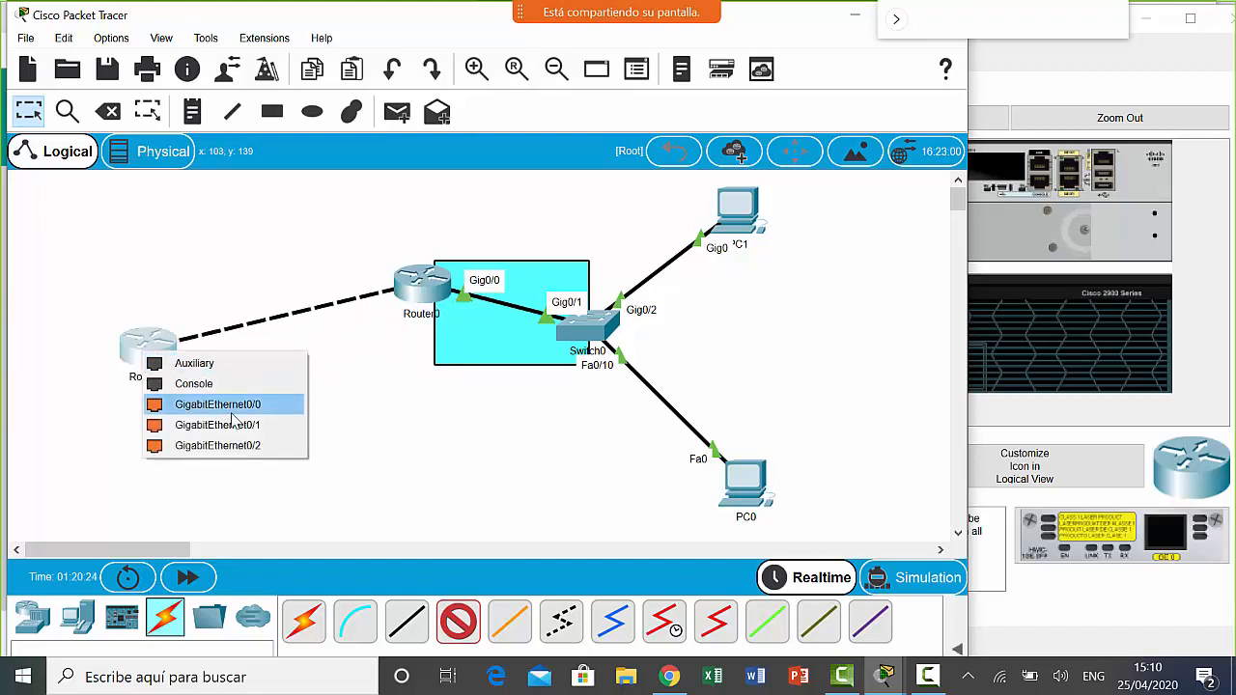
{"action": "left_click", "coordinate": [295, 434]}
{"action": "left_click_drag", "start_coordinate": [159, 359], "coordinate": [140, 357]}
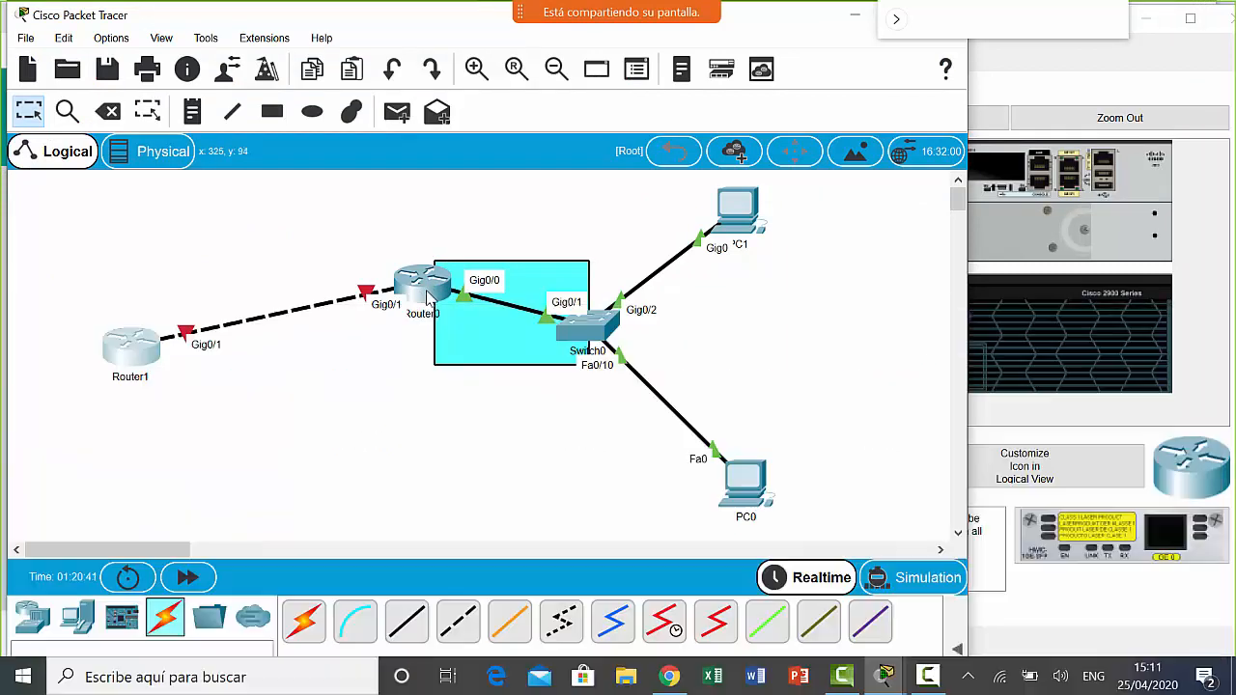
- Place Router1 closer to Router0 and level with it, and shift the whole topology to the left side of the workspace
{"action": "left_click", "coordinate": [425, 293]}
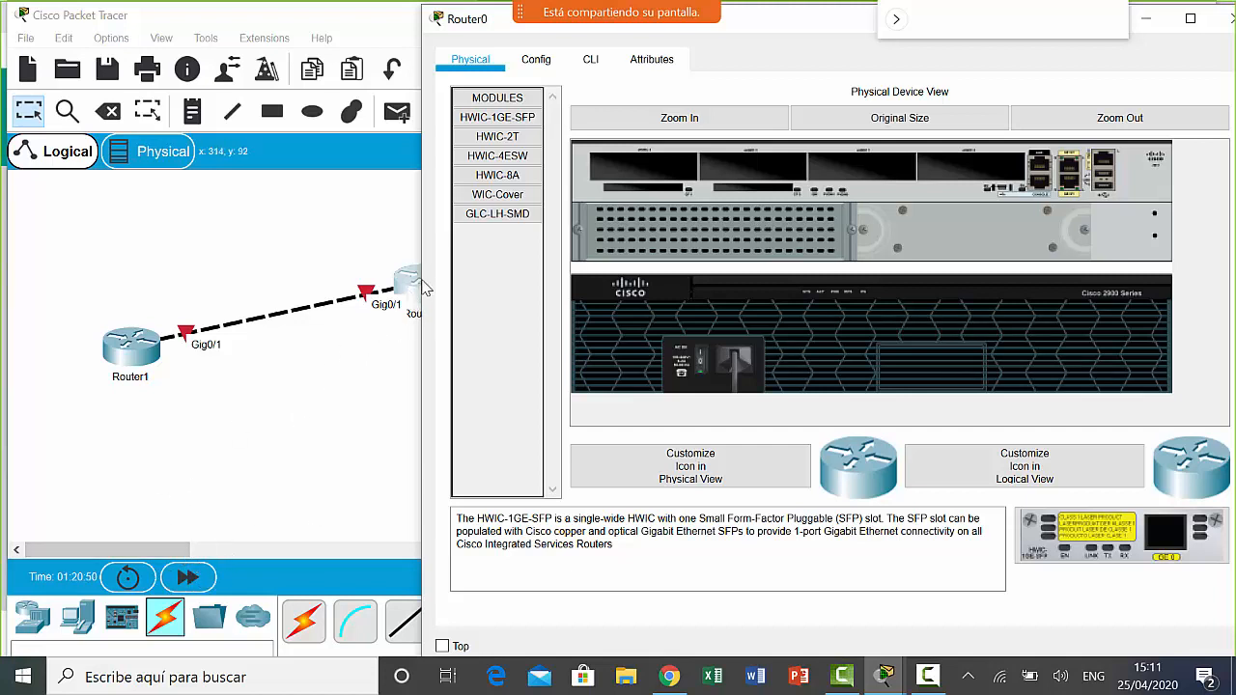
{"action": "left_click_drag", "start_coordinate": [123, 357], "coordinate": [53, 358]}
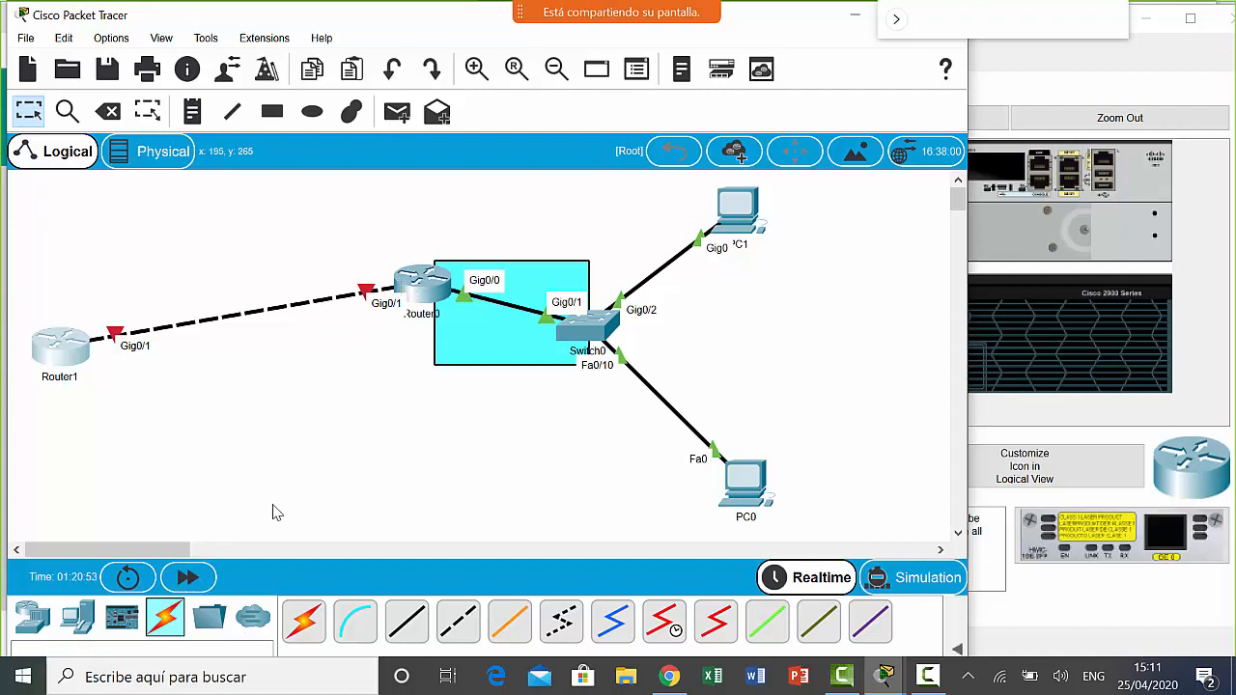
{"action": "left_click_drag", "start_coordinate": [72, 359], "coordinate": [224, 303]}
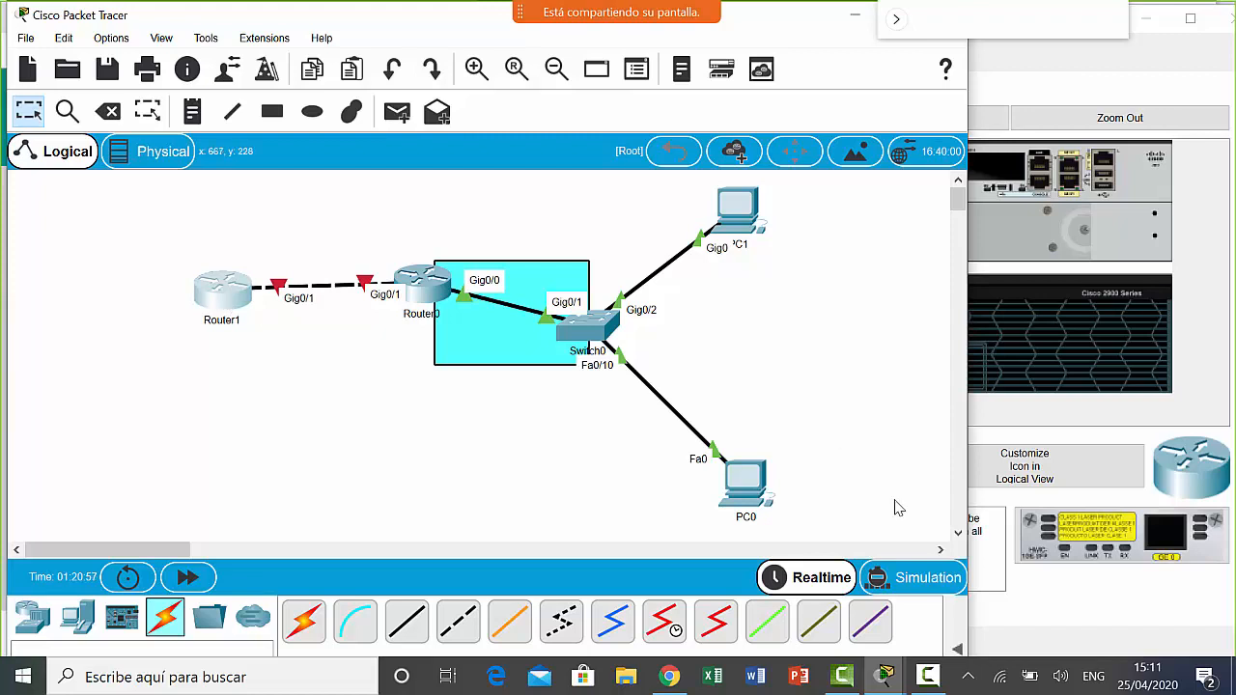
{"action": "left_click_drag", "start_coordinate": [856, 533], "coordinate": [164, 176]}
{"action": "left_click_drag", "start_coordinate": [246, 301], "coordinate": [60, 300]}
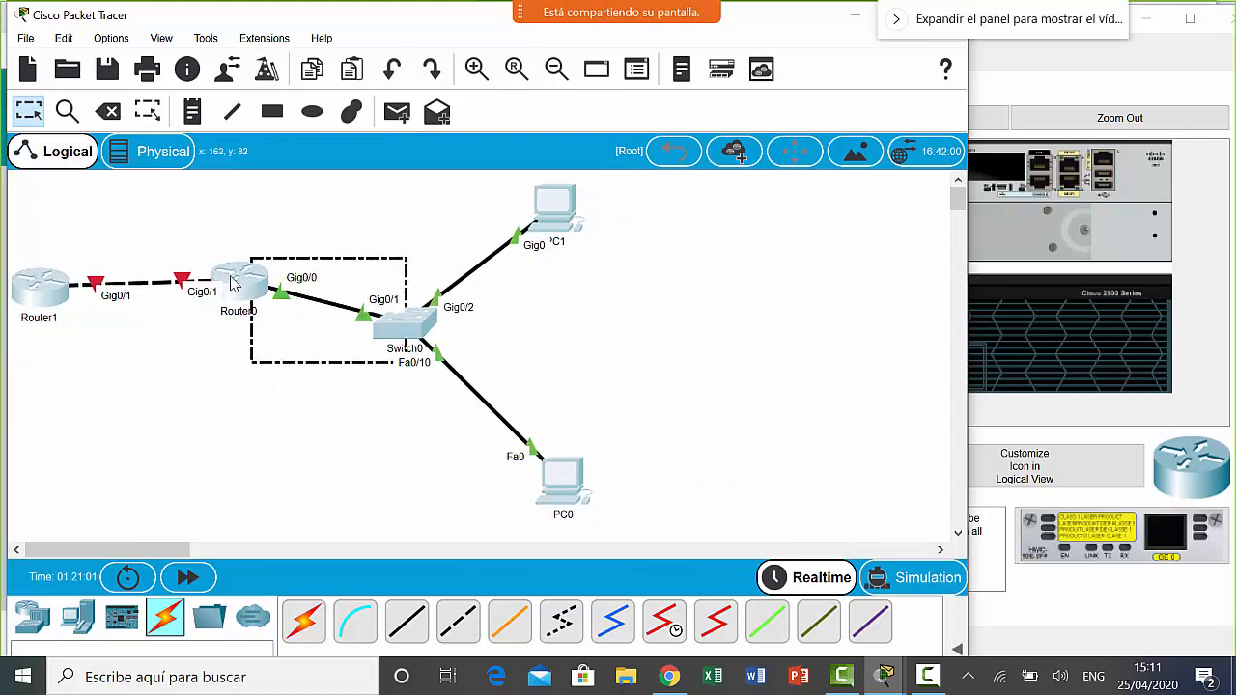
- Open Router0's command line in a widened device window and enter global configuration mode with CONFIGURE TERMINAL
{"action": "left_click", "coordinate": [237, 282]}
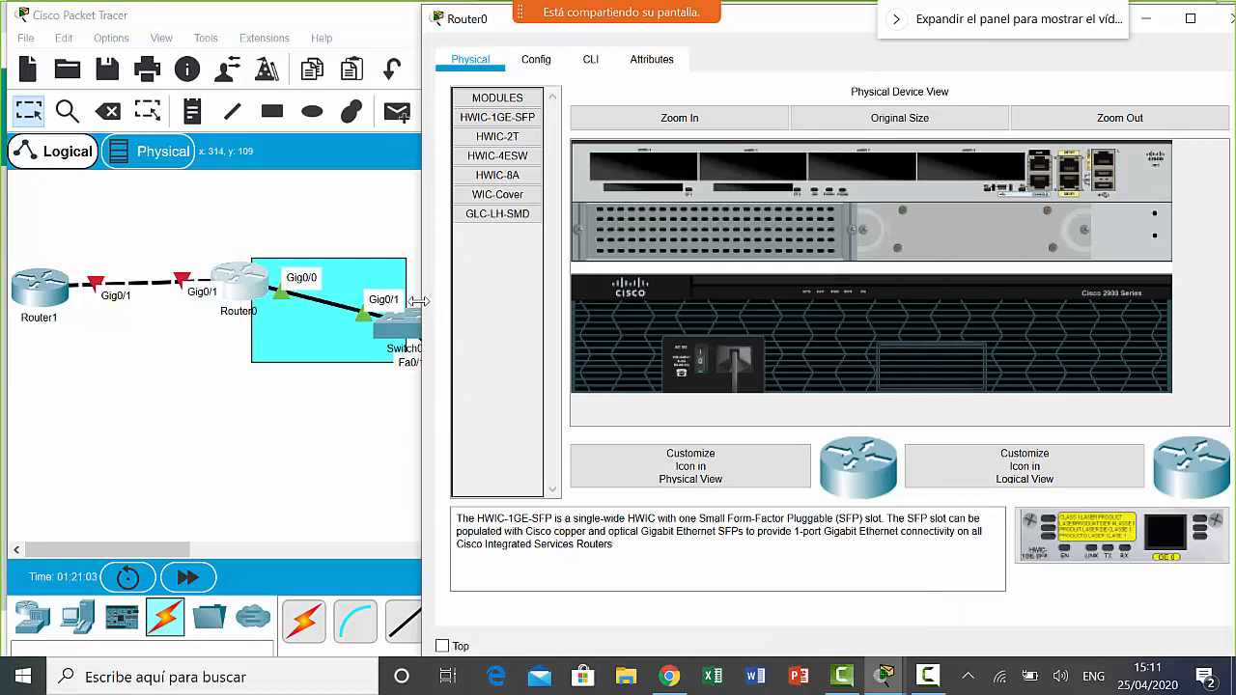
{"action": "left_click_drag", "start_coordinate": [422, 296], "coordinate": [286, 286]}
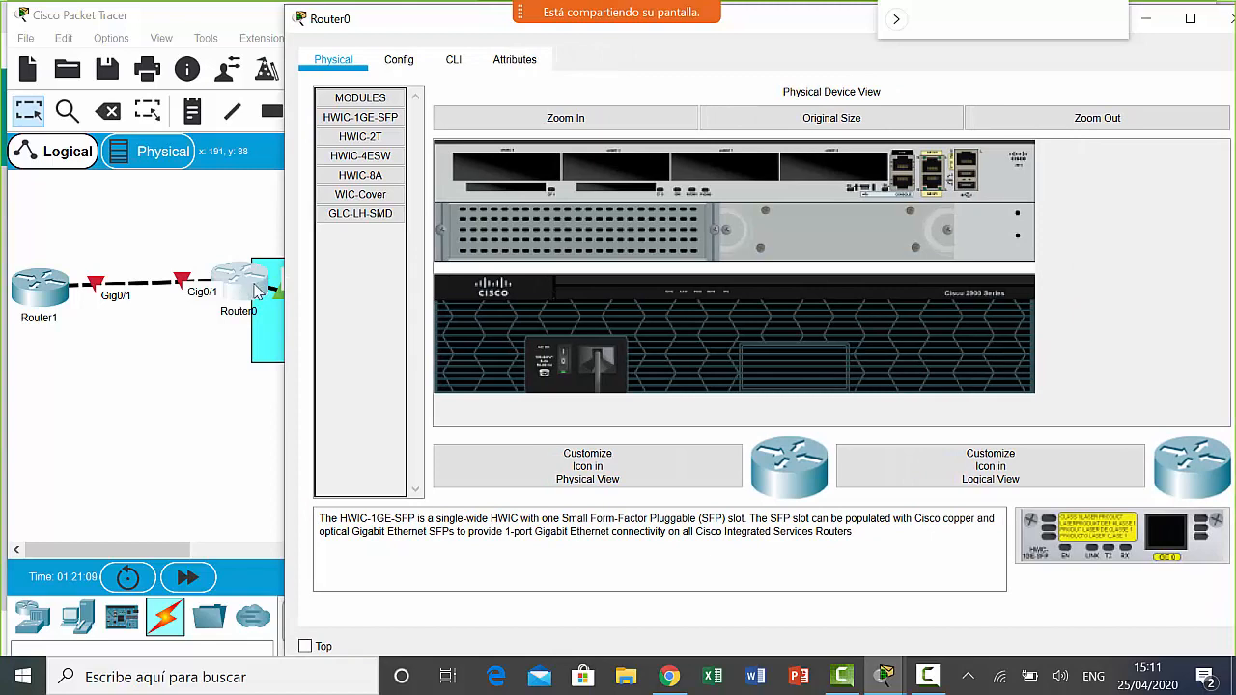
{"action": "left_click", "coordinate": [455, 62]}
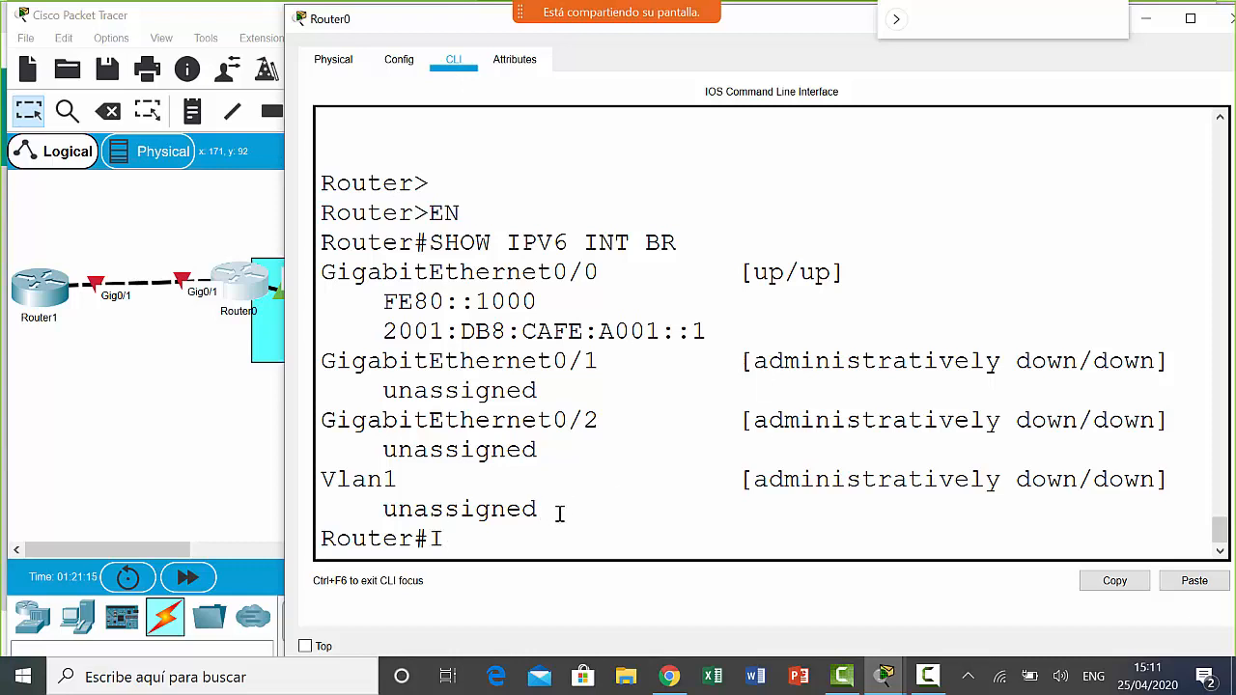
{"action": "type", "text": "CONFIGURE TERMINA"}
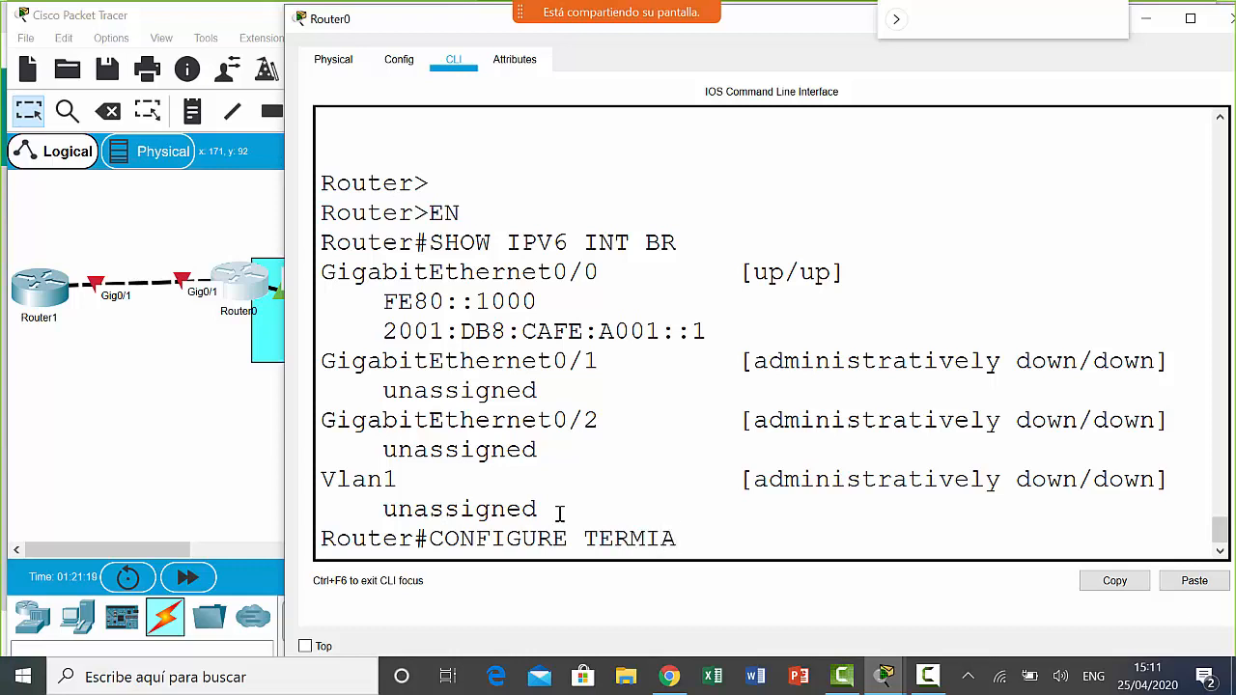
{"action": "key", "text": "BackSpace"}
{"action": "type", "text": "NAL"}
{"action": "key", "text": "Return"}
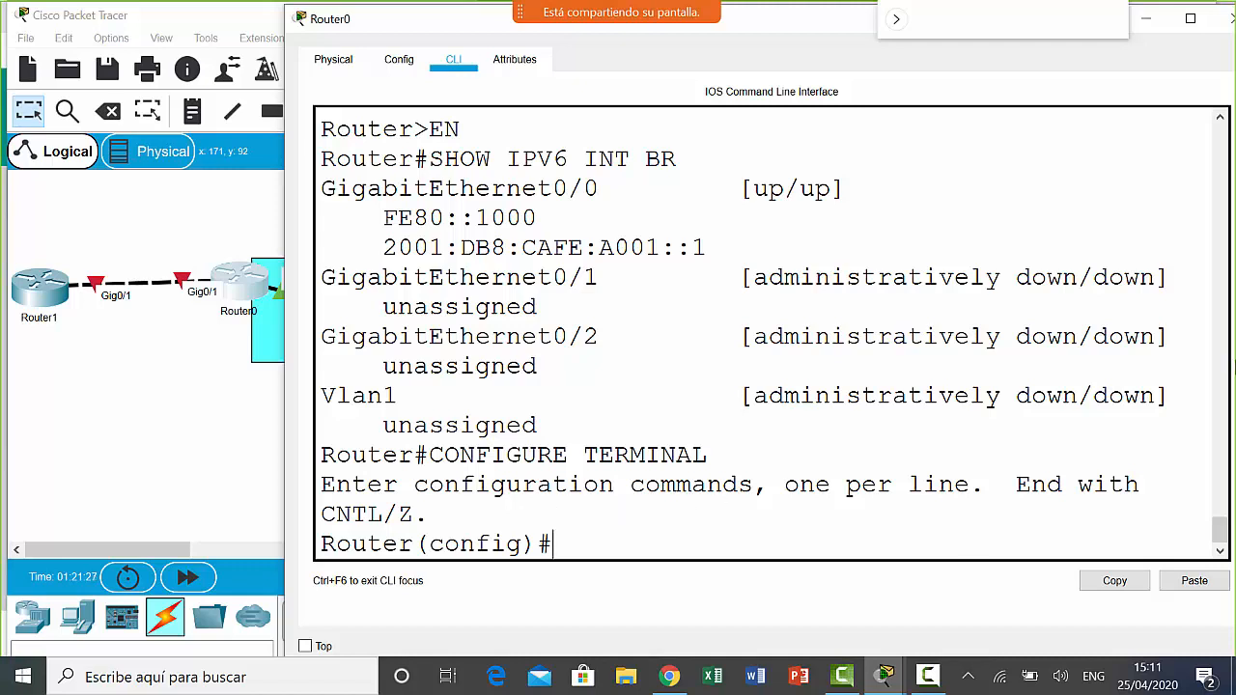
- Enter interface configuration mode for gigabitEthernet 0/1 on Router0
{"action": "type", "text": "interface gir"}
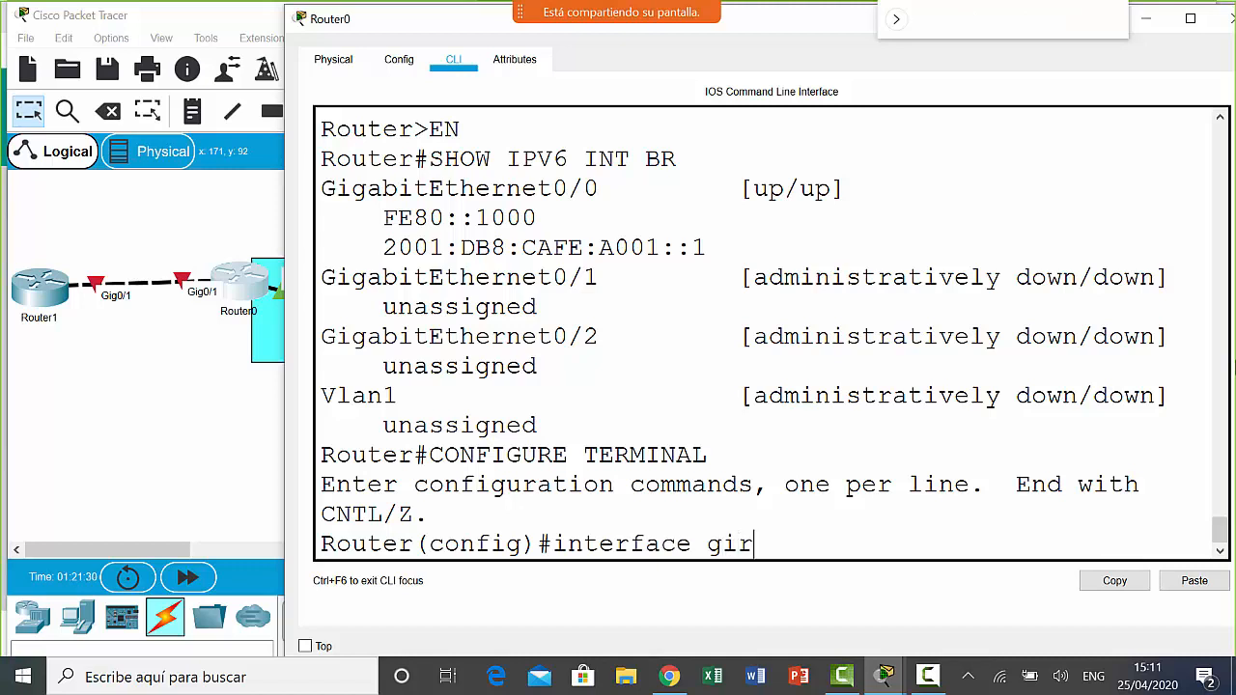
{"action": "key", "text": "BackSpace"}
{"action": "type", "text": "ga"}
{"action": "key", "text": "Tab"}
{"action": "type", "text": "0"}
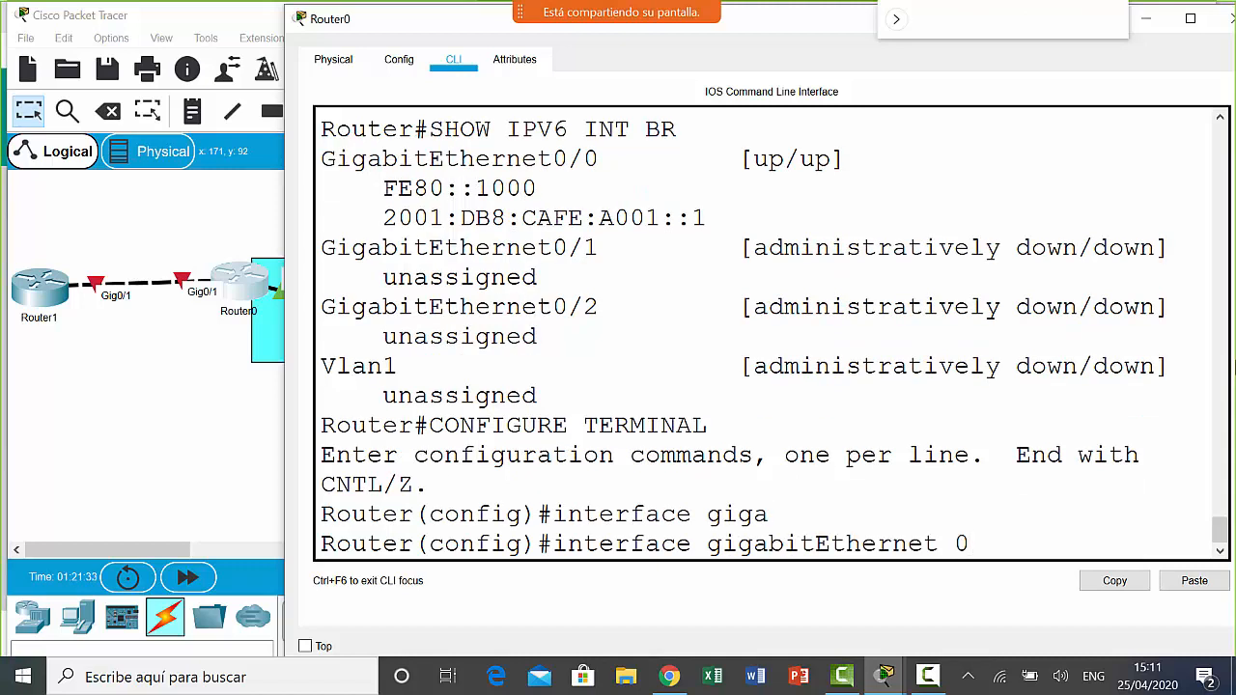
{"action": "type", "text": "/1"}
{"action": "key", "text": "Return"}
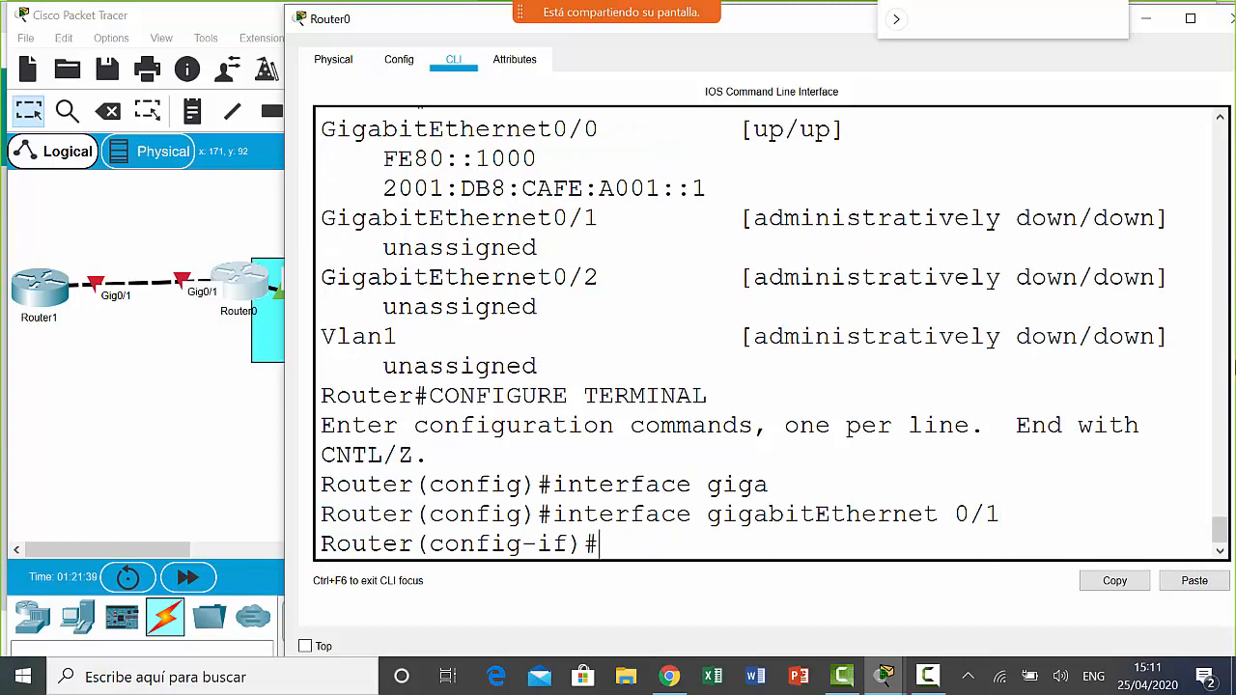
- Assign the IPv4 address 192.168.20.1 with mask 255.255.255.0 to the GigabitEthernet0/1 interface
{"action": "type", "text": "ipv"}
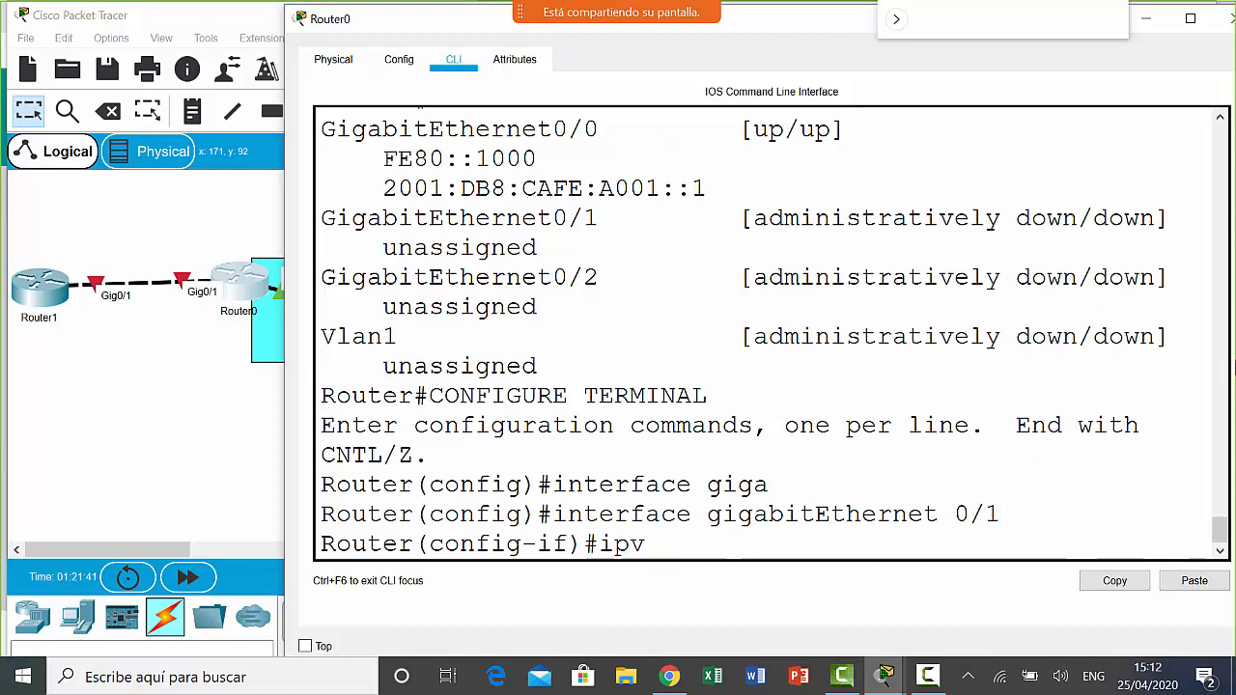
{"action": "key", "text": "BackSpace"}
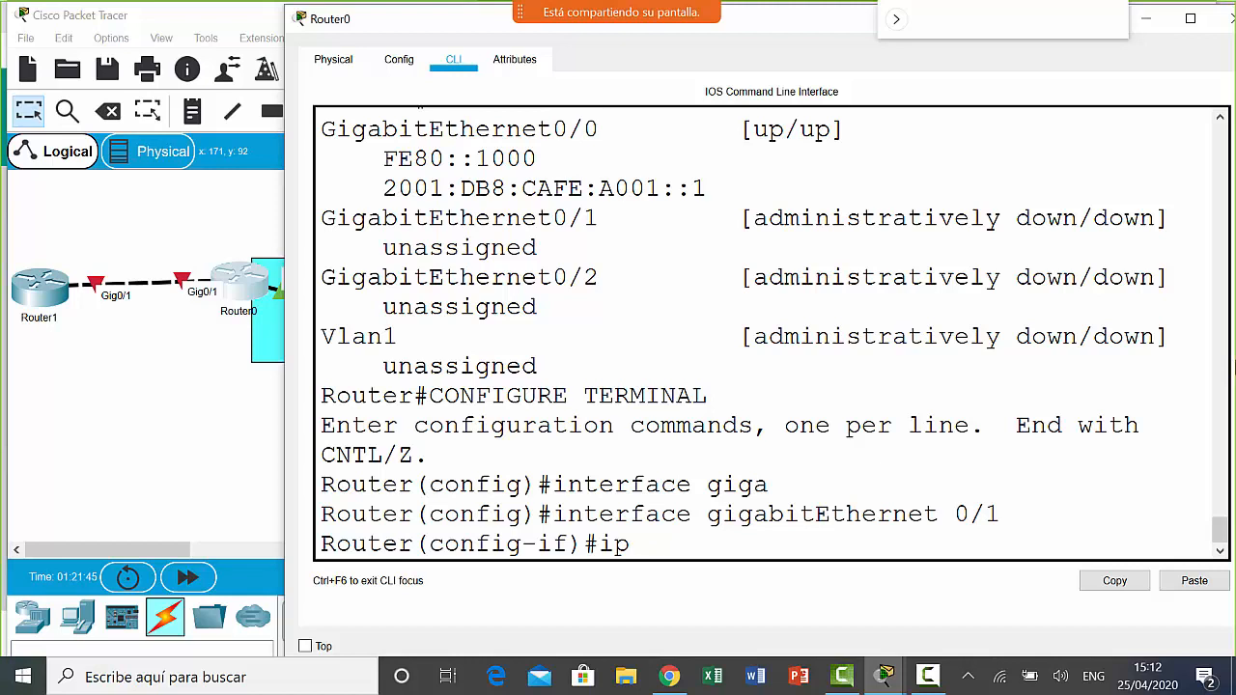
{"action": "type", "text": "address 2001"}
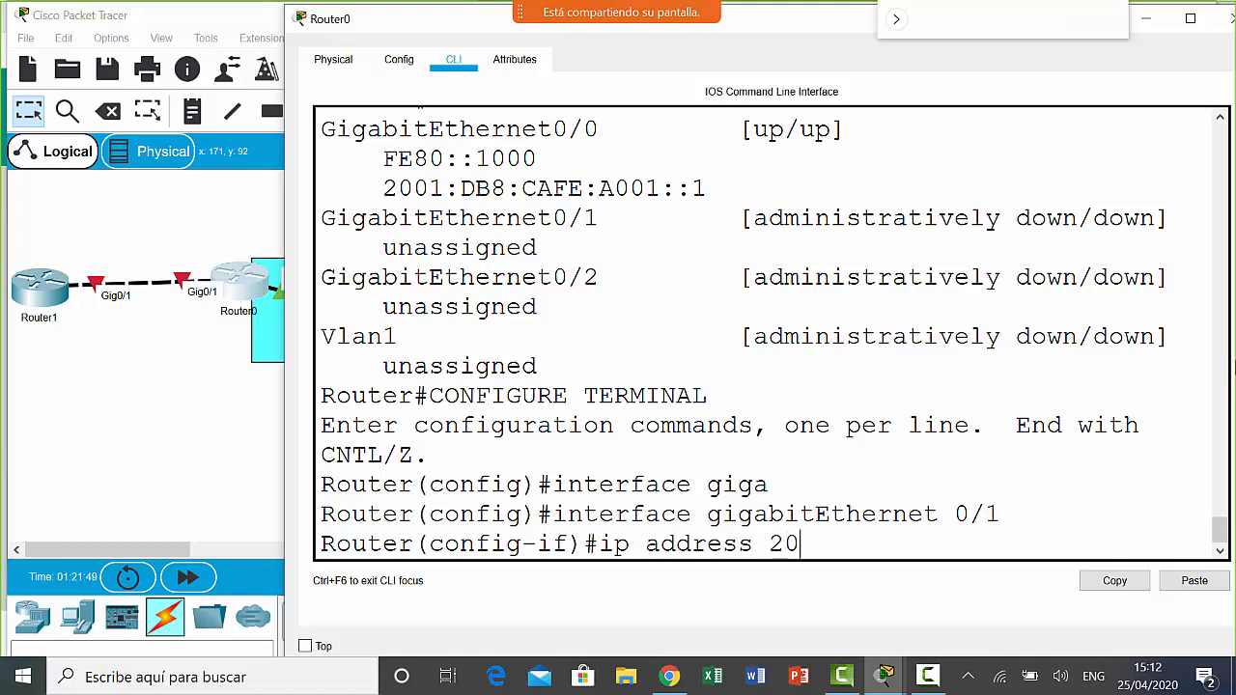
{"action": "key", "text": "BackSpace"}
{"action": "key", "text": "BackSpace"}
{"action": "key", "text": "BackSpace"}
{"action": "key", "text": "BackSpace"}
{"action": "type", "text": "192.168"}
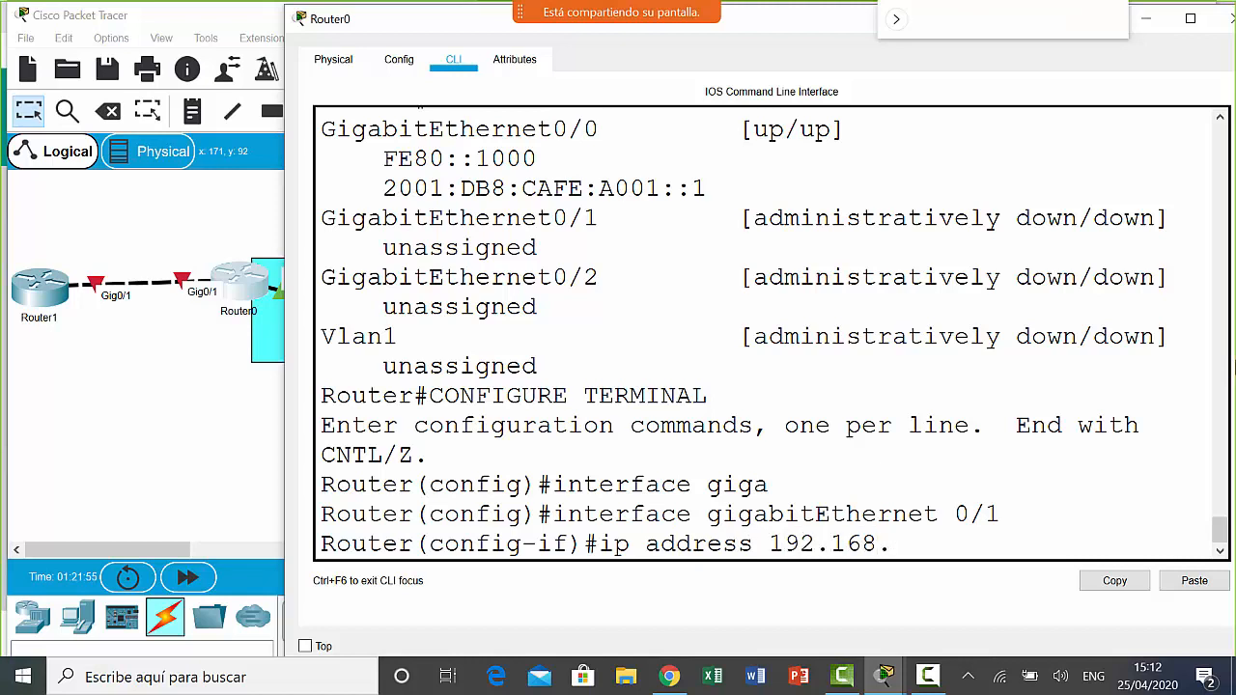
{"action": "type", "text": ".20.1 255.255.255"}
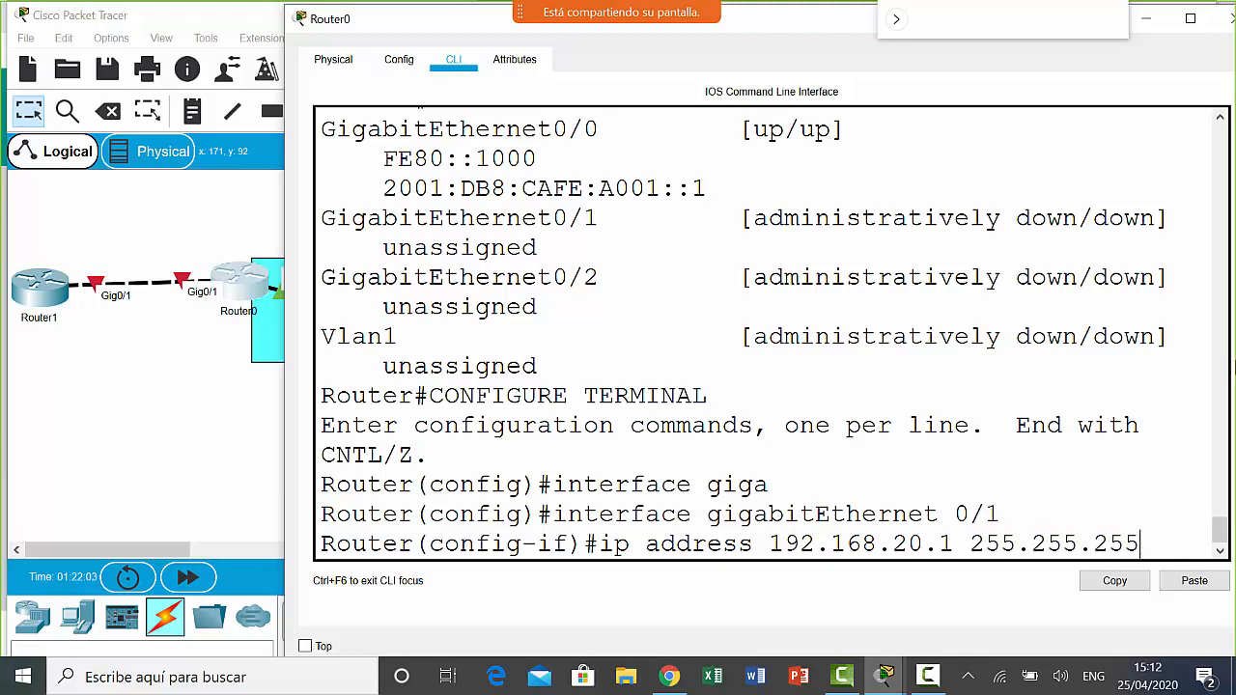
{"action": "type", "text": ".0"}
{"action": "key", "text": "Return"}
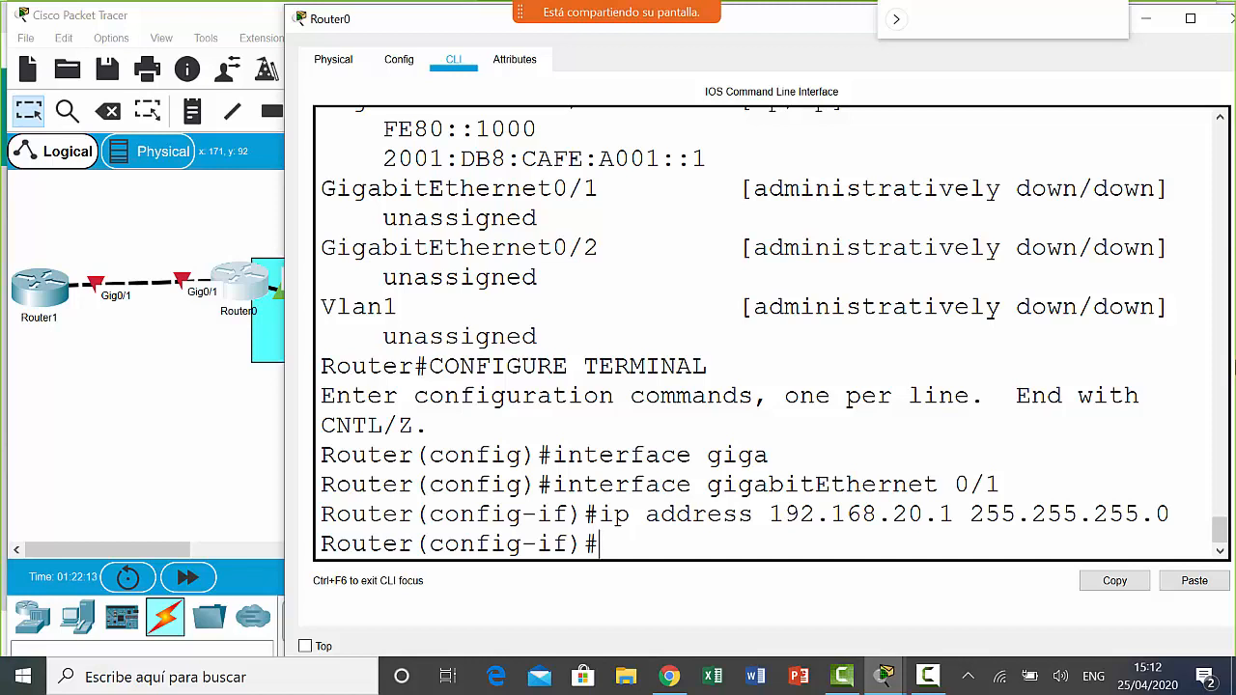
- Enable IPv6 on the GigabitEthernet0/1 interface with the ipv6 enable command
{"action": "type", "text": "ipv"}
{"action": "type", "text": "6 enabl"}
{"action": "type", "text": "e"}
{"action": "key", "text": "Return"}
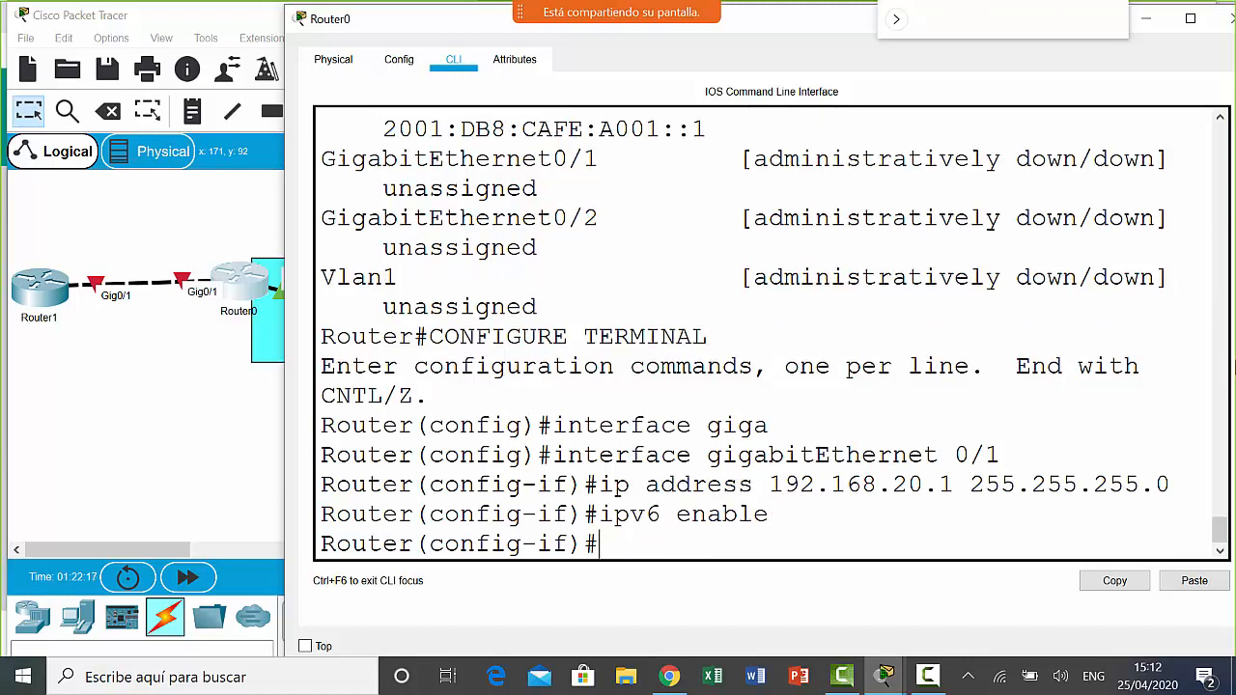
- Assign the IPv6 address 2002:db8:cafe:a002::1/64 to the GigabitEthernet0/1 interface
{"action": "type", "text": "ipv6ad"}
{"action": "key", "text": "BackSpace"}
{"action": "key", "text": "BackSpace"}
{"action": "type", "text": "addre"}
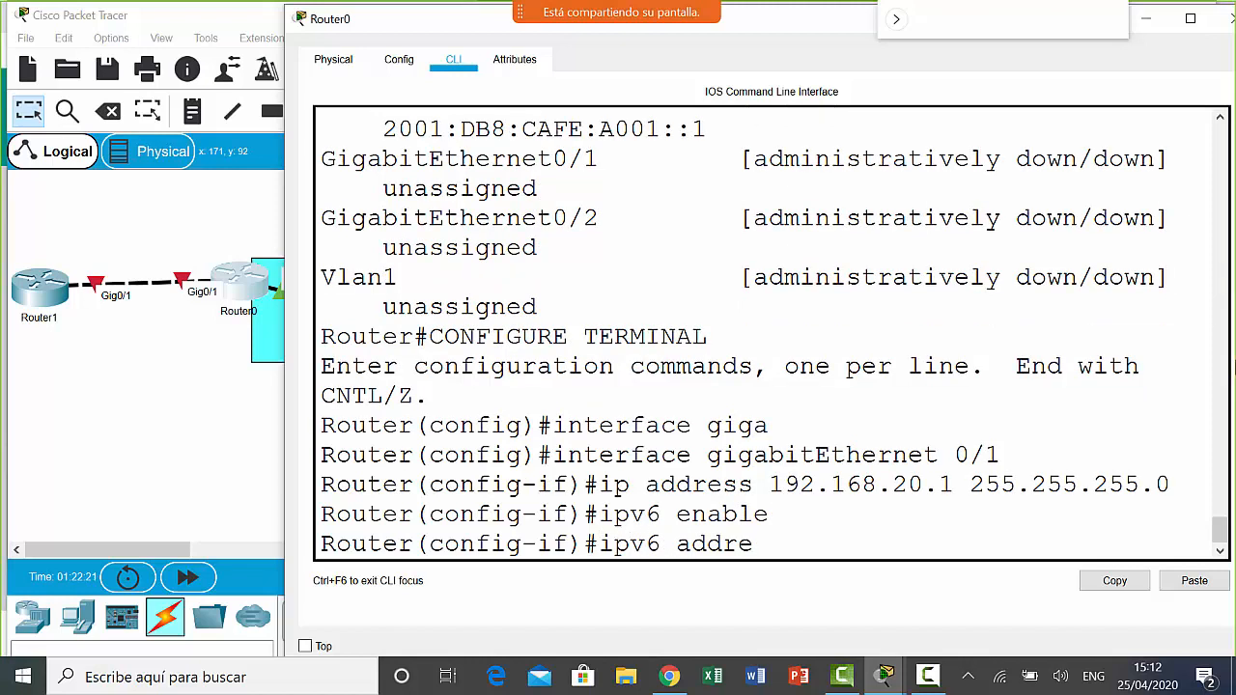
{"action": "type", "text": "ss 2002:db"}
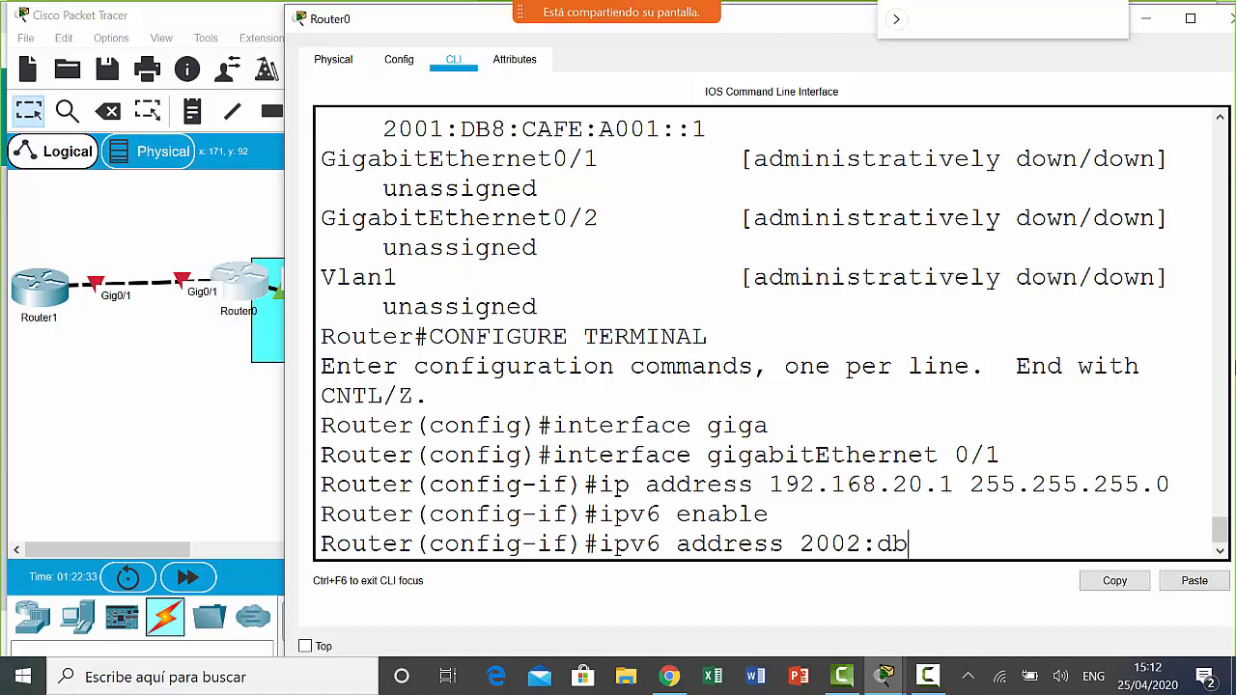
{"action": "type", "text": "8:cafe:a00"}
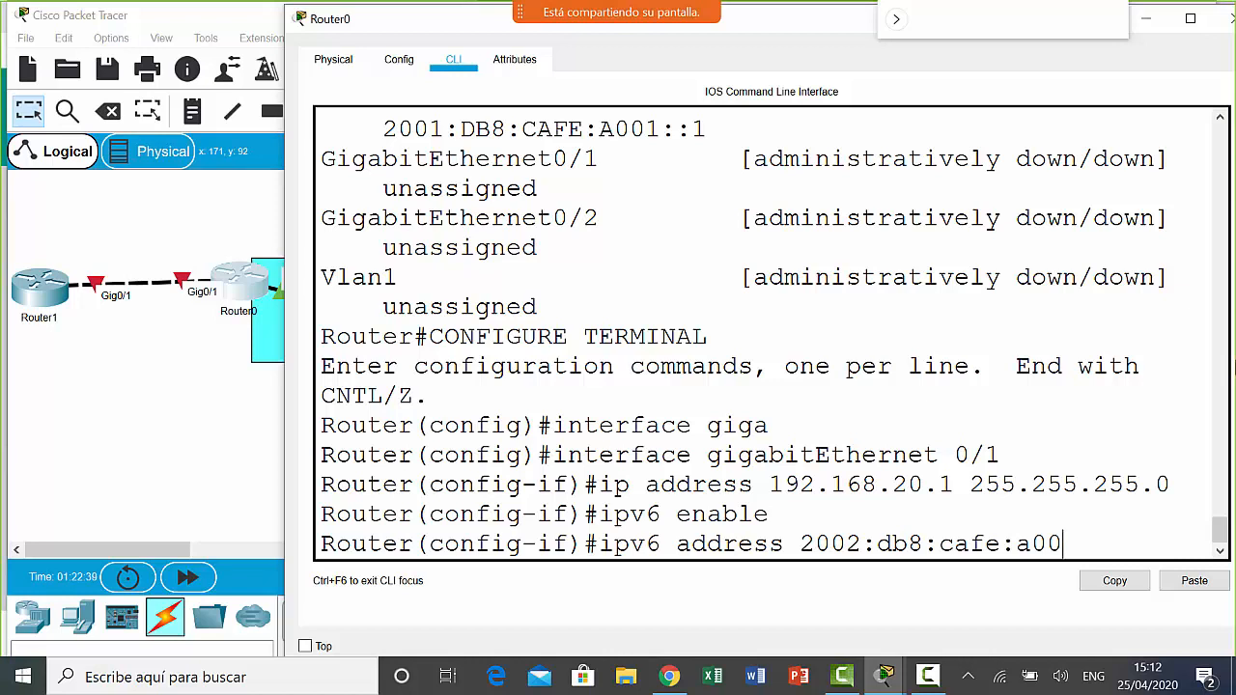
{"action": "type", "text": "2"}
{"action": "type", "text": "::1"}
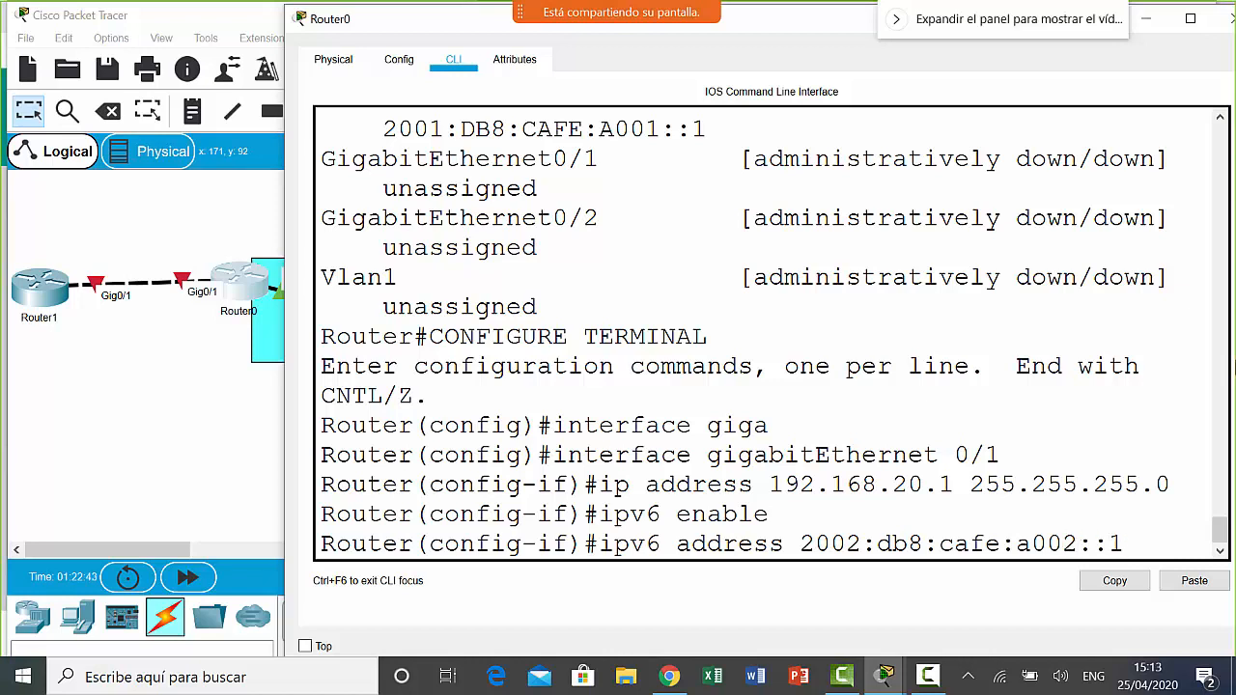
{"action": "type", "text": "/64"}
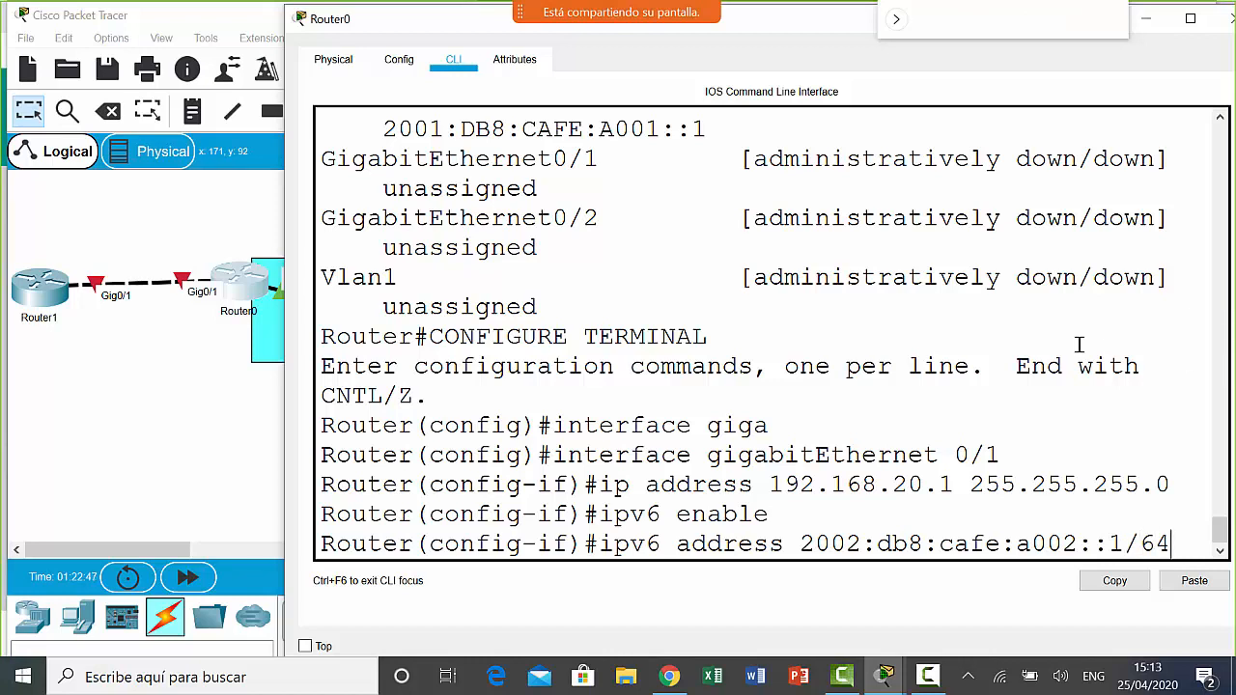
{"action": "left_click_drag", "start_coordinate": [865, 544], "coordinate": [801, 543]}
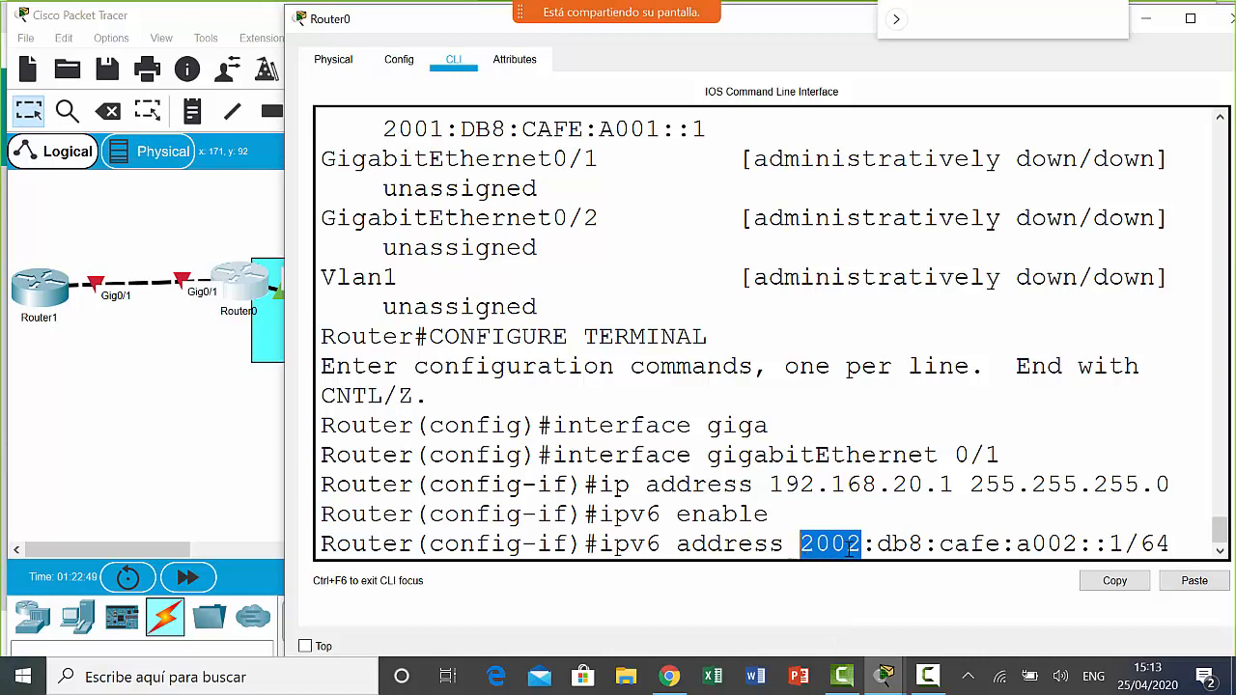
{"action": "left_click_drag", "start_coordinate": [1079, 544], "coordinate": [1002, 544]}
{"action": "left_click", "coordinate": [1171, 544]}
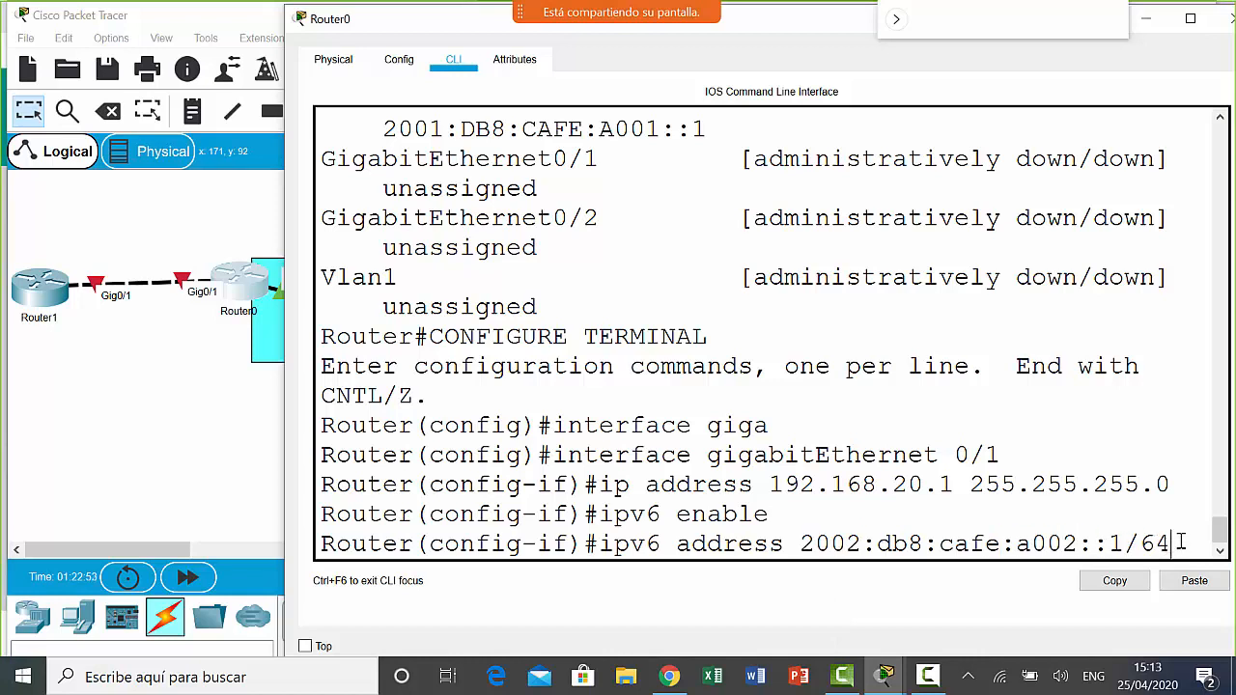
{"action": "key", "text": "Return"}
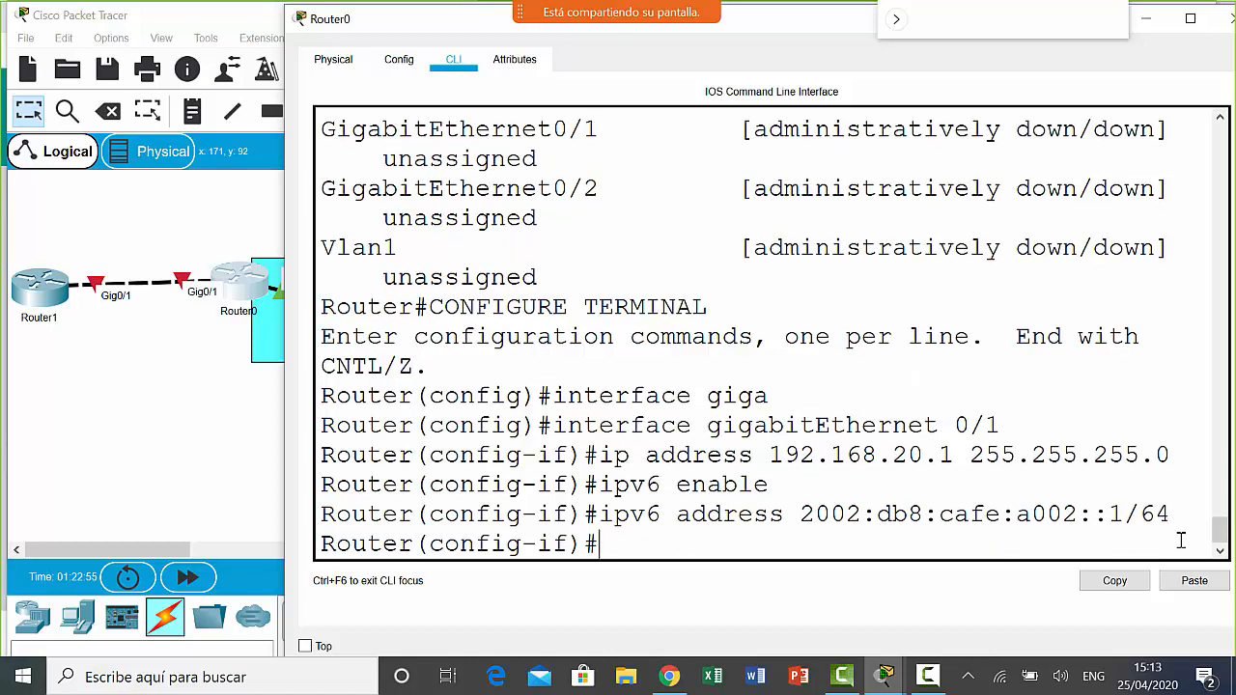
- Try to add the IPv6 address fe80::2000 to GigabitEthernet0/1 with neither a prefix length nor an address type
{"action": "type", "text": "ipv6 add fe"}
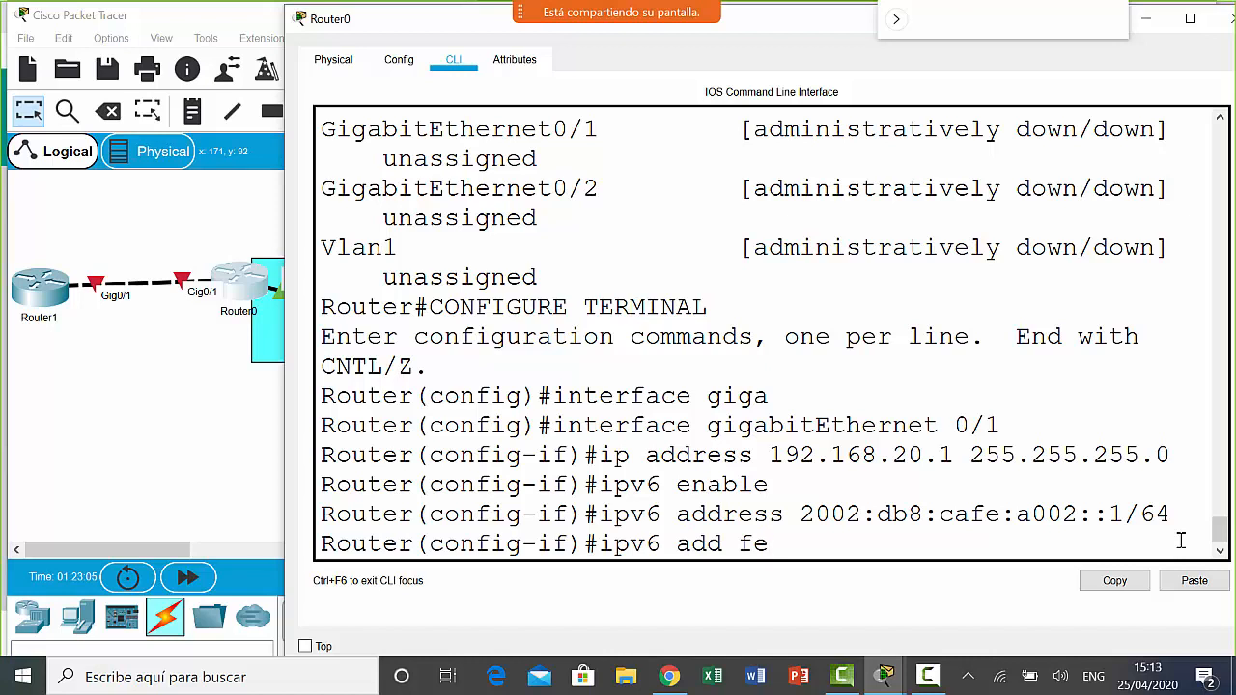
{"action": "type", "text": "80::2002"}
{"action": "key", "text": "BackSpace"}
{"action": "type", "text": "0"}
{"action": "key", "text": "Return"}
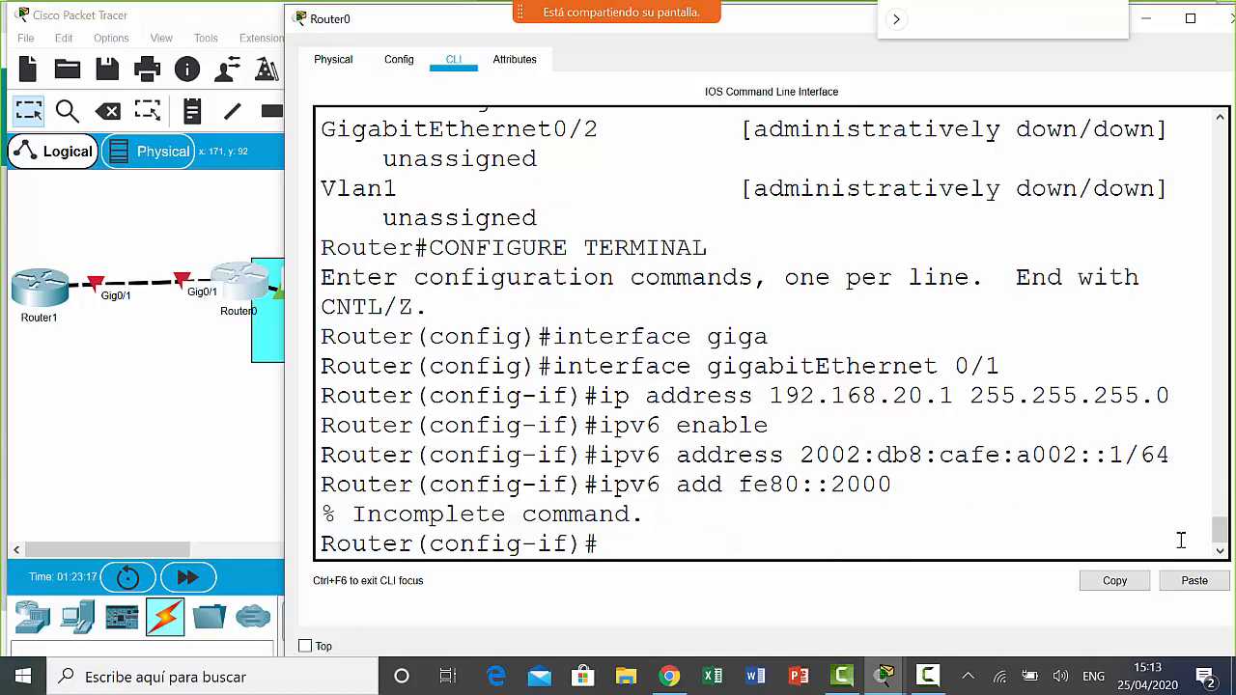
- Reissue the fe80::2000 address command with the link-local option to set the interface's link-local address
{"action": "key", "text": "Up"}
{"action": "type", "text": "l"}
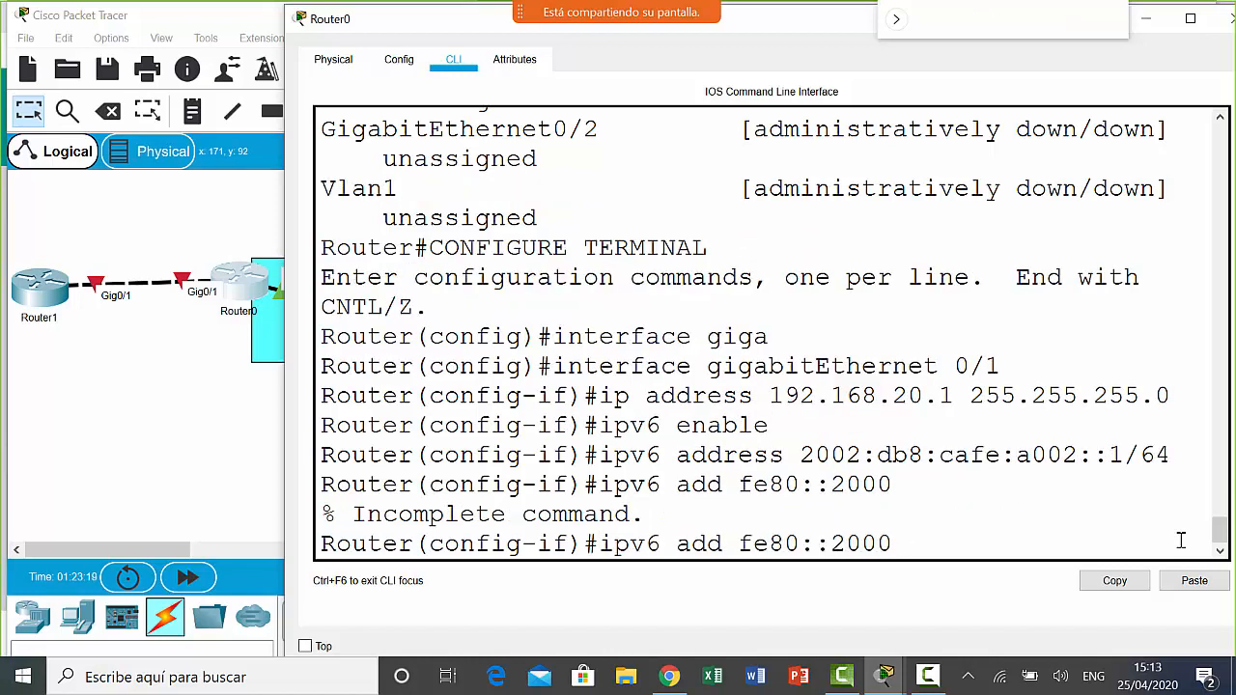
{"action": "type", "text": "ink/"}
{"action": "key", "text": "BackSpace"}
{"action": "type", "text": "-local"}
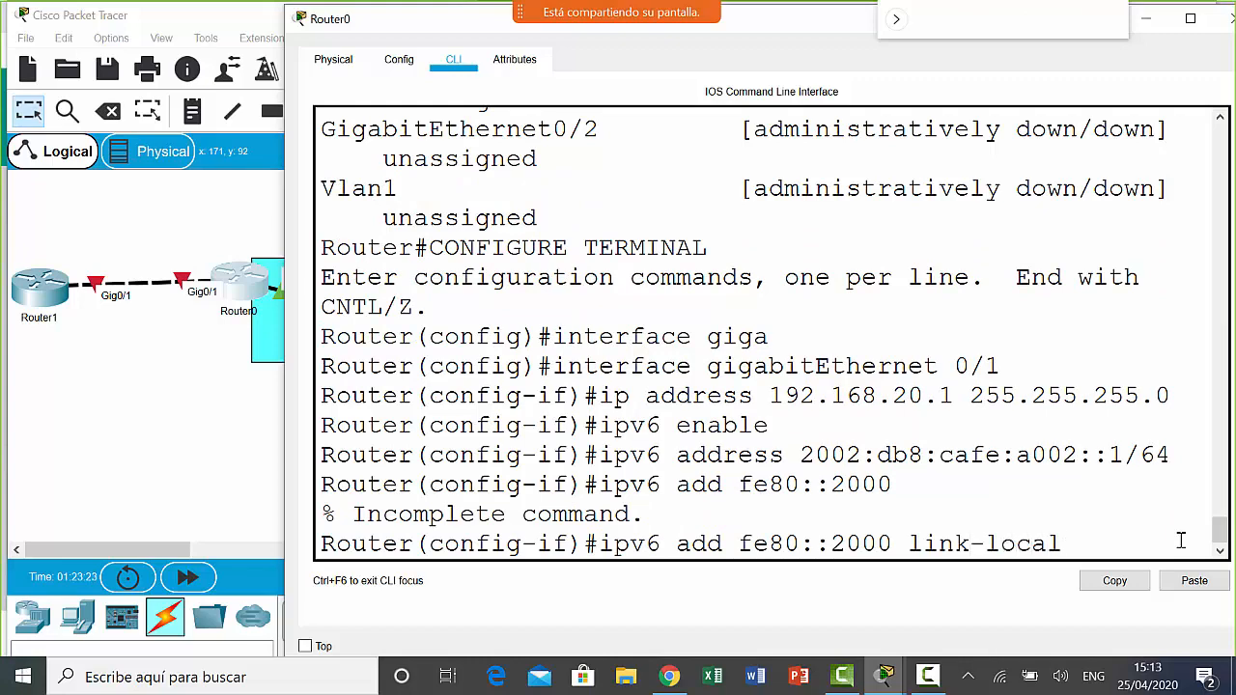
{"action": "key", "text": "Return"}
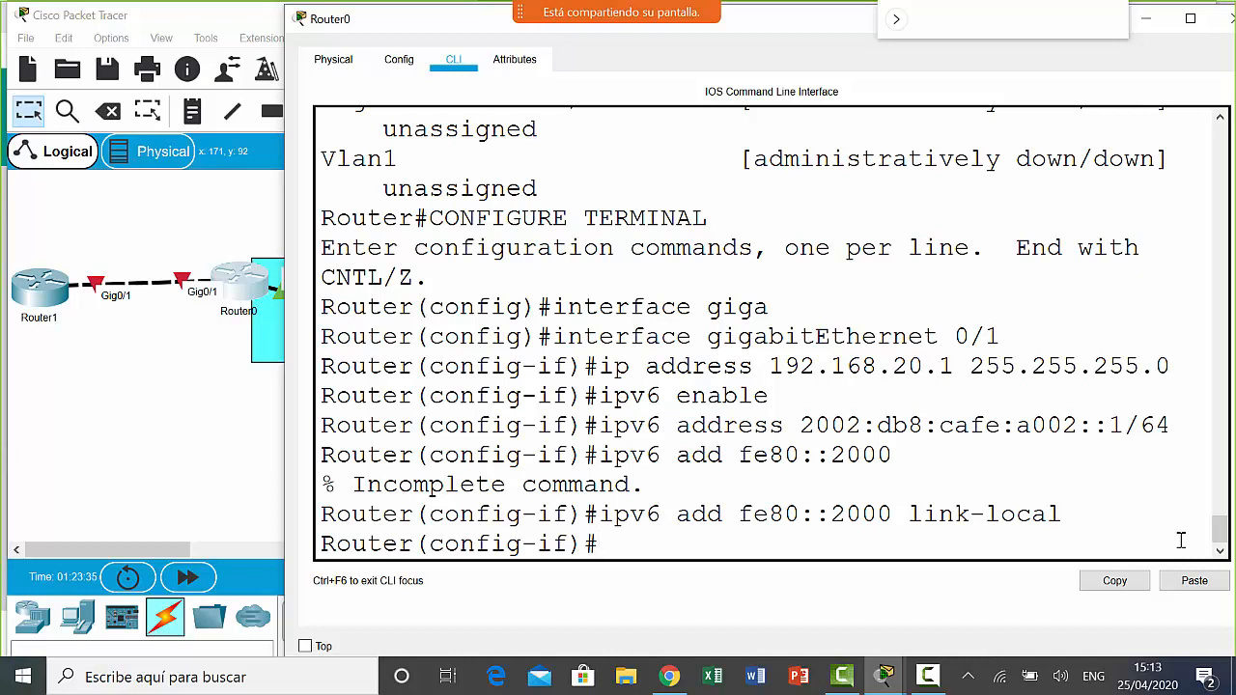
- Activate the GigabitEthernet0/1 interface with no shutdown and check its state-change message
{"action": "type", "text": "no shutdown"}
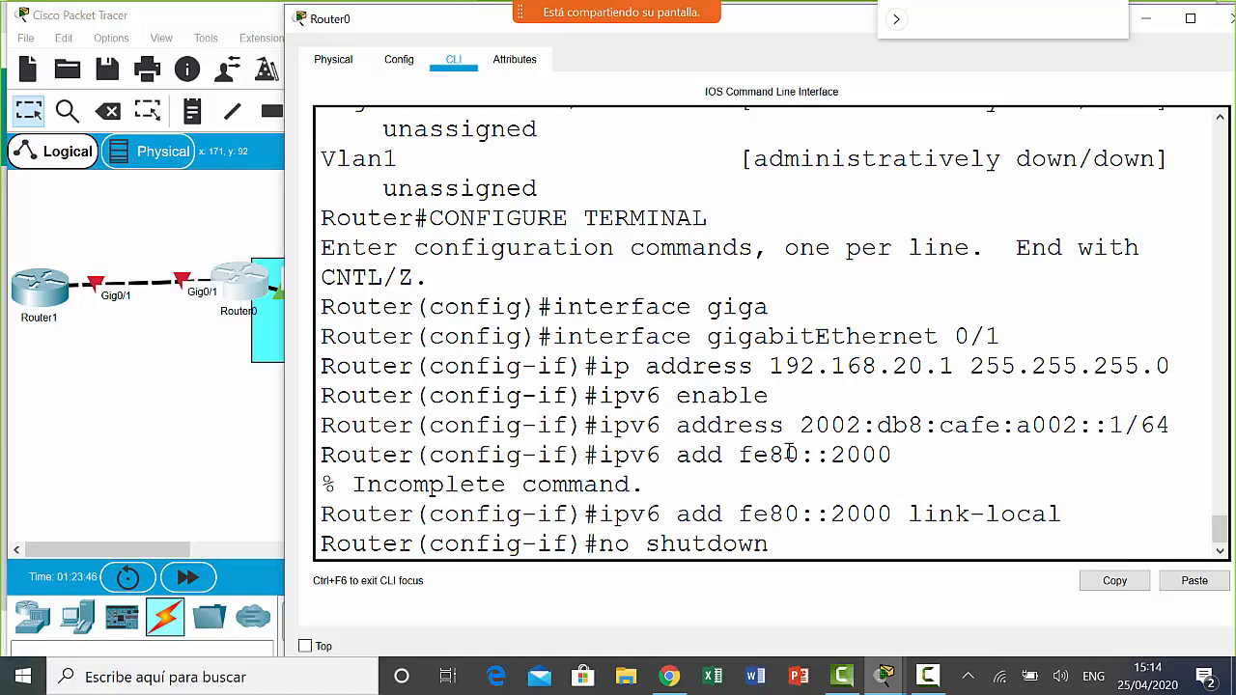
{"action": "left_click_drag", "start_coordinate": [805, 541], "coordinate": [599, 543]}
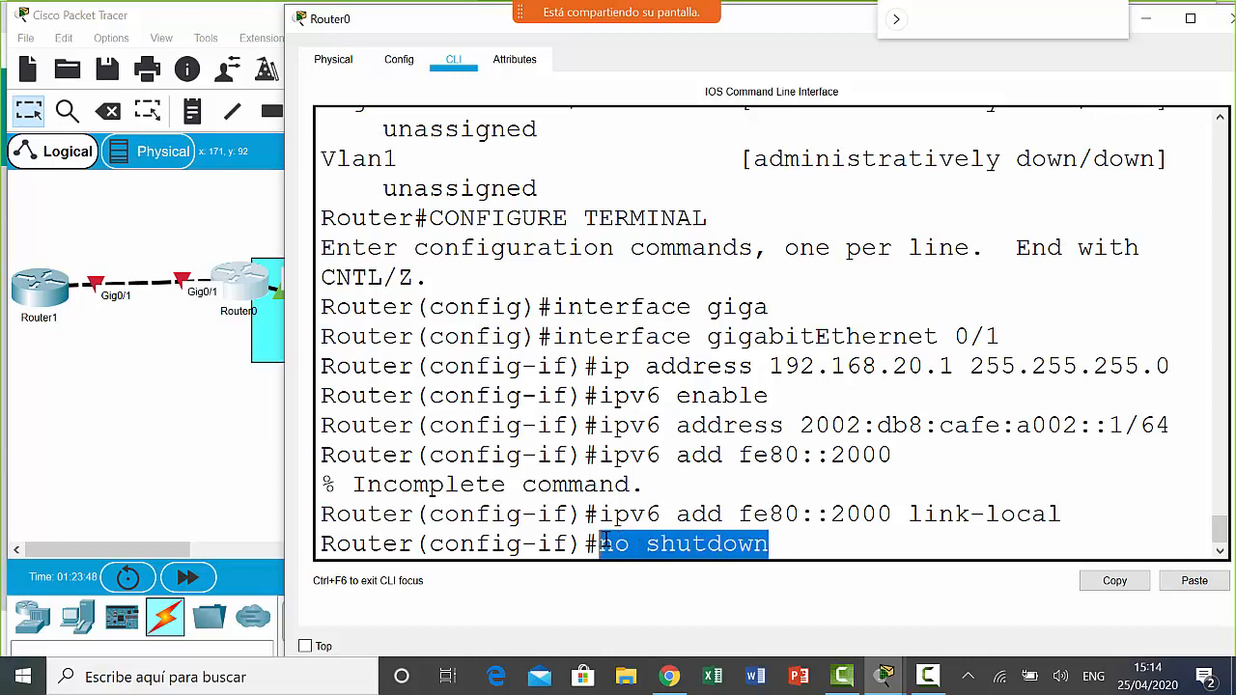
{"action": "left_click", "coordinate": [827, 546]}
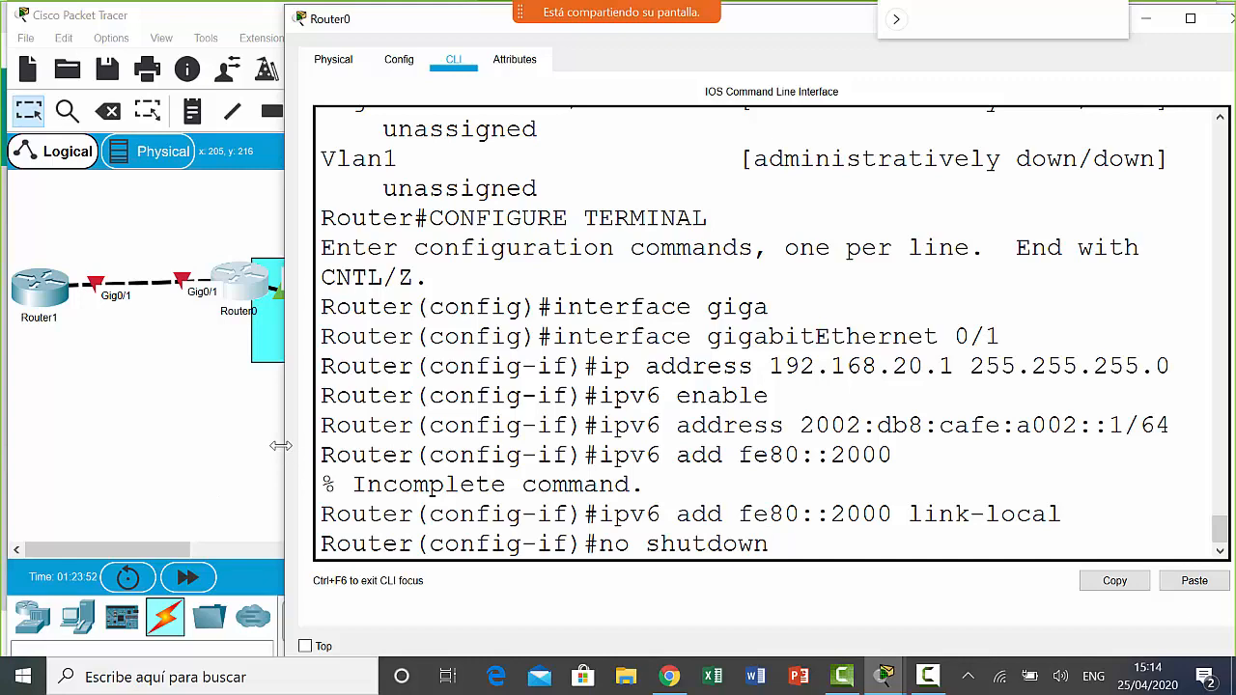
{"action": "left_click_drag", "start_coordinate": [287, 450], "coordinate": [259, 445]}
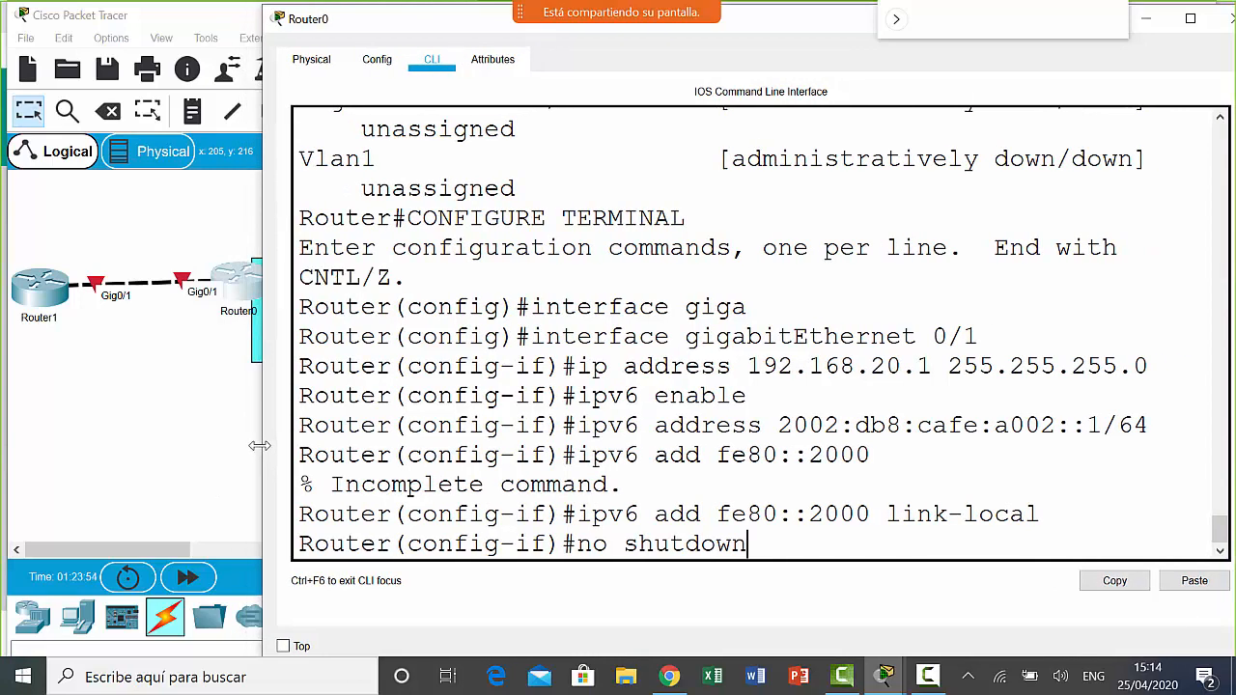
{"action": "key", "text": "Return"}
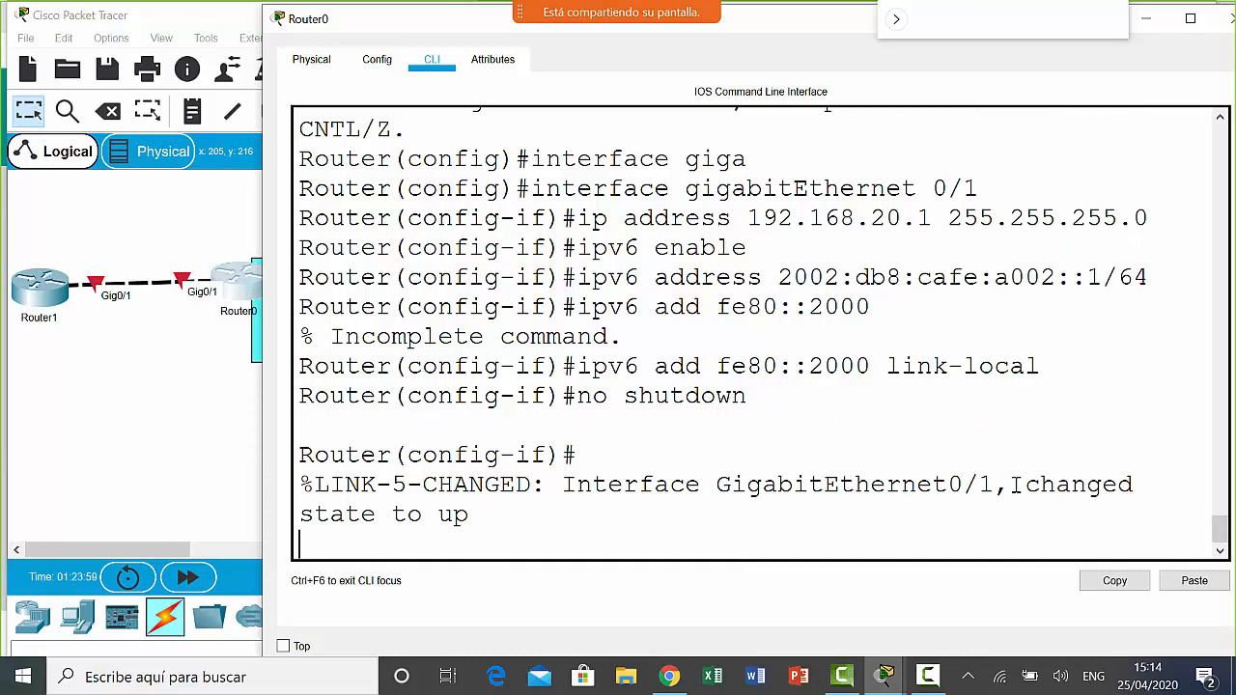
{"action": "left_click_drag", "start_coordinate": [1014, 484], "coordinate": [1145, 504]}
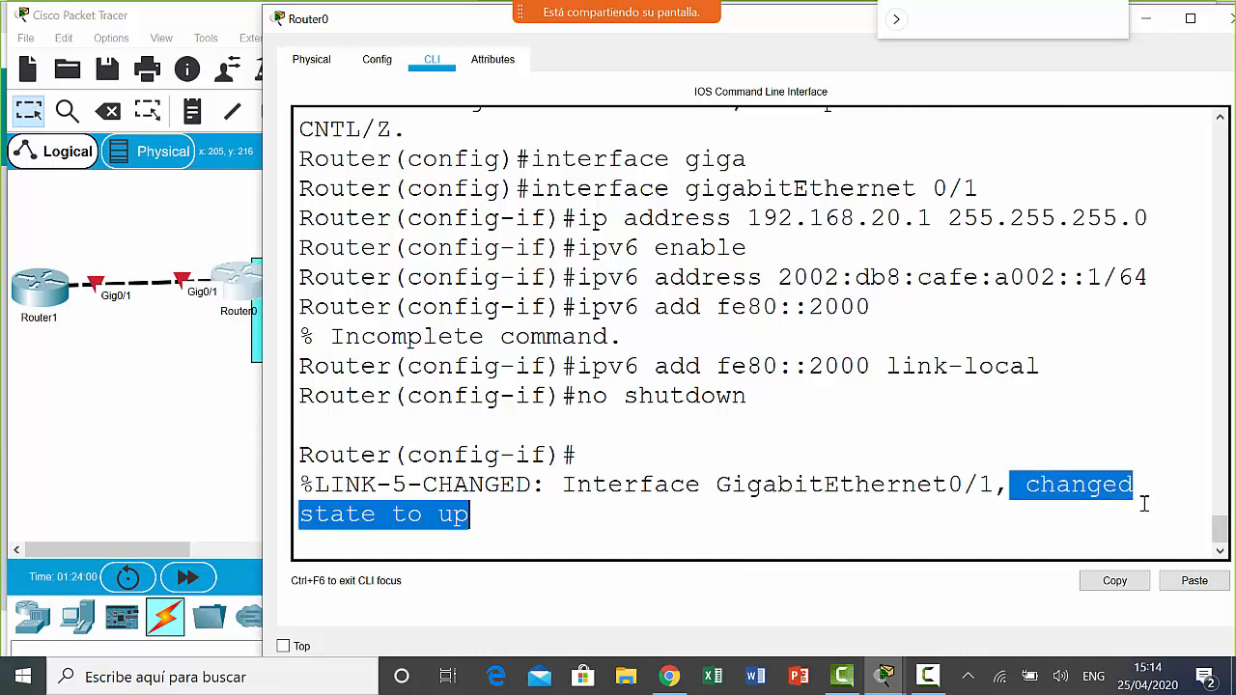
{"action": "left_click", "coordinate": [988, 522]}
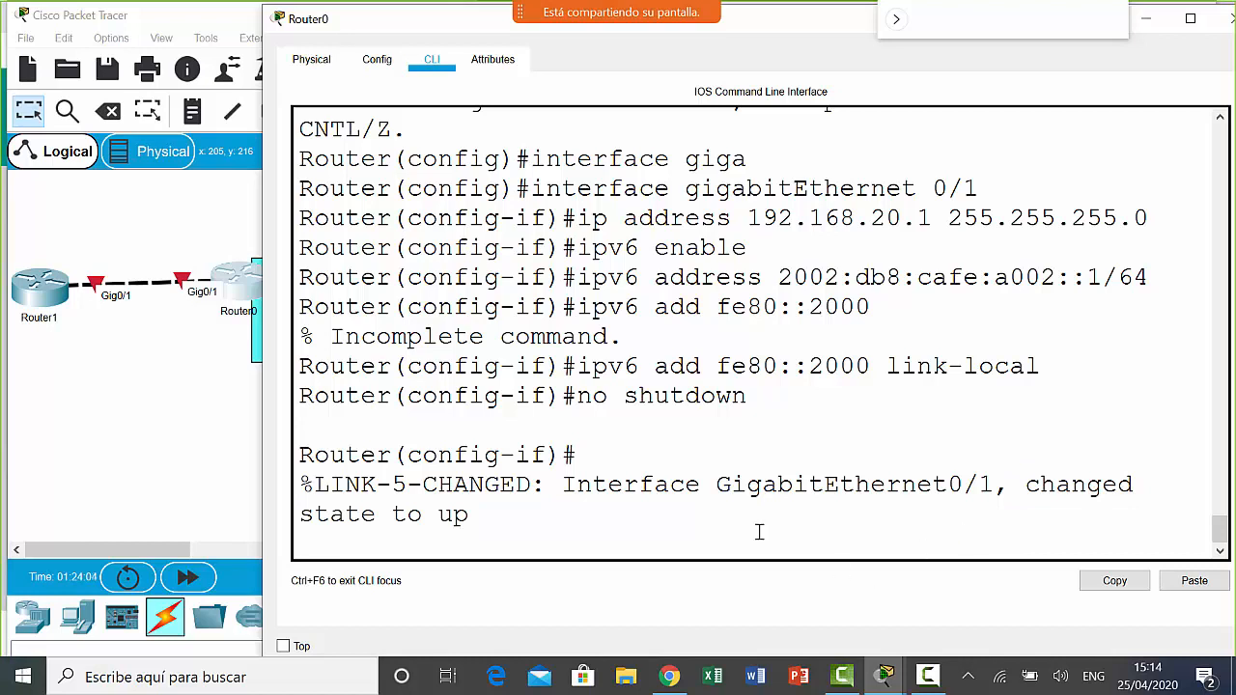
- Choose the rectangle shape for drawing on the topology and set its fill color to light yellow
{"action": "left_click", "coordinate": [198, 257]}
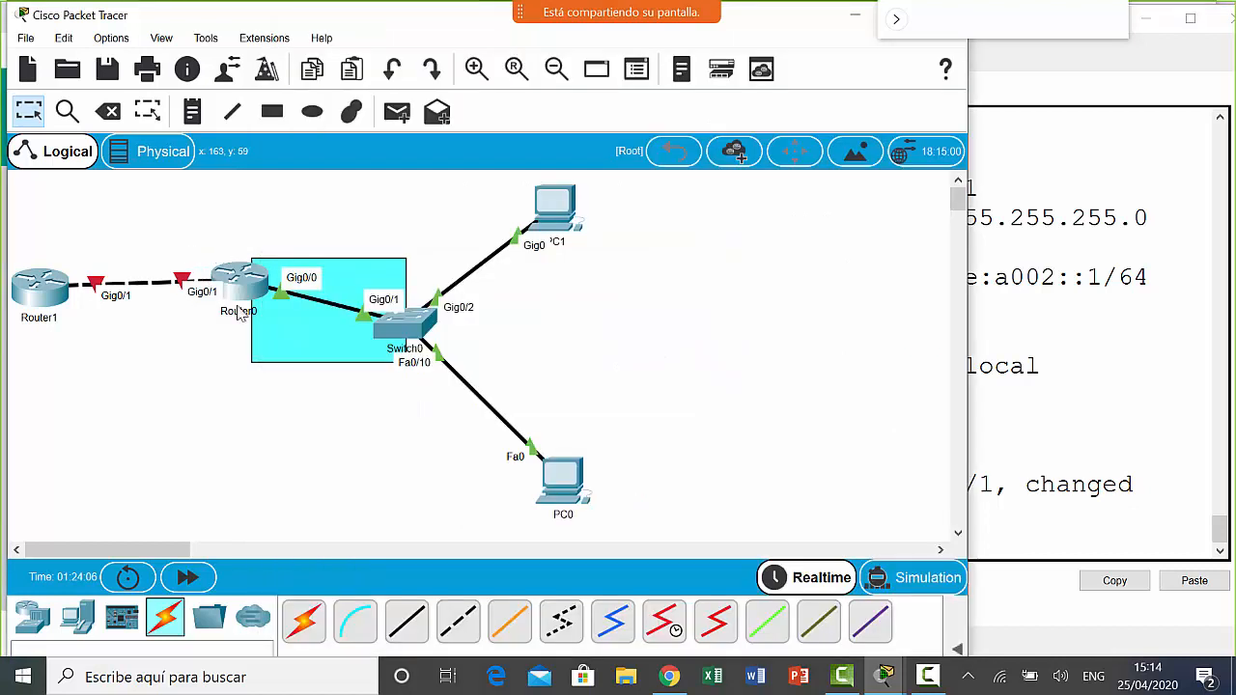
{"action": "left_click", "coordinate": [272, 112]}
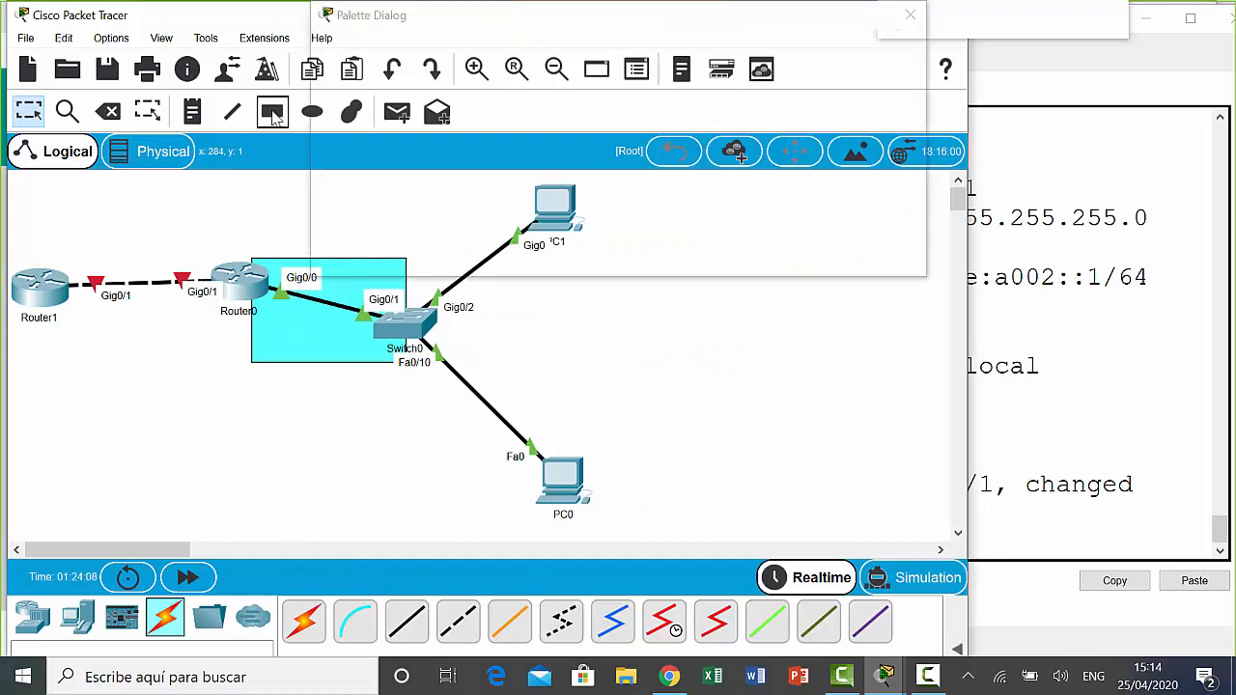
{"action": "left_click_drag", "start_coordinate": [853, 24], "coordinate": [1072, 311]}
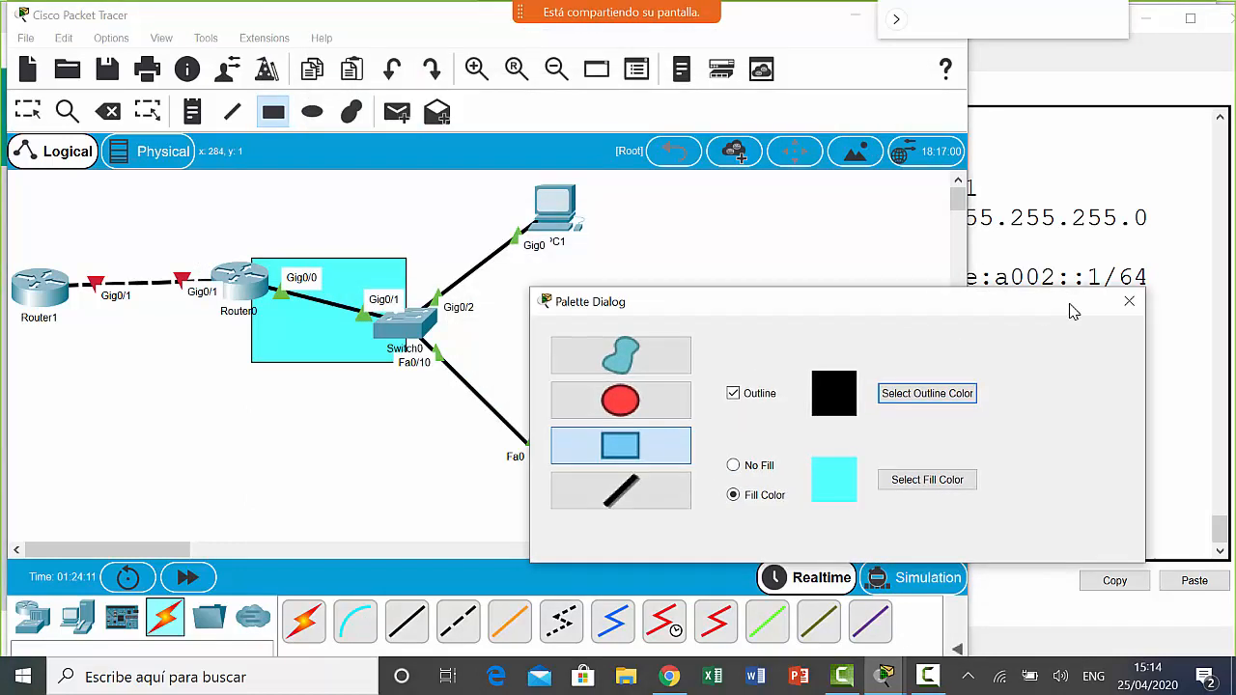
{"action": "left_click", "coordinate": [911, 488]}
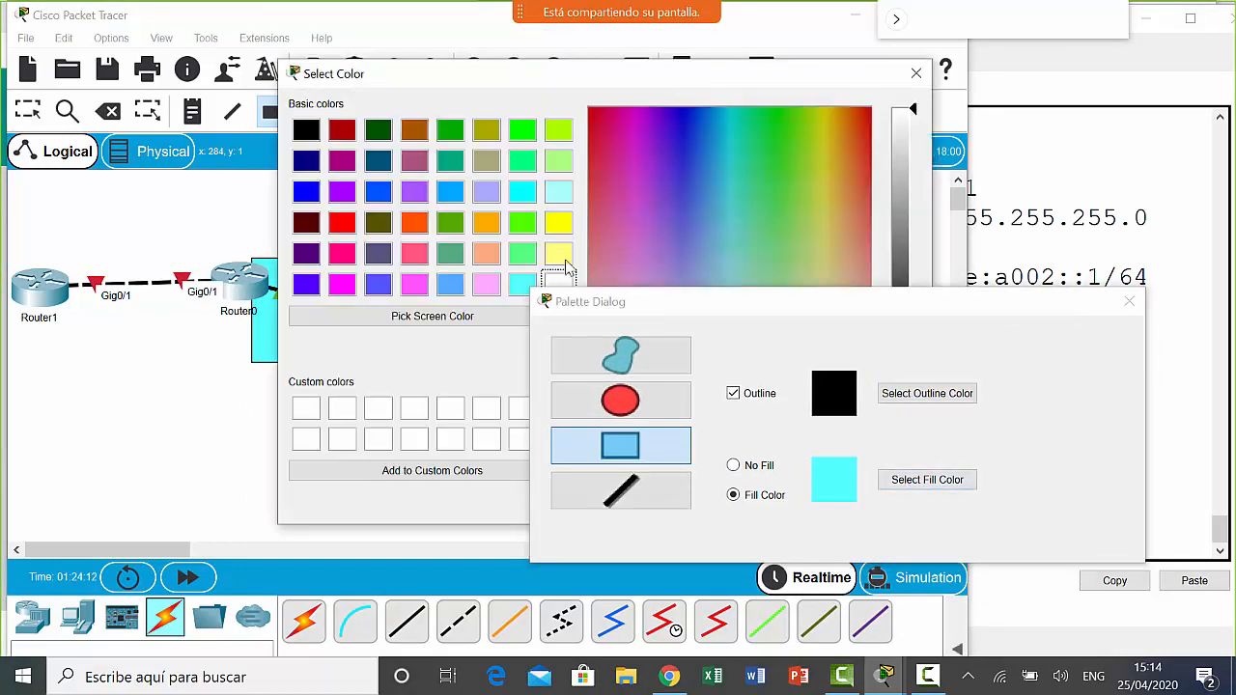
{"action": "left_click", "coordinate": [561, 257]}
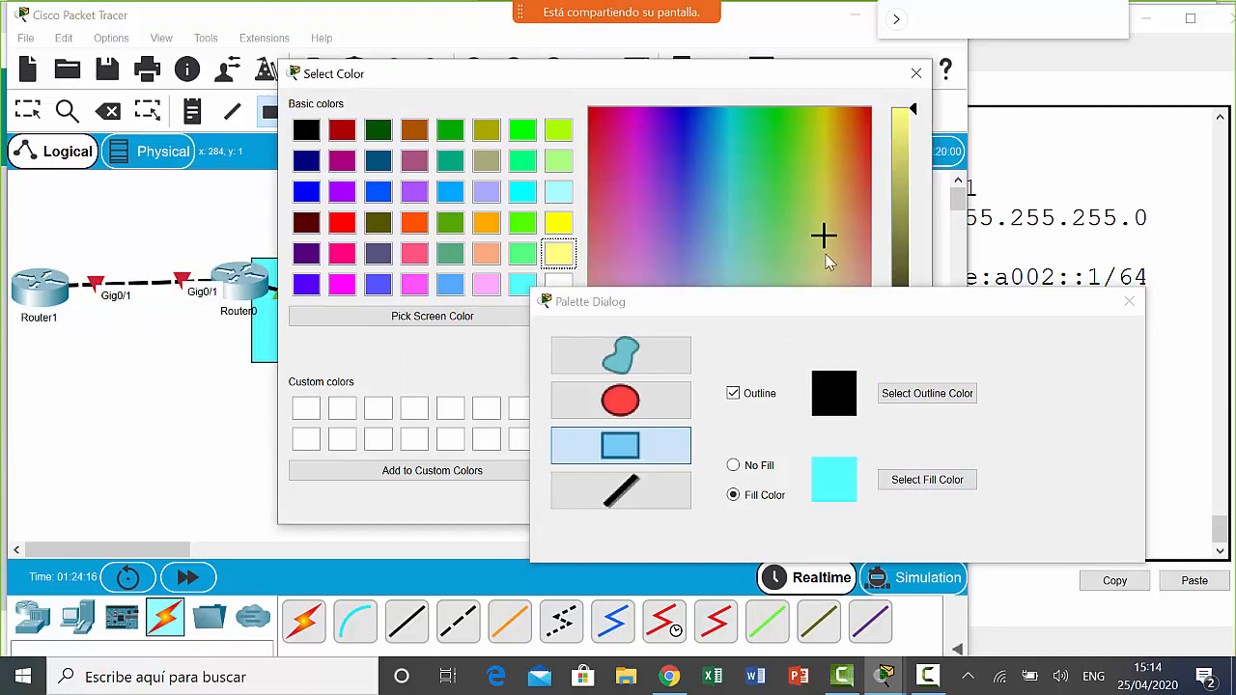
{"action": "left_click_drag", "start_coordinate": [702, 82], "coordinate": [716, 206]}
{"action": "left_click", "coordinate": [835, 627]}
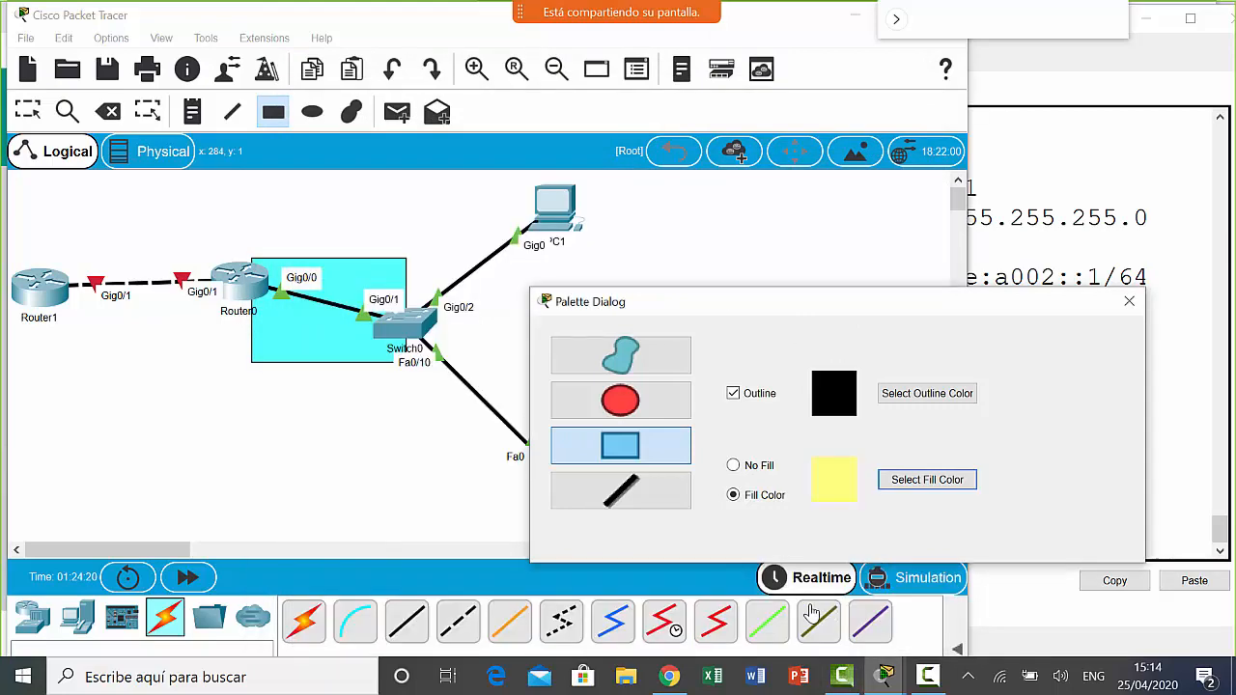
- Draw a yellow rectangle around the link between Router1 and Router0 and close the drawing palette
{"action": "left_click_drag", "start_coordinate": [64, 253], "coordinate": [216, 356]}
{"action": "key", "text": "Escape"}
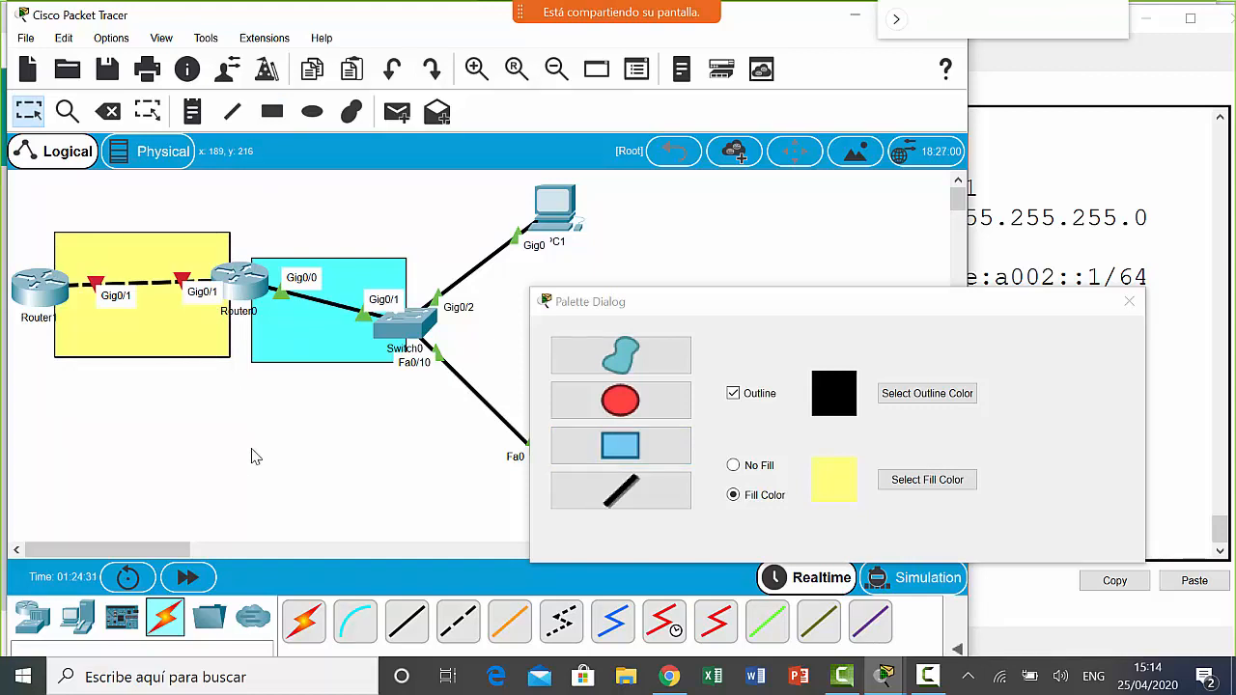
{"action": "left_click", "coordinate": [1126, 314]}
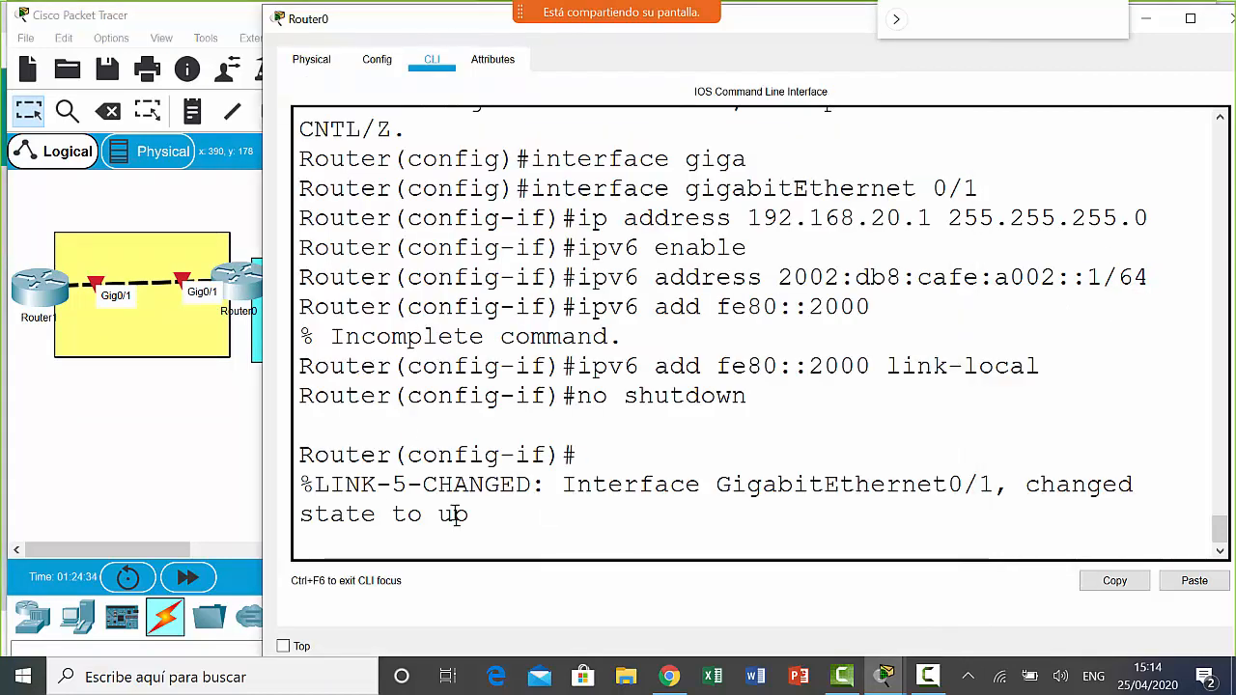
{"action": "left_click_drag", "start_coordinate": [752, 397], "coordinate": [578, 404]}
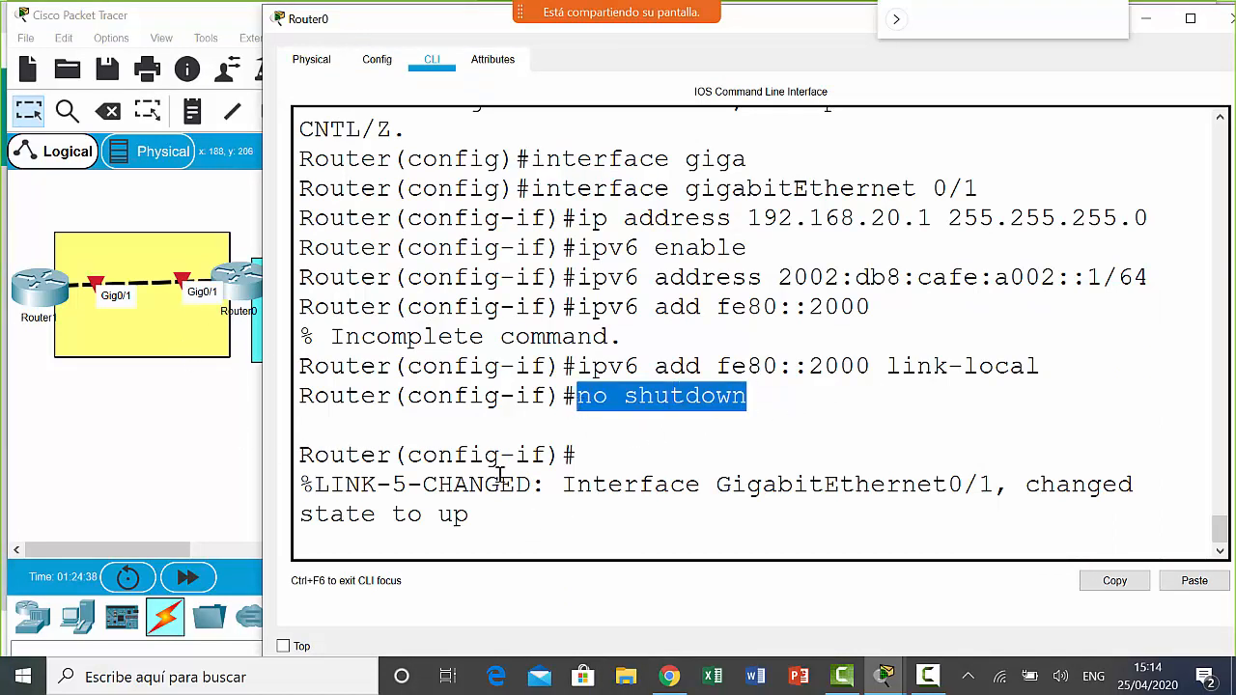
{"action": "left_click", "coordinate": [694, 457]}
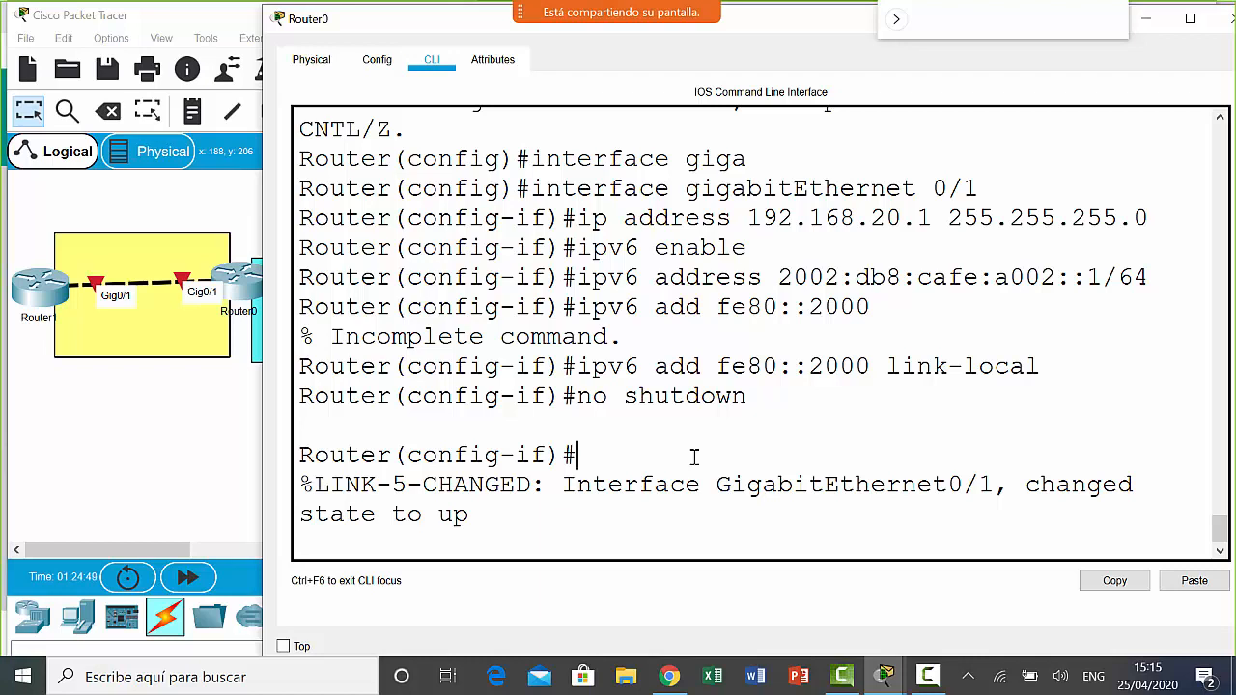
- Move Router1 and Router0 slightly inward over the edges of the yellow rectangle and bring up a fresh prompt in Router0's CLI
{"action": "left_click", "coordinate": [58, 311]}
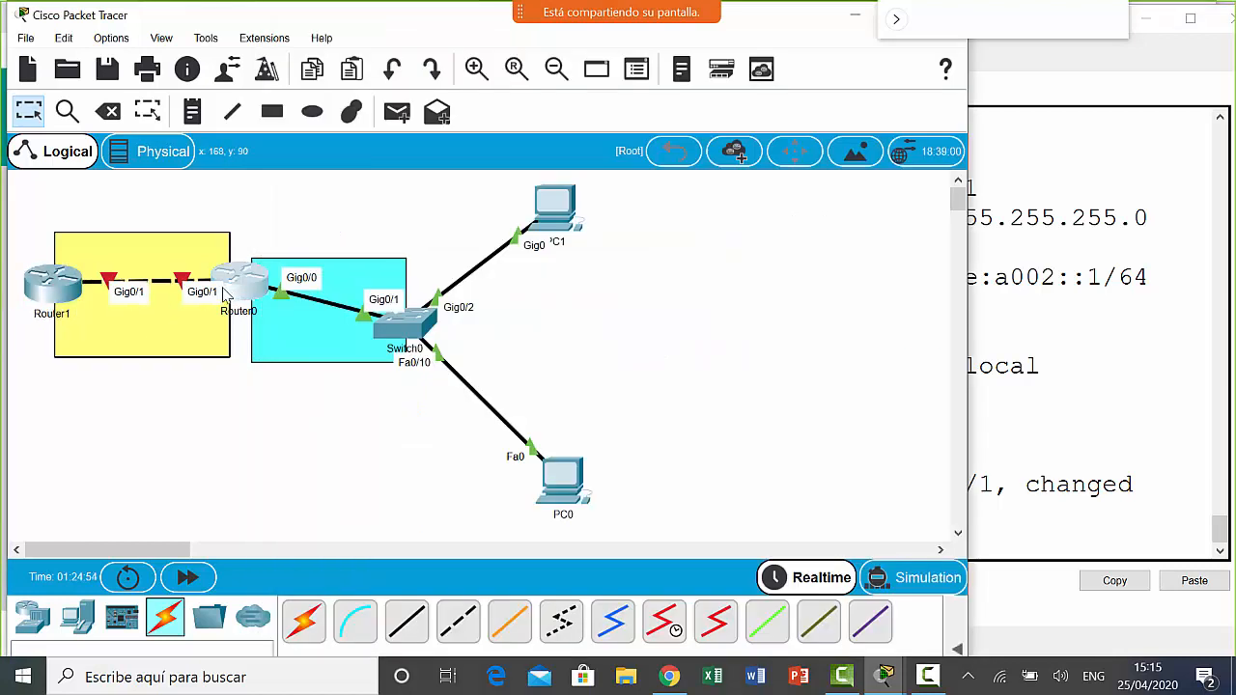
{"action": "left_click_drag", "start_coordinate": [224, 293], "coordinate": [215, 293]}
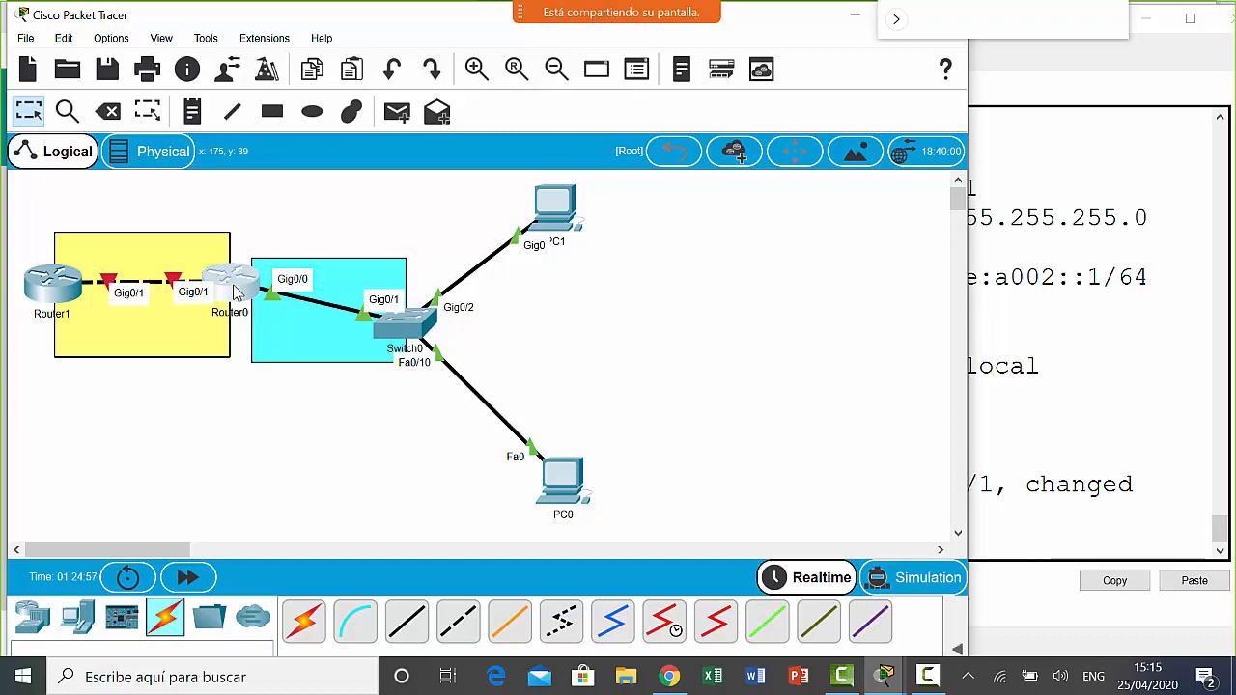
{"action": "left_click", "coordinate": [237, 293]}
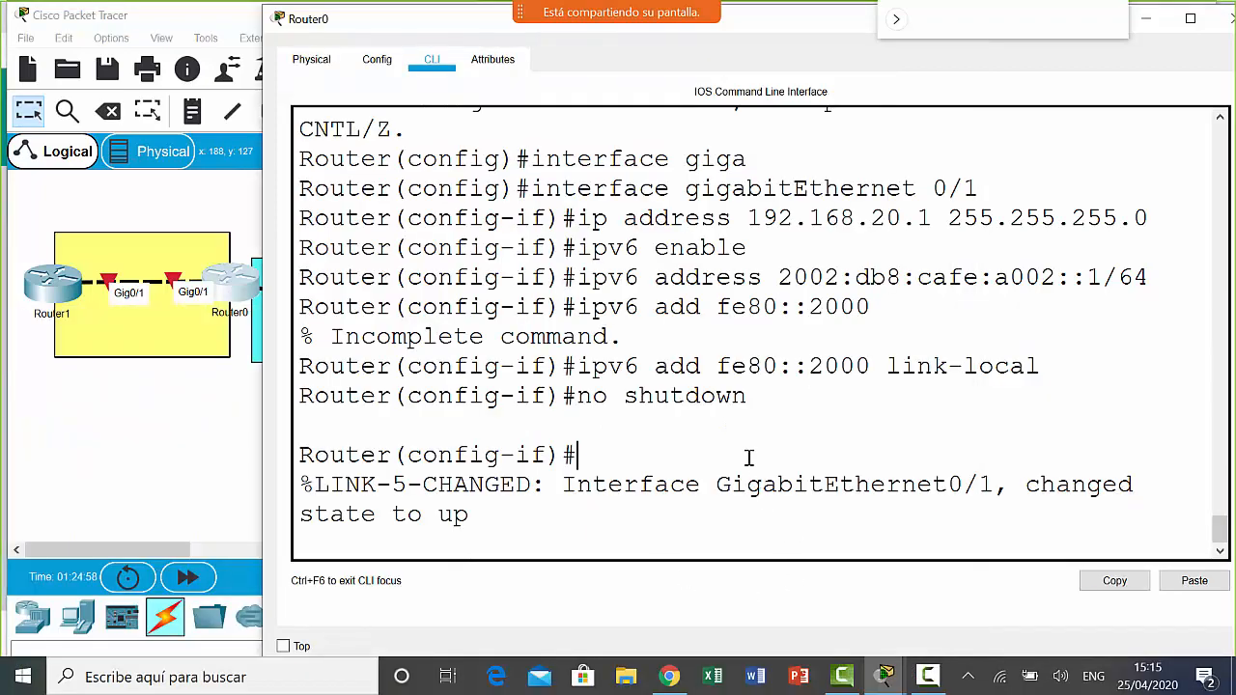
{"action": "key", "text": "Return"}
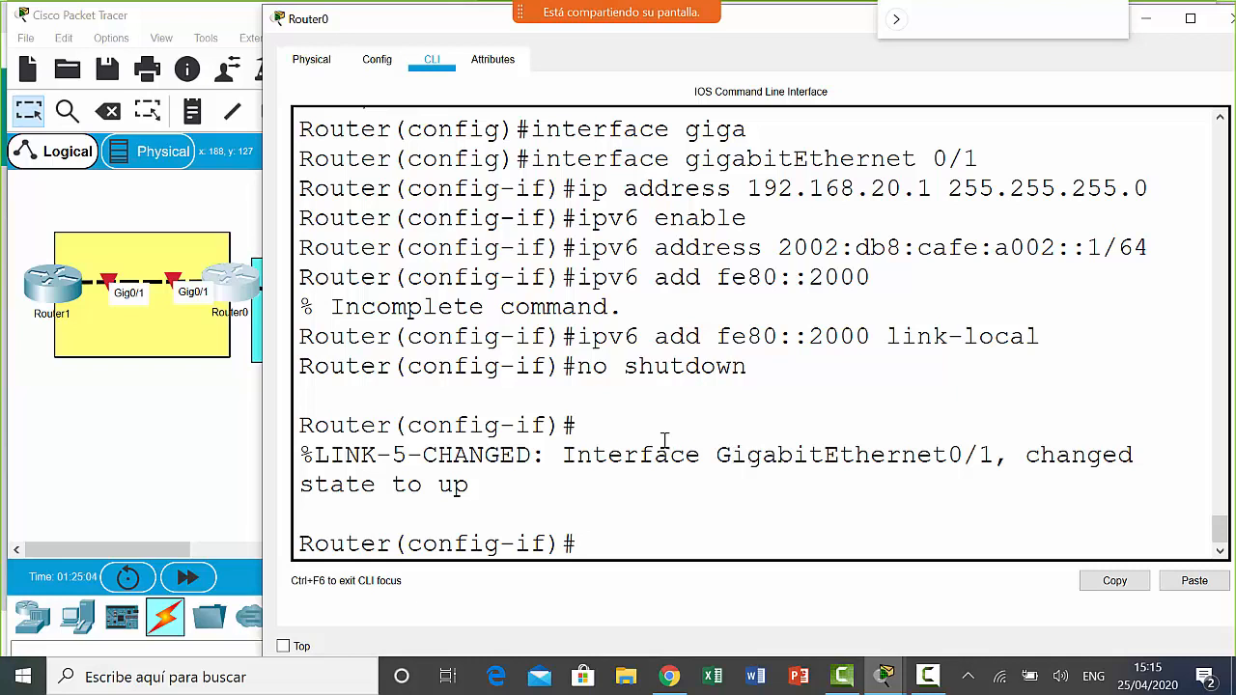
- Open Router1's command line interface and widen its window on both sides
{"action": "left_click", "coordinate": [57, 287]}
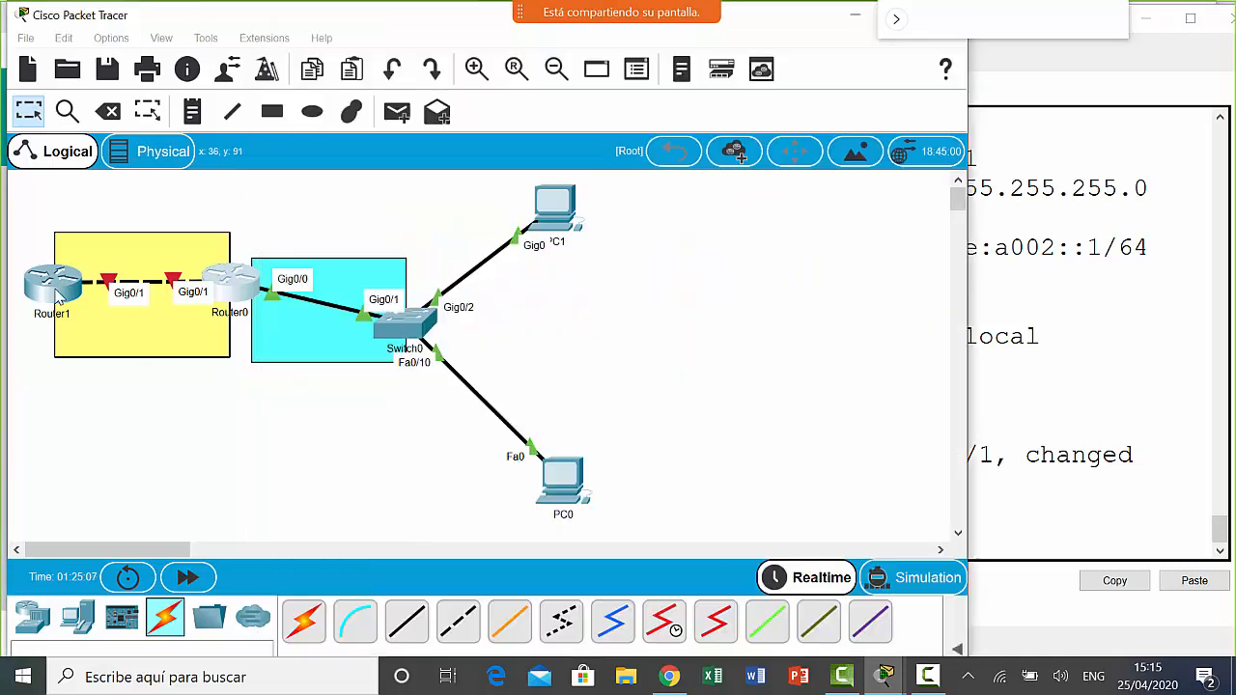
{"action": "left_click", "coordinate": [428, 34]}
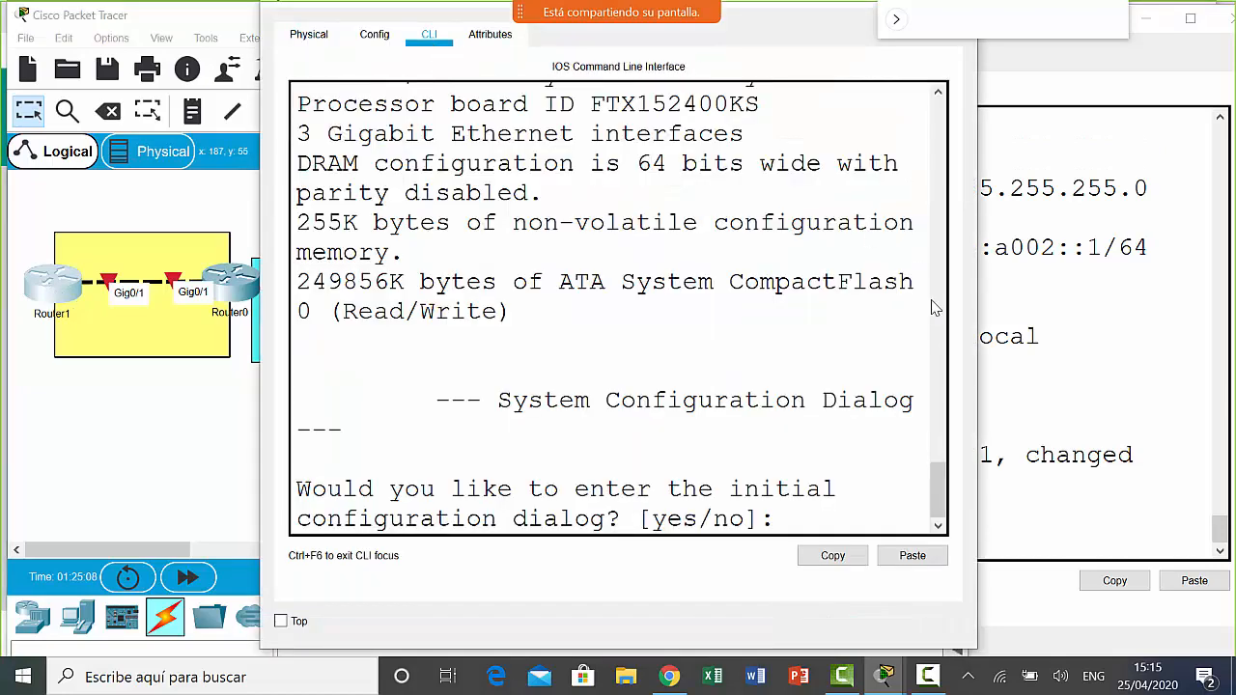
{"action": "left_click_drag", "start_coordinate": [977, 309], "coordinate": [1229, 306]}
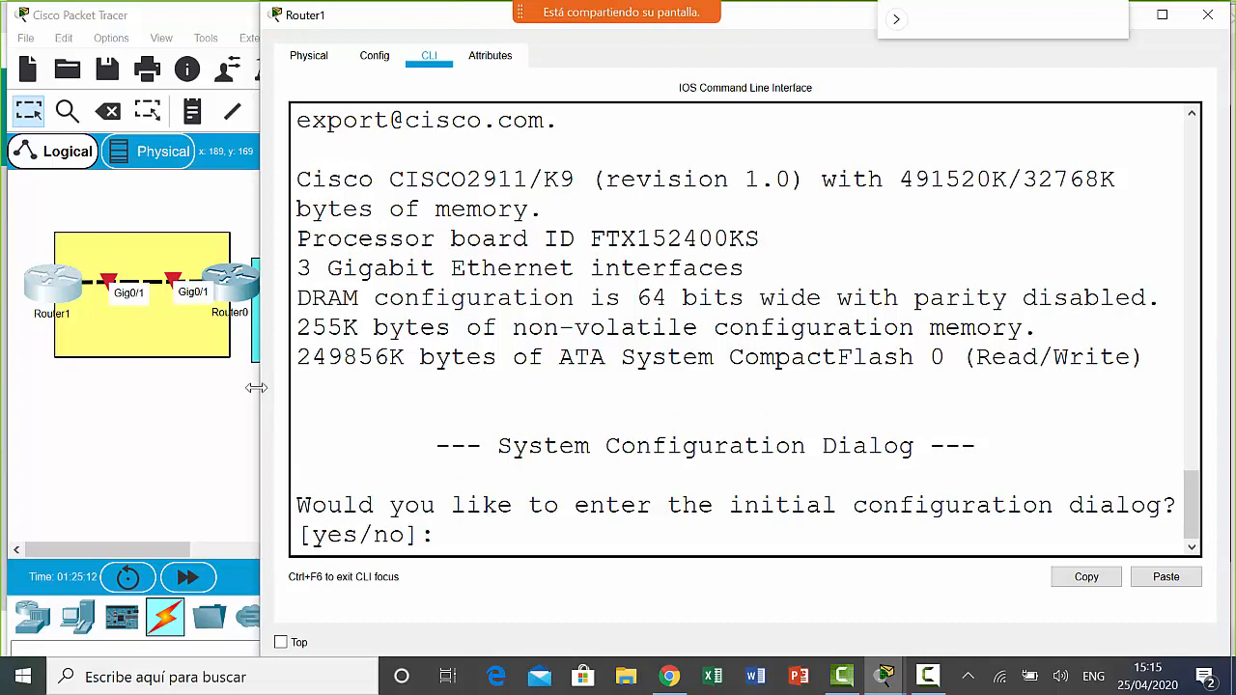
{"action": "left_click_drag", "start_coordinate": [256, 388], "coordinate": [210, 387]}
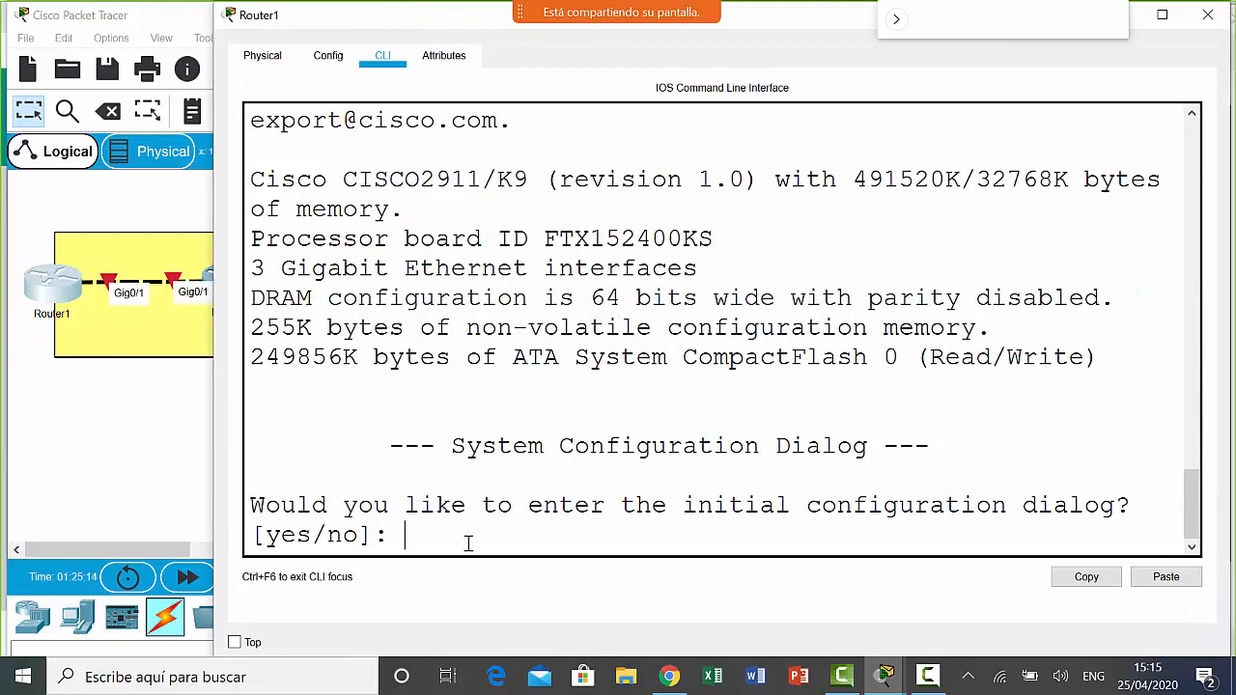
{"action": "type", "text": "en"}
{"action": "key", "text": "Return"}
{"action": "type", "text": "c"}
{"action": "key", "text": "BackSpace"}
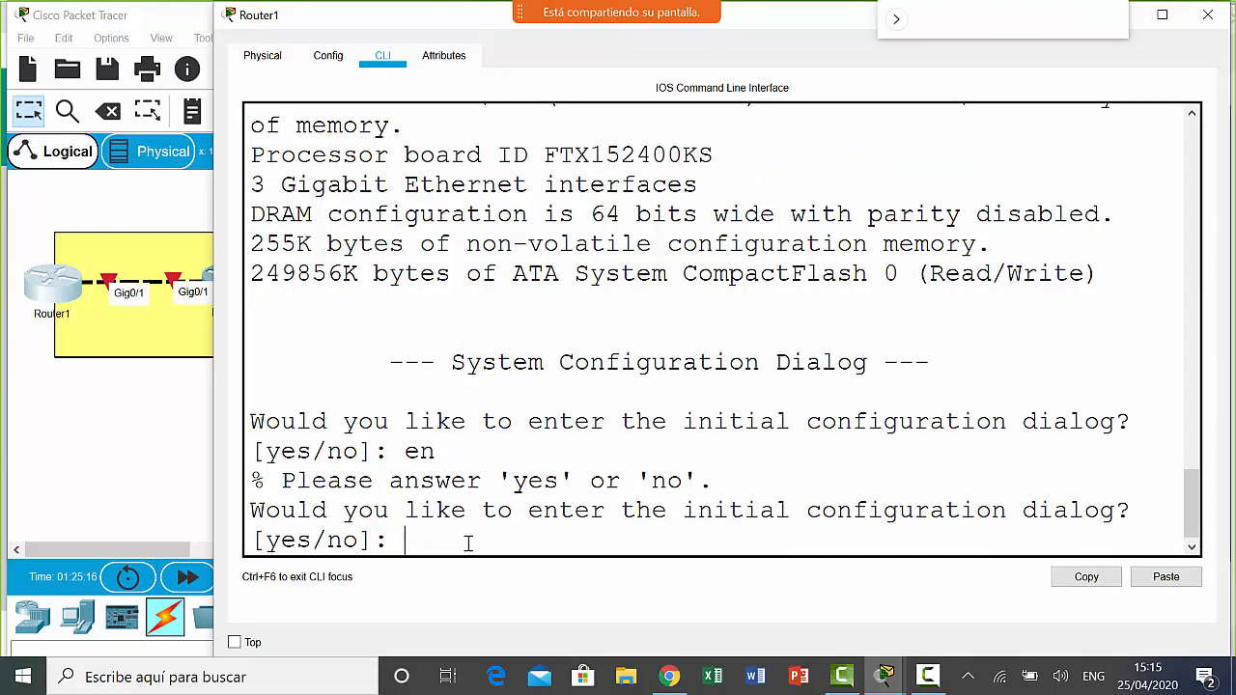
- Decline Router1's initial configuration dialog with no and start the CLI session
{"action": "type", "text": "no"}
{"action": "key", "text": "Return"}
{"action": "key", "text": "Return"}
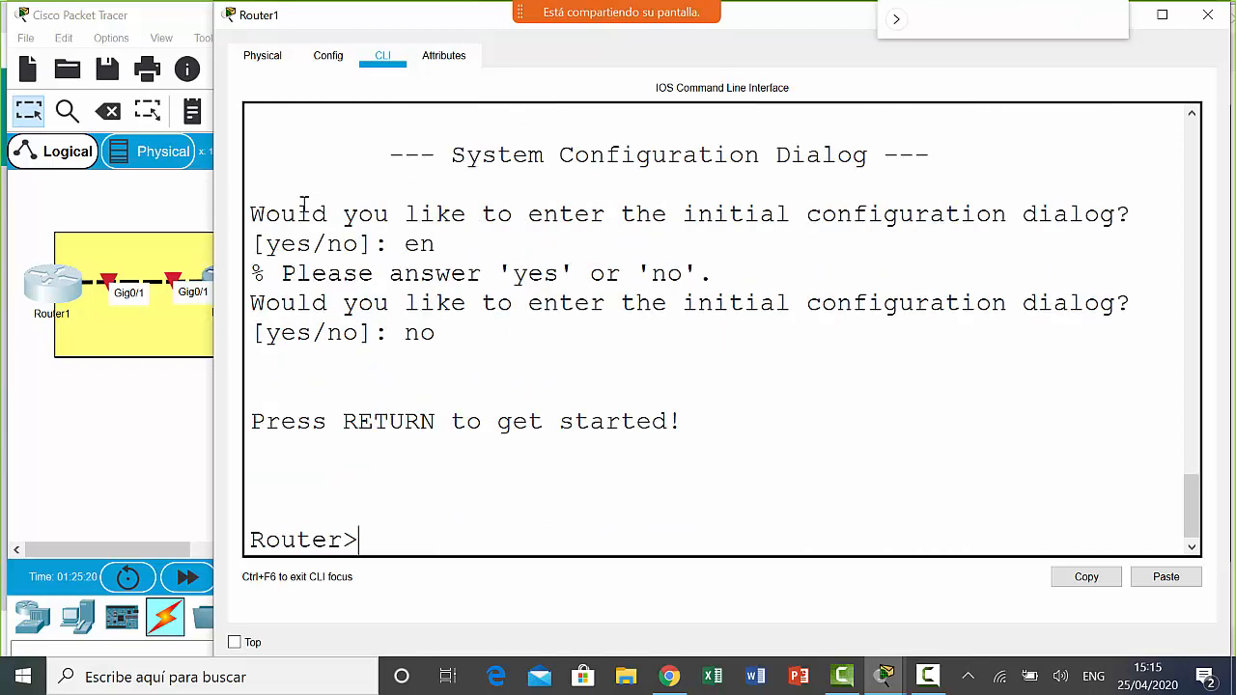
{"action": "left_click_drag", "start_coordinate": [256, 214], "coordinate": [427, 242]}
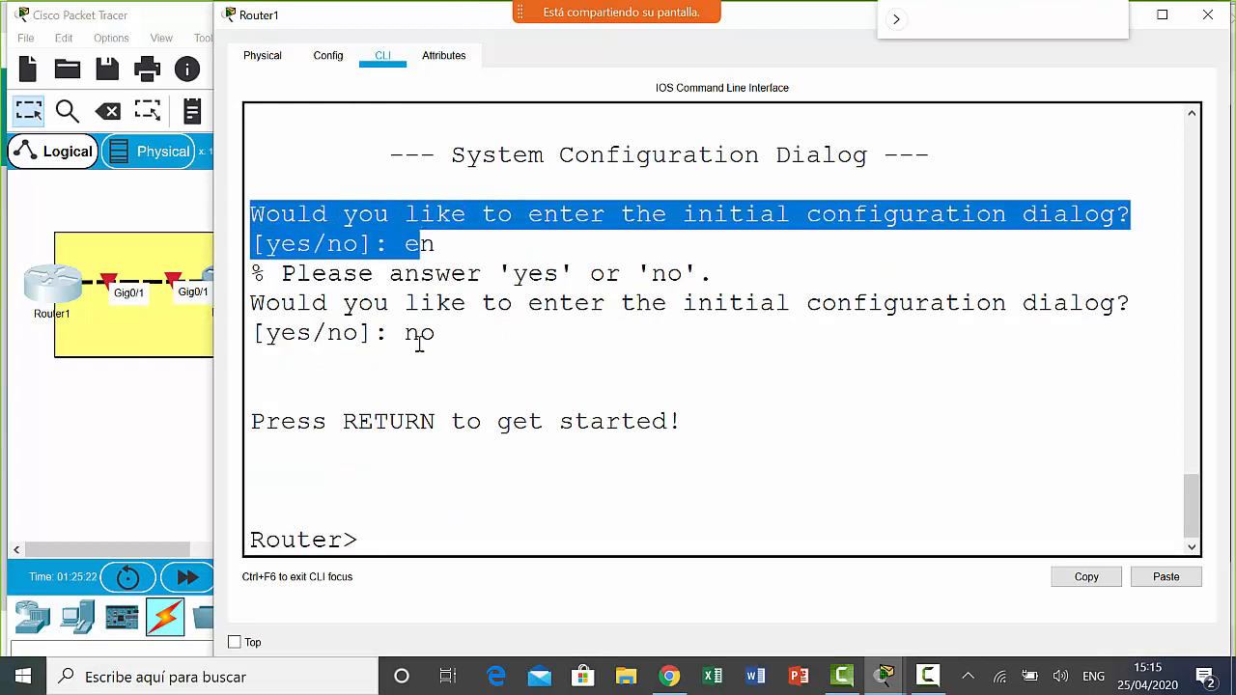
{"action": "left_click_drag", "start_coordinate": [433, 333], "coordinate": [208, 305]}
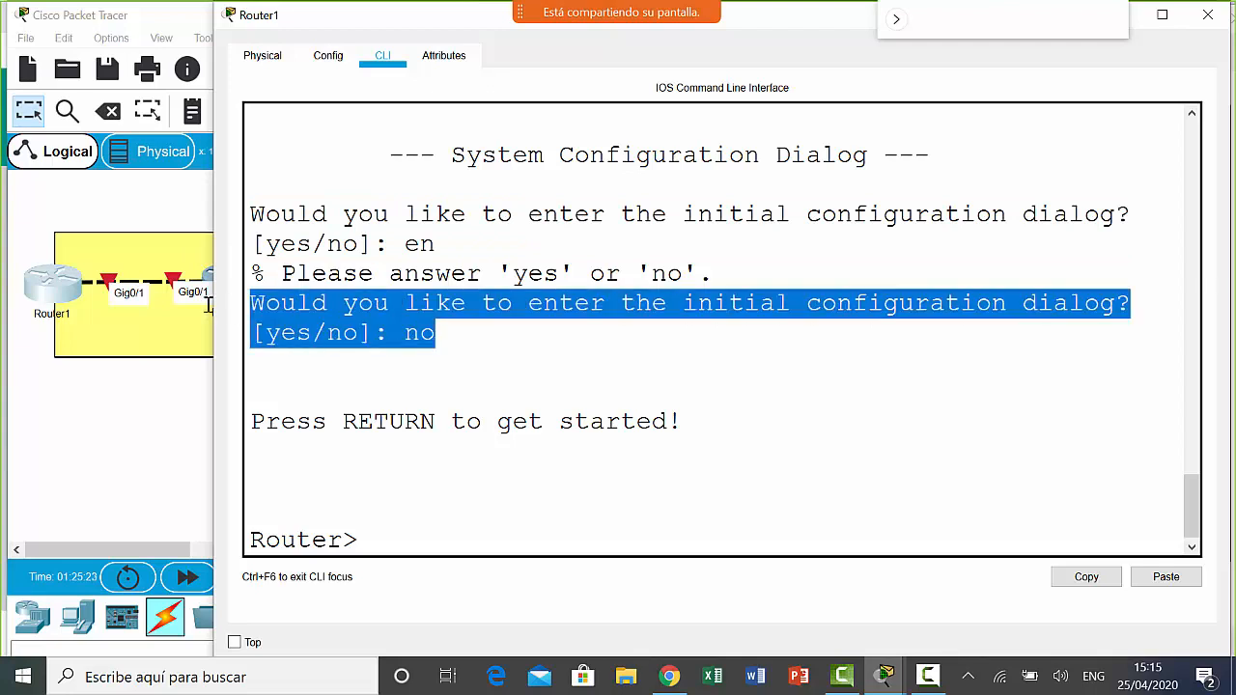
{"action": "left_click", "coordinate": [437, 536]}
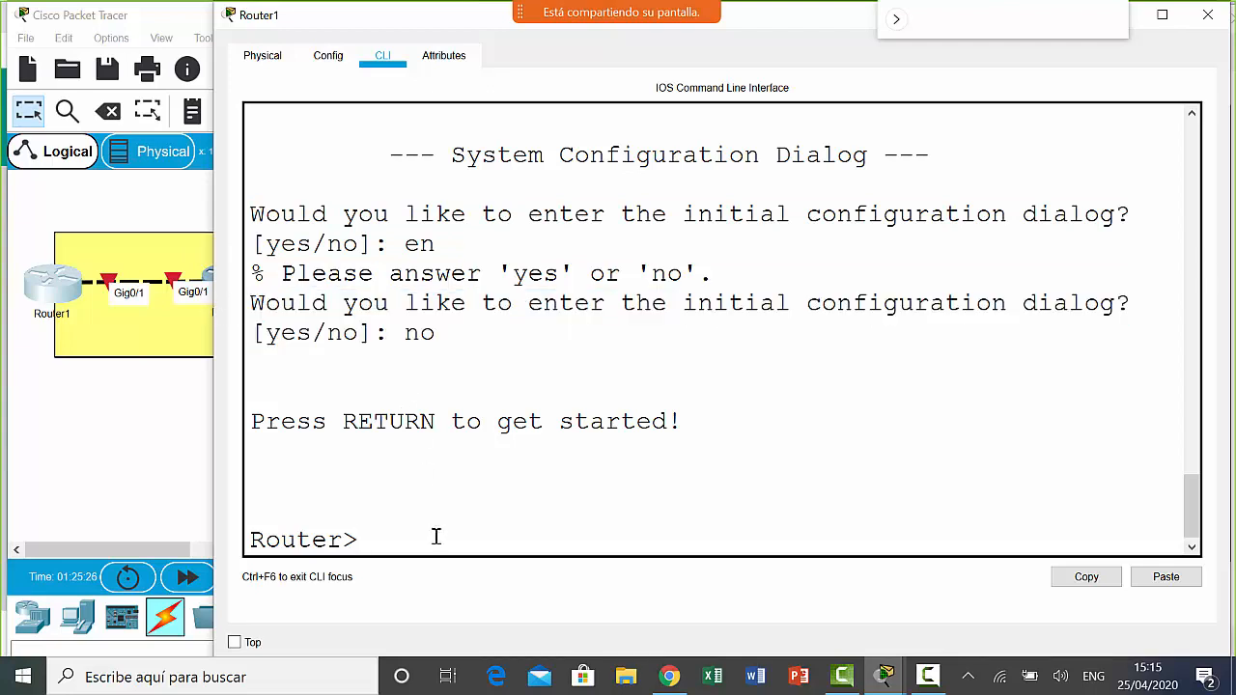
- Enter privileged mode with enable and open global configuration mode with configure terminal on Router1
{"action": "type", "text": "enable"}
{"action": "key", "text": "Return"}
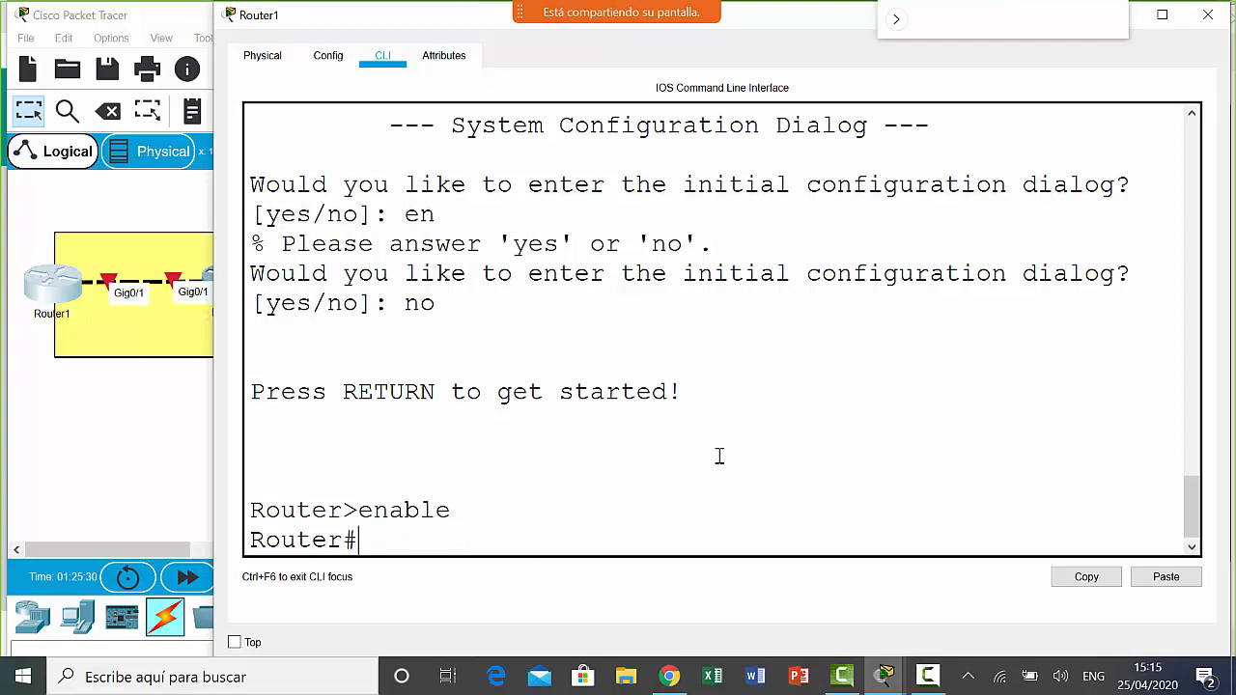
{"action": "type", "text": "configure terminal"}
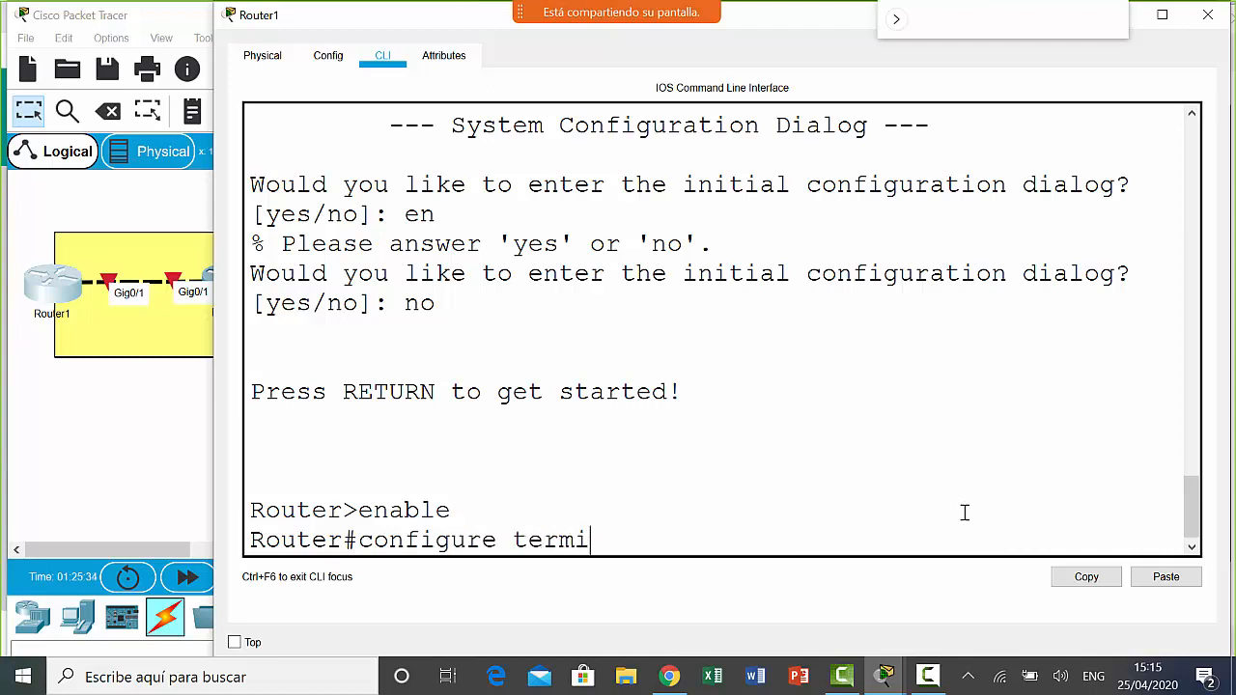
{"action": "key", "text": "Return"}
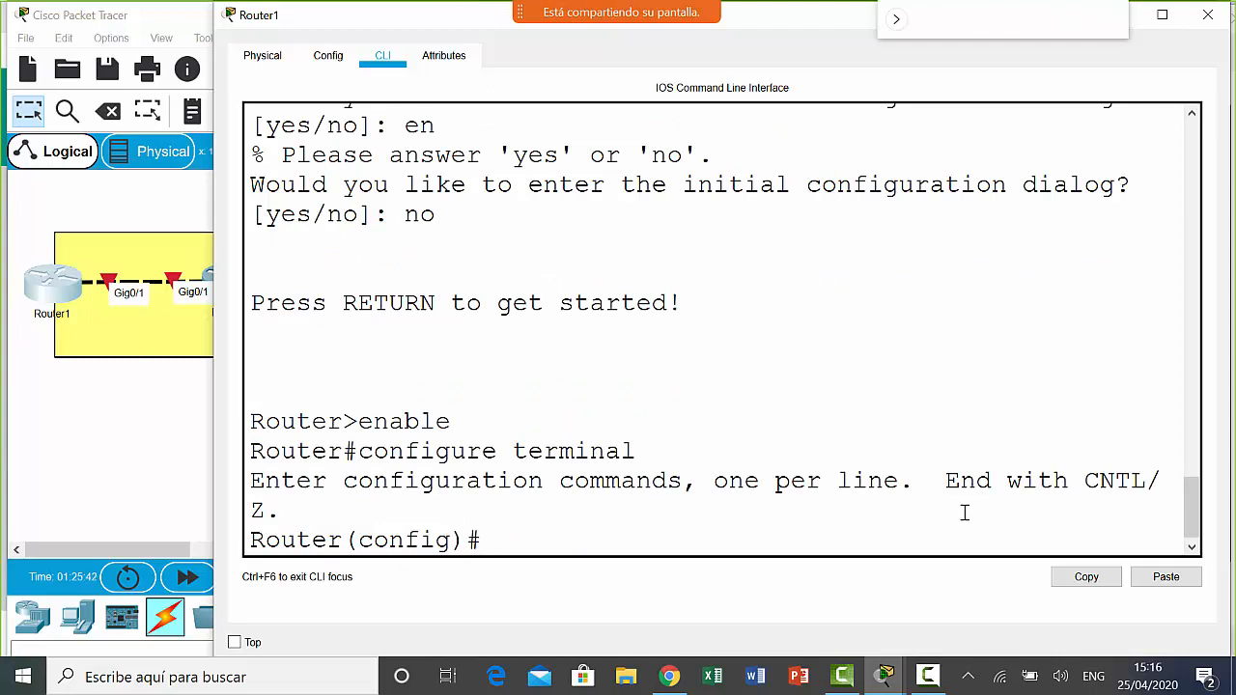
- Set the router's hostname to Router1 and compare the prompts before and after the change
{"action": "type", "text": "hostname"}
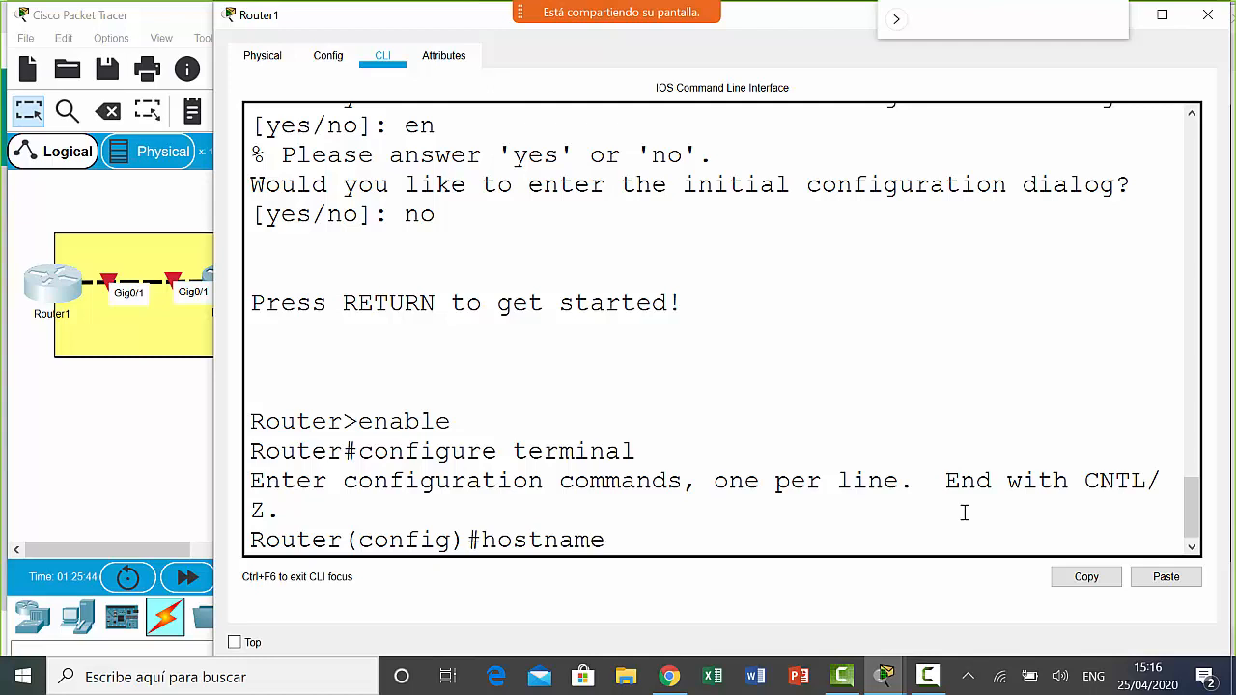
{"action": "type", "text": " Router1"}
{"action": "key", "text": "Return"}
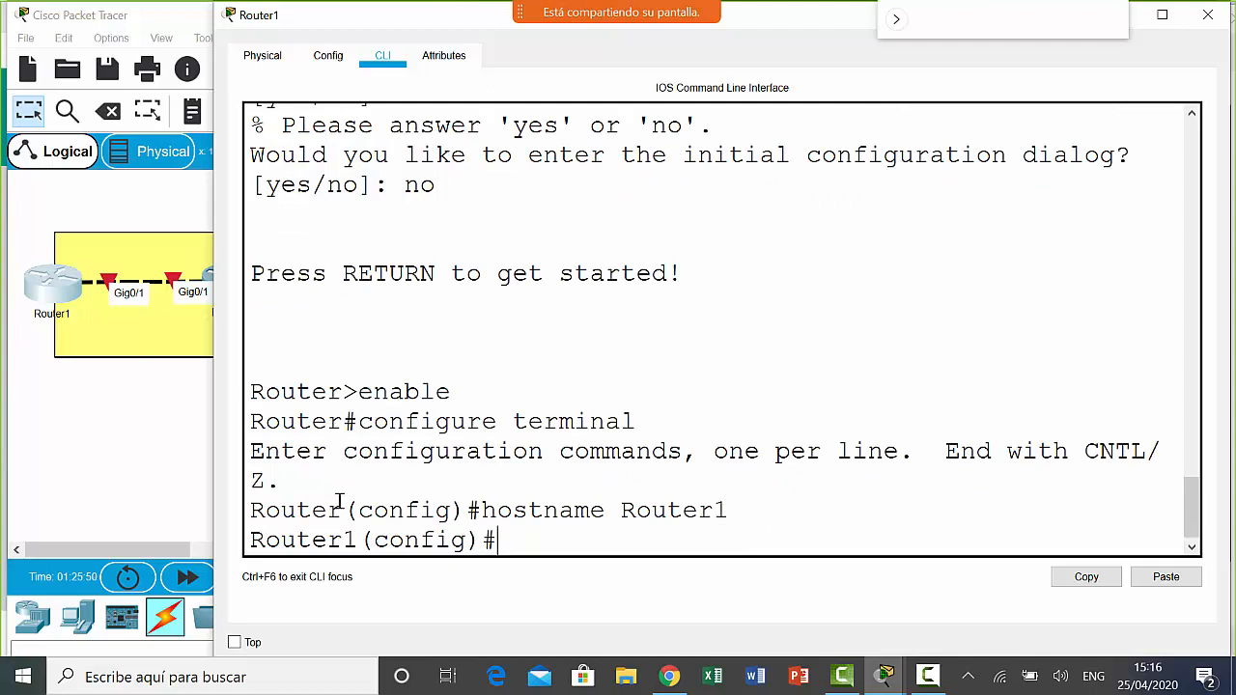
{"action": "left_click_drag", "start_coordinate": [340, 509], "coordinate": [239, 512]}
{"action": "left_click_drag", "start_coordinate": [376, 543], "coordinate": [491, 537]}
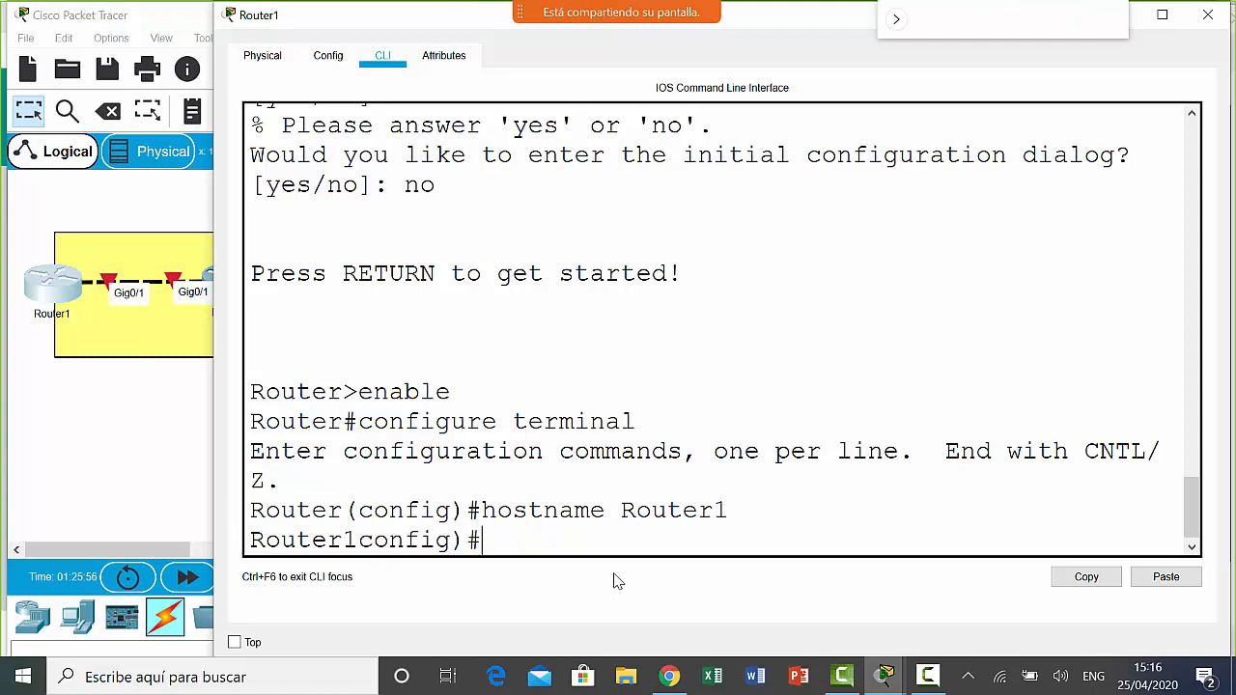
- Enter interface configuration mode for gigabitEthernet 0/1 on Router1
{"action": "type", "text": "interface "}
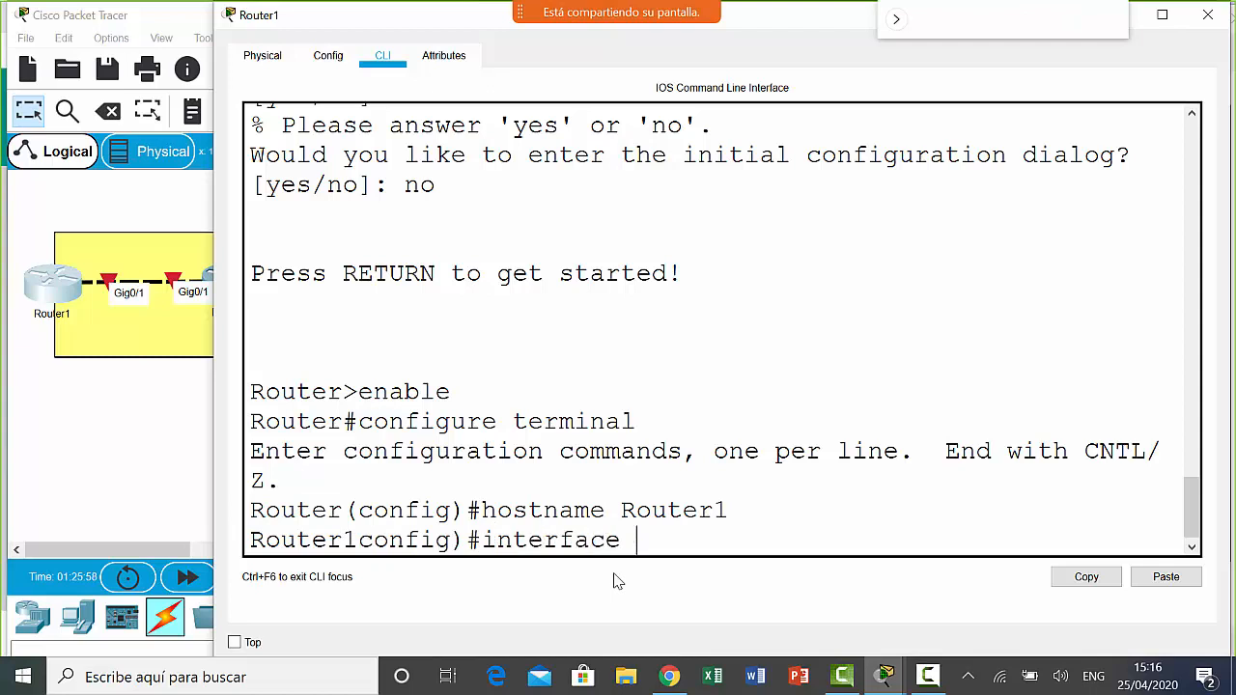
{"action": "type", "text": "giga"}
{"action": "key", "text": "Tab"}
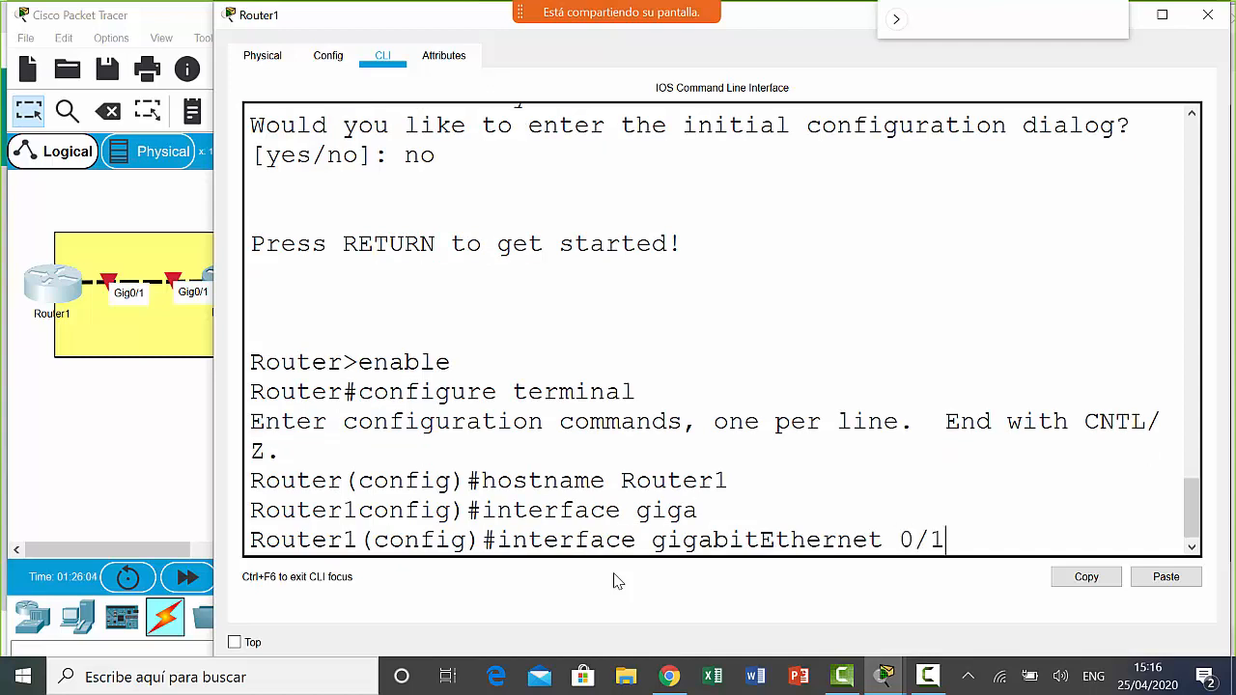
{"action": "type", "text": "0/1"}
{"action": "key", "text": "Return"}
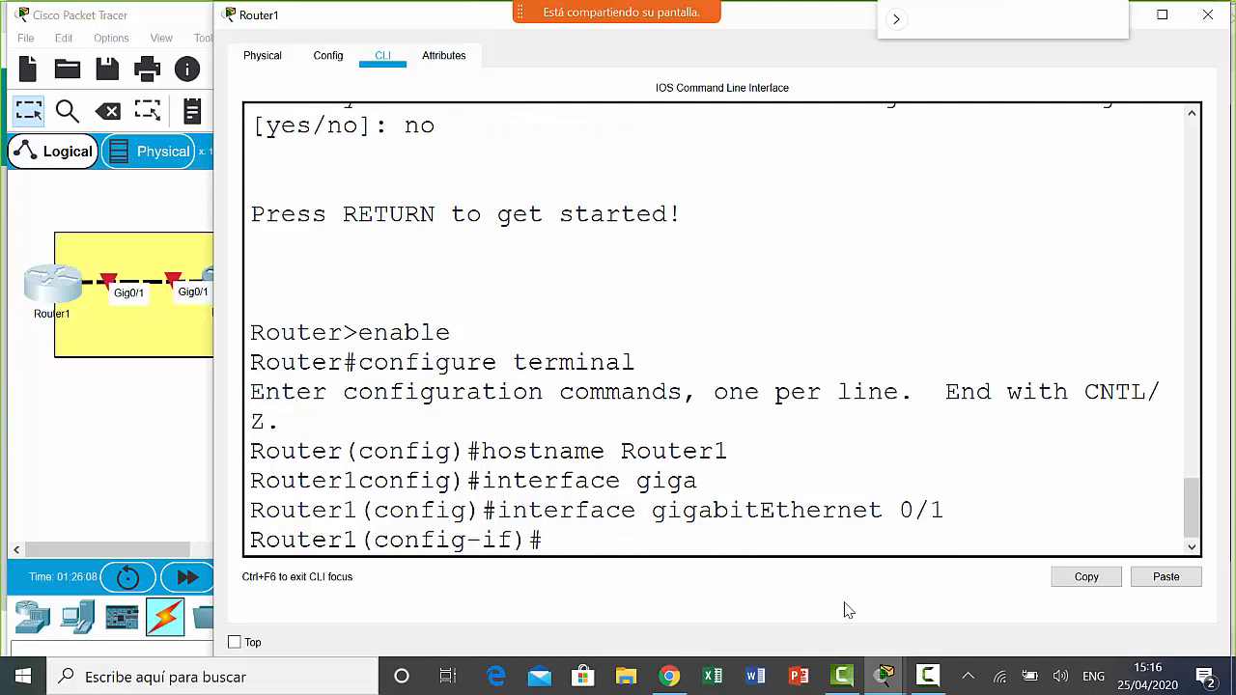
{"action": "left_click_drag", "start_coordinate": [950, 510], "coordinate": [267, 512]}
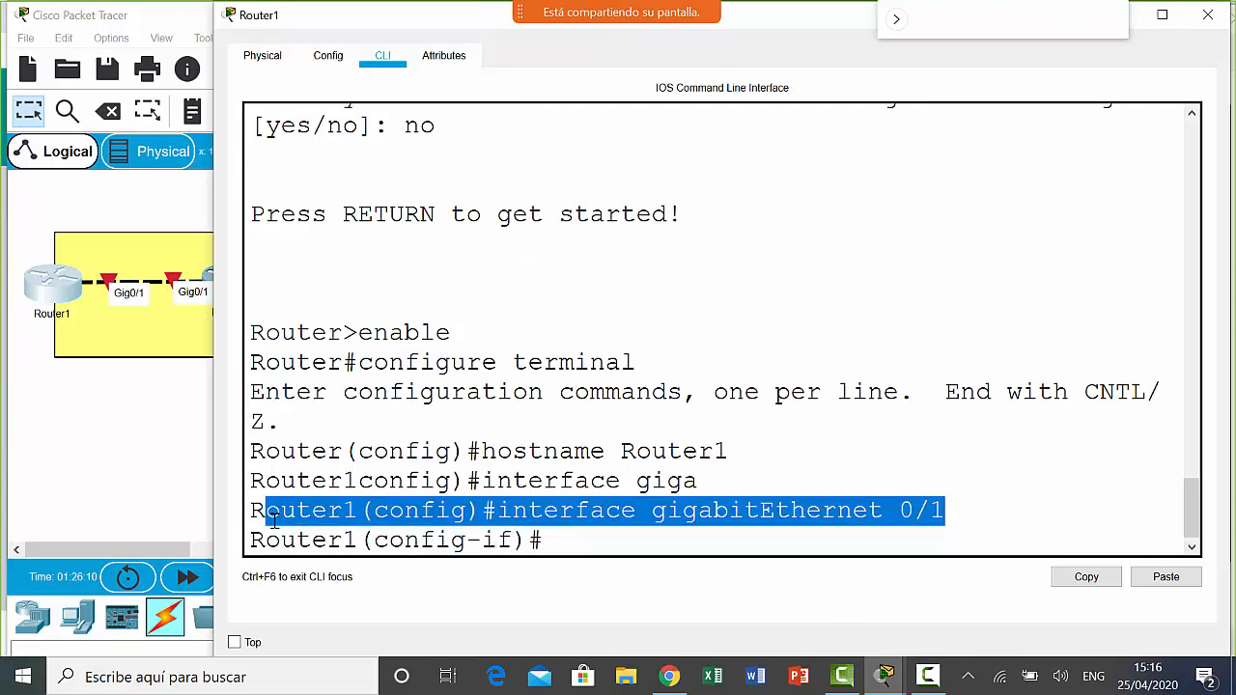
- Assign IPv4 address 192.168.20.2 with mask 255.255.255.0 to Router1's GigabitEthernet0/1 interface
{"action": "left_click", "coordinate": [638, 542]}
{"action": "type", "text": "ip"}
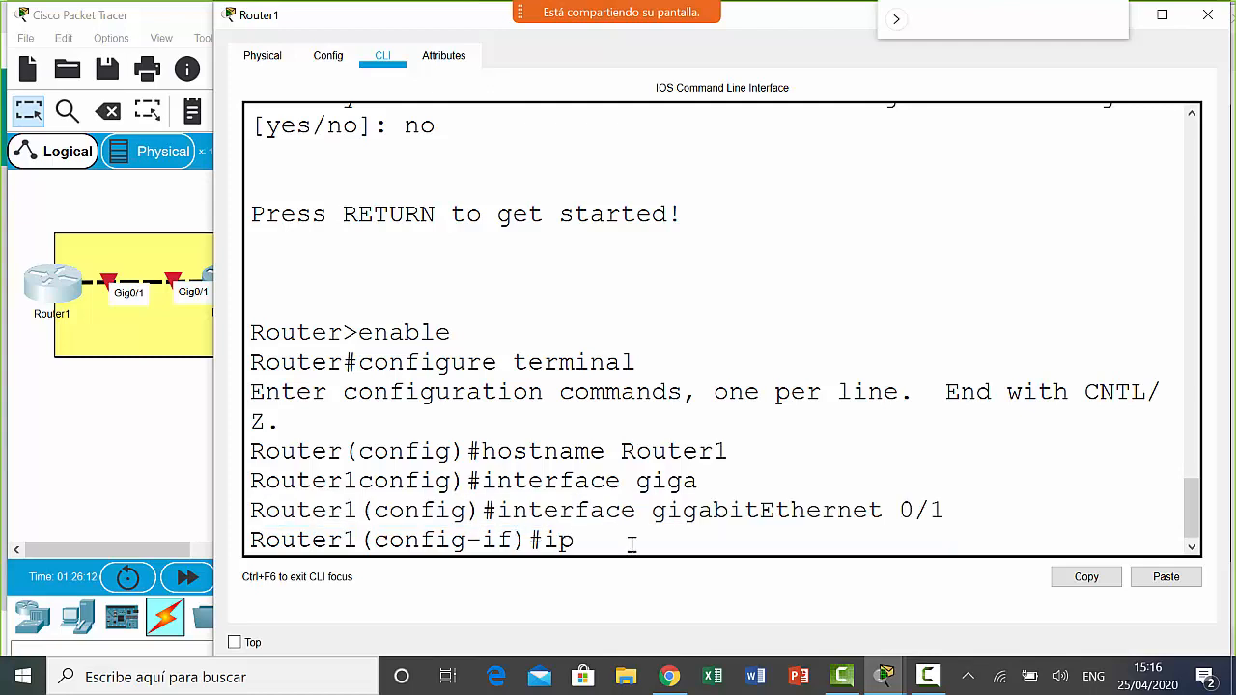
{"action": "type", "text": " address 192.168.2"}
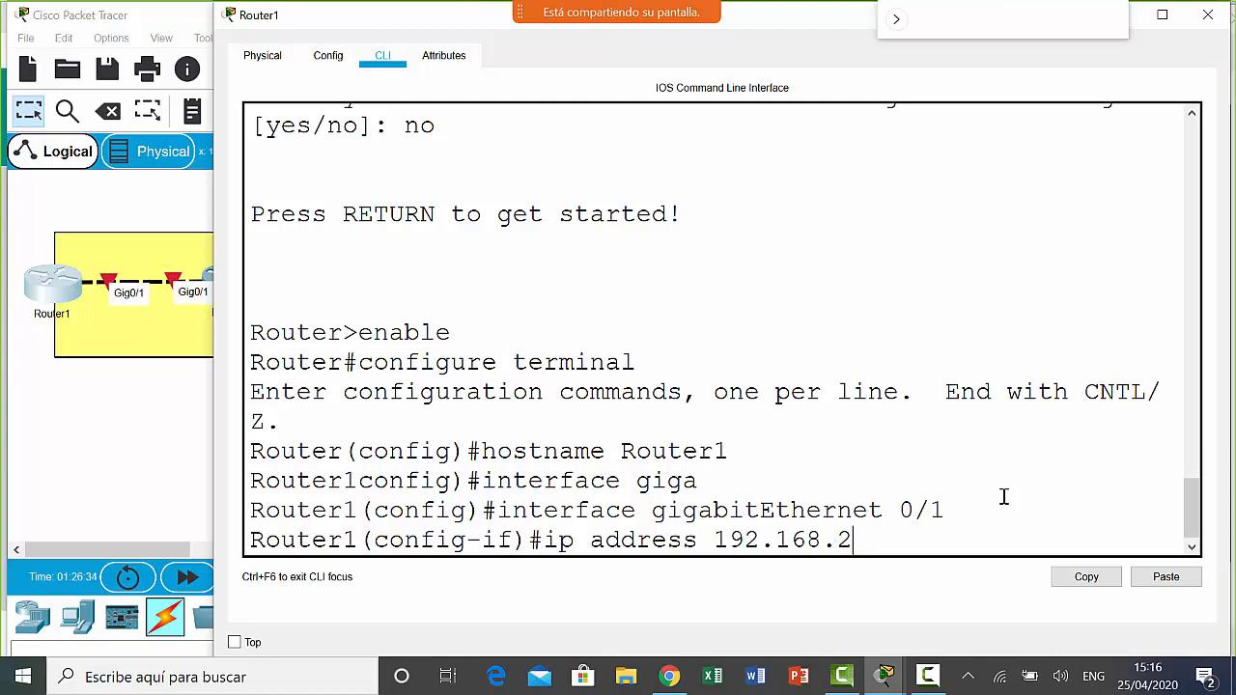
{"action": "type", "text": "0.2 255.255.255"}
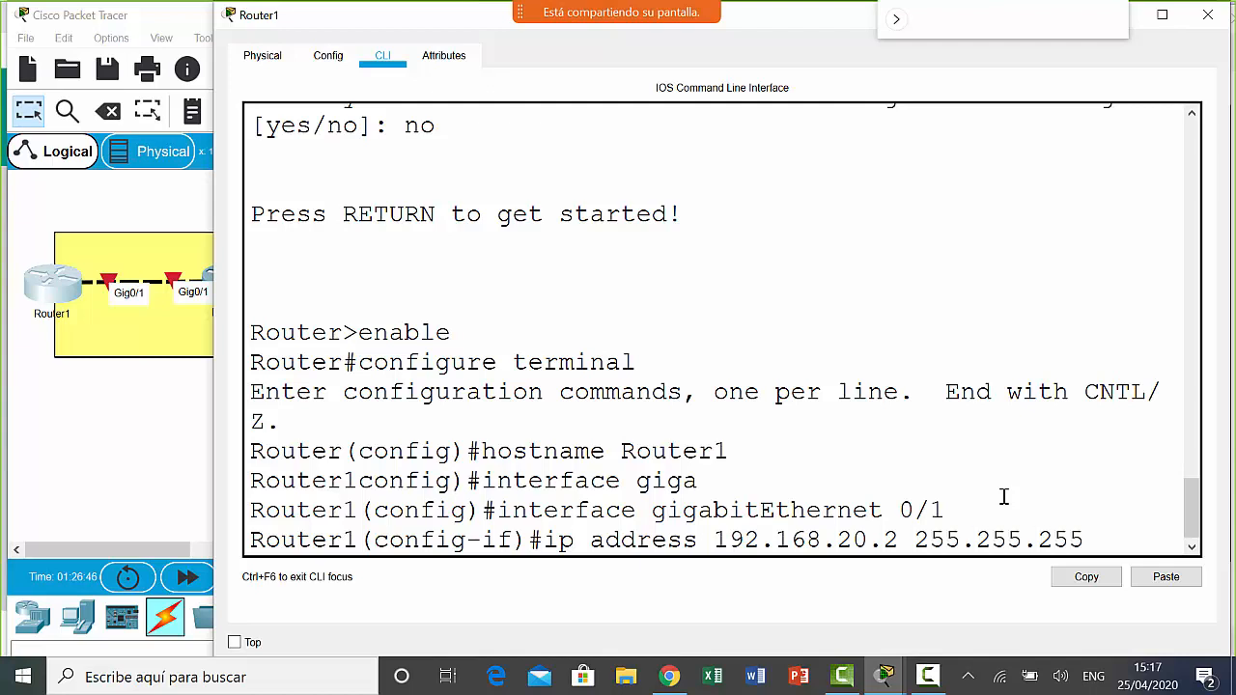
{"action": "type", "text": ".0"}
{"action": "key", "text": "Return"}
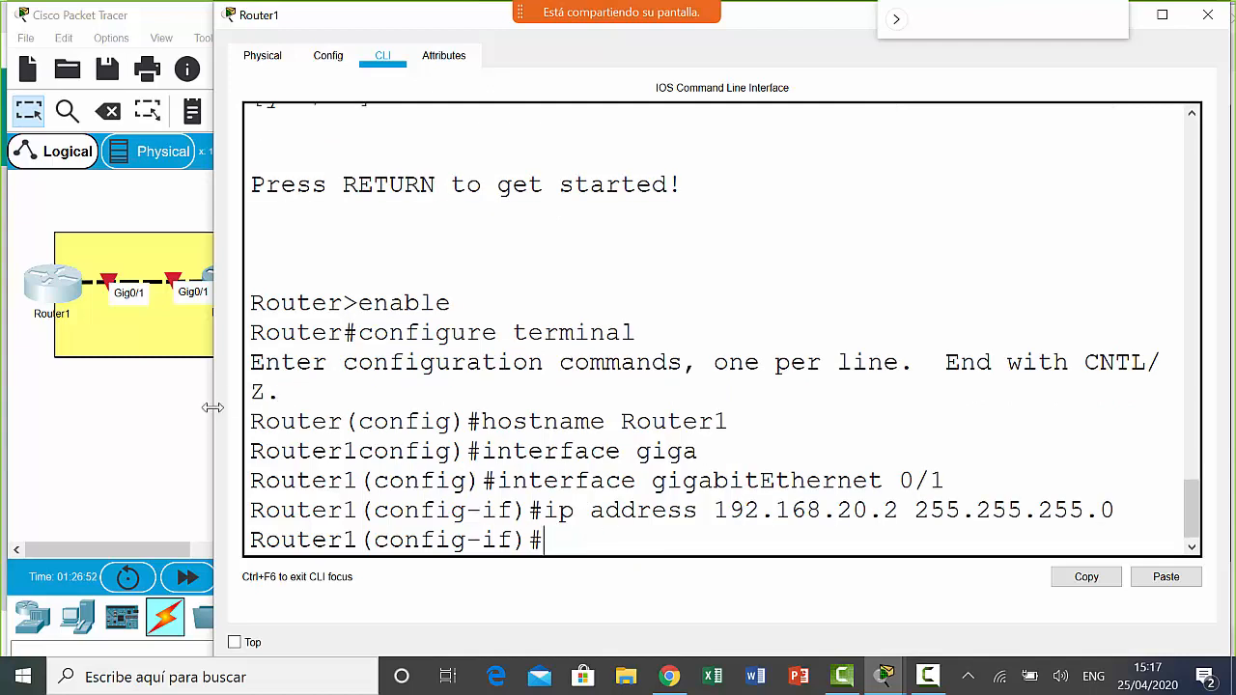
- Widen the Router1 window and enable IPv6 on GigabitEthernet0/1 with ipv6 enable
{"action": "left_click_drag", "start_coordinate": [211, 407], "coordinate": [90, 406]}
{"action": "left_click_drag", "start_coordinate": [78, 406], "coordinate": [67, 407]}
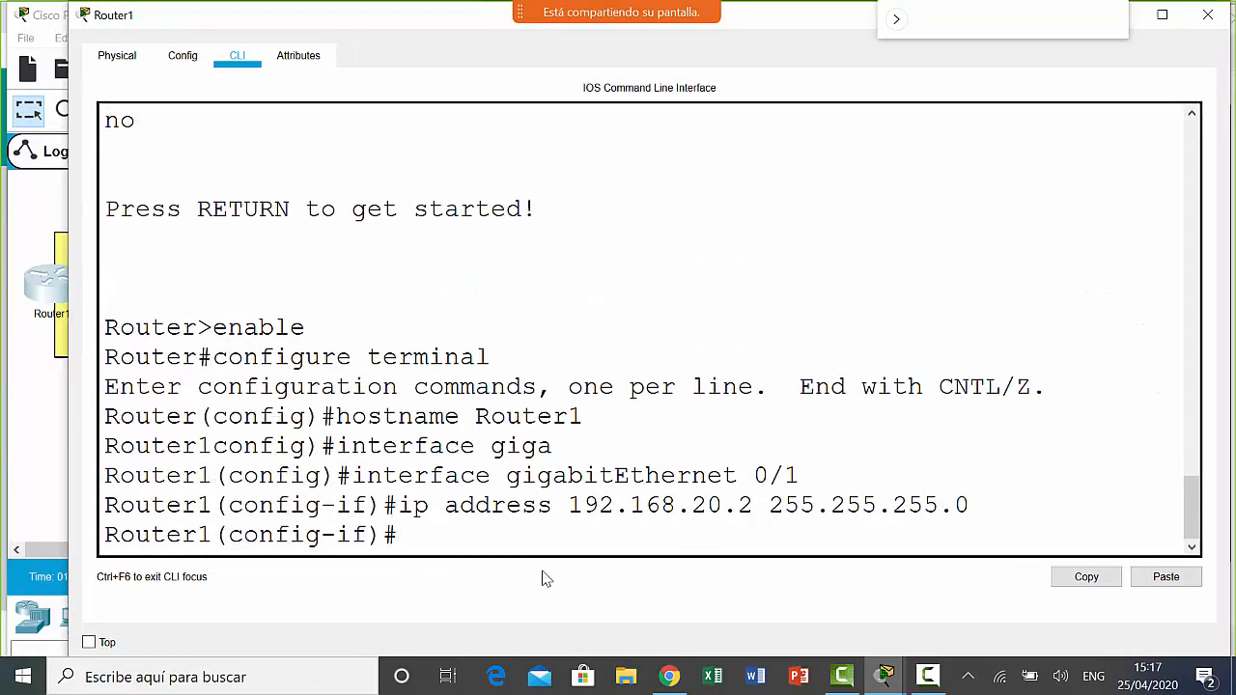
{"action": "type", "text": "iv6"}
{"action": "key", "text": "BackSpace"}
{"action": "key", "text": "BackSpace"}
{"action": "key", "text": "BackSpace"}
{"action": "type", "text": "pv6 enable"}
{"action": "key", "text": "Return"}
- Assign IPv6 address 2002:db8:cafe:2002::2/64 to Router1's GigabitEthernet0/1 interface
{"action": "type", "text": "ipv"}
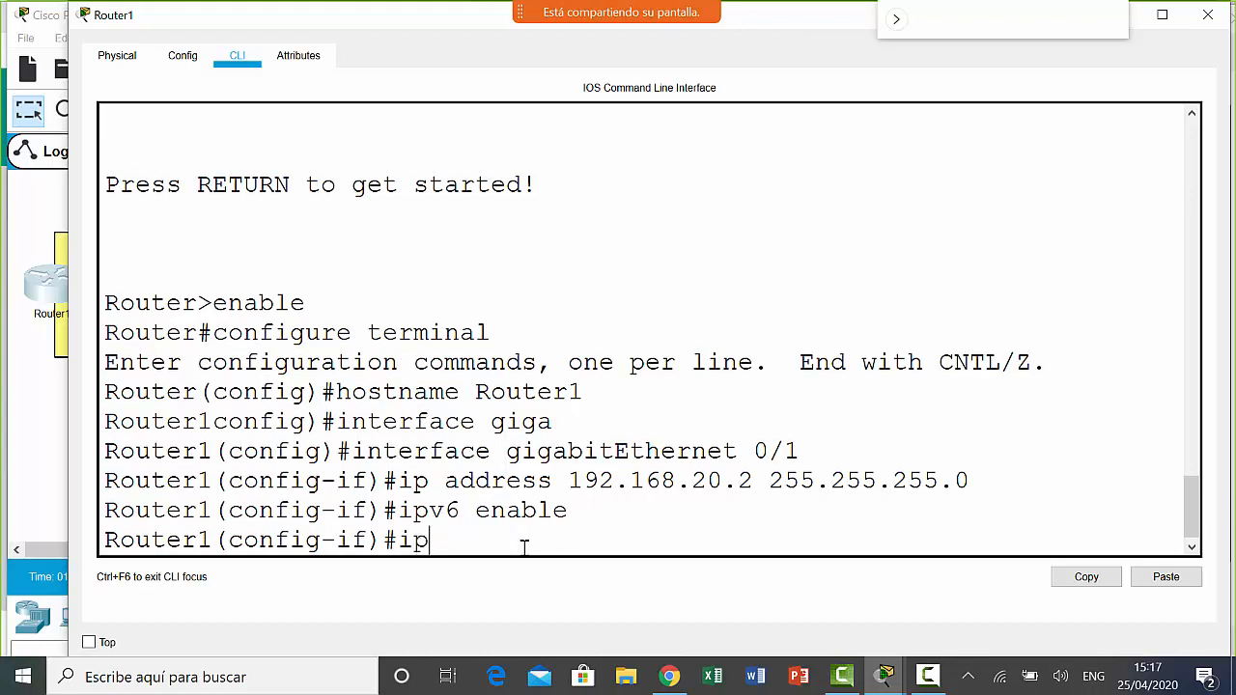
{"action": "type", "text": "6 address 2002:"}
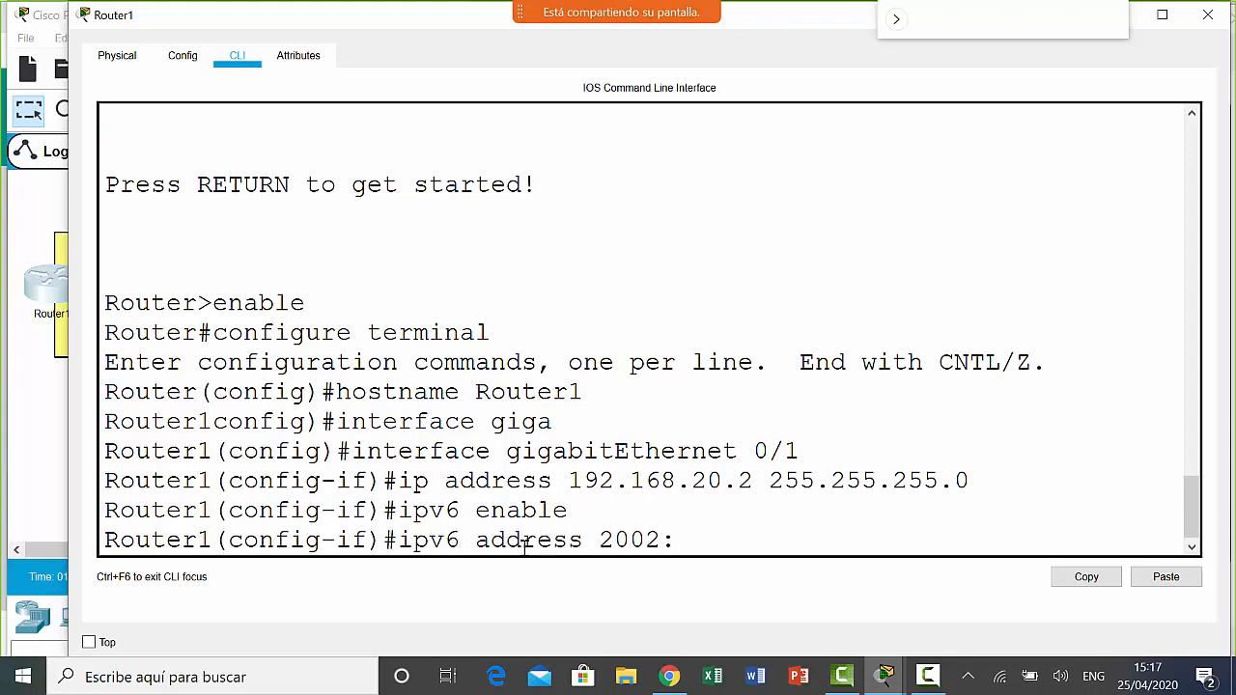
{"action": "type", "text": "db8:cafe:2"}
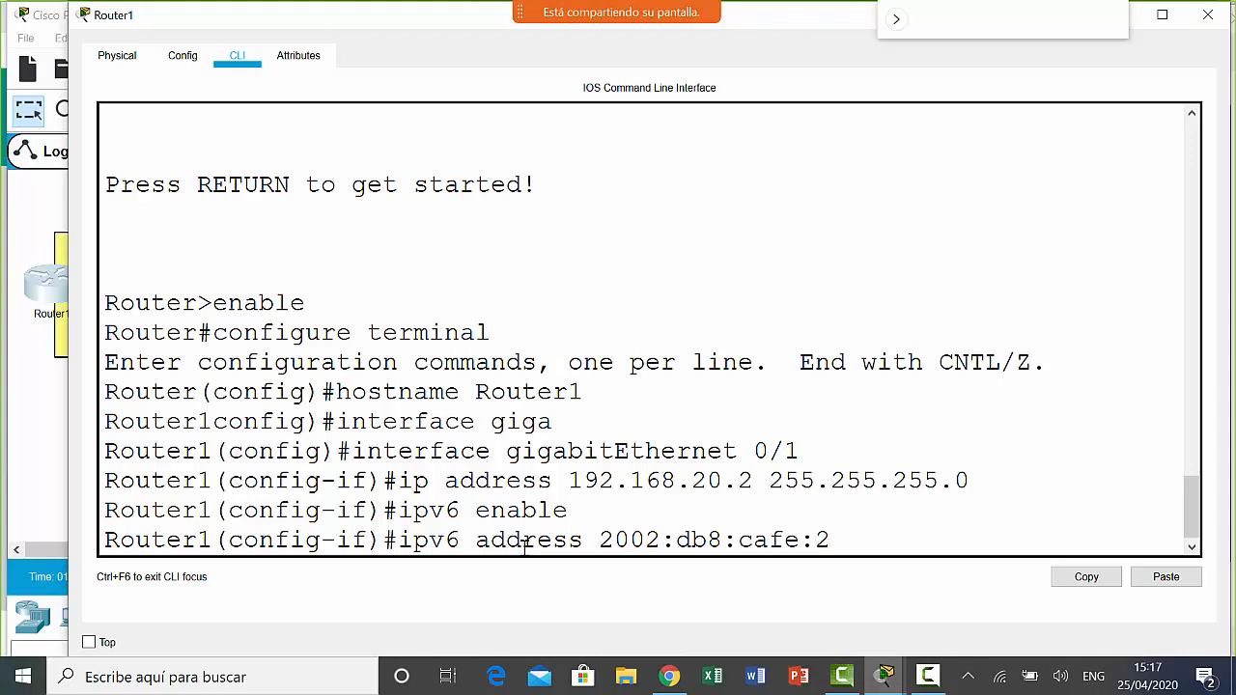
{"action": "type", "text": "002"}
{"action": "type", "text": "1"}
{"action": "key", "text": "BackSpace"}
{"action": "type", "text": "2::2/64"}
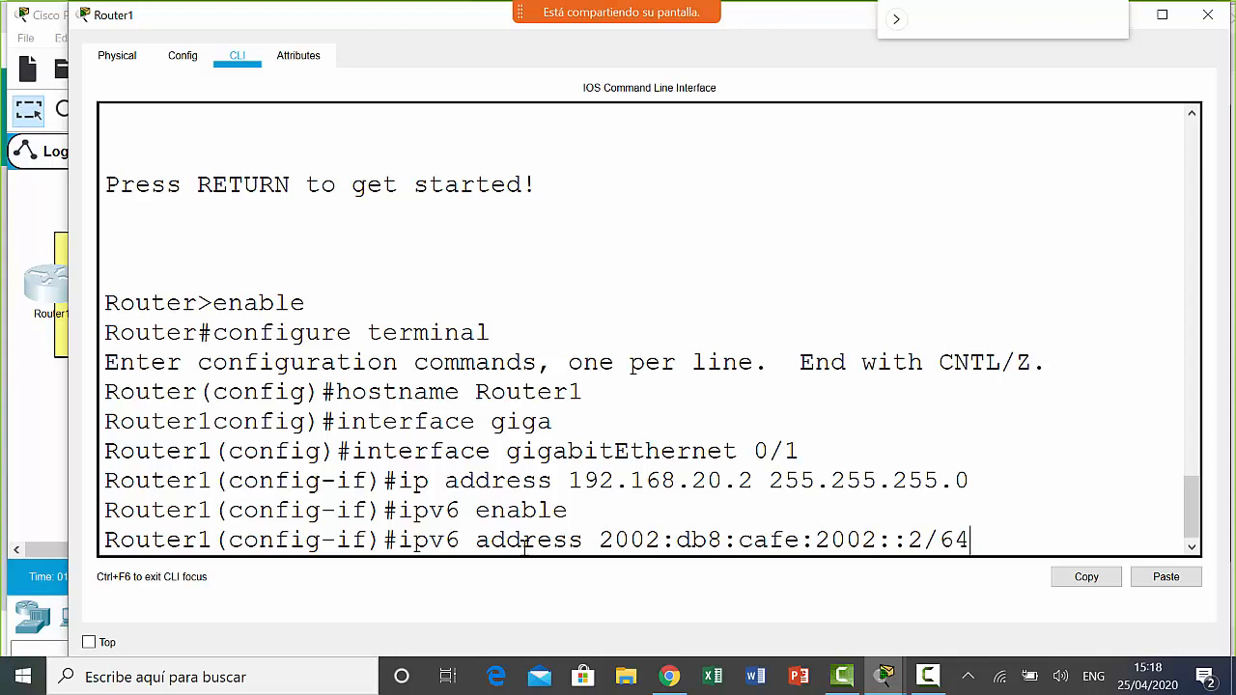
{"action": "key", "text": "Return"}
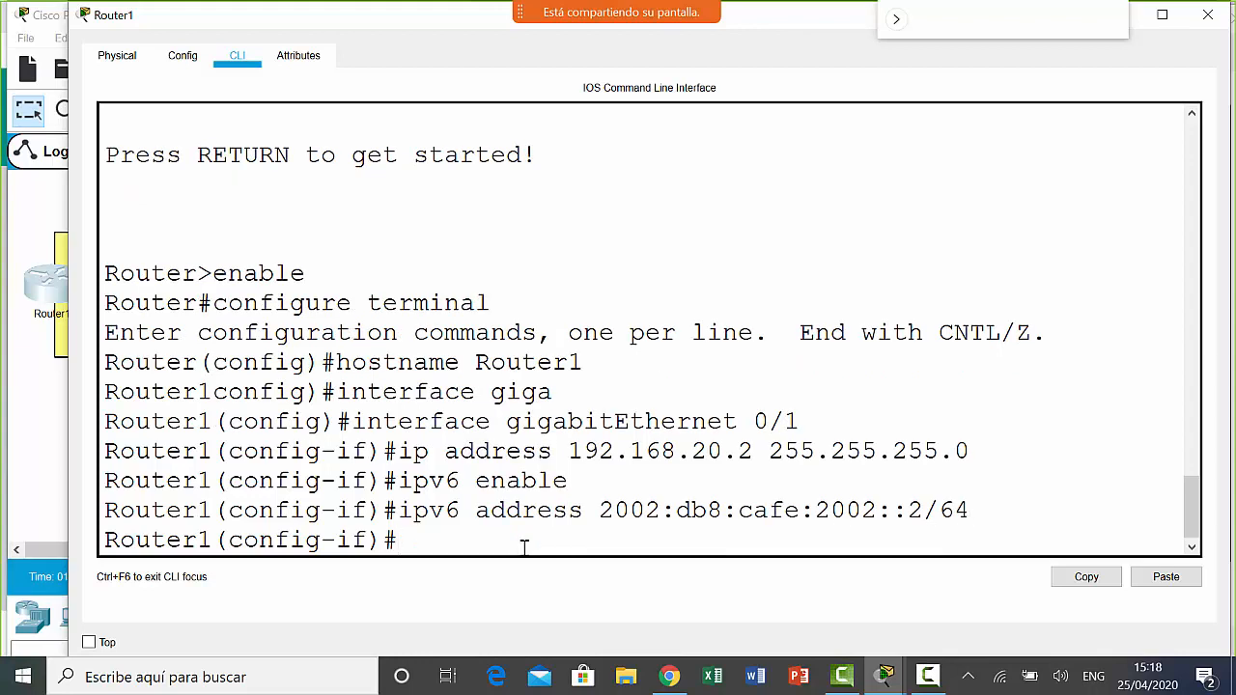
- Activate Router1's GigabitEthernet0/1 interface with no shutdown, keeping the topology link in view
{"action": "type", "text": "no shutdown"}
{"action": "left_click_drag", "start_coordinate": [278, 16], "coordinate": [466, 19]}
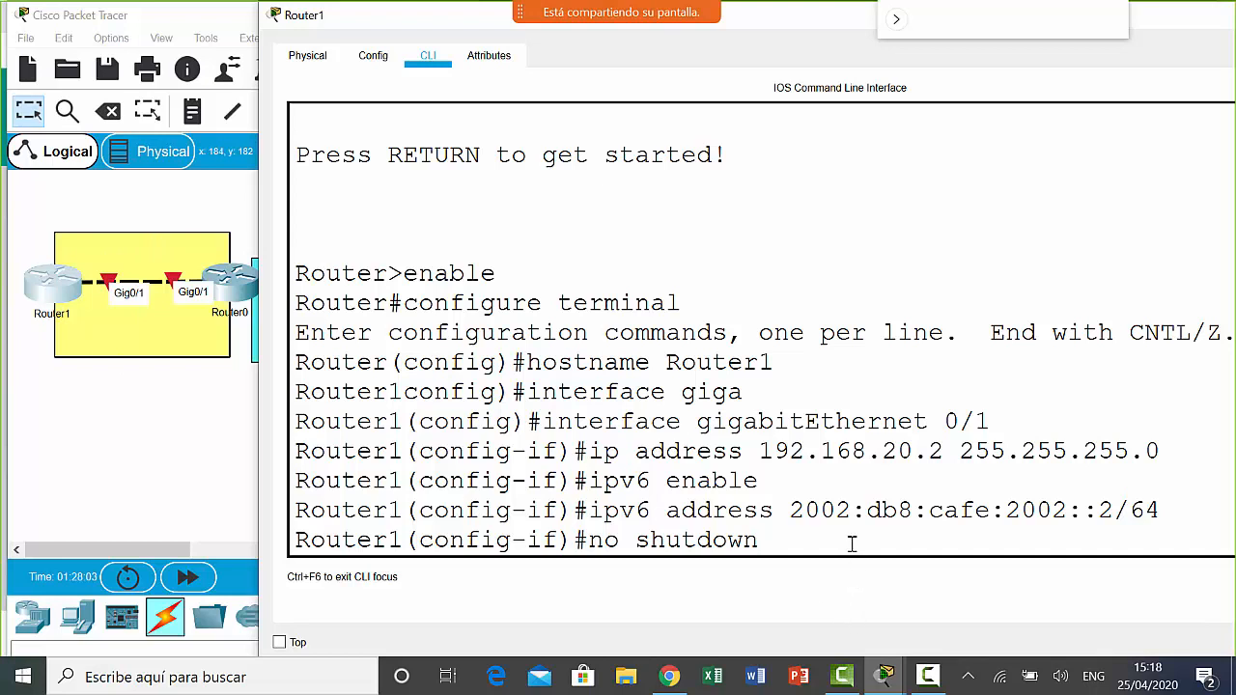
{"action": "key", "text": "Return"}
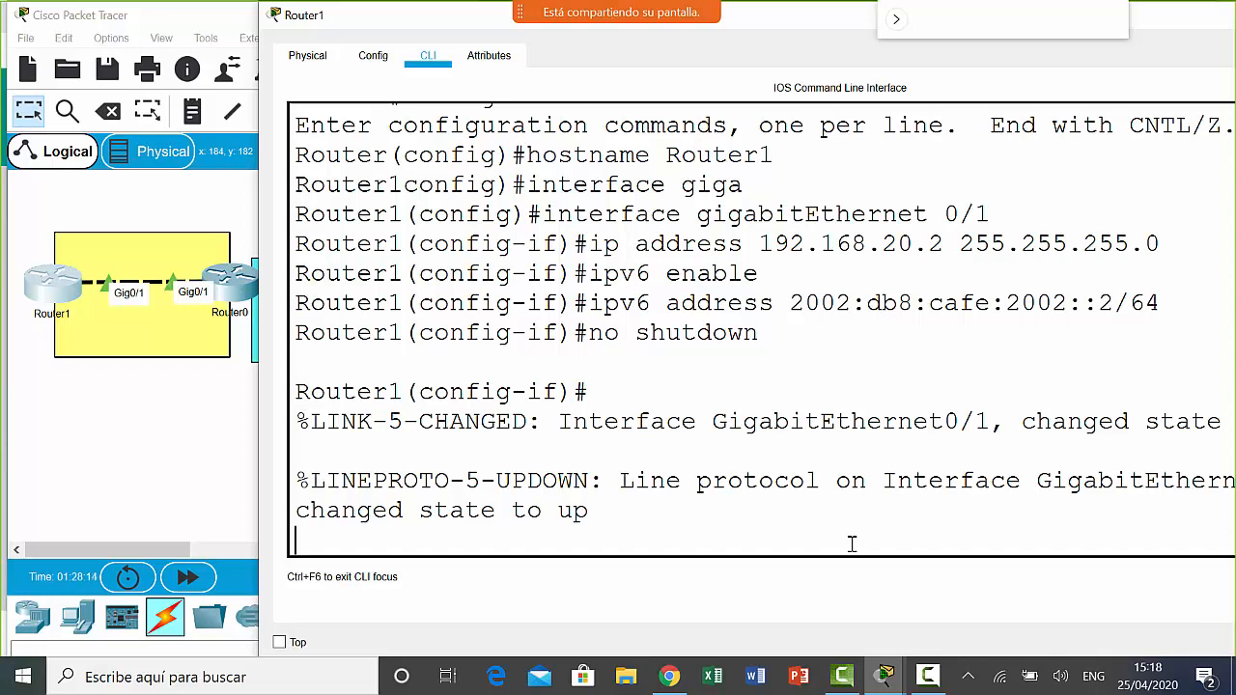
{"action": "key", "text": "Return"}
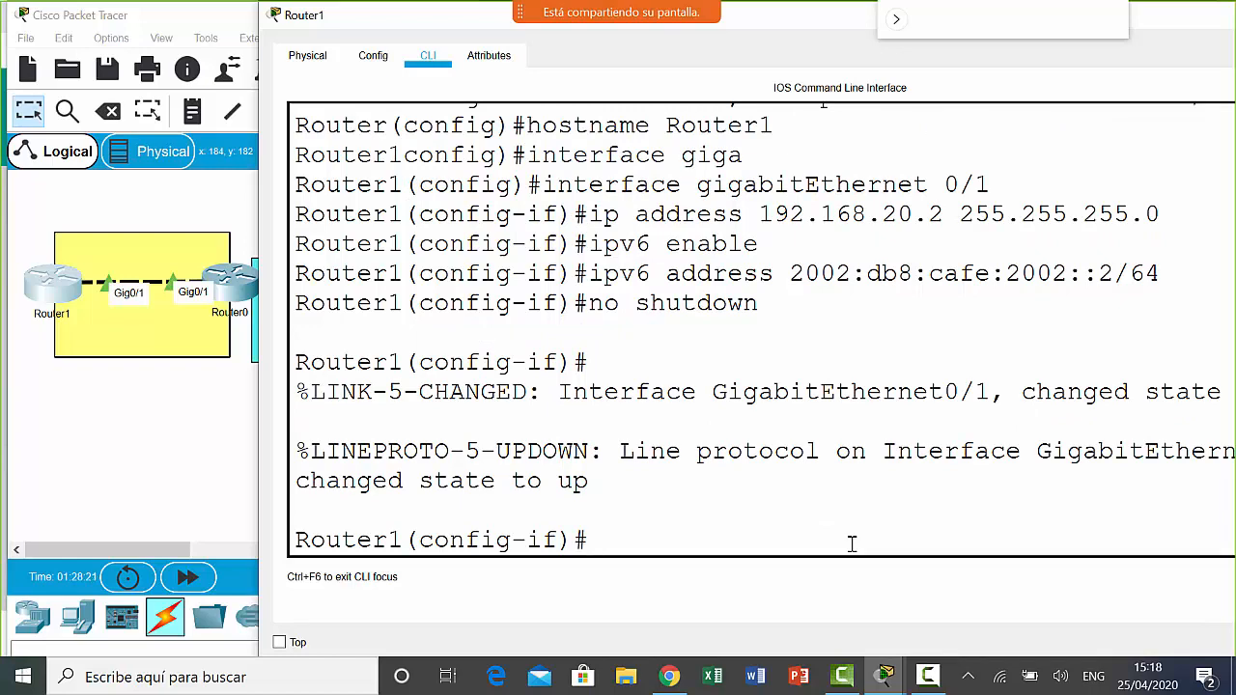
- Leave interface configuration mode and enable IPv6 routing on Router1 with ipv6 unicast-routing
{"action": "type", "text": "exit"}
{"action": "key", "text": "Return"}
{"action": "type", "text": "ig)#i"}
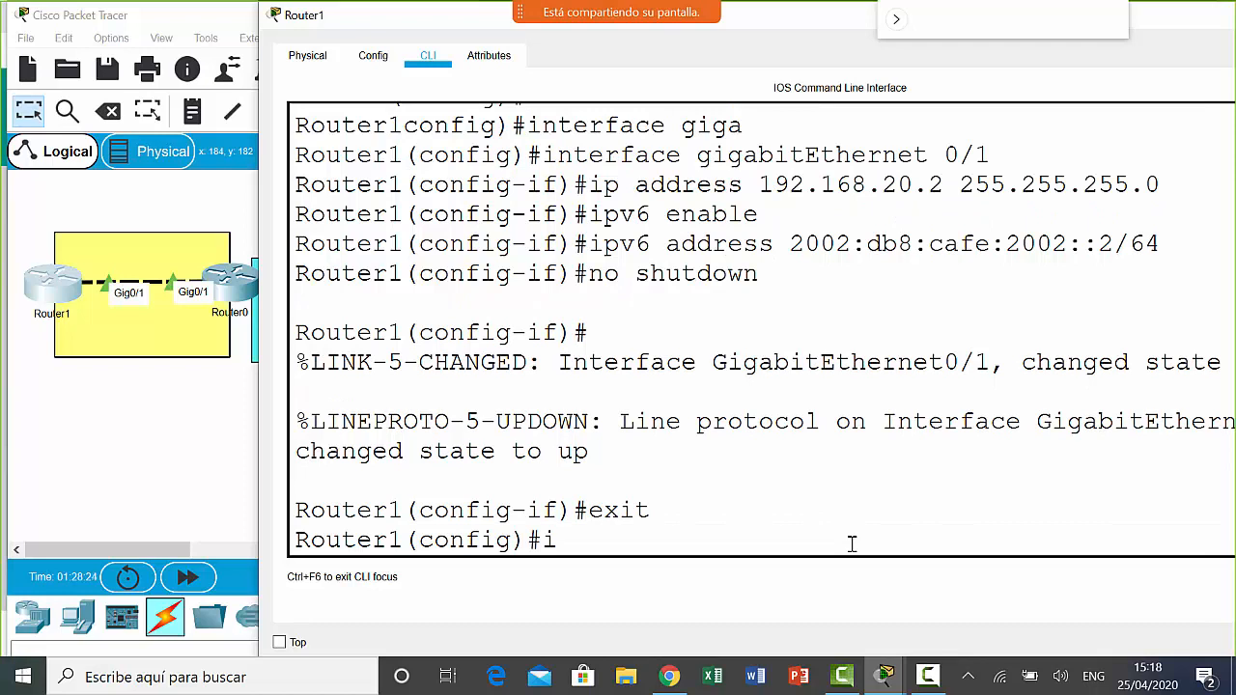
{"action": "type", "text": "p"}
{"action": "type", "text": "v"}
{"action": "key", "text": "Tab"}
{"action": "type", "text": "uni"}
{"action": "key", "text": "Tab"}
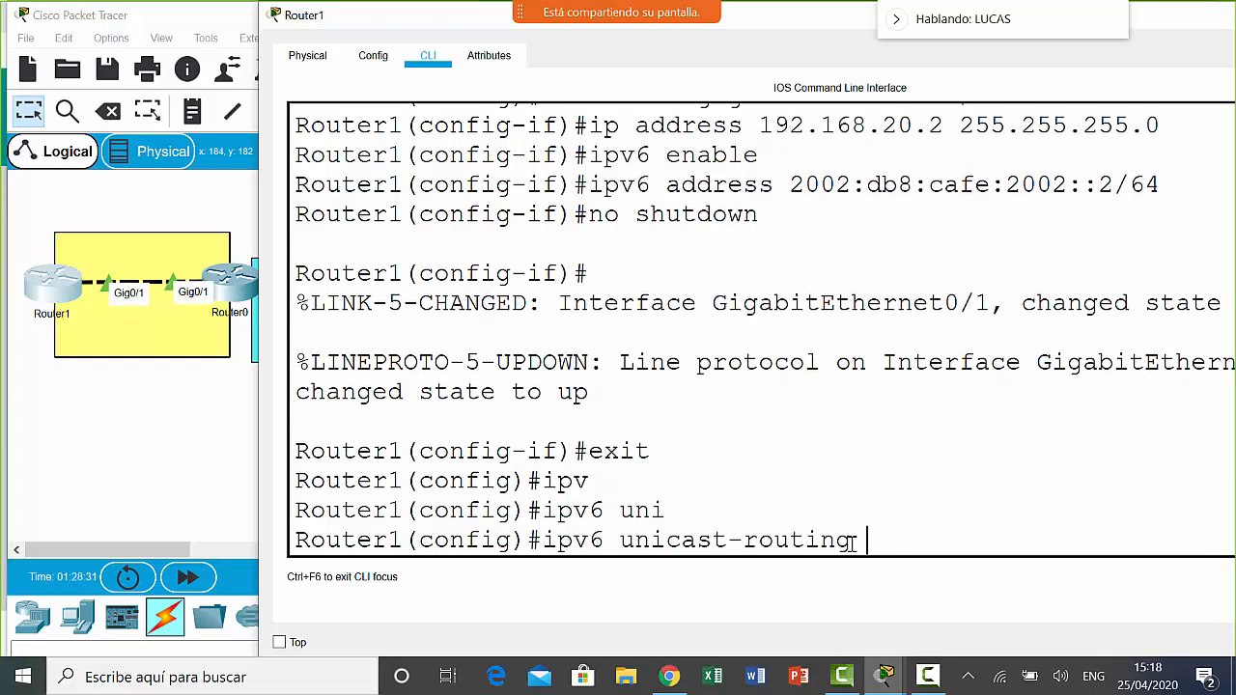
{"action": "key", "text": "Return"}
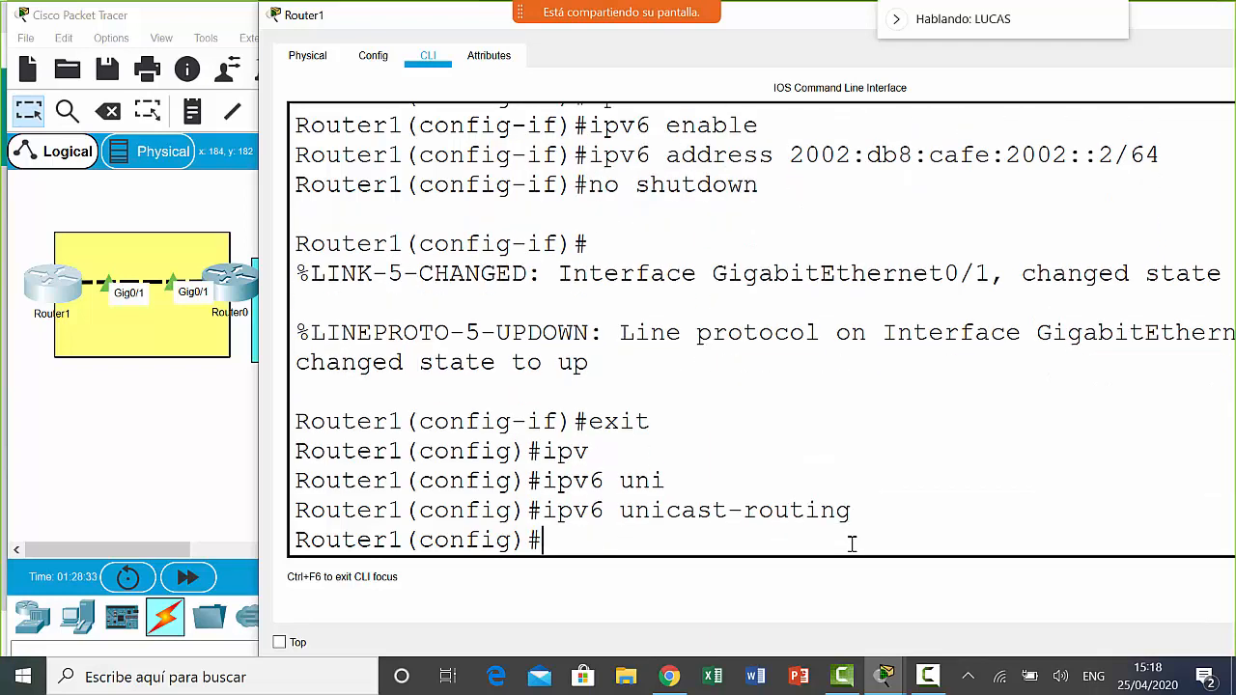
- Exit Router1's configuration mode, display its IPv6 routing table with show ipv6 route, and examine the connected network
{"action": "type", "text": "exit"}
{"action": "key", "text": "Return"}
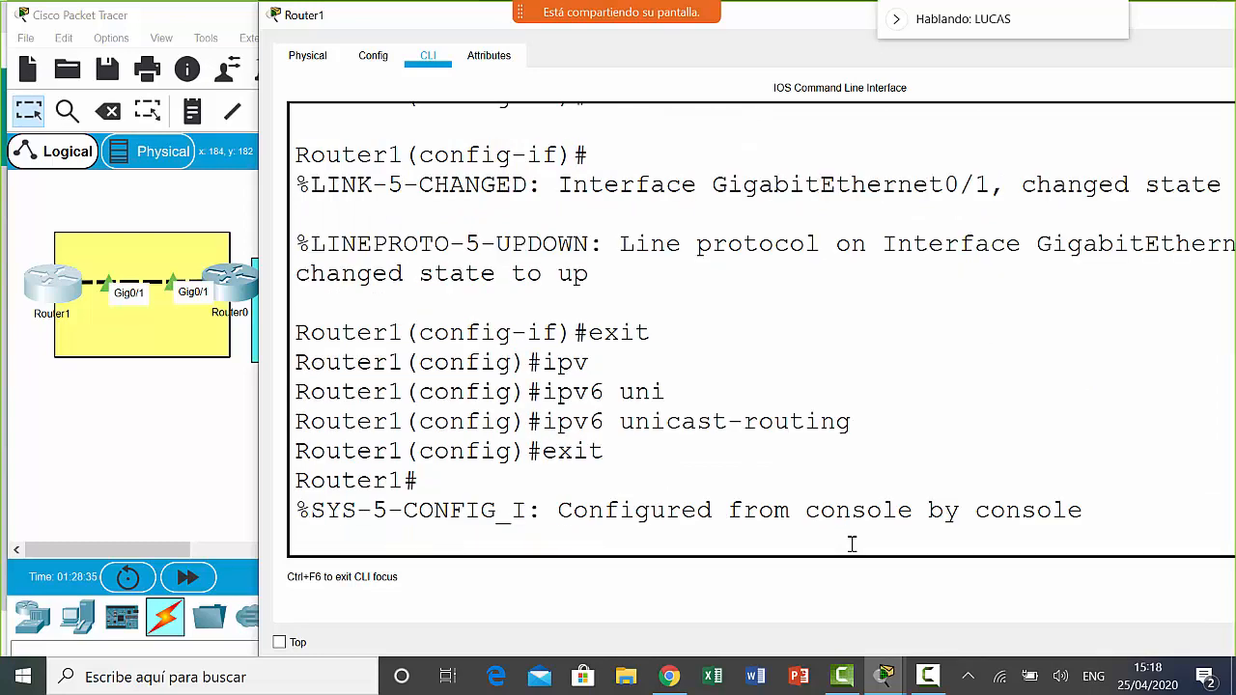
{"action": "key", "text": "Return"}
{"action": "type", "text": "show i"}
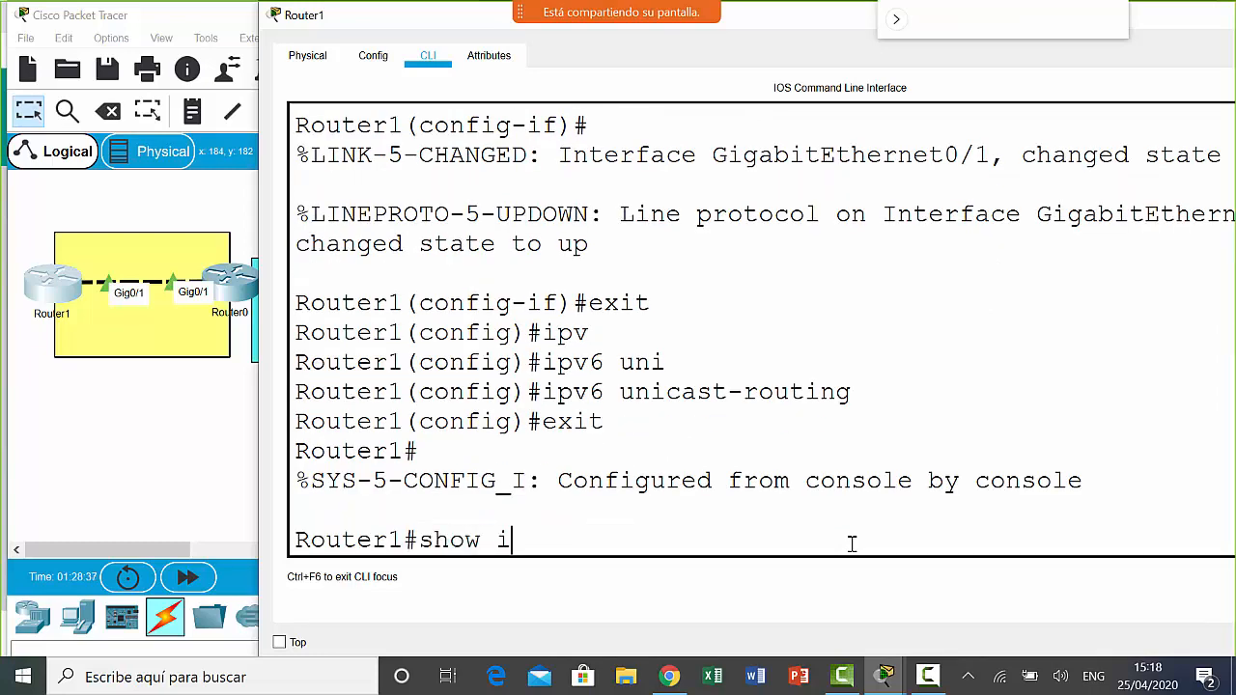
{"action": "type", "text": "pv6"}
{"action": "key", "text": "Tab"}
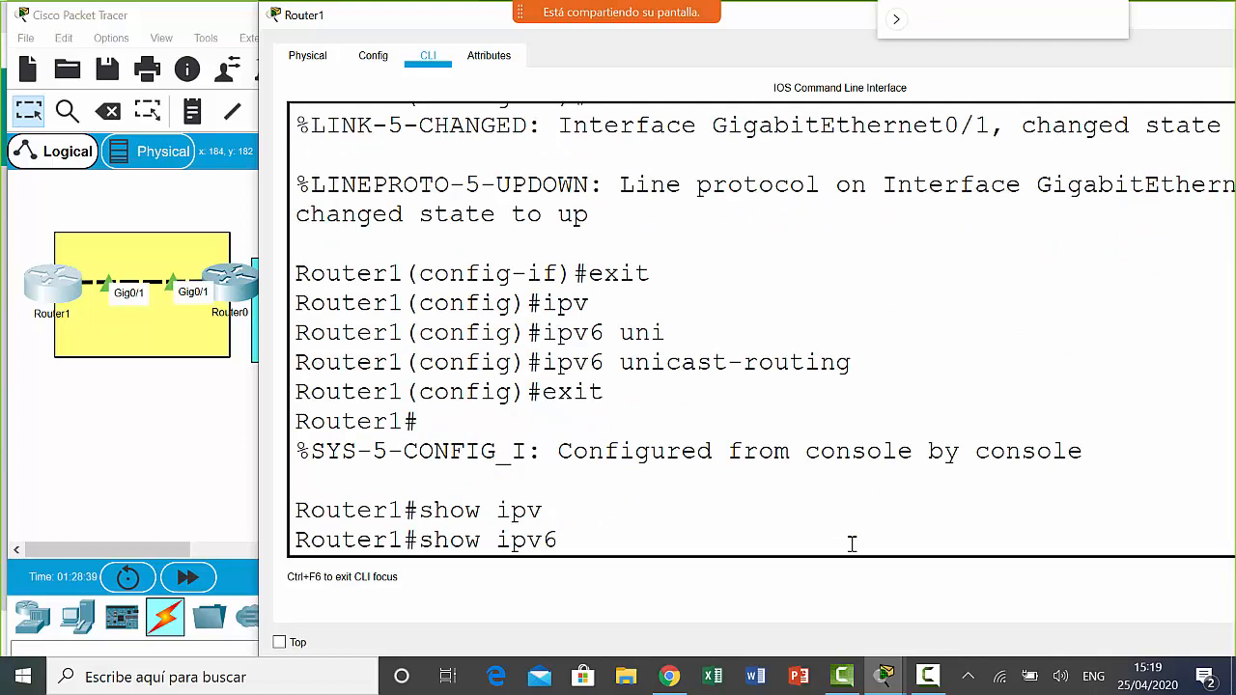
{"action": "type", "text": "ro"}
{"action": "key", "text": "Tab"}
{"action": "key", "text": "Return"}
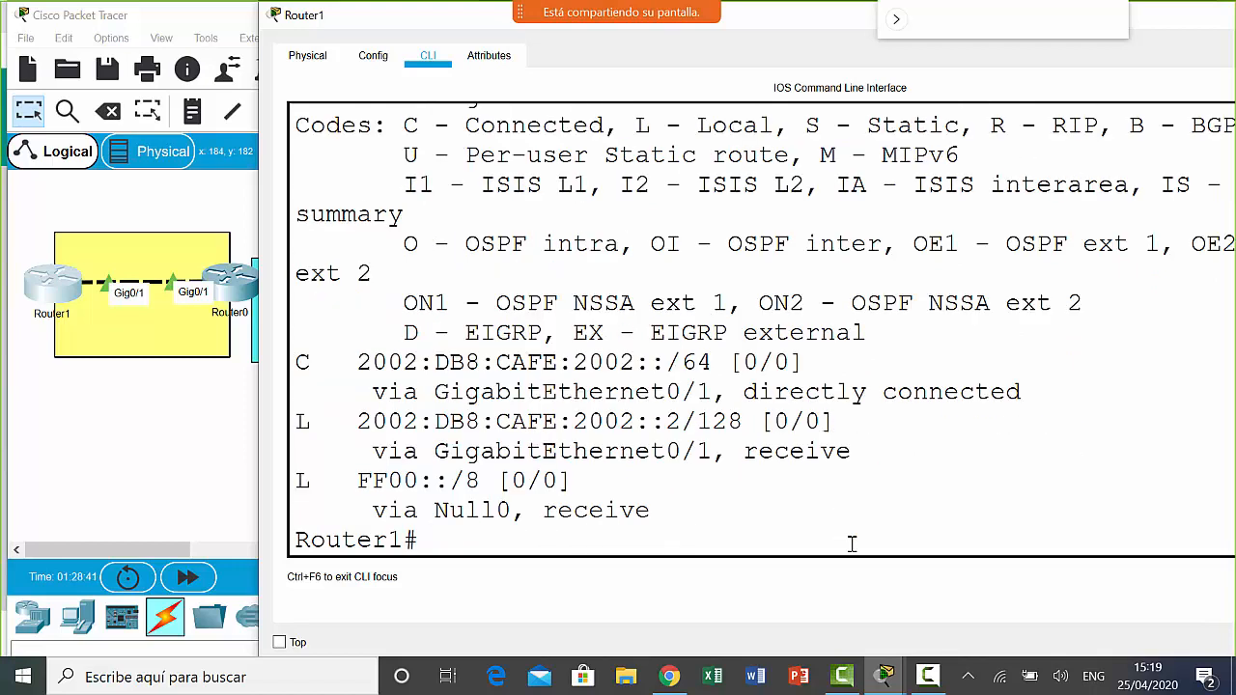
{"action": "key", "text": "Return"}
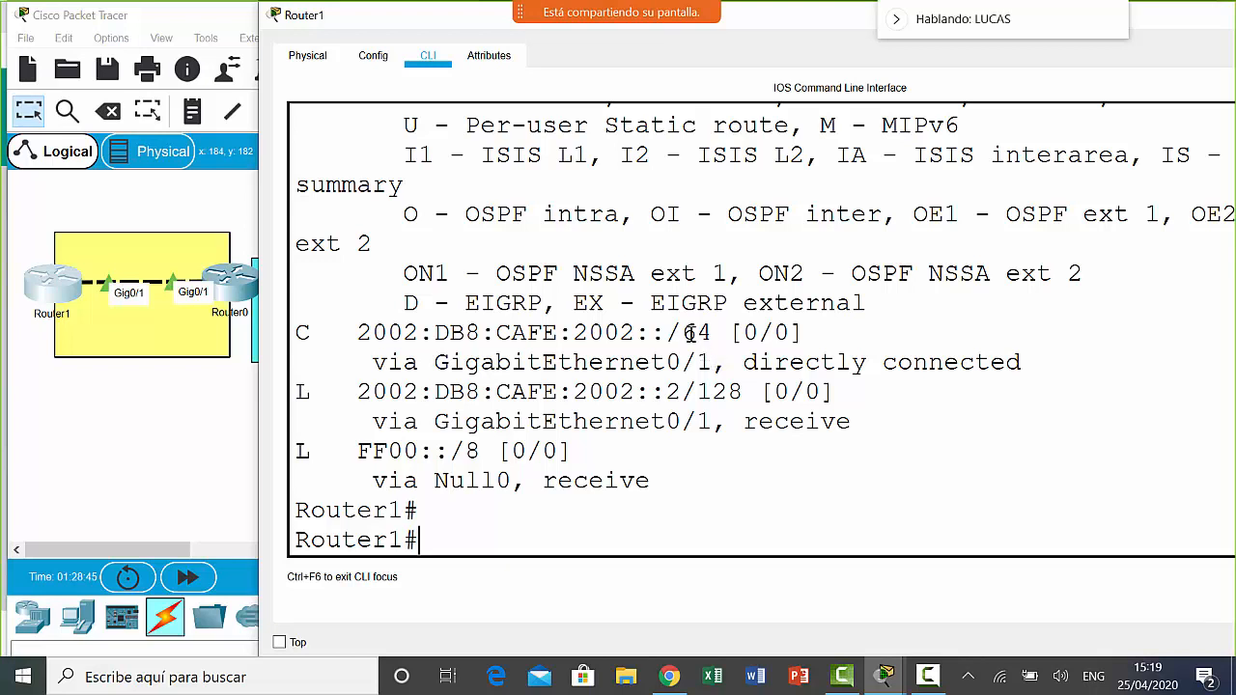
{"action": "left_click_drag", "start_coordinate": [697, 332], "coordinate": [342, 332]}
- Display Router1's IPv4 routing table with show ip route
{"action": "left_click", "coordinate": [662, 391]}
{"action": "type", "text": "show ip route"}
{"action": "key", "text": "Return"}
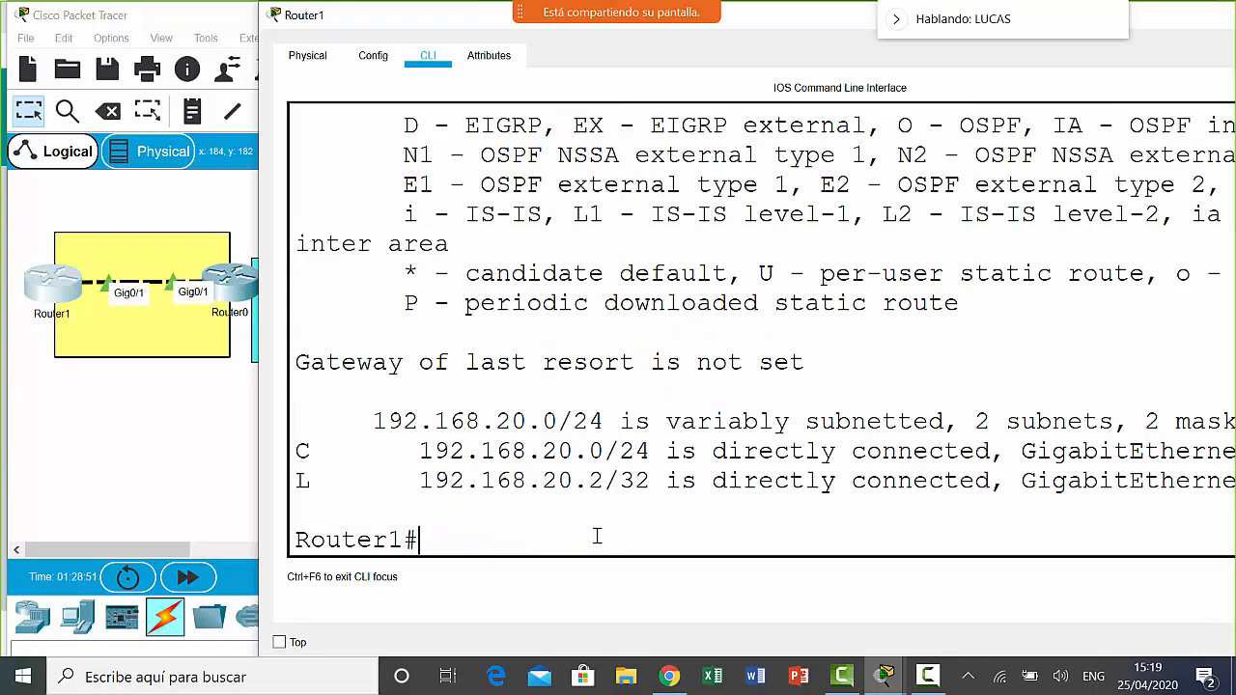
- Switch to Router0's CLI and return to privileged mode with end
{"action": "left_click", "coordinate": [217, 501]}
{"action": "left_click", "coordinate": [240, 292]}
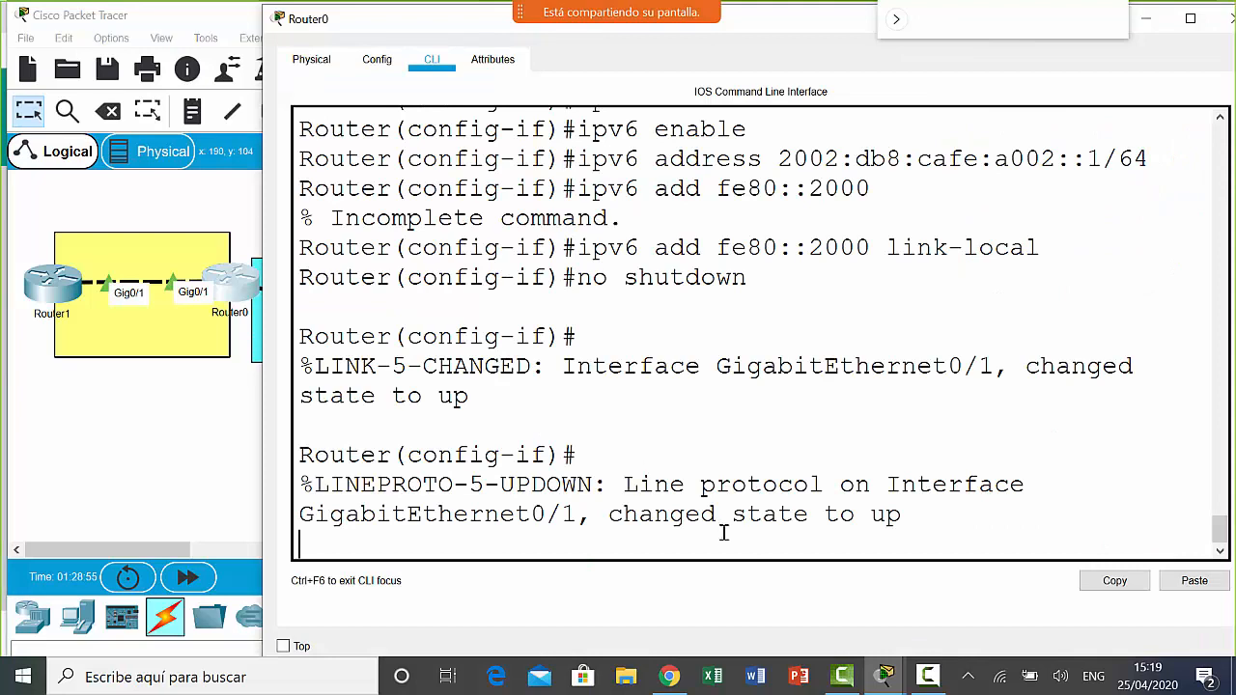
{"action": "key", "text": "Return"}
{"action": "key", "text": "Return"}
{"action": "type", "text": "ed"}
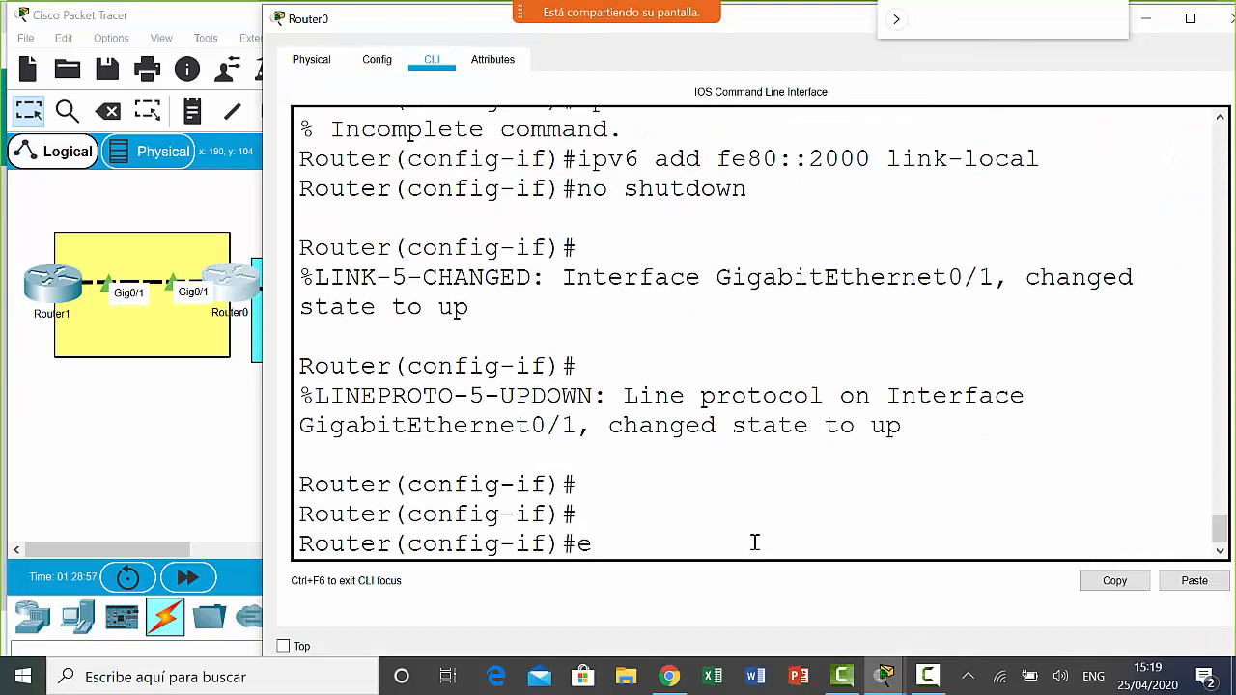
{"action": "key", "text": "Return"}
{"action": "key", "text": "Return"}
{"action": "type", "text": "en"}
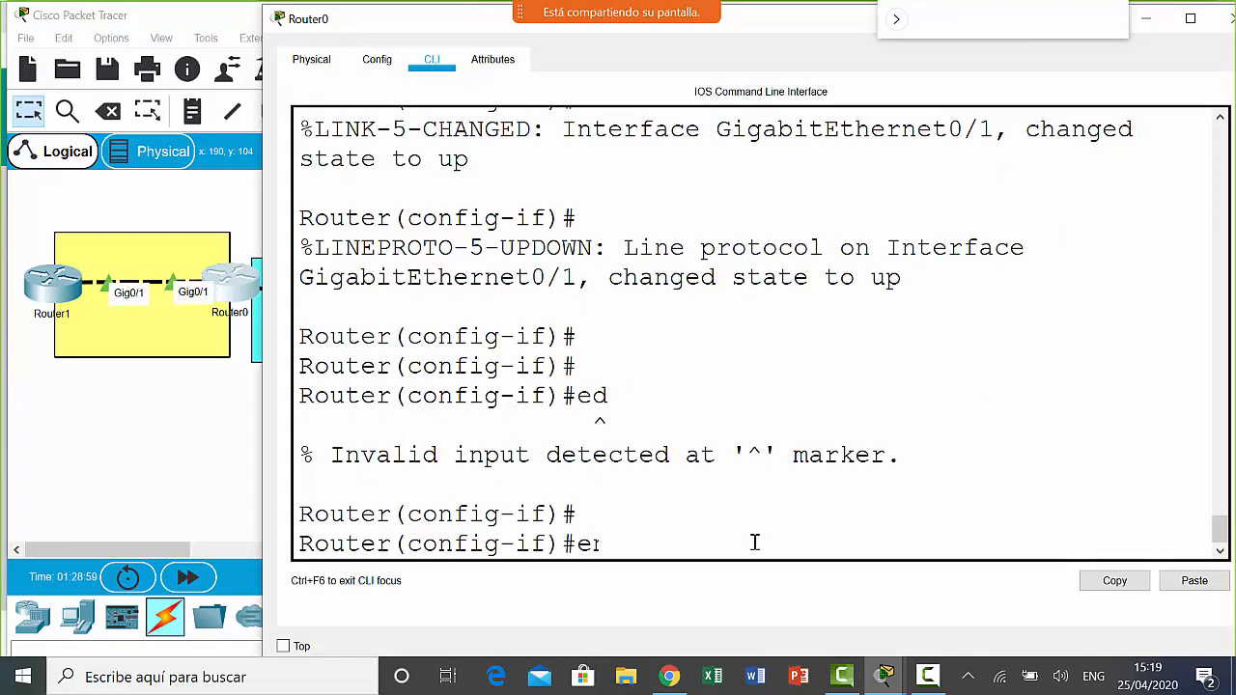
{"action": "type", "text": "d"}
{"action": "key", "text": "Return"}
{"action": "key", "text": "Return"}
- Display Router0's IPv4 routing table with show ip route and examine the GigabitEthernet0/1 local address
{"action": "type", "text": "show ip"}
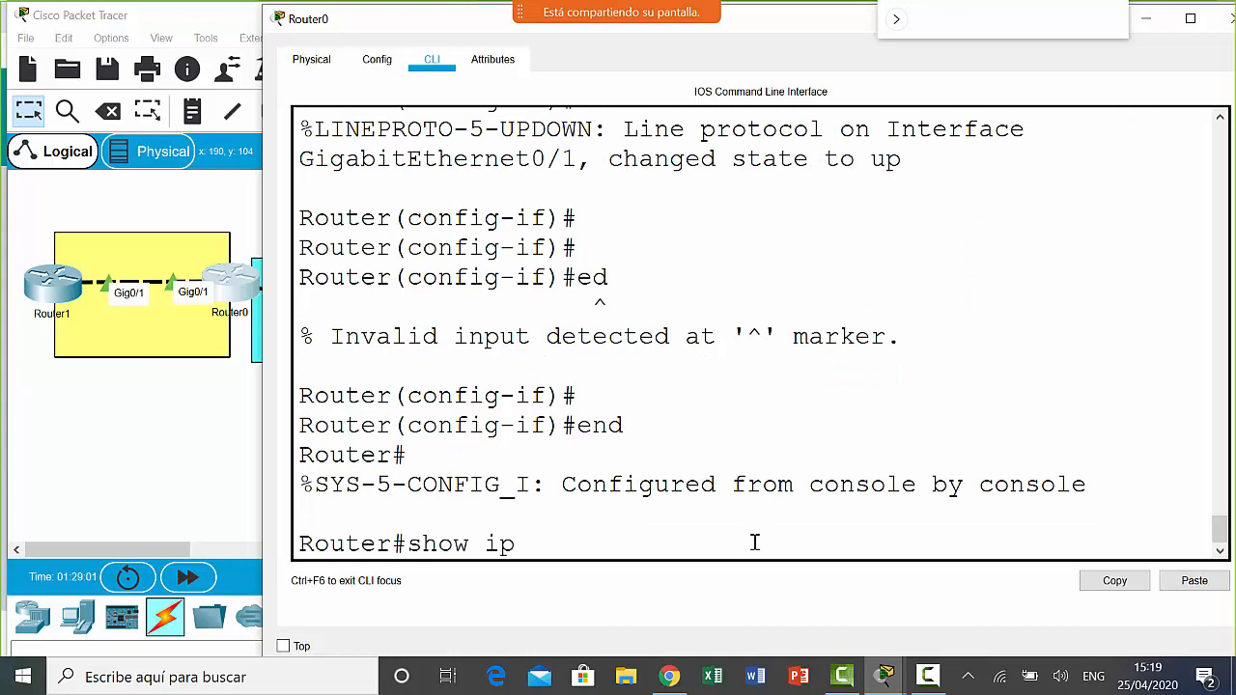
{"action": "type", "text": " route"}
{"action": "key", "text": "Return"}
{"action": "key", "text": "Return"}
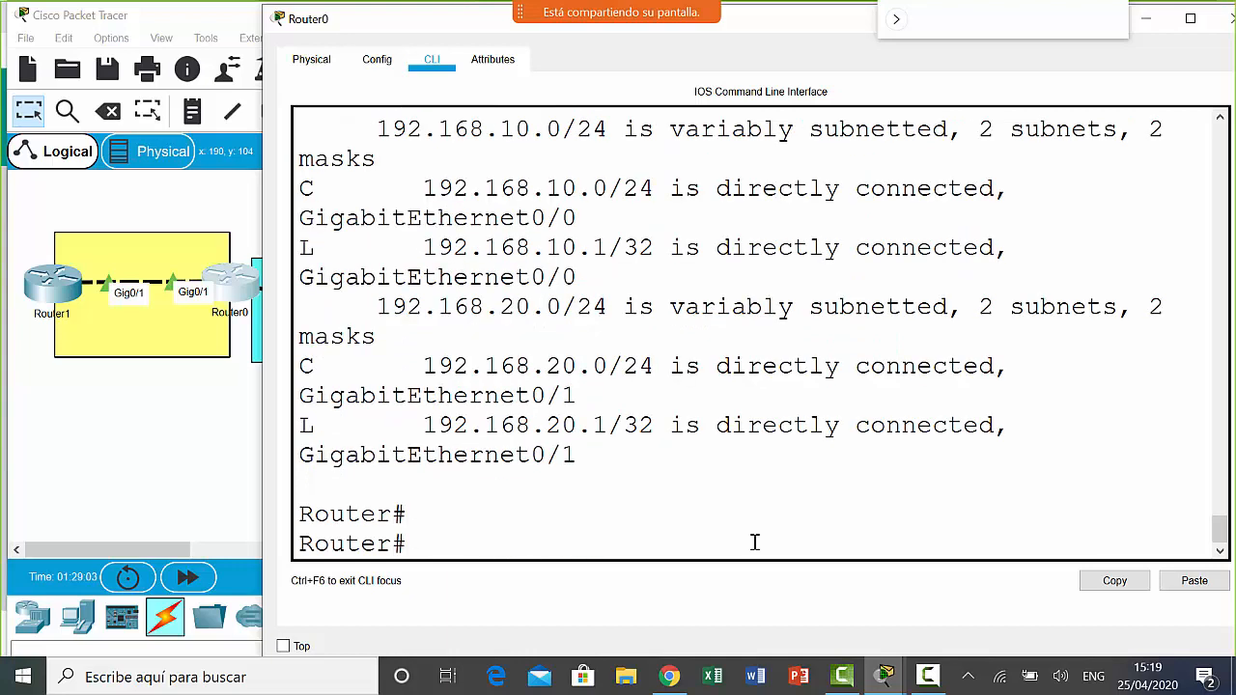
{"action": "left_click_drag", "start_coordinate": [607, 425], "coordinate": [422, 416]}
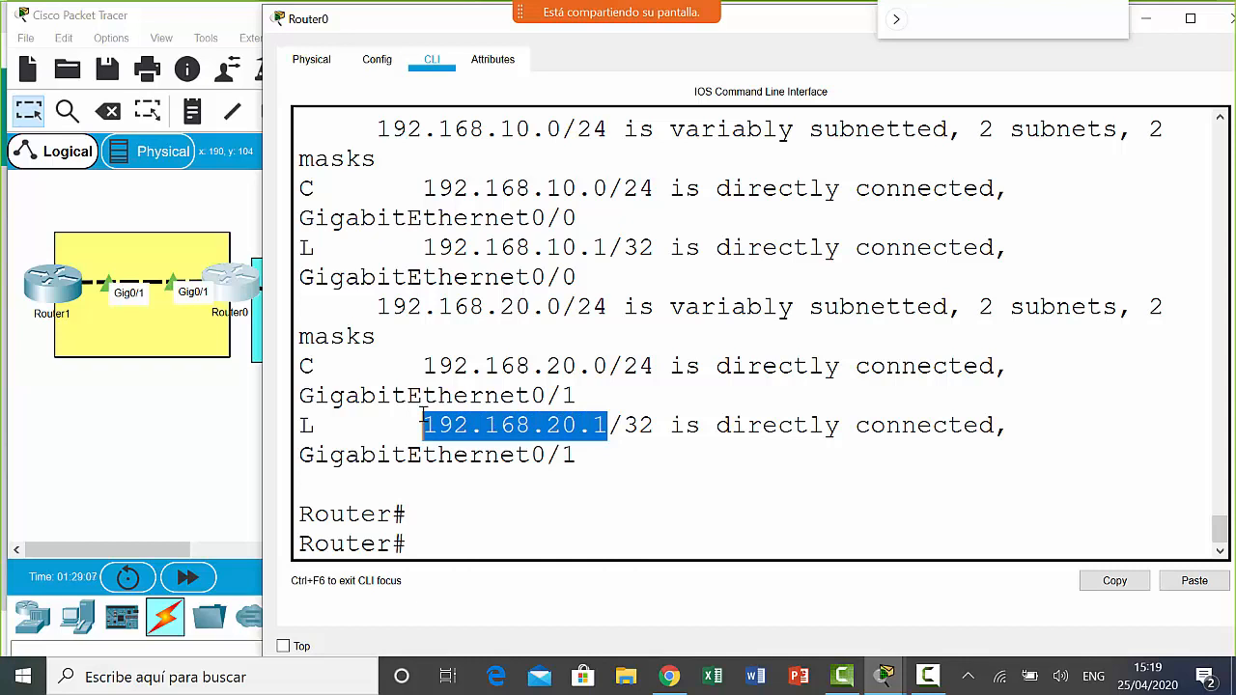
{"action": "left_click_drag", "start_coordinate": [615, 463], "coordinate": [358, 444]}
{"action": "left_click", "coordinate": [523, 546]}
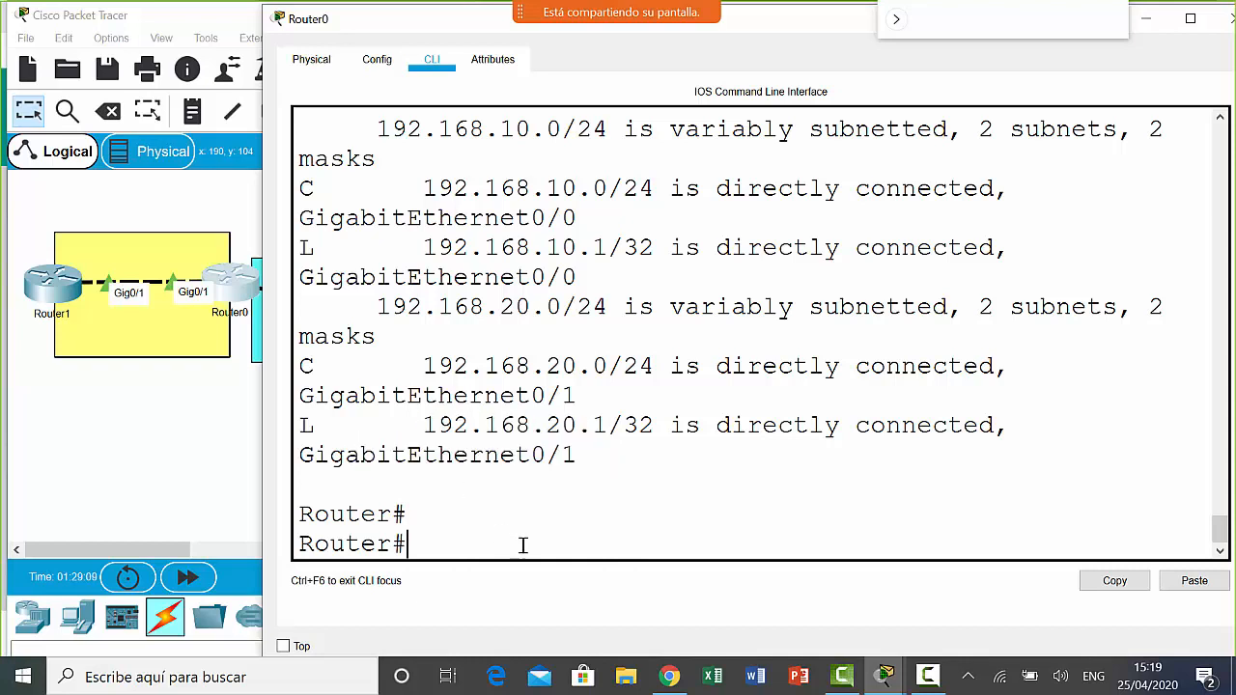
- Display Router0's IPv6 routing table with show ipv6 route and examine the GigabitEthernet0/1 local route
{"action": "type", "text": "show ipv6 route"}
{"action": "key", "text": "Return"}
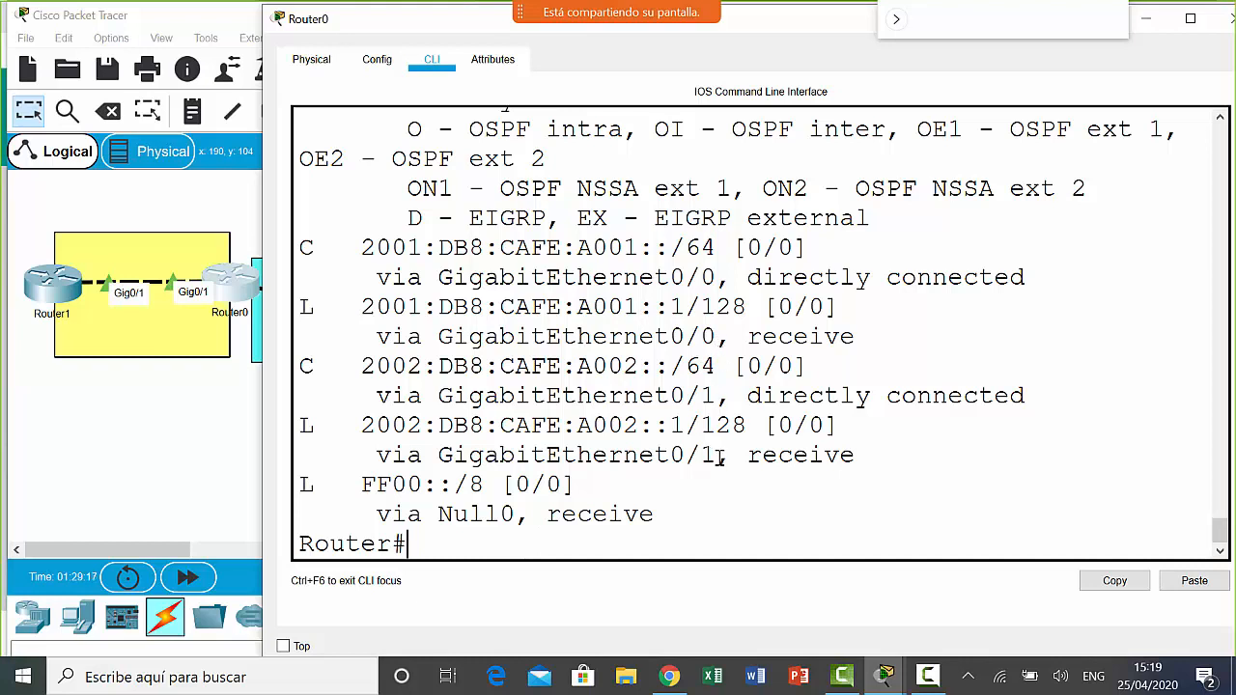
{"action": "left_click_drag", "start_coordinate": [717, 455], "coordinate": [315, 447]}
{"action": "left_click_drag", "start_coordinate": [651, 425], "coordinate": [470, 425]}
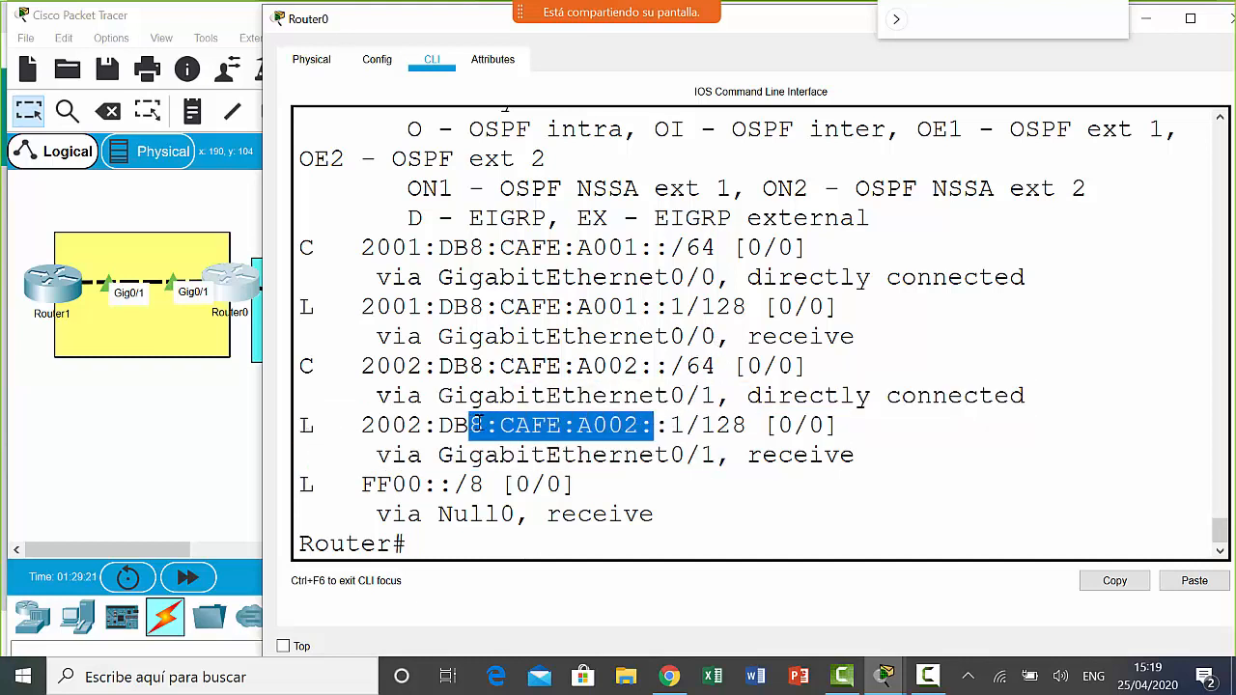
- Copy the network portion of Router0's GigabitEthernet0/1 local IPv6 address from the routing table
{"action": "left_click", "coordinate": [485, 425]}
{"action": "left_click_drag", "start_coordinate": [363, 425], "coordinate": [657, 428]}
{"action": "right_click", "coordinate": [656, 428]}
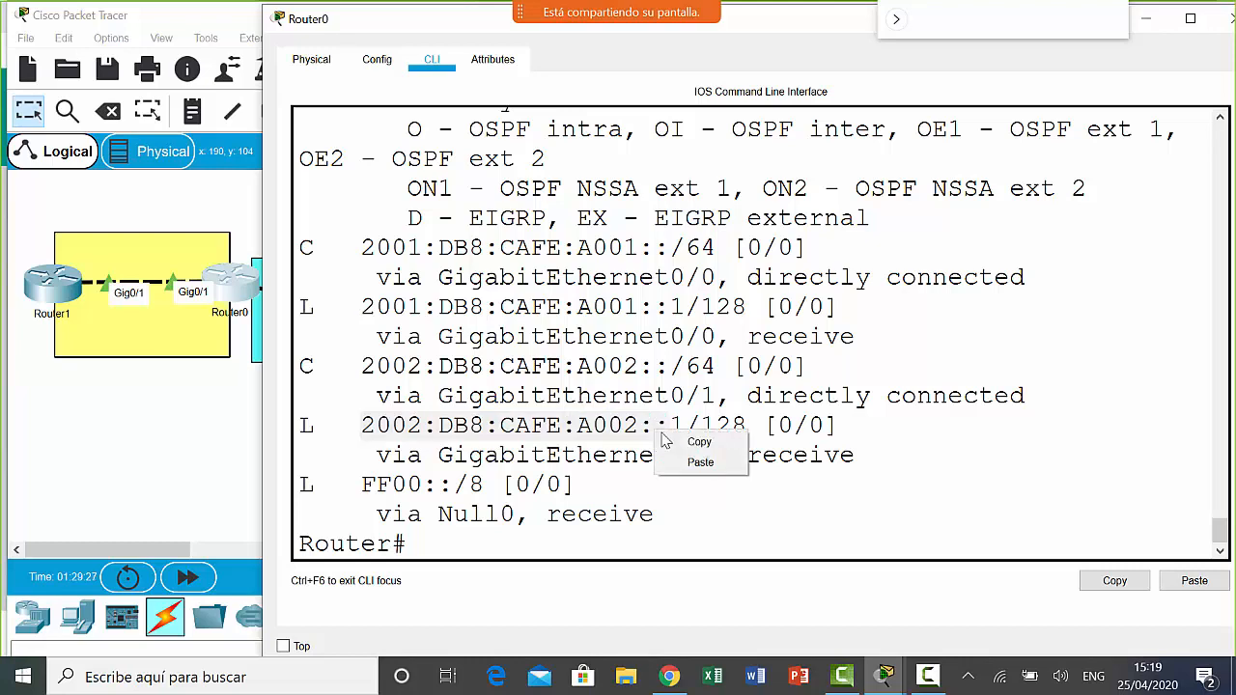
{"action": "left_click", "coordinate": [695, 439]}
- Return to Router1's CLI, display its IPv6 routing table with show ipv6 ro, and examine the GigabitEthernet0/1 local address
{"action": "left_click", "coordinate": [51, 290]}
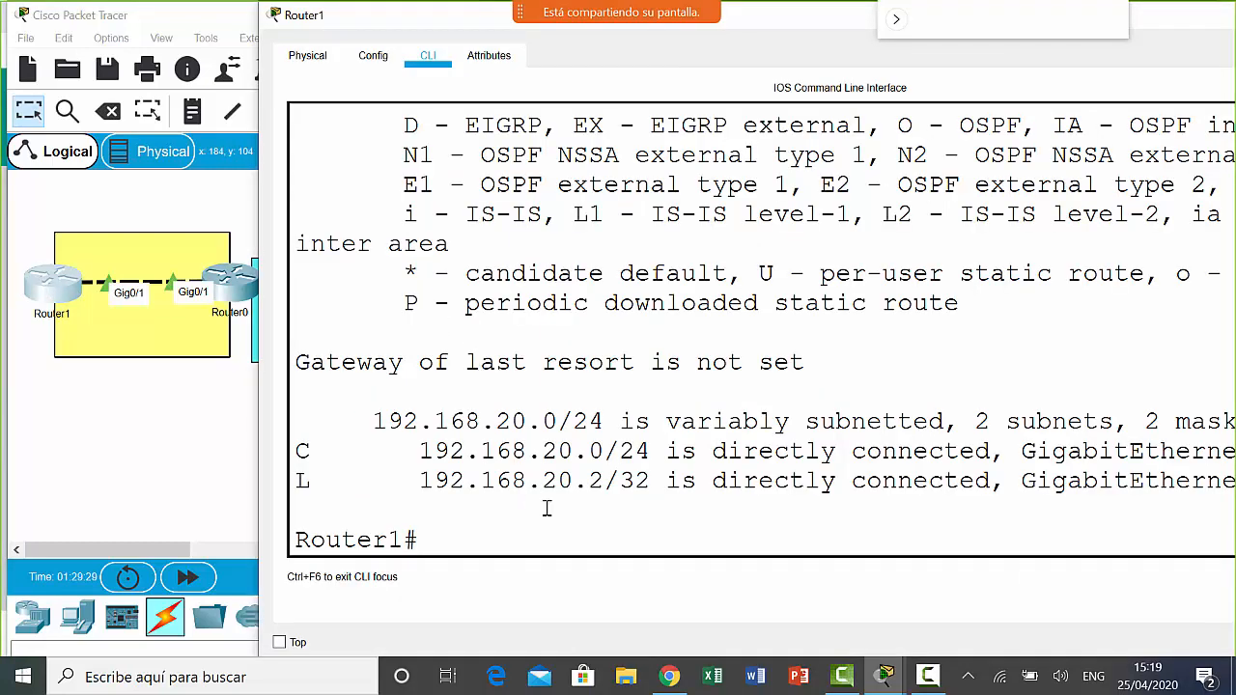
{"action": "type", "text": "show ipvy"}
{"action": "key", "text": "BackSpace"}
{"action": "type", "text": "6 ro"}
{"action": "key", "text": "Return"}
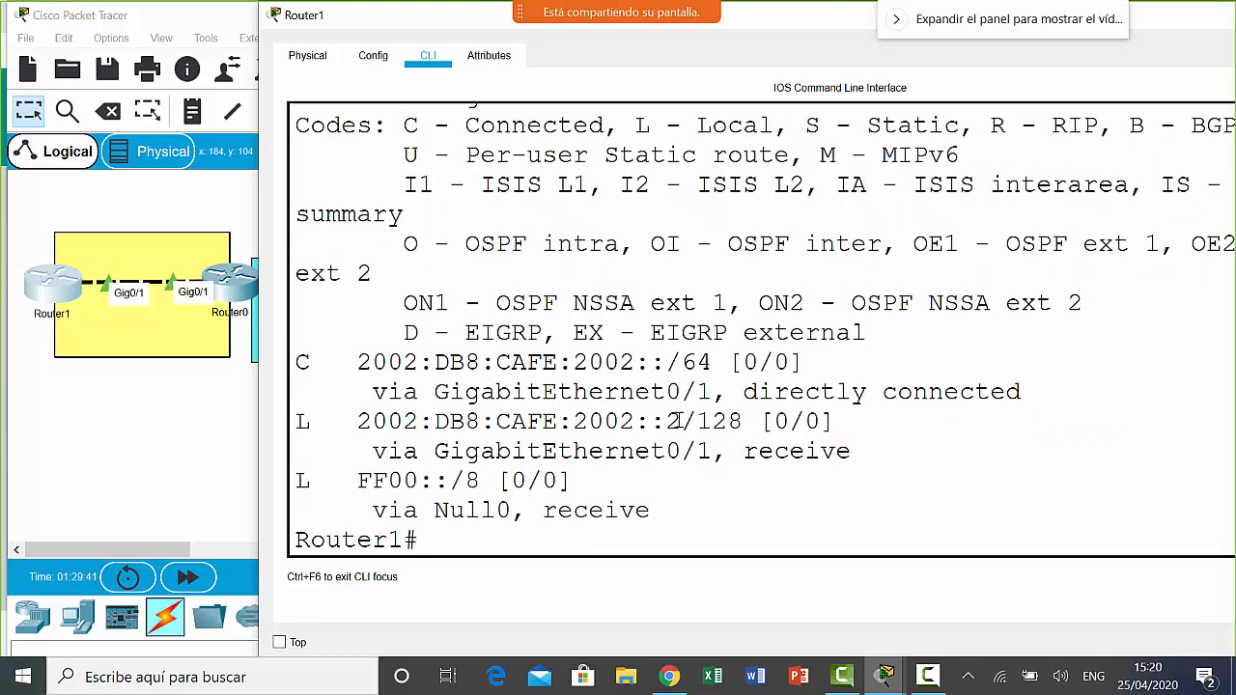
{"action": "left_click_drag", "start_coordinate": [681, 422], "coordinate": [347, 425]}
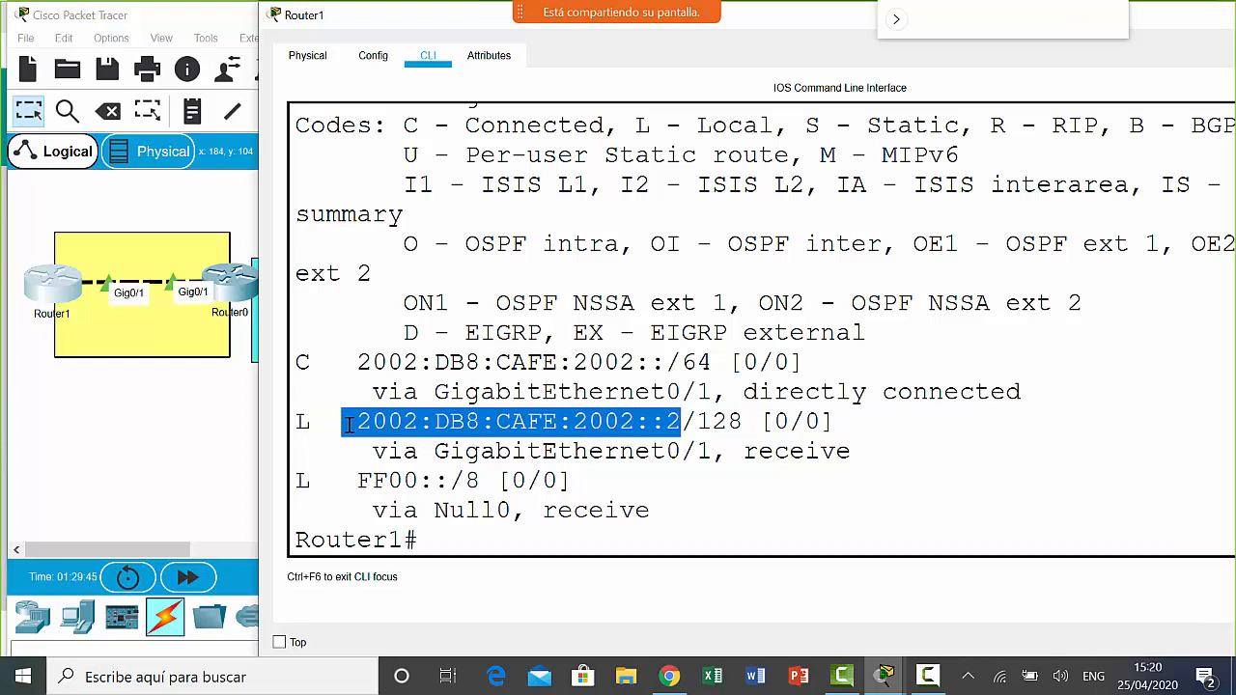
- Examine the fourth group of Router1's local IPv6 address and the interface assigned to that route
{"action": "left_click_drag", "start_coordinate": [635, 422], "coordinate": [577, 422]}
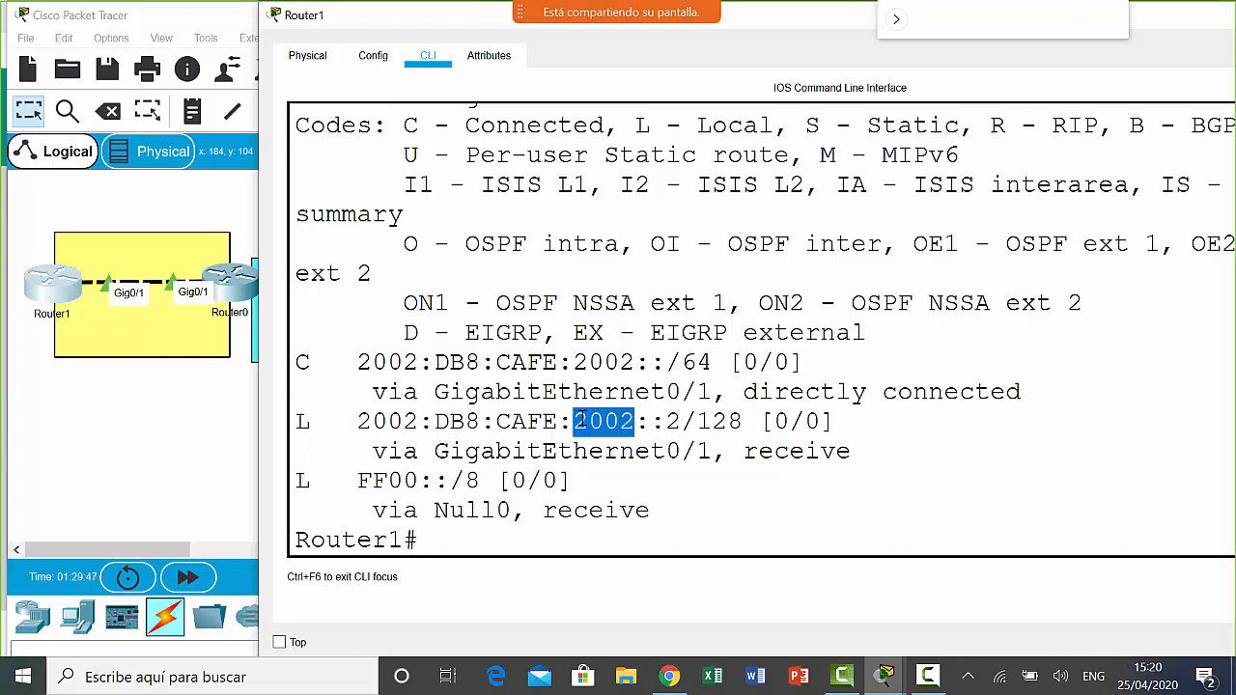
{"action": "left_click", "coordinate": [532, 529]}
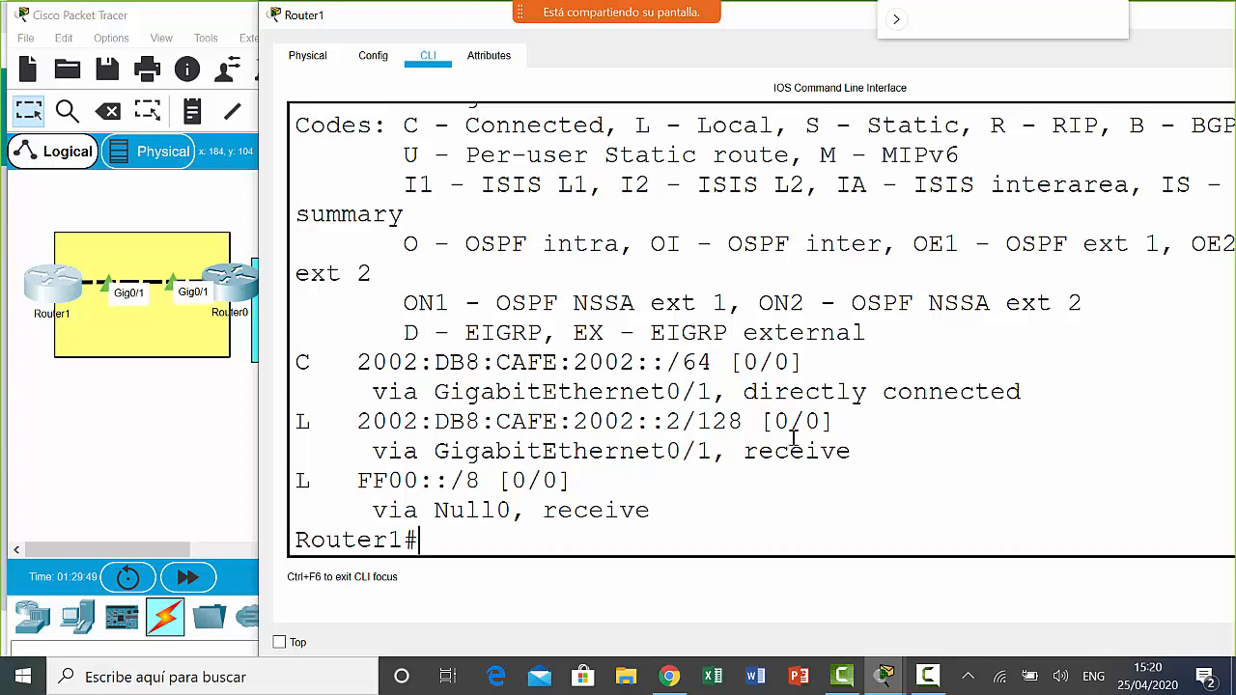
{"action": "left_click_drag", "start_coordinate": [713, 452], "coordinate": [359, 452]}
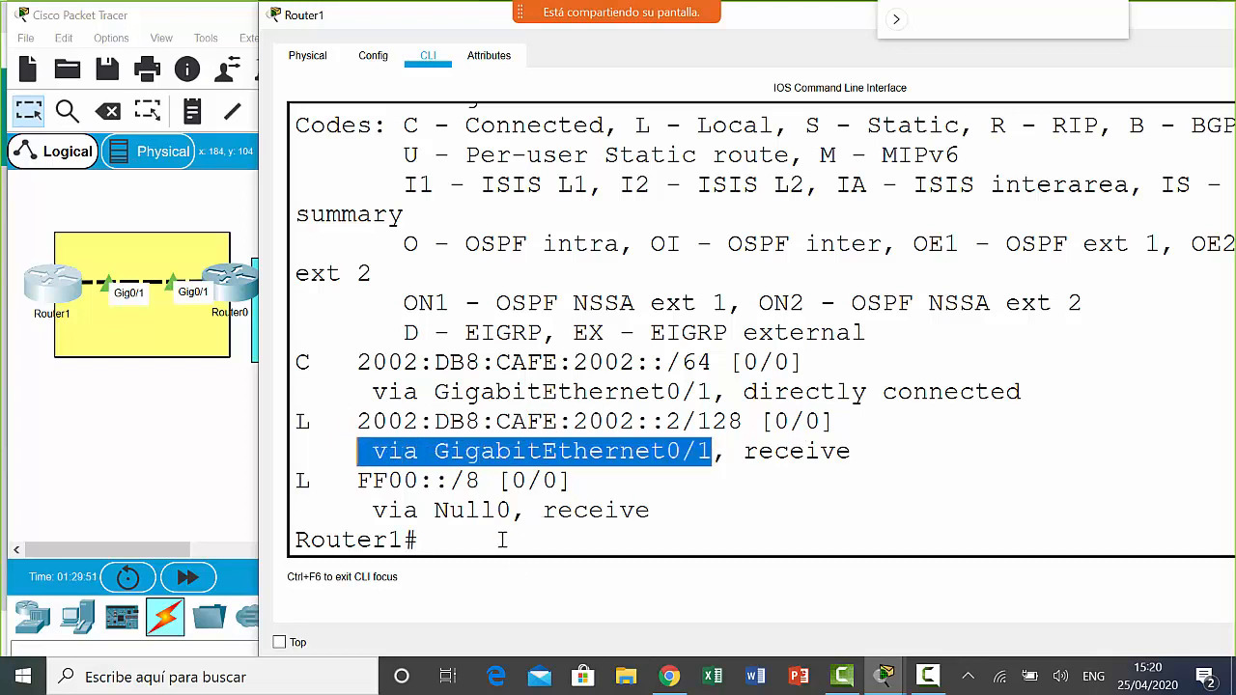
- Enter global configuration mode on Router1 with configure terminal and open its interface giga 0/1 for configuration
{"action": "left_click", "coordinate": [502, 540]}
{"action": "type", "text": "configure"}
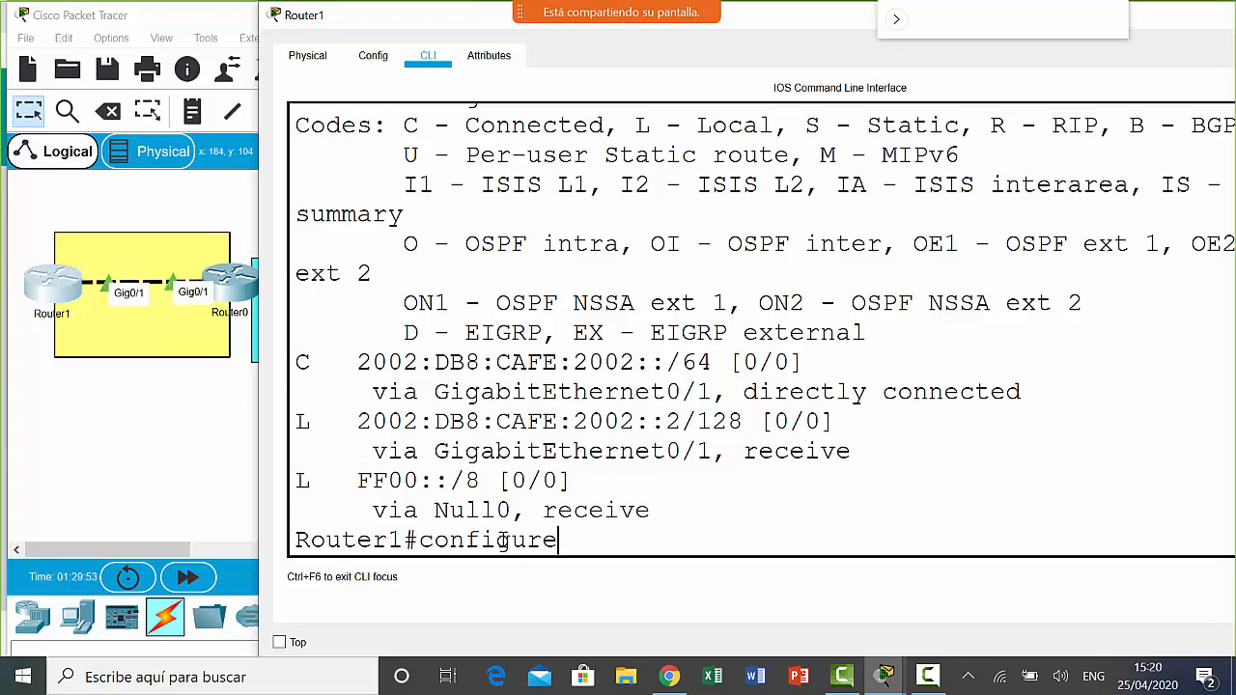
{"action": "type", "text": " terminal"}
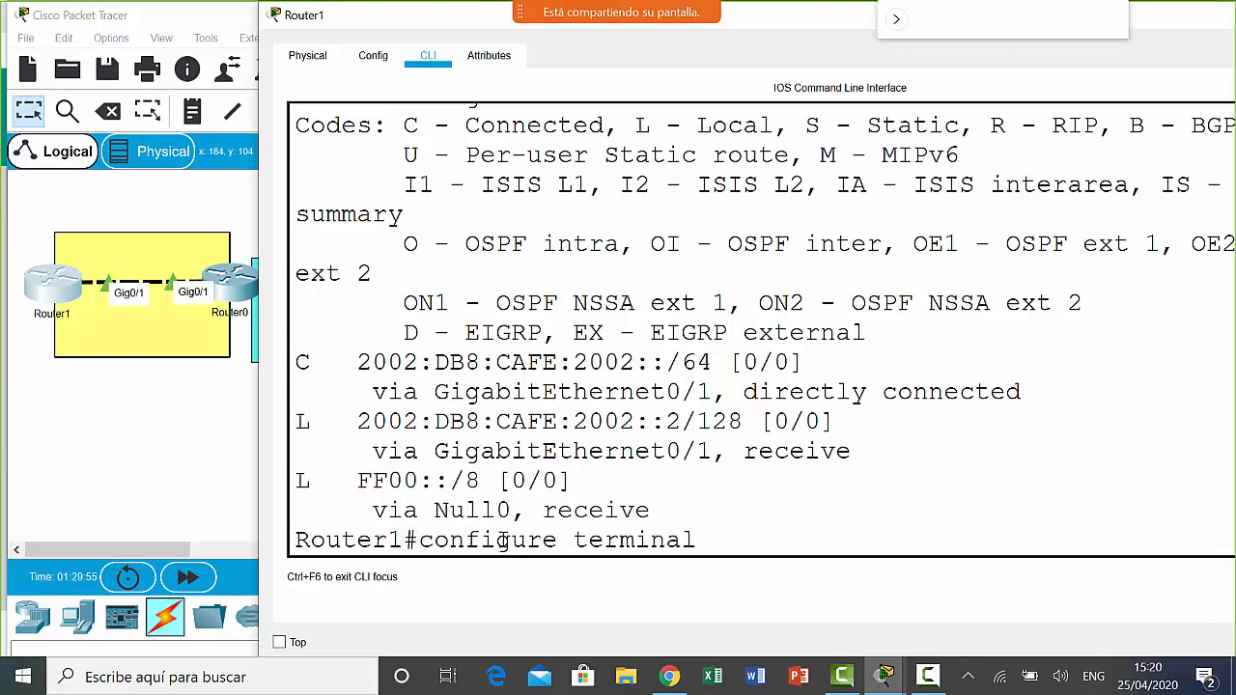
{"action": "key", "text": "Return"}
{"action": "type", "text": "ipv"}
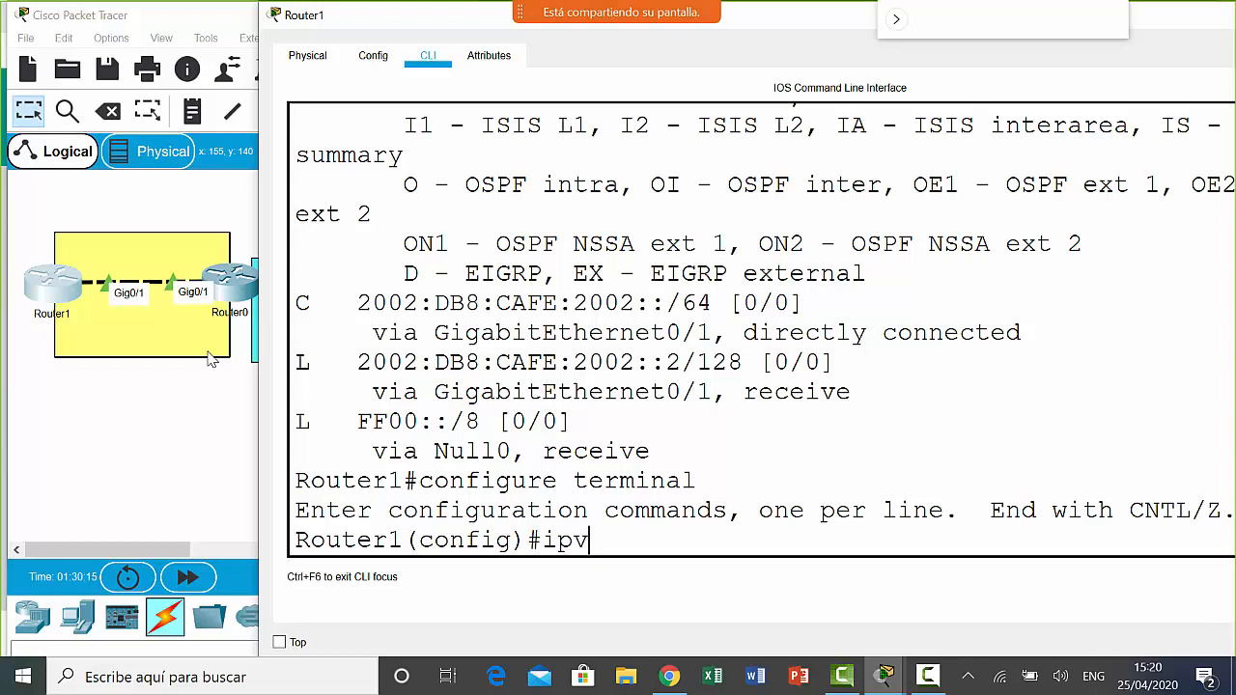
{"action": "key", "text": "BackSpace"}
{"action": "key", "text": "BackSpace"}
{"action": "key", "text": "BackSpace"}
{"action": "type", "text": "interface giag"}
{"action": "key", "text": "BackSpace"}
{"action": "key", "text": "BackSpace"}
{"action": "type", "text": "ga"}
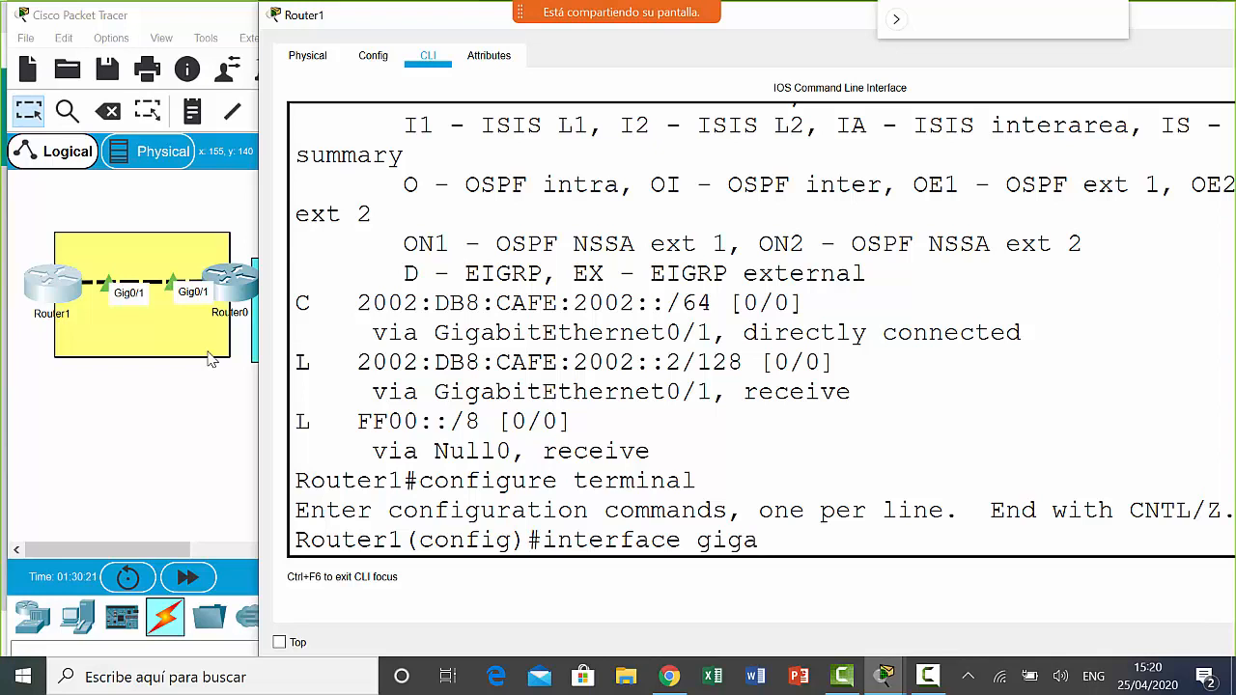
{"action": "type", "text": " 0/1"}
{"action": "key", "text": "Return"}
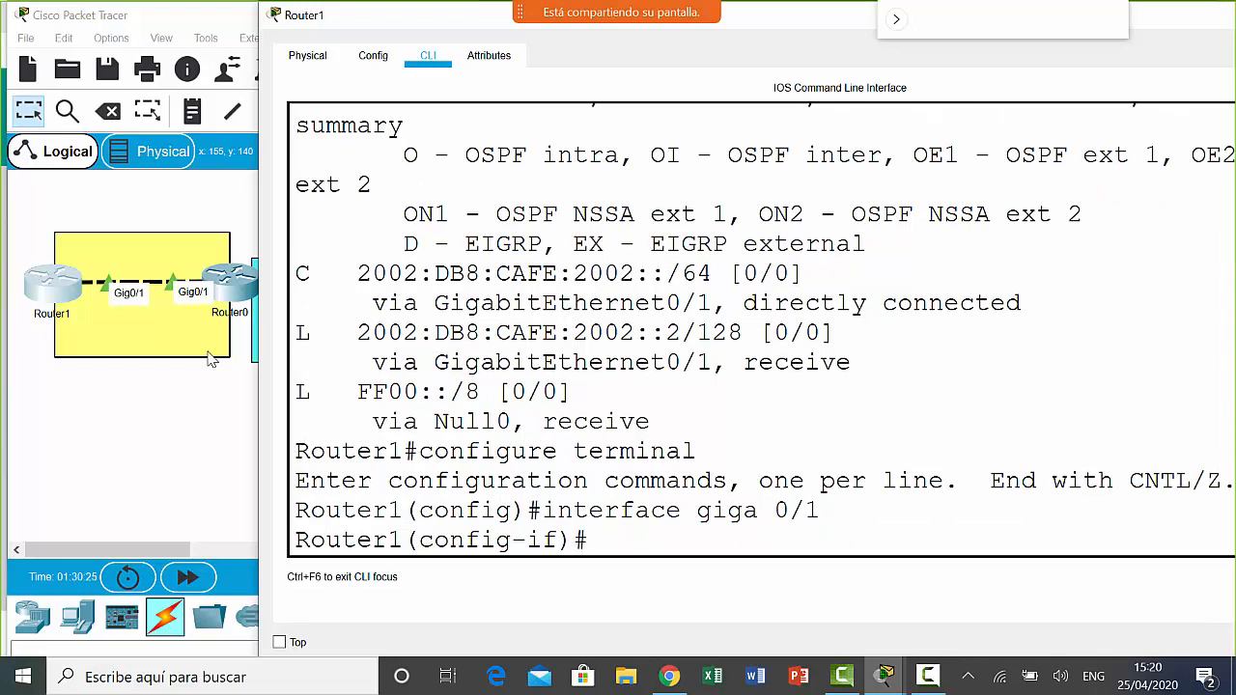
- Assign IPv6 address 2002:DB8:CAFE:A002::2/64 to Router1's GigabitEthernet0/1, reusing the network portion copied from Router0
{"action": "type", "text": "ipv6 address"}
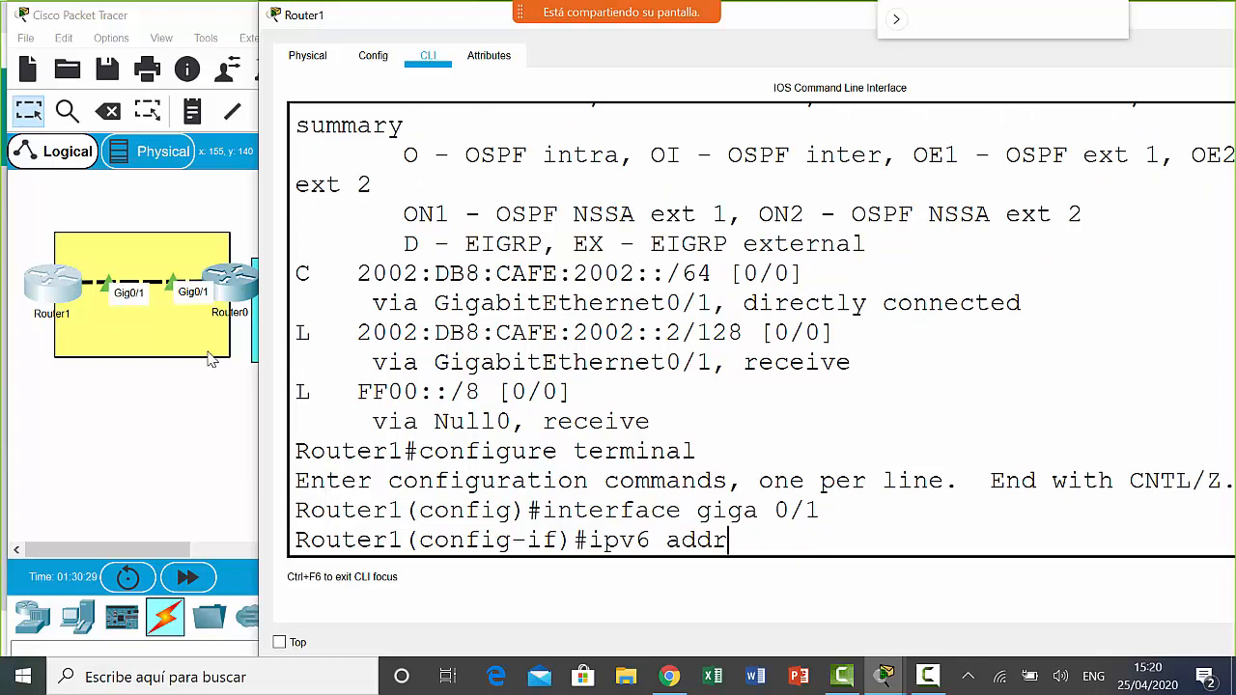
{"action": "right_click", "coordinate": [882, 538]}
{"action": "left_click", "coordinate": [927, 570]}
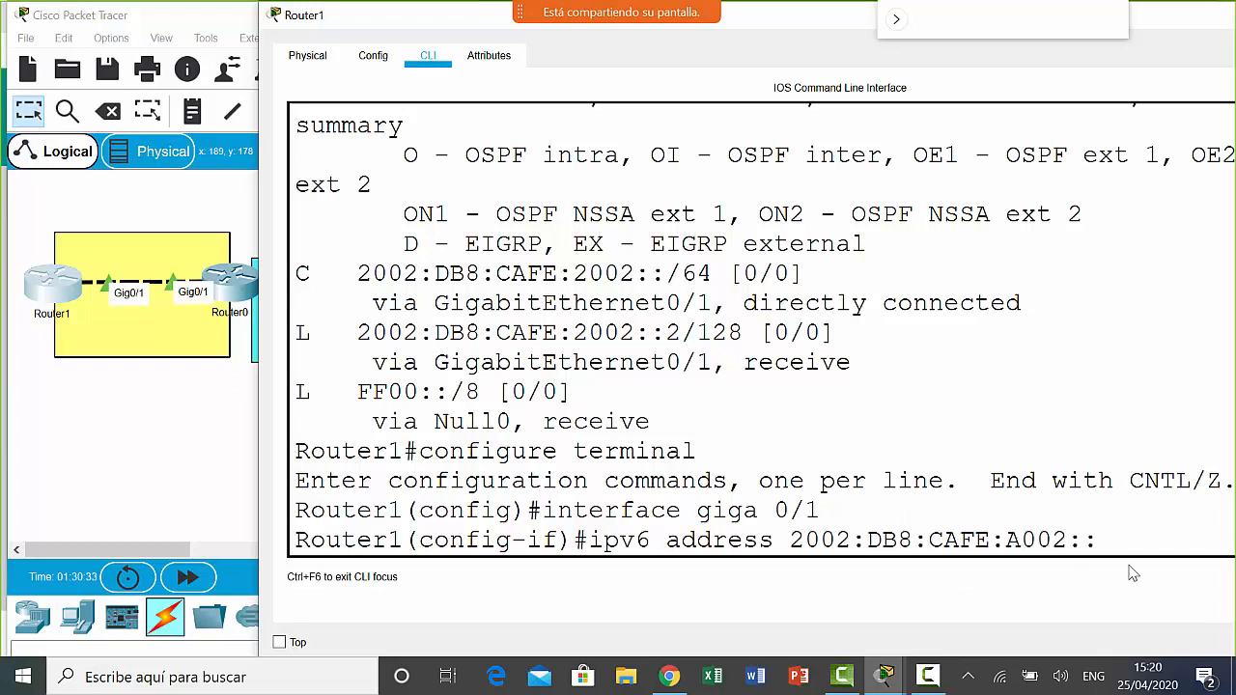
{"action": "left_click_drag", "start_coordinate": [790, 540], "coordinate": [869, 542]}
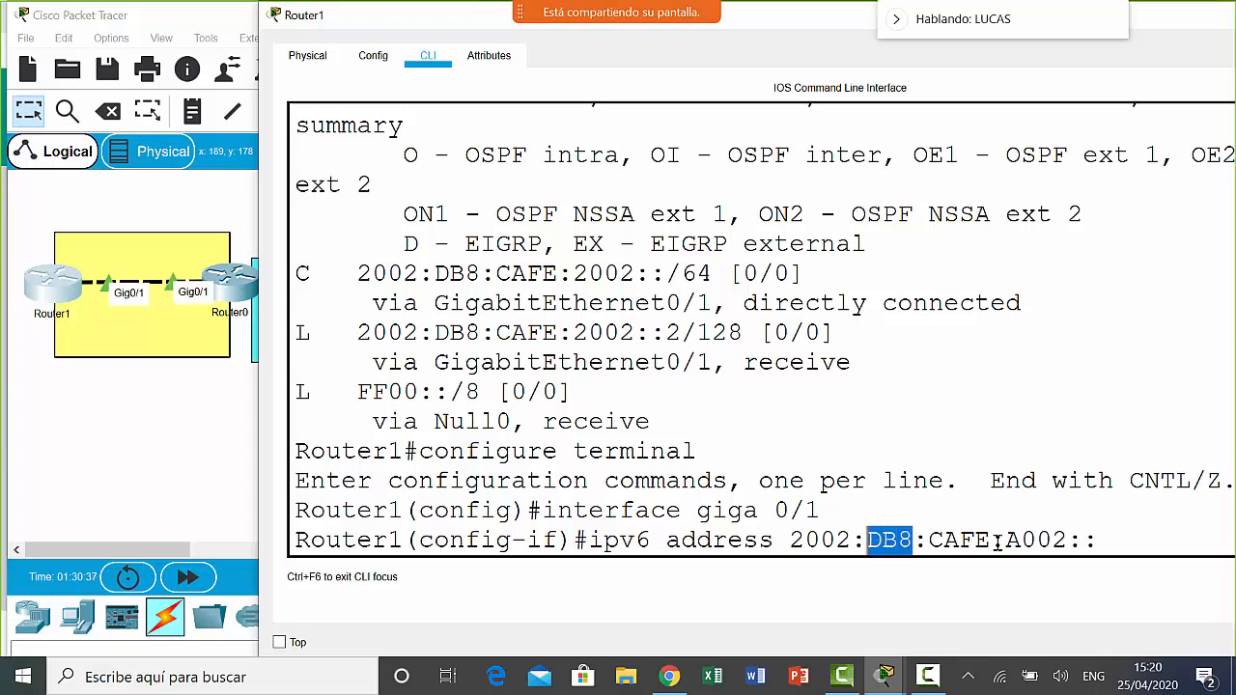
{"action": "left_click_drag", "start_coordinate": [991, 543], "coordinate": [900, 540]}
{"action": "double_click", "coordinate": [1045, 540]}
{"action": "left_click", "coordinate": [1111, 543]}
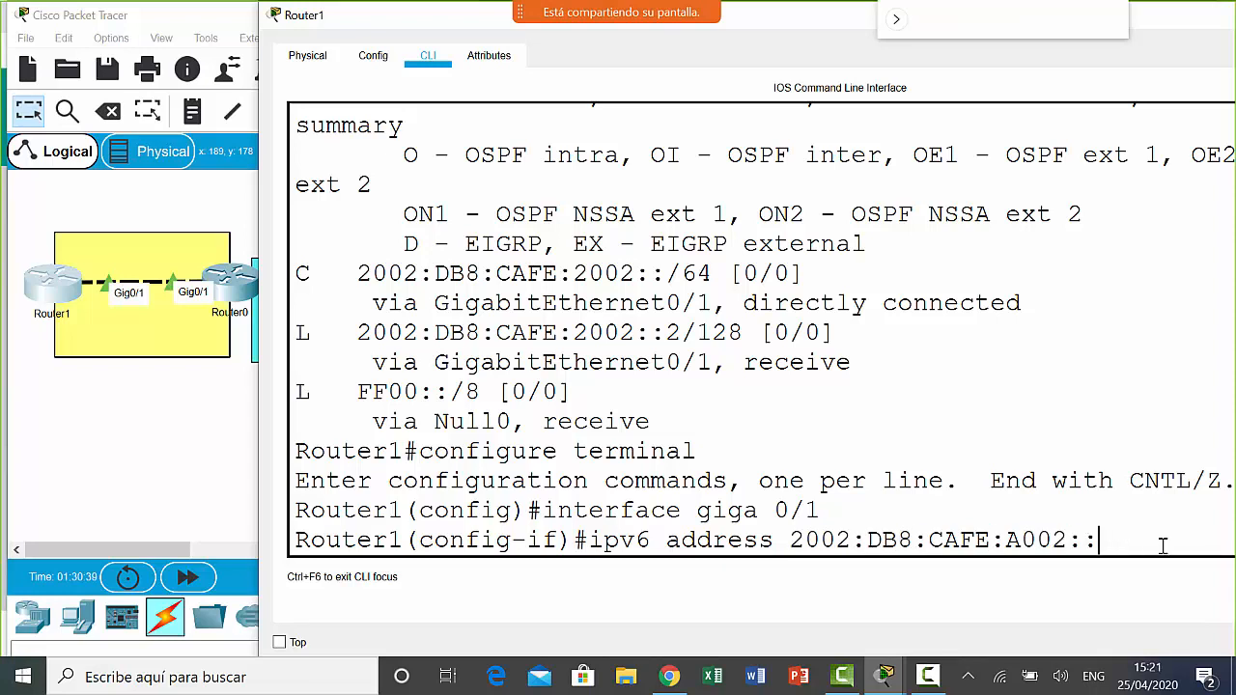
{"action": "type", "text": "2"}
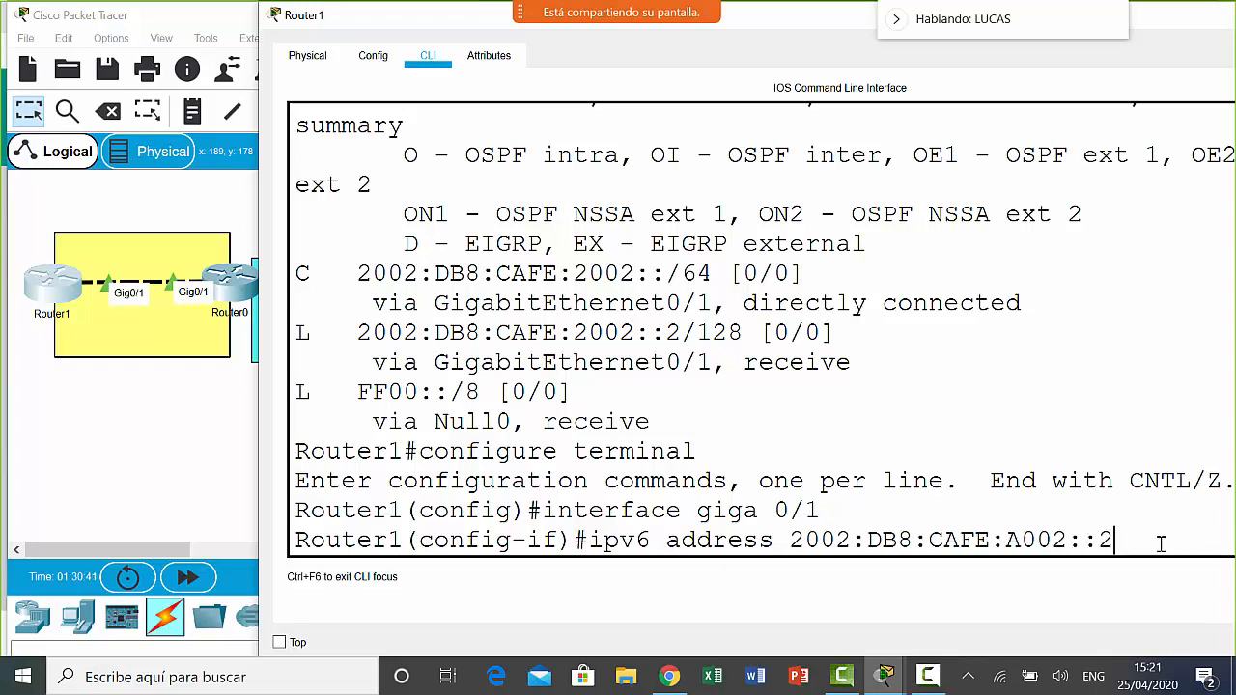
{"action": "type", "text": "/4"}
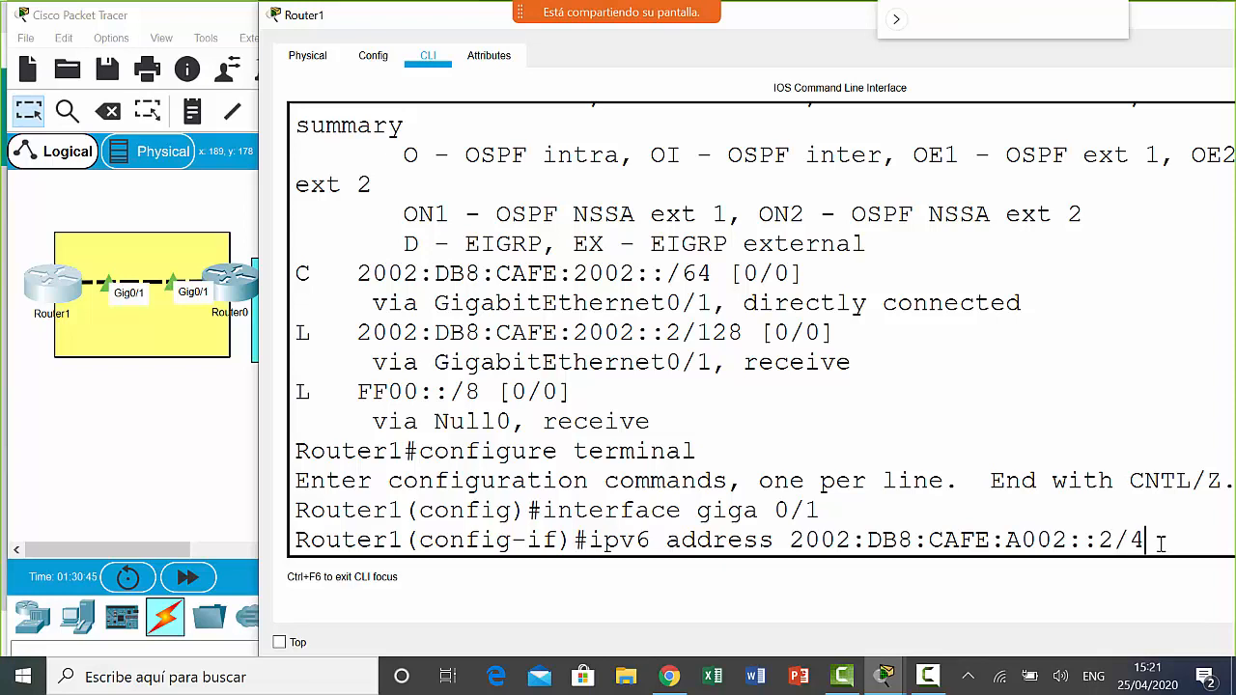
{"action": "key", "text": "BackSpace"}
{"action": "type", "text": "64"}
{"action": "key", "text": "Return"}
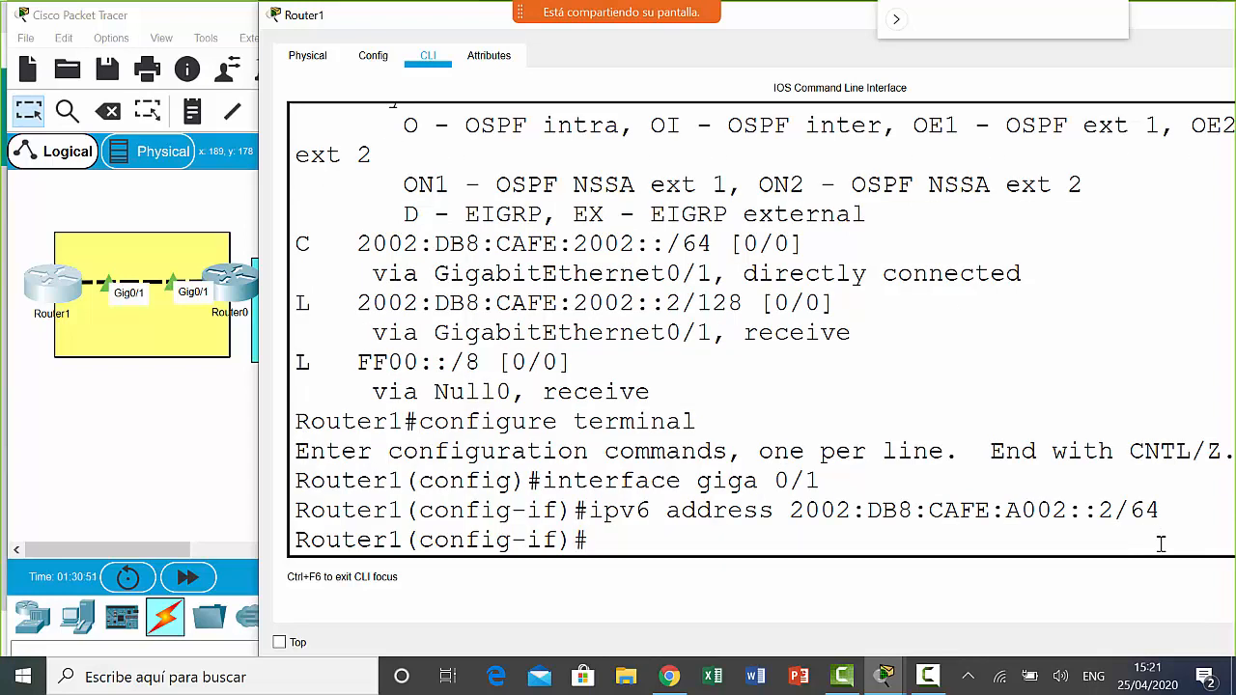
- Enable IPv6 on Router1's GigabitEthernet0/1 interface with ipv6 enable
{"action": "type", "text": "ipv6 enable"}
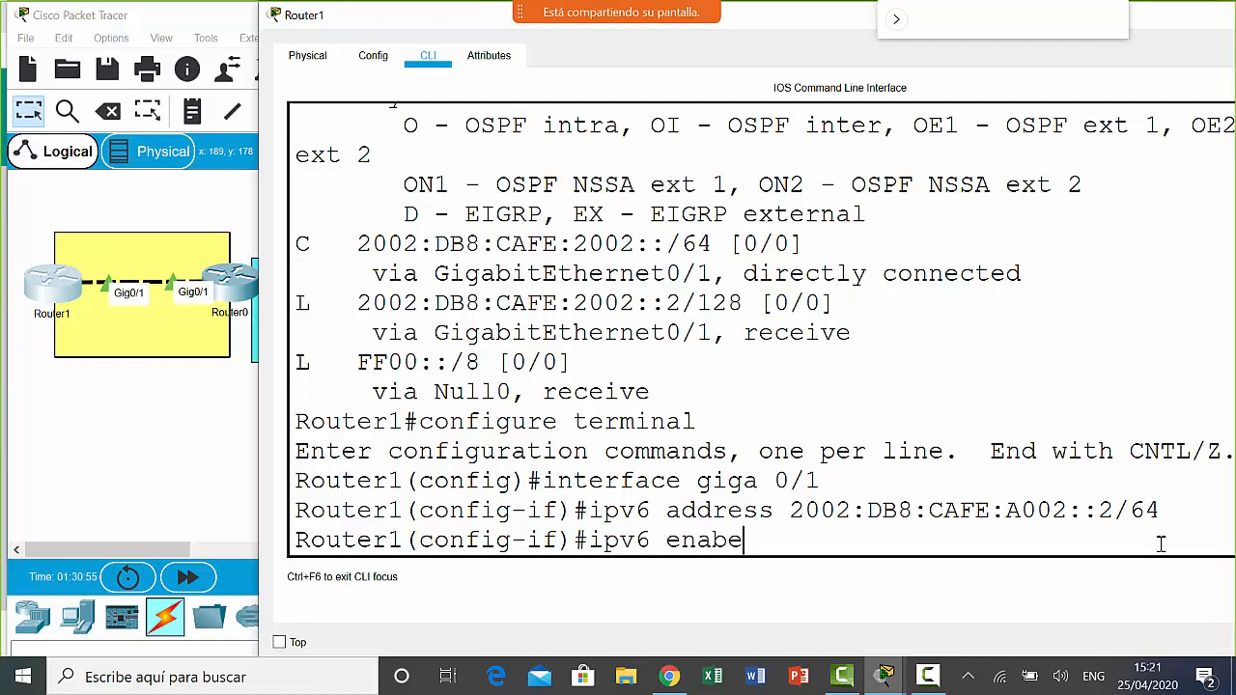
{"action": "key", "text": "BackSpace"}
{"action": "type", "text": "le"}
{"action": "key", "text": "Return"}
- Try to set the interface's link-local address with ipv6 fe80::3000 and ipv6 fe80::3000 link-local, and review the entered command
{"action": "type", "text": "ipv"}
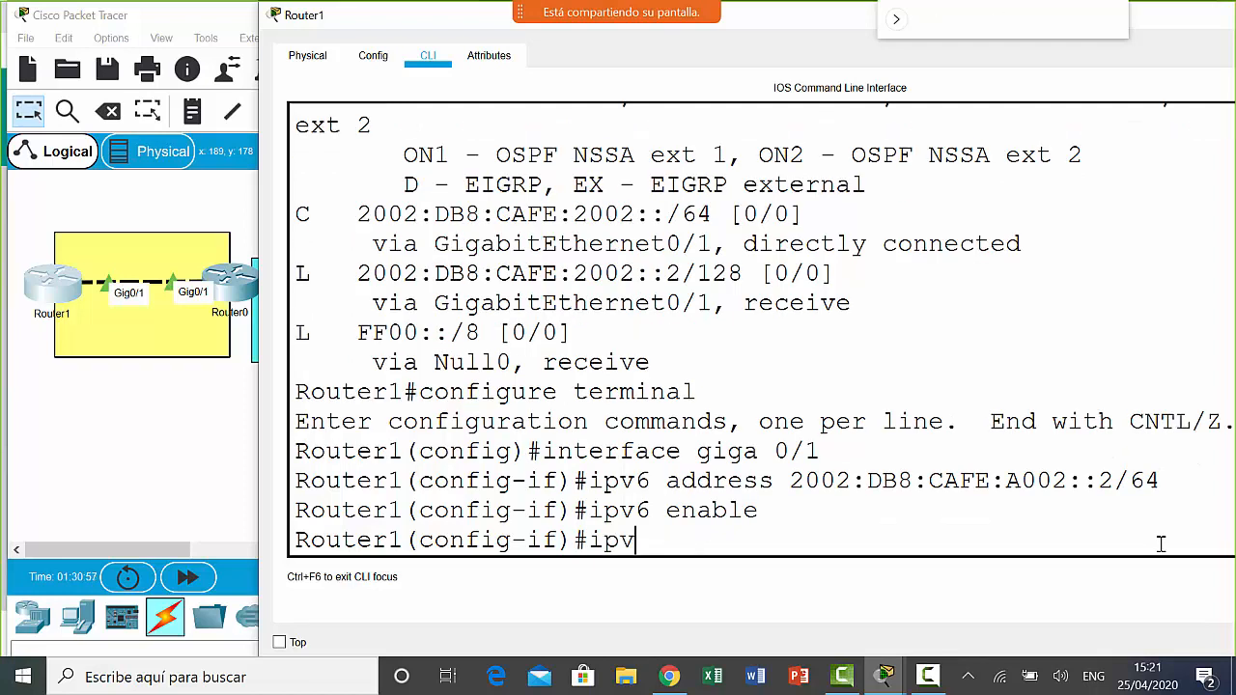
{"action": "type", "text": "6 fe80"}
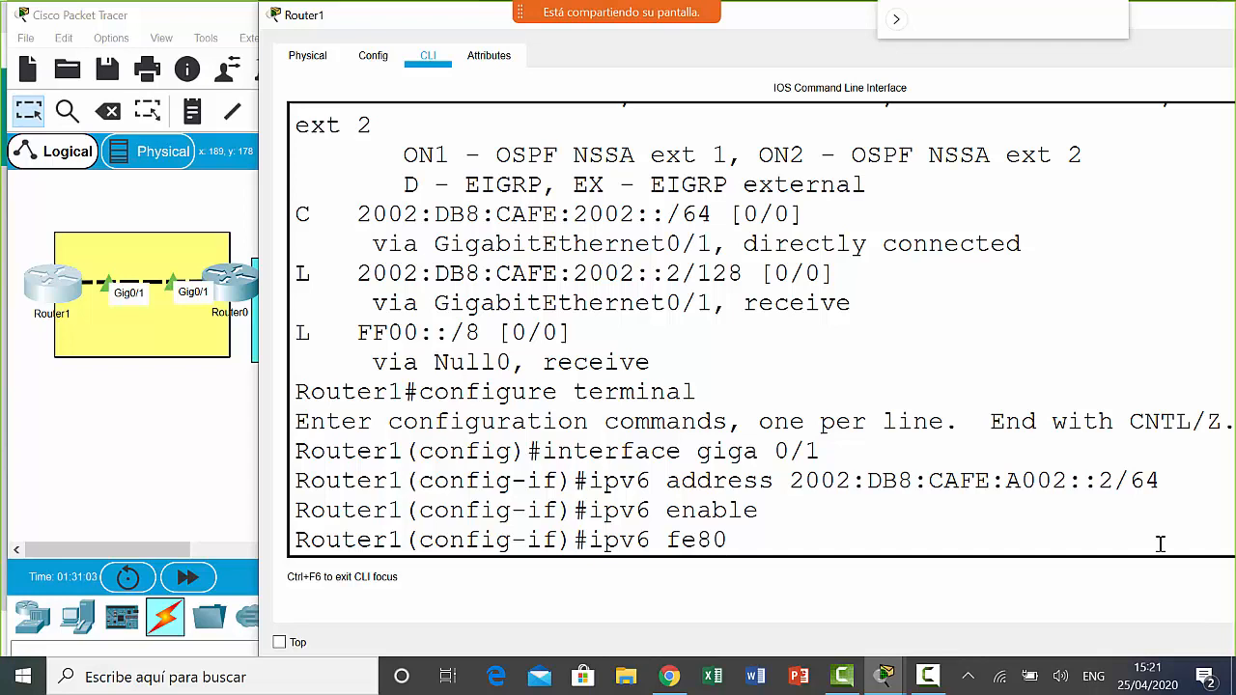
{"action": "type", "text": "::3000"}
{"action": "key", "text": "Return"}
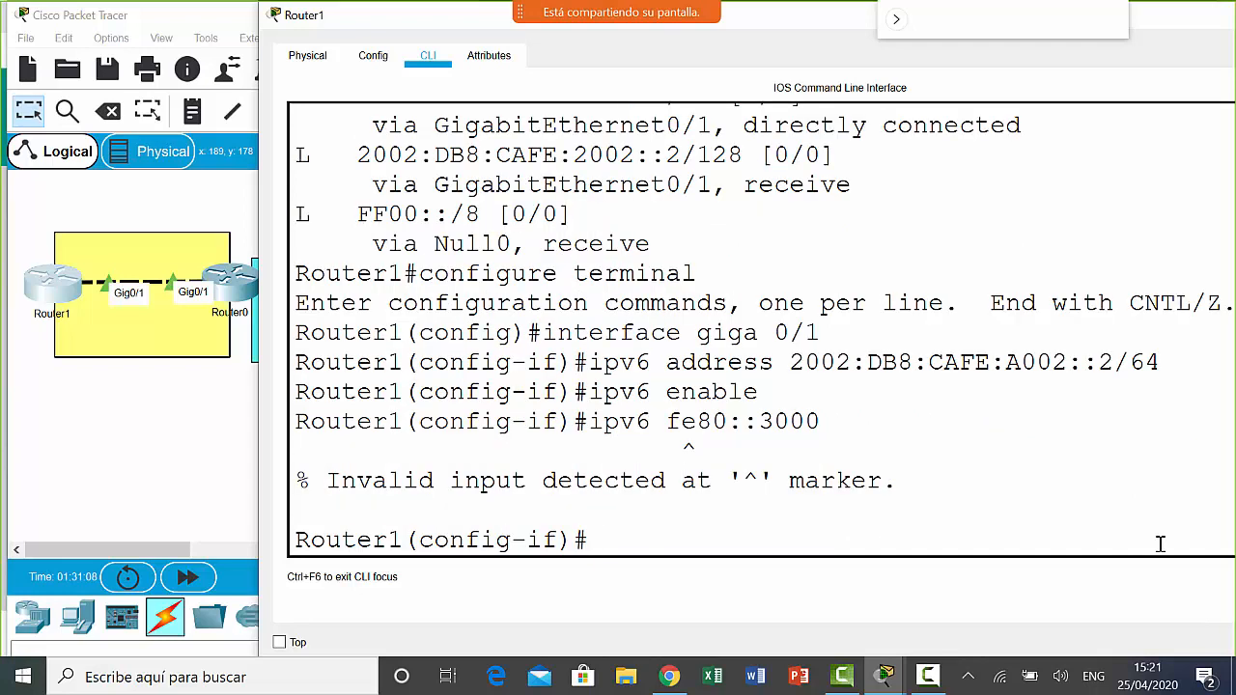
{"action": "key", "text": "Up"}
{"action": "type", "text": "l"}
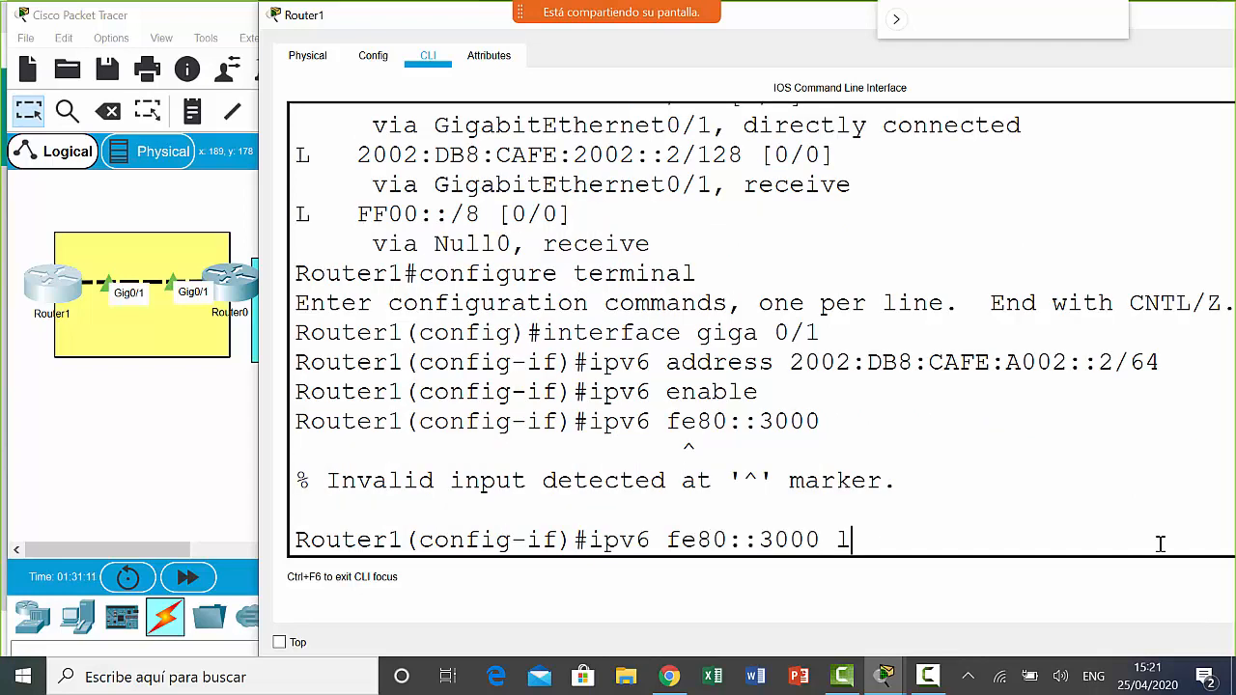
{"action": "type", "text": "ink-local"}
{"action": "key", "text": "Return"}
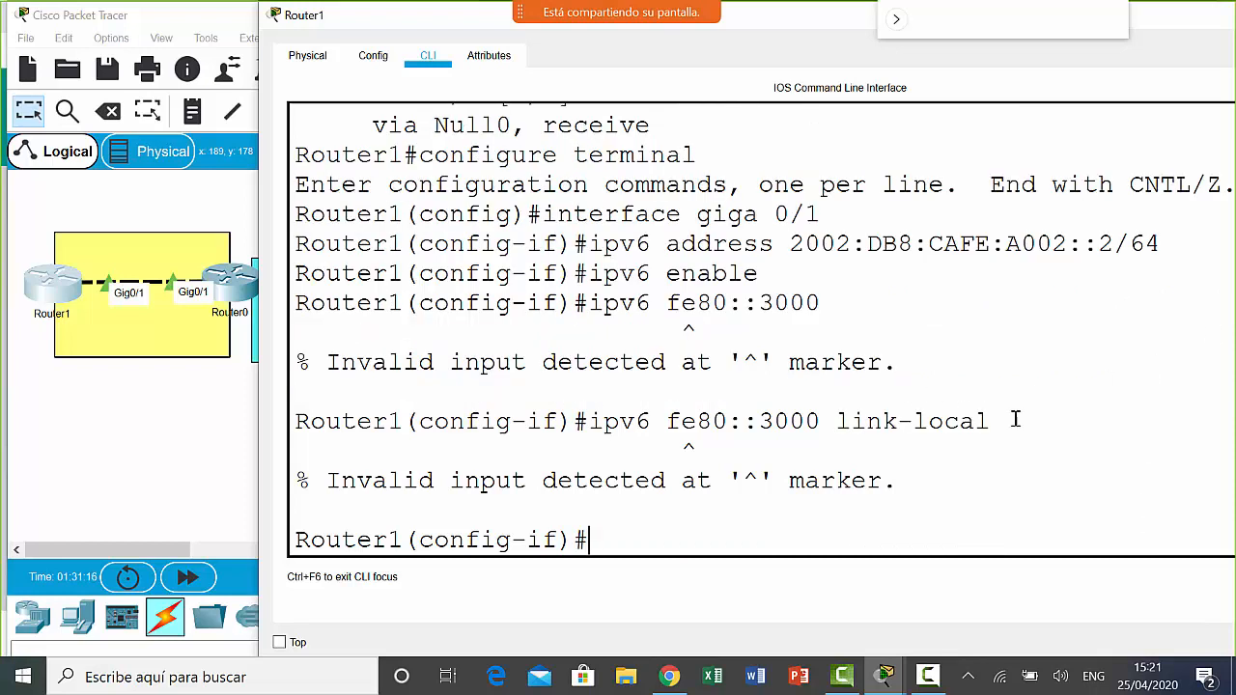
{"action": "left_click_drag", "start_coordinate": [990, 422], "coordinate": [591, 421]}
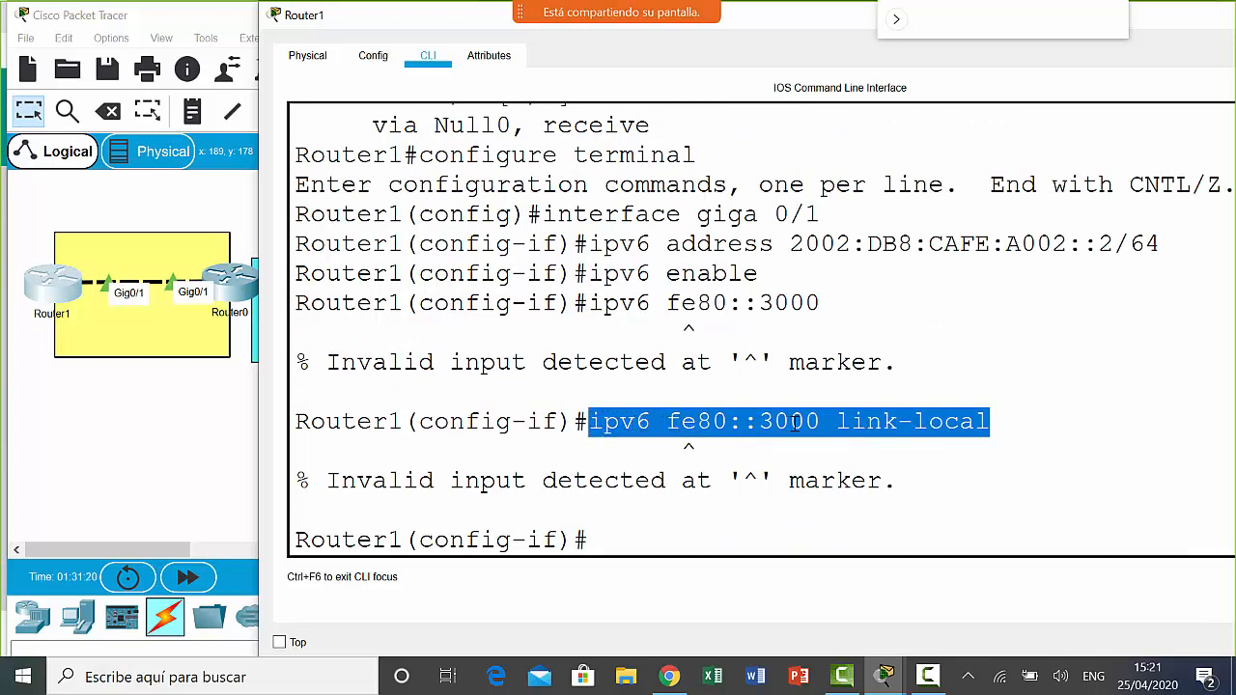
{"action": "left_click", "coordinate": [980, 414]}
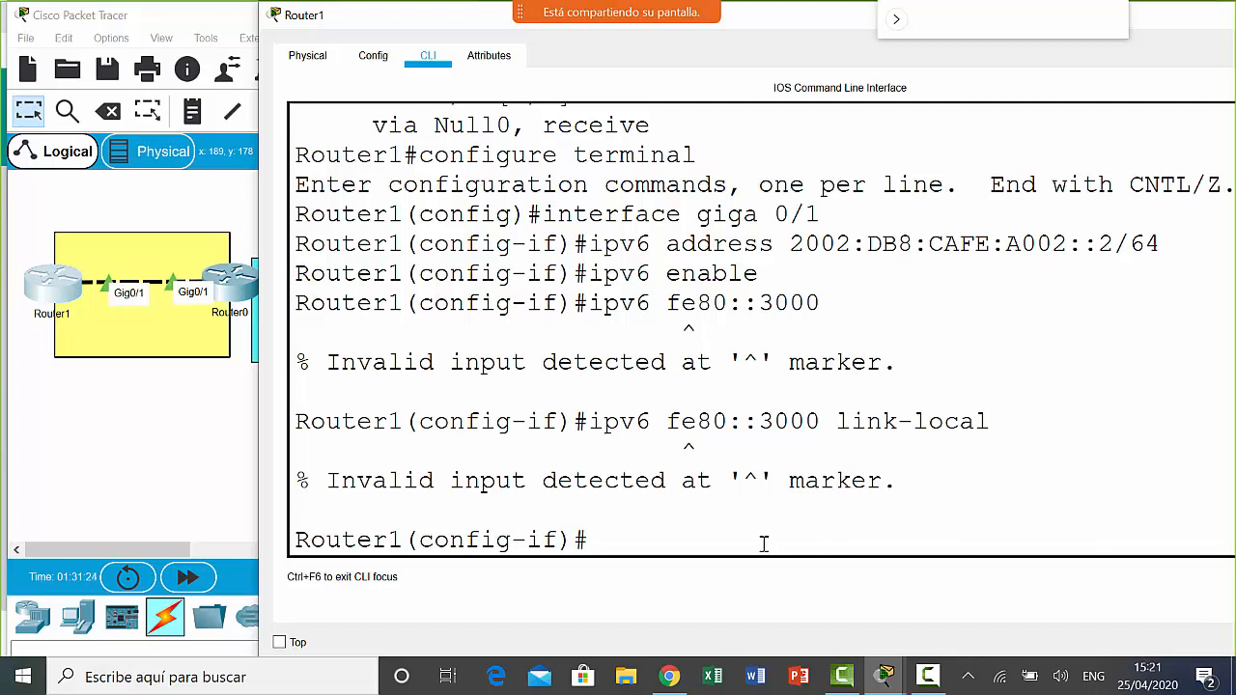
- End configuration mode on Router1 and save its settings with copy running-config startup-config, accepting the default destination filename
{"action": "type", "text": "end"}
{"action": "key", "text": "Return"}
{"action": "key", "text": "Return"}
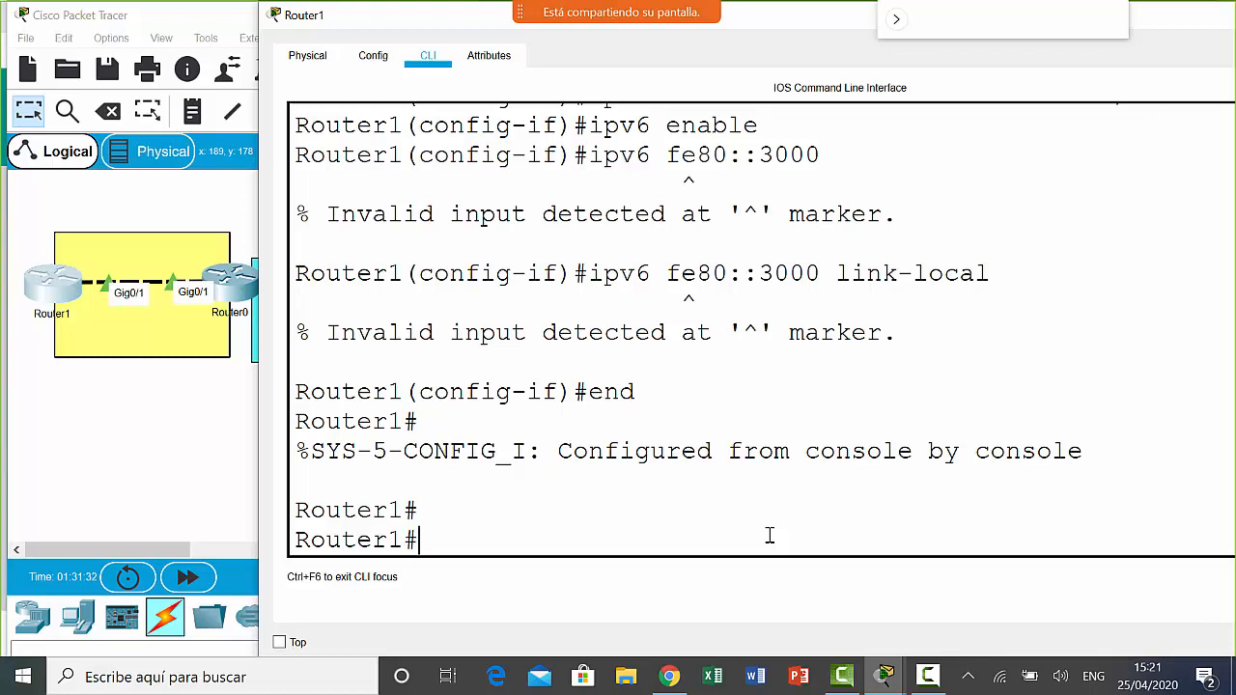
{"action": "type", "text": "copy"}
{"action": "key", "text": "Tab"}
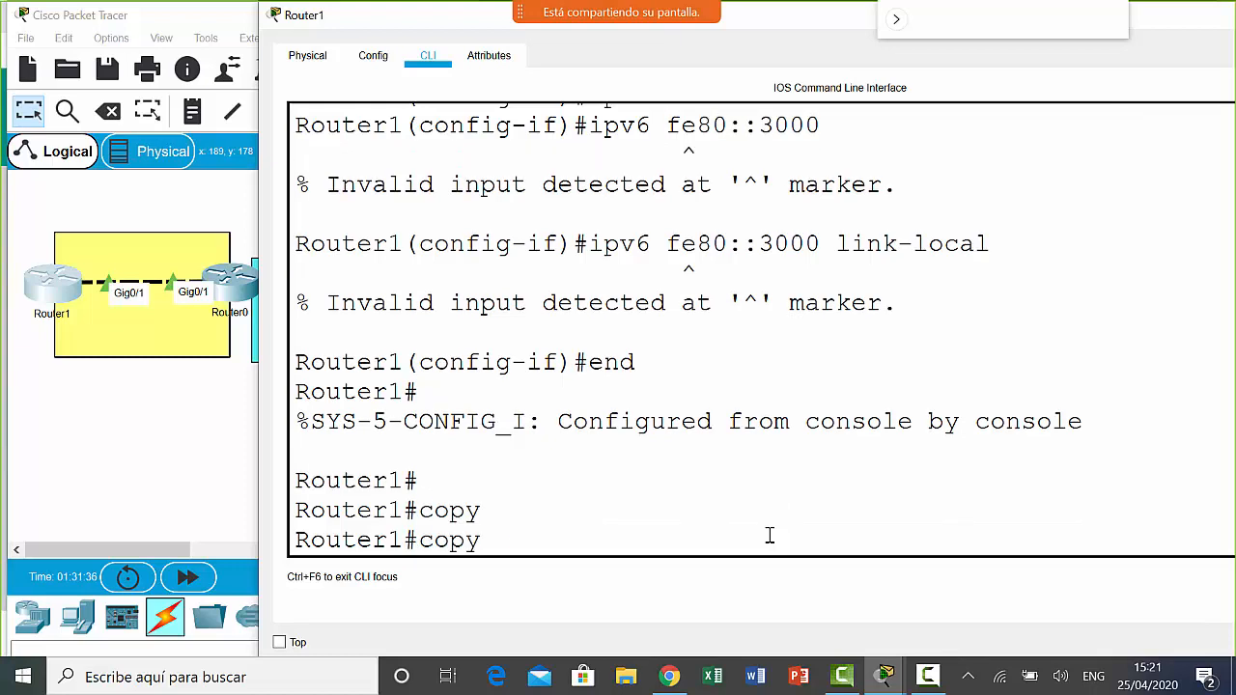
{"action": "type", "text": "run"}
{"action": "key", "text": "Tab"}
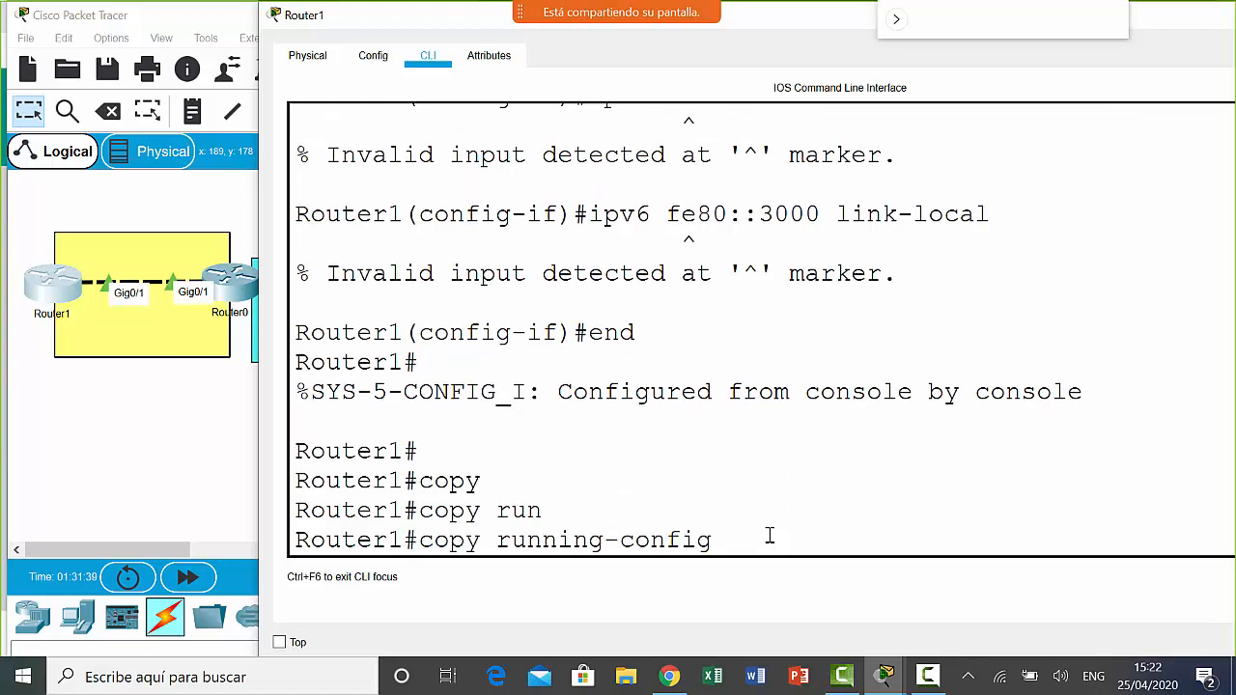
{"action": "type", "text": "sta"}
{"action": "key", "text": "Tab"}
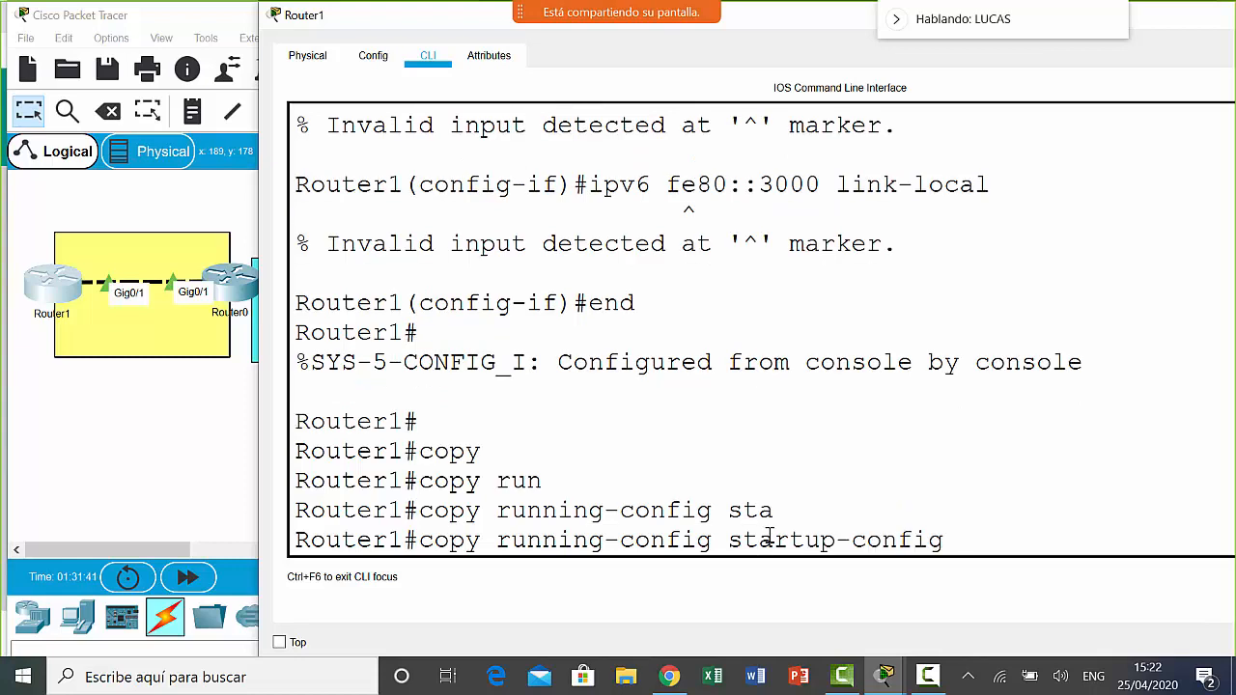
{"action": "key", "text": "Return"}
{"action": "key", "text": "Return"}
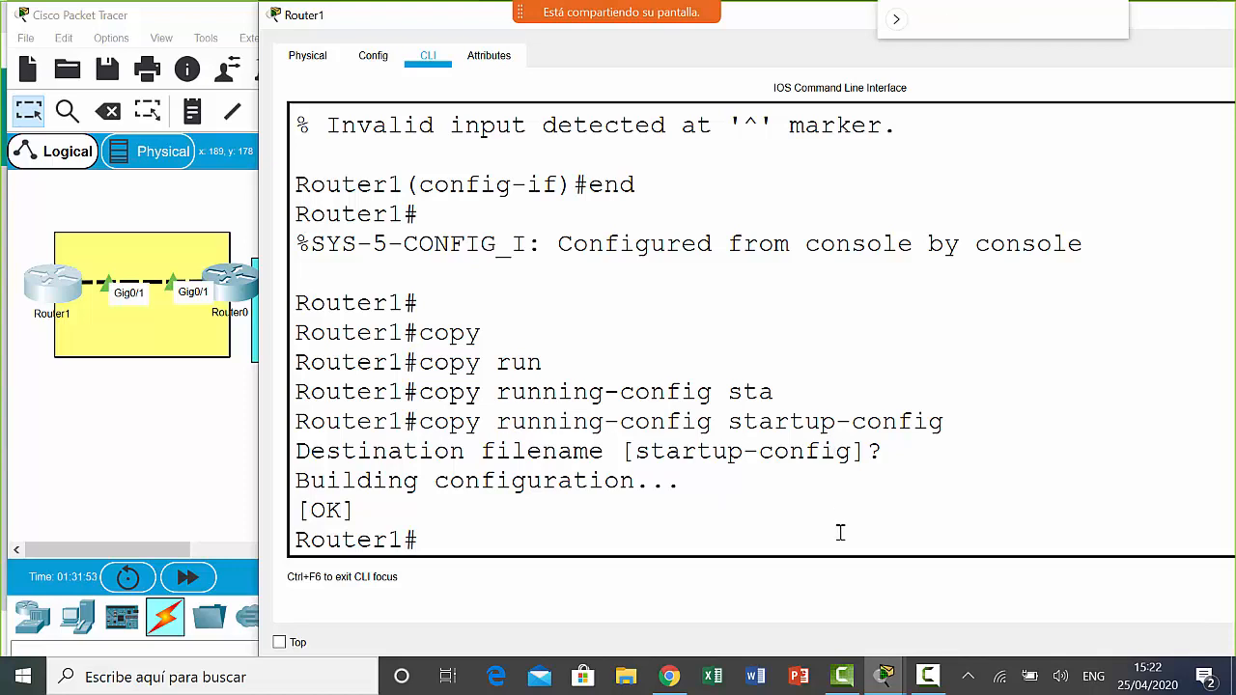
- Save Router1's configuration again with the write memory command
{"action": "type", "text": "wr"}
{"action": "key", "text": "Tab"}
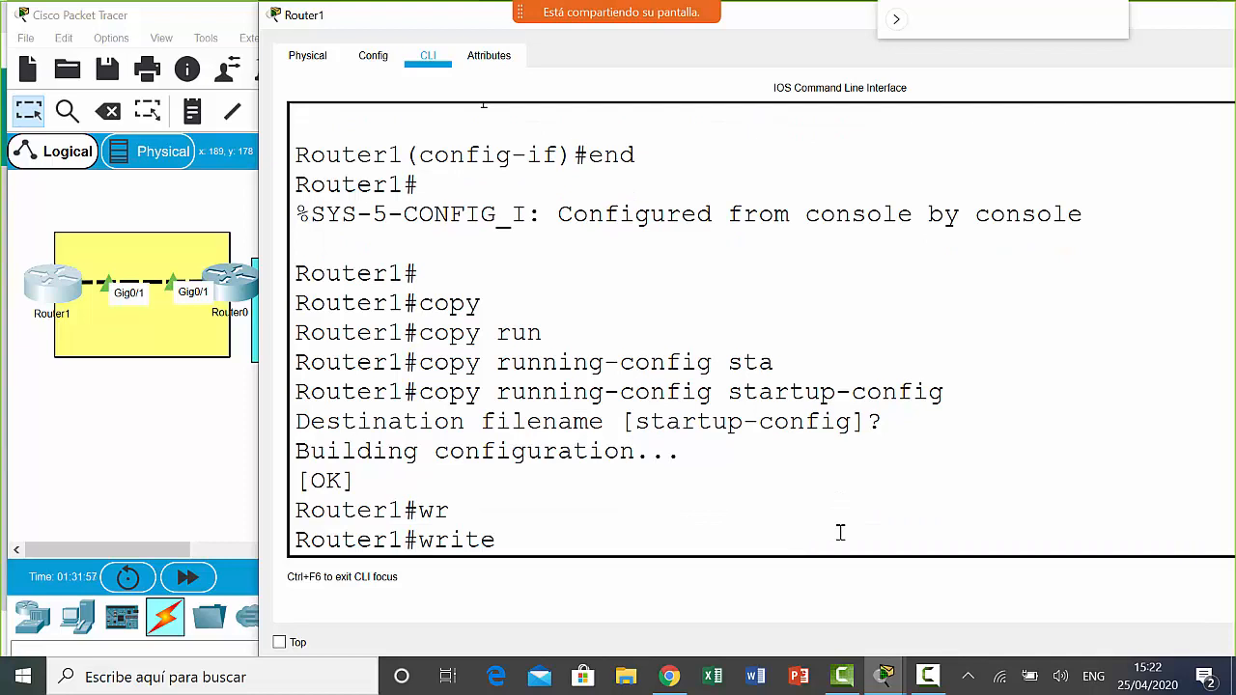
{"action": "type", "text": "mem"}
{"action": "key", "text": "Tab"}
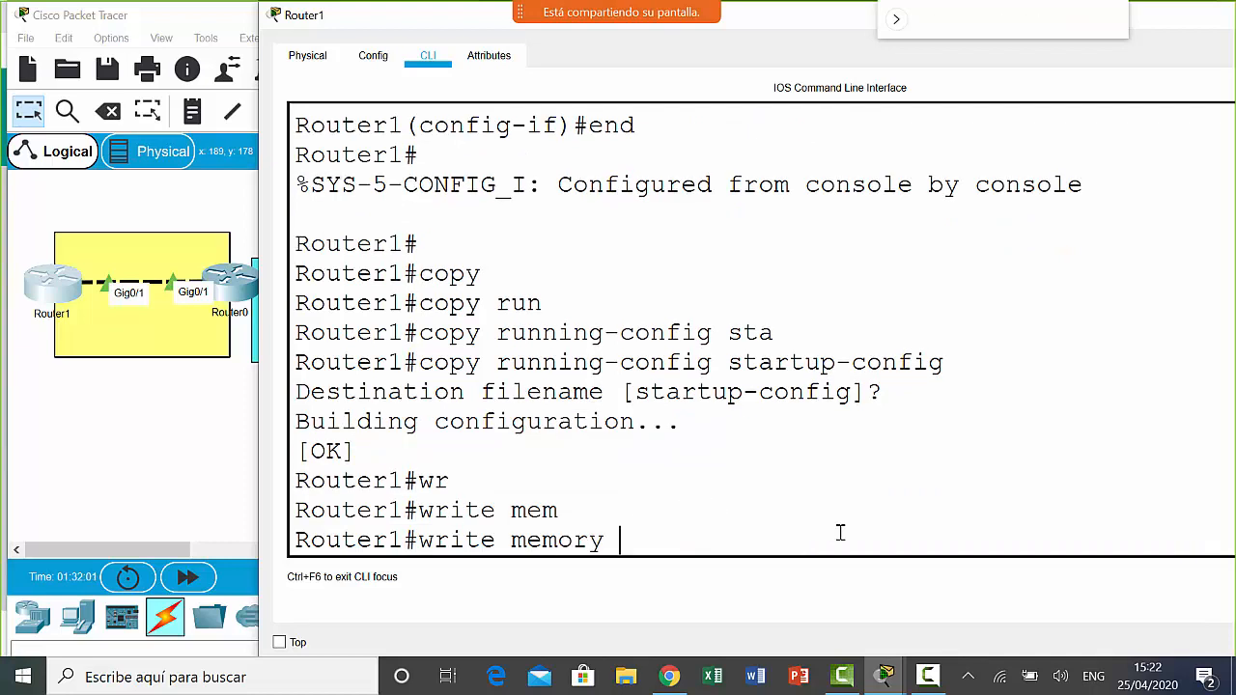
{"action": "key", "text": "Return"}
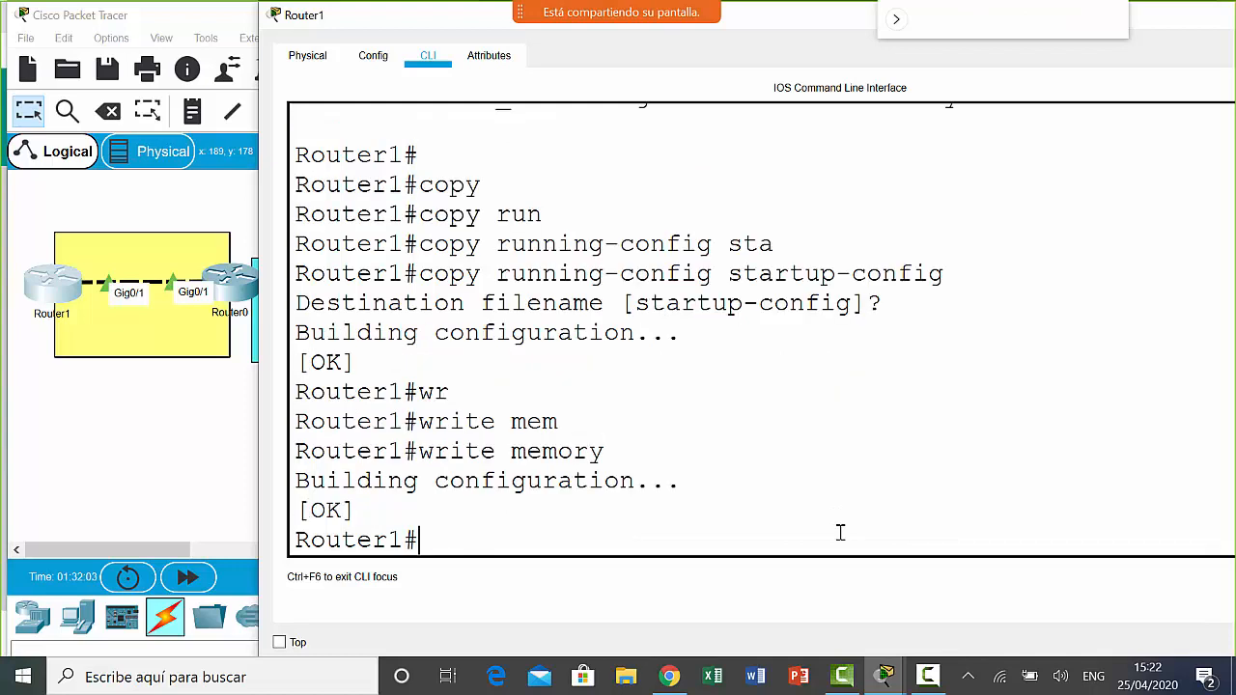
- Repeat the configuration save on Router1 using the shorter command forms w m, write and w
{"action": "type", "text": "w m"}
{"action": "key", "text": "Return"}
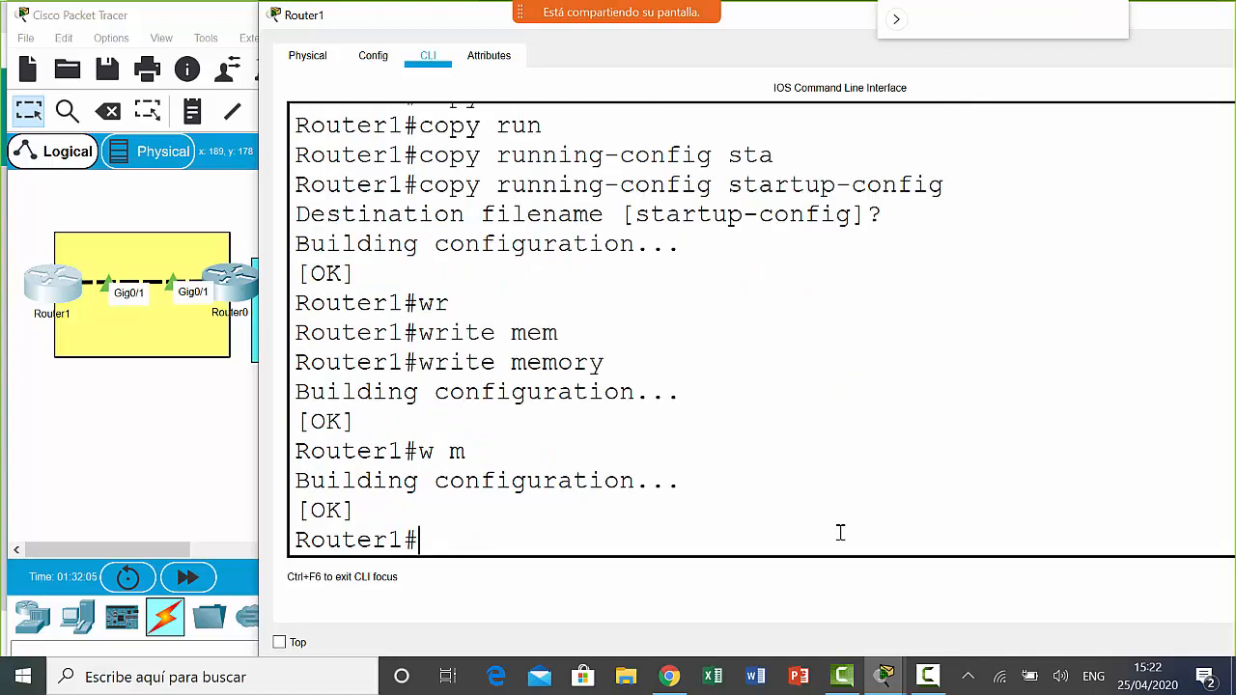
{"action": "type", "text": "wr"}
{"action": "key", "text": "Tab"}
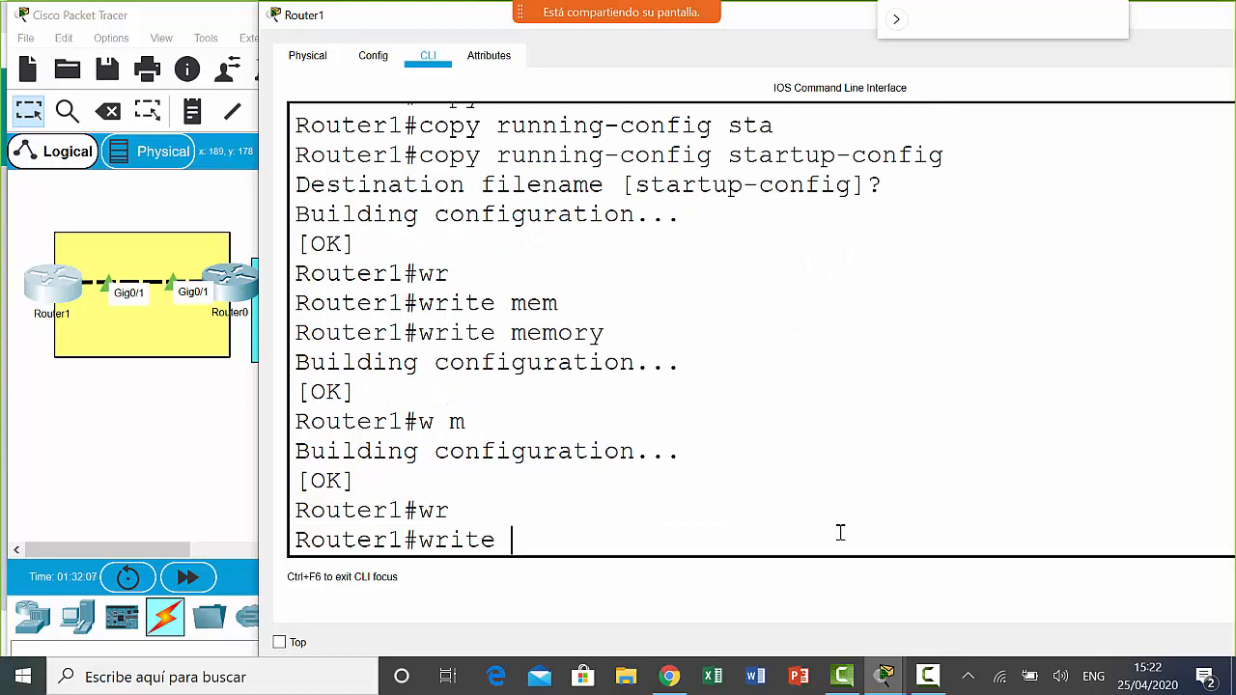
{"action": "key", "text": "Return"}
{"action": "type", "text": "w"}
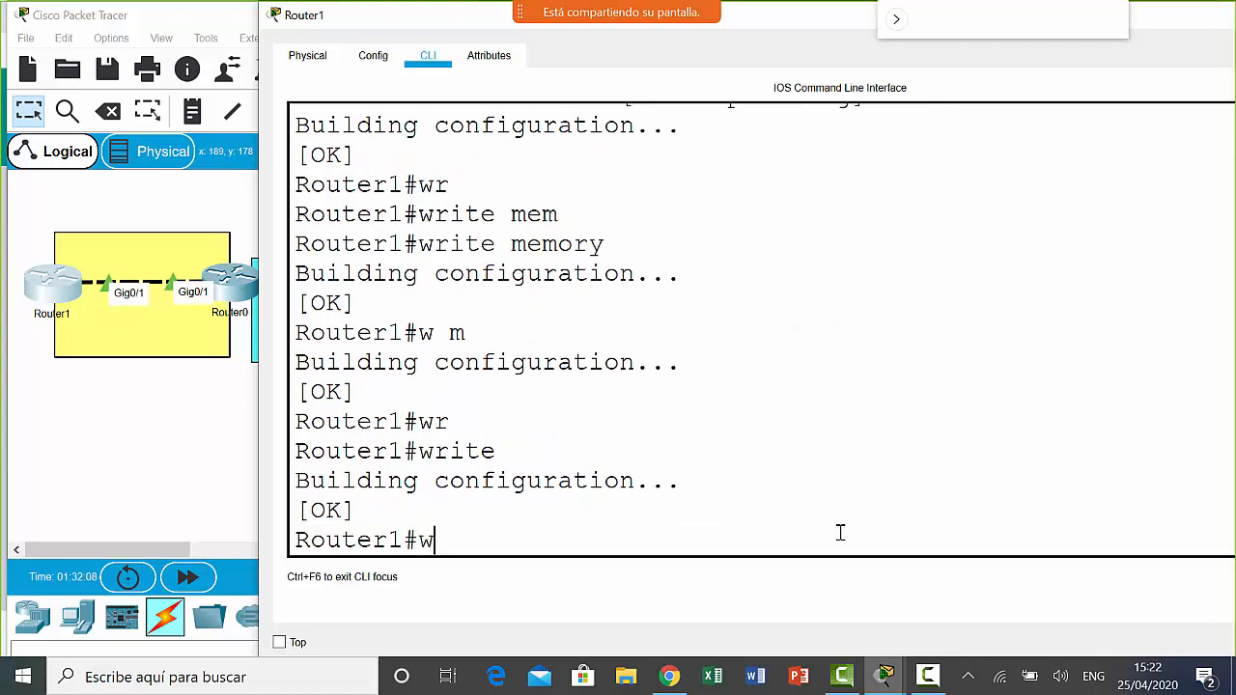
{"action": "key", "text": "Return"}
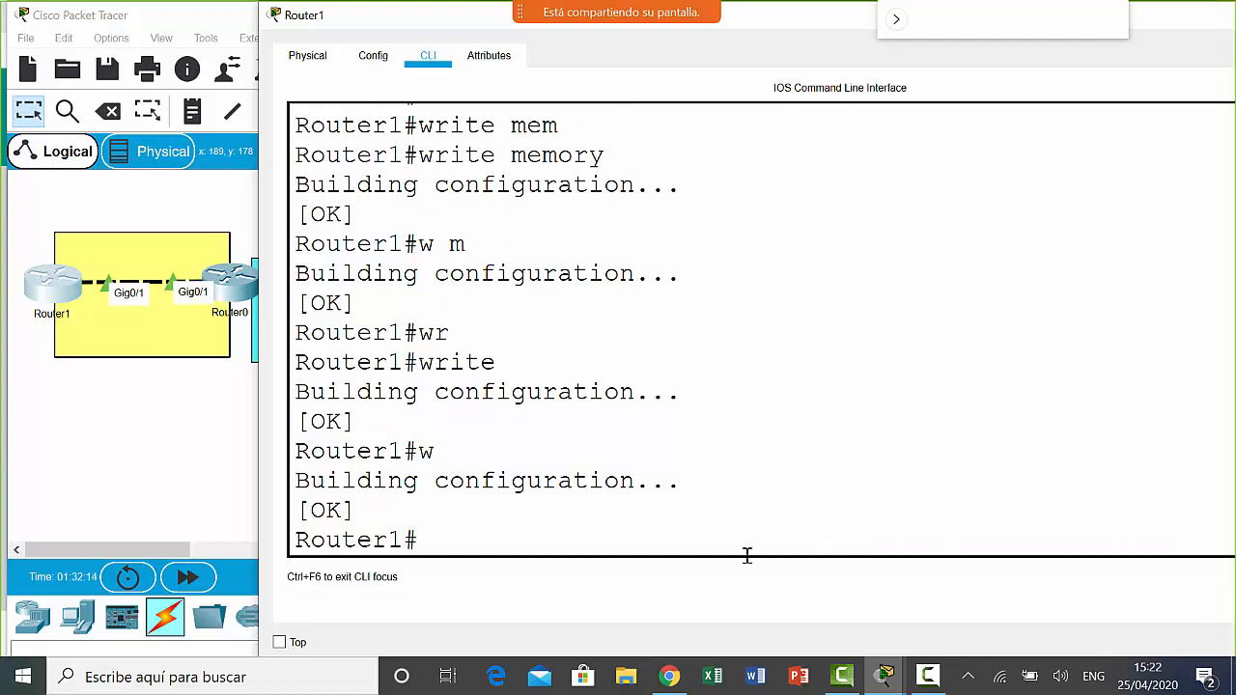
- Switch to Router0's command line and enter global configuration mode with configure terminal
{"action": "left_click", "coordinate": [243, 289]}
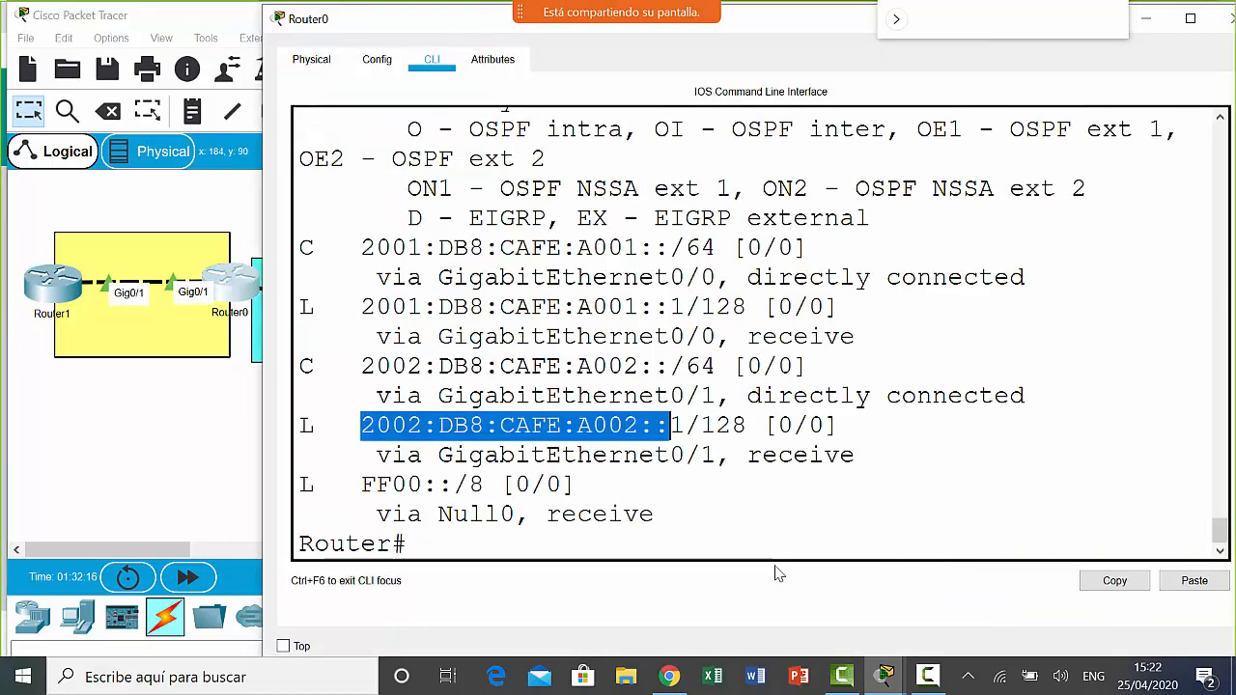
{"action": "left_click", "coordinate": [764, 543]}
{"action": "type", "text": "confi"}
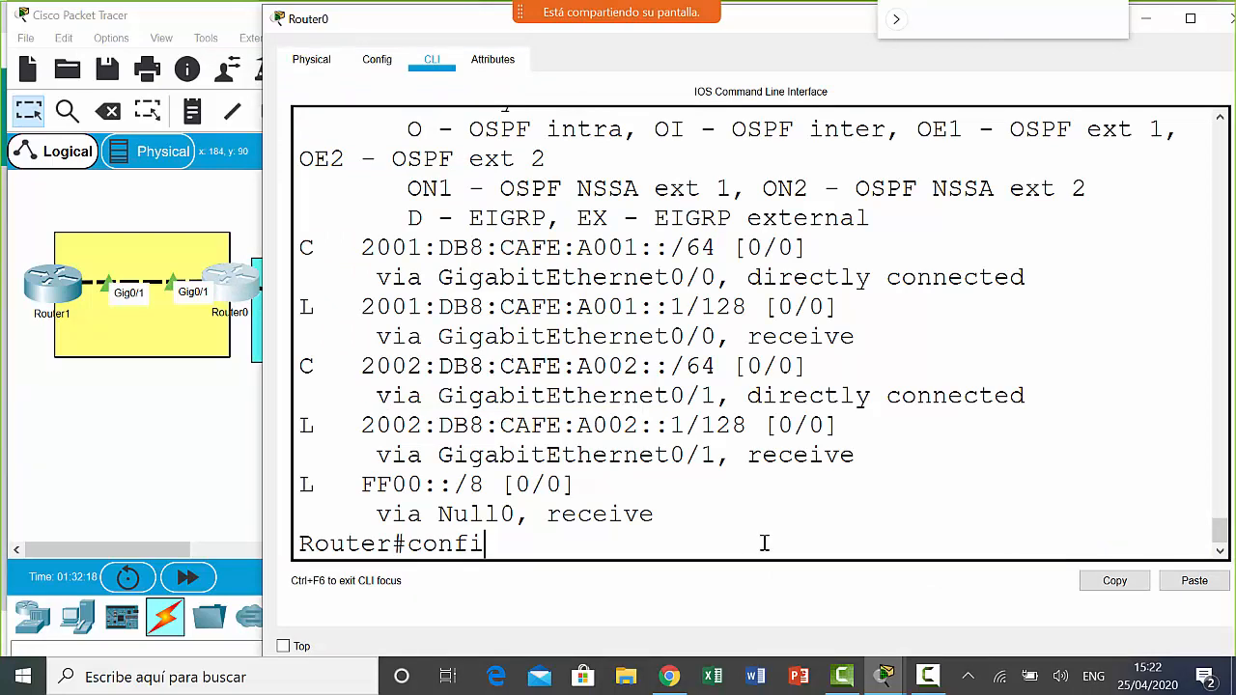
{"action": "type", "text": "g"}
{"action": "key", "text": "Tab"}
{"action": "type", "text": "t"}
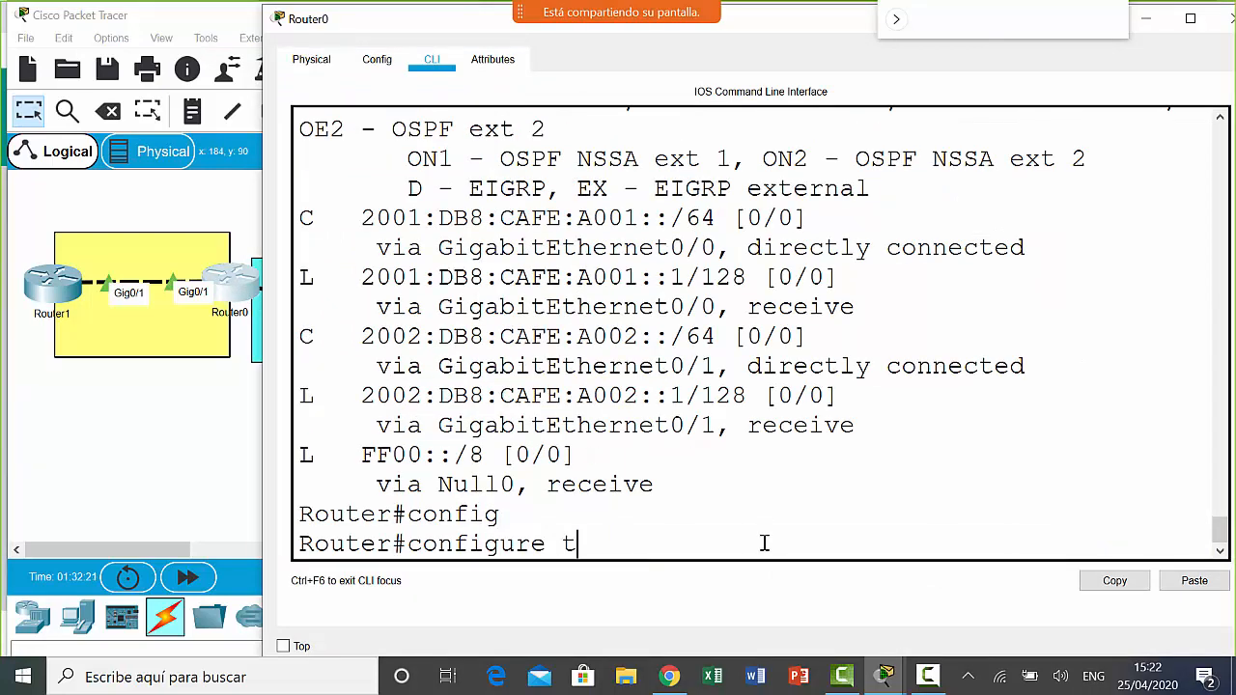
{"action": "key", "text": "Tab"}
{"action": "key", "text": "Return"}
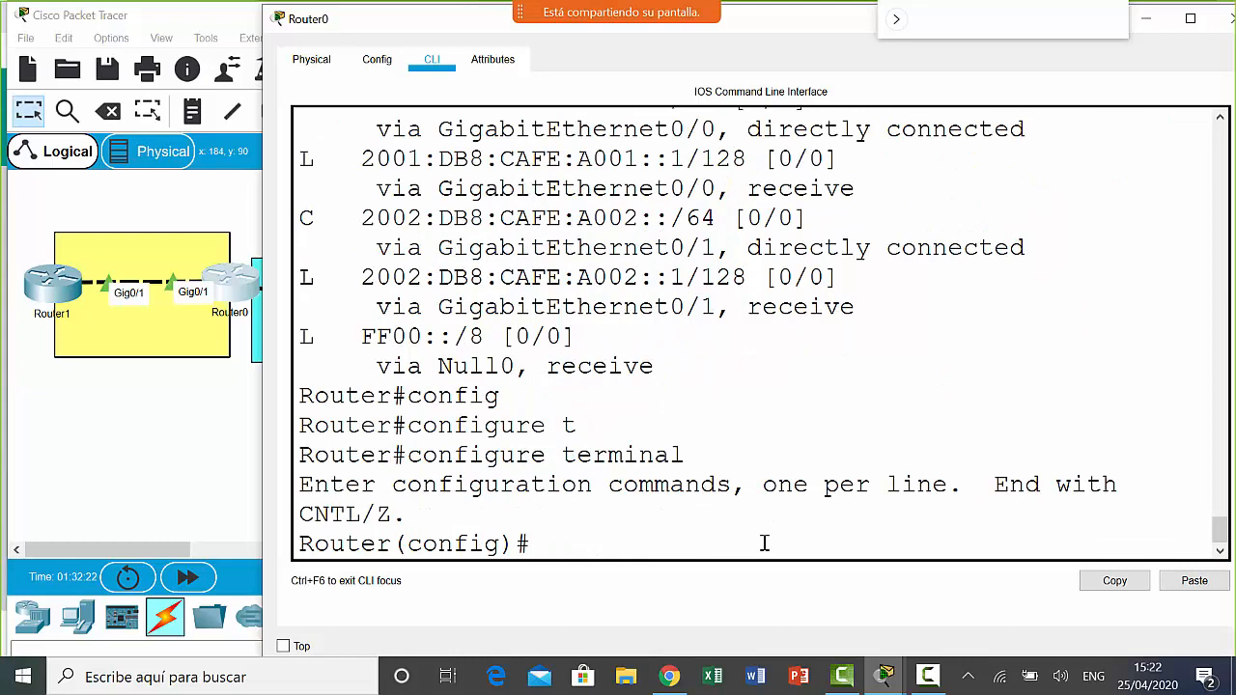
- Set the router's hostname to Router0 and compare the new prompt with the previous one
{"action": "type", "text": "host"}
{"action": "key", "text": "Tab"}
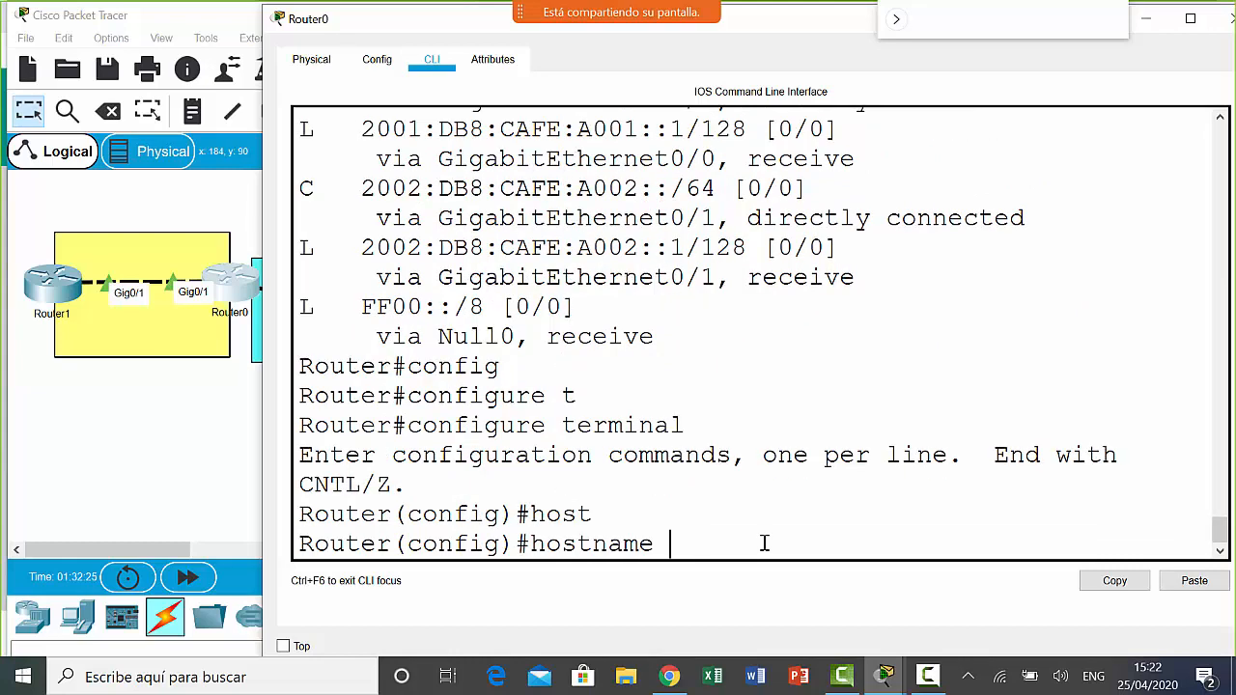
{"action": "type", "text": "Router0"}
{"action": "key", "text": "Return"}
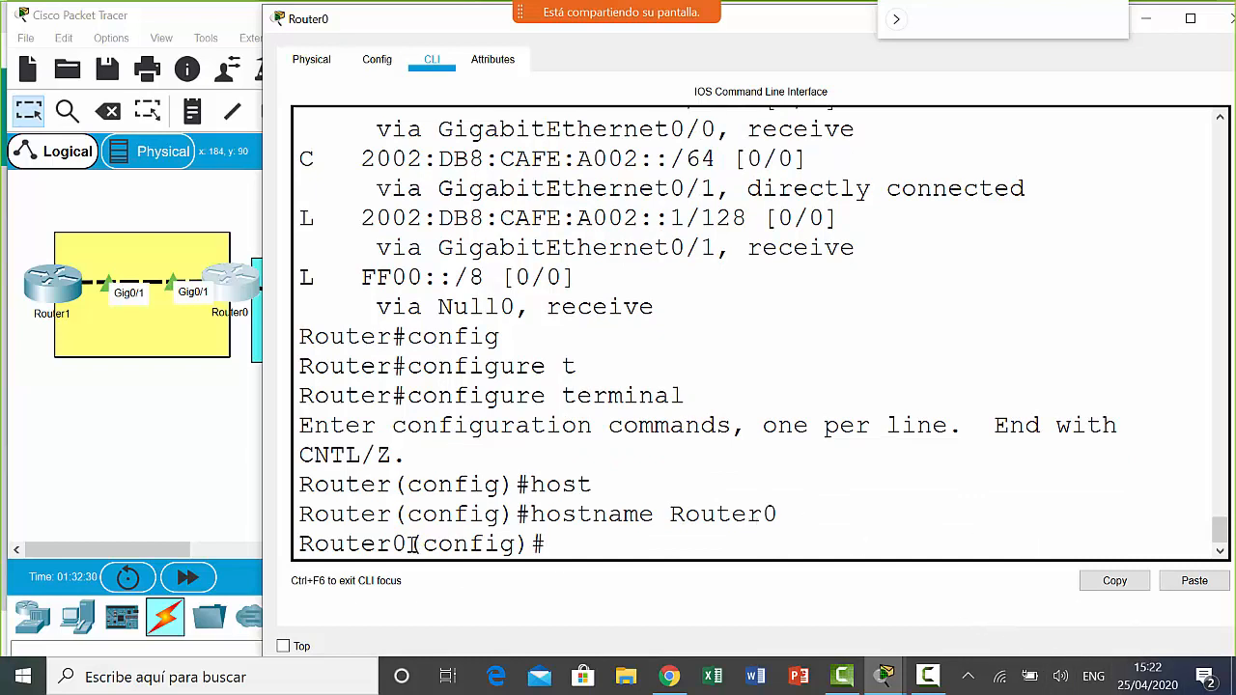
{"action": "left_click_drag", "start_coordinate": [412, 544], "coordinate": [311, 544]}
{"action": "left_click_drag", "start_coordinate": [403, 514], "coordinate": [299, 513]}
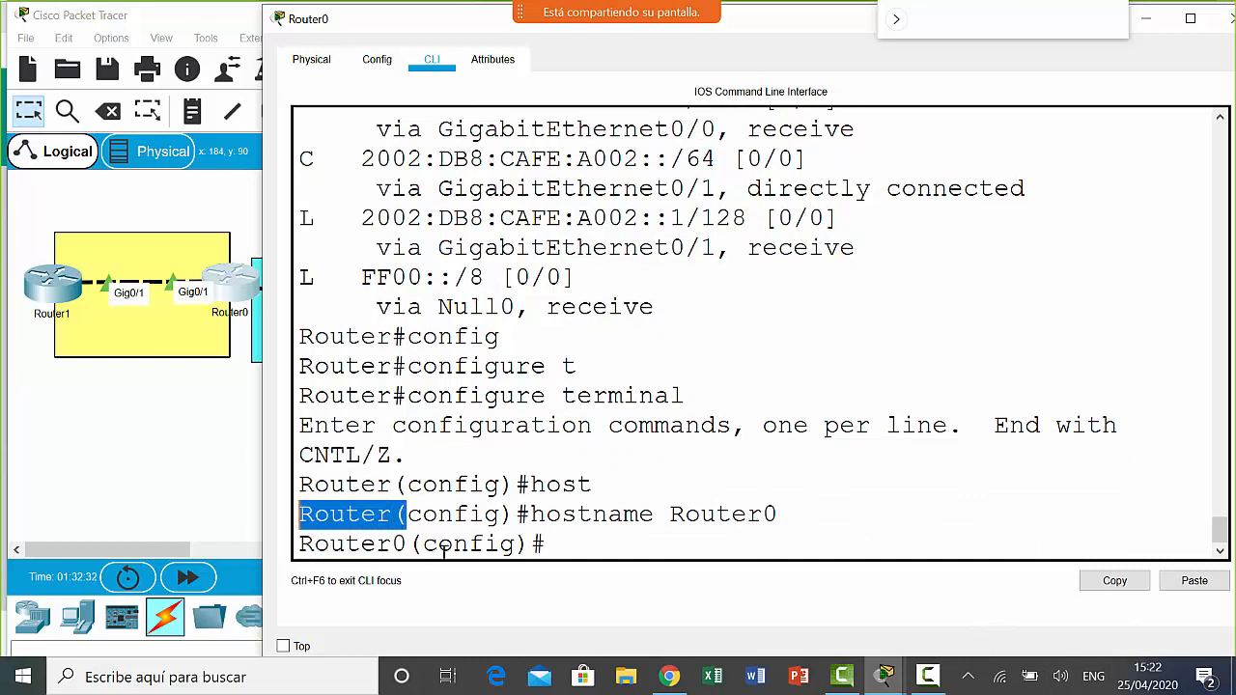
- Exit configuration mode on Router0 and save its settings with copy running-config startup-config, accepting the default destination filename
{"action": "left_click", "coordinate": [597, 555]}
{"action": "type", "text": "exit"}
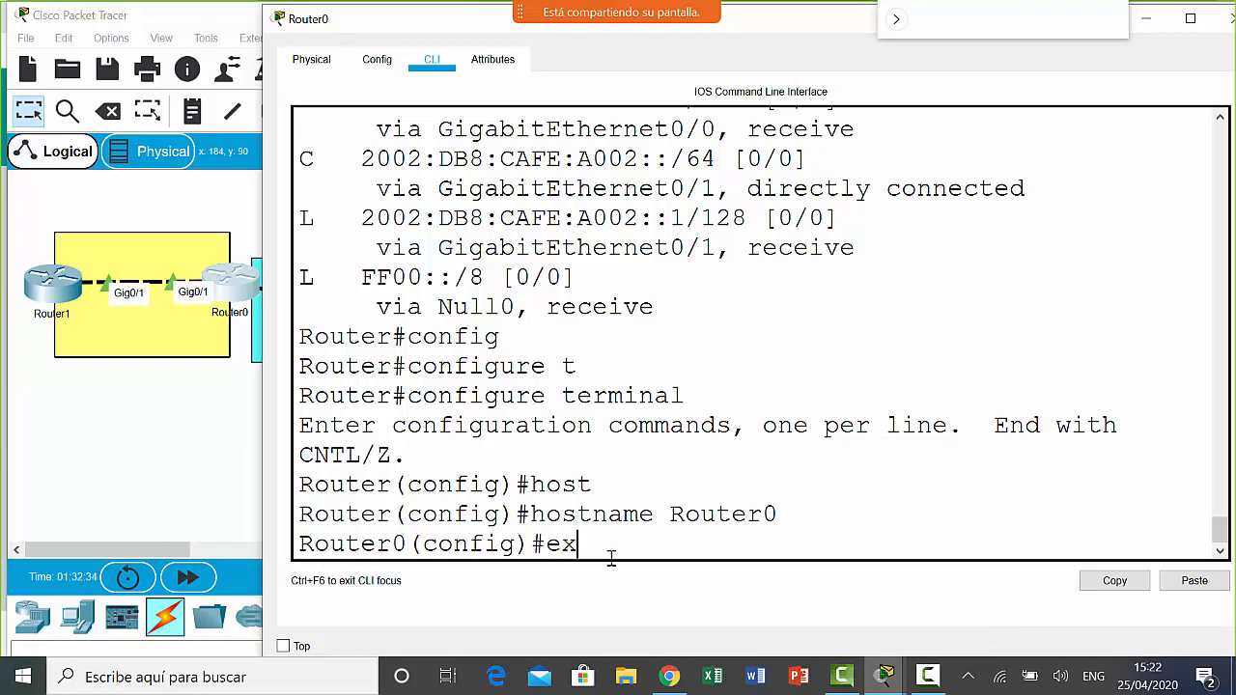
{"action": "key", "text": "Return"}
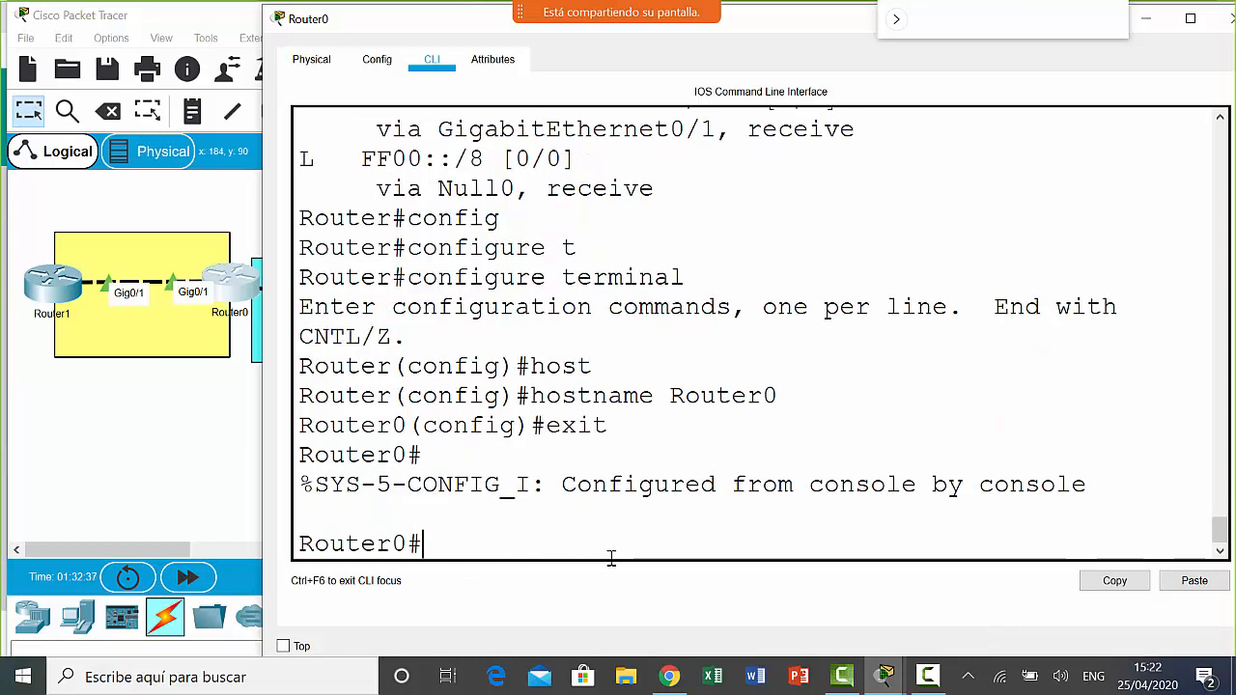
{"action": "type", "text": "co"}
{"action": "key", "text": "Tab"}
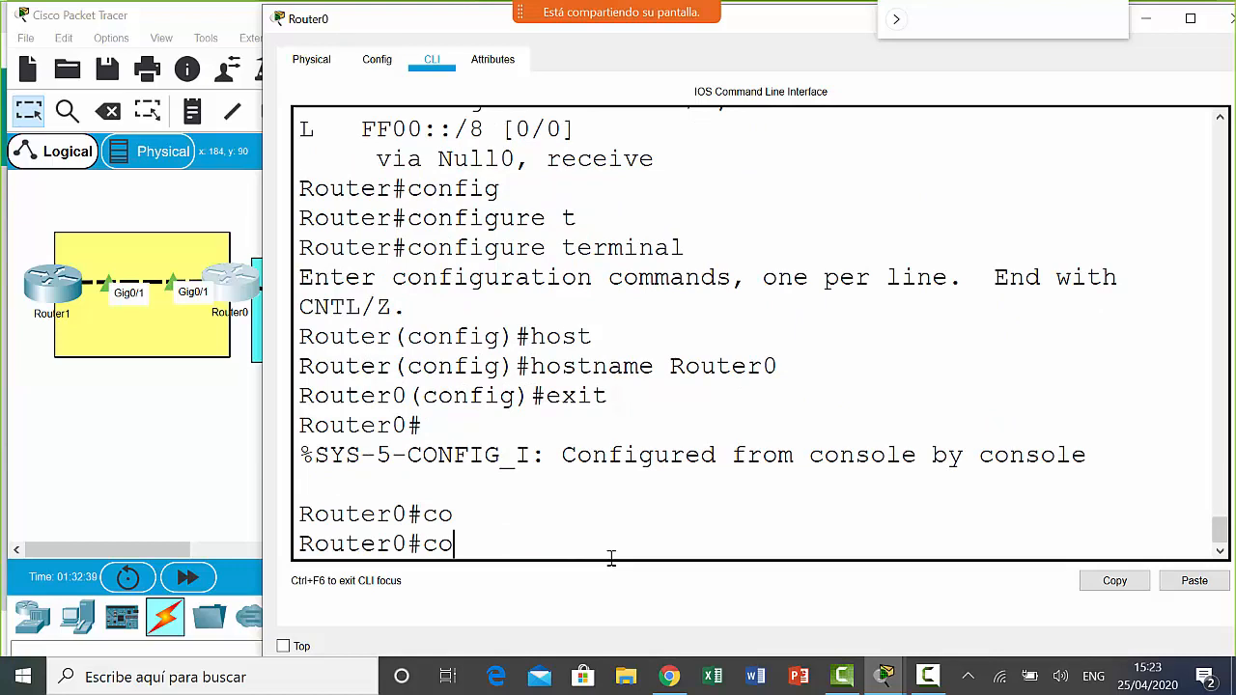
{"action": "type", "text": "p"}
{"action": "key", "text": "Tab"}
{"action": "type", "text": "ru"}
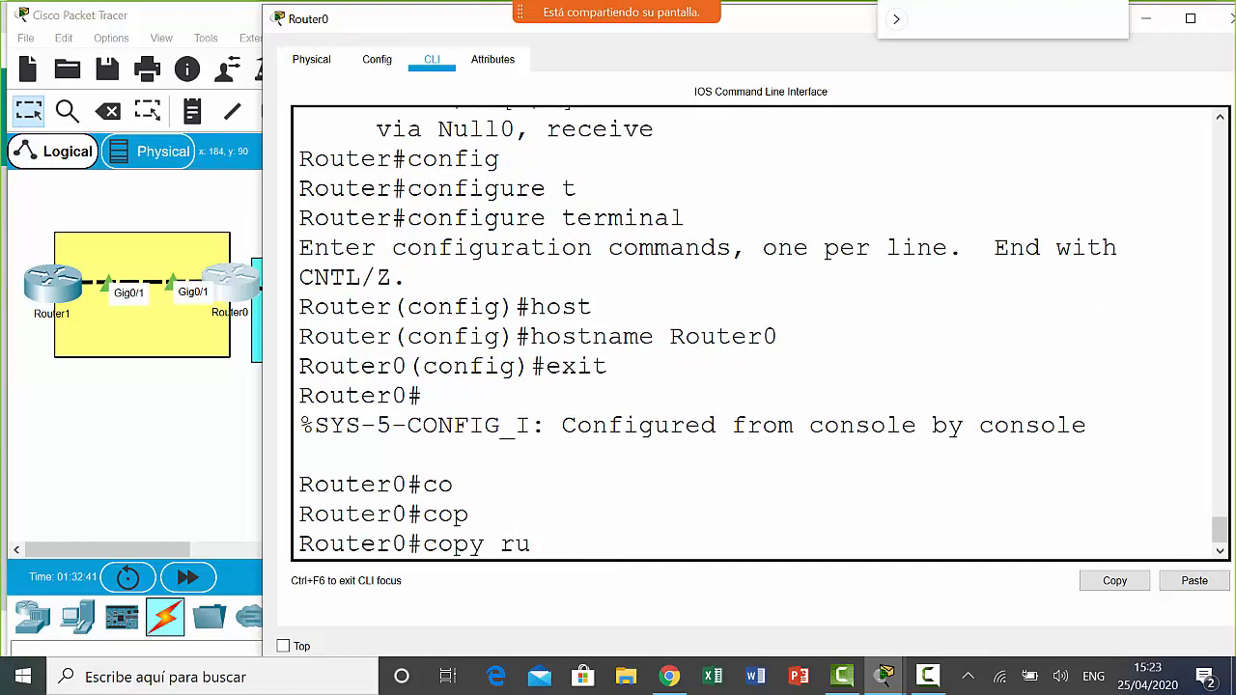
{"action": "key", "text": "Tab"}
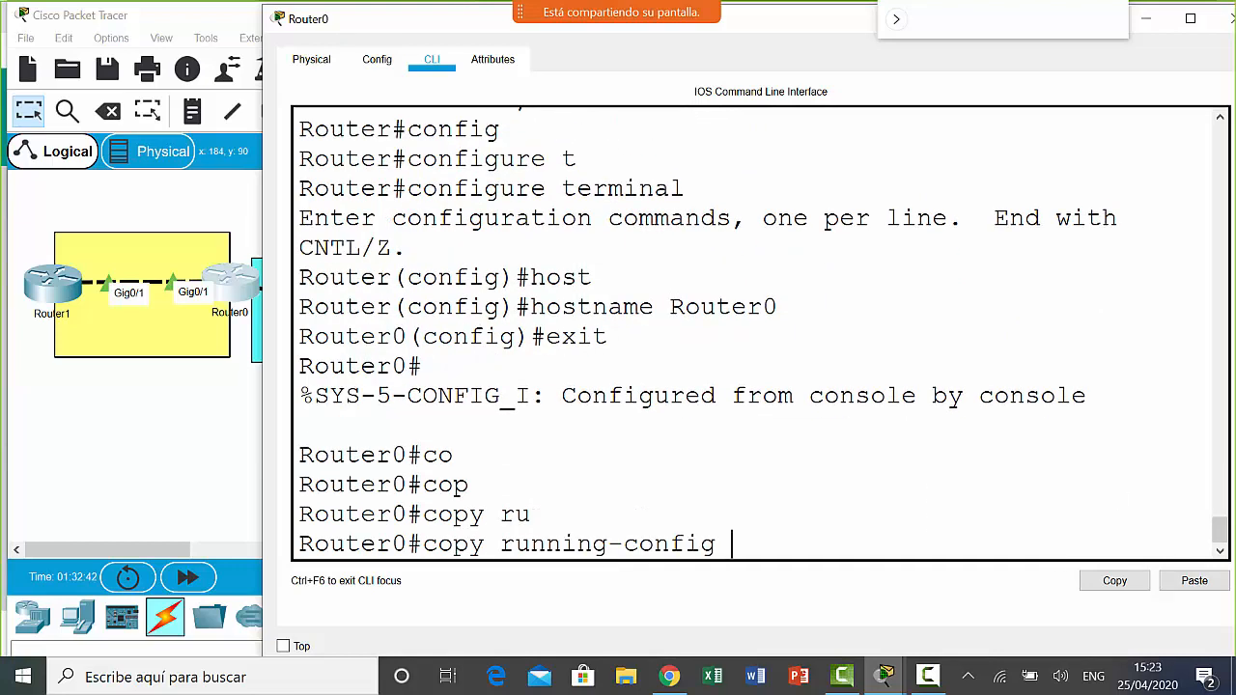
{"action": "type", "text": "st"}
{"action": "key", "text": "Tab"}
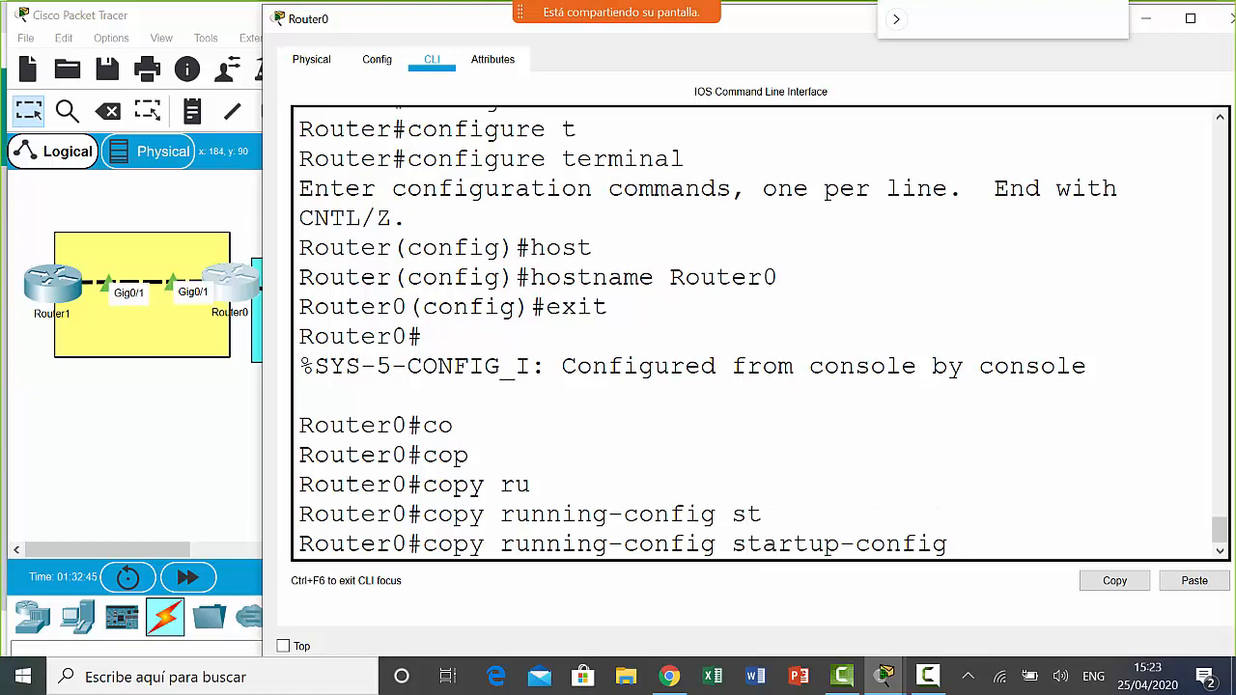
{"action": "key", "text": "Return"}
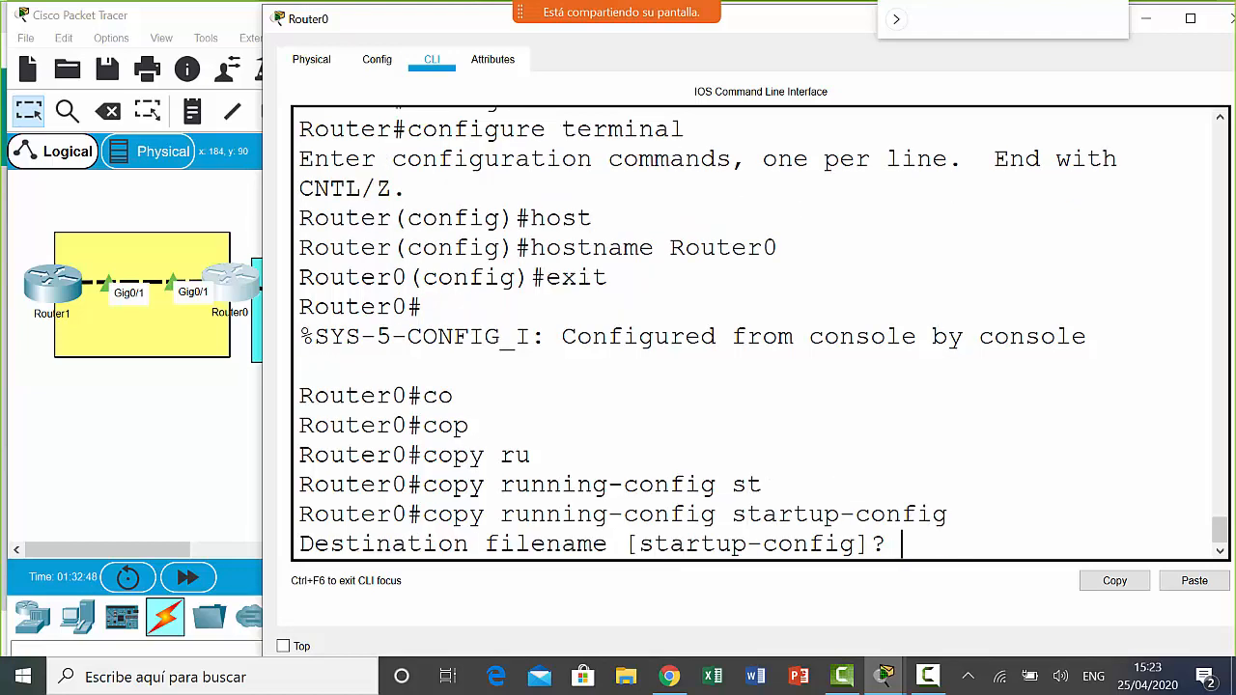
{"action": "key", "text": "Return"}
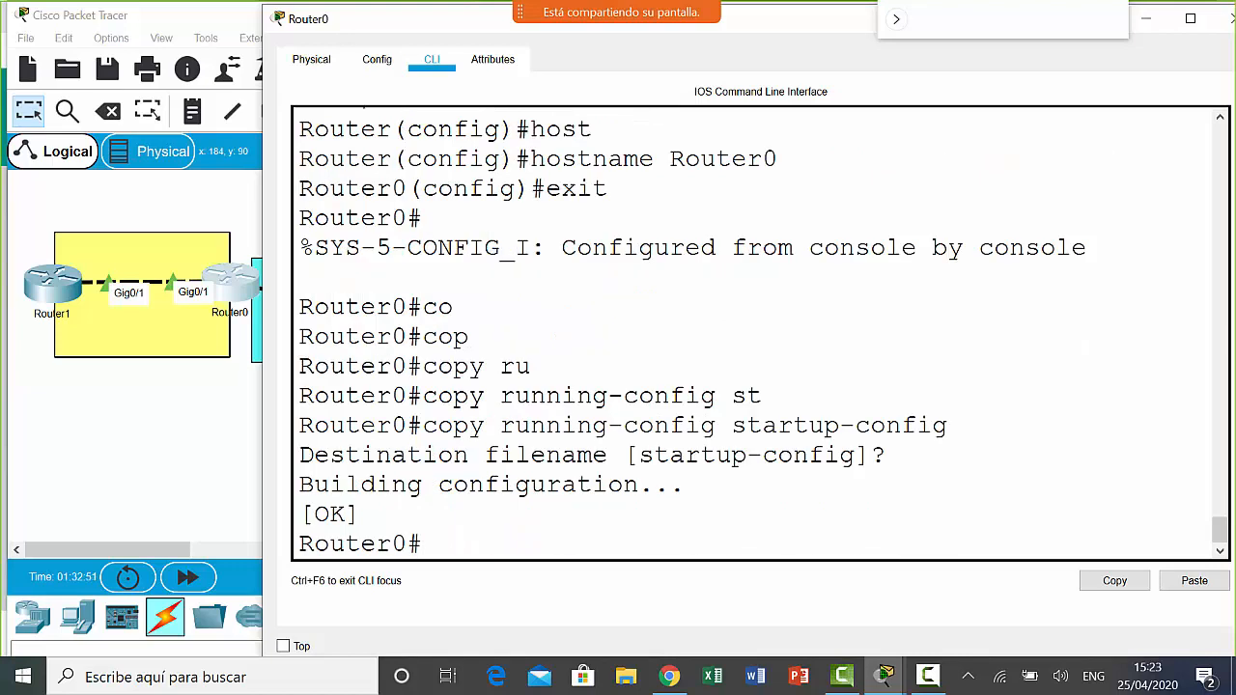
- Save Router0's configuration again with the write memory command
{"action": "type", "text": "wr"}
{"action": "key", "text": "Tab"}
{"action": "type", "text": "m"}
{"action": "type", "text": "e"}
{"action": "key", "text": "Tab"}
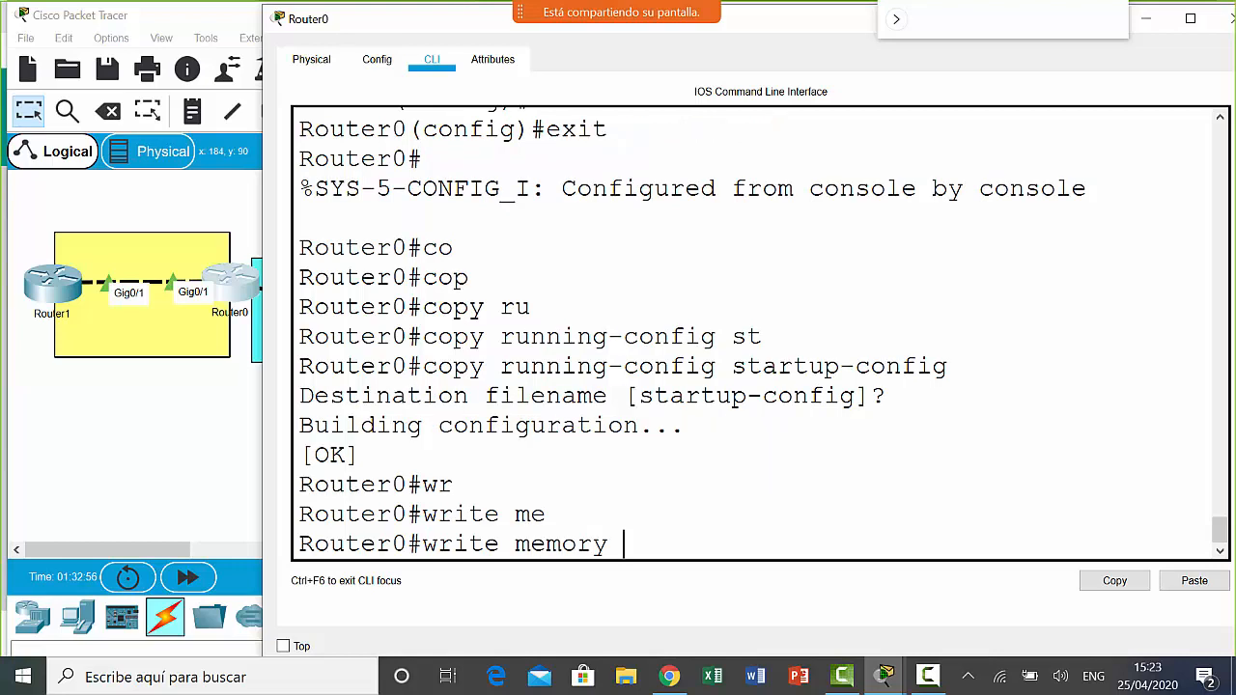
{"action": "key", "text": "Return"}
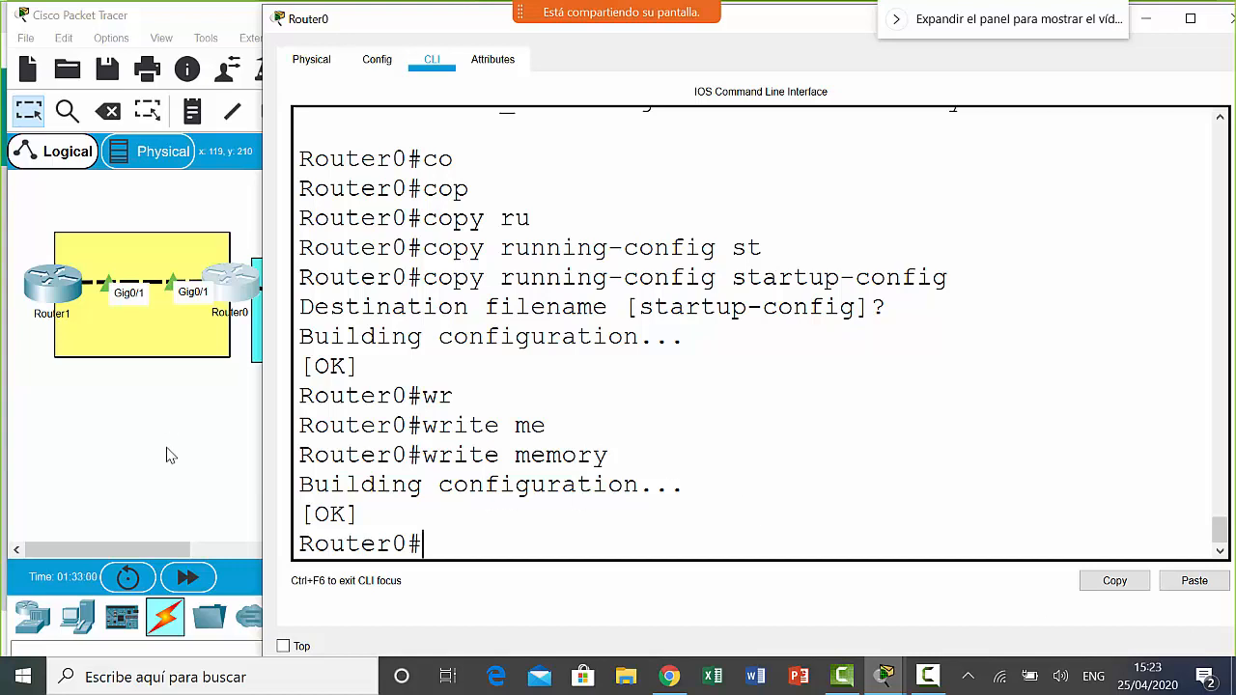
- Bring up PC1's command prompt, widen its window and ping 192.168.20.1
{"action": "left_click", "coordinate": [232, 438]}
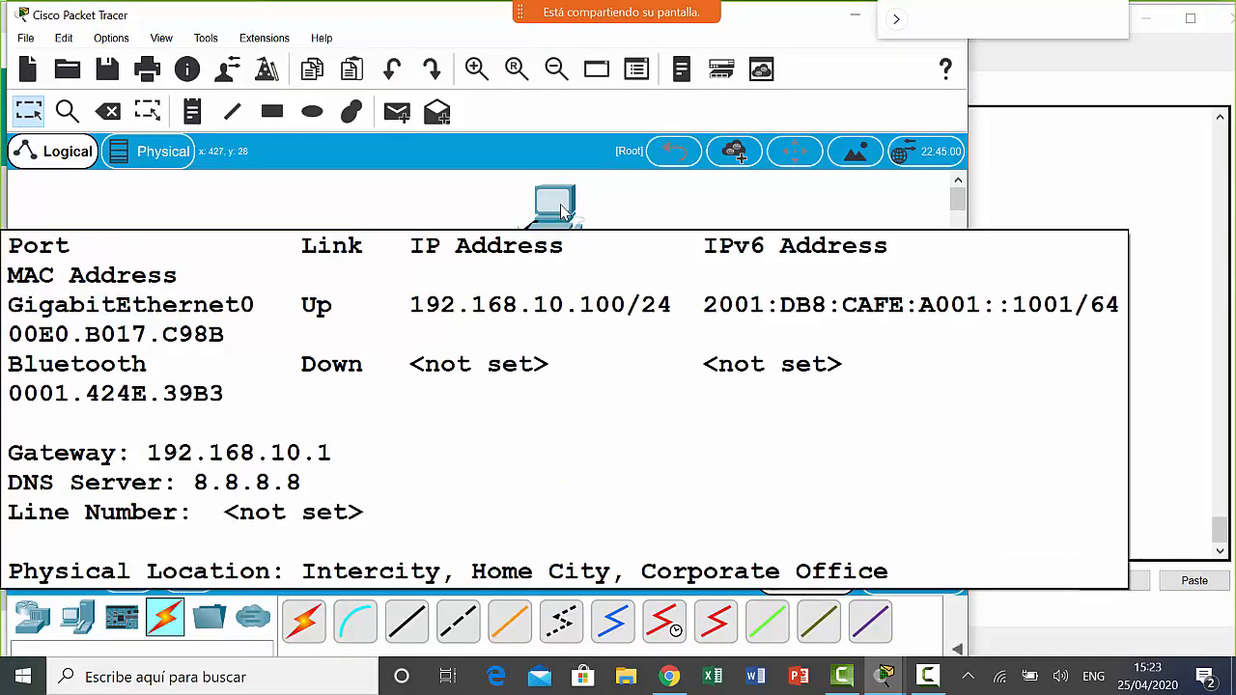
{"action": "left_click", "coordinate": [560, 216]}
{"action": "scroll", "coordinate": [840, 357], "scroll_direction": "down", "scroll_amount": 12}
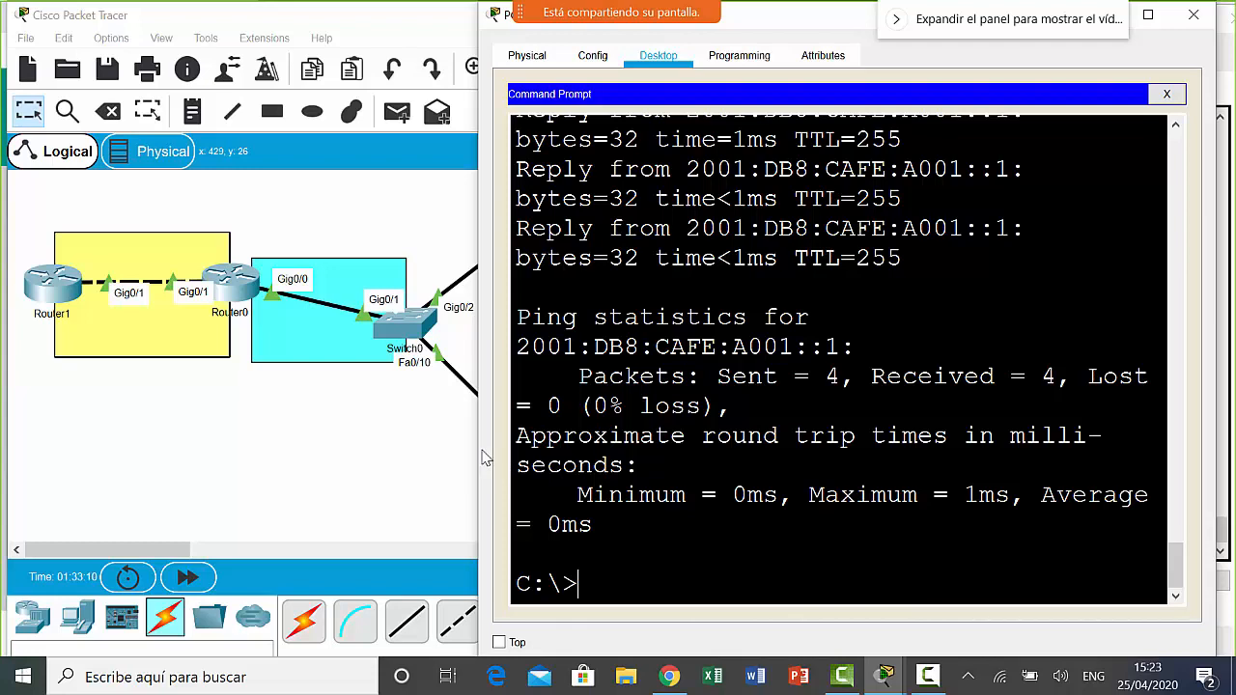
{"action": "left_click_drag", "start_coordinate": [473, 448], "coordinate": [257, 428]}
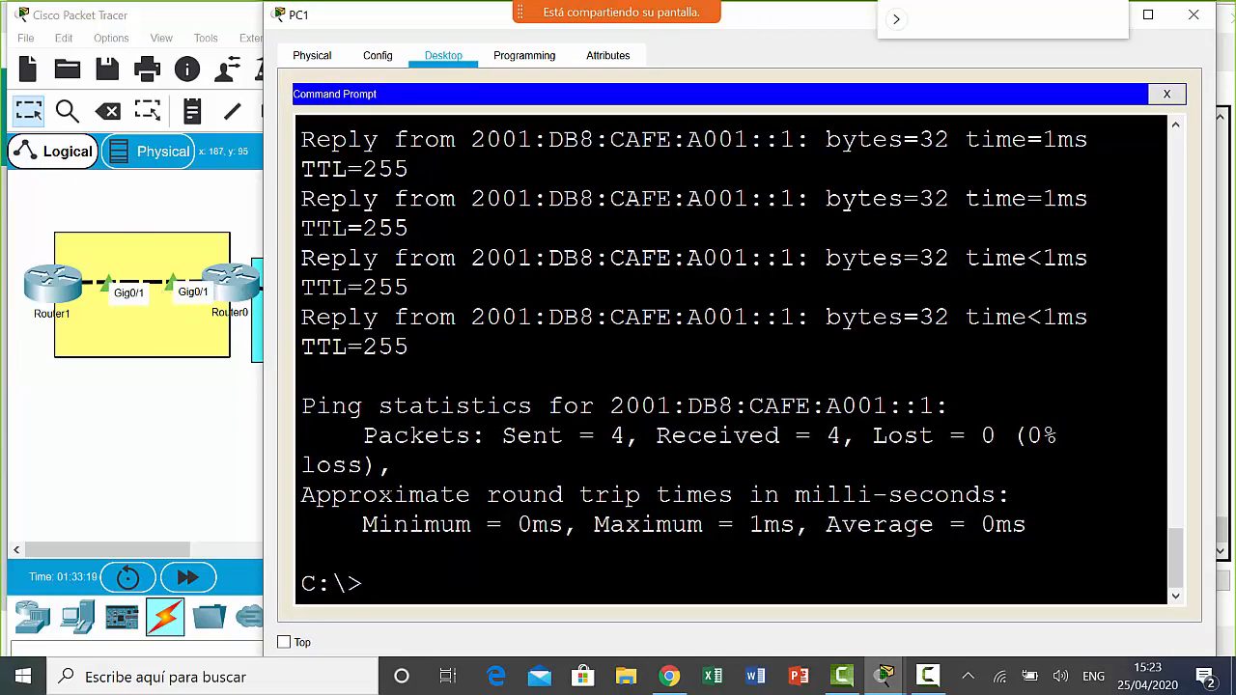
{"action": "type", "text": "ping"}
{"action": "type", "text": " 193."}
{"action": "key", "text": "BackSpace"}
{"action": "key", "text": "BackSpace"}
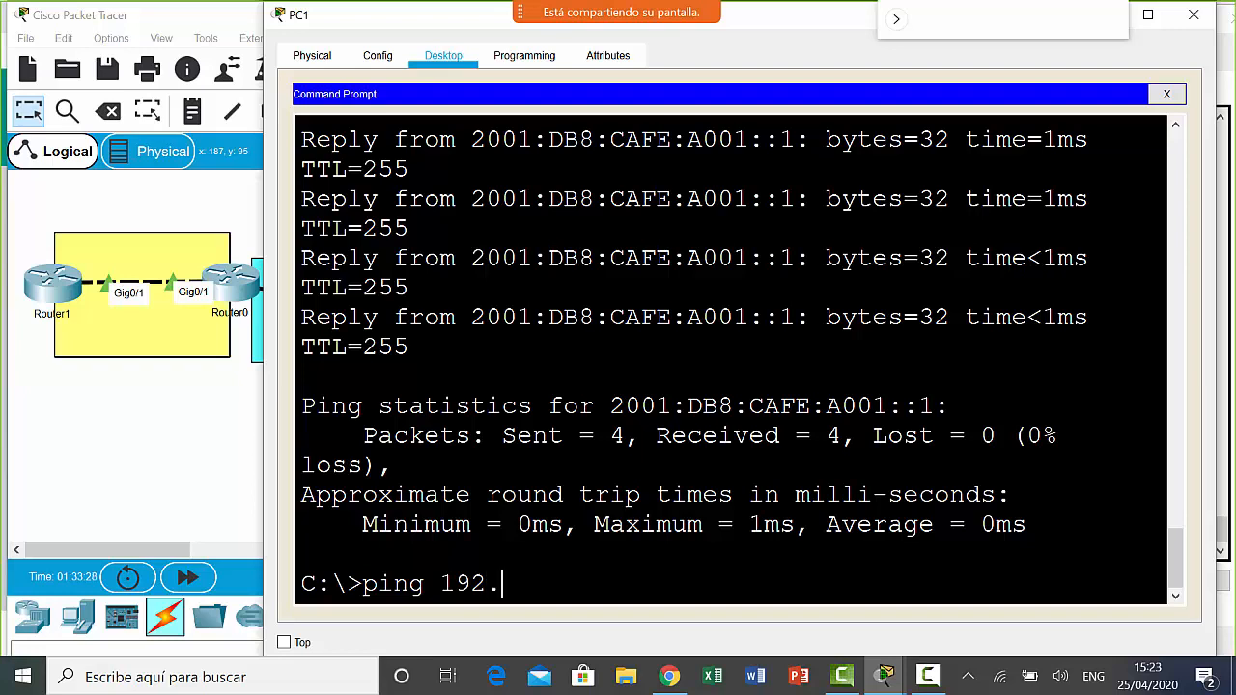
{"action": "type", "text": "2.168.20.1"}
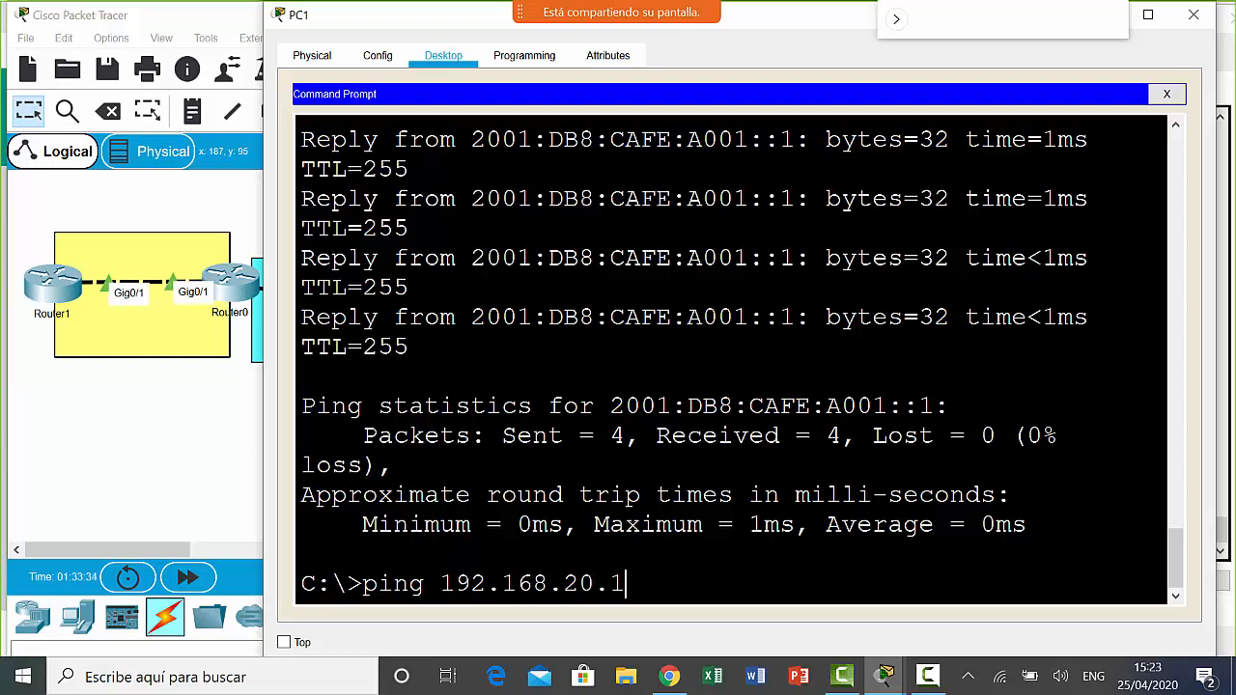
{"action": "key", "text": "Return"}
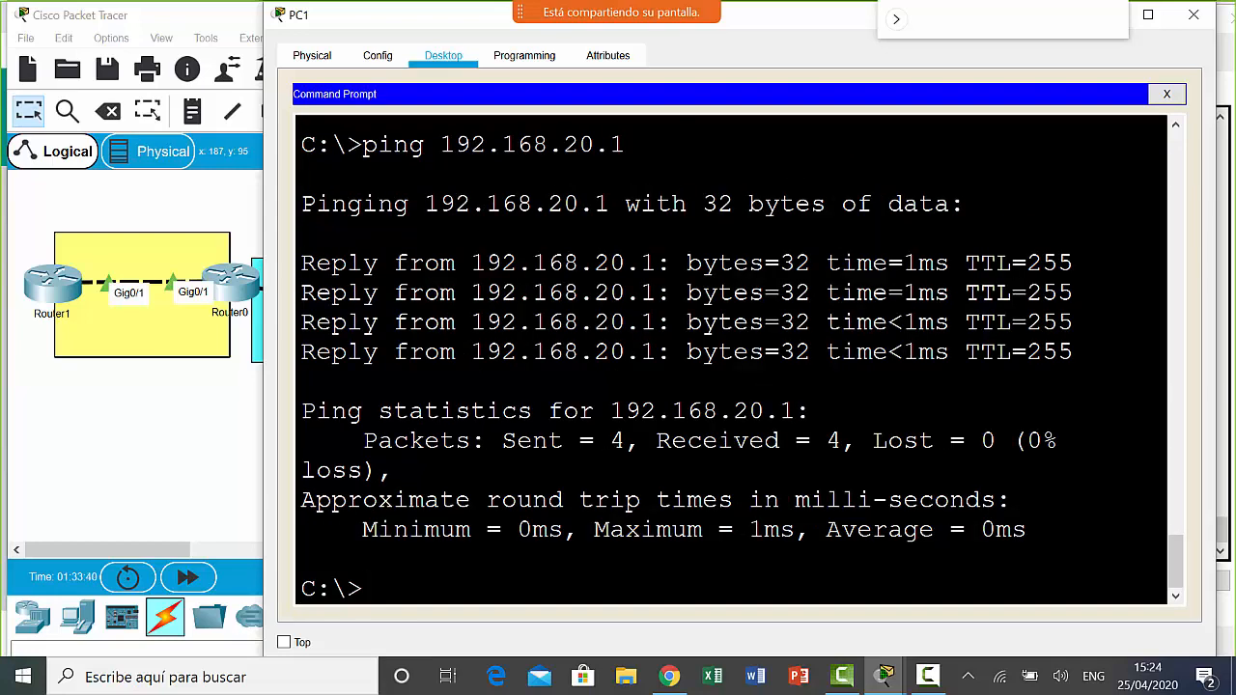
- Ping 192.168.20.2 from PC1 by reusing the previous command with the last digit changed
{"action": "key", "text": "Up"}
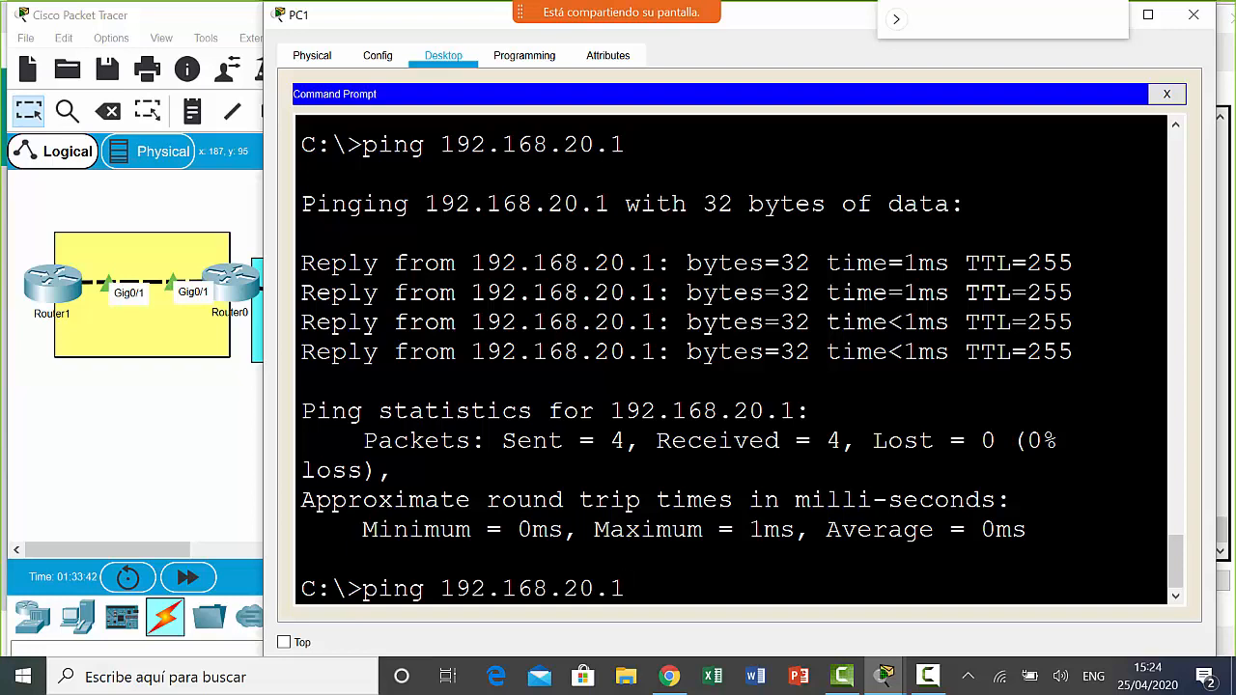
{"action": "key", "text": "BackSpace"}
{"action": "type", "text": "2"}
{"action": "key", "text": "Return"}
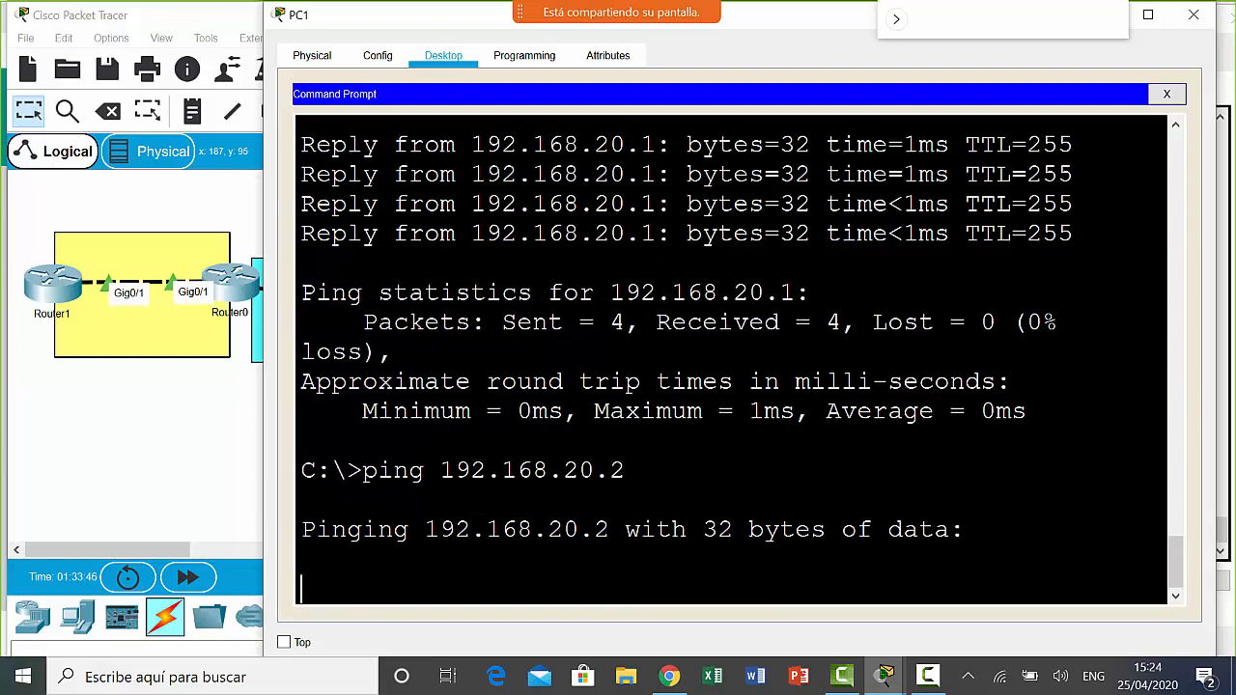
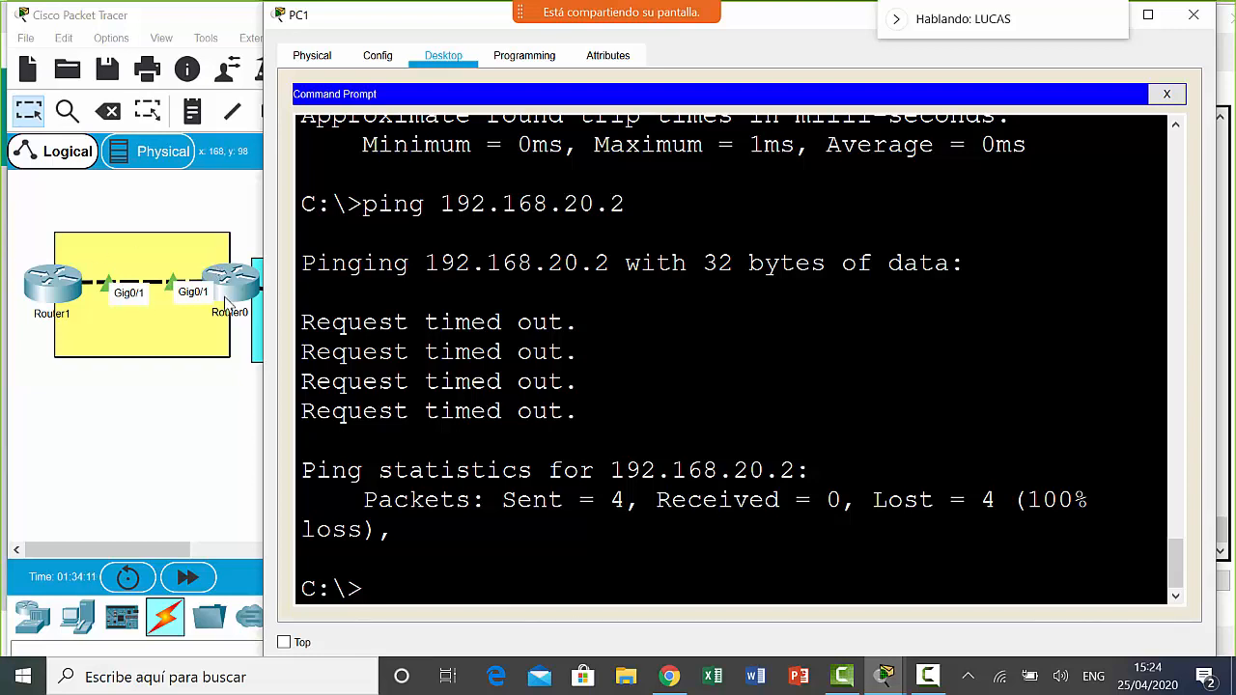
- Return to Router0's command line and enter global configuration mode
{"action": "left_click", "coordinate": [234, 293]}
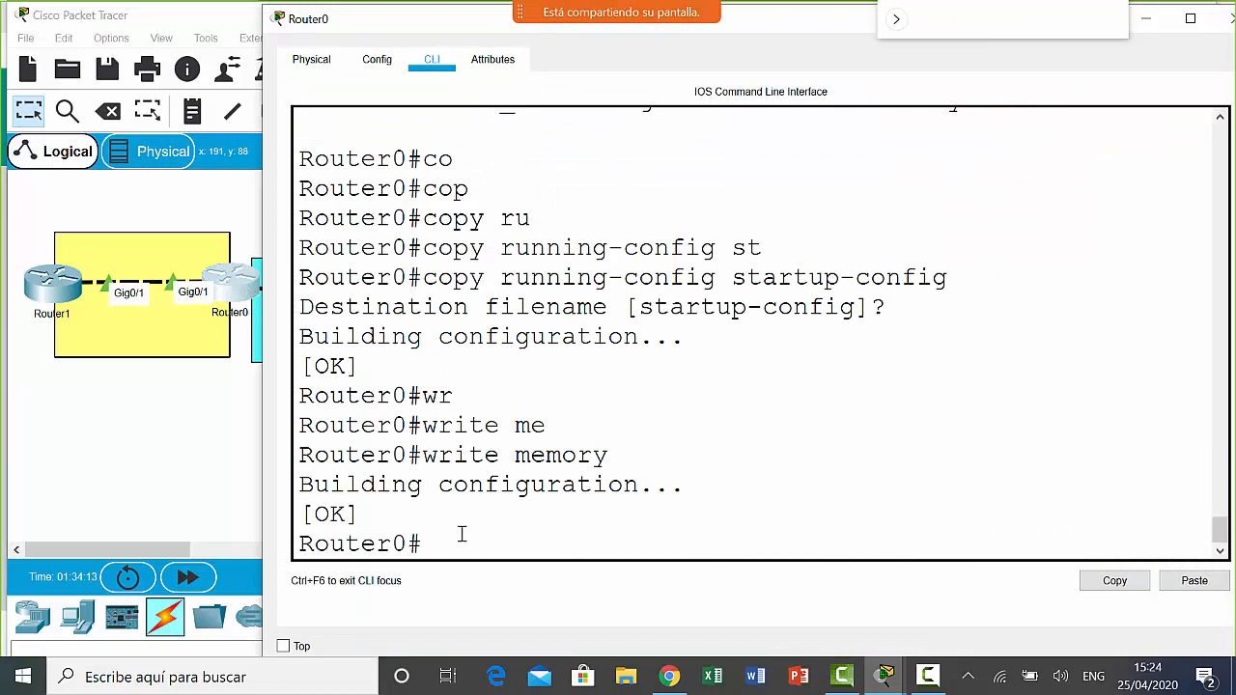
{"action": "type", "text": "configure terminal"}
{"action": "key", "text": "Return"}
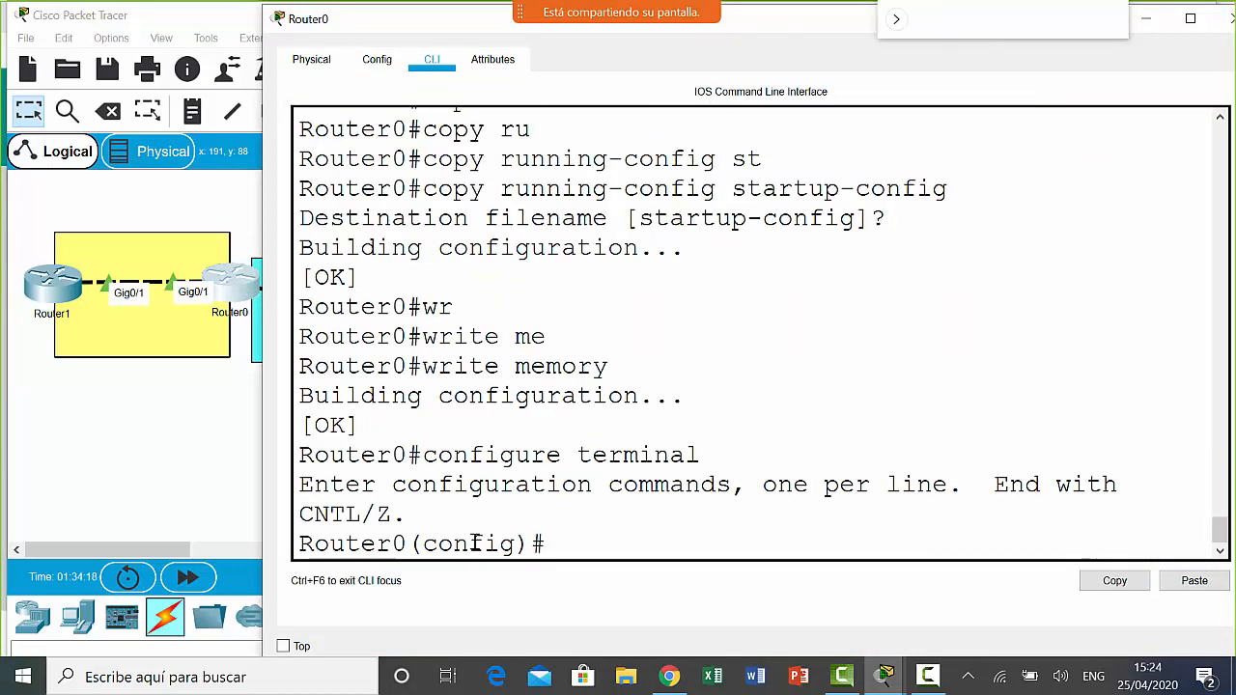
- Start a continuous ping from PC1 to Router1 with ping -t 192.168.20.2
{"action": "left_click", "coordinate": [180, 444]}
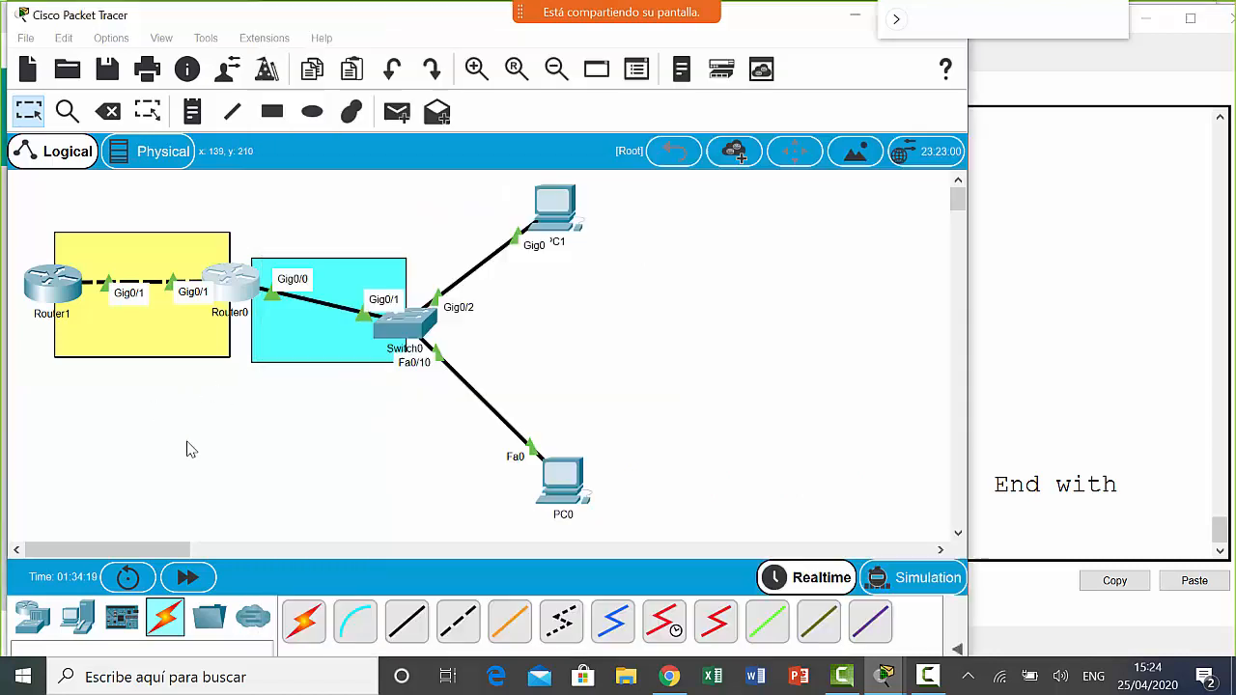
{"action": "left_click", "coordinate": [568, 215]}
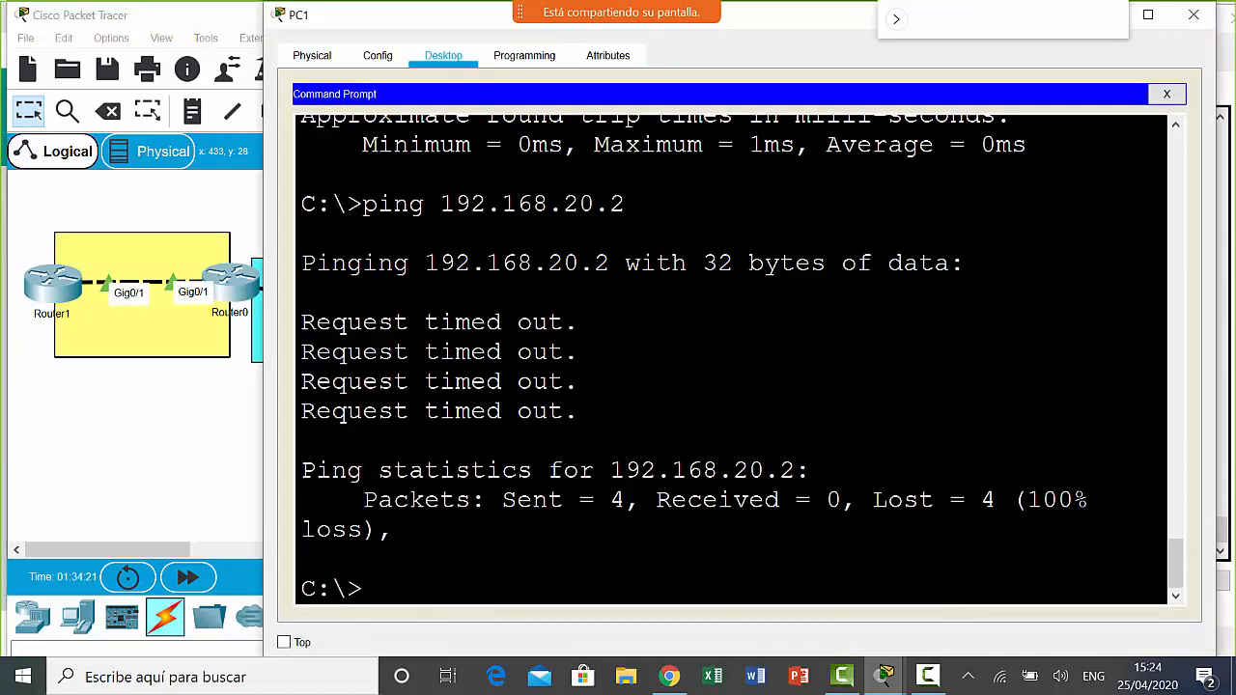
{"action": "key", "text": "Up"}
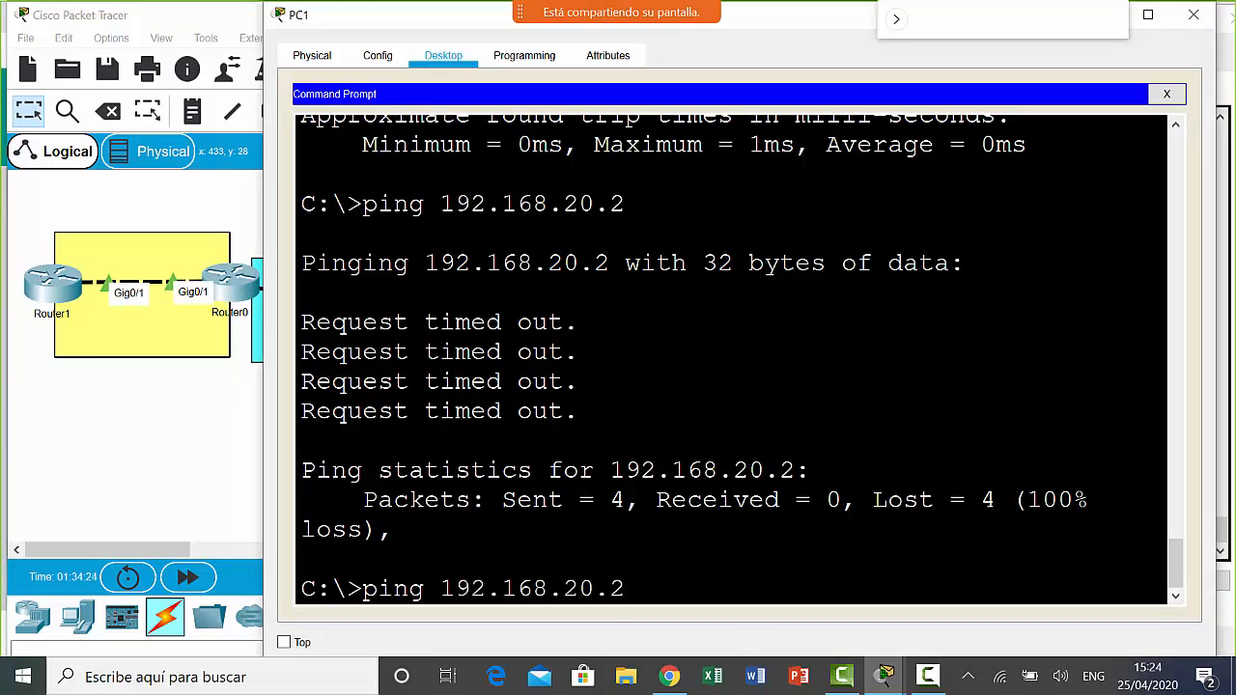
{"action": "key", "text": "Left"}
{"action": "key", "text": "Left"}
{"action": "key", "text": "Left"}
{"action": "key", "text": "Left"}
{"action": "key", "text": "Left"}
{"action": "key", "text": "Left"}
{"action": "key", "text": "Left"}
{"action": "key", "text": "Left"}
{"action": "key", "text": "Left"}
{"action": "key", "text": "Left"}
{"action": "key", "text": "Left"}
{"action": "key", "text": "Left"}
{"action": "type", "text": "-t"}
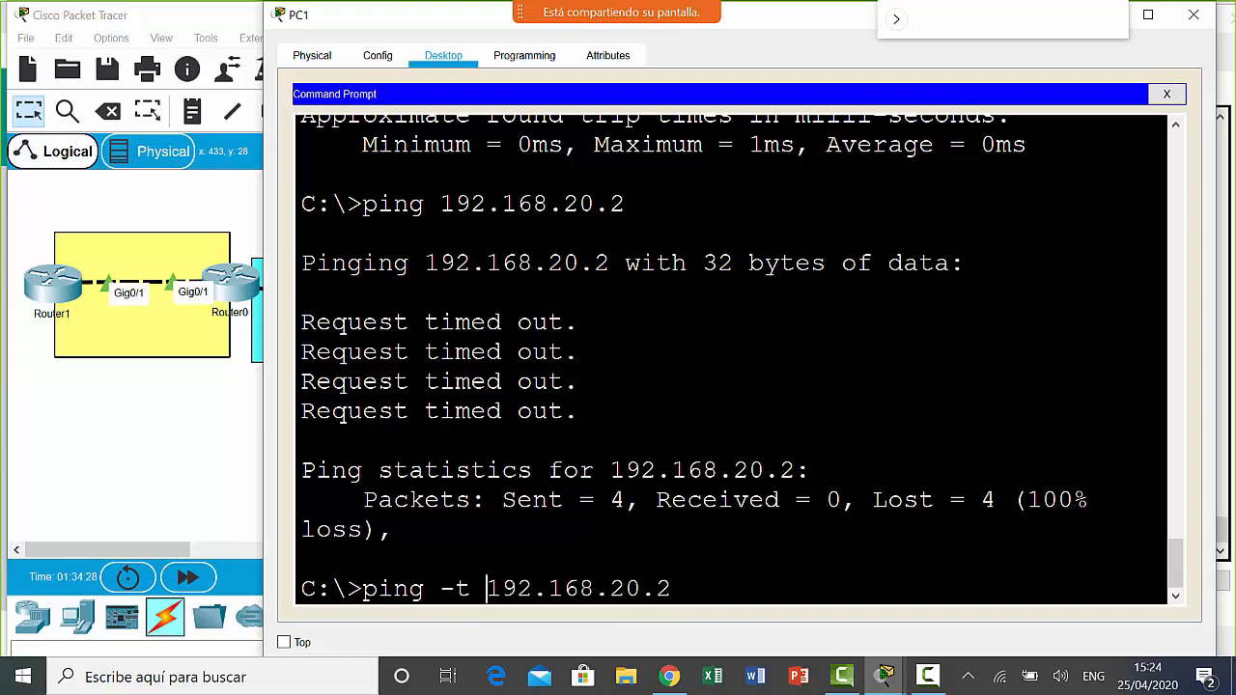
{"action": "key", "text": "Return"}
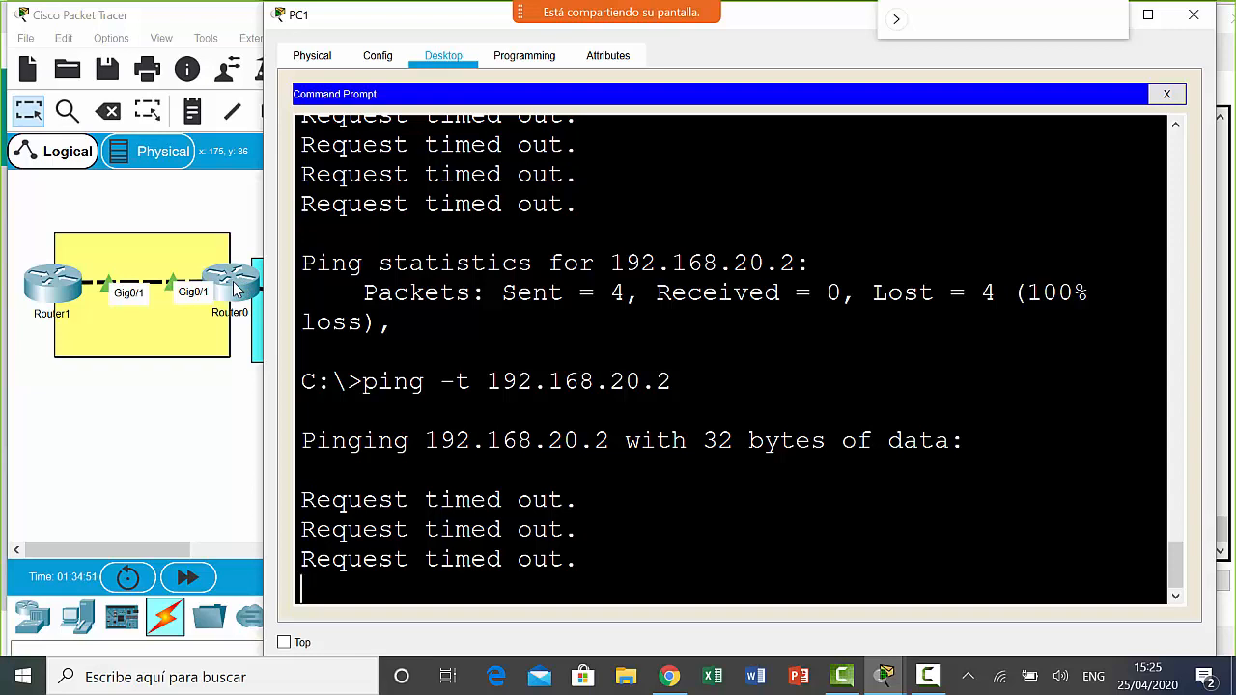
- Go back to Router0's command line and try to issue configure terminal from configuration mode
{"action": "left_click", "coordinate": [237, 288]}
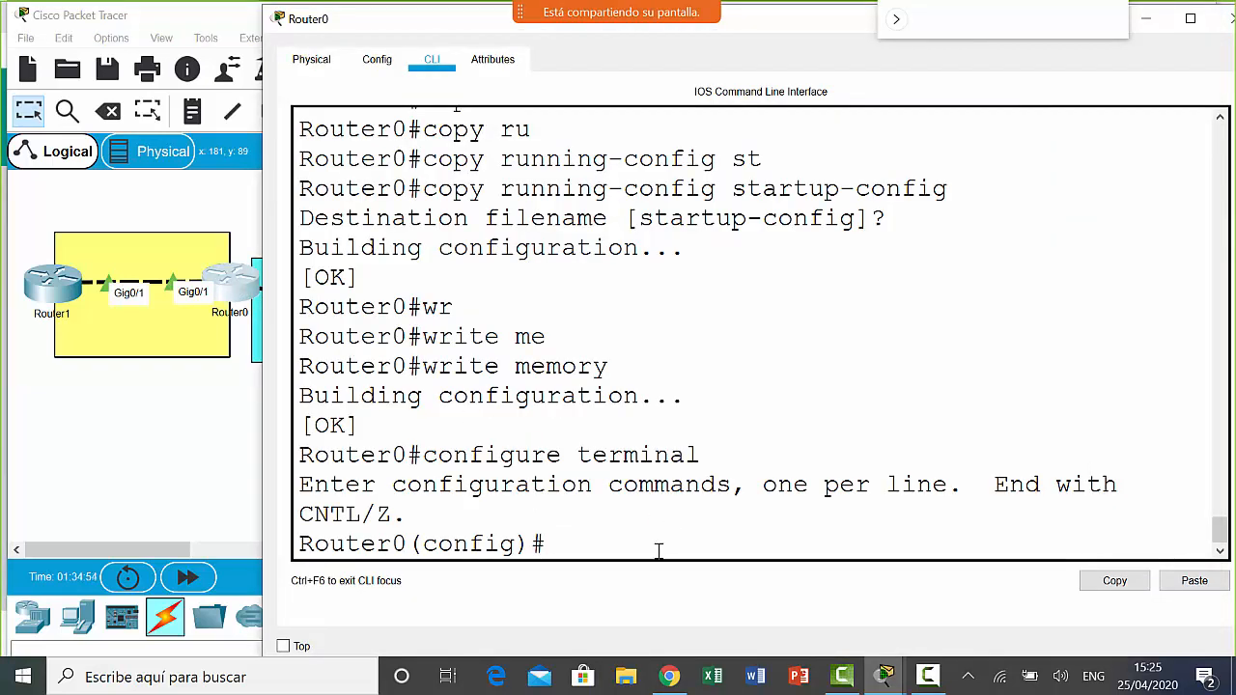
{"action": "type", "text": "configure terminal"}
{"action": "key", "text": "Return"}
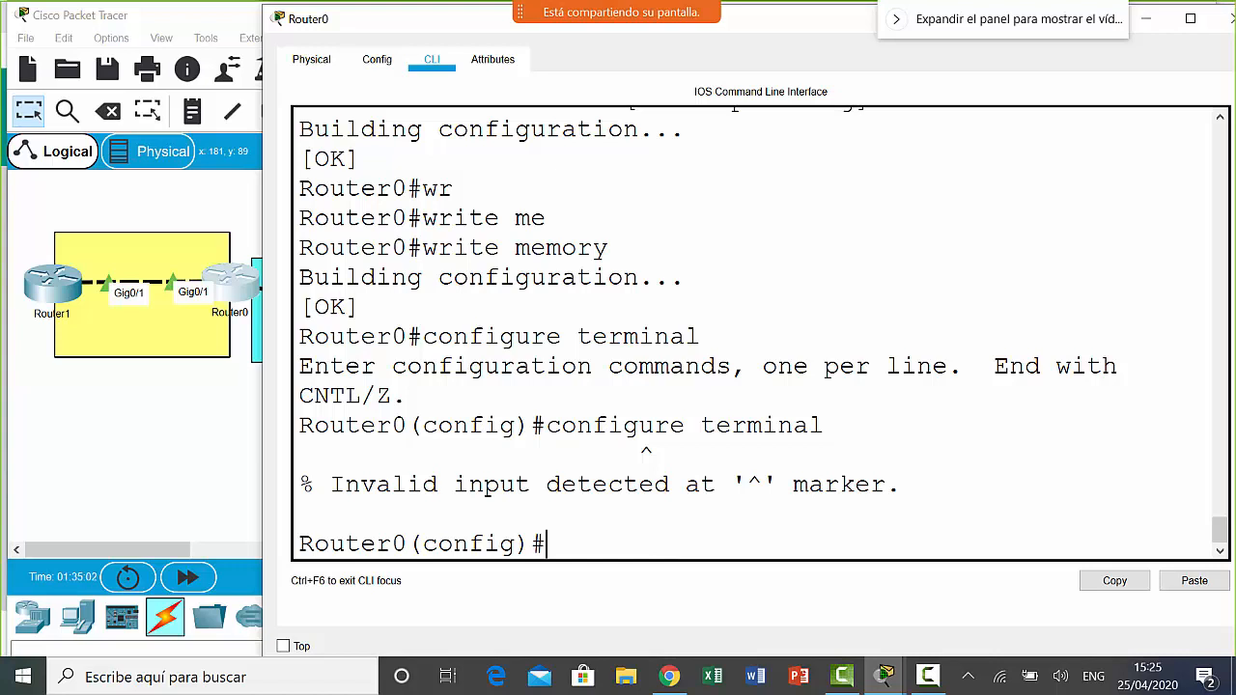
- Add an IPv4 default route on Router0 with ip route 0.0.0.0 0.0.0.0 192.168.20.2
{"action": "type", "text": "ip"}
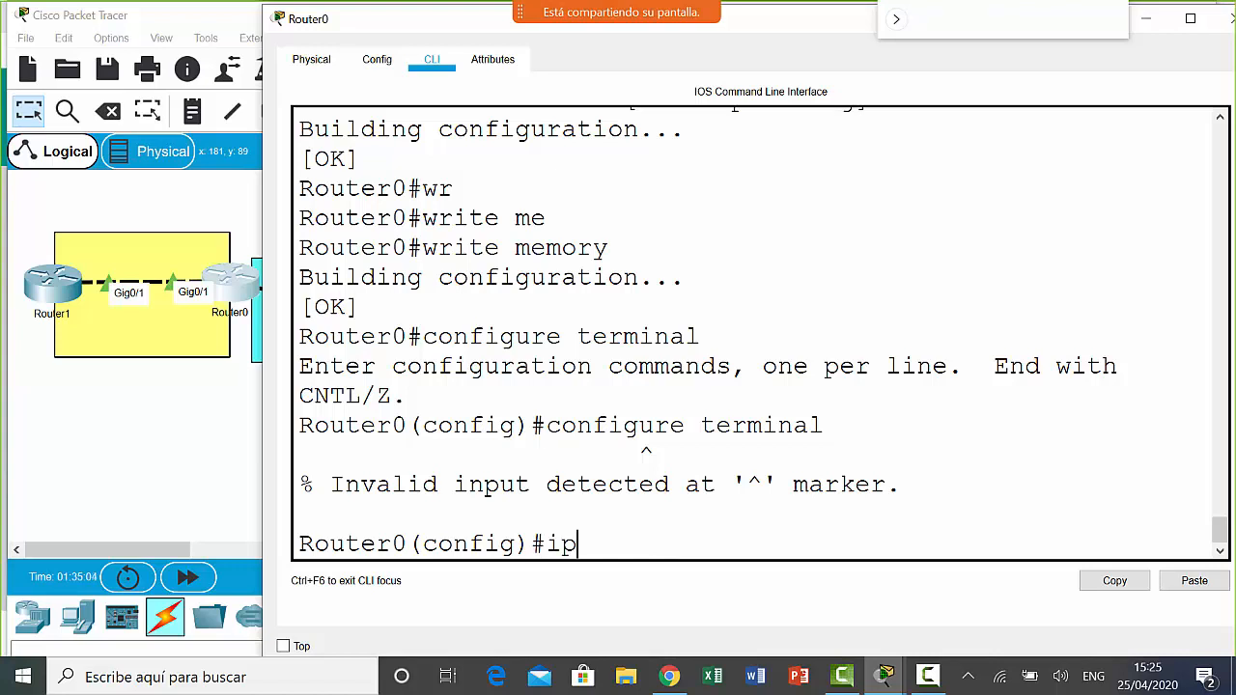
{"action": "type", "text": " route 0.0.0.0"}
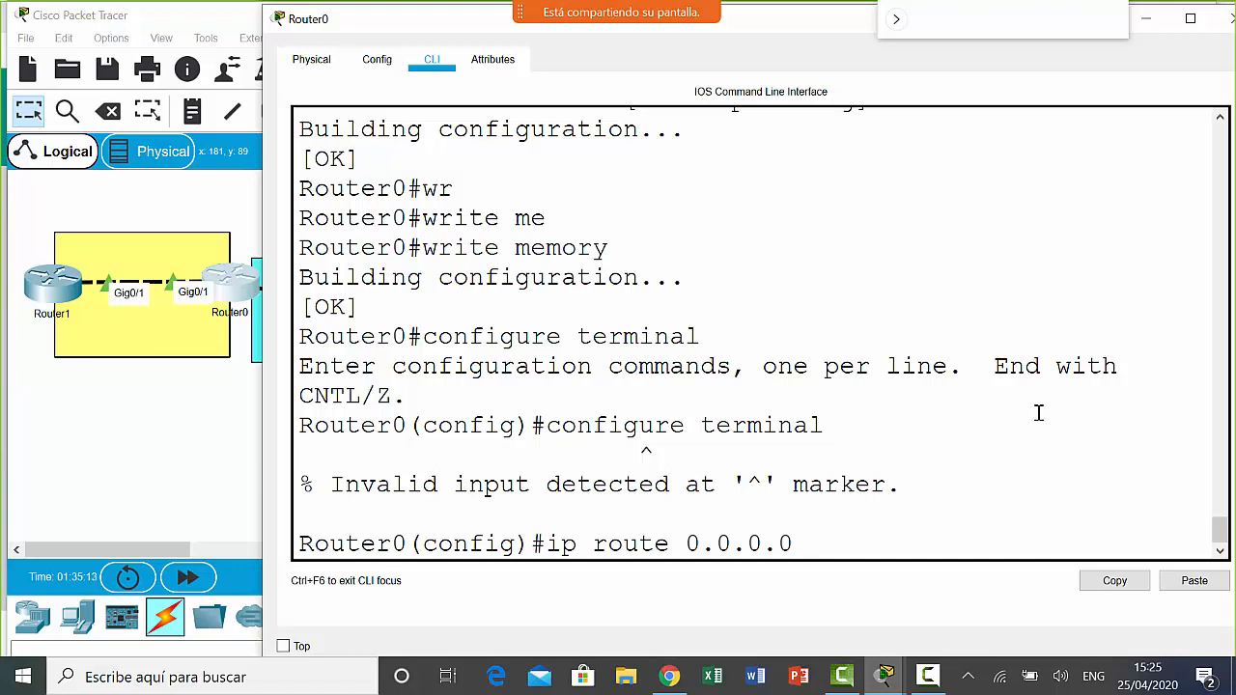
{"action": "type", "text": " 0.0.0.0"}
{"action": "type", "text": "192.1"}
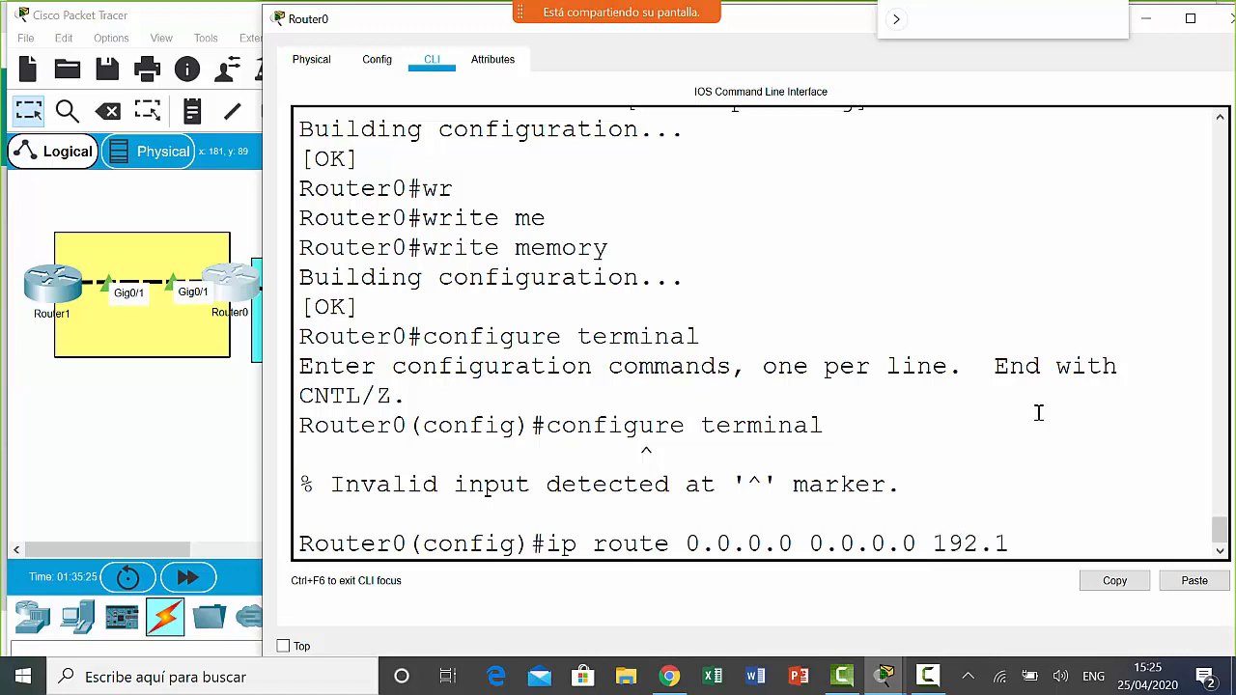
{"action": "type", "text": "68.20.2"}
{"action": "key", "text": "Return"}
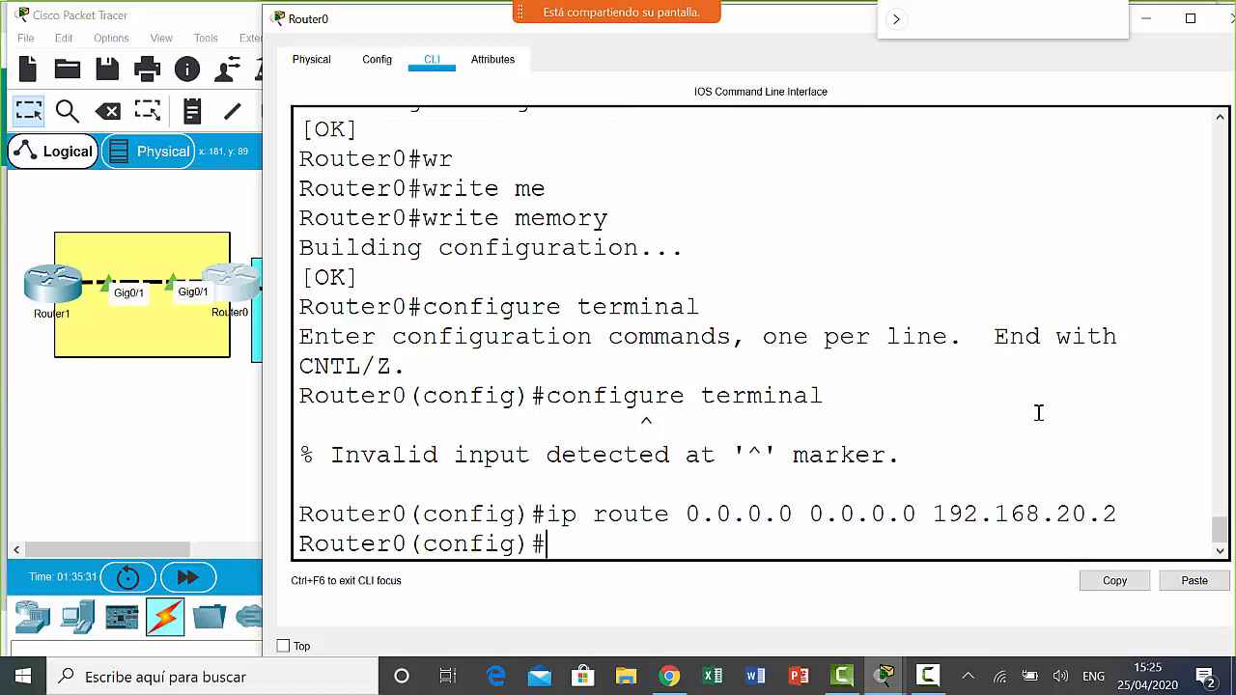
{"action": "left_click_drag", "start_coordinate": [1146, 518], "coordinate": [933, 519]}
{"action": "left_click", "coordinate": [972, 551]}
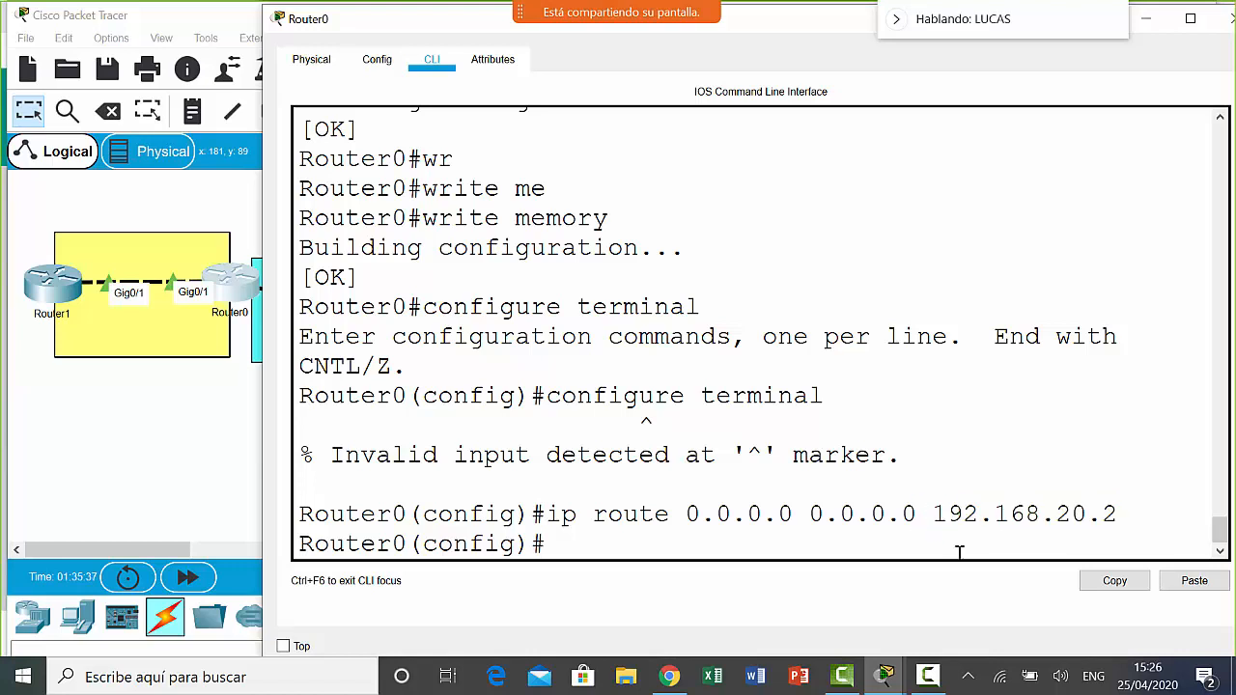
- Enter global configuration mode on Router1 and add the default route ip route 0.0.0.0 0.0.0.0 192.168.20.1
{"action": "left_click", "coordinate": [60, 294]}
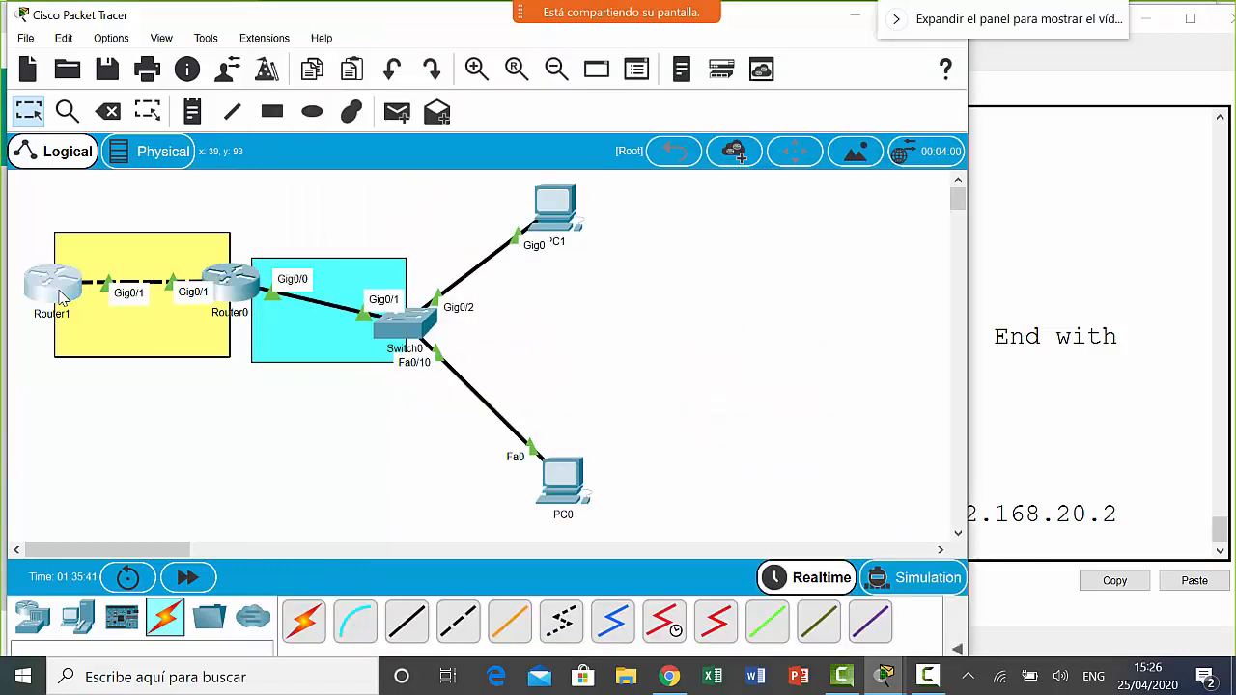
{"action": "type", "text": "con"}
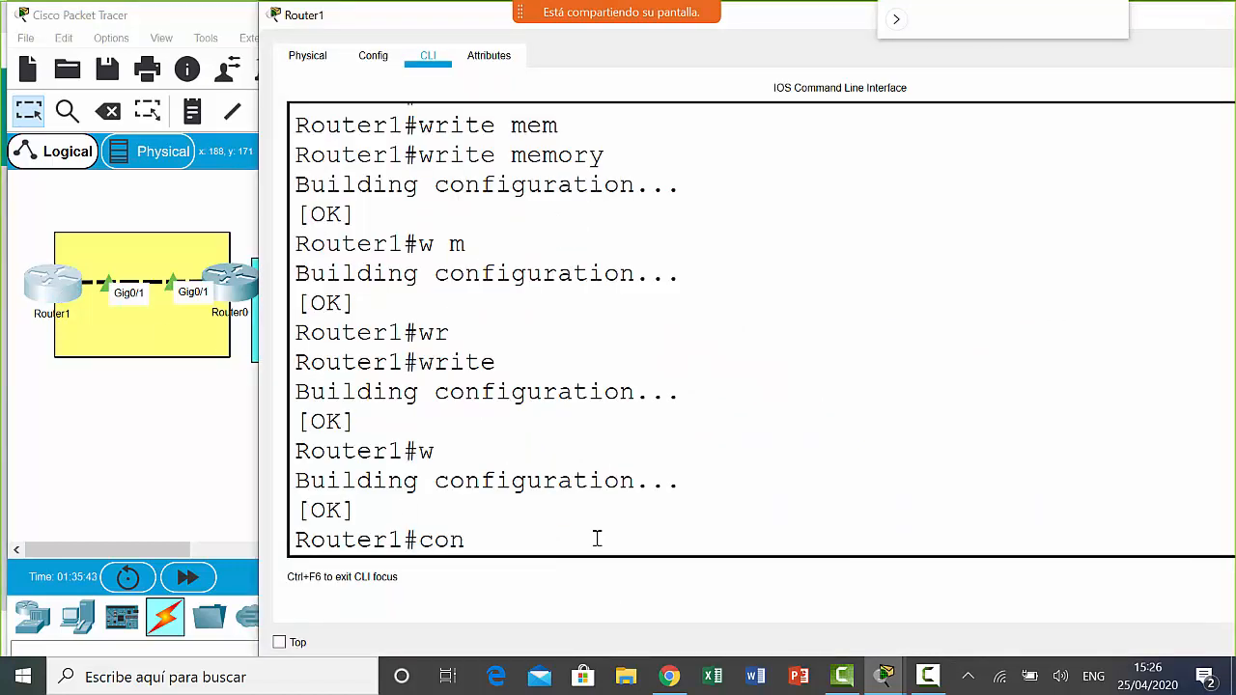
{"action": "type", "text": "figure terminal"}
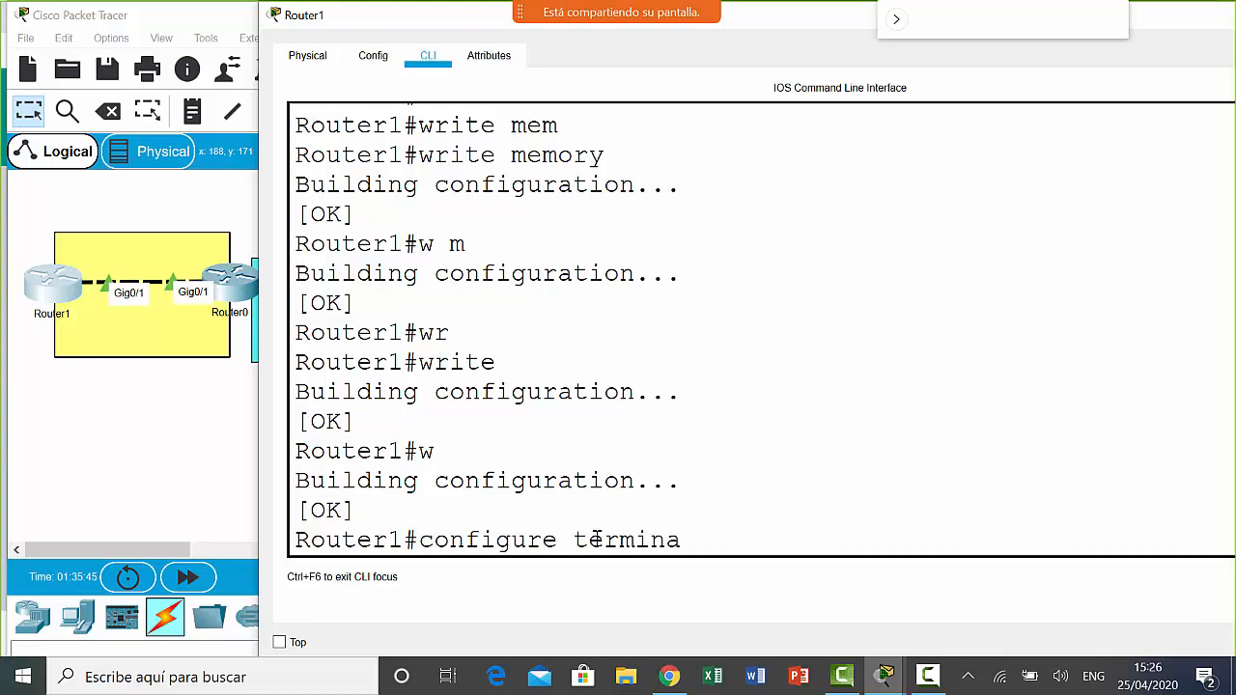
{"action": "key", "text": "Return"}
{"action": "type", "text": "ip"}
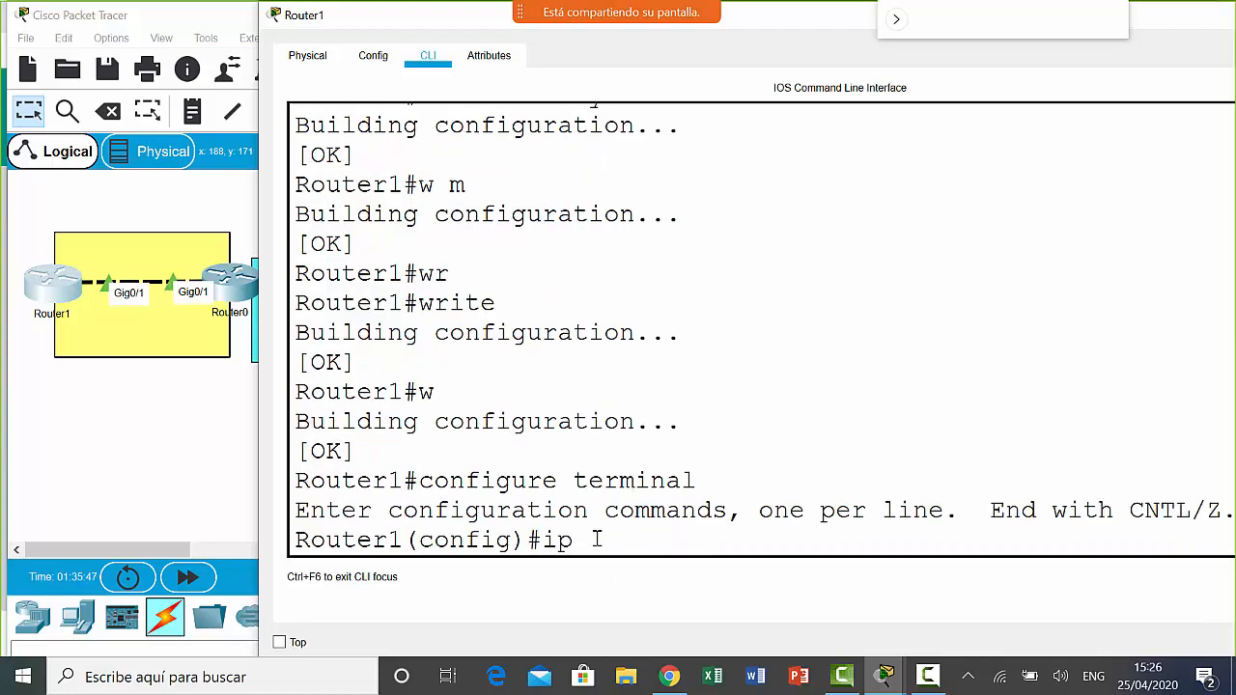
{"action": "type", "text": " route 0.0"}
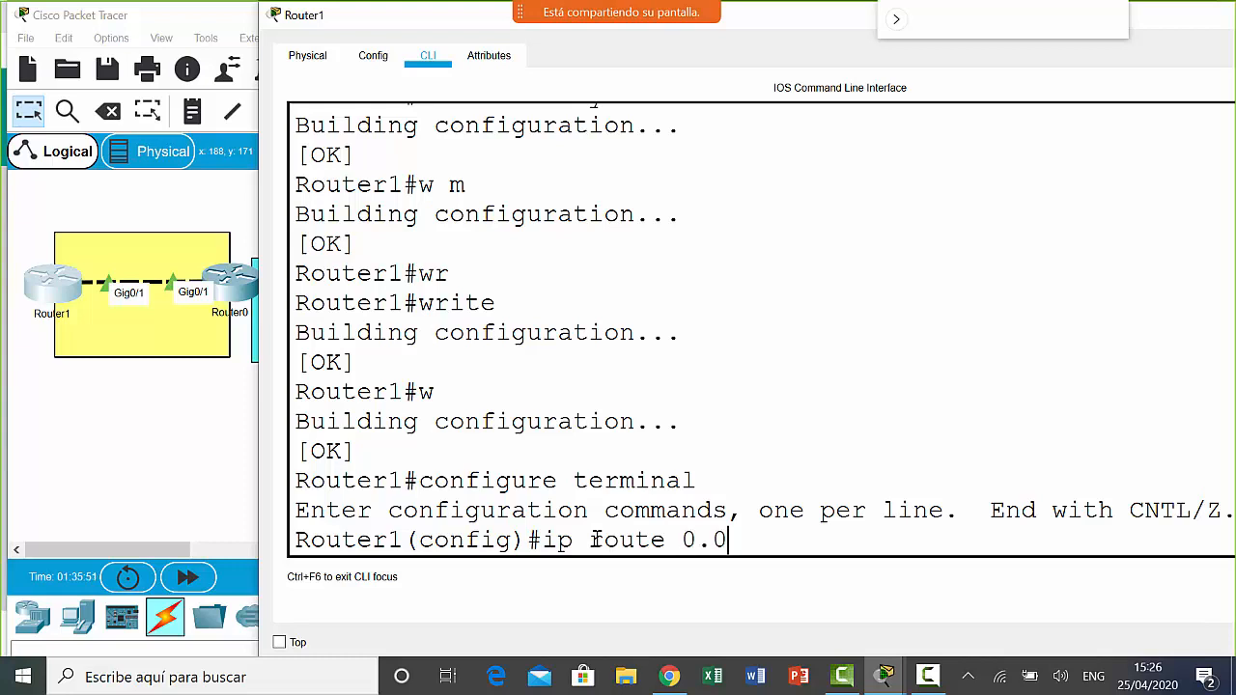
{"action": "type", "text": ".0.0 0.0.0.0"}
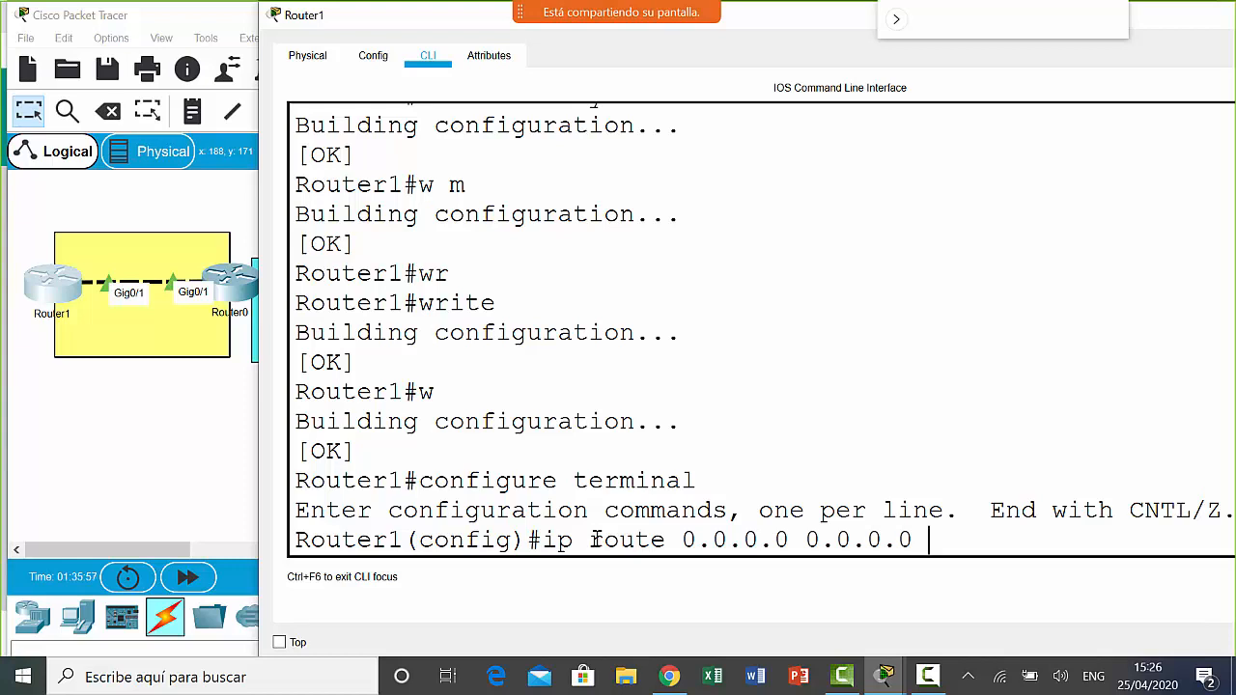
{"action": "type", "text": " 192.168.20.1"}
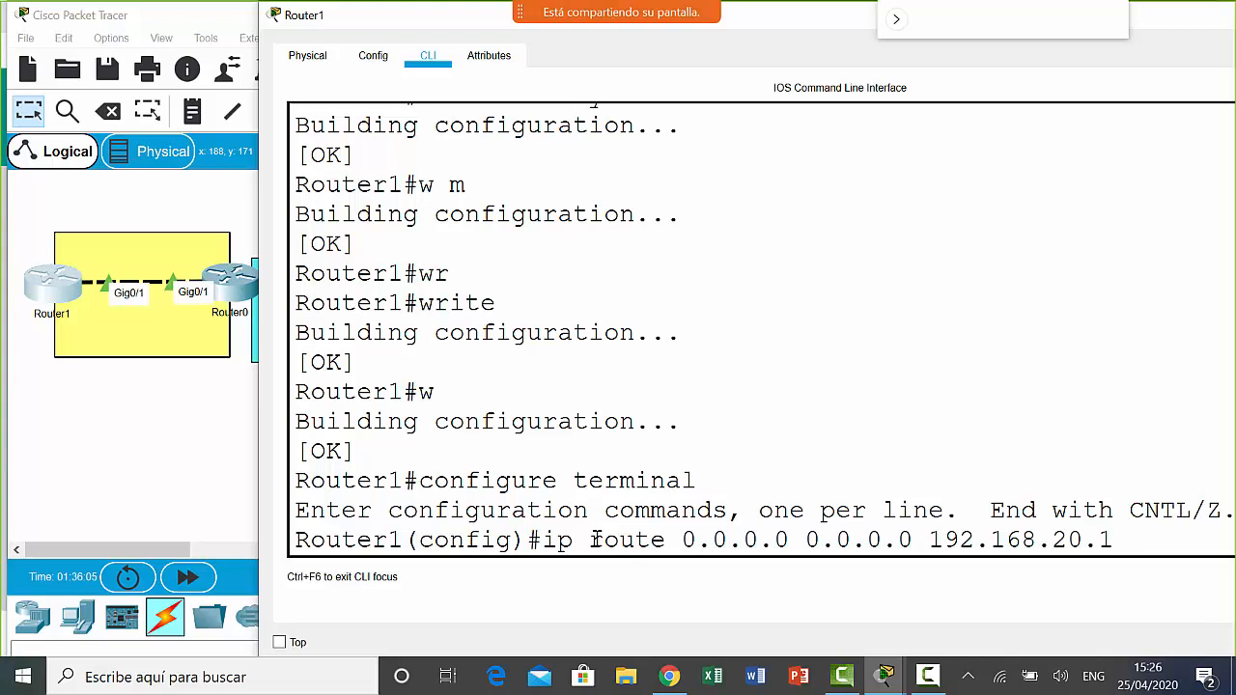
{"action": "key", "text": "Return"}
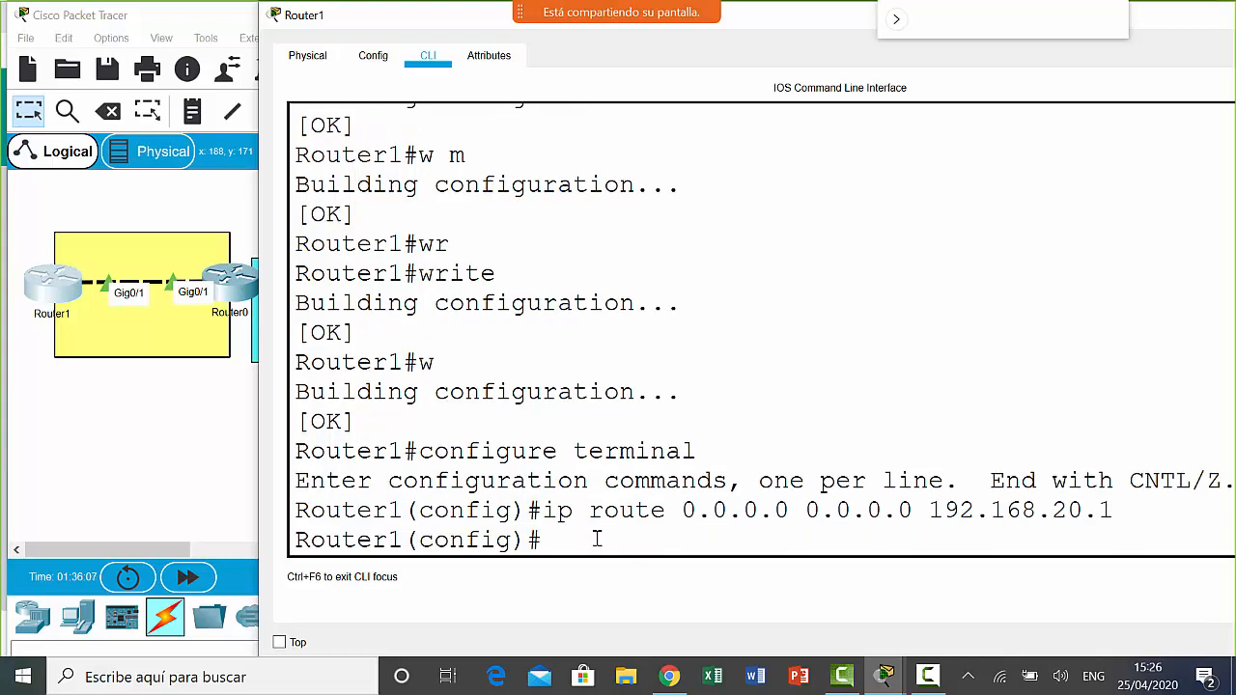
- Check PC1's continuous ping to 192.168.20.2 and stop it
{"action": "left_click", "coordinate": [204, 464]}
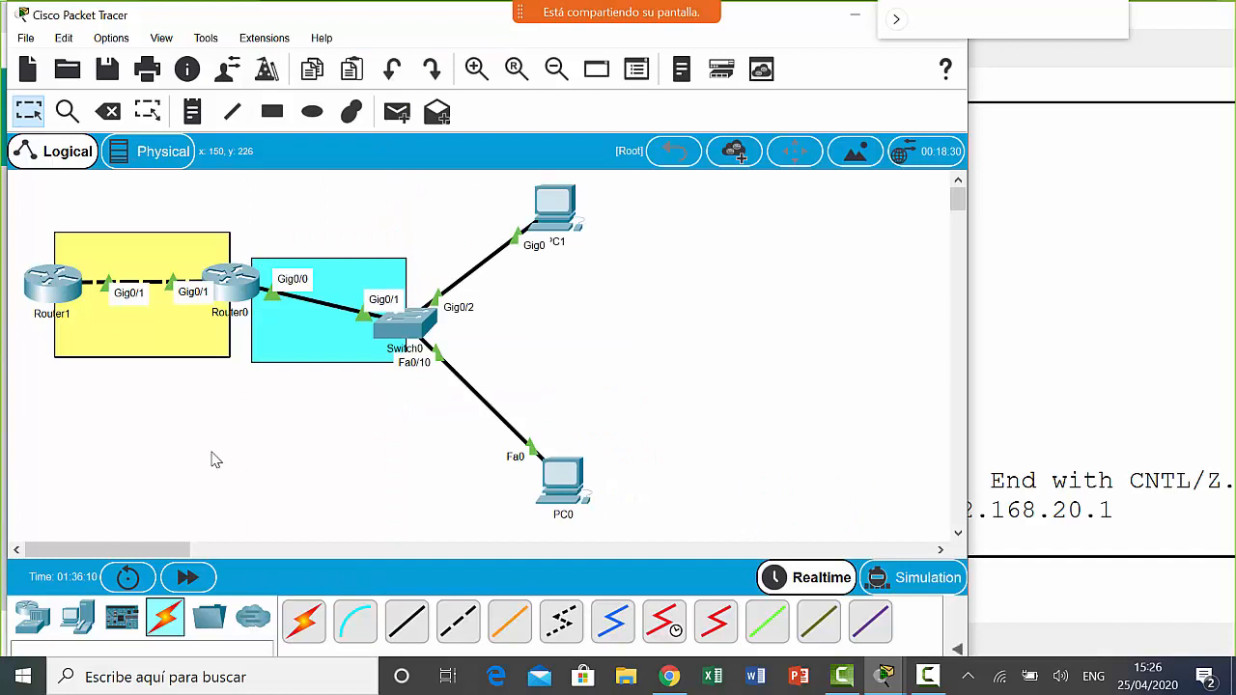
{"action": "left_click", "coordinate": [559, 207]}
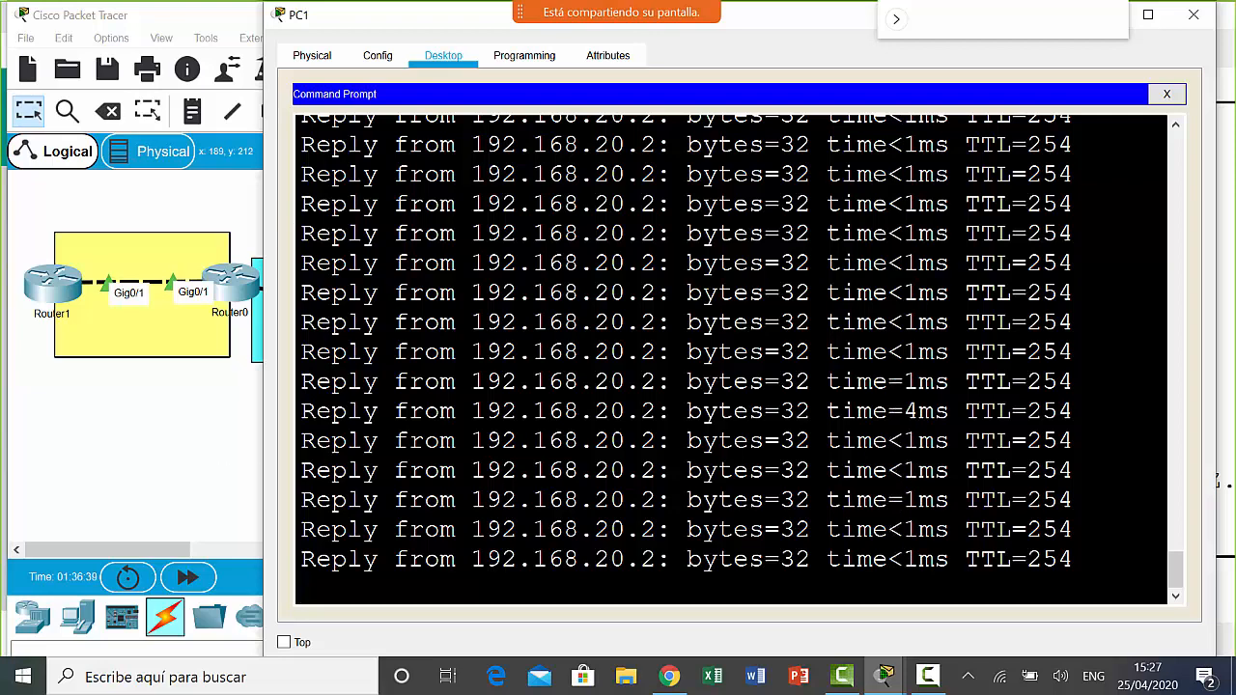
{"action": "key", "text": "ctrl+c"}
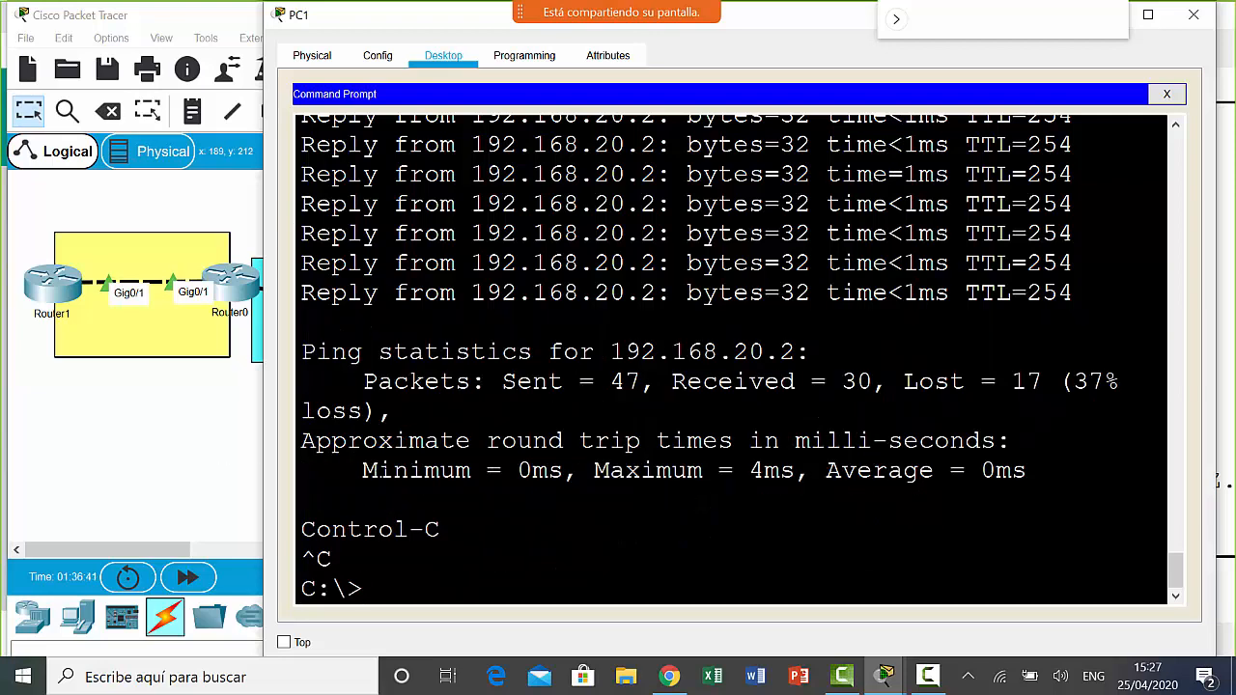
- Start an IPv6 default route on Router0 by entering ipv6 route ::/0 without a next-hop address
{"action": "left_click", "coordinate": [256, 353]}
{"action": "left_click", "coordinate": [230, 292]}
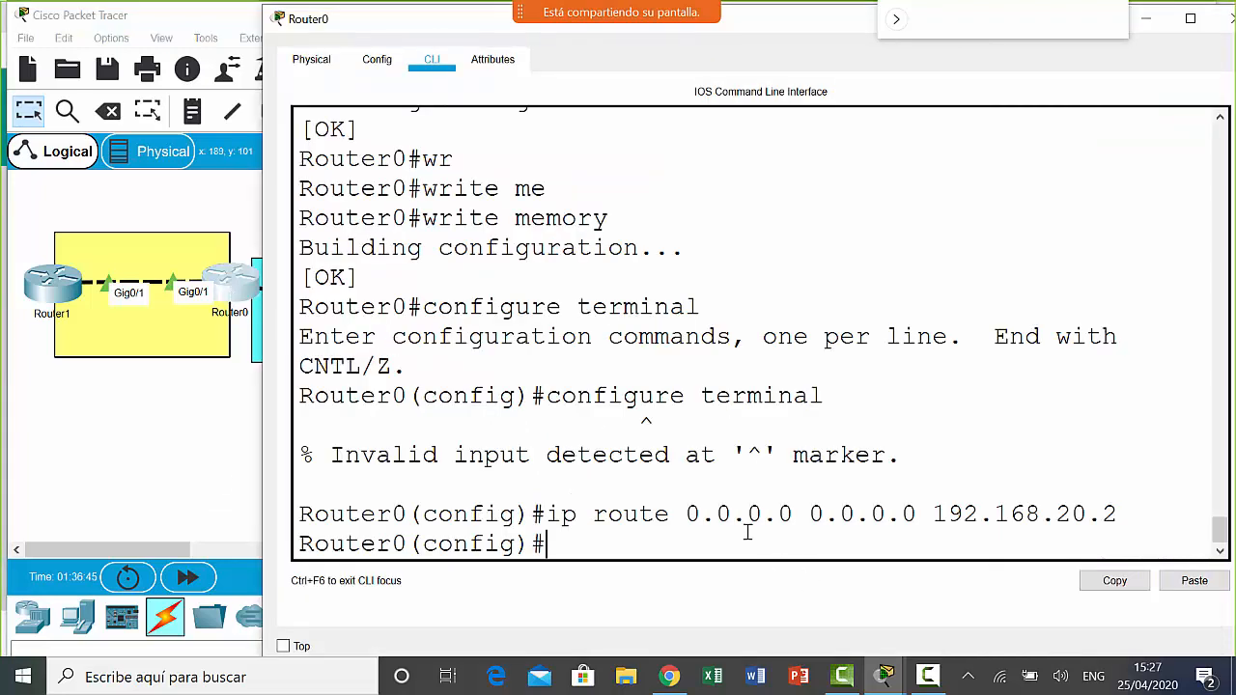
{"action": "type", "text": "ipv6 route ::"}
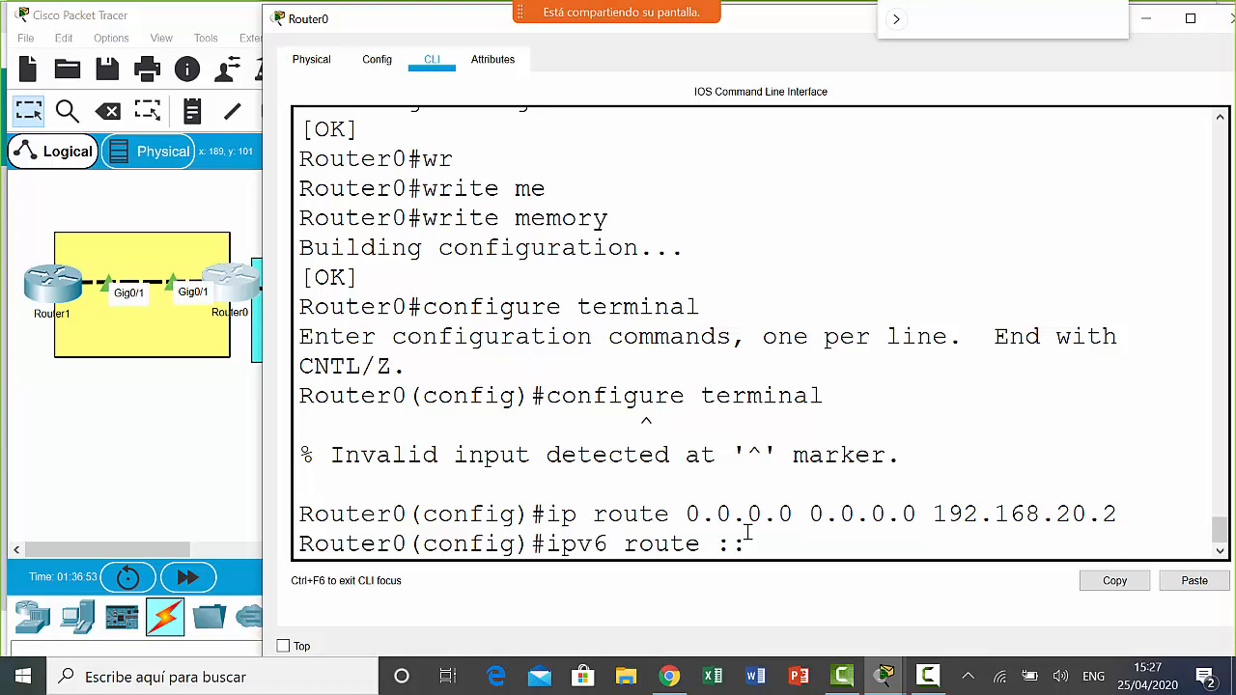
{"action": "type", "text": "0"}
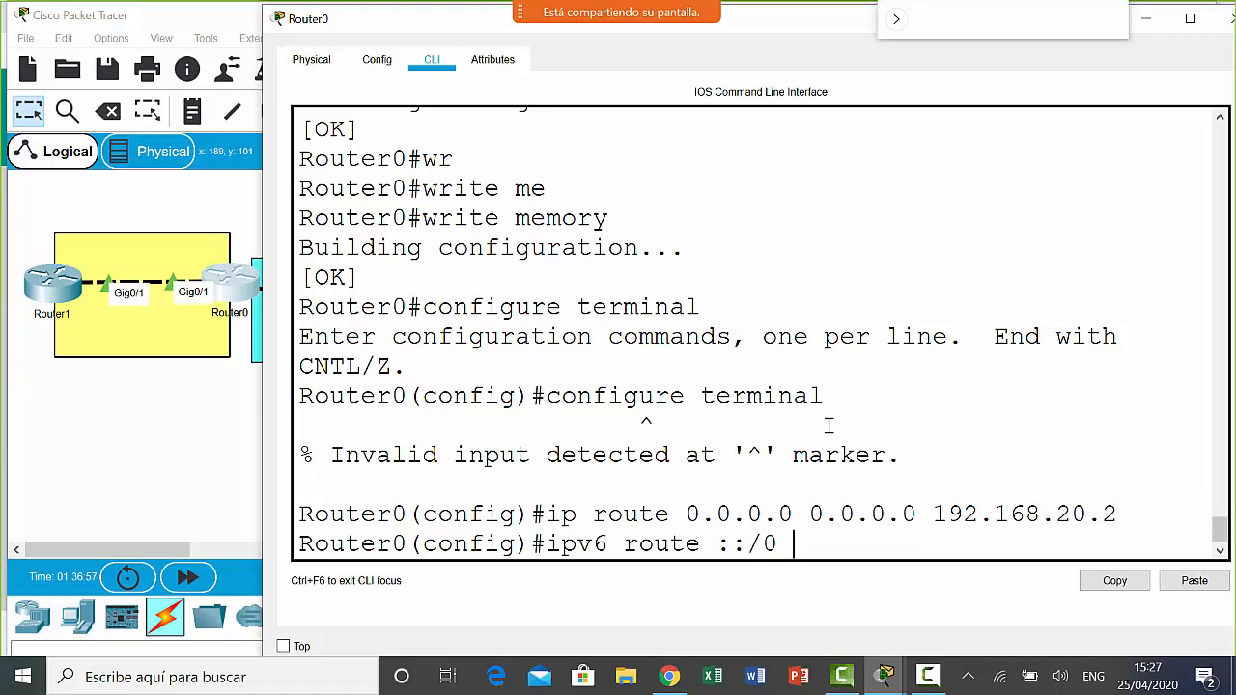
- Display Router1's running configuration from configuration mode and page through it to the GigabitEthernet0/1 section
{"action": "left_click", "coordinate": [56, 285]}
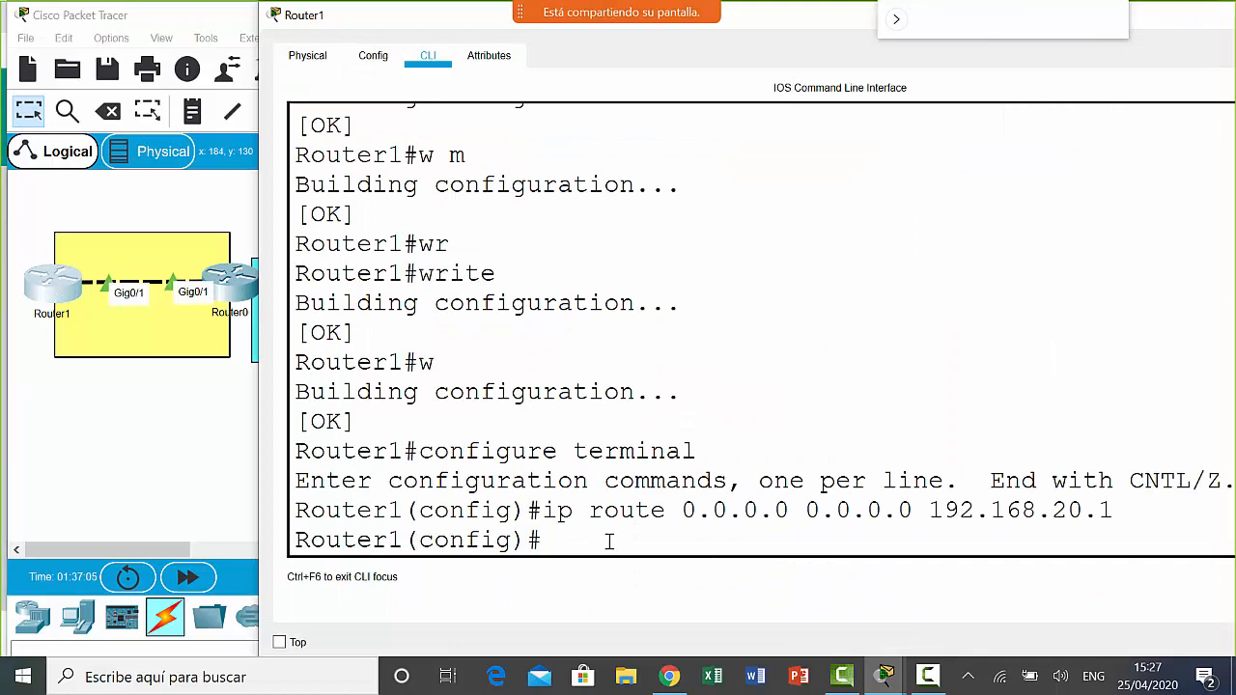
{"action": "type", "text": "do show runn"}
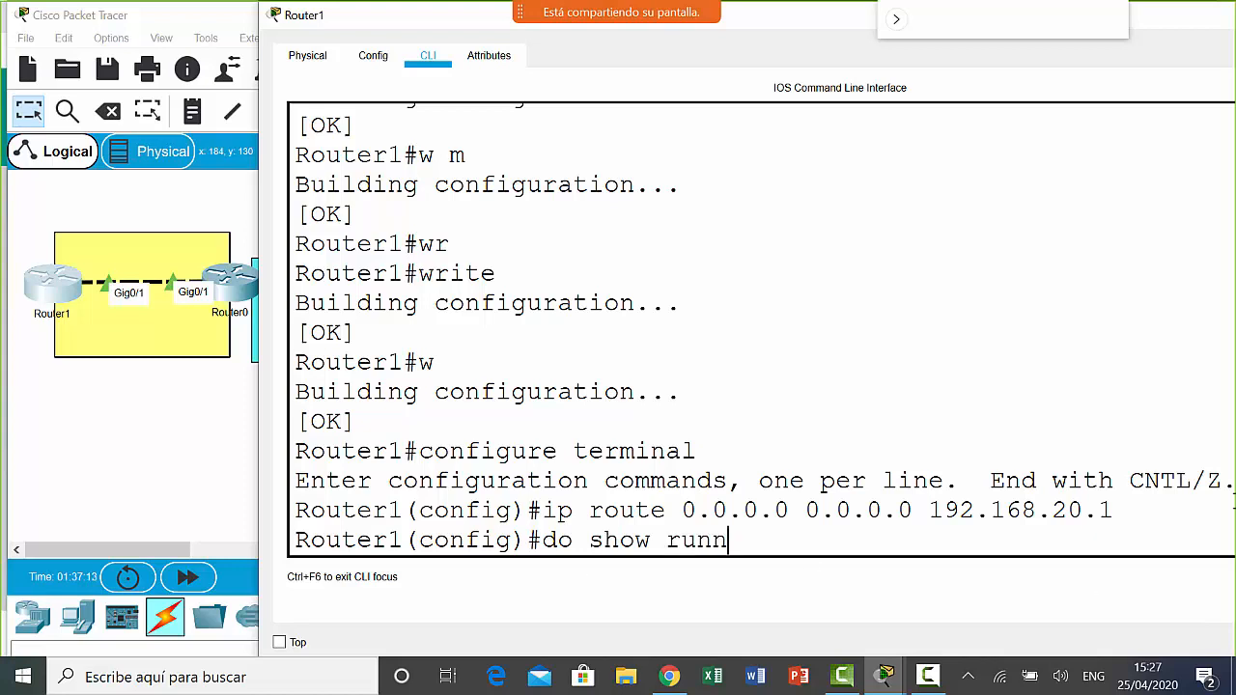
{"action": "key", "text": "Return"}
{"action": "key", "text": "Return"}
{"action": "key", "text": "Return"}
{"action": "key", "text": "Return"}
{"action": "key", "text": "Return"}
{"action": "key", "text": "Return"}
{"action": "key", "text": "Return"}
{"action": "key", "text": "Return"}
{"action": "key", "text": "Return"}
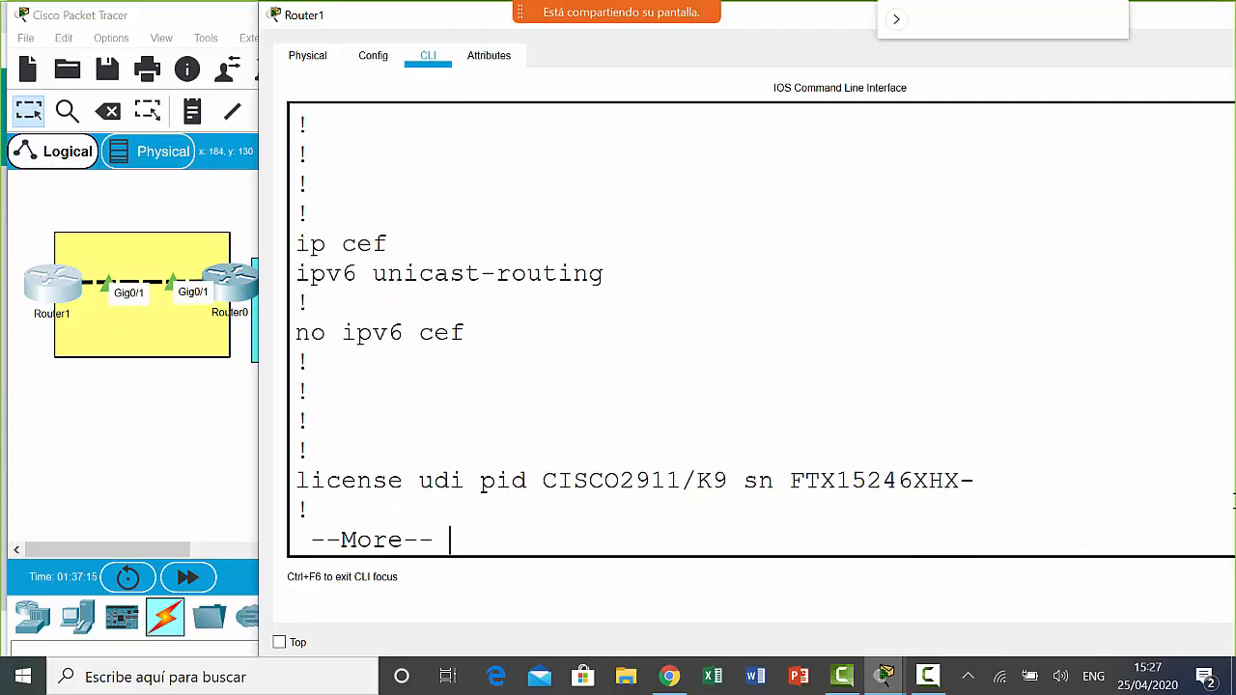
{"action": "key", "text": "Return"}
{"action": "key", "text": "Return"}
{"action": "key", "text": "Return"}
{"action": "key", "text": "Return"}
{"action": "key", "text": "Return"}
{"action": "key", "text": "Return"}
{"action": "key", "text": "Return"}
{"action": "key", "text": "Return"}
{"action": "key", "text": "Return"}
{"action": "key", "text": "Return"}
{"action": "key", "text": "Return"}
{"action": "key", "text": "Return"}
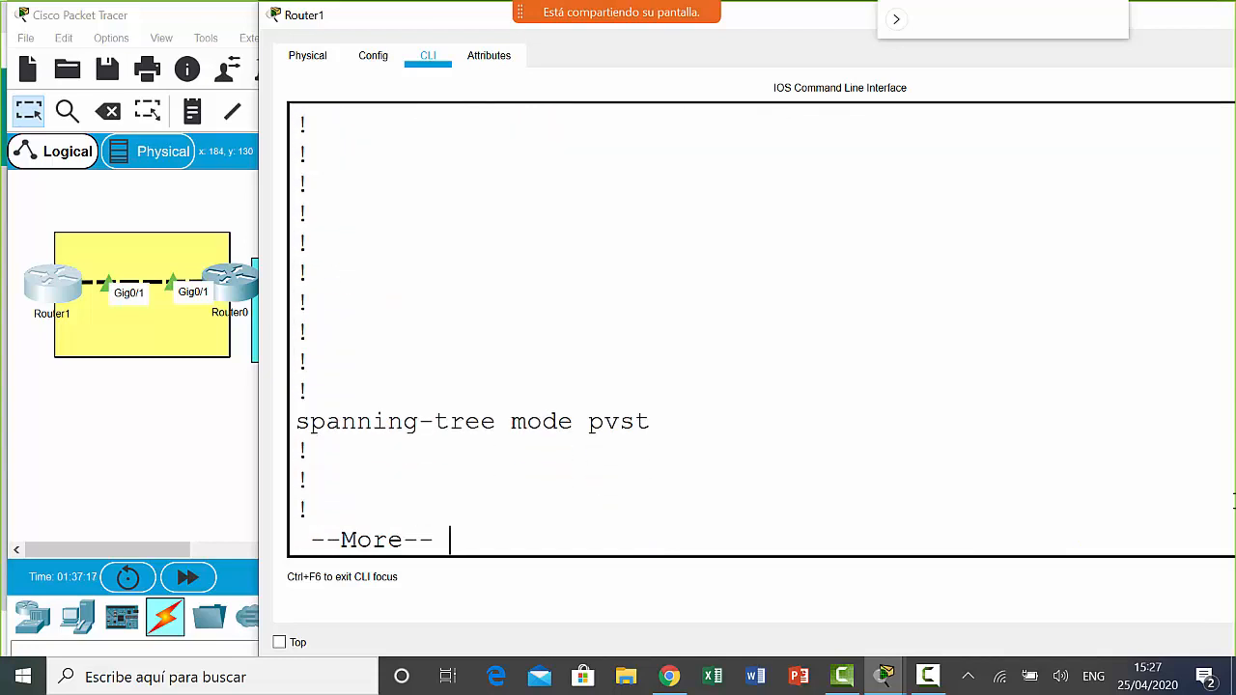
{"action": "key", "text": "Return"}
{"action": "key", "text": "Return"}
{"action": "key", "text": "Return"}
{"action": "key", "text": "Return"}
{"action": "key", "text": "Return"}
{"action": "key", "text": "Return"}
{"action": "key", "text": "Return"}
{"action": "key", "text": "Return"}
{"action": "key", "text": "Return"}
{"action": "key", "text": "Return"}
{"action": "key", "text": "Return"}
{"action": "key", "text": "Return"}
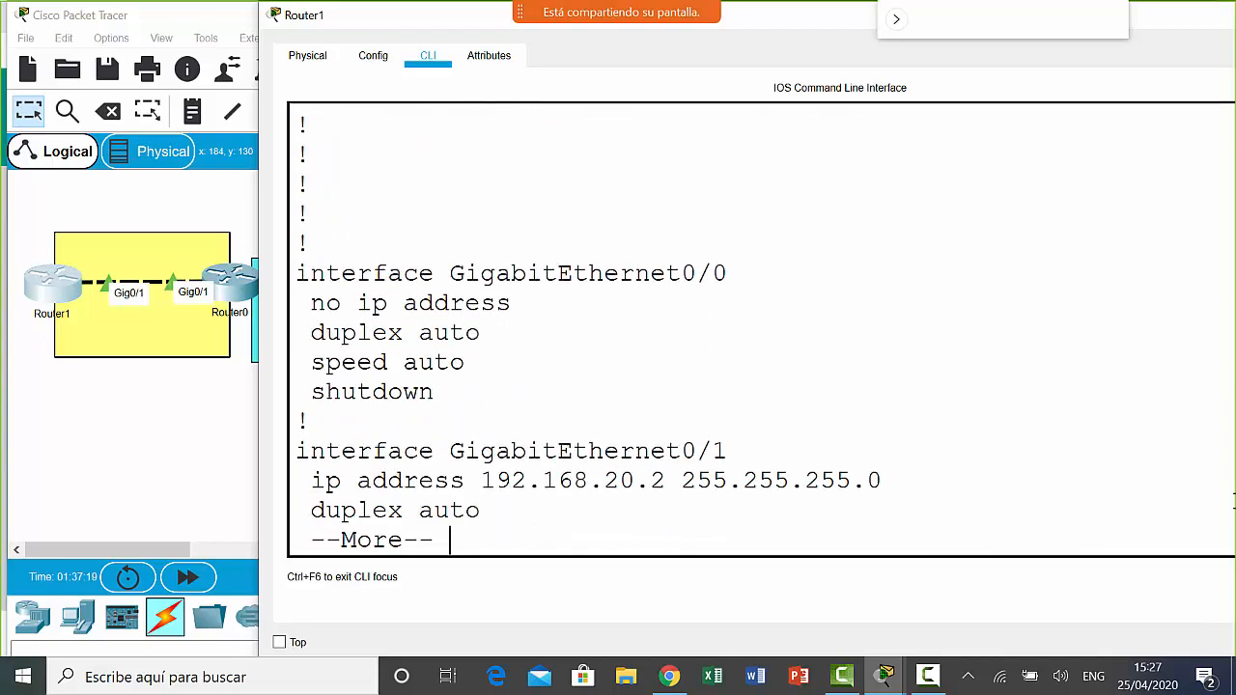
{"action": "key", "text": "Return"}
{"action": "key", "text": "Return"}
{"action": "key", "text": "Return"}
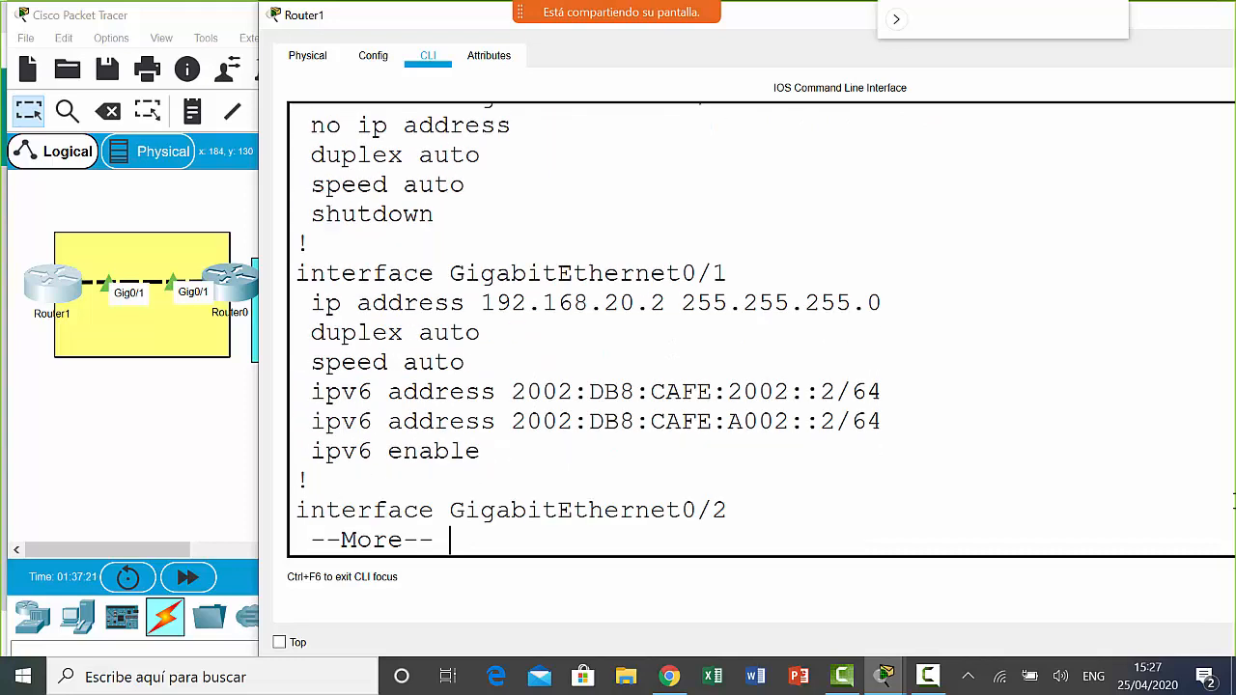
{"action": "key", "text": "Return"}
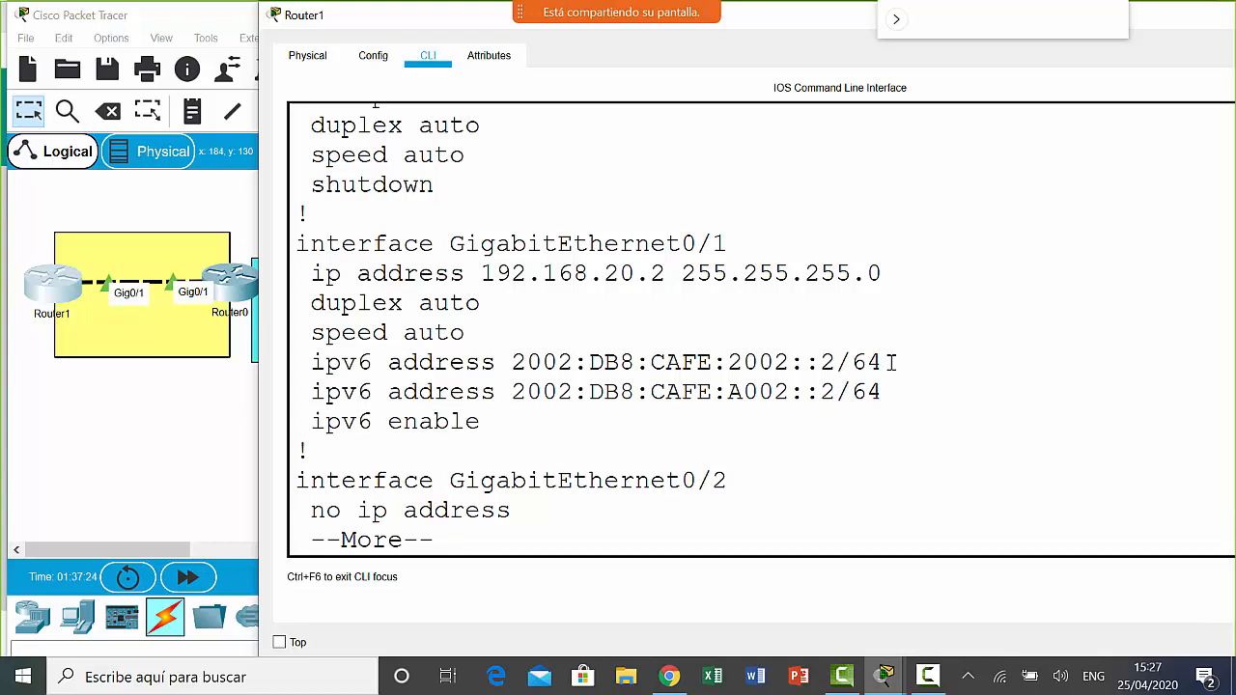
- Examine the two IPv6 addresses listed under Router1's GigabitEthernet0/1 and quit the configuration listing
{"action": "left_click_drag", "start_coordinate": [890, 362], "coordinate": [317, 374]}
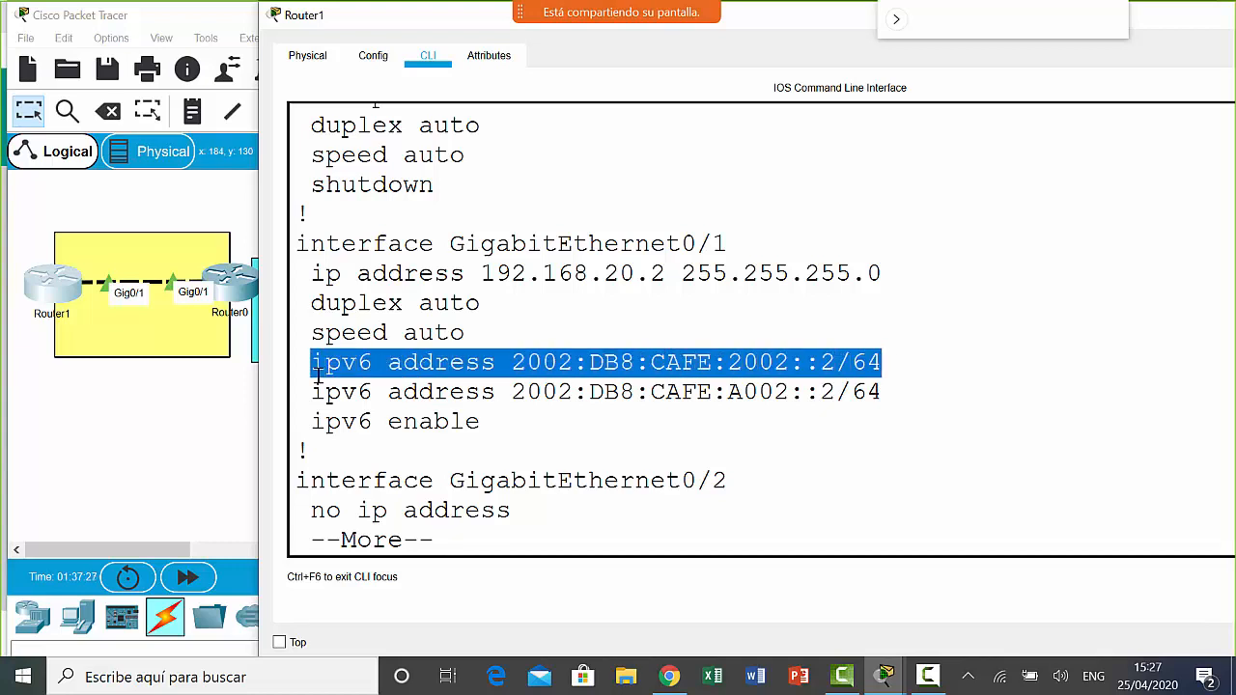
{"action": "left_click", "coordinate": [530, 416]}
{"action": "left_click_drag", "start_coordinate": [884, 392], "coordinate": [516, 406]}
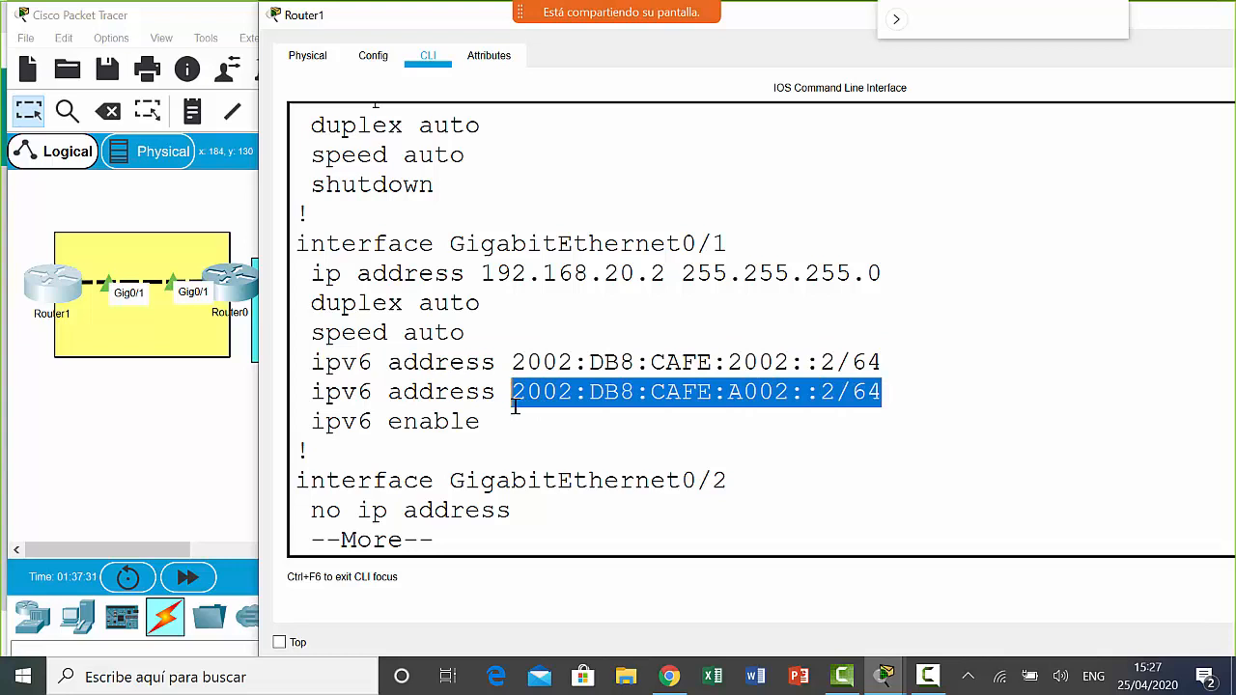
{"action": "left_click", "coordinate": [513, 396]}
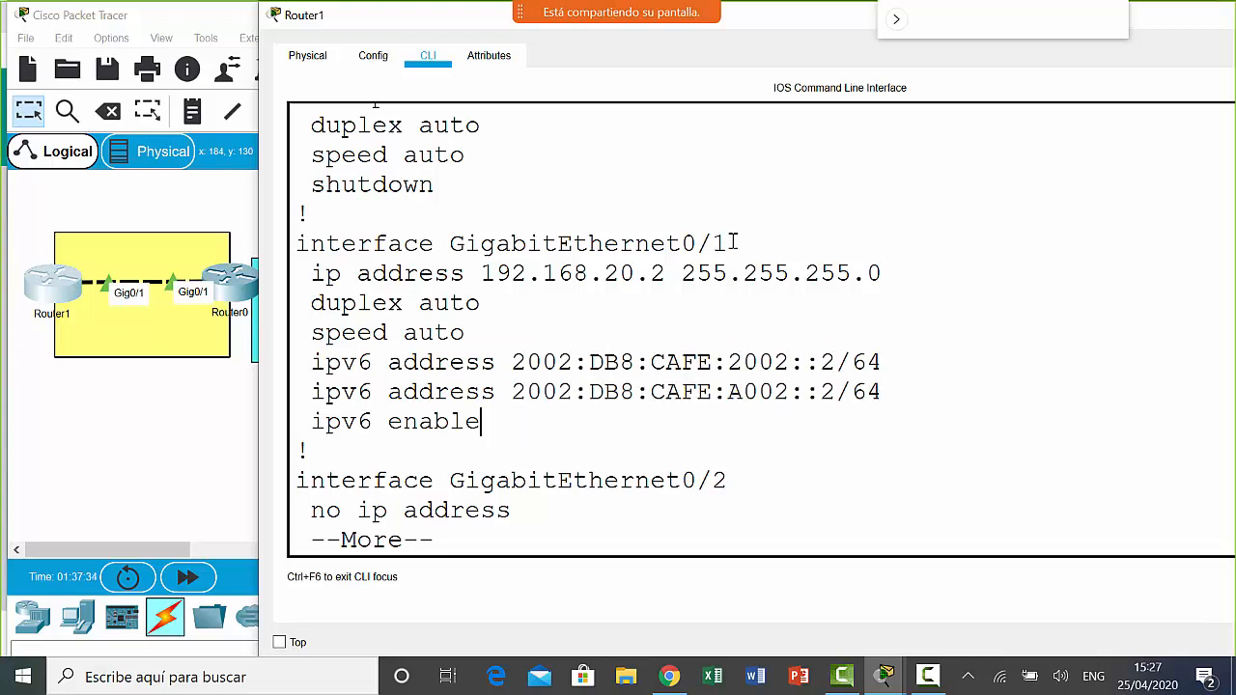
{"action": "left_click_drag", "start_coordinate": [734, 243], "coordinate": [450, 243]}
{"action": "left_click", "coordinate": [579, 409]}
{"action": "key", "text": "q"}
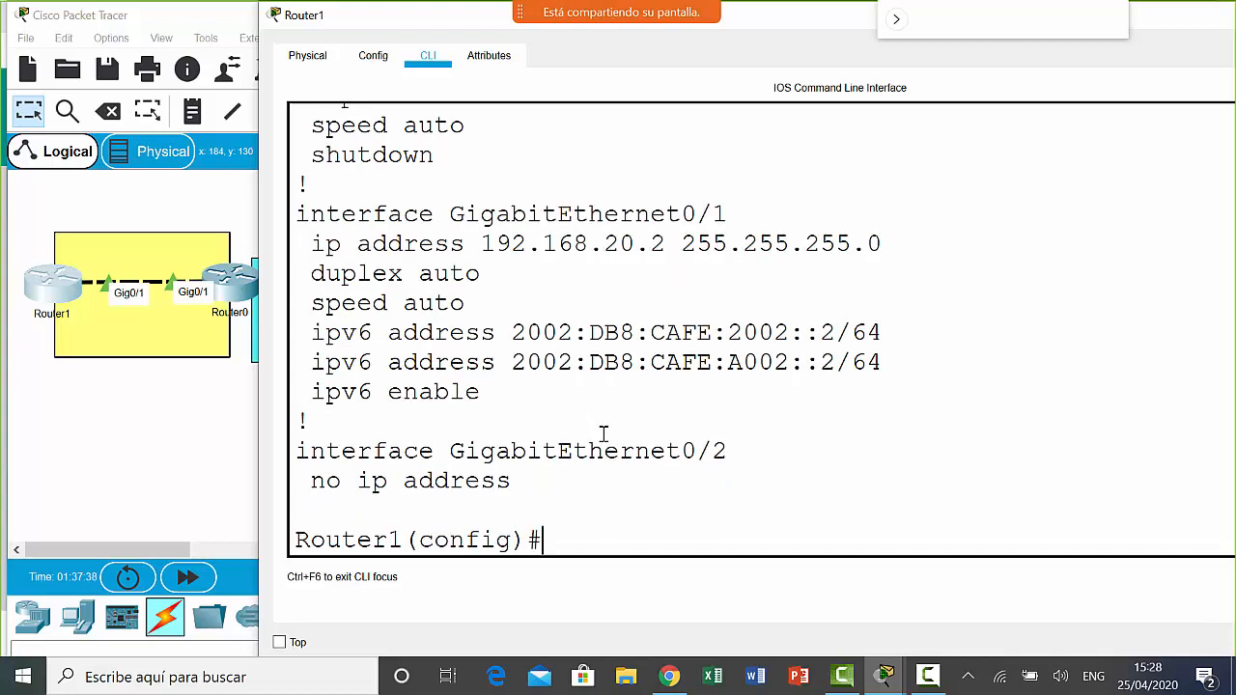
- Remove the IPv6 address 2002:DB8:CAFE:2002::2/64 from Router1's GigabitEthernet0/1 interface
{"action": "type", "text": "interface "}
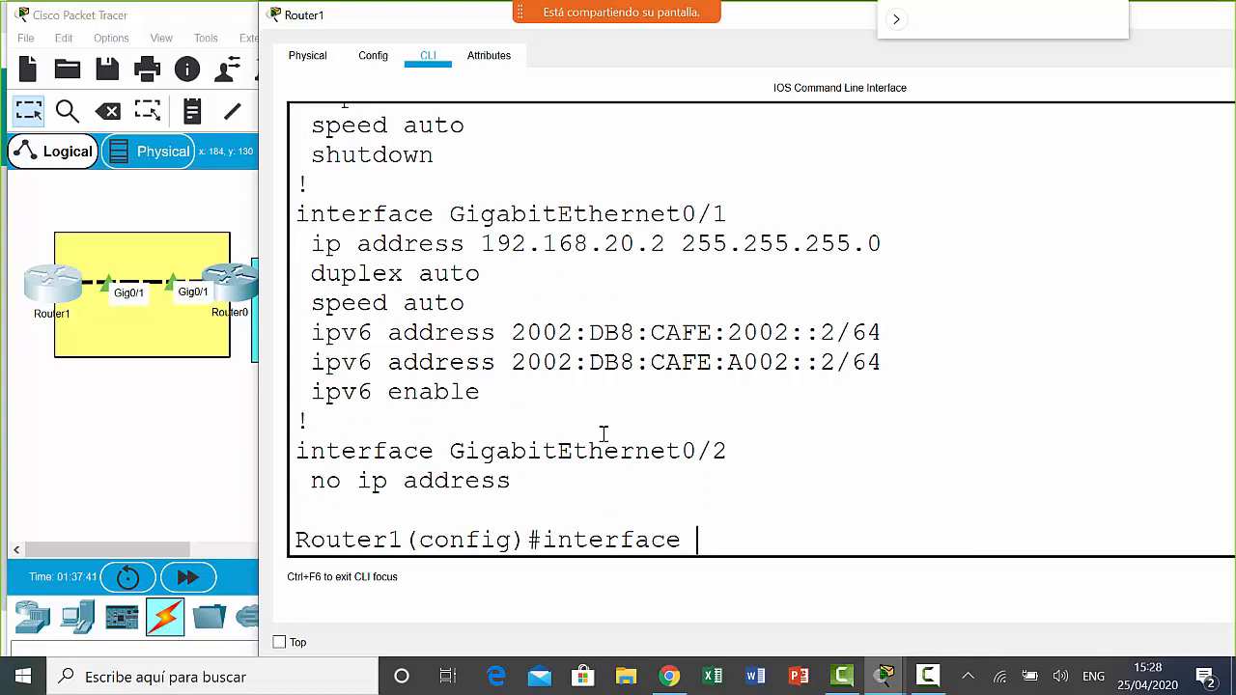
{"action": "type", "text": "giga 0/1"}
{"action": "key", "text": "Return"}
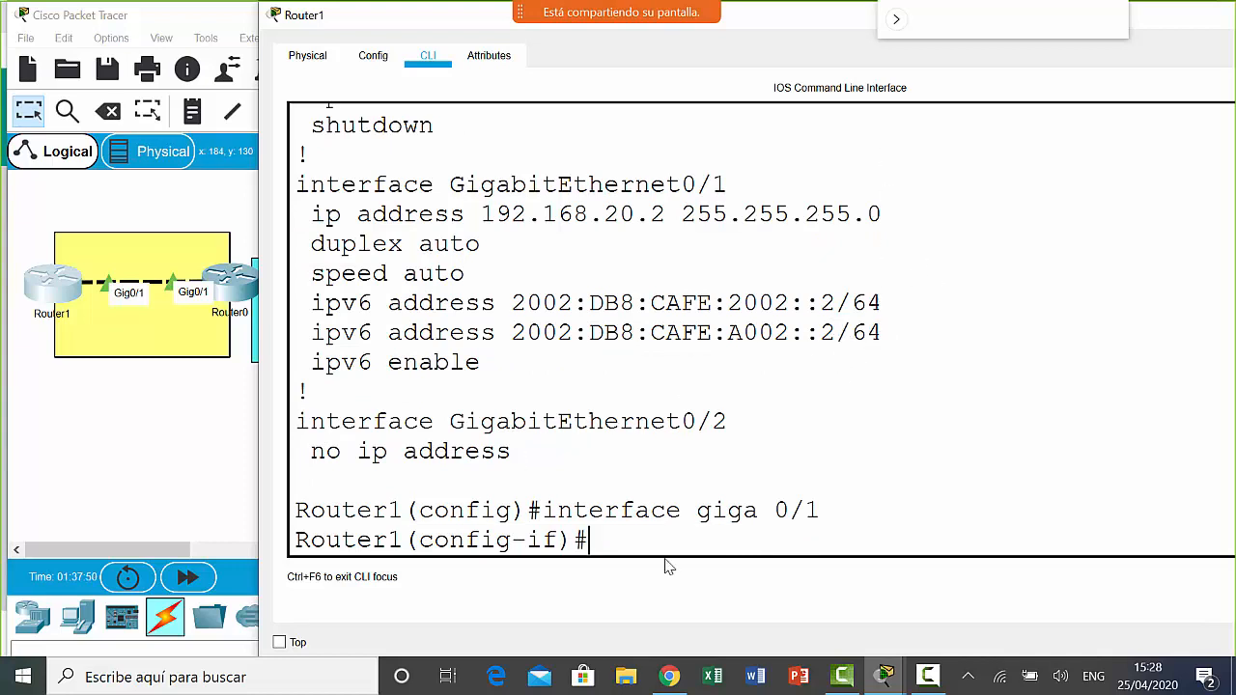
{"action": "type", "text": "i"}
{"action": "key", "text": "BackSpace"}
{"action": "type", "text": "no"}
{"action": "left_click_drag", "start_coordinate": [311, 303], "coordinate": [883, 302]}
{"action": "key", "text": "ctrl+c"}
{"action": "right_click", "coordinate": [855, 302]}
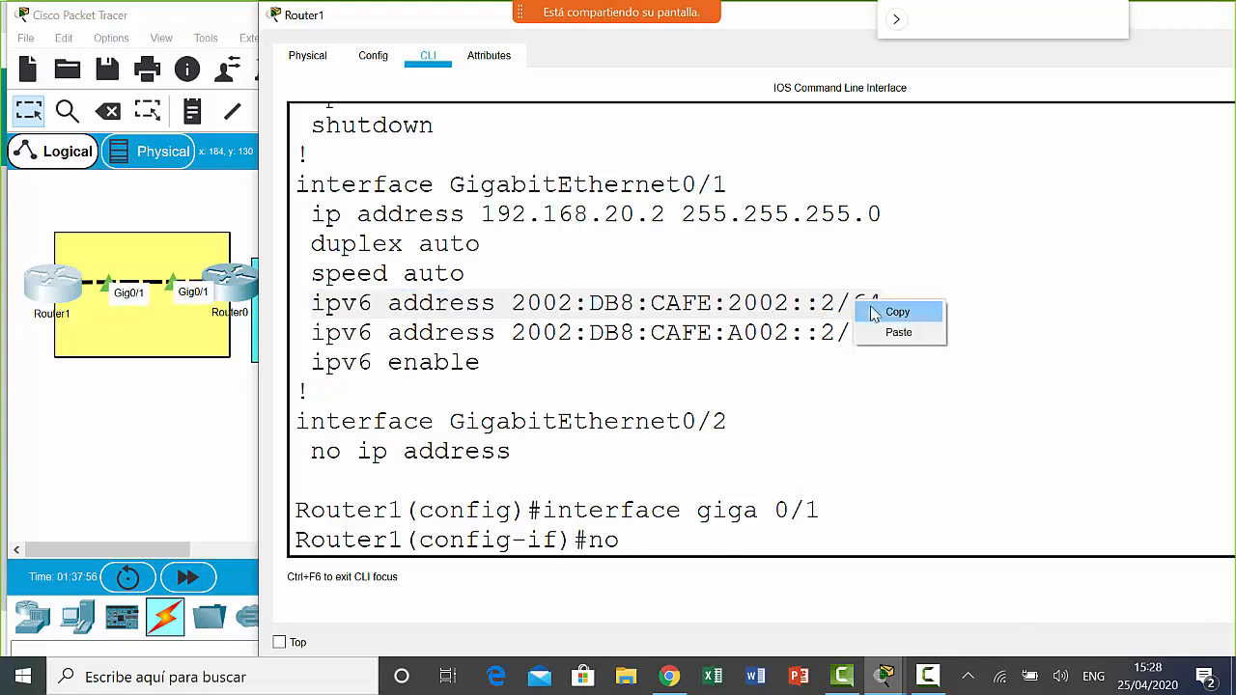
{"action": "left_click", "coordinate": [877, 310]}
{"action": "left_click", "coordinate": [738, 542]}
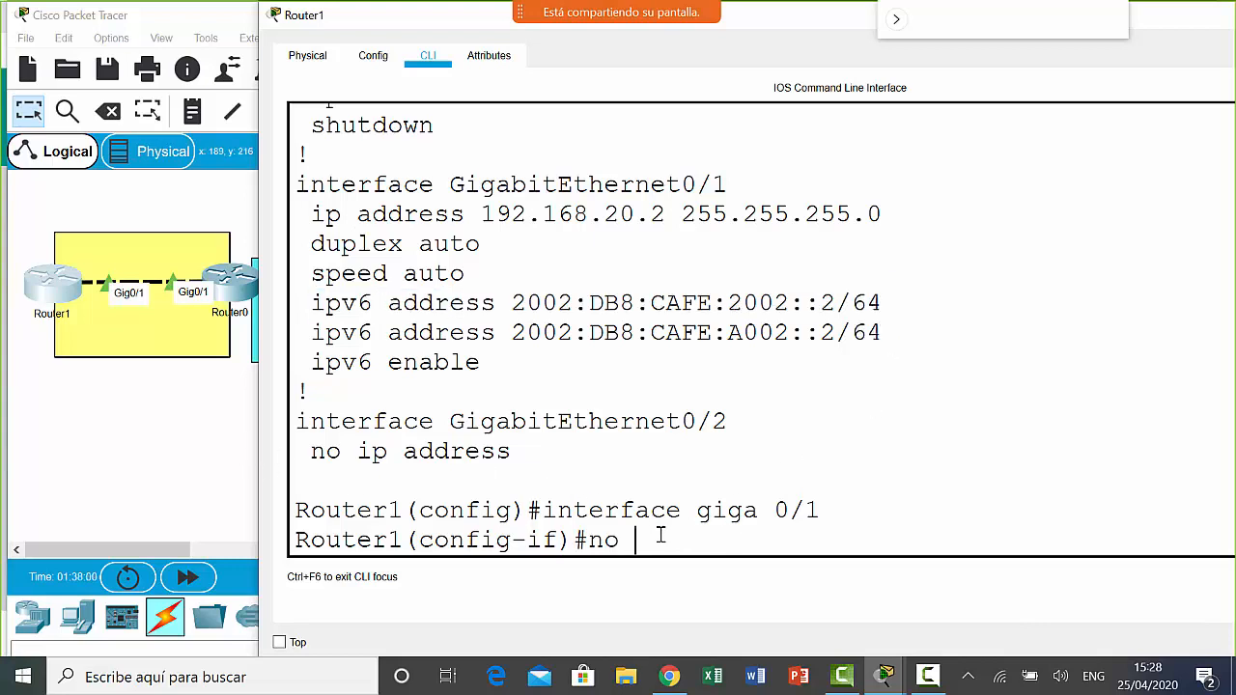
{"action": "right_click", "coordinate": [663, 535]}
{"action": "left_click", "coordinate": [708, 568]}
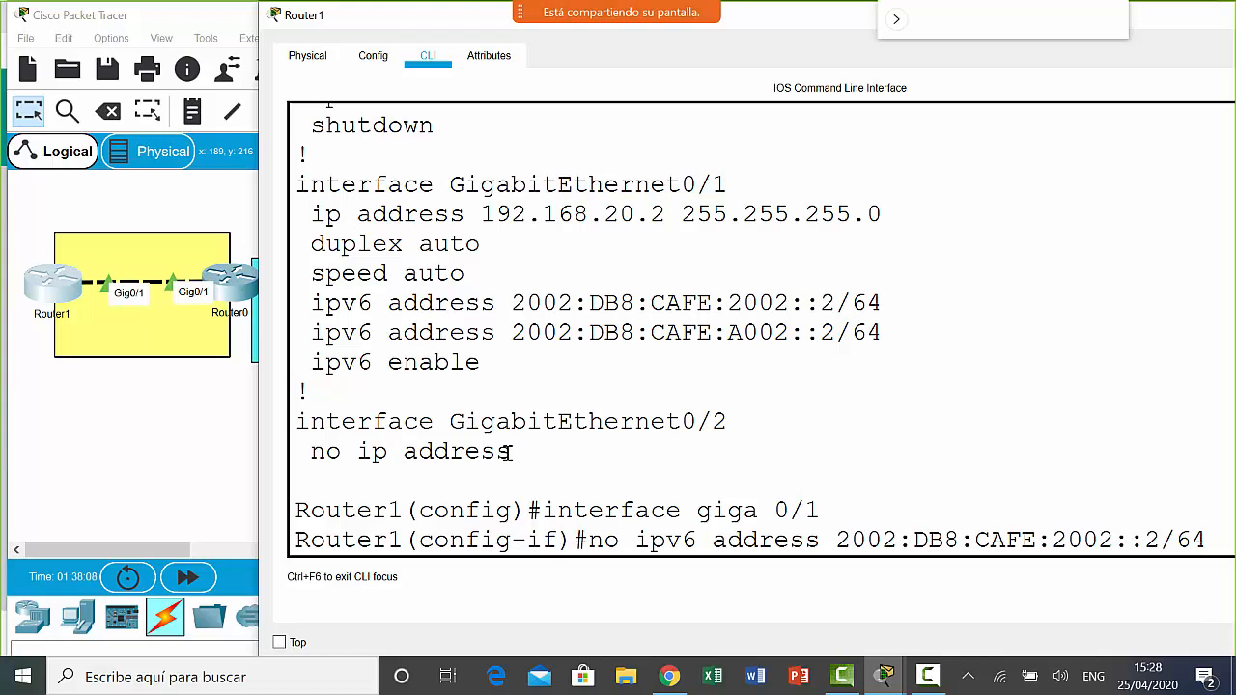
{"action": "key", "text": "Return"}
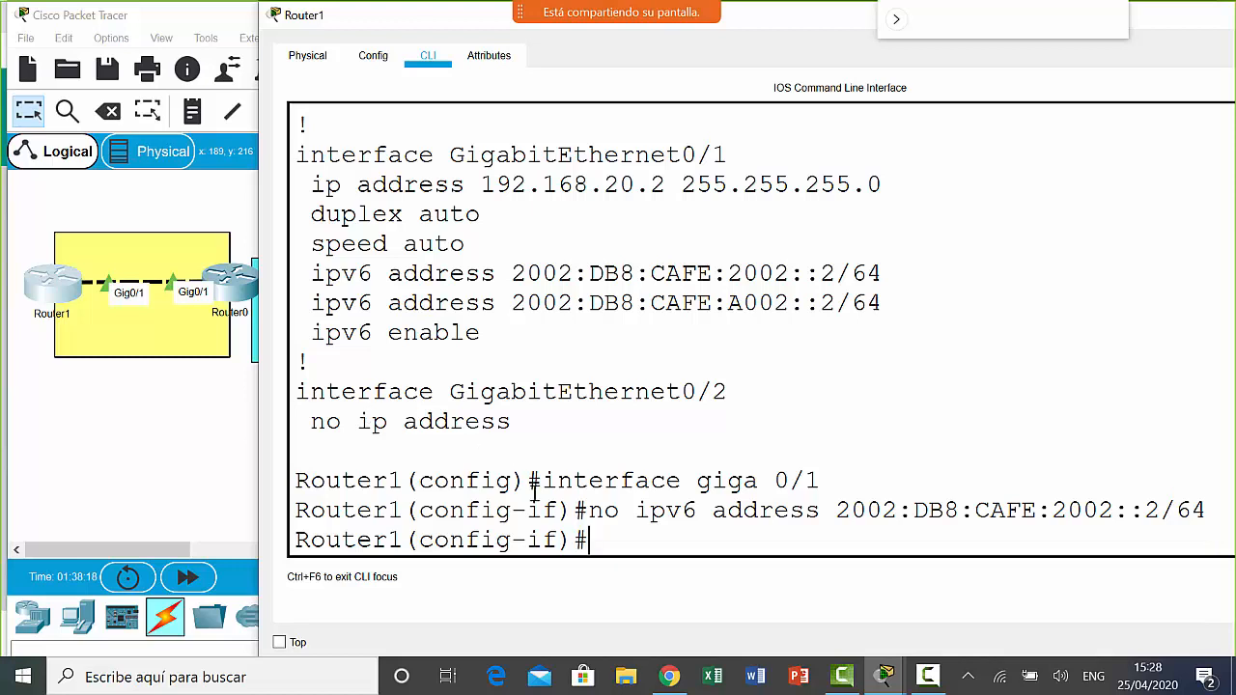
{"action": "left_click_drag", "start_coordinate": [637, 510], "coordinate": [1206, 513]}
{"action": "left_click", "coordinate": [707, 518]}
{"action": "left_click_drag", "start_coordinate": [707, 519], "coordinate": [606, 518]}
{"action": "left_click", "coordinate": [720, 522]}
{"action": "left_click_drag", "start_coordinate": [820, 512], "coordinate": [588, 521]}
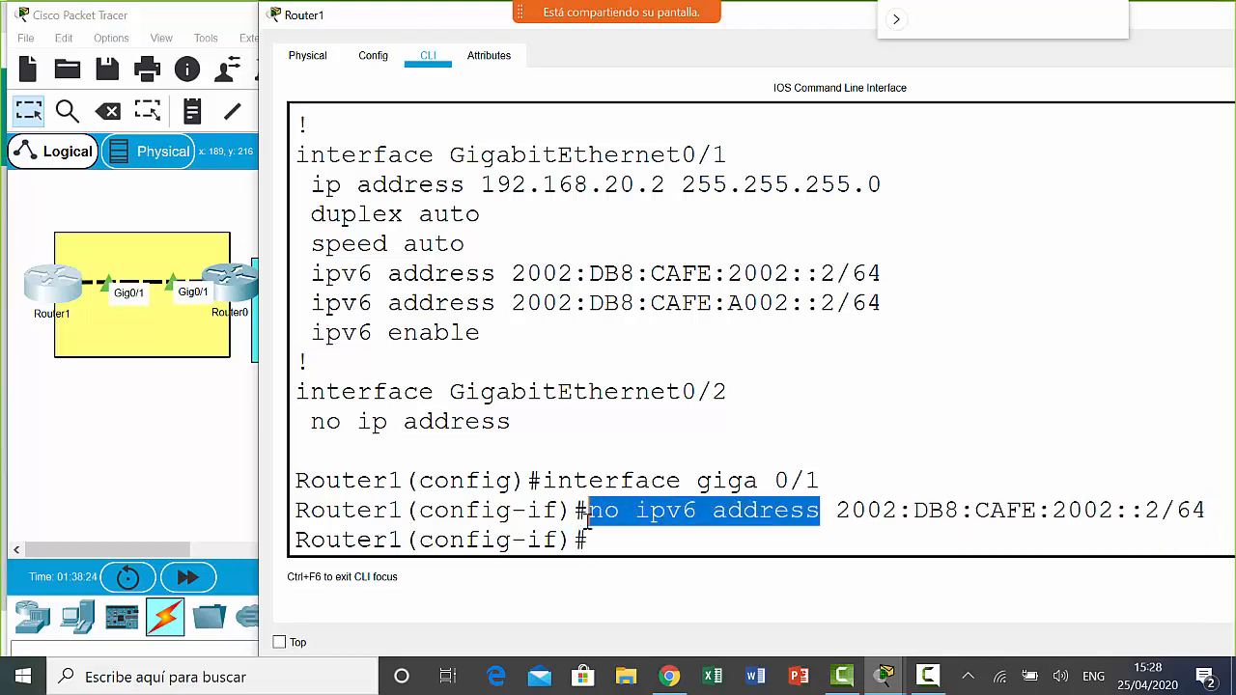
{"action": "left_click", "coordinate": [614, 546]}
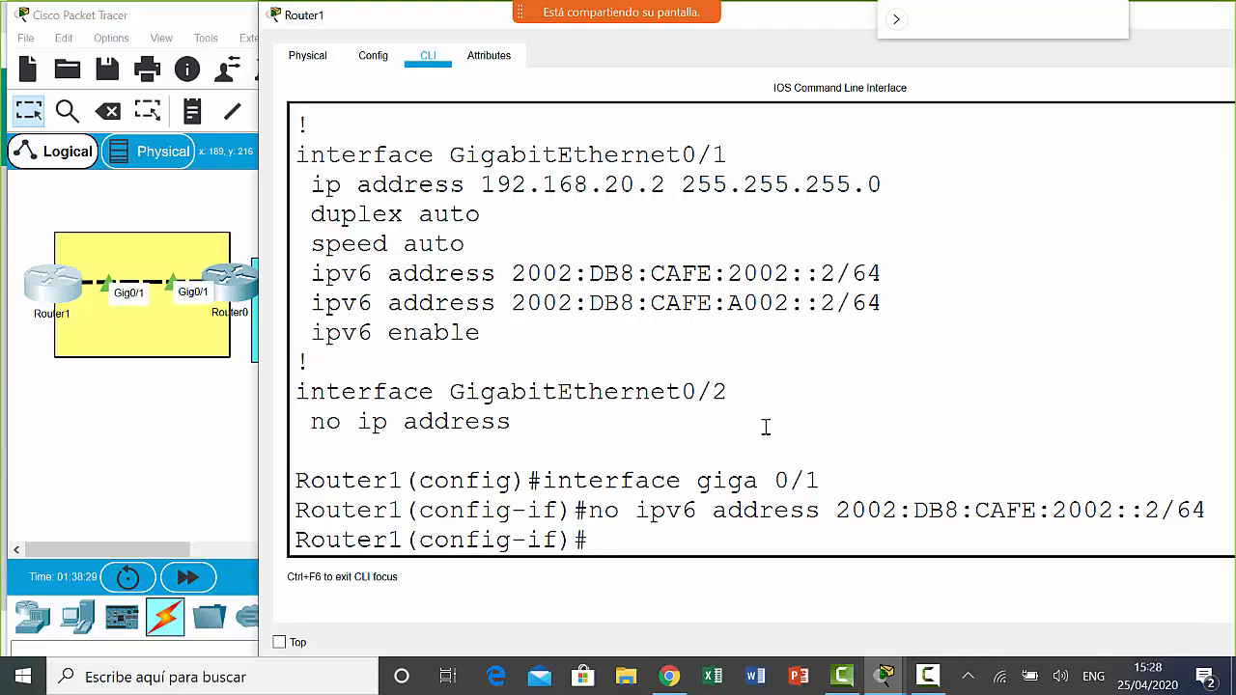
- Display Router1's running configuration from interface configuration mode and check the IPv6 address under GigabitEthernet0/1
{"action": "type", "text": "do show runn"}
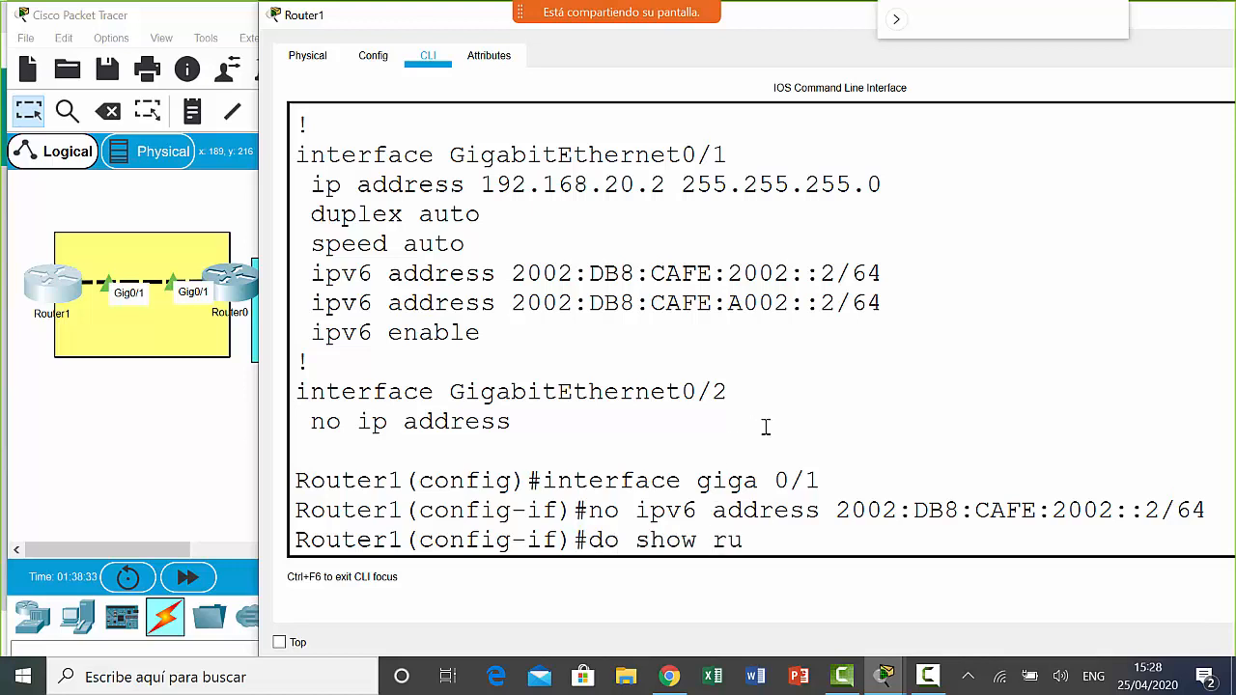
{"action": "key", "text": "Return"}
{"action": "key", "text": "Return"}
{"action": "key", "text": "Return"}
{"action": "key", "text": "Return"}
{"action": "key", "text": "Return"}
{"action": "key", "text": "Return"}
{"action": "key", "text": "Return"}
{"action": "key", "text": "Return"}
{"action": "key", "text": "Return"}
{"action": "key", "text": "Return"}
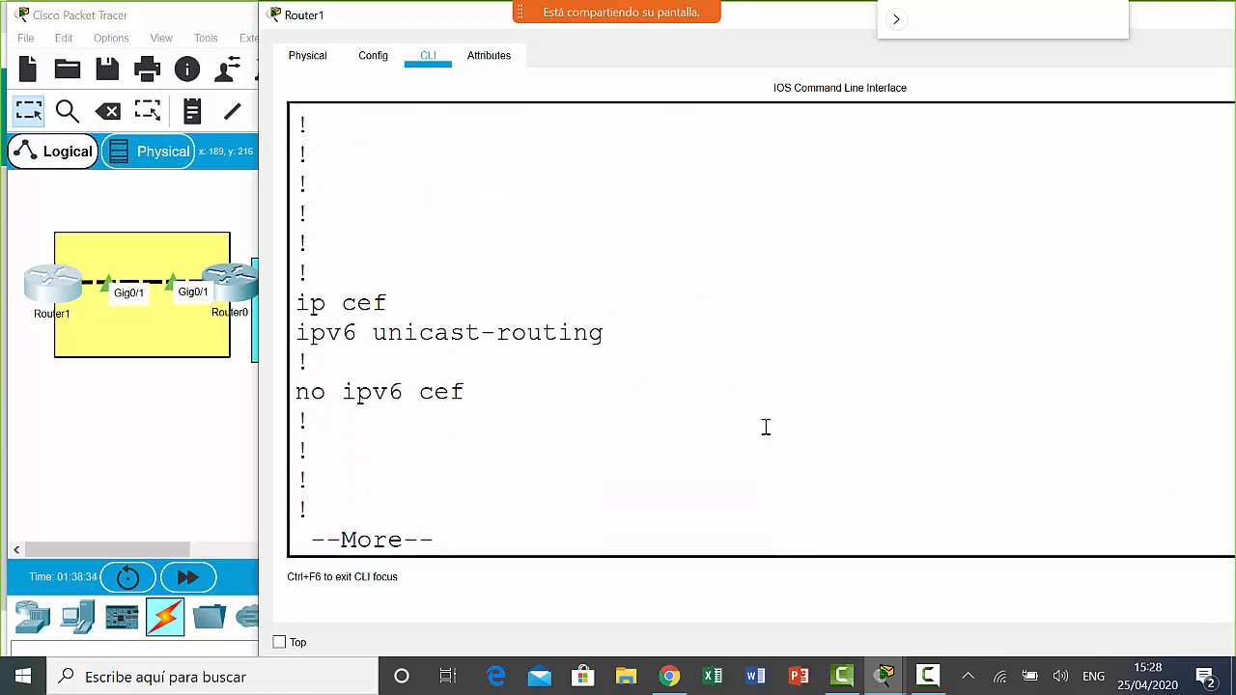
{"action": "key", "text": "Return"}
{"action": "key", "text": "Return"}
{"action": "key", "text": "Return"}
{"action": "key", "text": "Return"}
{"action": "key", "text": "Return"}
{"action": "key", "text": "Return"}
{"action": "key", "text": "Return"}
{"action": "key", "text": "Return"}
{"action": "key", "text": "Return"}
{"action": "key", "text": "Return"}
{"action": "key", "text": "Return"}
{"action": "key", "text": "Return"}
{"action": "key", "text": "Return"}
{"action": "key", "text": "Return"}
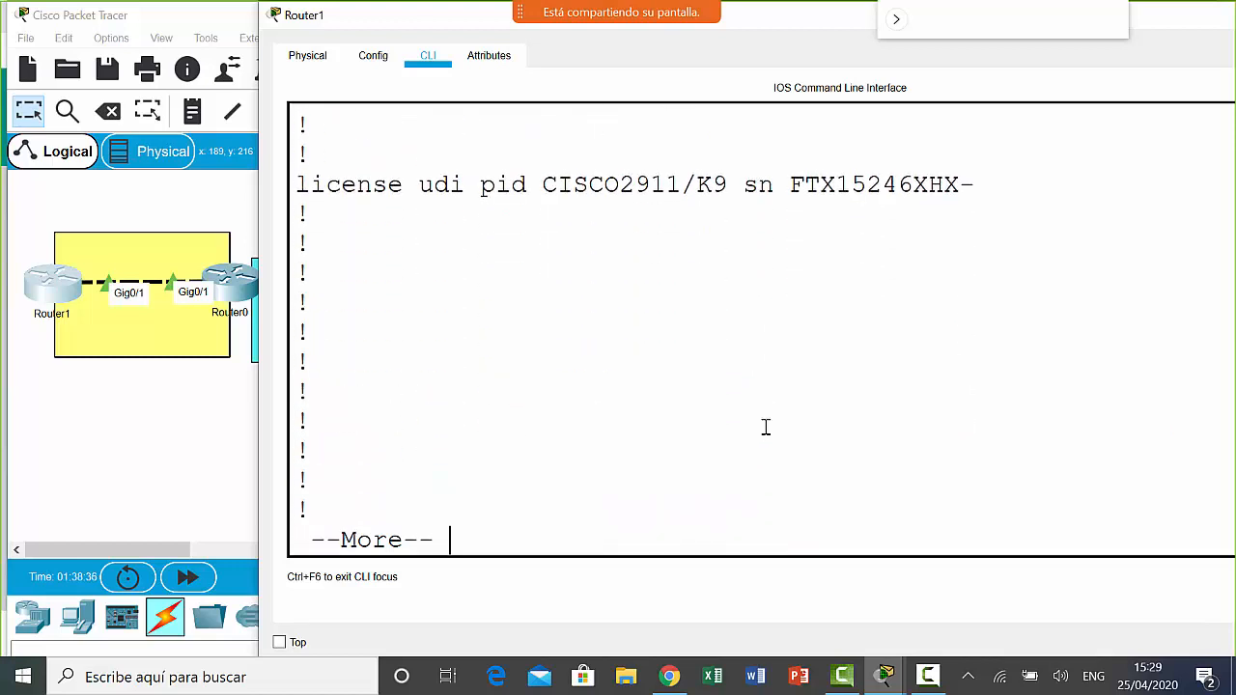
{"action": "key", "text": "Return"}
{"action": "key", "text": "Return"}
{"action": "key", "text": "Return"}
{"action": "key", "text": "Return"}
{"action": "key", "text": "Return"}
{"action": "key", "text": "Return"}
{"action": "key", "text": "Return"}
{"action": "key", "text": "Return"}
{"action": "key", "text": "Return"}
{"action": "key", "text": "Return"}
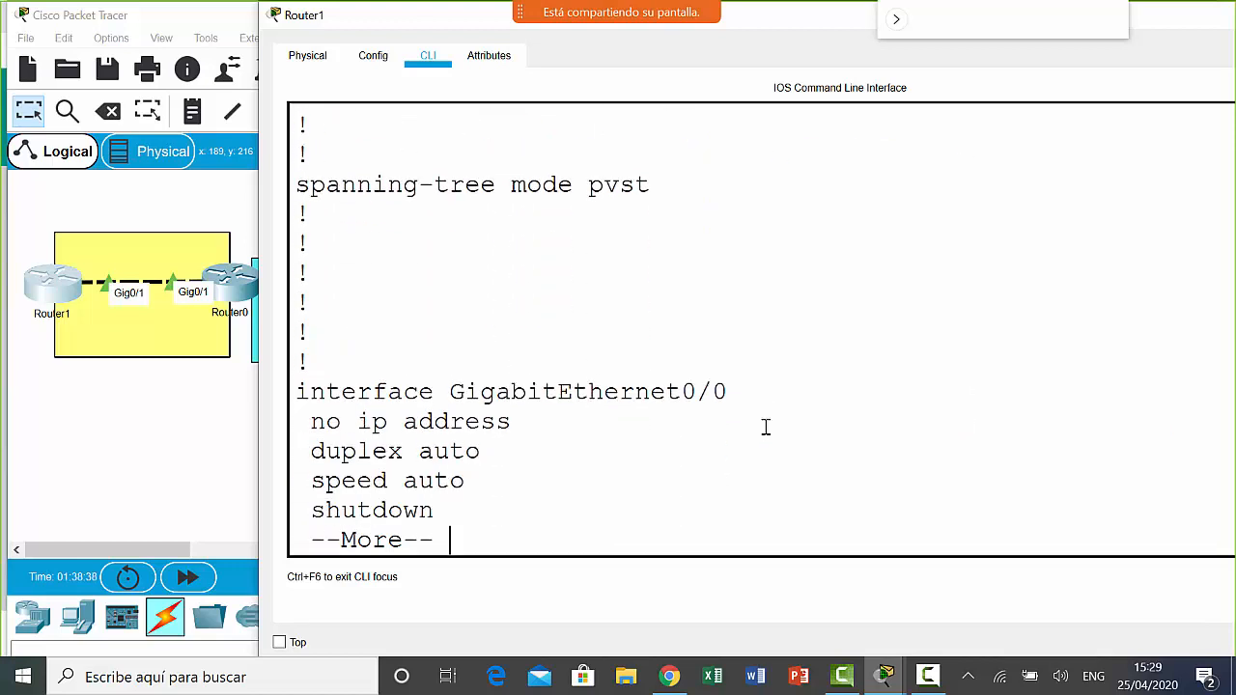
{"action": "key", "text": "Return"}
{"action": "key", "text": "Return"}
{"action": "key", "text": "Return"}
{"action": "key", "text": "Return"}
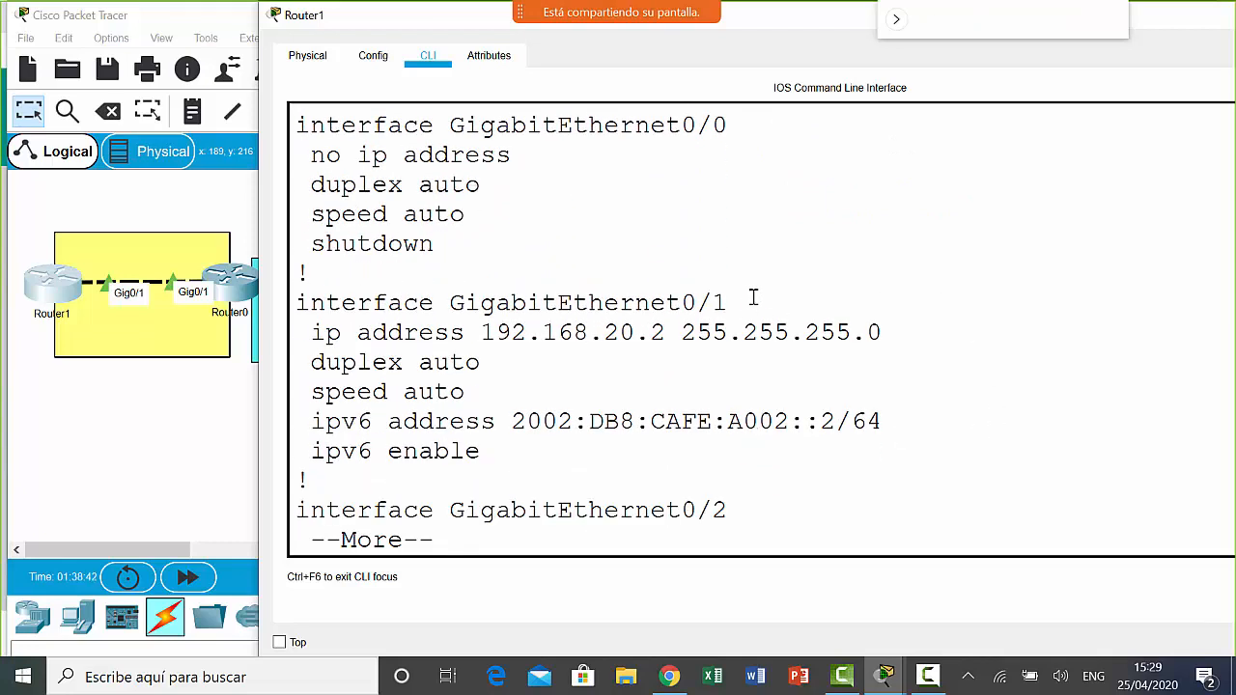
{"action": "left_click_drag", "start_coordinate": [923, 422], "coordinate": [306, 417]}
{"action": "left_click", "coordinate": [593, 423]}
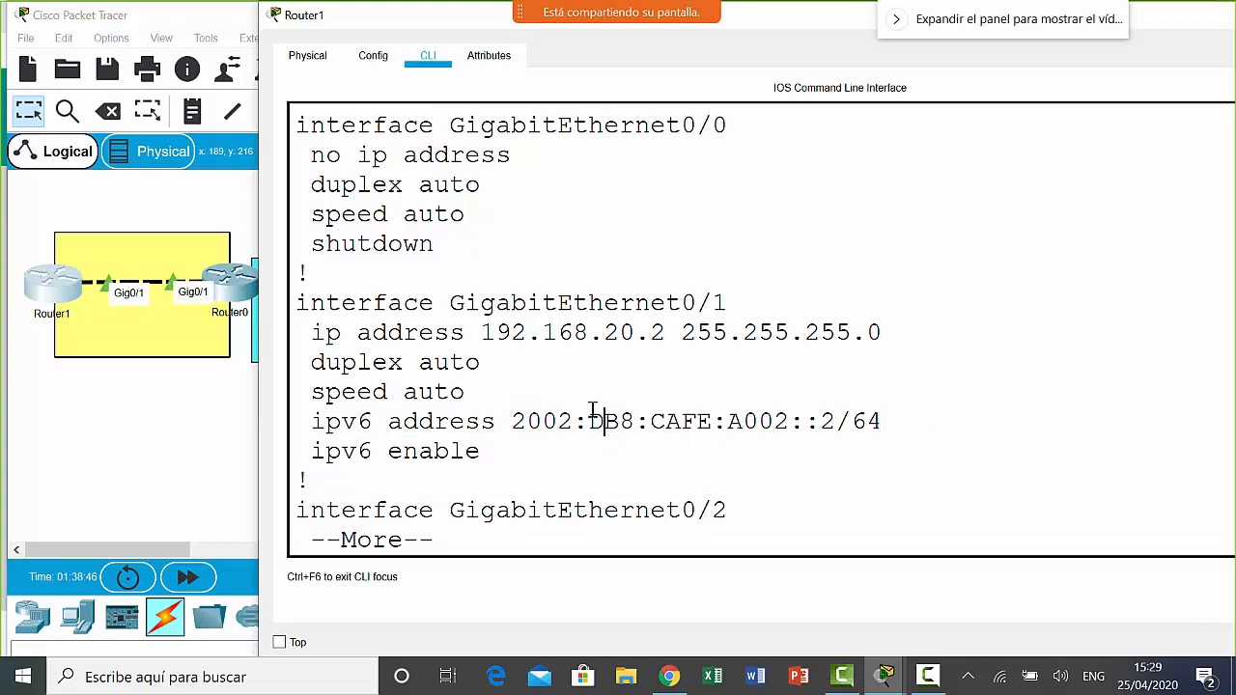
- Complete Router0's IPv6 default route ::/0 with next hop 2002:DB8:CAFE:A002::2, copied from Router1's GigabitEthernet0/1 configuration
{"action": "left_click_drag", "start_coordinate": [513, 422], "coordinate": [836, 425]}
{"action": "right_click", "coordinate": [809, 421]}
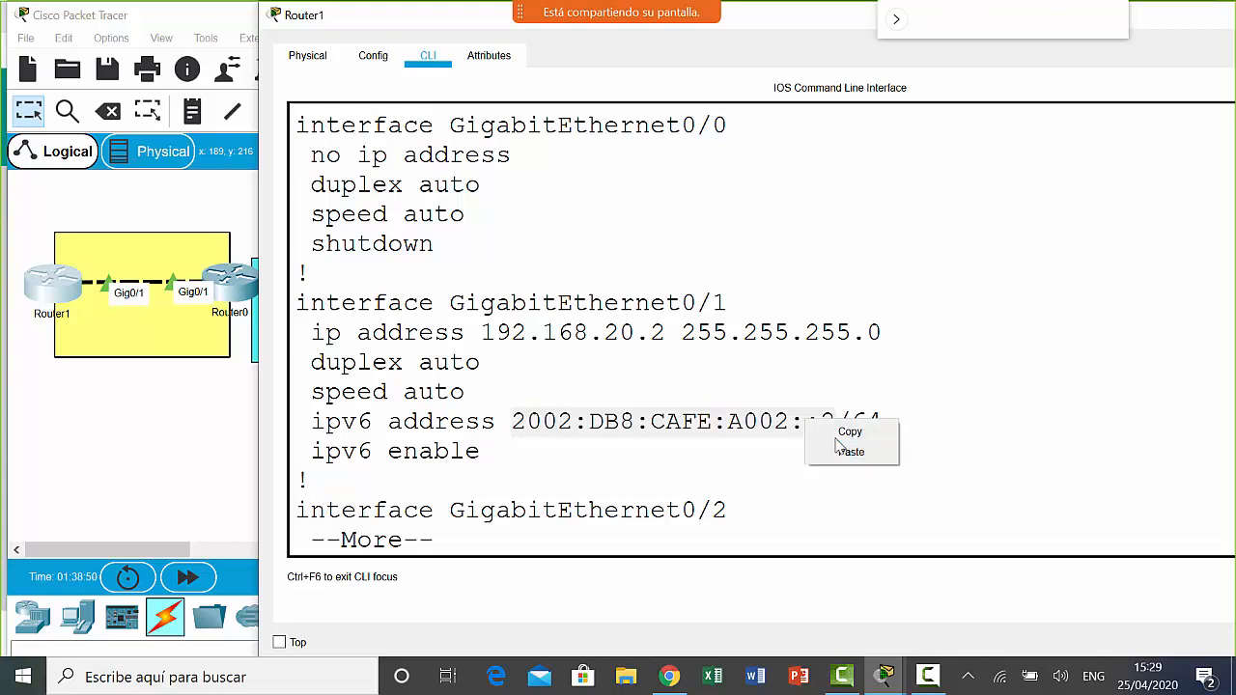
{"action": "left_click", "coordinate": [818, 431]}
{"action": "left_click", "coordinate": [210, 459]}
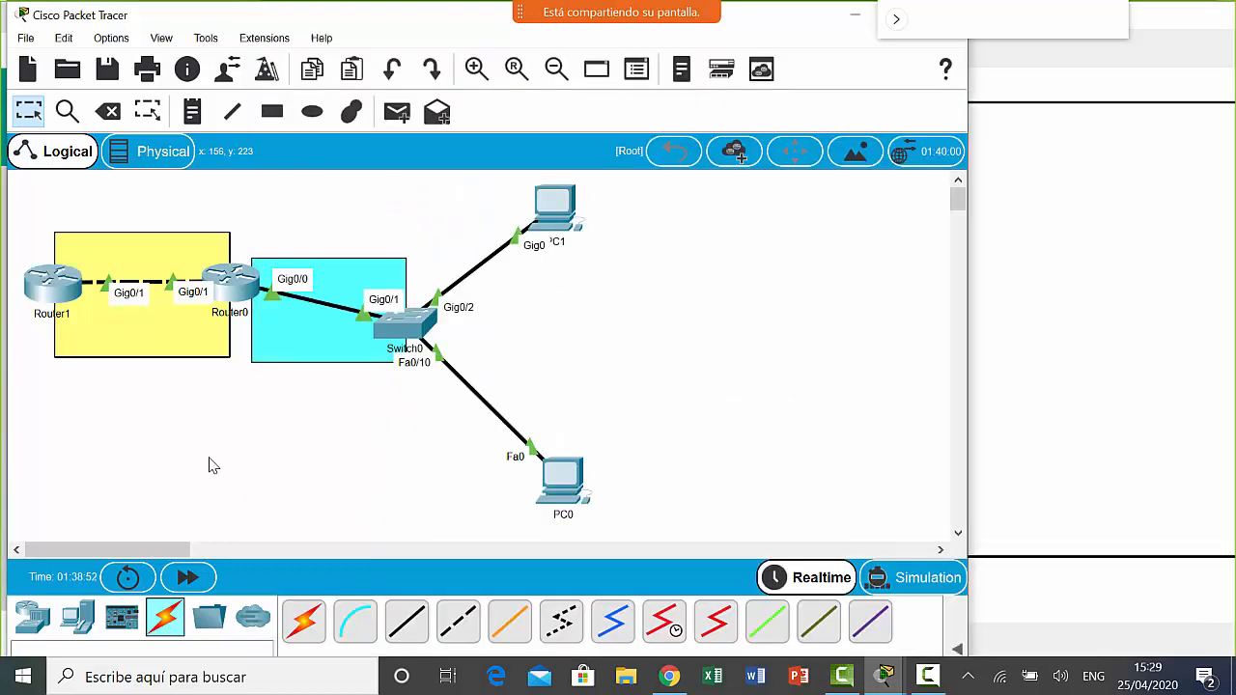
{"action": "left_click", "coordinate": [241, 290]}
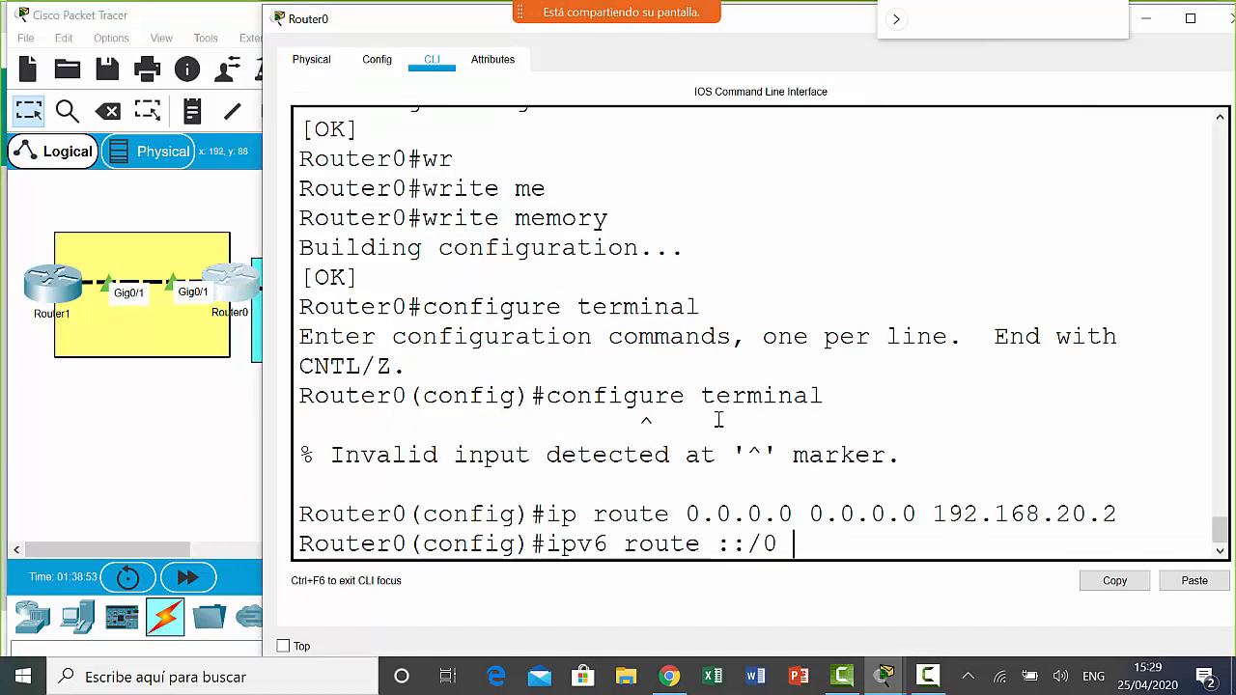
{"action": "right_click", "coordinate": [864, 551]}
{"action": "left_click", "coordinate": [901, 585]}
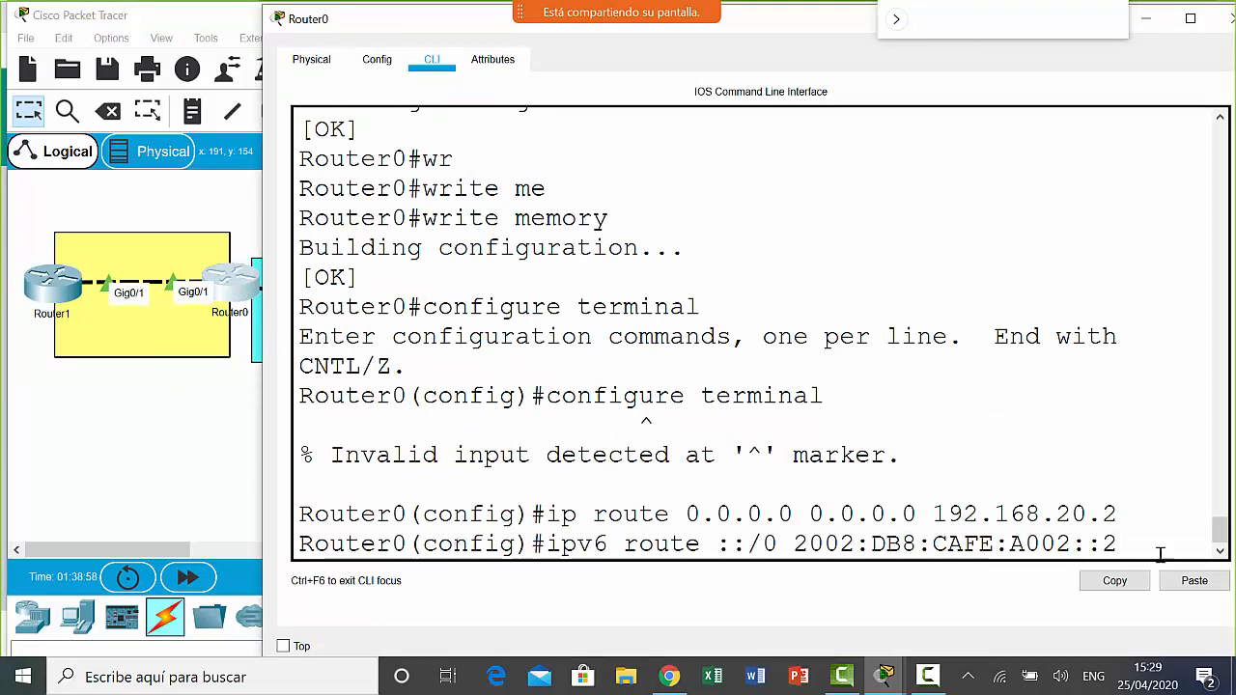
{"action": "left_click_drag", "start_coordinate": [1146, 546], "coordinate": [789, 546]}
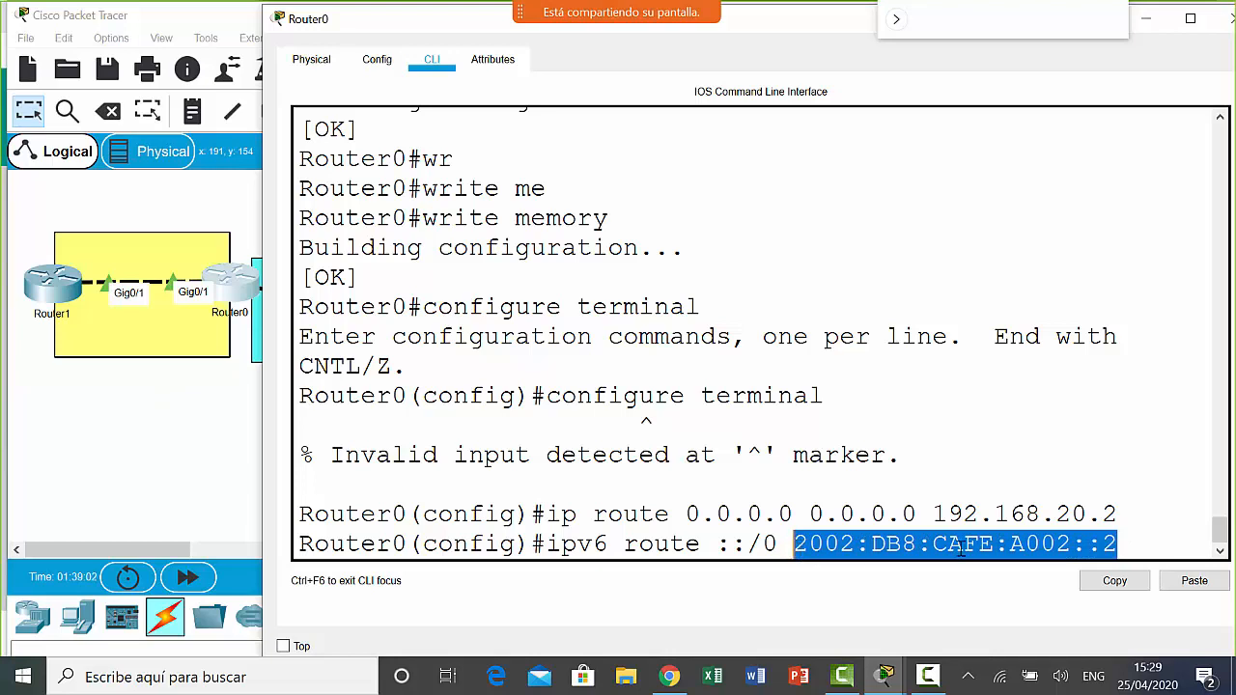
{"action": "left_click", "coordinate": [1136, 548]}
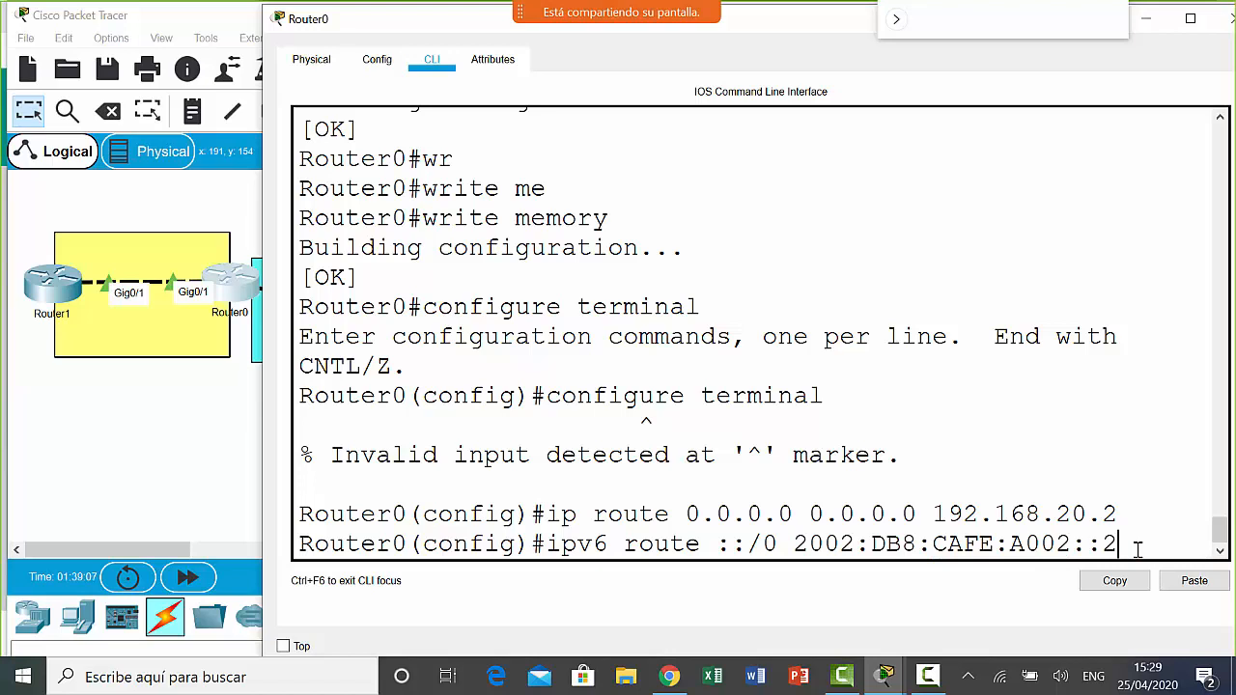
{"action": "key", "text": "Return"}
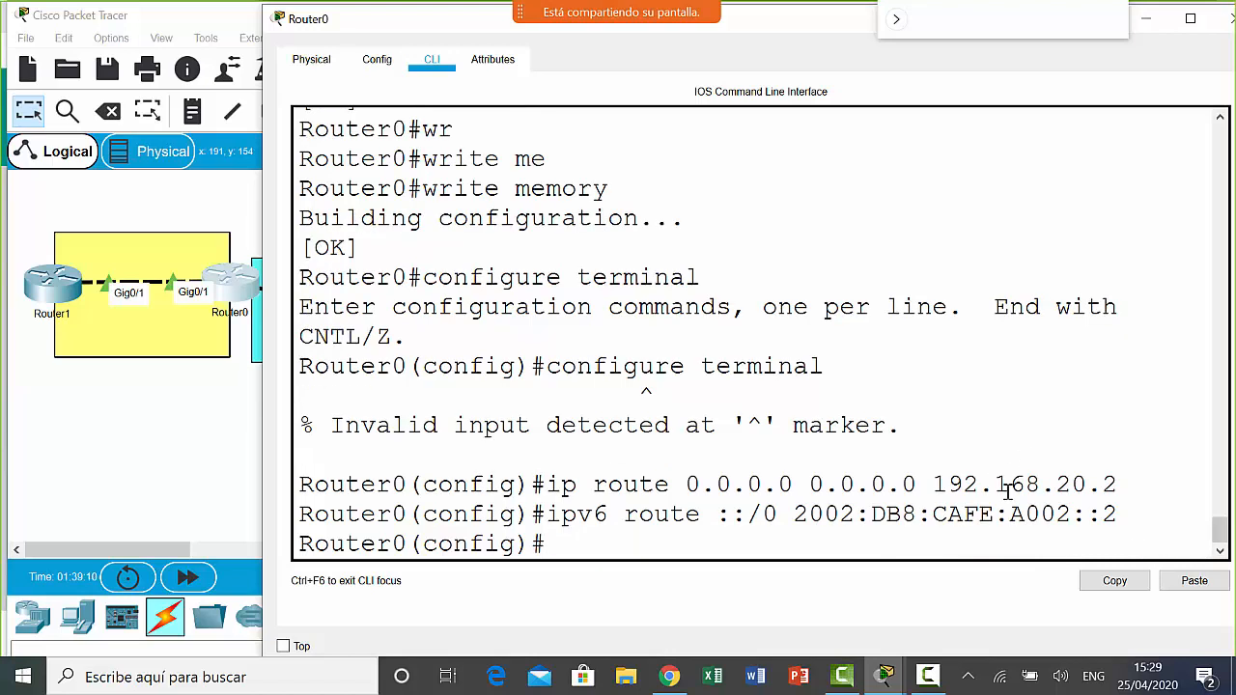
{"action": "left_click_drag", "start_coordinate": [1118, 514], "coordinate": [801, 527]}
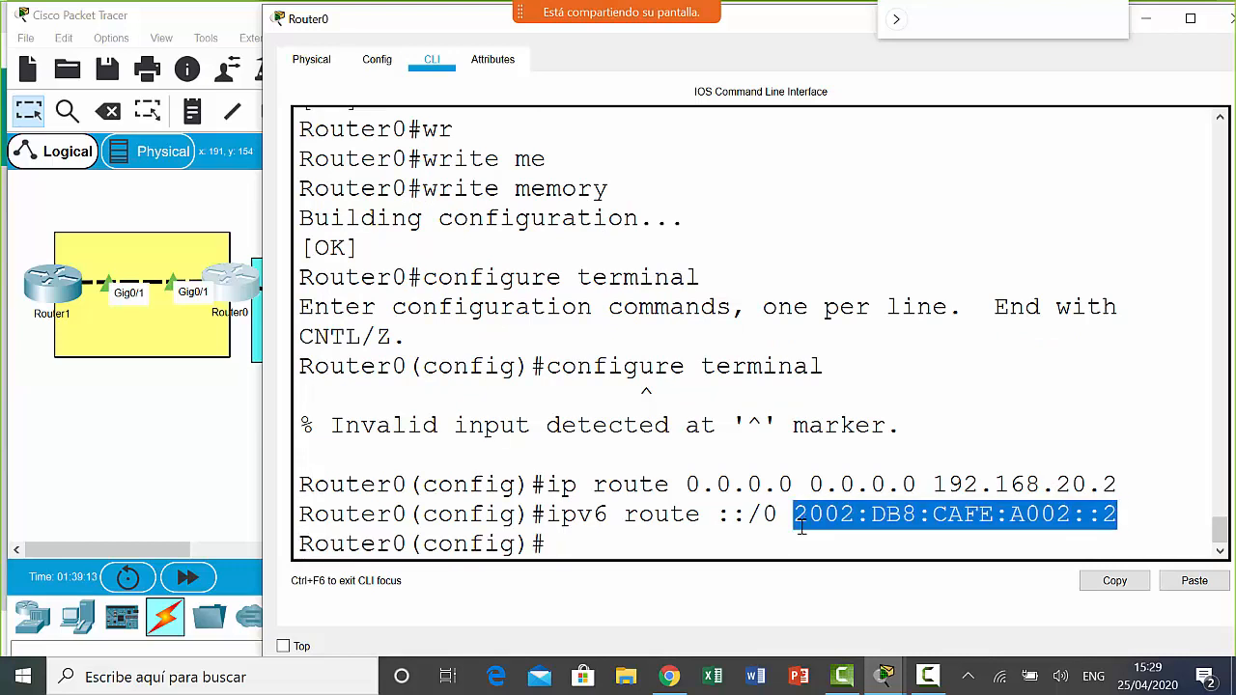
{"action": "left_click", "coordinate": [846, 553]}
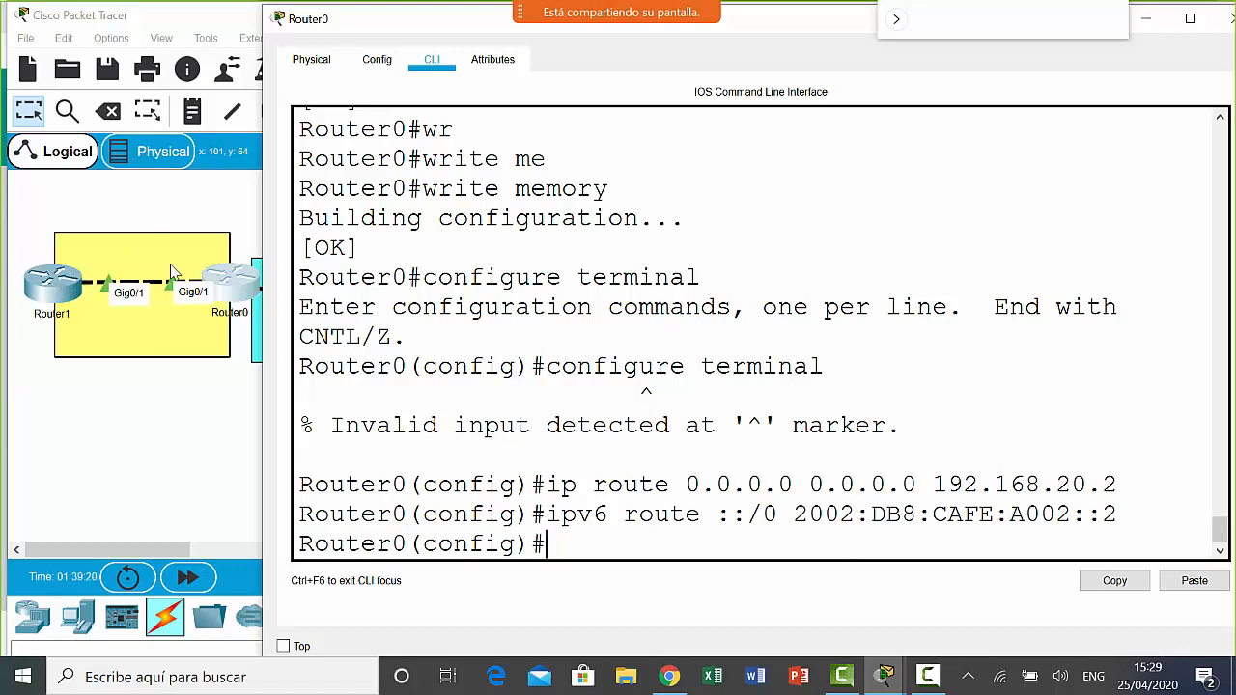
- Display the brief IPv4 interface summary on Router0 from configuration mode
{"action": "type", "text": "do sho"}
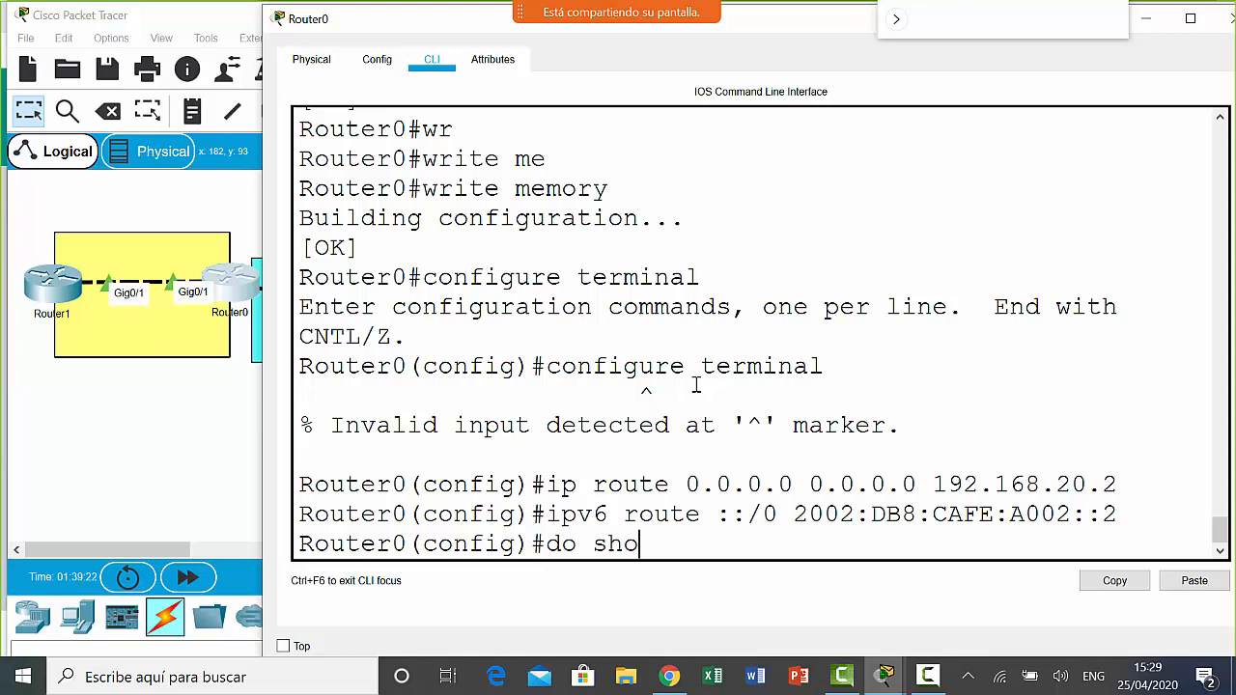
{"action": "type", "text": "w ip inter"}
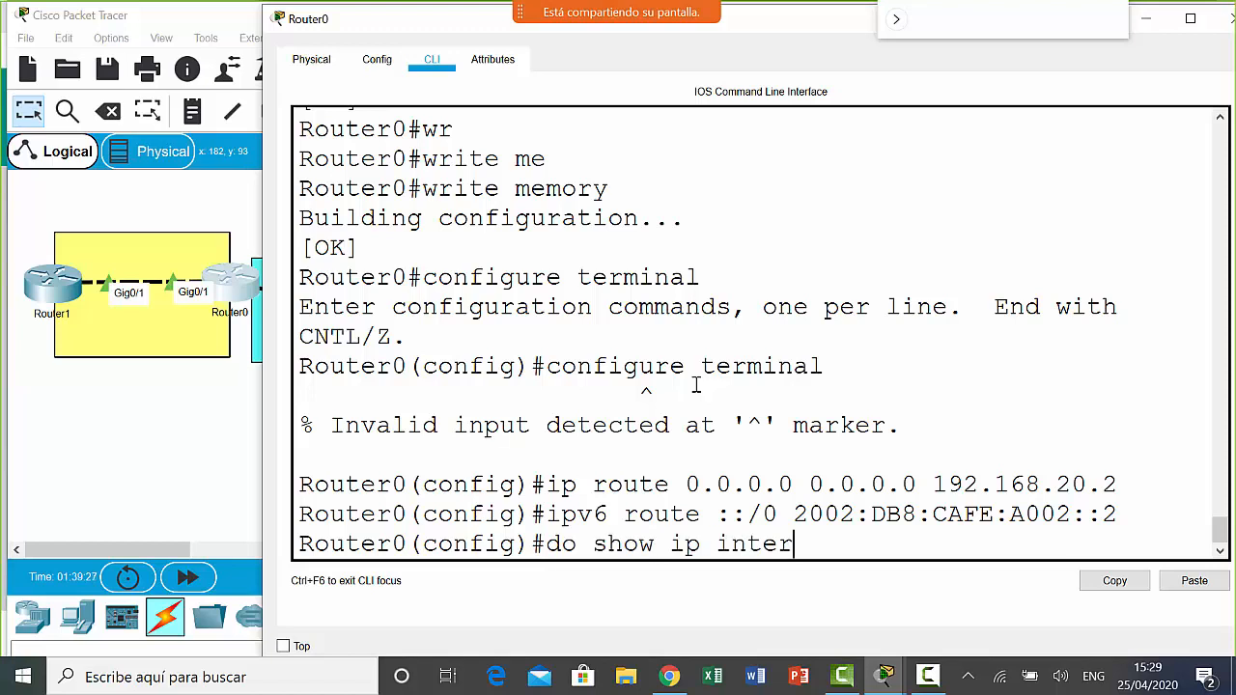
{"action": "type", "text": "face brief"}
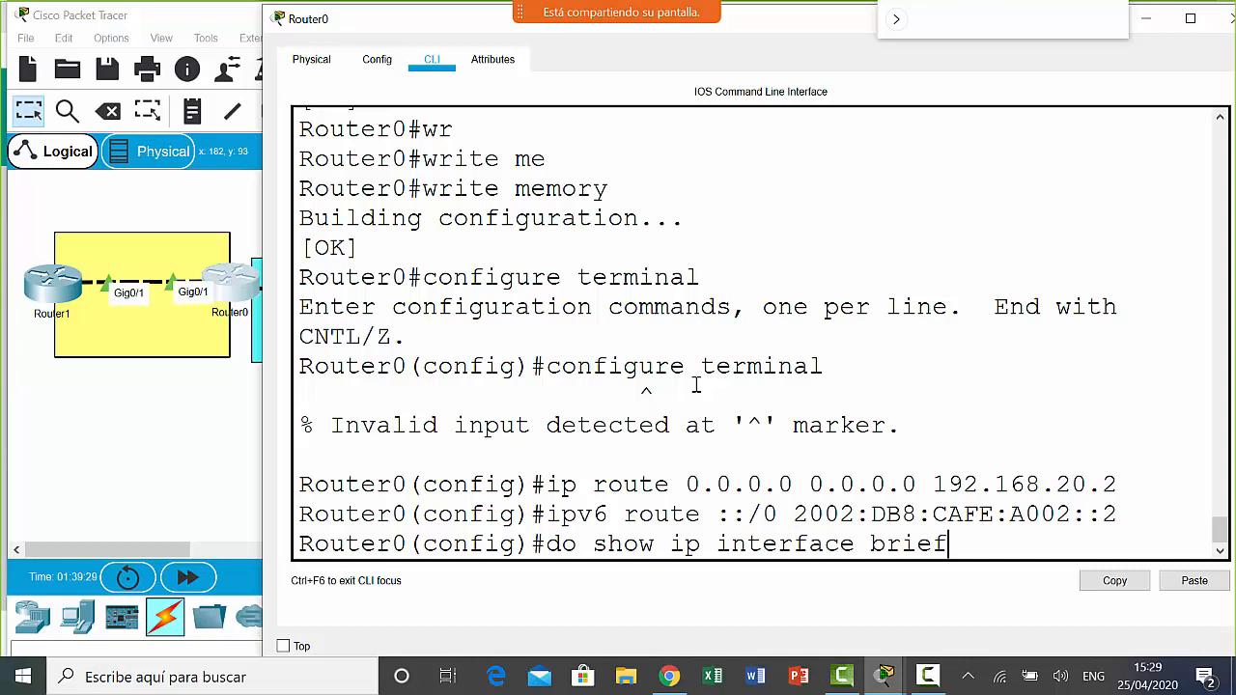
{"action": "key", "text": "Return"}
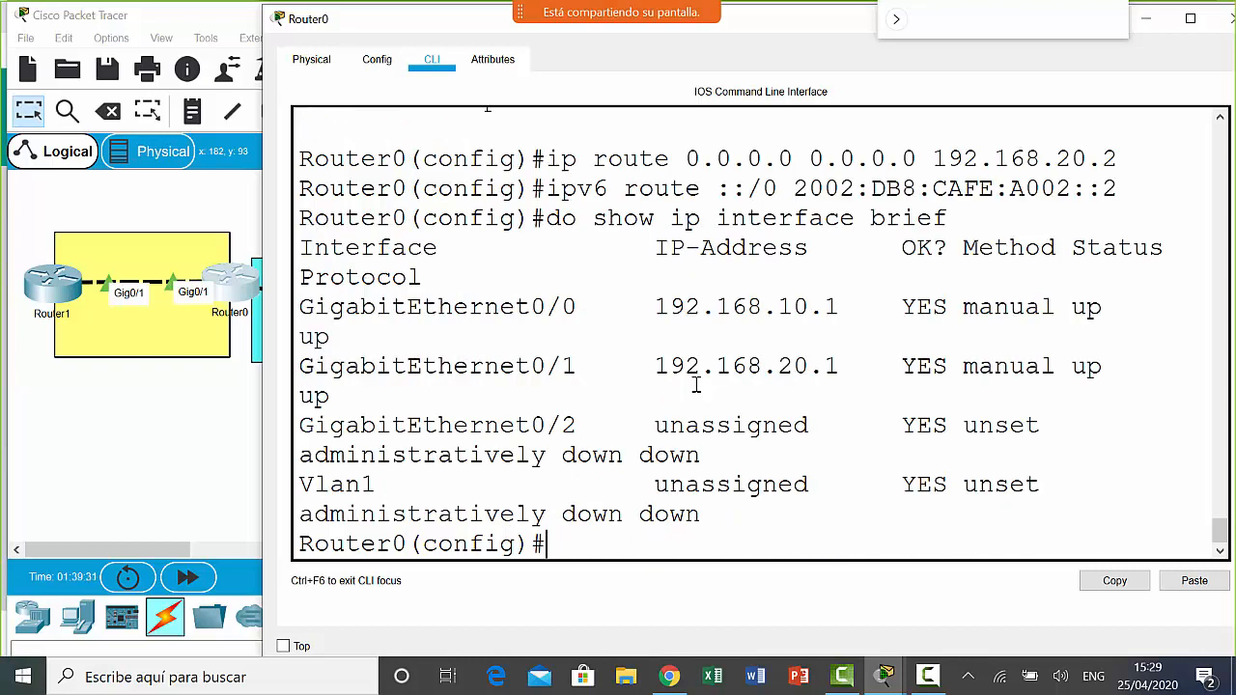
- Display Router0's brief IPv6 interface summary and examine the GigabitEthernet0/1 entry with its link-local address
{"action": "key", "text": "Up"}
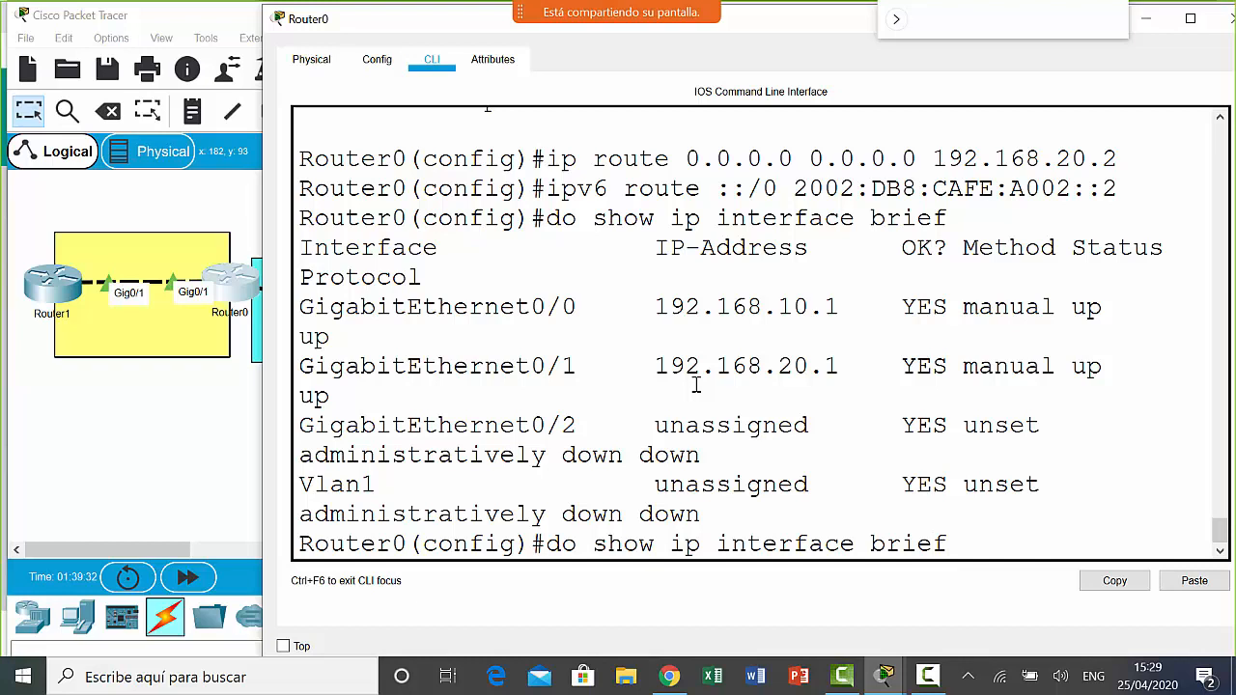
{"action": "key", "text": "Left"}
{"action": "key", "text": "Left"}
{"action": "key", "text": "Left"}
{"action": "key", "text": "Left"}
{"action": "key", "text": "Left"}
{"action": "key", "text": "Left"}
{"action": "key", "text": "Left"}
{"action": "key", "text": "Left"}
{"action": "key", "text": "Left"}
{"action": "key", "text": "Left"}
{"action": "key", "text": "Left"}
{"action": "key", "text": "Left"}
{"action": "key", "text": "Left"}
{"action": "key", "text": "Left"}
{"action": "key", "text": "Left"}
{"action": "key", "text": "Left"}
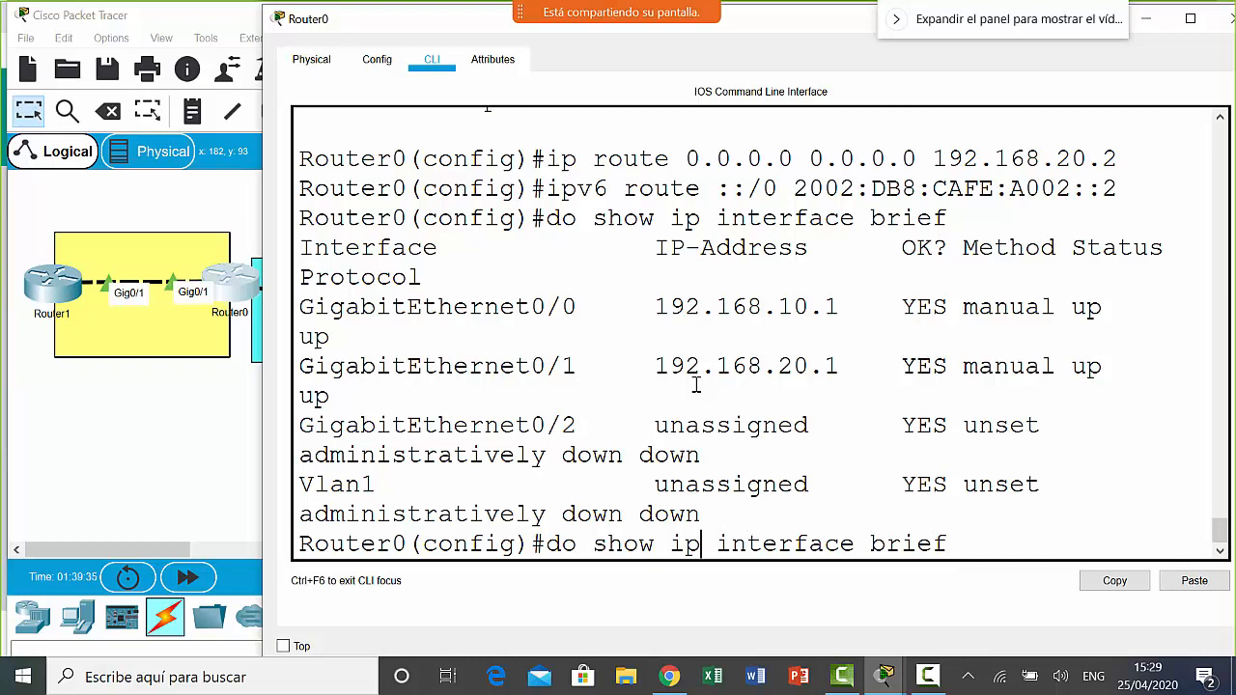
{"action": "type", "text": "v6"}
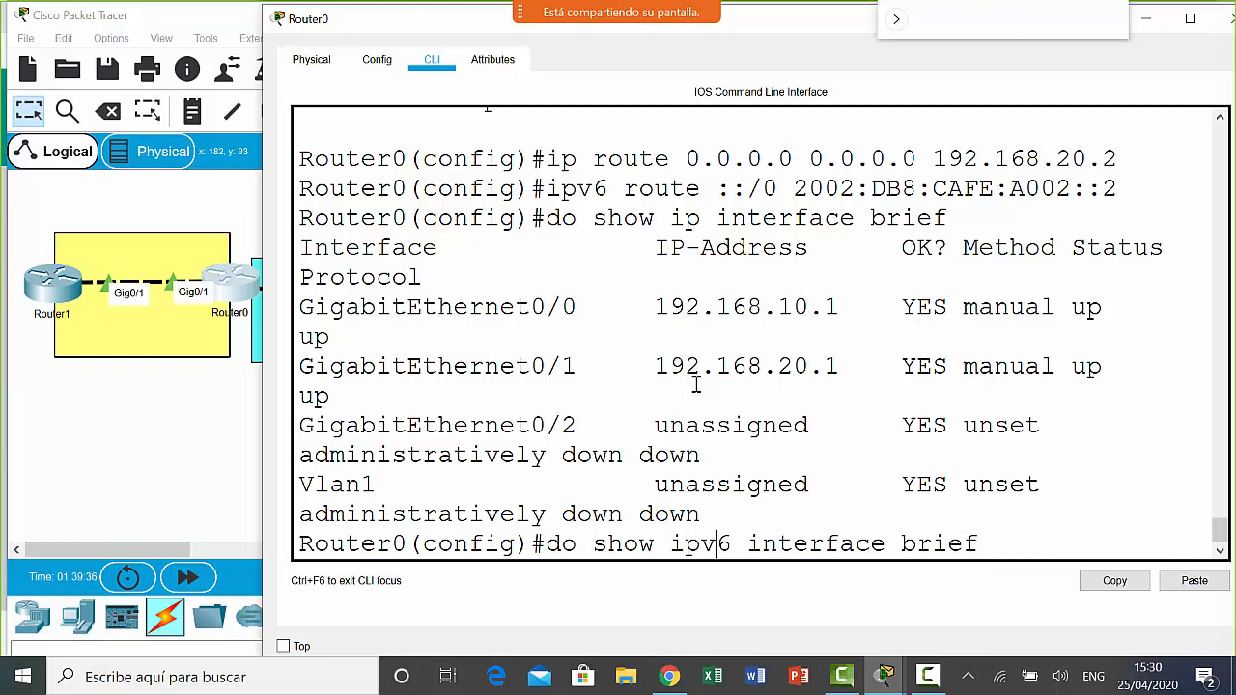
{"action": "key", "text": "Return"}
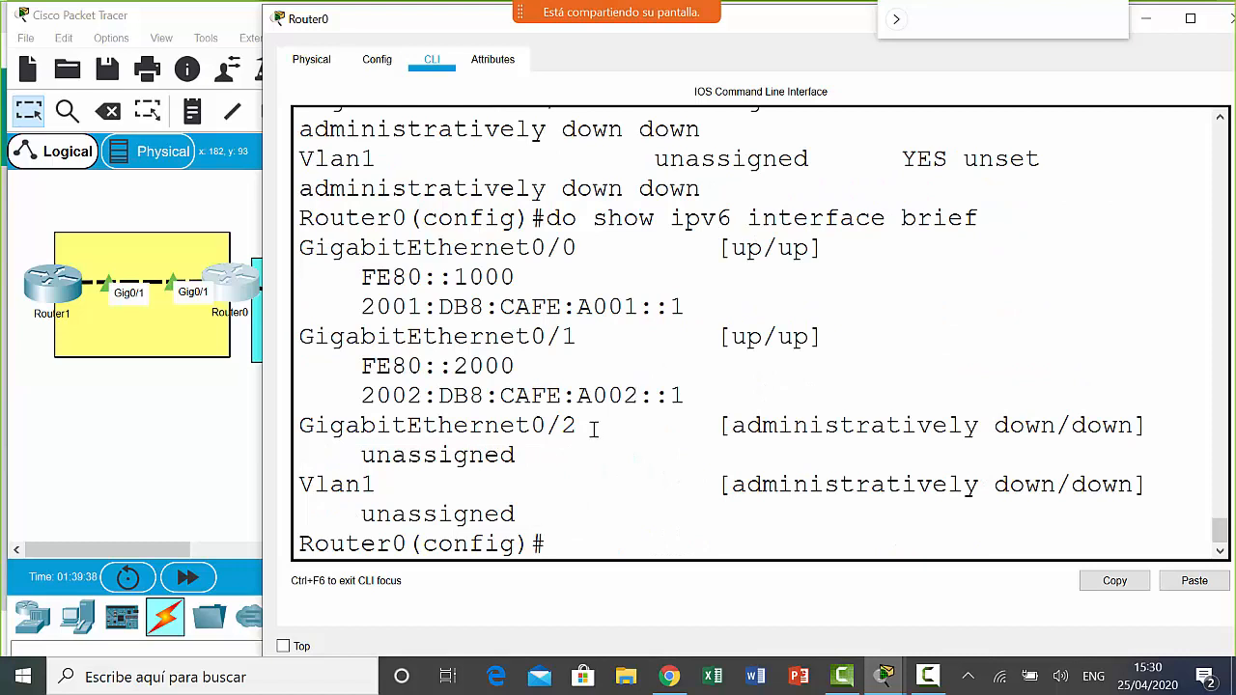
{"action": "left_click_drag", "start_coordinate": [605, 336], "coordinate": [290, 329]}
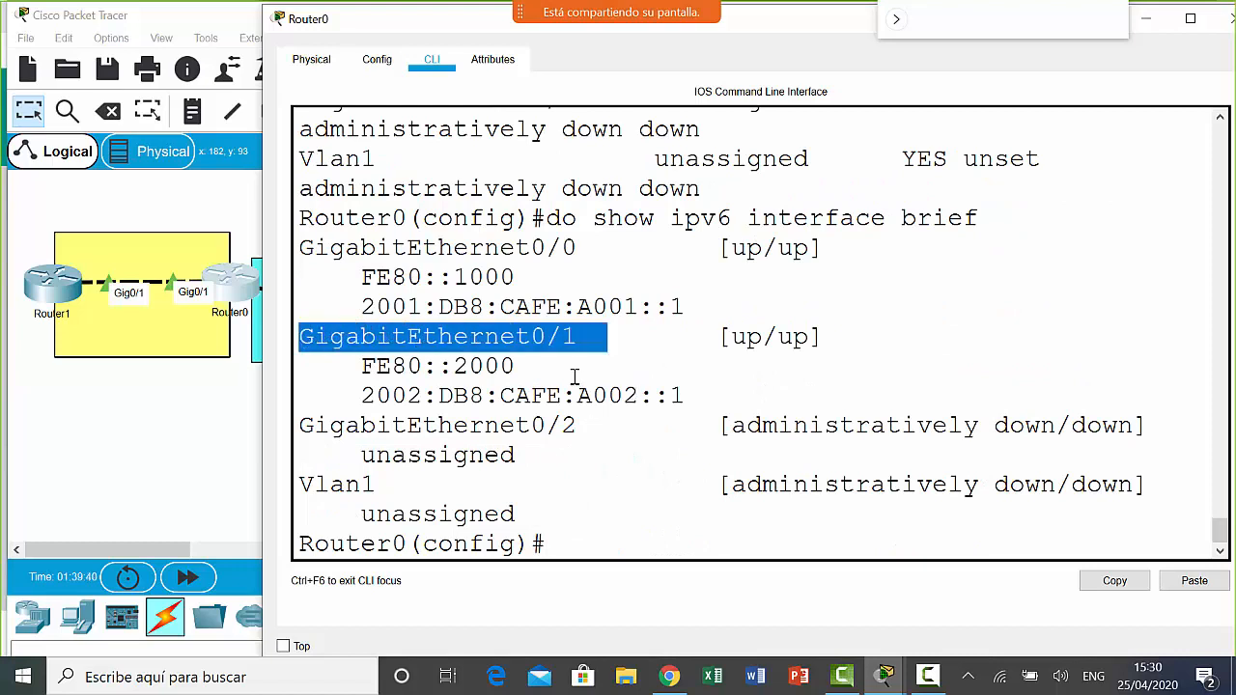
{"action": "left_click_drag", "start_coordinate": [553, 366], "coordinate": [357, 366]}
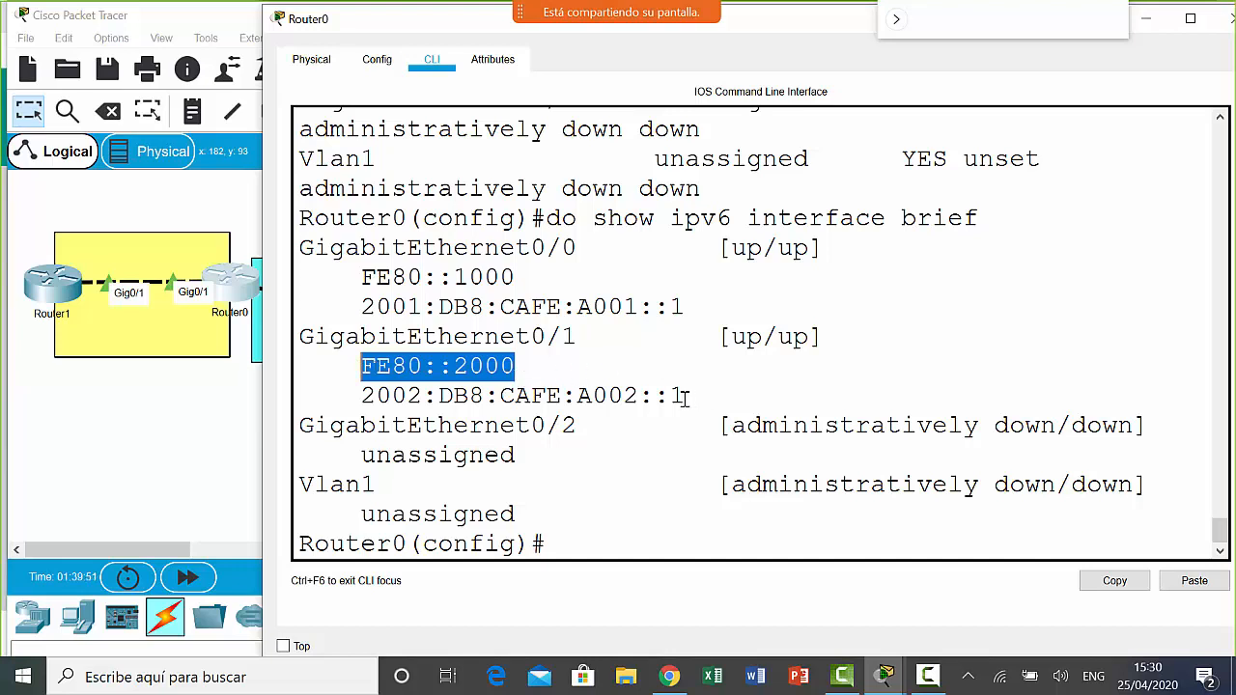
- Copy Router0's GigabitEthernet0/1 global IPv6 address 2002:DB8:CAFE:A002::1 from the brief interface summary
{"action": "left_click_drag", "start_coordinate": [684, 396], "coordinate": [360, 395]}
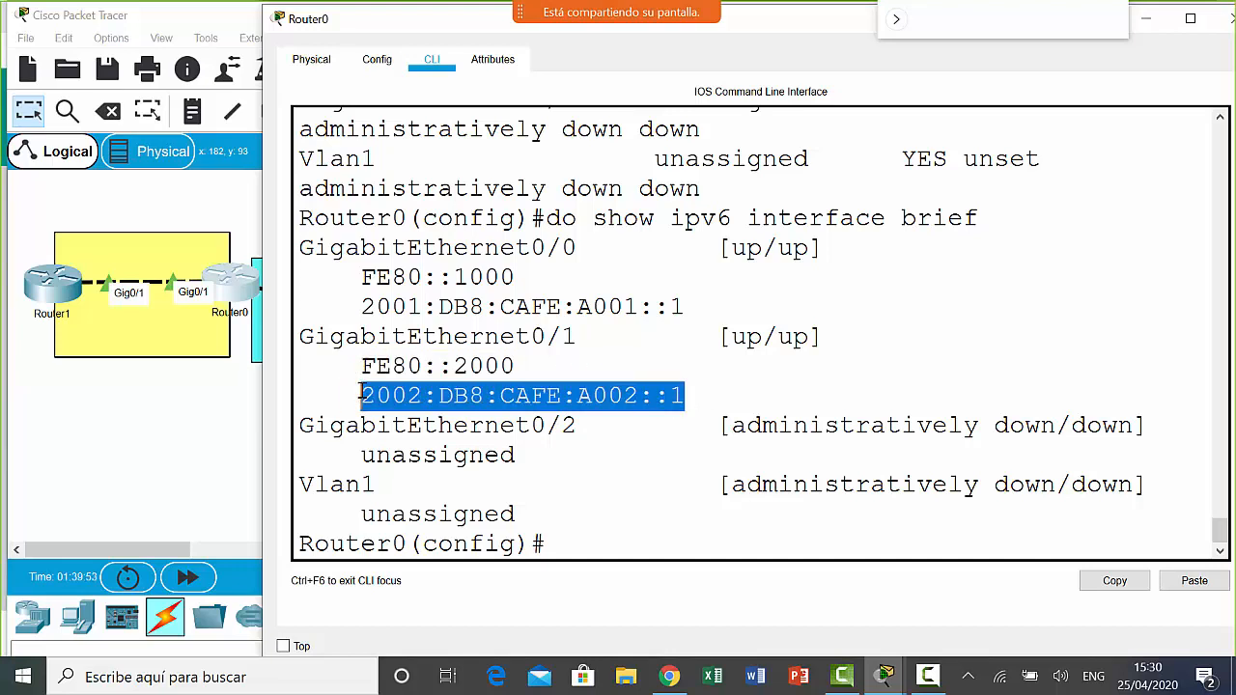
{"action": "right_click", "coordinate": [539, 399]}
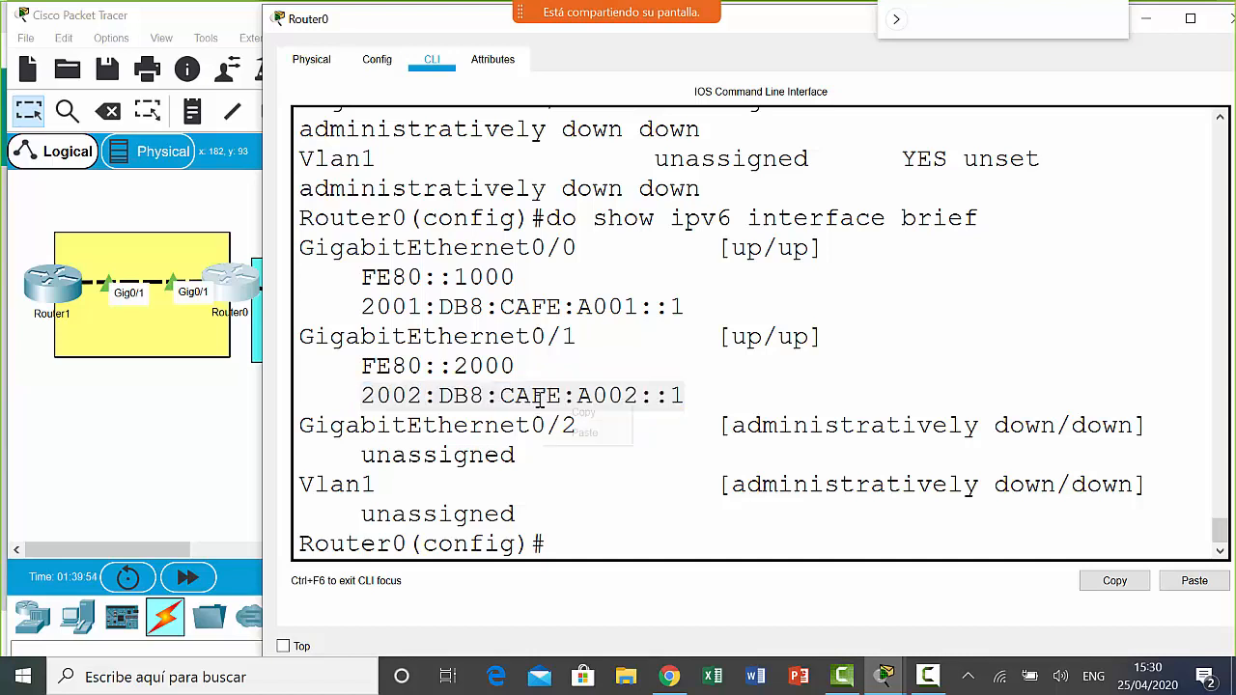
{"action": "left_click", "coordinate": [584, 413]}
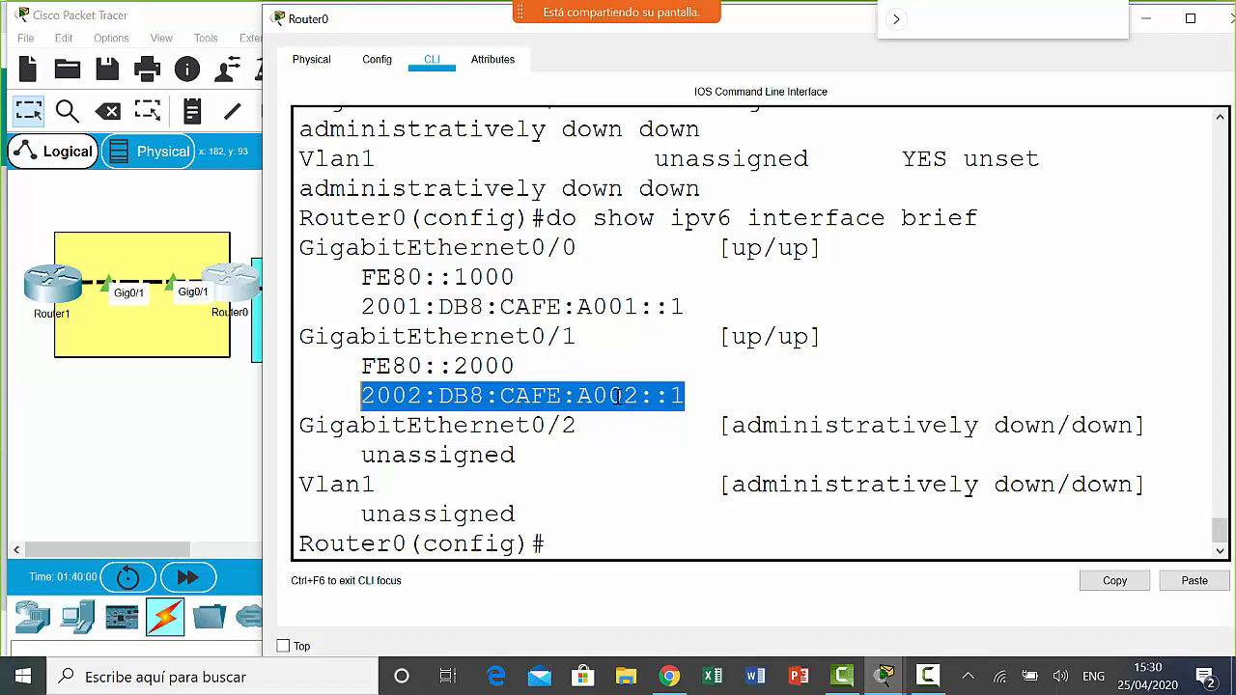
{"action": "right_click", "coordinate": [630, 399]}
{"action": "left_click", "coordinate": [649, 407]}
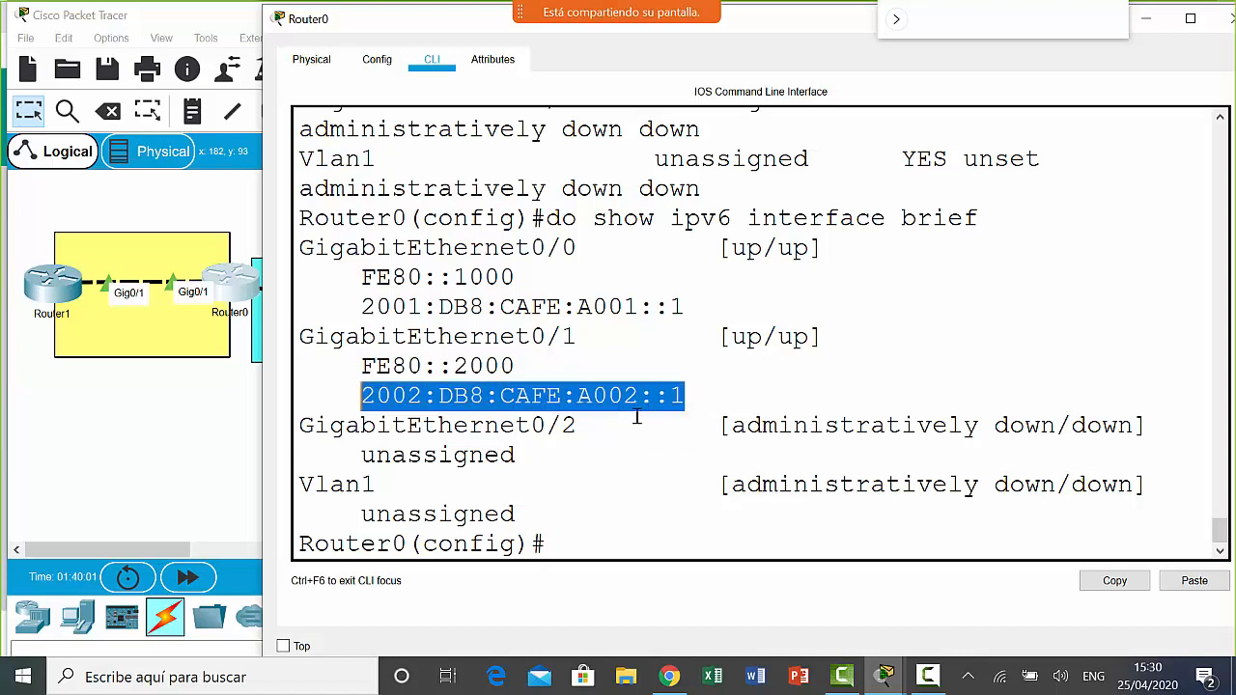
{"action": "left_click", "coordinate": [602, 545]}
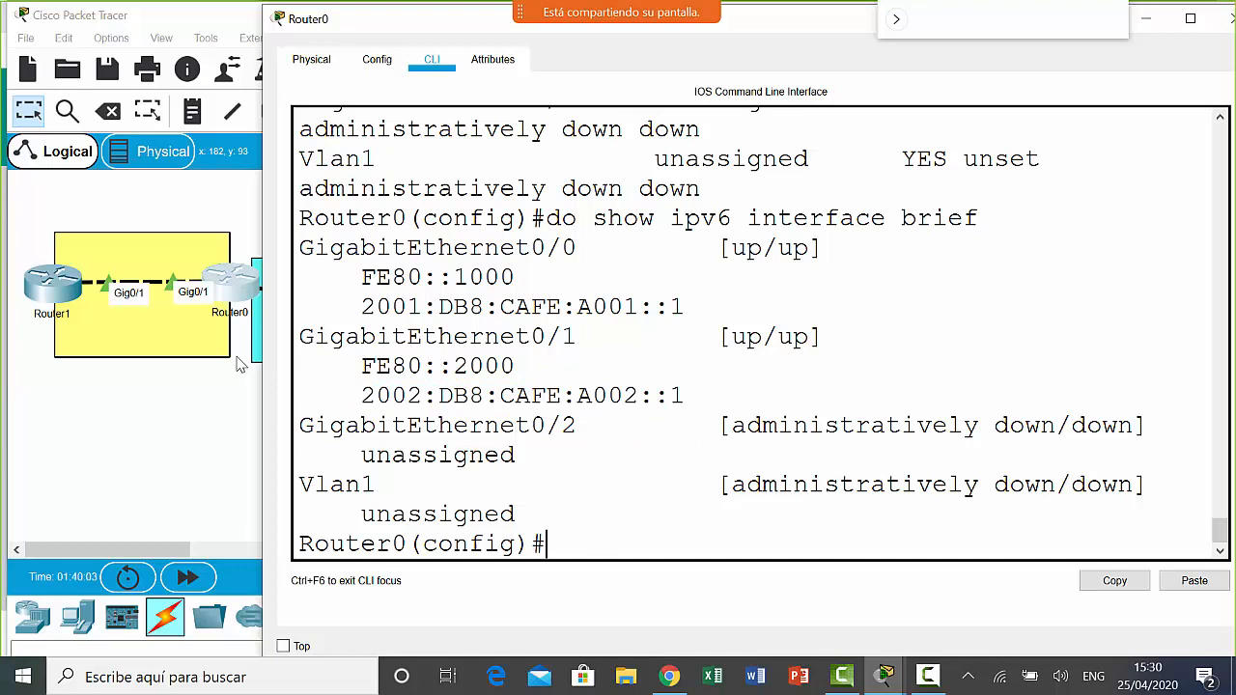
- Quit Router1's paused running-configuration listing and exit interface configuration mode to global configuration
{"action": "left_click", "coordinate": [56, 287]}
{"action": "left_click", "coordinate": [814, 538]}
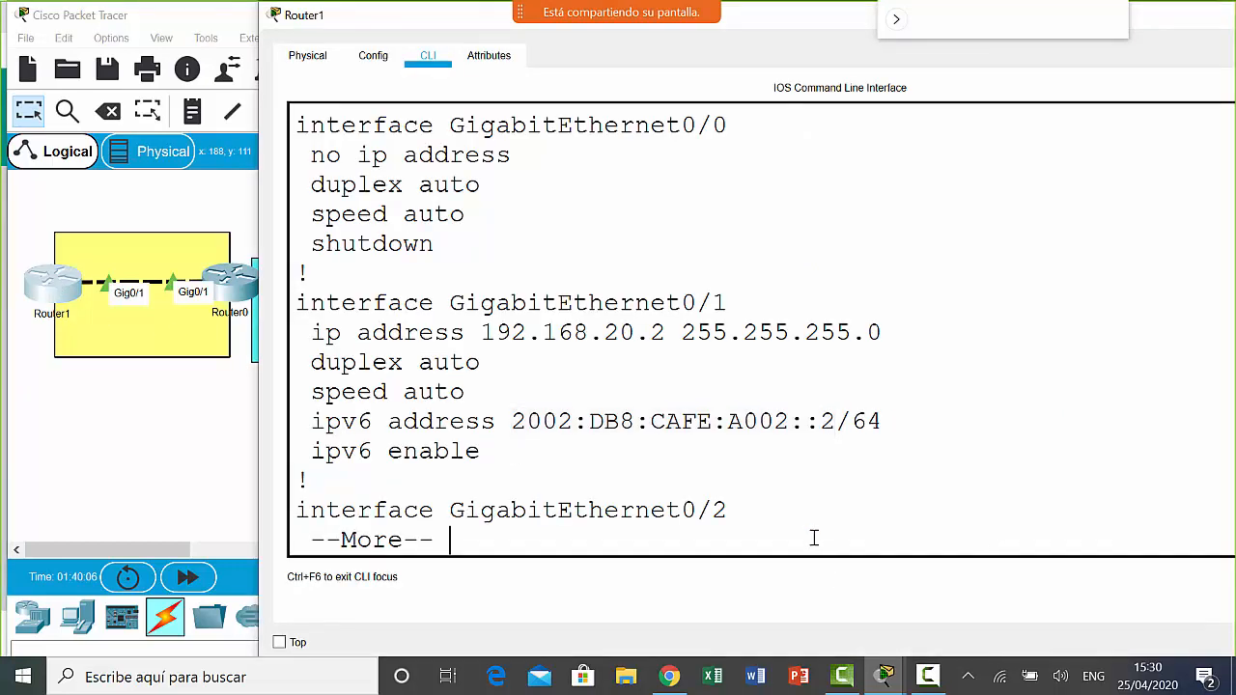
{"action": "type", "text": "qexit"}
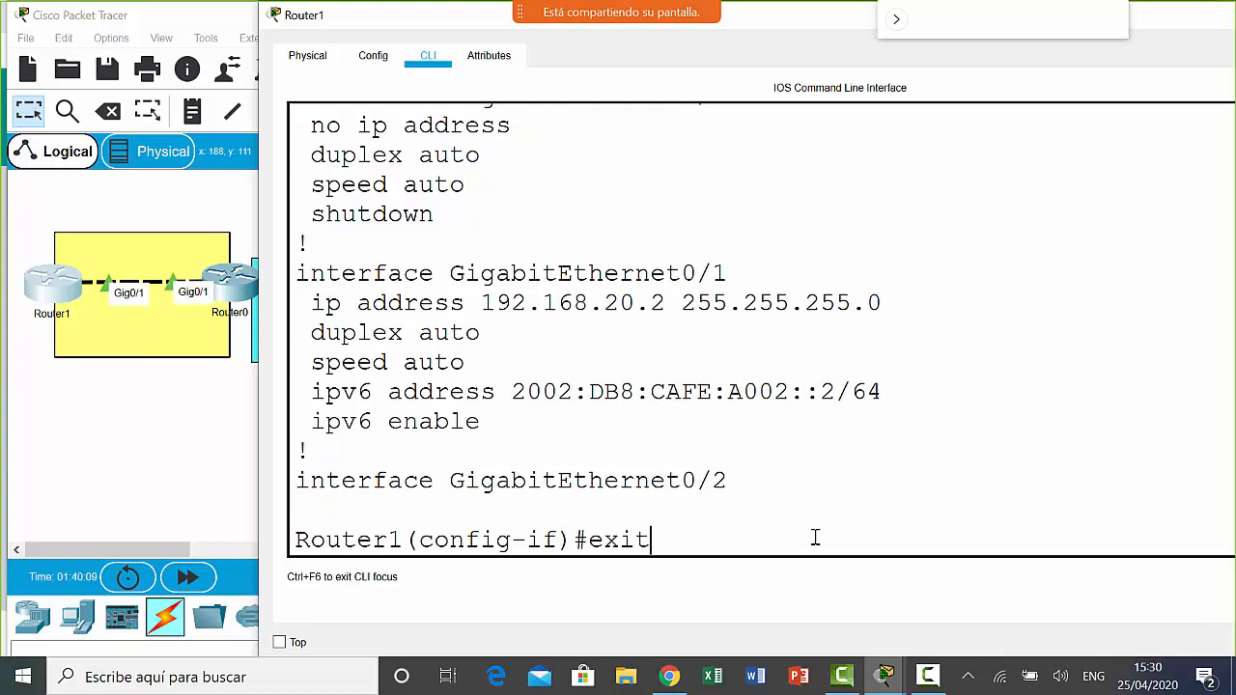
{"action": "key", "text": "Return"}
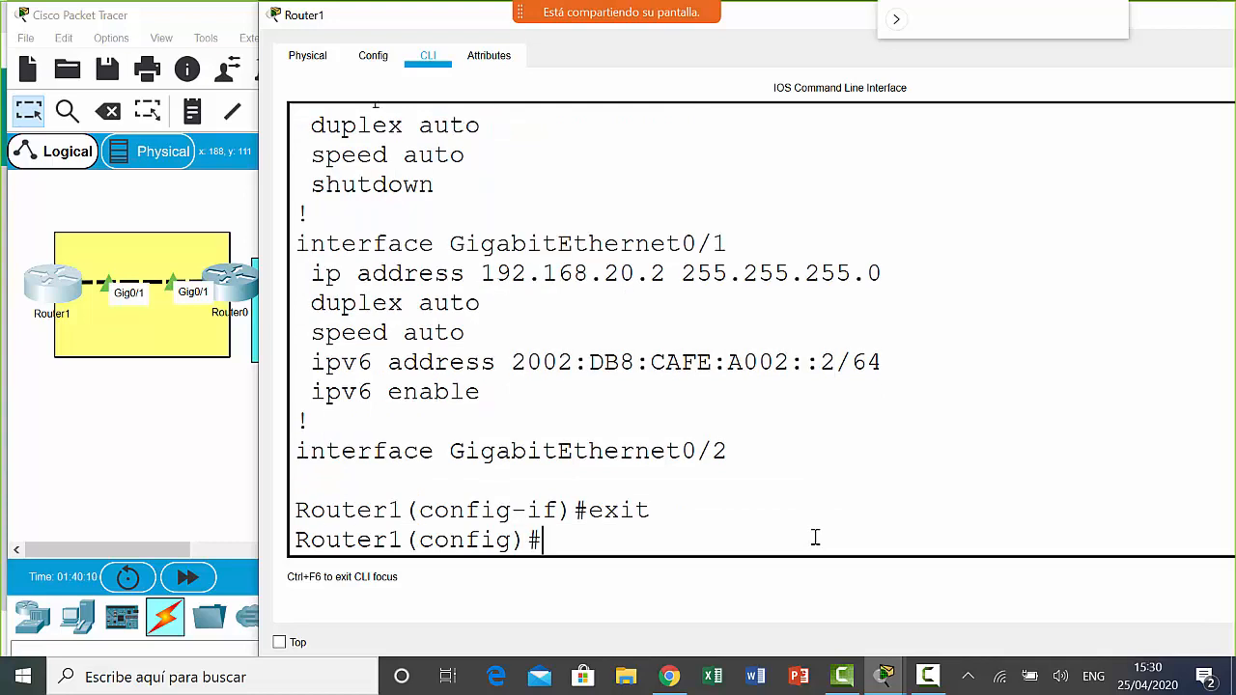
- Configure Router1's IPv6 default route ::/0 with the copied next hop 2002:DB8:CAFE:A002::1
{"action": "type", "text": "ip route"}
{"action": "key", "text": "BackSpace"}
{"action": "key", "text": "BackSpace"}
{"action": "key", "text": "BackSpace"}
{"action": "key", "text": "BackSpace"}
{"action": "key", "text": "BackSpace"}
{"action": "type", "text": "6 route"}
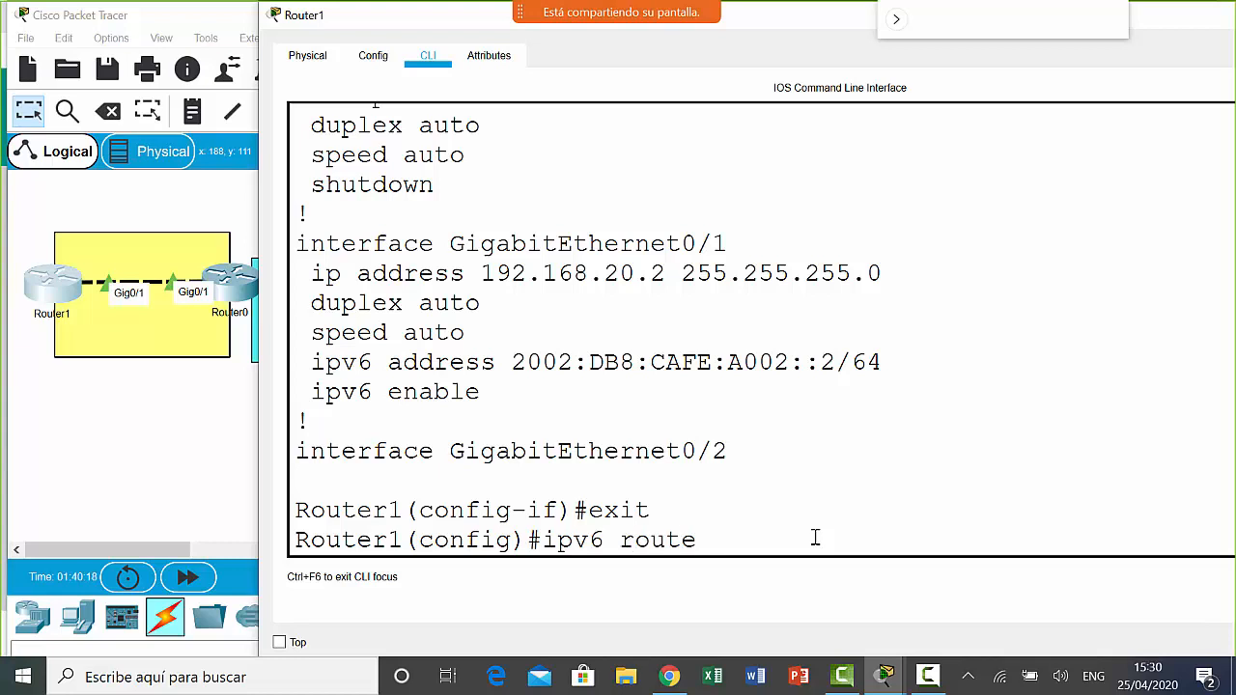
{"action": "type", "text": " ::/"}
{"action": "type", "text": "0"}
{"action": "right_click", "coordinate": [816, 536]}
{"action": "left_click", "coordinate": [884, 569]}
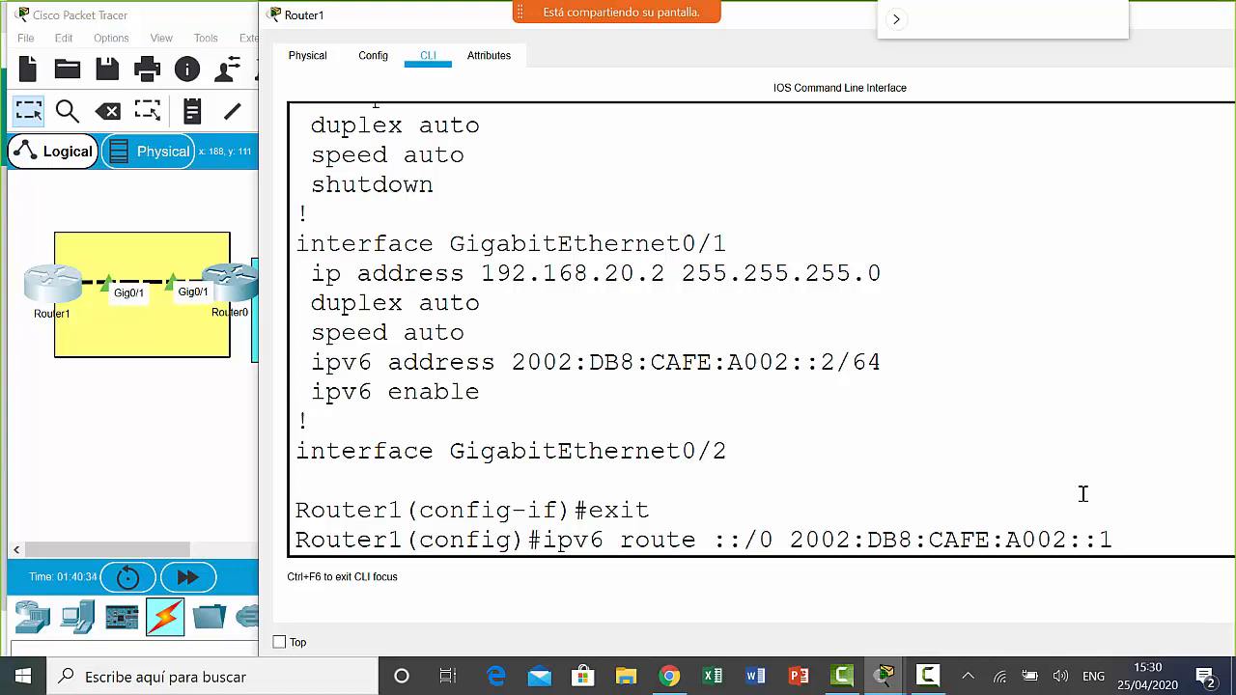
{"action": "key", "text": "Return"}
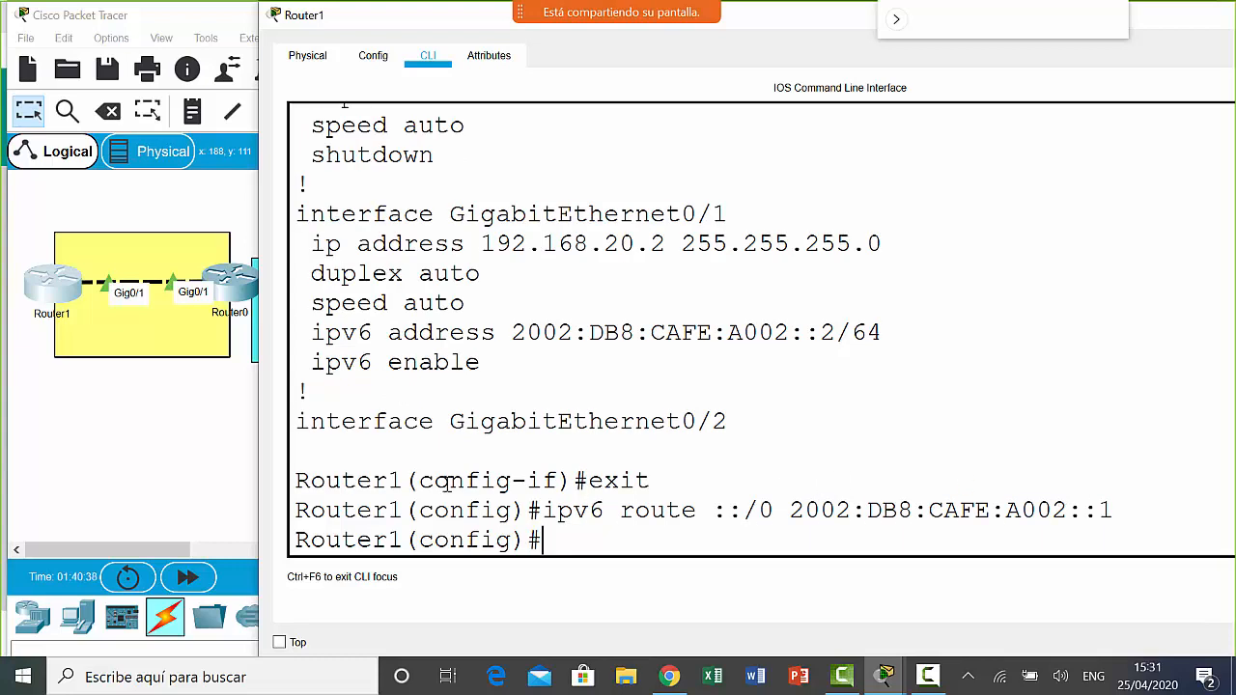
- Ping Router0's GigabitEthernet0/1 address 2002:DB8:CAFE:A002::1 from PC1's command prompt
{"action": "left_click", "coordinate": [244, 481]}
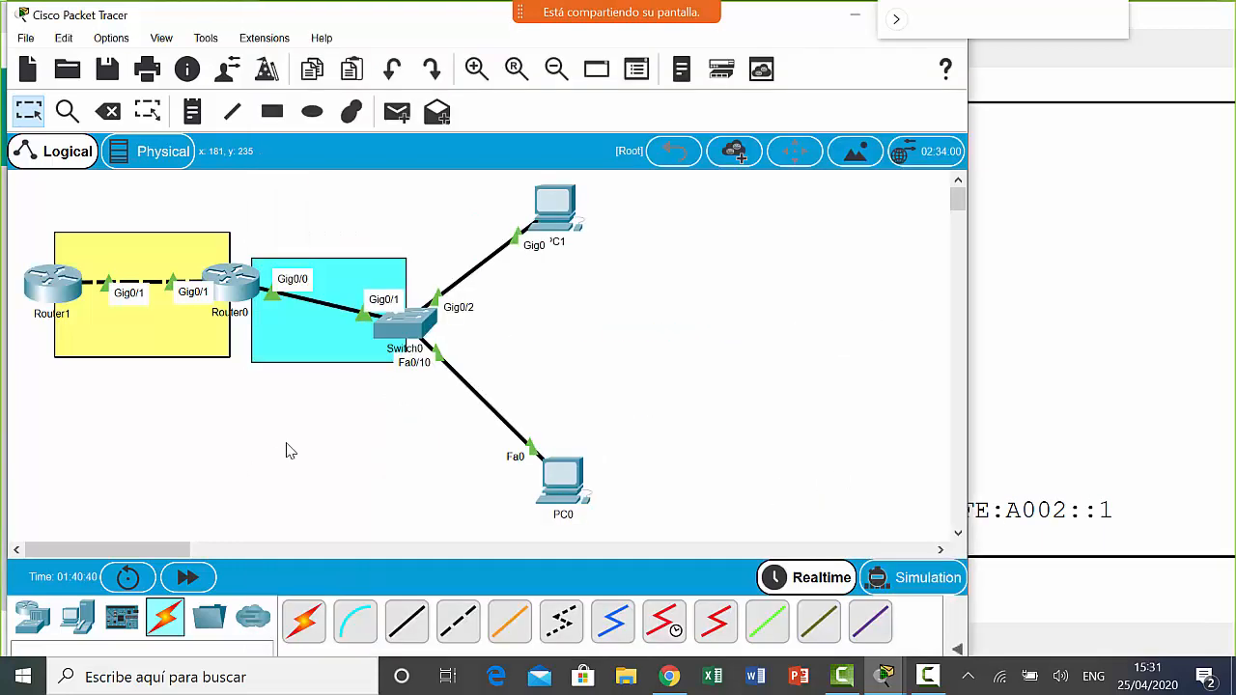
{"action": "left_click", "coordinate": [565, 214]}
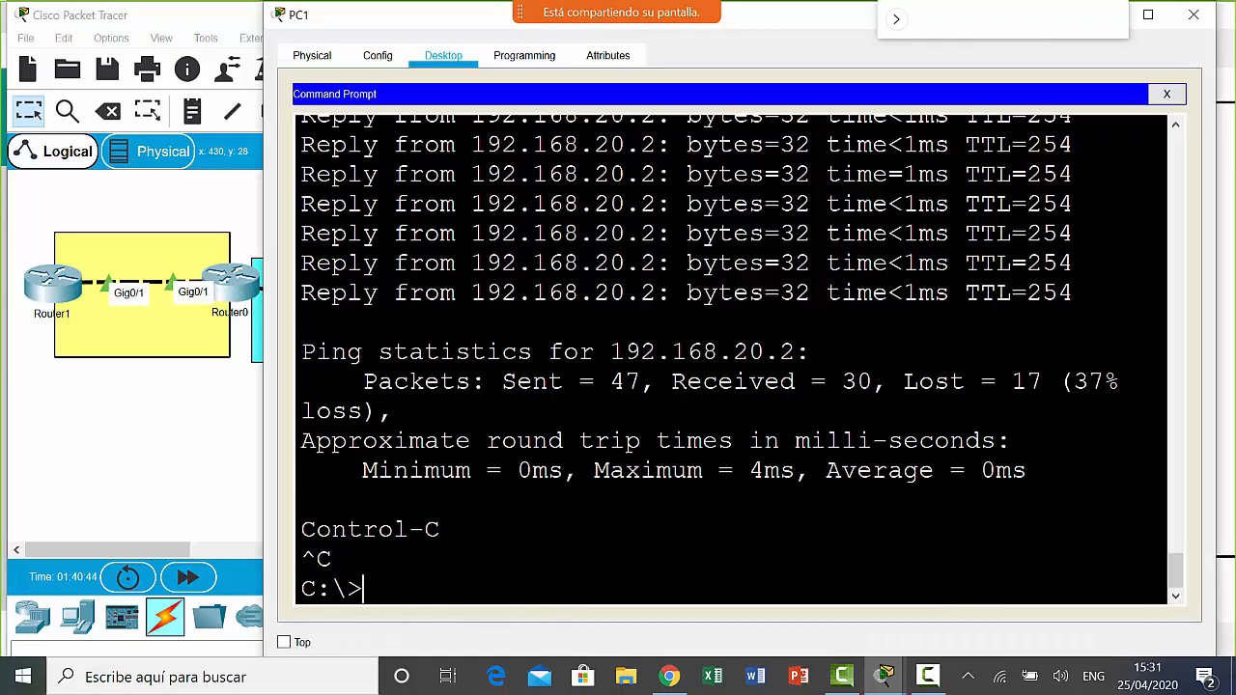
{"action": "type", "text": "ping"}
{"action": "type", "text": "2"}
{"action": "key", "text": "BackSpace"}
{"action": "right_click", "coordinate": [628, 593]}
{"action": "left_click", "coordinate": [676, 627]}
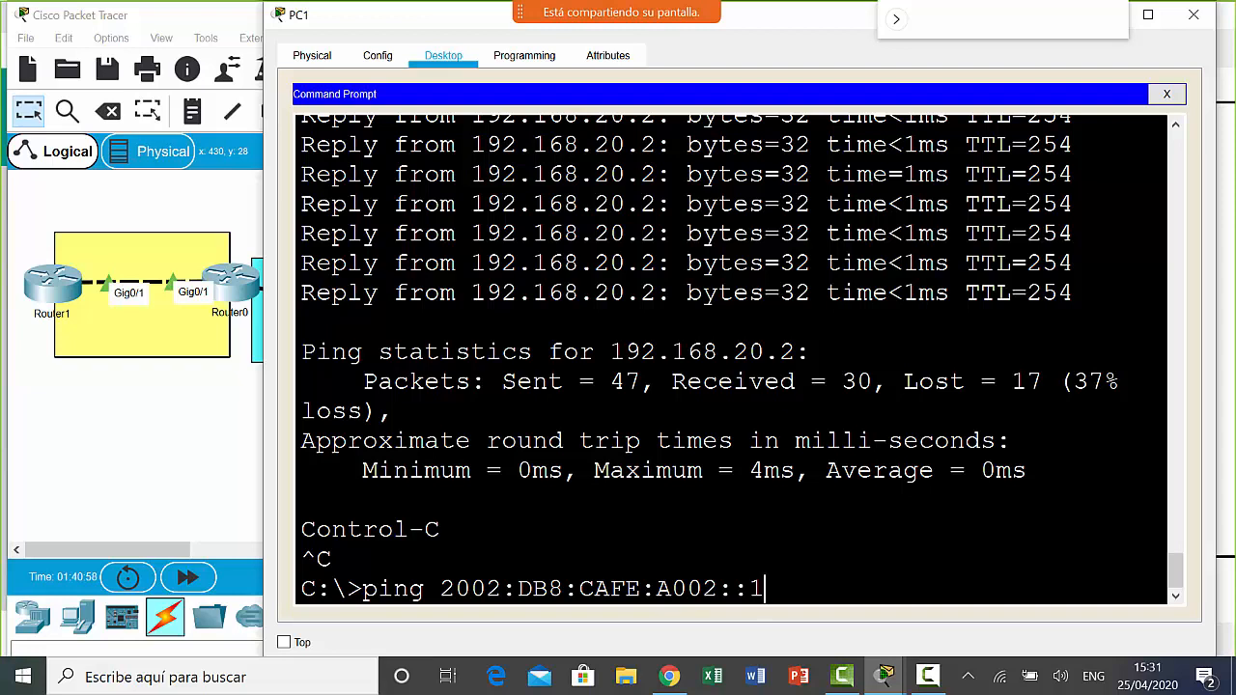
{"action": "left_click_drag", "start_coordinate": [719, 589], "coordinate": [657, 588]}
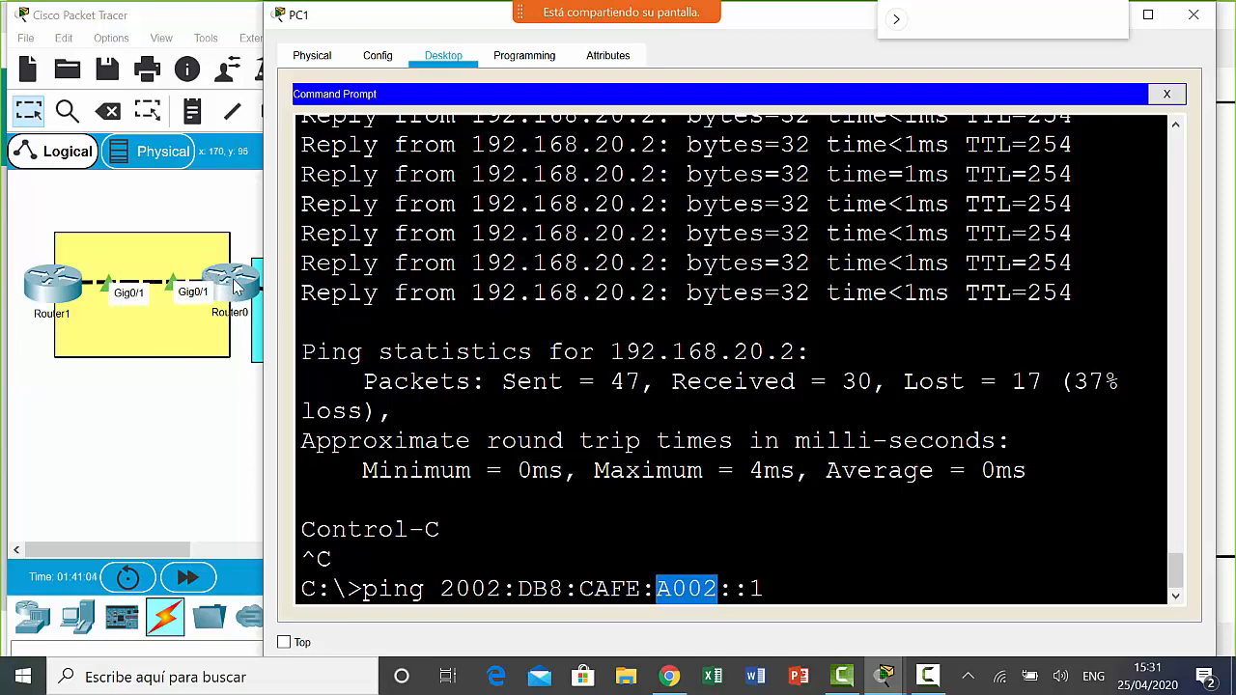
{"action": "left_click", "coordinate": [766, 589]}
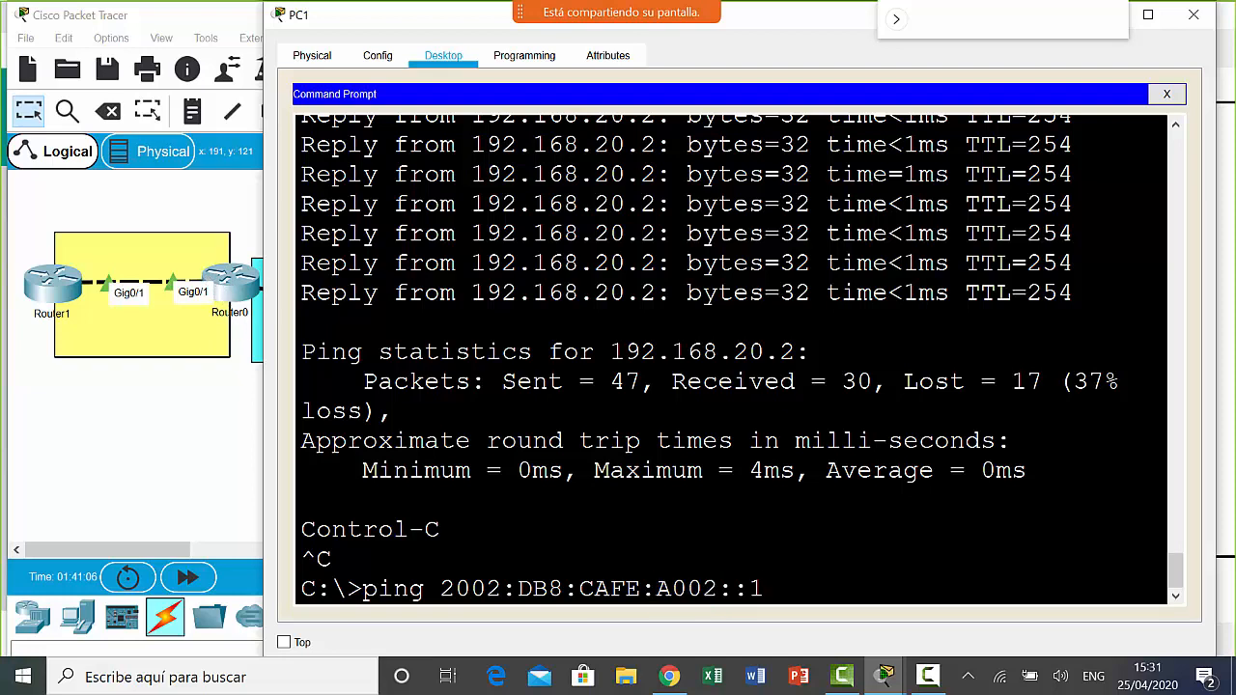
{"action": "key", "text": "Return"}
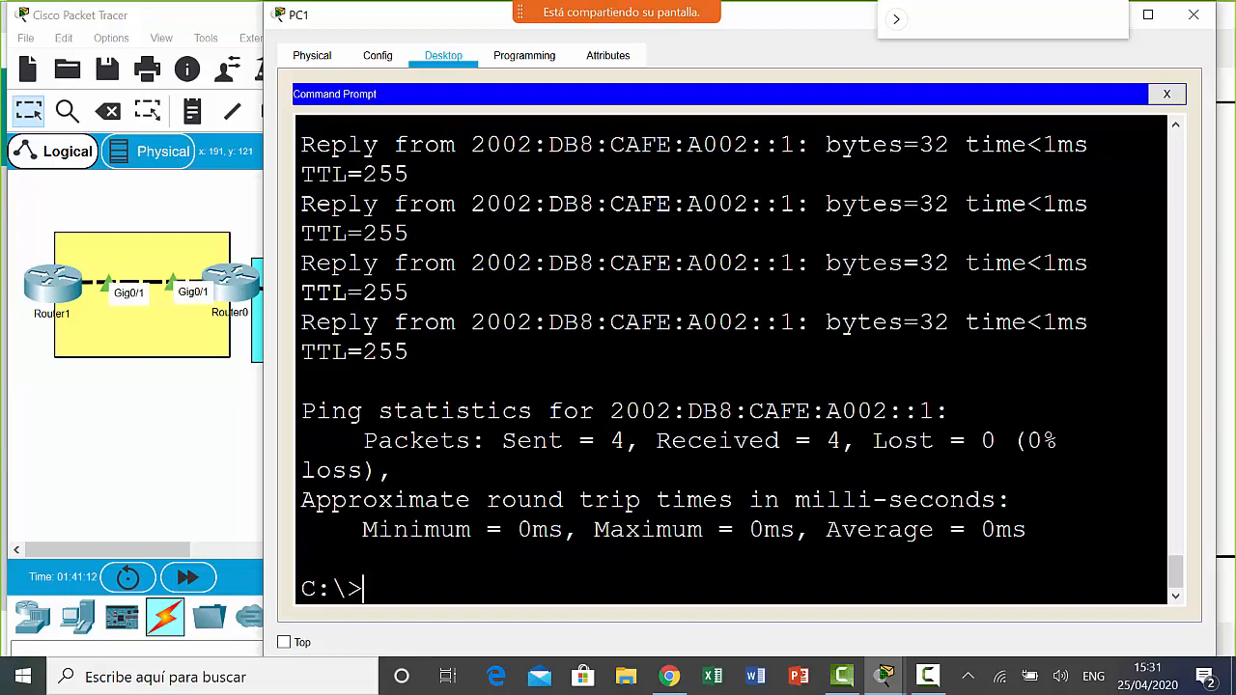
- Ping Router1's address 2002:DB8:CAFE:A002::2 from PC1 twice
{"action": "key", "text": "Up"}
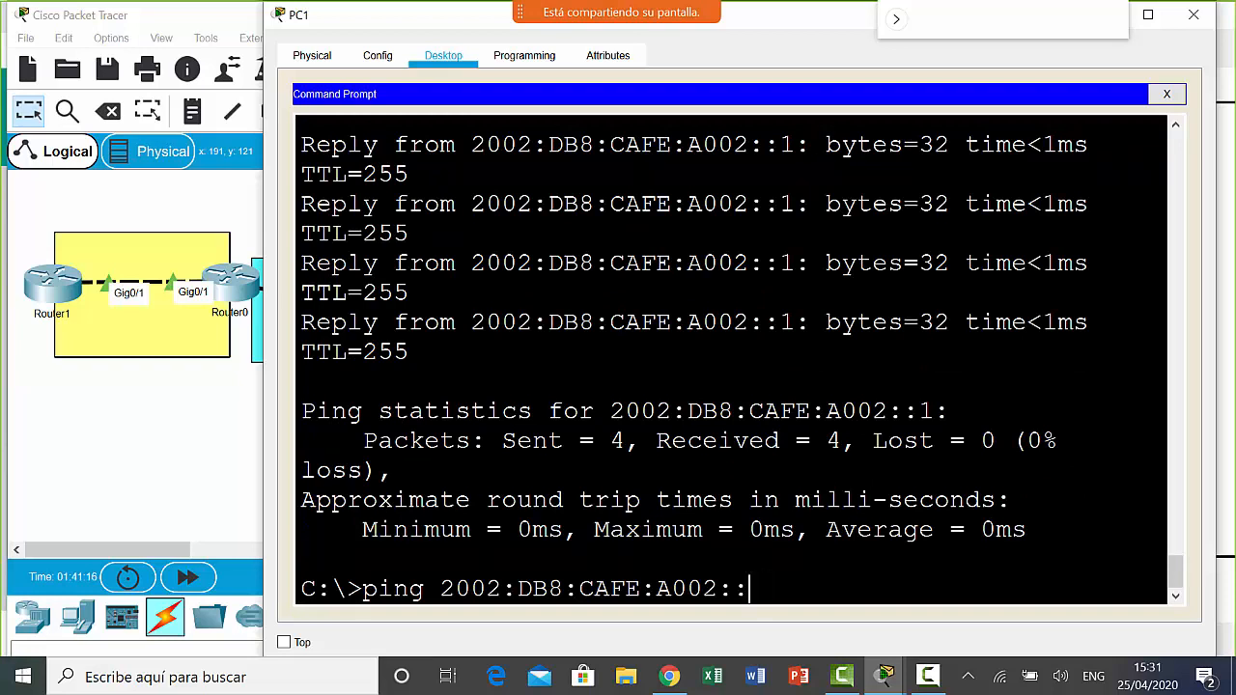
{"action": "type", "text": "2"}
{"action": "key", "text": "Return"}
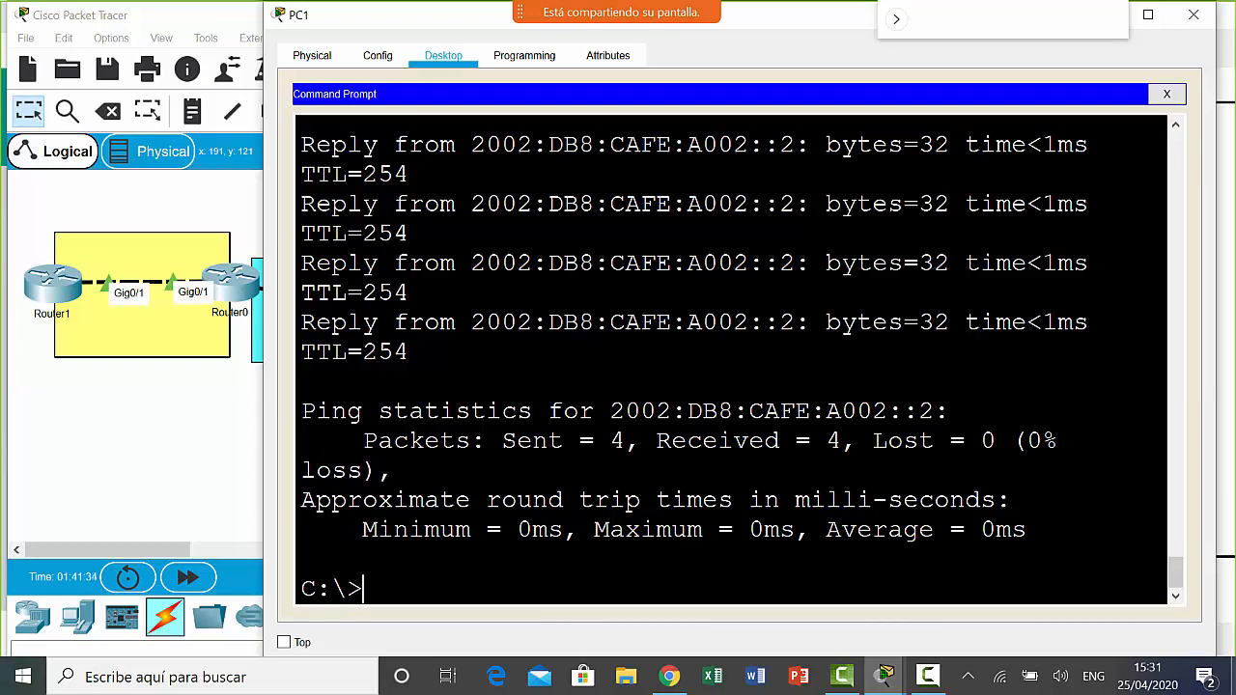
{"action": "key", "text": "Up"}
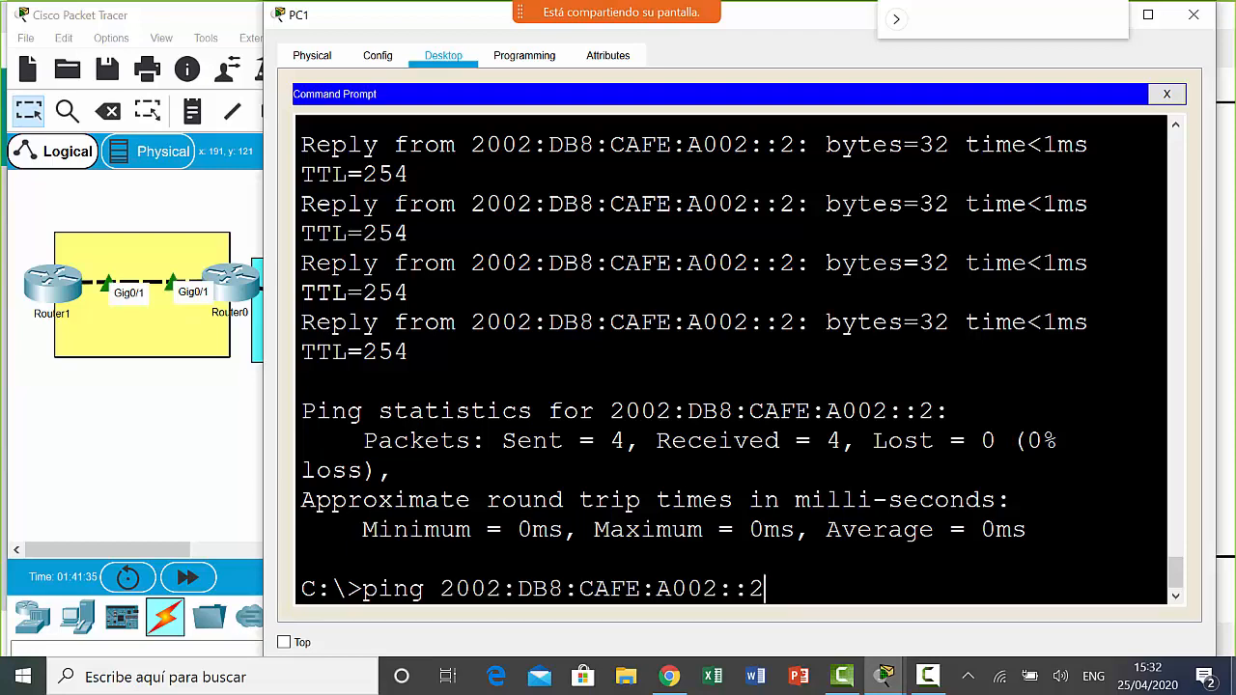
{"action": "key", "text": "Return"}
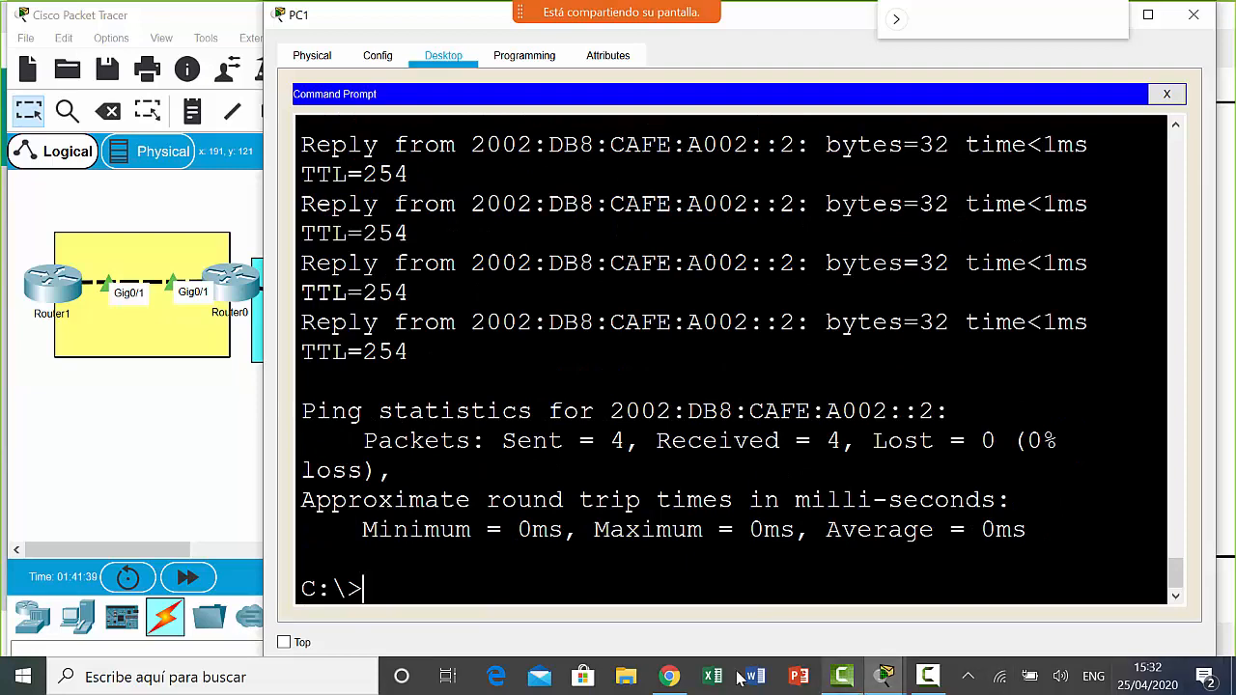
- Ping Router0's address 2002:DB8:CAFE:A002::1 from PC0's command prompt
{"action": "left_click", "coordinate": [193, 461]}
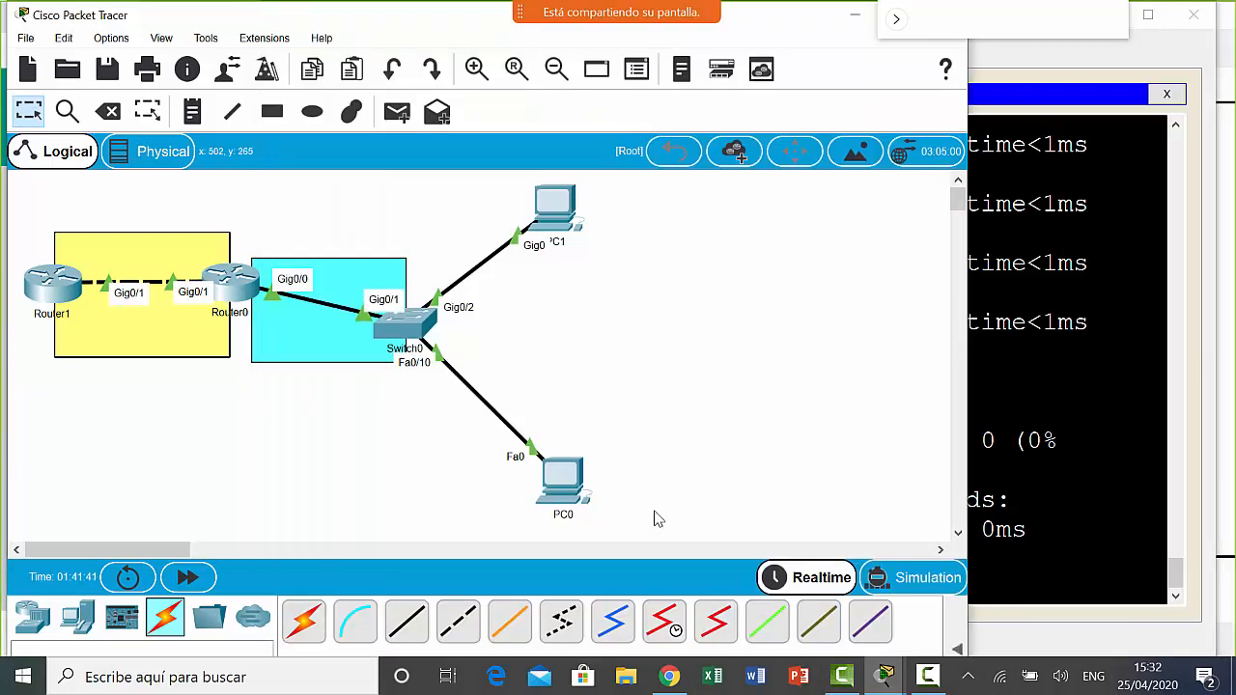
{"action": "left_click", "coordinate": [569, 482]}
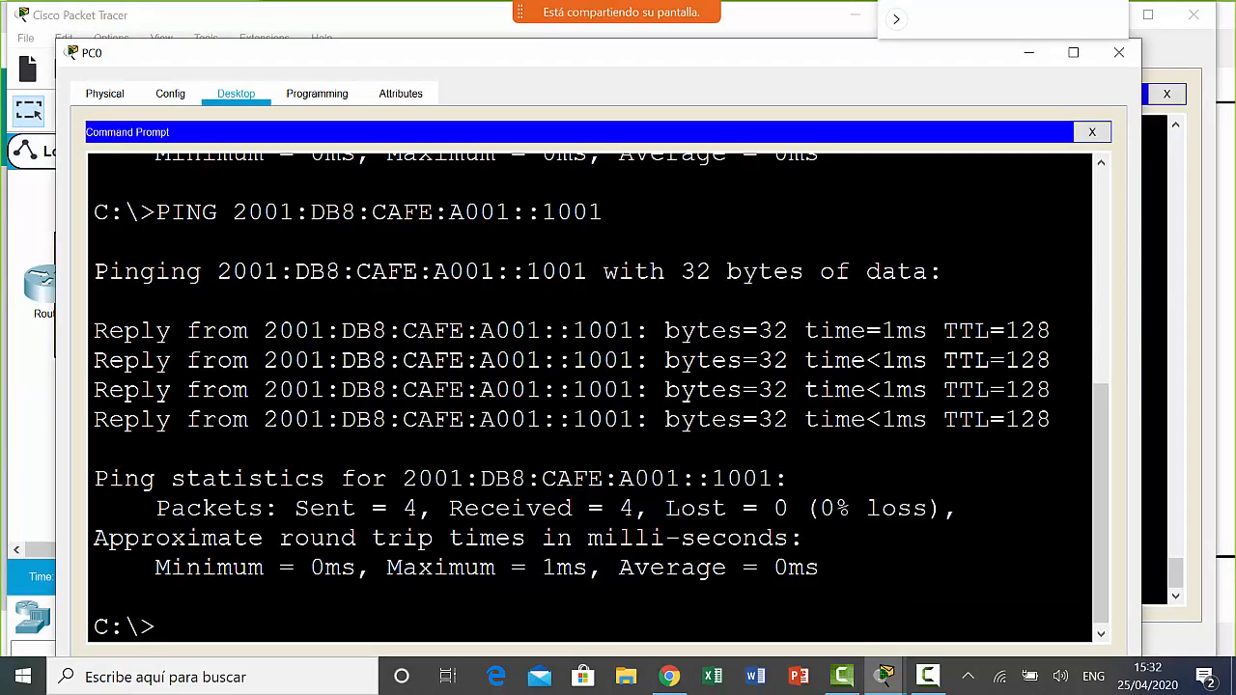
{"action": "type", "text": "ping"}
{"action": "right_click", "coordinate": [547, 623]}
{"action": "left_click", "coordinate": [592, 660]}
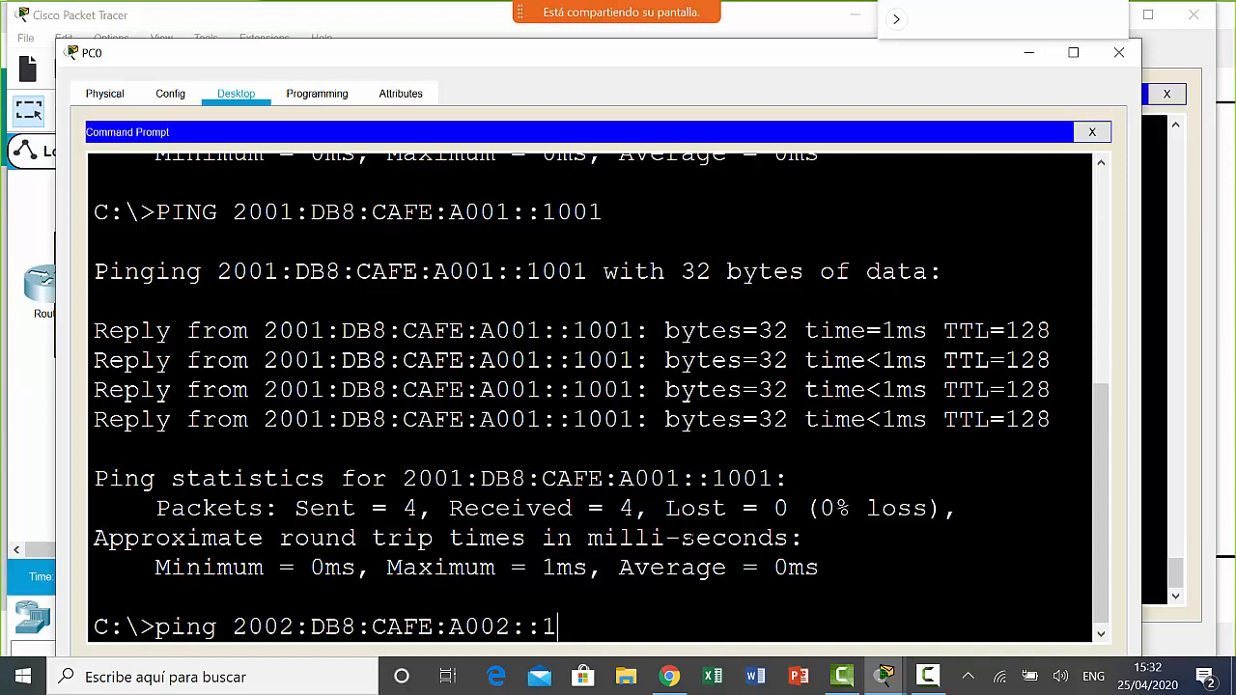
{"action": "key", "text": "Return"}
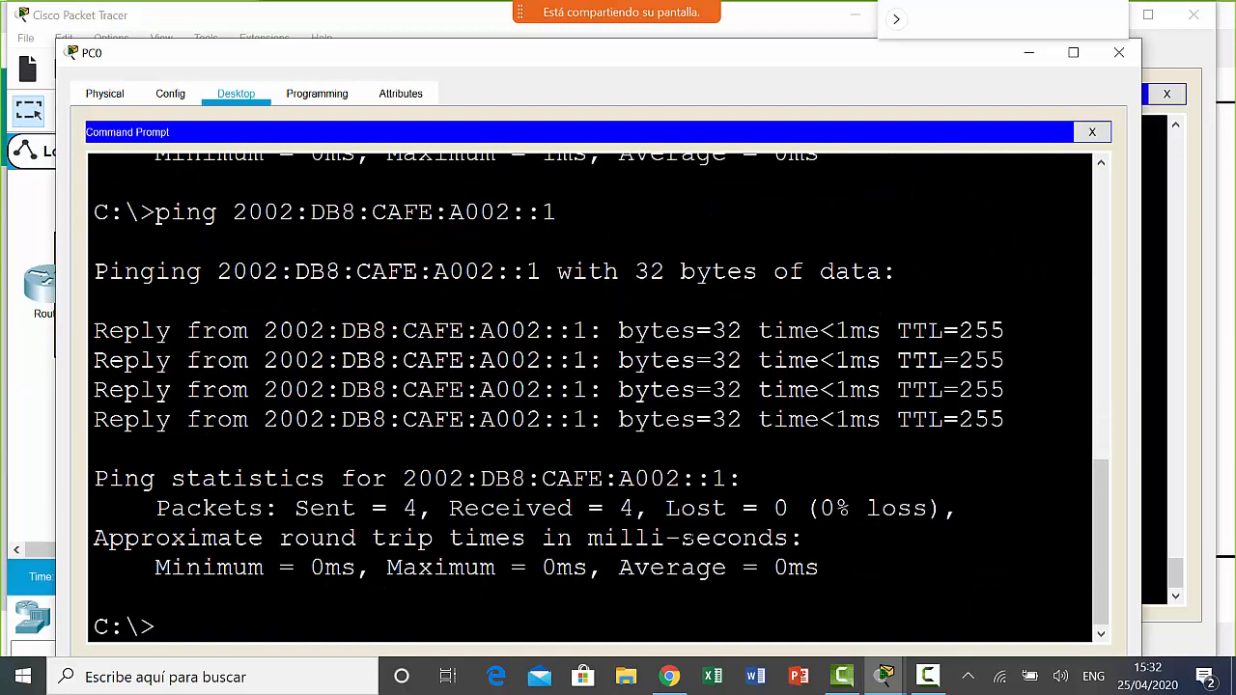
- Ping Router1's address 2002:DB8:CAFE:A002::2 from PC0
{"action": "key", "text": "Up"}
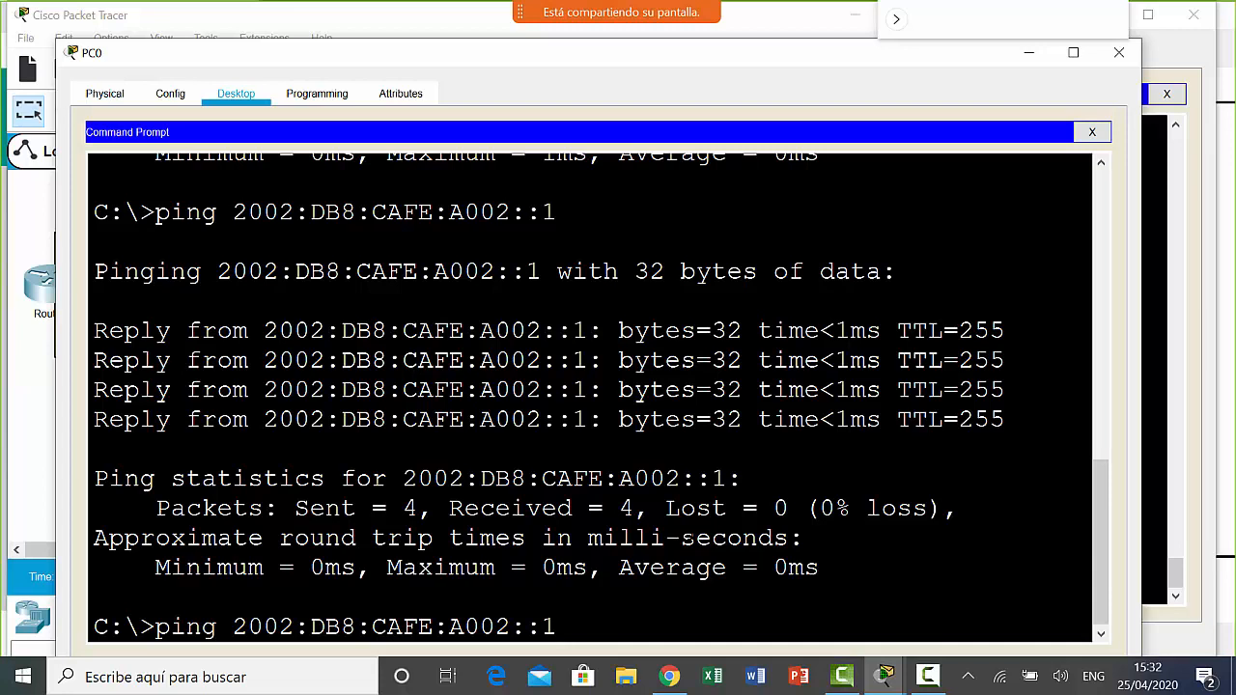
{"action": "type", "text": "2"}
{"action": "key", "text": "Return"}
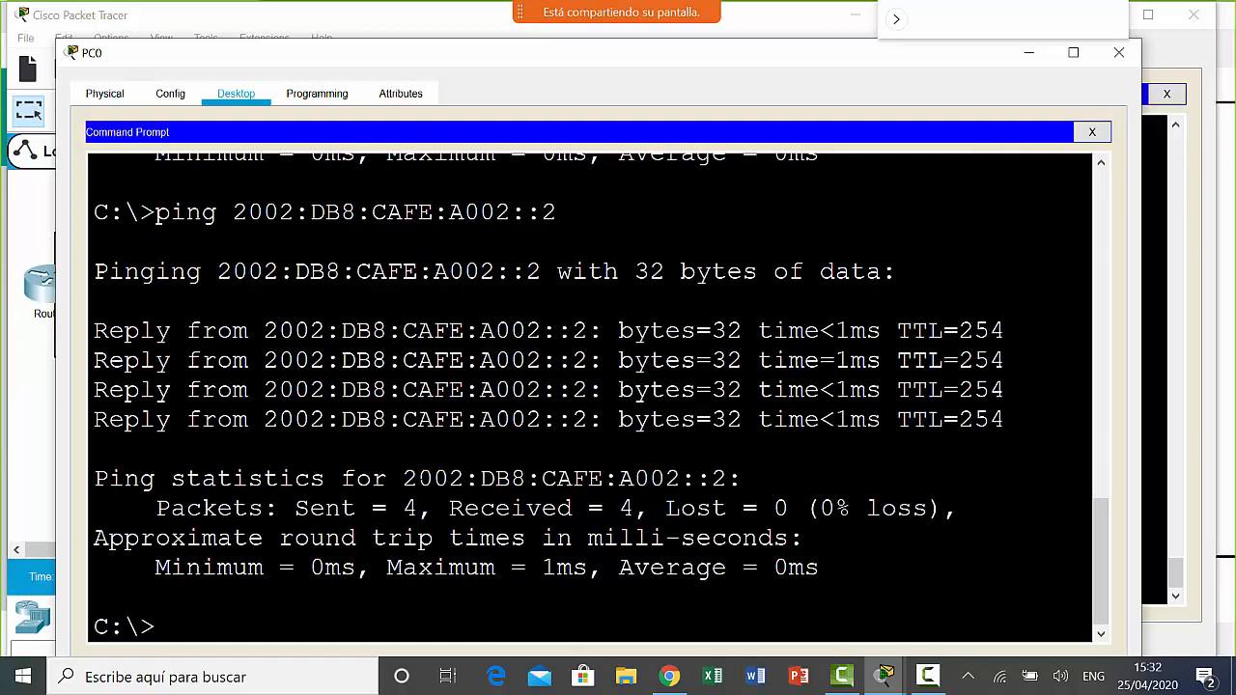
- Close PC0's window, PC1's command prompt and PC1's window to return to the topology
{"action": "left_click", "coordinate": [1119, 58]}
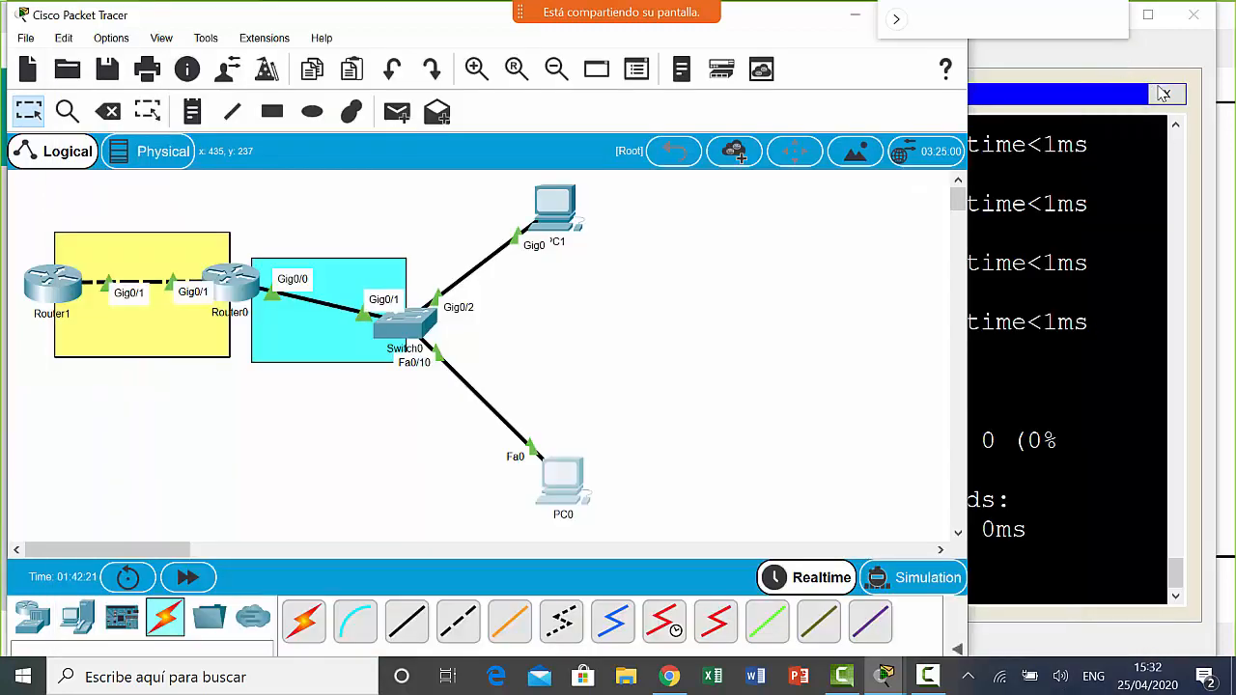
{"action": "left_click", "coordinate": [578, 218]}
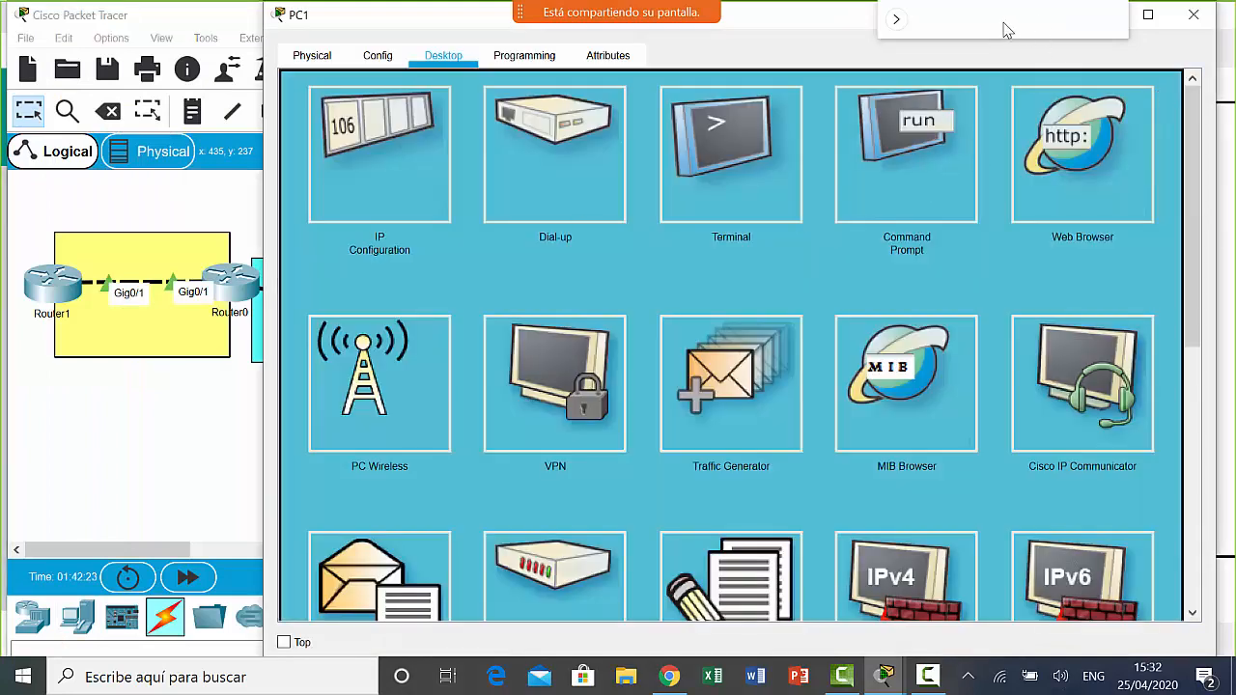
{"action": "double_click", "coordinate": [824, 14]}
{"action": "left_click", "coordinate": [1137, 153]}
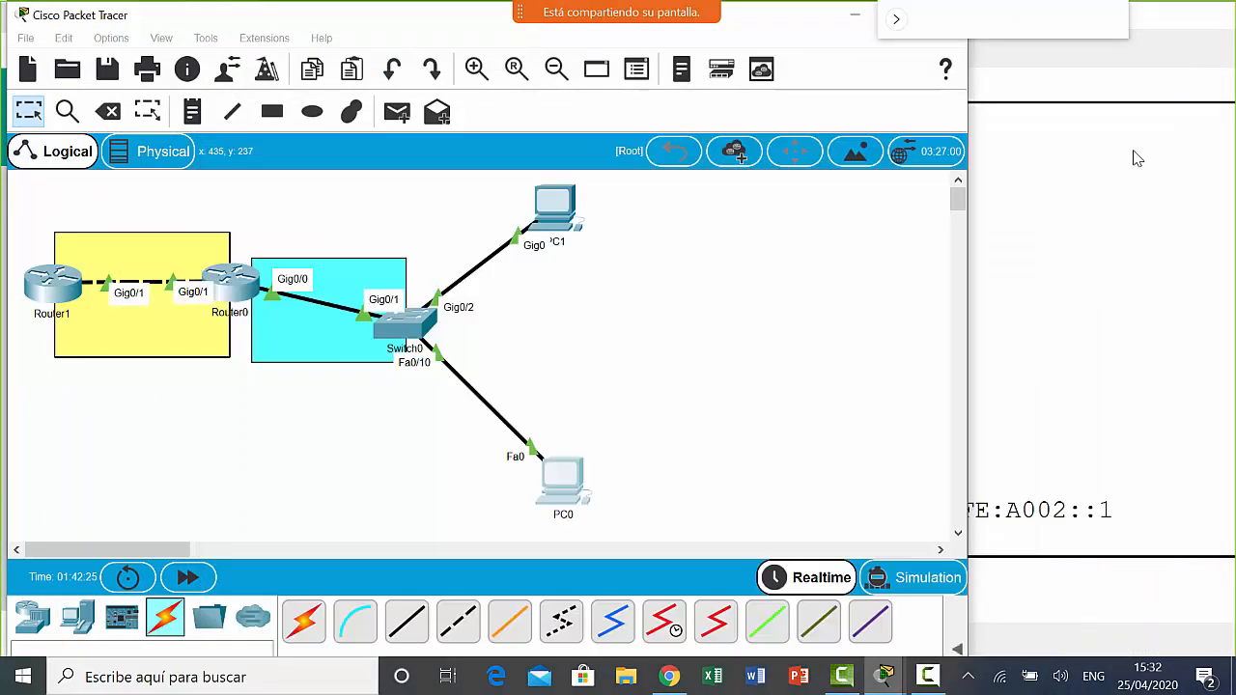
- Maximize the topology window and expand the PDU scenario list
{"action": "left_click_drag", "start_coordinate": [803, 36], "coordinate": [812, 143]}
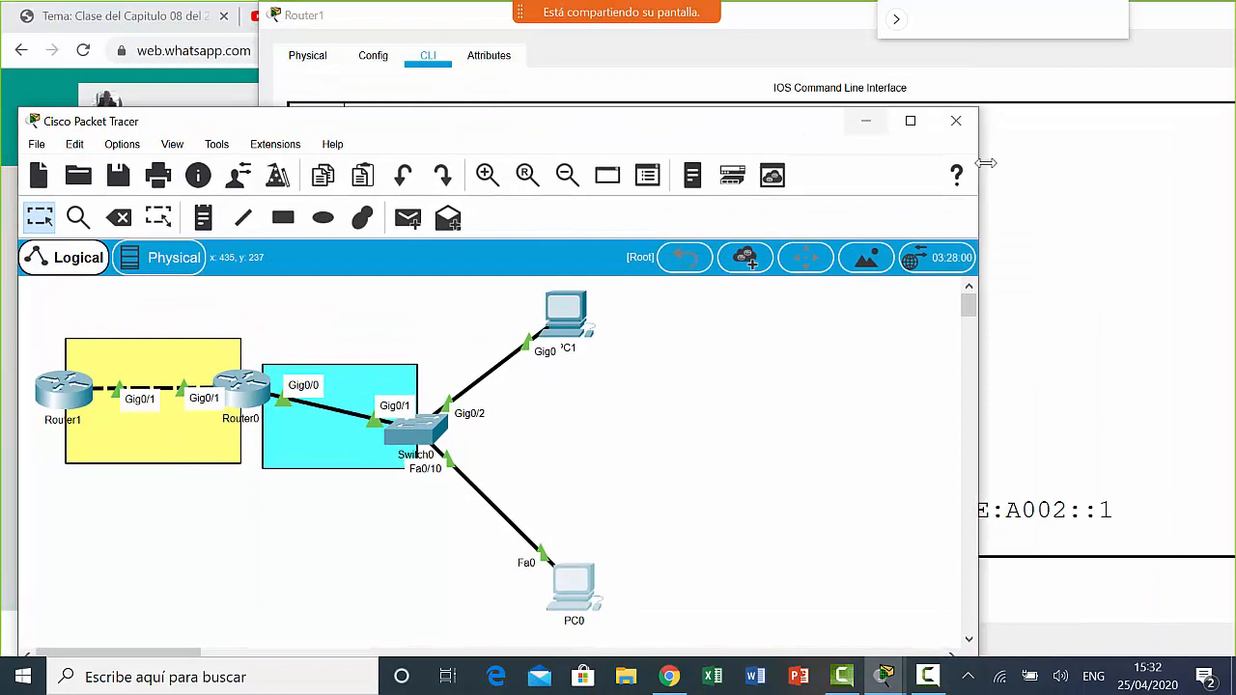
{"action": "left_click", "coordinate": [910, 120]}
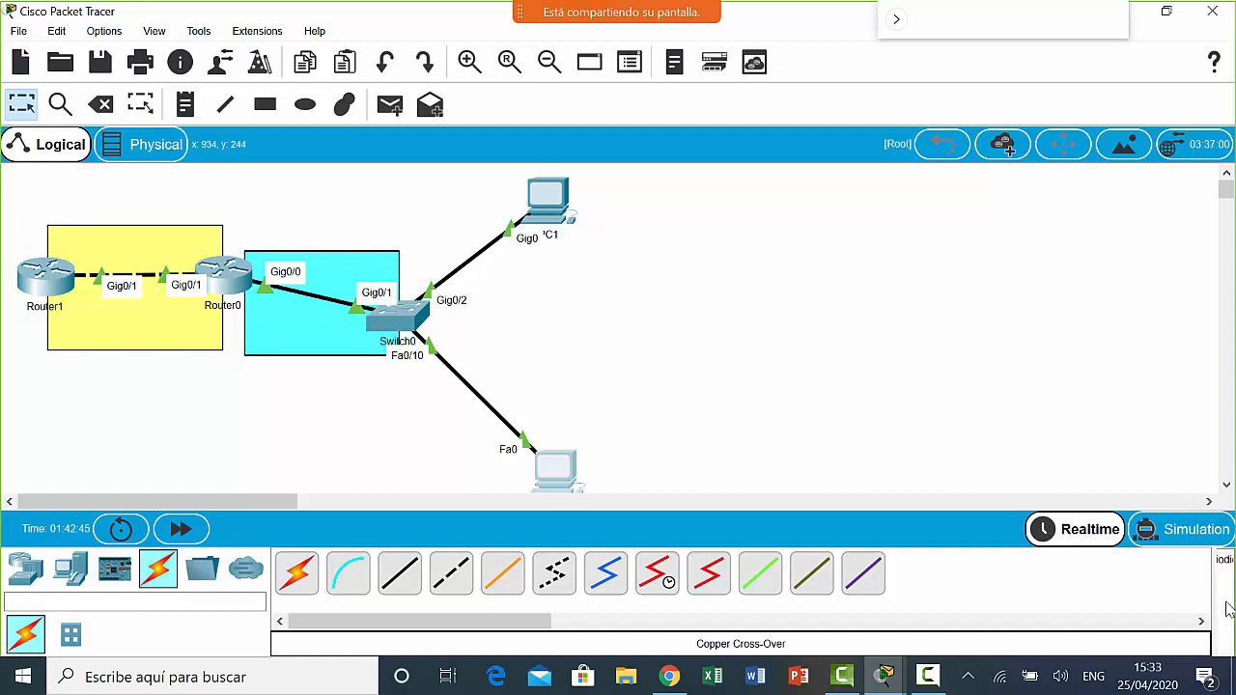
{"action": "left_click", "coordinate": [1226, 603]}
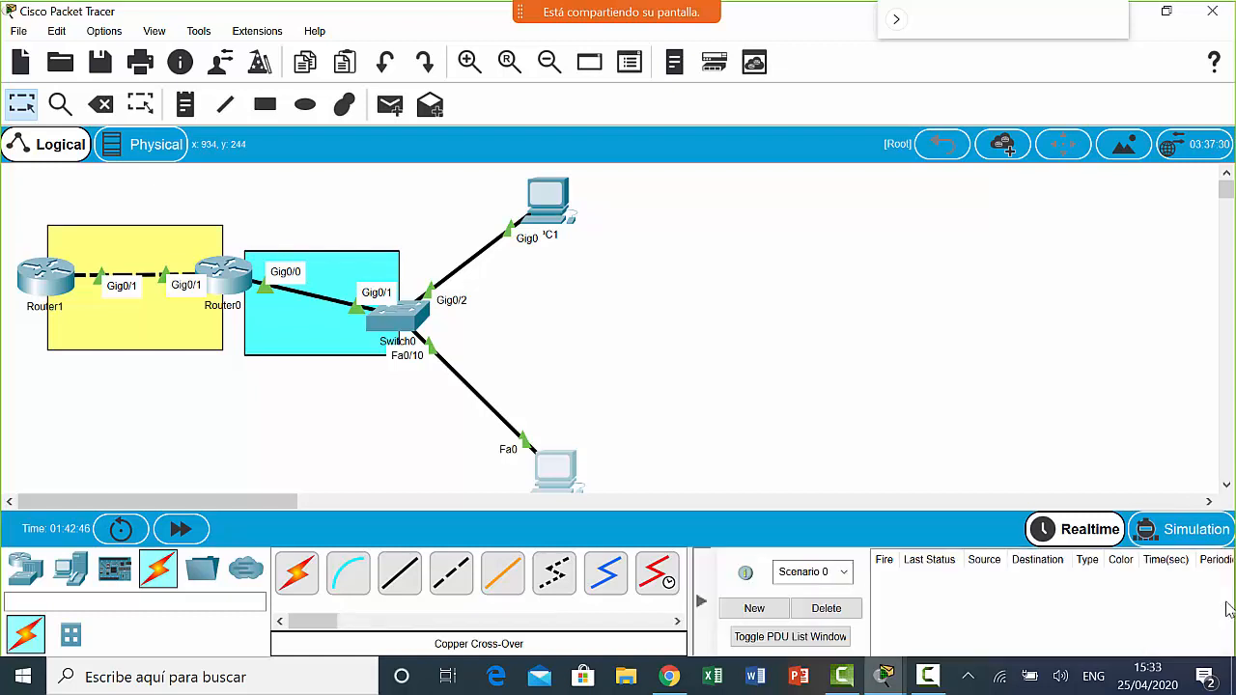
{"action": "left_click", "coordinate": [702, 604]}
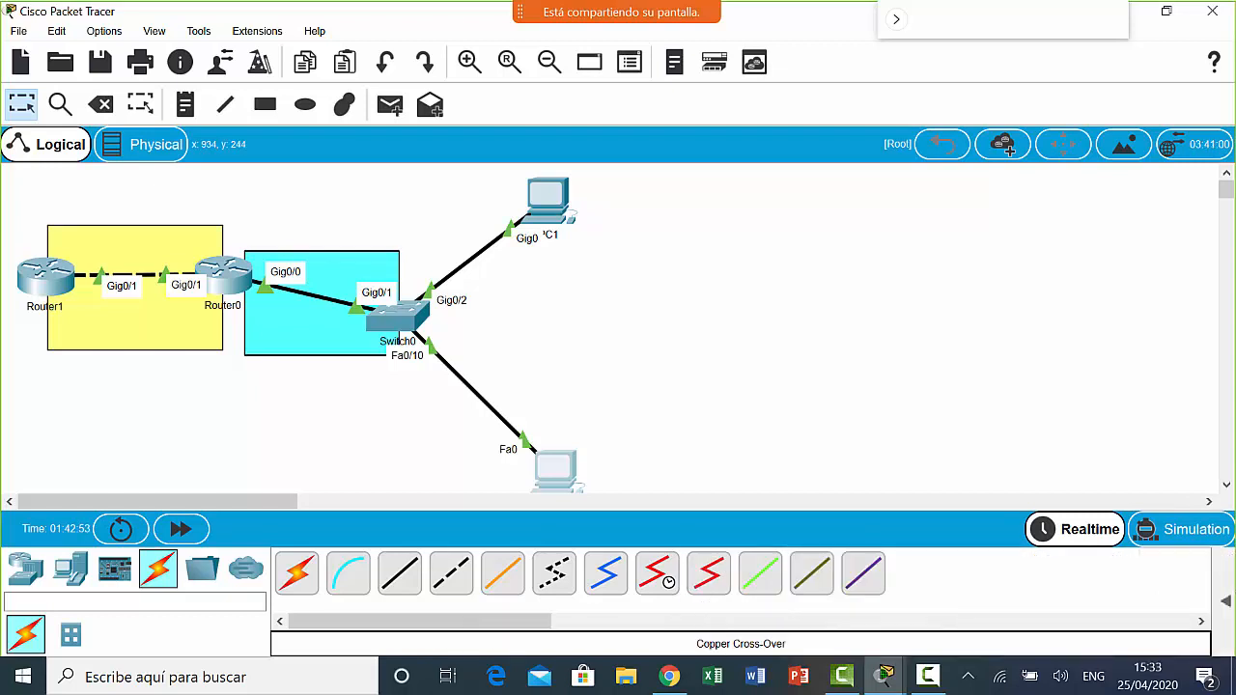
{"action": "left_click", "coordinate": [1228, 604]}
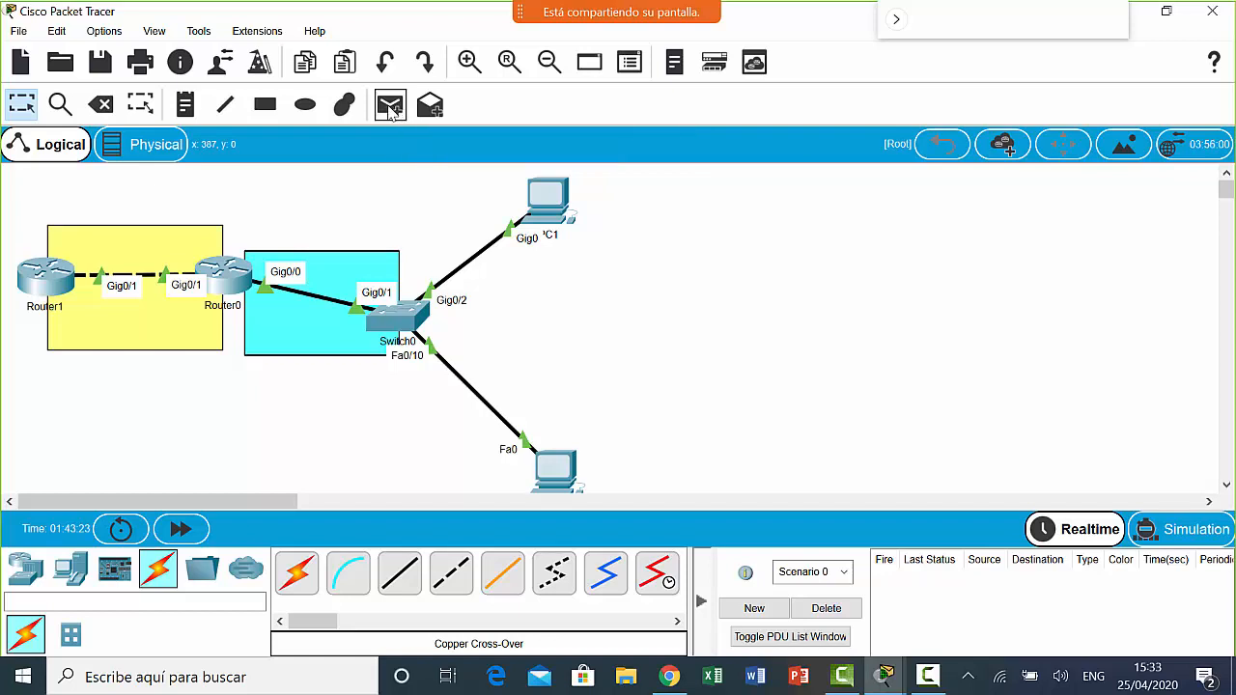
- Send a simple PDU from PC1 to Router0
{"action": "left_click", "coordinate": [390, 108]}
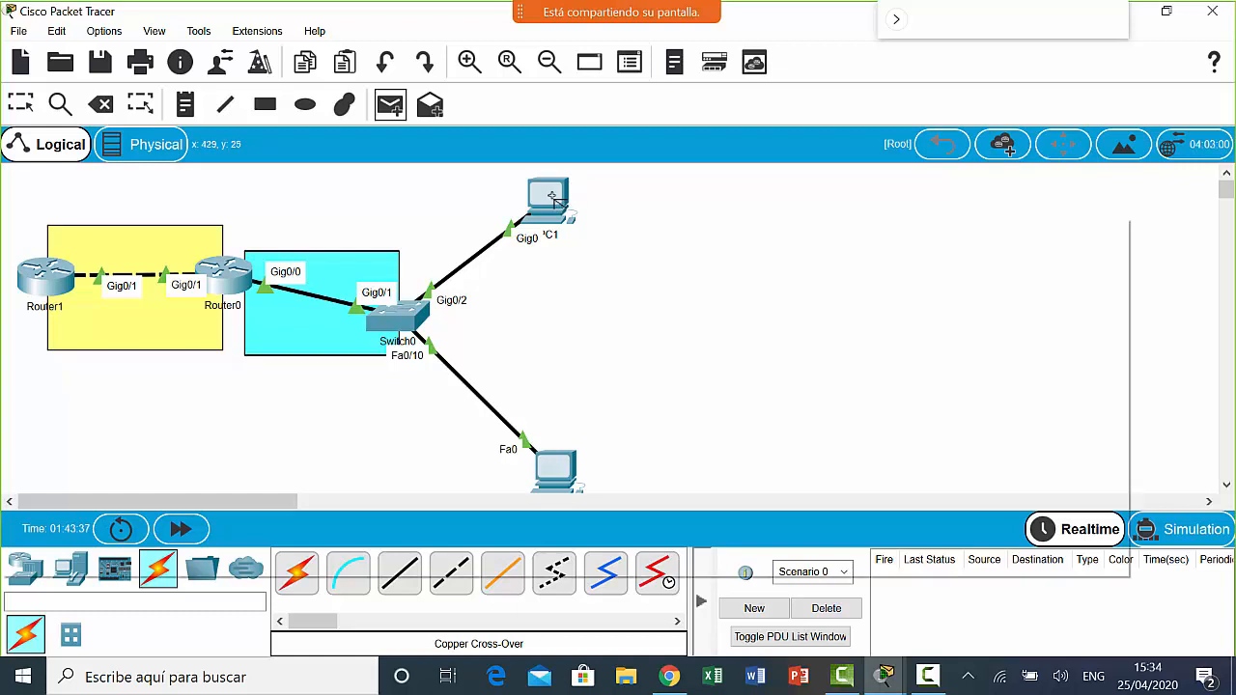
{"action": "mouse_move", "coordinate": [556, 198]}
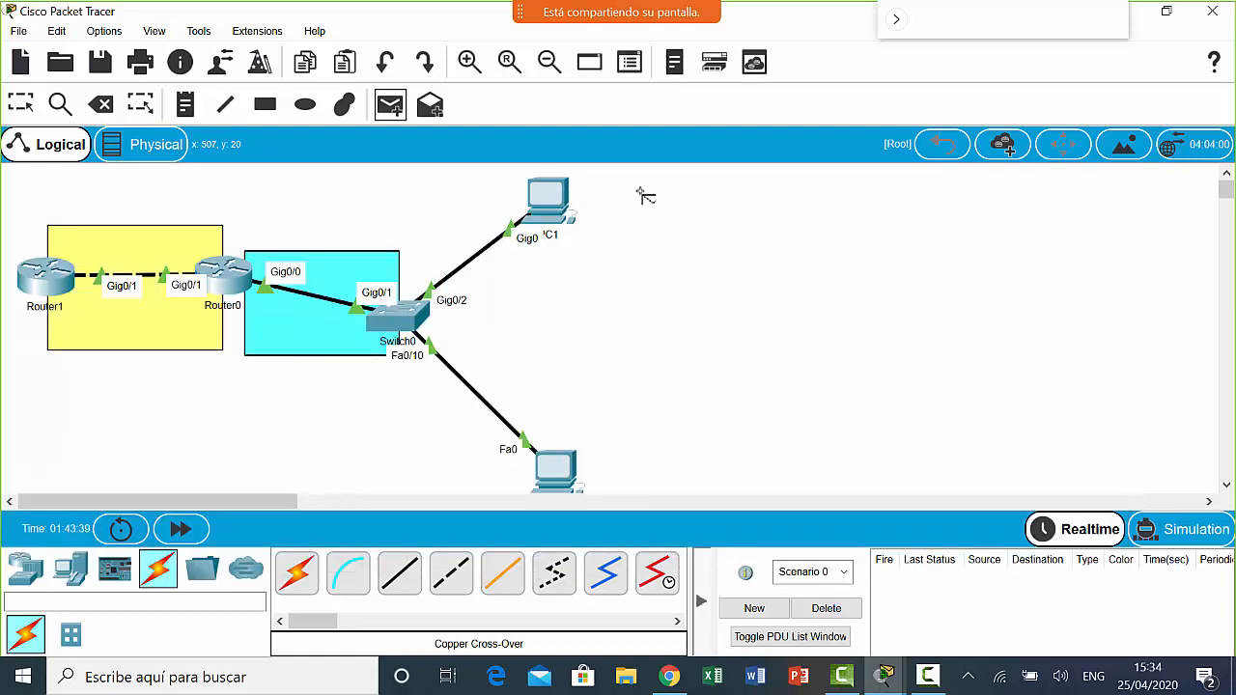
{"action": "left_click", "coordinate": [560, 197]}
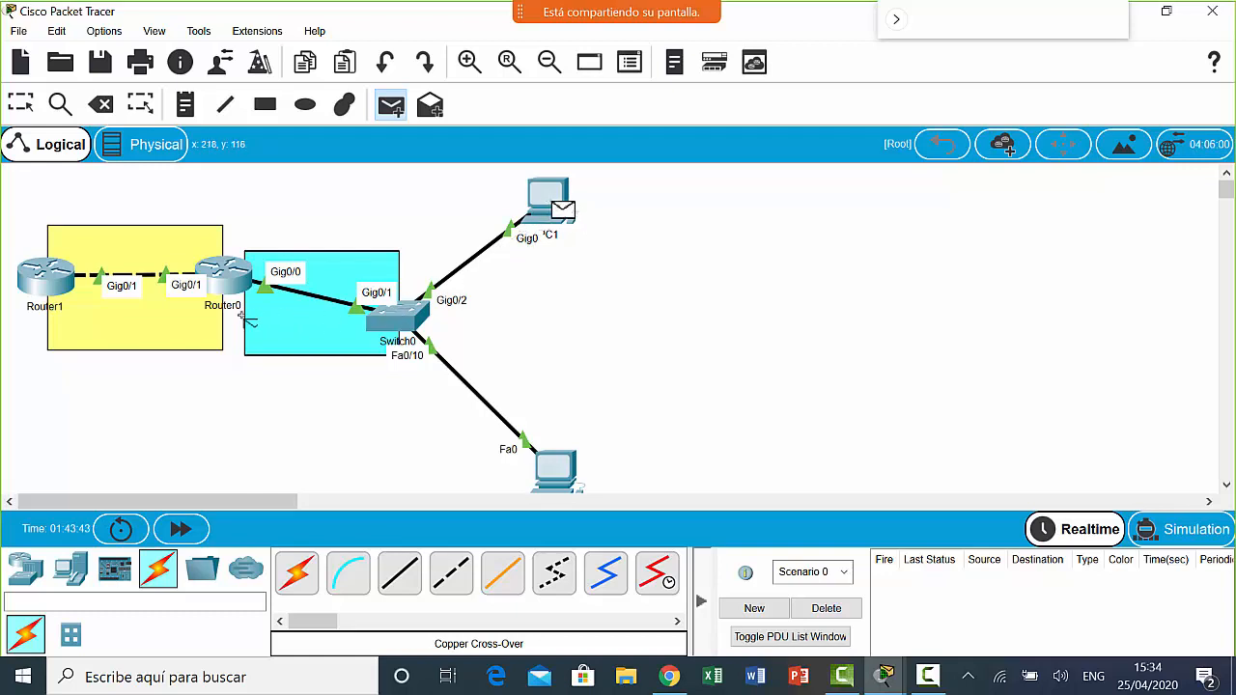
{"action": "mouse_move", "coordinate": [236, 281]}
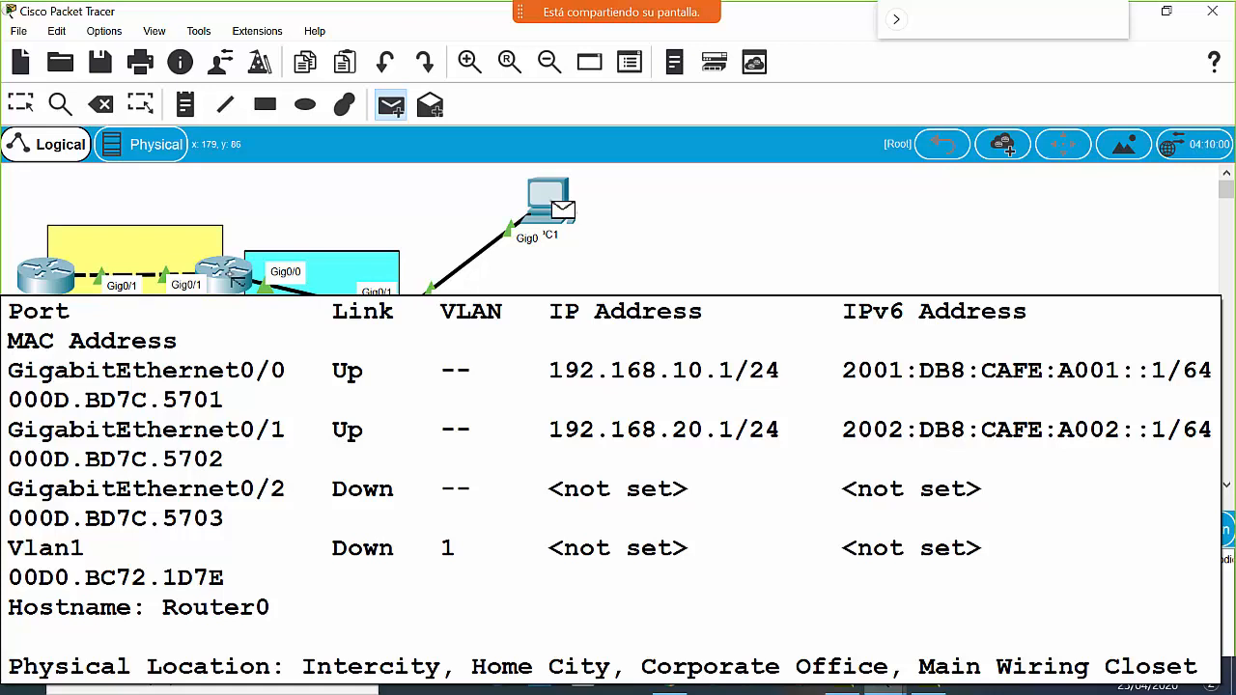
{"action": "left_click", "coordinate": [236, 281]}
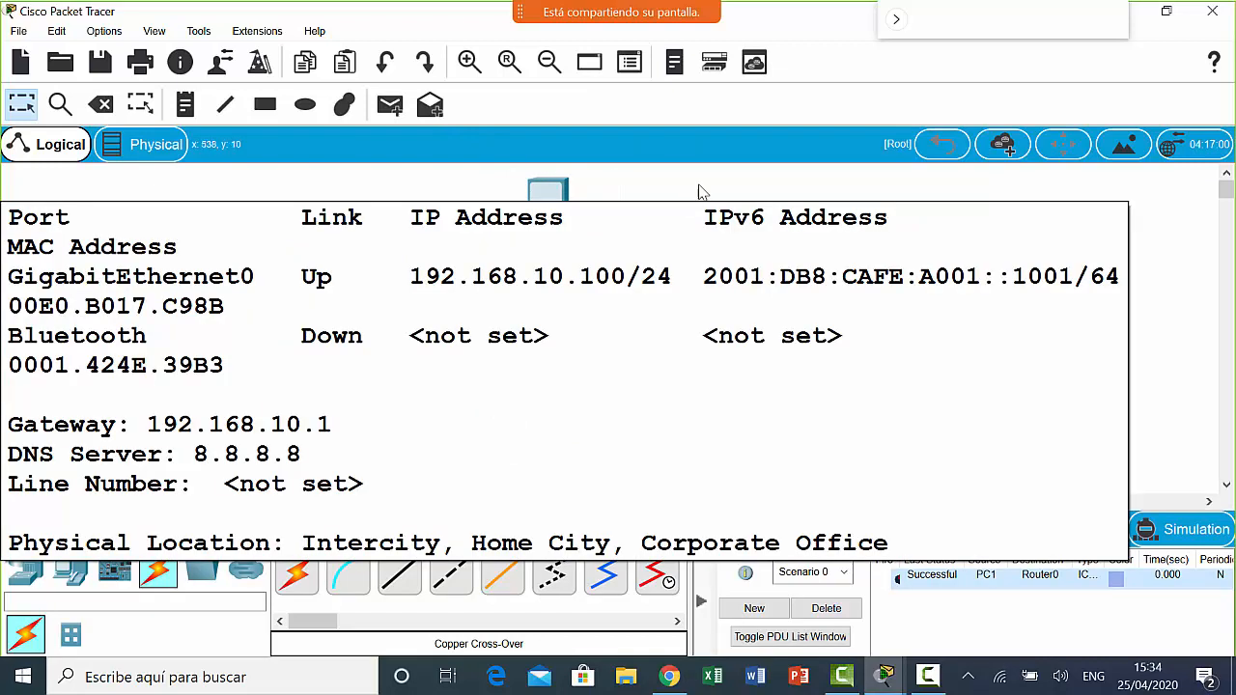
- Move PC0 slightly higher in the topology and send a simple PDU from it to Router1
{"action": "left_click_drag", "start_coordinate": [562, 470], "coordinate": [565, 418]}
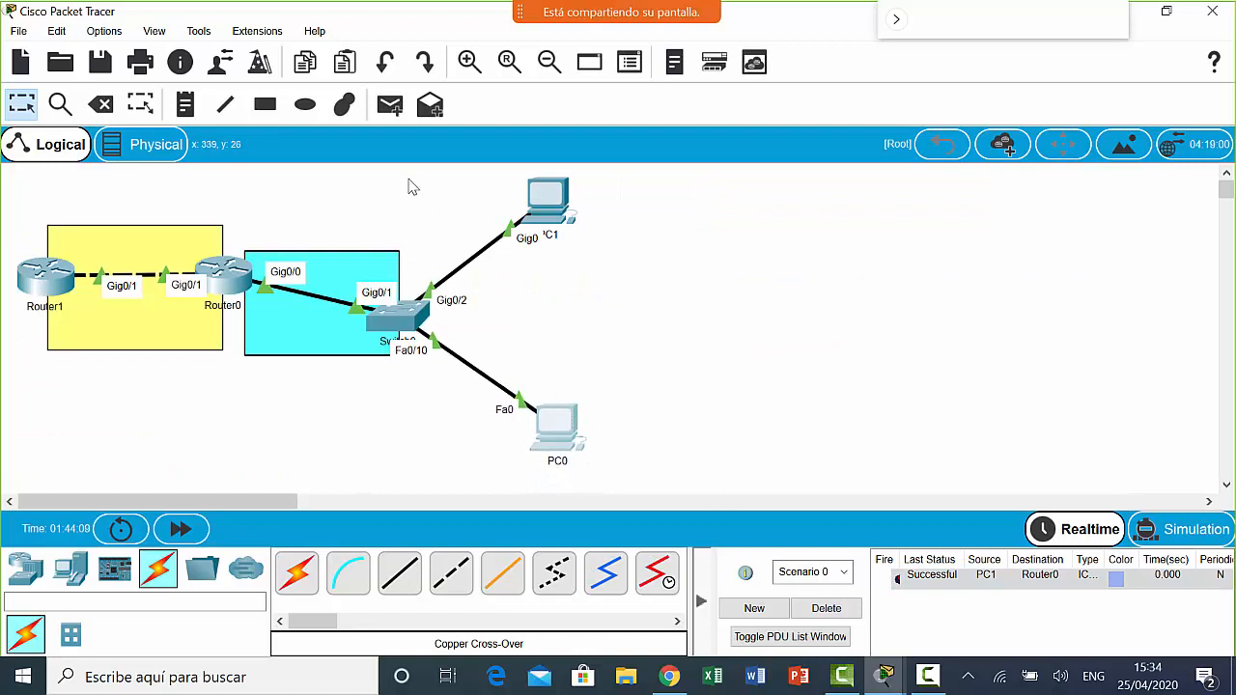
{"action": "left_click", "coordinate": [390, 108]}
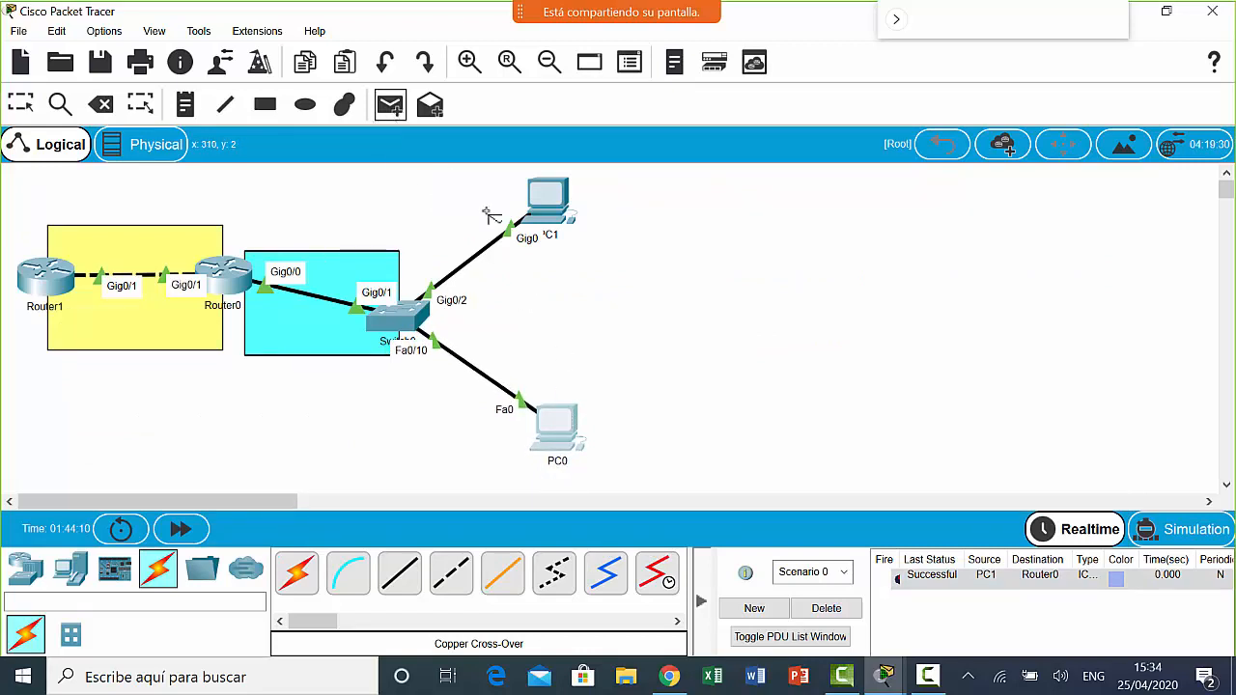
{"action": "left_click", "coordinate": [566, 425]}
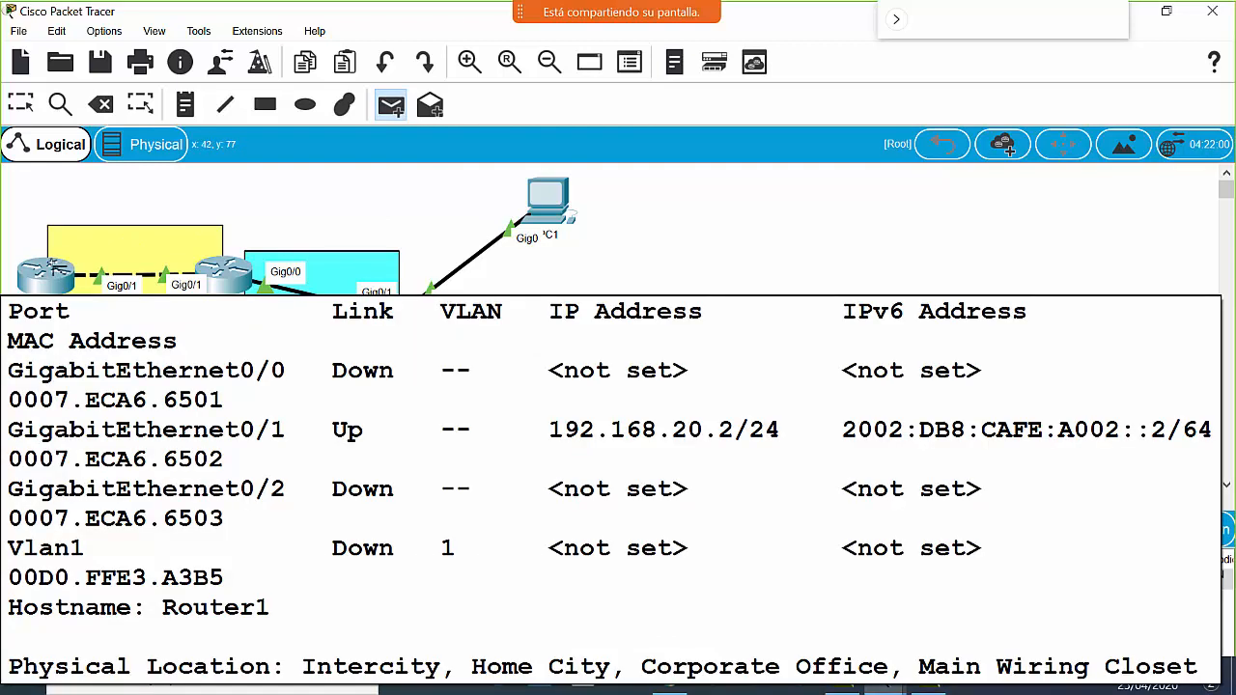
{"action": "left_click", "coordinate": [58, 285]}
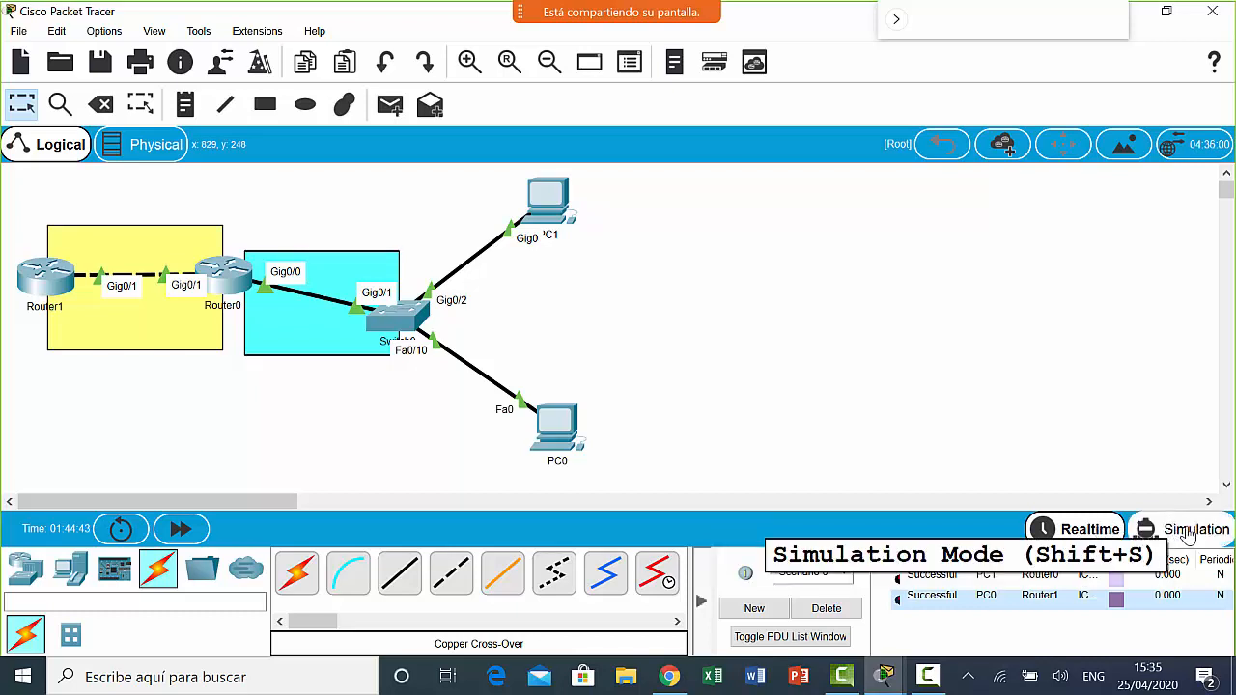
{"action": "left_click", "coordinate": [1081, 537]}
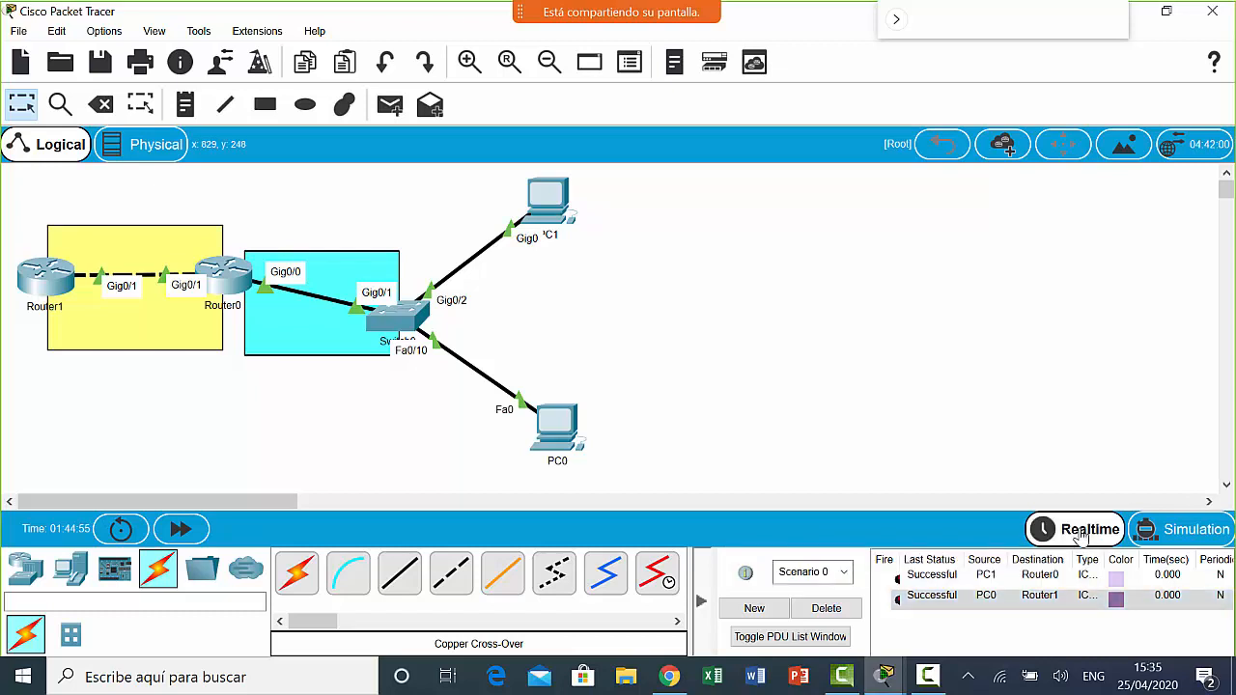
{"action": "left_click", "coordinate": [1082, 538]}
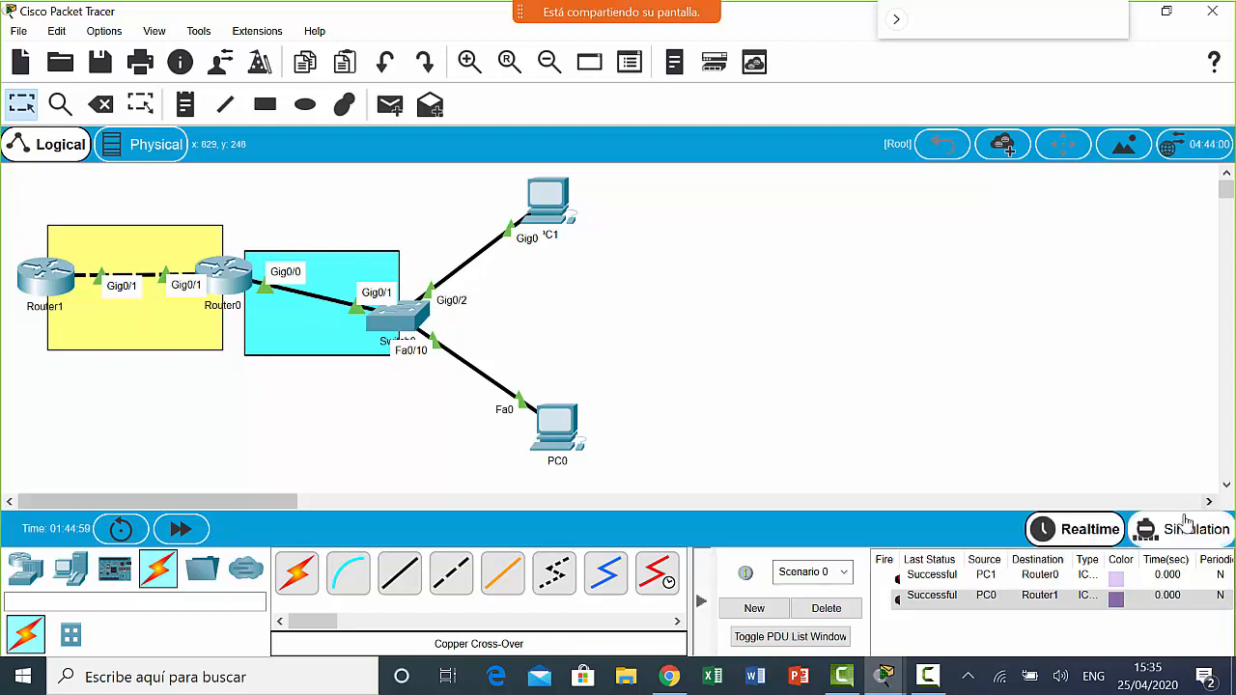
{"action": "left_click", "coordinate": [1090, 532]}
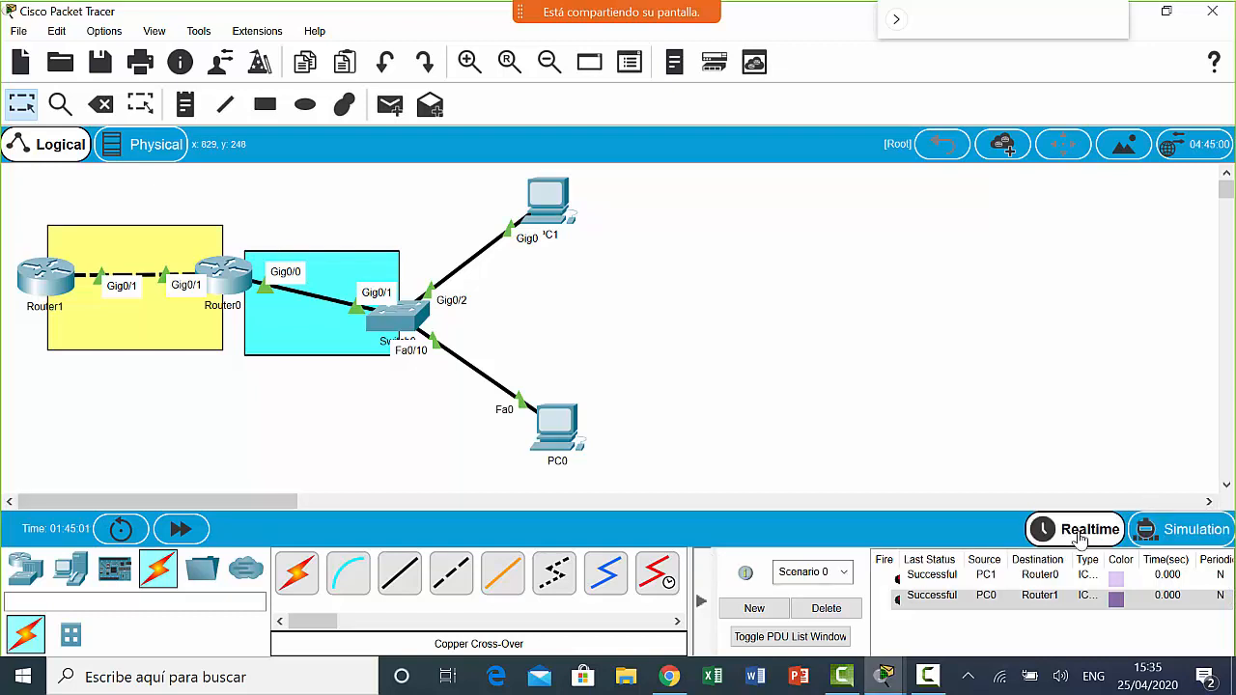
{"action": "left_click", "coordinate": [702, 600]}
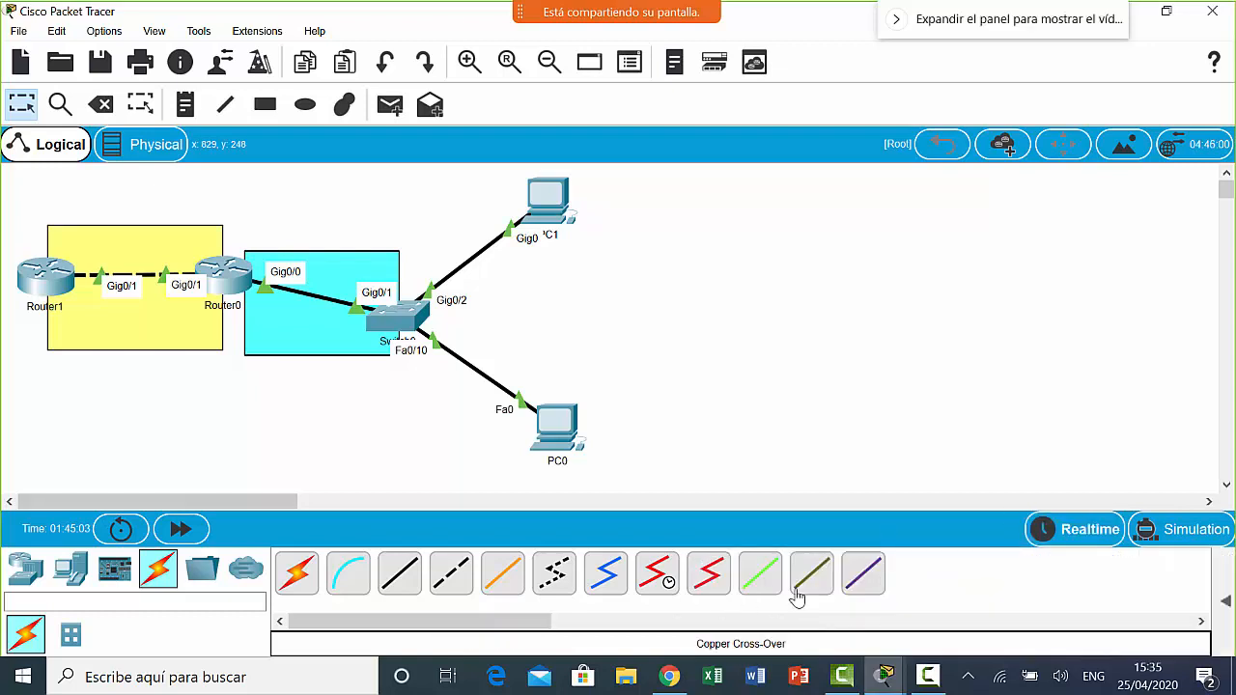
{"action": "left_click", "coordinate": [1089, 536]}
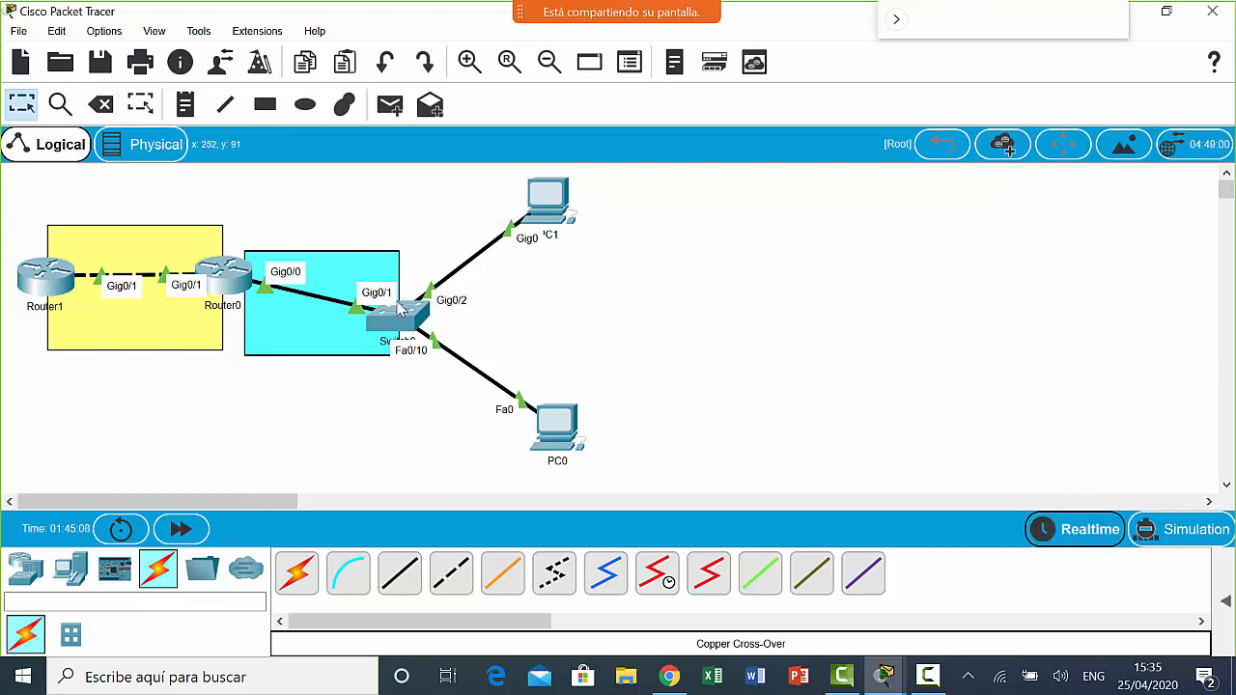
- Switch back and forth between Simulation and Realtime modes to compare the two views
{"action": "left_click", "coordinate": [1164, 531]}
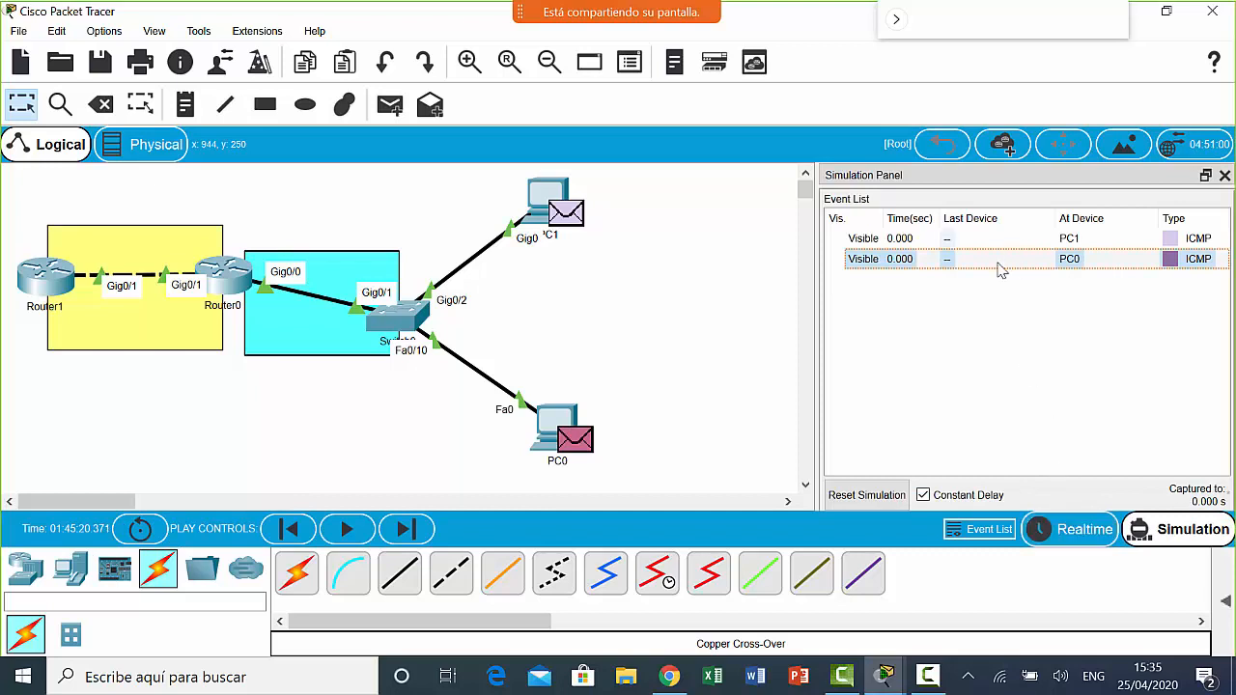
{"action": "left_click", "coordinate": [1079, 531]}
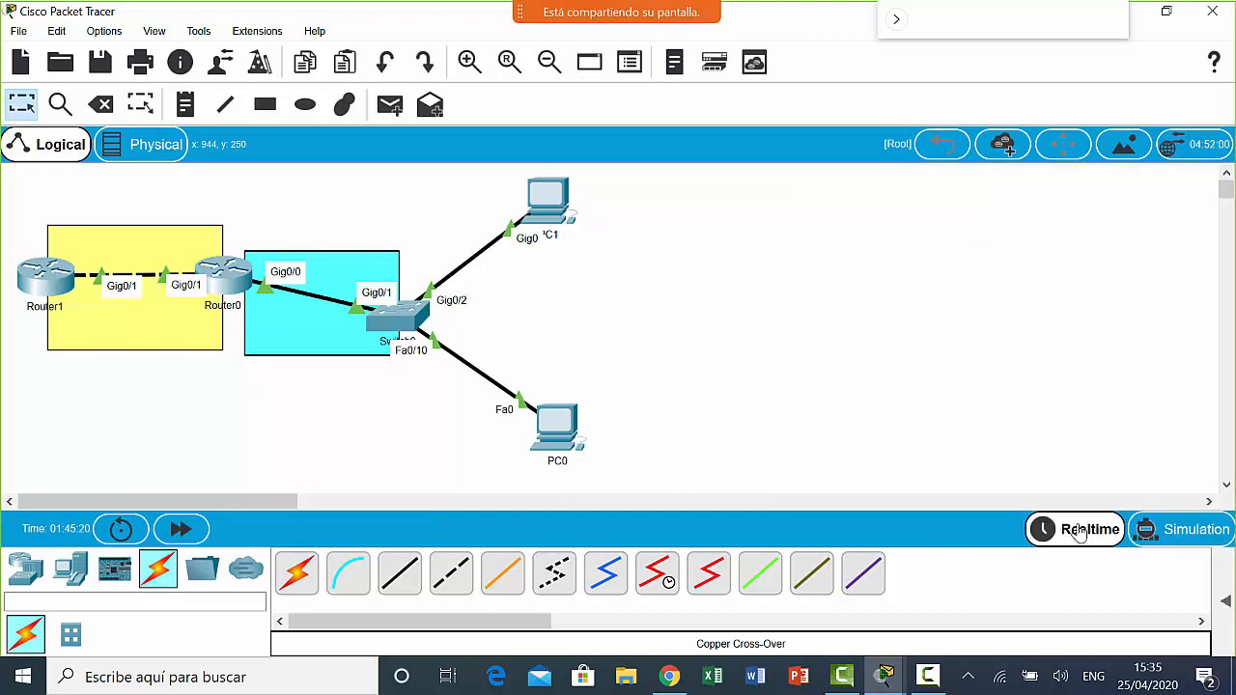
{"action": "left_click", "coordinate": [1144, 530]}
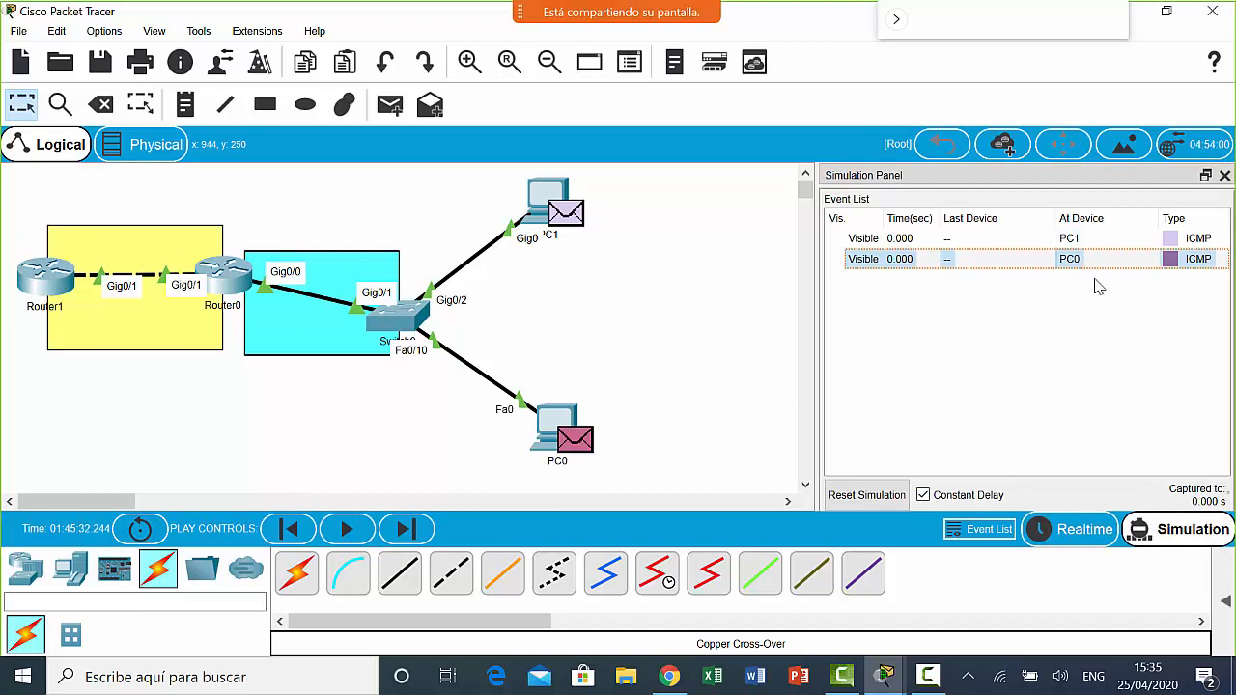
{"action": "left_click", "coordinate": [1072, 530]}
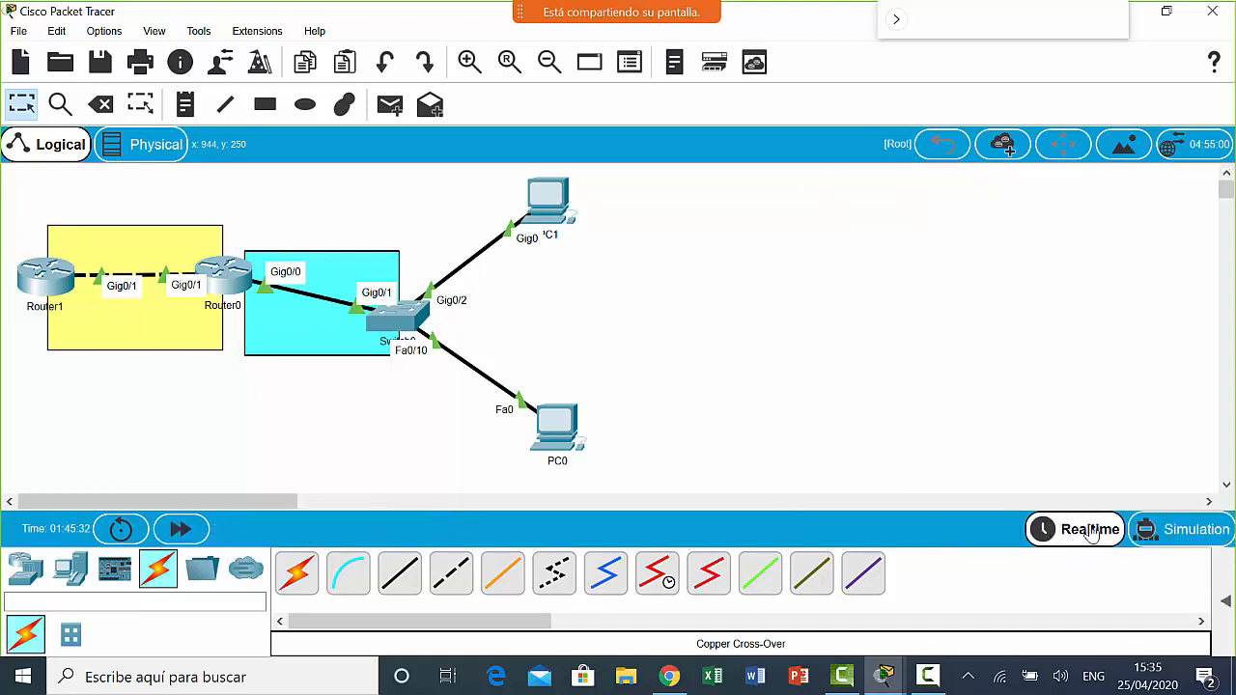
{"action": "left_click", "coordinate": [1186, 529]}
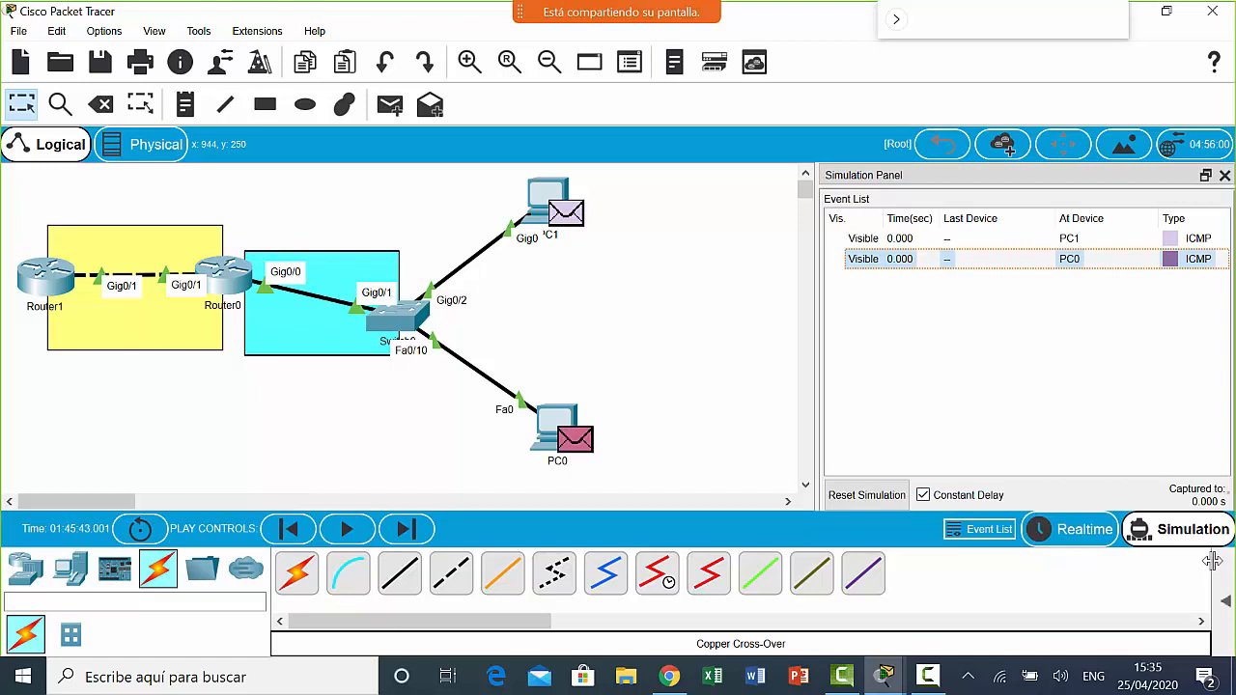
{"action": "left_click", "coordinate": [1086, 547]}
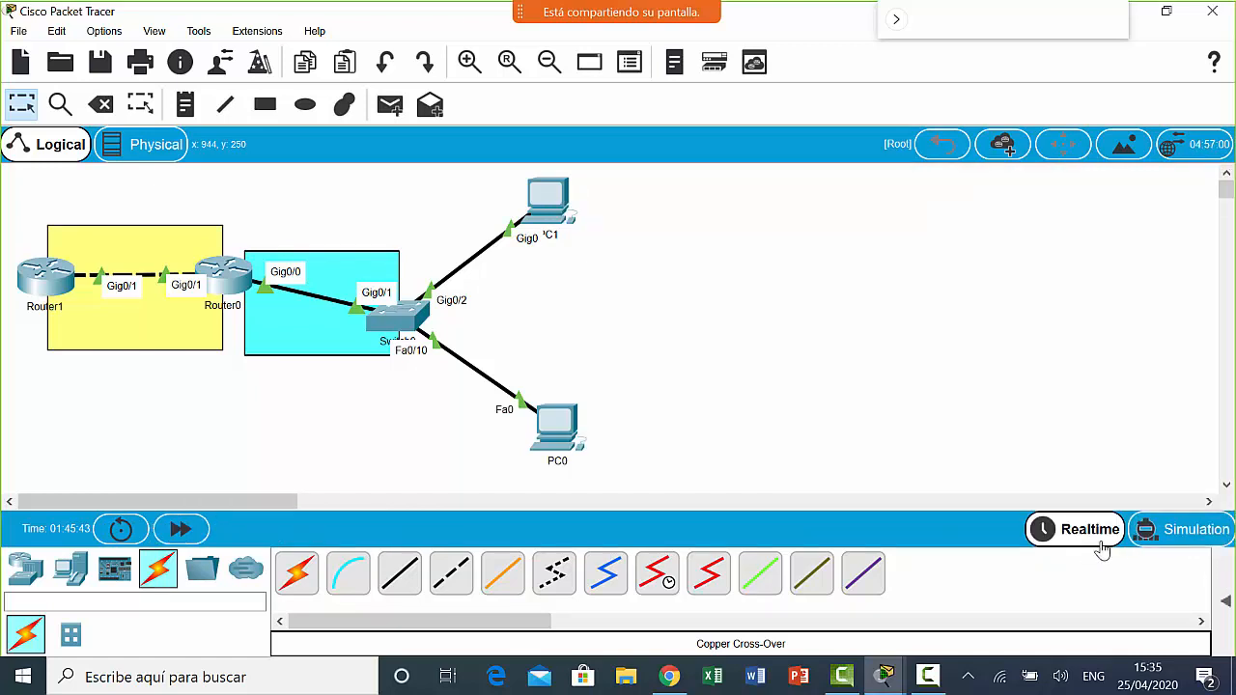
- Enter Simulation mode with the PDU list shown, and undock the Simulation Panel as a floating window with its play controls in view
{"action": "left_click", "coordinate": [1164, 543]}
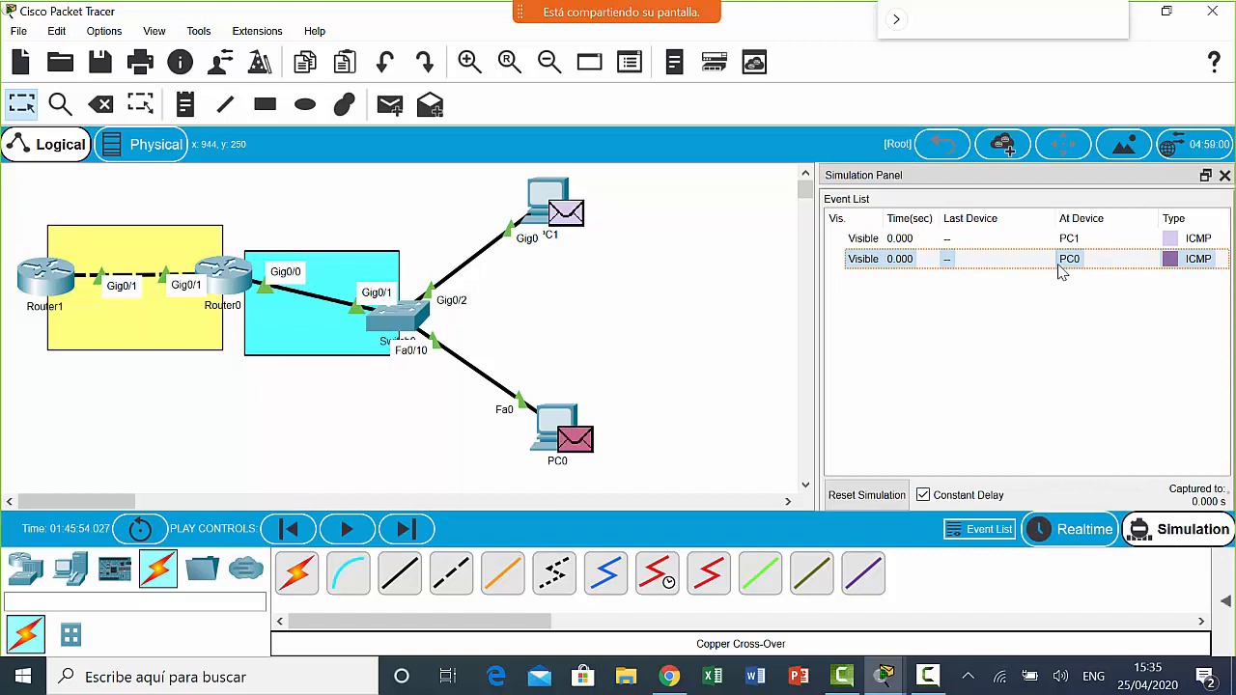
{"action": "left_click", "coordinate": [1227, 602]}
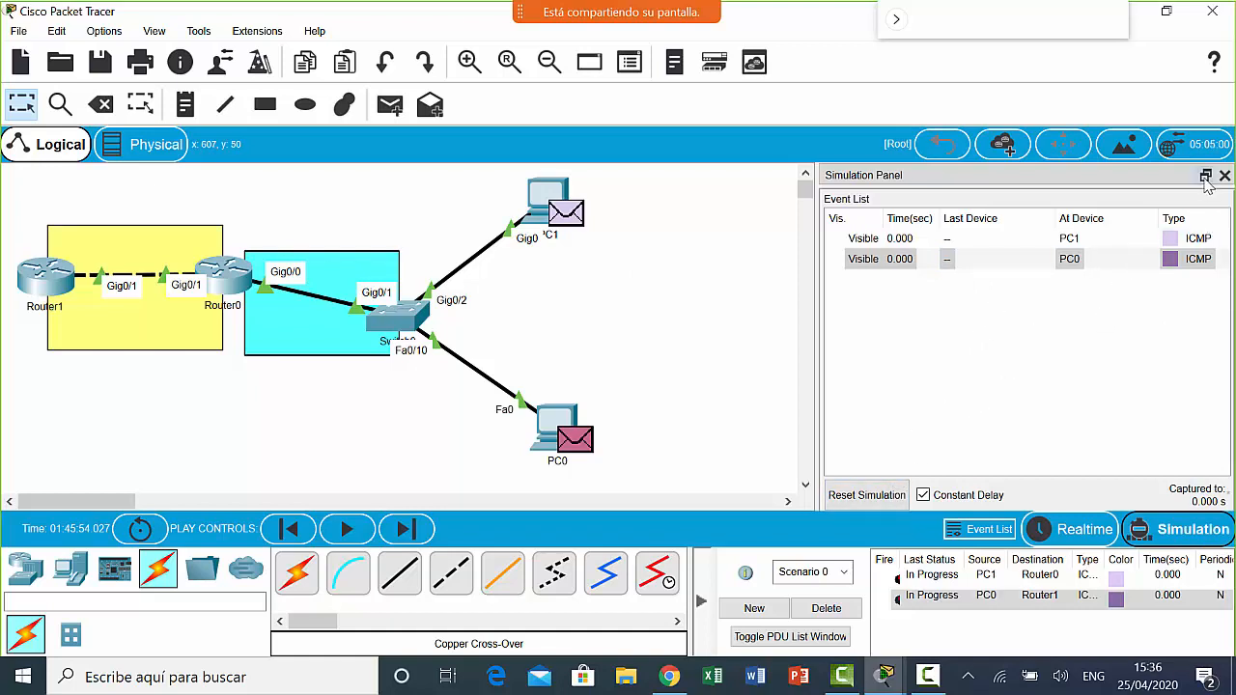
{"action": "left_click", "coordinate": [1207, 178]}
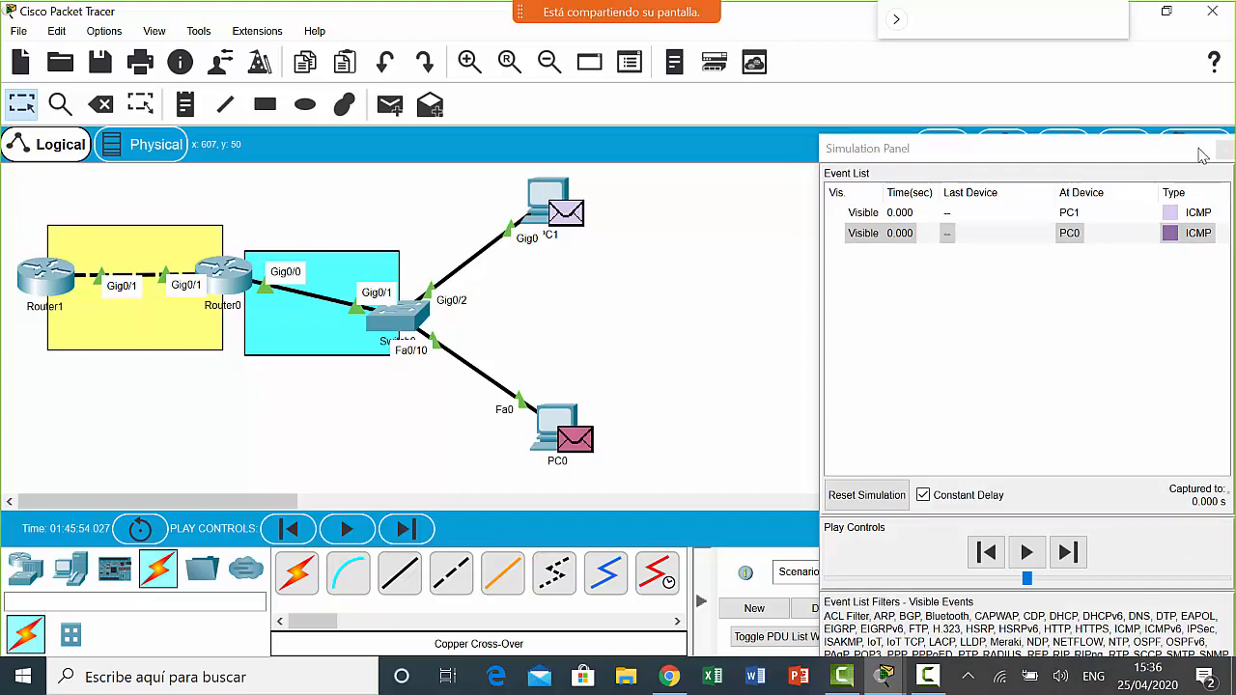
{"action": "left_click_drag", "start_coordinate": [1155, 160], "coordinate": [1113, 82]}
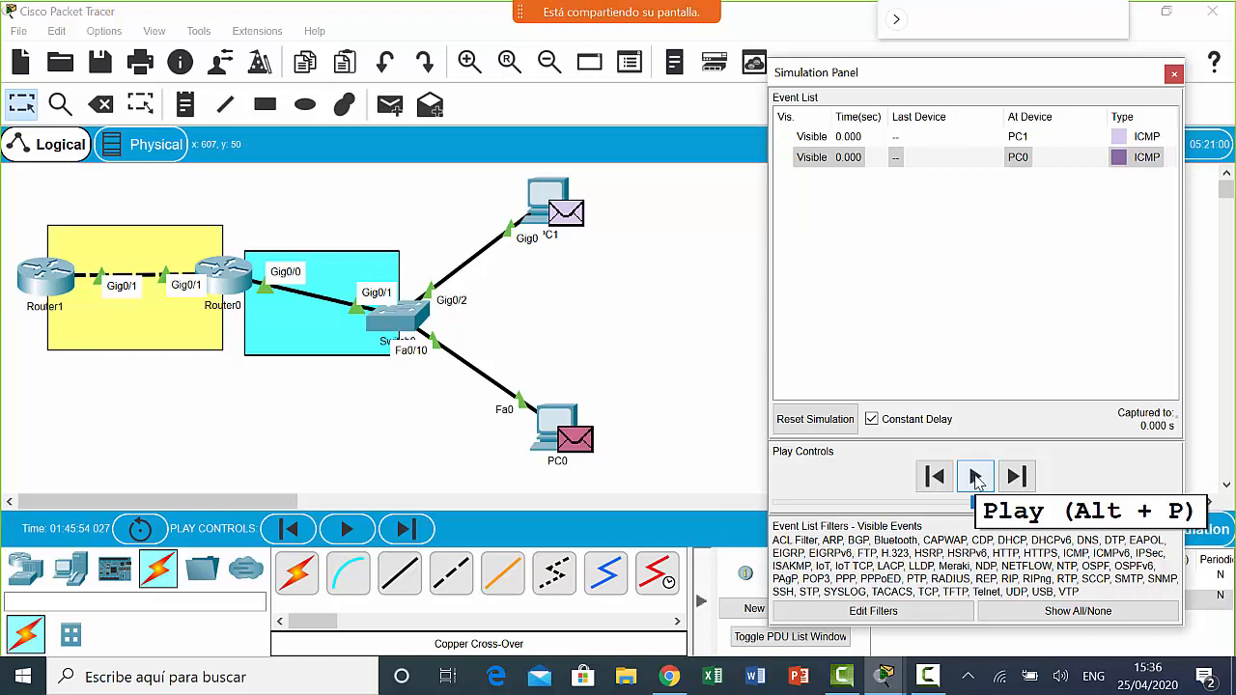
- Play the simulation to capture the round trips of both PDUs, and stop the playback
{"action": "left_click", "coordinate": [976, 477]}
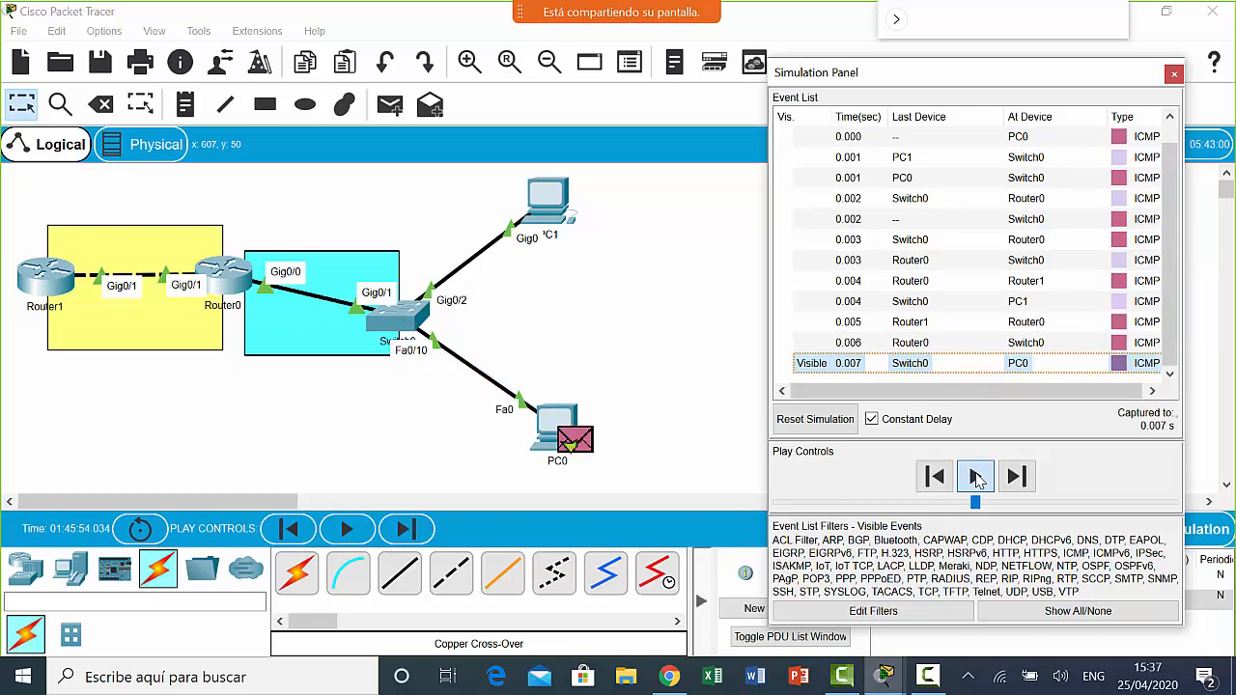
{"action": "left_click", "coordinate": [976, 477]}
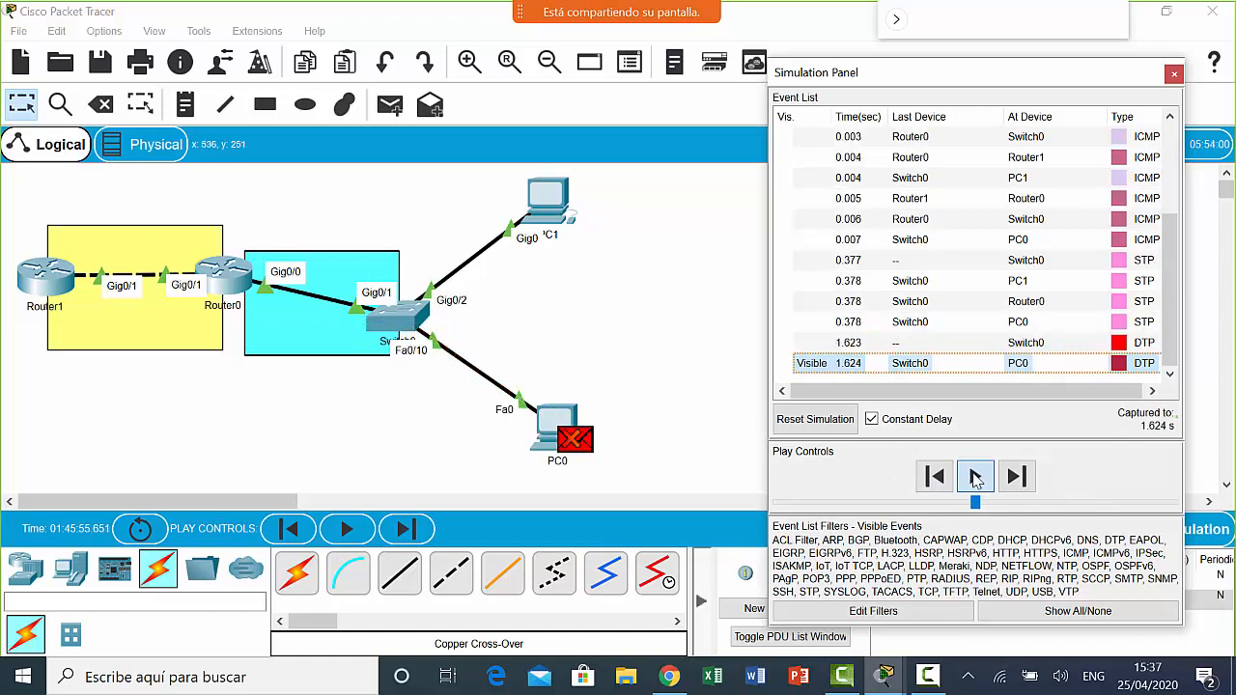
{"action": "left_click", "coordinate": [975, 478]}
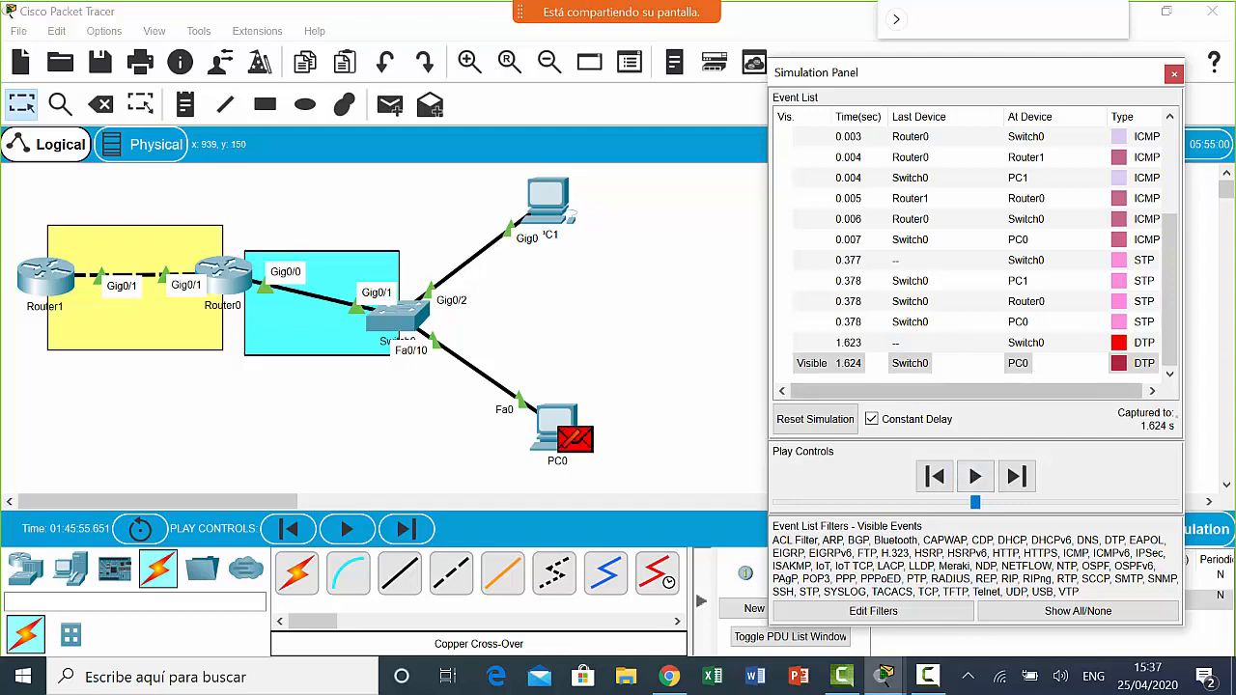
- Examine the OSI model details of the first ICMP event at PC1 addressed to Router0, and close them
{"action": "left_click", "coordinate": [1172, 302]}
{"action": "left_click_drag", "start_coordinate": [1172, 303], "coordinate": [1102, 138]}
{"action": "left_click", "coordinate": [941, 141]}
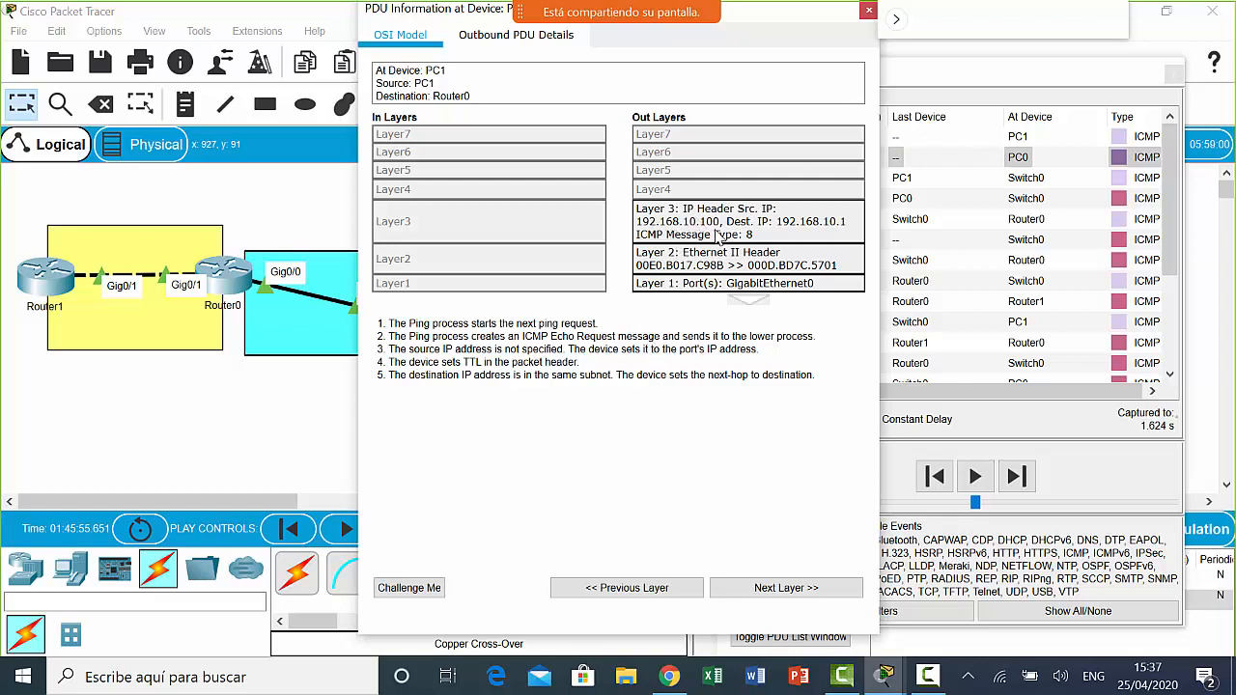
{"action": "left_click", "coordinate": [987, 166]}
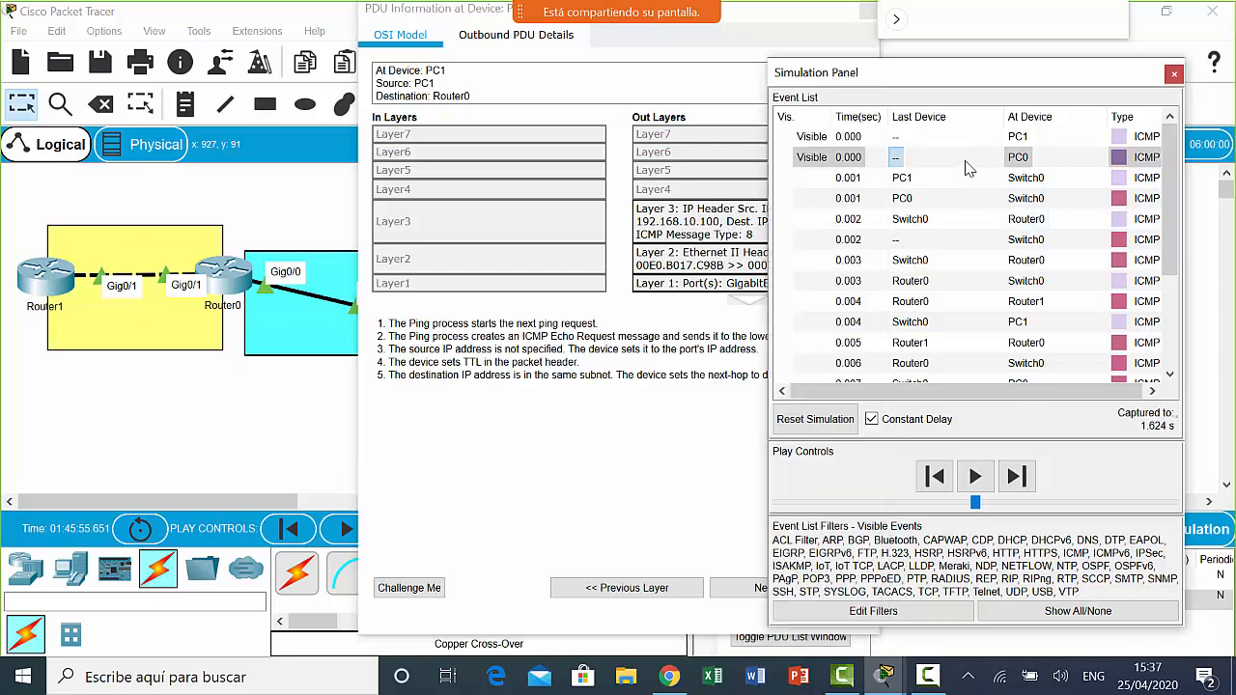
{"action": "left_click", "coordinate": [1012, 138]}
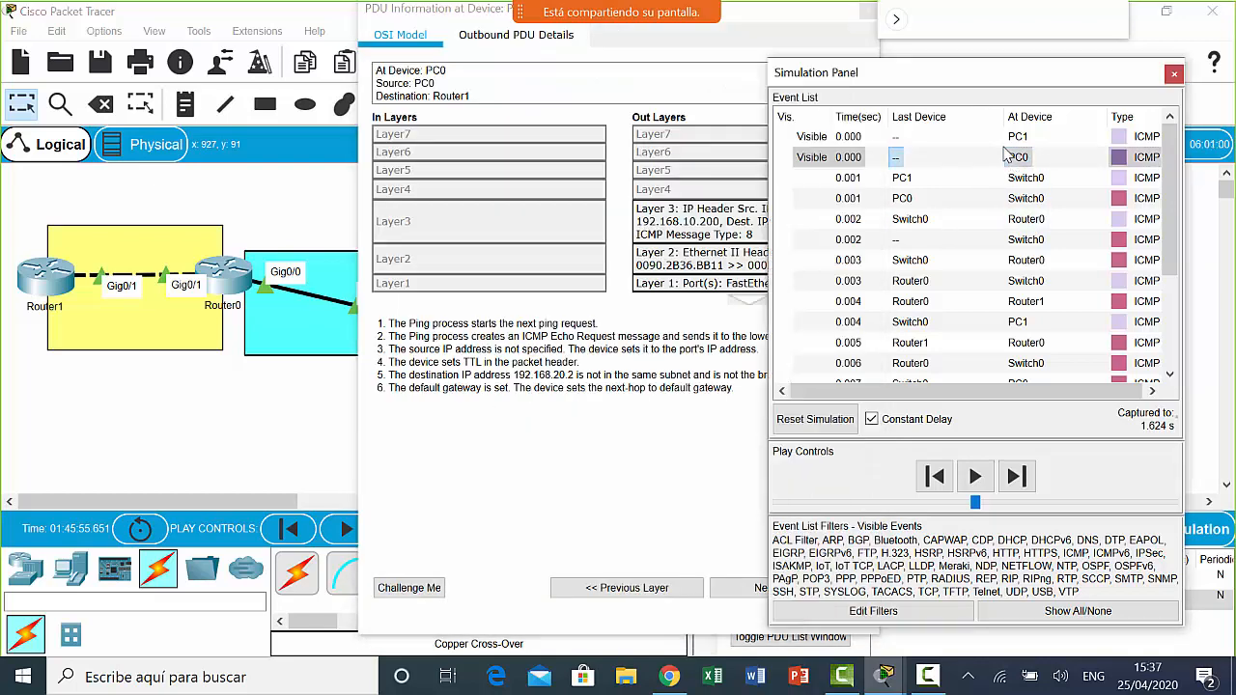
{"action": "left_click", "coordinate": [1010, 143]}
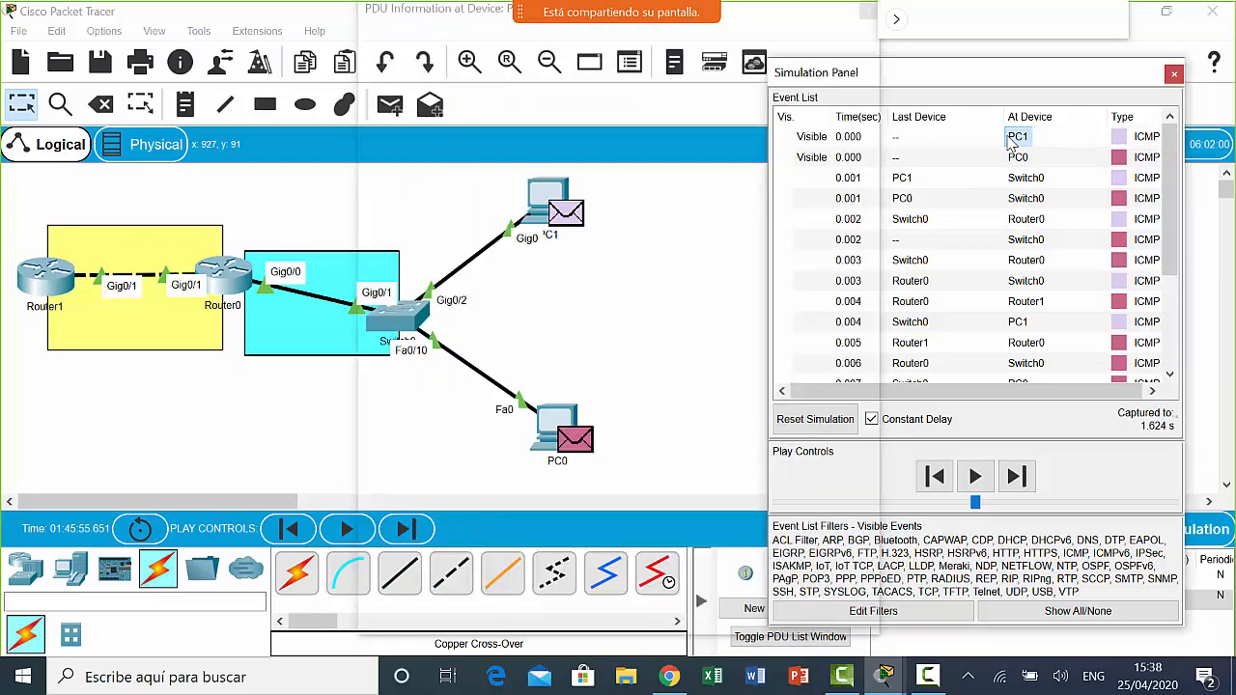
{"action": "left_click_drag", "start_coordinate": [434, 14], "coordinate": [337, 64]}
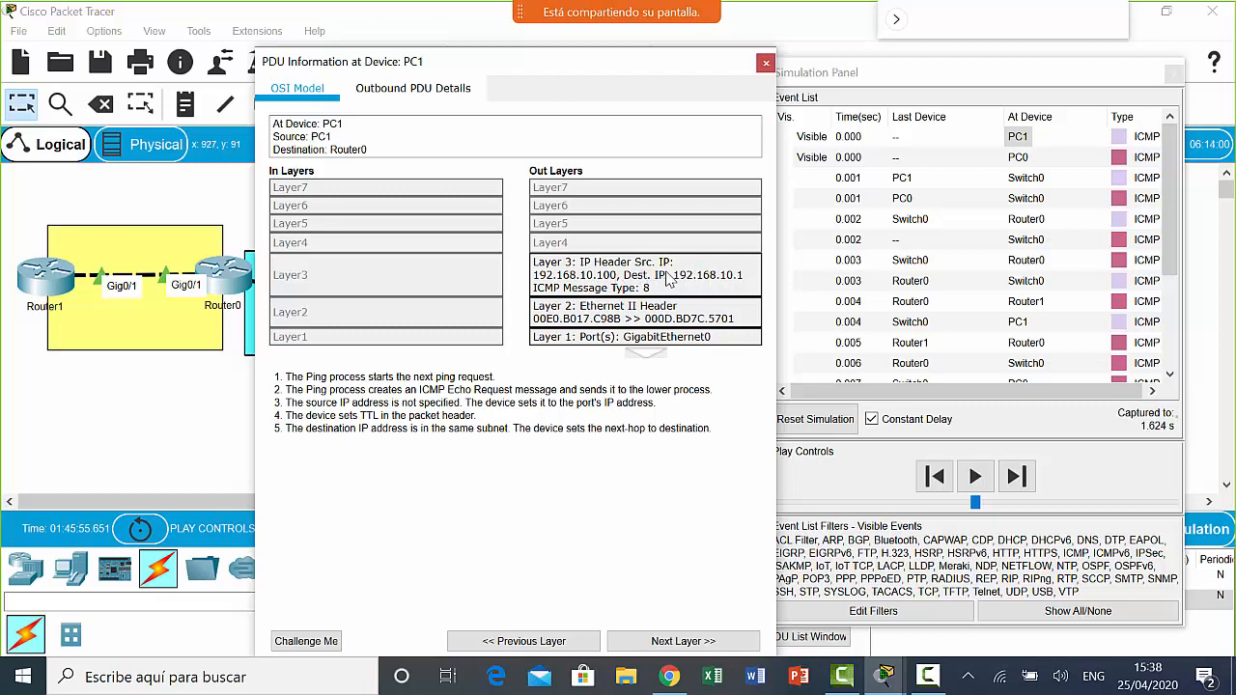
{"action": "left_click", "coordinate": [766, 63]}
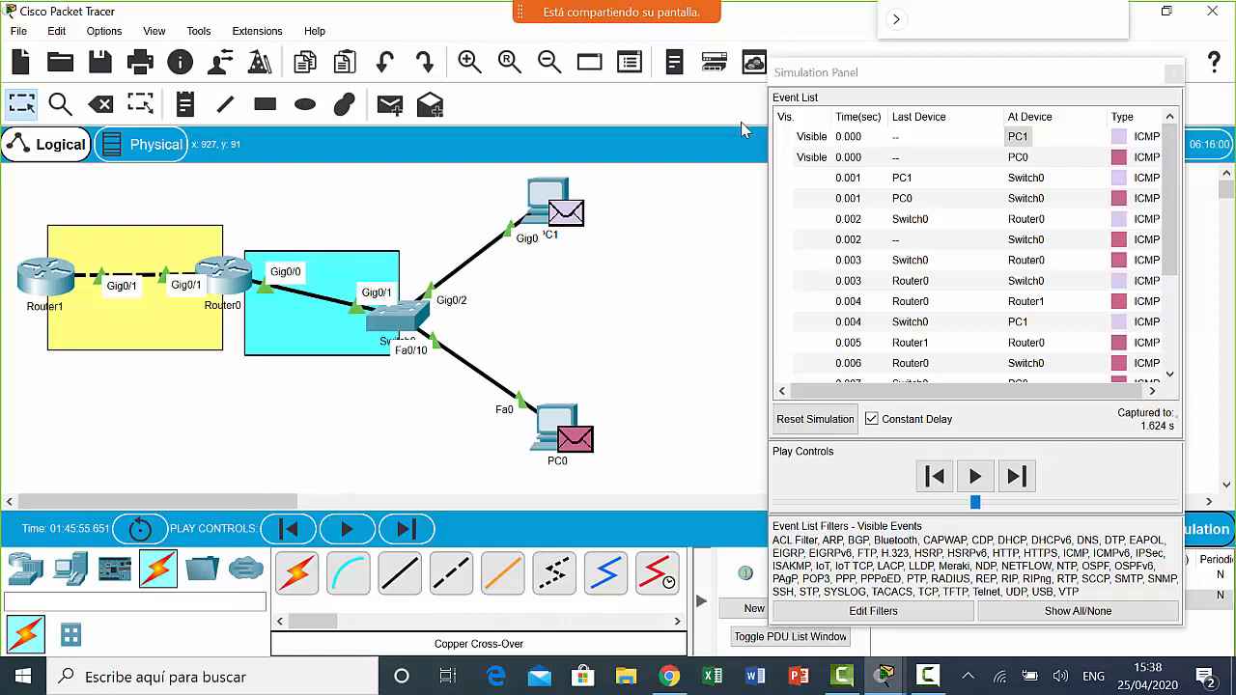
- Open the OSI model details of the first ICMP event at PC0 and move them clear of the event list
{"action": "left_click", "coordinate": [883, 159]}
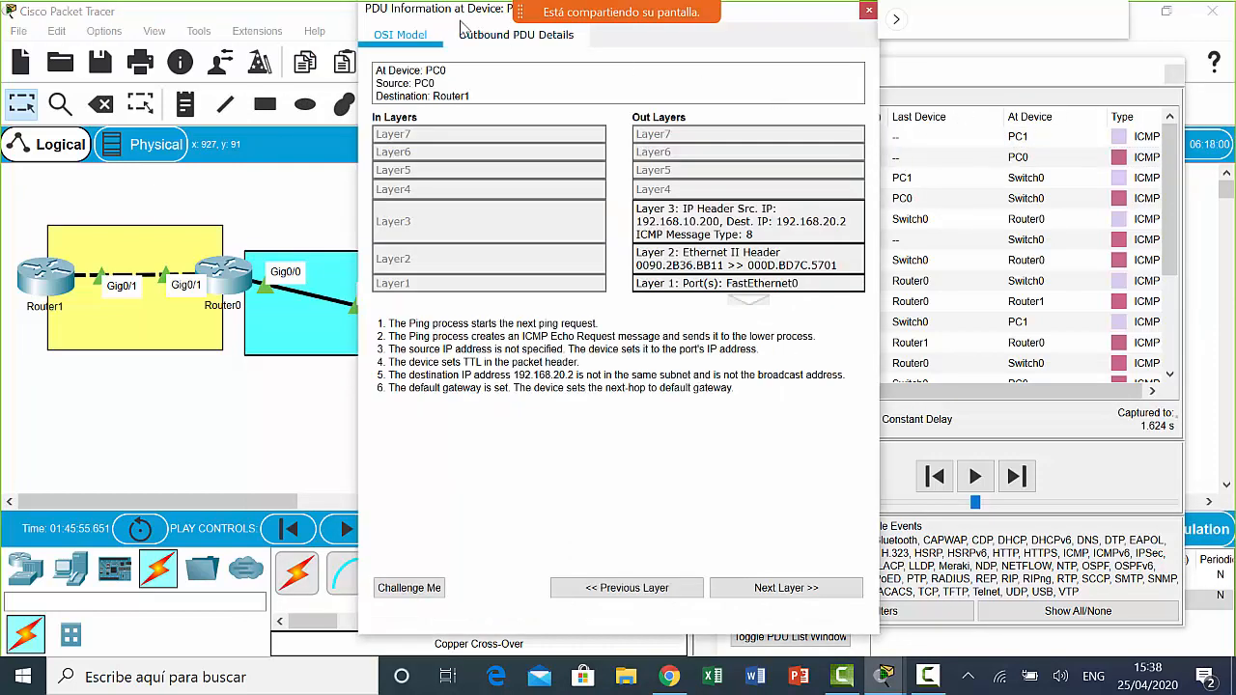
{"action": "left_click_drag", "start_coordinate": [471, 21], "coordinate": [358, 36]}
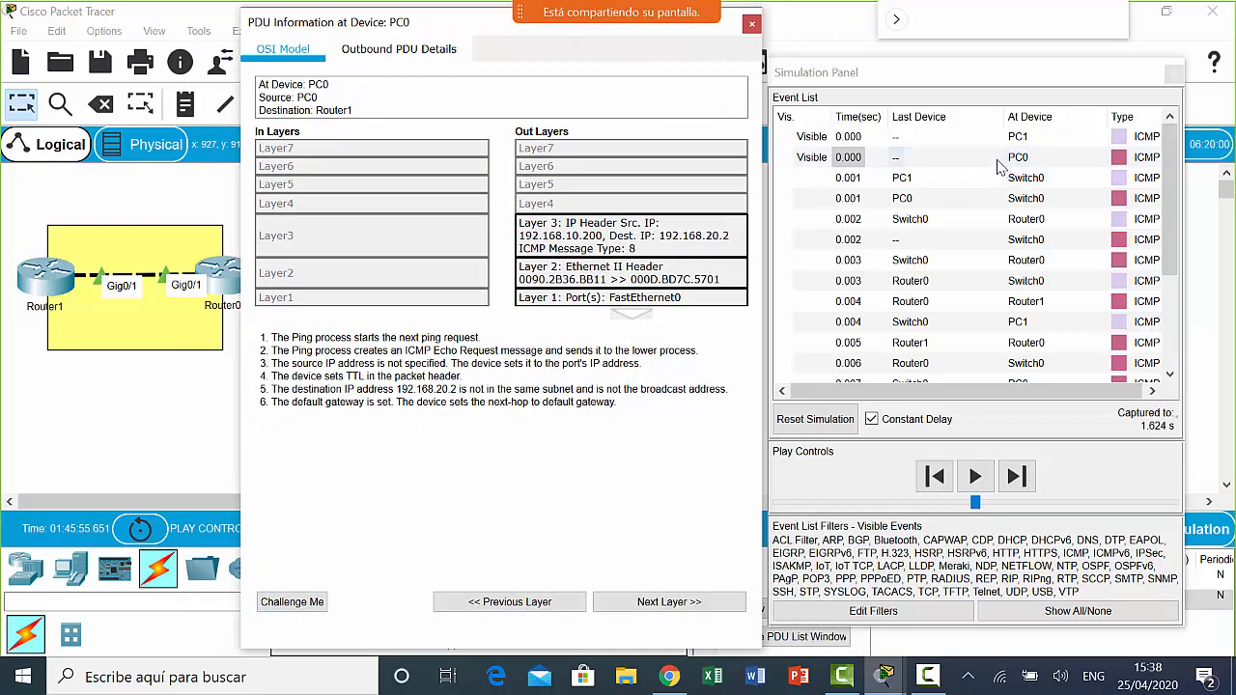
- Revisit the OSI model details of the ICMP event at PC0, and open those of the event from PC0 at Switch0, clear of the event list
{"action": "left_click", "coordinate": [945, 166]}
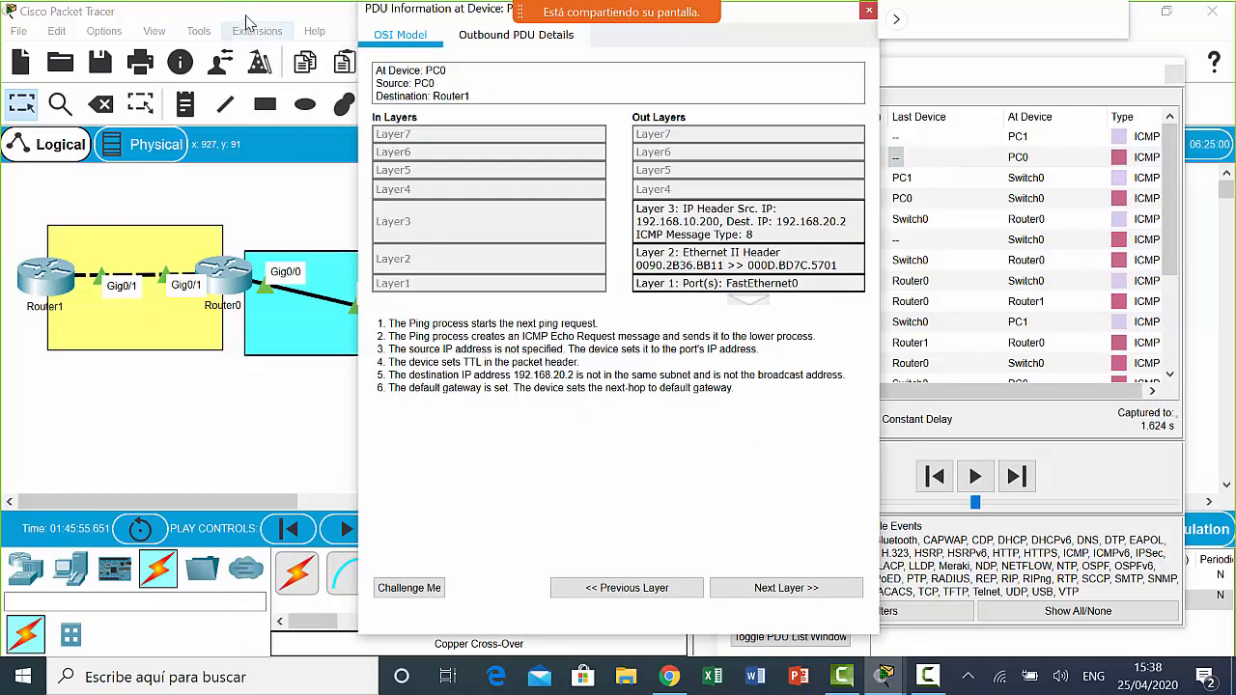
{"action": "left_click_drag", "start_coordinate": [411, 14], "coordinate": [270, 34]}
{"action": "left_click", "coordinate": [933, 199]}
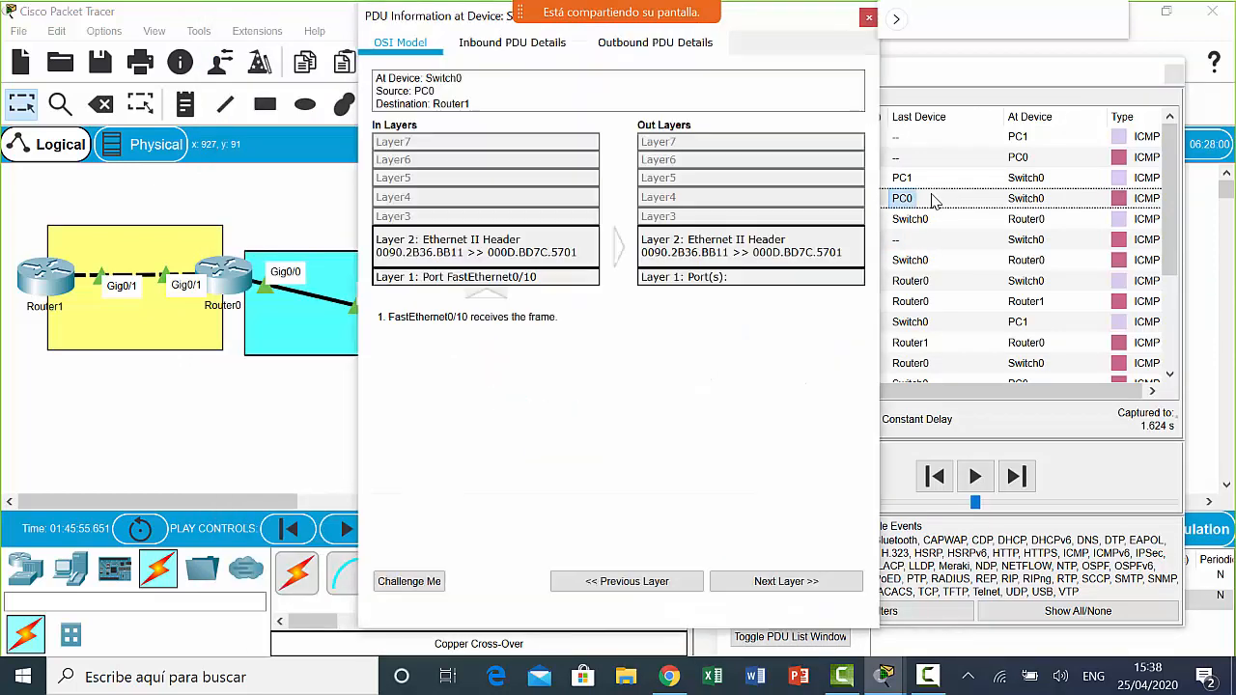
{"action": "left_click_drag", "start_coordinate": [454, 21], "coordinate": [372, 30]}
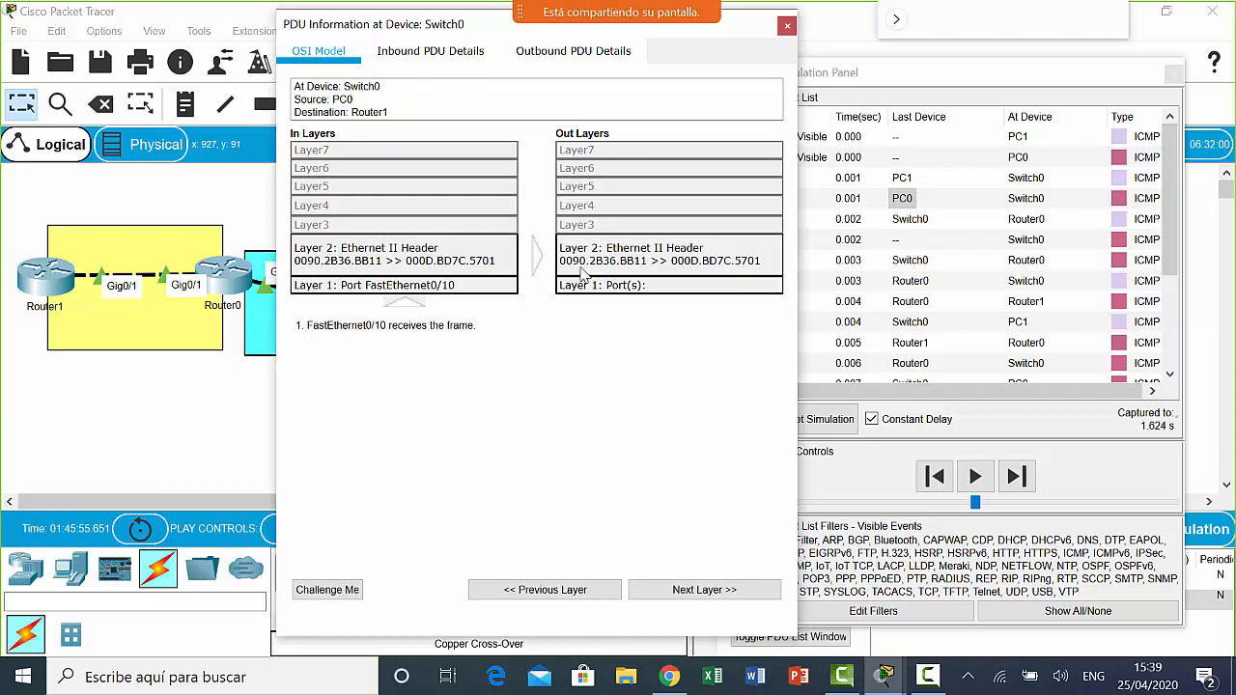
- Examine the outbound Layer 2 and Layer 1 processing and the inbound PDU details at Switch0, and return to the OSI model with the event list uncovered
{"action": "left_click", "coordinate": [612, 270]}
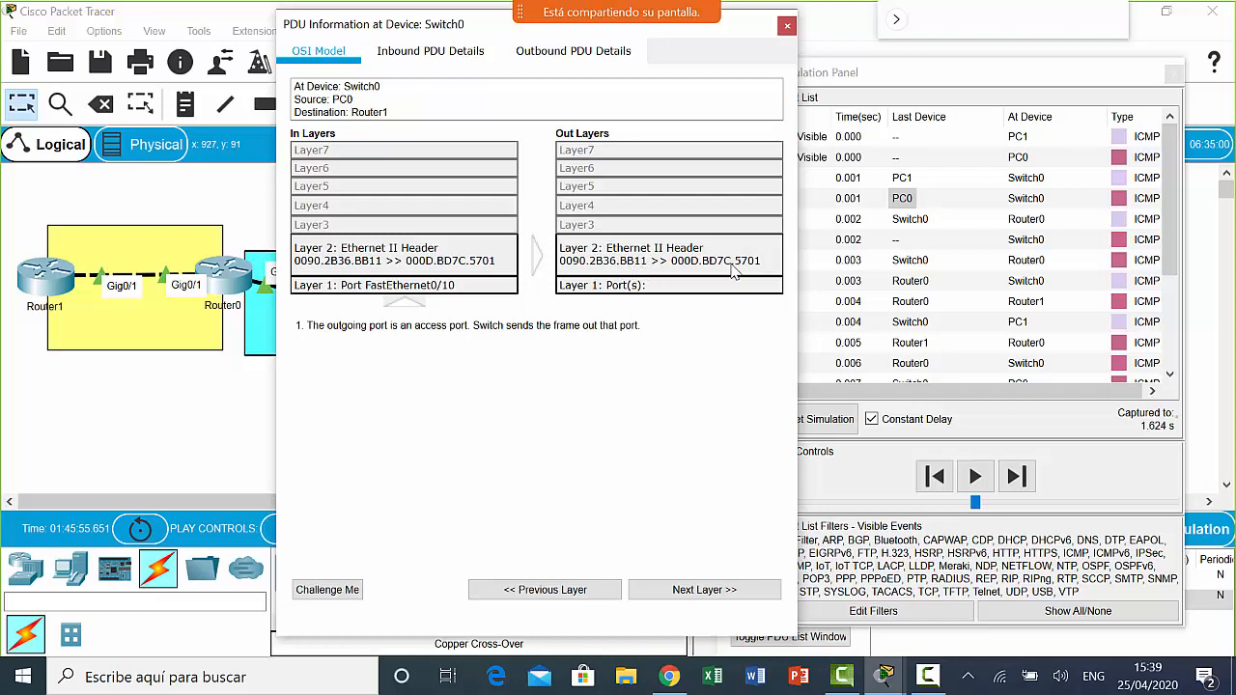
{"action": "left_click", "coordinate": [599, 287]}
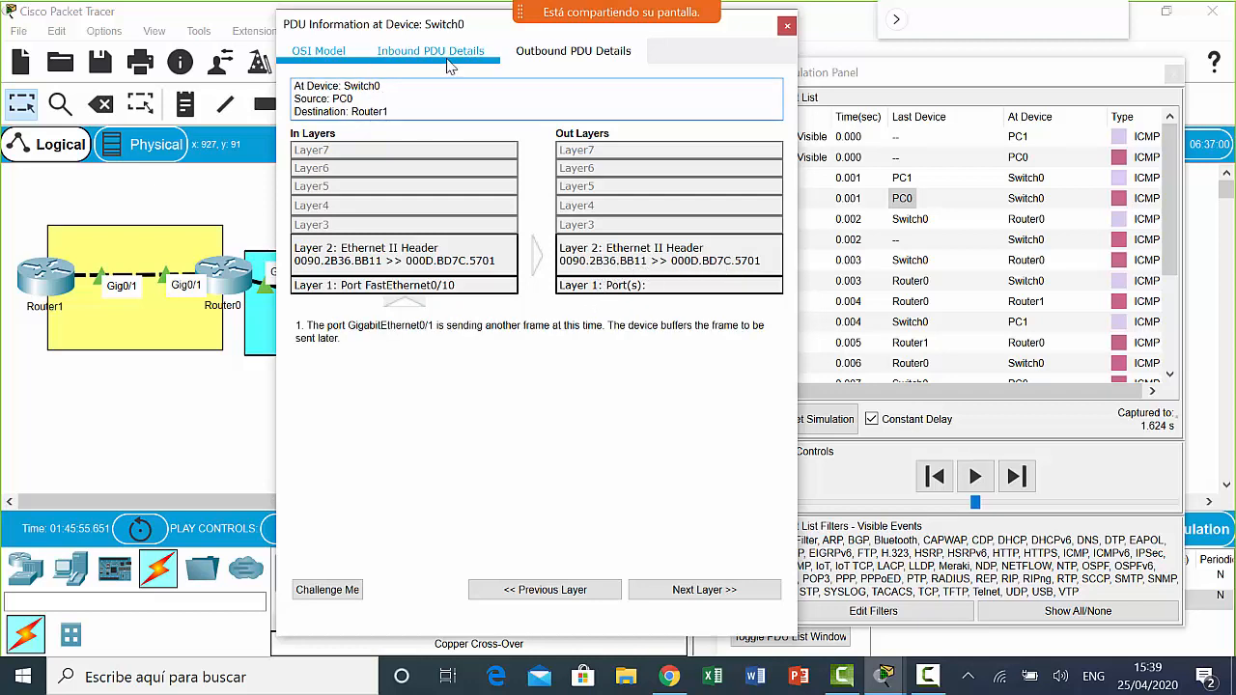
{"action": "left_click", "coordinate": [447, 63]}
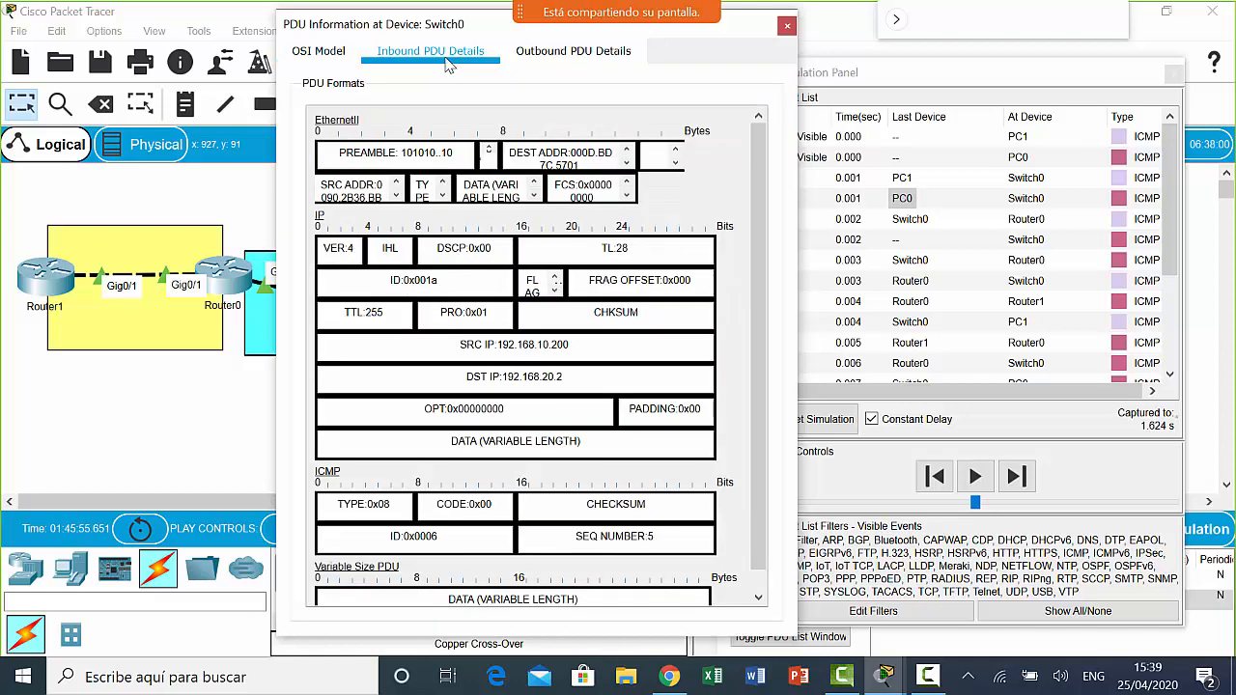
{"action": "left_click", "coordinate": [353, 60]}
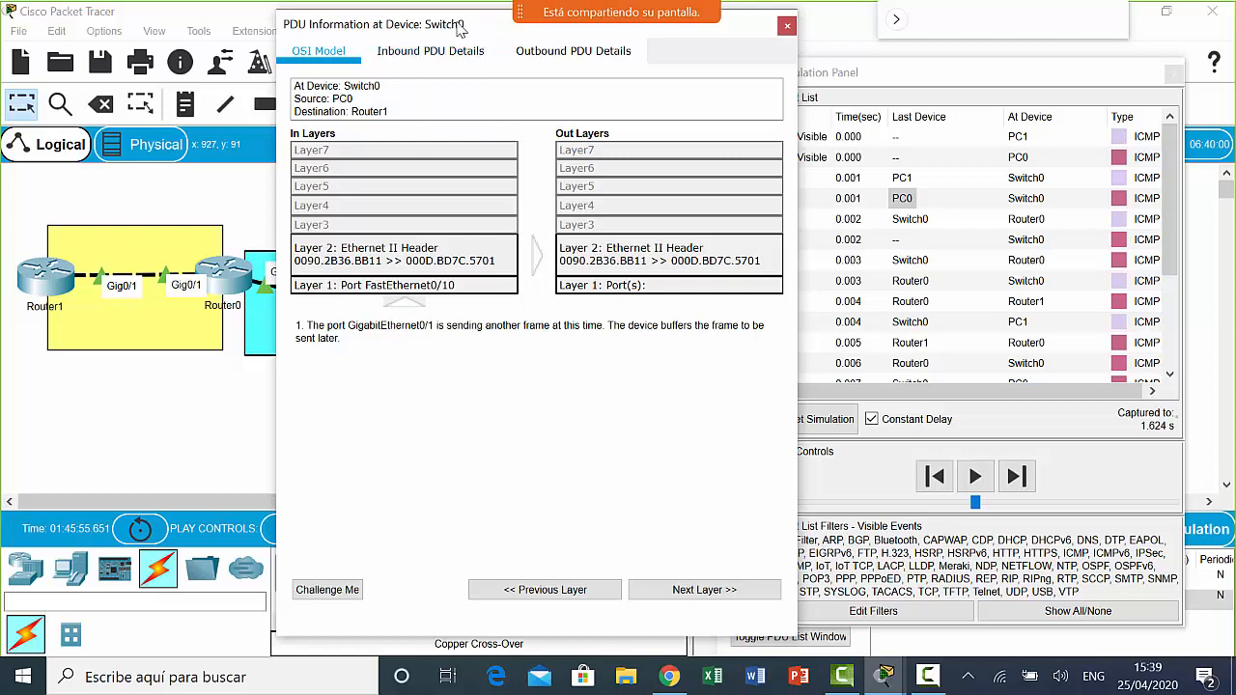
{"action": "left_click_drag", "start_coordinate": [460, 29], "coordinate": [422, 37]}
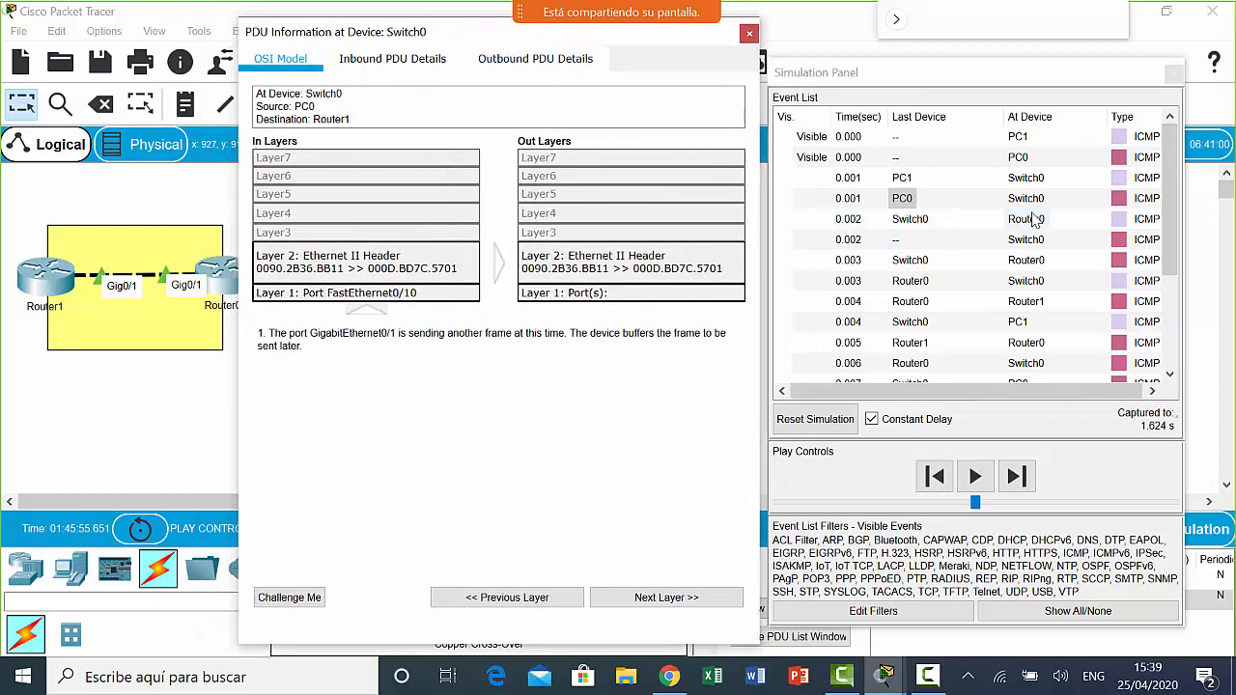
- Review the OSI model details of the first ICMP event at PC0 again, and replay the simulation from the first events
{"action": "left_click", "coordinate": [958, 161]}
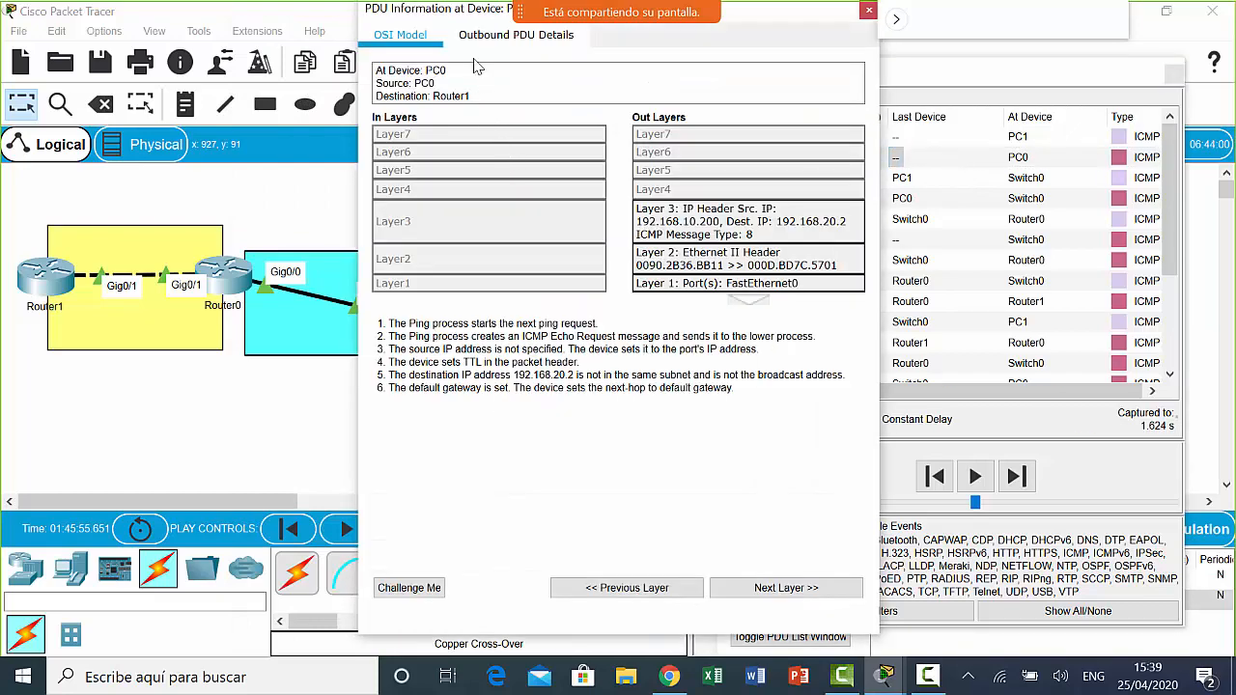
{"action": "left_click_drag", "start_coordinate": [456, 21], "coordinate": [336, 28]}
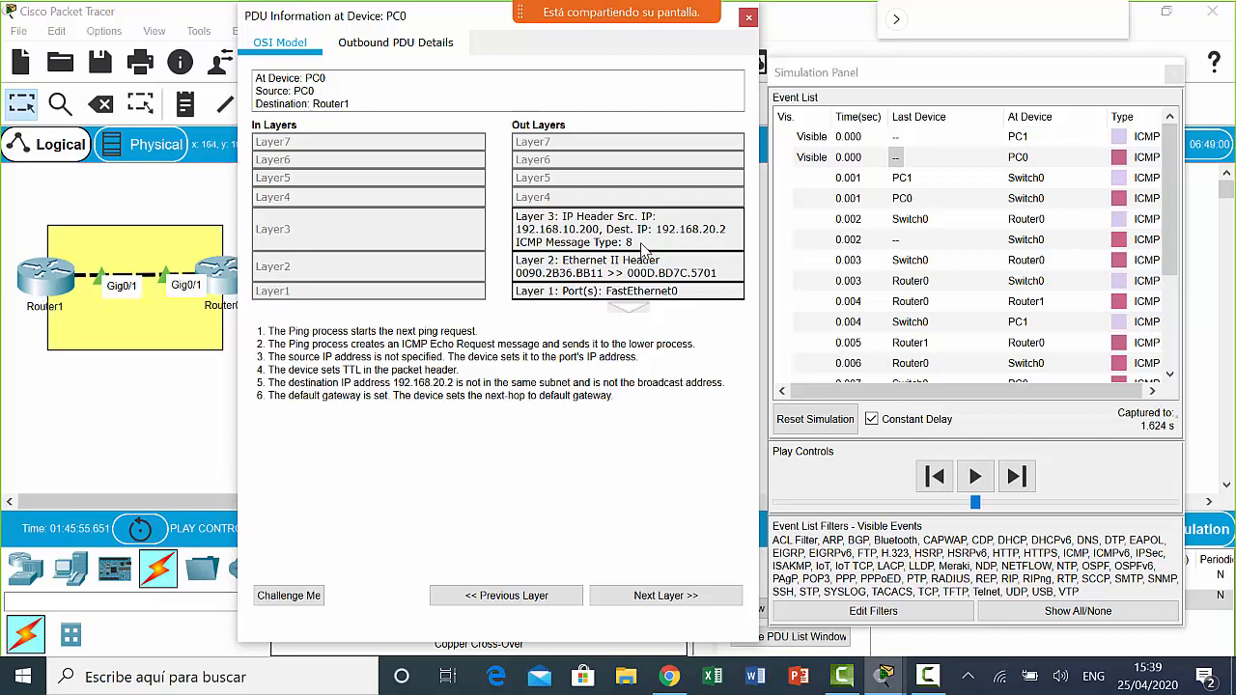
{"action": "left_click", "coordinate": [975, 477]}
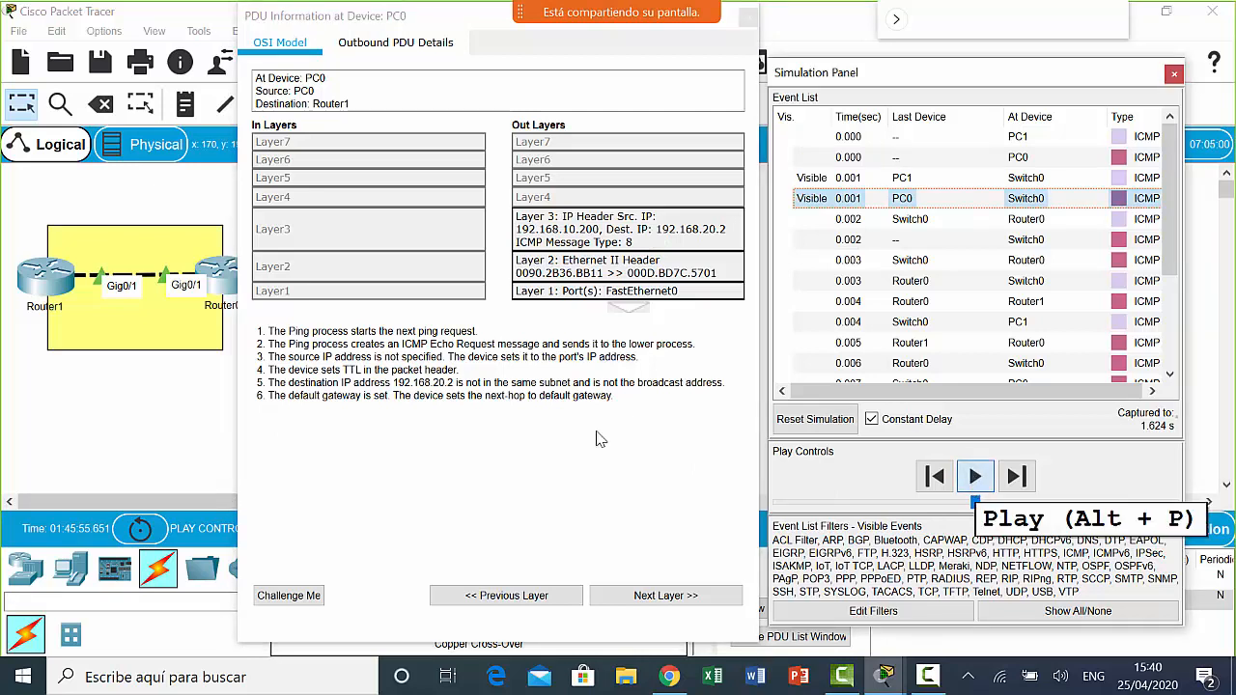
{"action": "left_click", "coordinate": [205, 441]}
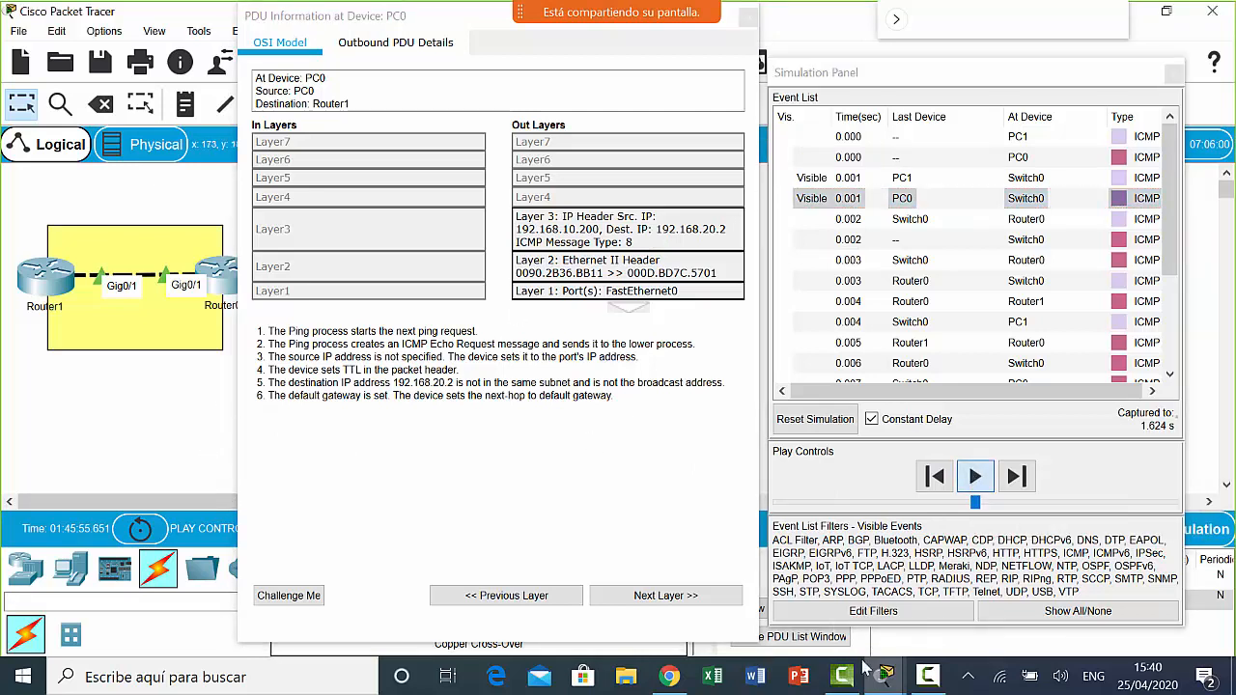
{"action": "mouse_move", "coordinate": [637, 8]}
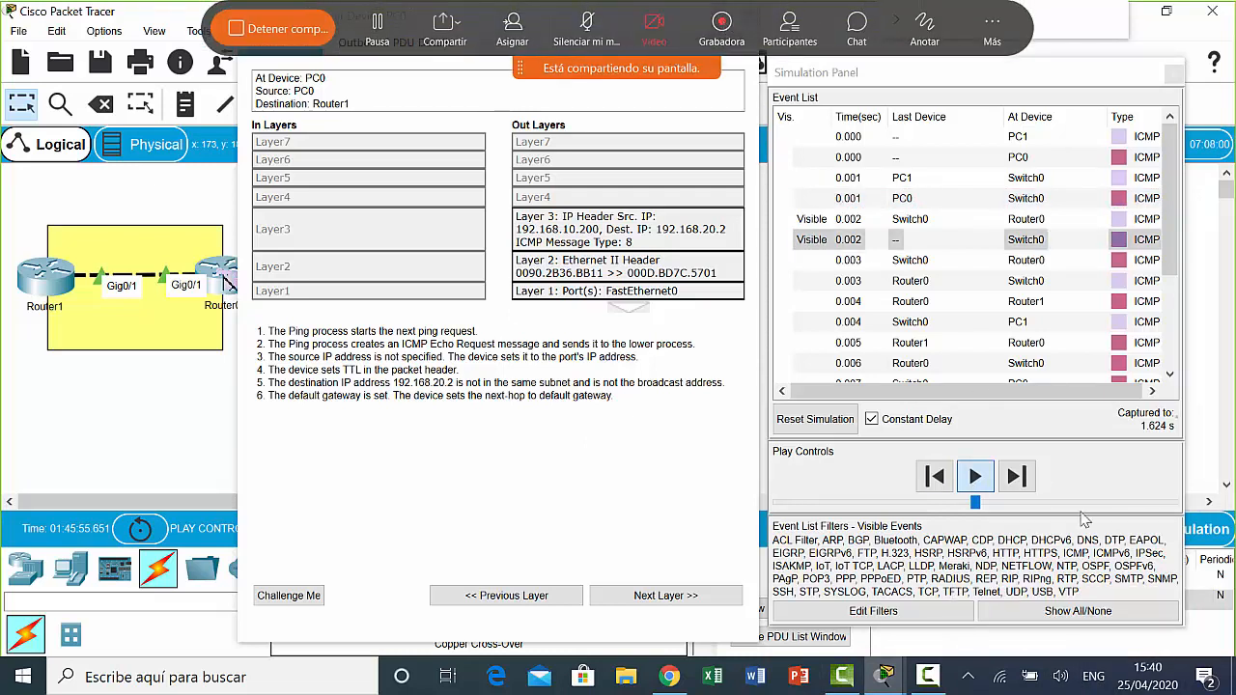
{"action": "mouse_move", "coordinate": [929, 681]}
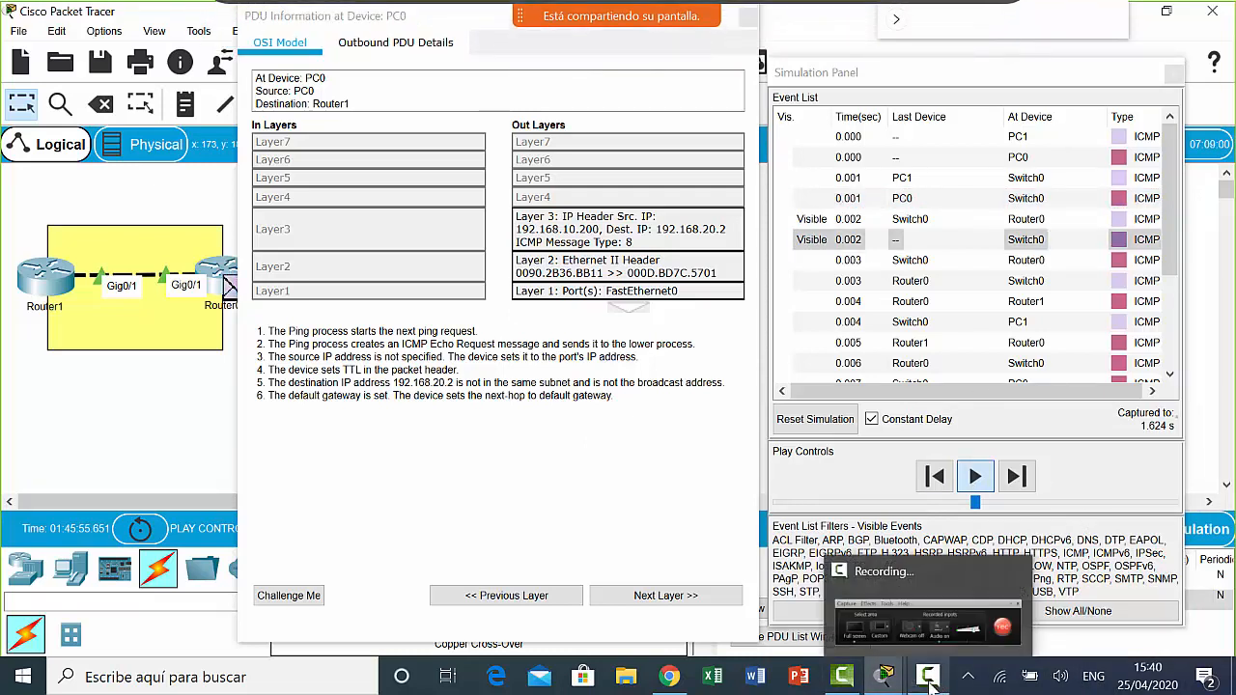